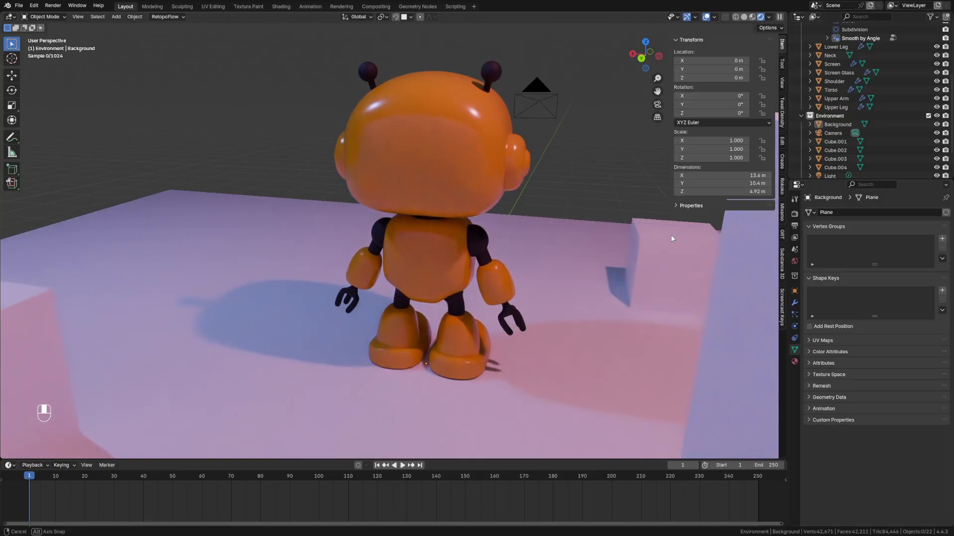
pyautogui.press('KP_0')
pyautogui.moveTo(179, 227); pyautogui.dragTo(498, 231, button='middle')
pyautogui.scroll(-3, 498, 232)
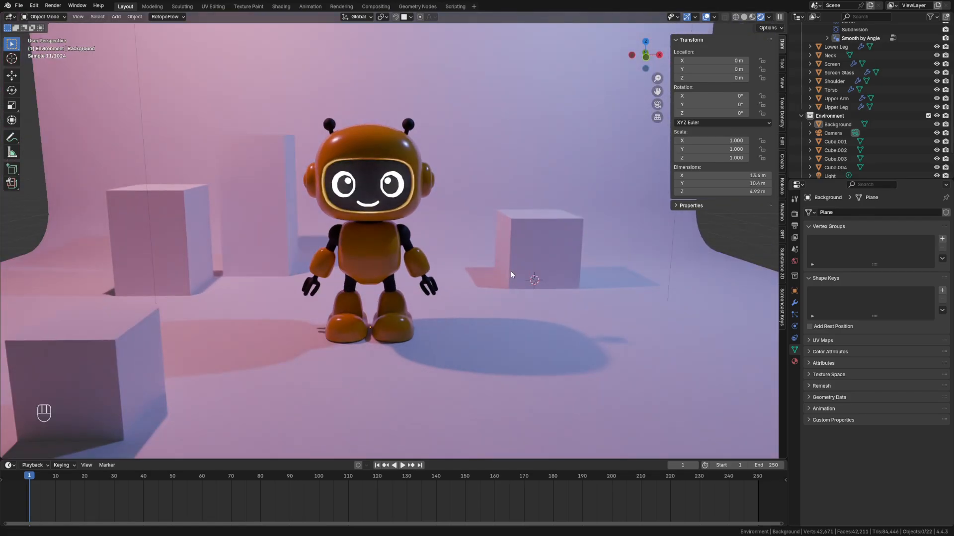
pyautogui.moveTo(511, 272); pyautogui.dragTo(556, 288, button='middle')
pyautogui.scroll(3, 534, 294)
pyautogui.press('KP_0')
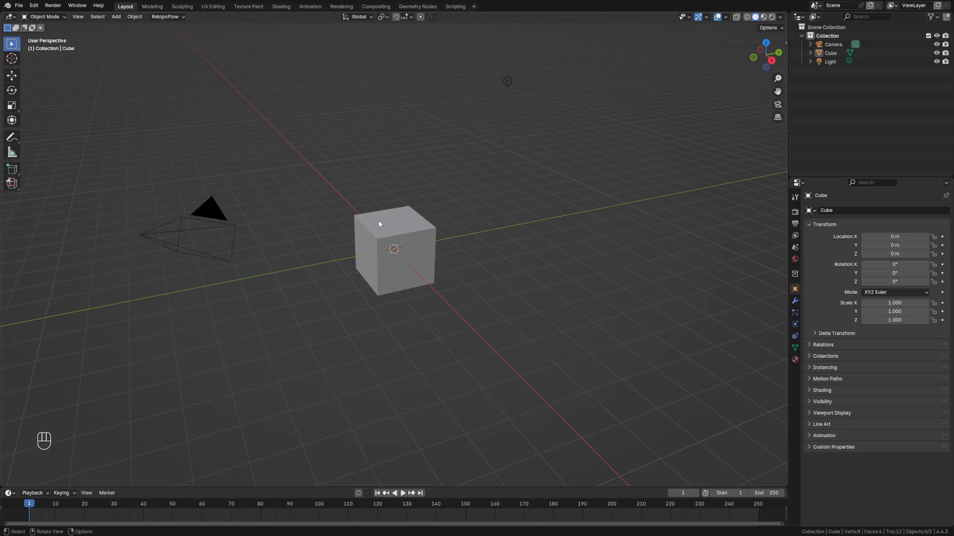
# Move the light and camera into a new collection named Environment
pyautogui.click(505, 80)
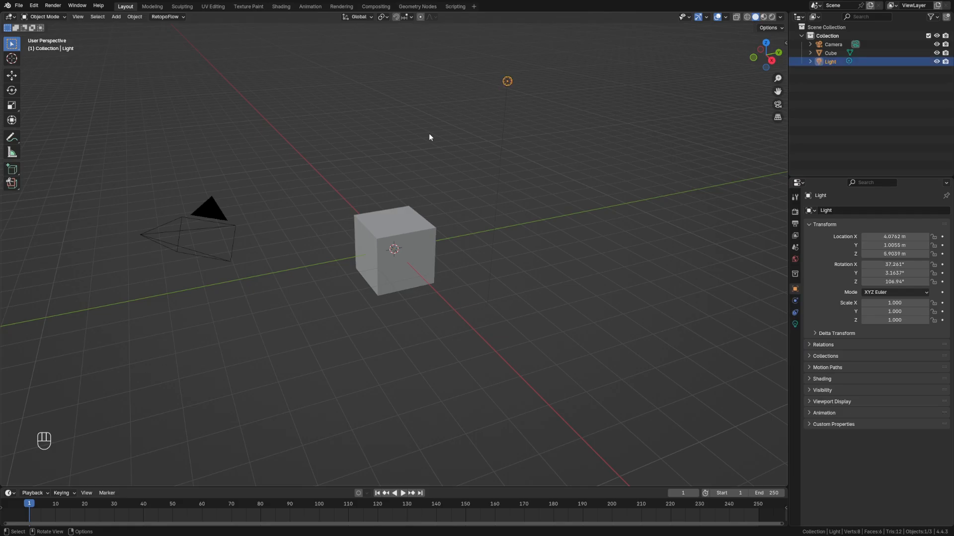
pyautogui.keyDown('shift'); pyautogui.click(207, 211); pyautogui.keyUp('shift')
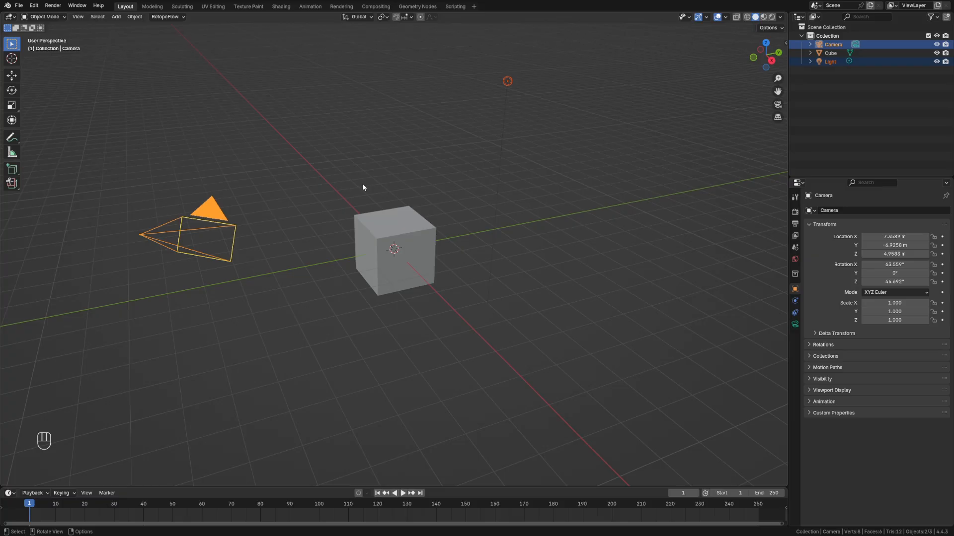
pyautogui.press('m')
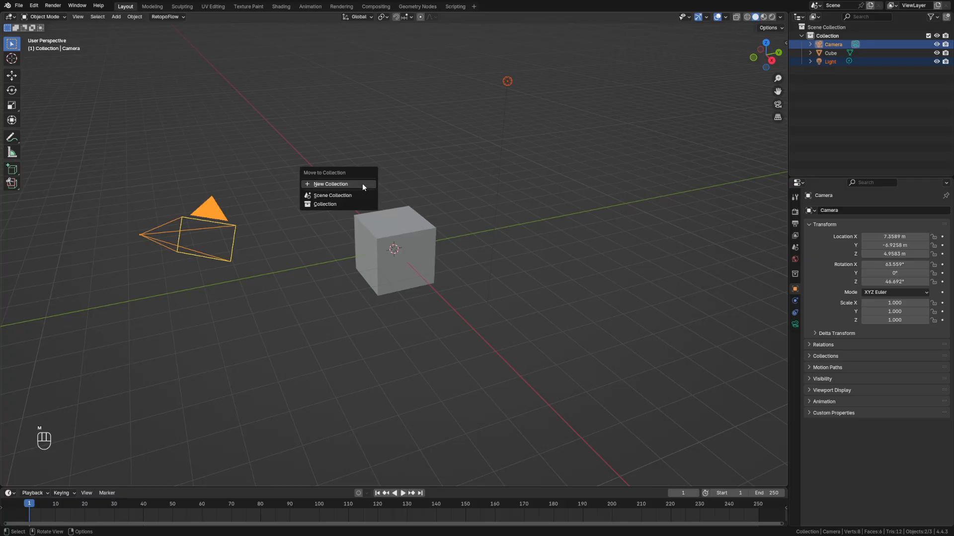
pyautogui.click(363, 184)
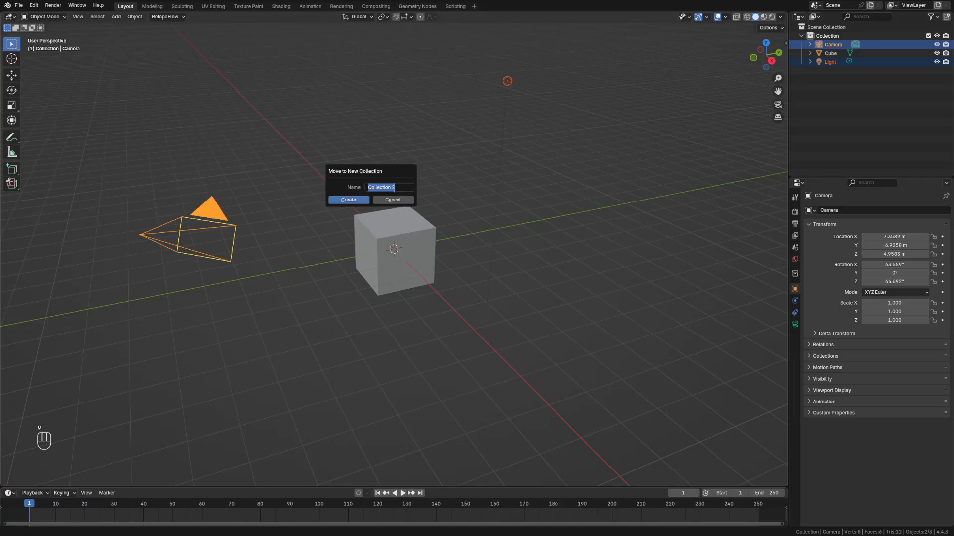
pyautogui.click(333, 188)
pyautogui.press('shift')
pyautogui.write('Environment')
pyautogui.press('Return')
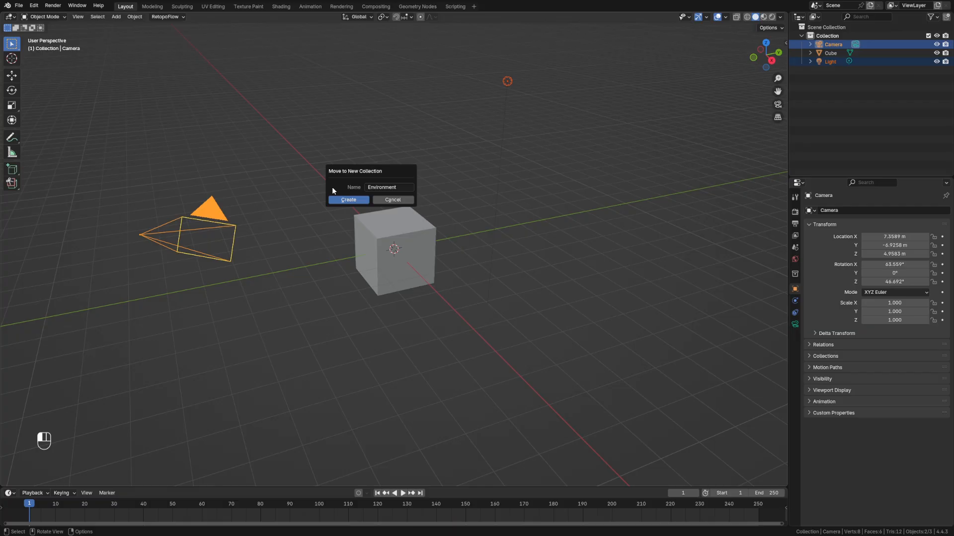
pyautogui.click(348, 199)
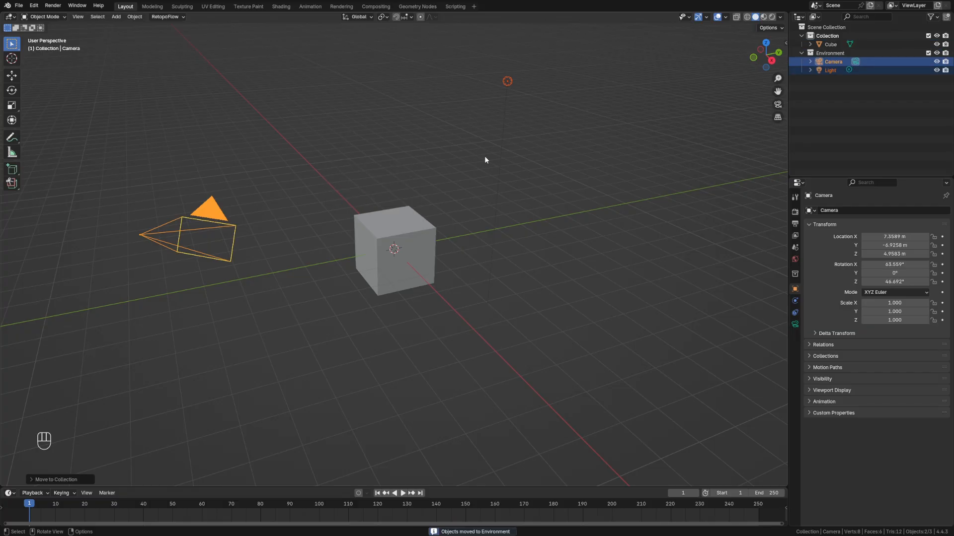
# Hide the Environment collection and the default cube in the viewport
pyautogui.click(830, 70)
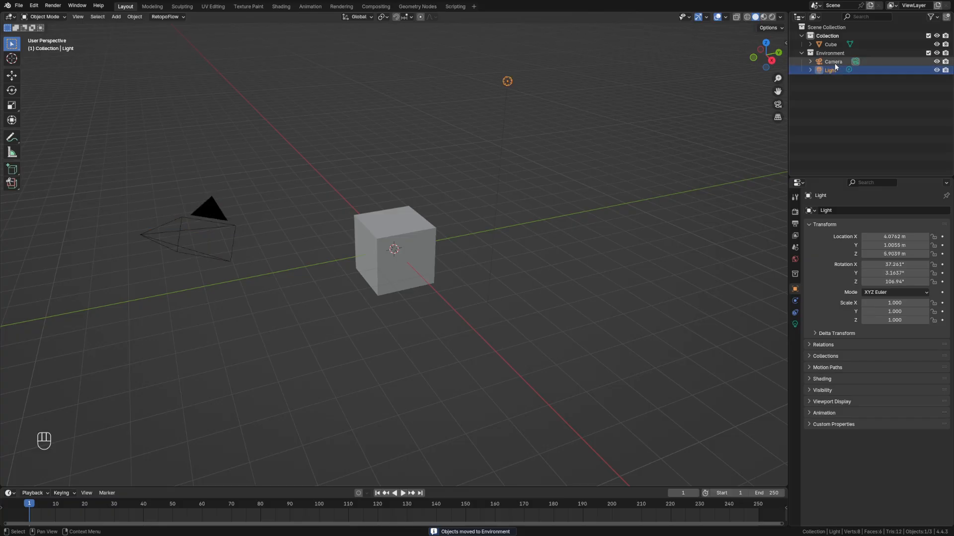
pyautogui.click(828, 53)
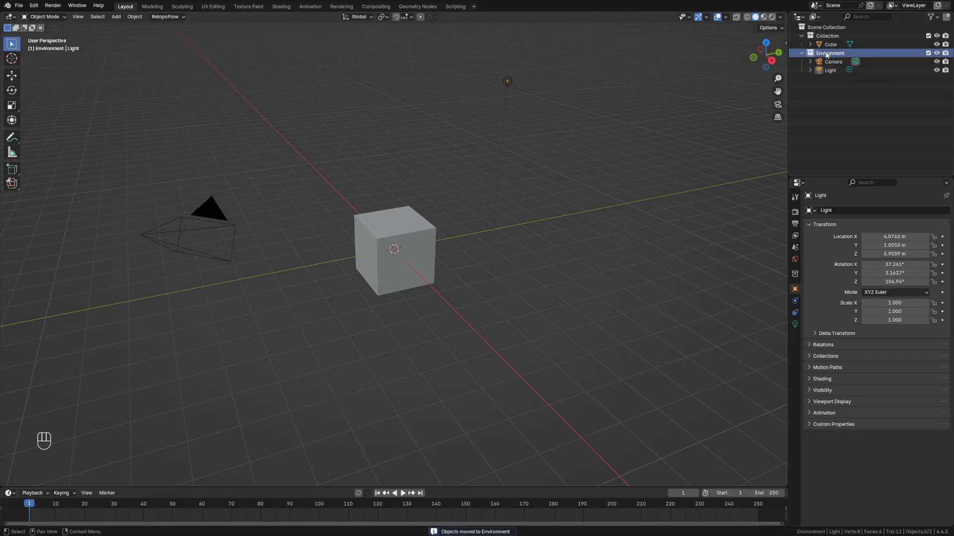
pyautogui.click(936, 54)
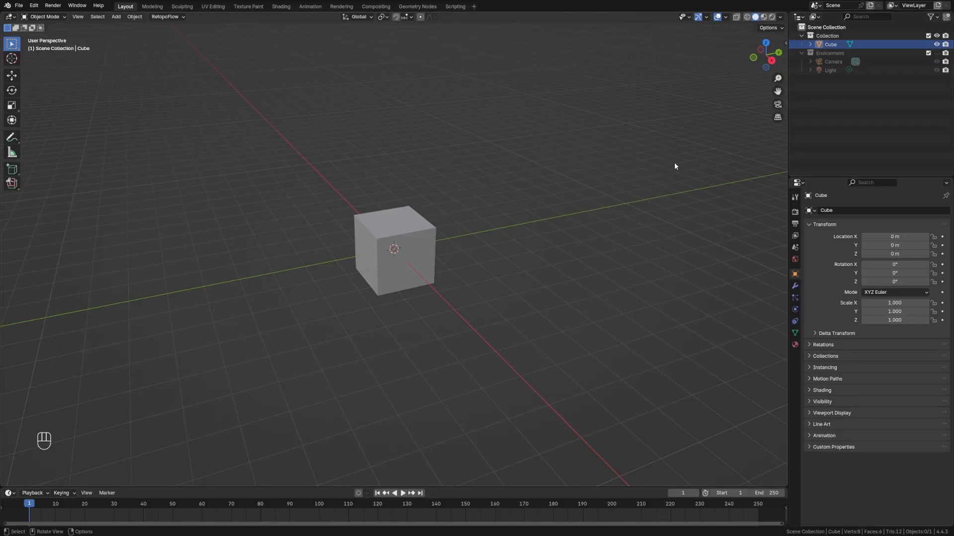
pyautogui.click(937, 44)
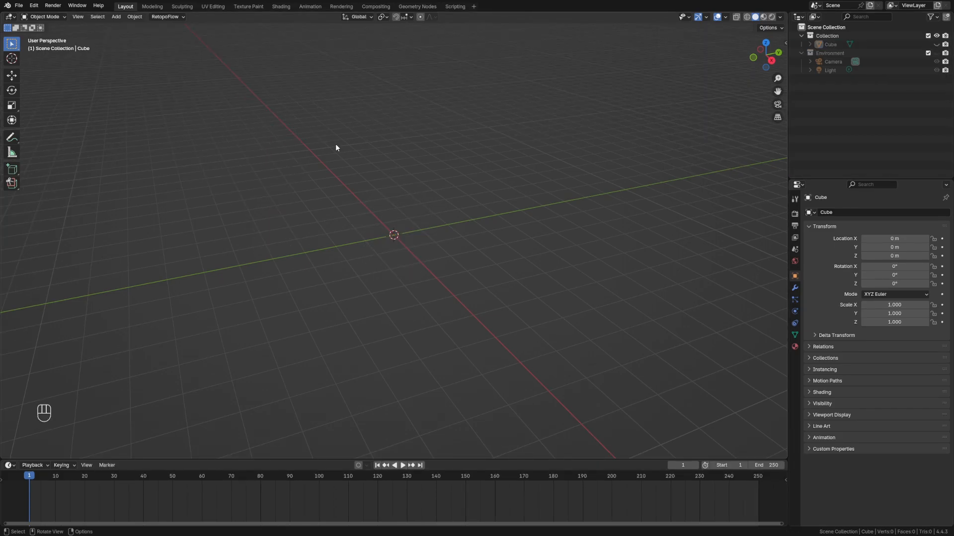
# Add robot_character_tutorial_reference.png as a reference image and show its transform values in the viewport
pyautogui.click(116, 17)
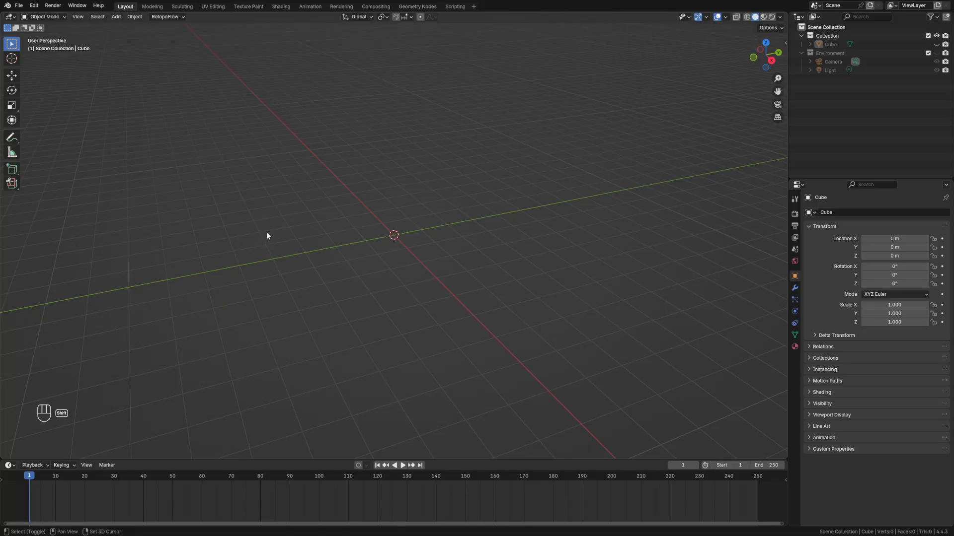
pyautogui.hotkey('shift', 'a')
pyautogui.moveTo(262, 233)
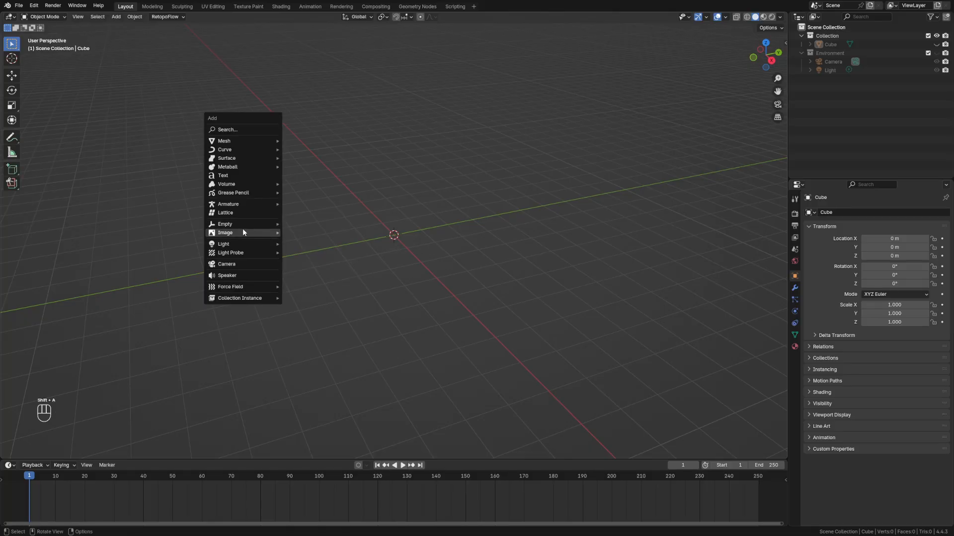
pyautogui.click(326, 232)
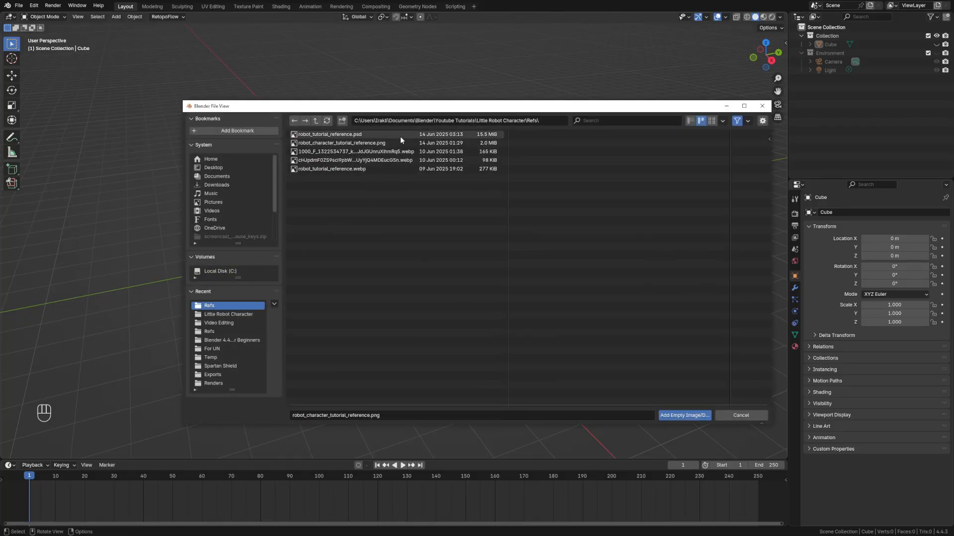
pyautogui.click(337, 144)
pyautogui.click(681, 415)
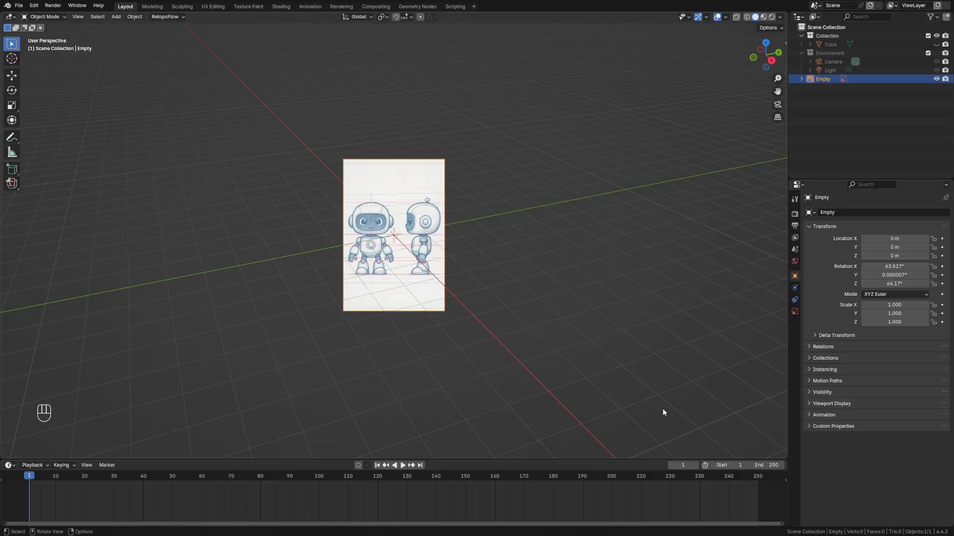
pyautogui.press('n')
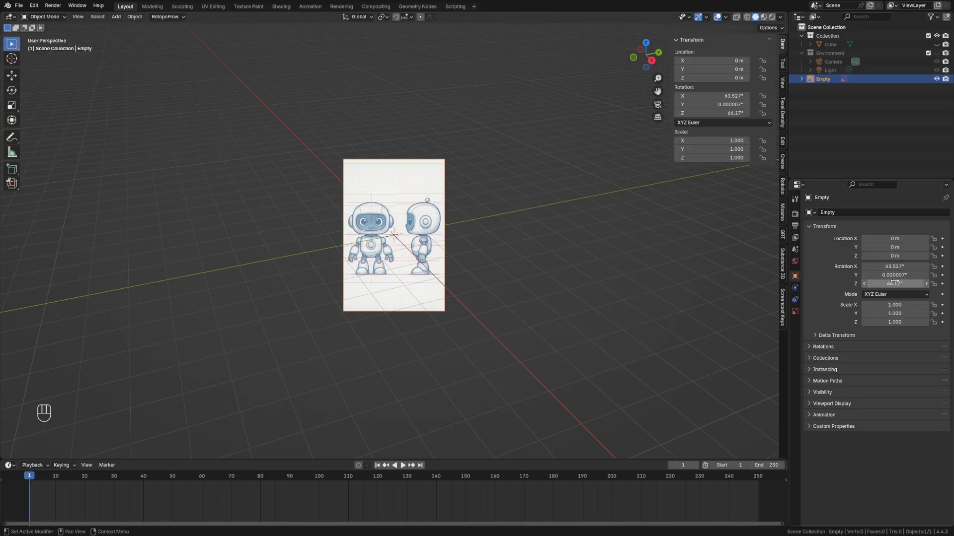
# Try setting the reference image's X, Y and Z rotation to 0 together, and undo the change
pyautogui.moveTo(894, 267); pyautogui.dragTo(894, 284)
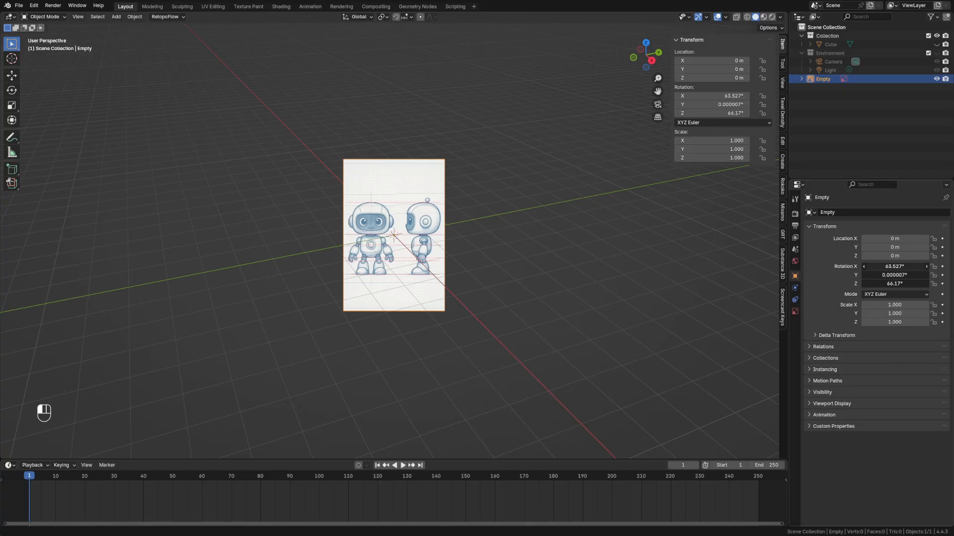
pyautogui.write('0')
pyautogui.press('Return')
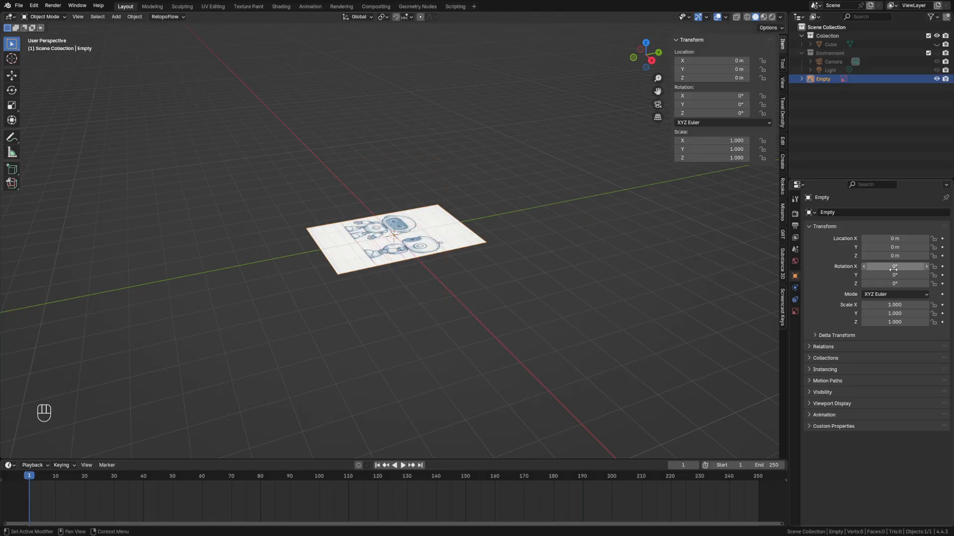
pyautogui.hotkey('ctrl', 'z')
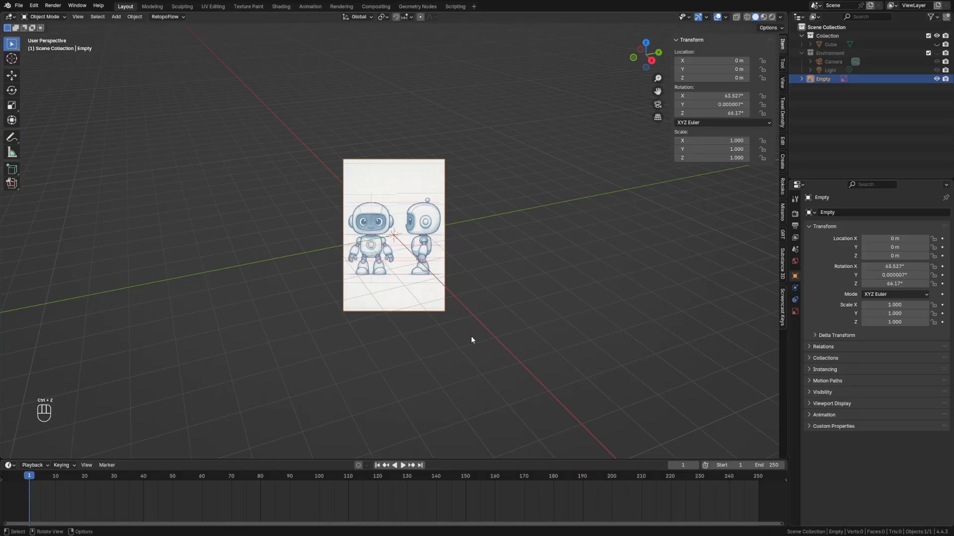
# Clear the reference image's rotation and stand it upright by rotating it 90° around the X axis
pyautogui.hotkey('alt', 'r')
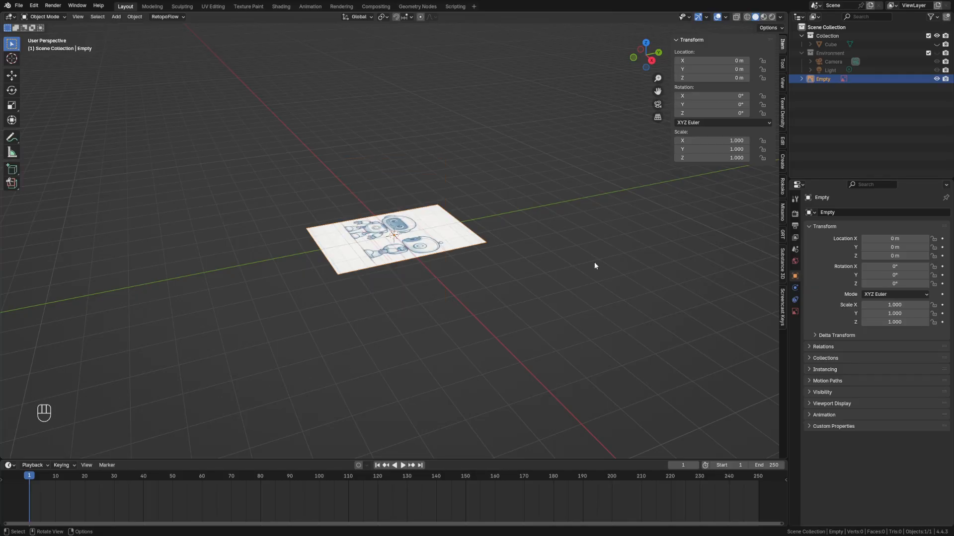
pyautogui.press('r')
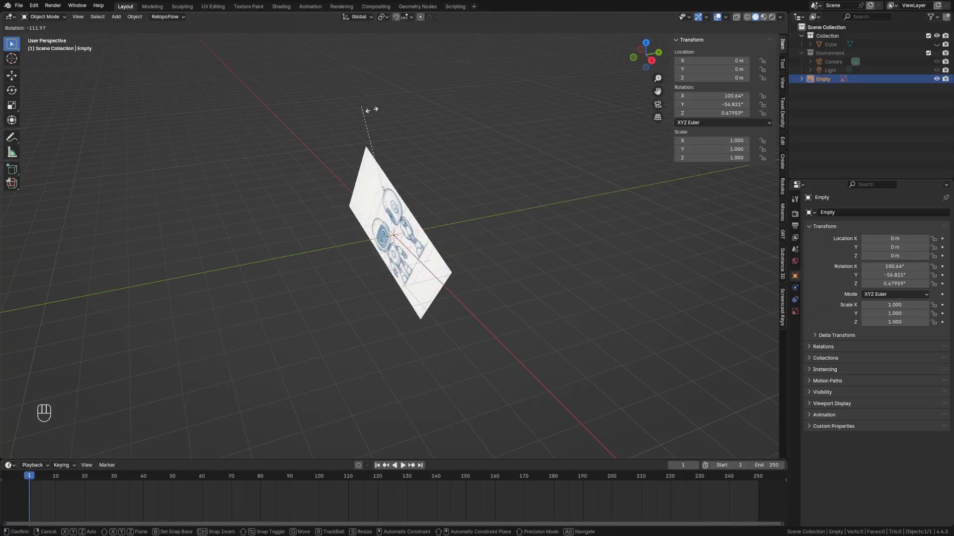
pyautogui.press('x')
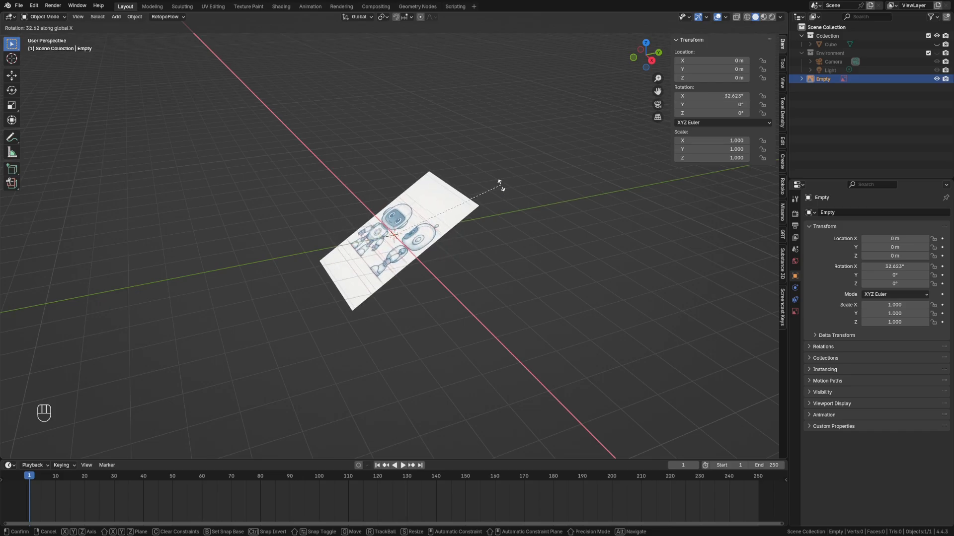
pyautogui.write('90')
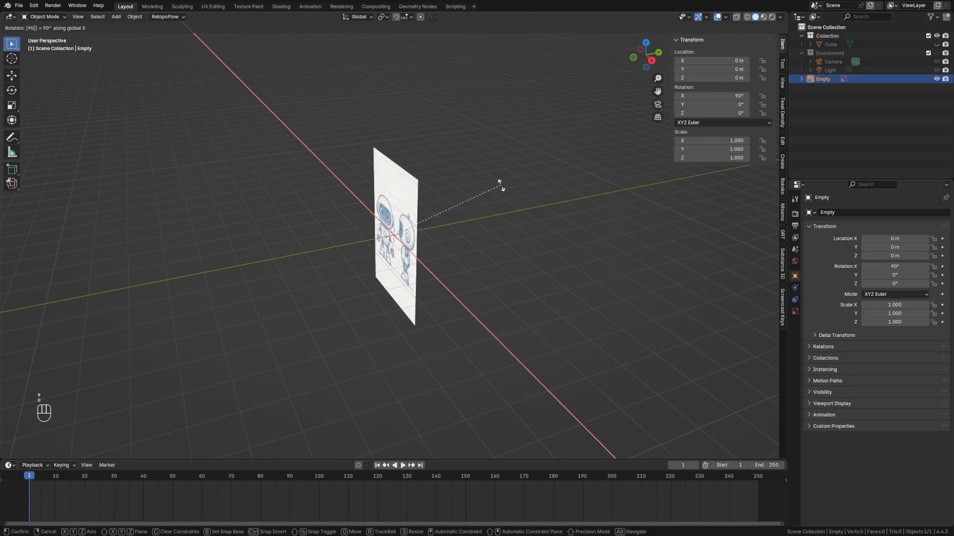
pyautogui.press('Return')
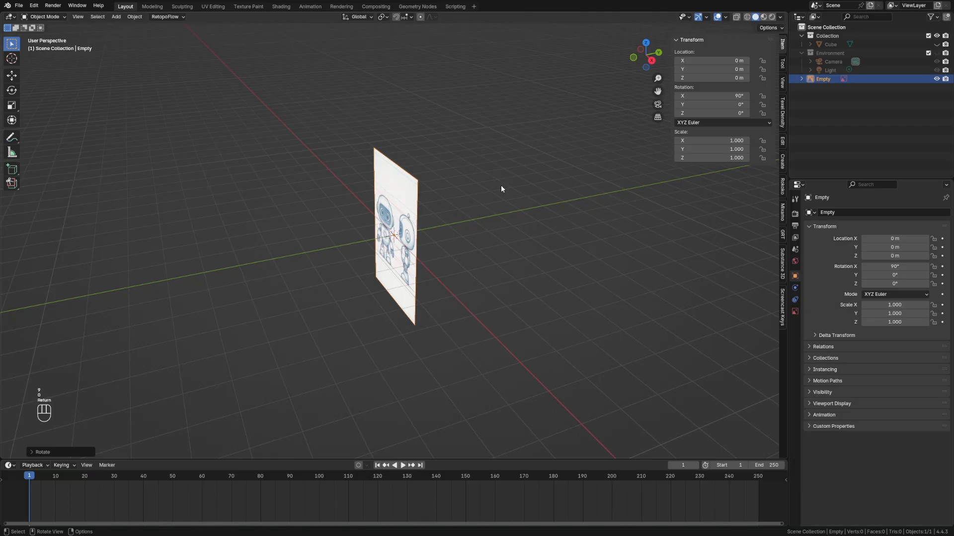
# In front view, raise the reference image along Z to about 1.29 m so the robots' feet rest on the ground axis
pyautogui.moveTo(502, 189); pyautogui.dragTo(534, 350, button='middle')
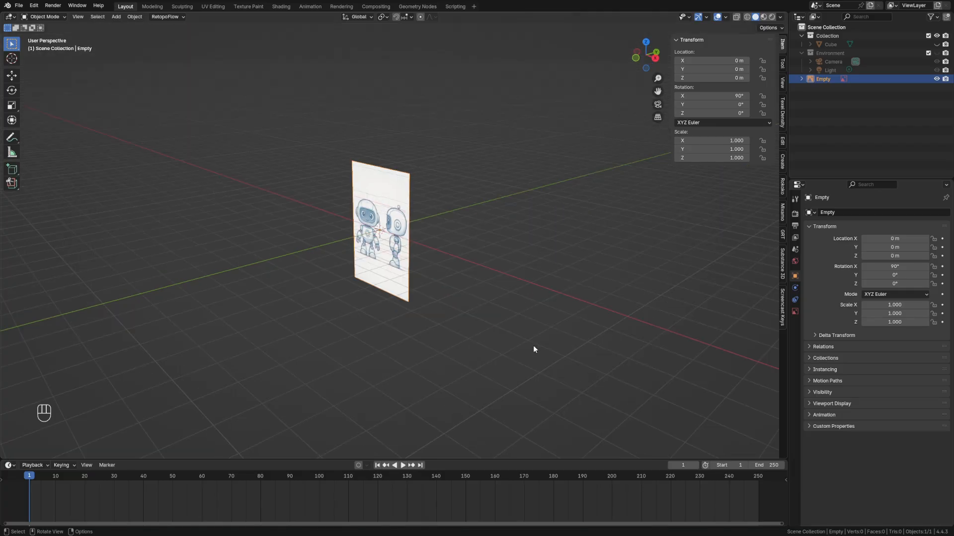
pyautogui.moveTo(533, 347)
pyautogui.mouseDown(button='middle')
pyautogui.moveTo(494, 346)
pyautogui.moveTo(538, 343)
pyautogui.mouseUp(button='middle')
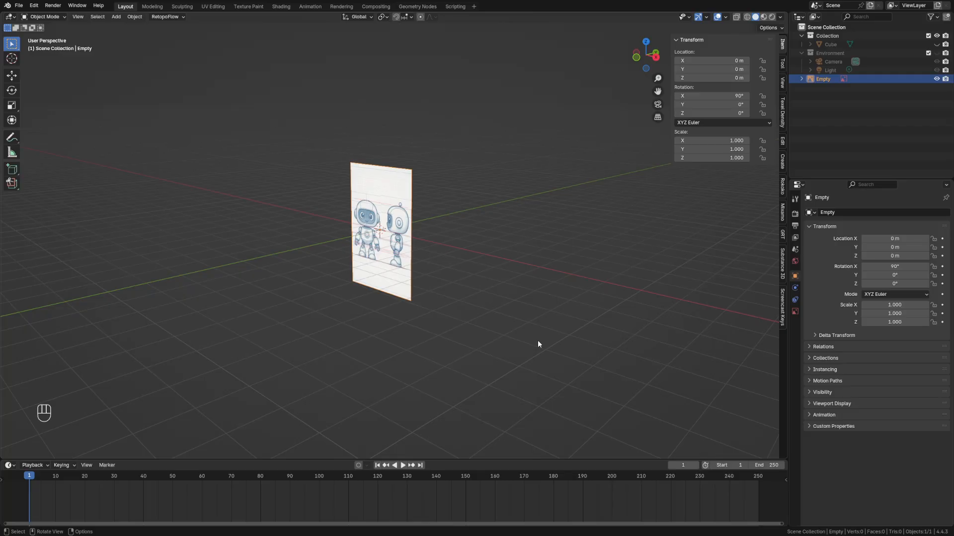
pyautogui.press('`')
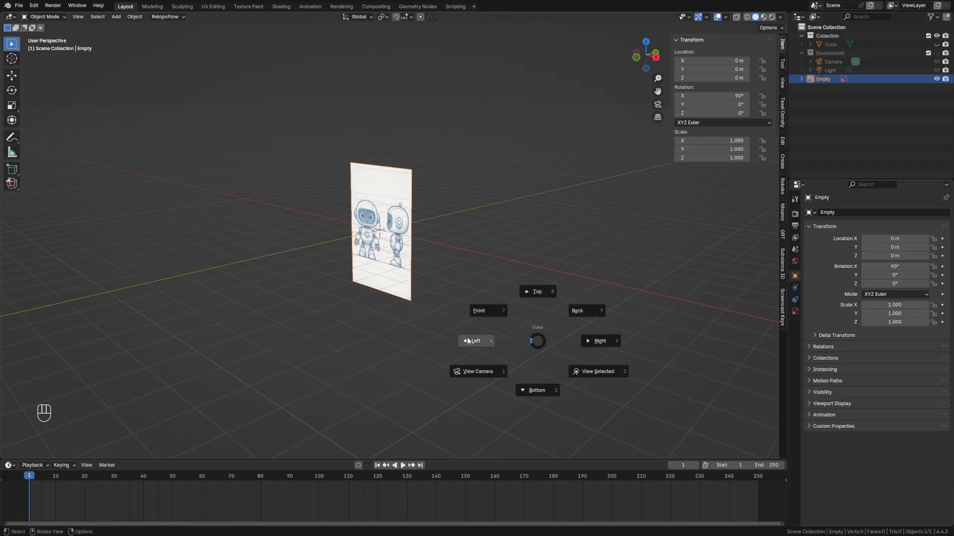
pyautogui.click(481, 314)
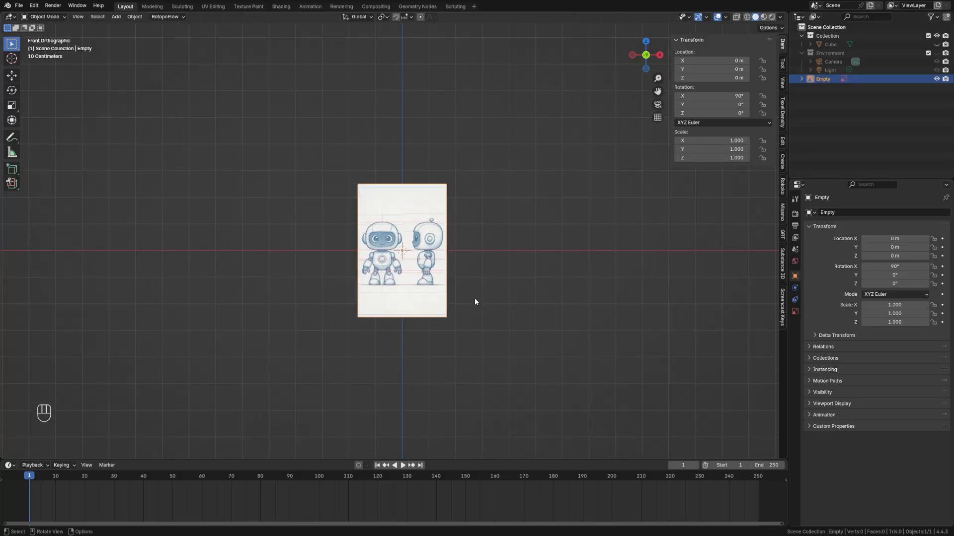
pyautogui.scroll(4, 475, 301)
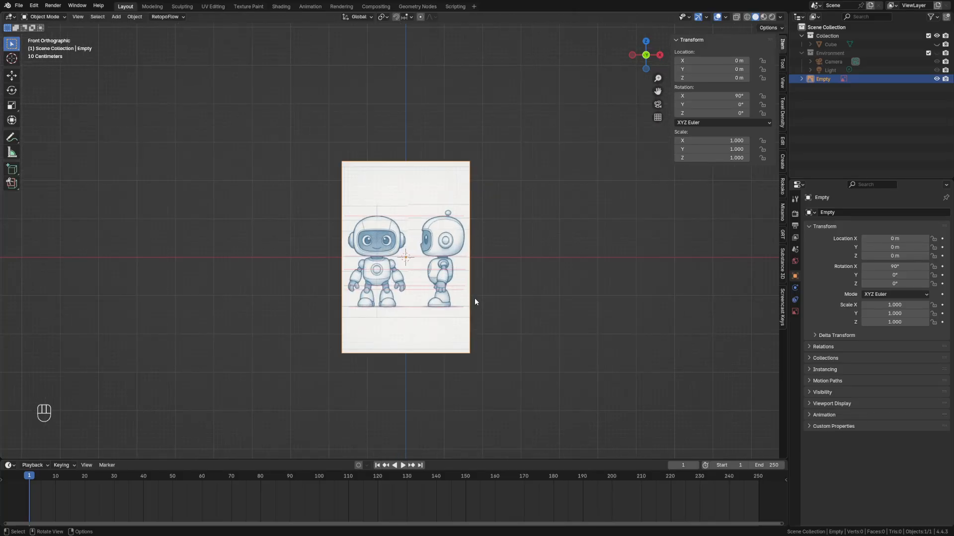
pyautogui.press('shift')
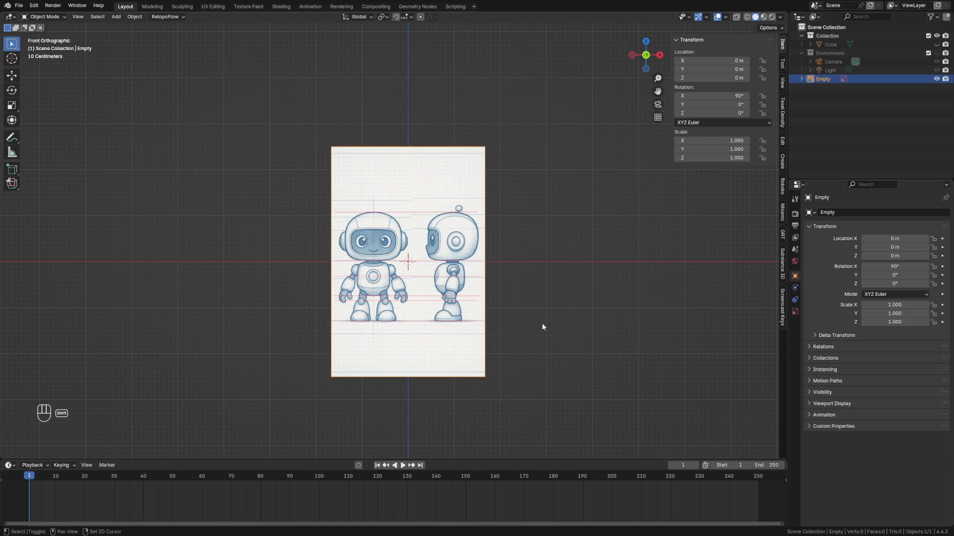
pyautogui.keyDown('shift'); pyautogui.moveTo(542, 326); pyautogui.dragTo(524, 294, button='middle'); pyautogui.keyUp('shift')
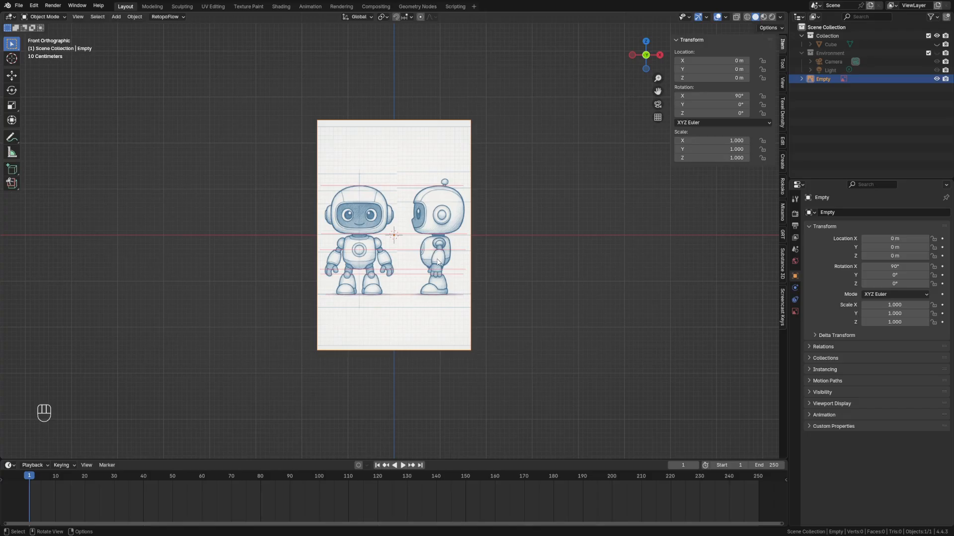
pyautogui.press('g')
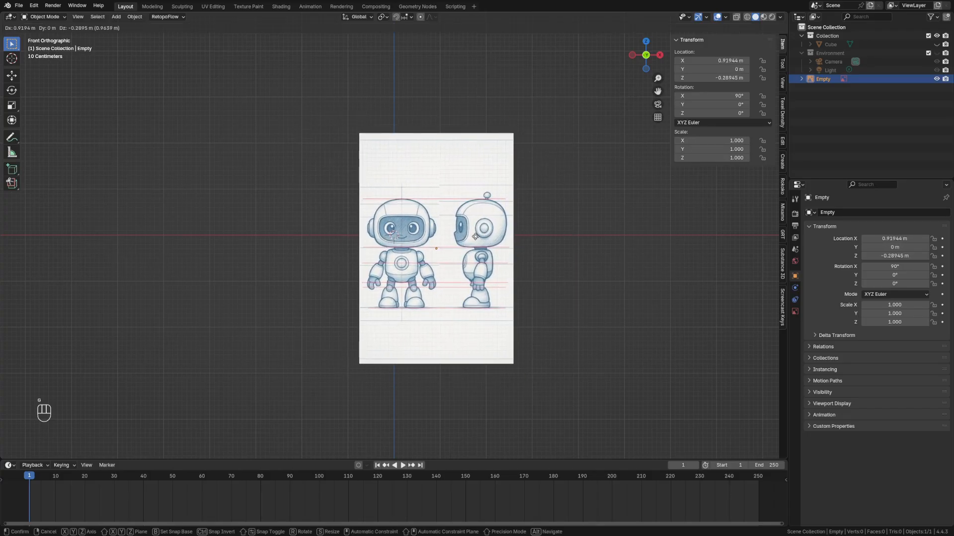
pyautogui.press('z')
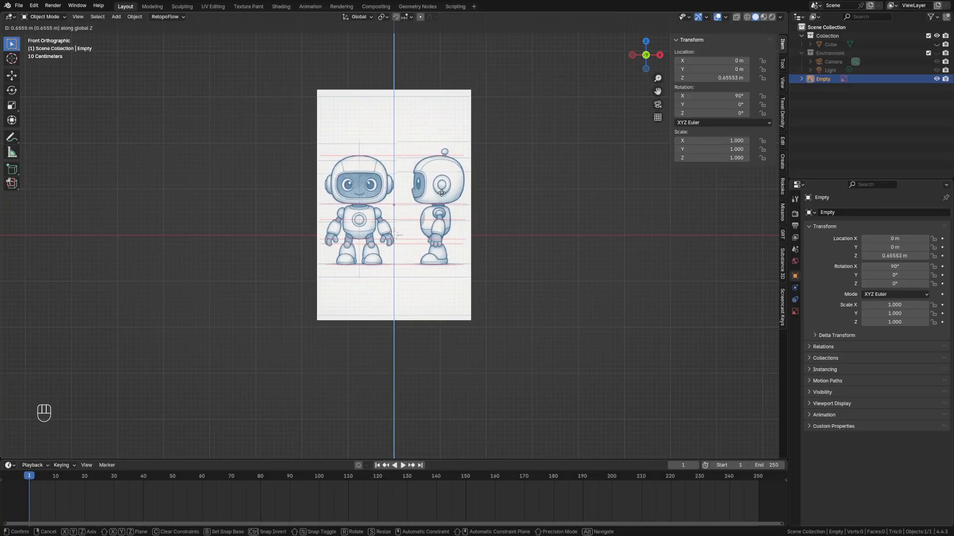
pyautogui.press('shift')
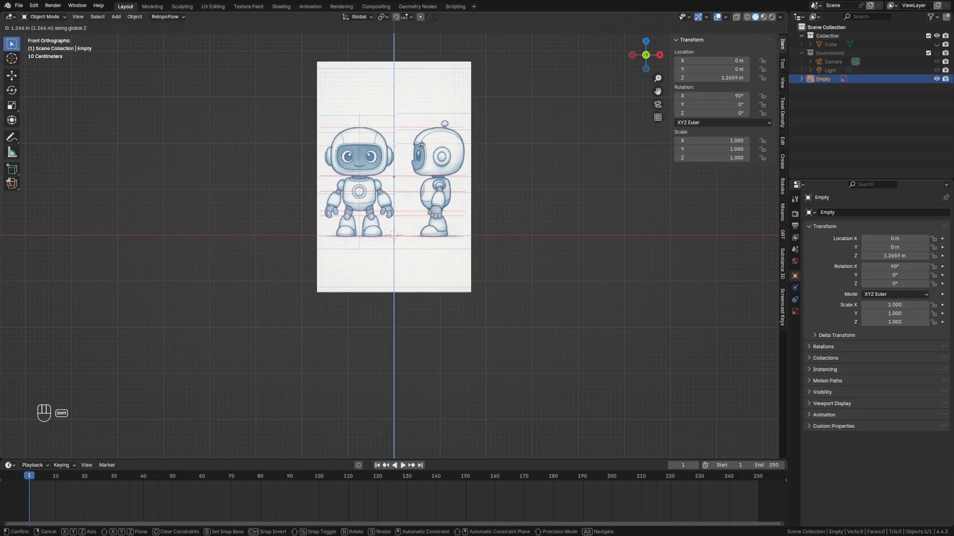
pyautogui.click(386, 151)
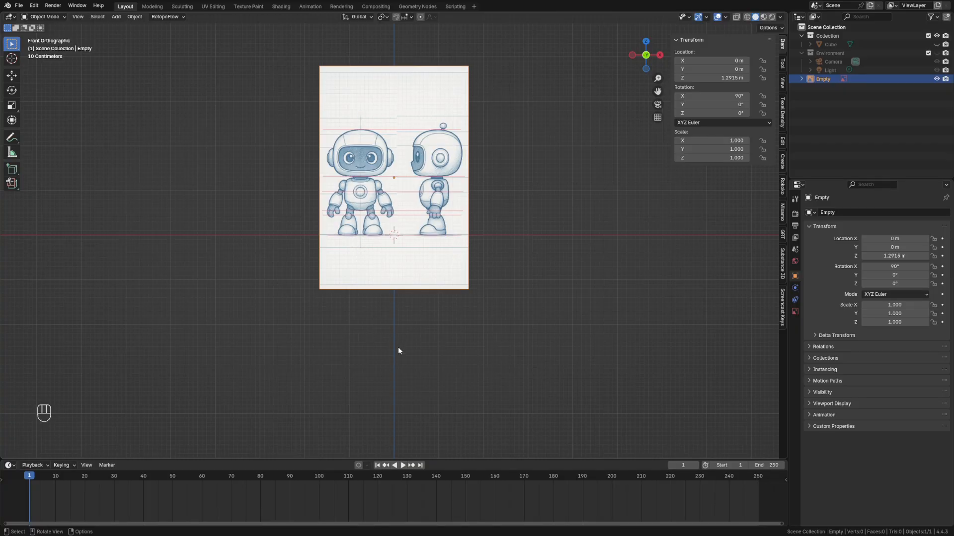
# Shift the reference image along X to about 0.77 m so the front-facing robot is centred on the vertical axis
pyautogui.click(363, 258)
pyautogui.press('g')
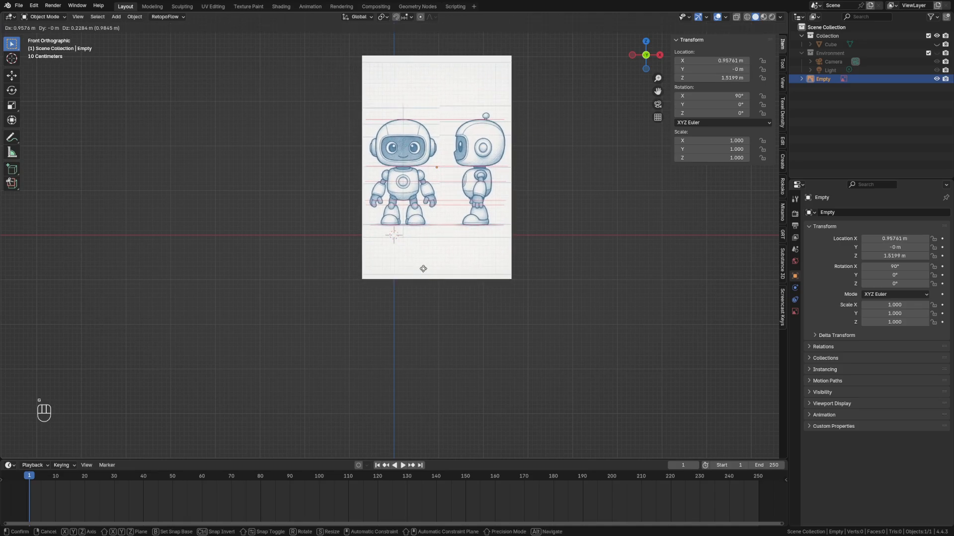
pyautogui.press('x')
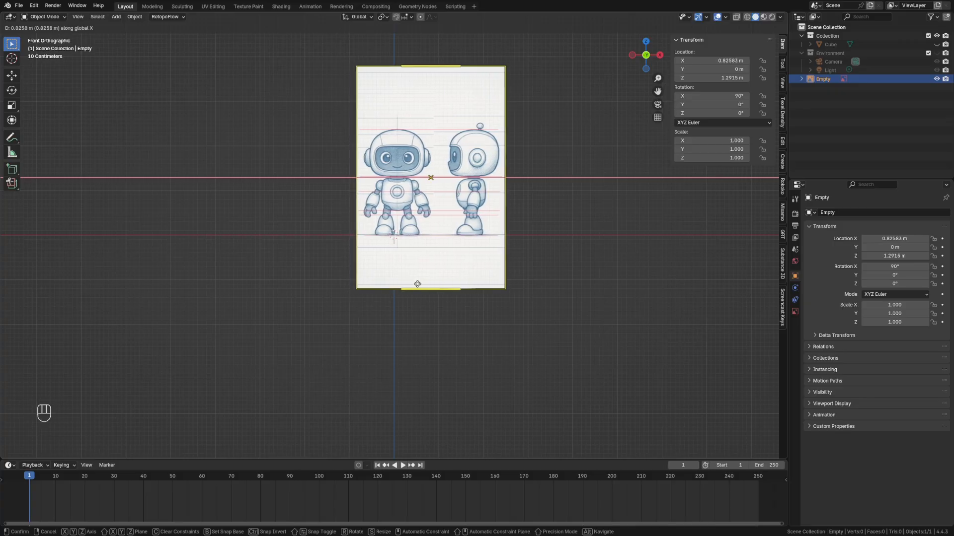
pyautogui.click(396, 331)
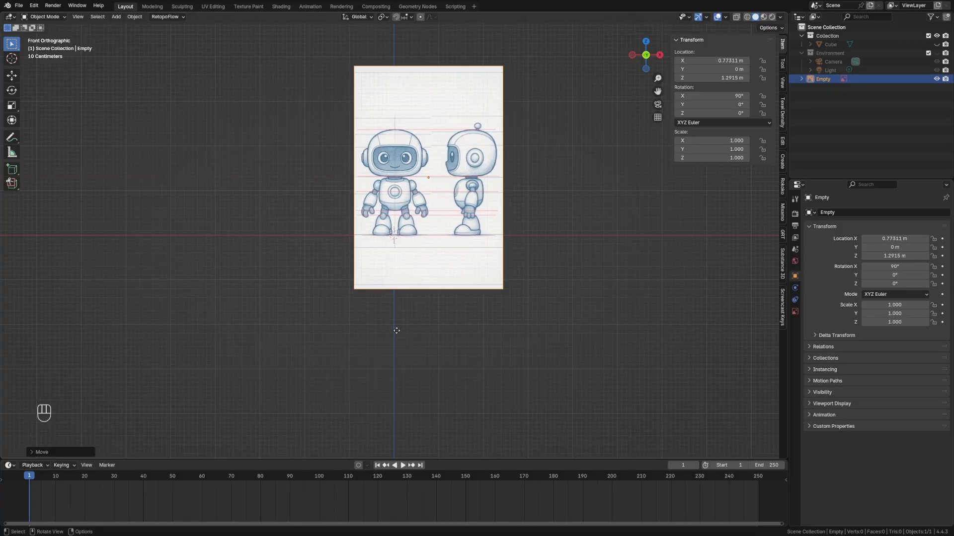
# Enable opacity for the reference image and lower it to 0.280
pyautogui.scroll(3, 396, 330)
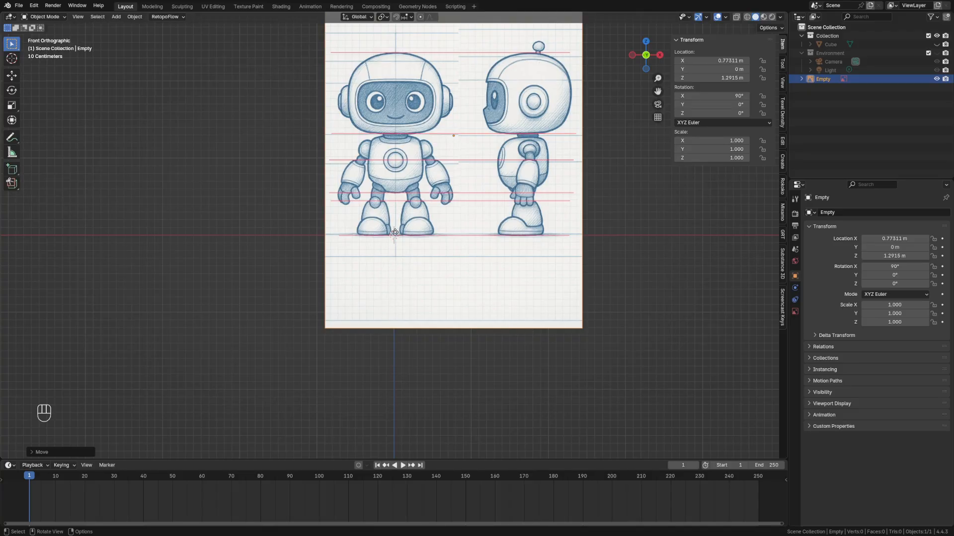
pyautogui.click(794, 311)
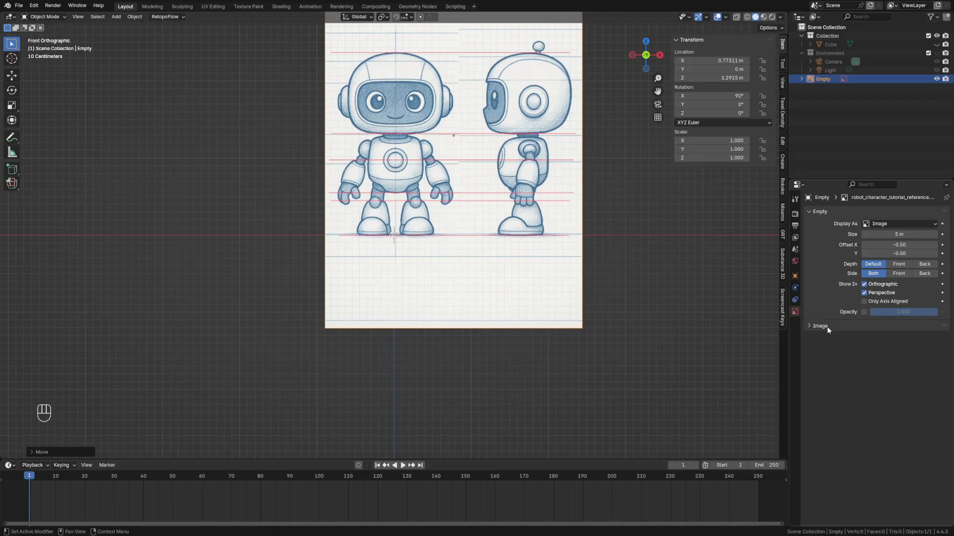
pyautogui.click(864, 312)
pyautogui.moveTo(924, 314); pyautogui.dragTo(889, 314)
# Fine-tune the reference image along X to about 0.755 m so the front robot's centre line matches the world axis
pyautogui.scroll(5, 450, 247)
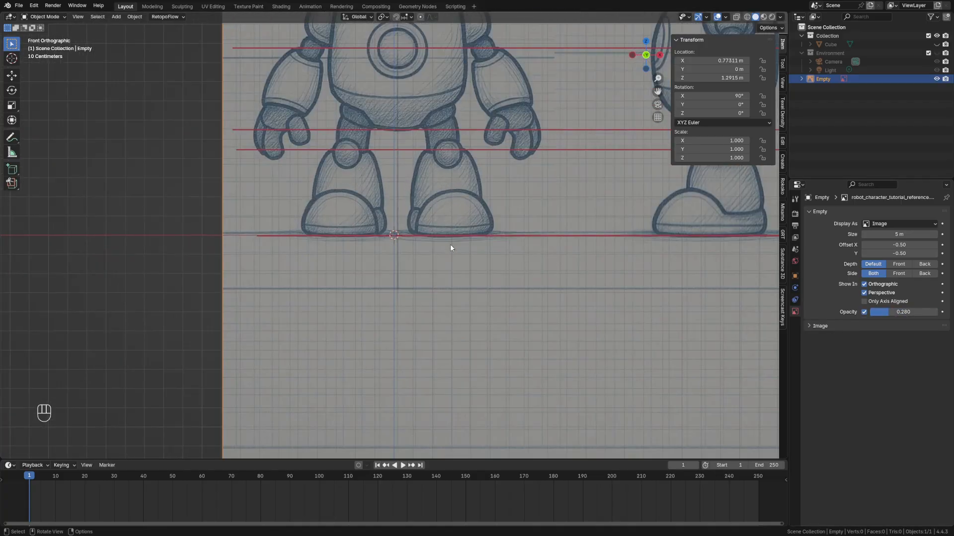
pyautogui.press('g')
pyautogui.press('x')
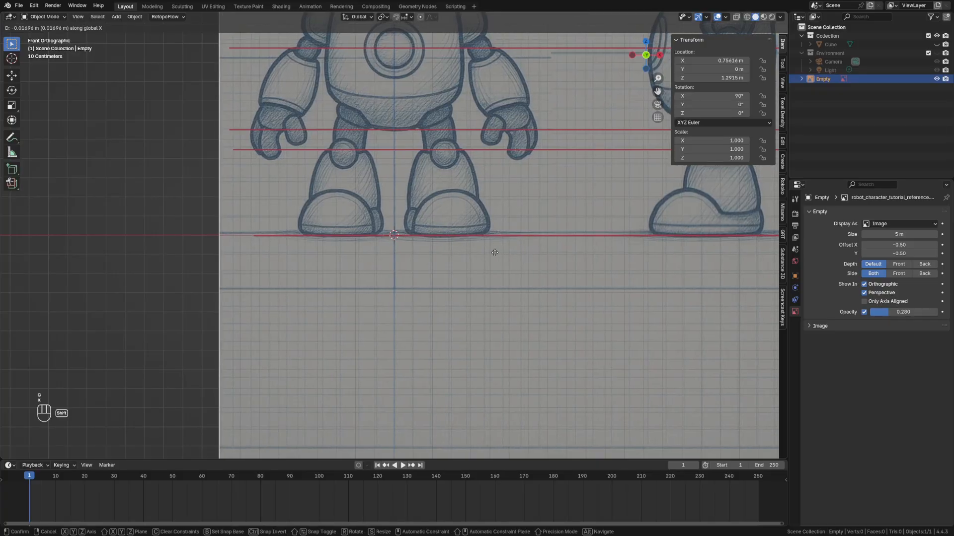
pyautogui.click(490, 261)
pyautogui.scroll(-5, 480, 295)
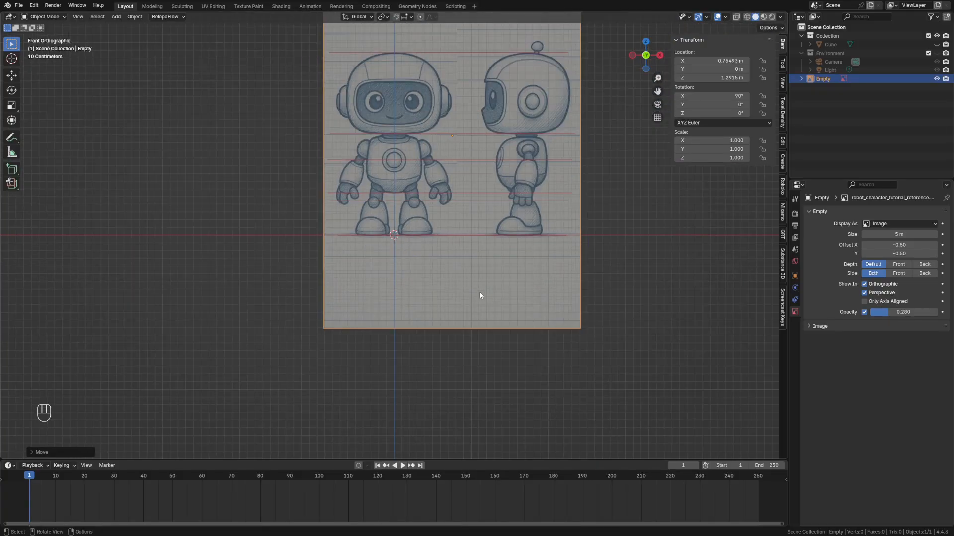
pyautogui.scroll(-1, 480, 295)
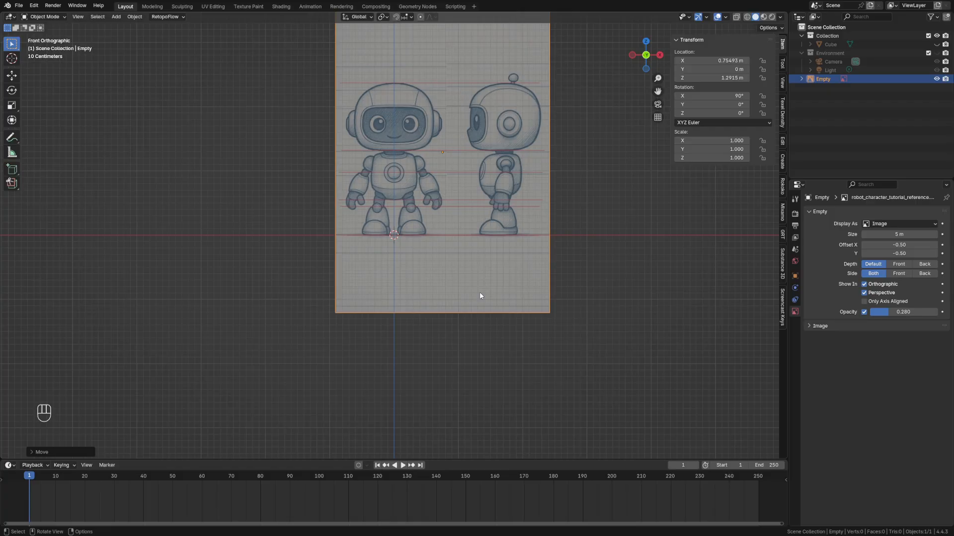
# Turn on X-ray, disable the reference image's opacity setting, and check the image from the right and front views
pyautogui.hotkey('alt', 'z')
pyautogui.click(864, 312)
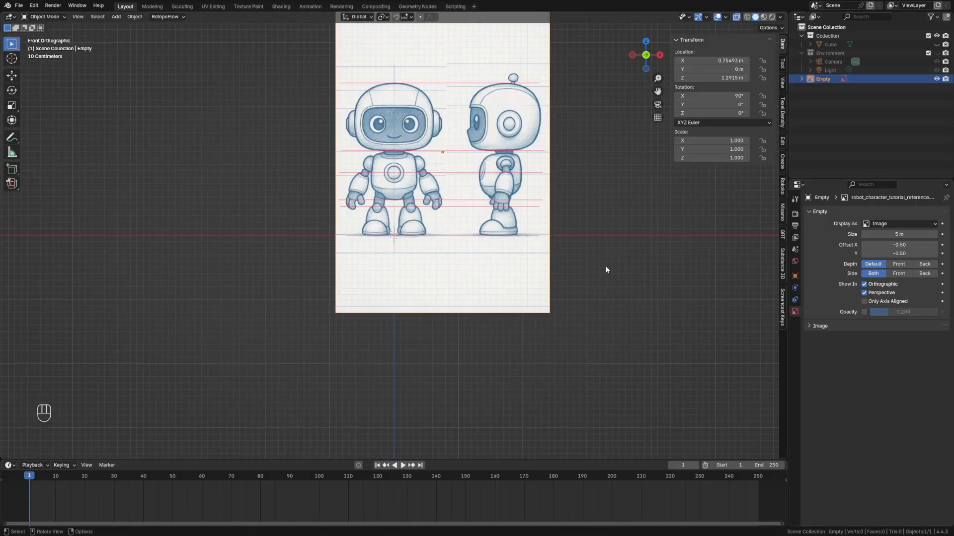
pyautogui.press('`')
pyautogui.click(666, 266)
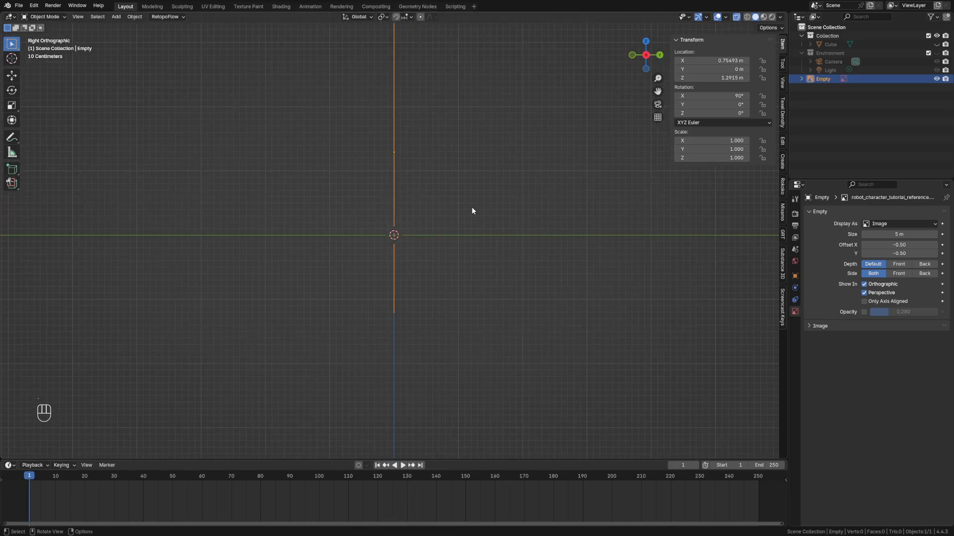
pyautogui.press('`')
pyautogui.click(412, 181)
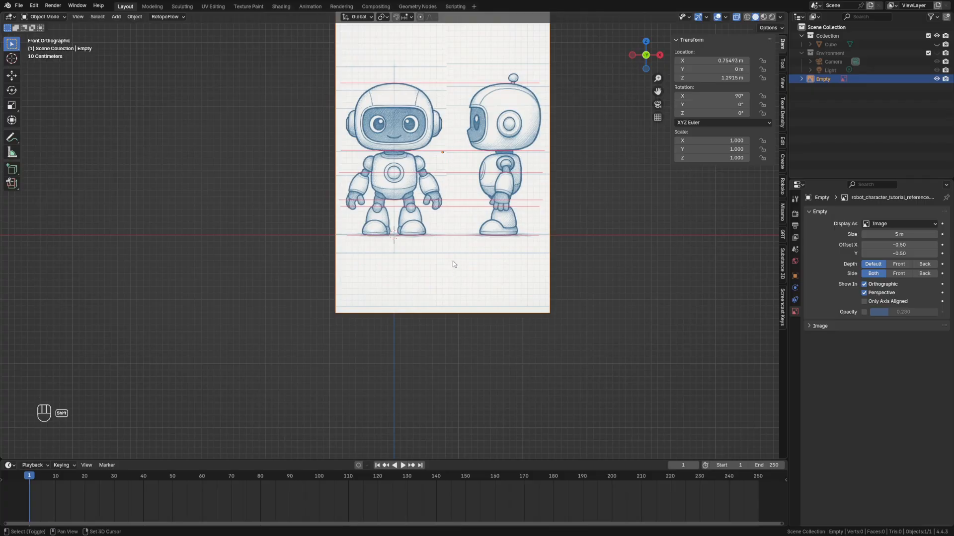
# Duplicate the reference image in place and rotate the copy 90° around the Z axis
pyautogui.hotkey('shift', 'd')
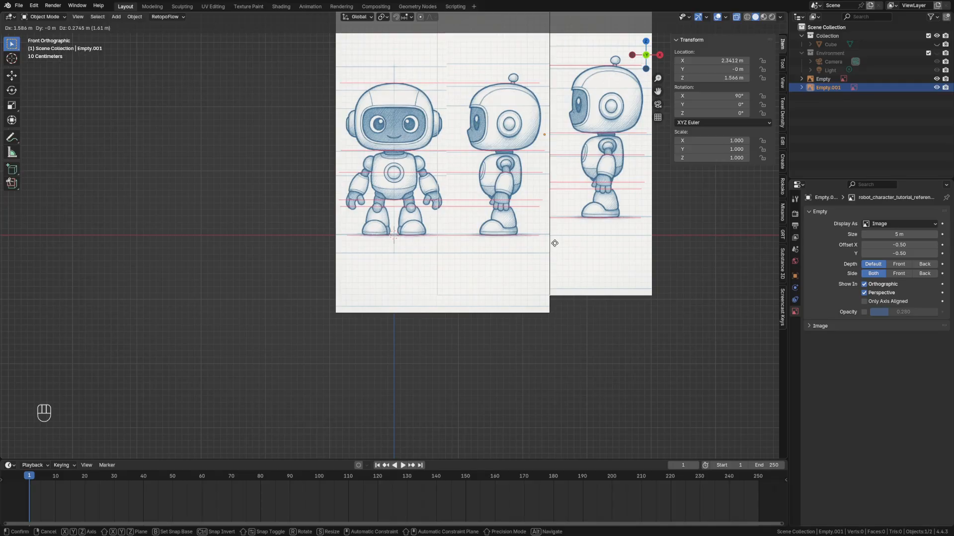
pyautogui.rightClick(581, 247)
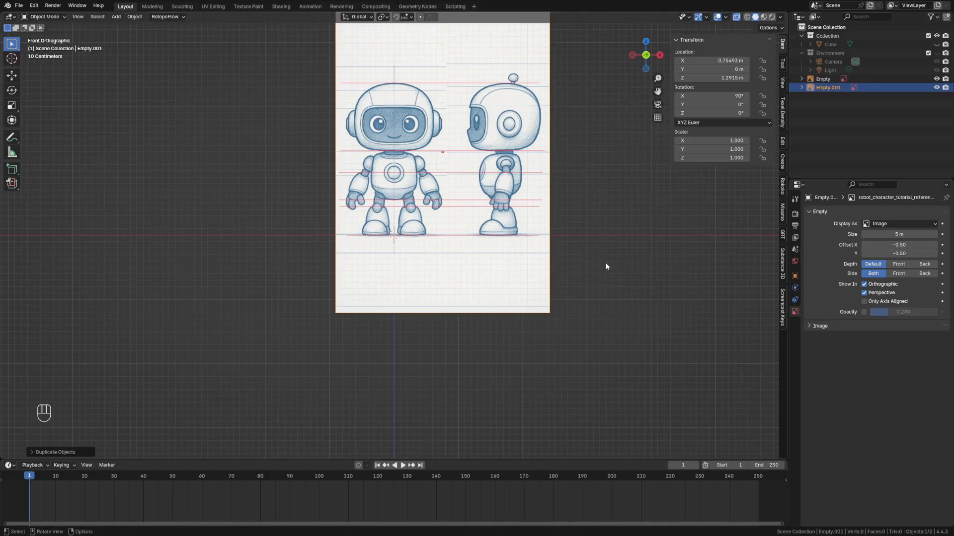
pyautogui.moveTo(607, 247); pyautogui.dragTo(538, 270, button='middle')
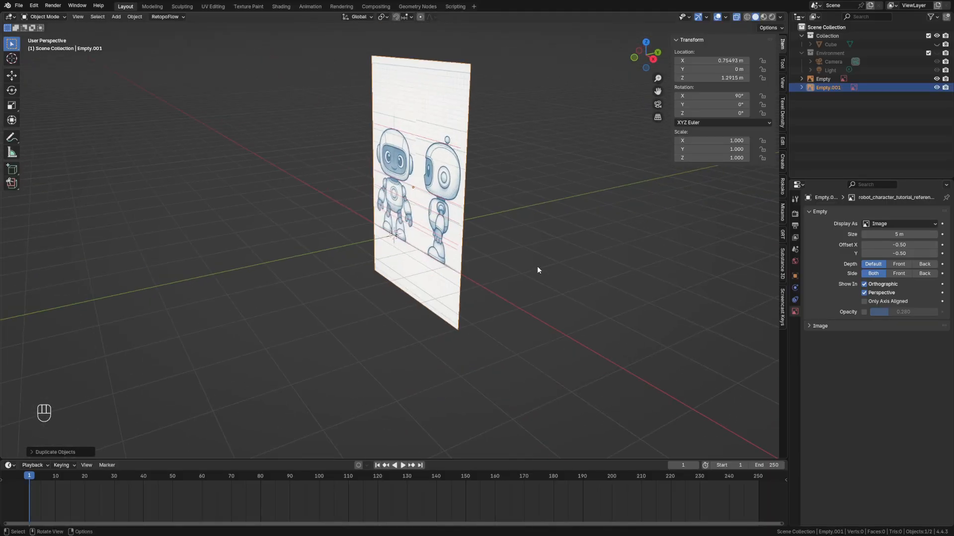
pyautogui.press('r')
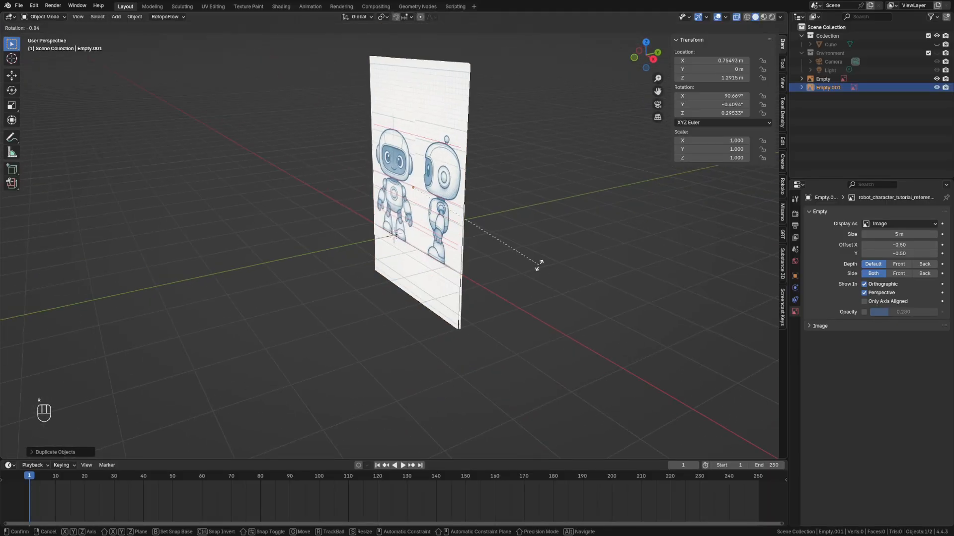
pyautogui.press('z')
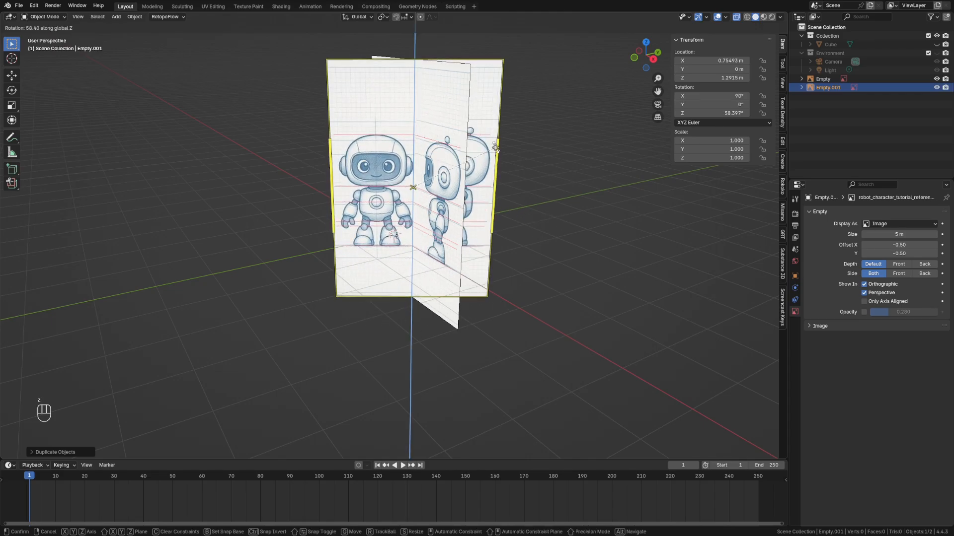
pyautogui.write('90')
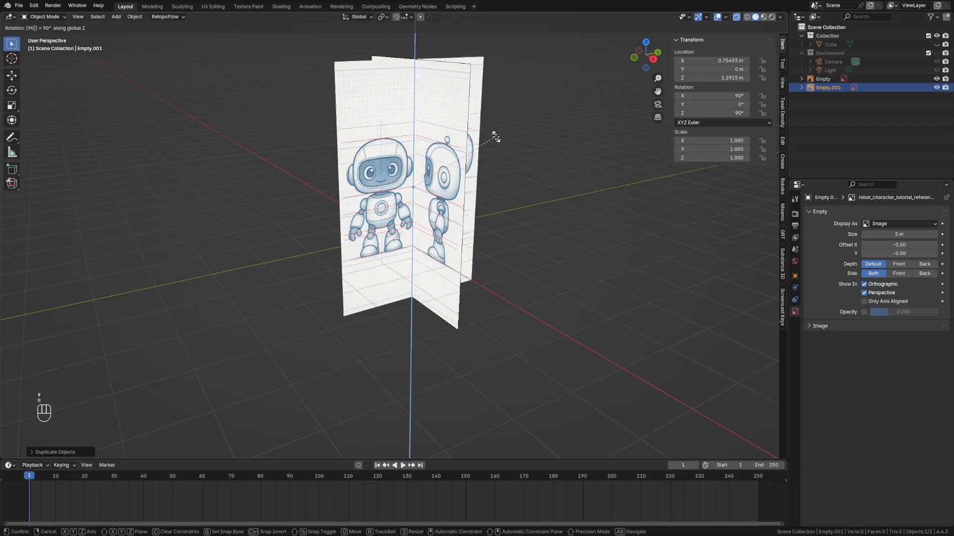
pyautogui.press('Return')
# In right view, move the duplicated reference image along Y to about -0.99 m so the side-view robot sits at the world origin
pyautogui.press('`')
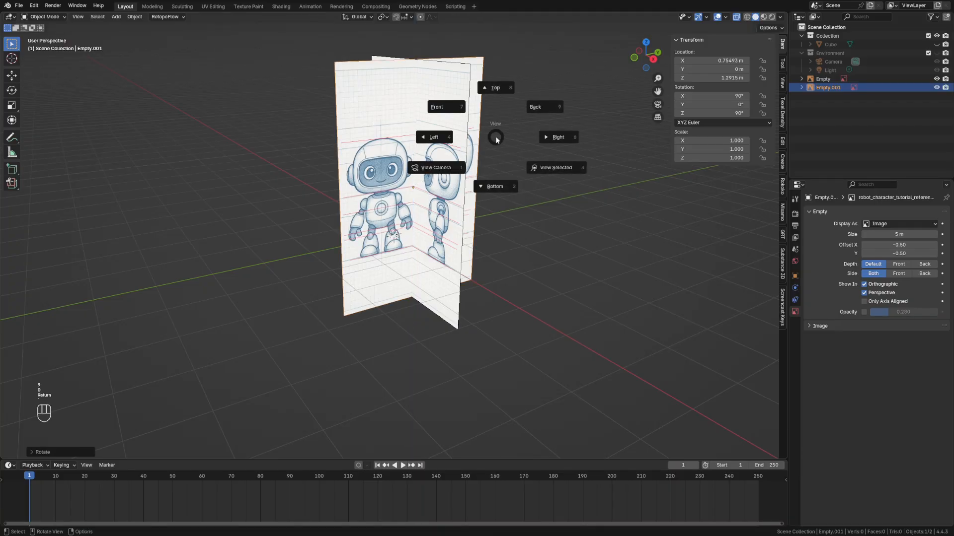
pyautogui.click(564, 136)
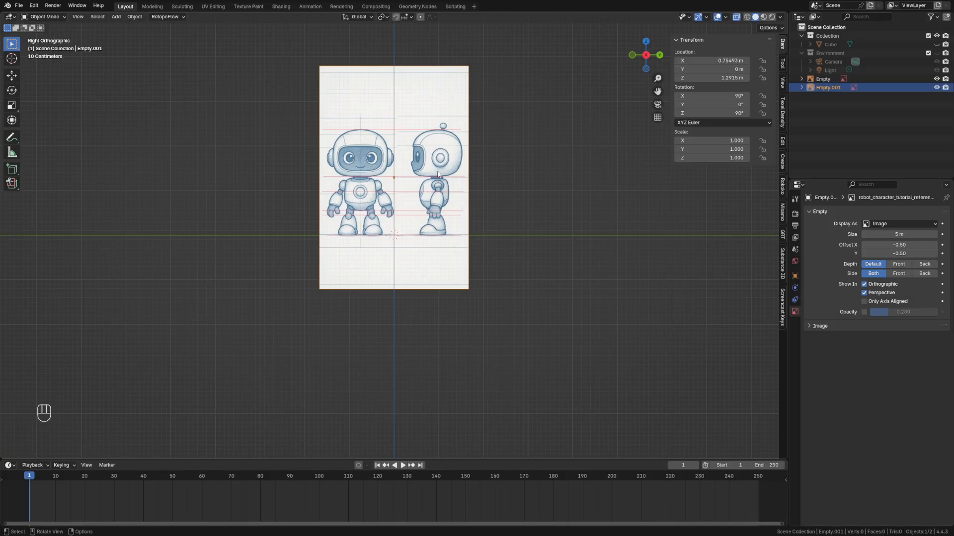
pyautogui.press('g')
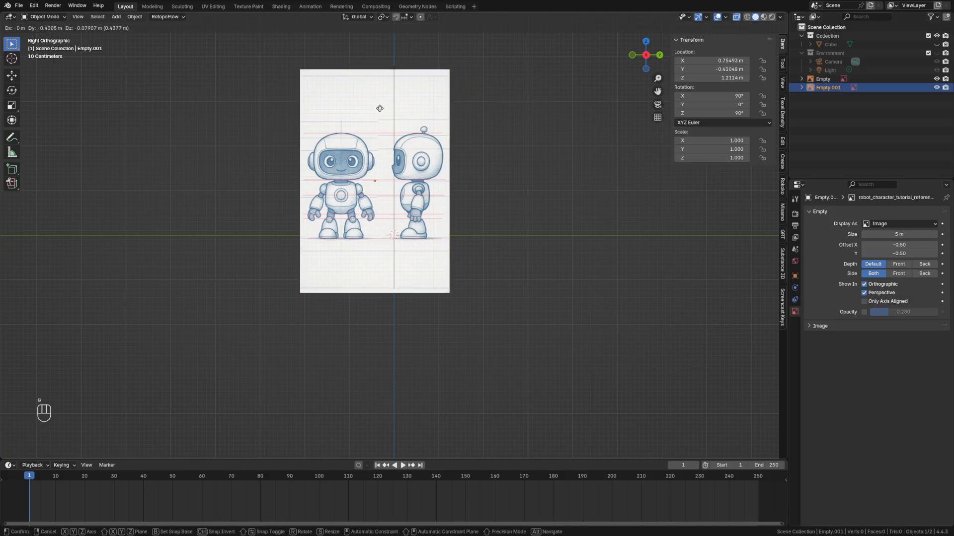
pyautogui.press('y')
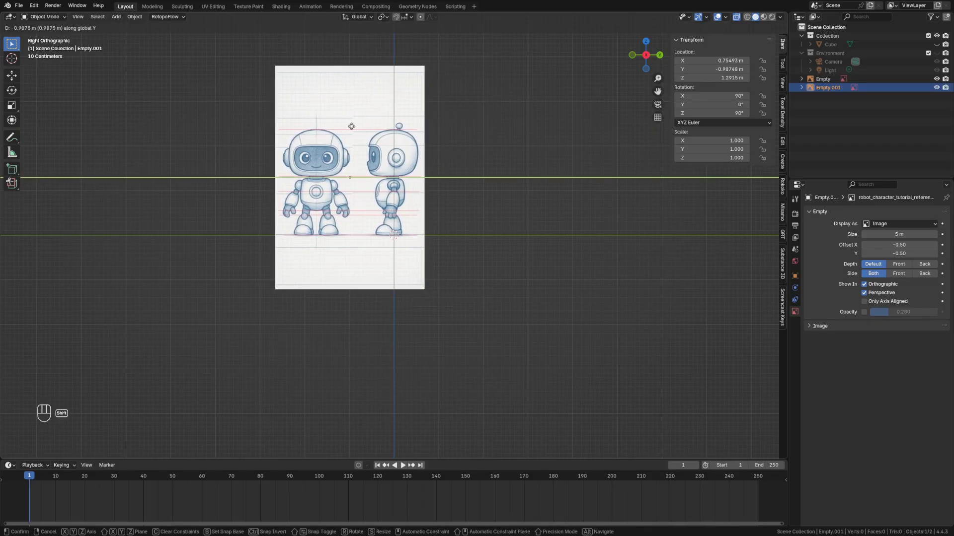
pyautogui.click(354, 126)
pyautogui.scroll(3, 412, 223)
pyautogui.scroll(2, 412, 224)
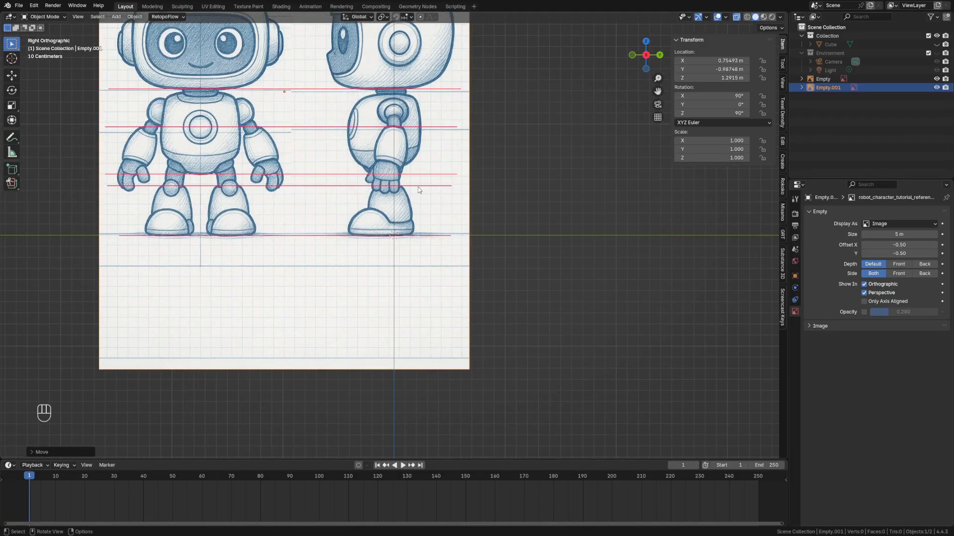
pyautogui.scroll(2, 423, 176)
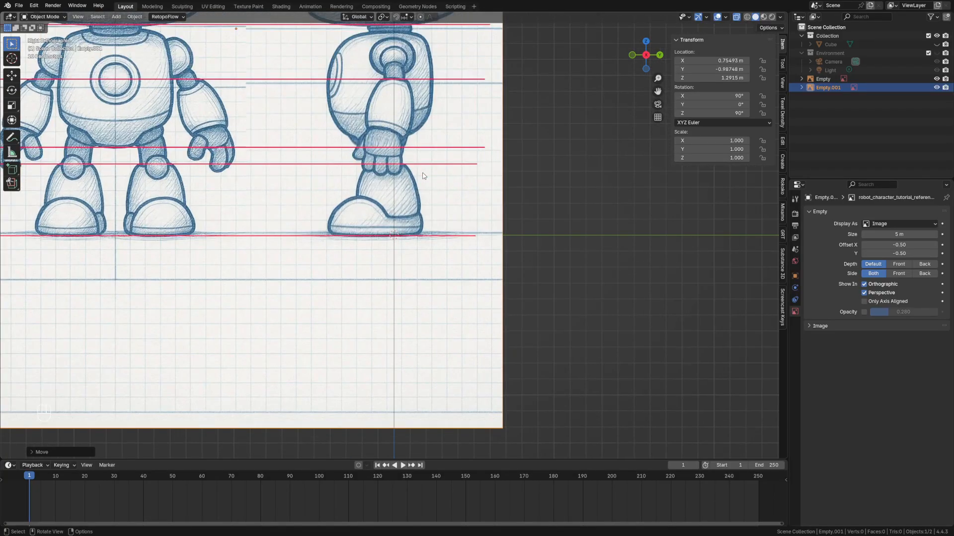
# Fine-tune the duplicated reference image along Y to about -0.986 m so the side-view robot is centred on the world axis
pyautogui.scroll(-1, 423, 176)
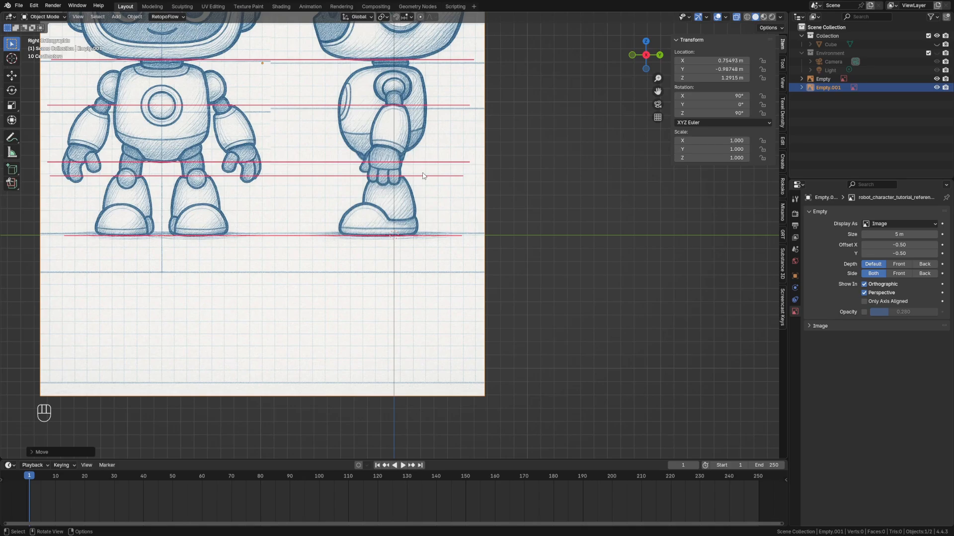
pyautogui.press('g')
pyautogui.press('y')
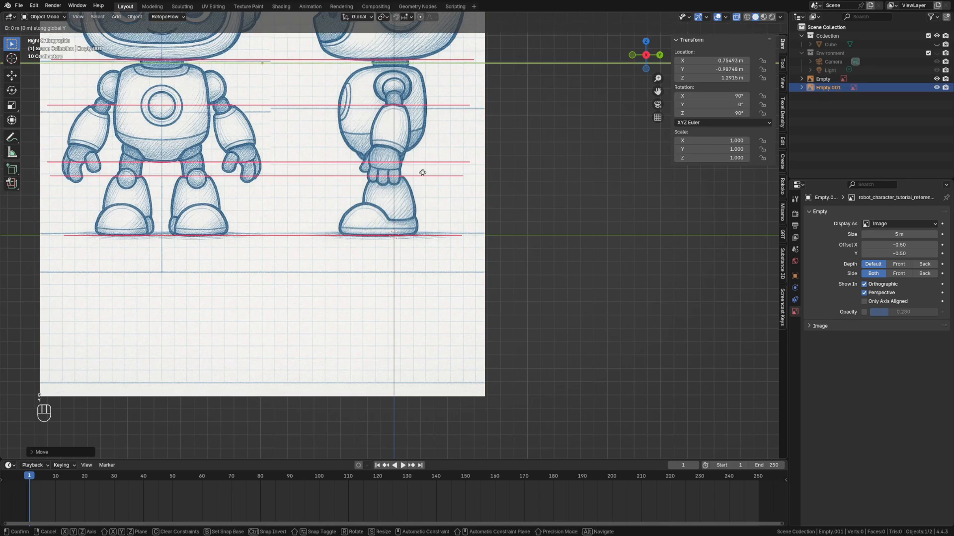
pyautogui.press('shift')
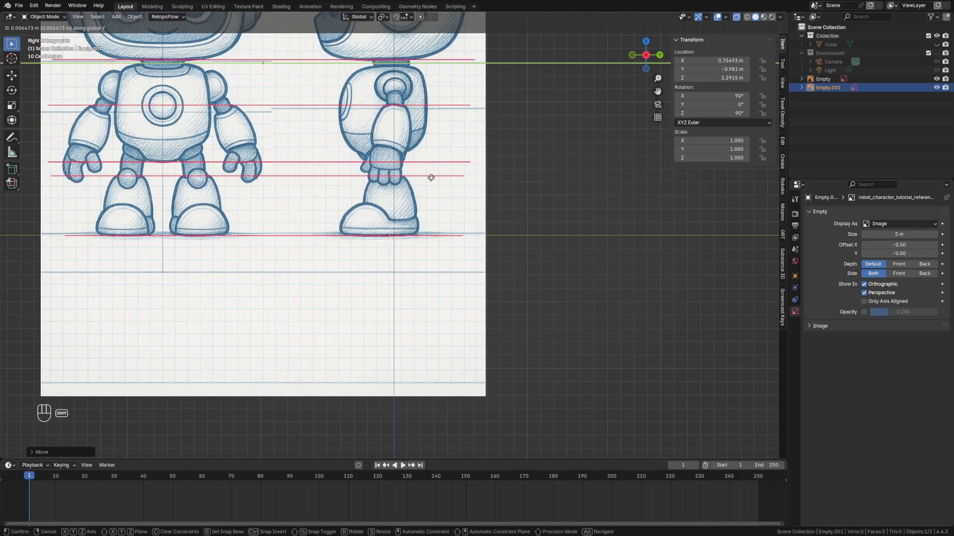
pyautogui.click(431, 177)
pyautogui.scroll(-1, 504, 338)
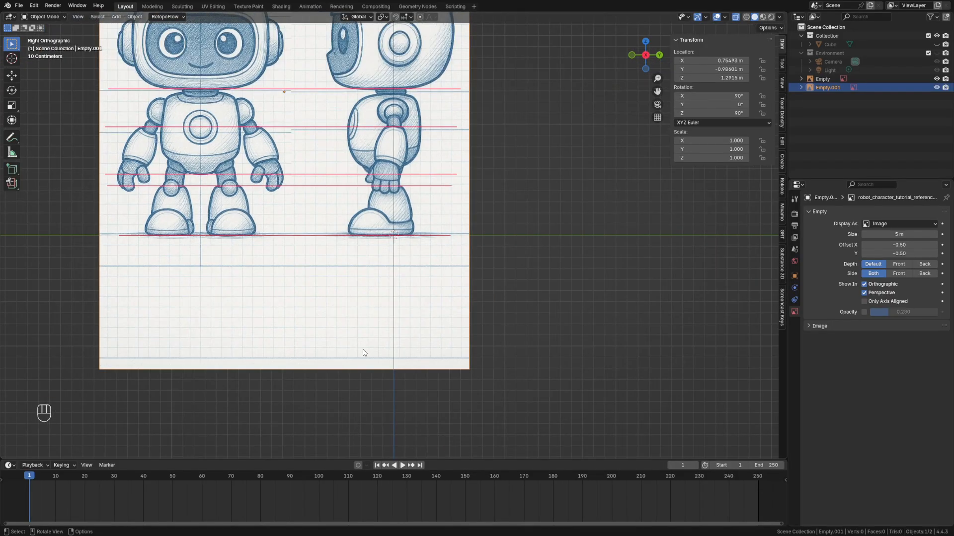
# Set the duplicated reference image's X location to 0 m
pyautogui.scroll(-2, 353, 344)
pyautogui.moveTo(353, 344); pyautogui.dragTo(552, 270, button='middle')
pyautogui.scroll(-2, 437, 242)
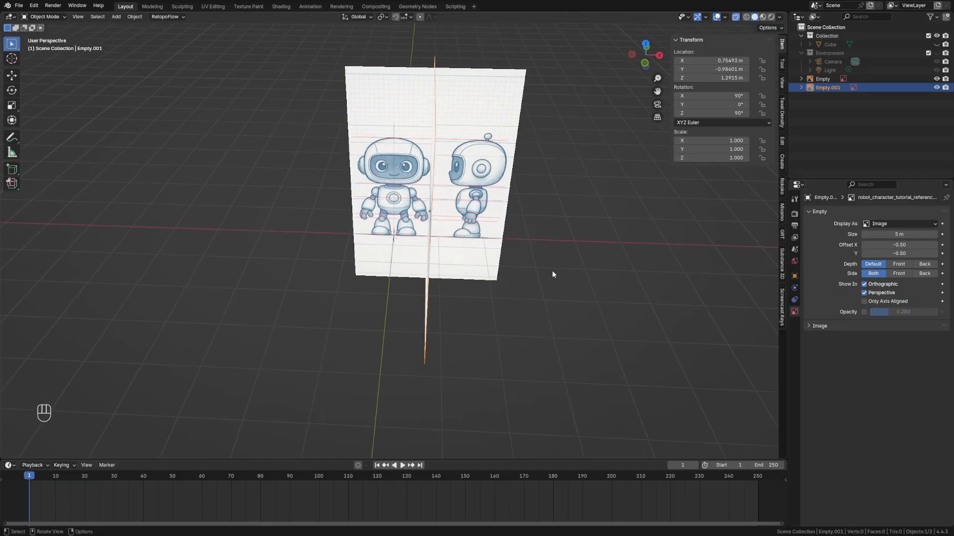
pyautogui.click(794, 275)
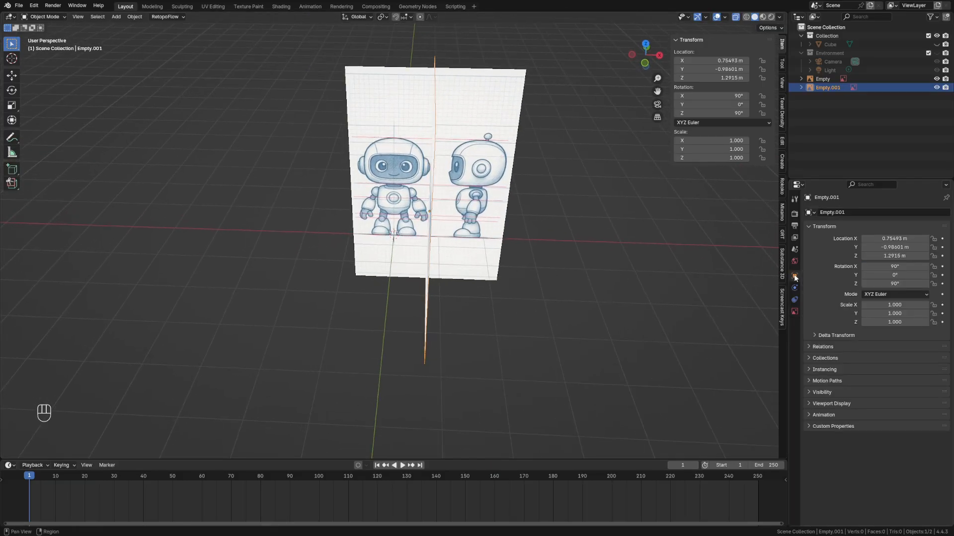
pyautogui.click(887, 239)
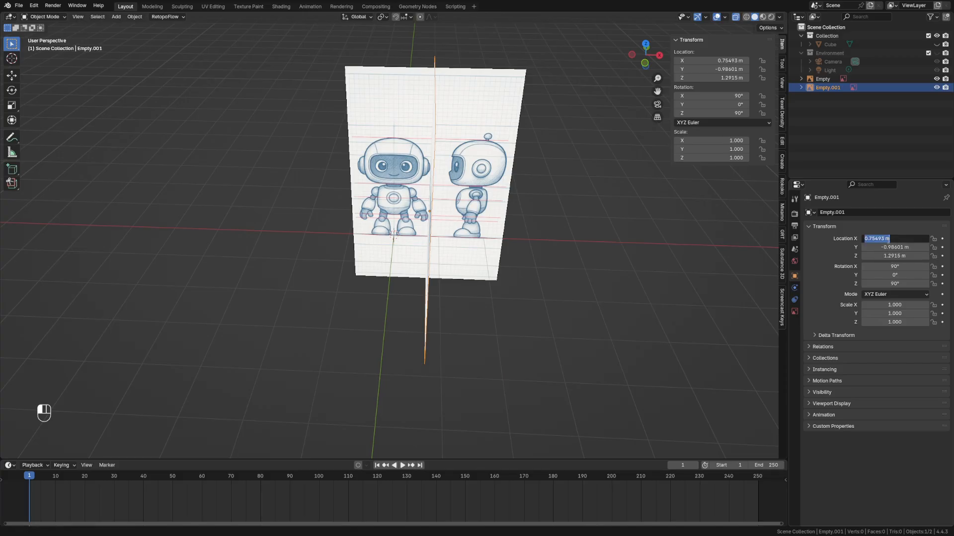
pyautogui.write('0')
pyautogui.press('Return')
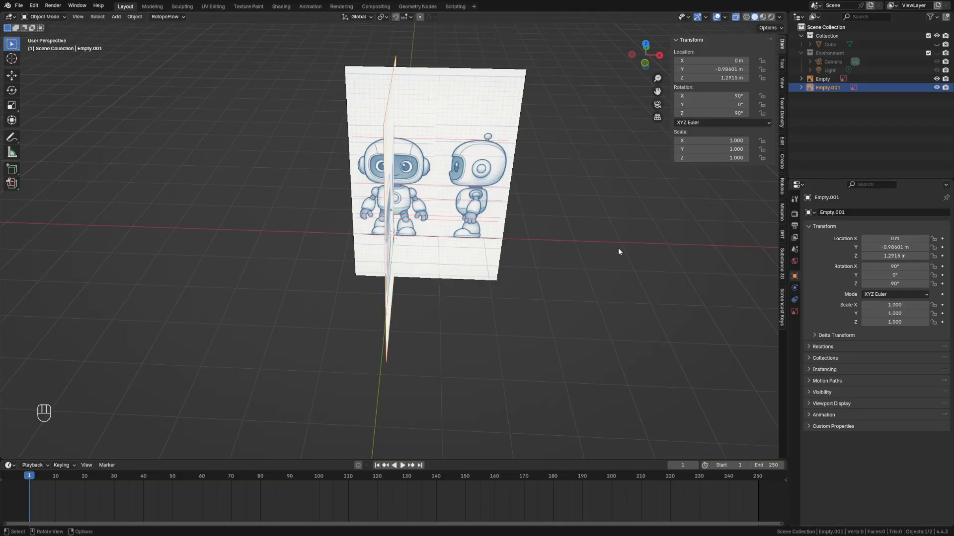
# Switch to the front view and select the reference image that faces it
pyautogui.press('`')
pyautogui.click(408, 268)
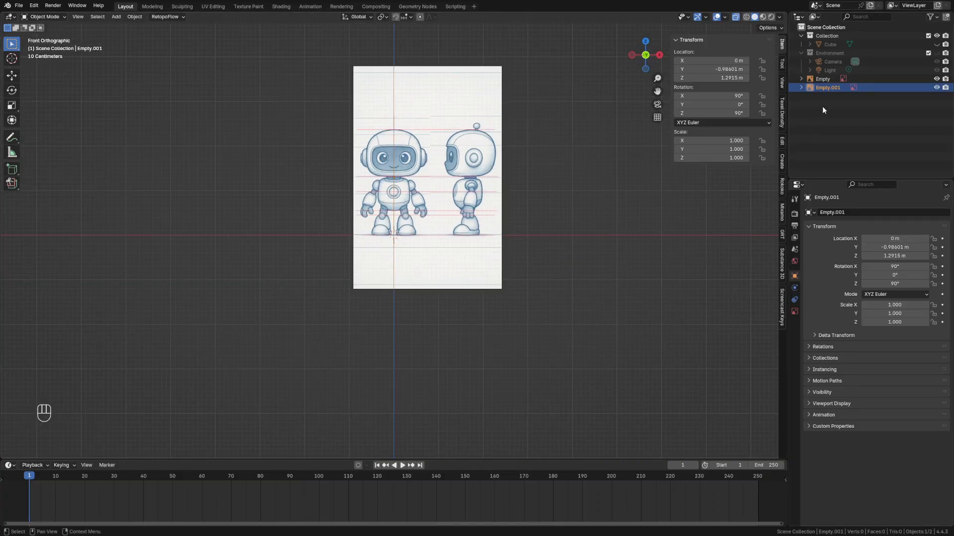
pyautogui.click(823, 78)
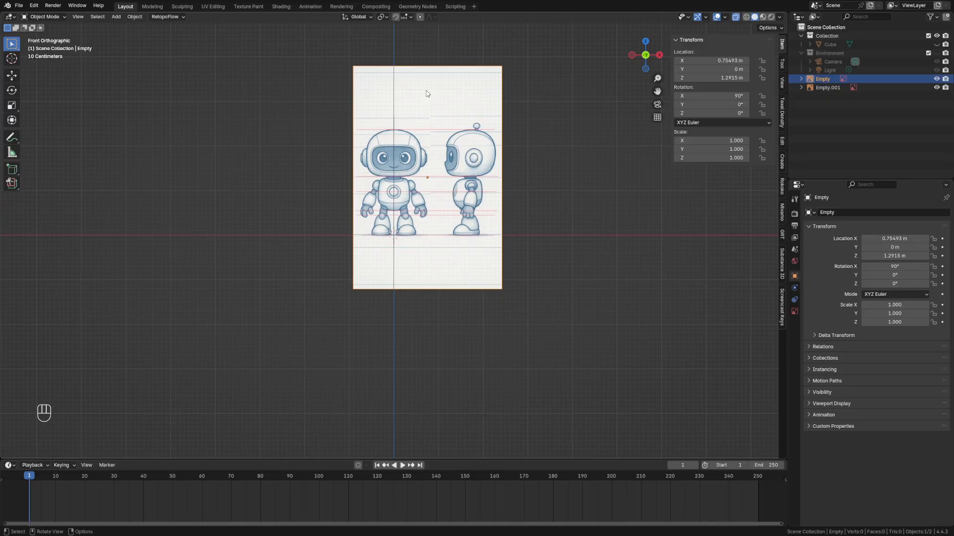
pyautogui.click(553, 93)
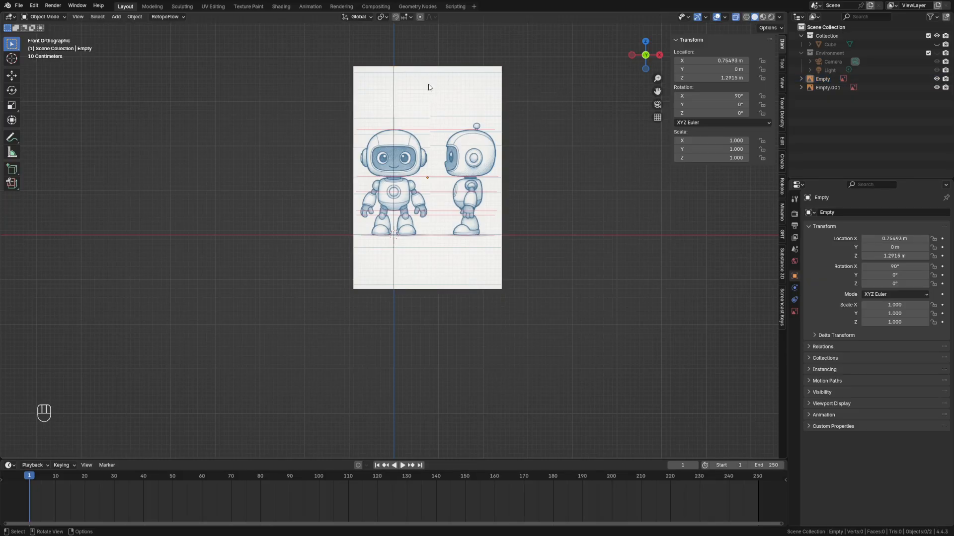
pyautogui.click(442, 99)
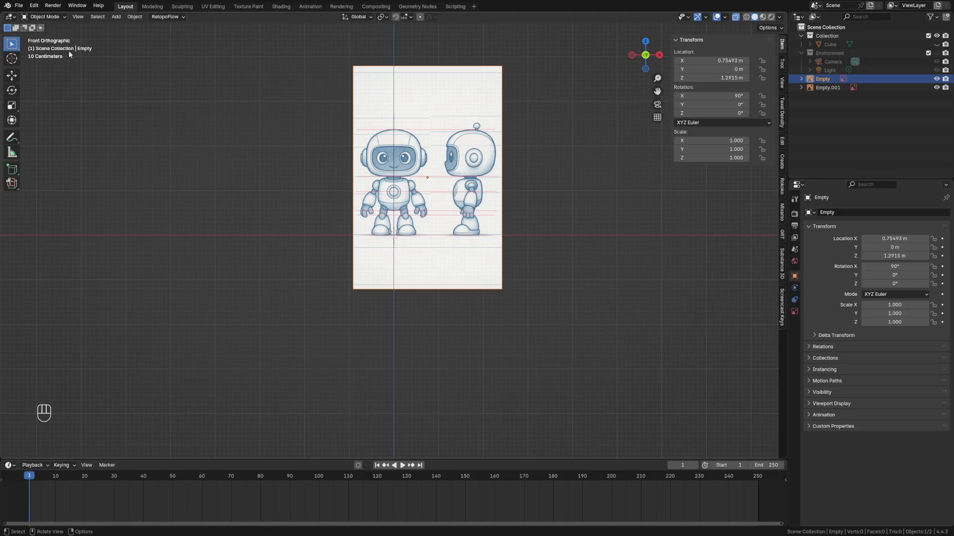
pyautogui.doubleClick(823, 79)
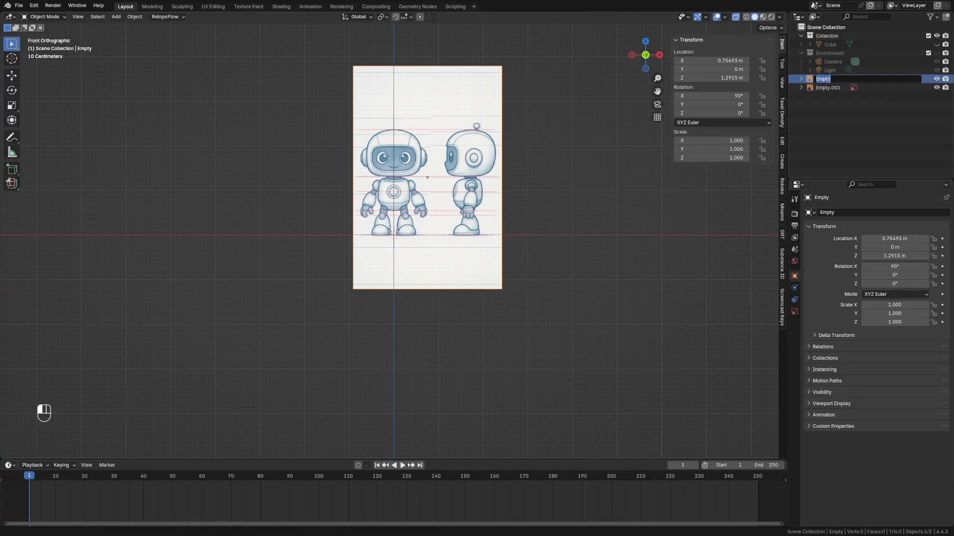
pyautogui.click(834, 93)
pyautogui.press('F2')
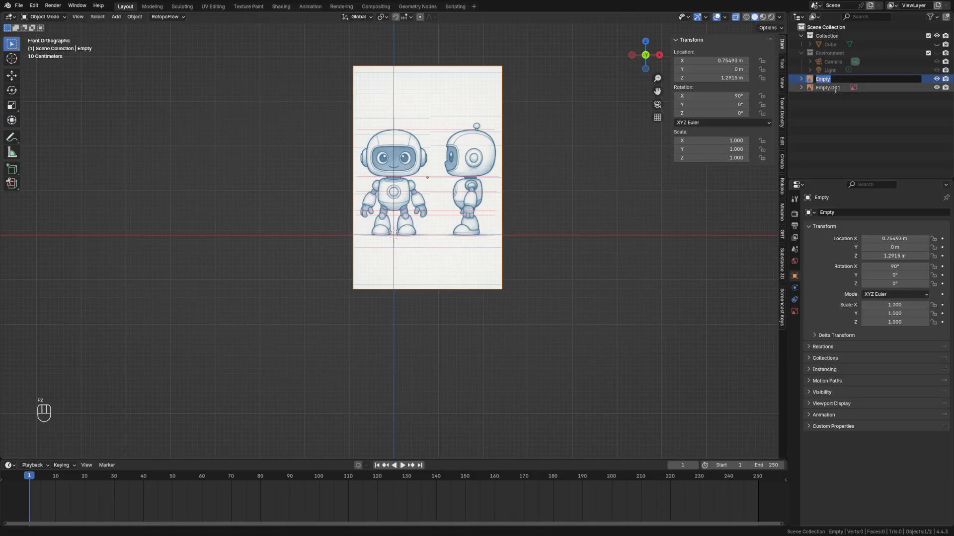
pyautogui.click(833, 89)
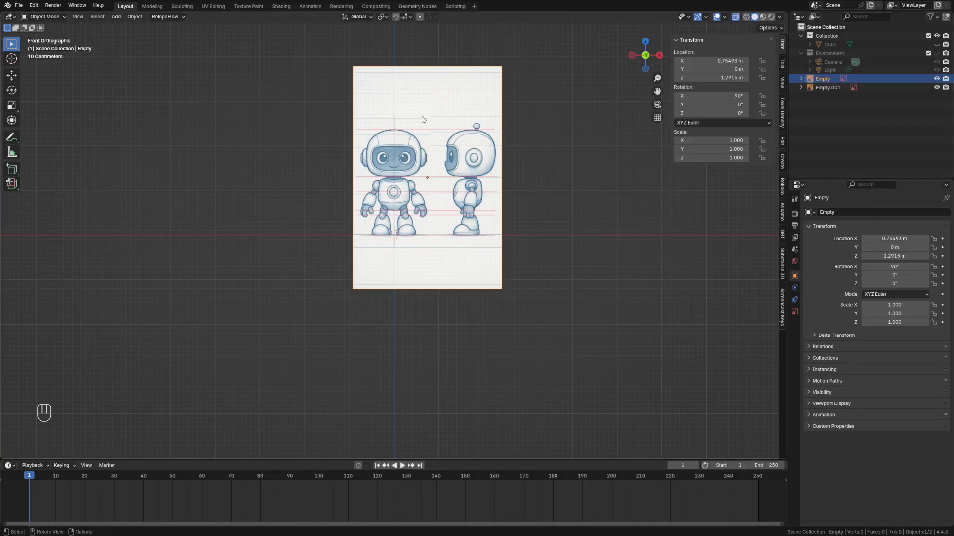
# Rename the selected front-view reference image as Front
pyautogui.doubleClick(825, 81)
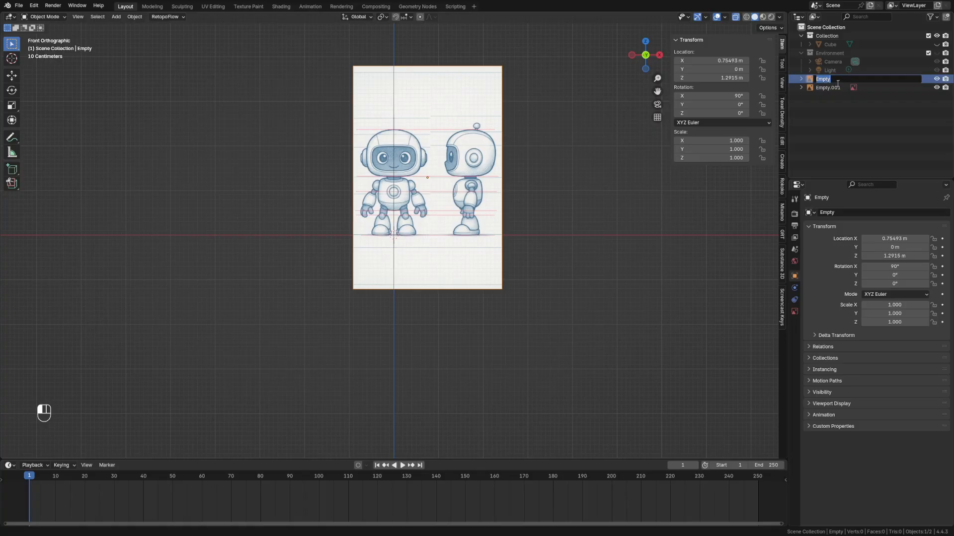
pyautogui.write('Front')
pyautogui.press('Return')
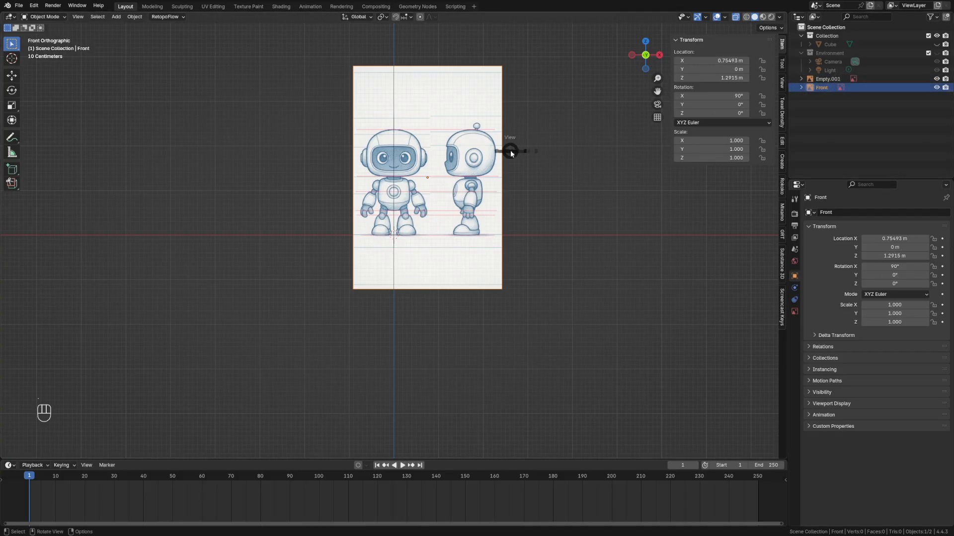
# In the right view, select the duplicated reference image and rename it as Side
pyautogui.press('`')
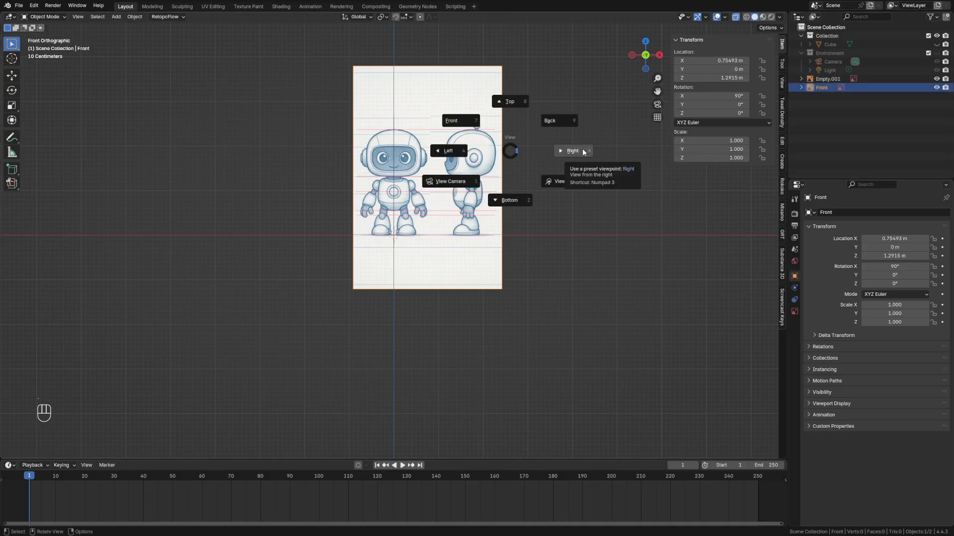
pyautogui.click(572, 151)
pyautogui.click(320, 90)
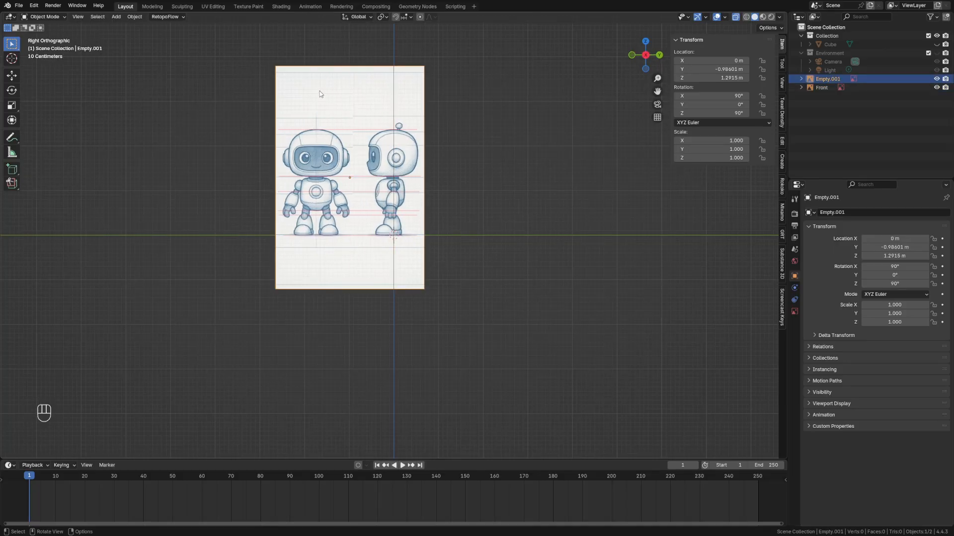
pyautogui.doubleClick(828, 78)
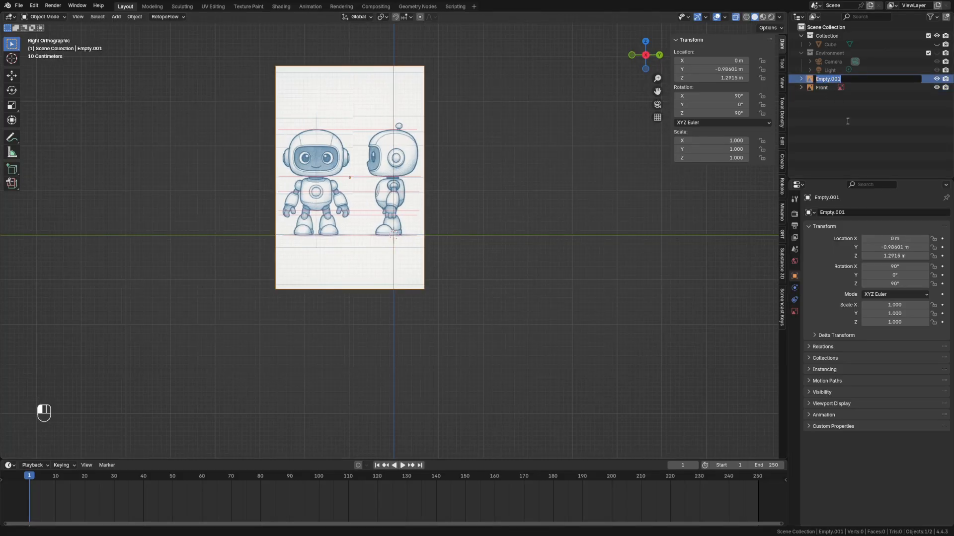
pyautogui.write('Side')
pyautogui.press('Return')
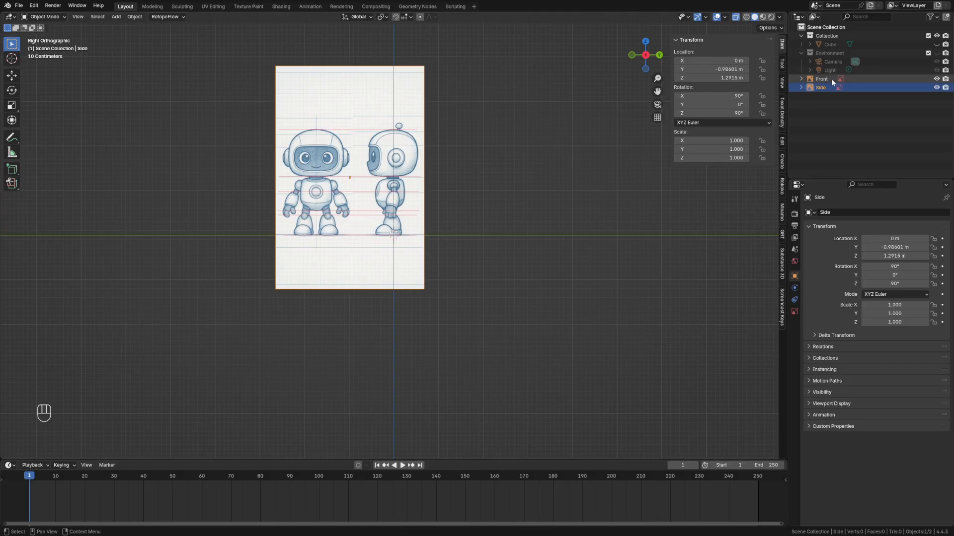
# Select both the Front and Side images and move them into a new collection named References
pyautogui.press('ctrl')
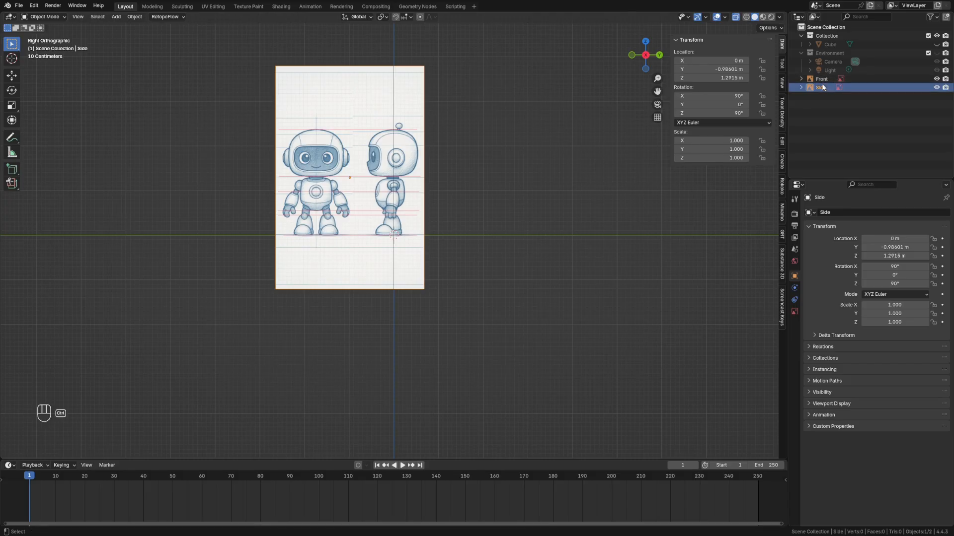
pyautogui.keyDown('ctrl'); pyautogui.click(822, 78); pyautogui.keyUp('ctrl')
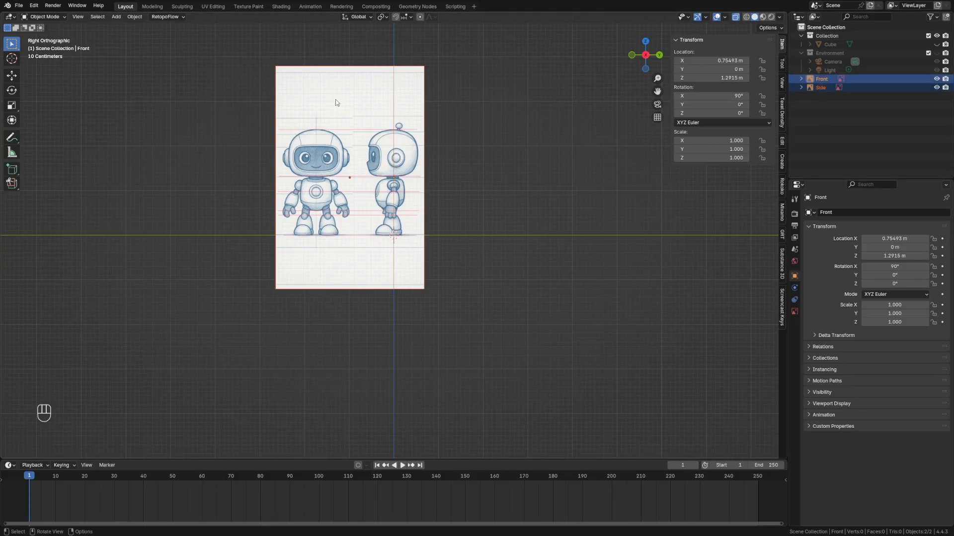
pyautogui.press('m')
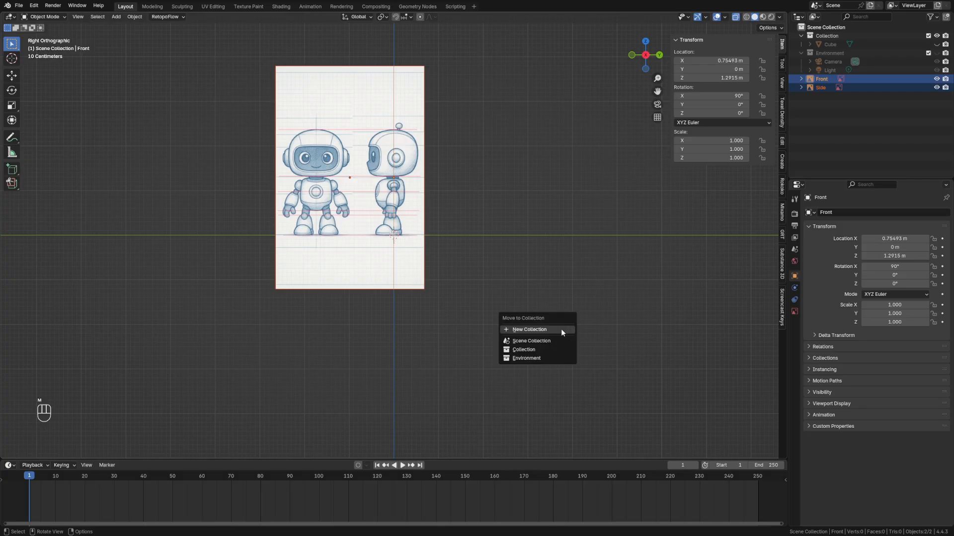
pyautogui.click(561, 329)
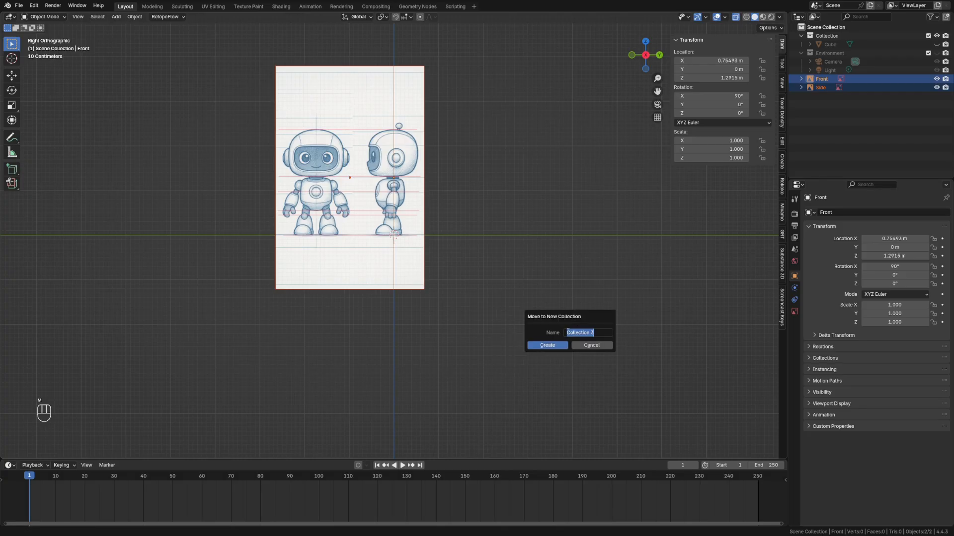
pyautogui.press('shift')
pyautogui.write('References')
pyautogui.press('Return')
pyautogui.press('Return')
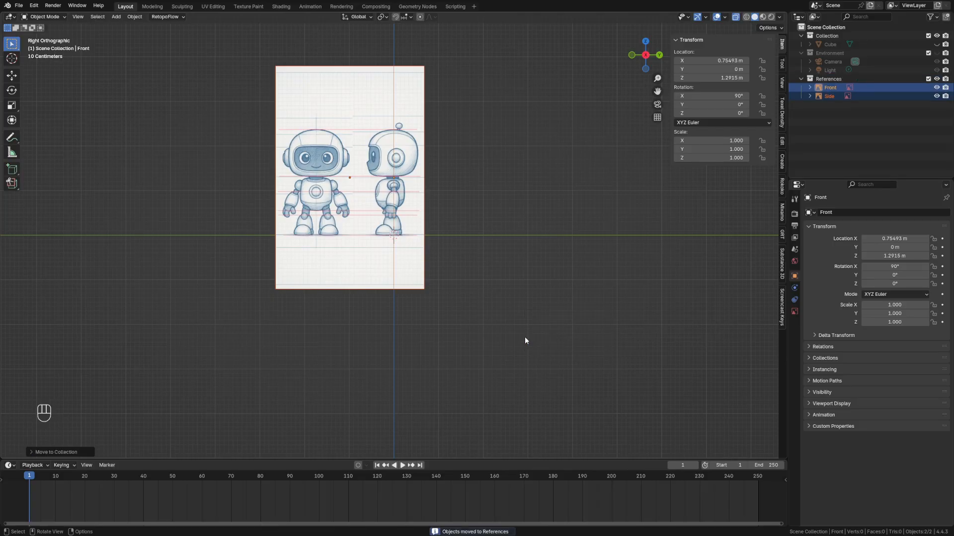
# Make the collection named Collection active and add a cube mesh at the world origin in front view
pyautogui.press('KP_1')
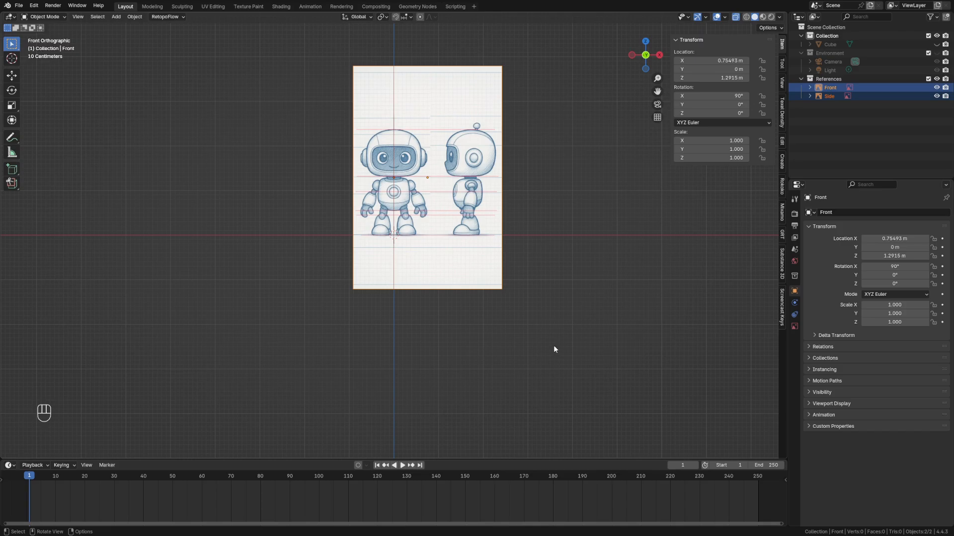
pyautogui.hotkey('shift', 'a')
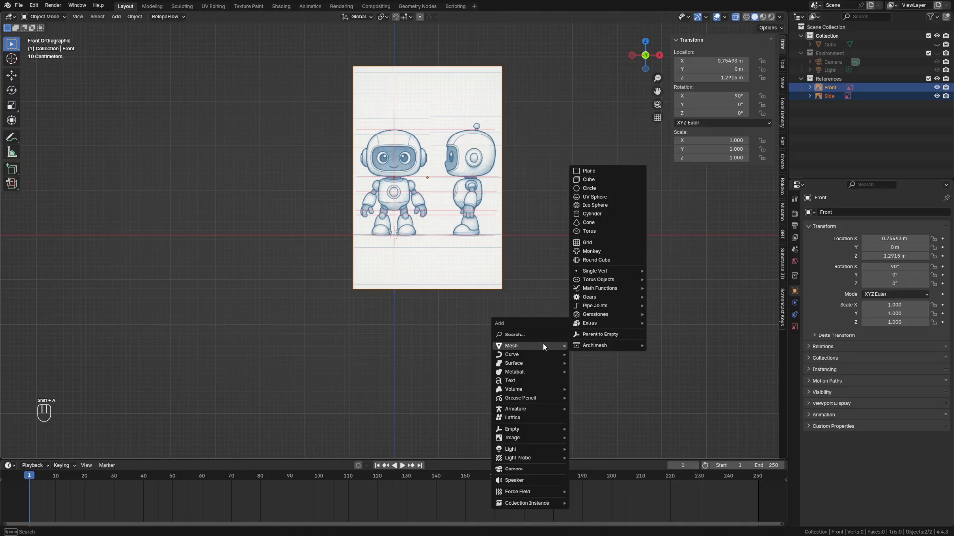
pyautogui.hotkey('shift', 'a')
pyautogui.moveTo(273, 184)
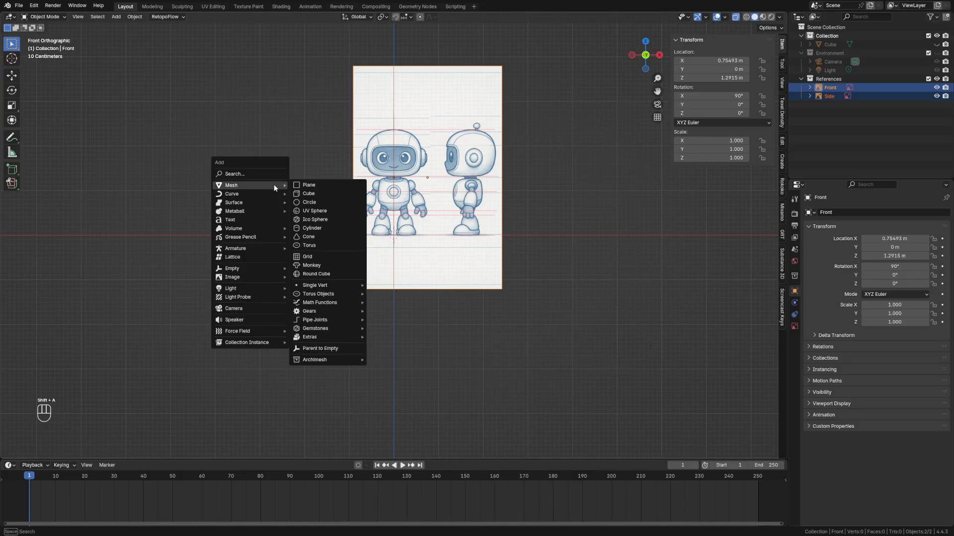
pyautogui.click(320, 193)
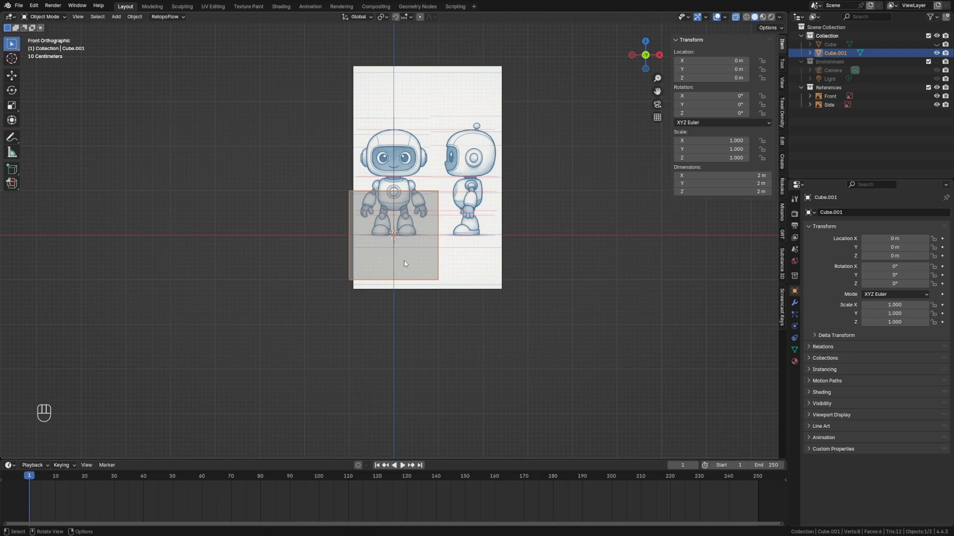
# Toggle X-ray off and on to compare how the cube covers the reference image, leaving X-ray on
pyautogui.press('shift')
pyautogui.scroll(-2, 358, 303)
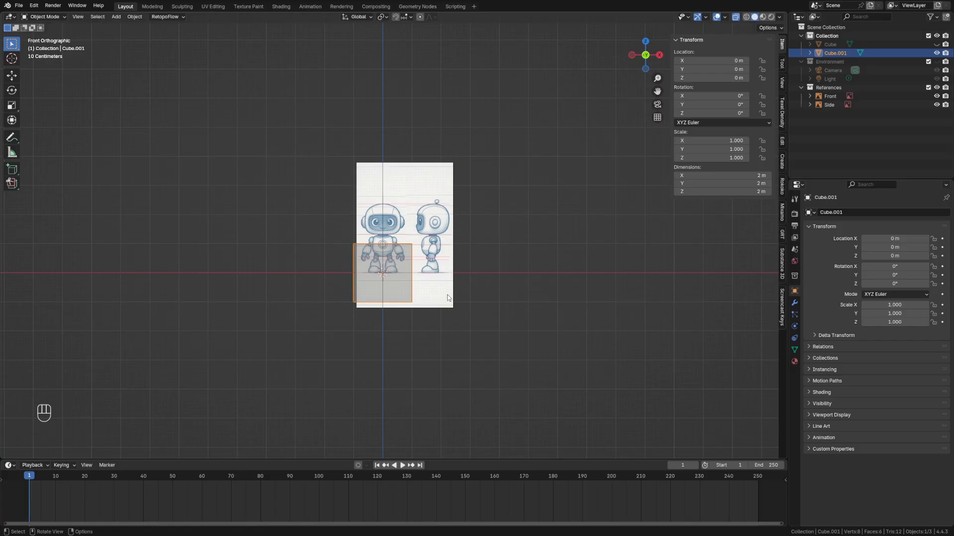
pyautogui.hotkey('alt', 'z')
pyautogui.hotkey('alt', 'z')
pyautogui.hotkey('alt', 'z')
pyautogui.hotkey('alt', 'z')
pyautogui.click(736, 17)
pyautogui.click(735, 16)
pyautogui.hotkey('alt', 'z')
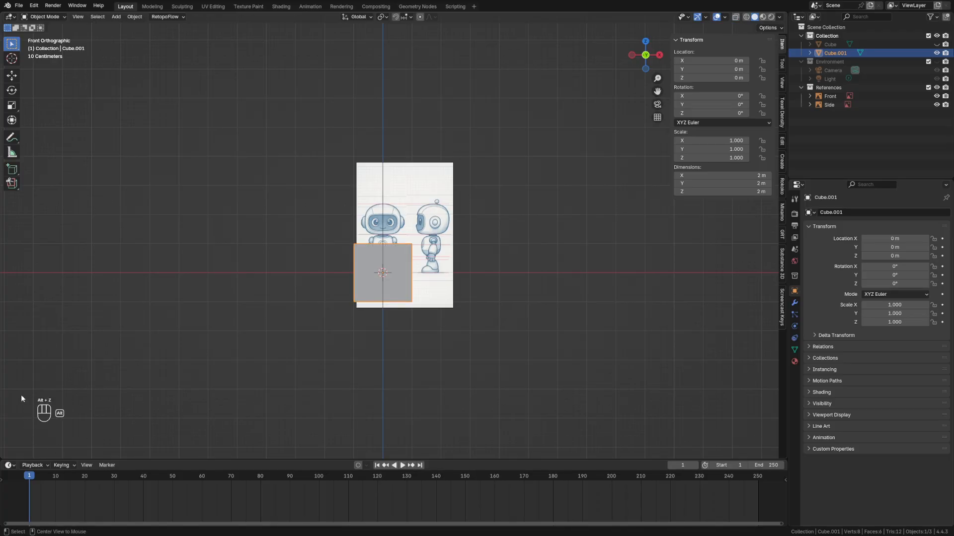
pyautogui.hotkey('alt', 'z')
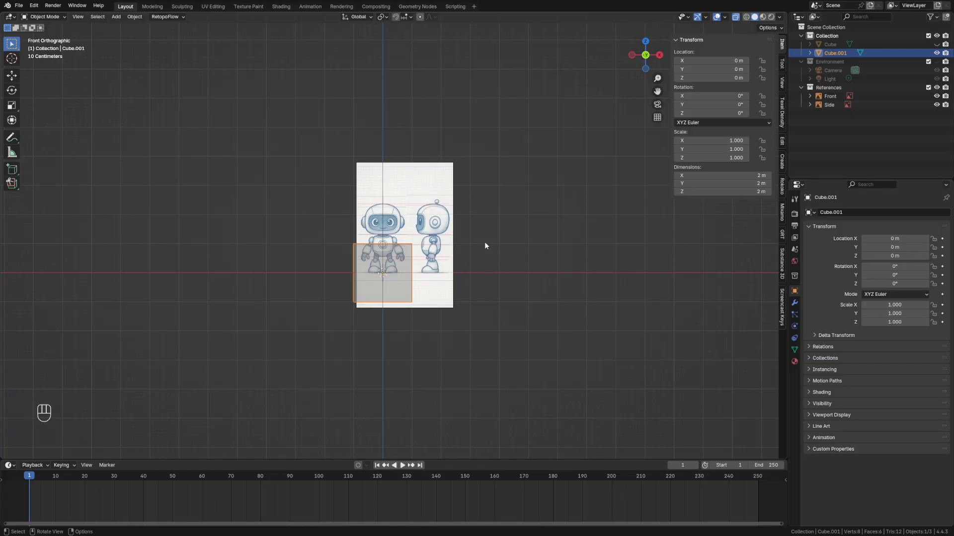
# Move the cube up about 1.73 m along the Z axis so it covers the robot's head
pyautogui.press('g')
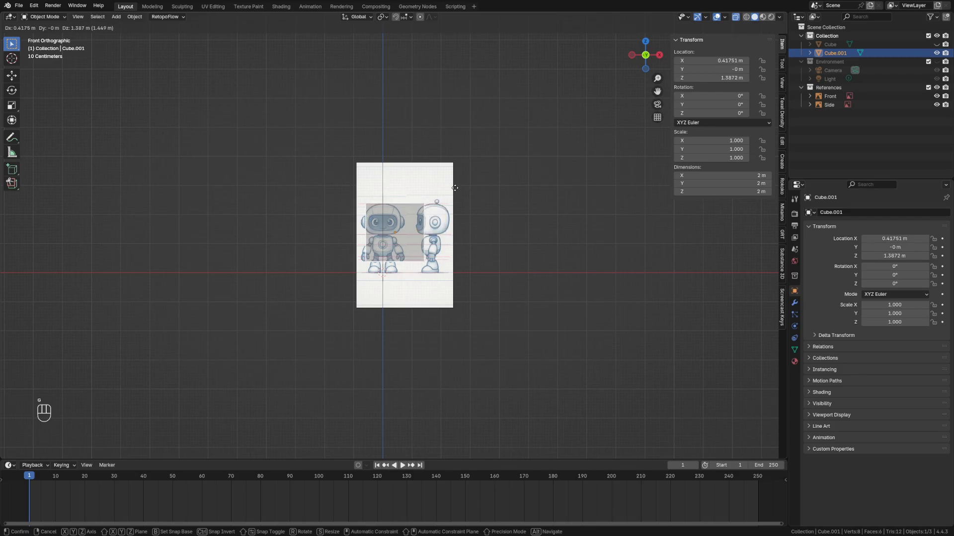
pyautogui.press('z')
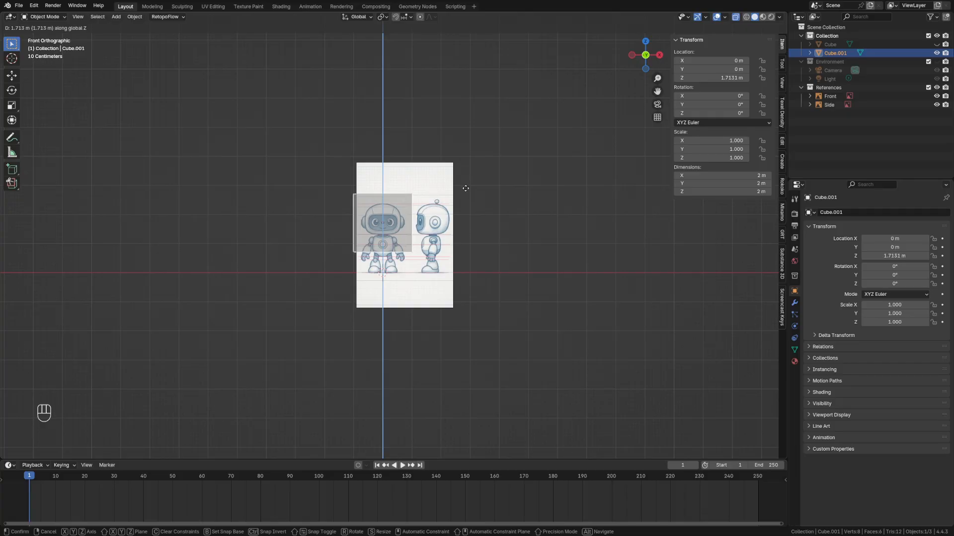
pyautogui.press('shift')
pyautogui.click(472, 185)
# Switch the cube to Edit Mode and box-select its upper corner vertices on the negative X side
pyautogui.click(63, 17)
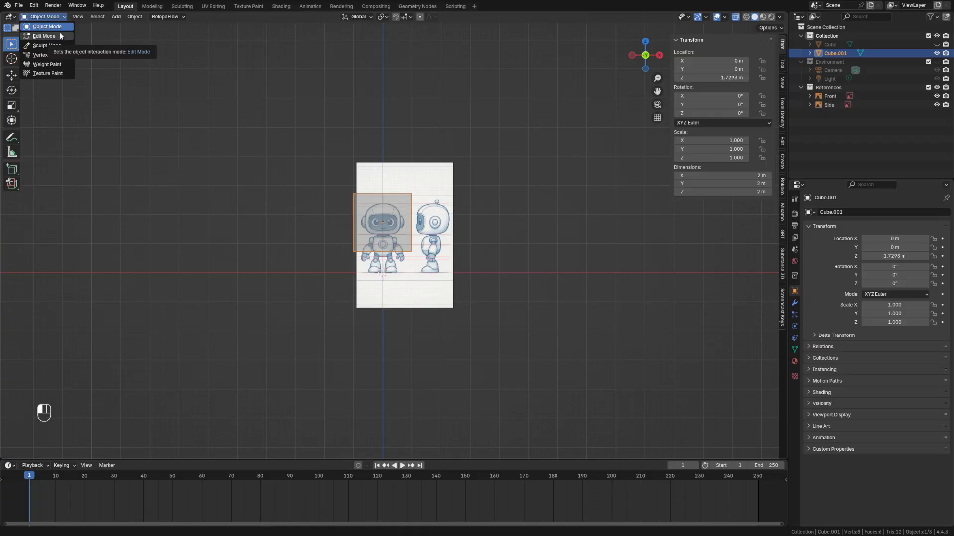
pyautogui.click(52, 35)
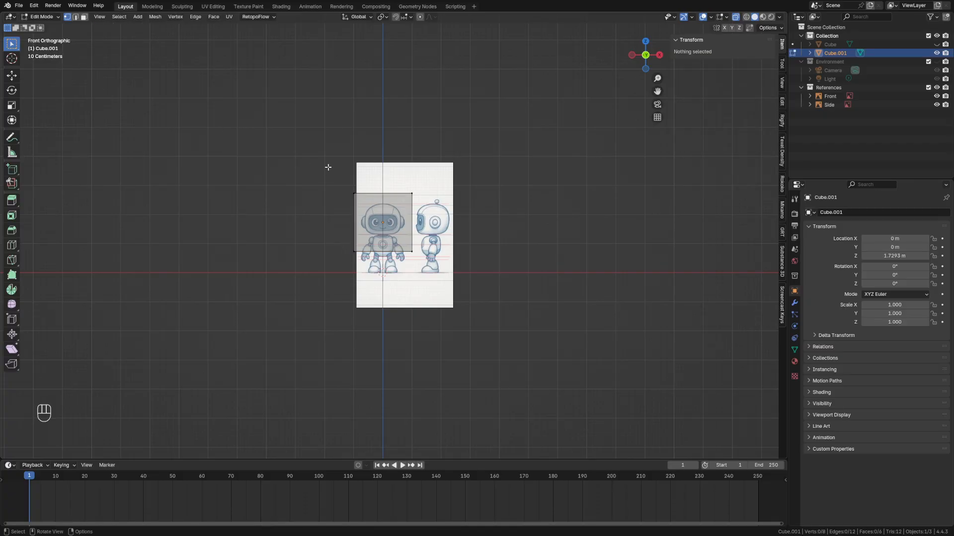
pyautogui.moveTo(310, 158); pyautogui.dragTo(362, 222)
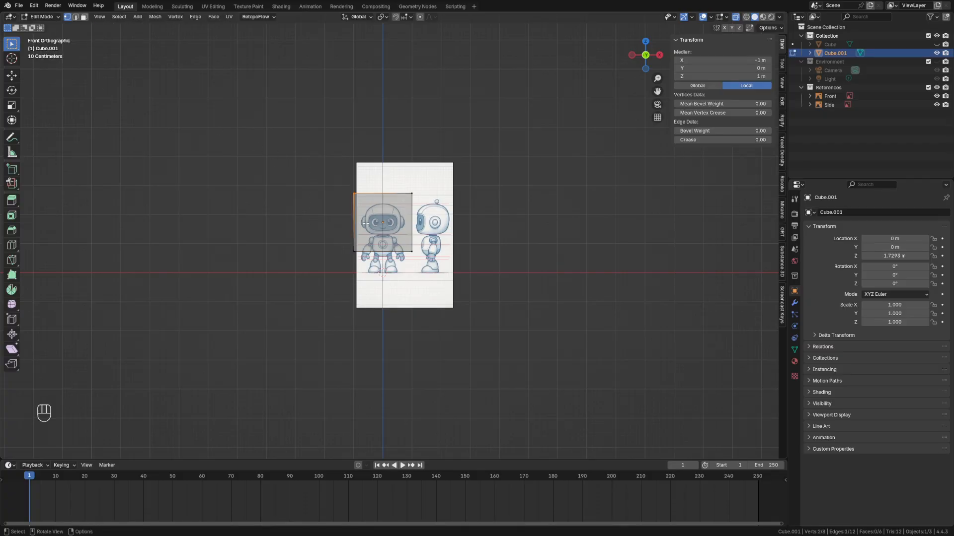
pyautogui.press('g')
pyautogui.press('Escape')
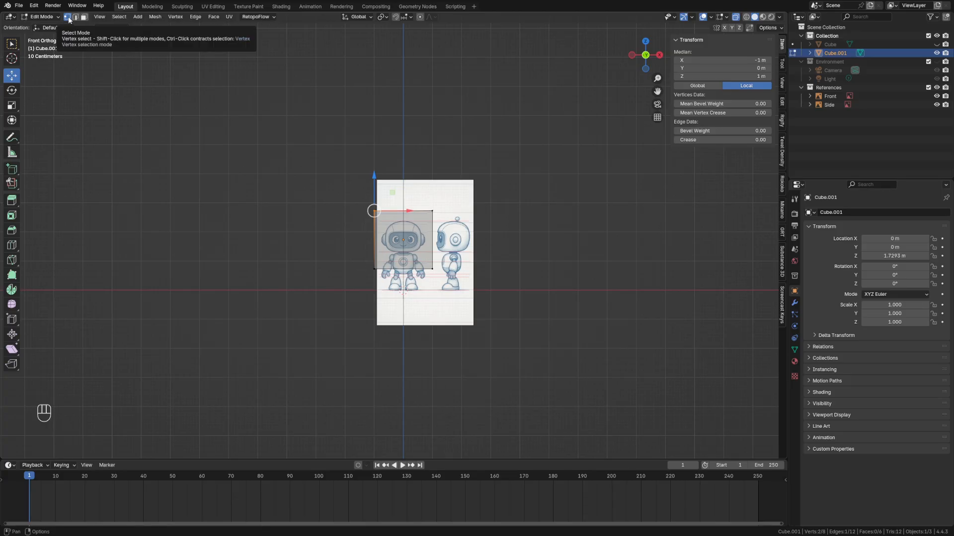
# Select the cube's four top corner vertices one after another in a perspective view
pyautogui.moveTo(315, 268); pyautogui.dragTo(342, 259, button='middle')
pyautogui.click(306, 201)
pyautogui.click(344, 179)
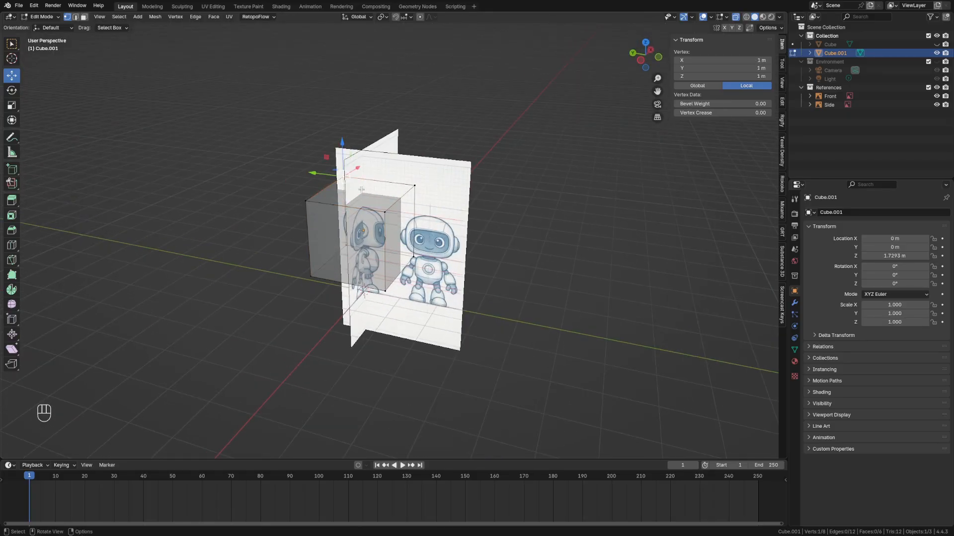
pyautogui.click(385, 212)
pyautogui.click(306, 202)
pyautogui.click(344, 177)
pyautogui.click(414, 185)
pyautogui.click(384, 213)
pyautogui.moveTo(511, 313); pyautogui.dragTo(477, 306, button='middle')
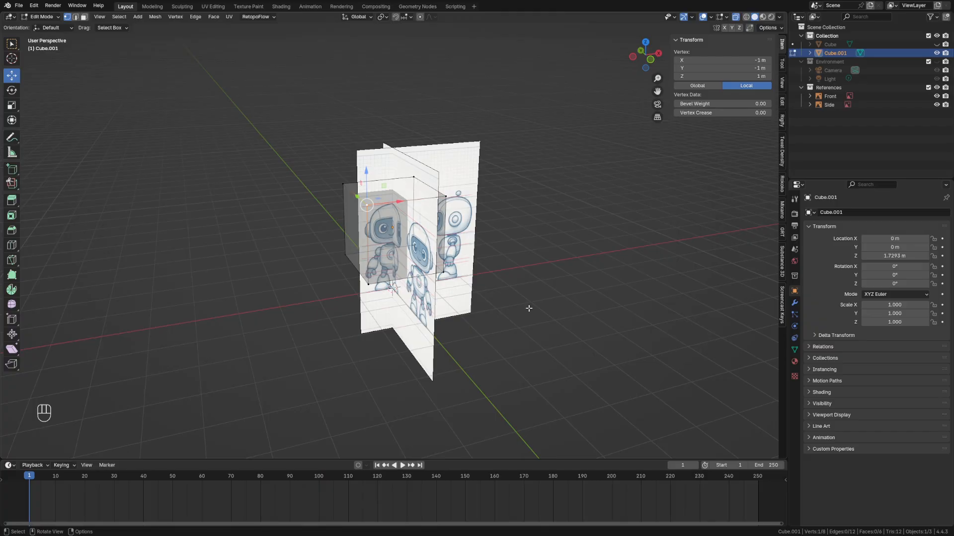
pyautogui.moveTo(496, 295); pyautogui.dragTo(318, 198, button='middle')
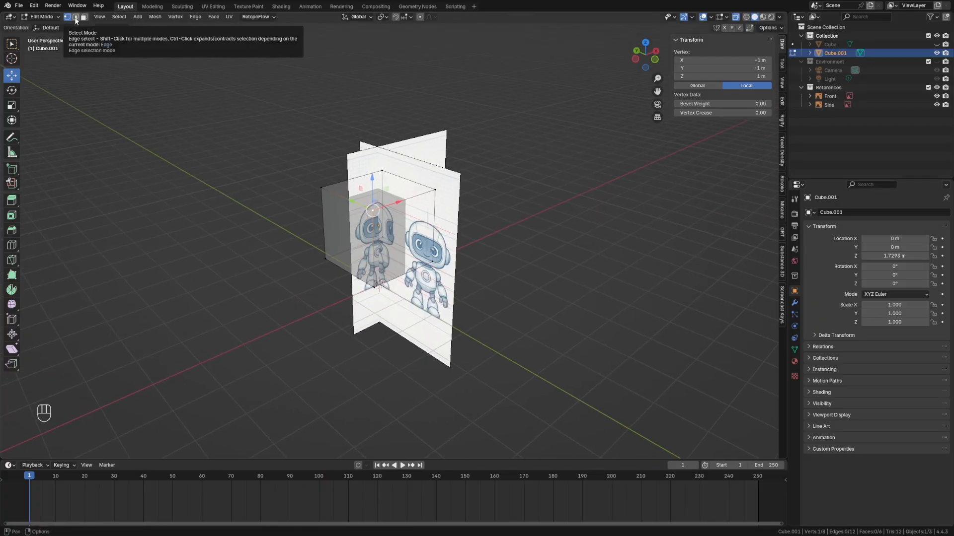
# Switch to edge selection and select the cube's top edges one after another
pyautogui.click(76, 18)
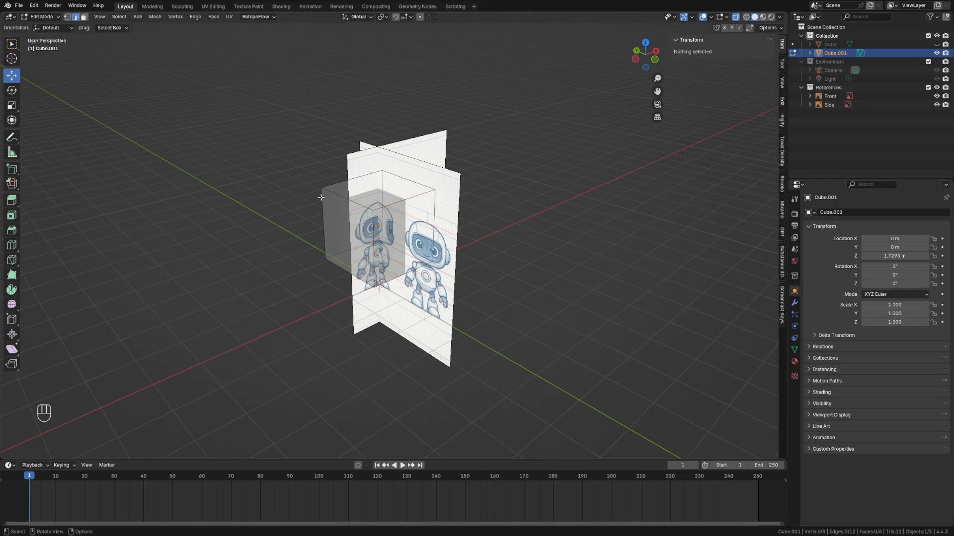
pyautogui.click(348, 198)
pyautogui.click(394, 202)
pyautogui.click(347, 181)
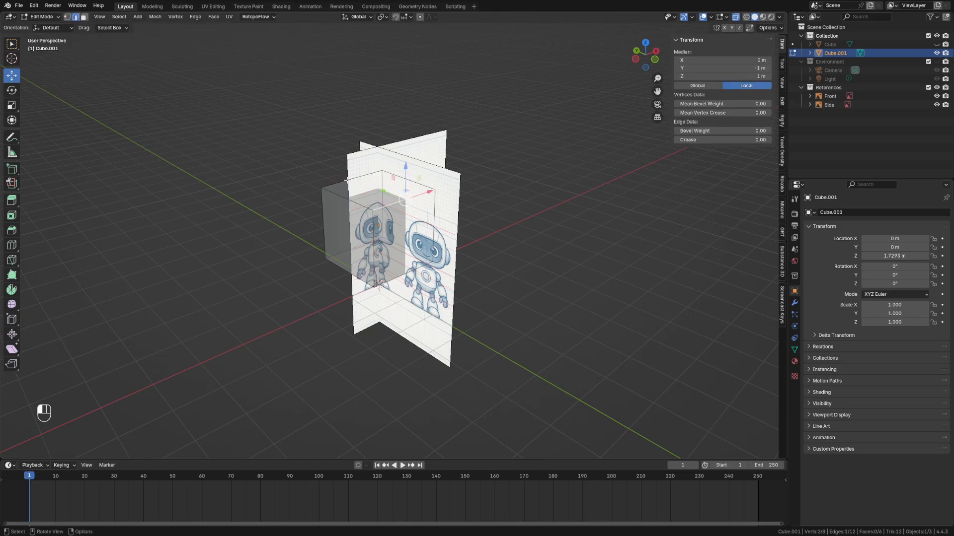
pyautogui.click(412, 183)
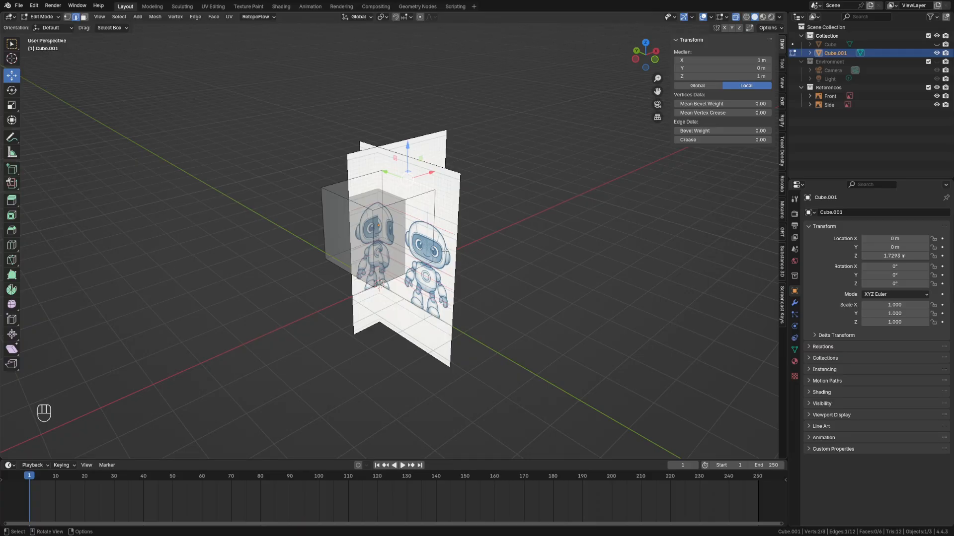
# Switch to face selection and select the cube's front face followed by its top face
pyautogui.click(85, 19)
pyautogui.click(404, 236)
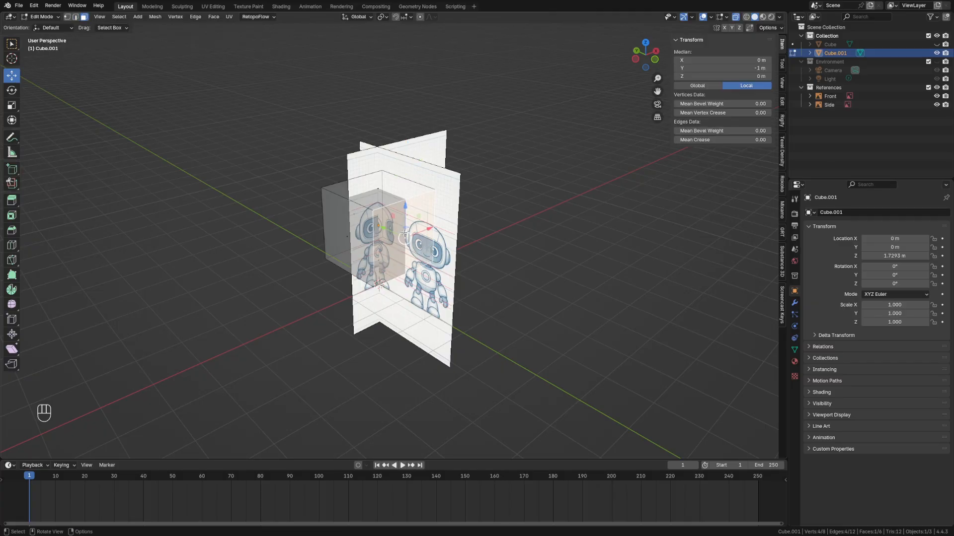
pyautogui.click(379, 187)
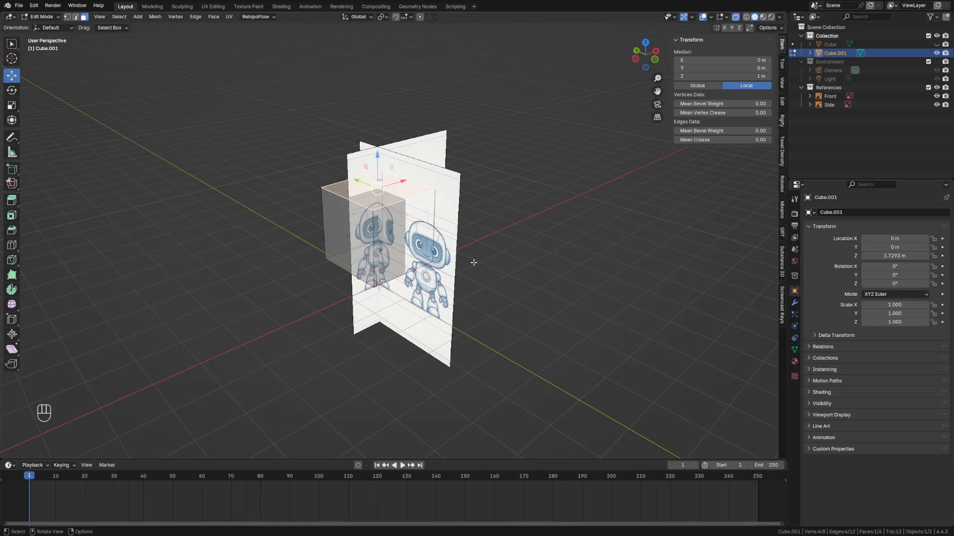
# Activate the Select Box tool and cycle twice through vertex, edge and face selection, ending on face selection
pyautogui.press('w')
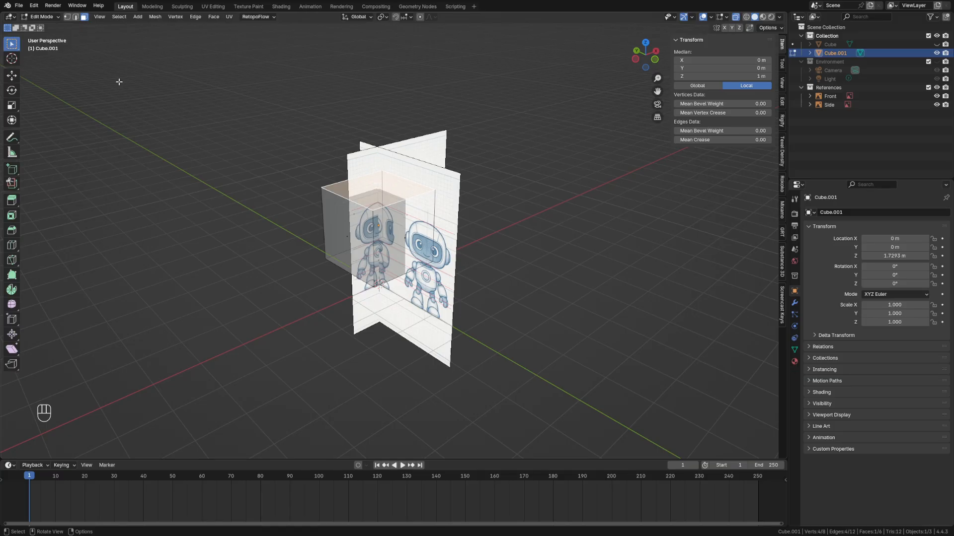
pyautogui.press('1')
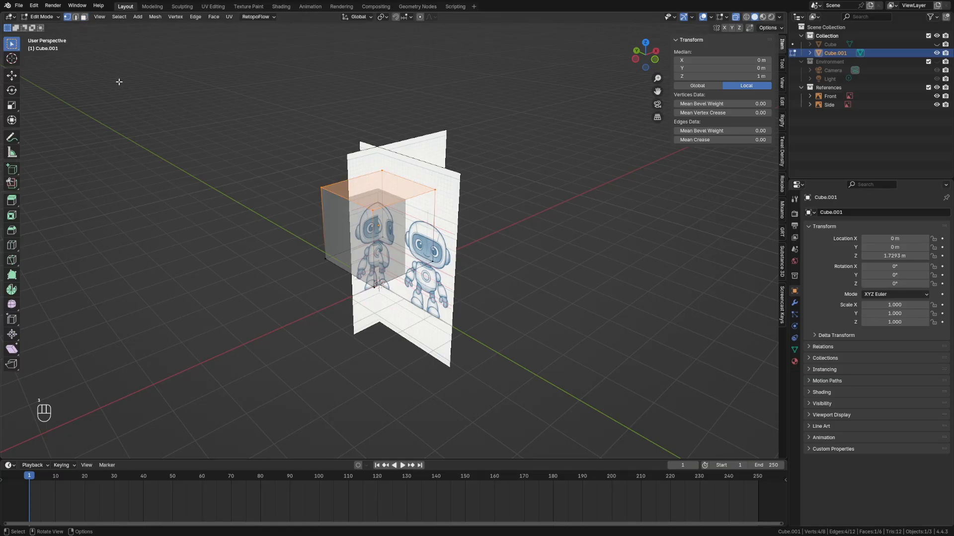
pyautogui.press('2')
pyautogui.press('3')
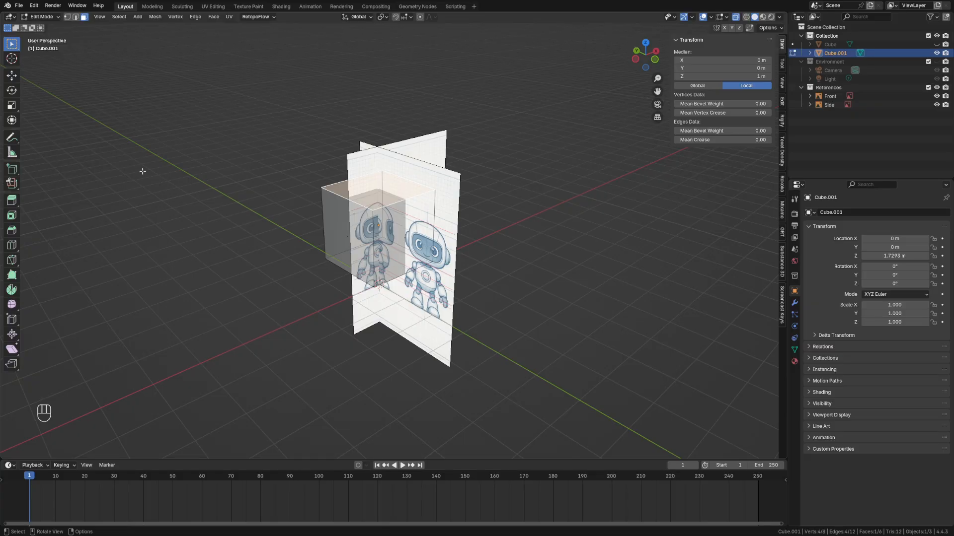
pyautogui.press('1')
pyautogui.press('2')
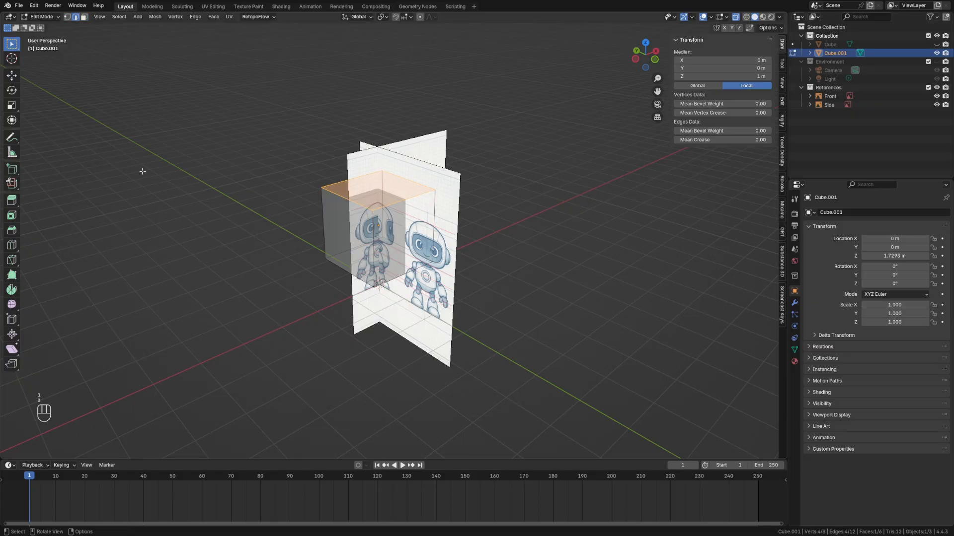
pyautogui.press('3')
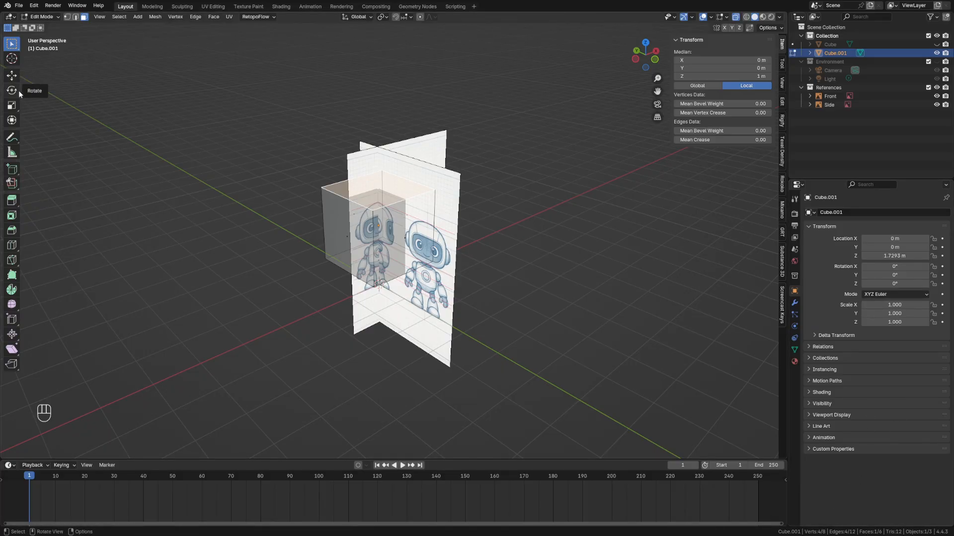
# Hide and show the toolbar again, and box-select all faces of the cube
pyautogui.press('t')
pyautogui.press('t')
pyautogui.moveTo(203, 119); pyautogui.dragTo(493, 309)
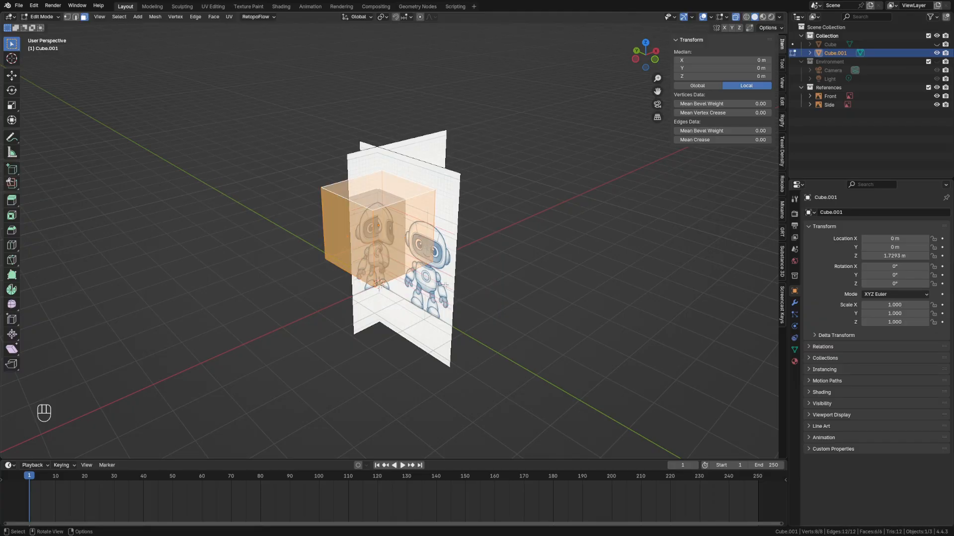
# In front view, switch to vertex selection and box-select the cube's upper corner vertices on the negative X side
pyautogui.press('`')
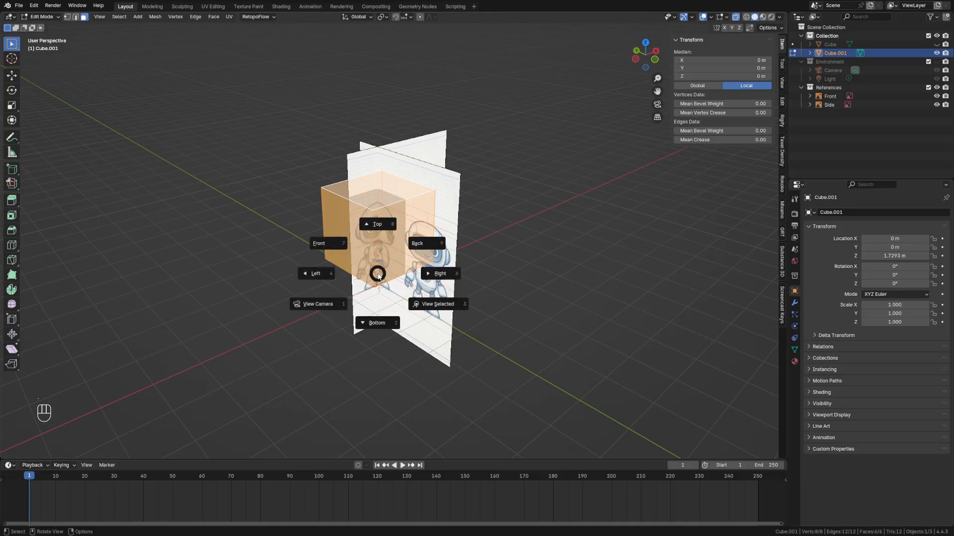
pyautogui.click(324, 242)
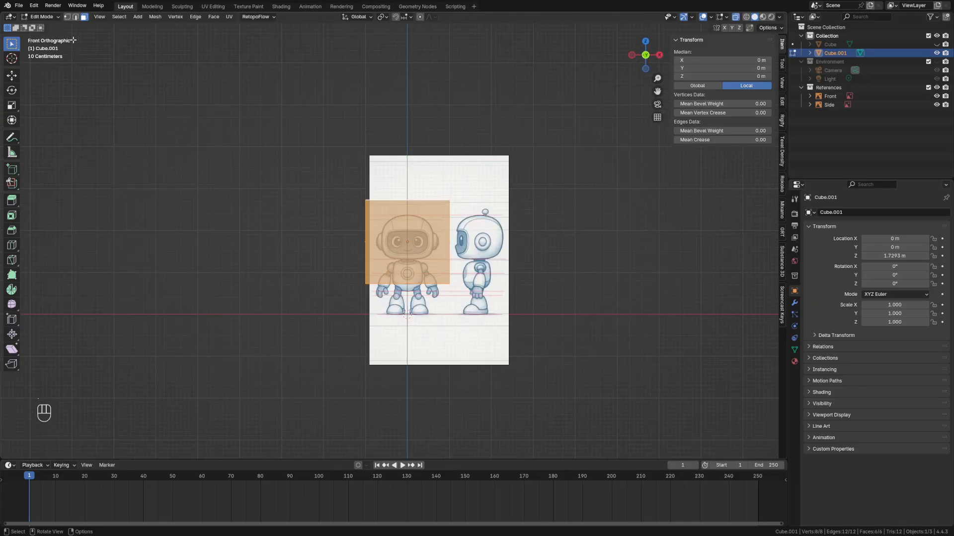
pyautogui.press('1')
pyautogui.click(305, 179)
pyautogui.moveTo(273, 143); pyautogui.dragTo(386, 224)
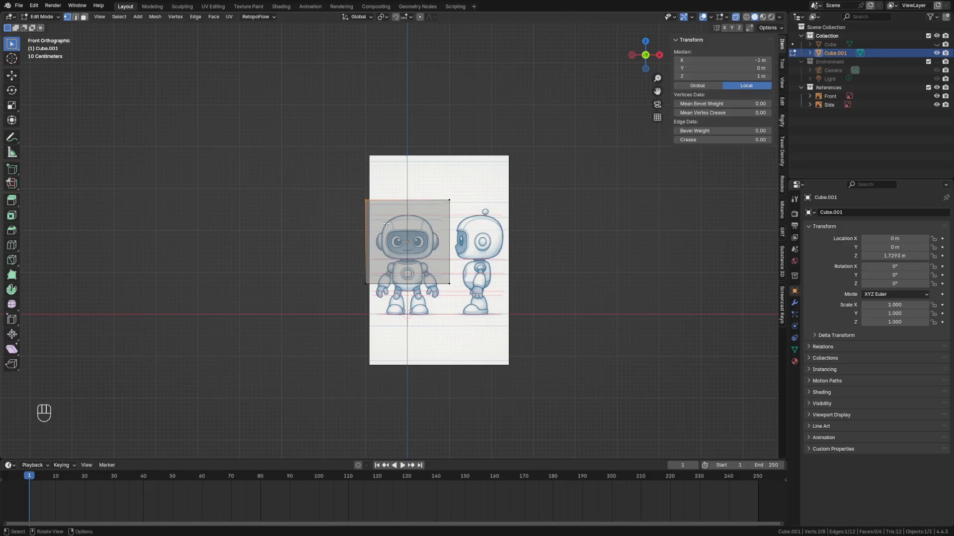
# Turn X-ray off and box-select an upper corner of the cube in left view to check which vertices get picked
pyautogui.moveTo(416, 239); pyautogui.dragTo(363, 216, button='middle')
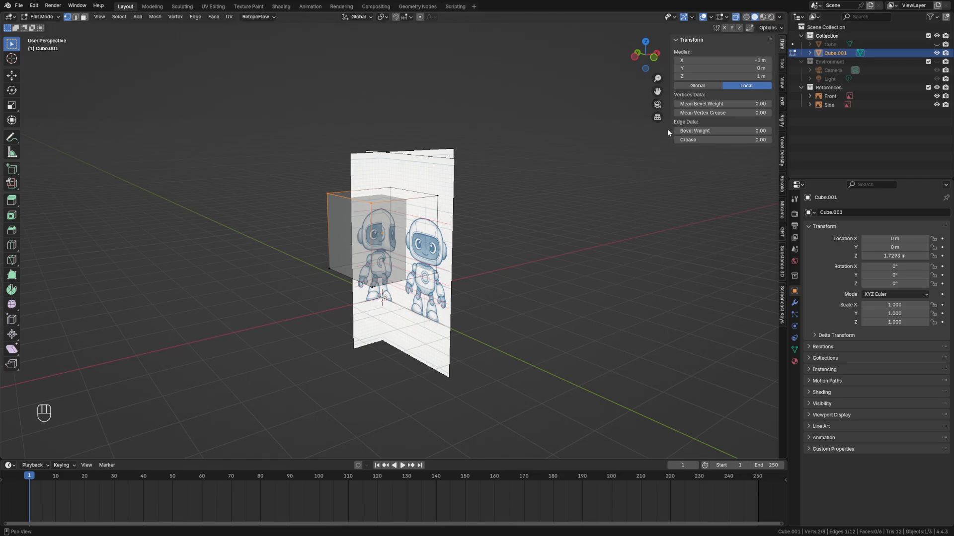
pyautogui.click(736, 18)
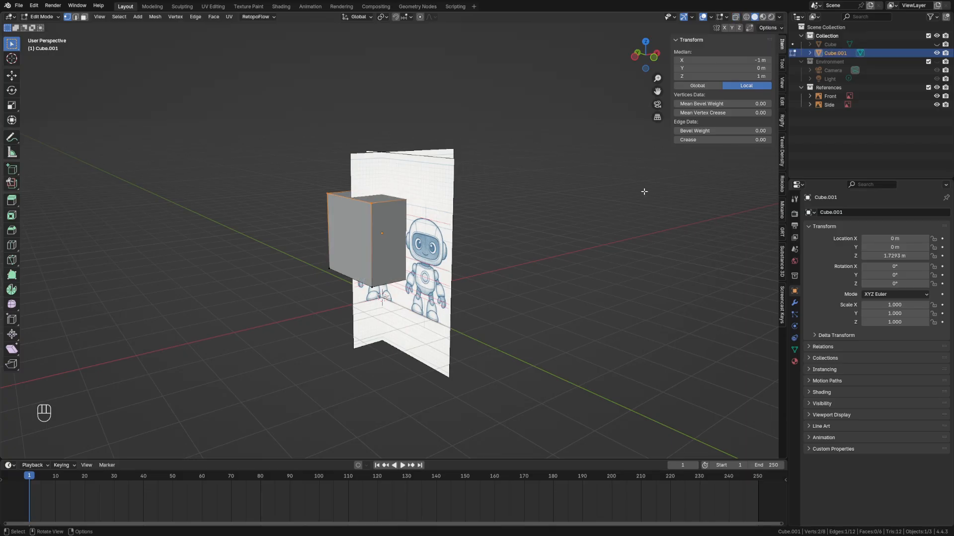
pyautogui.moveTo(610, 188); pyautogui.dragTo(570, 177, button='middle')
pyautogui.press('`')
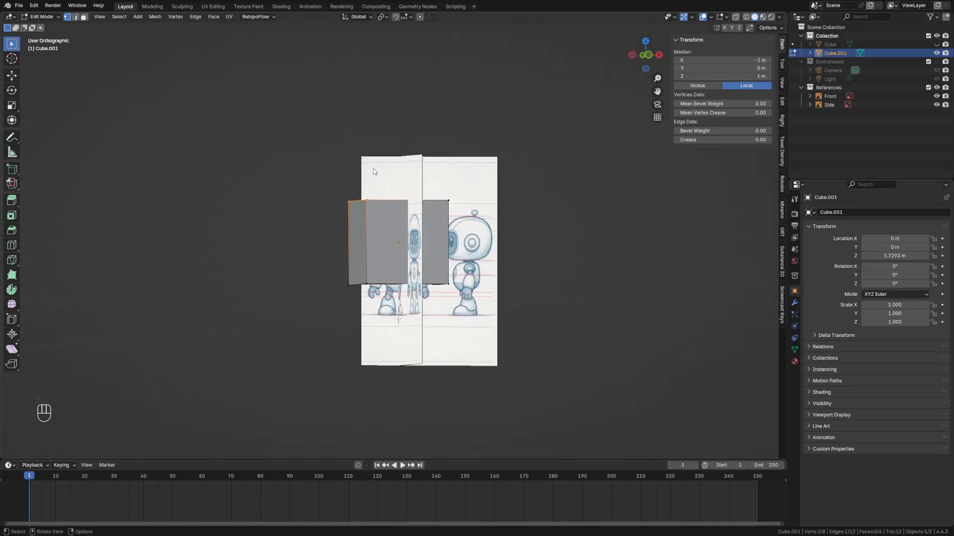
pyautogui.click(301, 183)
pyautogui.moveTo(247, 168); pyautogui.dragTo(324, 222)
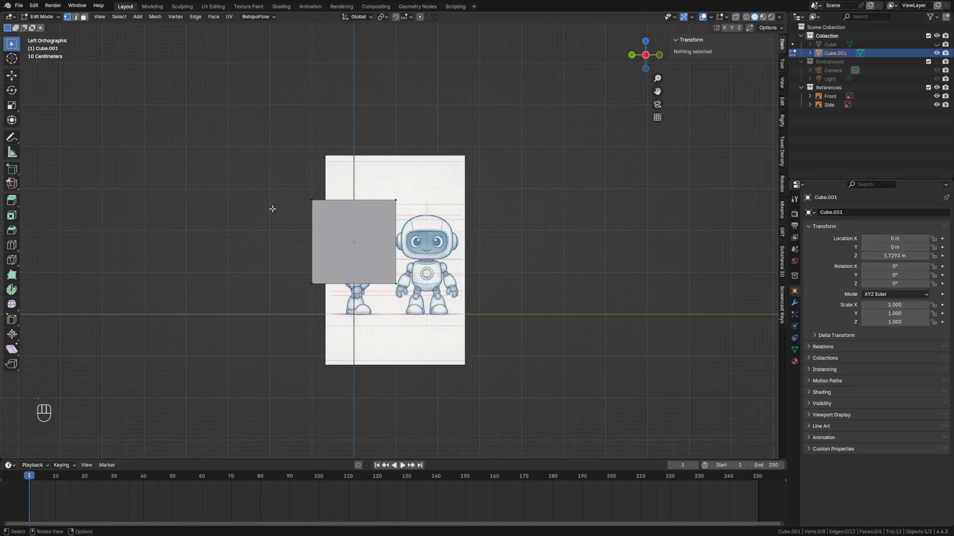
pyautogui.moveTo(241, 140); pyautogui.dragTo(332, 224)
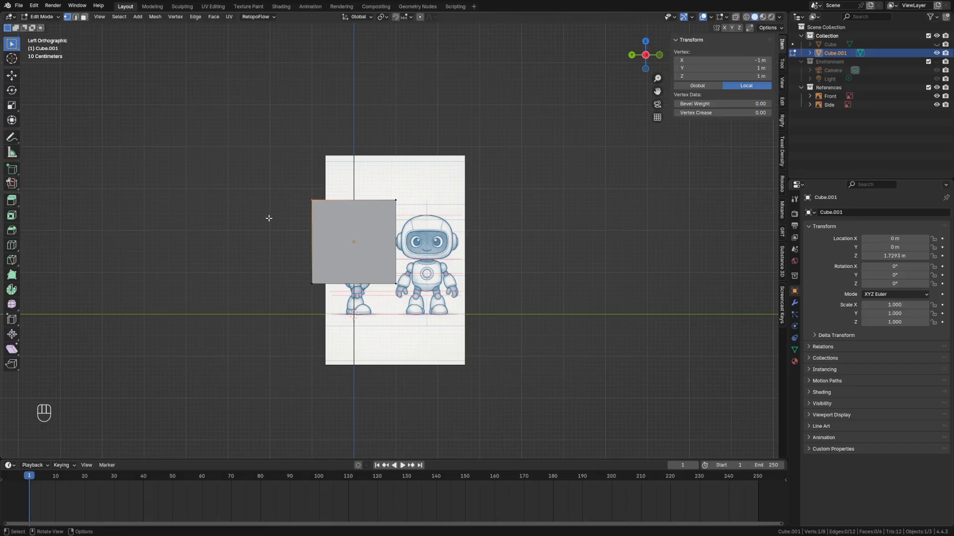
pyautogui.moveTo(269, 218); pyautogui.dragTo(469, 334, button='middle')
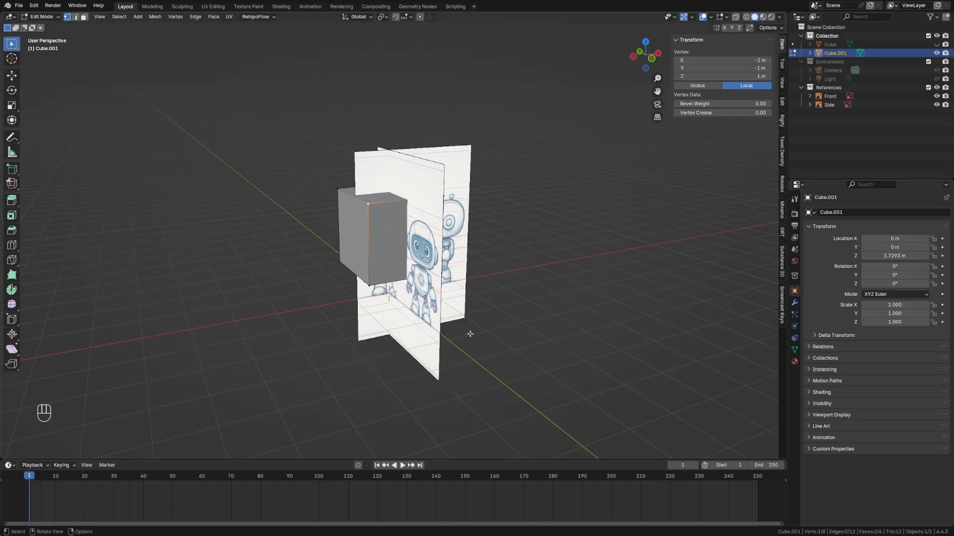
# Return to front view, turn X-ray back on and box-select both upper corner vertices on the negative X side
pyautogui.press('`')
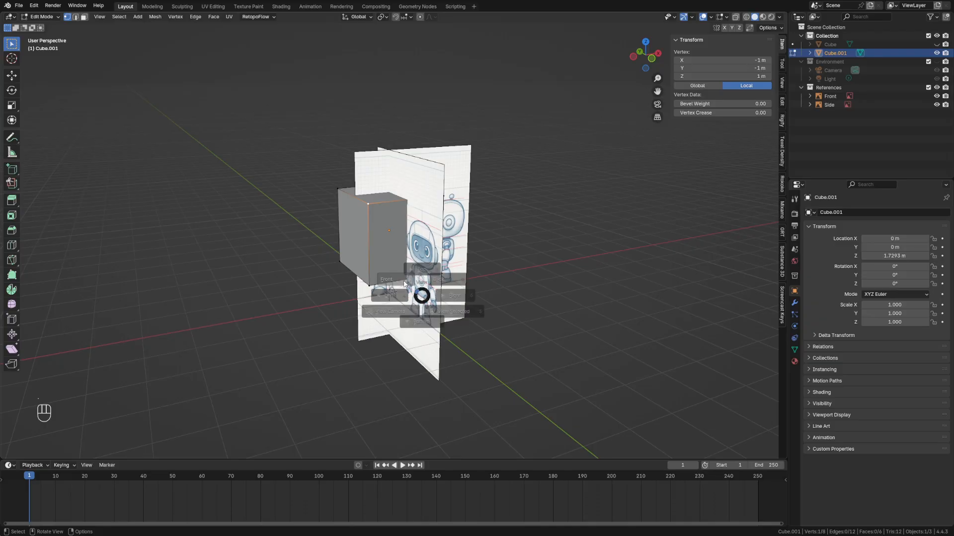
pyautogui.click(388, 278)
pyautogui.hotkey('alt', 'z')
pyautogui.moveTo(325, 173); pyautogui.dragTo(374, 214)
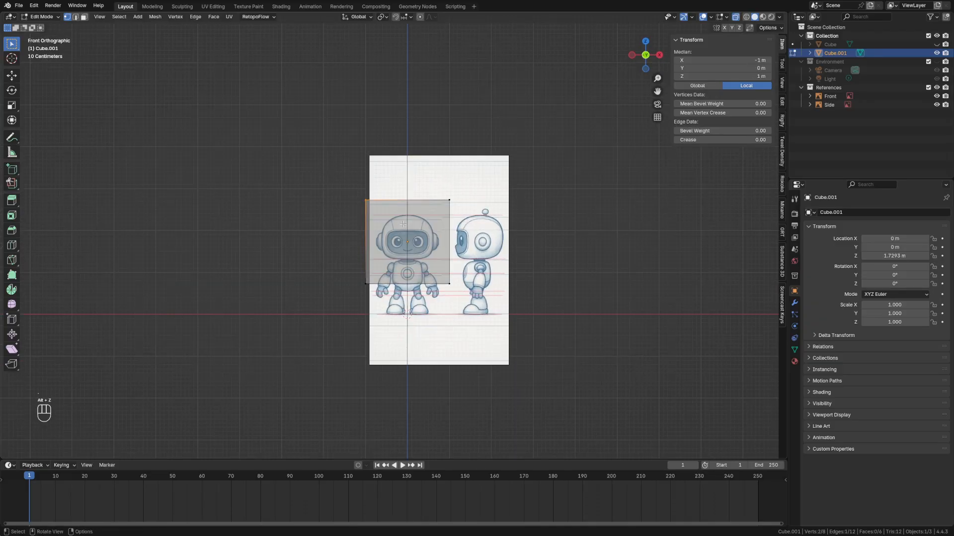
# Try moving the cube's negative X corner vertices inward to the robot head's outline, and undo those moves
pyautogui.press('g')
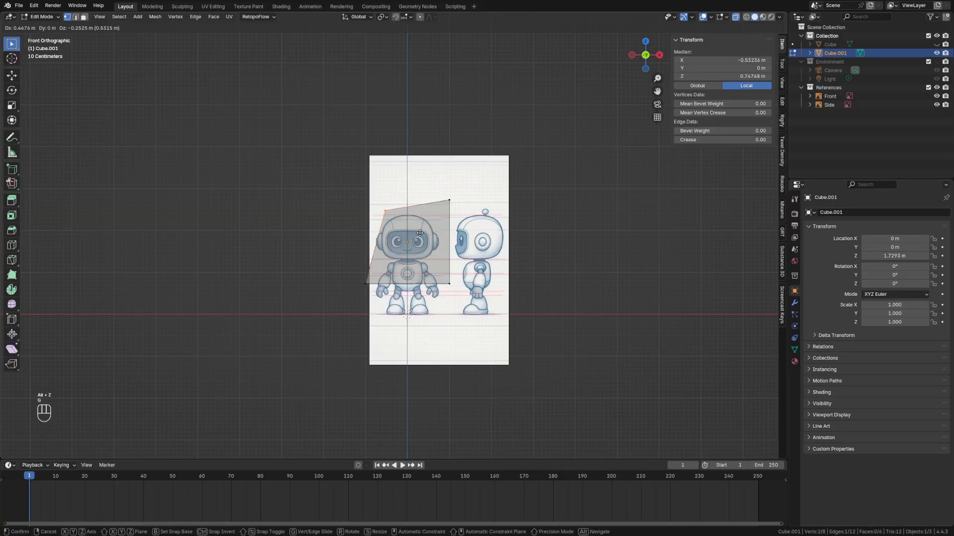
pyautogui.click(426, 240)
pyautogui.moveTo(350, 255); pyautogui.dragTo(388, 306)
pyautogui.hotkey('ctrl', 'z')
pyautogui.hotkey('ctrl', 'z')
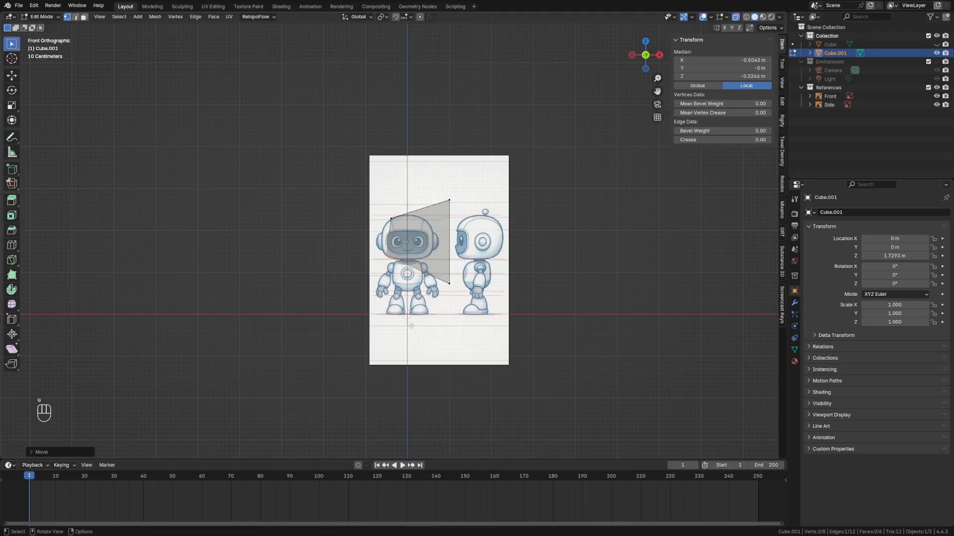
pyautogui.hotkey('ctrl', 'z')
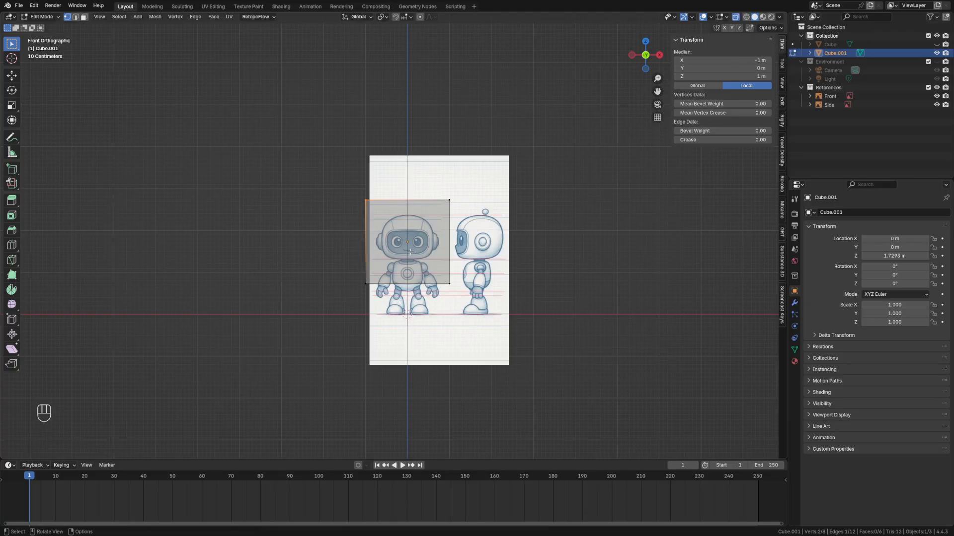
# Add a centered vertical loop cut that divides the cube into two halves at X = 0
pyautogui.hotkey('ctrl', 'r')
pyautogui.click(410, 205)
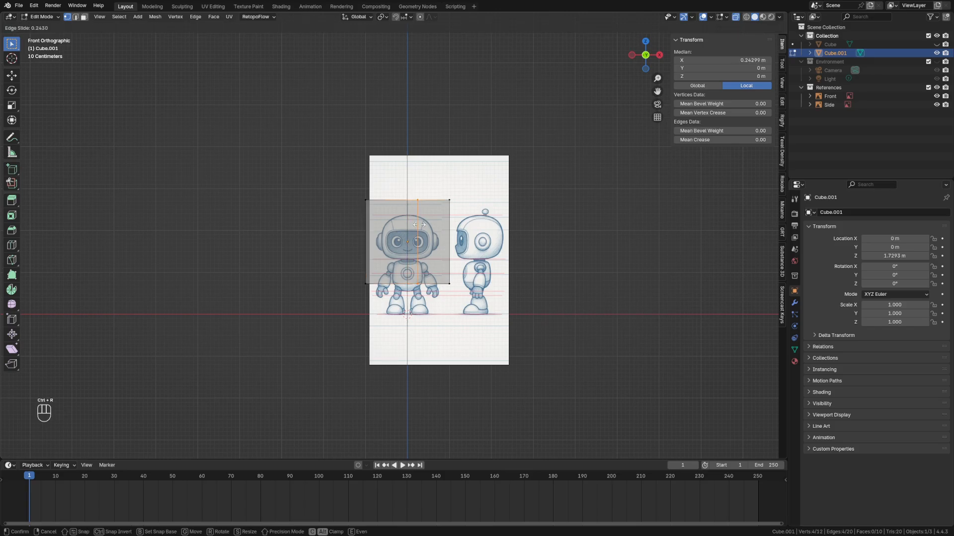
pyautogui.rightClick(419, 225)
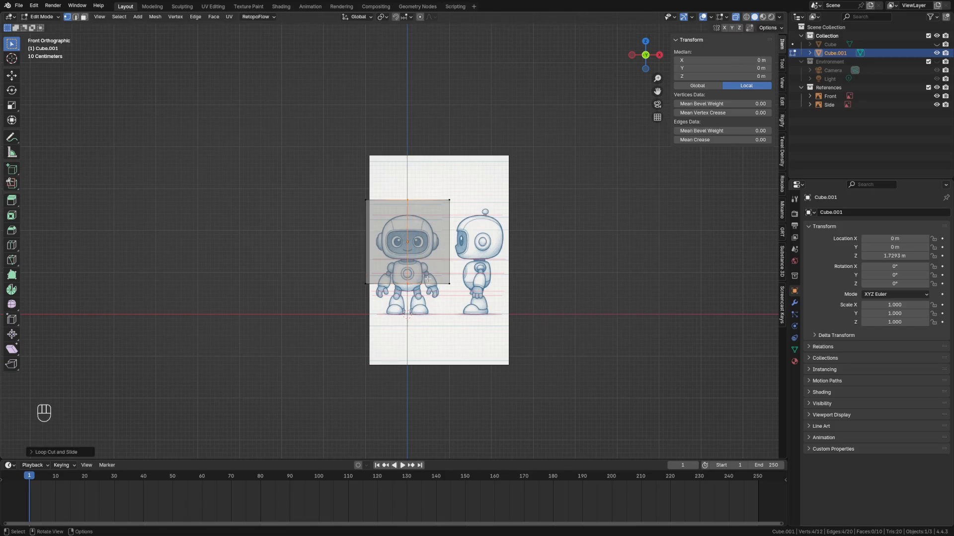
pyautogui.moveTo(418, 225); pyautogui.dragTo(521, 275, button='middle')
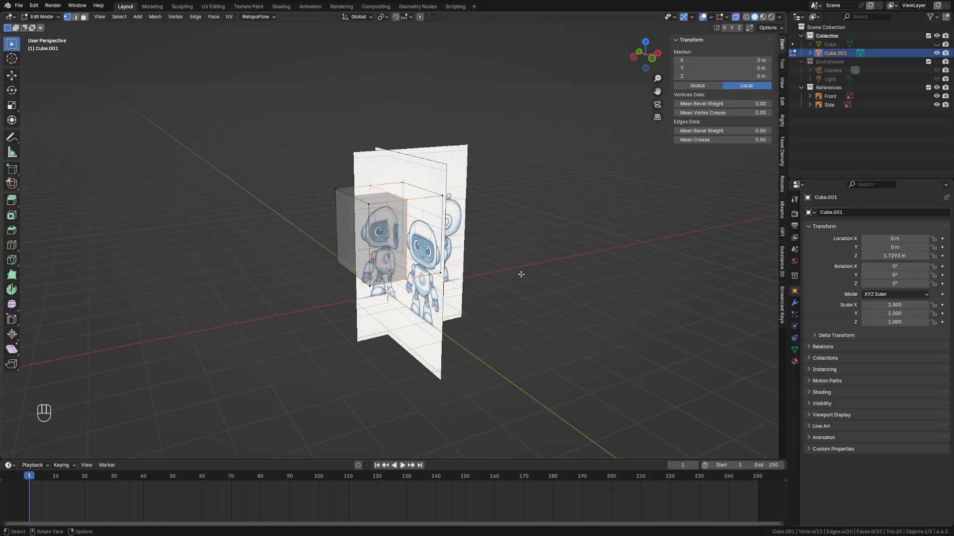
# Try a loop cut through the negative X half, slid toward the cube's outer side, and undo it
pyautogui.hotkey('ctrl', 'r')
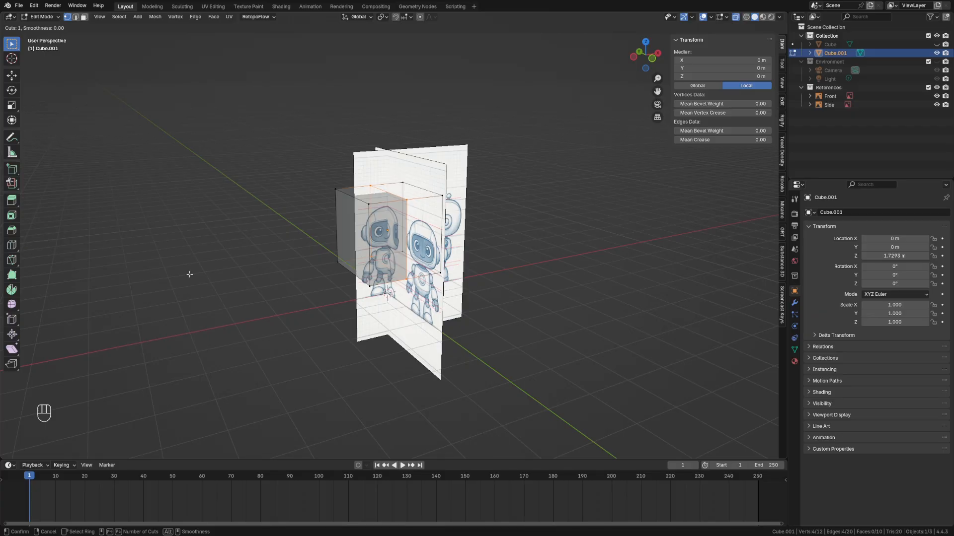
pyautogui.click(388, 208)
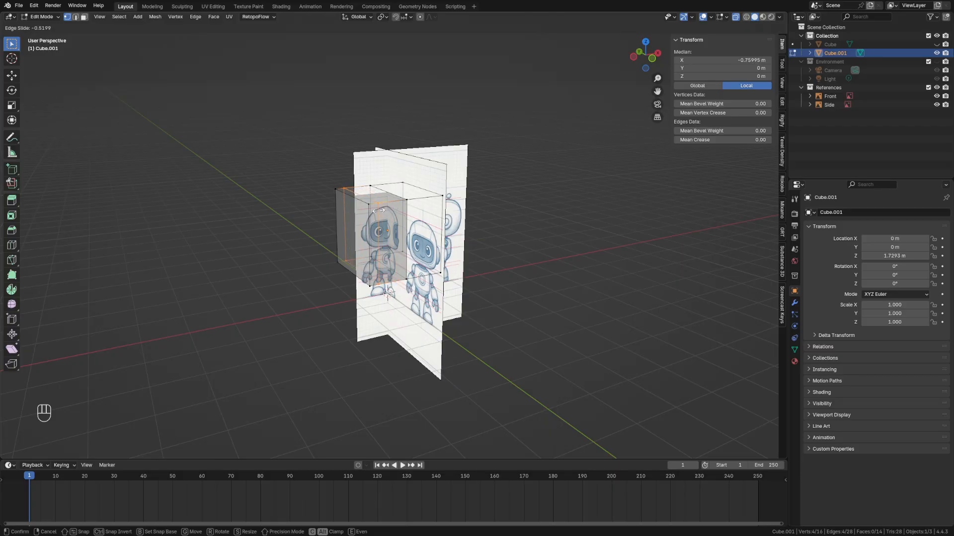
pyautogui.click(379, 211)
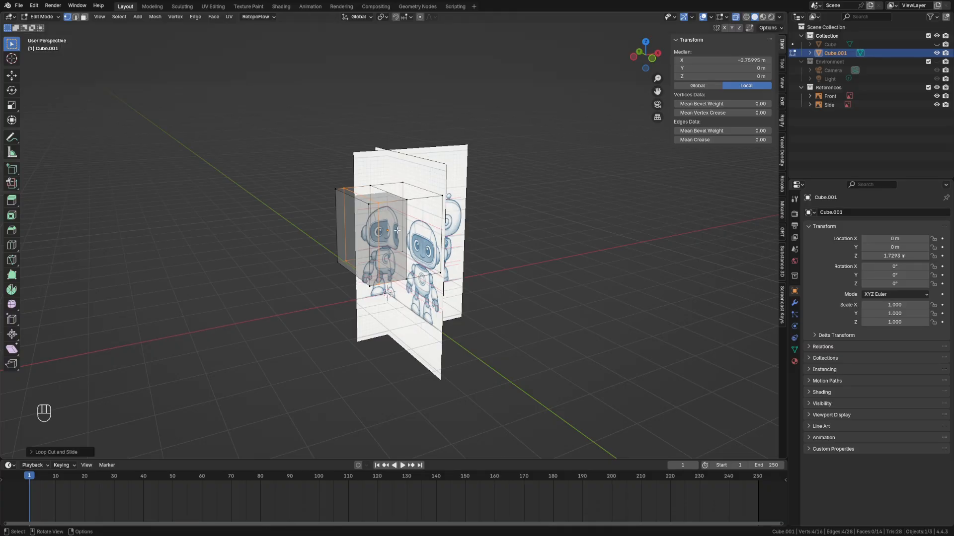
pyautogui.hotkey('ctrl', 'z')
# Add a vertical loop cut exactly centered in the cube's negative X half, at X -0.5 m
pyautogui.hotkey('ctrl', 'r')
pyautogui.click(379, 210)
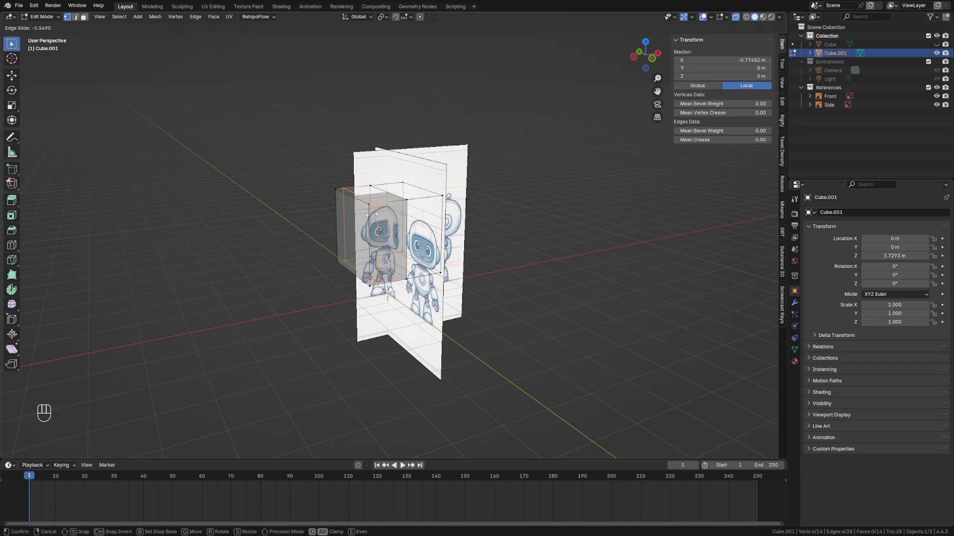
pyautogui.rightClick(372, 215)
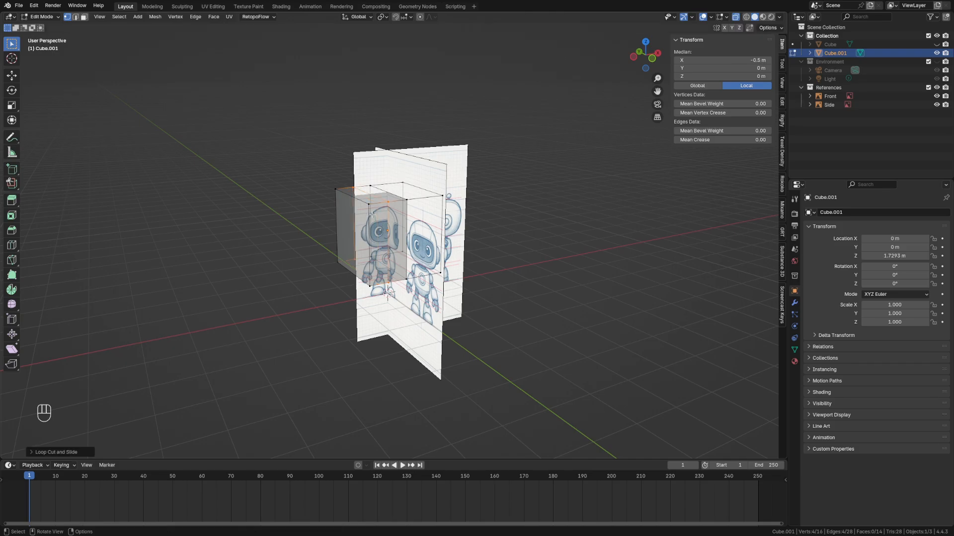
# Return to front view and box-select all vertices of the negative X half, including the center loop
pyautogui.moveTo(372, 215); pyautogui.dragTo(542, 272, button='middle')
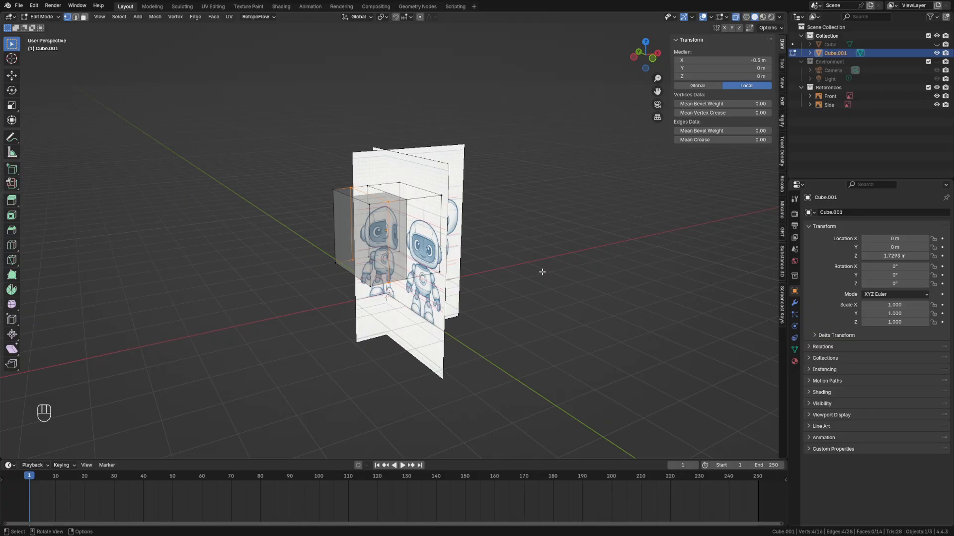
pyautogui.press('KP_1')
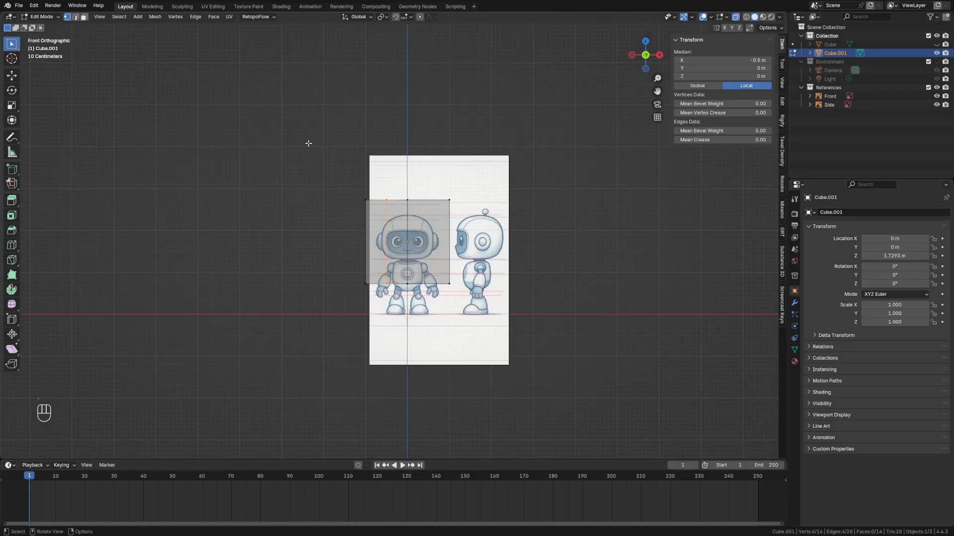
pyautogui.moveTo(308, 143); pyautogui.dragTo(427, 311)
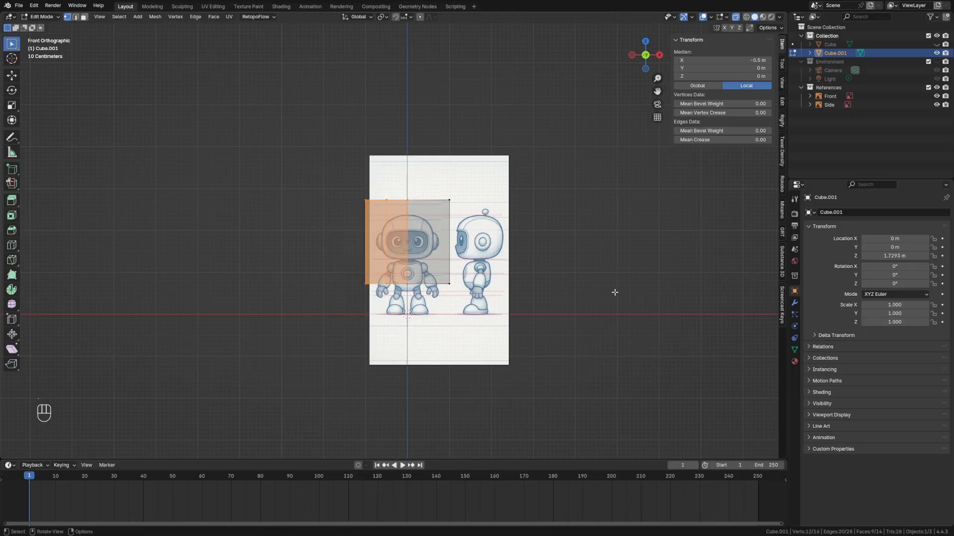
pyautogui.press('g')
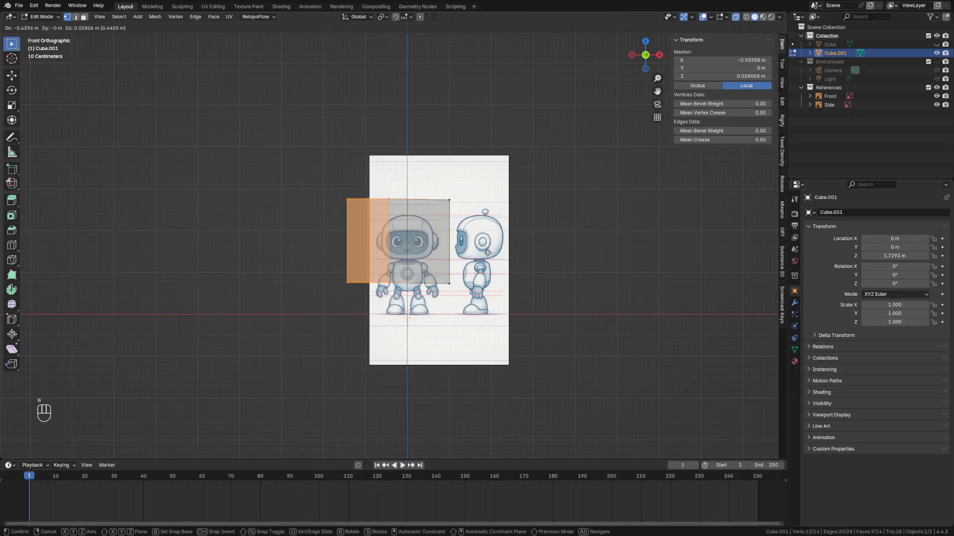
pyautogui.press('Escape')
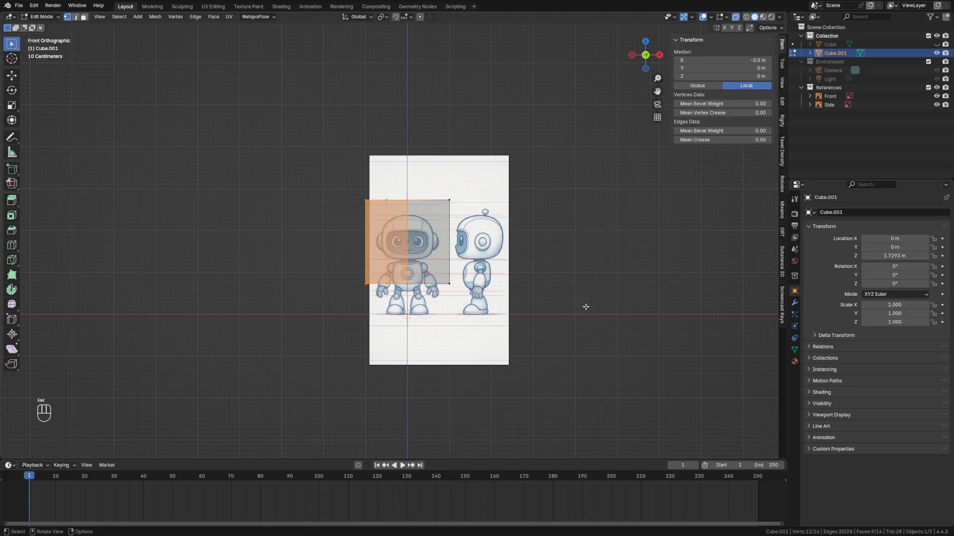
pyautogui.press('r')
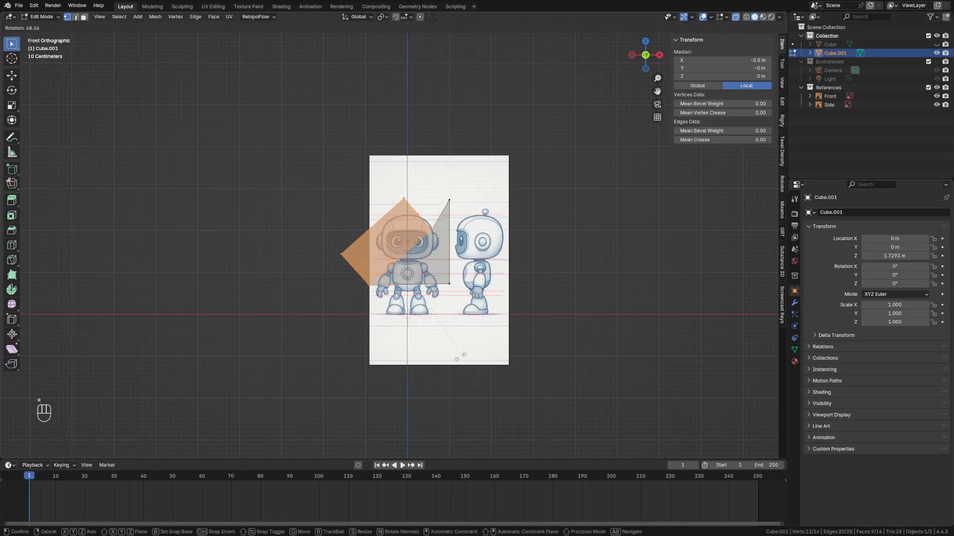
pyautogui.press('Escape')
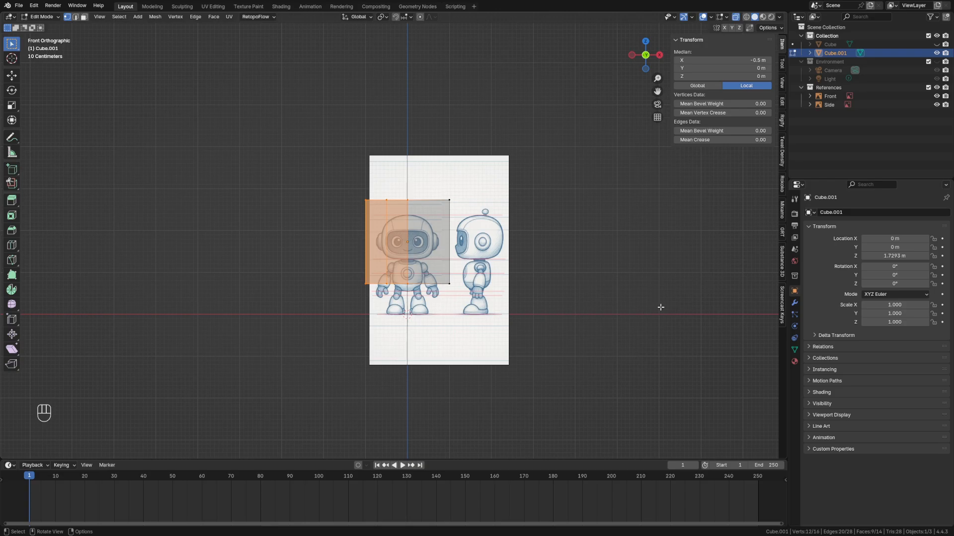
pyautogui.press('s')
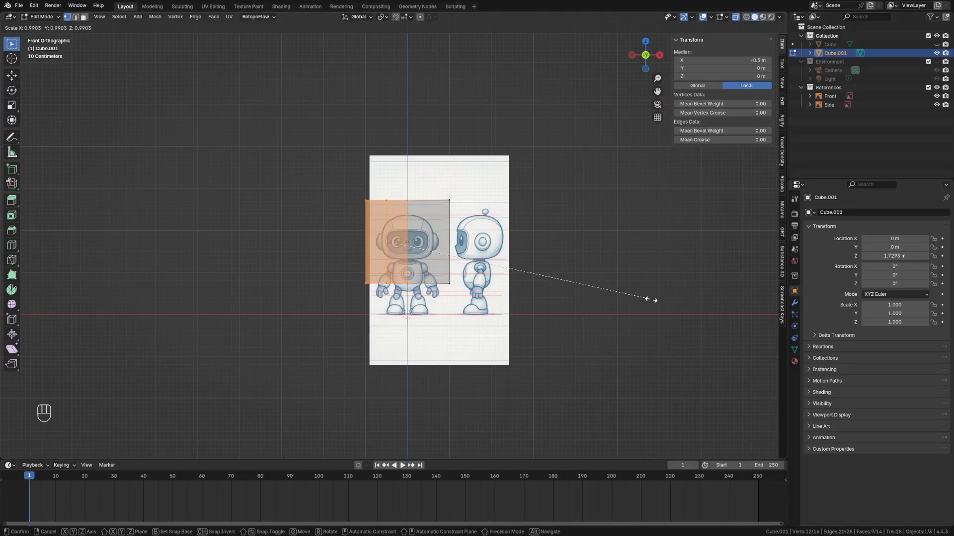
pyautogui.press('z')
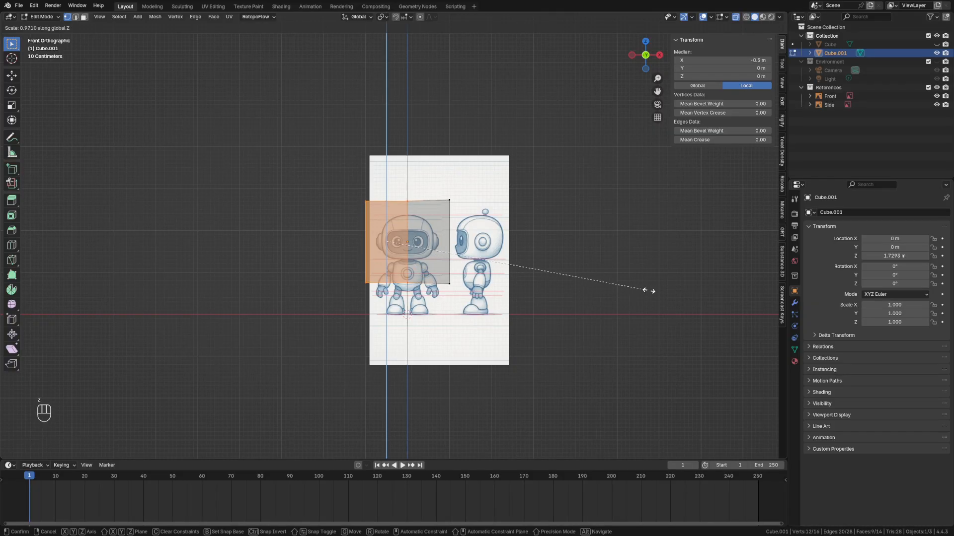
pyautogui.rightClick(679, 297)
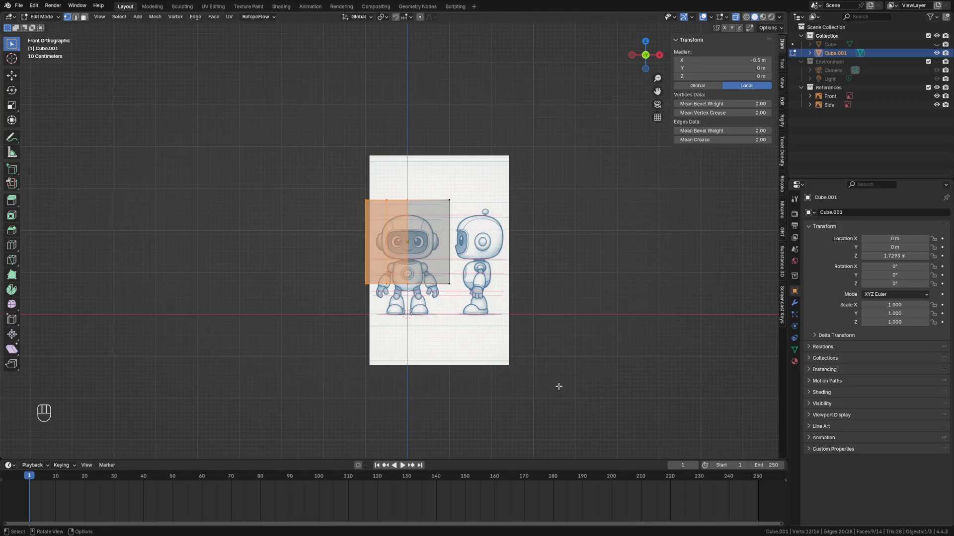
# Scale the selected half down along Z to roughly the robot head's height and move it vertically over the head
pyautogui.press('s')
pyautogui.press('z')
pyautogui.click(490, 354)
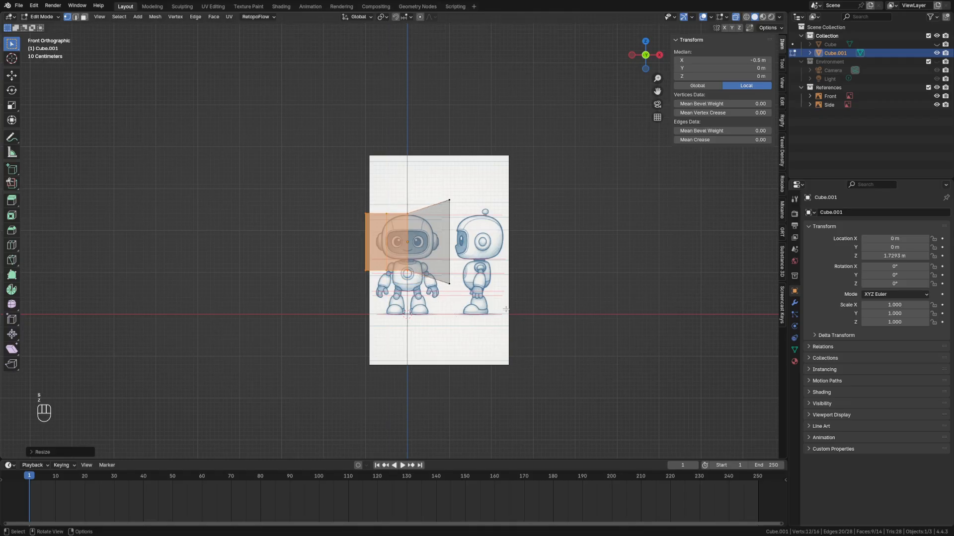
pyautogui.press('g')
pyautogui.press('z')
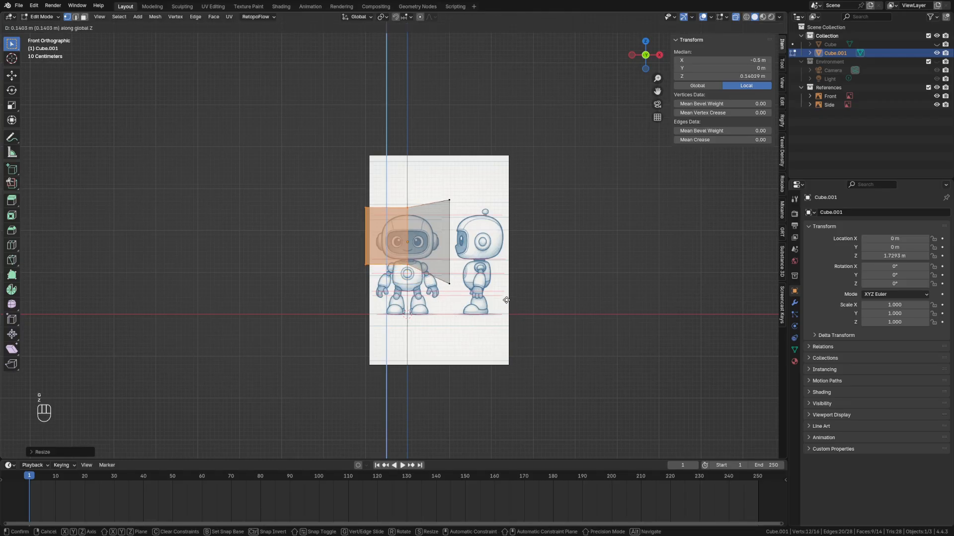
pyautogui.click(504, 291)
pyautogui.press('g')
pyautogui.press('z')
pyautogui.click(486, 274)
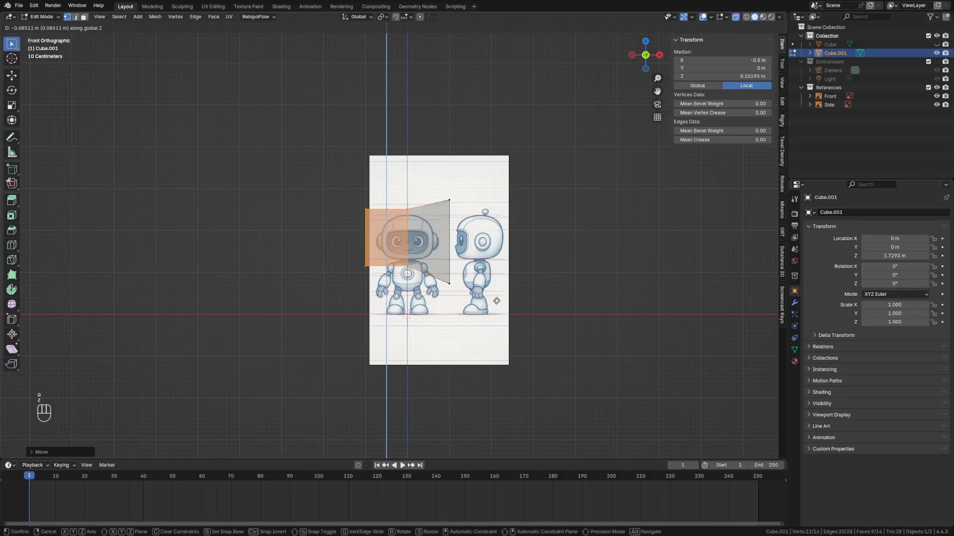
# Move the top vertex row of the negative X half along Z onto the guide line at the head's top
pyautogui.scroll(6, 285, 101)
pyautogui.moveTo(285, 101); pyautogui.dragTo(474, 186)
pyautogui.press('g')
pyautogui.press('z')
pyautogui.click(475, 203)
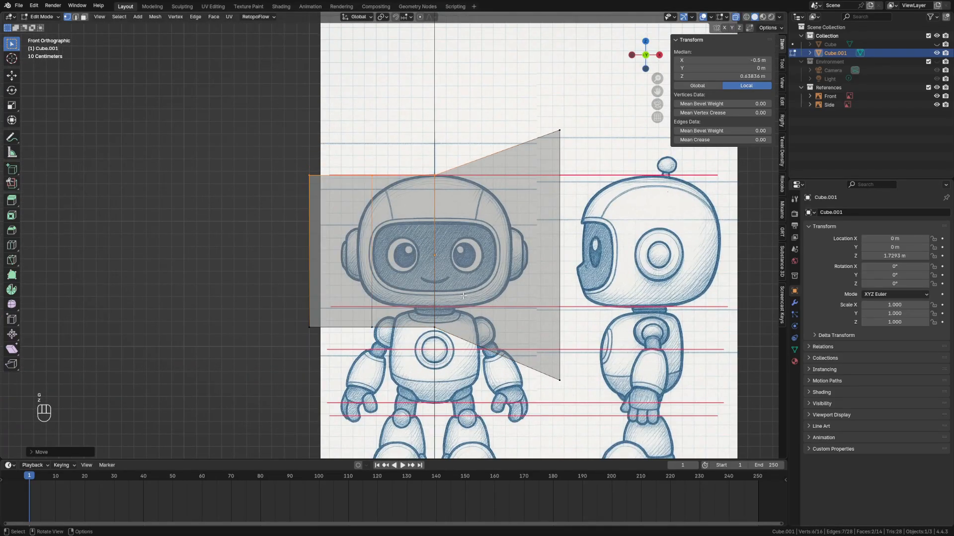
# Move the bottom vertex row of the negative X half along Z onto the guide line at the chin
pyautogui.moveTo(285, 365); pyautogui.dragTo(472, 286)
pyautogui.press('g')
pyautogui.press('z')
pyautogui.click(487, 154)
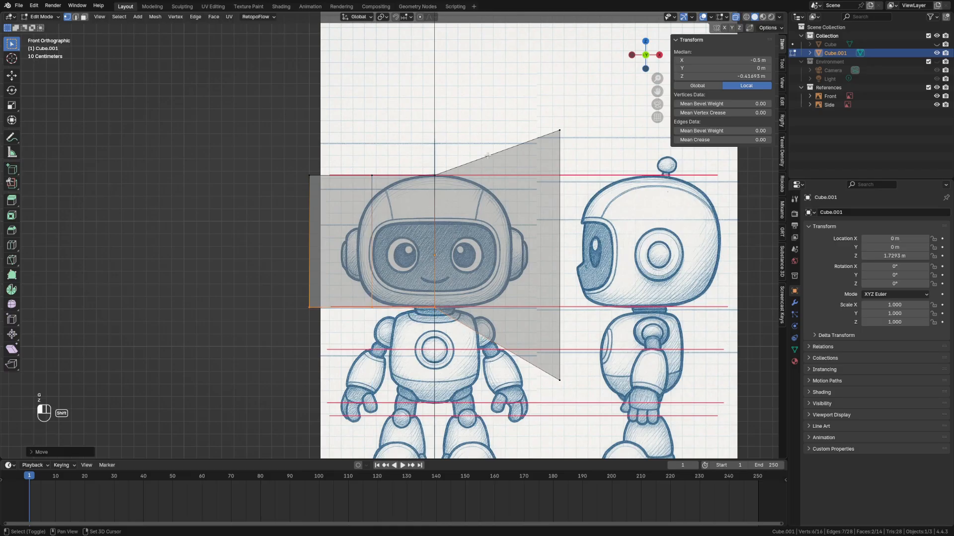
# Lower the upper vertices and raise the lower vertices of the two outer columns along Z to follow the head's curved outline
pyautogui.moveTo(265, 134); pyautogui.dragTo(400, 209)
pyautogui.press('g')
pyautogui.press('z')
pyautogui.click(403, 233)
pyautogui.moveTo(285, 333); pyautogui.dragTo(421, 268)
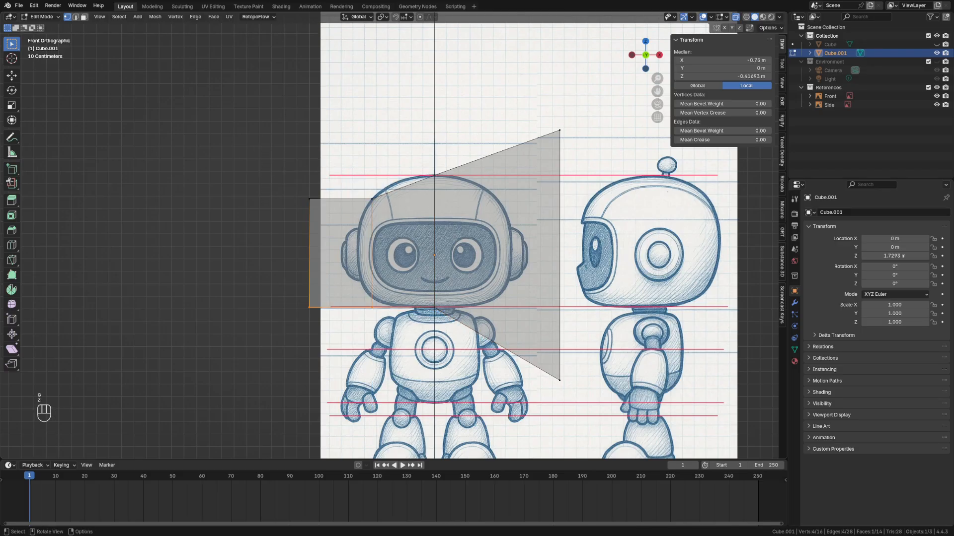
pyautogui.press('g')
pyautogui.press('z')
pyautogui.click(393, 268)
# Shrink the outermost negative X column along Z and move it inward along X to the head's side outline, about X -0.61 m
pyautogui.moveTo(283, 158); pyautogui.dragTo(323, 333)
pyautogui.press('s')
pyautogui.press('z')
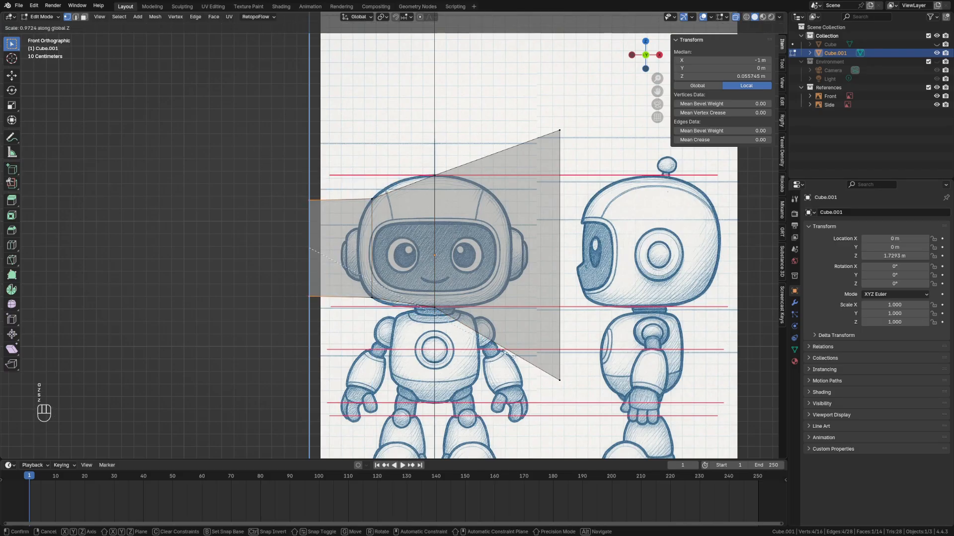
pyautogui.click(396, 249)
pyautogui.press('g')
pyautogui.press('x')
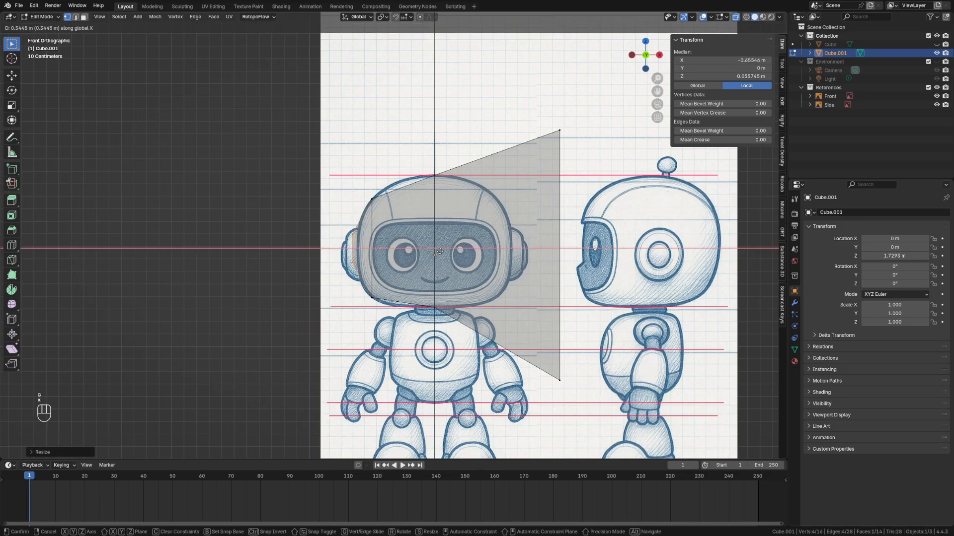
pyautogui.click(445, 252)
pyautogui.moveTo(445, 252); pyautogui.dragTo(437, 281, button='middle')
pyautogui.press('`')
pyautogui.click(379, 251)
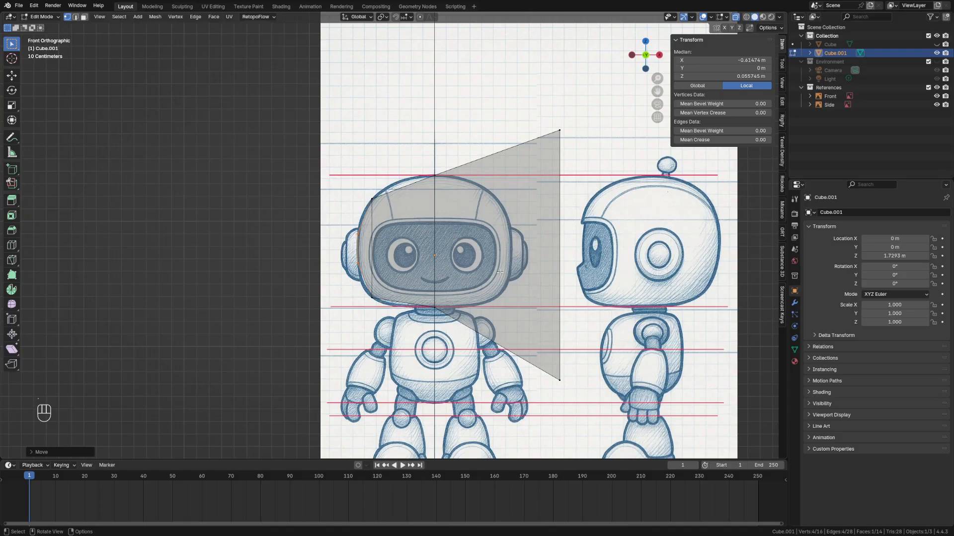
# Add a vertical loop cut midway between the center loop and the neighboring loop, at X -0.25 m
pyautogui.hotkey('ctrl', 'r')
pyautogui.click(403, 278)
pyautogui.click(391, 174)
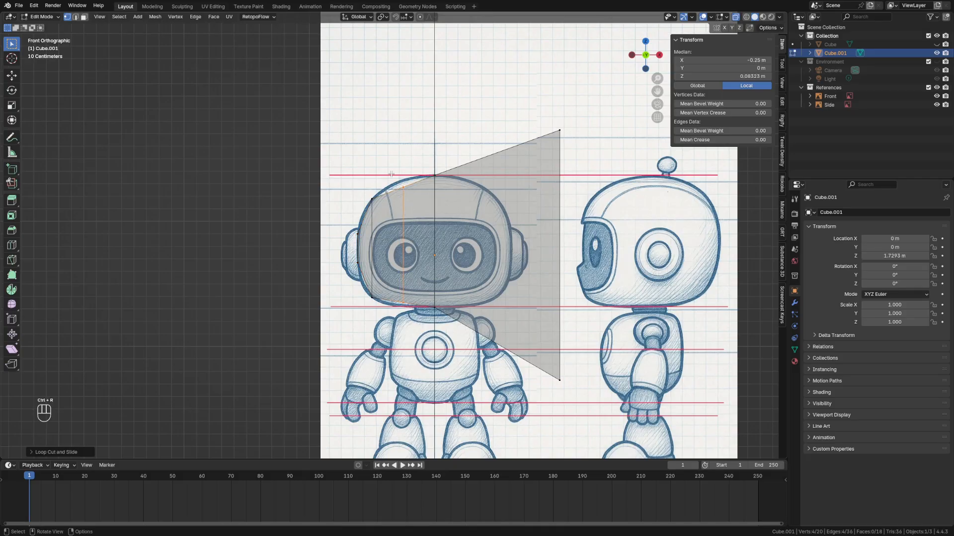
# Move the new loop's upper vertices up and its lower vertices down to match the robot head's outline
pyautogui.moveTo(391, 174); pyautogui.dragTo(417, 208)
pyautogui.press('g')
pyautogui.keyDown('shift'); pyautogui.click(406, 150); pyautogui.keyUp('shift')
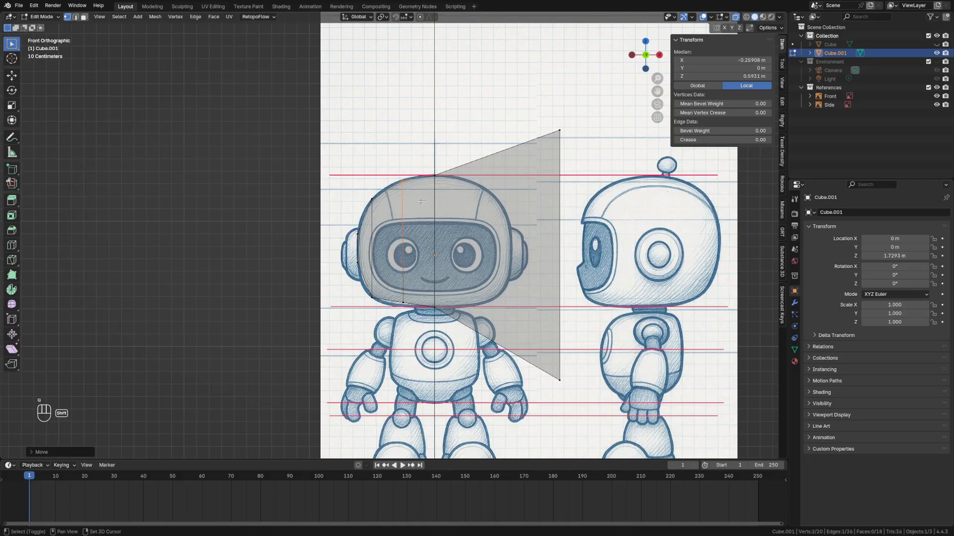
pyautogui.click(409, 331)
pyautogui.press('g')
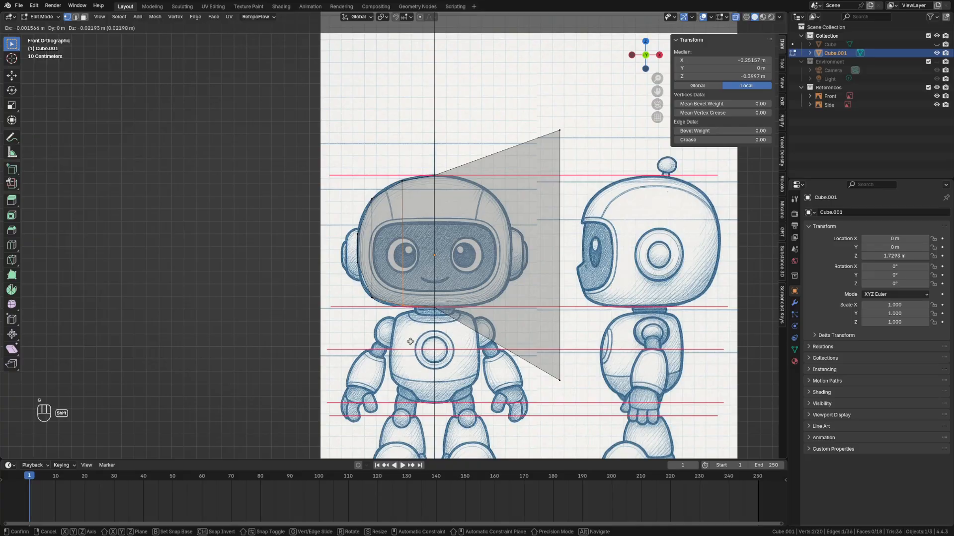
pyautogui.click(411, 342)
# Adjust the outermost column's lower and upper vertices to fit the curve of the head's side
pyautogui.press('g')
pyautogui.click(360, 240)
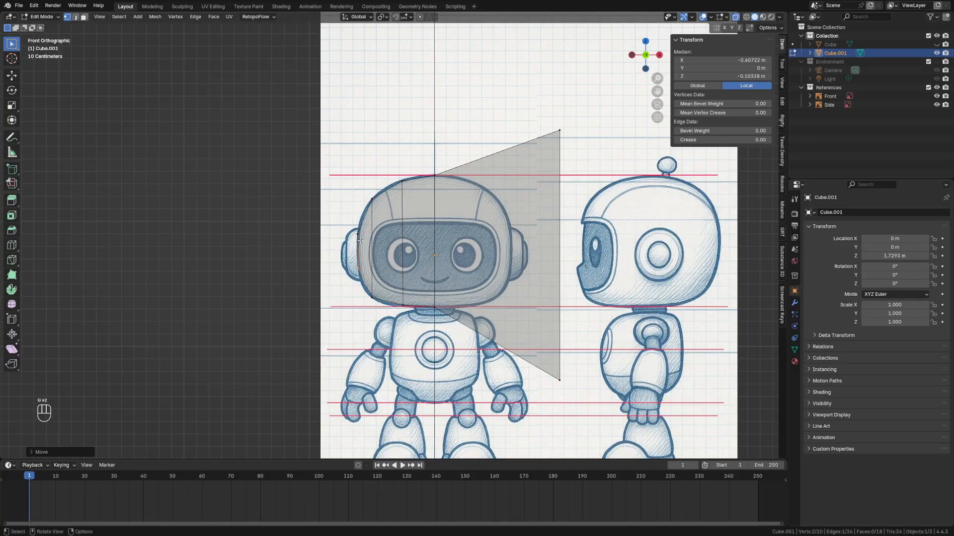
pyautogui.click(357, 233)
pyautogui.press('g')
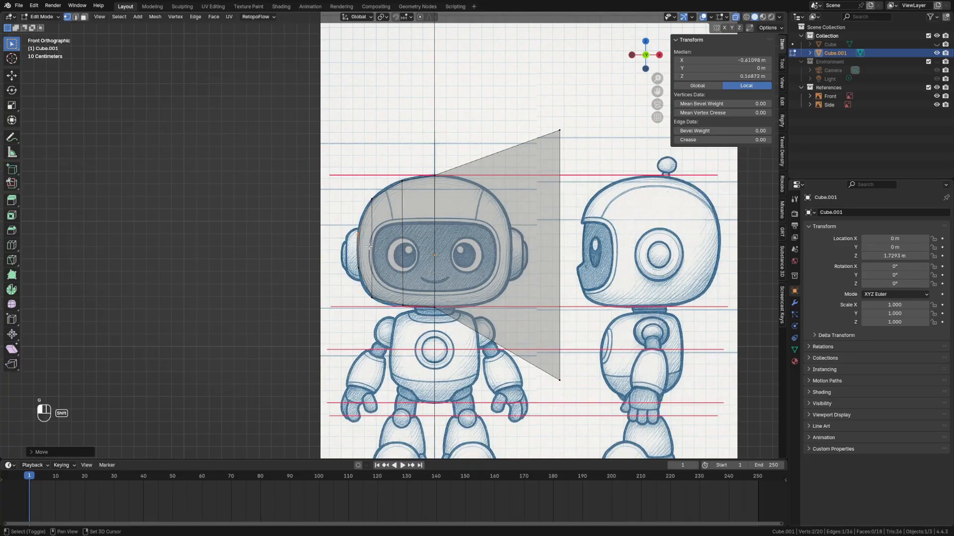
pyautogui.click(356, 234)
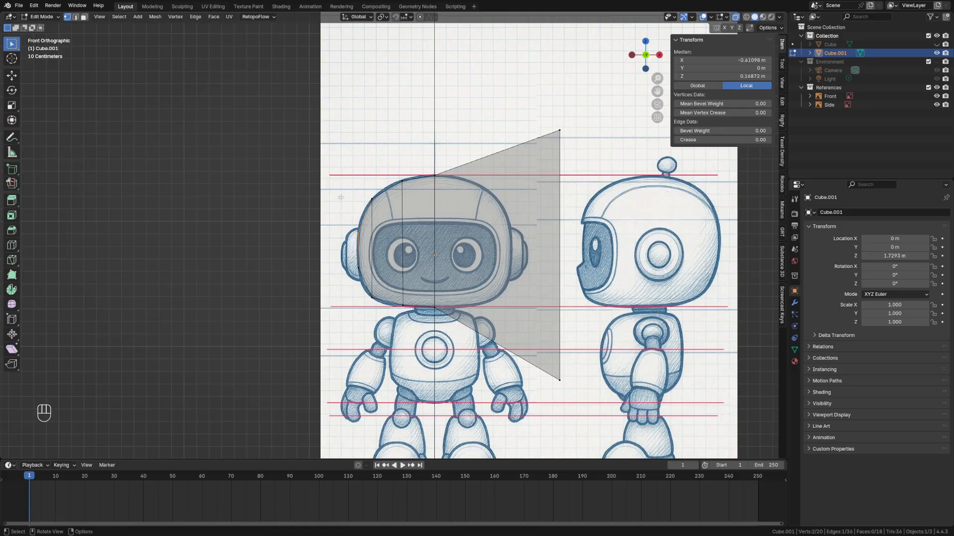
# Delete the outer column of vertices at X 1 m, leaving only the negative X half of the head
pyautogui.moveTo(313, 117); pyautogui.dragTo(446, 351)
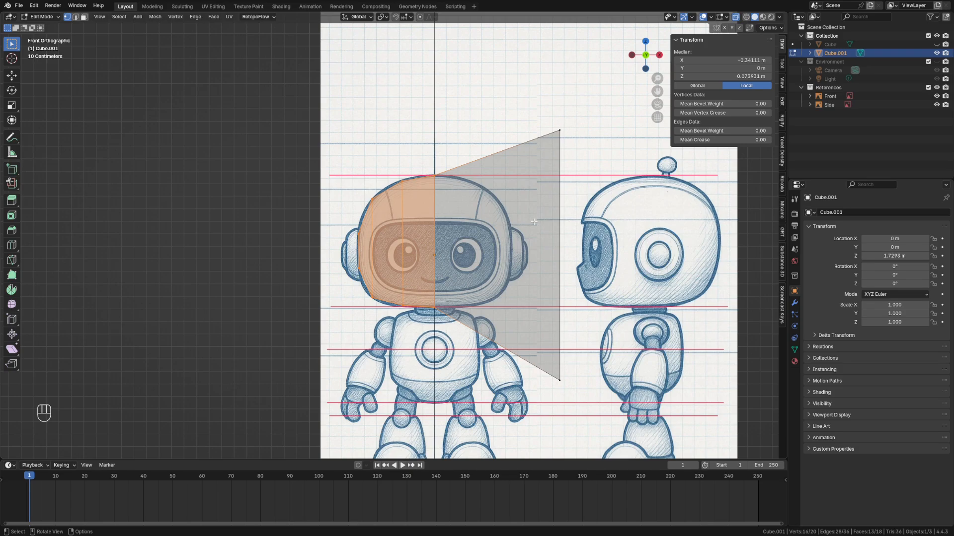
pyautogui.moveTo(521, 111); pyautogui.dragTo(584, 407)
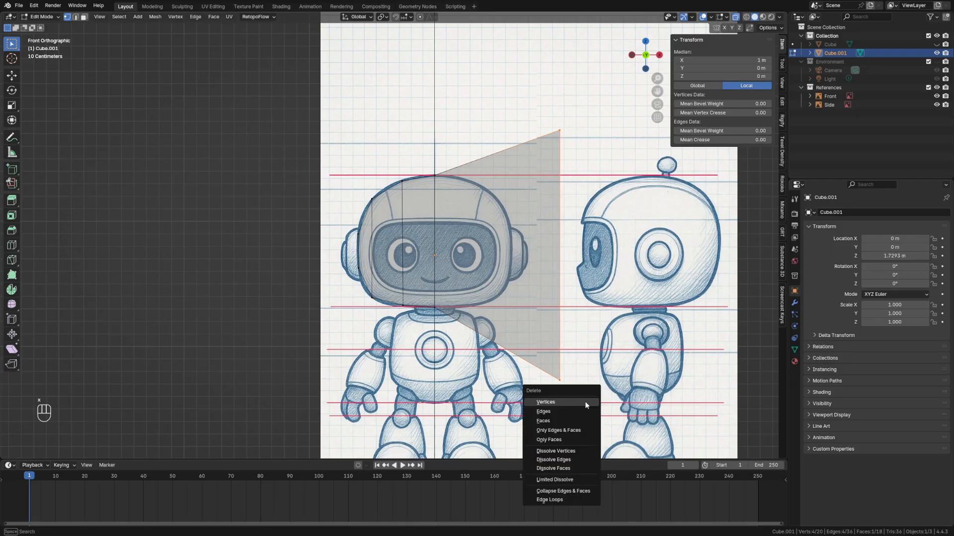
pyautogui.click(585, 403)
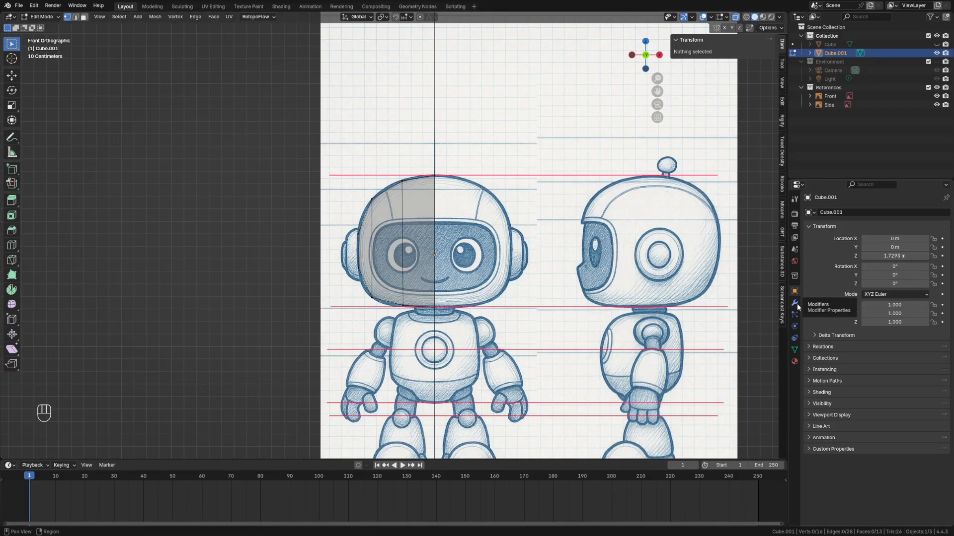
# Add a Mirror modifier on the X axis to the half head mesh
pyautogui.click(799, 185)
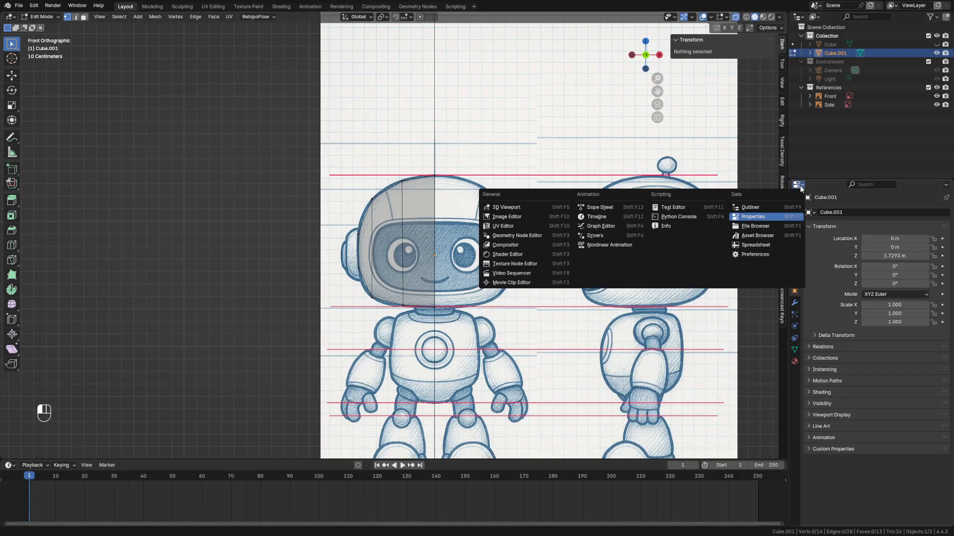
pyautogui.click(770, 216)
pyautogui.click(794, 302)
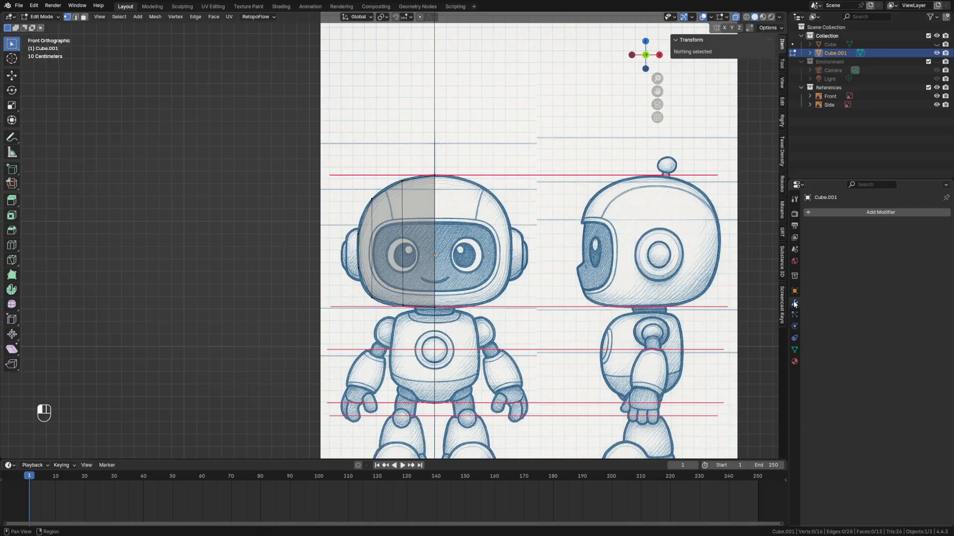
pyautogui.click(851, 215)
pyautogui.moveTo(852, 212)
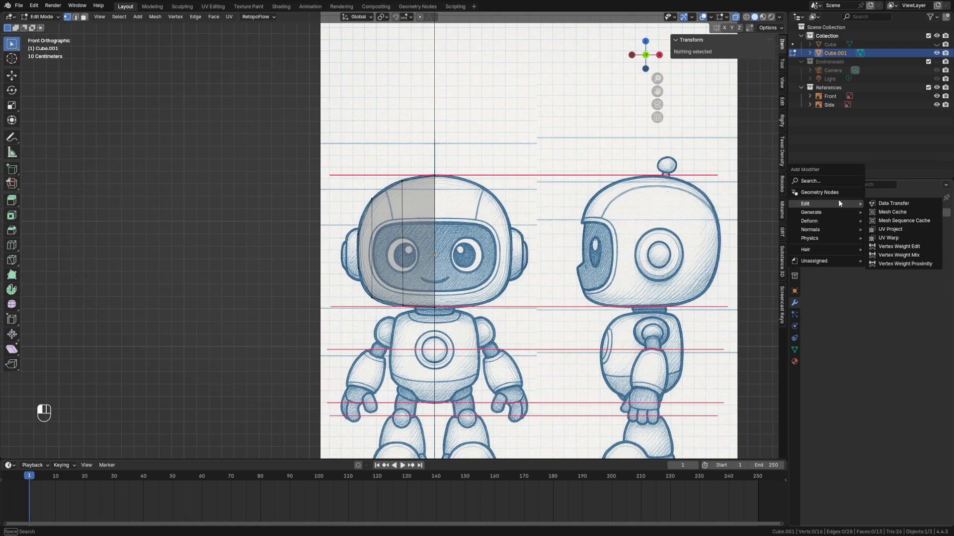
pyautogui.write('miro')
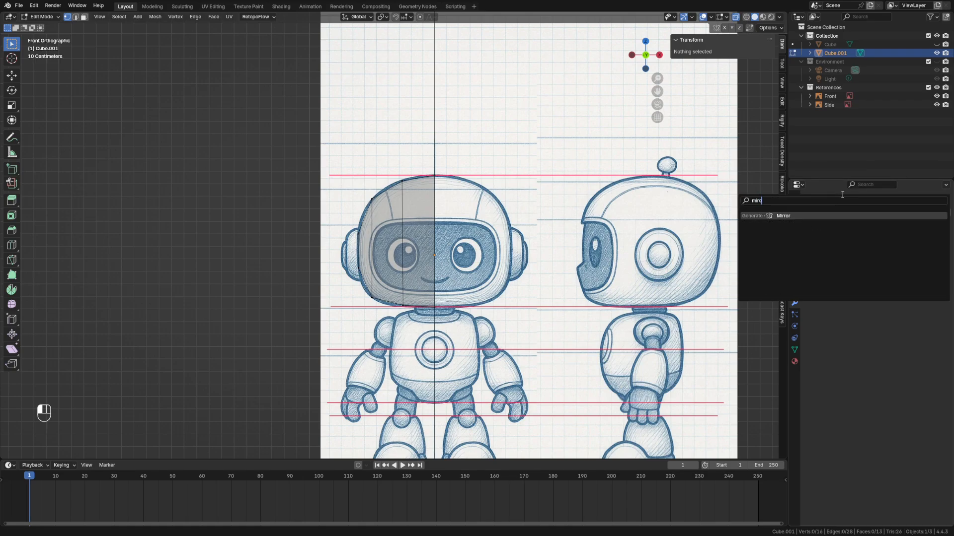
pyautogui.press('Escape')
pyautogui.click(860, 212)
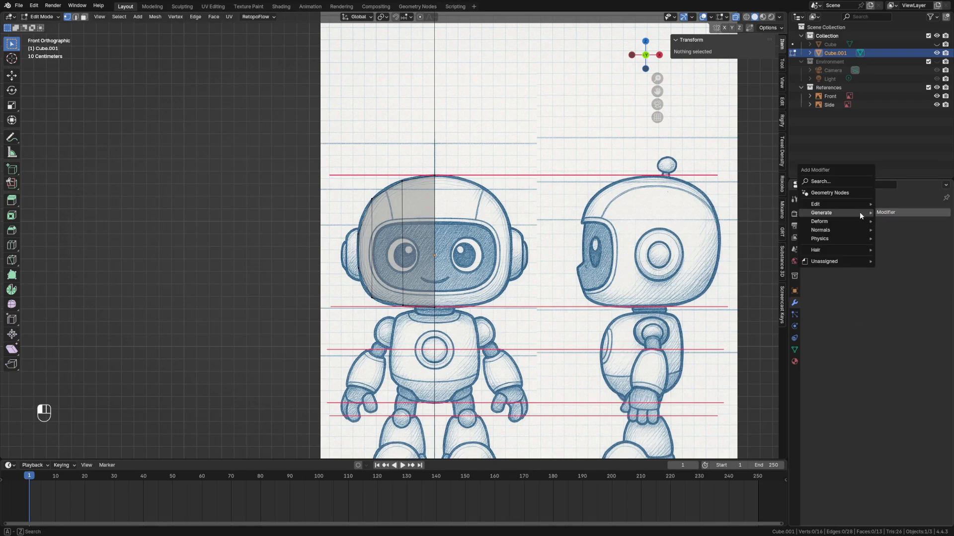
pyautogui.moveTo(860, 213)
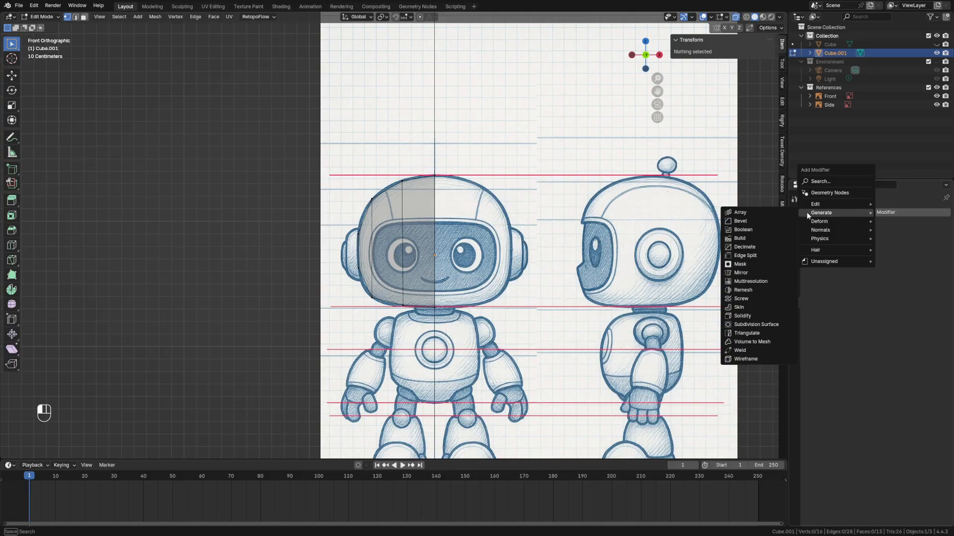
pyautogui.click(751, 272)
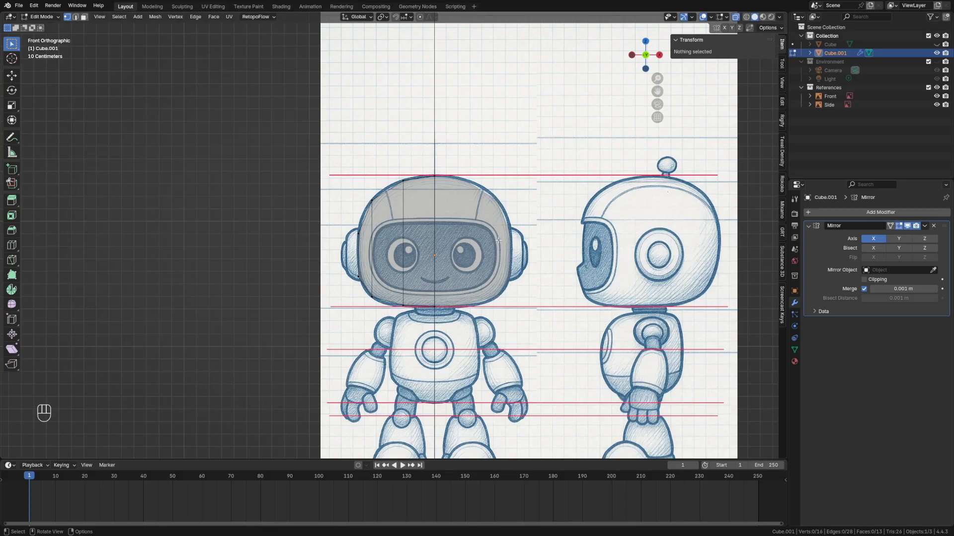
# Try moving the upper side vertices and the upper center-line vertices to test how the mirrored half follows
pyautogui.moveTo(369, 165); pyautogui.dragTo(378, 214)
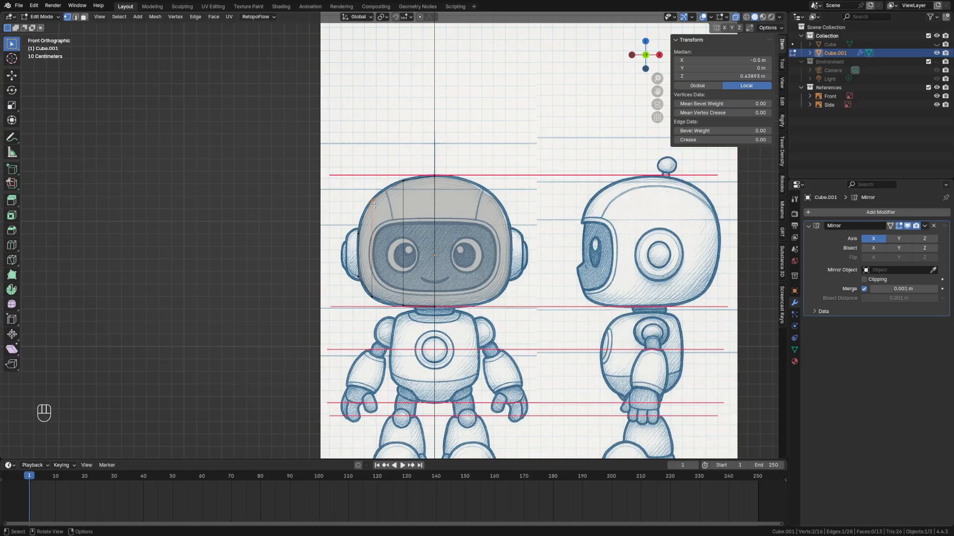
pyautogui.press('g')
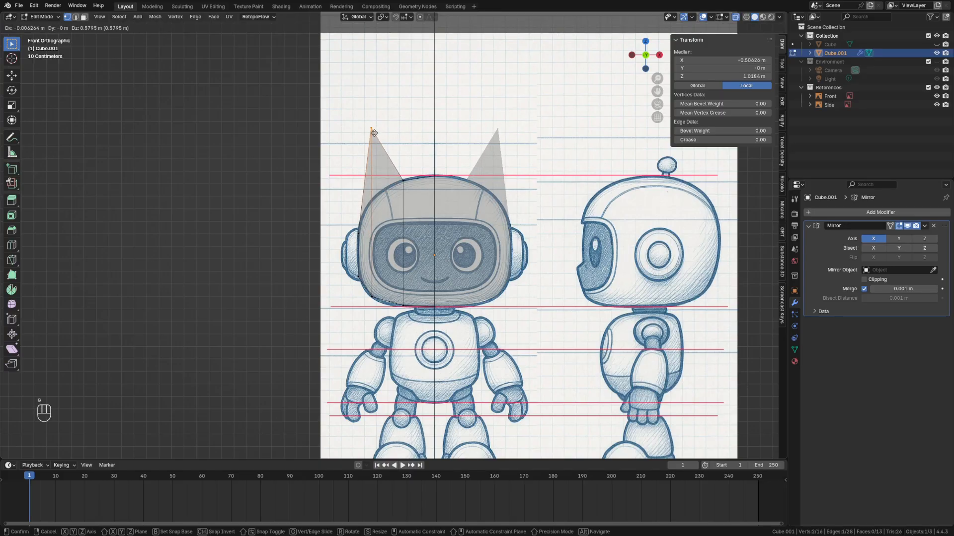
pyautogui.rightClick(376, 135)
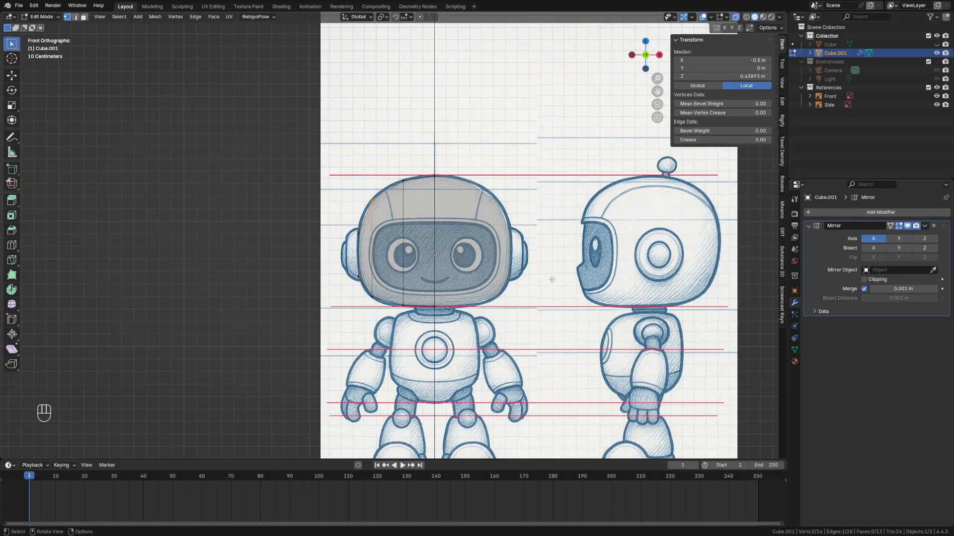
pyautogui.press('g')
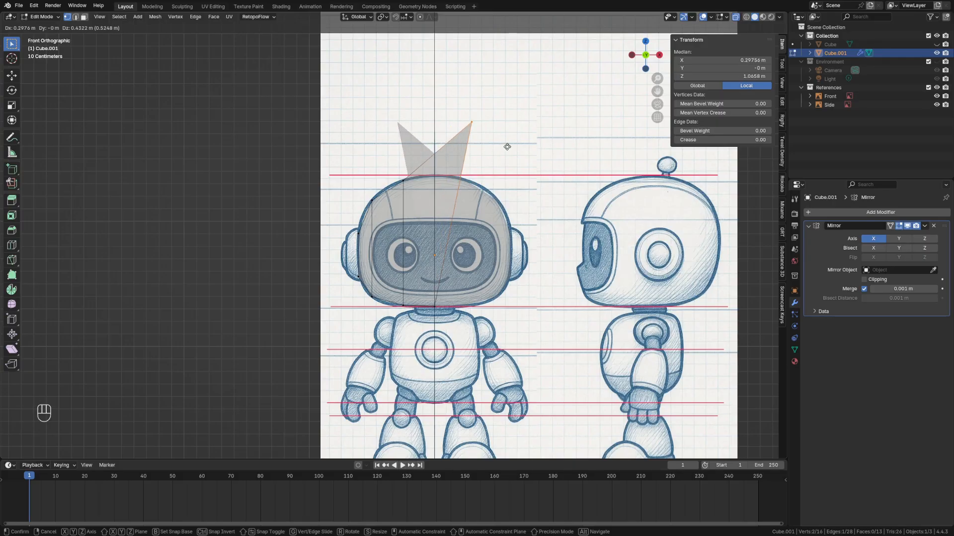
pyautogui.press('Escape')
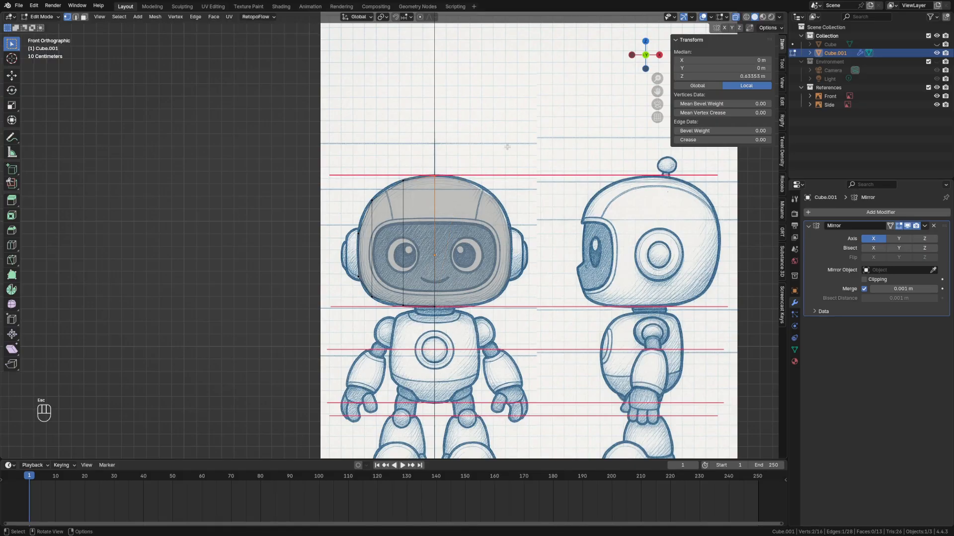
# Enable Clipping in the Mirror modifier and test it by trying to move the upper center-line vertices
pyautogui.click(864, 279)
pyautogui.press('g')
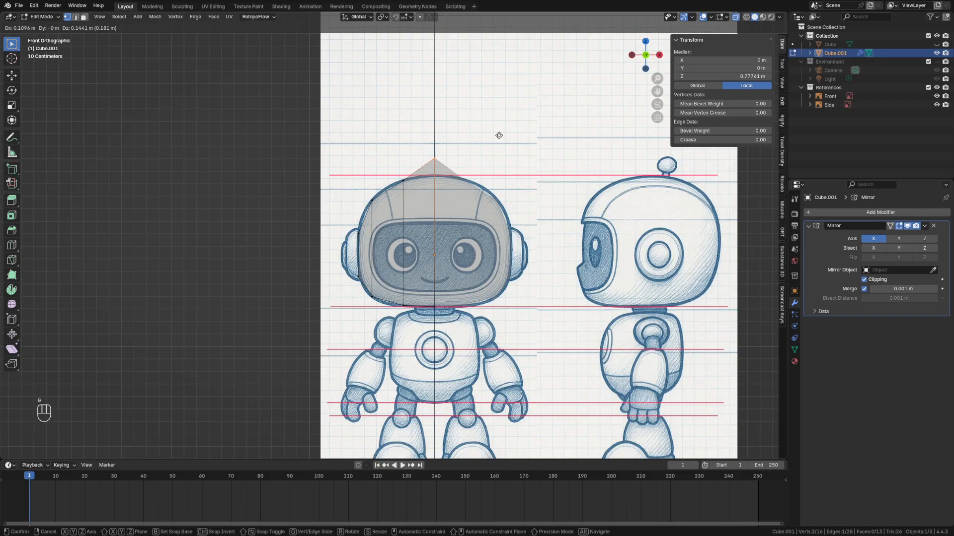
pyautogui.rightClick(499, 135)
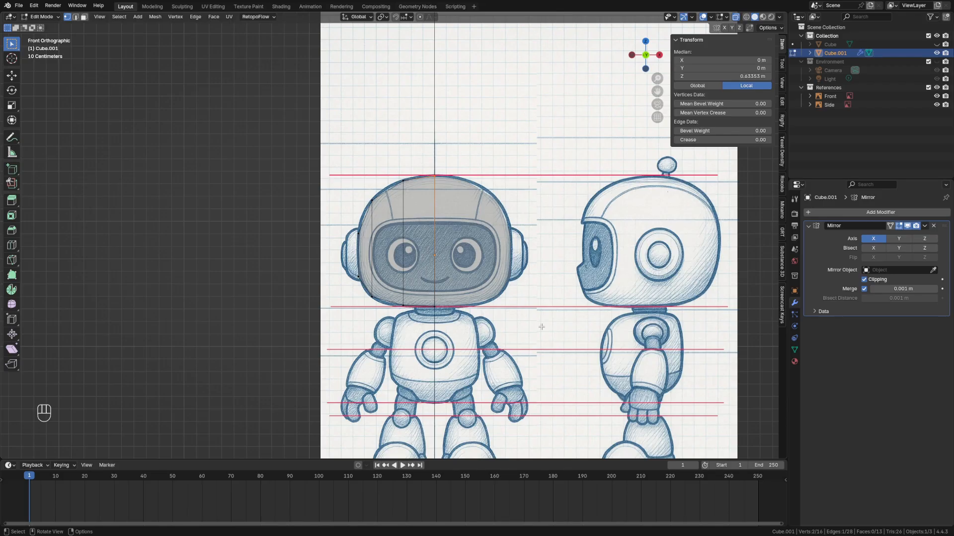
# Add a Subdivision Surface modifier to the head mesh after the Mirror modifier
pyautogui.click(859, 212)
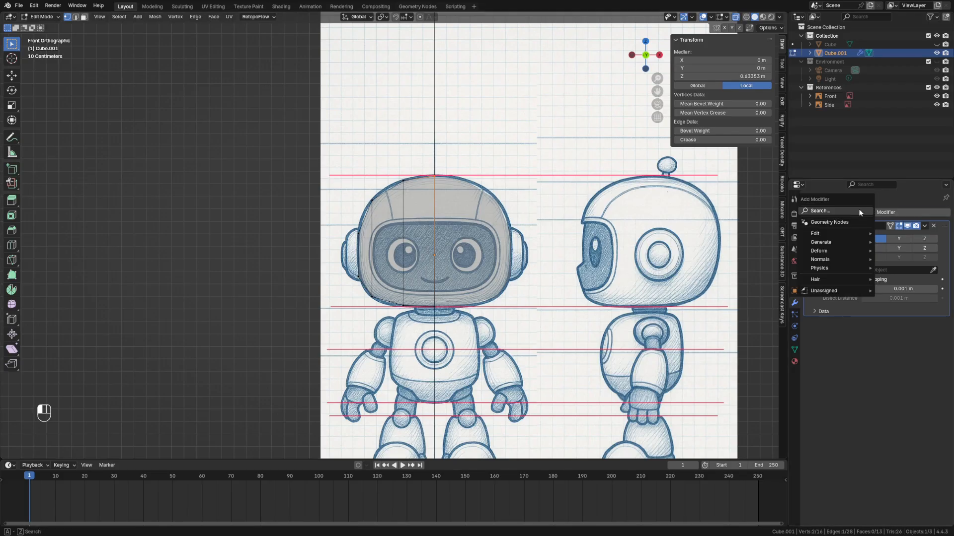
pyautogui.click(858, 211)
pyautogui.write('sub')
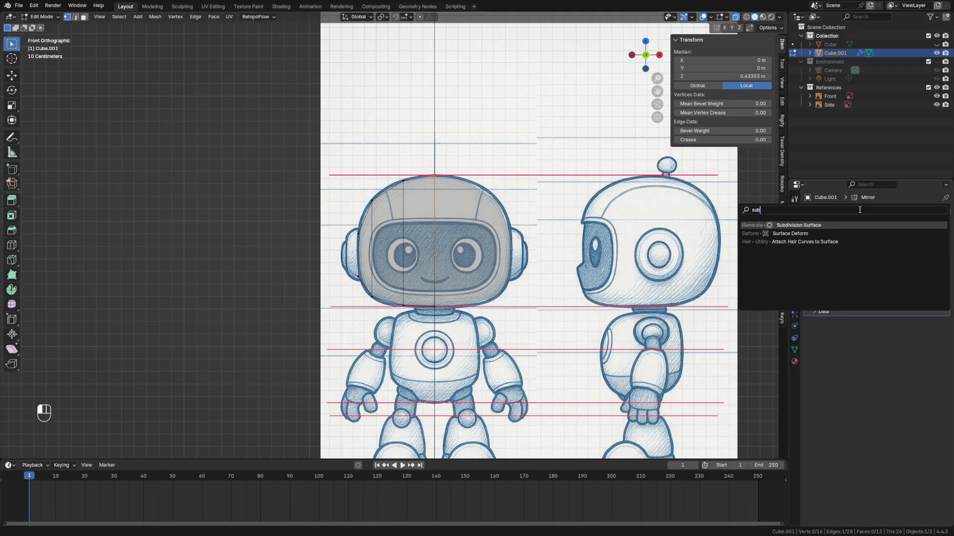
pyautogui.click(826, 225)
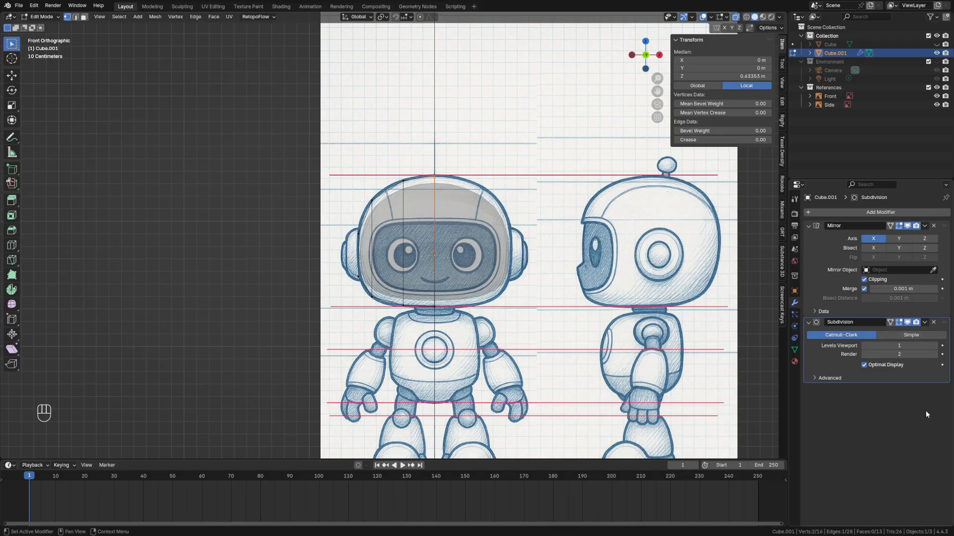
# Turn off X-ray and compare the head with and without the Subdivision modifier's viewport display from an angled view
pyautogui.click(908, 324)
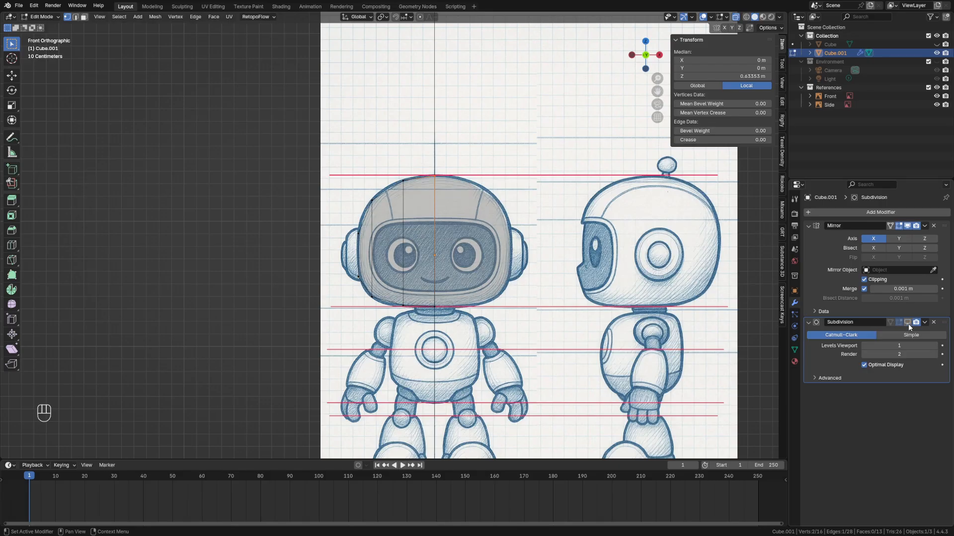
pyautogui.click(908, 323)
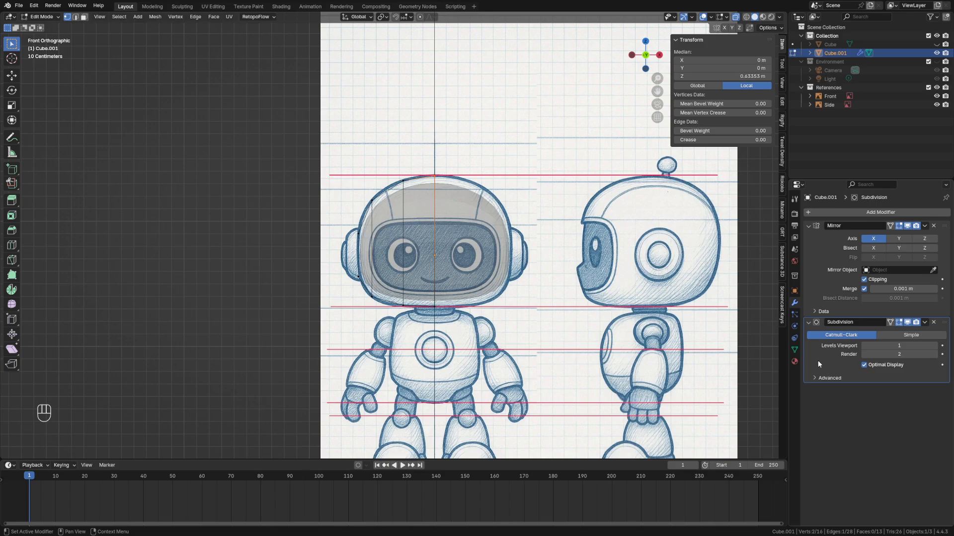
pyautogui.moveTo(378, 348); pyautogui.dragTo(412, 348, button='middle')
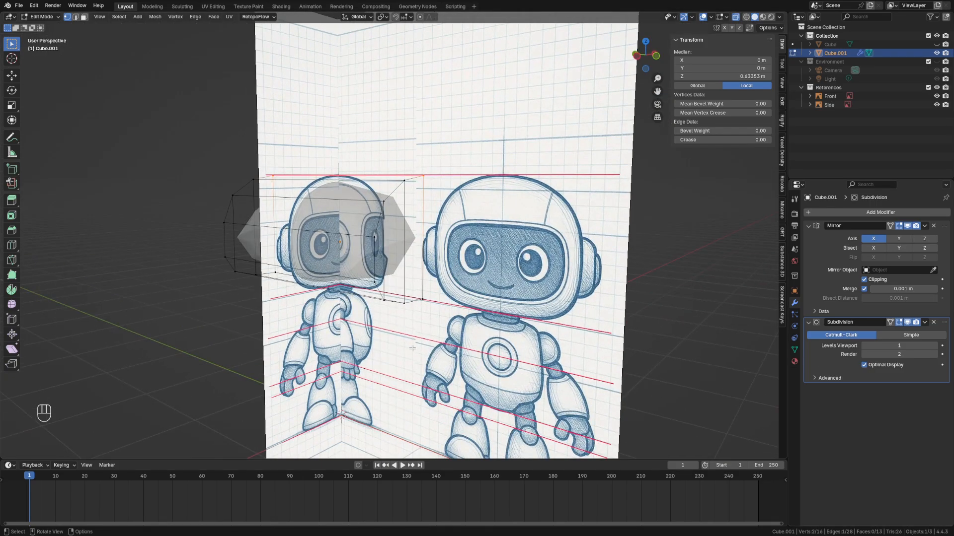
pyautogui.press('alt')
pyautogui.hotkey('alt', 'z')
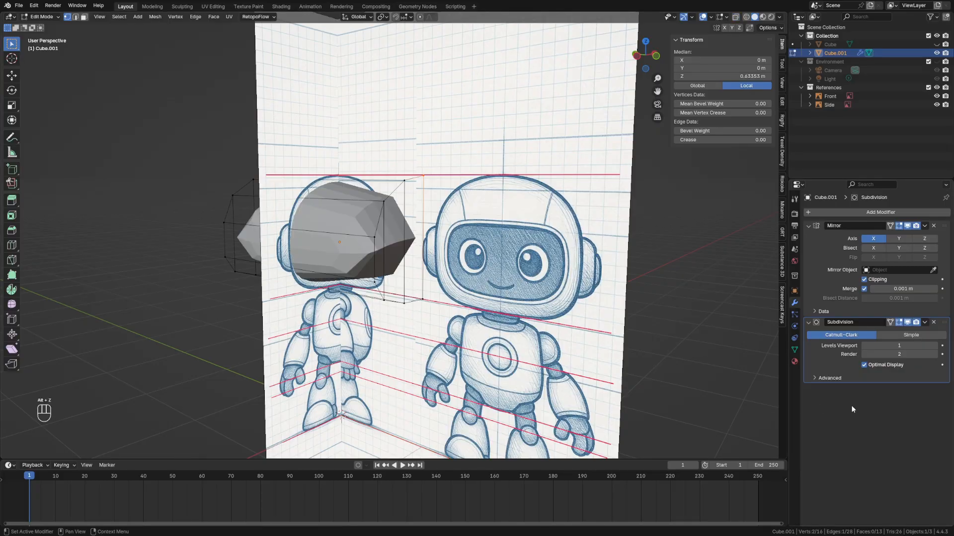
pyautogui.click(908, 323)
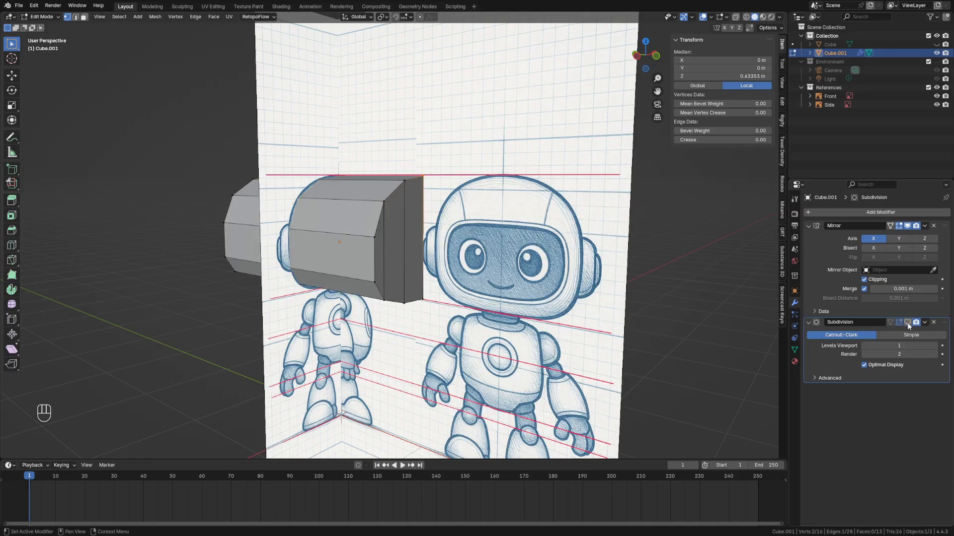
pyautogui.click(907, 323)
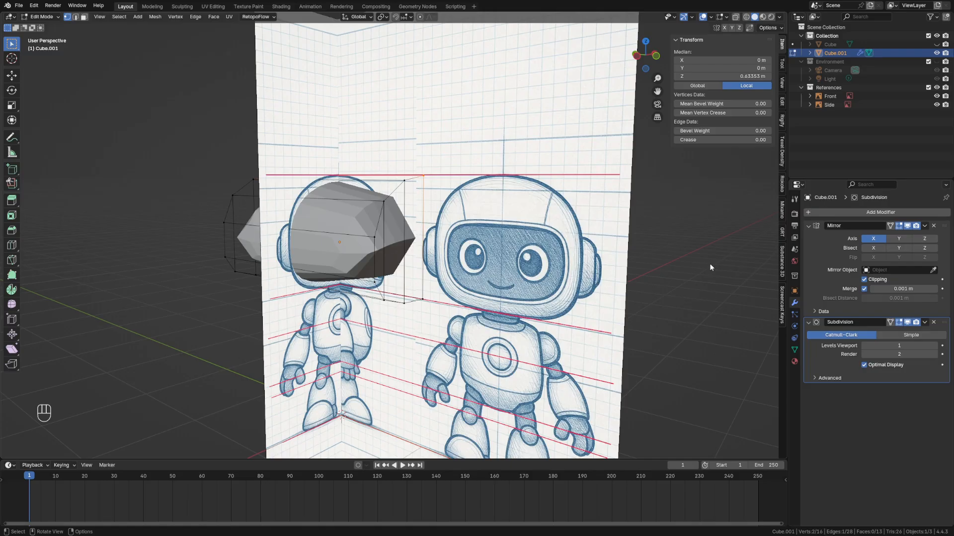
# Switch the viewport to wireframe shading and disable Optimal Display in the Subdivision modifier
pyautogui.click(748, 18)
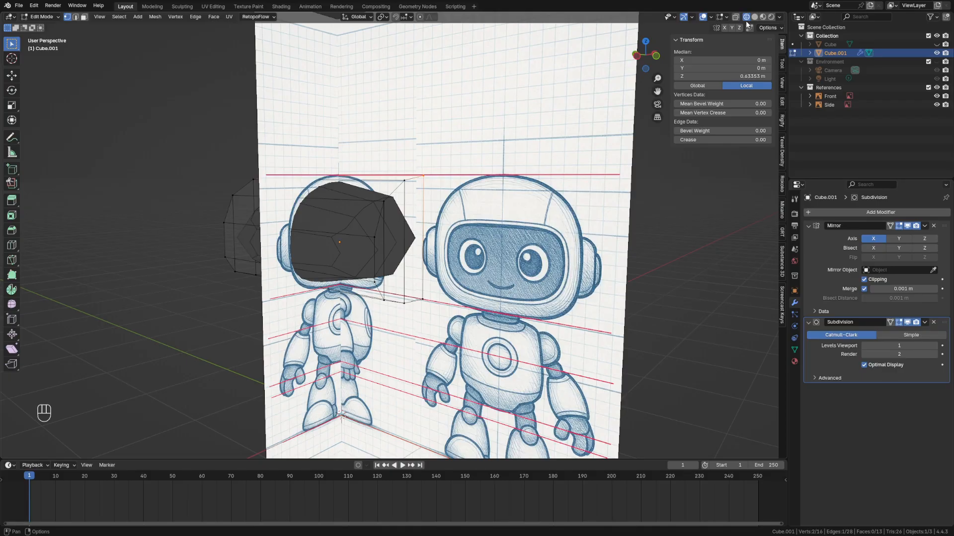
pyautogui.click(885, 367)
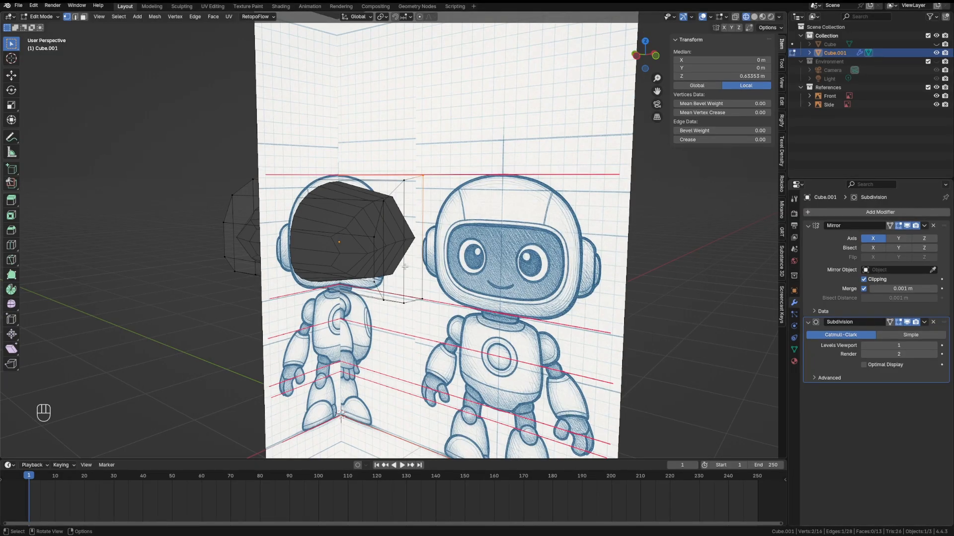
# Dissolve the edges of the vertical loop at X -0.25 m, between the center line and the side column
pyautogui.keyDown('alt'); pyautogui.click(402, 210); pyautogui.keyUp('alt')
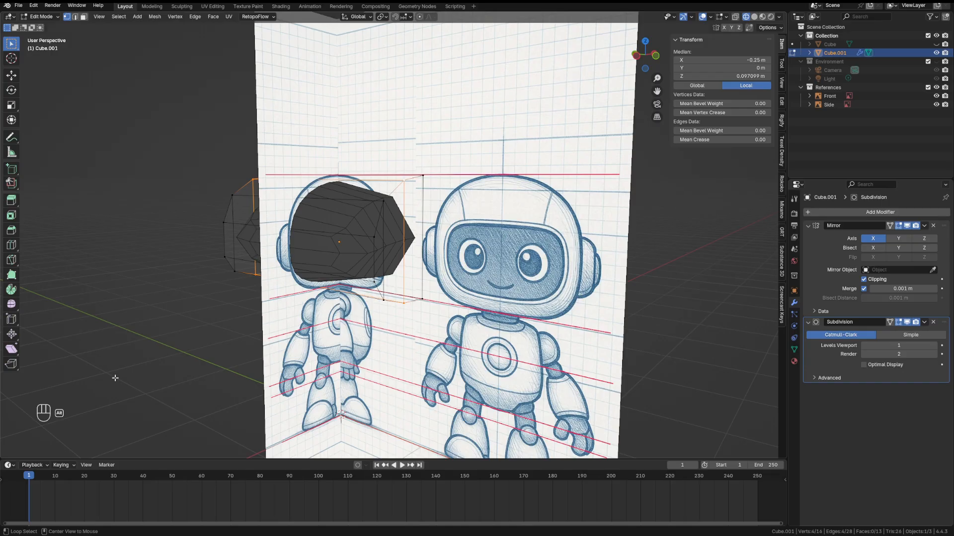
pyautogui.hotkey('alt', 'a')
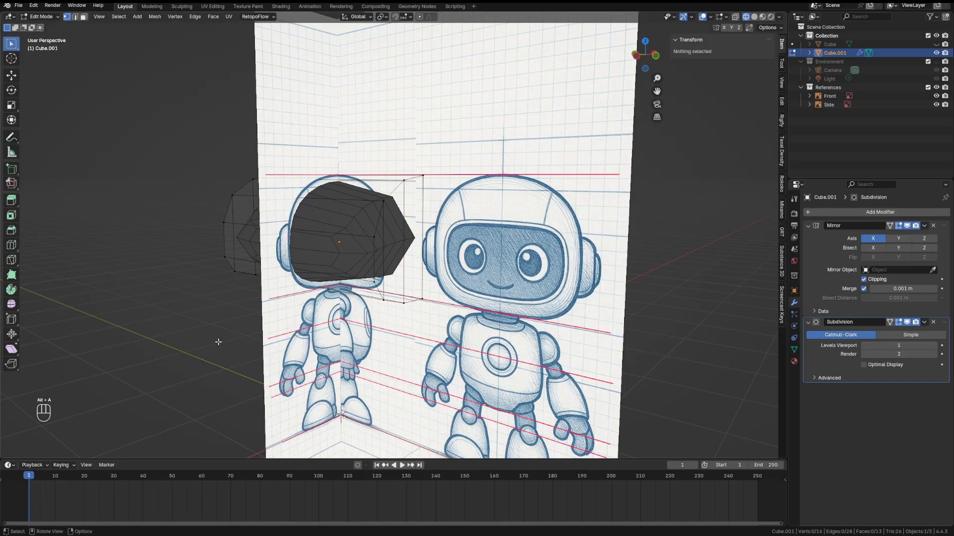
pyautogui.keyDown('alt'); pyautogui.click(404, 210); pyautogui.keyUp('alt')
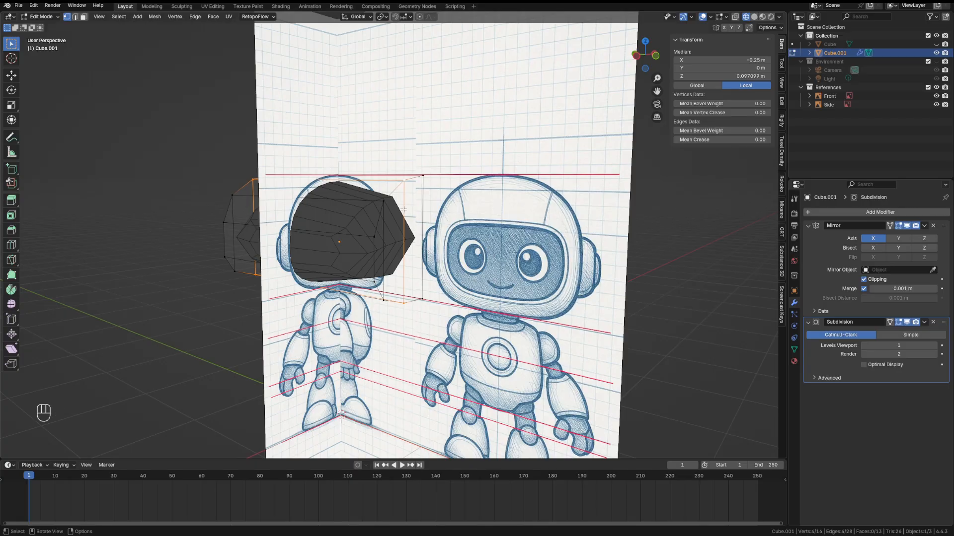
pyautogui.press('x')
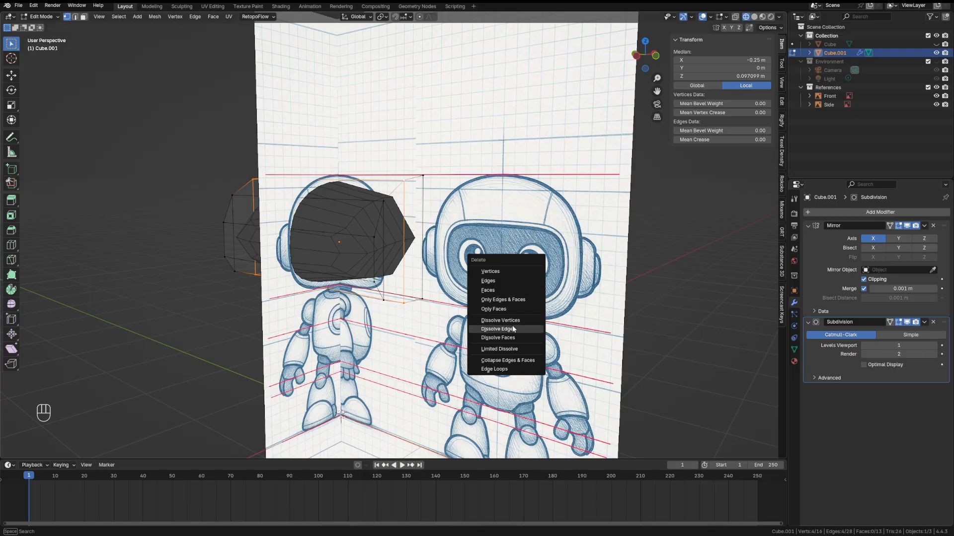
pyautogui.click(514, 329)
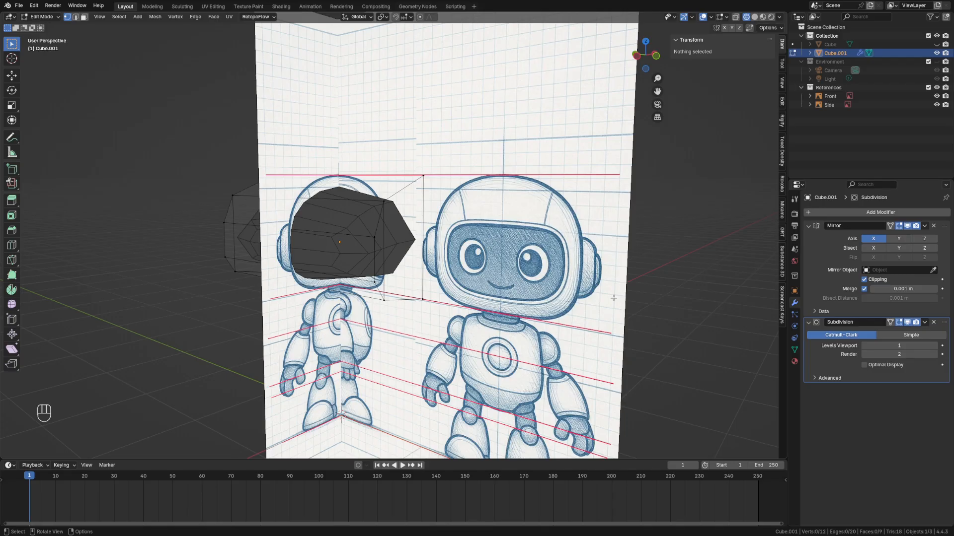
# Compare the head with and without subdivision against the front reference in front view, and restore solid shading
pyautogui.press('`')
pyautogui.click(568, 271)
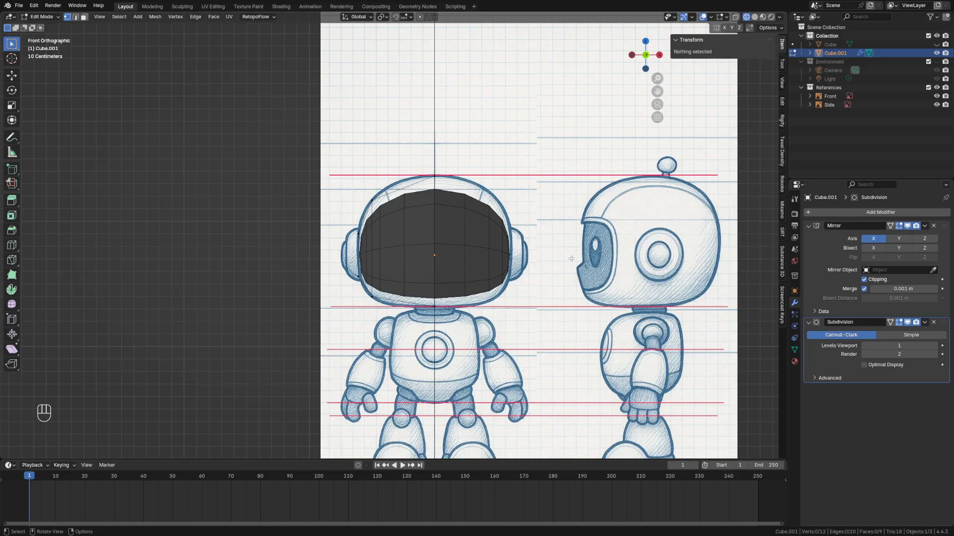
pyautogui.click(909, 323)
pyautogui.click(908, 323)
pyautogui.click(754, 17)
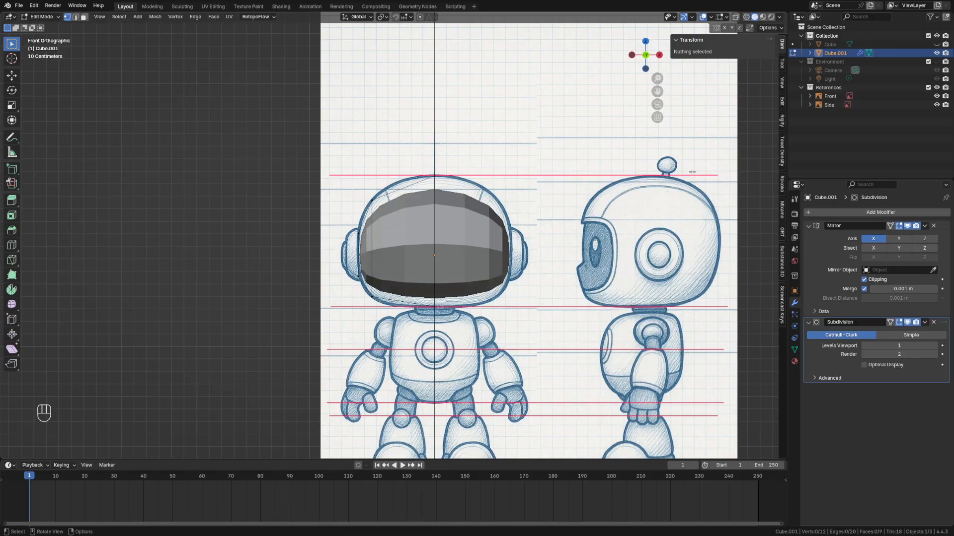
# Turn on X-ray and raise the head's two top center vertices to Z about 0.80 m
pyautogui.click(735, 17)
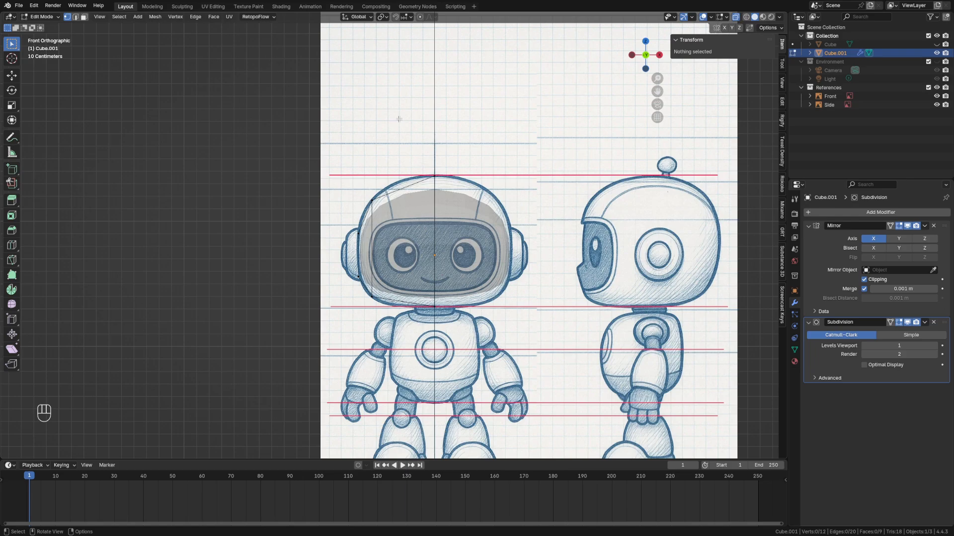
pyautogui.moveTo(398, 125); pyautogui.dragTo(528, 257)
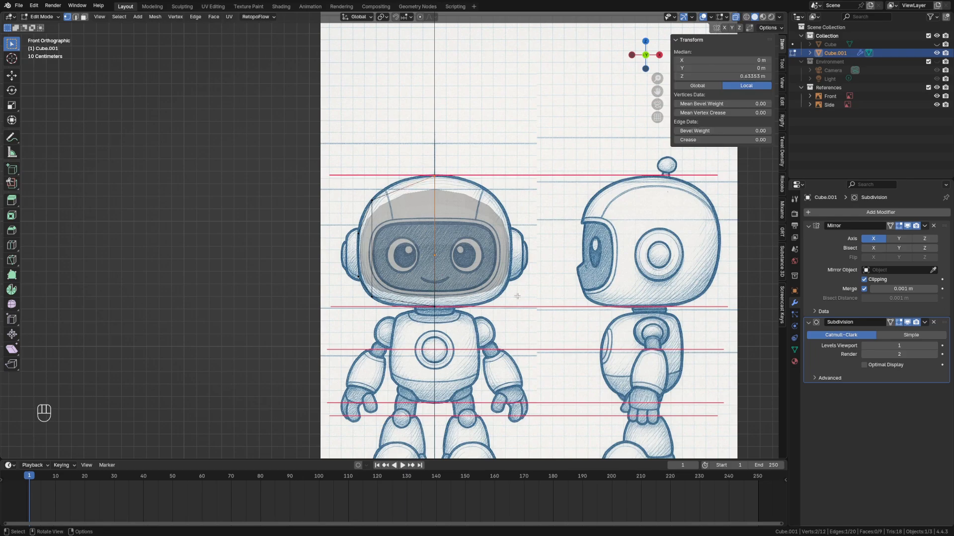
pyautogui.press('g')
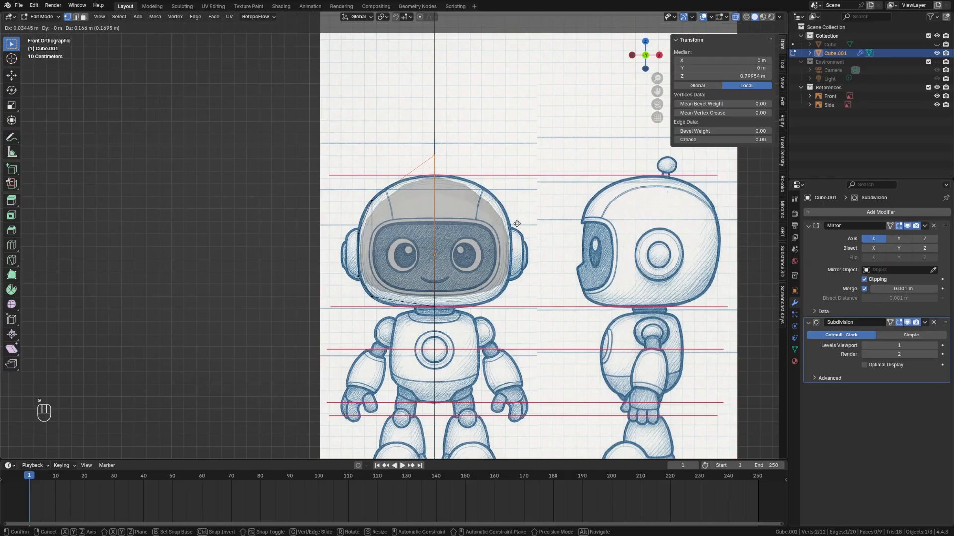
pyautogui.click(517, 225)
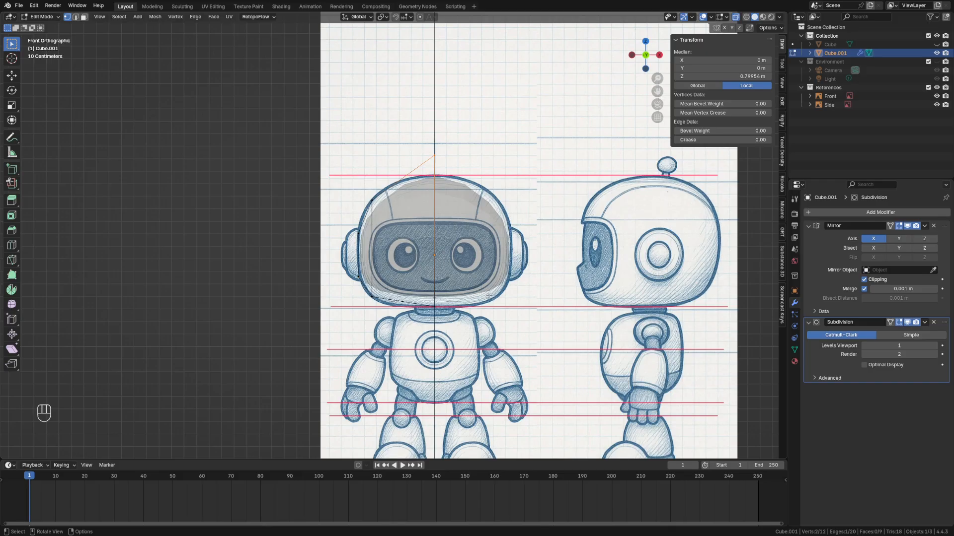
# Add a horizontal loop cut around the head's mid-height and a vertical loop cut halfway between front and back
pyautogui.hotkey('ctrl', 'r')
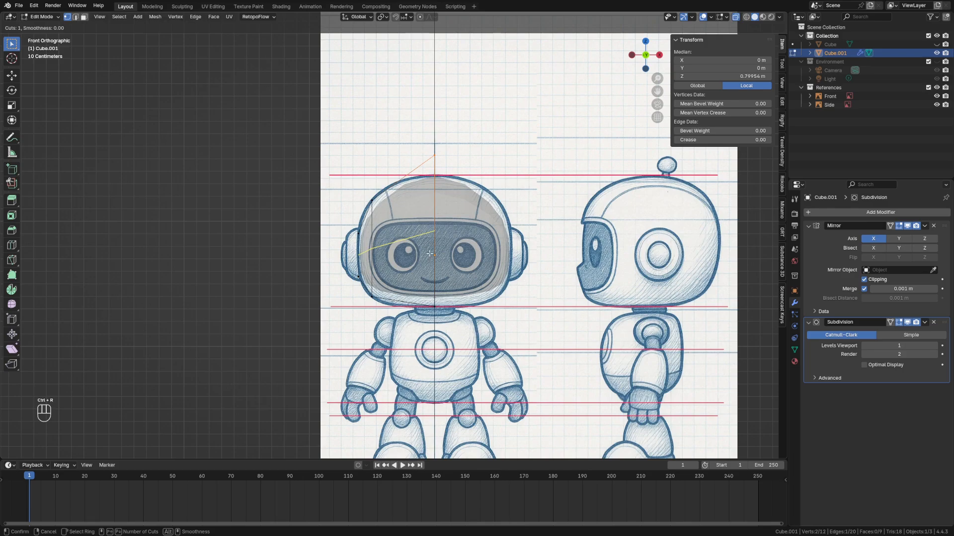
pyautogui.click(426, 254)
pyautogui.click(419, 265)
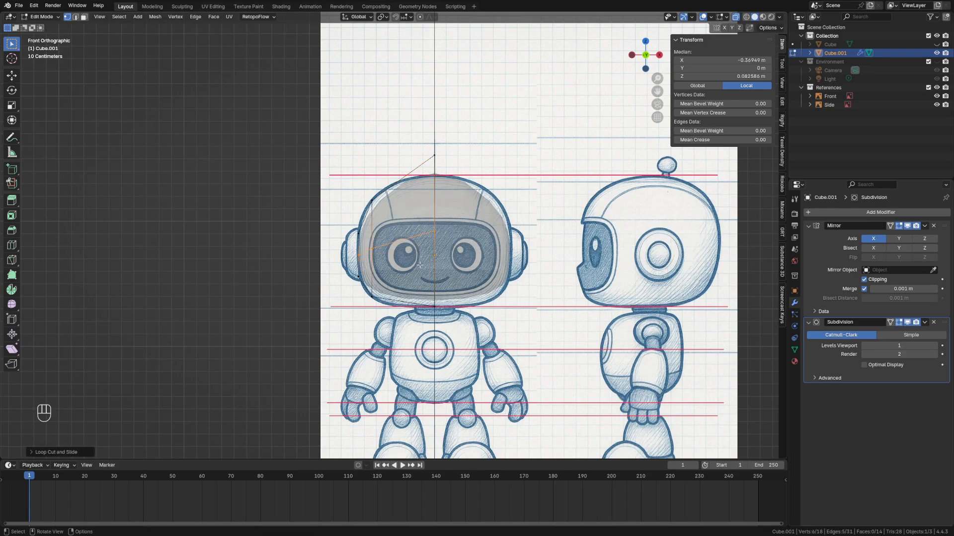
pyautogui.moveTo(437, 284); pyautogui.dragTo(308, 243, button='middle')
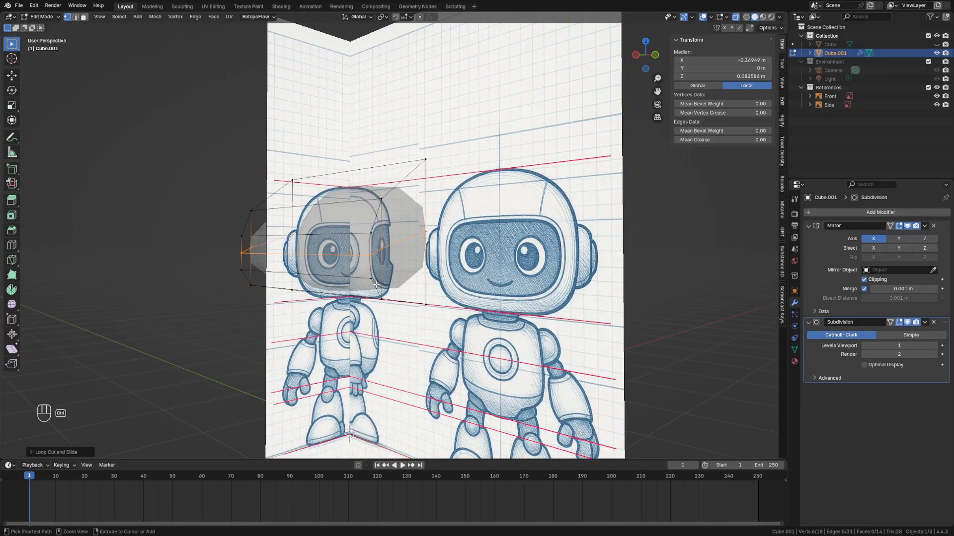
pyautogui.hotkey('ctrl', 'r')
pyautogui.click(312, 240)
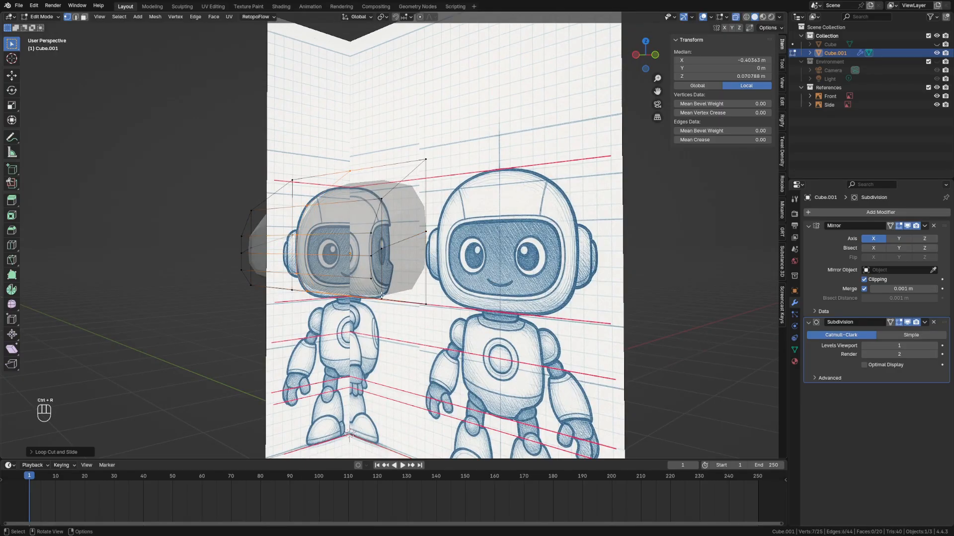
pyautogui.click(384, 297)
# In front view, fit the outline vertices to the reference: top center at Z about 0.71 m, lower side corners at X -0.48 m, Z -0.43 m
pyautogui.hotkey('alt', 'z')
pyautogui.press('`')
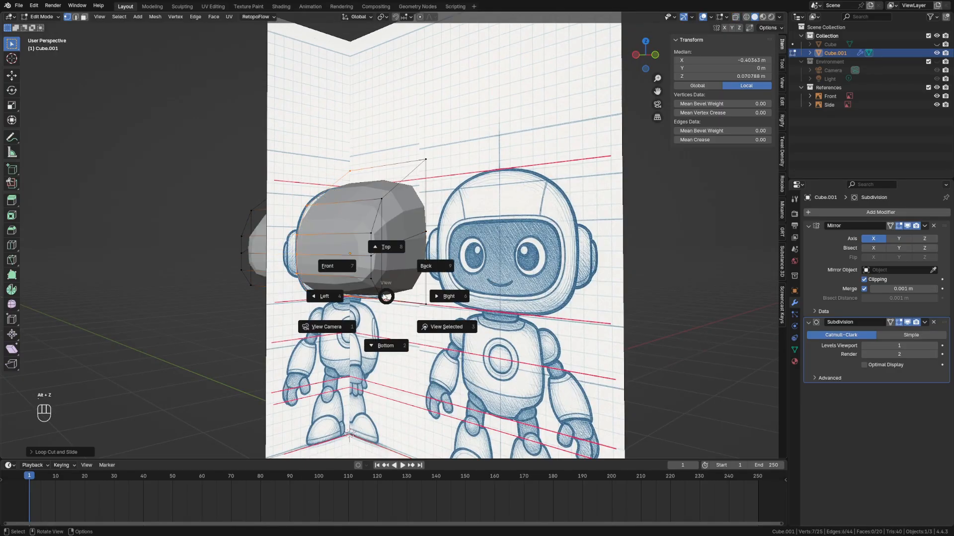
pyautogui.click(342, 273)
pyautogui.hotkey('alt', 'z')
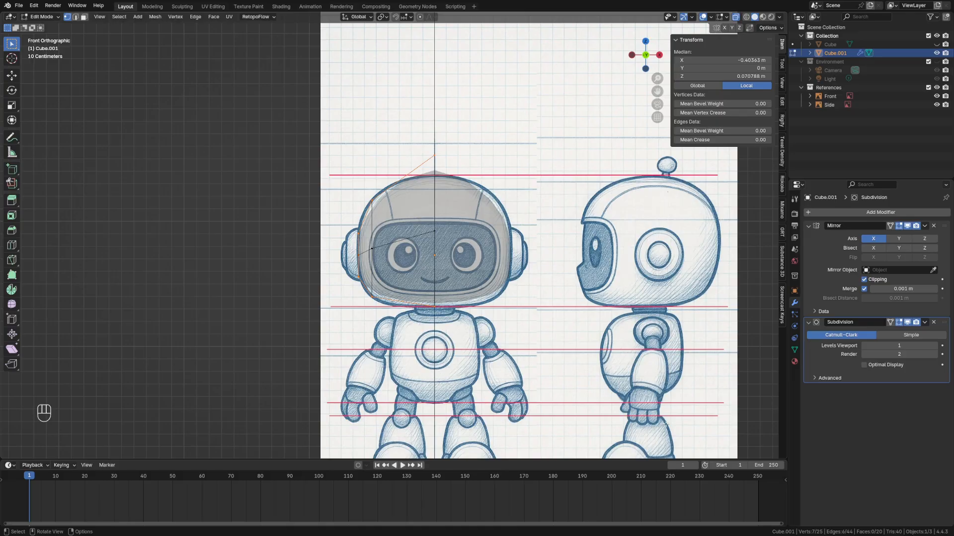
pyautogui.moveTo(400, 108); pyautogui.dragTo(468, 173)
pyautogui.press('g')
pyautogui.press('z')
pyautogui.press('g')
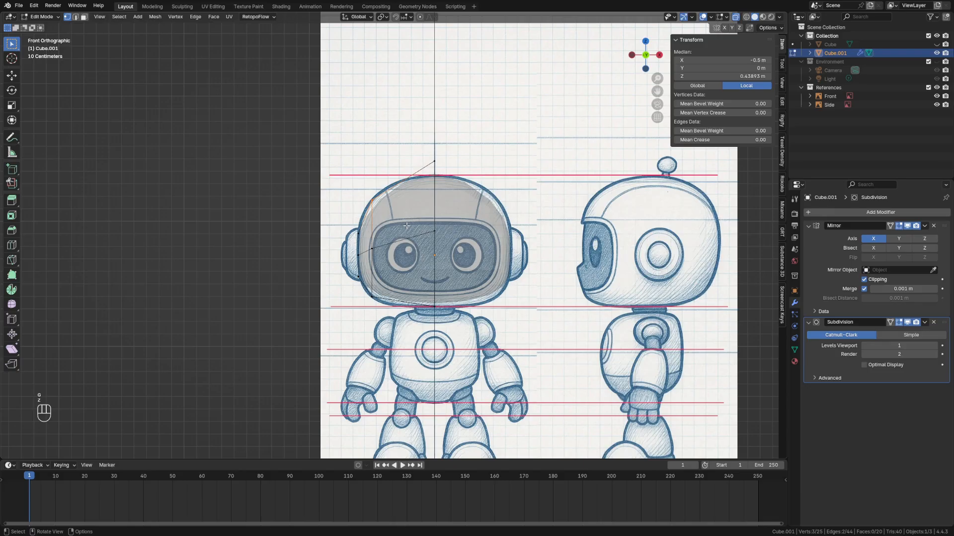
pyautogui.press('z')
pyautogui.click(460, 183)
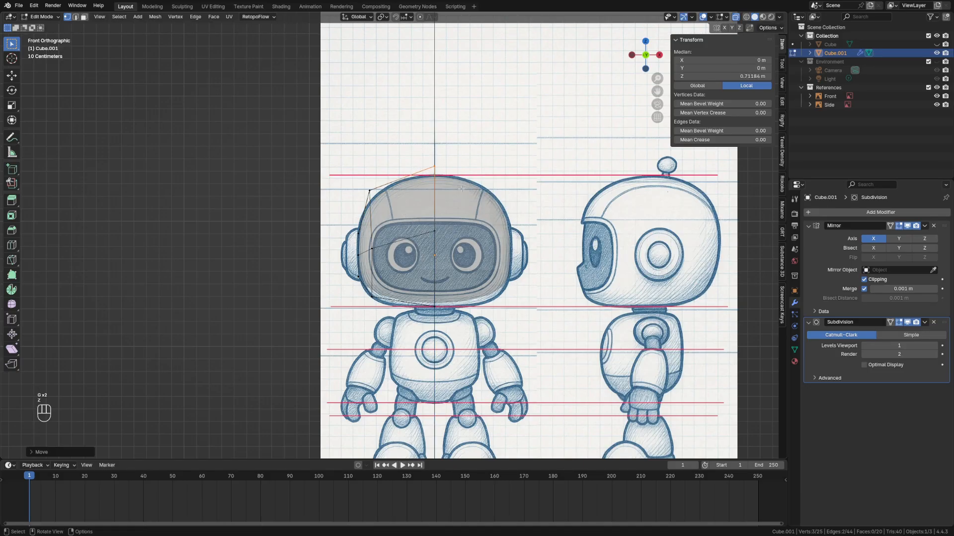
pyautogui.press('g')
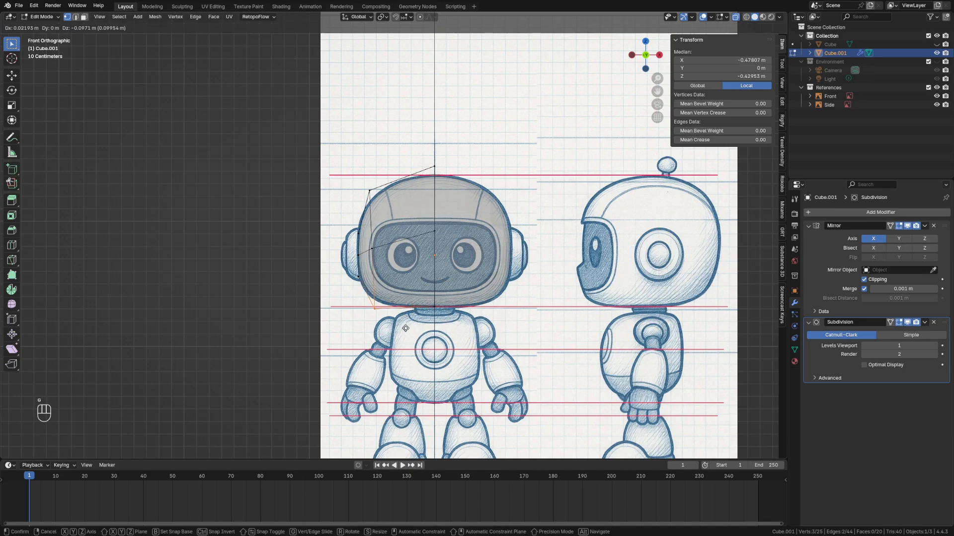
pyautogui.click(405, 328)
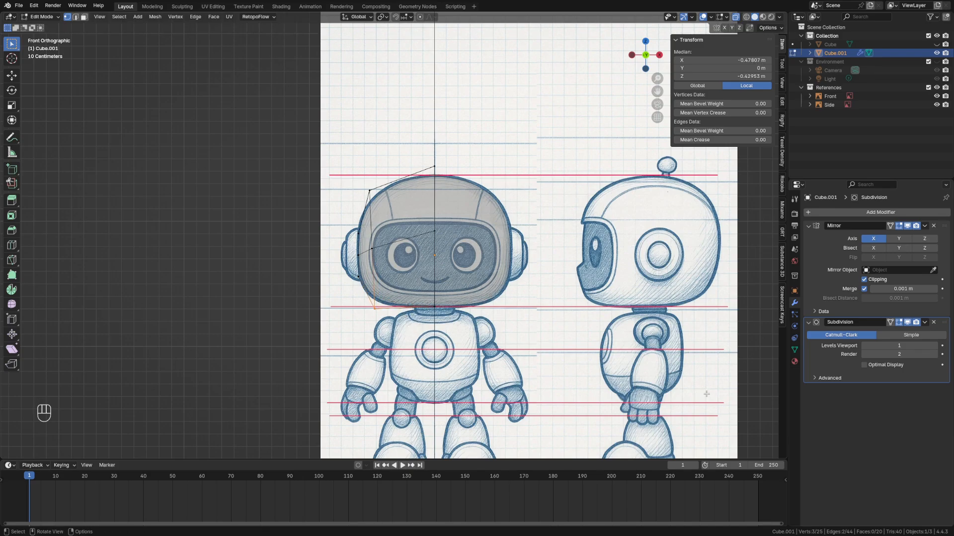
# Scale the four central faces on the head's outer side along Y to about 0.52
pyautogui.click(613, 363)
pyautogui.moveTo(613, 363); pyautogui.dragTo(331, 246, button='middle')
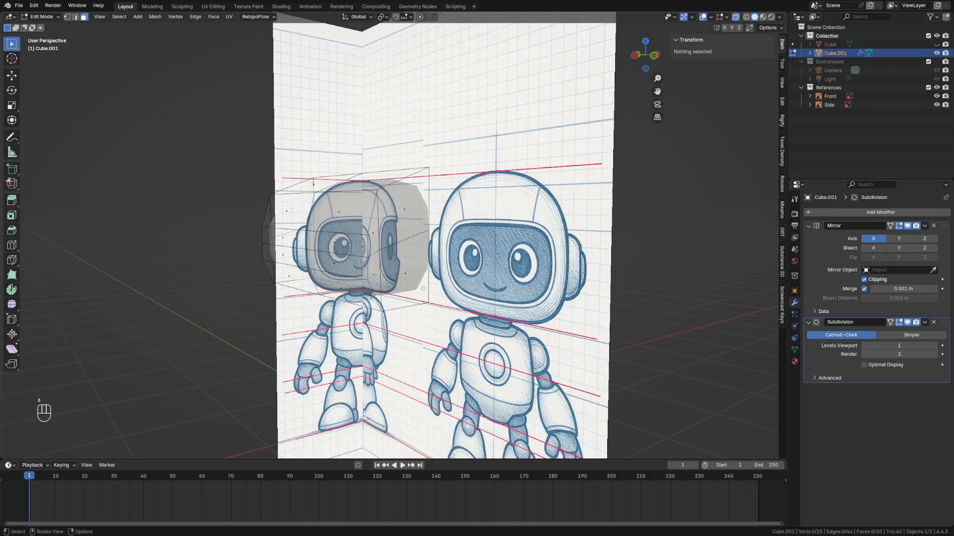
pyautogui.keyDown('shift'); pyautogui.click(330, 246); pyautogui.keyUp('shift')
pyautogui.keyDown('shift'); pyautogui.click(282, 242); pyautogui.keyUp('shift')
pyautogui.keyDown('shift'); pyautogui.click(286, 257); pyautogui.keyUp('shift')
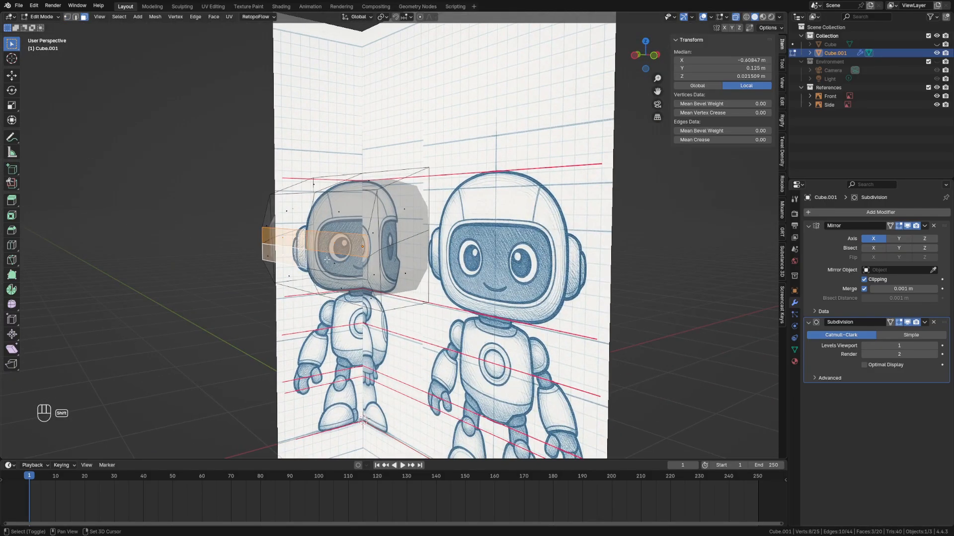
pyautogui.keyDown('shift'); pyautogui.click(337, 263); pyautogui.keyUp('shift')
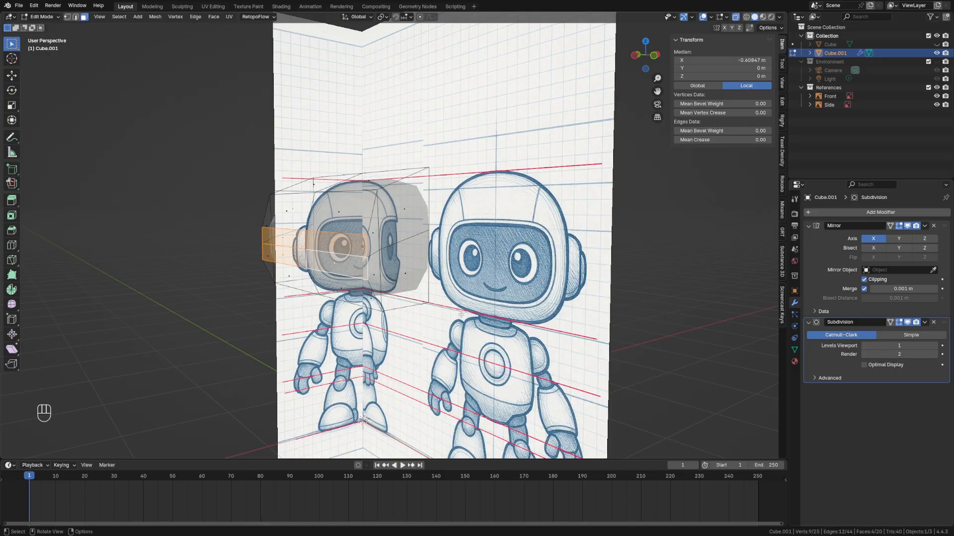
pyautogui.press('s')
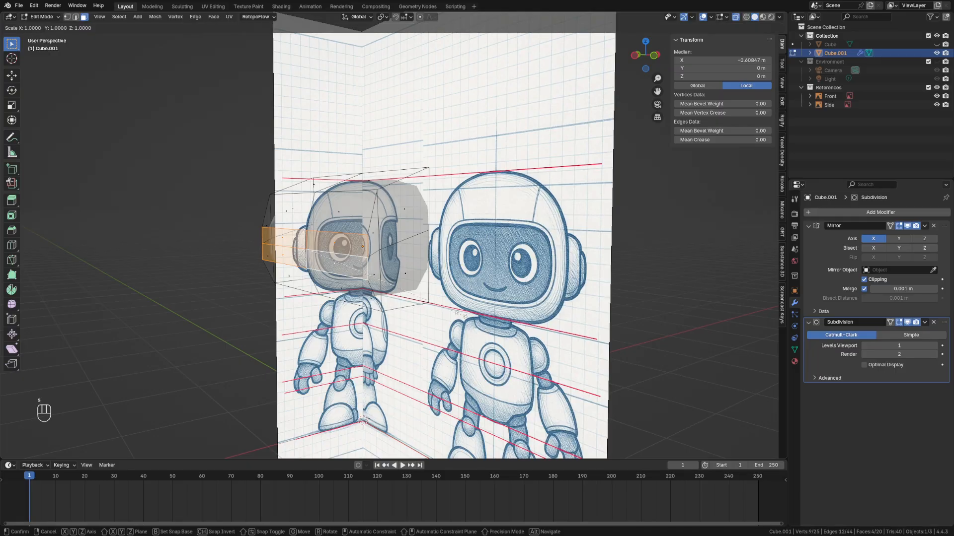
pyautogui.press('y')
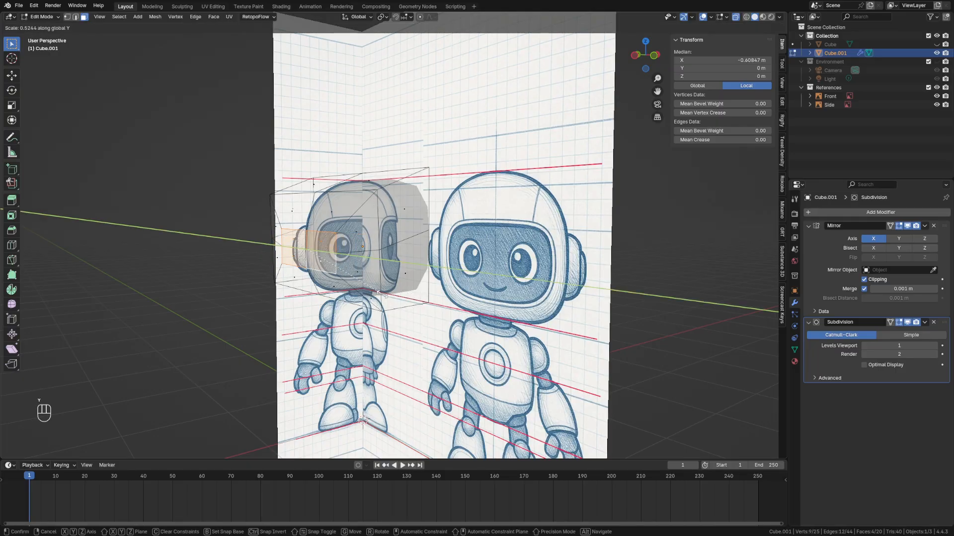
pyautogui.click(383, 295)
# In left view with X-ray on, move the side panel's front vertex column along Y to about -0.14 m
pyautogui.hotkey('alt', 'z')
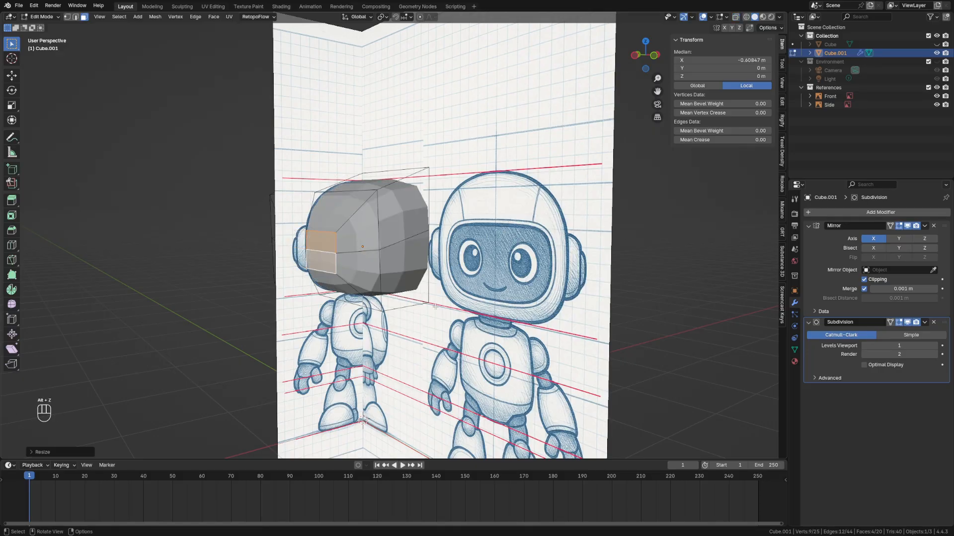
pyautogui.moveTo(397, 296); pyautogui.dragTo(545, 279, button='middle')
pyautogui.press('`')
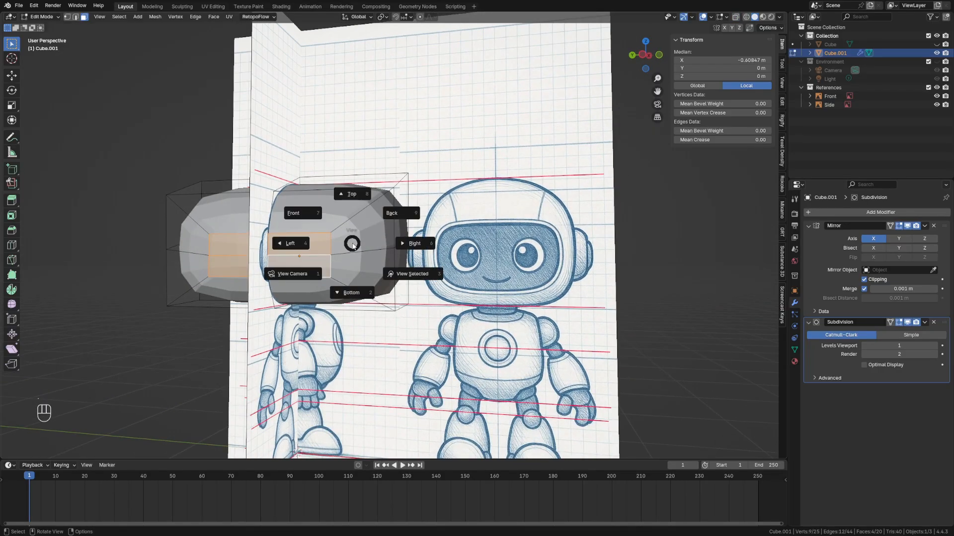
pyautogui.click(290, 244)
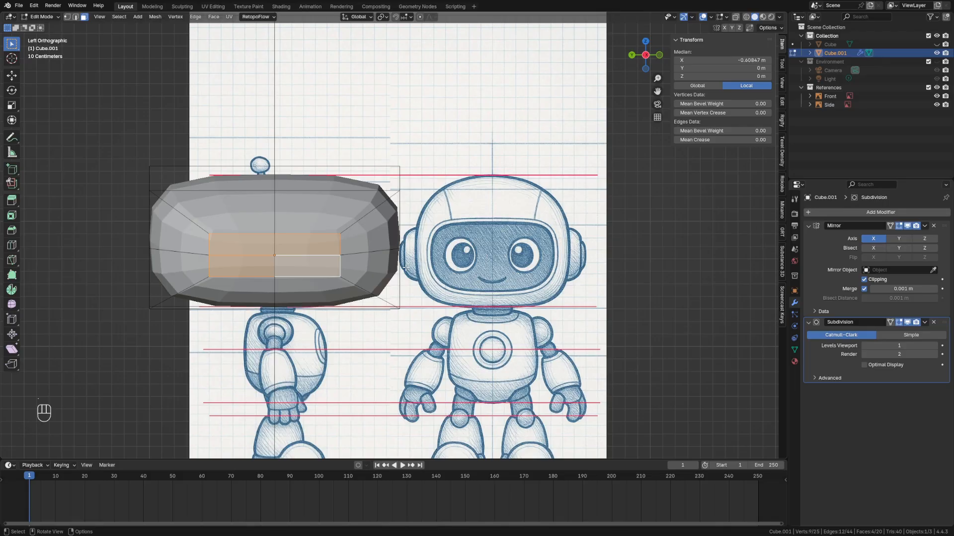
pyautogui.hotkey('alt', 'z')
pyautogui.press('1')
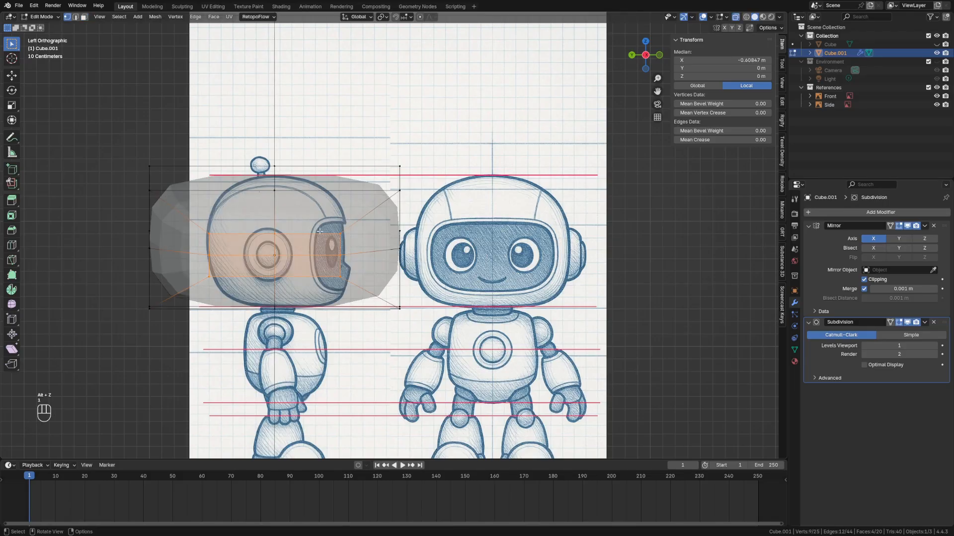
pyautogui.moveTo(320, 229); pyautogui.dragTo(384, 280)
pyautogui.press('g')
pyautogui.press('y')
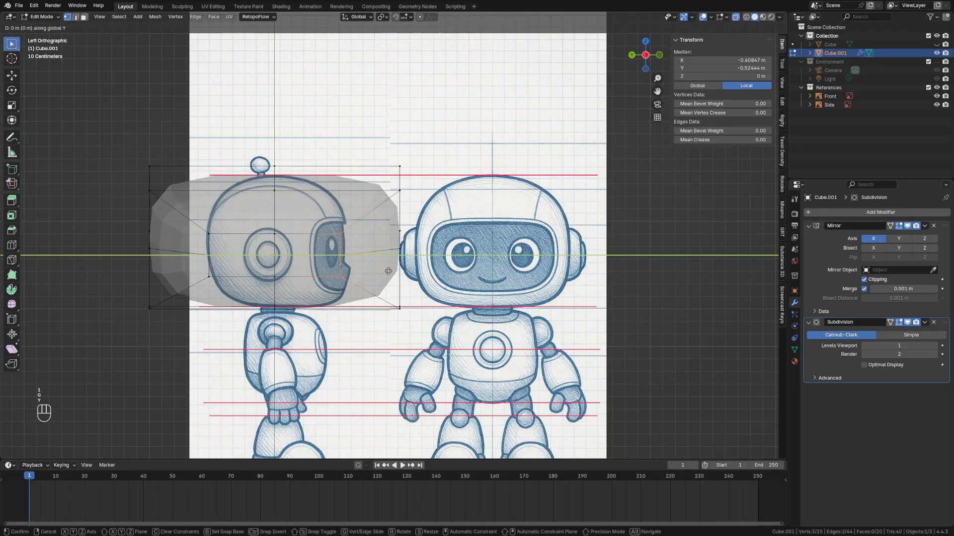
pyautogui.click(699, 263)
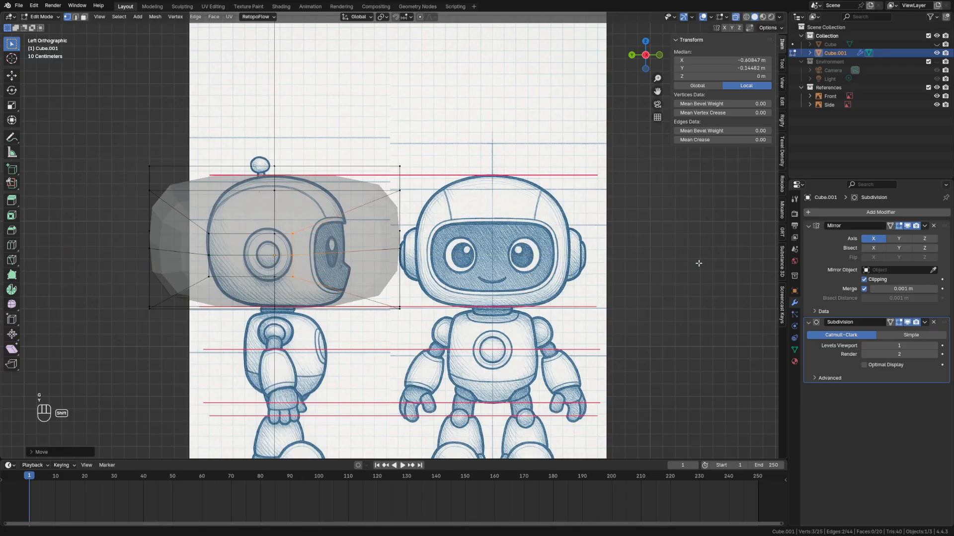
# Move the side panel's rear vertex column forward along Y to the rear edge of the ear circle
pyautogui.moveTo(228, 220); pyautogui.dragTo(196, 291)
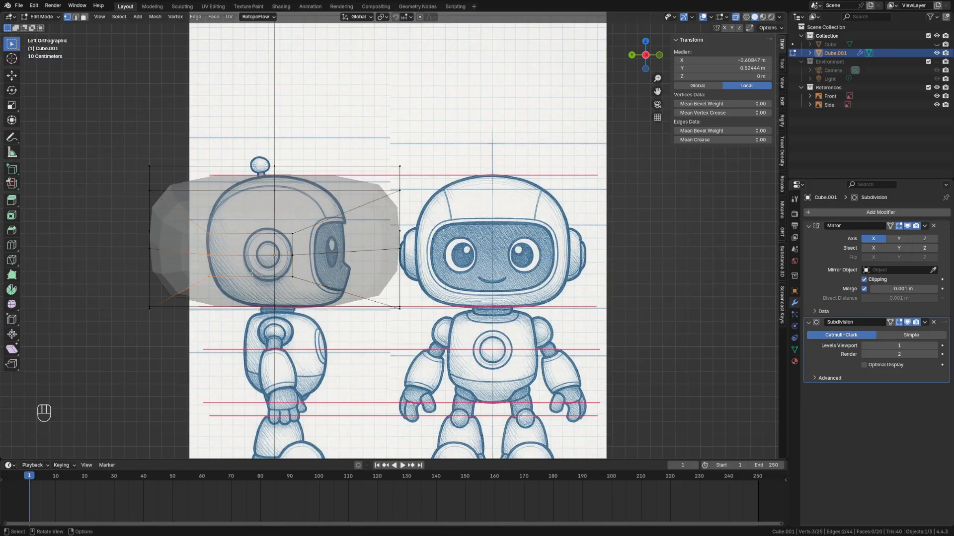
pyautogui.press('g')
pyautogui.press('y')
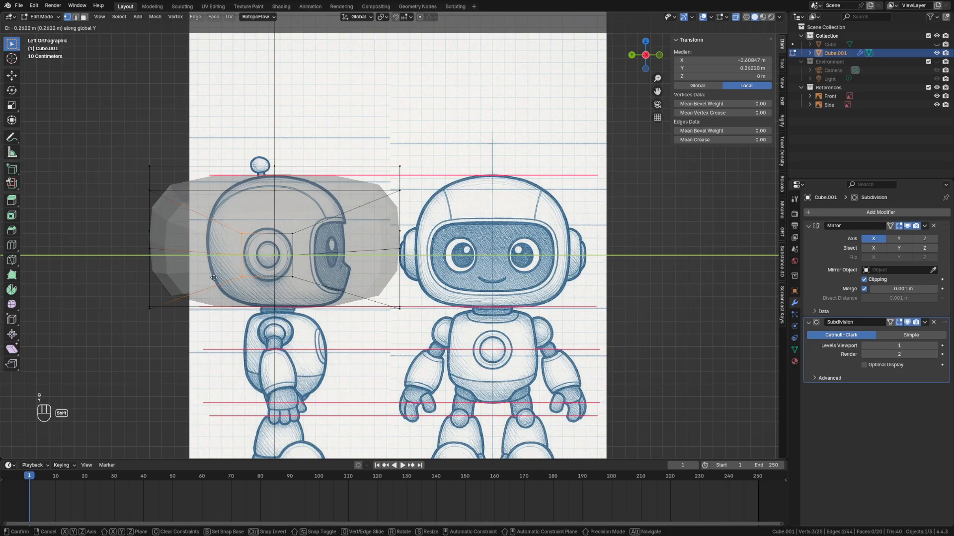
pyautogui.click(229, 279)
# Move the head's back vertices along Y to about 0.55 m to meet the back of the side reference
pyautogui.moveTo(125, 130); pyautogui.dragTo(176, 342)
pyautogui.press('g')
pyautogui.press('y')
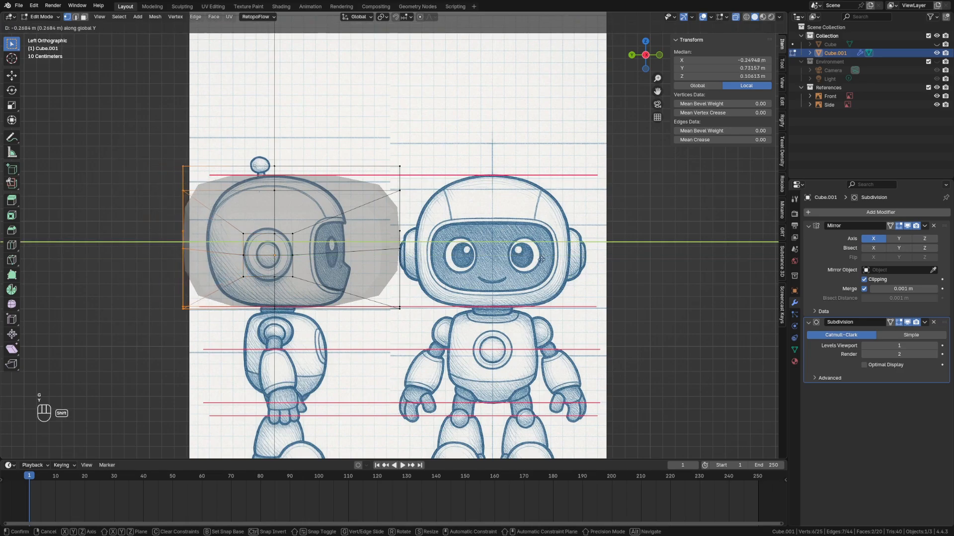
pyautogui.click(4, 271)
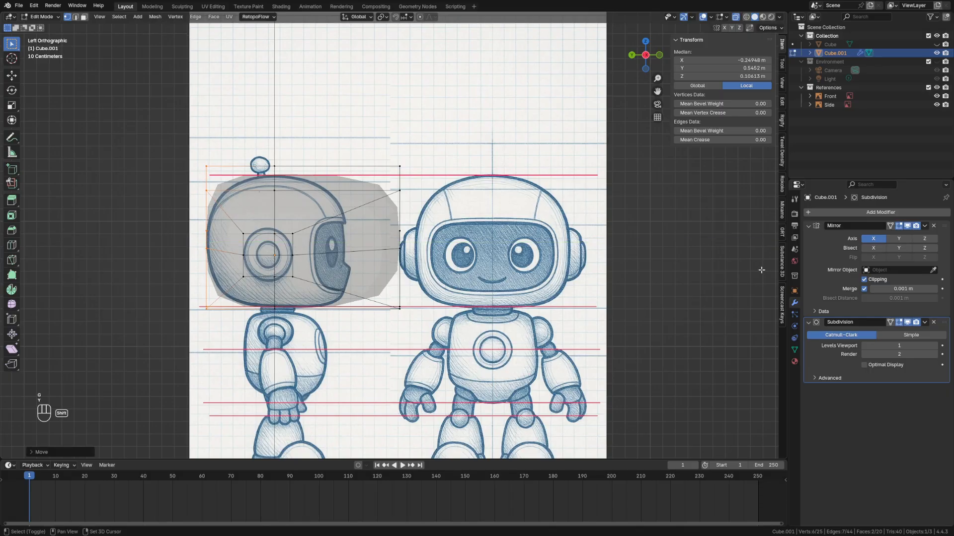
# Move the head's front vertices along Y to about -0.62 m to meet the face in the side reference
pyautogui.moveTo(375, 131); pyautogui.dragTo(443, 341)
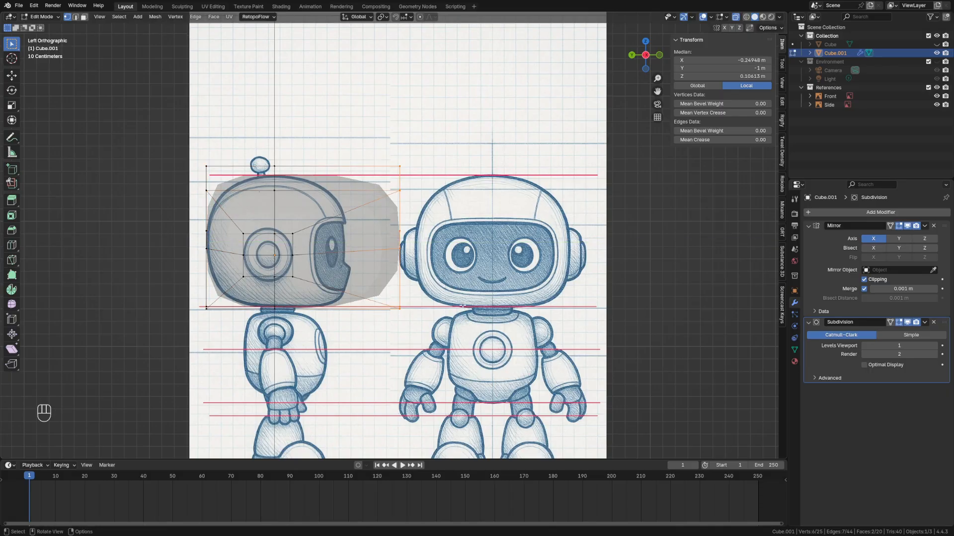
pyautogui.press('g')
pyautogui.press('y')
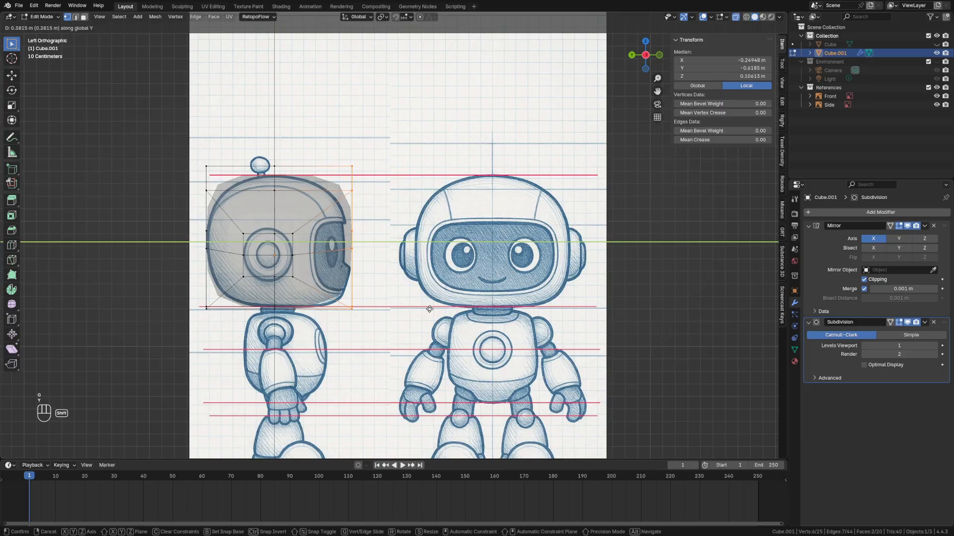
pyautogui.click(430, 309)
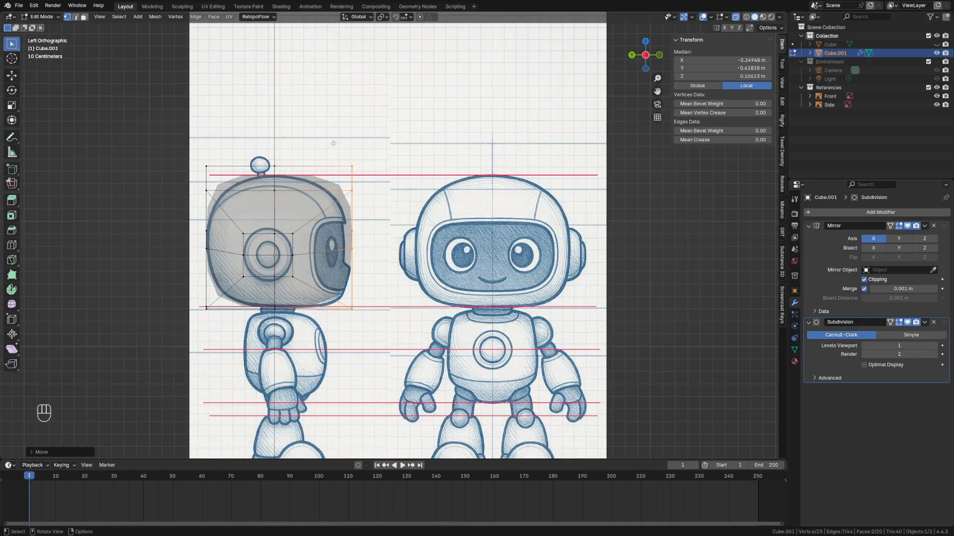
pyautogui.moveTo(348, 162); pyautogui.dragTo(373, 204)
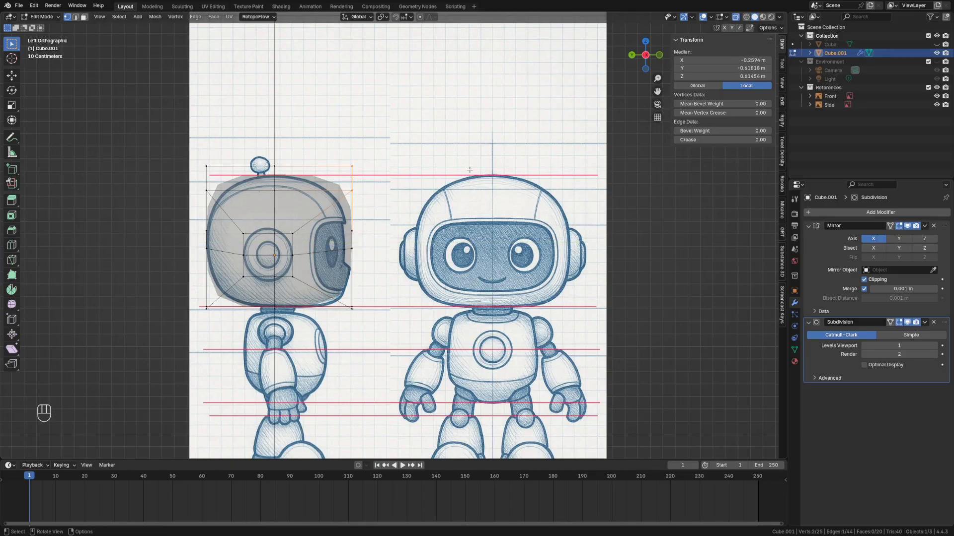
pyautogui.press('g')
pyautogui.press('y')
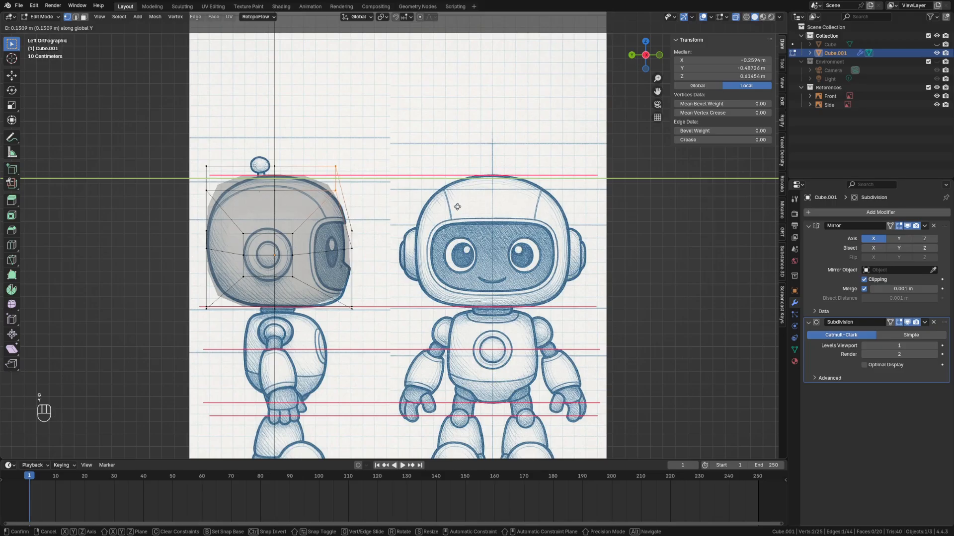
pyautogui.press('Escape')
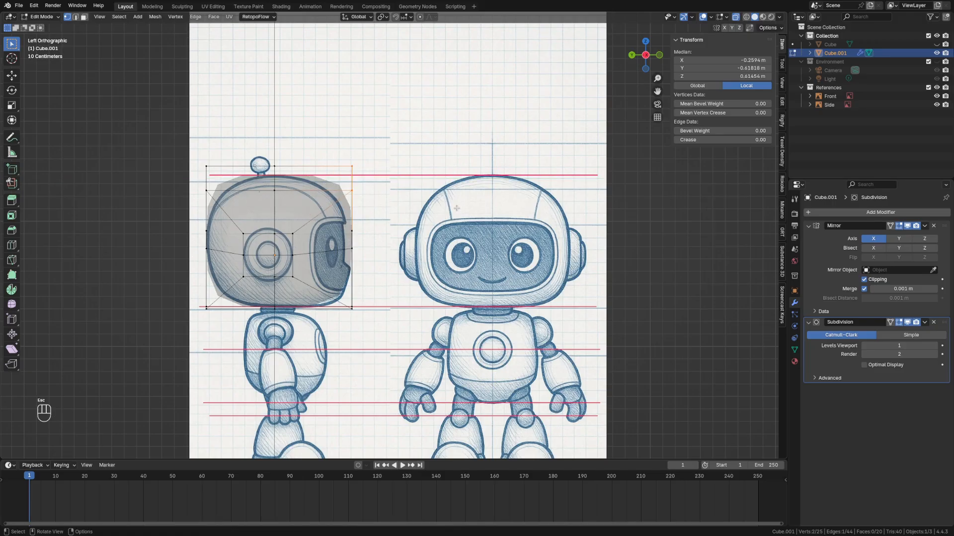
# Move the head's front upper vertices about 0.12 m back and 0.06 m down, and the front lower ones about 0.02 m forward and 0.04 m down
pyautogui.press('g')
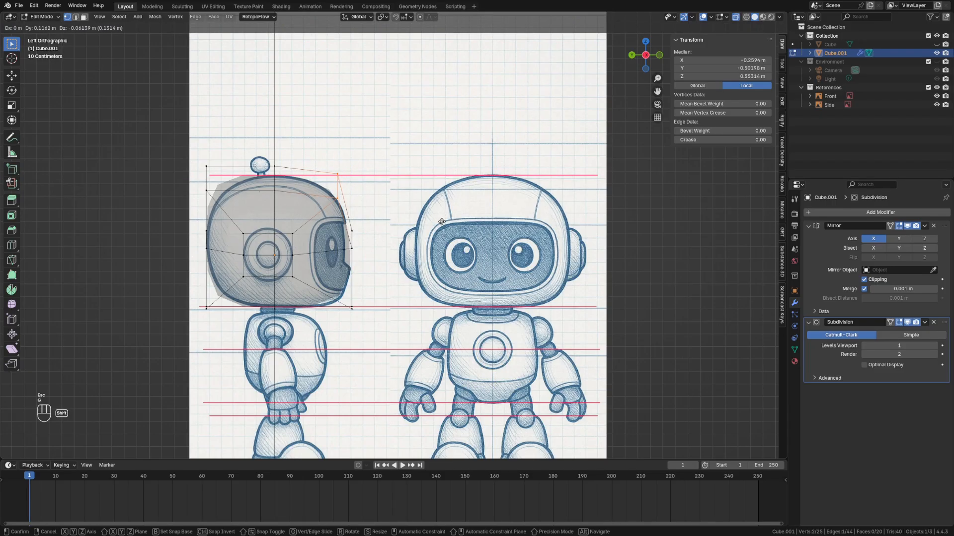
pyautogui.press('Escape')
pyautogui.click(370, 332)
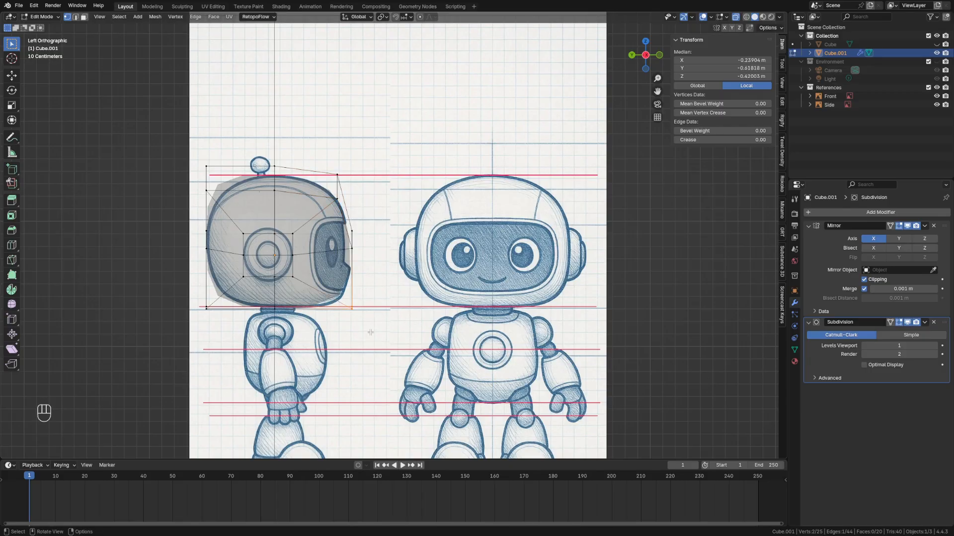
pyautogui.press('g')
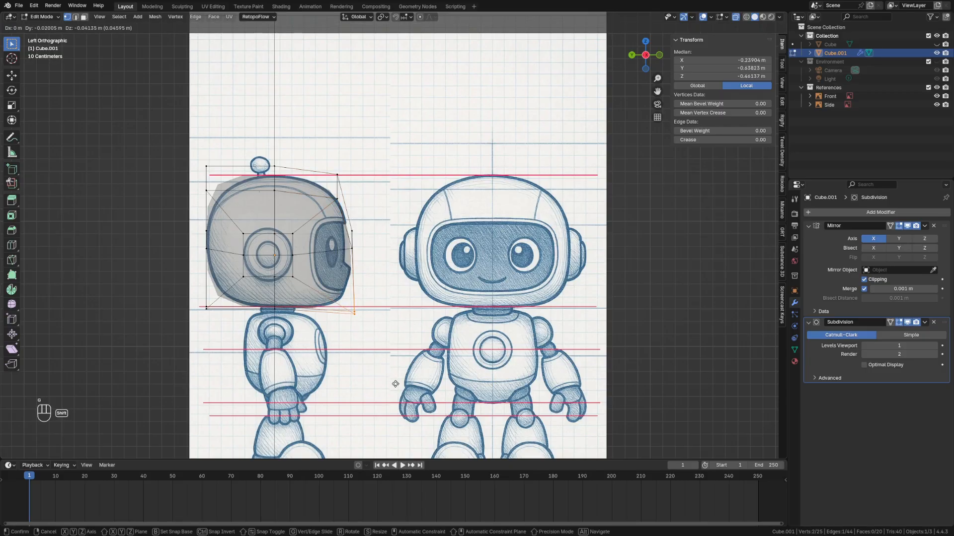
pyautogui.click(396, 384)
# Move the head's rear upper vertices about 0.06 m forward and 0.09 m down, and the rear lower ones about 0.04 m forward and 0.03 m up
pyautogui.click(243, 197)
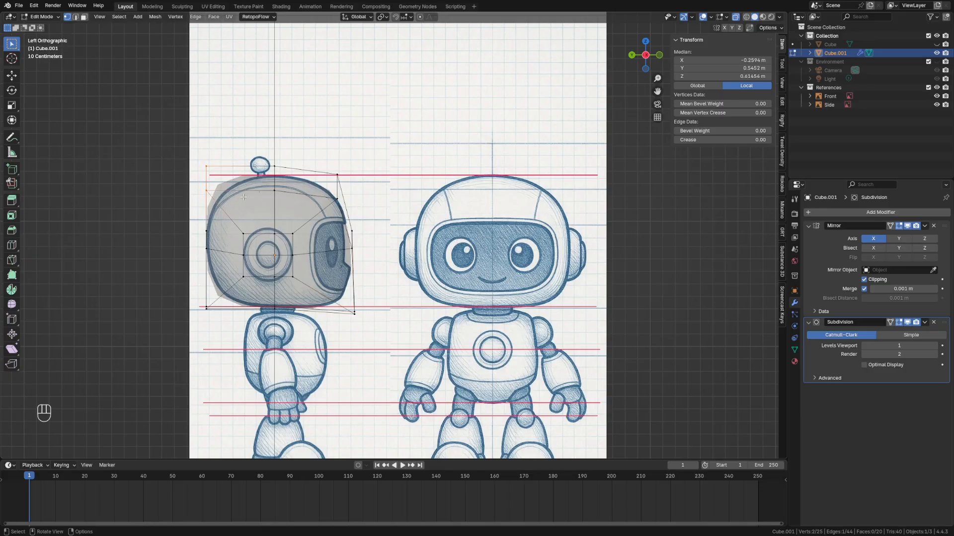
pyautogui.press('g')
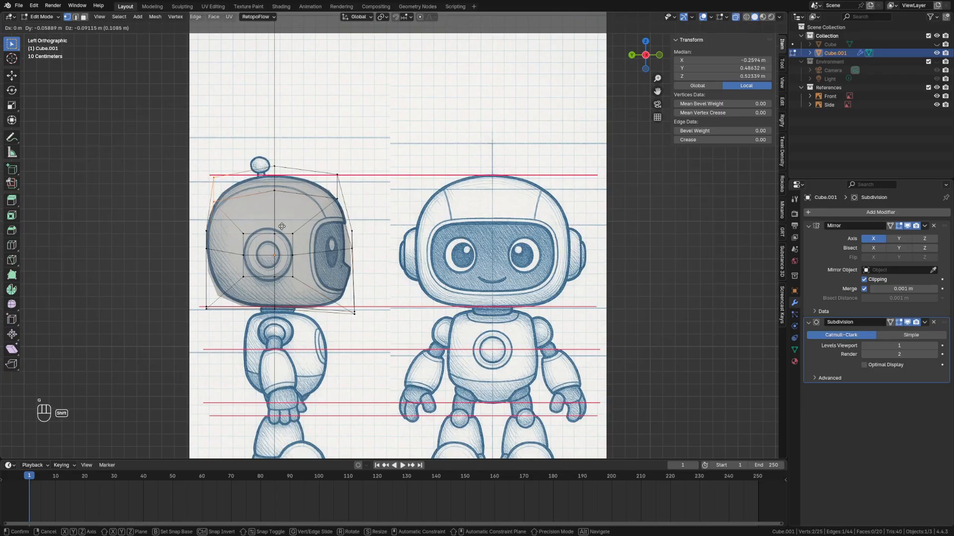
pyautogui.click(281, 227)
pyautogui.click(206, 310)
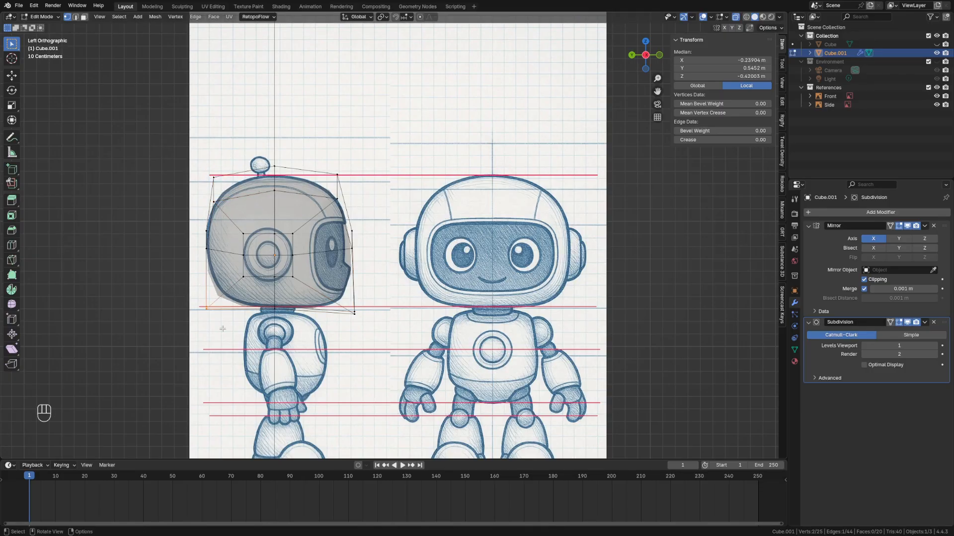
pyautogui.press('g')
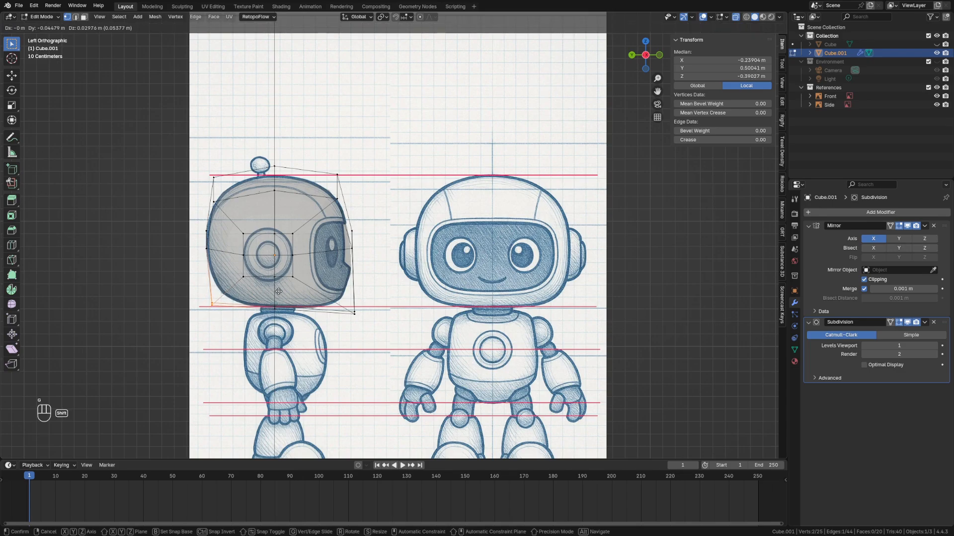
pyautogui.click(280, 293)
# Raise the head's top centre vertex along Z to about 0.73 m to meet the top of the reference
pyautogui.click(291, 178)
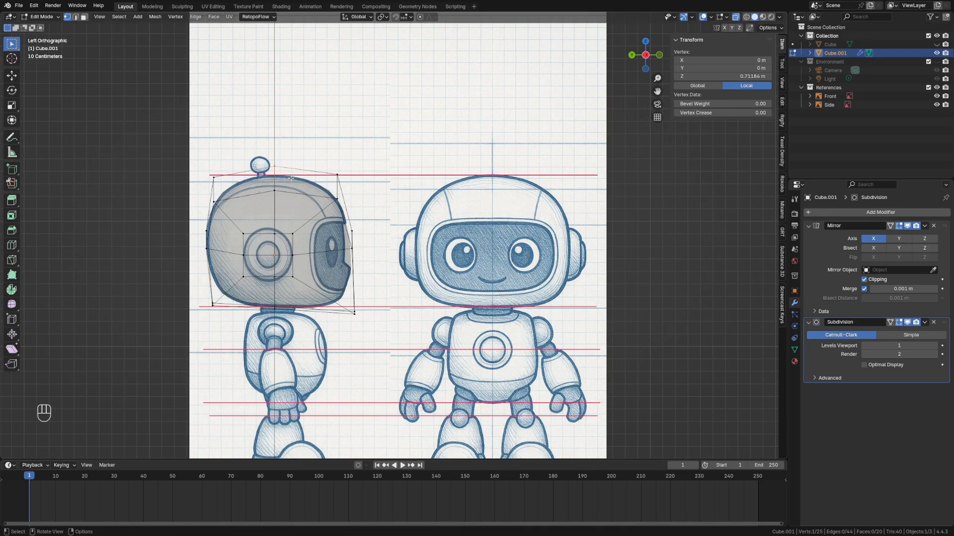
pyautogui.press('g')
pyautogui.press('z')
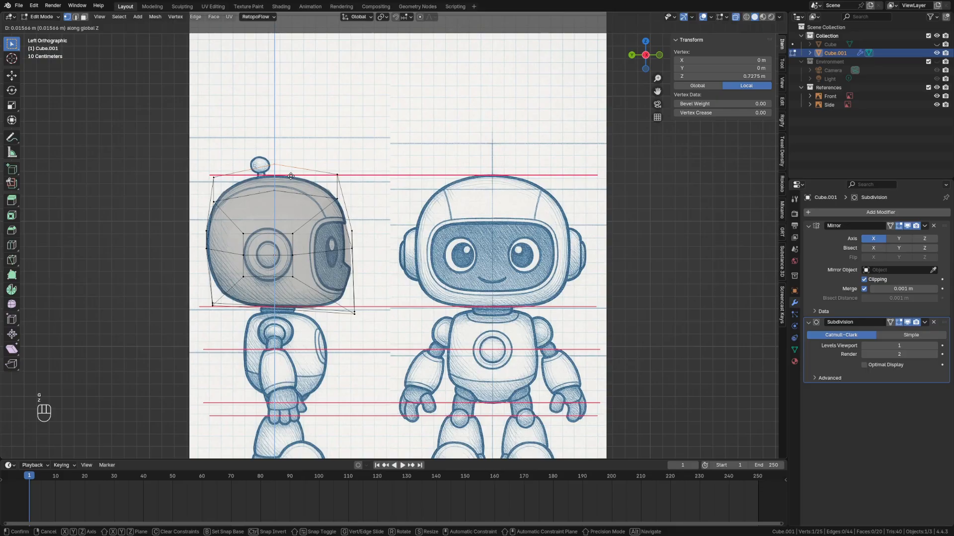
pyautogui.click(291, 176)
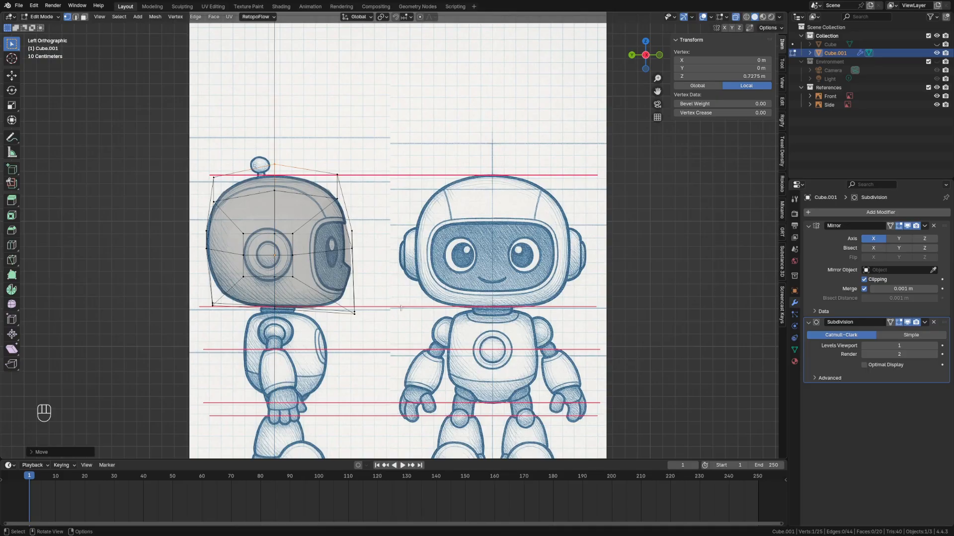
# In front view with X-ray off, raise the head's two upper side vertices about 0.05 m to fill the front reference outline
pyautogui.hotkey('alt', 'z')
pyautogui.moveTo(400, 308); pyautogui.dragTo(309, 316, button='middle')
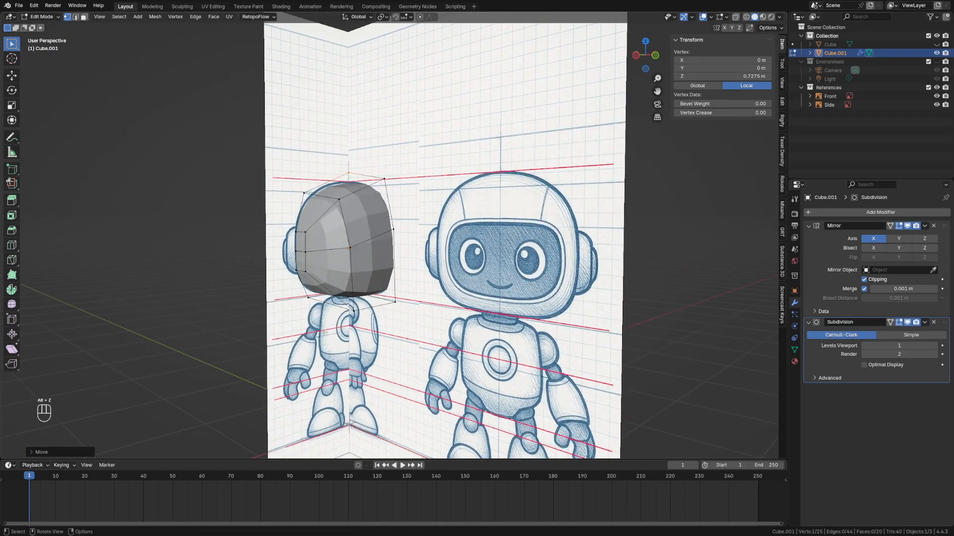
pyautogui.press('`')
pyautogui.click(243, 288)
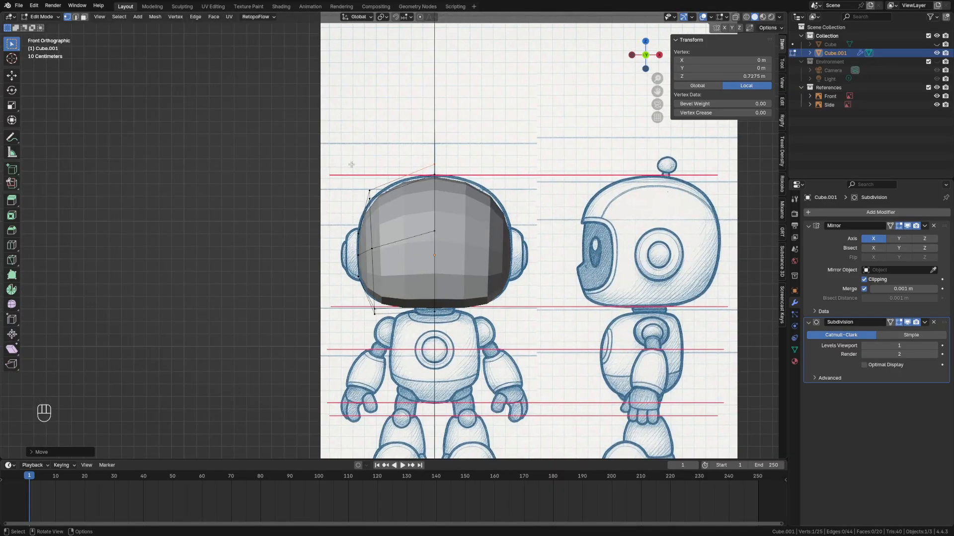
pyautogui.keyDown('shift'); pyautogui.click(408, 203); pyautogui.keyUp('shift')
pyautogui.press('g')
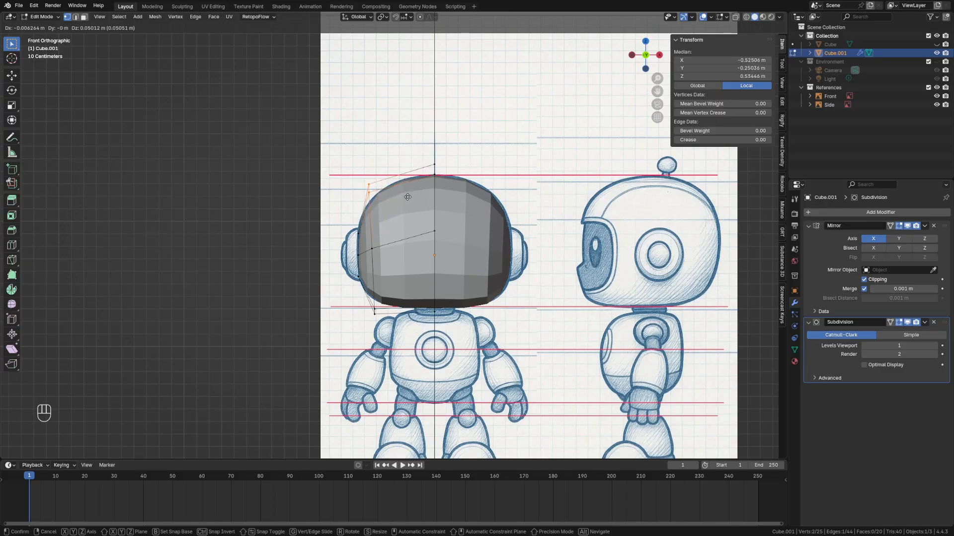
pyautogui.click(407, 197)
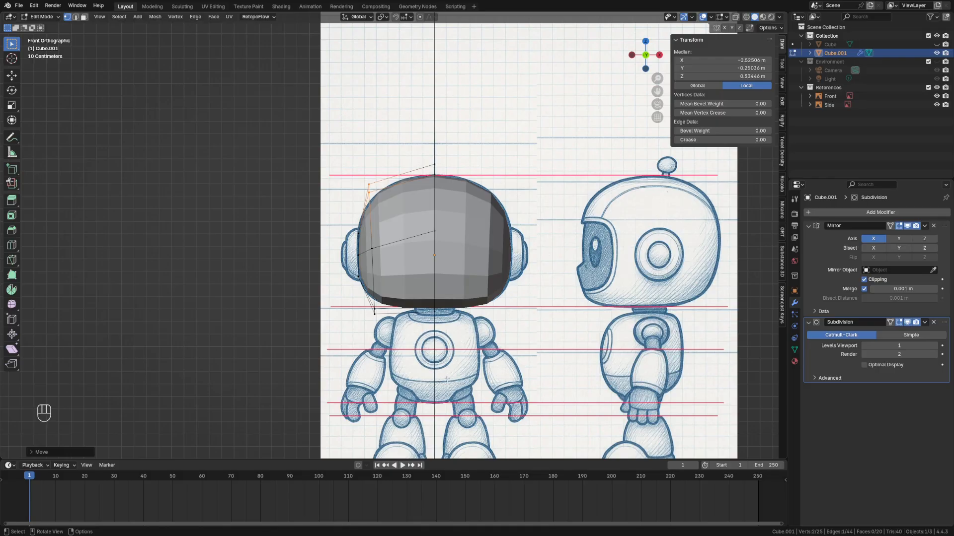
# Raise the head's lower front corner vertex about 0.04 m to meet the bottom of the head in the front reference
pyautogui.click(363, 307)
pyautogui.press('g')
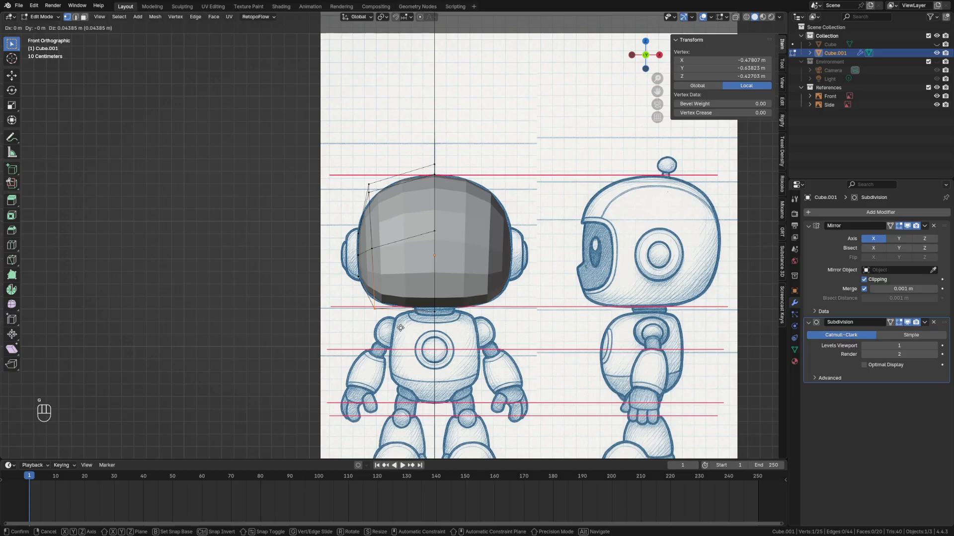
pyautogui.click(401, 328)
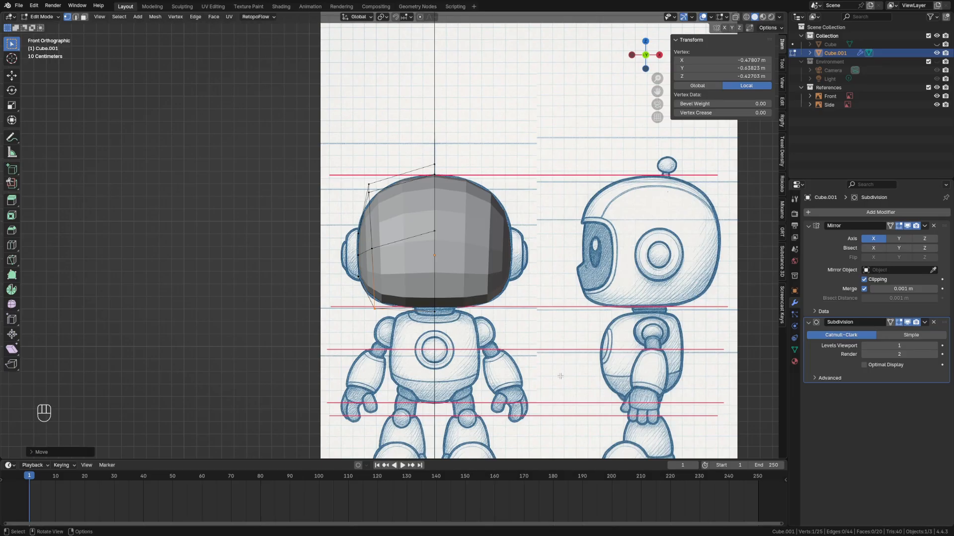
pyautogui.hotkey('ctrl', 'z')
pyautogui.hotkey('ctrl', 'z')
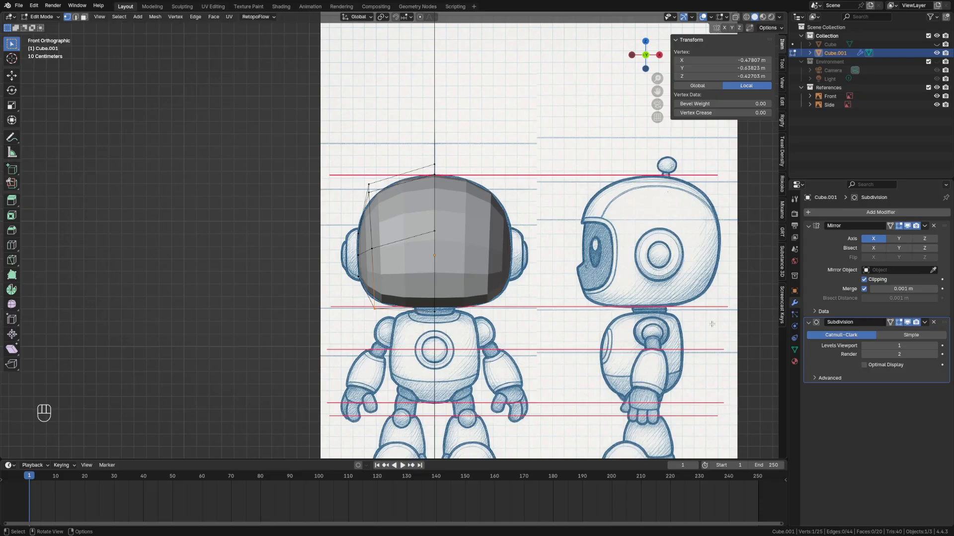
# Return to Object Mode and add a new cube for the robot's body
pyautogui.hotkey('shift', 'a')
pyautogui.press('Tab')
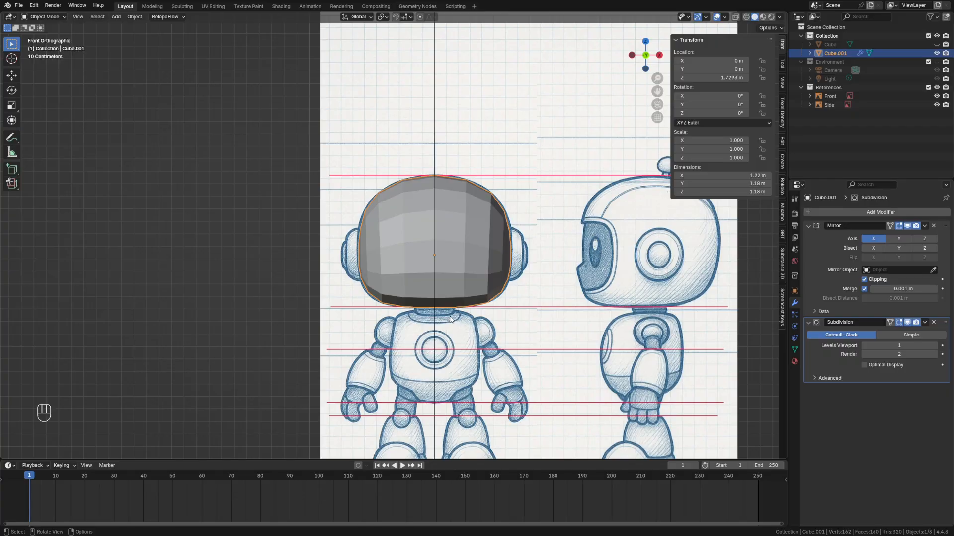
pyautogui.hotkey('shift', 'a')
pyautogui.moveTo(451, 318)
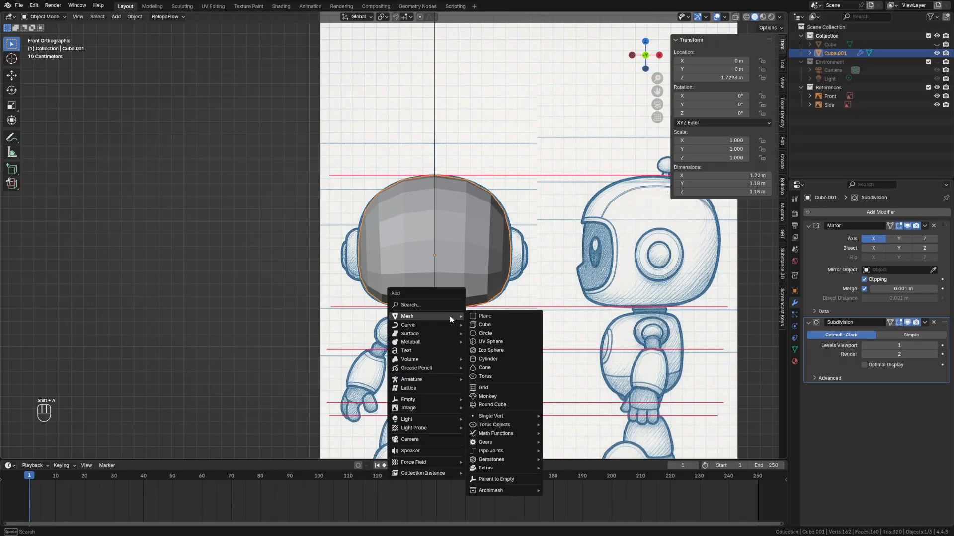
pyautogui.click(489, 326)
pyautogui.press('s')
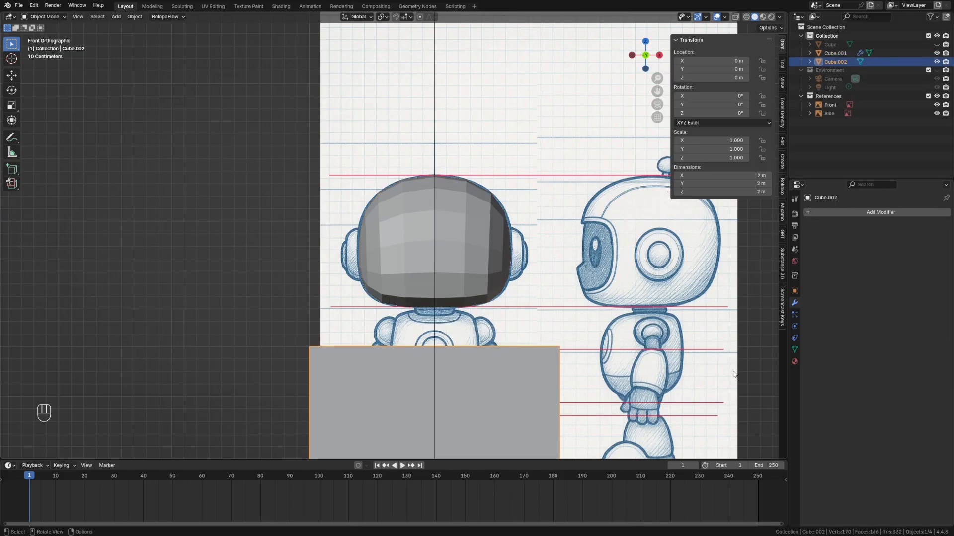
# Rename the new cube as Torso and the mirrored head object as Head
pyautogui.doubleClick(842, 61)
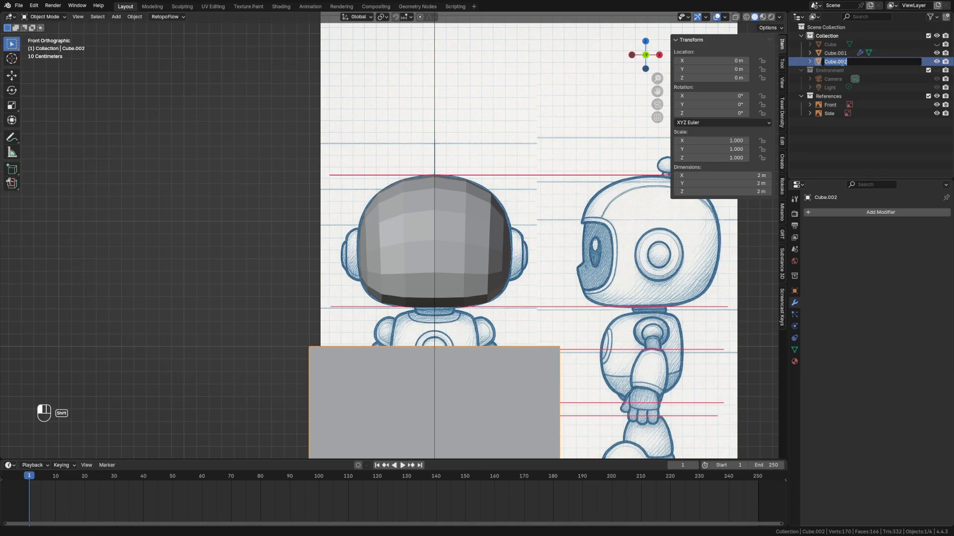
pyautogui.write('Torso')
pyautogui.press('Return')
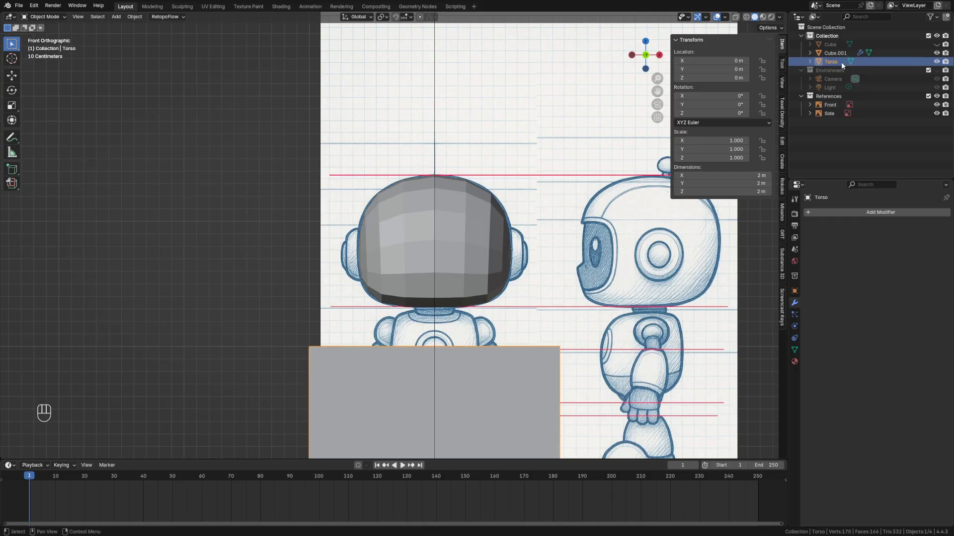
pyautogui.doubleClick(842, 53)
pyautogui.write('Hea')
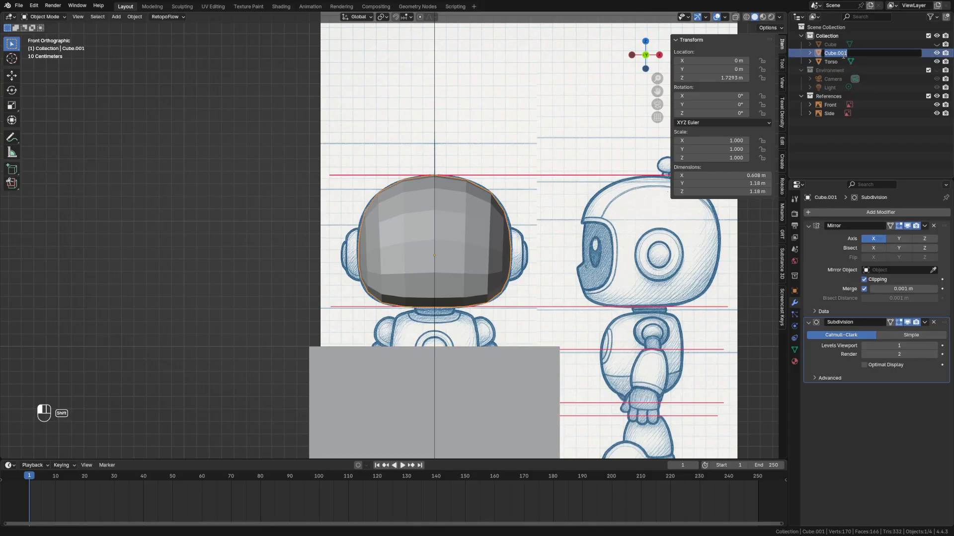
pyautogui.write('d')
pyautogui.press('Return')
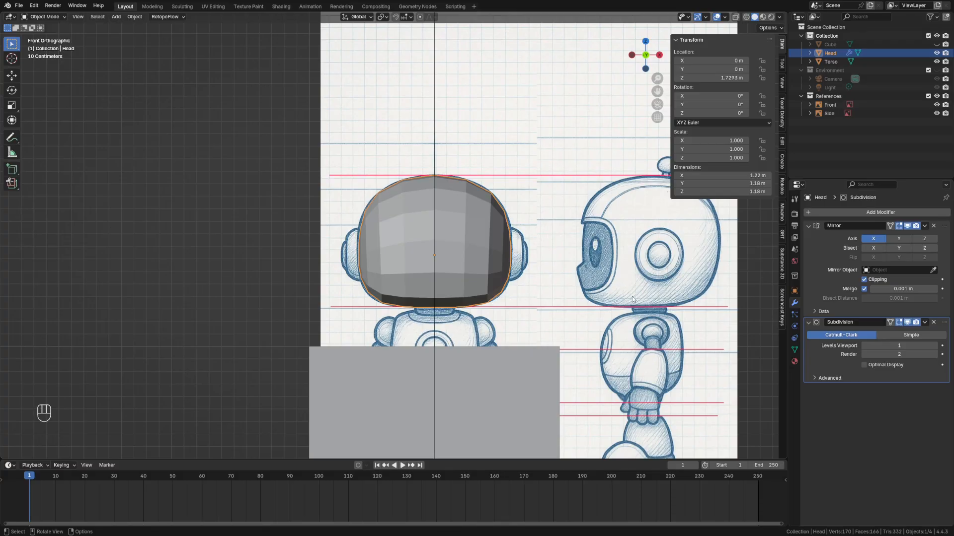
# With X-ray on, raise the Torso cube to a Z location of 0.974 m at the torso's guide line in the front reference
pyautogui.press('r')
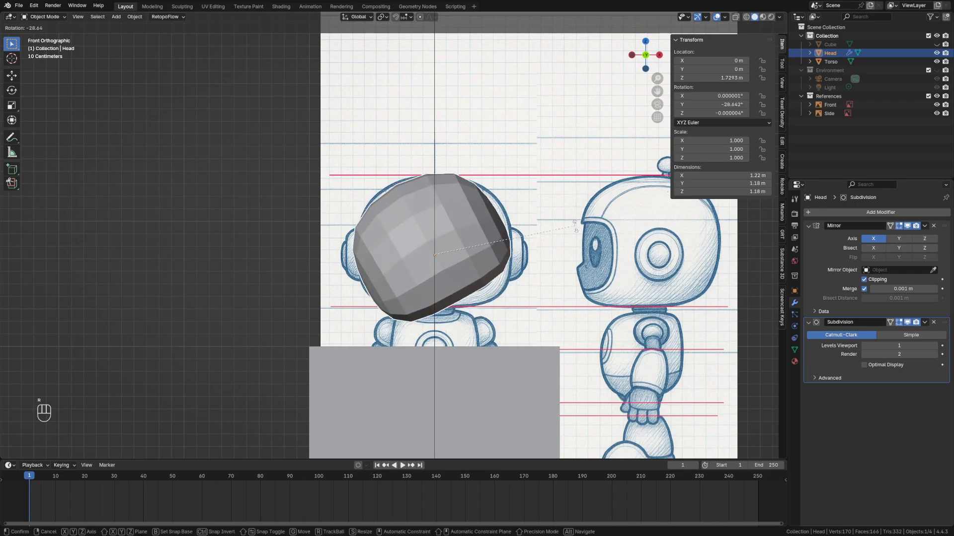
pyautogui.press('Escape')
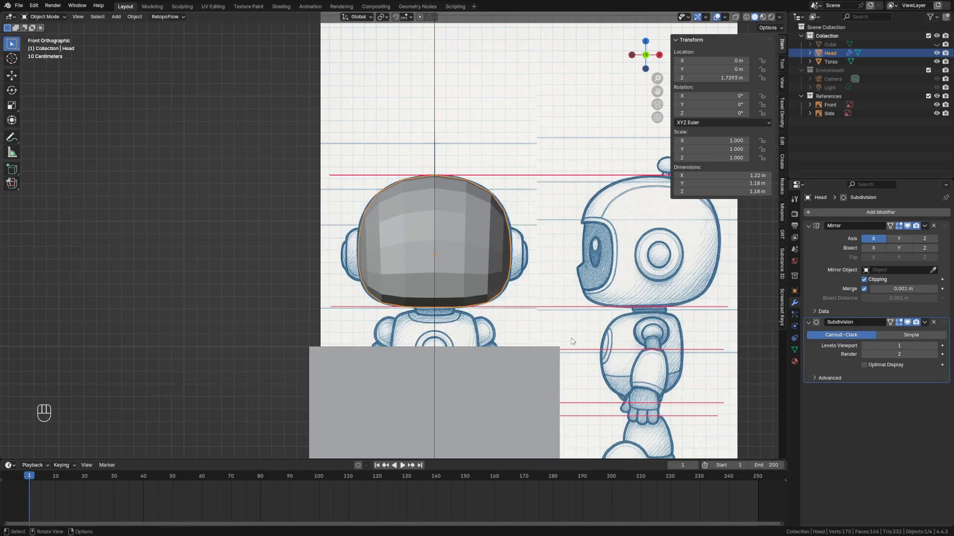
pyautogui.click(535, 351)
pyautogui.scroll(-3, 536, 349)
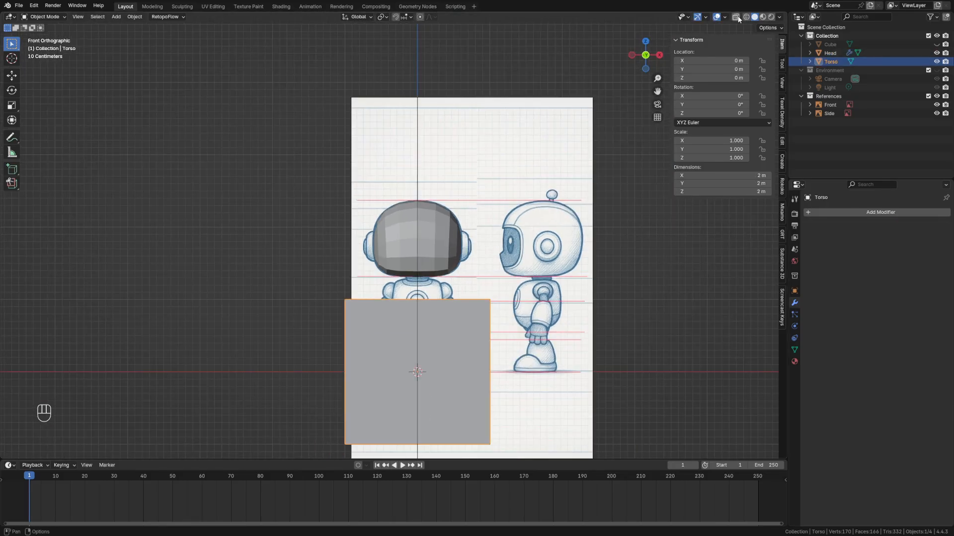
pyautogui.hotkey('alt', 'z')
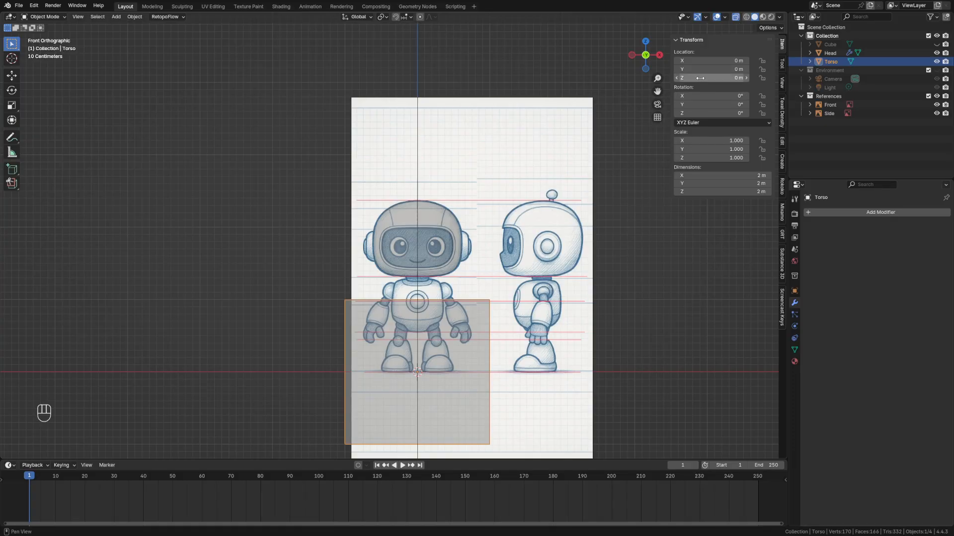
pyautogui.moveTo(699, 77)
pyautogui.keyDown('shift'); pyautogui.mouseDown()
pyautogui.moveTo(772, 78)
pyautogui.moveTo(698, 79)
pyautogui.mouseUp(); pyautogui.keyUp('shift')
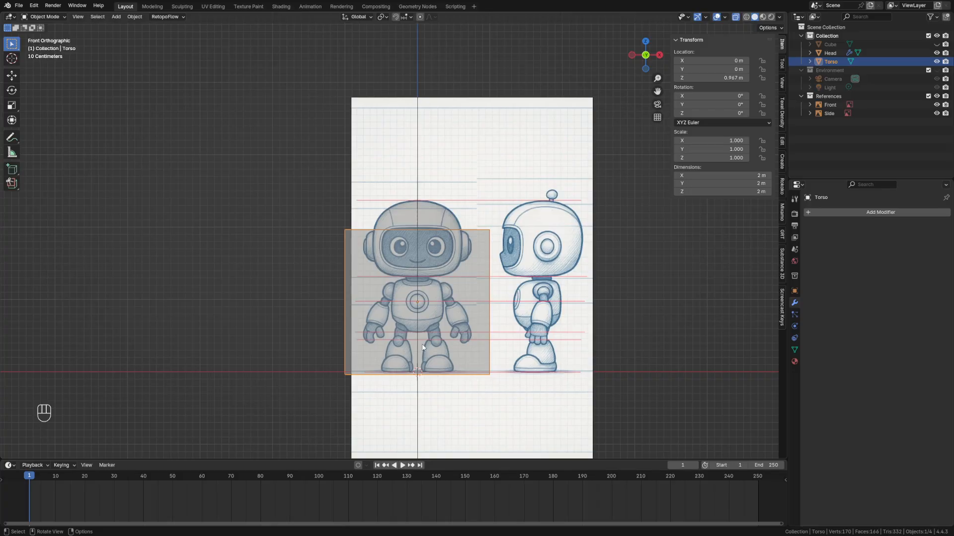
pyautogui.scroll(4, 409, 264)
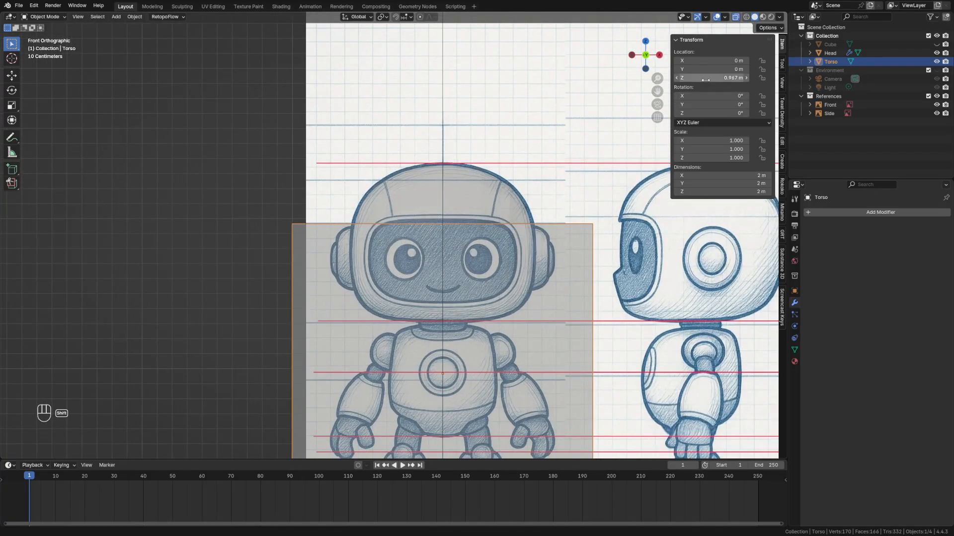
pyautogui.keyDown('shift'); pyautogui.moveTo(720, 77); pyautogui.dragTo(729, 77); pyautogui.keyUp('shift')
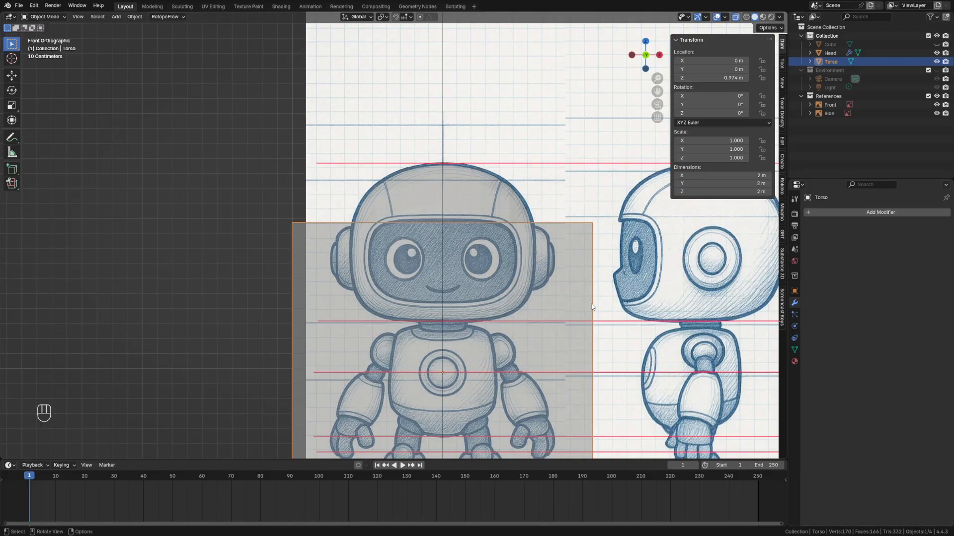
# Enter Edit Mode on the Torso cube and add one vertical loop cut centred at X 0
pyautogui.press('`')
pyautogui.click(589, 257)
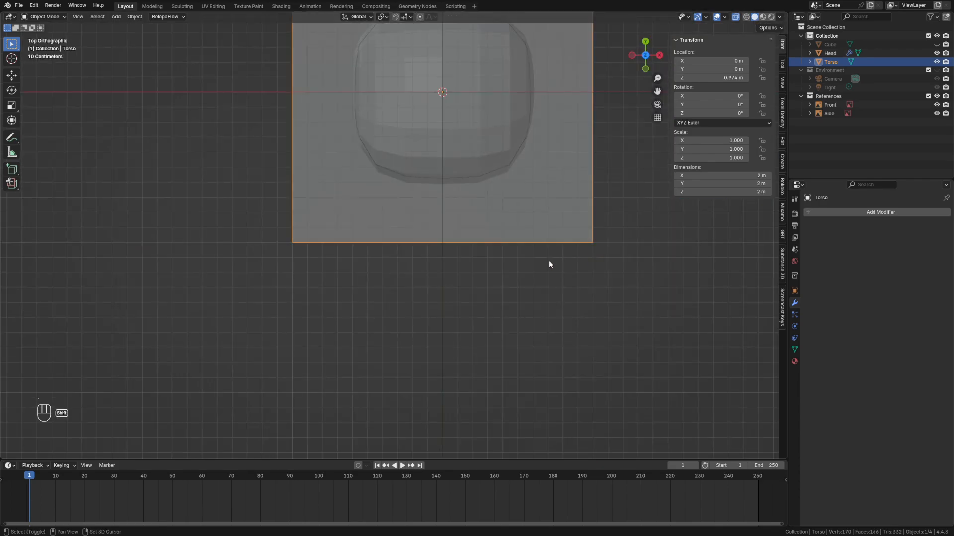
pyautogui.keyDown('shift'); pyautogui.moveTo(548, 260); pyautogui.dragTo(528, 398, button='middle'); pyautogui.keyUp('shift')
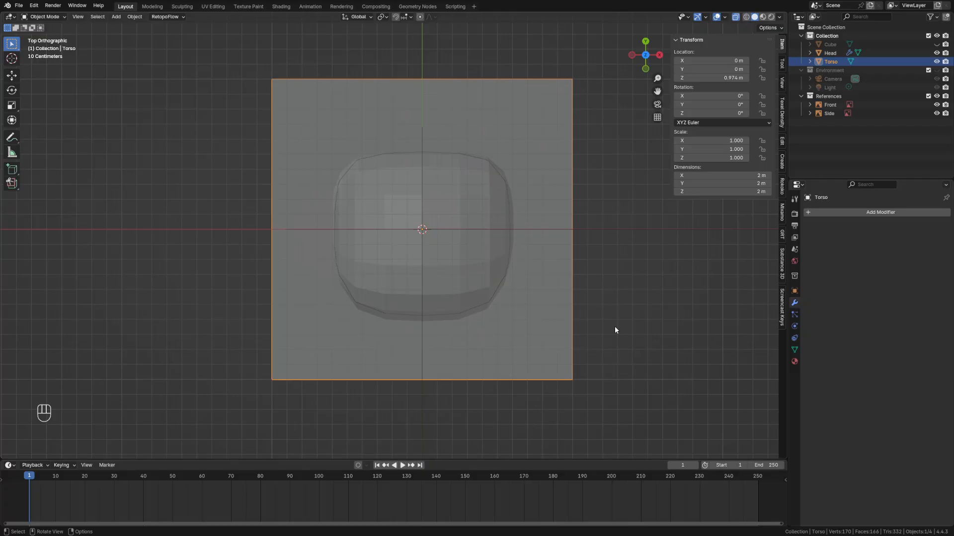
pyautogui.press('Tab')
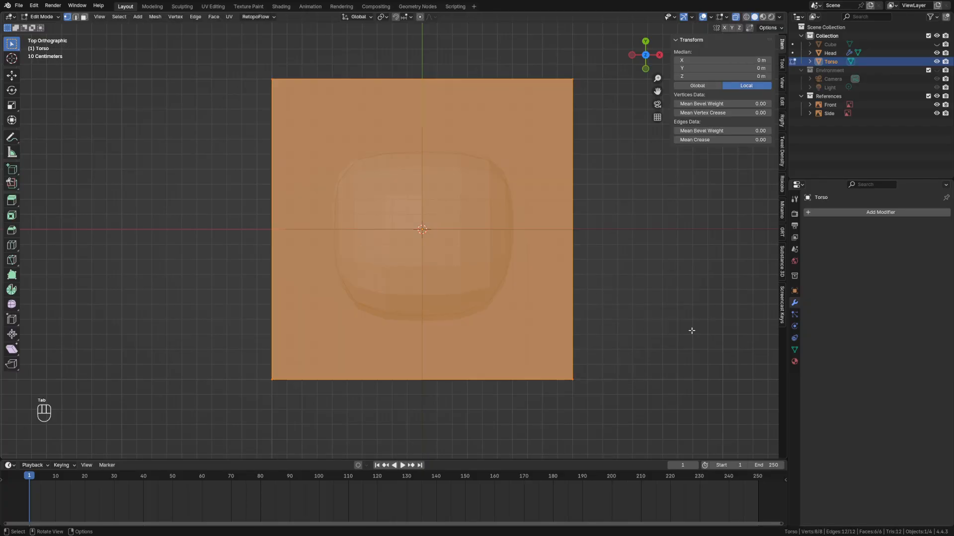
pyautogui.press('`')
pyautogui.click(550, 304)
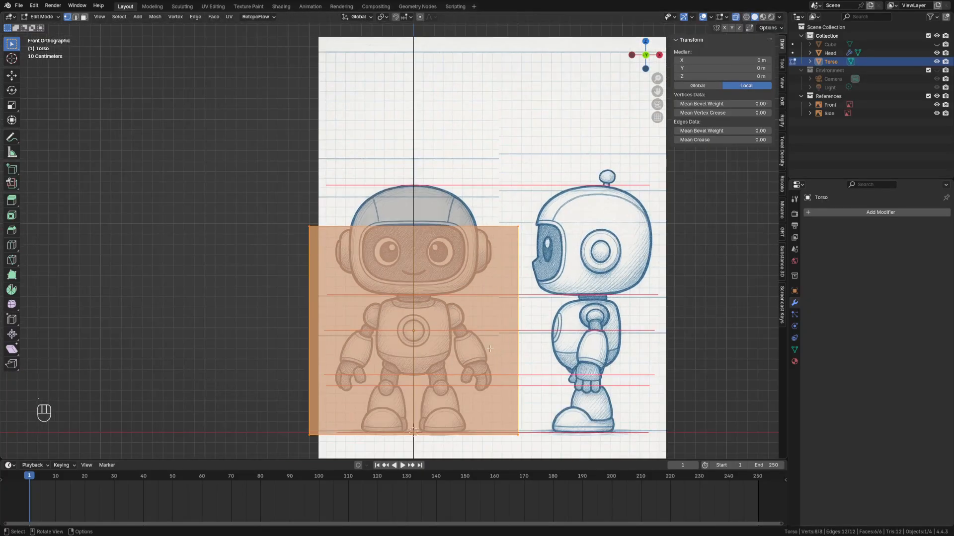
pyautogui.keyDown('shift'); pyautogui.moveTo(490, 349); pyautogui.dragTo(481, 303, button='middle'); pyautogui.keyUp('shift')
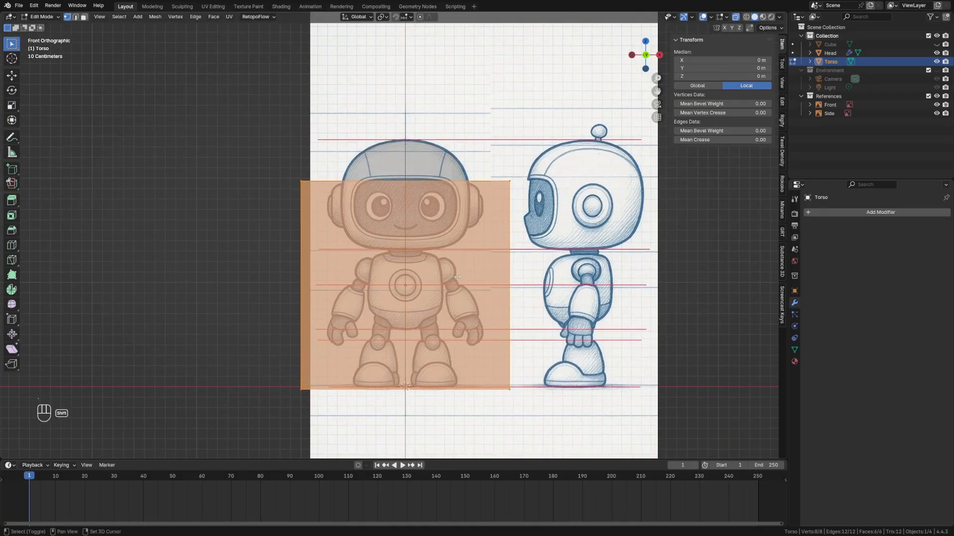
pyautogui.hotkey('ctrl', 'r')
pyautogui.click(435, 214)
pyautogui.rightClick(484, 214)
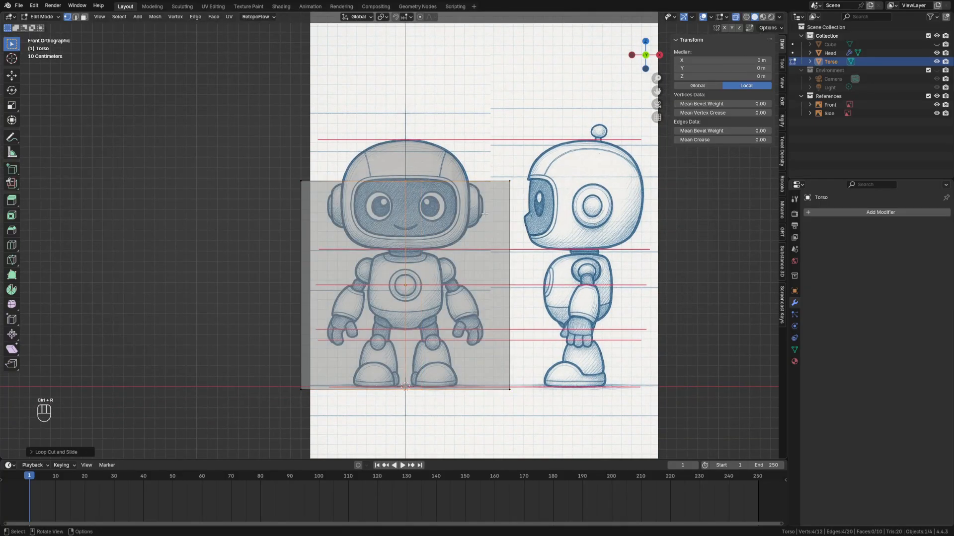
# Delete the vertices on the +X side of the Torso cube, keeping the half up to the centre cut
pyautogui.moveTo(463, 137); pyautogui.dragTo(586, 435)
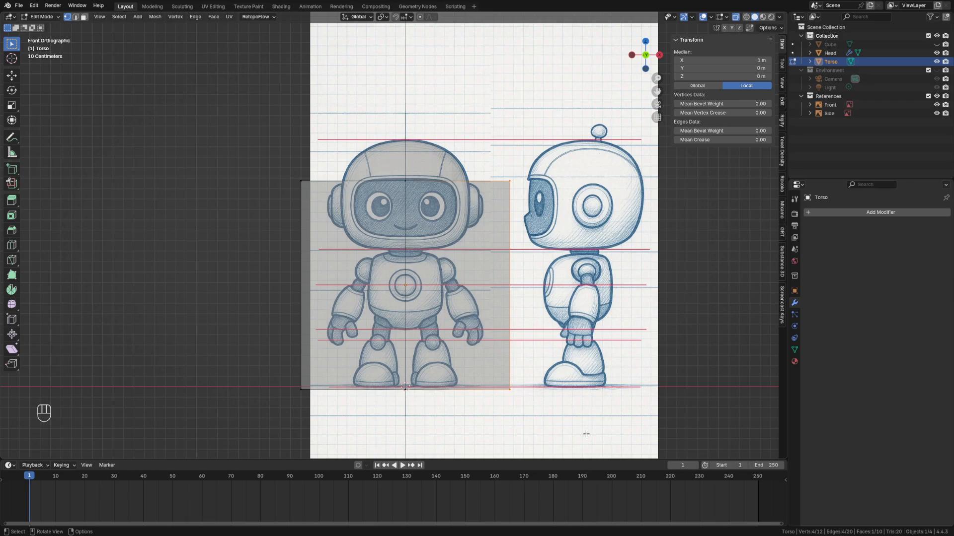
pyautogui.press('x')
pyautogui.click(553, 427)
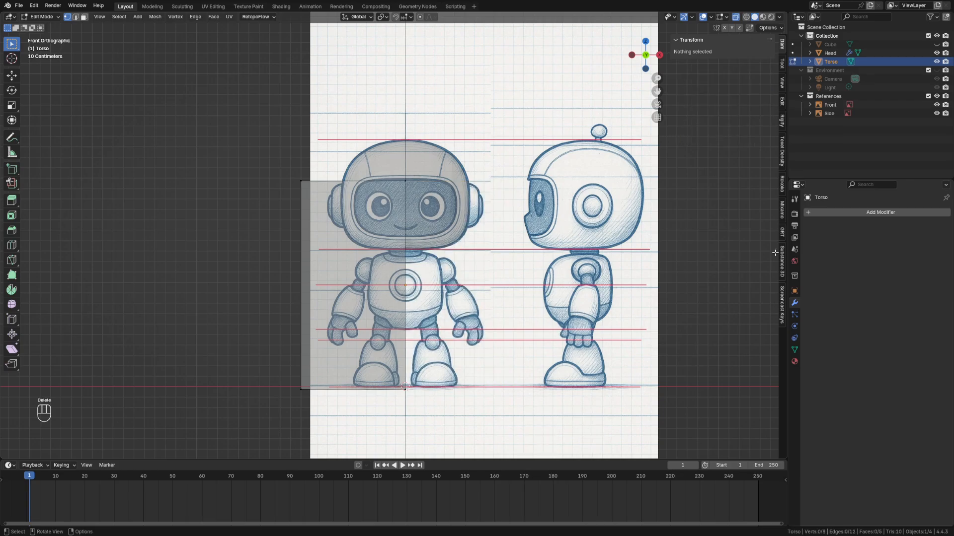
# Add an X-axis Mirror modifier with Clipping enabled and a Subdivision Surface modifier to the Torso
pyautogui.click(833, 214)
pyautogui.write('mir')
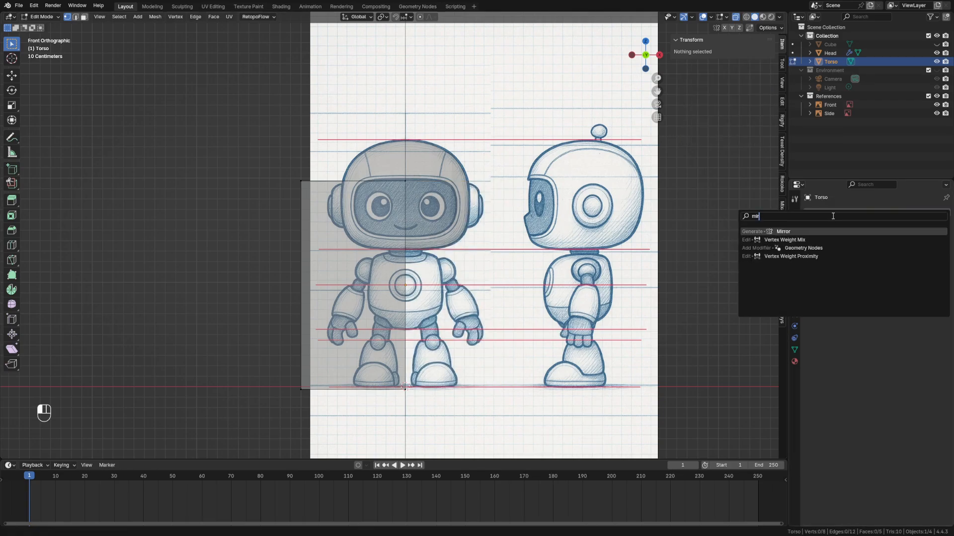
pyautogui.press('Return')
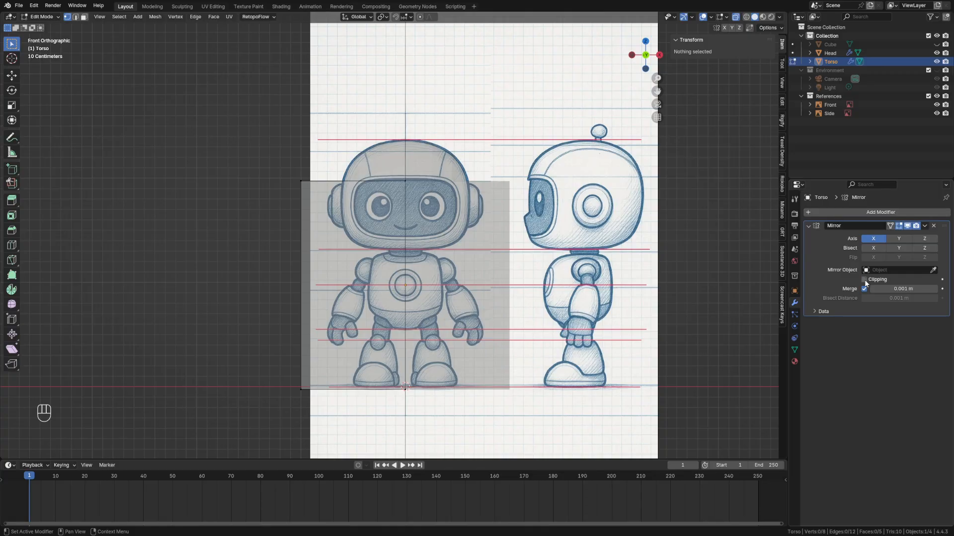
pyautogui.click(865, 281)
pyautogui.click(834, 211)
pyautogui.write('subd')
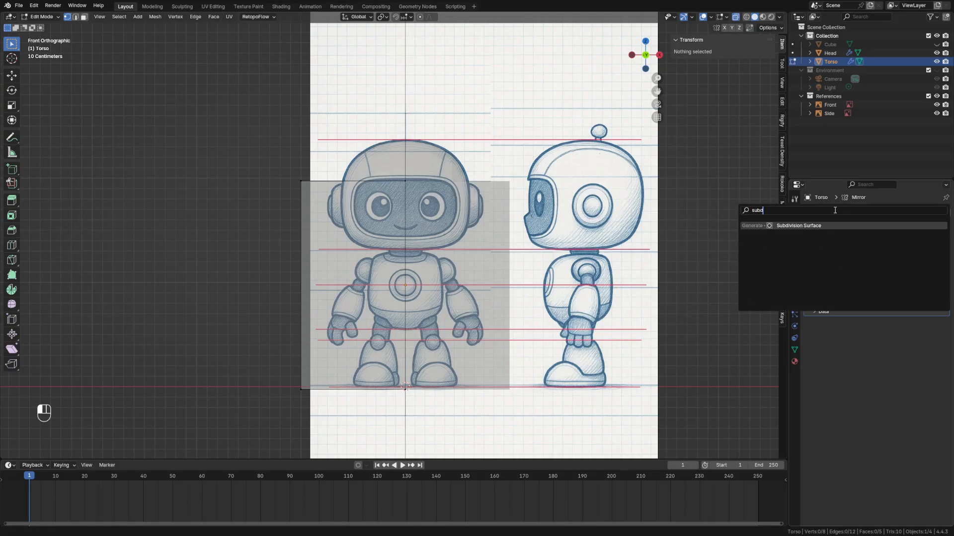
pyautogui.press('Return')
# Lower the Torso's top vertices to the base of the head and raise its bottom vertices to about Z -0.474 m
pyautogui.moveTo(297, 154); pyautogui.dragTo(467, 226)
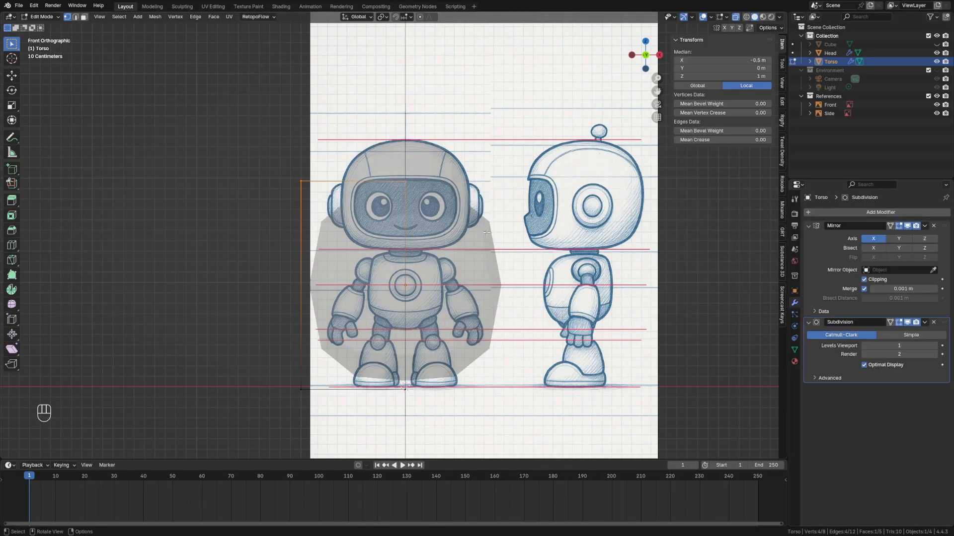
pyautogui.press('g')
pyautogui.press('z')
pyautogui.click(491, 297)
pyautogui.moveTo(282, 356); pyautogui.dragTo(492, 426)
pyautogui.press('g')
pyautogui.press('z')
pyautogui.click(507, 372)
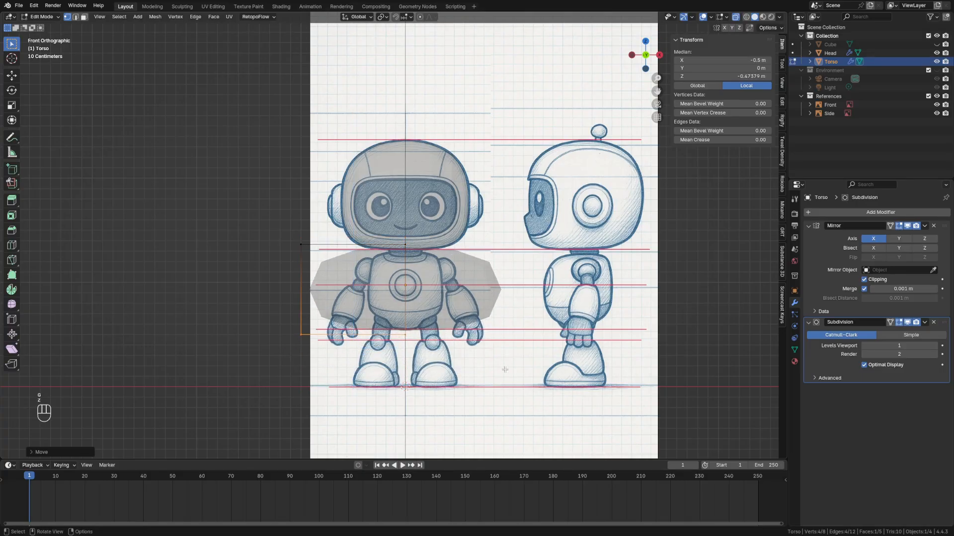
# Move the Torso's outer side vertices about 0.60 m inward along X to the body's width in the front reference
pyautogui.moveTo(260, 215); pyautogui.dragTo(317, 271)
pyautogui.press('g')
pyautogui.press('x')
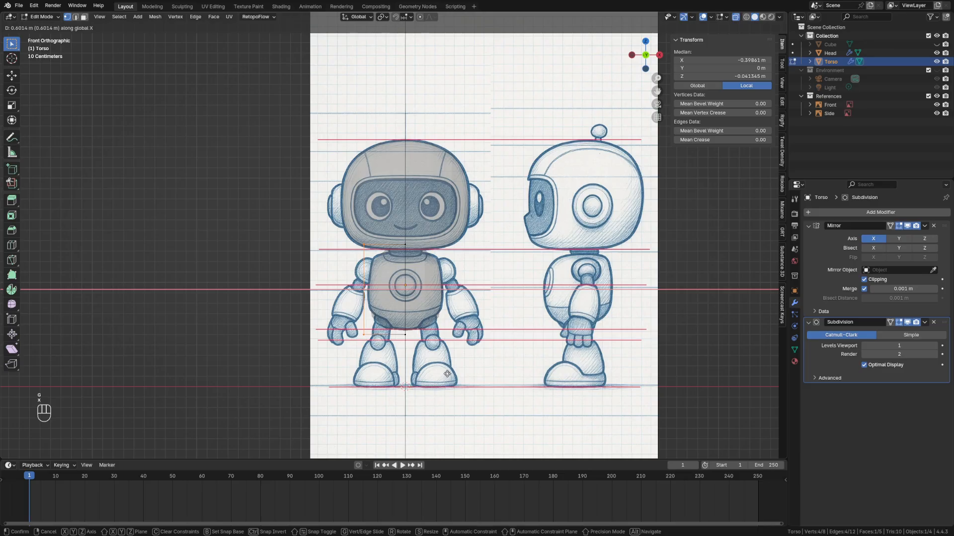
pyautogui.click(447, 374)
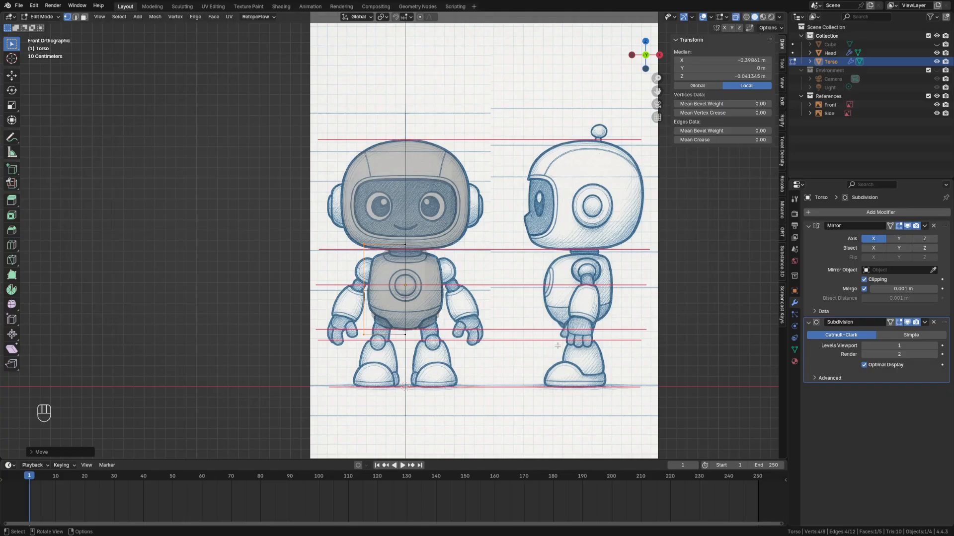
# Add two evenly spaced vertical loop cuts to the Torso half without sliding them
pyautogui.hotkey('ctrl', 'r')
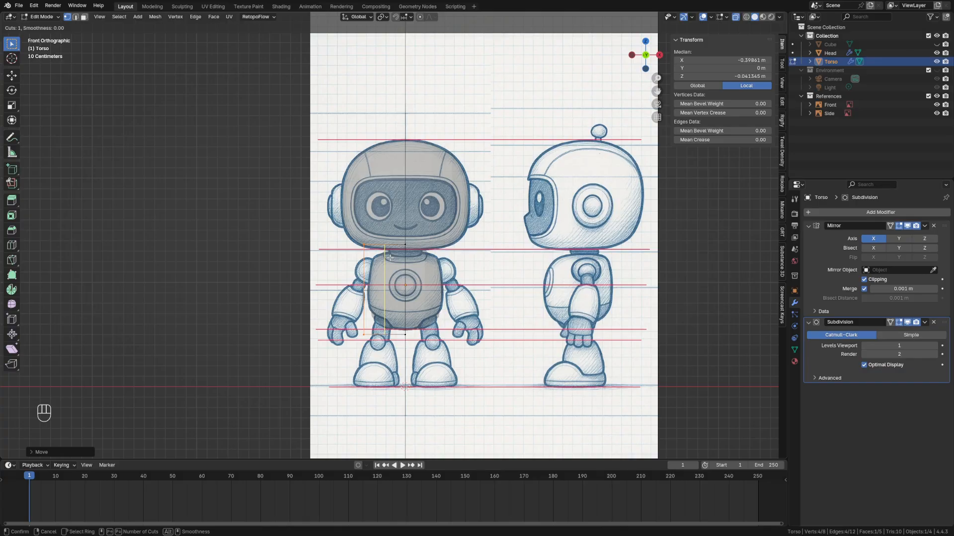
pyautogui.scroll(3, 389, 257)
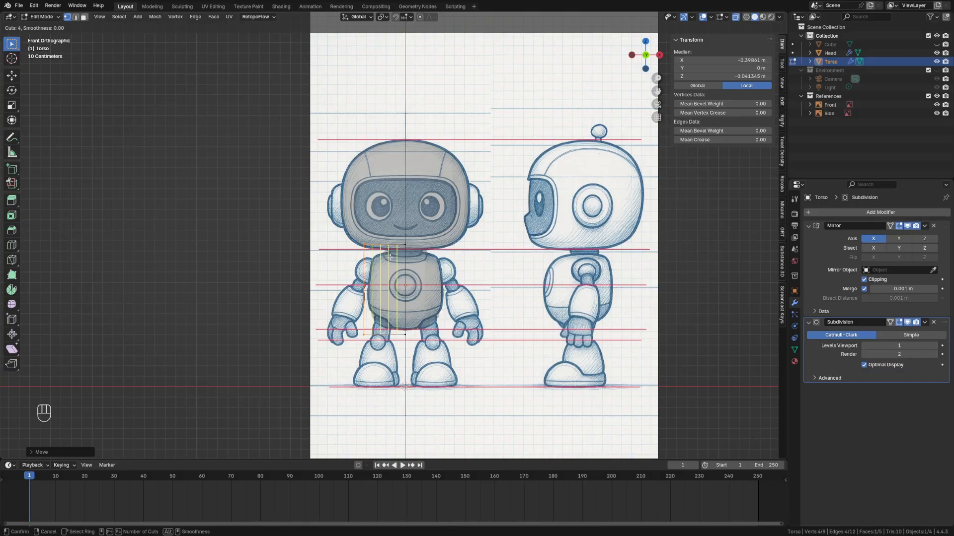
pyautogui.scroll(-2, 390, 257)
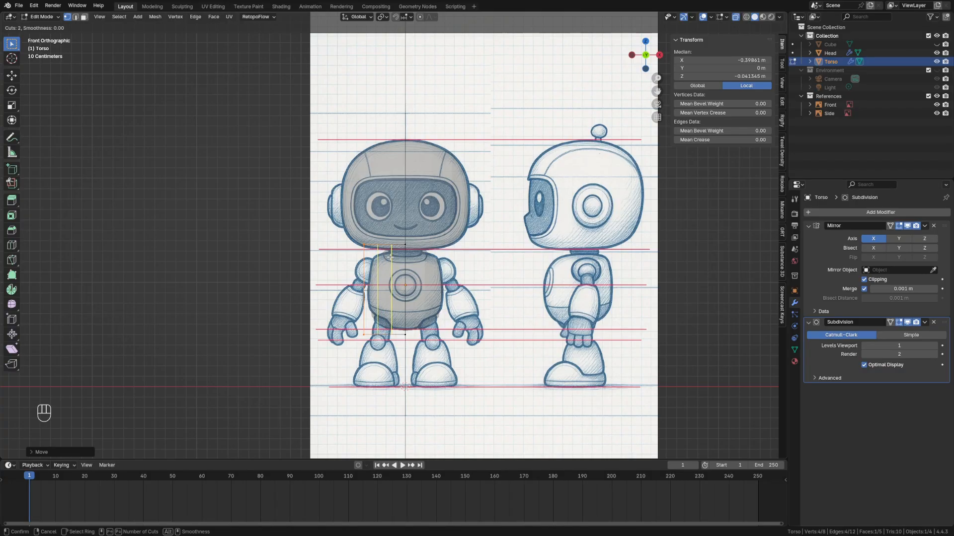
pyautogui.click(391, 257)
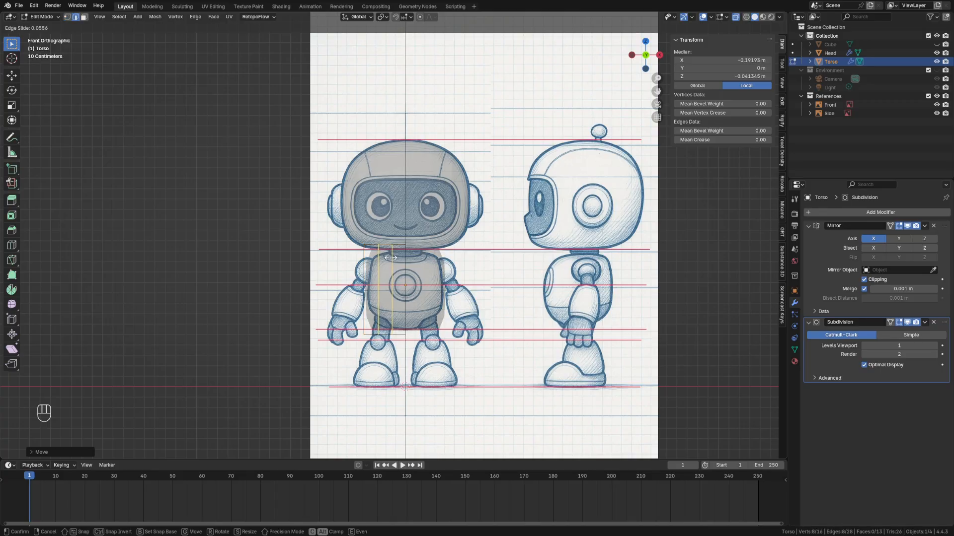
pyautogui.rightClick(396, 258)
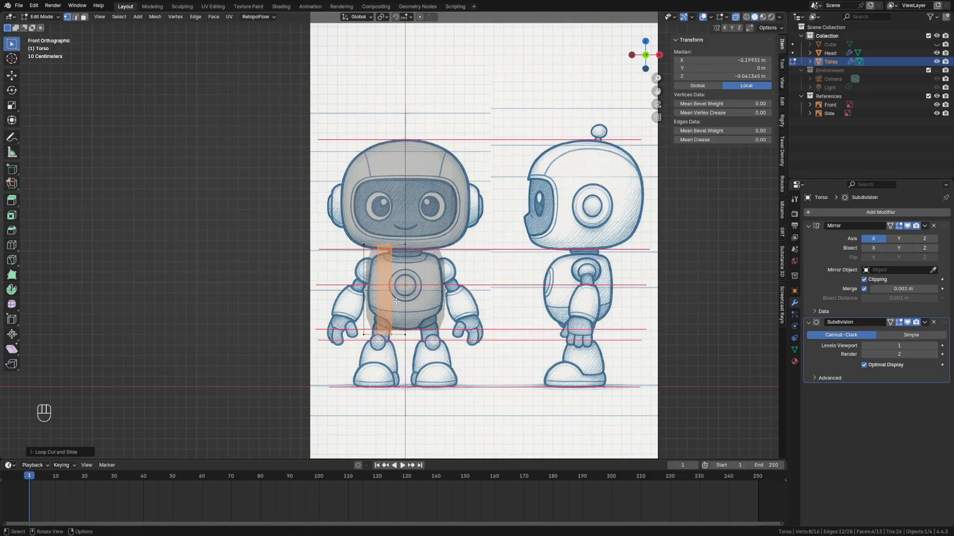
# Add two evenly spaced horizontal loop cuts around the Torso half without sliding them
pyautogui.hotkey('ctrl', 'r')
pyautogui.scroll(1, 397, 288)
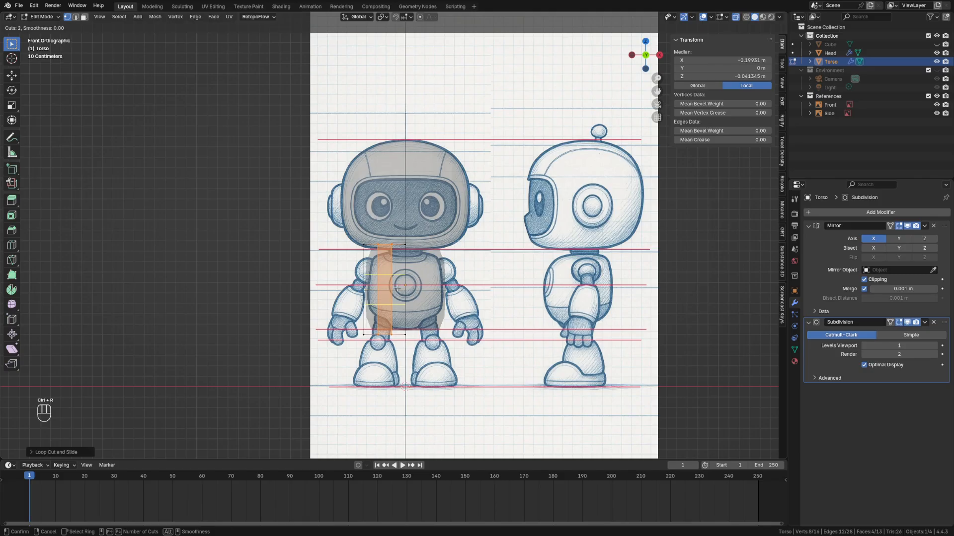
pyautogui.click(397, 288)
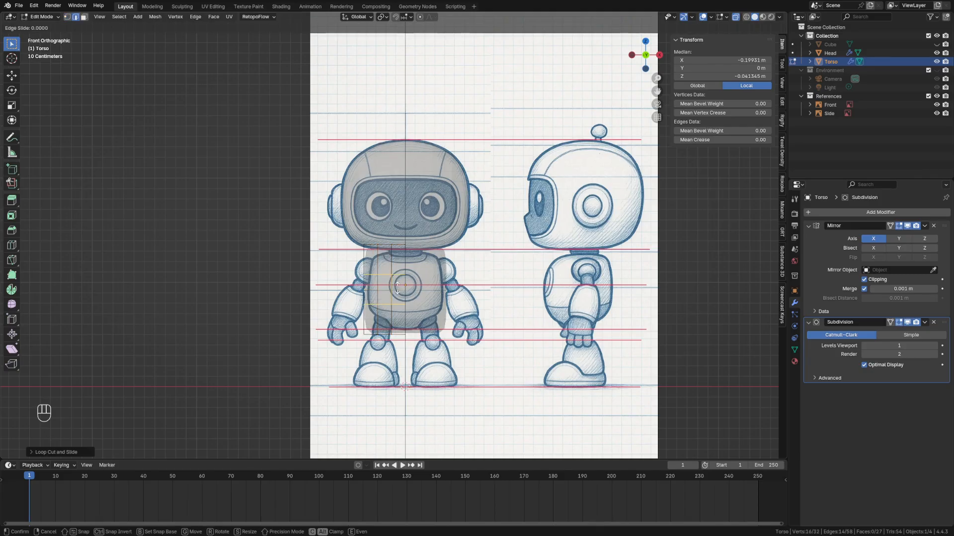
pyautogui.rightClick(398, 288)
# Add one centred loop cut at Y 0 that divides the Torso's depth, and turn X-ray off
pyautogui.moveTo(397, 288); pyautogui.dragTo(480, 309, button='middle')
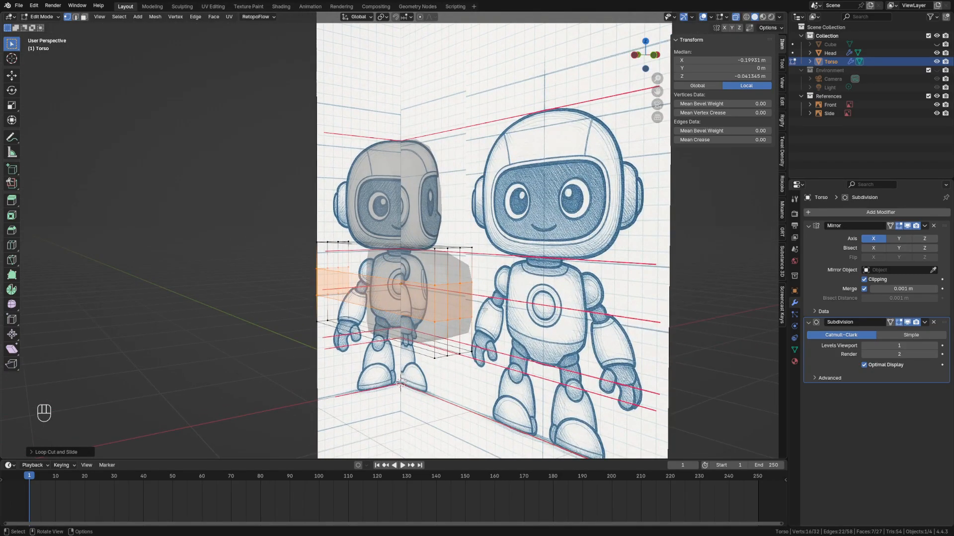
pyautogui.hotkey('alt', 'z')
pyautogui.hotkey('alt', 'z')
pyautogui.moveTo(473, 311); pyautogui.dragTo(389, 273, button='middle')
pyautogui.hotkey('ctrl', 'r')
pyautogui.click(388, 274)
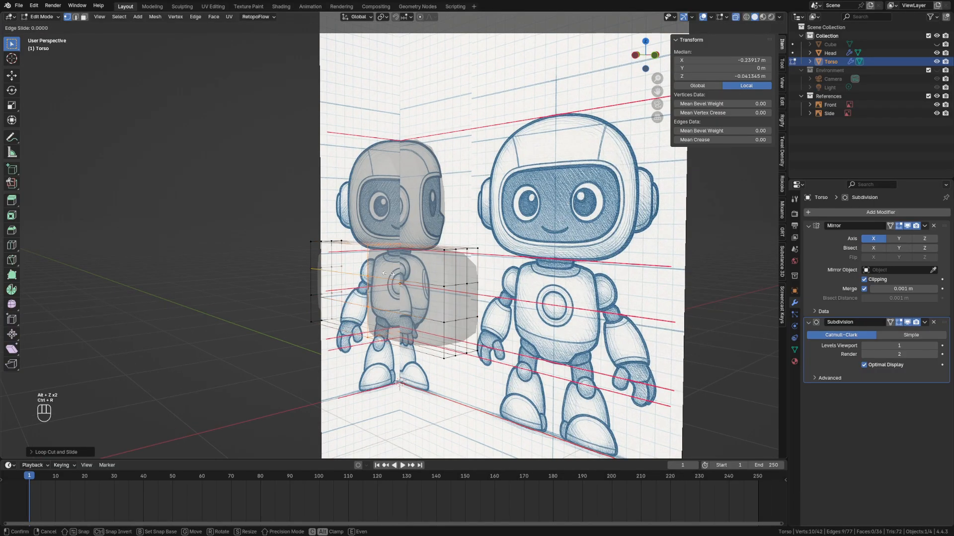
pyautogui.rightClick(388, 274)
pyautogui.moveTo(388, 274); pyautogui.dragTo(467, 312, button='middle')
pyautogui.hotkey('alt', 'z')
# In the front view with X-ray on, lower the Torso's top vertices about 0.07 m to the reference body's upper edge
pyautogui.press('`')
pyautogui.click(418, 281)
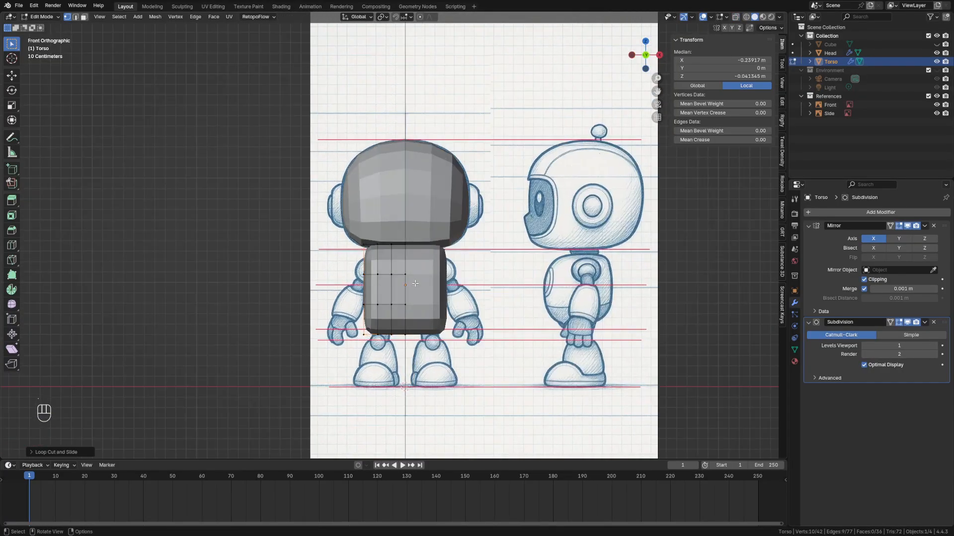
pyautogui.hotkey('alt', 'z')
pyautogui.scroll(3, 379, 292)
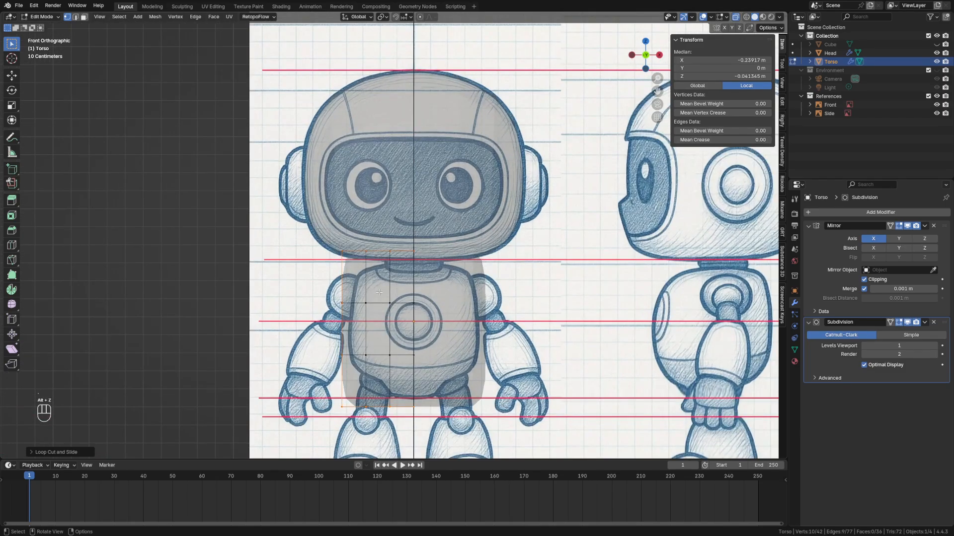
pyautogui.keyDown('shift'); pyautogui.moveTo(379, 292); pyautogui.dragTo(396, 234, button='middle'); pyautogui.keyUp('shift')
pyautogui.moveTo(332, 175); pyautogui.dragTo(499, 204)
pyautogui.press('g')
pyautogui.press('z')
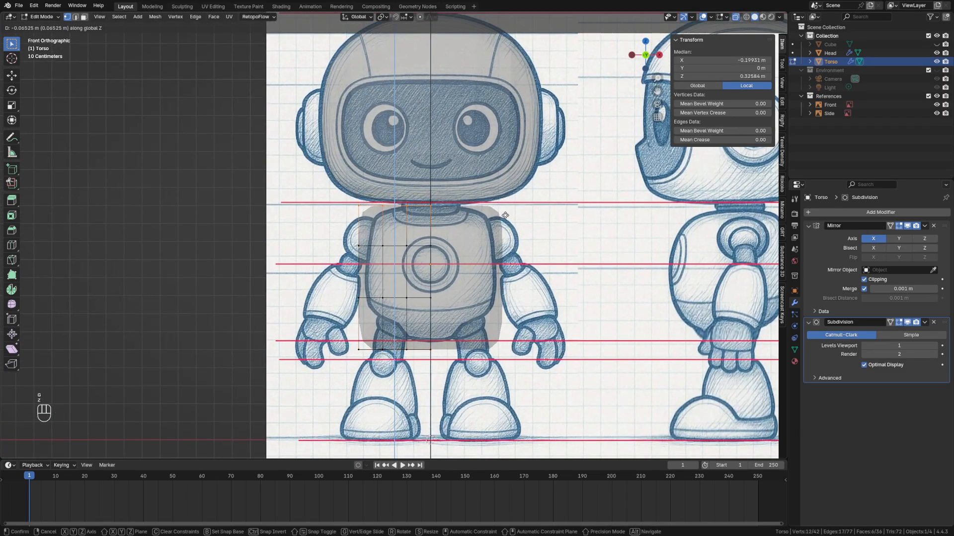
pyautogui.click(504, 215)
# Raise the Torso's bottom vertices to about Z -0.422 m at the bottom of the body in the front reference
pyautogui.keyDown('shift'); pyautogui.moveTo(322, 319); pyautogui.dragTo(298, 265, button='middle'); pyautogui.keyUp('shift')
pyautogui.moveTo(298, 264); pyautogui.dragTo(422, 293)
pyautogui.press('g')
pyautogui.press('z')
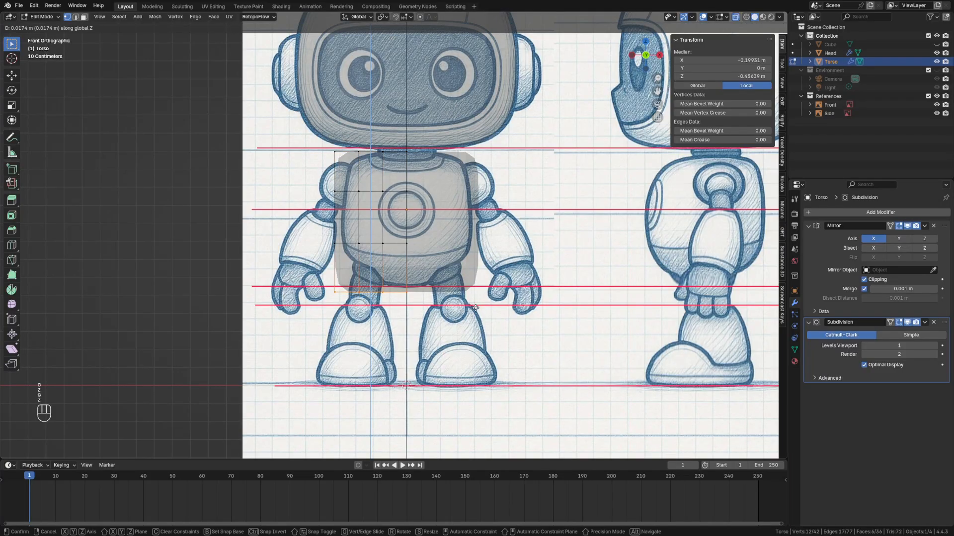
pyautogui.click(364, 274)
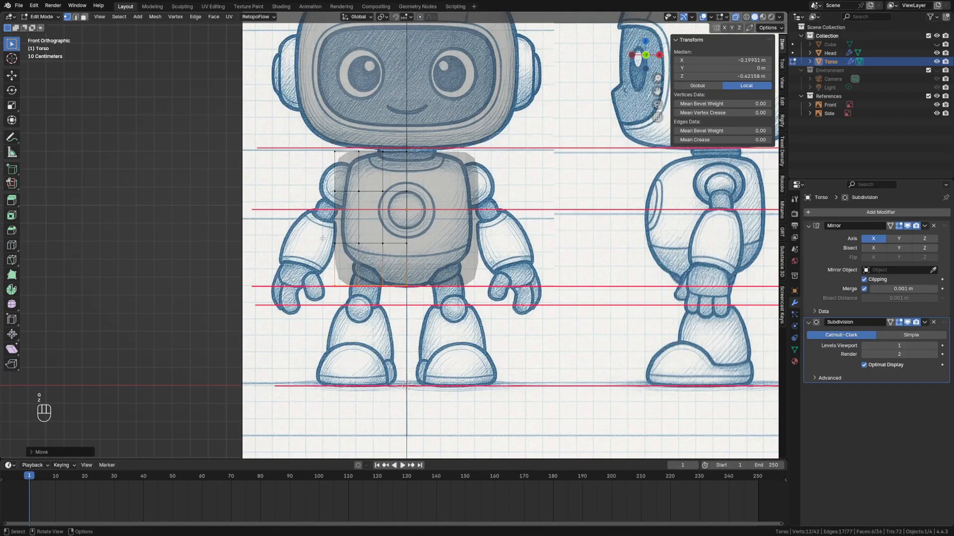
# Move all Torso vertices except the centre column about 0.041 m inward along X to match the reference body's sides
pyautogui.moveTo(293, 127); pyautogui.dragTo(391, 305)
pyautogui.press('g')
pyautogui.press('x')
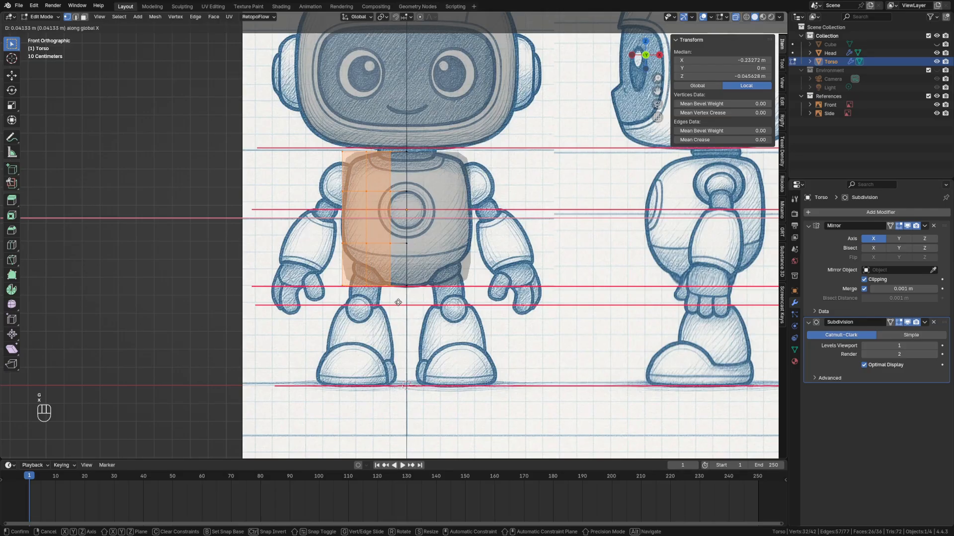
pyautogui.click(398, 303)
# Move the Torso's upper outer corner vertices inward and down, and reposition the adjacent top vertices to follow the shoulder curve
pyautogui.moveTo(334, 144); pyautogui.dragTo(376, 170)
pyautogui.press('g')
pyautogui.press('Escape')
pyautogui.press('g')
pyautogui.click(377, 187)
pyautogui.press('g')
pyautogui.click(377, 167)
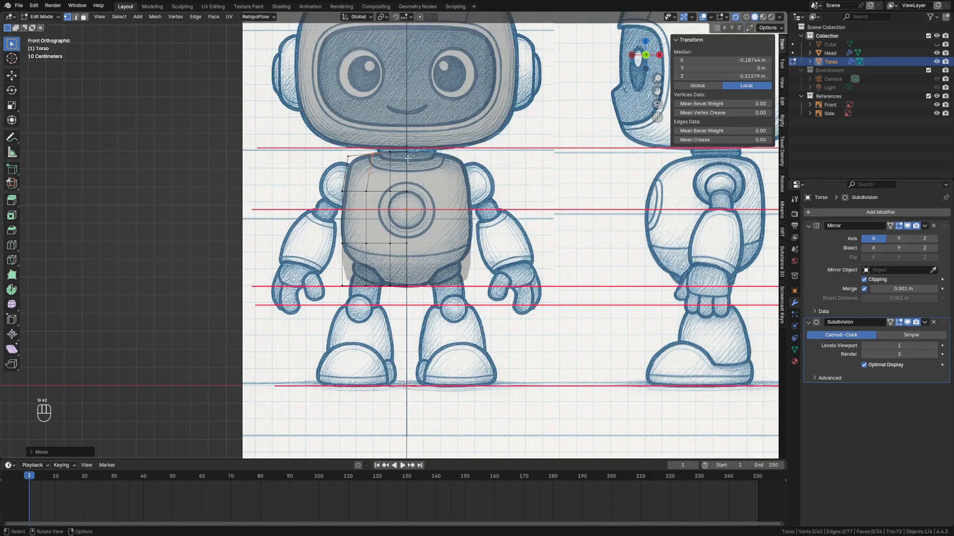
# Move the Torso's top centre vertices to about Z 0.328 m, keeping them on the mirror line
pyautogui.scroll(2, 406, 144)
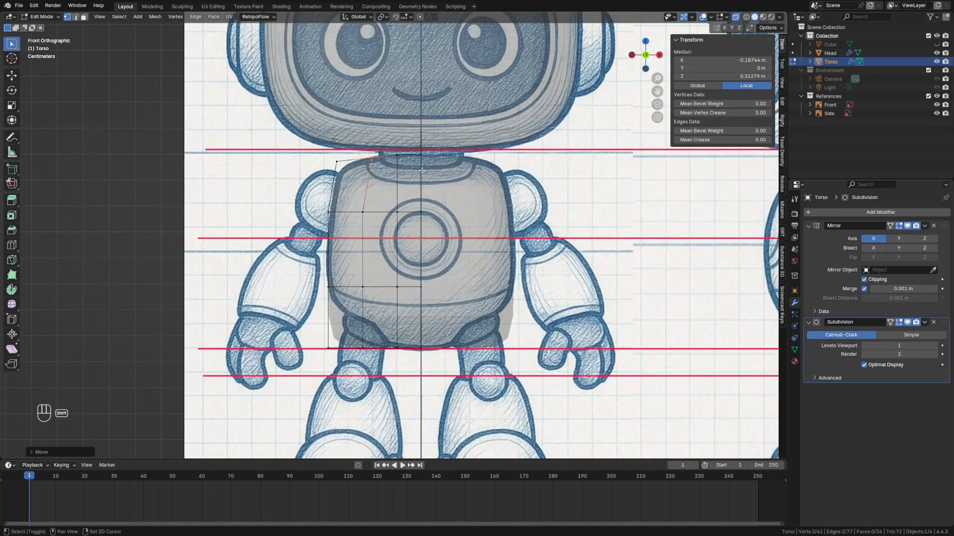
pyautogui.press('b')
pyautogui.moveTo(419, 154); pyautogui.dragTo(420, 156)
pyautogui.press('g')
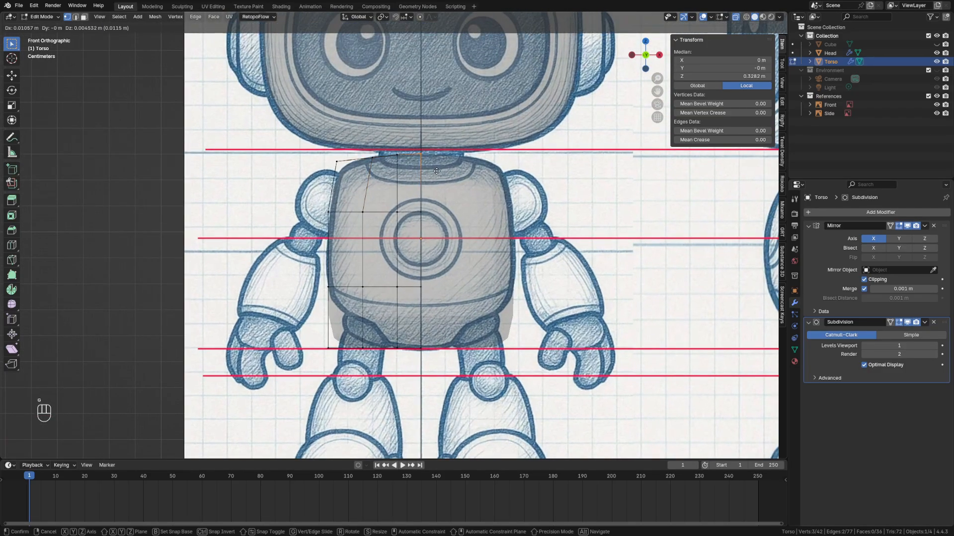
pyautogui.click(423, 168)
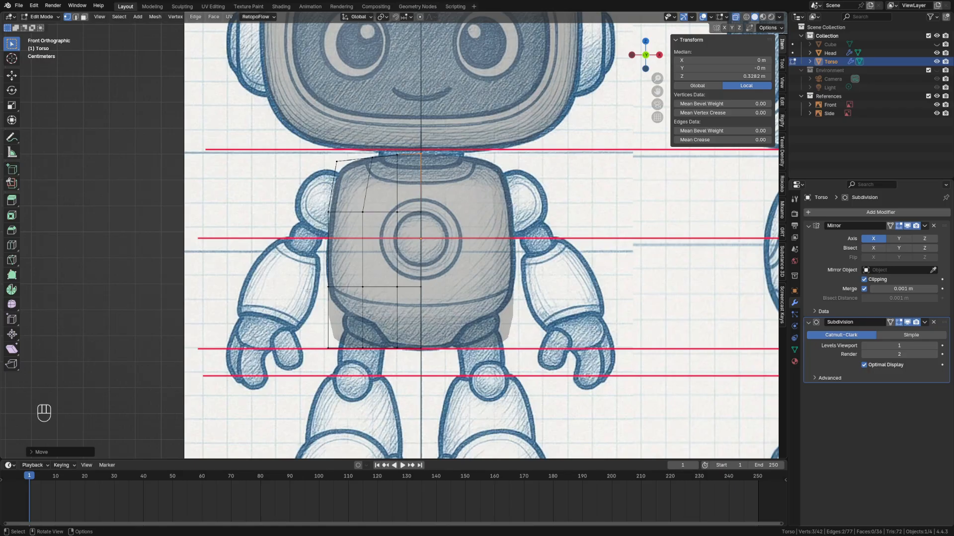
# Raise the Torso's lower-middle vertex row about 0.044 m along Z and nudge its outer vertices slightly outward and up
pyautogui.moveTo(312, 265); pyautogui.dragTo(369, 293)
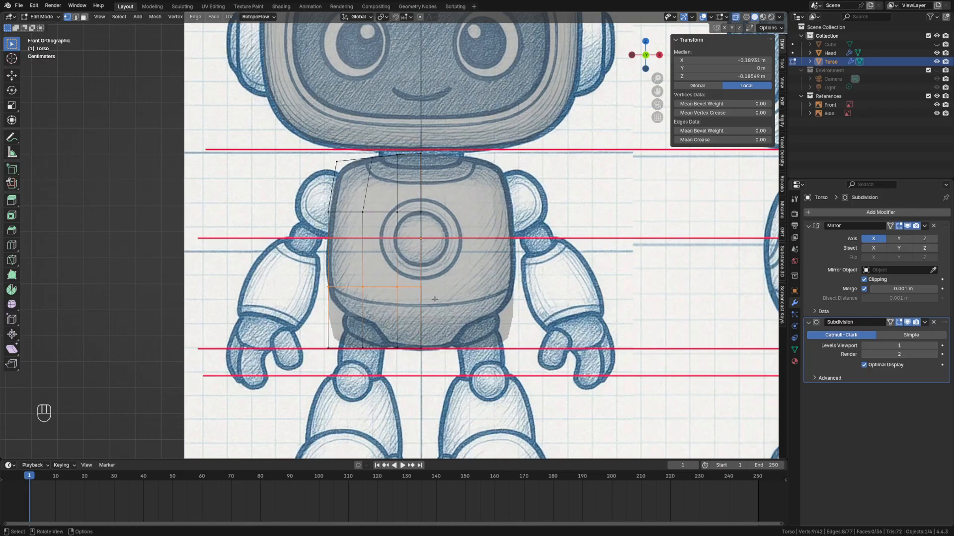
pyautogui.press('g')
pyautogui.press('z')
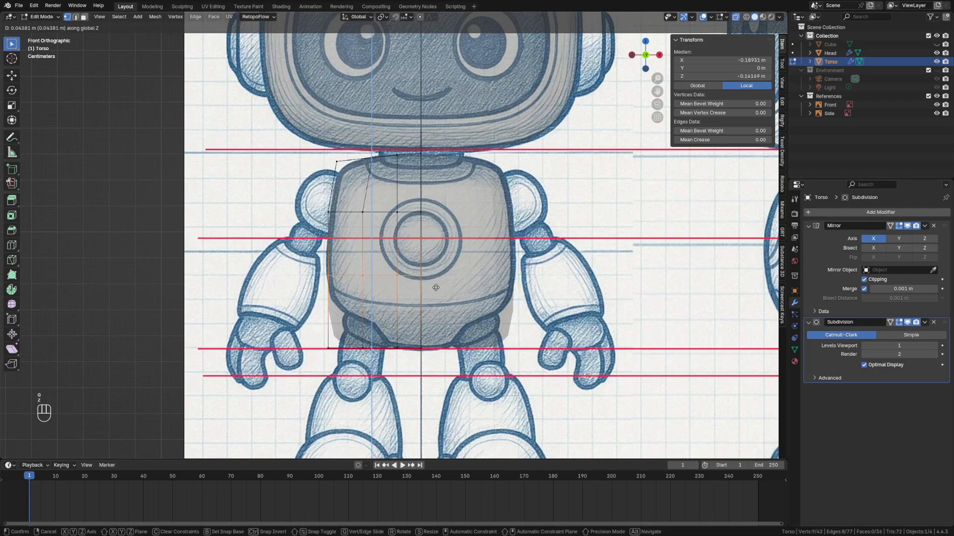
pyautogui.click(435, 288)
pyautogui.moveTo(309, 261); pyautogui.dragTo(358, 284)
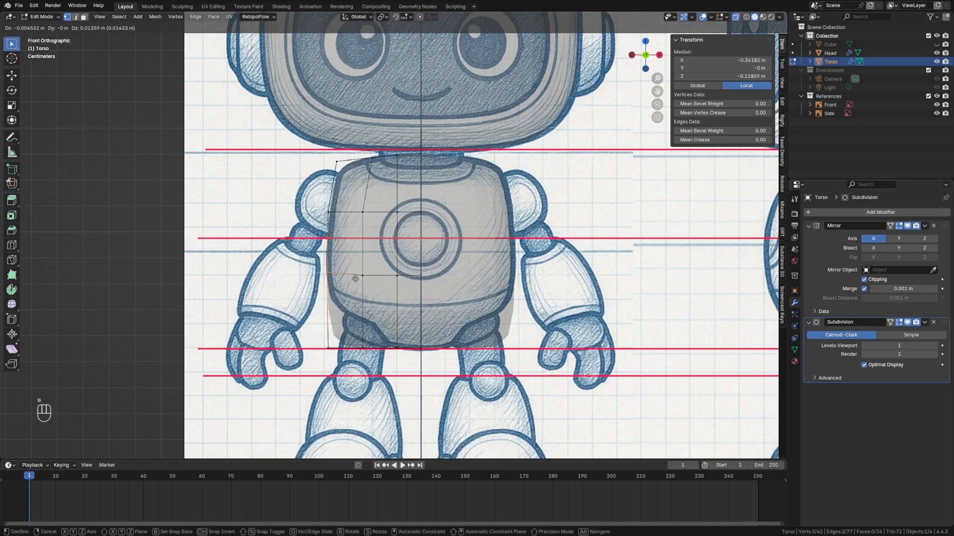
pyautogui.click(356, 279)
# Move the two outer columns of the Torso's bottom vertices inward and up to about Z -0.325 m
pyautogui.moveTo(312, 325); pyautogui.dragTo(343, 356)
pyautogui.moveTo(294, 304); pyautogui.dragTo(328, 336)
pyautogui.press('g')
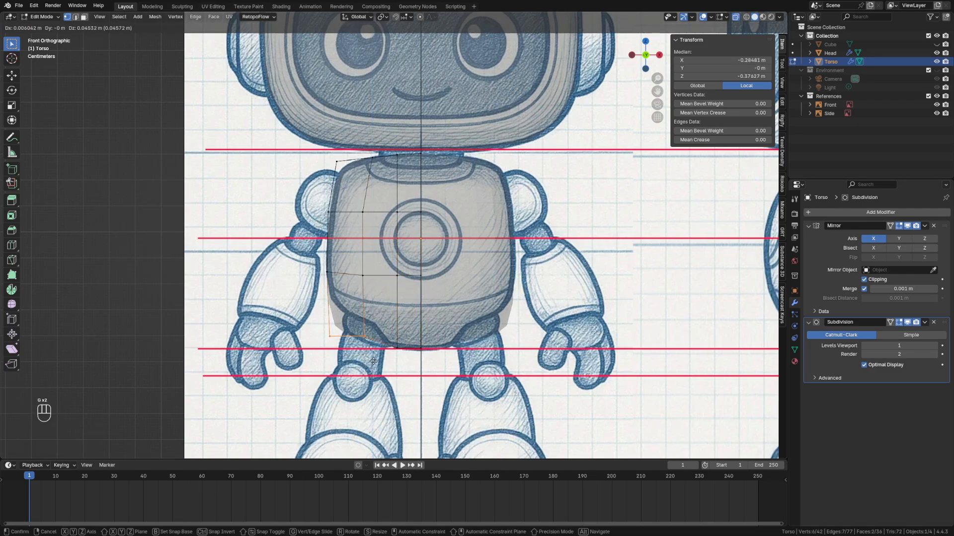
pyautogui.click(383, 348)
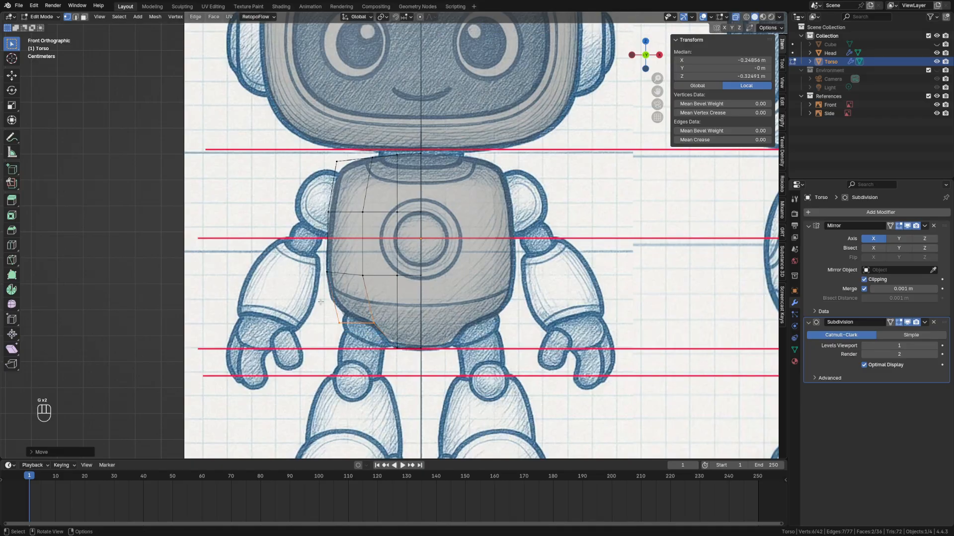
# Move the Torso's outer bottom corner outward and up, and the inner bottom vertices to about X -0.110 m, Z -0.435 m
pyautogui.press('g')
pyautogui.moveTo(321, 302); pyautogui.dragTo(402, 354)
pyautogui.click(369, 344)
pyautogui.press('g')
pyautogui.click(396, 357)
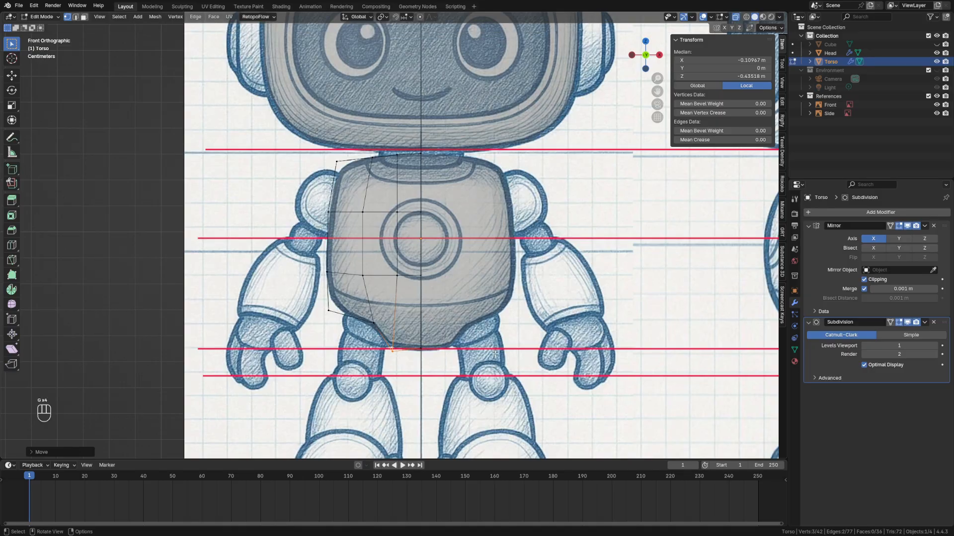
# Move the two inner columns of the Torso's middle vertex rows about 0.023 m outward along X
pyautogui.moveTo(317, 198); pyautogui.dragTo(406, 288)
pyautogui.press('g')
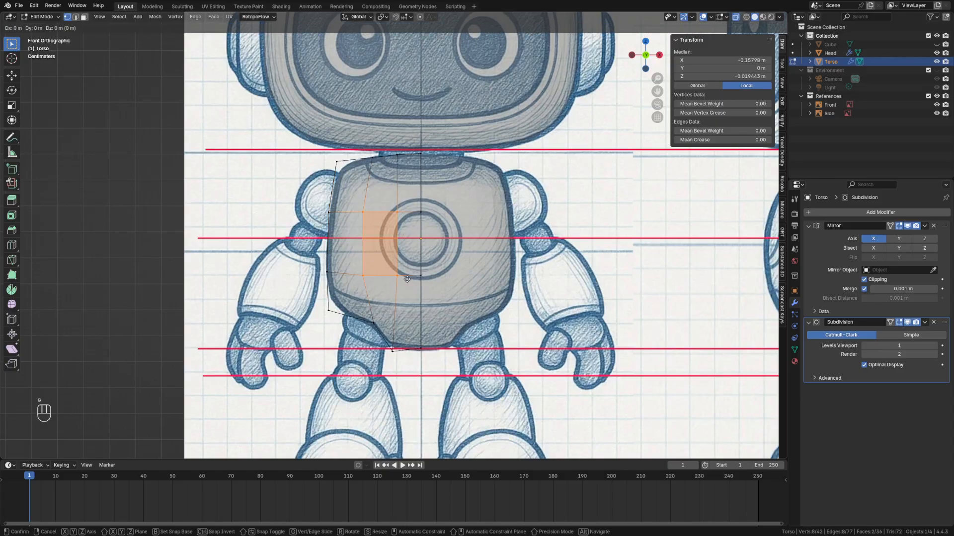
pyautogui.press('x')
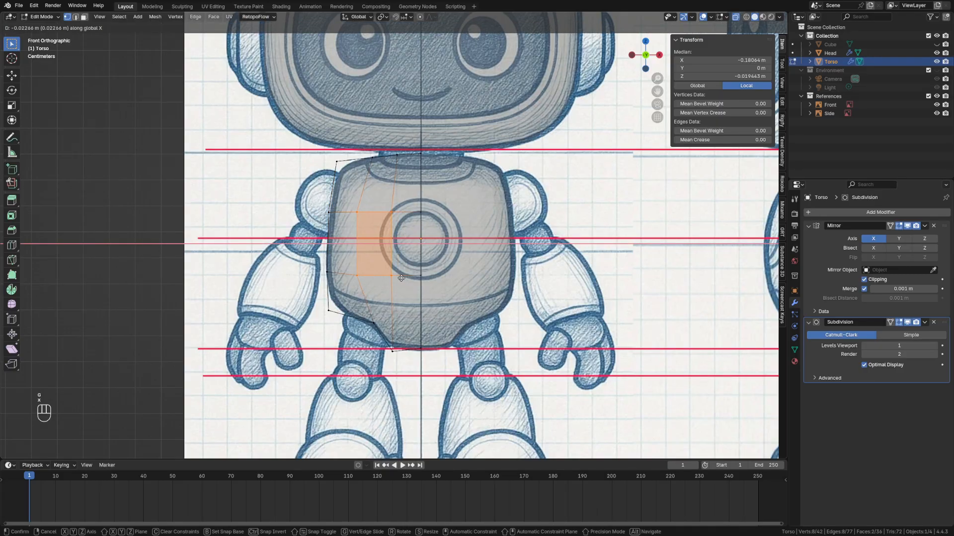
pyautogui.click(403, 302)
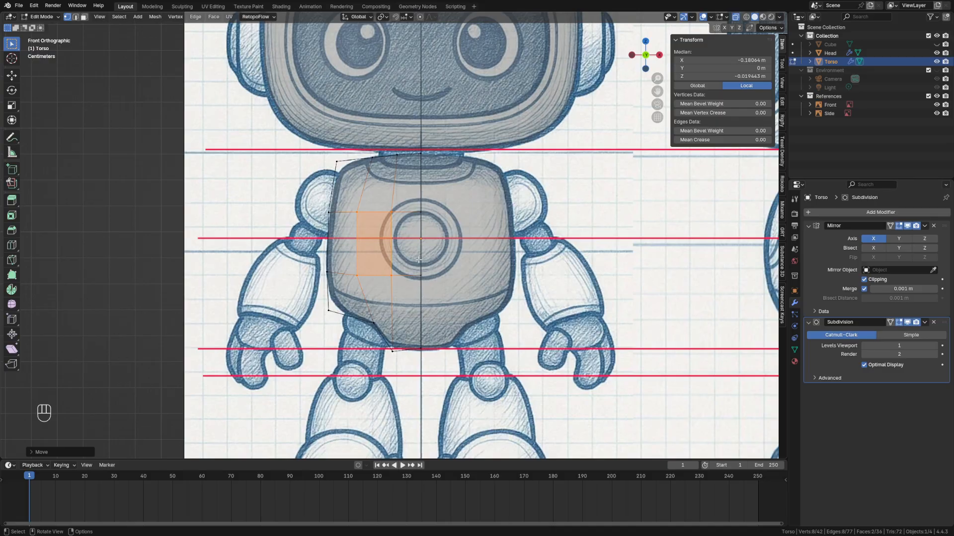
# Move all front vertices of the Torso along Y to about -0.42 m to meet the chest in the side reference
pyautogui.press('`')
pyautogui.click(399, 255)
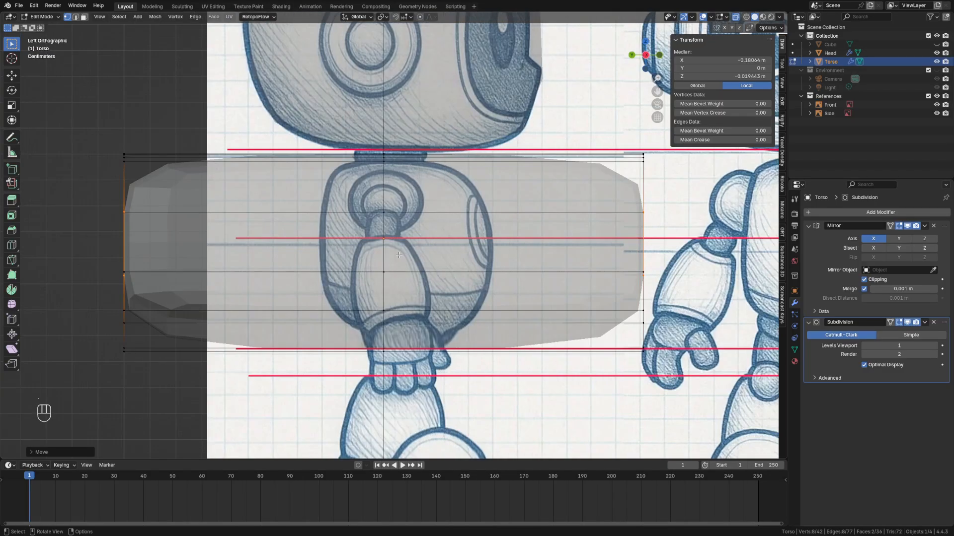
pyautogui.moveTo(604, 118); pyautogui.dragTo(697, 383)
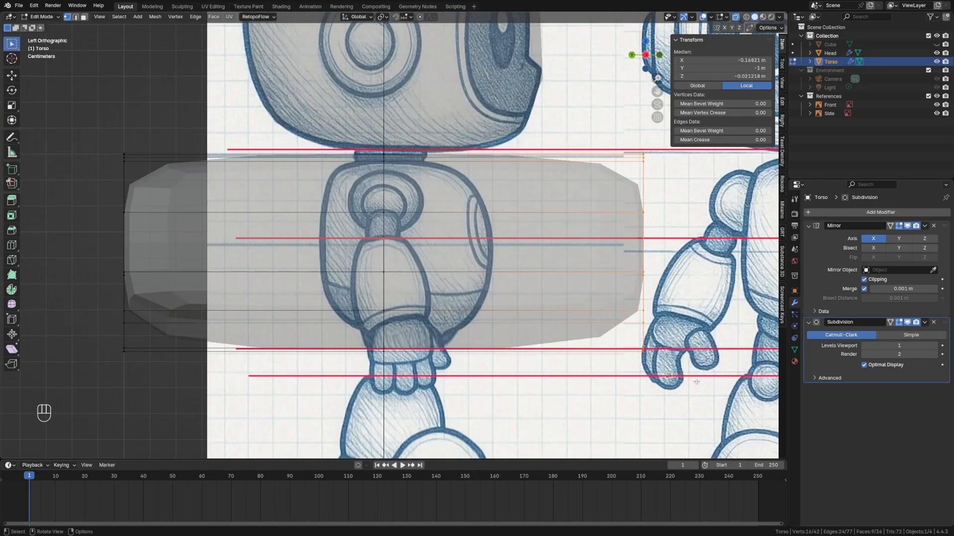
pyautogui.press('g')
pyautogui.press('y')
pyautogui.click(545, 371)
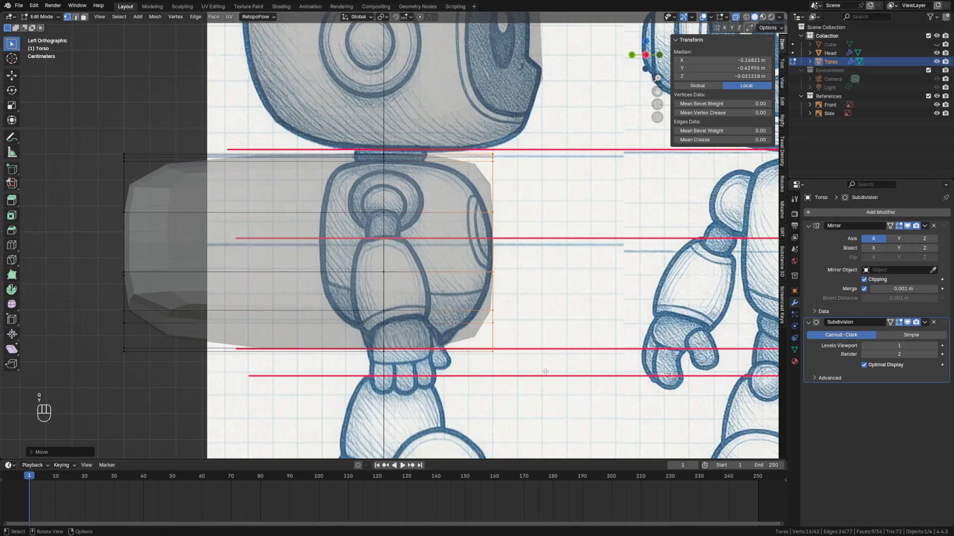
# Move all back vertices of the Torso along Y to about 0.248 m to meet the back in the side reference
pyautogui.moveTo(75, 87); pyautogui.dragTo(160, 406)
pyautogui.press('g')
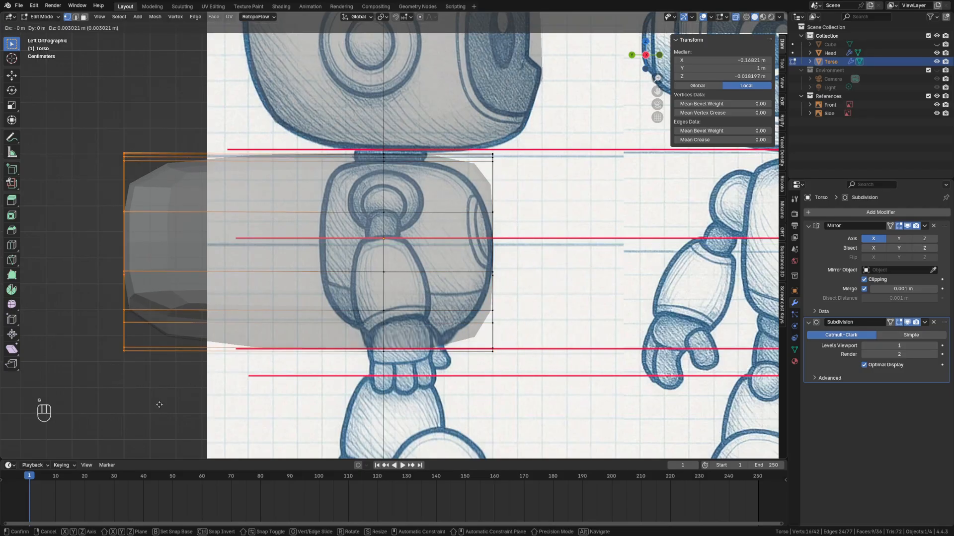
pyautogui.press('y')
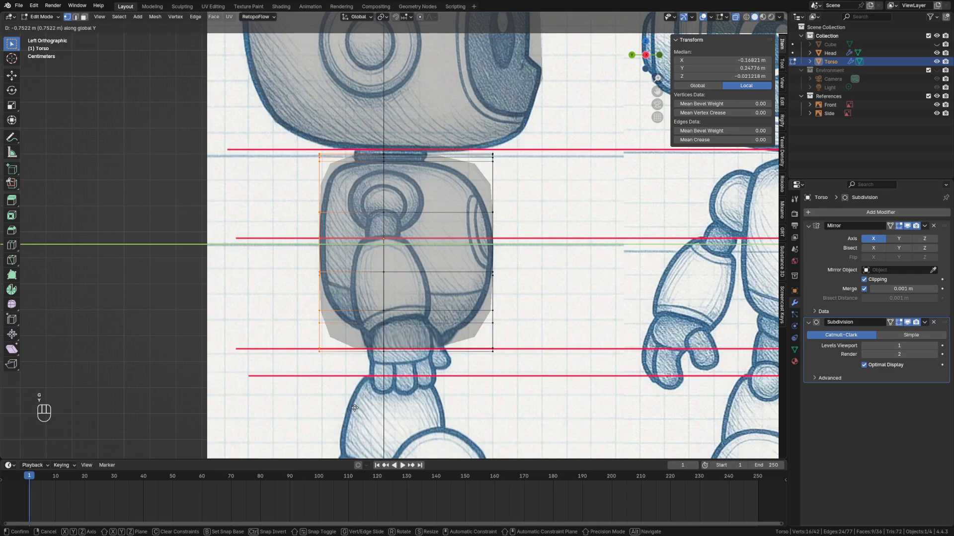
pyautogui.click(355, 295)
# Move the Torso's top back vertices to about Y 0.219 m and top front vertices to about Y -0.286 m, both at Z 0.294 m
pyautogui.moveTo(300, 132); pyautogui.dragTo(359, 185)
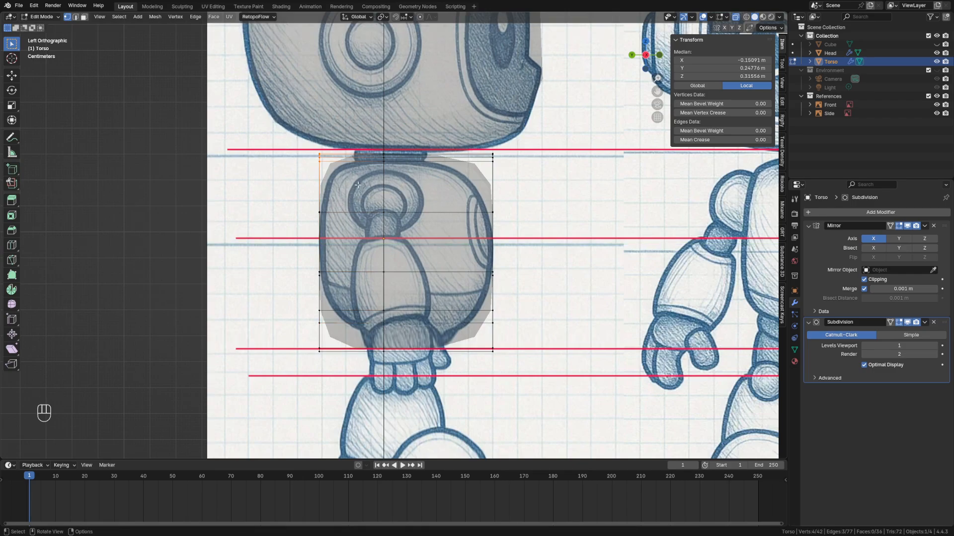
pyautogui.press('g')
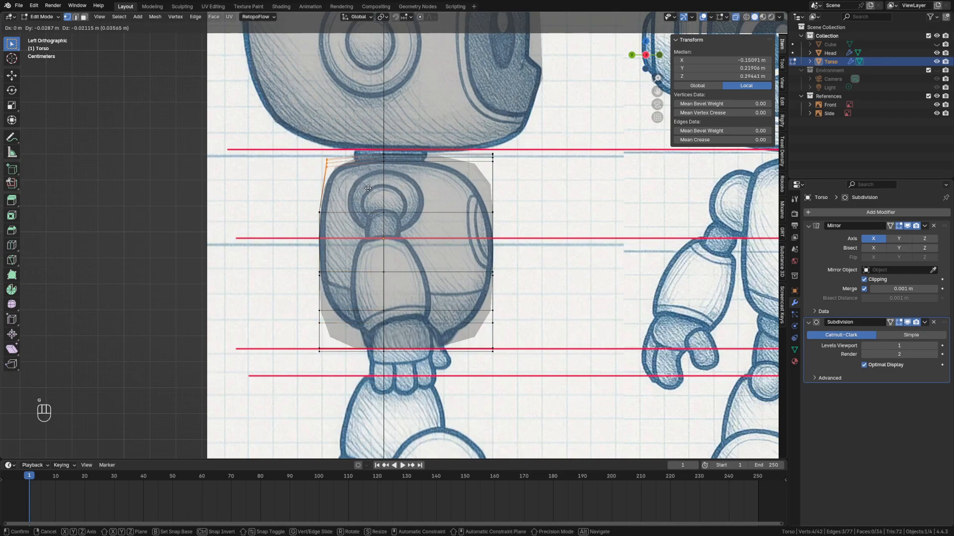
pyautogui.click(368, 188)
pyautogui.moveTo(479, 145); pyautogui.dragTo(518, 185)
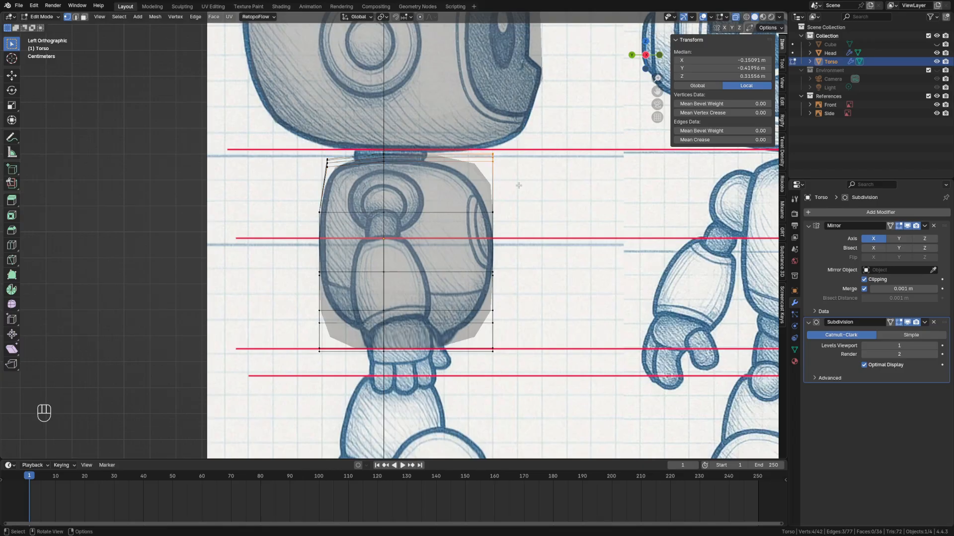
pyautogui.press('g')
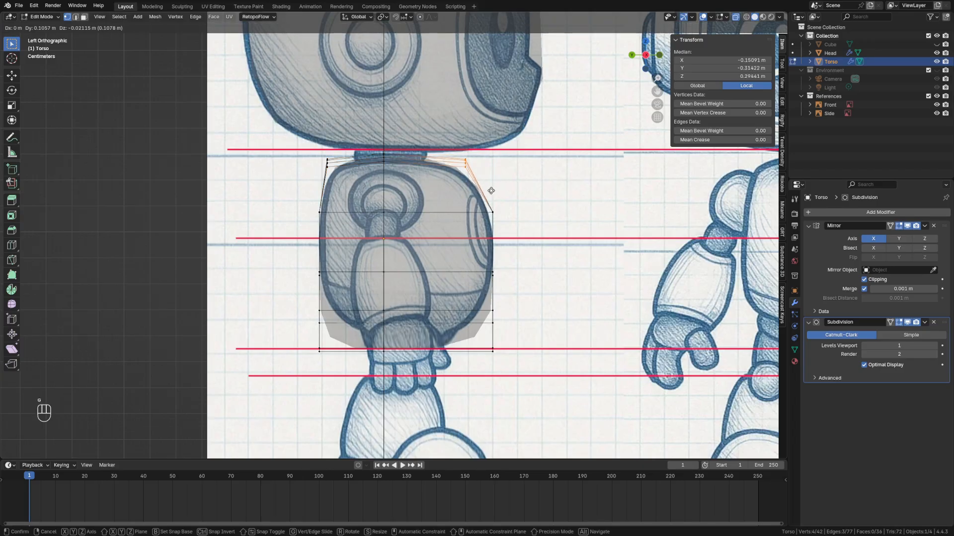
pyautogui.click(484, 190)
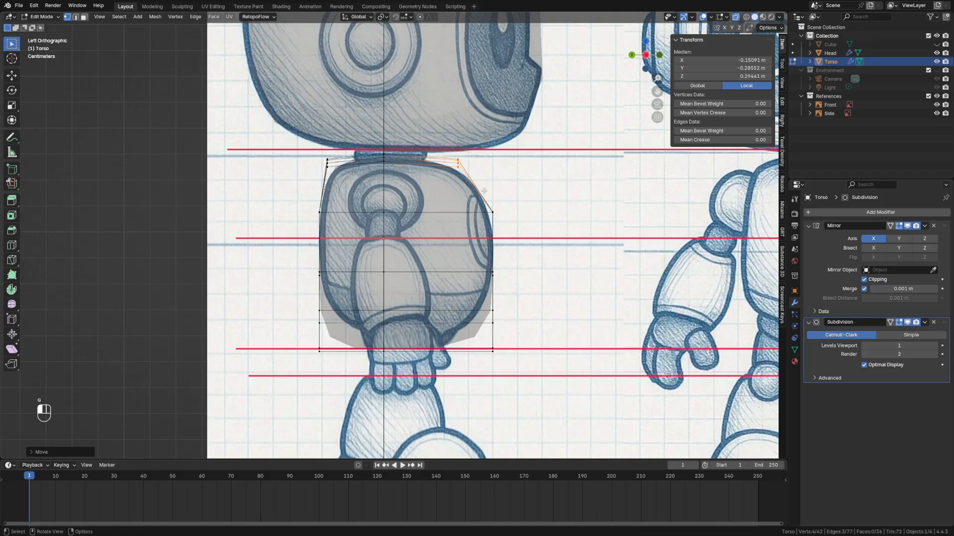
# Move the Torso's lower front vertices to about Y -0.338 m, Z -0.348 m and lower back vertices to about Y 0.181 m, Z -0.337 m
pyautogui.moveTo(462, 293); pyautogui.dragTo(524, 392)
pyautogui.press('g')
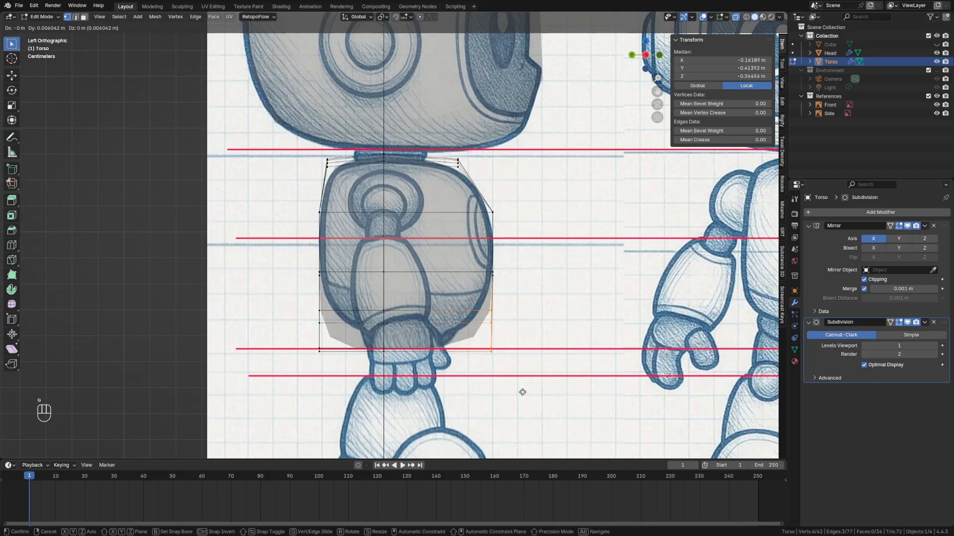
pyautogui.click(503, 388)
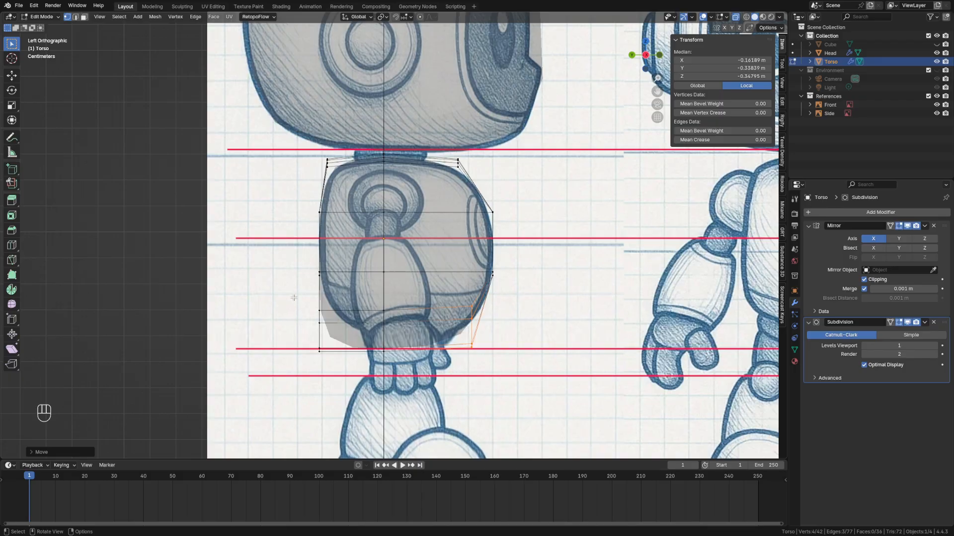
pyautogui.moveTo(293, 298); pyautogui.dragTo(350, 361)
pyautogui.press('g')
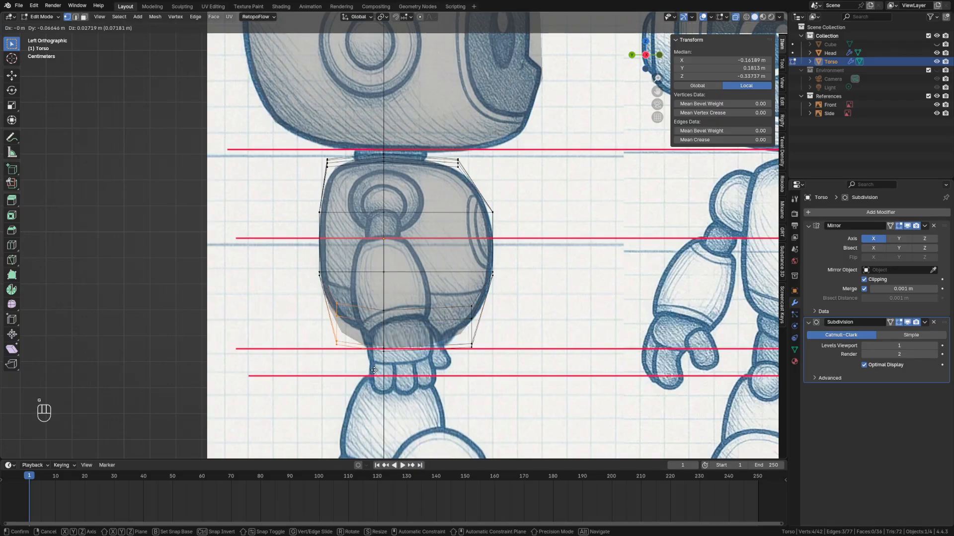
pyautogui.click(374, 370)
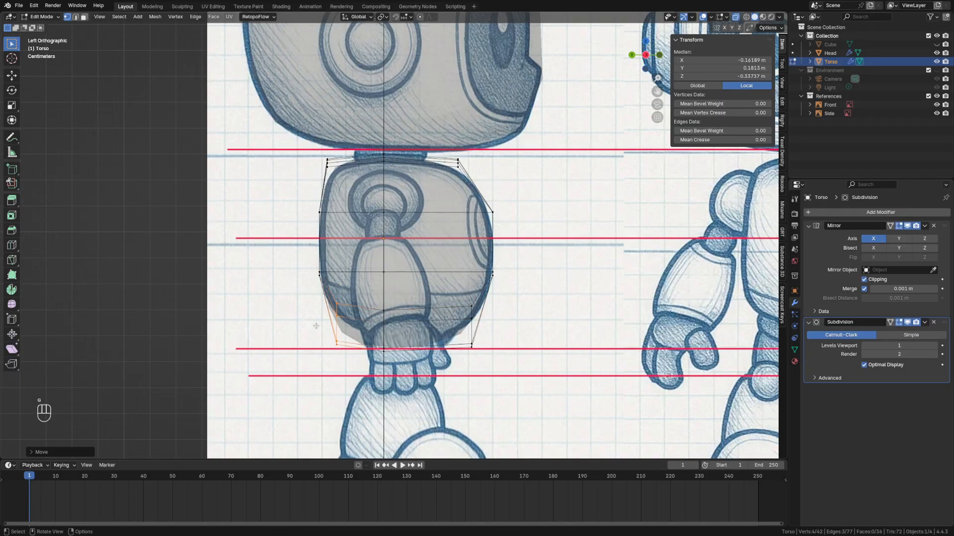
# Raise all of the Torso's lower vertices slightly along Z in the side view
pyautogui.moveTo(318, 294); pyautogui.dragTo(511, 372)
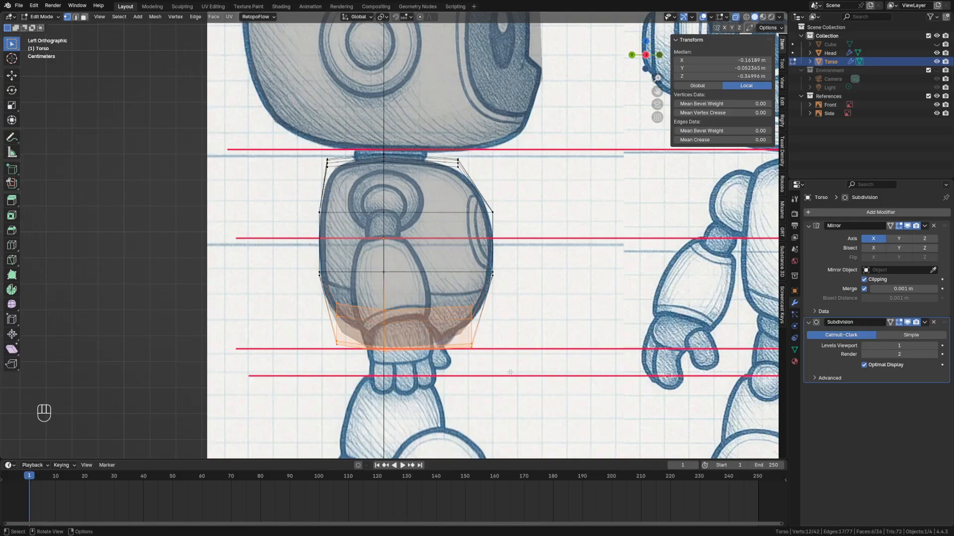
pyautogui.press('g')
pyautogui.press('z')
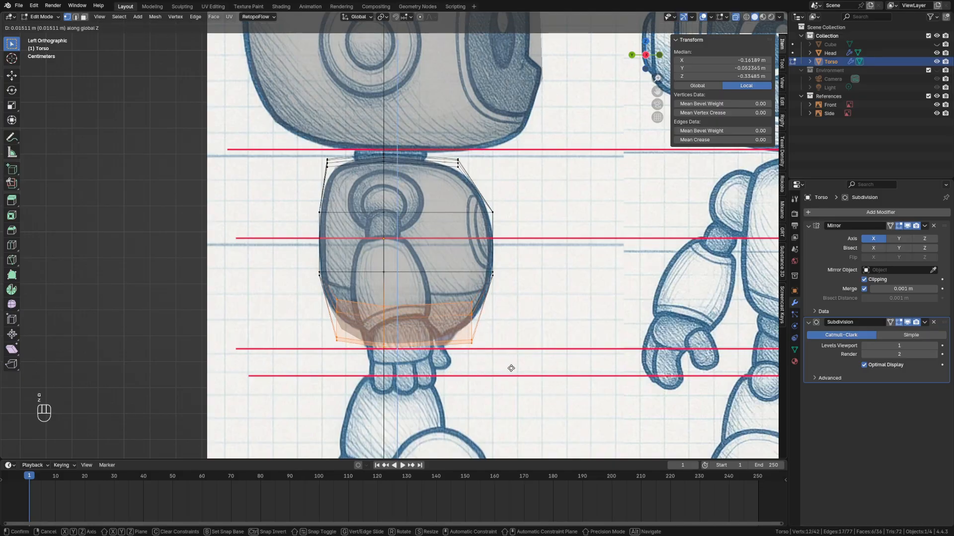
pyautogui.click(511, 369)
pyautogui.click(320, 327)
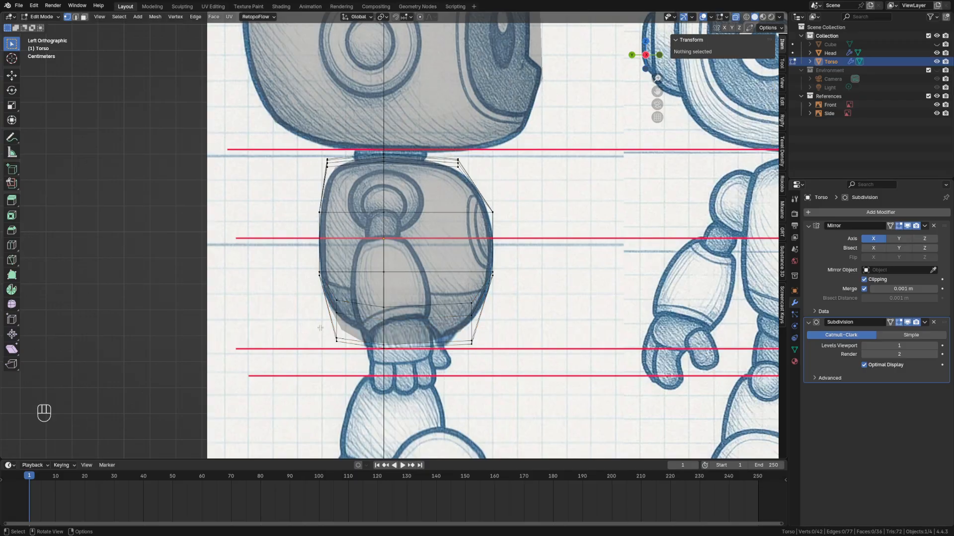
# Lower the Torso's bottom vertices along Z to a median of about -0.347 m, matching the underside in the front reference
pyautogui.press('`')
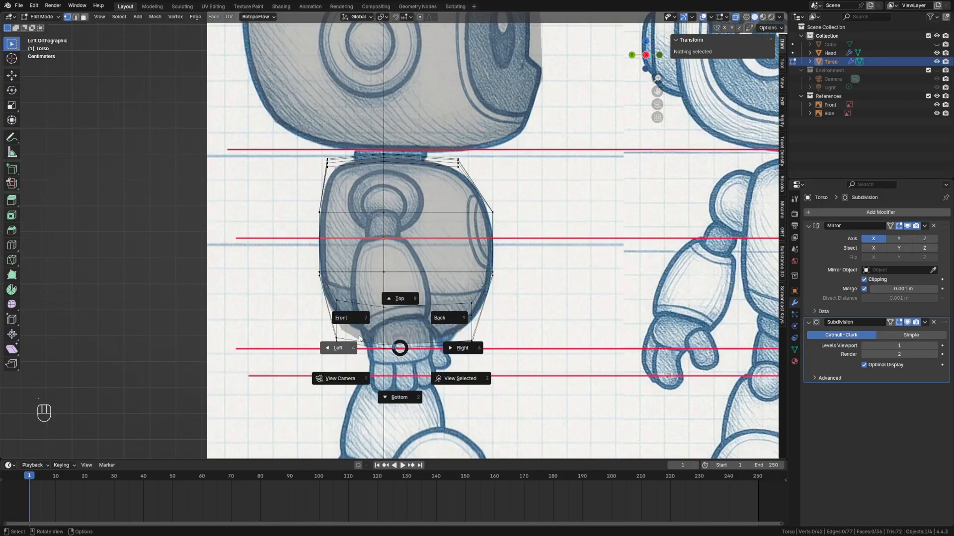
pyautogui.click(347, 312)
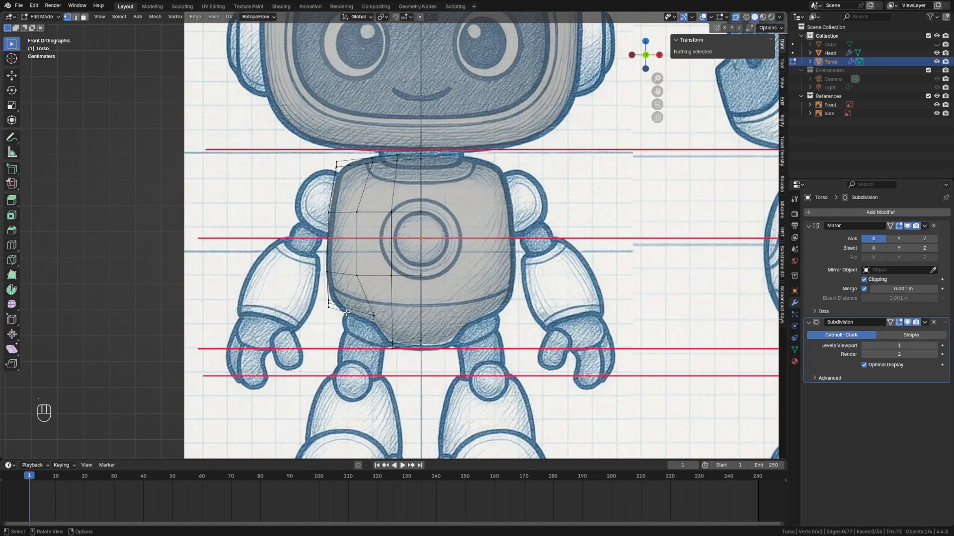
pyautogui.moveTo(304, 294); pyautogui.dragTo(442, 363)
pyautogui.press('g')
pyautogui.press('z')
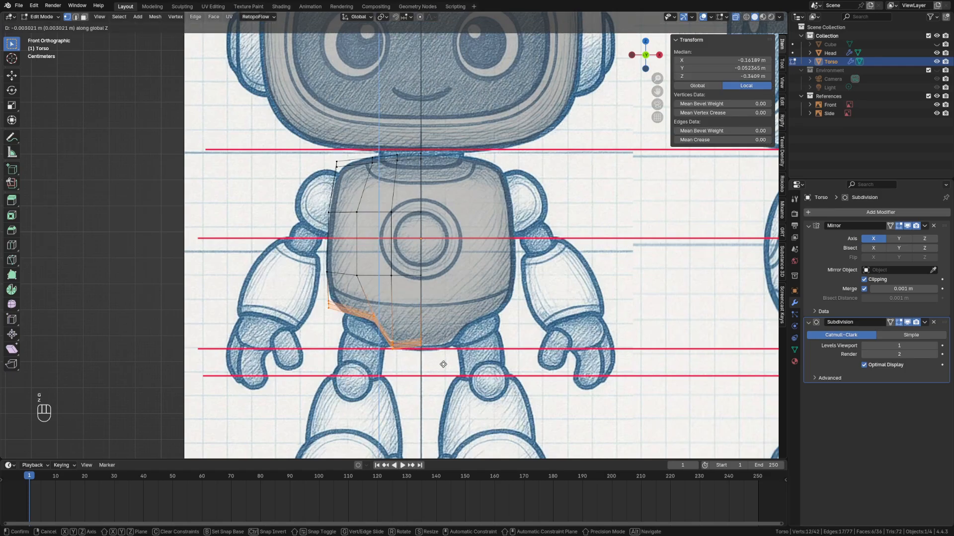
pyautogui.click(444, 366)
# In the side view, move the Torso's lowest back vertices inward and up, and lowest front vertices to about Y -0.320 m, Z -0.415 m
pyautogui.press('`')
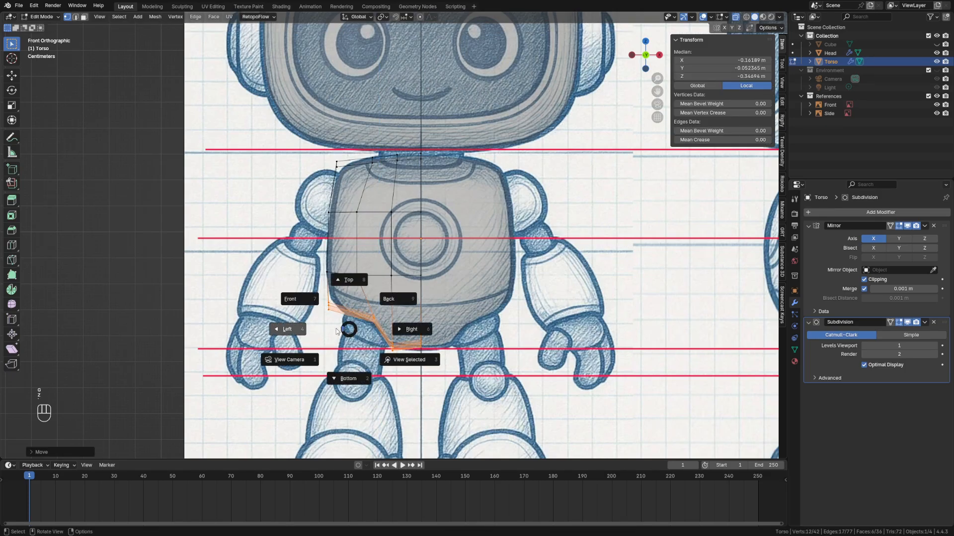
pyautogui.click(284, 328)
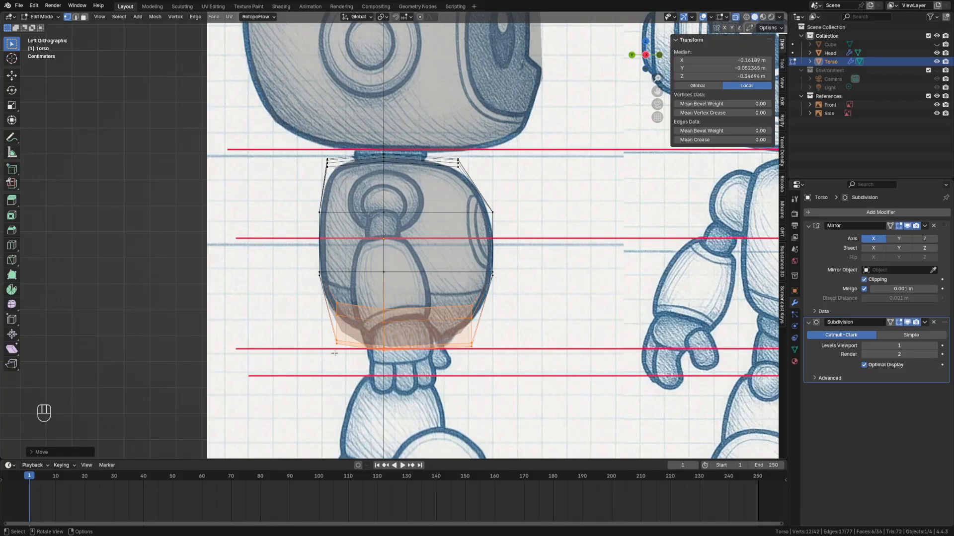
pyautogui.click(324, 325)
pyautogui.press('g')
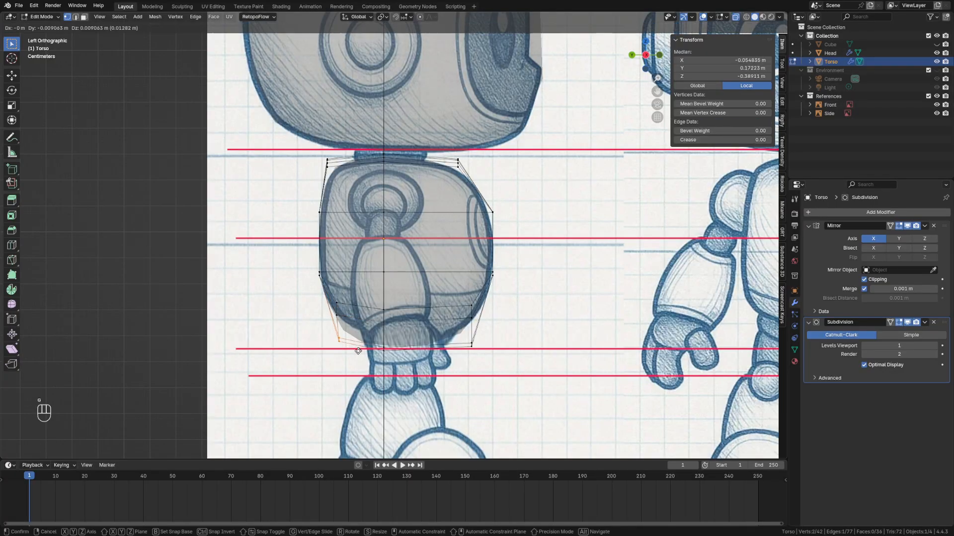
pyautogui.click(359, 351)
pyautogui.moveTo(456, 339); pyautogui.dragTo(489, 362)
pyautogui.press('g')
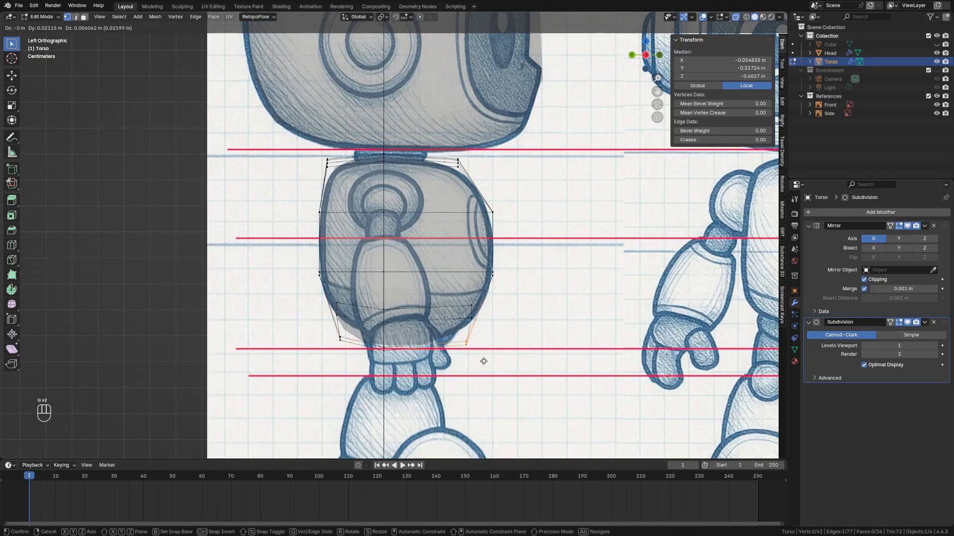
pyautogui.click(484, 364)
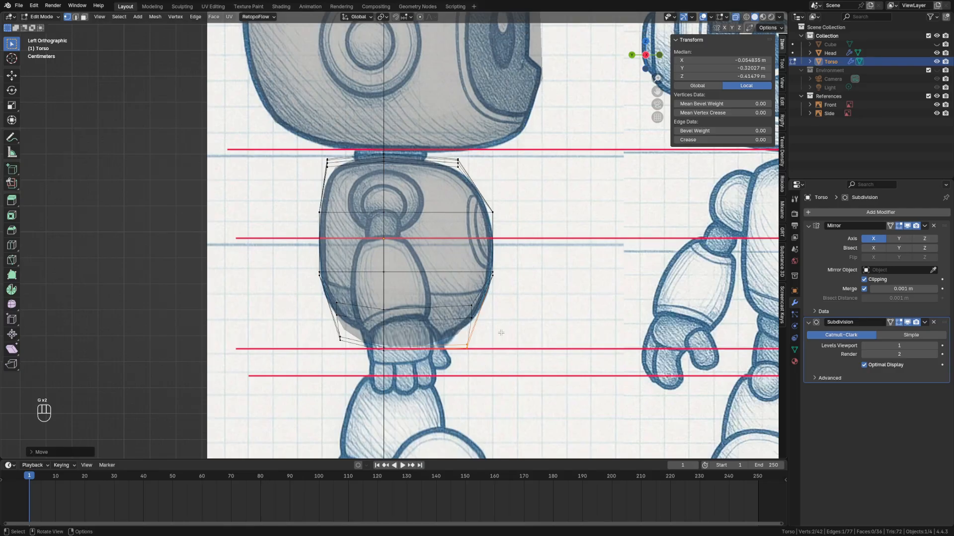
# Move the Torso's lower front vertices above the bottom row to about Y -0.343 m, Z -0.281 m, and turn off X-ray
pyautogui.moveTo(461, 296); pyautogui.dragTo(486, 324)
pyautogui.press('g')
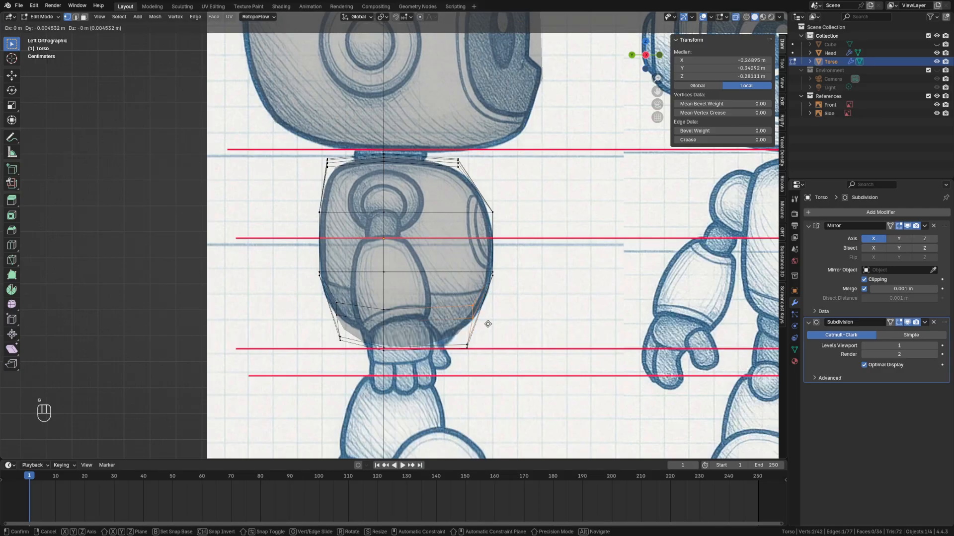
pyautogui.click(488, 324)
pyautogui.hotkey('alt', 'z')
# Select the six faces on the Torso's outer side and scale them inward along the Y axis
pyautogui.moveTo(549, 282); pyautogui.dragTo(513, 286, button='middle')
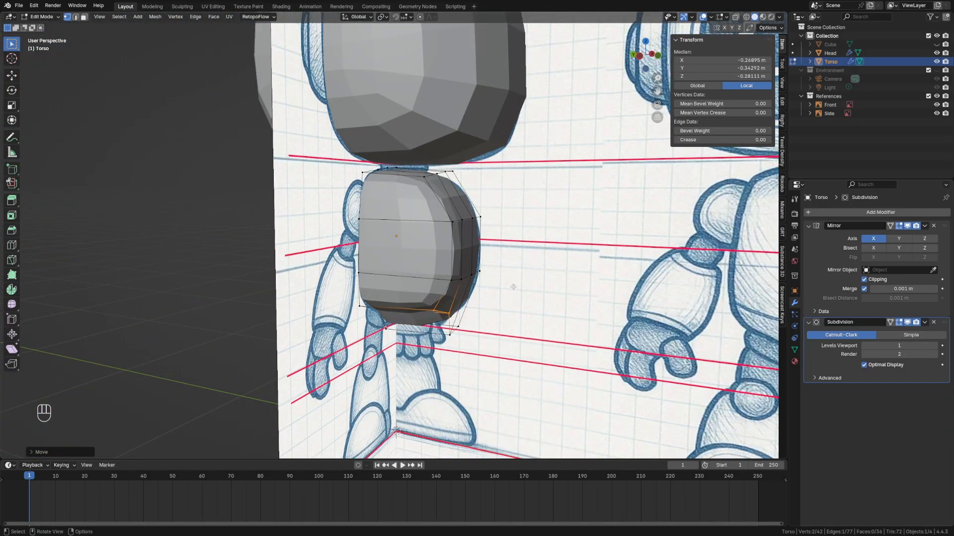
pyautogui.press('`')
pyautogui.click(458, 258)
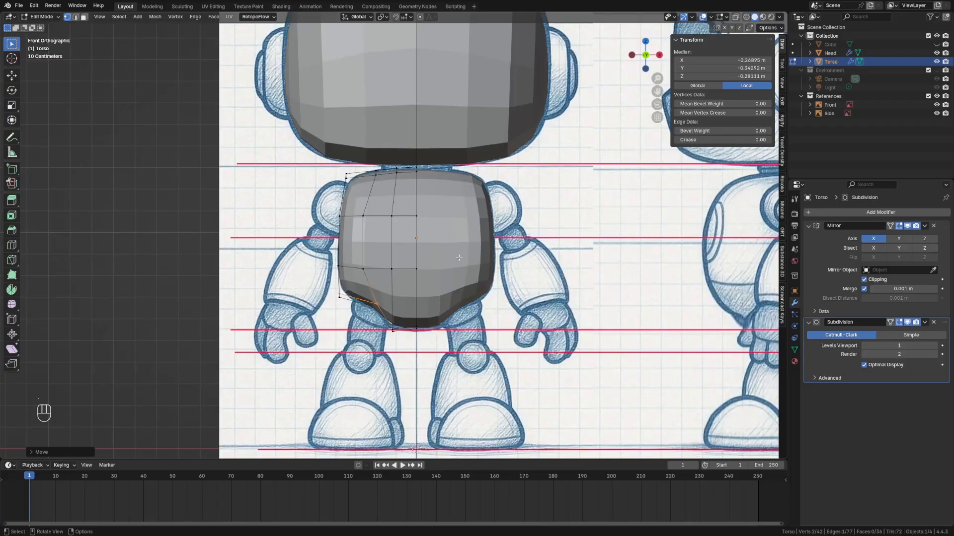
pyautogui.moveTo(539, 391); pyautogui.dragTo(631, 396, button='middle')
pyautogui.press('3')
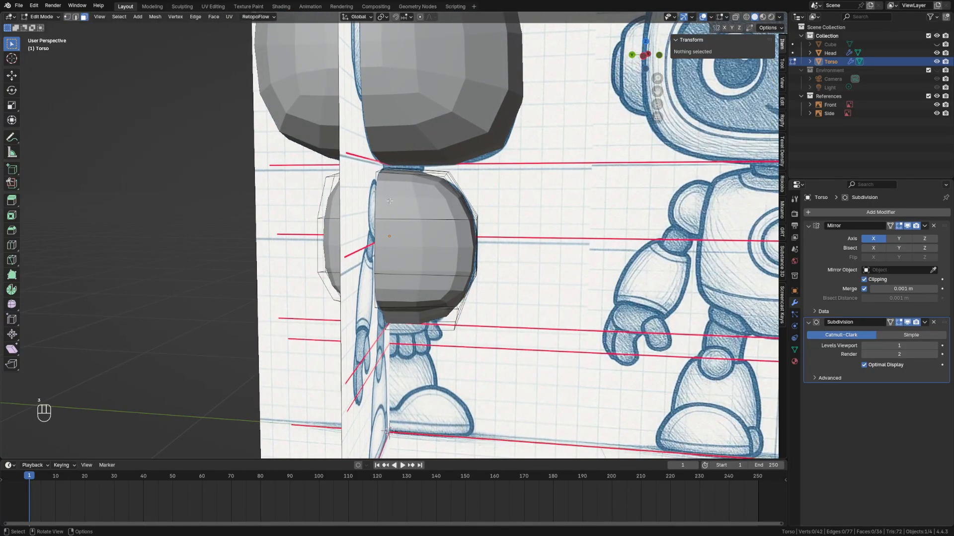
pyautogui.click(413, 199)
pyautogui.keyDown('shift'); pyautogui.click(412, 248); pyautogui.keyUp('shift')
pyautogui.keyDown('shift'); pyautogui.click(401, 290); pyautogui.keyUp('shift')
pyautogui.keyDown('shift'); pyautogui.click(329, 196); pyautogui.keyUp('shift')
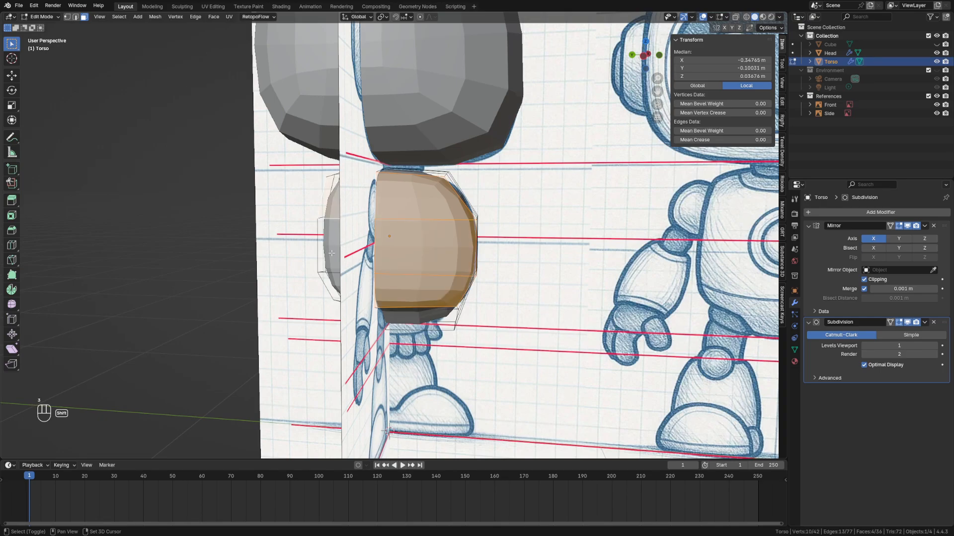
pyautogui.keyDown('shift'); pyautogui.click(329, 246); pyautogui.keyUp('shift')
pyautogui.keyDown('shift'); pyautogui.click(332, 284); pyautogui.keyUp('shift')
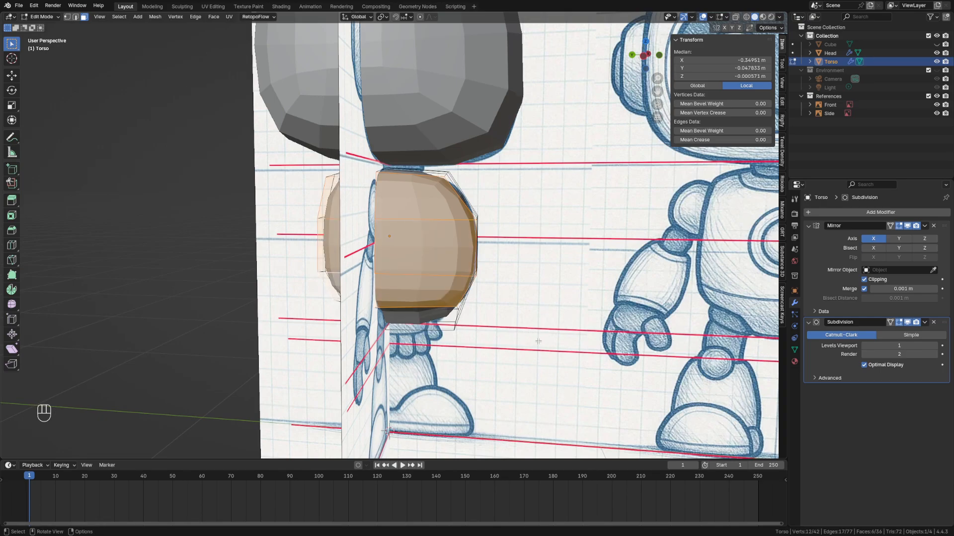
pyautogui.moveTo(532, 341); pyautogui.dragTo(523, 336, button='middle')
pyautogui.press('s')
pyautogui.press('y')
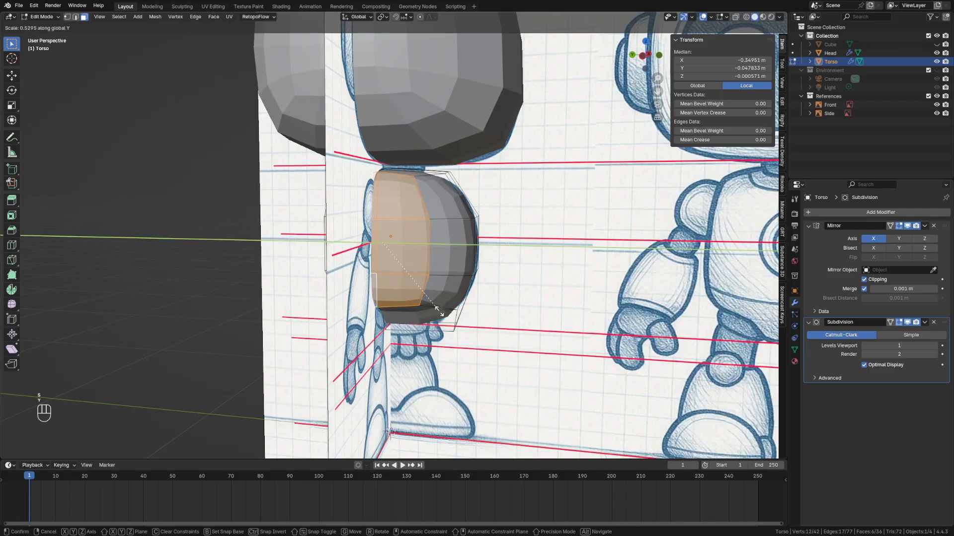
# Leave the unfinished scaling of the torso's side faces and isolate the torso in local view
pyautogui.press('Escape')
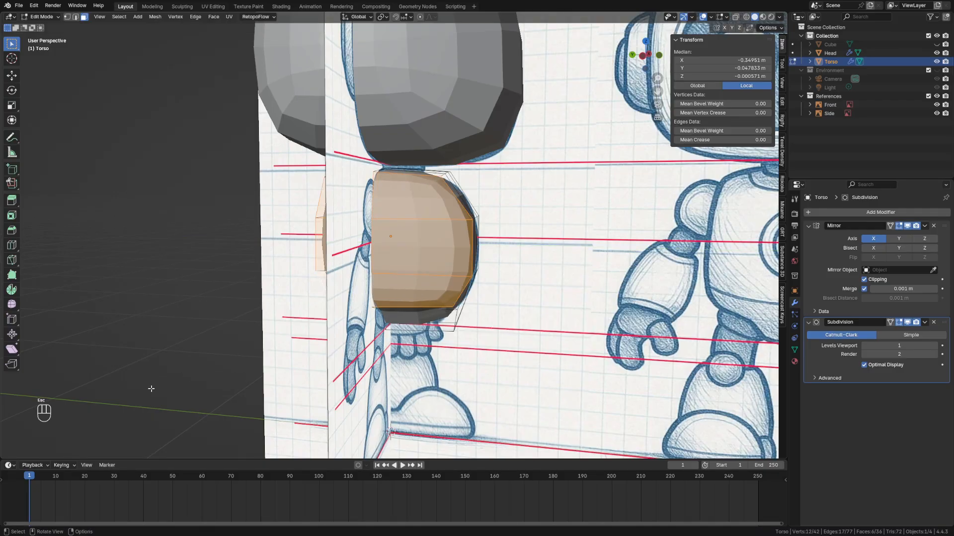
pyautogui.press('/')
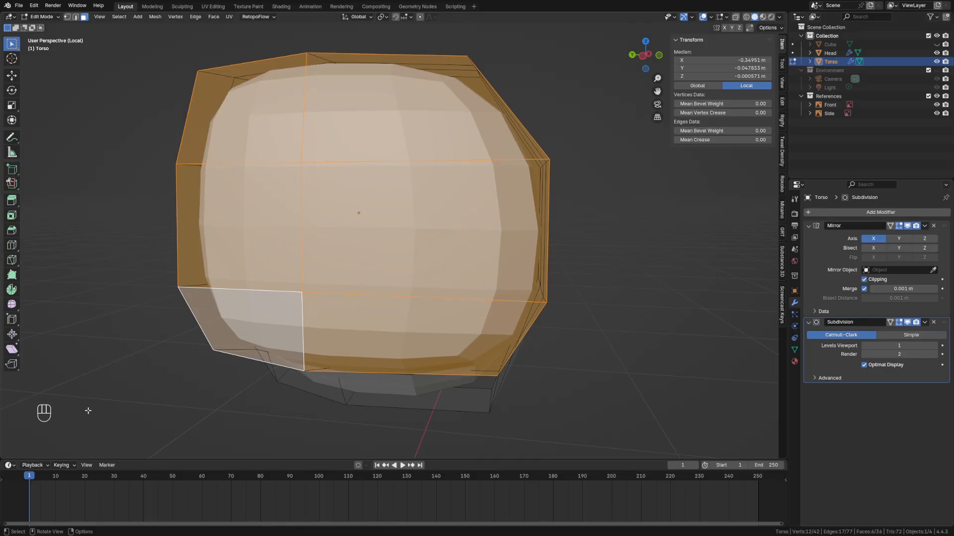
pyautogui.press('KP_Divide')
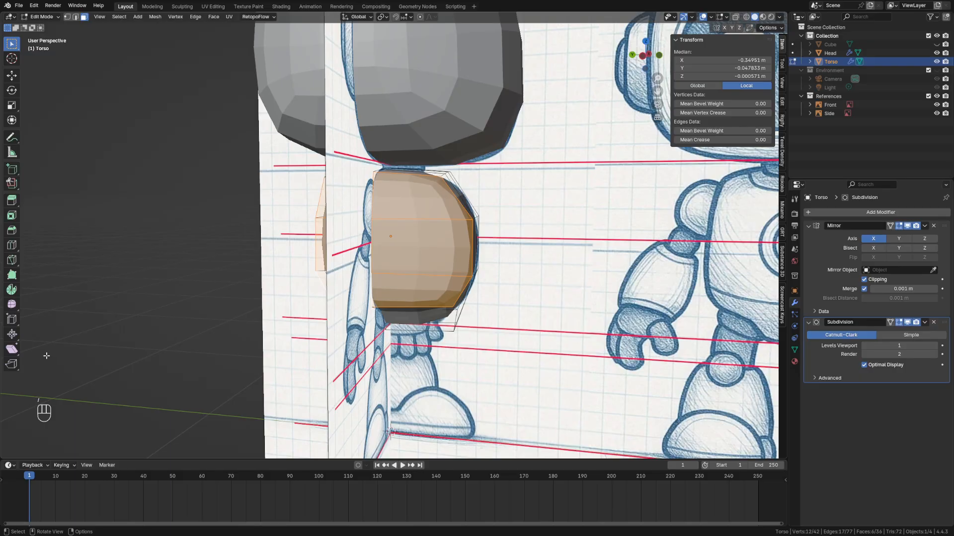
pyautogui.press('KP_Divide')
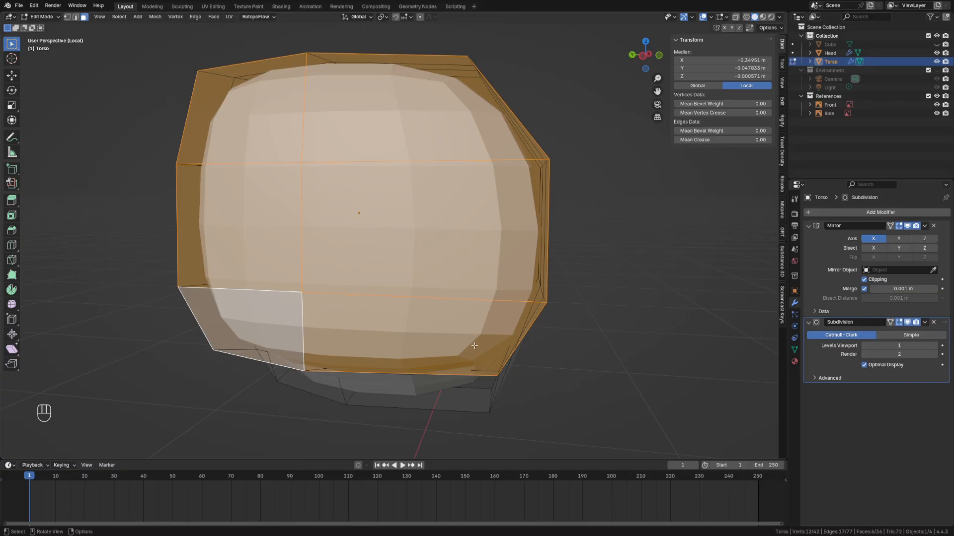
# Narrow the selected side faces of the torso along the Y axis, and return to Object Mode with the full scene shown
pyautogui.press('s')
pyautogui.press('y')
pyautogui.click(396, 320)
pyautogui.moveTo(397, 320); pyautogui.dragTo(517, 357, button='middle')
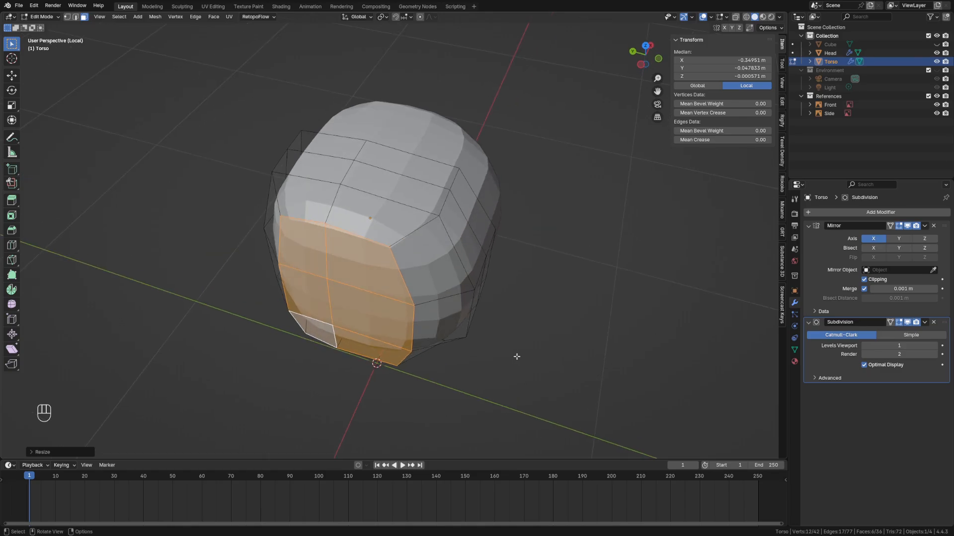
pyautogui.press('s')
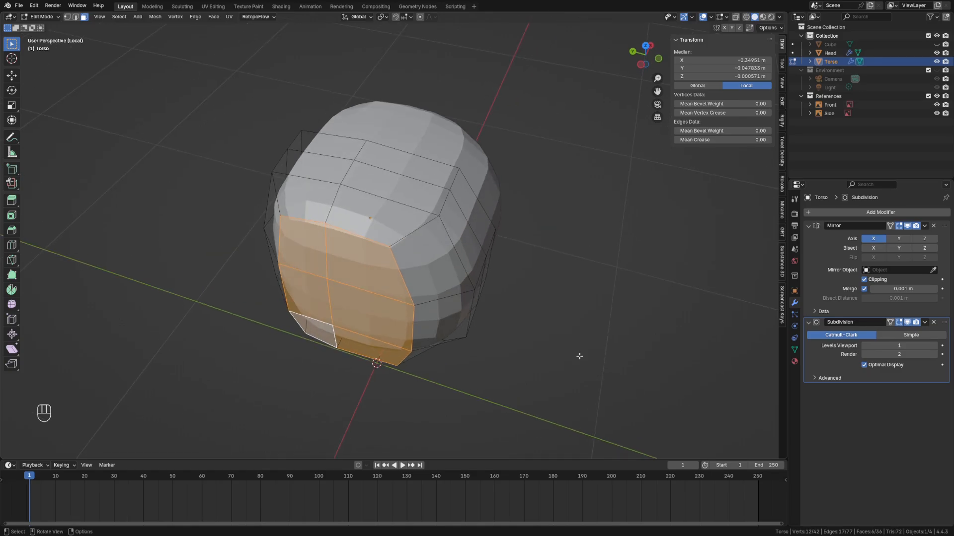
pyautogui.press('Tab')
pyautogui.click(511, 360)
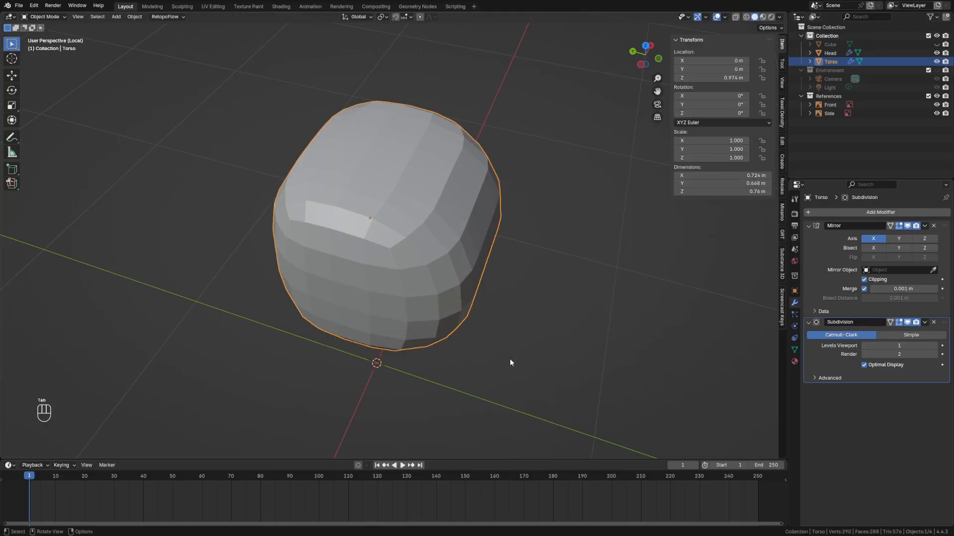
pyautogui.press('KP_Divide')
# In the front view, place the 3D cursor on the left-hand forearm of the reference drawing and add a cube there
pyautogui.press('`')
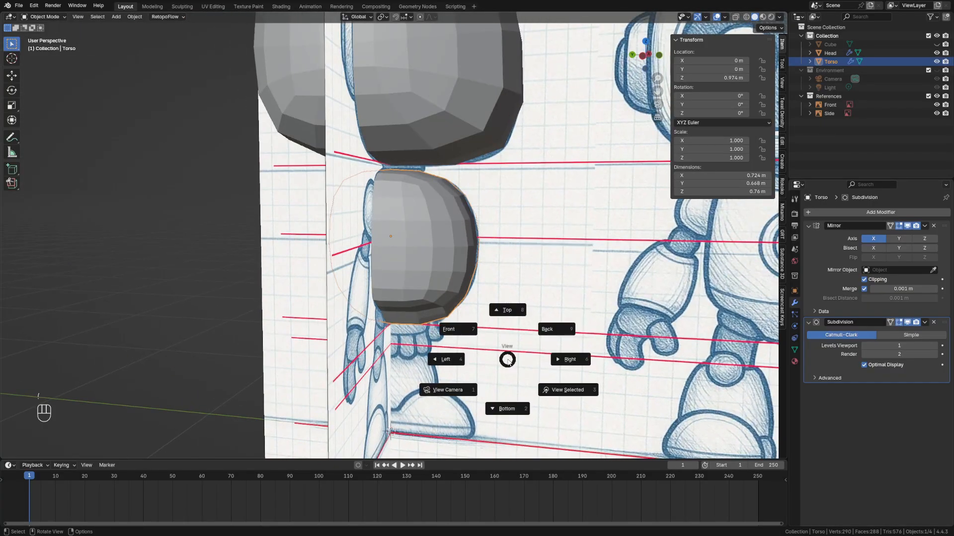
pyautogui.click(456, 324)
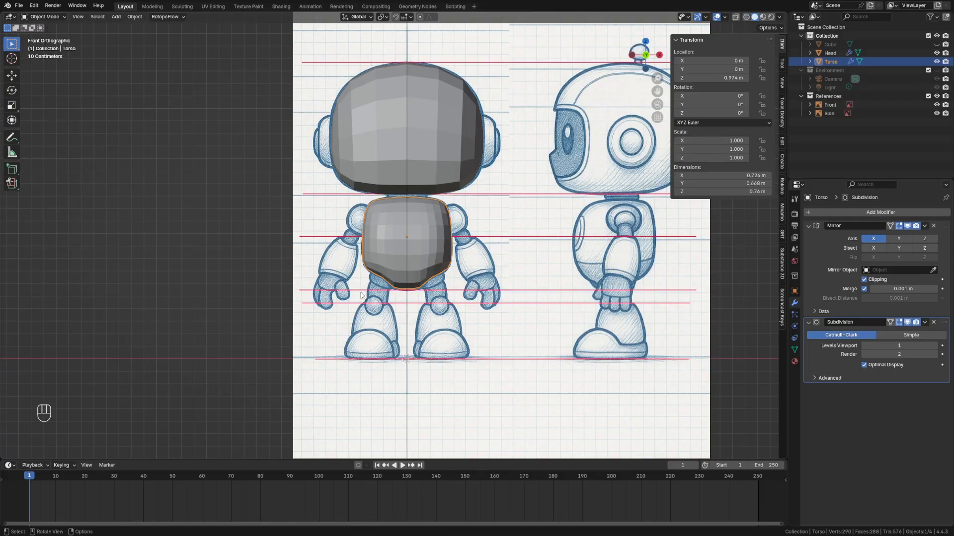
pyautogui.press('shift')
pyautogui.hotkey('shift', 'a')
pyautogui.moveTo(338, 259)
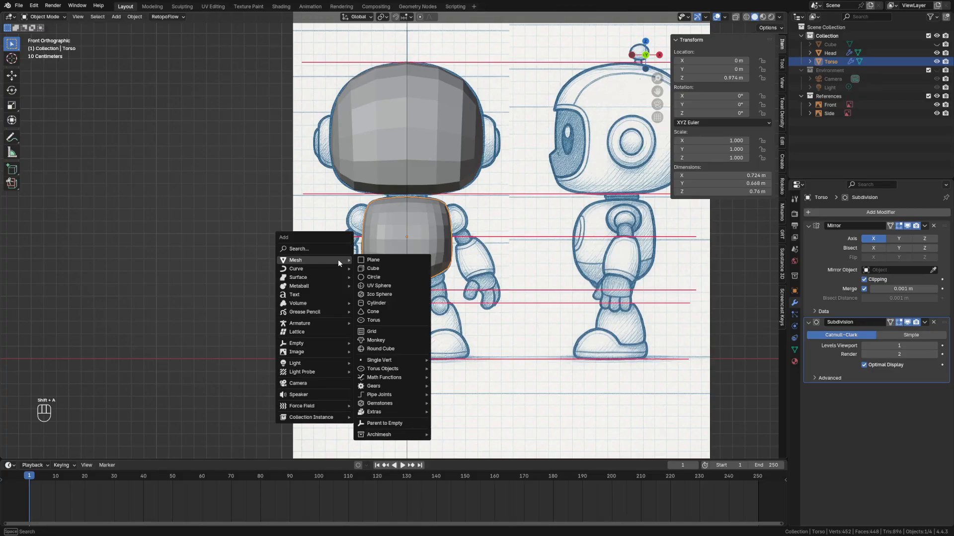
pyautogui.click(374, 270)
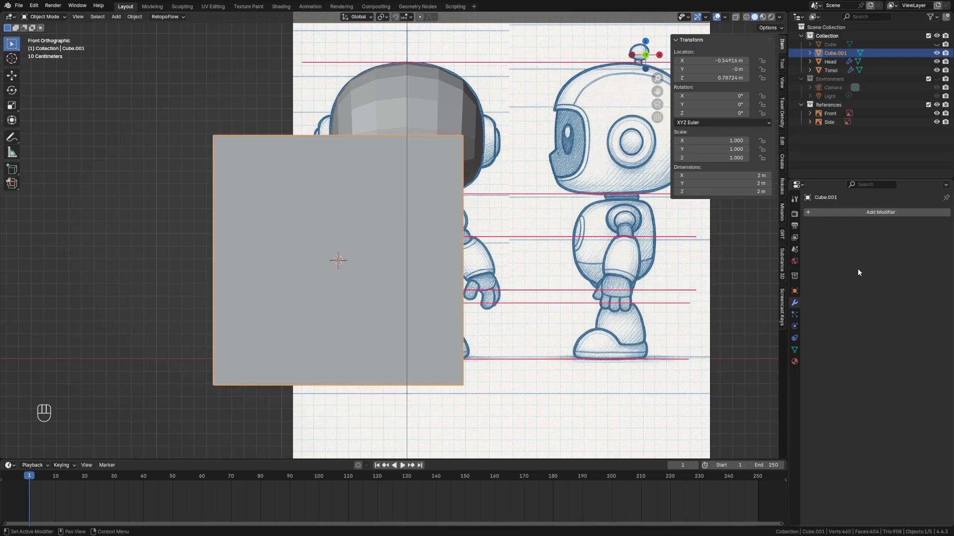
# Rename the new cube object as Forearm
pyautogui.doubleClick(835, 52)
pyautogui.write('Forearm')
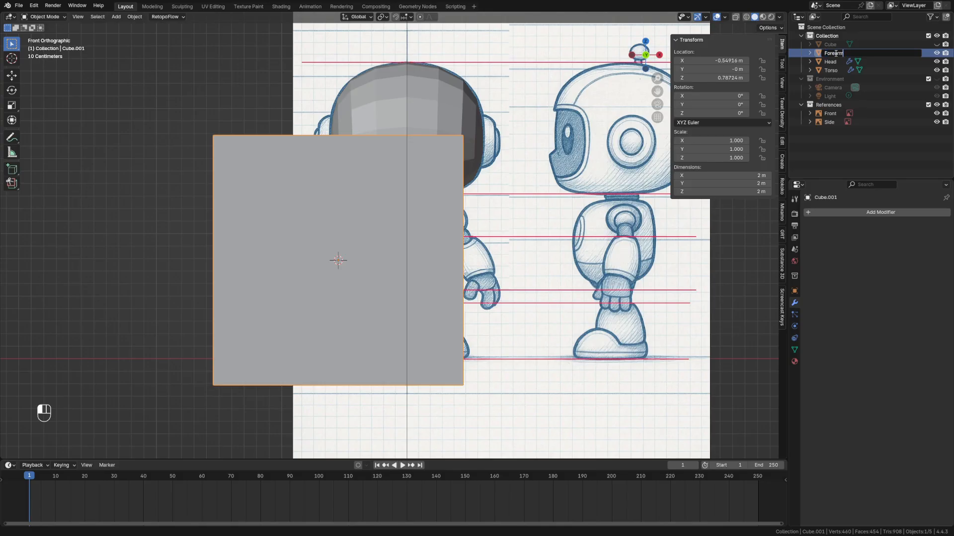
pyautogui.press('Return')
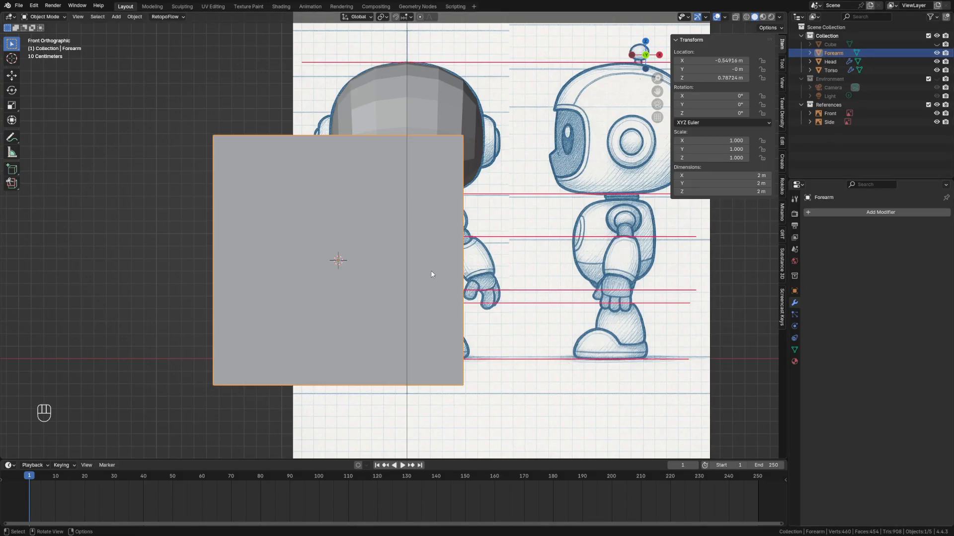
# Edit the Forearm cube in X-ray display and scale the whole mesh down to roughly cover the forearm in the front reference
pyautogui.press('Tab')
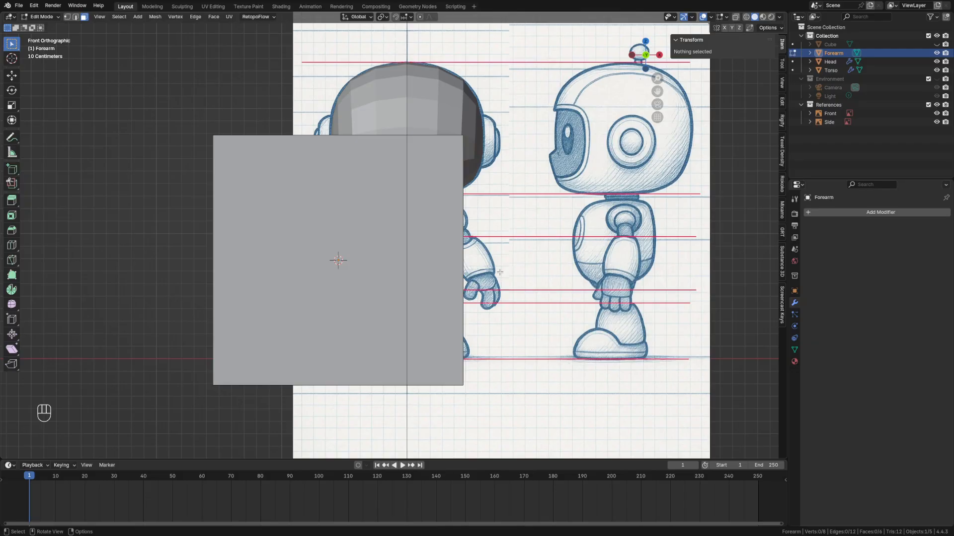
pyautogui.hotkey('alt', 'z')
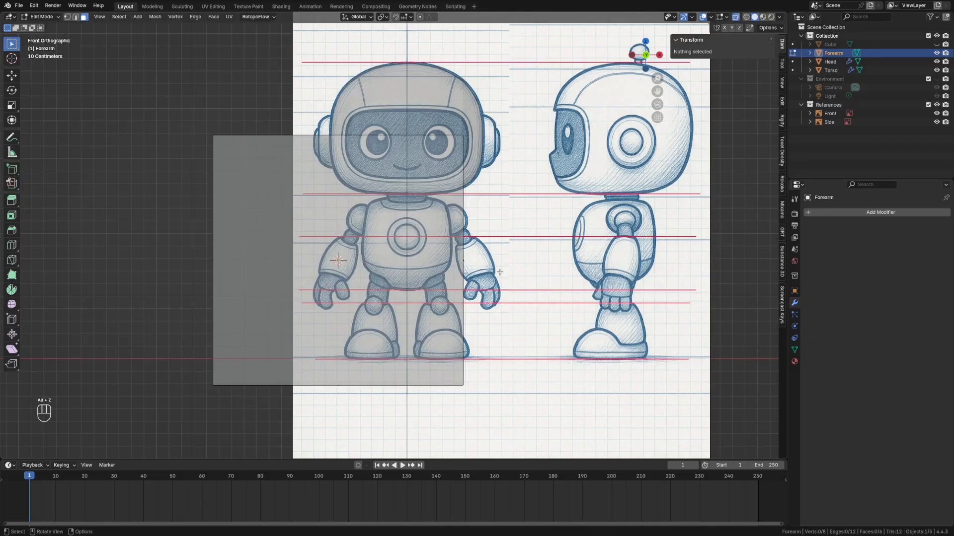
pyautogui.press('a')
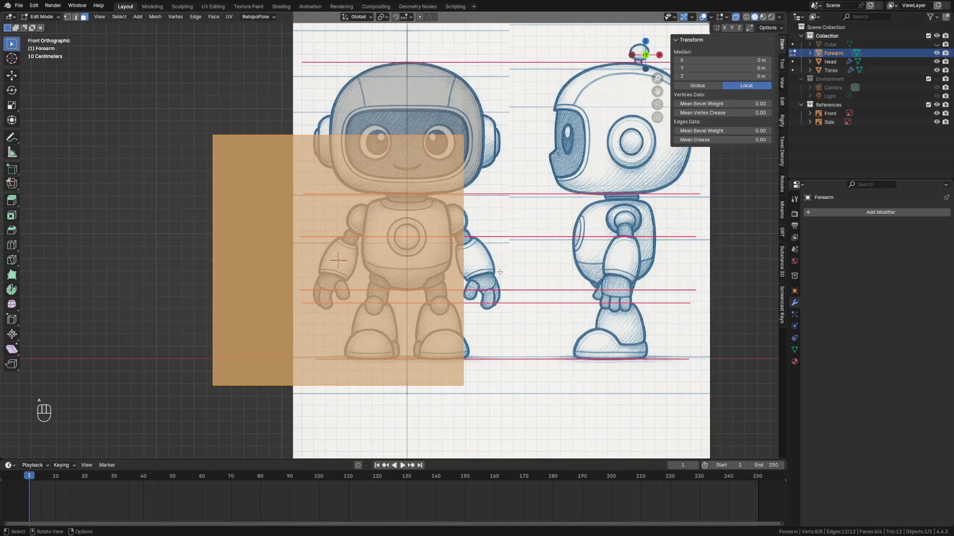
pyautogui.press('s')
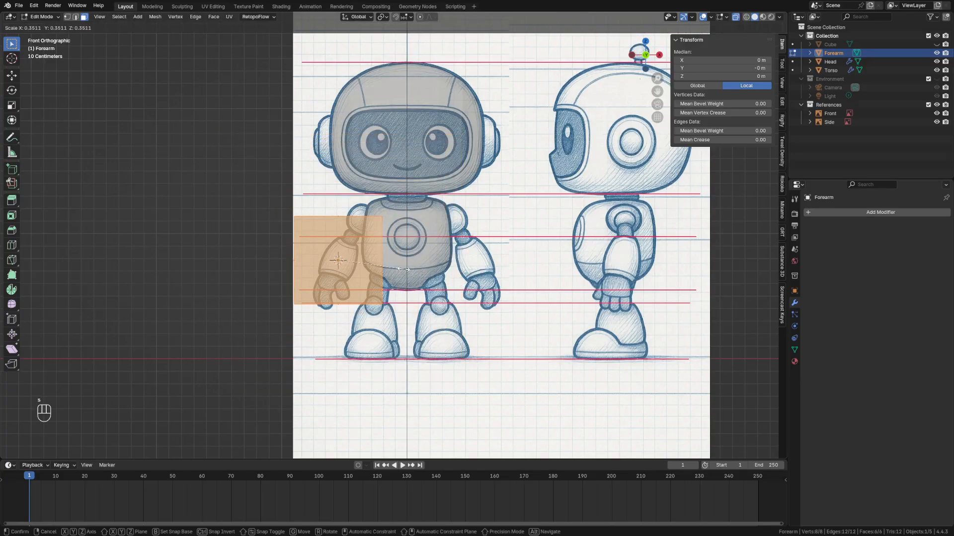
pyautogui.click(375, 262)
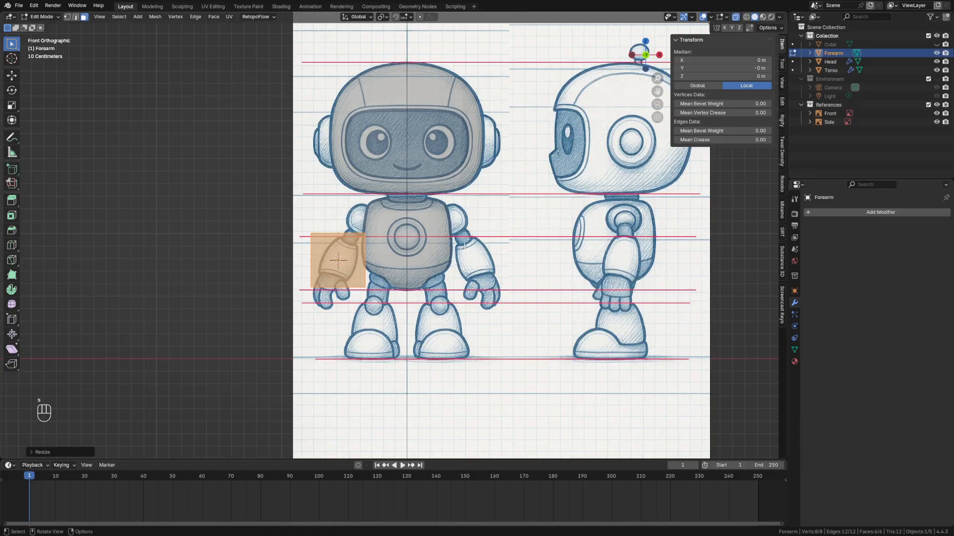
# Rotate the Forearm cube to follow the slant of the drawn forearm and scale it down slightly
pyautogui.press('r')
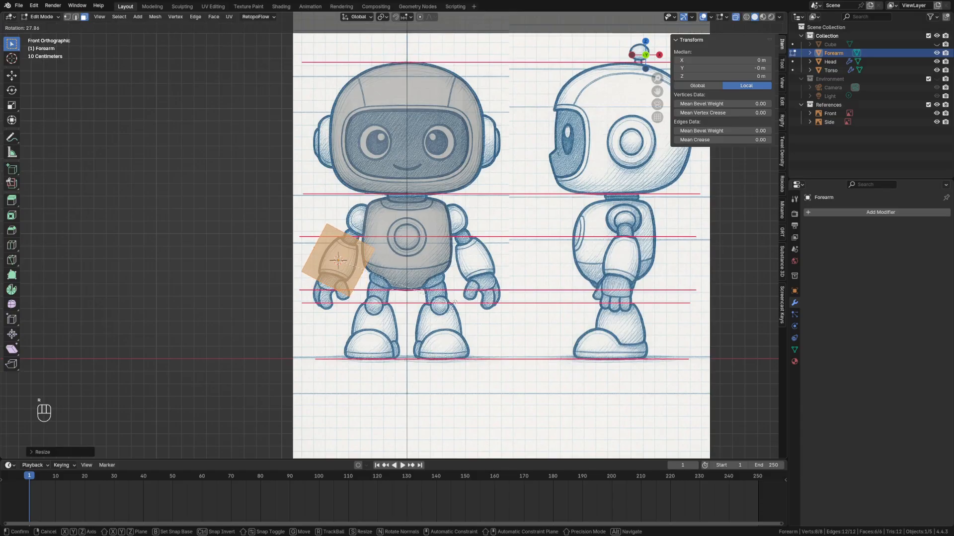
pyautogui.click(464, 301)
pyautogui.press('s')
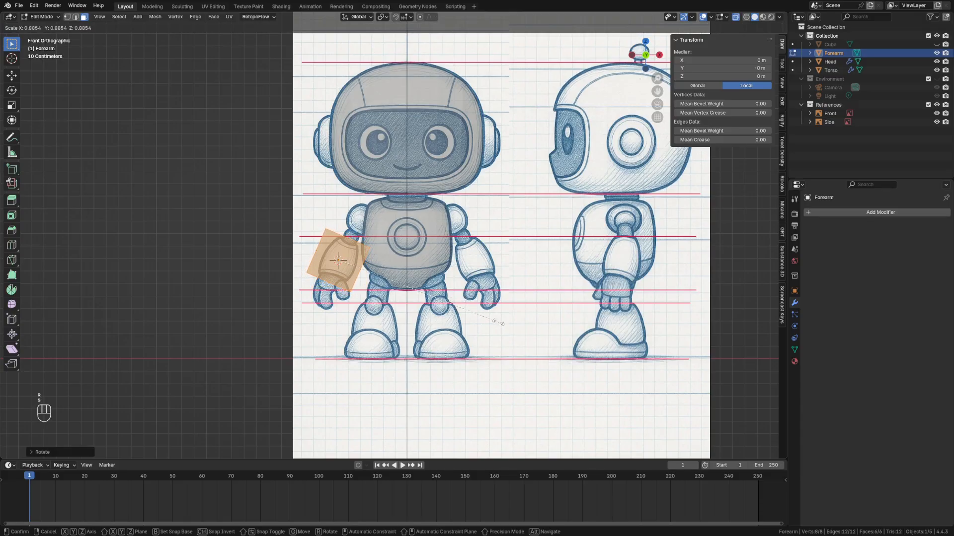
pyautogui.click(494, 320)
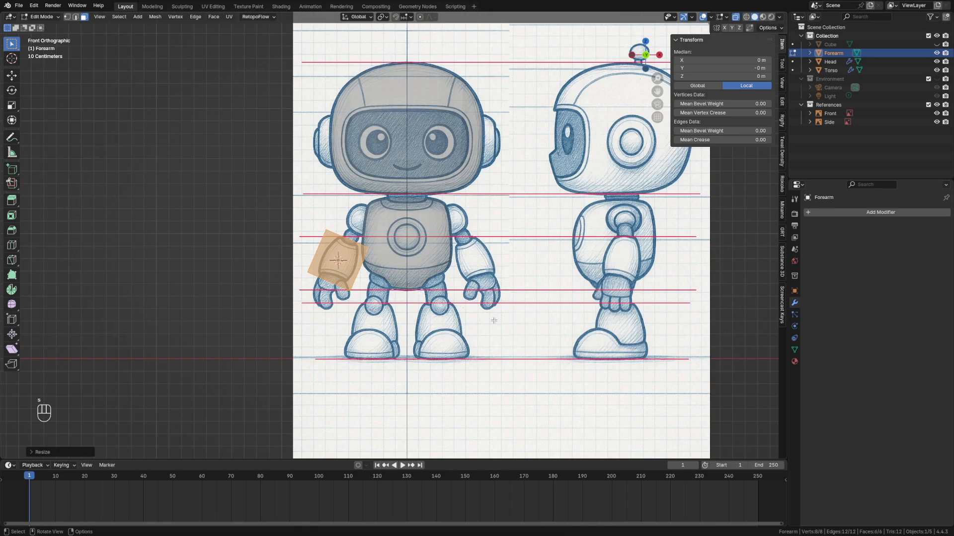
pyautogui.press('r')
pyautogui.click(499, 316)
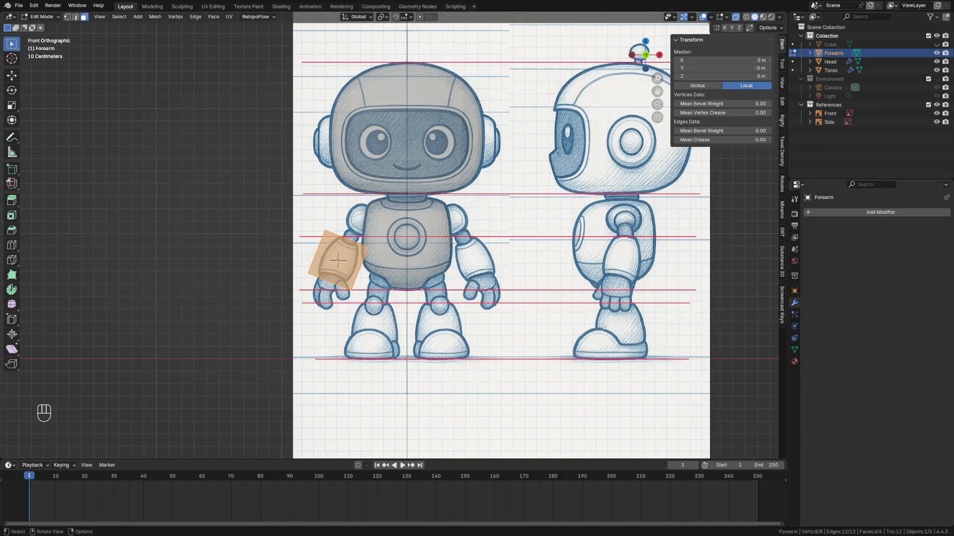
# Compare the Forearm cube with the arm in the left-view reference, and return to the front view
pyautogui.moveTo(476, 323); pyautogui.dragTo(537, 340, button='middle')
pyautogui.press('`')
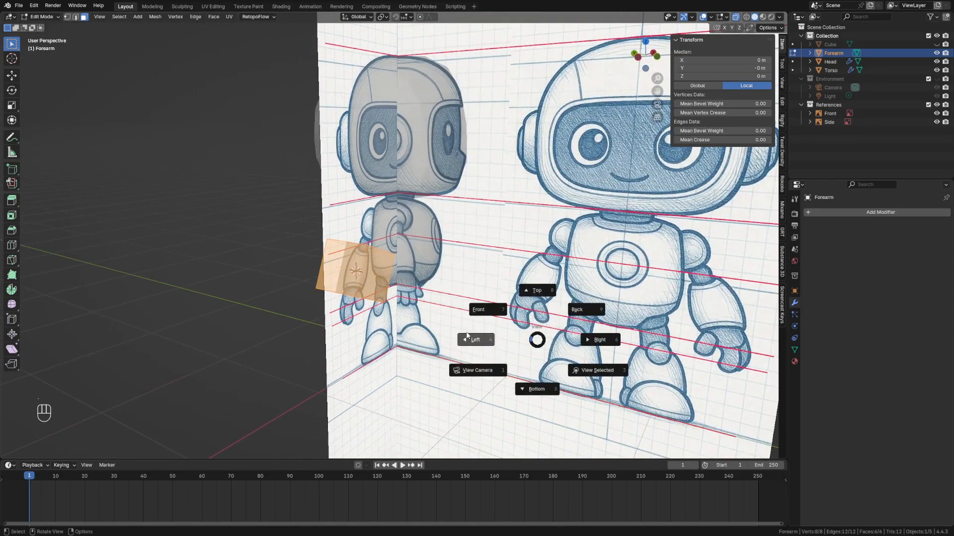
pyautogui.click(462, 343)
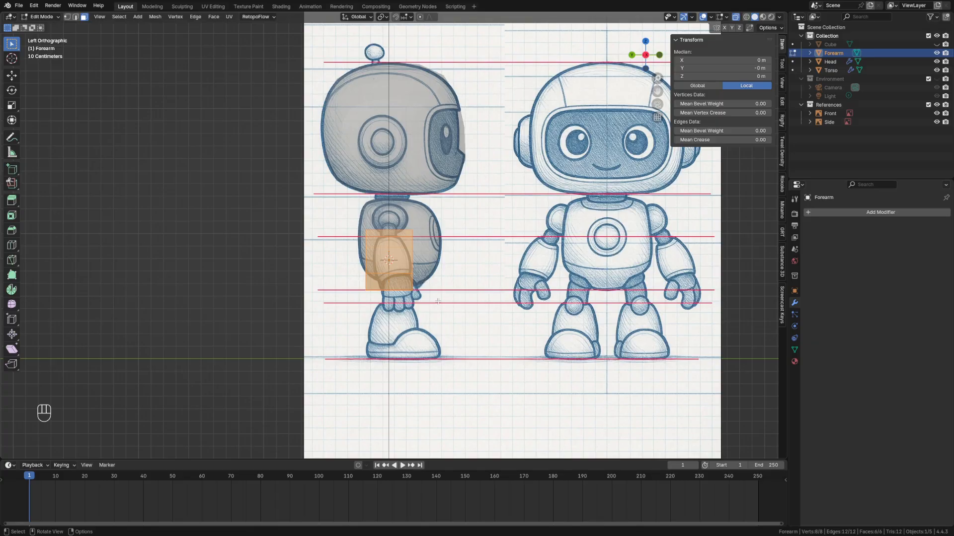
pyautogui.press('`')
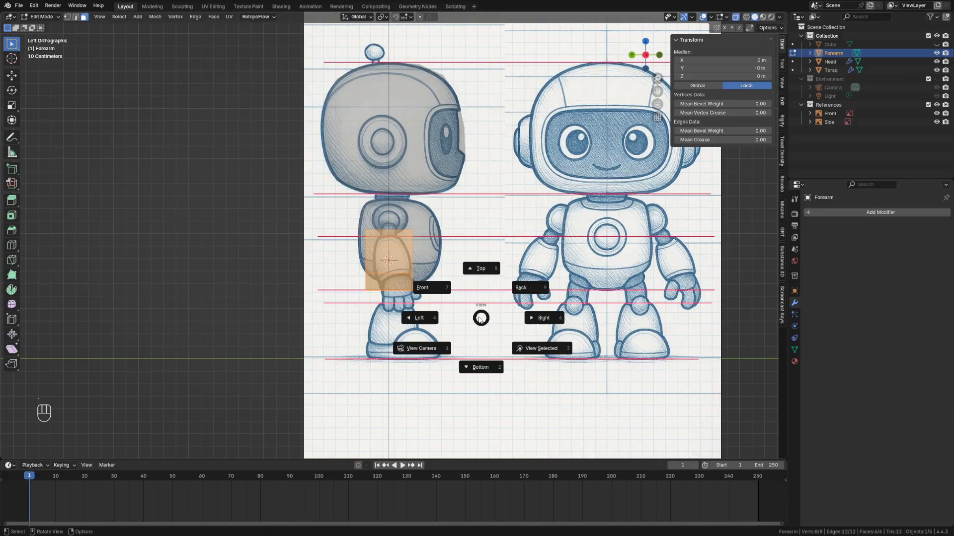
pyautogui.click(423, 286)
pyautogui.press('1')
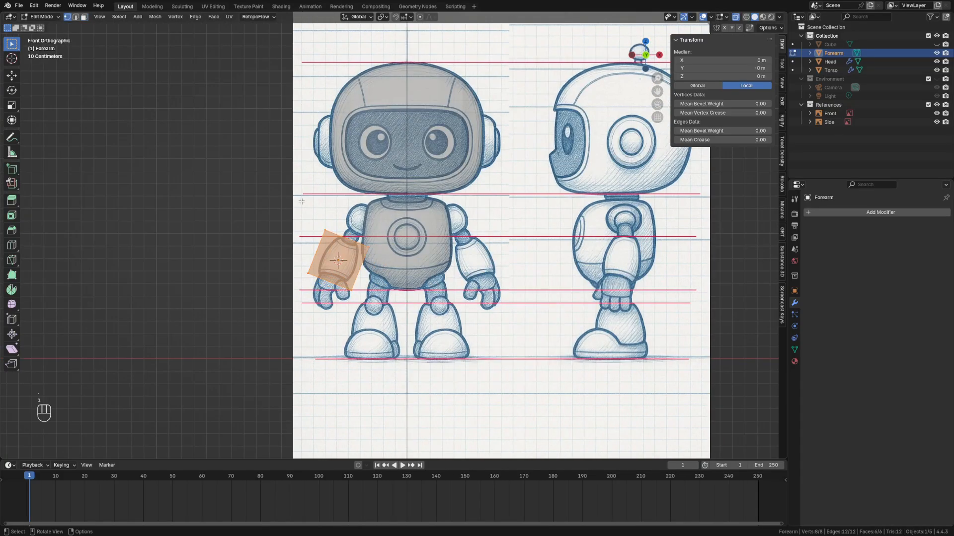
pyautogui.moveTo(301, 201); pyautogui.dragTo(329, 233)
pyautogui.press('g')
pyautogui.press('Escape')
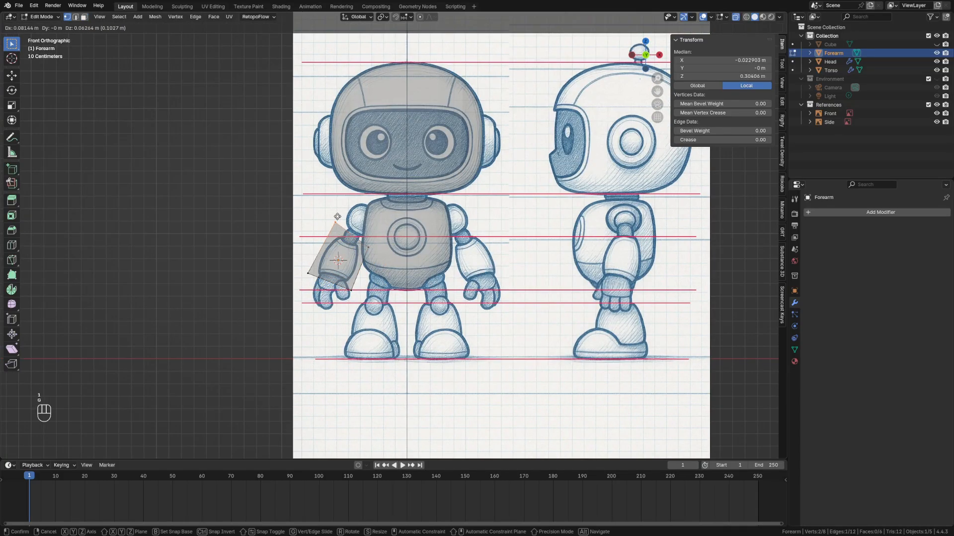
# Select only the upper face of the Forearm cube in face selection mode
pyautogui.moveTo(321, 234); pyautogui.dragTo(355, 257, button='middle')
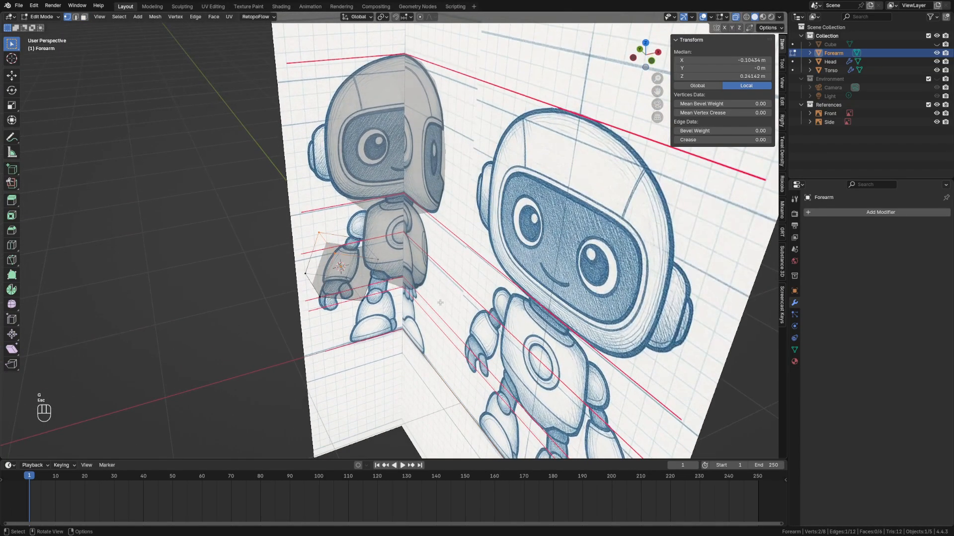
pyautogui.keyDown('shift'); pyautogui.click(354, 255); pyautogui.keyUp('shift')
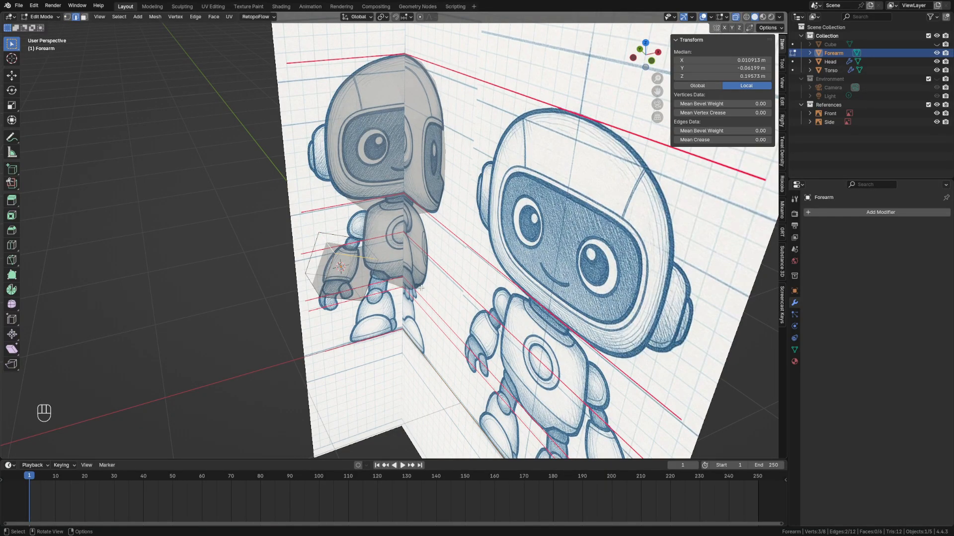
pyautogui.keyDown('shift'); pyautogui.click(317, 237); pyautogui.keyUp('shift')
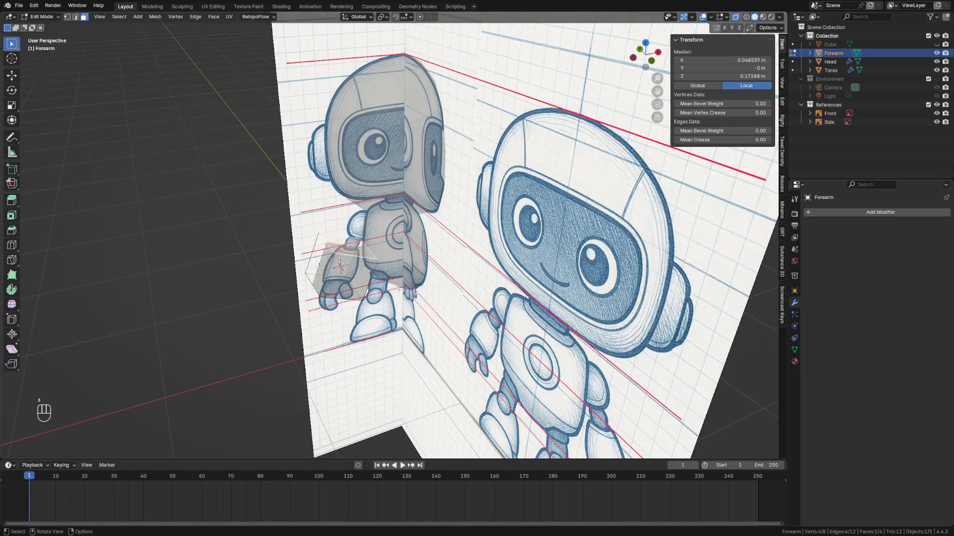
pyautogui.press('s')
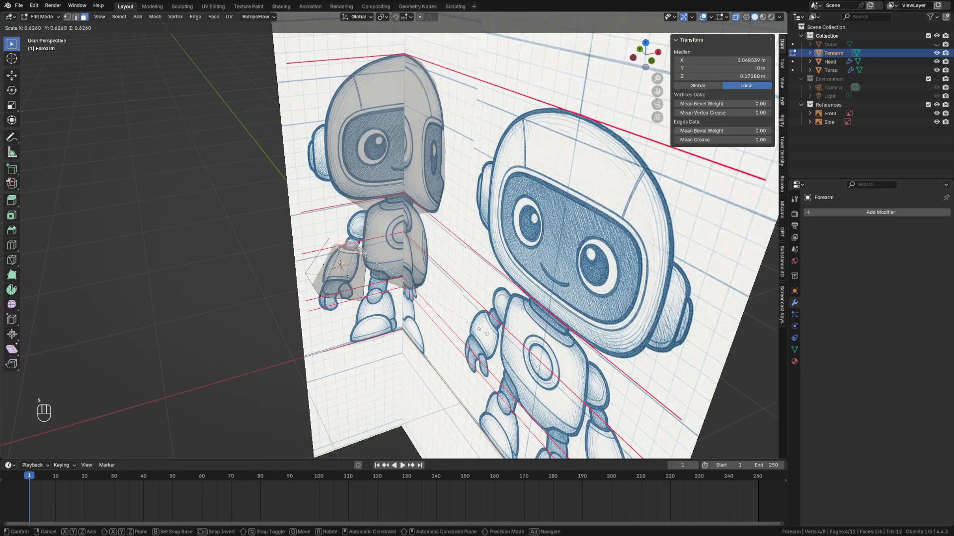
pyautogui.press('Escape')
pyautogui.press('`')
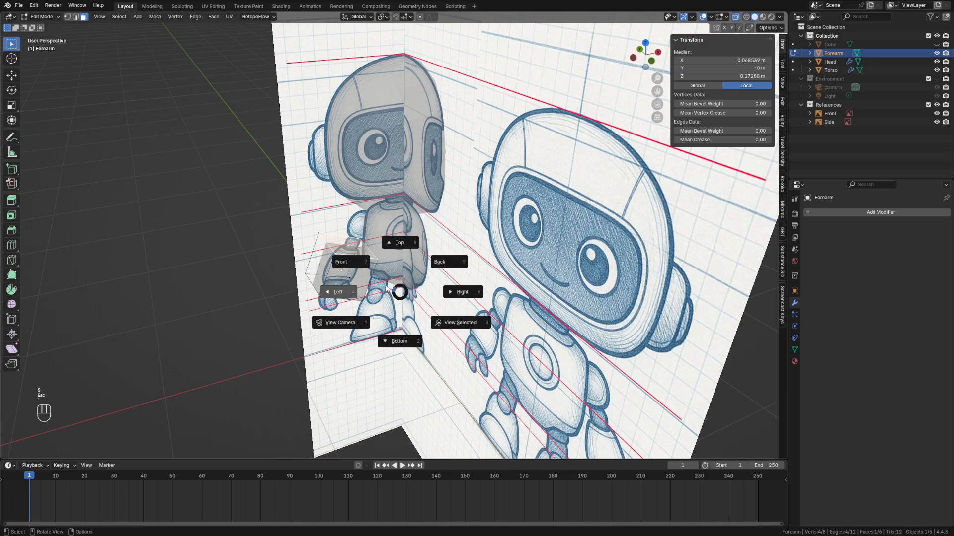
pyautogui.click(348, 262)
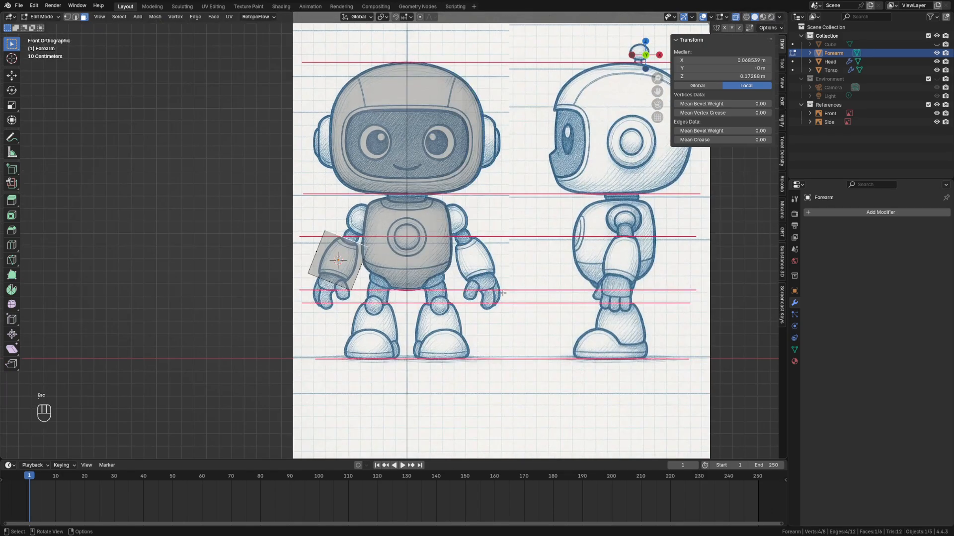
pyautogui.press('r')
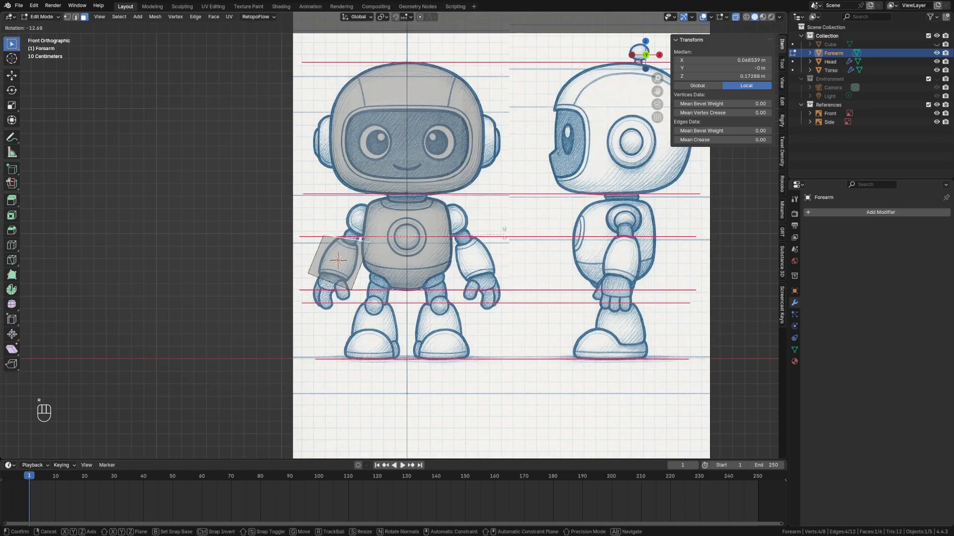
pyautogui.press('Escape')
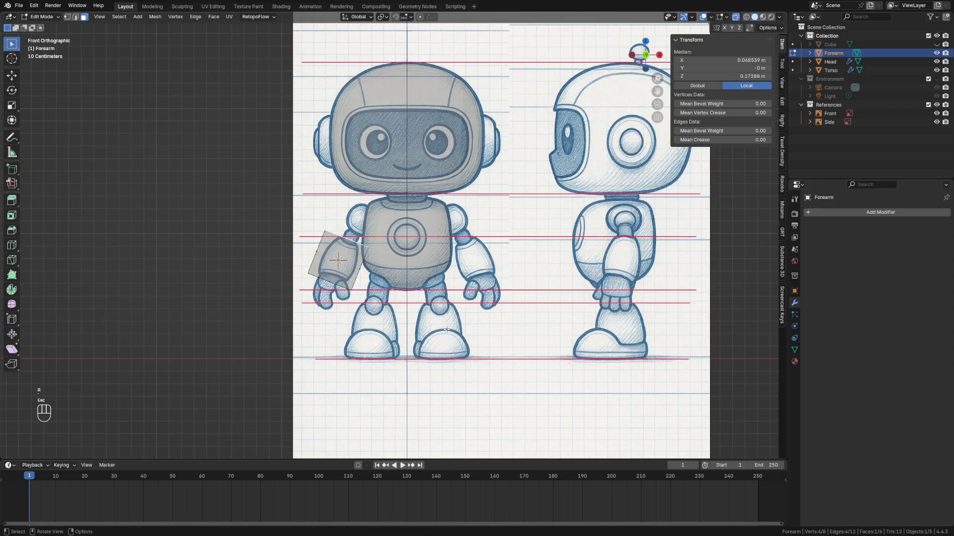
pyautogui.press('a')
pyautogui.press('r')
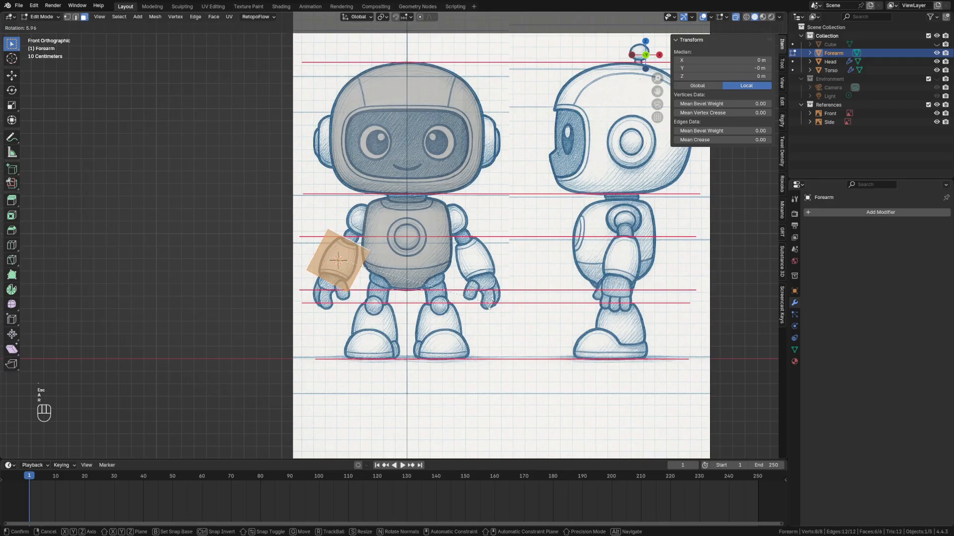
pyautogui.press('Escape')
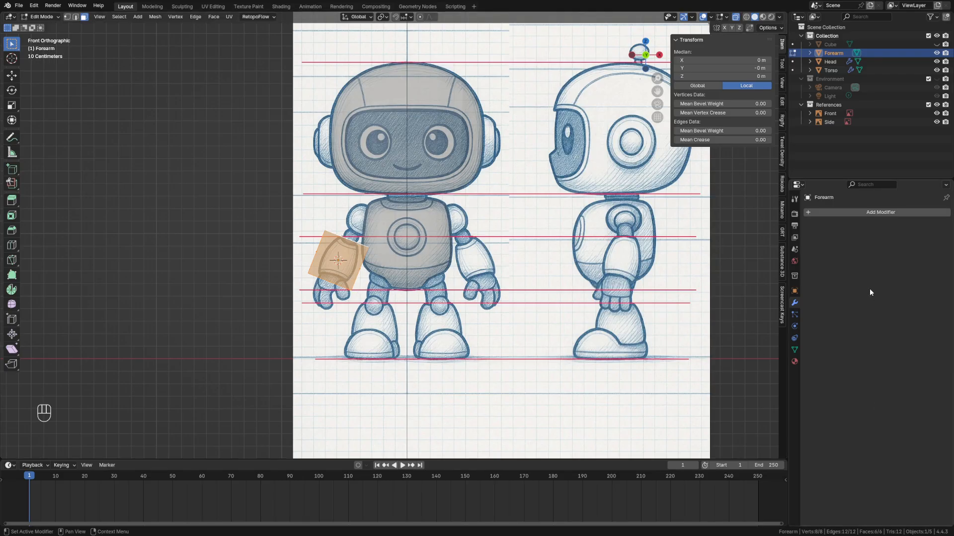
# Add a Mirror modifier to the Forearm on the X axis with the Torso as mirror object
pyautogui.click(862, 212)
pyautogui.write('mi')
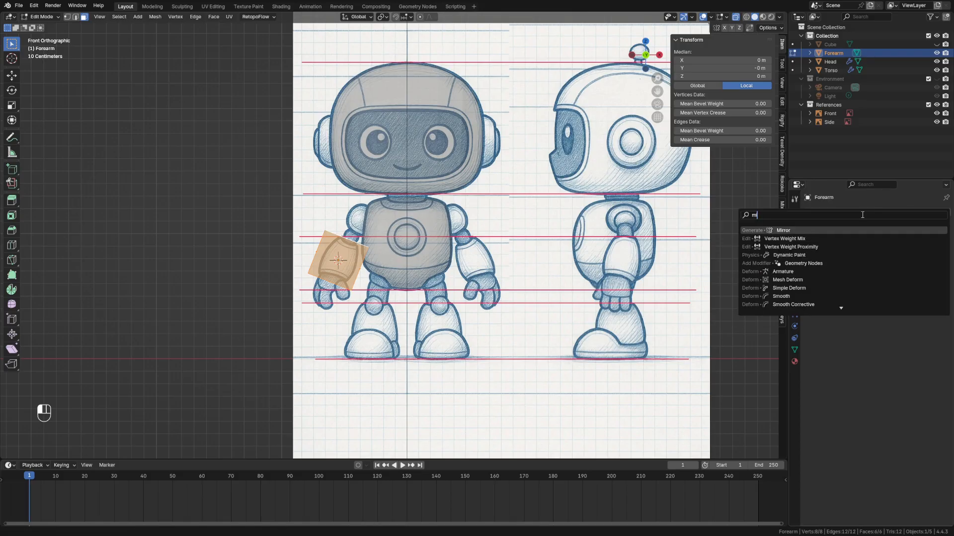
pyautogui.press('Return')
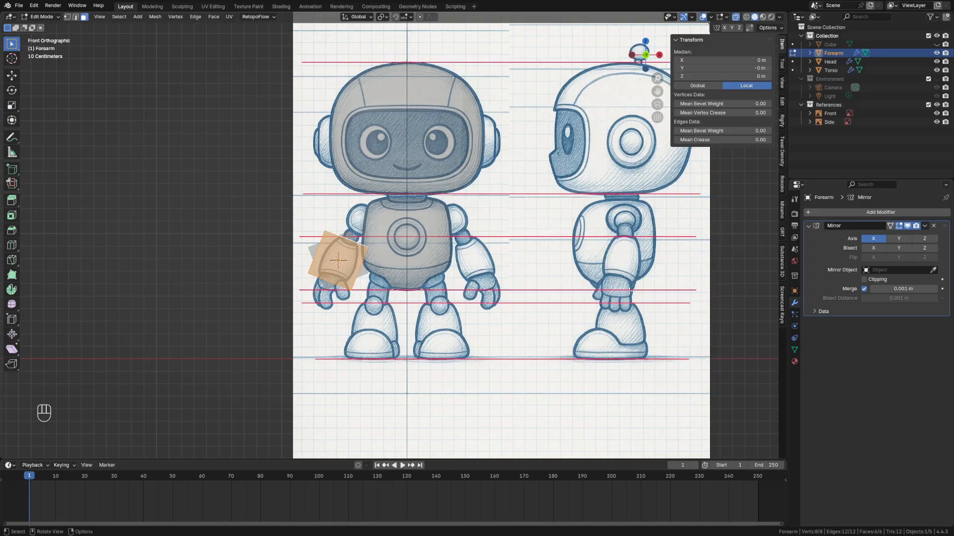
pyautogui.click(933, 269)
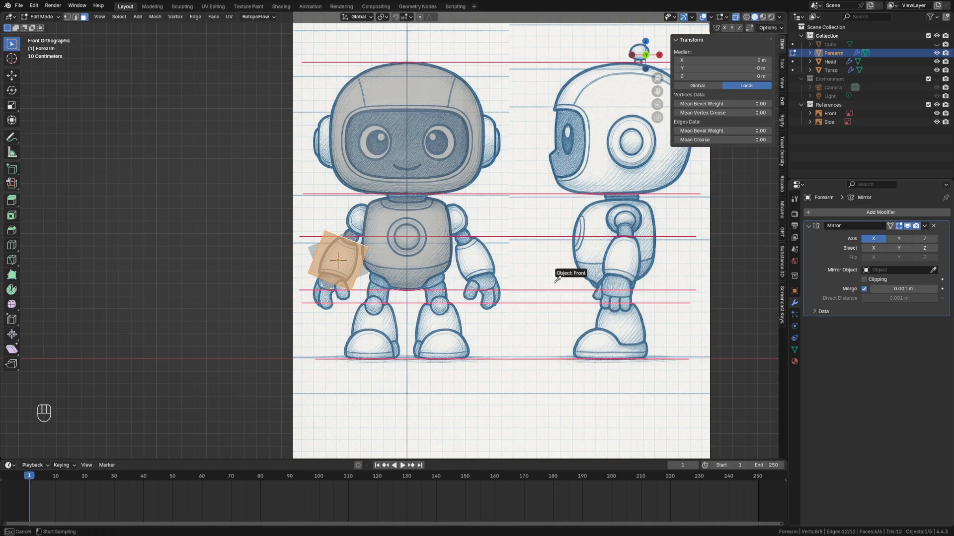
pyautogui.click(394, 254)
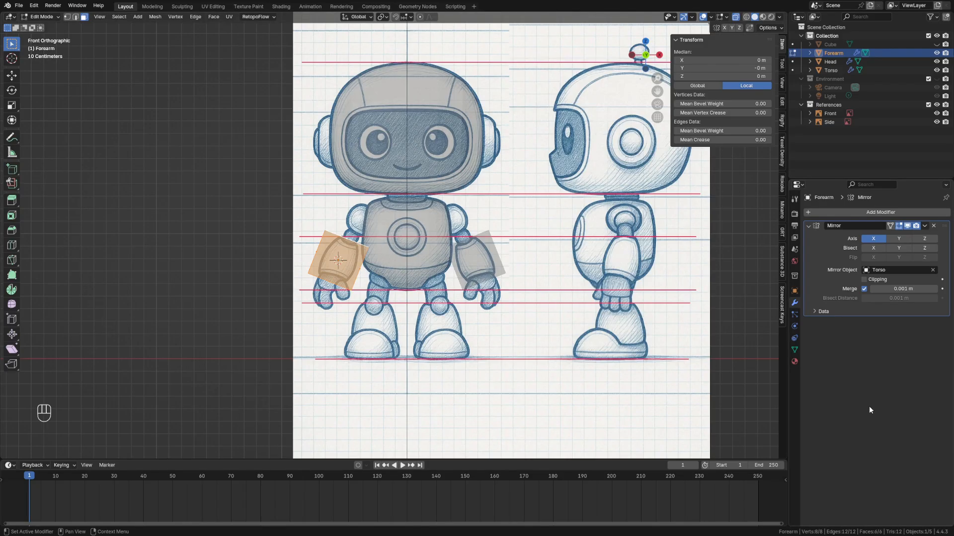
# Add a Subdivision Surface modifier to the Forearm
pyautogui.click(845, 211)
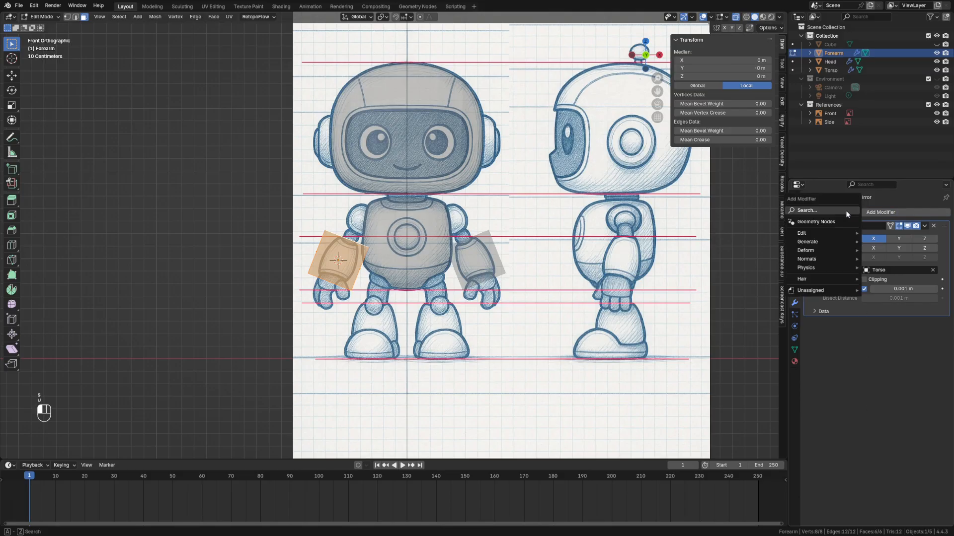
pyautogui.write('sub')
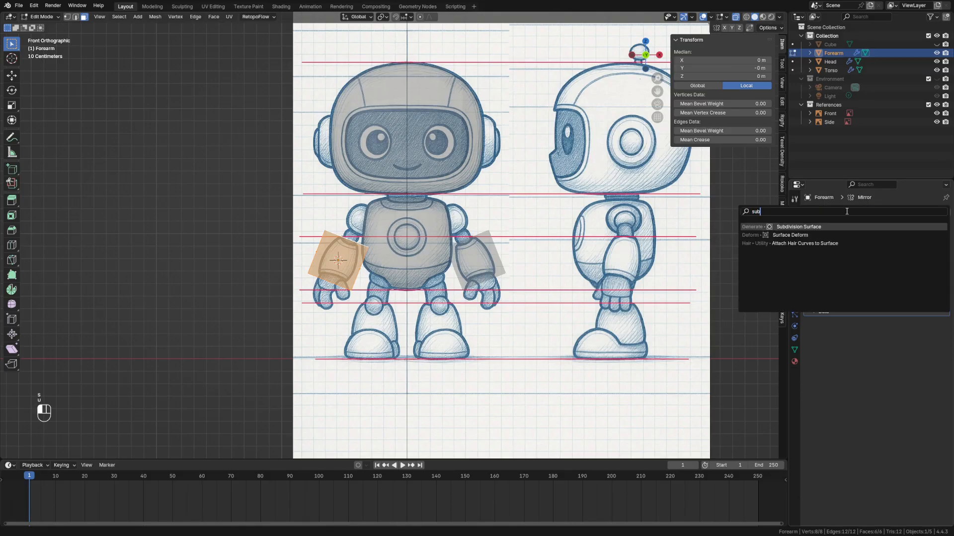
pyautogui.click(826, 227)
# Scale down the upper end vertices of the Forearm cage so it tapers toward the elbow in the front reference
pyautogui.scroll(6, 340, 323)
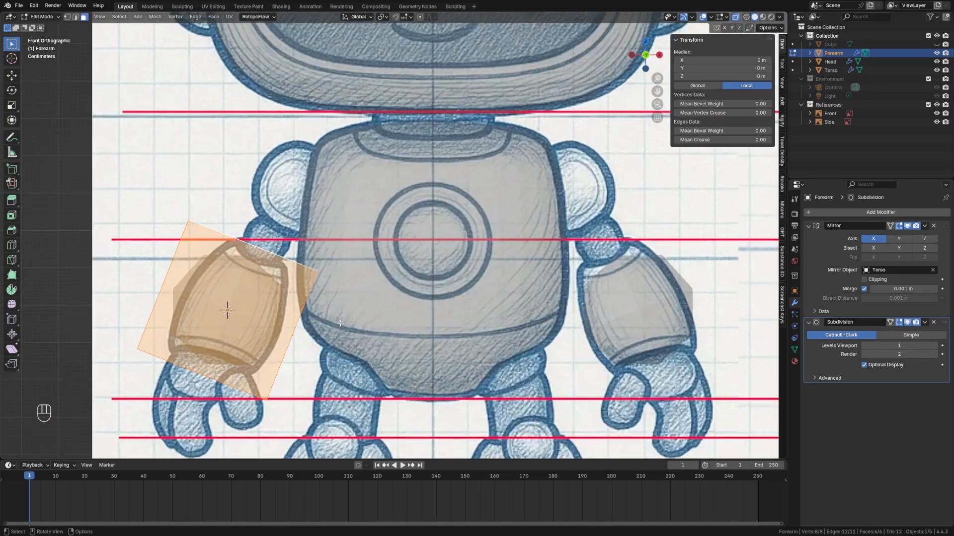
pyautogui.keyDown('shift'); pyautogui.moveTo(341, 324); pyautogui.dragTo(471, 244, button='middle'); pyautogui.keyUp('shift')
pyautogui.click(260, 98)
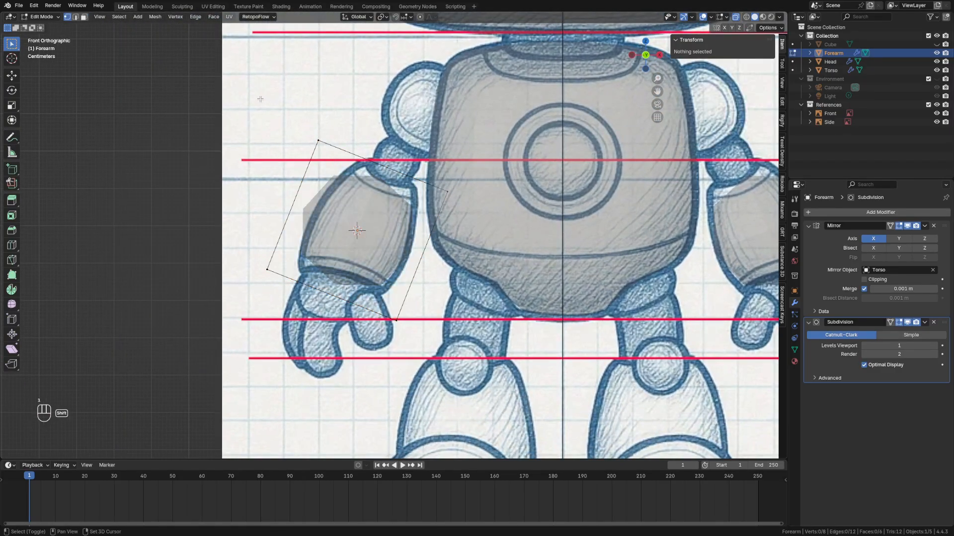
pyautogui.moveTo(260, 98); pyautogui.dragTo(462, 333)
pyautogui.press('s')
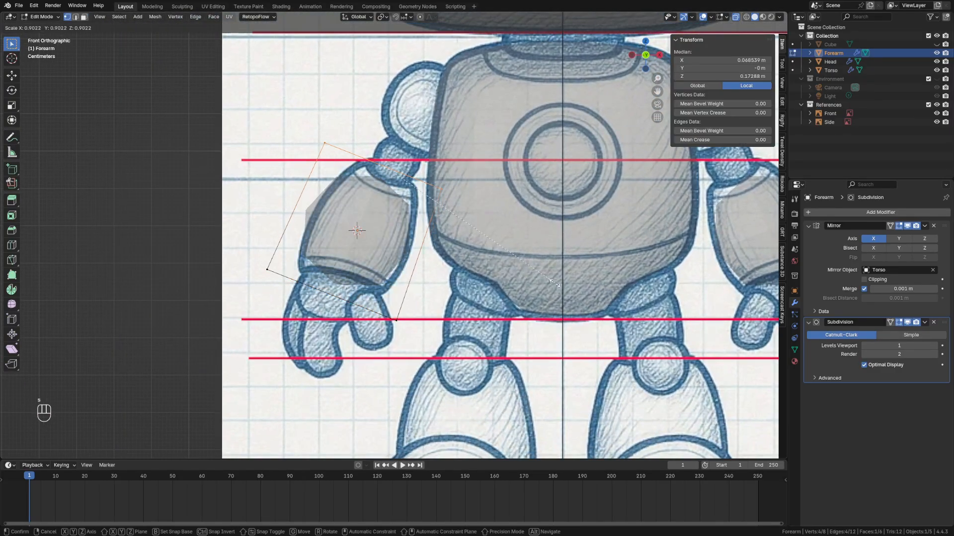
pyautogui.click(511, 256)
# Move the whole Forearm mesh about 0.01 m along X to line it up with the drawn forearm
pyautogui.press('a')
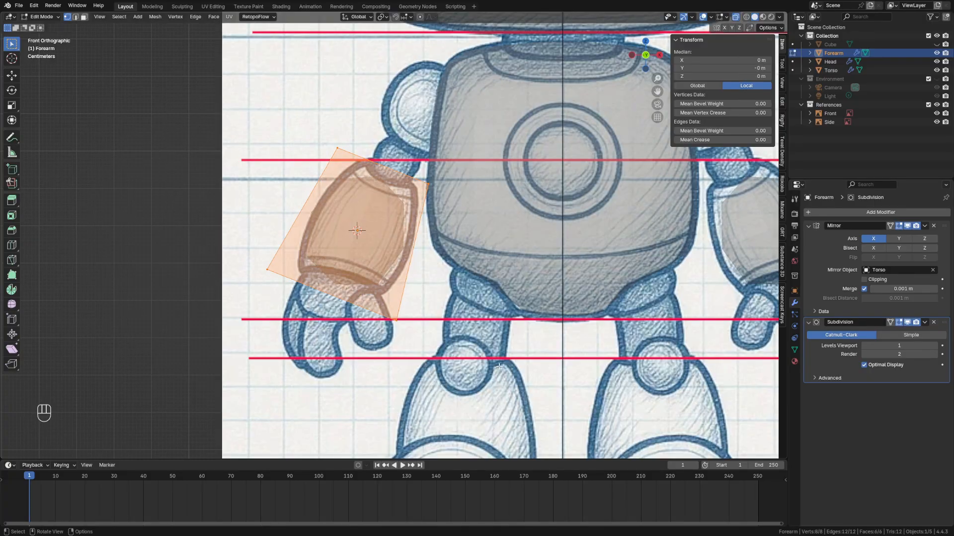
pyautogui.press('g')
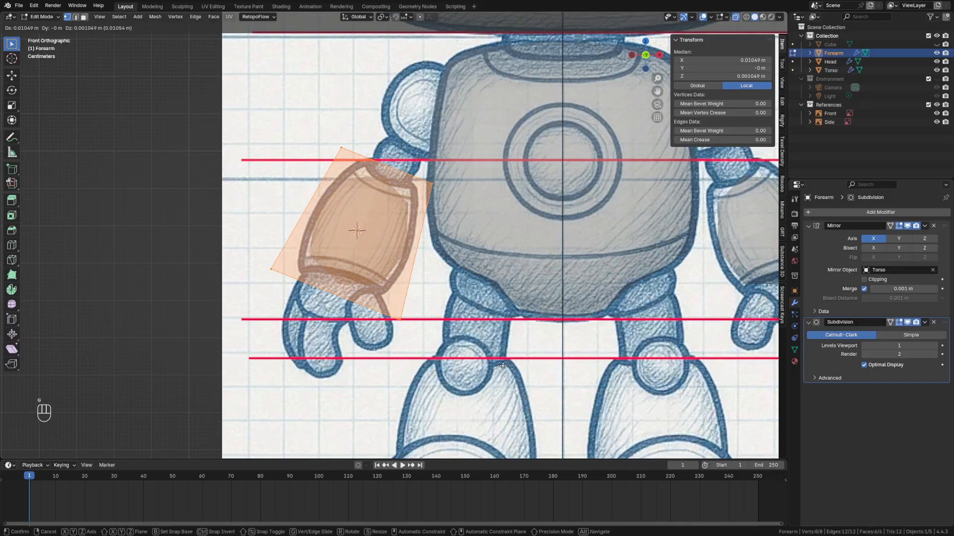
pyautogui.click(503, 366)
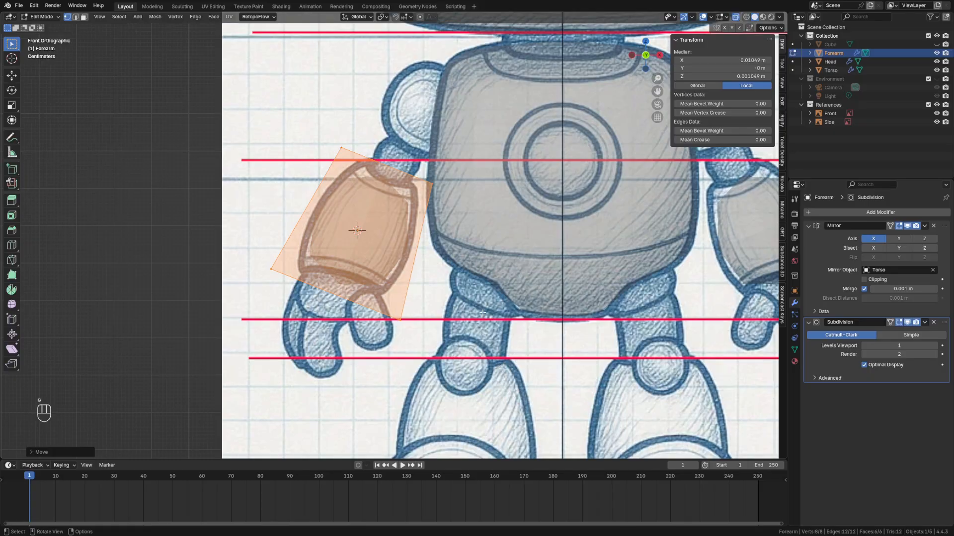
# Cut one edge loop across the middle of the Forearm cage
pyautogui.click(435, 146)
pyautogui.hotkey('ctrl', 'r')
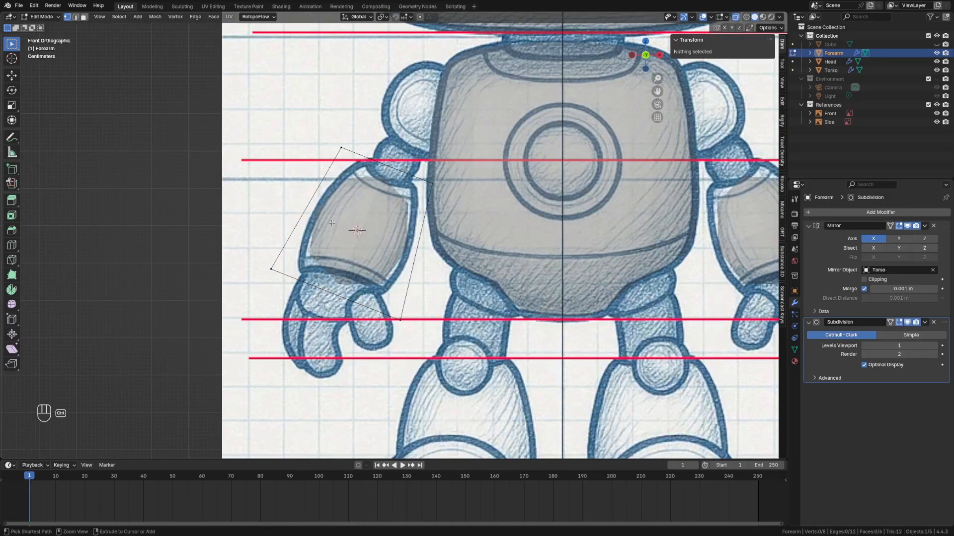
pyautogui.click(343, 219)
pyautogui.click(311, 275)
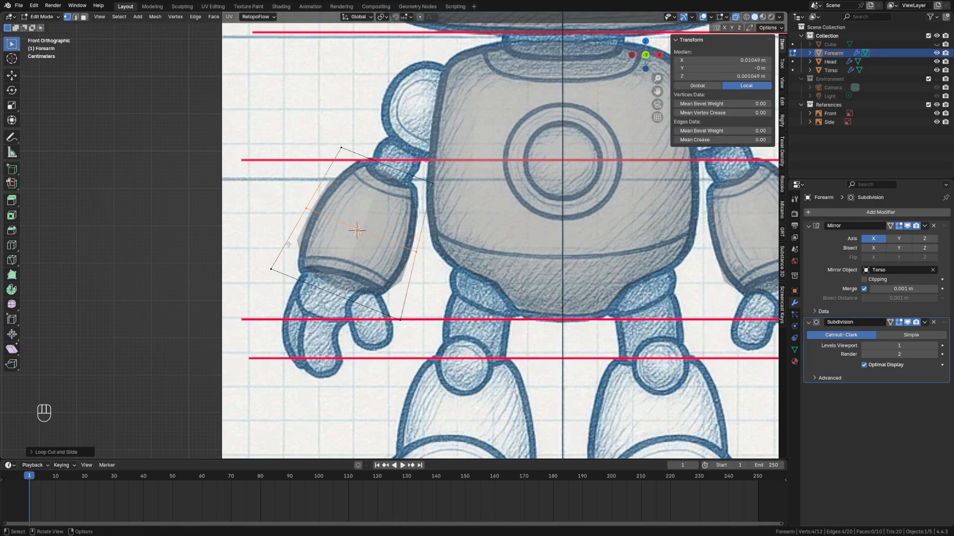
# Scale the whole Forearm mesh to about 0.91 and rotate it about 1.2 degrees to follow the drawn forearm
pyautogui.keyDown('shift'); pyautogui.moveTo(301, 328); pyautogui.dragTo(316, 322, button='middle'); pyautogui.keyUp('shift')
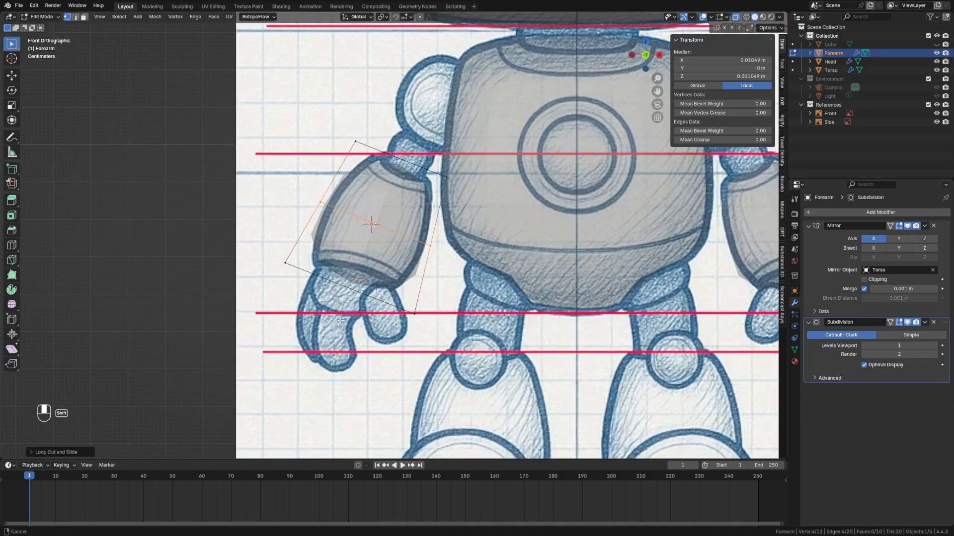
pyautogui.press('a')
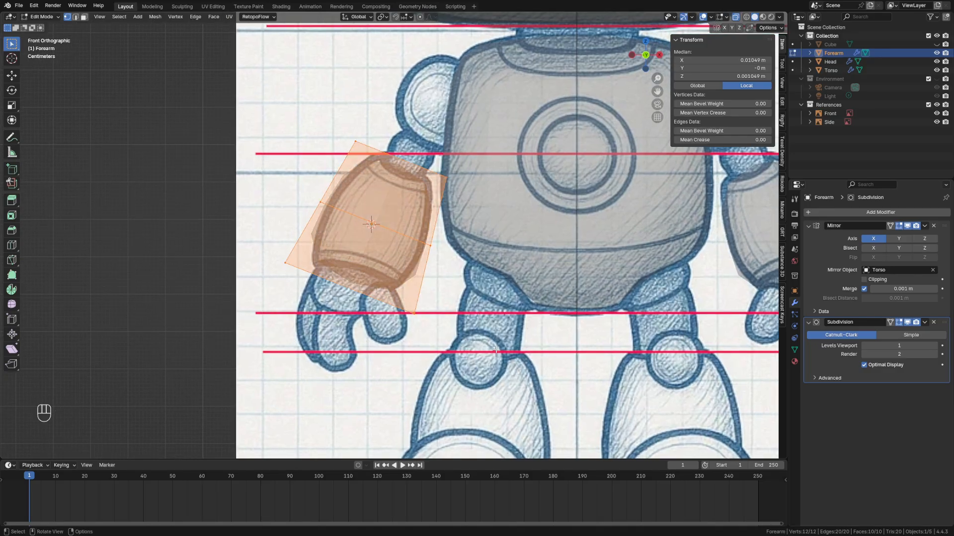
pyautogui.press('s')
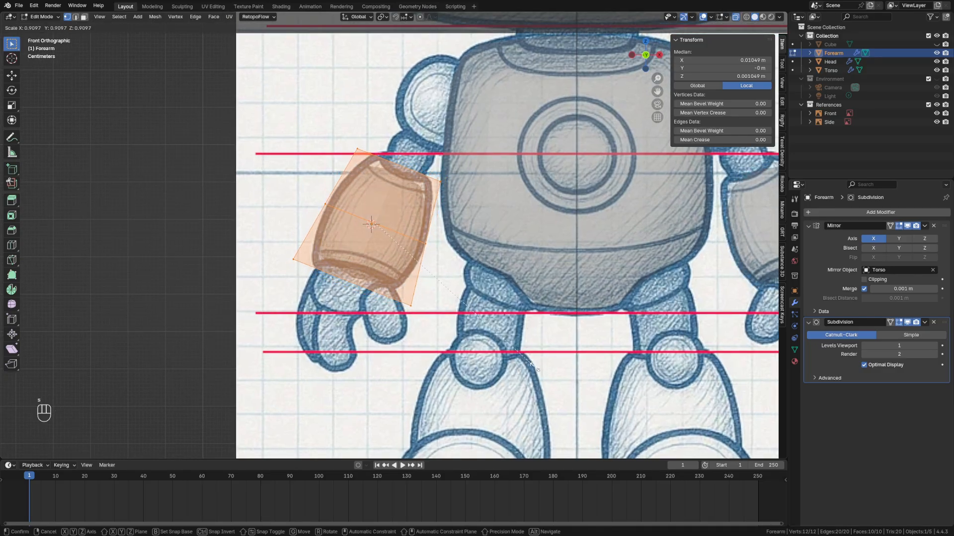
pyautogui.click(533, 367)
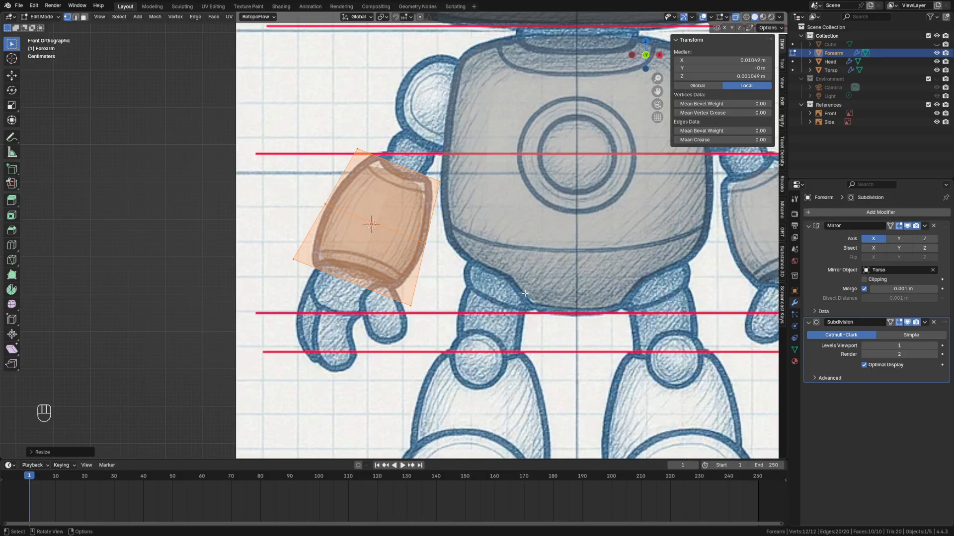
pyautogui.press('r')
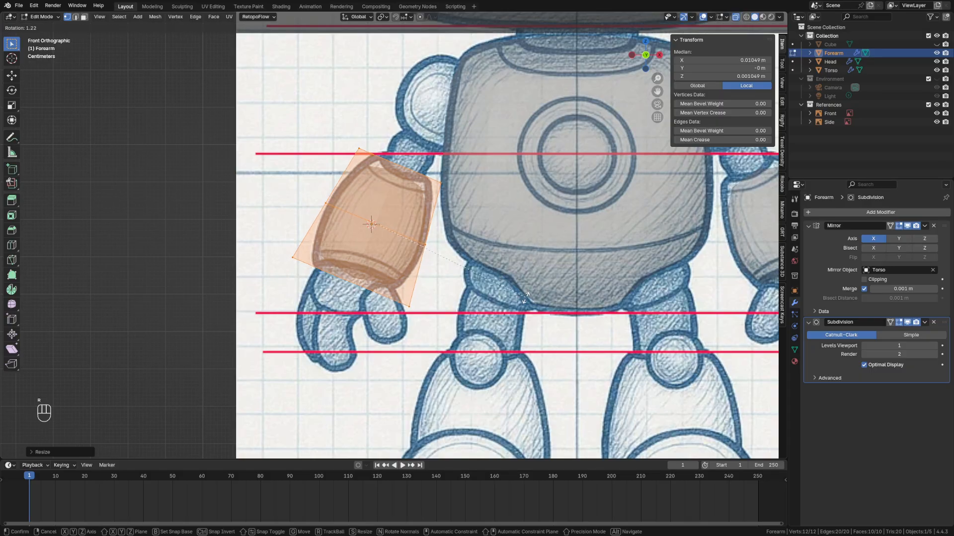
pyautogui.click(525, 297)
# Scale the entire Forearm mesh down once more, to about 0.95
pyautogui.click(268, 244)
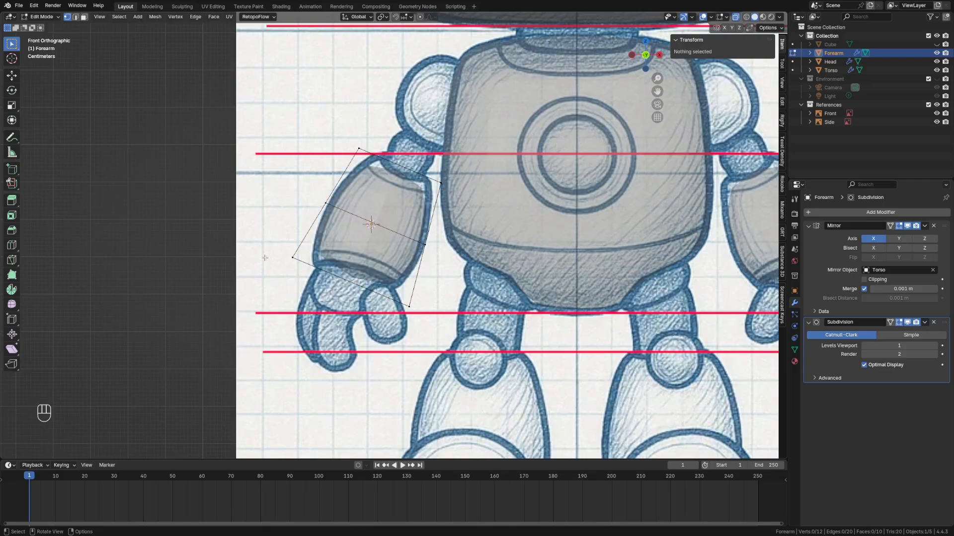
pyautogui.moveTo(267, 120); pyautogui.dragTo(465, 343)
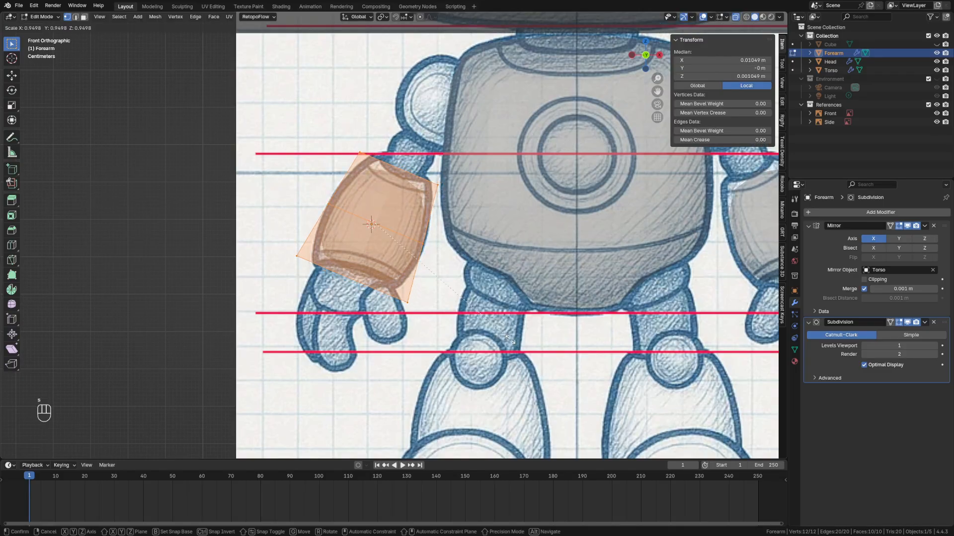
pyautogui.click(404, 217)
# Select the middle edge loop of the Forearm and scale it up to about 1.09
pyautogui.keyDown('shift'); pyautogui.moveTo(405, 217); pyautogui.dragTo(447, 272); pyautogui.keyUp('shift')
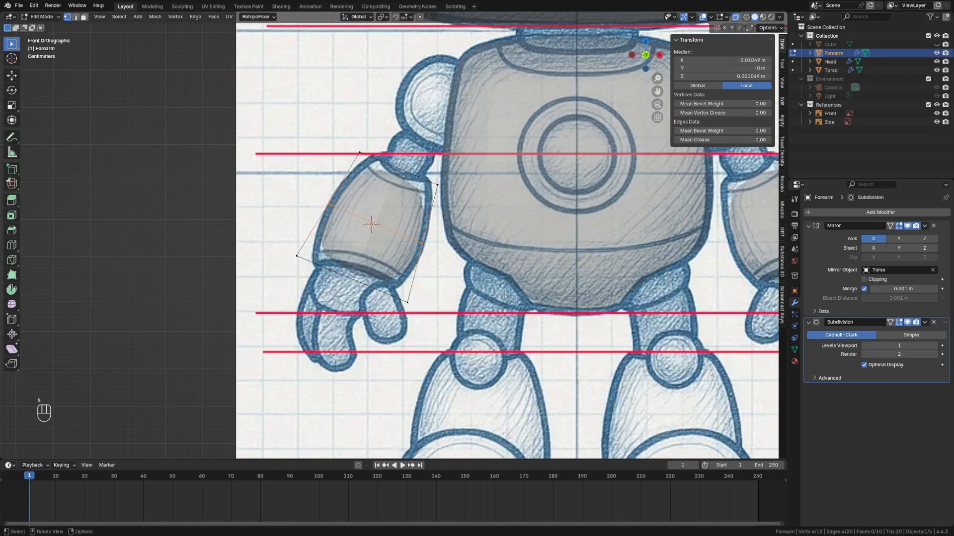
pyautogui.press('s')
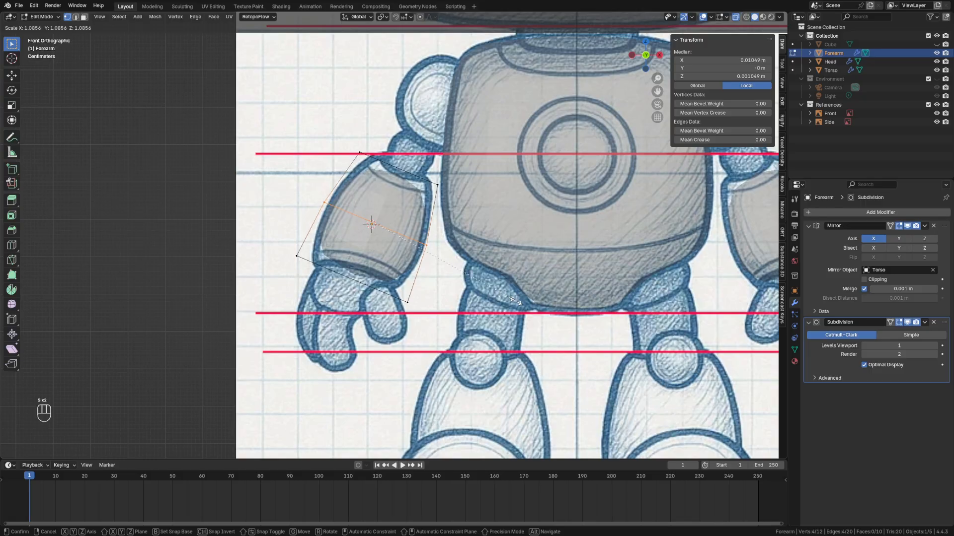
pyautogui.click(516, 300)
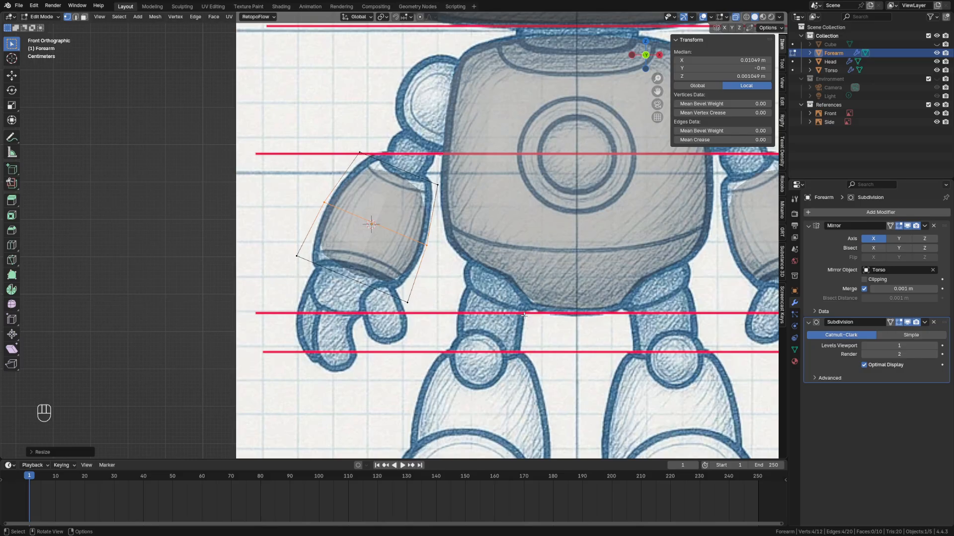
# Select the upper end vertices of the Forearm cage
pyautogui.click(848, 436)
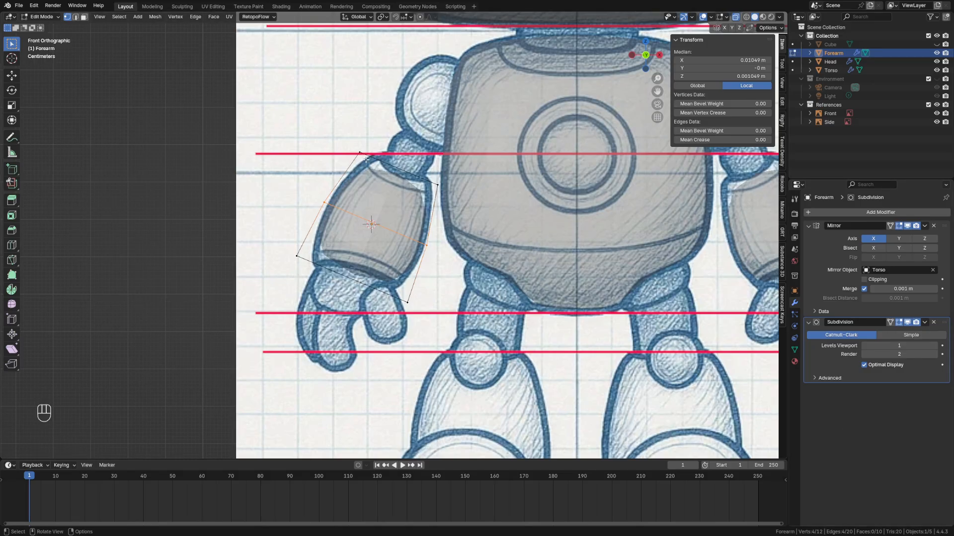
pyautogui.moveTo(349, 131); pyautogui.dragTo(469, 193)
# Try edge-sliding the upper end of the Forearm in local view with clamping turned off, and return to the full scene
pyautogui.press('/')
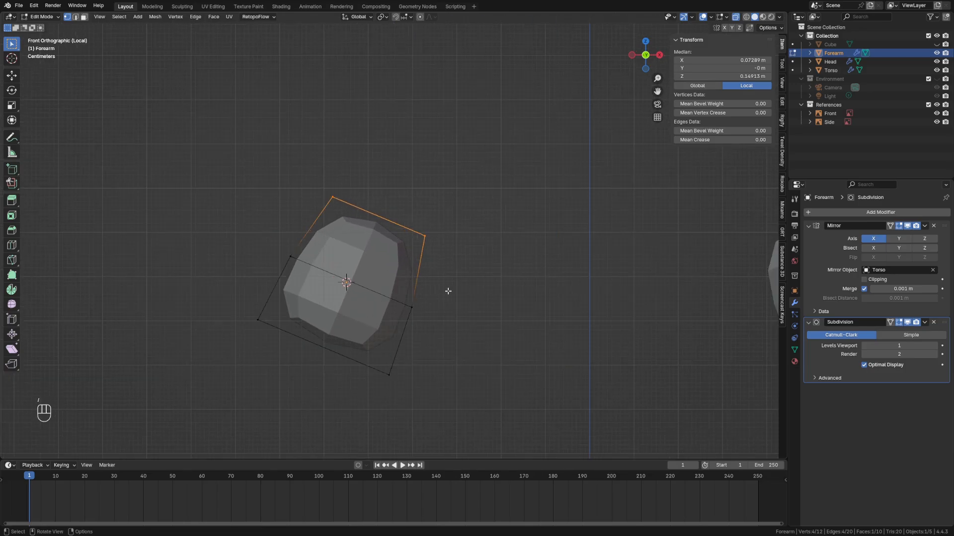
pyautogui.scroll(1, 448, 291)
pyautogui.keyDown('shift'); pyautogui.moveTo(457, 288); pyautogui.dragTo(511, 257, button='middle'); pyautogui.keyUp('shift')
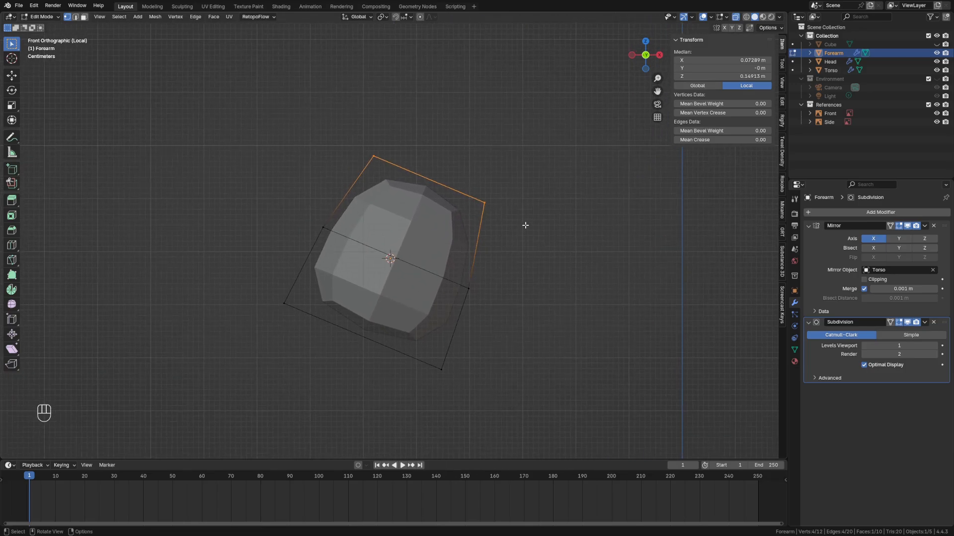
pyautogui.press('g')
pyautogui.press('g')
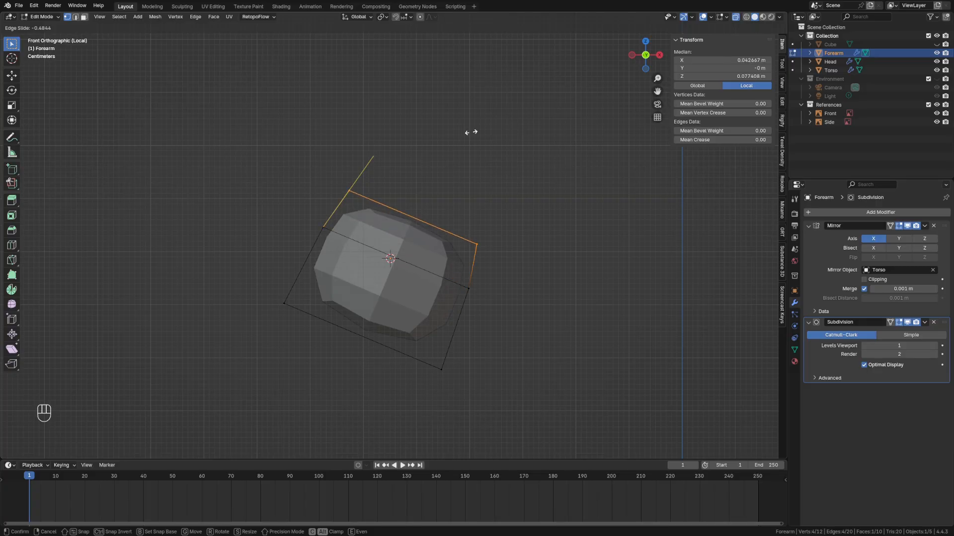
pyautogui.press('c')
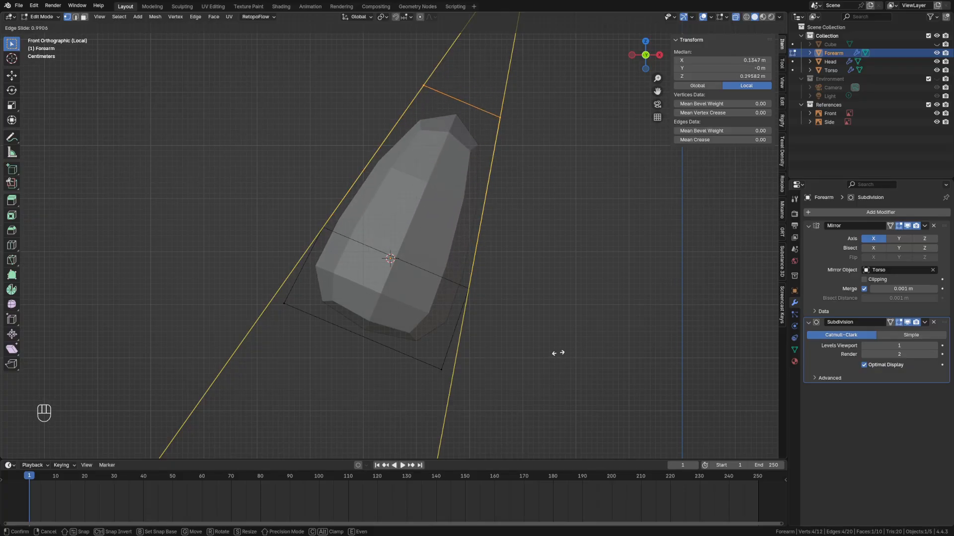
pyautogui.press('Escape')
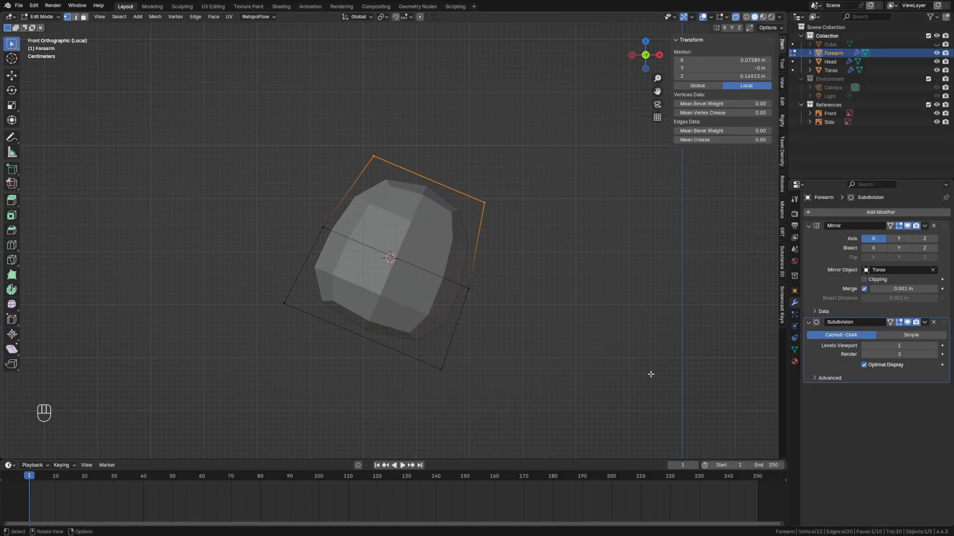
pyautogui.press('KP_Divide')
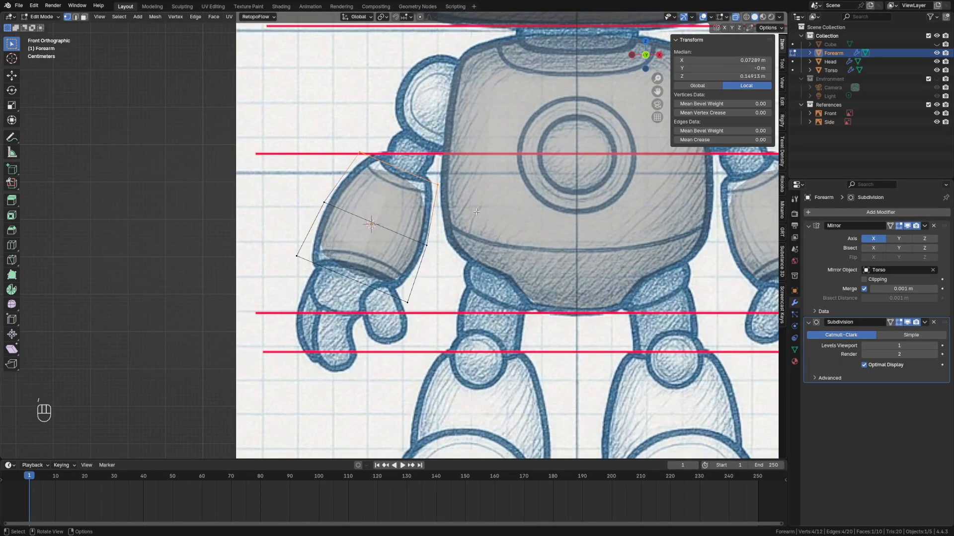
# Edge-slide the upper end of the Forearm outward with clamping off to lengthen it slightly toward the elbow
pyautogui.press('g')
pyautogui.press('g')
pyautogui.press('c')
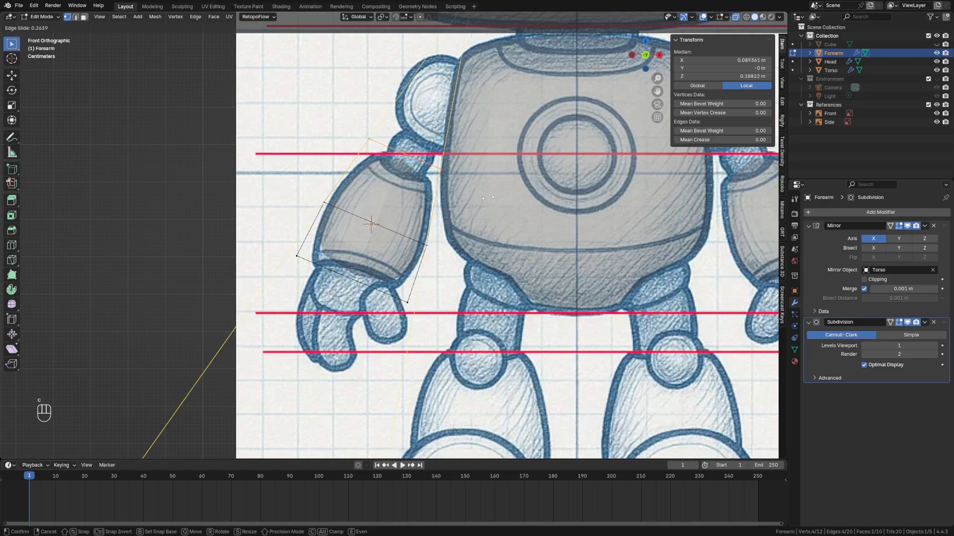
pyautogui.click(496, 224)
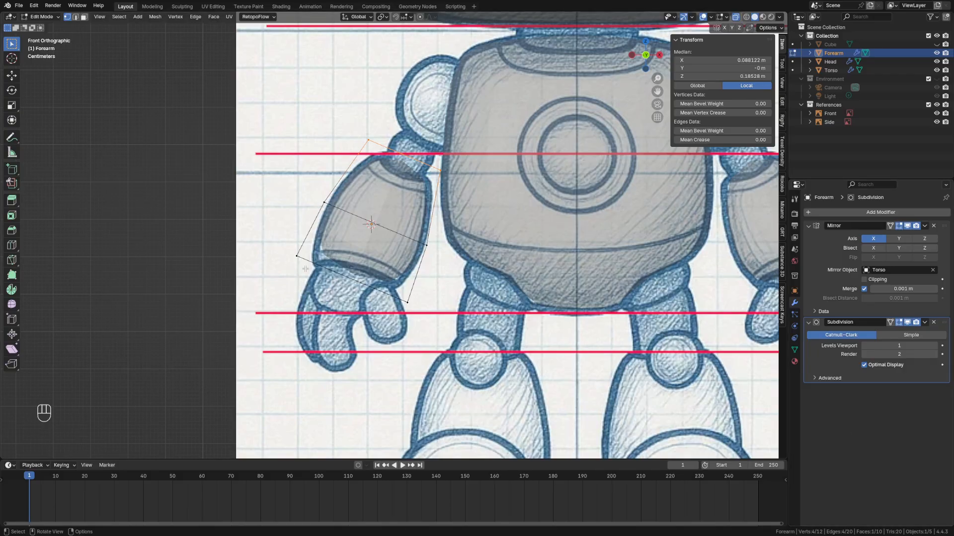
pyautogui.click(305, 269)
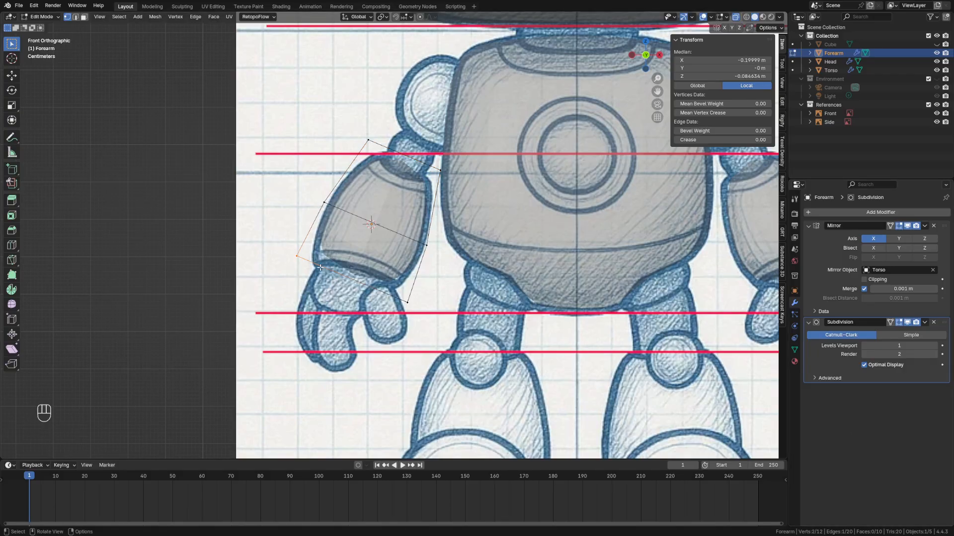
pyautogui.press('g')
pyautogui.press('g')
pyautogui.press('c')
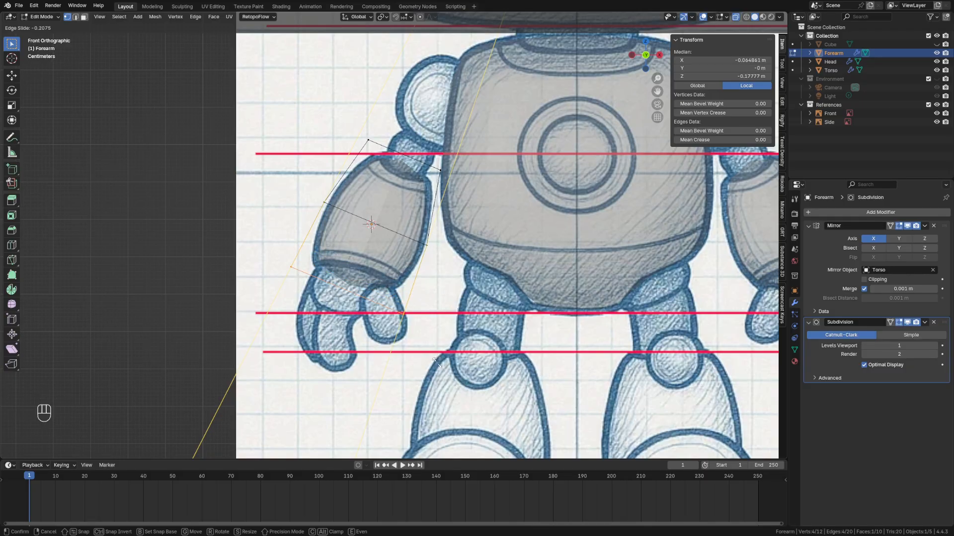
pyautogui.press('Escape')
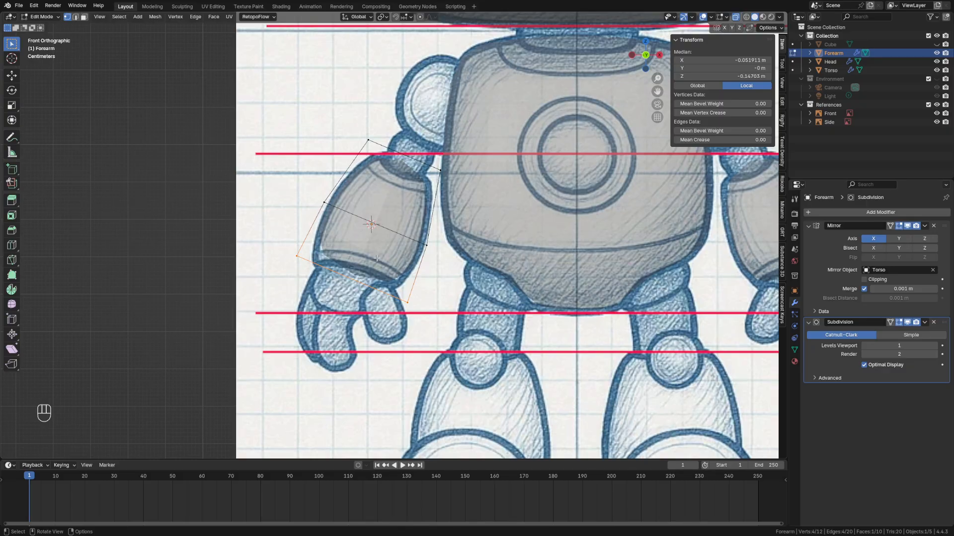
# Try adding and sliding an extra edge loop near the lower end of the Forearm, and undo it
pyautogui.hotkey('ctrl', 'r')
pyautogui.click(337, 249)
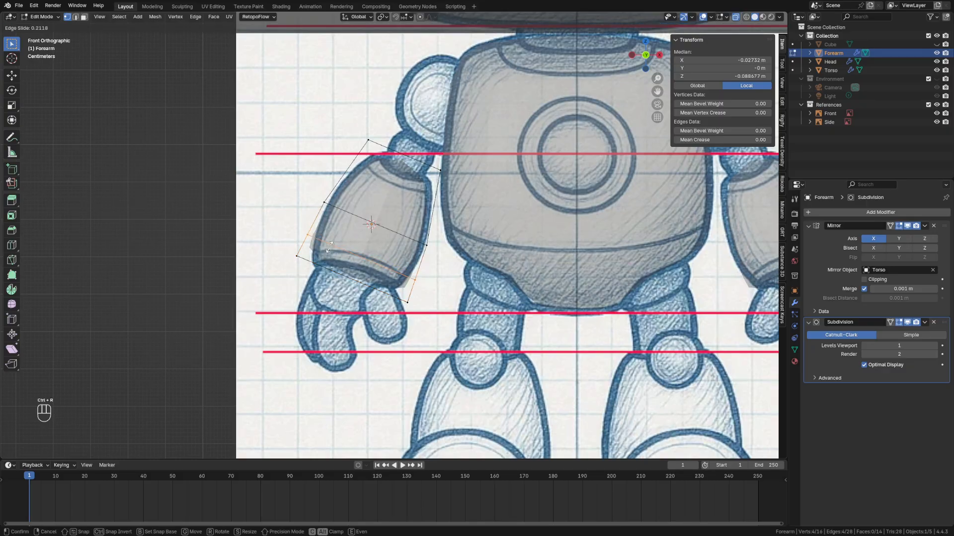
pyautogui.click(329, 247)
pyautogui.moveTo(328, 248); pyautogui.dragTo(471, 251, button='middle')
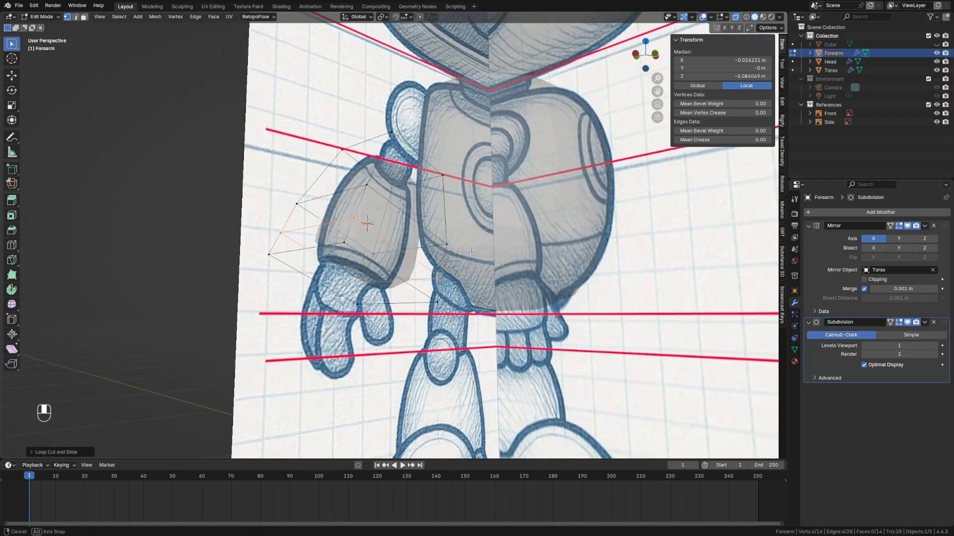
pyautogui.hotkey('alt', 'z')
pyautogui.press('g')
pyautogui.press('g')
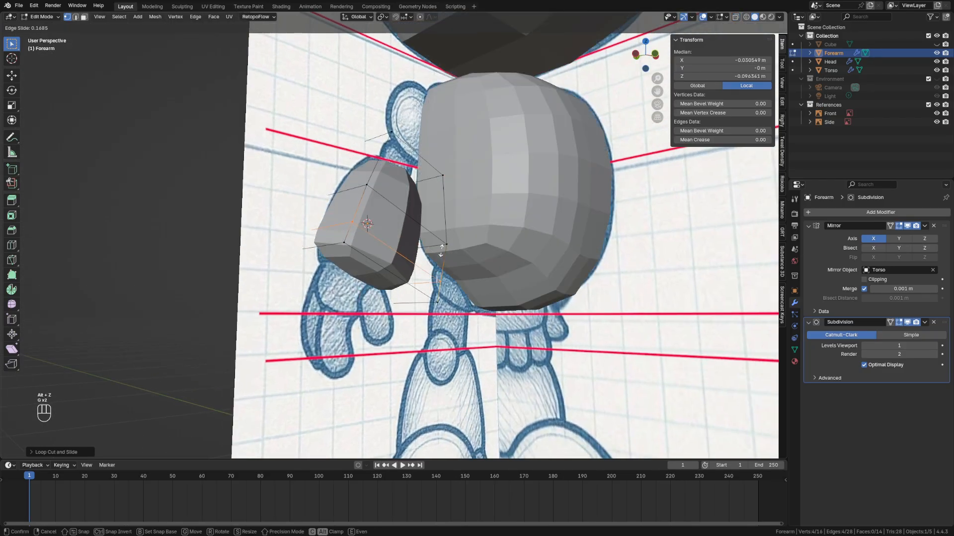
pyautogui.press('Escape')
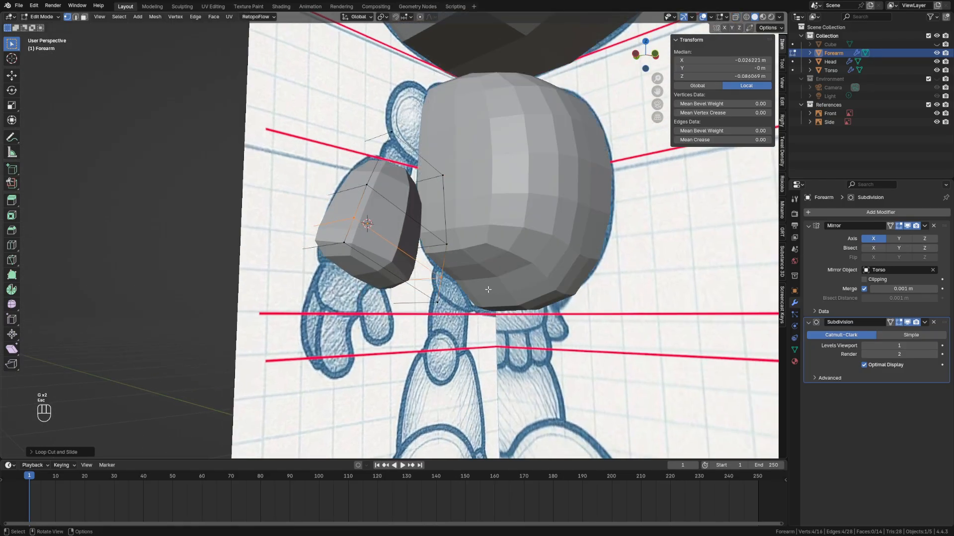
pyautogui.hotkey('ctrl', 'z')
pyautogui.hotkey('ctrl', 'z')
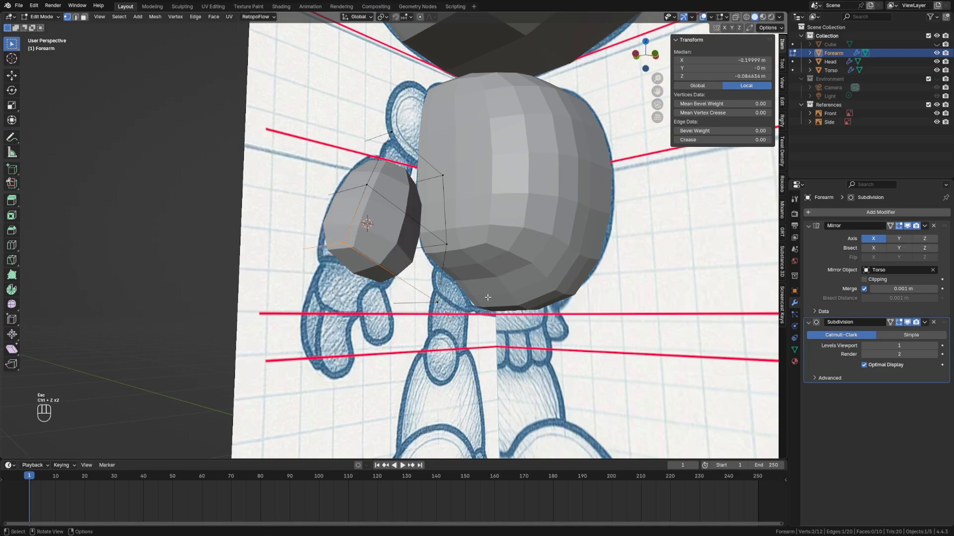
# Select the lower end vertices of the Forearm, set their mean crease to 0.32, and scale them down to about 0.85
pyautogui.hotkey('alt', 'z')
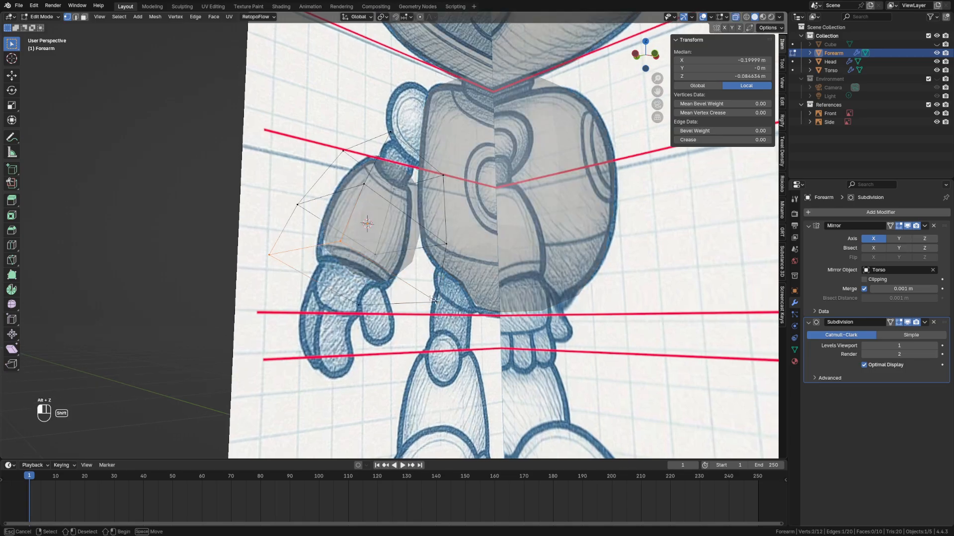
pyautogui.keyDown('alt'); pyautogui.click(409, 306); pyautogui.keyUp('alt')
pyautogui.hotkey('alt', 'z')
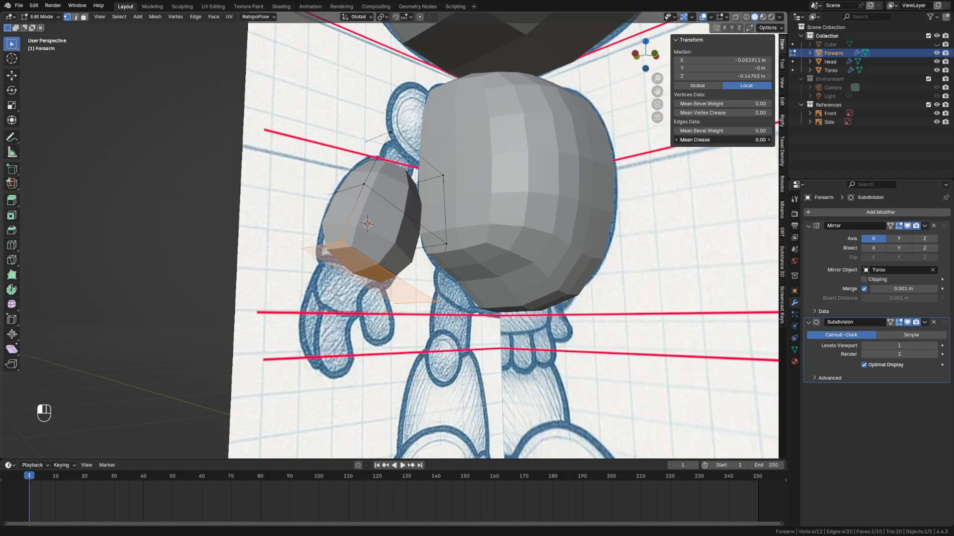
pyautogui.moveTo(720, 139); pyautogui.dragTo(748, 140)
pyautogui.press('`')
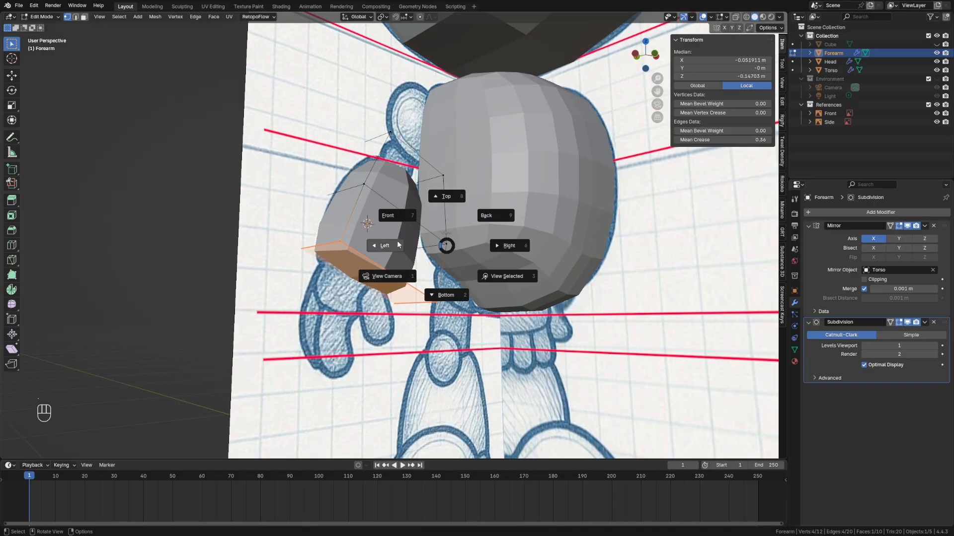
pyautogui.click(390, 215)
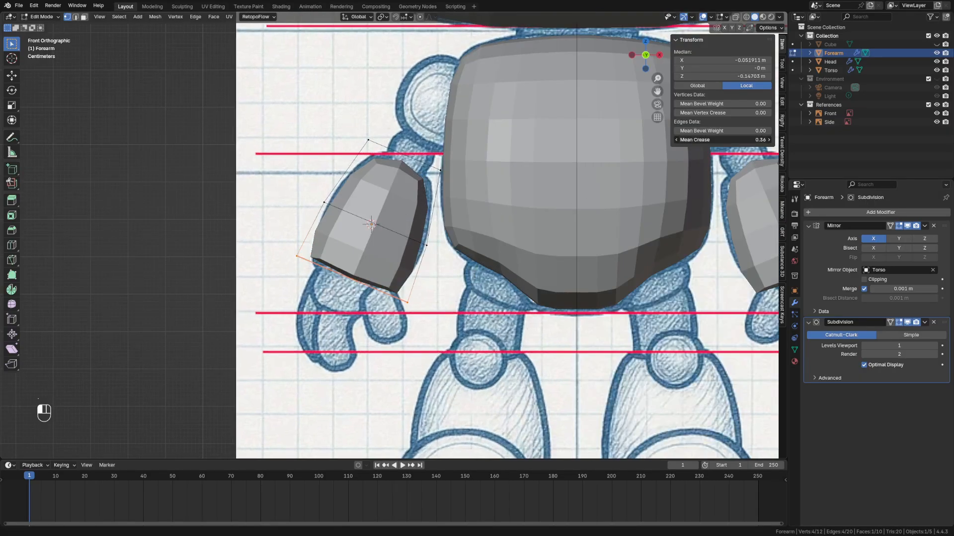
pyautogui.moveTo(748, 139); pyautogui.dragTo(742, 140)
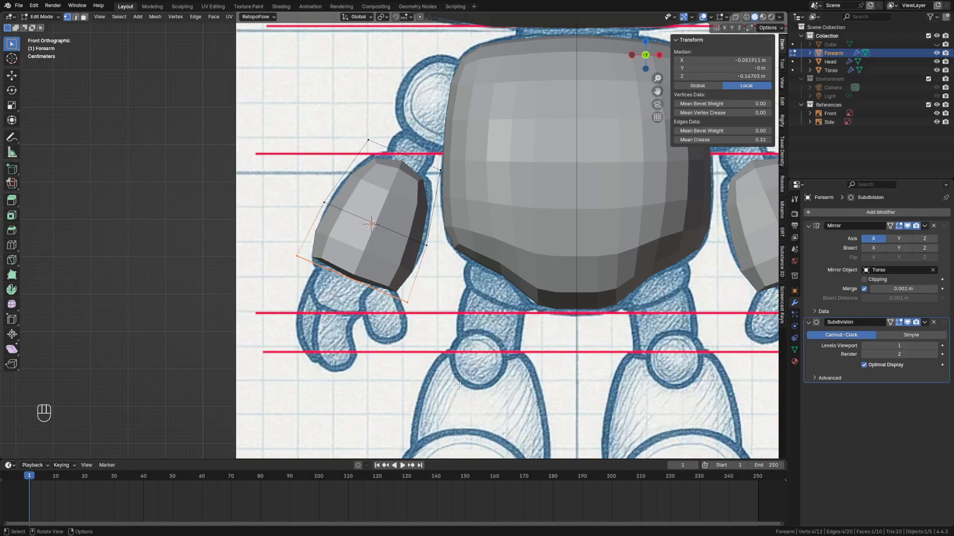
pyautogui.press('s')
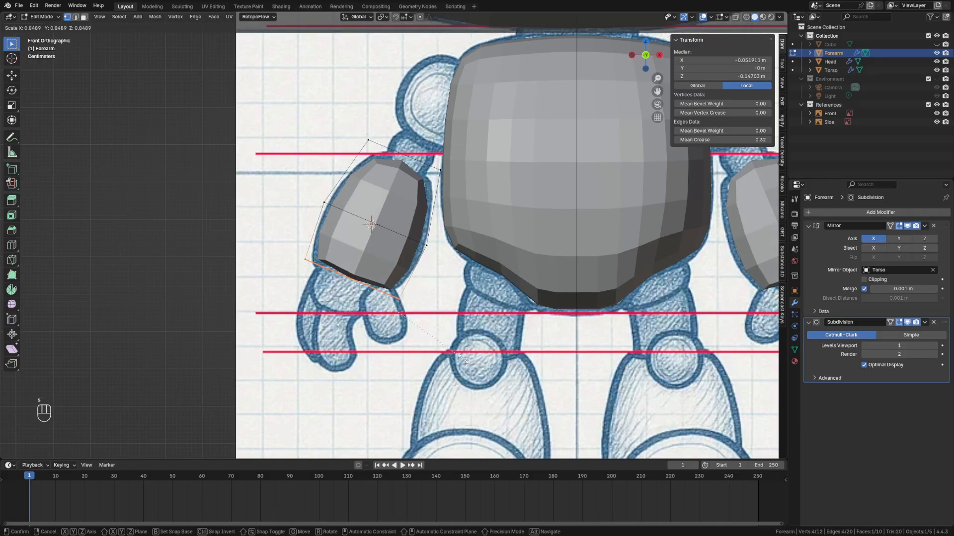
pyautogui.click(460, 358)
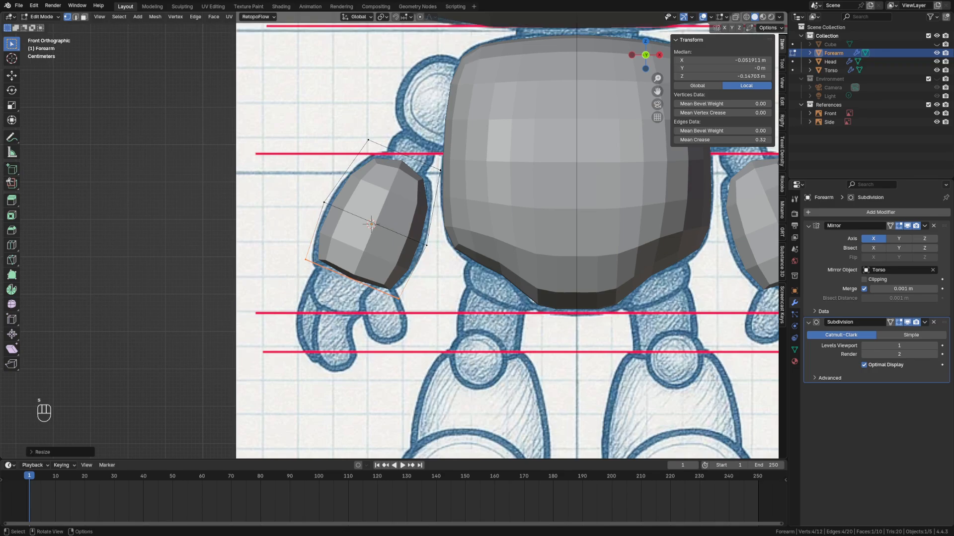
# Select the upper end vertices of the Forearm and set their mean crease to 0.17
pyautogui.hotkey('alt', 'z')
pyautogui.click(384, 154)
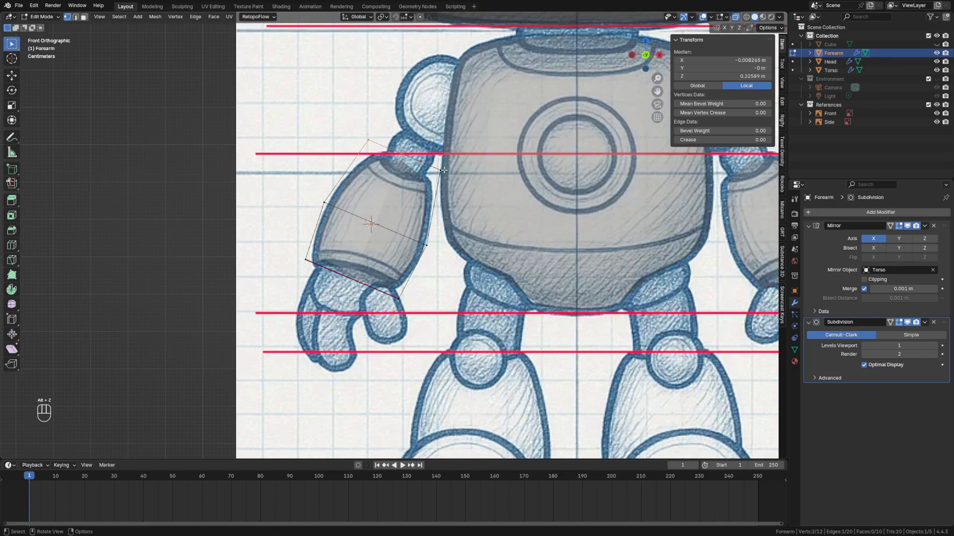
pyautogui.keyDown('shift'); pyautogui.moveTo(427, 158); pyautogui.dragTo(465, 192); pyautogui.keyUp('shift')
pyautogui.hotkey('alt', 'z')
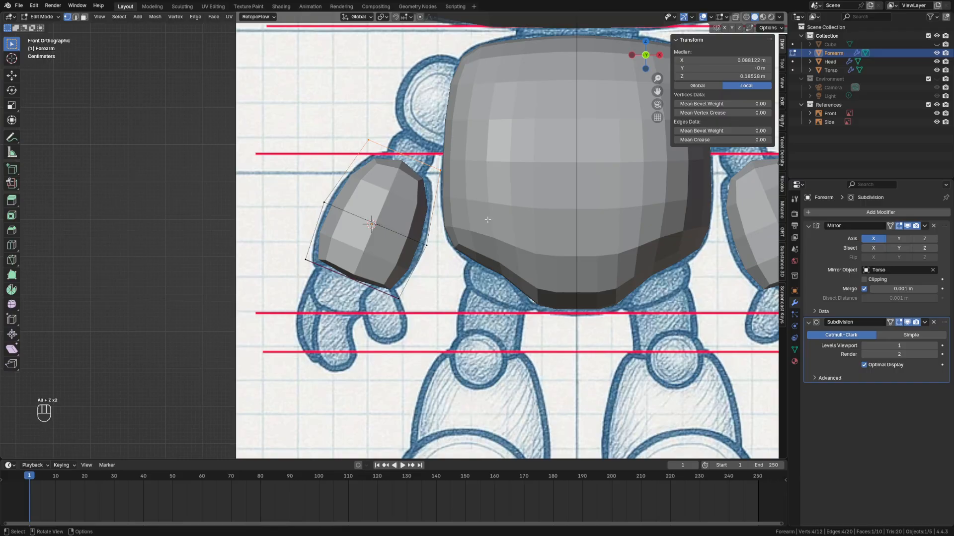
pyautogui.moveTo(713, 142); pyautogui.dragTo(730, 142)
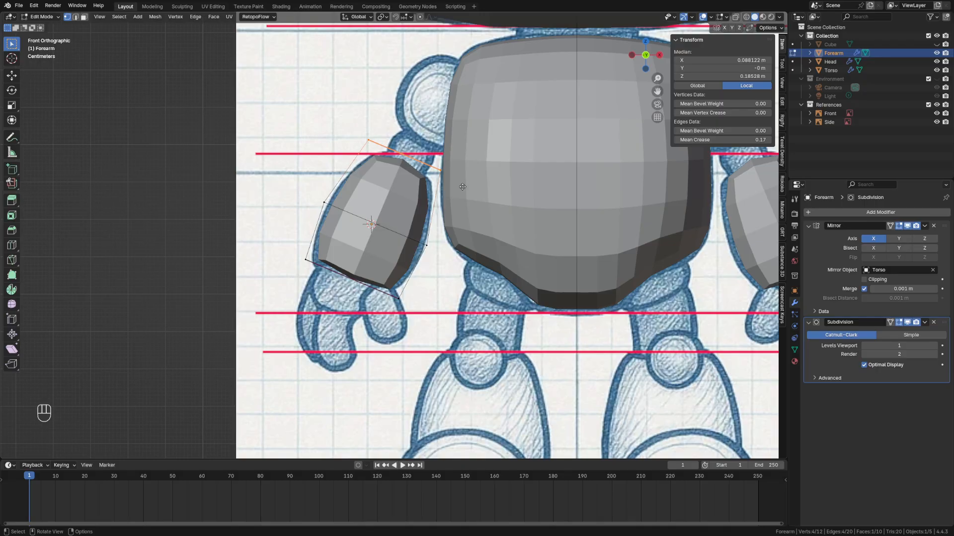
# Edge-slide the upper end of the Forearm slightly inward by about -0.06 with clamping off
pyautogui.press('g')
pyautogui.press('g')
pyautogui.press('c')
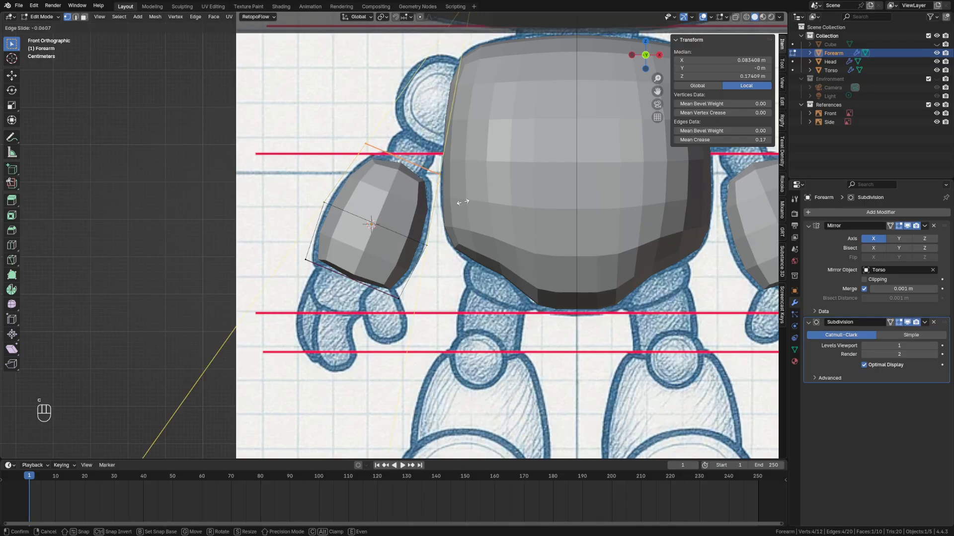
pyautogui.click(462, 202)
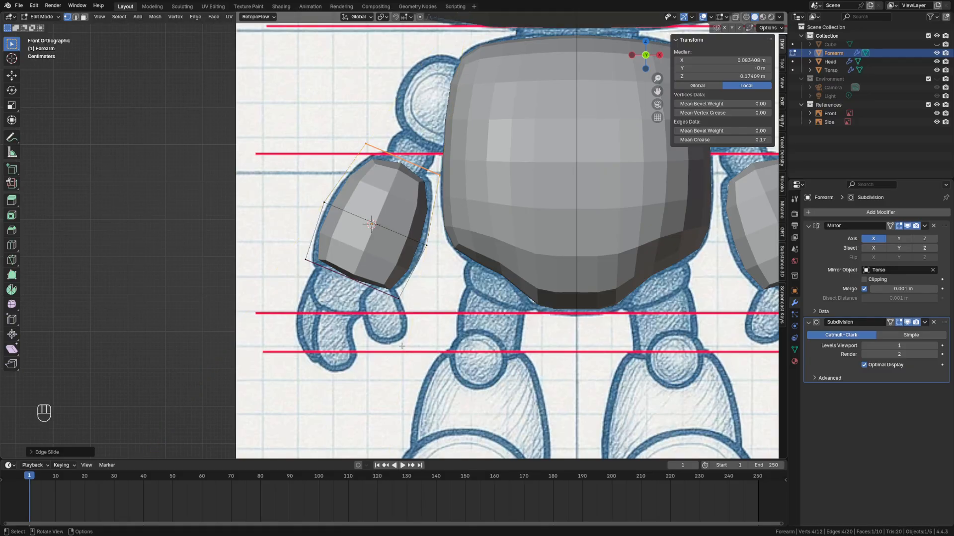
# Select the middle edge loop of the Forearm and scale it up to about 1.04, returning to solid display
pyautogui.hotkey('alt', 'z')
pyautogui.keyDown('shift'); pyautogui.click(408, 226); pyautogui.keyUp('shift')
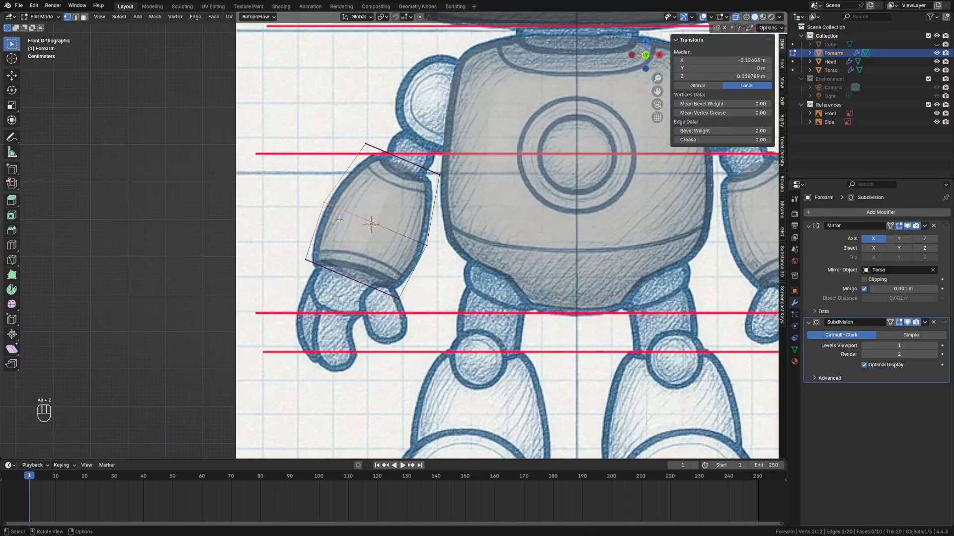
pyautogui.keyDown('alt'); pyautogui.click(408, 226); pyautogui.keyUp('alt')
pyautogui.press('s')
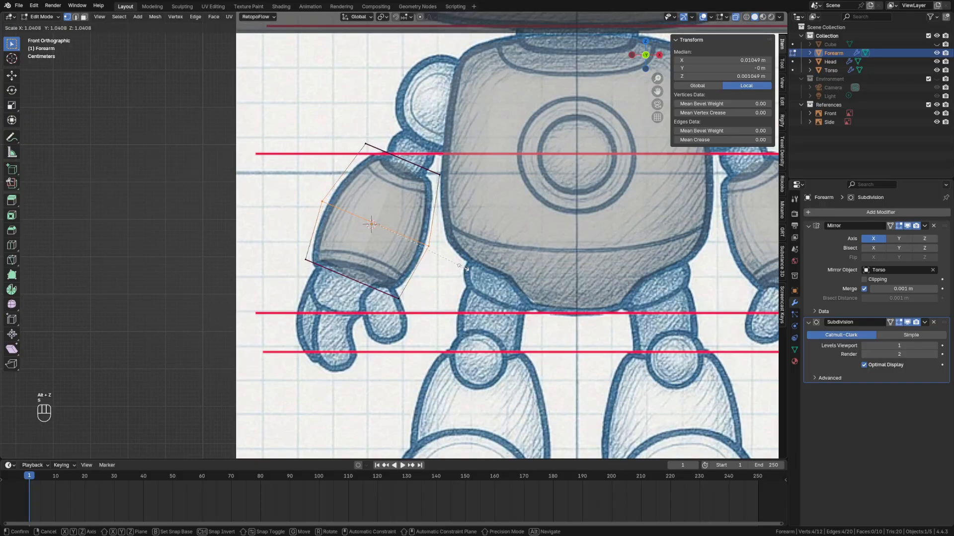
pyautogui.click(464, 268)
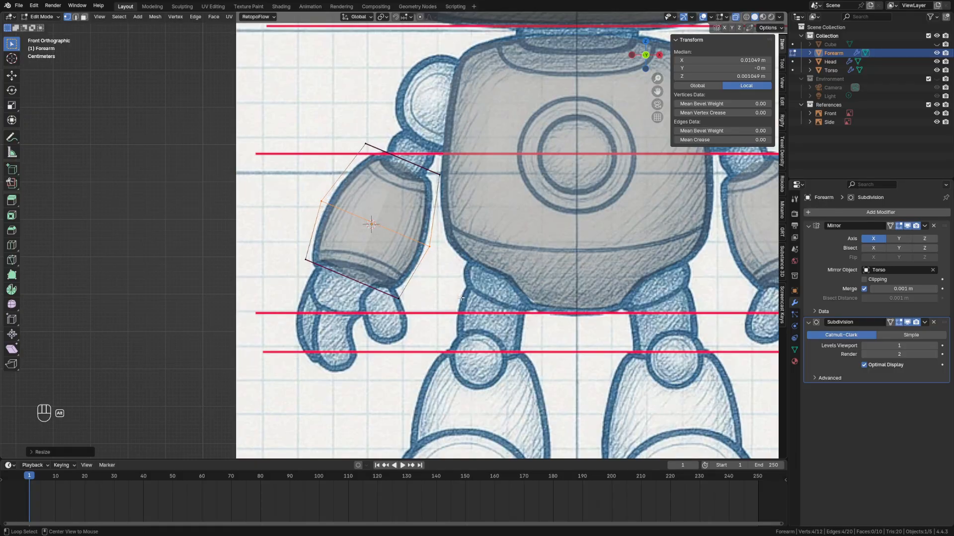
pyautogui.hotkey('alt', 'z')
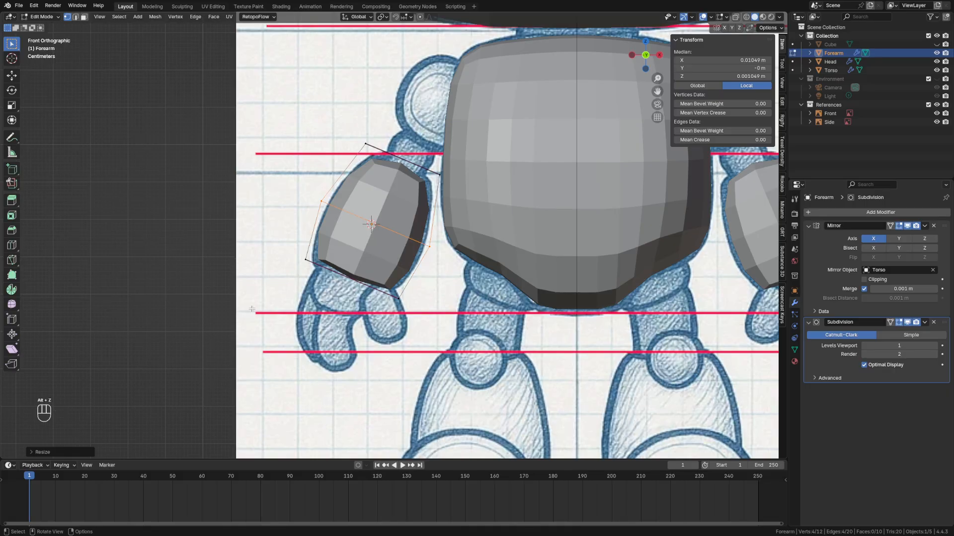
pyautogui.moveTo(252, 309); pyautogui.dragTo(348, 303, button='middle')
pyautogui.press('`')
pyautogui.click(255, 257)
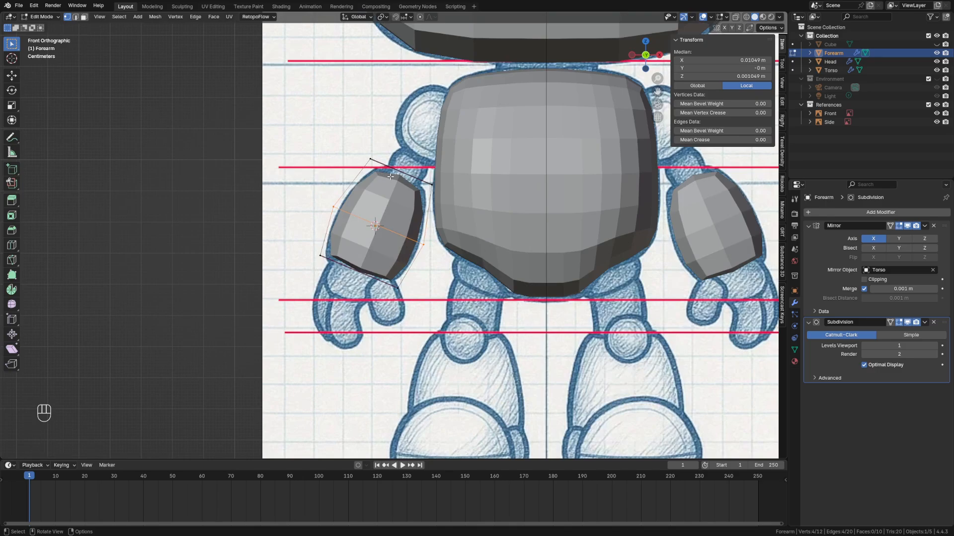
pyautogui.click(199, 18)
pyautogui.hotkey('ctrl', 'e')
# Preview the Forearm's subdivision up to viewport level 4, and set the viewport level to 2
pyautogui.click(936, 346)
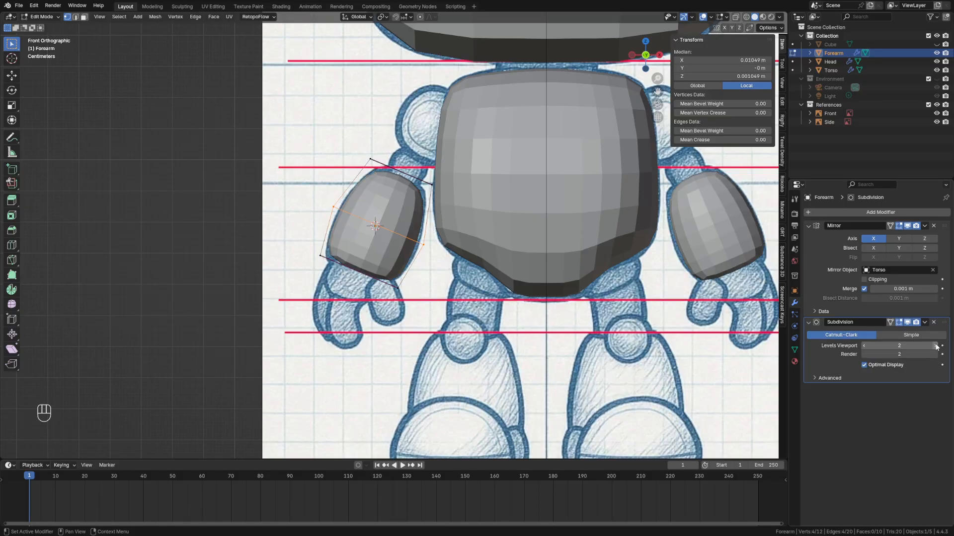
pyautogui.click(935, 346)
pyautogui.click(936, 347)
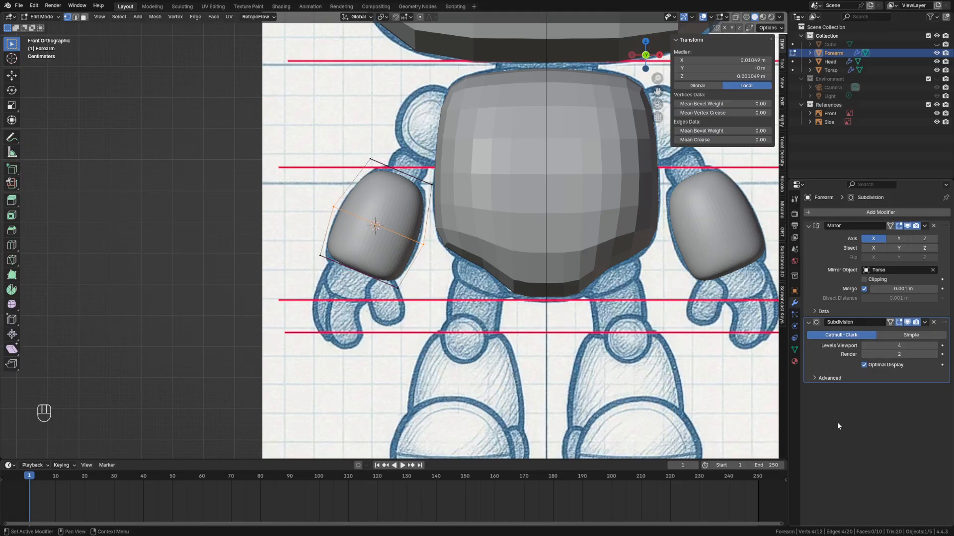
pyautogui.click(864, 344)
pyautogui.click(864, 344)
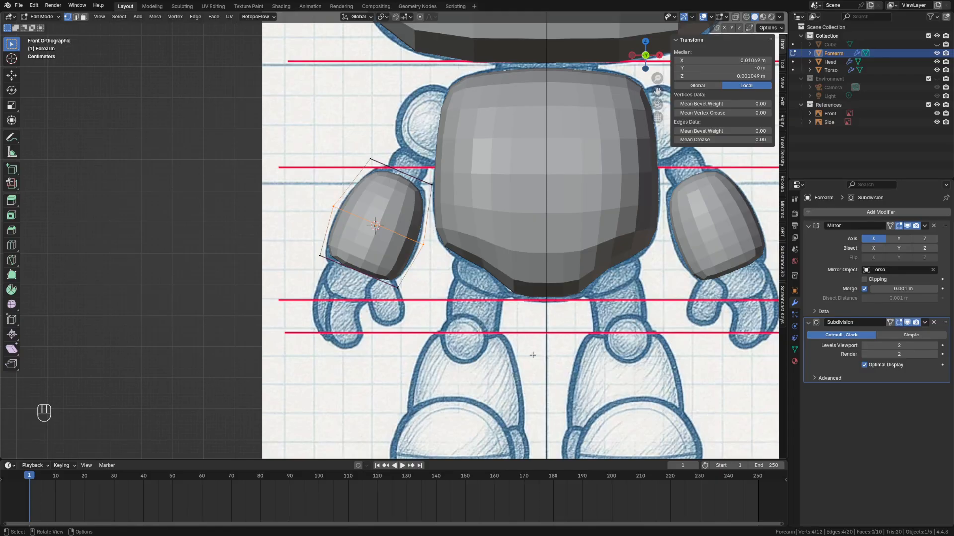
# Leave Edit Mode, place the 3D cursor on the lower leg drawing below the modelled forearm, and add a cube there
pyautogui.press('Tab')
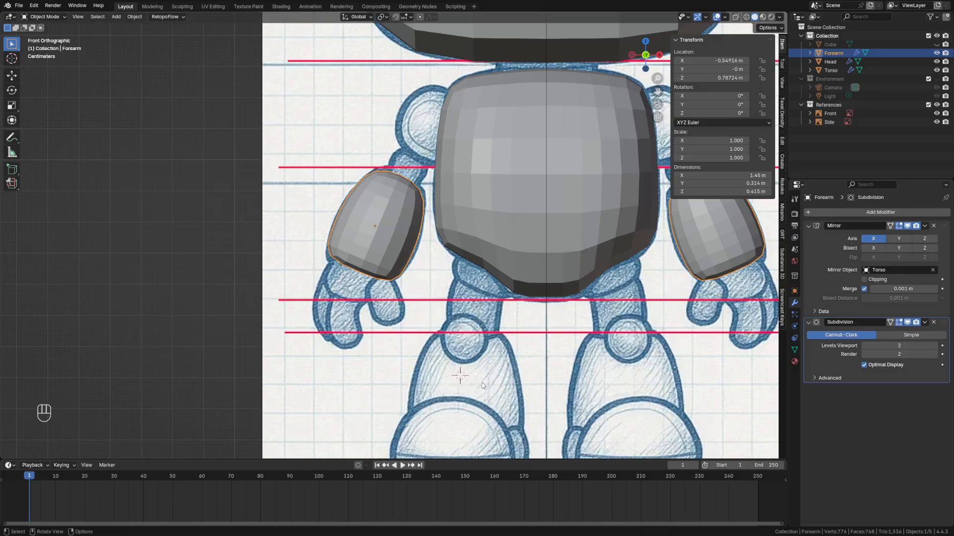
pyautogui.hotkey('shift', 'a')
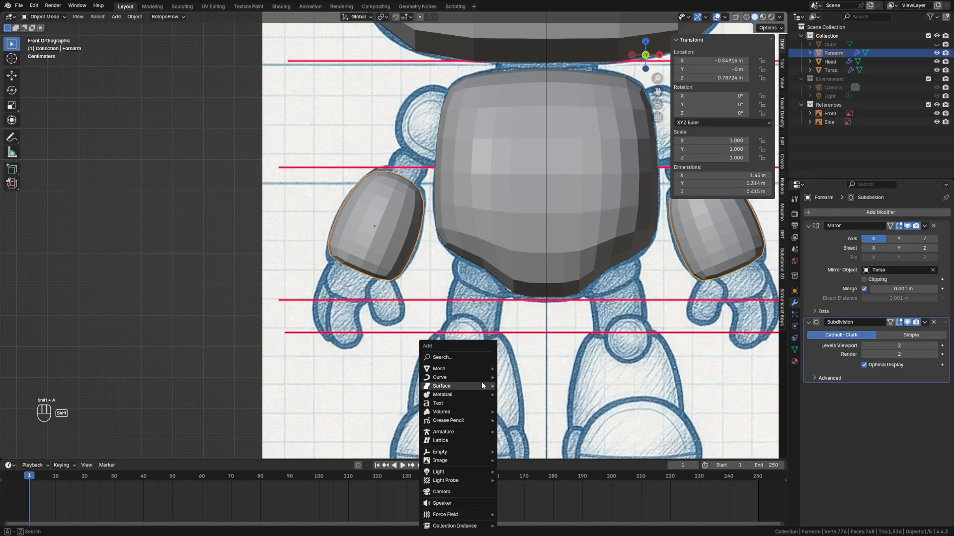
pyautogui.moveTo(476, 369)
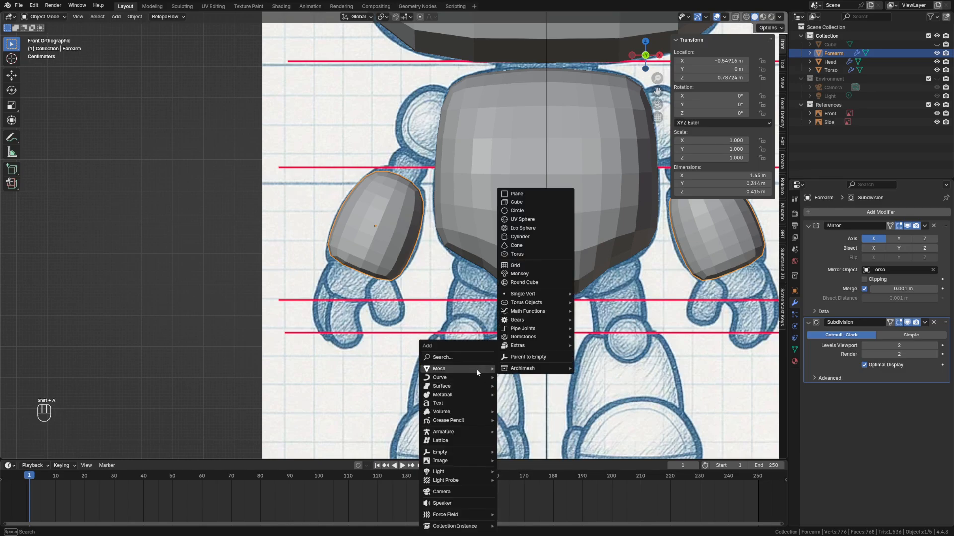
pyautogui.click(529, 203)
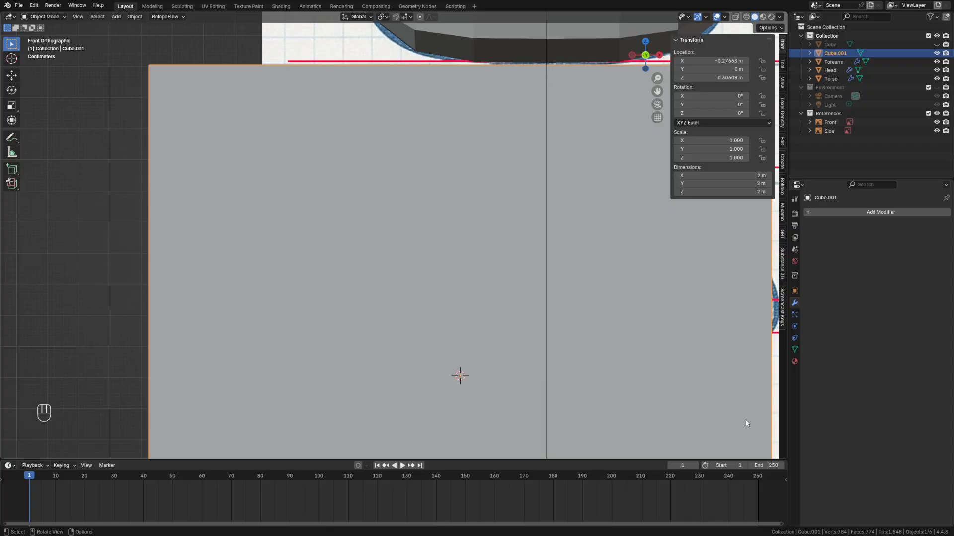
# Rename the new cube as Lower Leg and enter Edit Mode on it
pyautogui.doubleClick(838, 54)
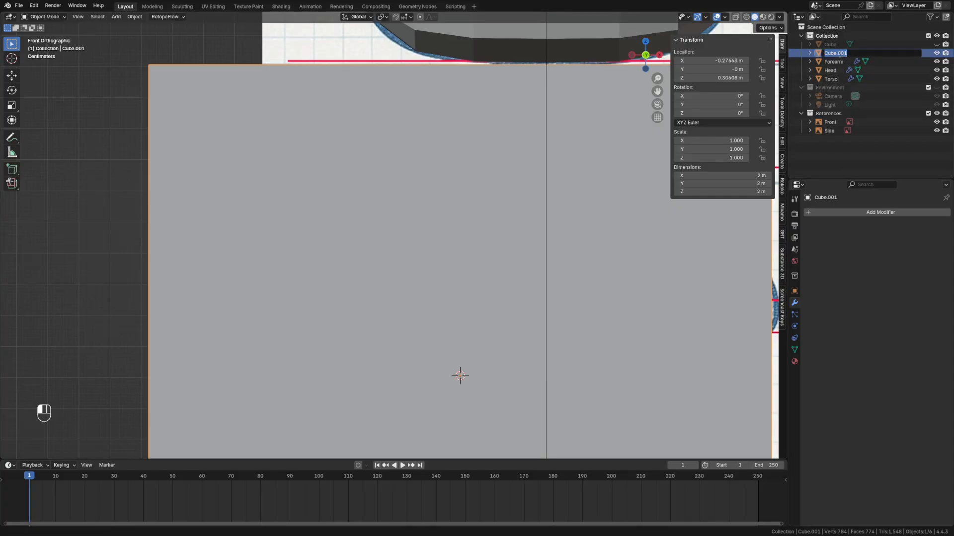
pyautogui.write('Lower Leg')
pyautogui.press('Return')
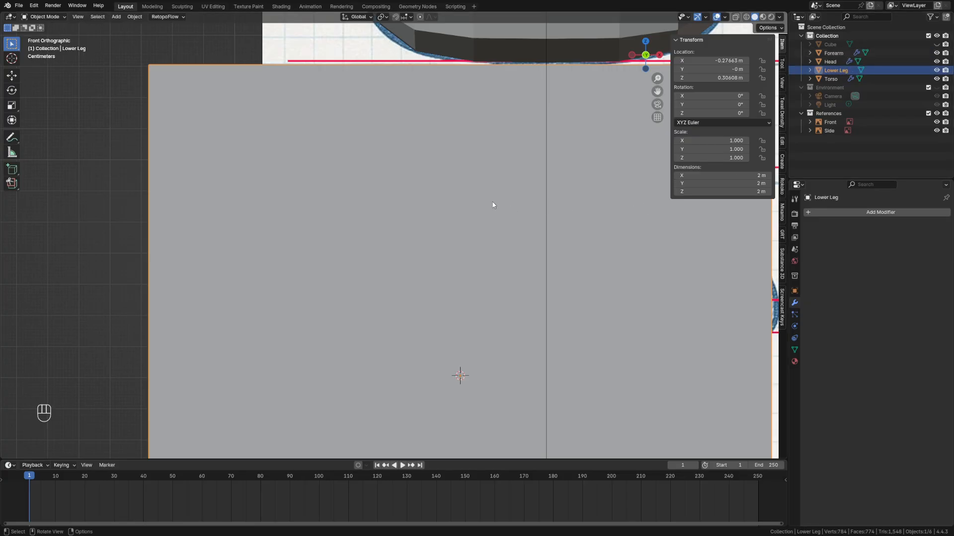
pyautogui.press('Tab')
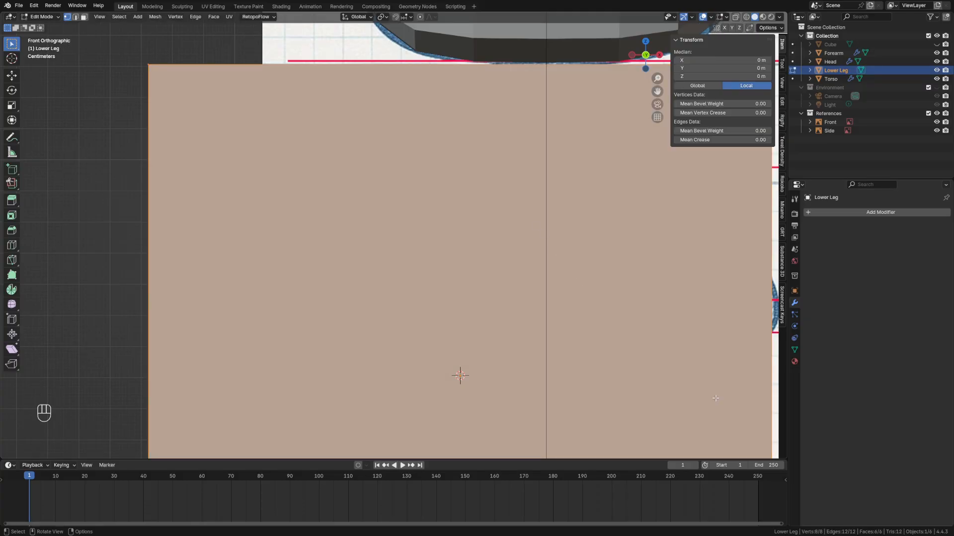
# With X-ray display on, scale the Lower Leg cube down to about 0.2 so it roughly spans the drawn leg's width
pyautogui.hotkey('alt', 'z')
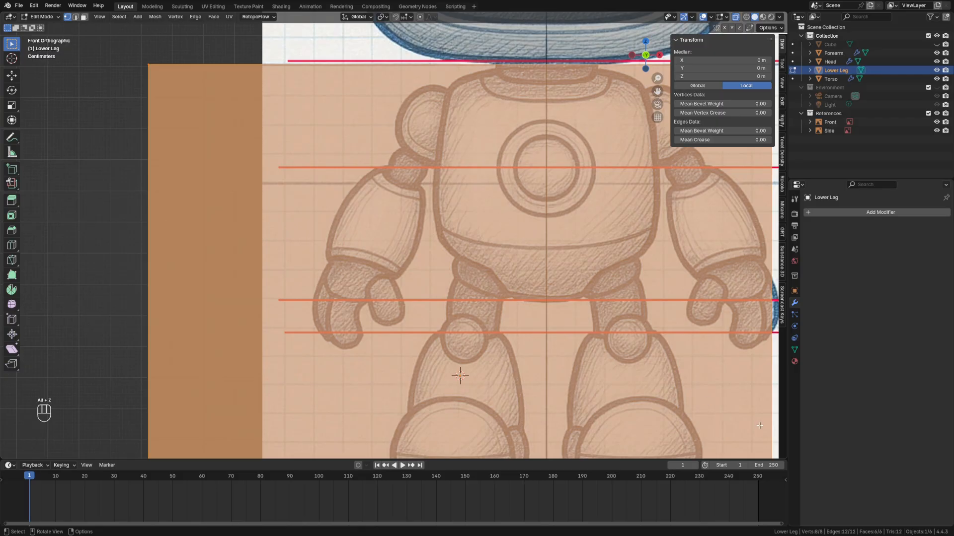
pyautogui.press('s')
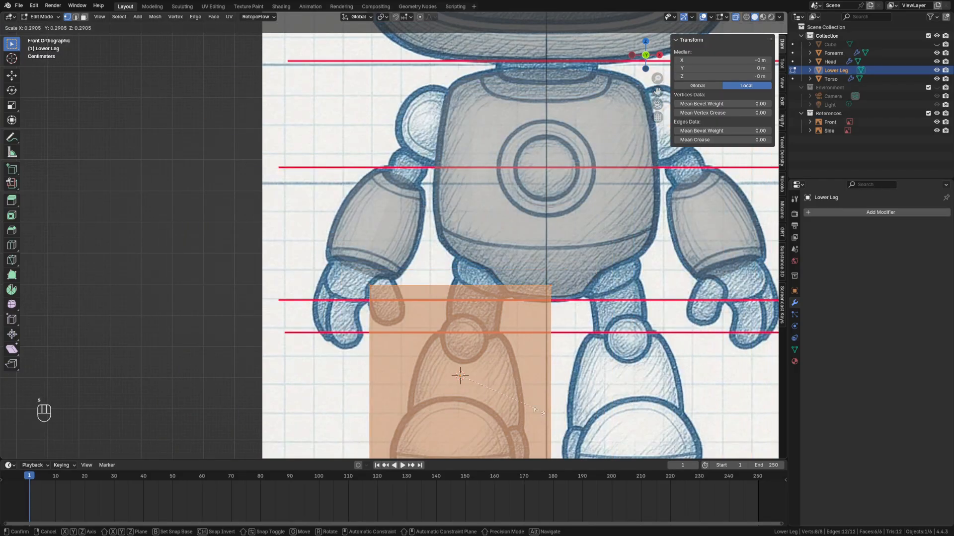
pyautogui.click(507, 416)
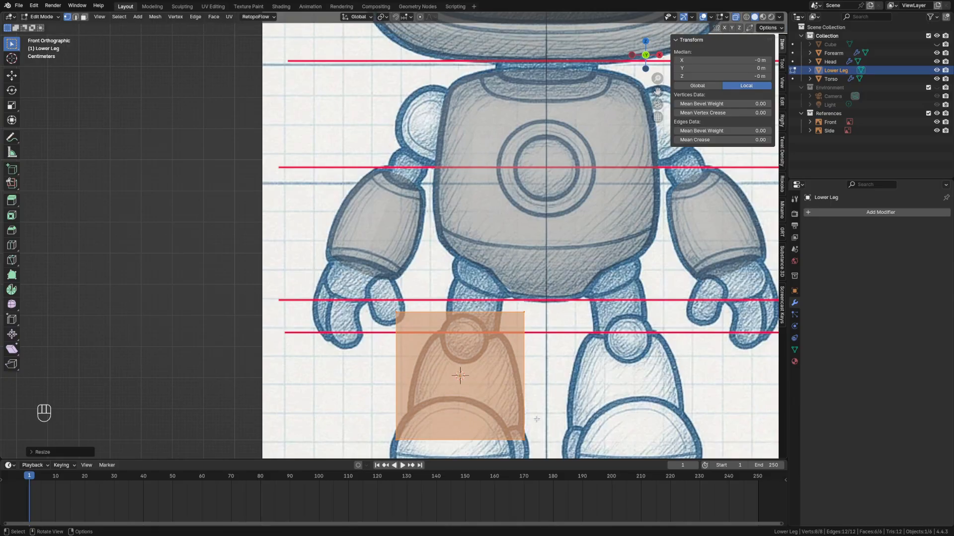
# Add a Mirror modifier to the Lower Leg on the X axis with Torso as the mirror object
pyautogui.click(853, 211)
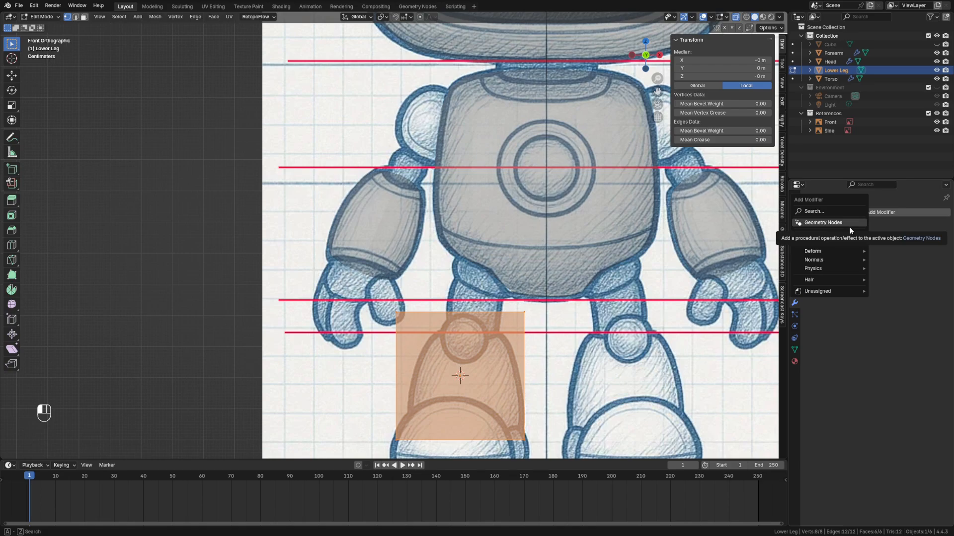
pyautogui.write('mi')
pyautogui.press('Return')
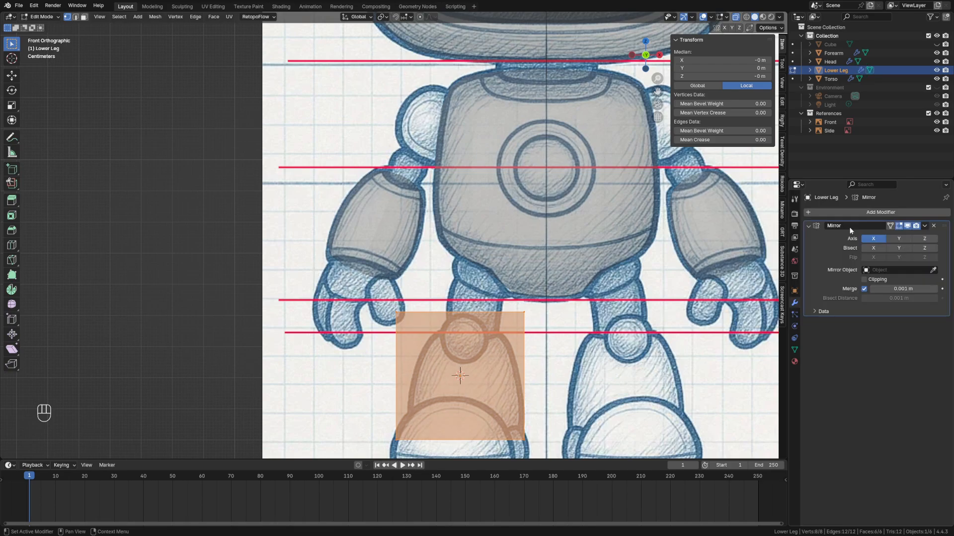
pyautogui.click(933, 271)
pyautogui.click(589, 242)
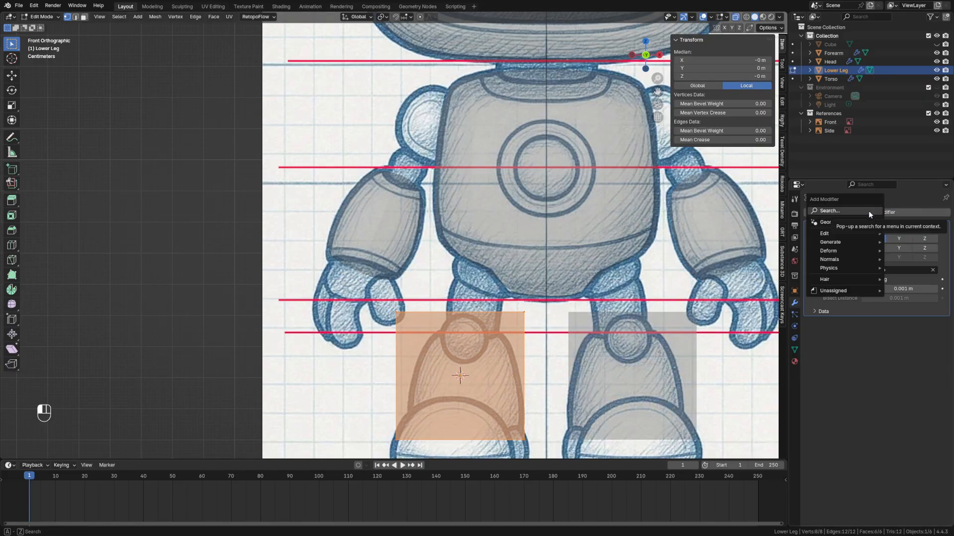
# Add a Subdivision Surface modifier to the Lower Leg below the Mirror modifier
pyautogui.click(868, 212)
pyautogui.write('sub')
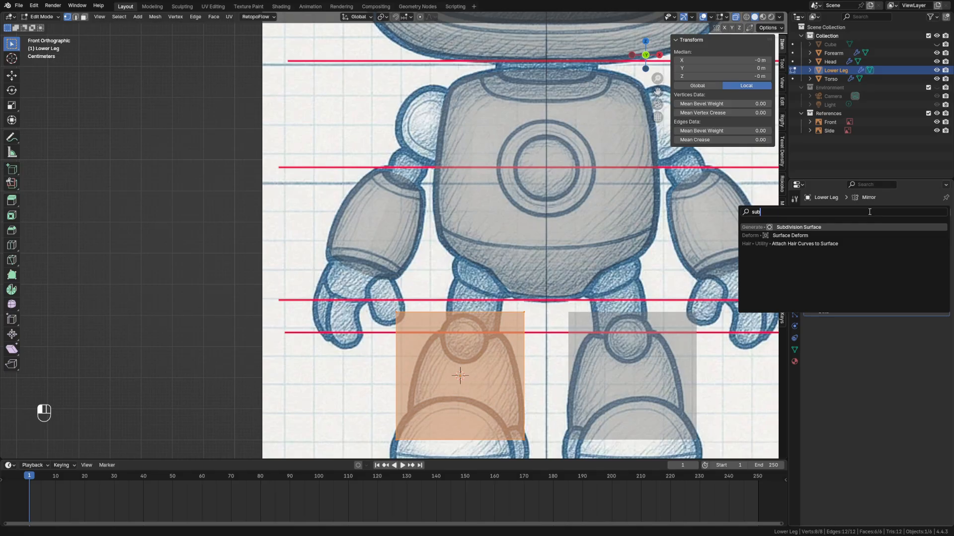
pyautogui.press('Return')
# Shrink the Lower Leg's top face to about two thirds and shift it about 0.03 m along X toward the body's centre line
pyautogui.keyDown('shift'); pyautogui.moveTo(499, 350); pyautogui.dragTo(364, 205, button='middle'); pyautogui.keyUp('shift')
pyautogui.scroll(2, 450, 269)
pyautogui.press('s')
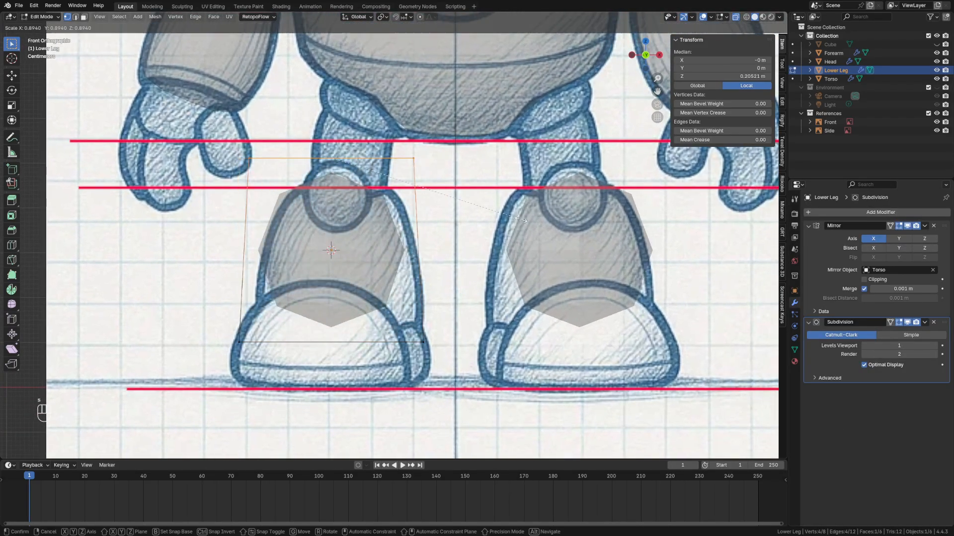
pyautogui.click(472, 214)
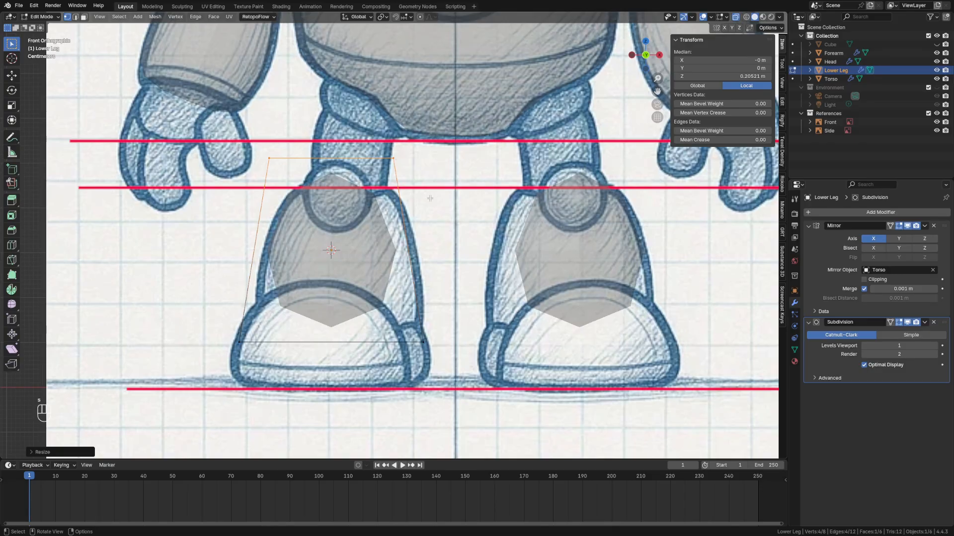
pyautogui.press('g')
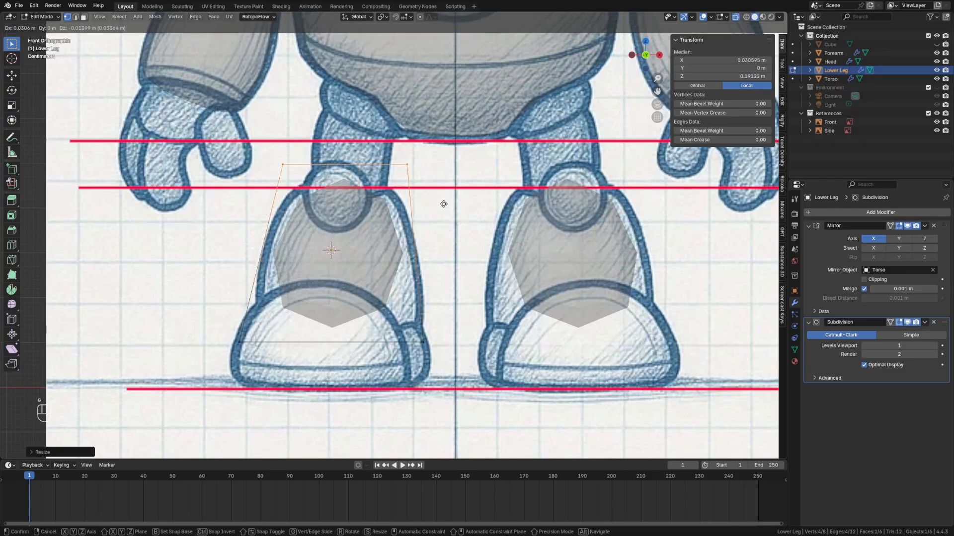
pyautogui.click(443, 199)
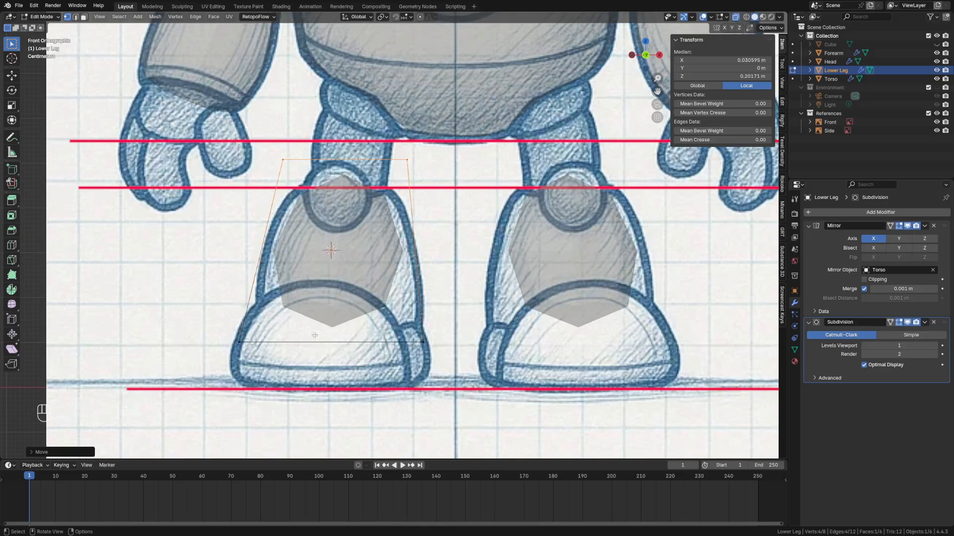
# Lower the bottom face to a local Z of about -0.262 m and widen it along X to about 1.16
pyautogui.moveTo(194, 312); pyautogui.dragTo(455, 363)
pyautogui.press('g')
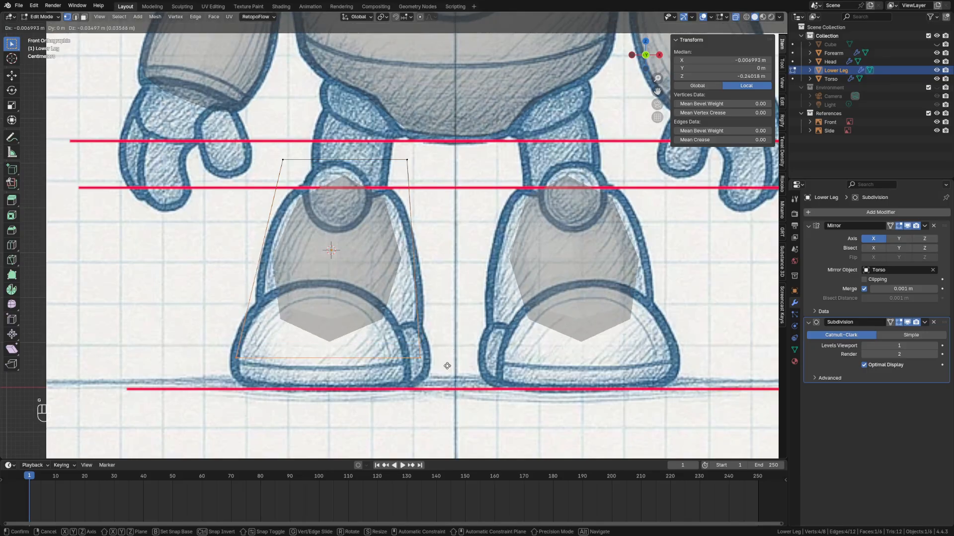
pyautogui.press('z')
pyautogui.click(450, 373)
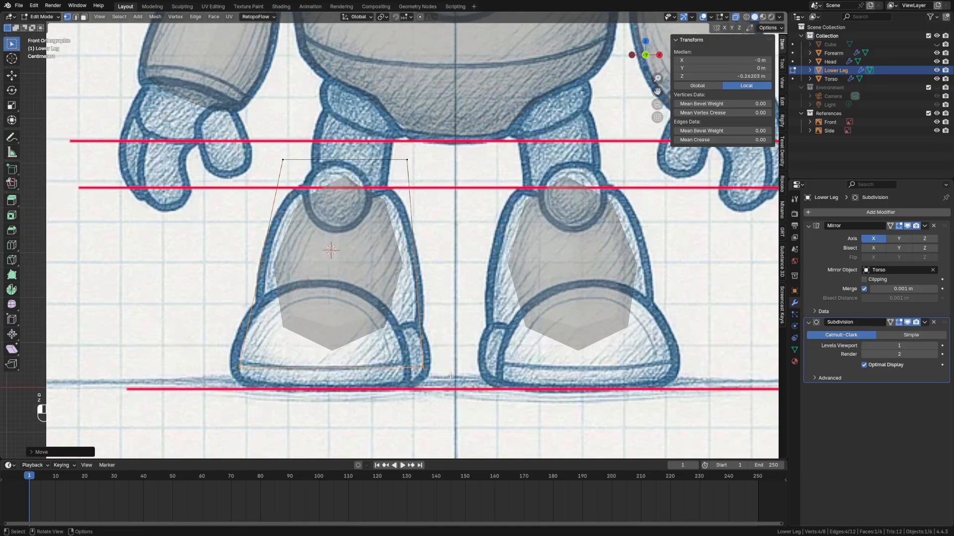
pyautogui.press('s')
pyautogui.press('x')
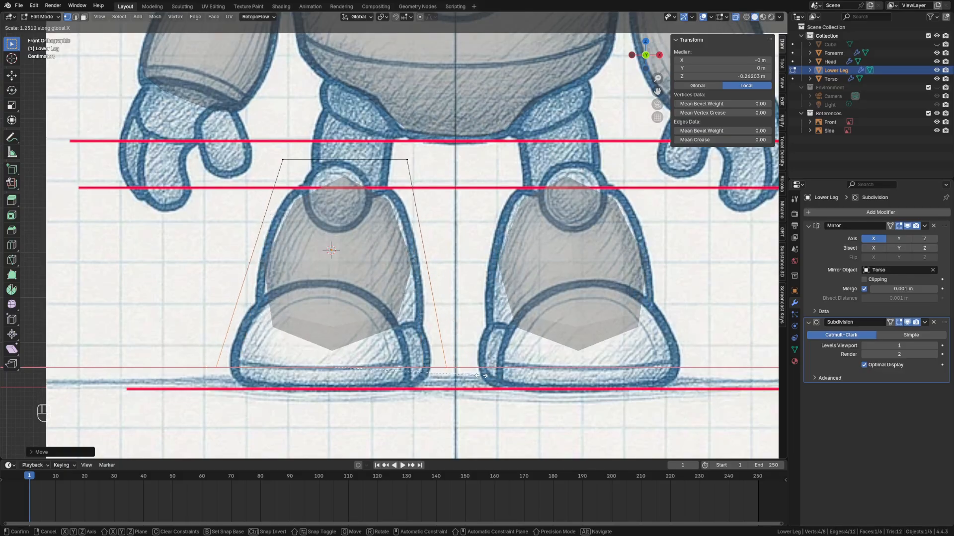
pyautogui.click(470, 375)
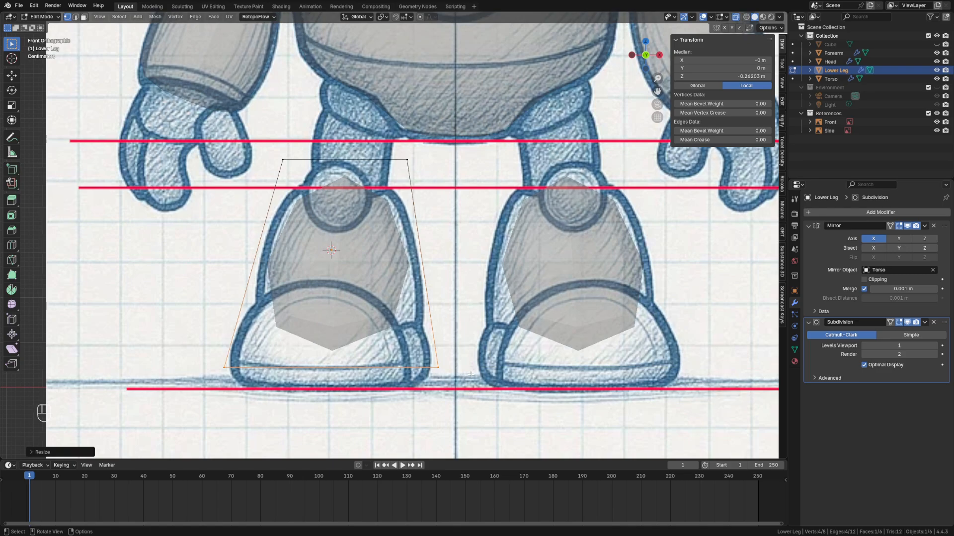
# Add a horizontal loop cut around the middle of the Lower Leg's height
pyautogui.hotkey('ctrl', 'r')
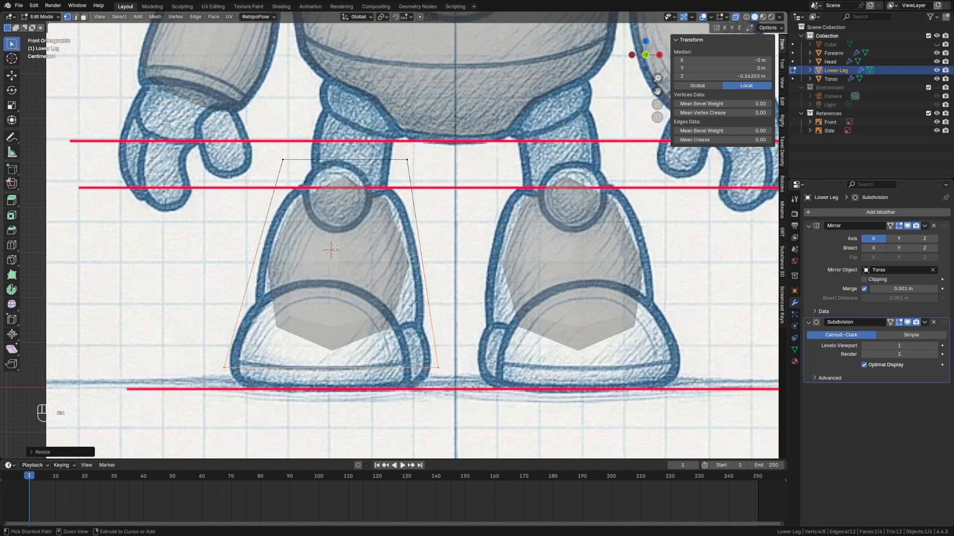
pyautogui.click(262, 250)
pyautogui.click(290, 255)
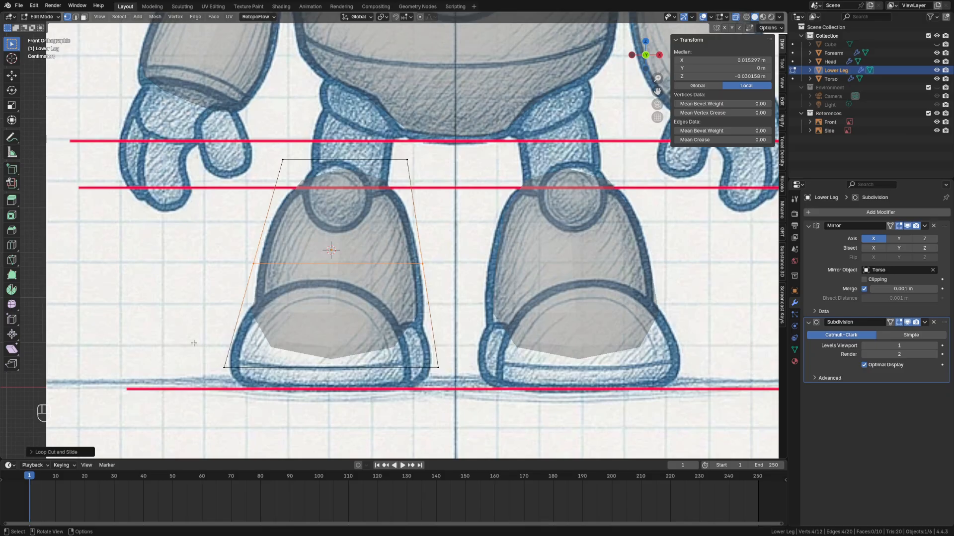
# Crease the bottom face's edges to about 0.32 and raise the face to a local Z of about -0.189 m
pyautogui.moveTo(172, 344); pyautogui.dragTo(455, 393)
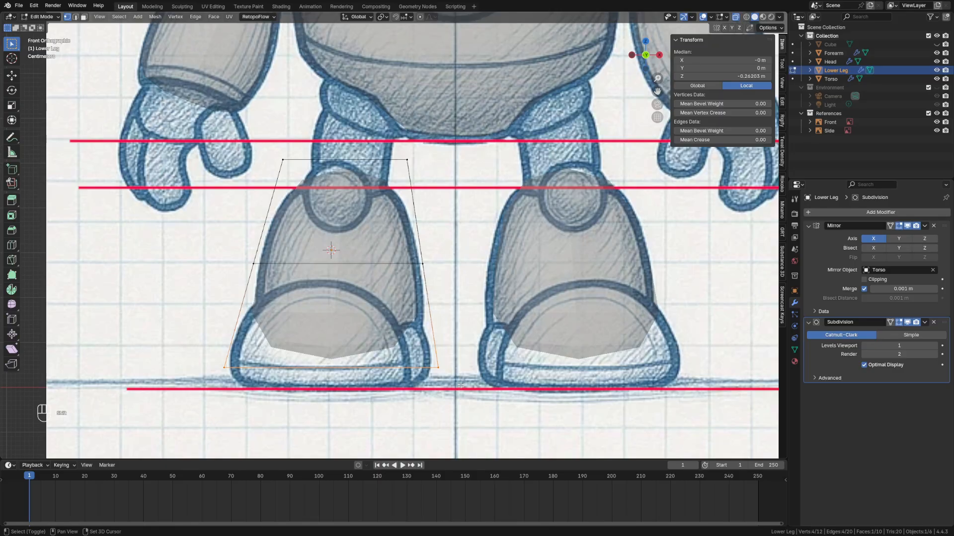
pyautogui.hotkey('shift', 'e')
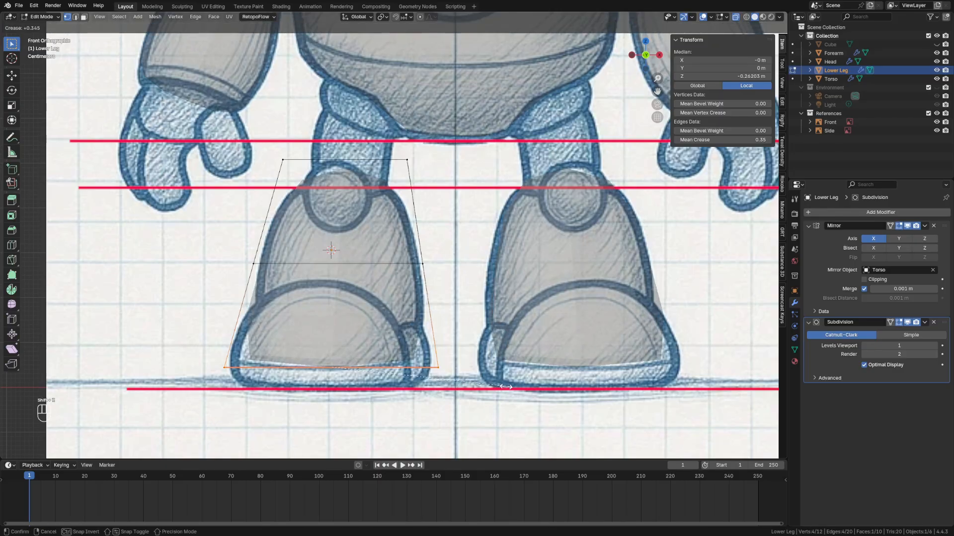
pyautogui.click(492, 373)
pyautogui.press('g')
pyautogui.press('z')
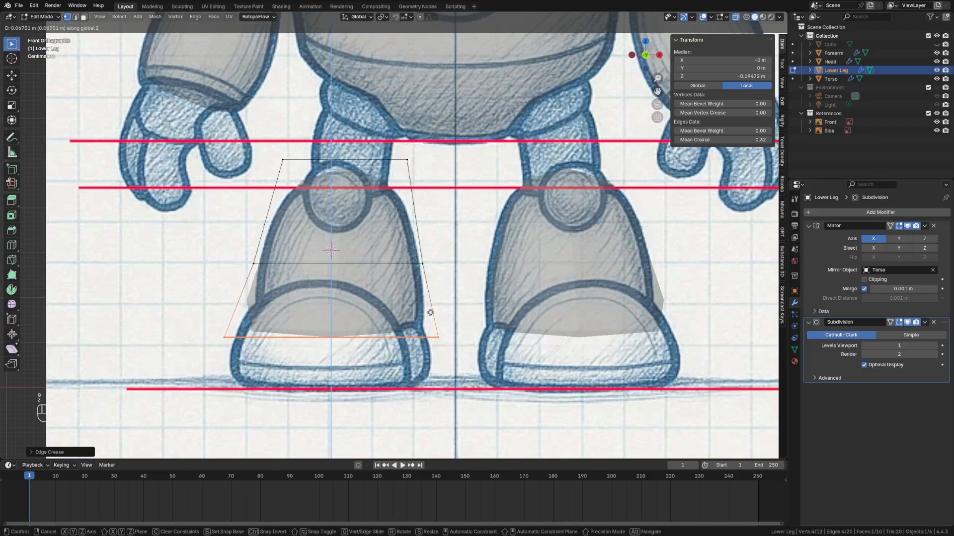
pyautogui.click(431, 312)
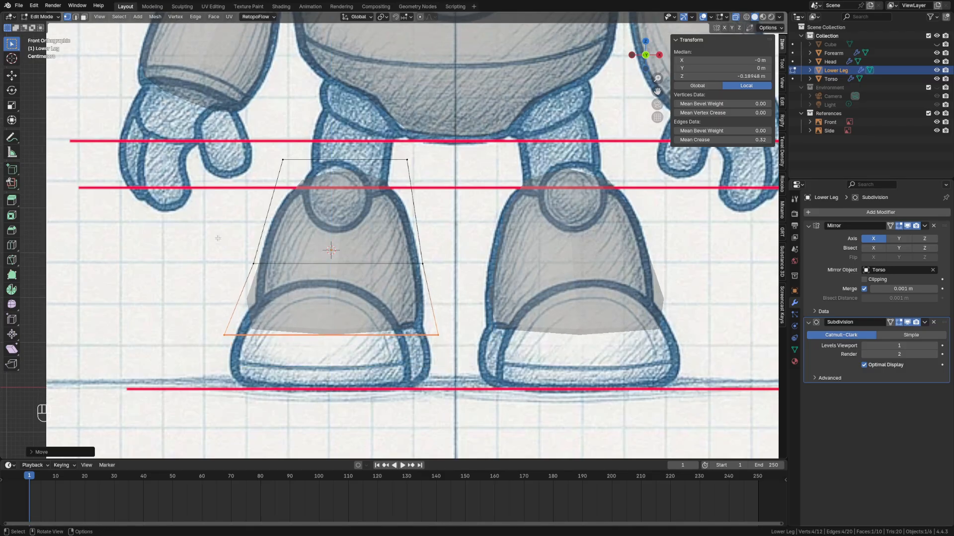
# Move the outer edge of the Lower Leg's bottom face inward along X by about 0.04 m
pyautogui.click(240, 312)
pyautogui.press('g')
pyautogui.press('x')
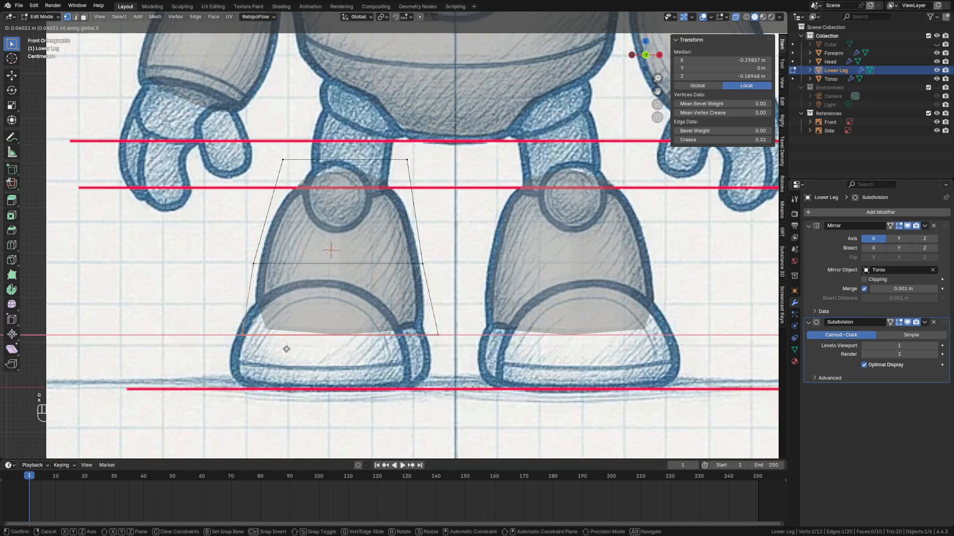
pyautogui.click(286, 349)
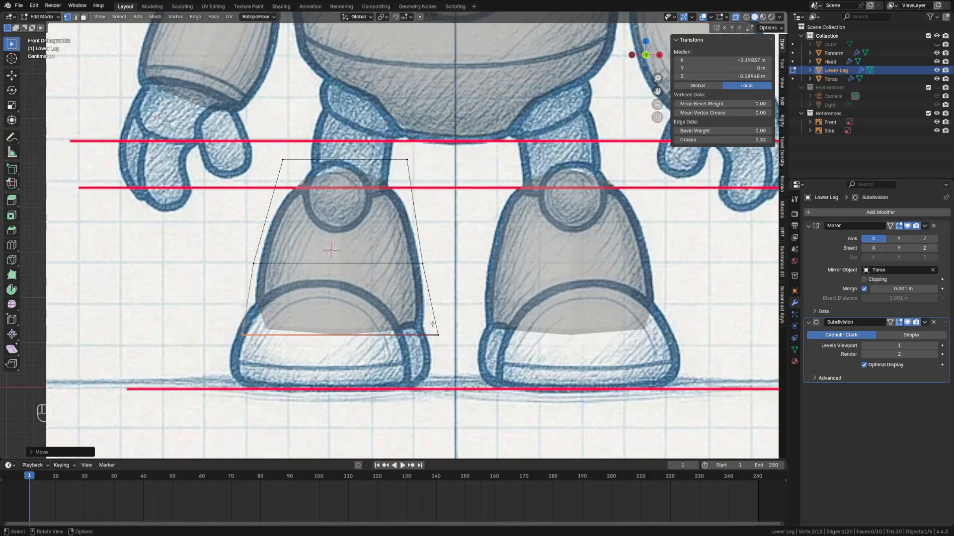
# Lower the Lower Leg's top face along Z to a local height of about 0.182 m
pyautogui.moveTo(234, 135); pyautogui.dragTo(443, 179)
pyautogui.press('g')
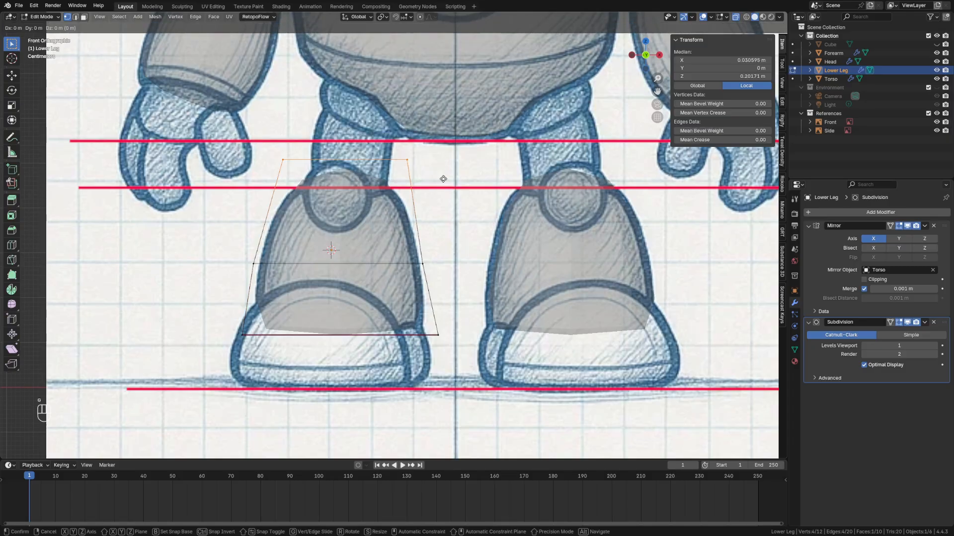
pyautogui.press('z')
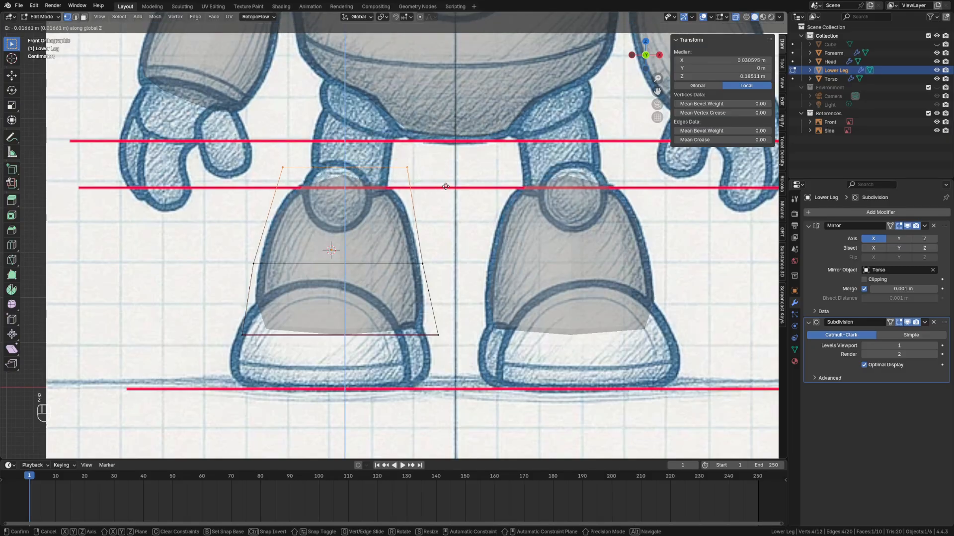
pyautogui.click(446, 188)
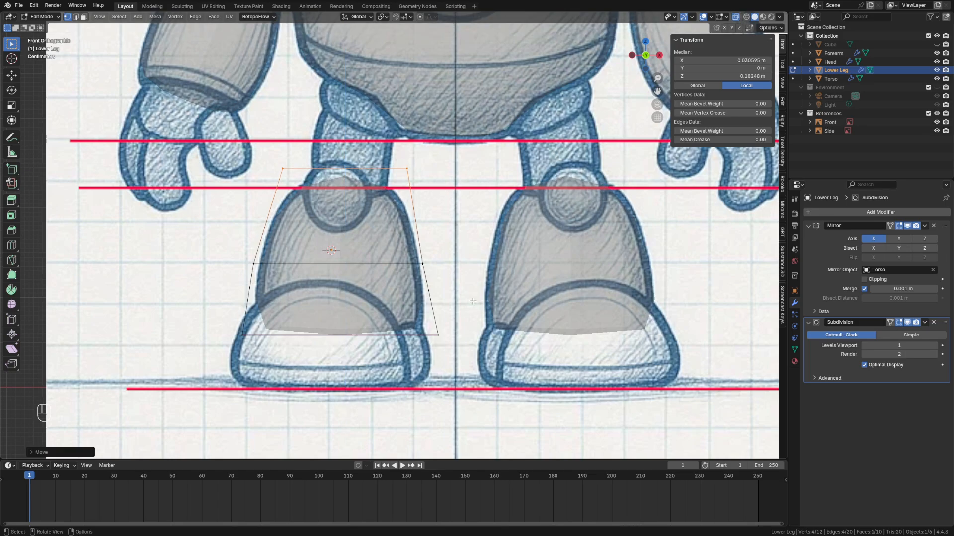
# Select all the bottom face's vertices and set the mean edge crease to 0.50
pyautogui.moveTo(430, 324); pyautogui.dragTo(455, 358)
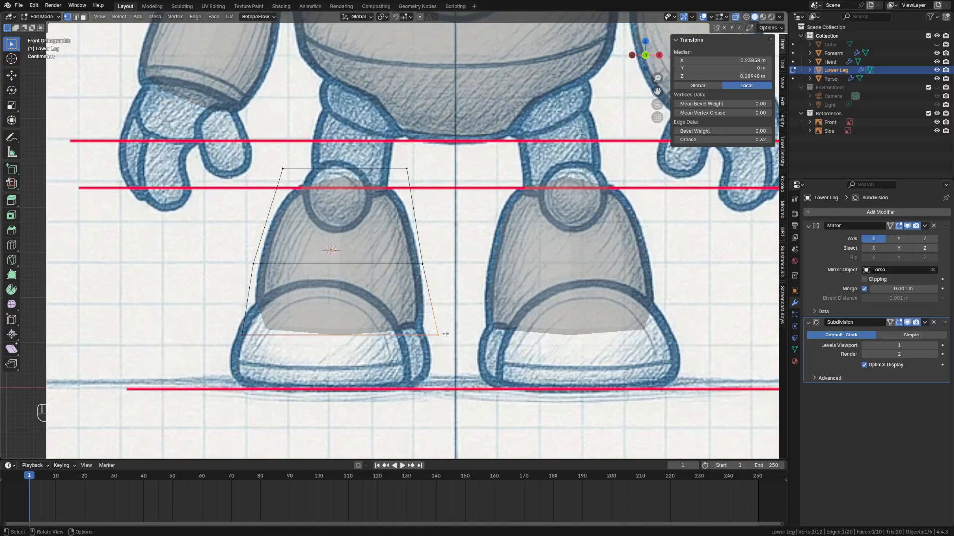
pyautogui.click(258, 309)
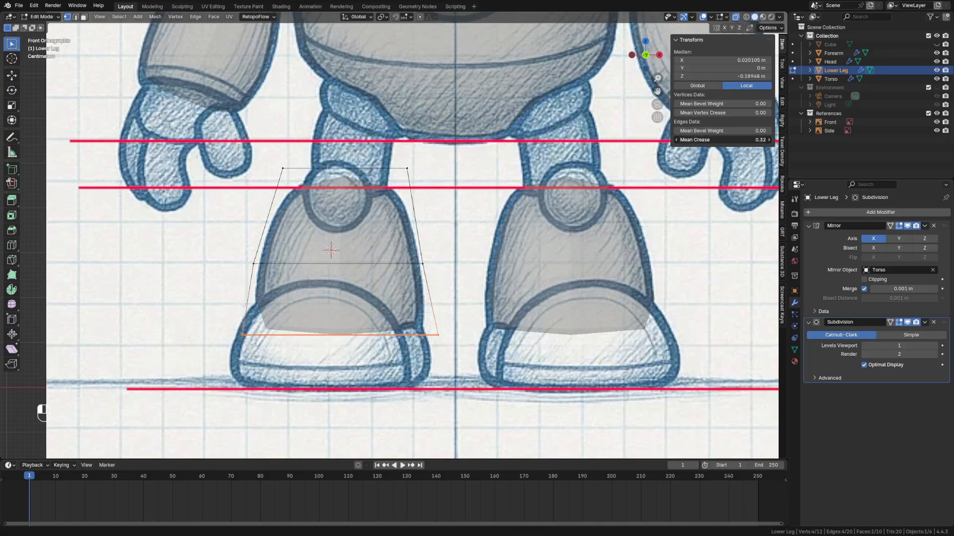
pyautogui.moveTo(723, 139); pyautogui.dragTo(745, 139)
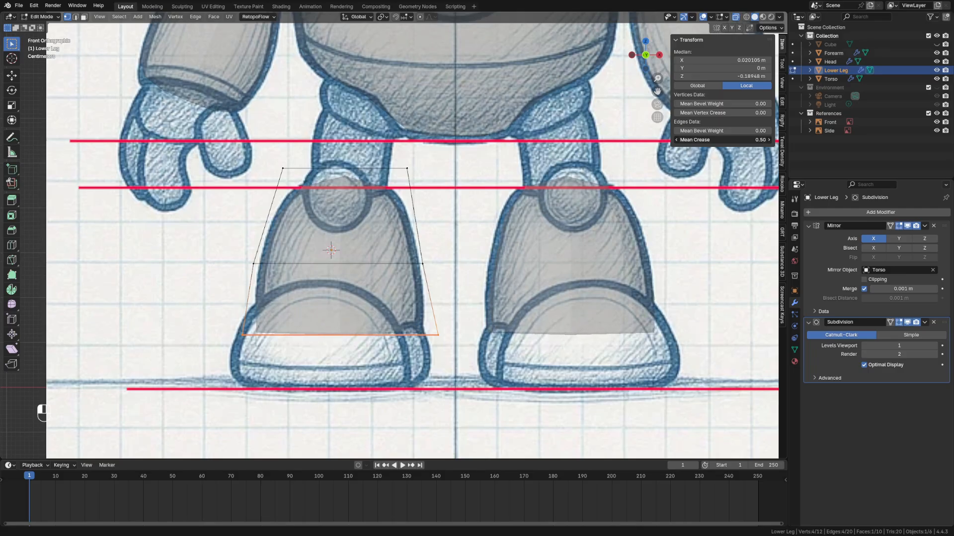
# Move the inner edge of the middle loop along X to a local position of about 0.209 m
pyautogui.click(440, 271)
pyautogui.press('g')
pyautogui.press('x')
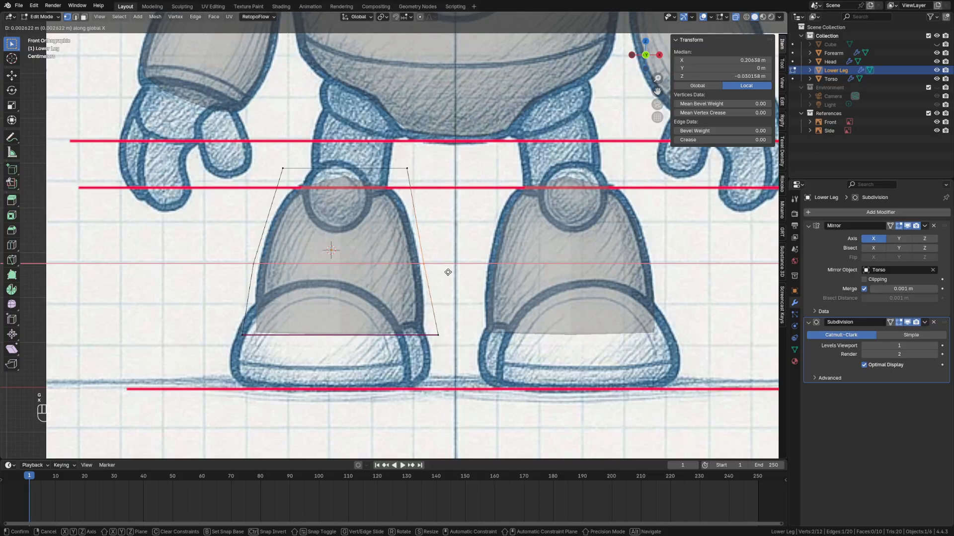
pyautogui.click(449, 272)
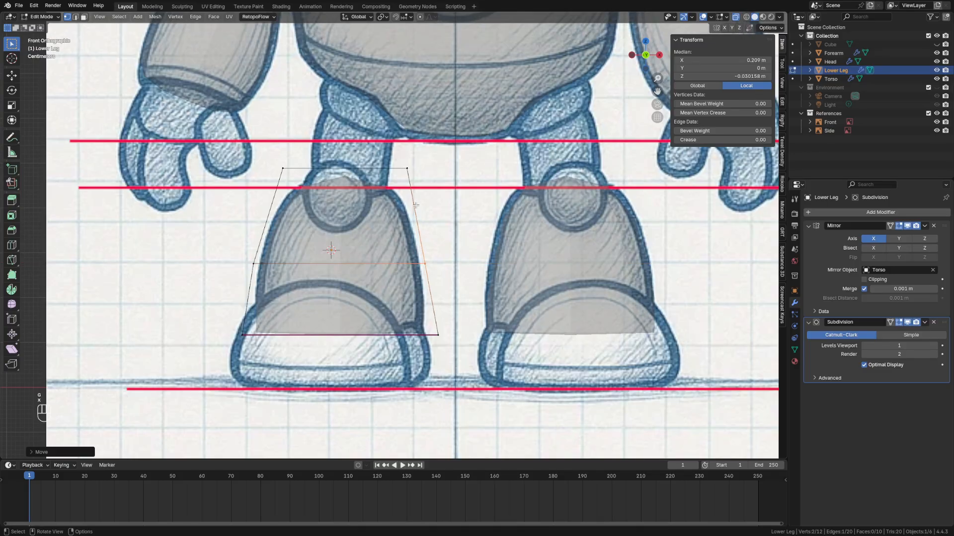
# Crease the top face's edges to about 0.19 and switch to the left orthographic view
pyautogui.keyDown('shift'); pyautogui.click(382, 169); pyautogui.keyUp('shift')
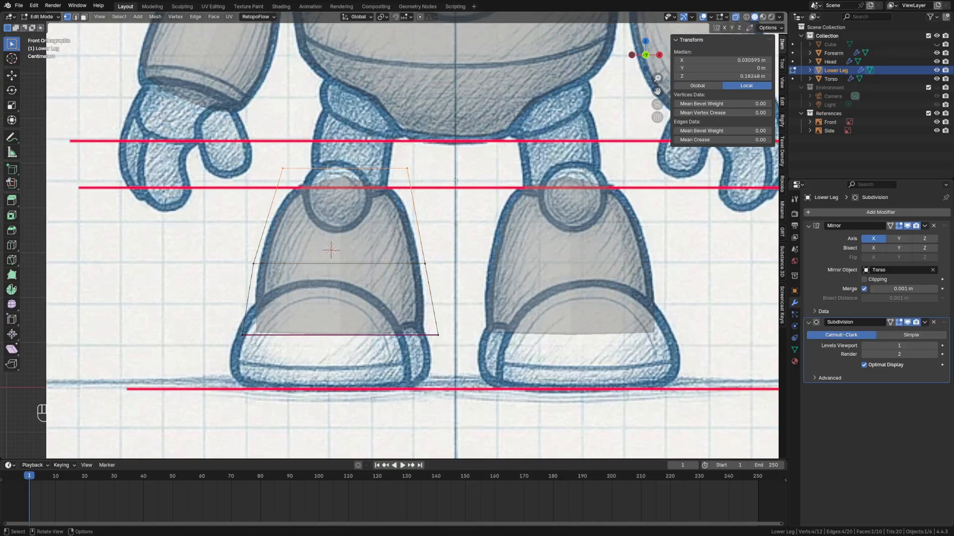
pyautogui.press('shift')
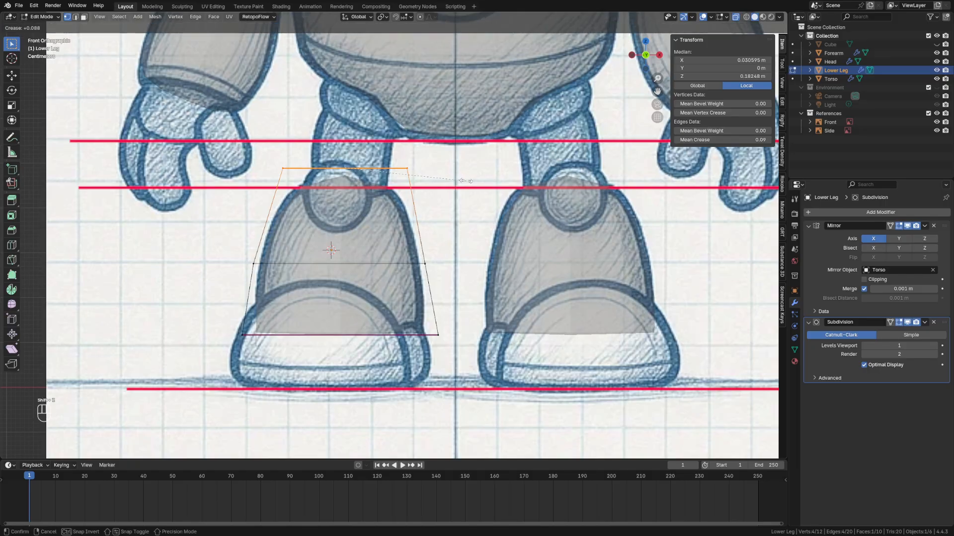
pyautogui.click(477, 179)
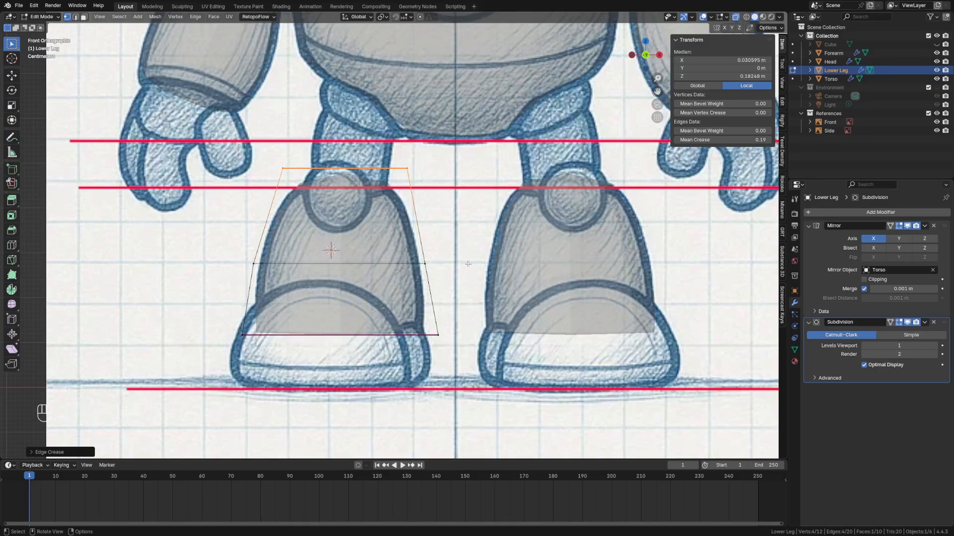
pyautogui.press('`')
pyautogui.click(397, 264)
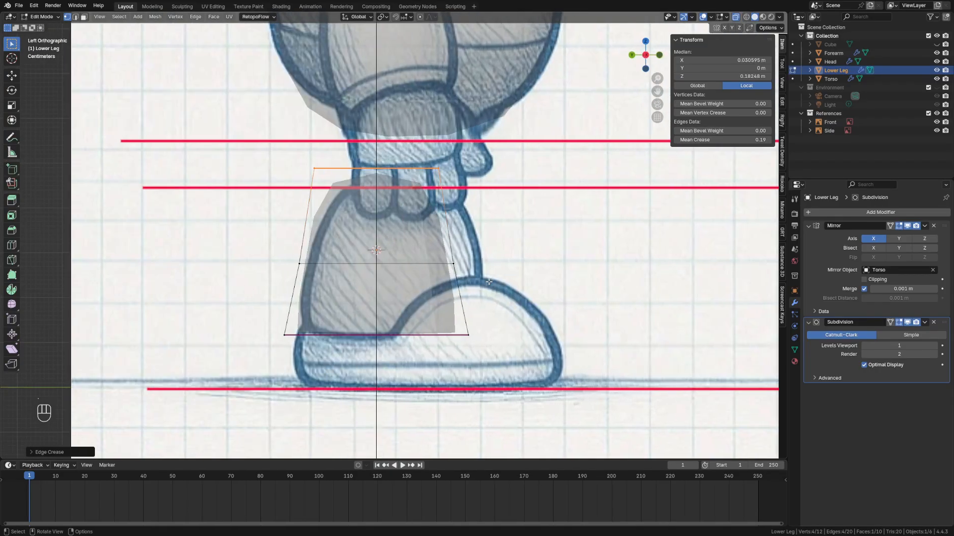
# Select the whole Lower Leg mesh and move it forward along Y by about 0.042 m
pyautogui.press('a')
pyautogui.press('g')
pyautogui.press('y')
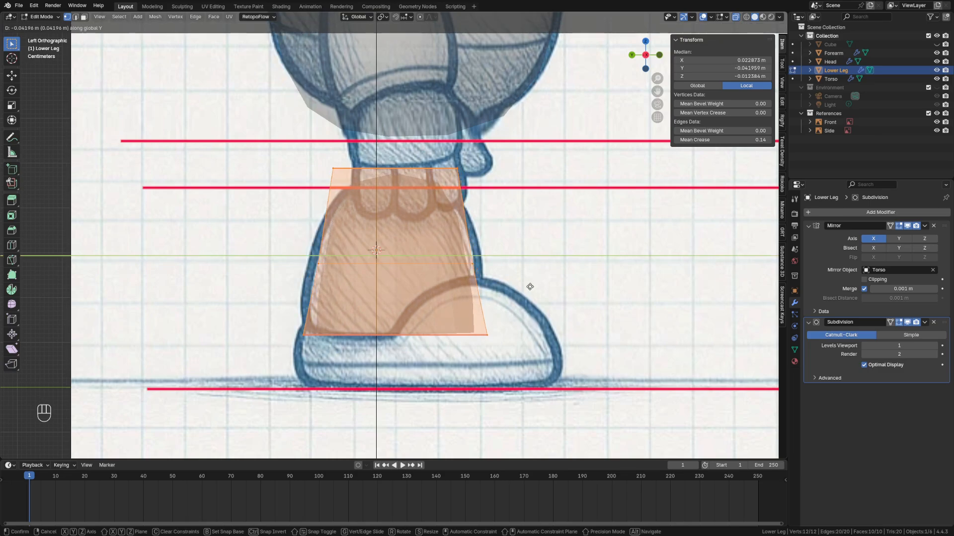
pyautogui.click(531, 285)
# Move the front edge of the middle loop forward along Y to a local position of about -0.246 m
pyautogui.hotkey('alt', 'a')
pyautogui.click(461, 233)
pyautogui.press('g')
pyautogui.press('x')
pyautogui.press('Escape')
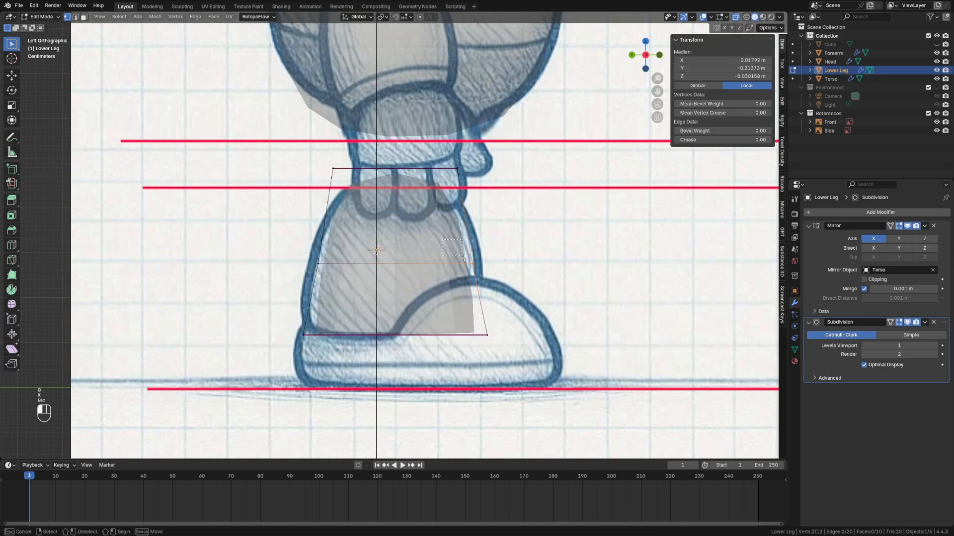
pyautogui.press('g')
pyautogui.press('y')
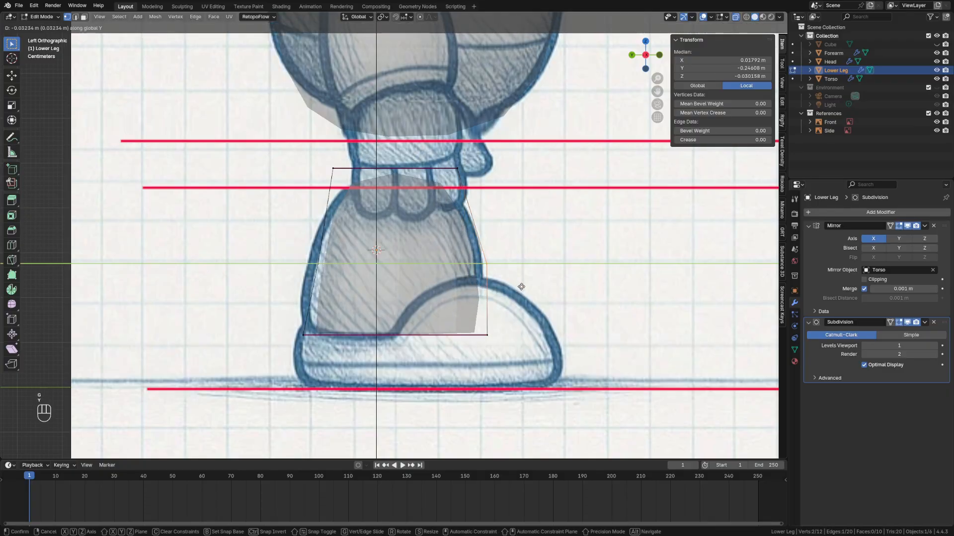
pyautogui.click(520, 286)
# Move the middle loop's rear edge backward along Y and the bottom face's rear edge to a local Y of about 0.183 m
pyautogui.click(315, 268)
pyautogui.press('g')
pyautogui.press('y')
pyautogui.click(315, 277)
pyautogui.click(318, 335)
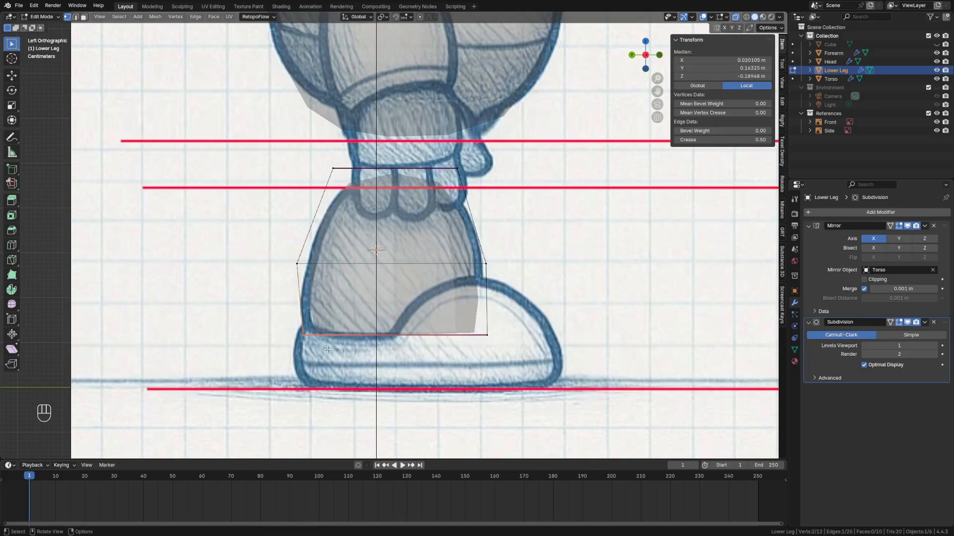
pyautogui.press('g')
pyautogui.press('y')
pyautogui.click(320, 349)
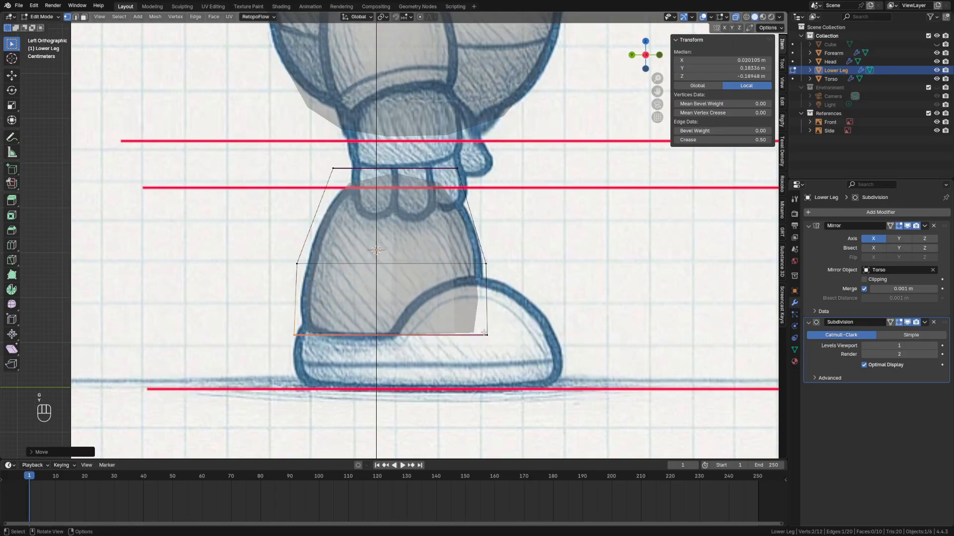
# Move the bottom face's front edge forward along Y to a local position of about -0.262 m
pyautogui.click(505, 346)
pyautogui.press('g')
pyautogui.press('y')
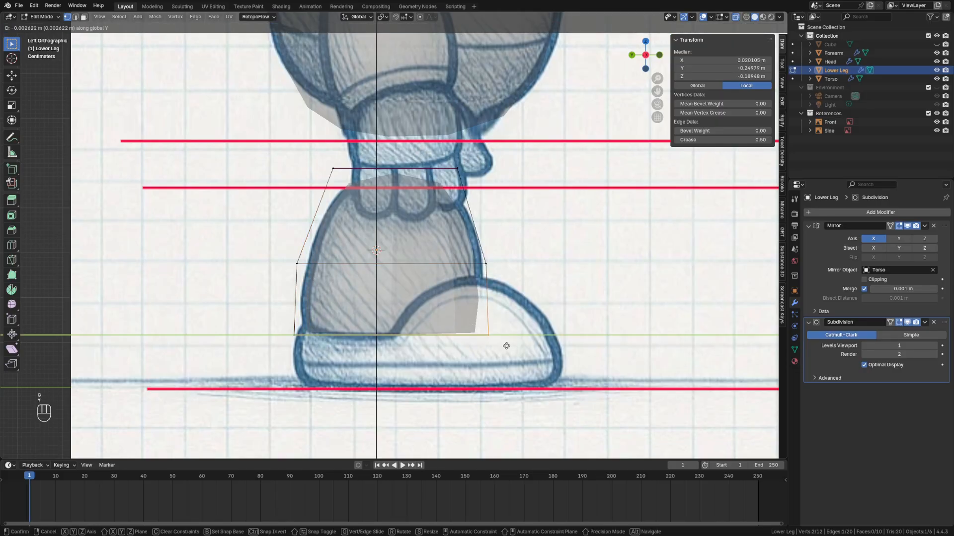
pyautogui.click(512, 347)
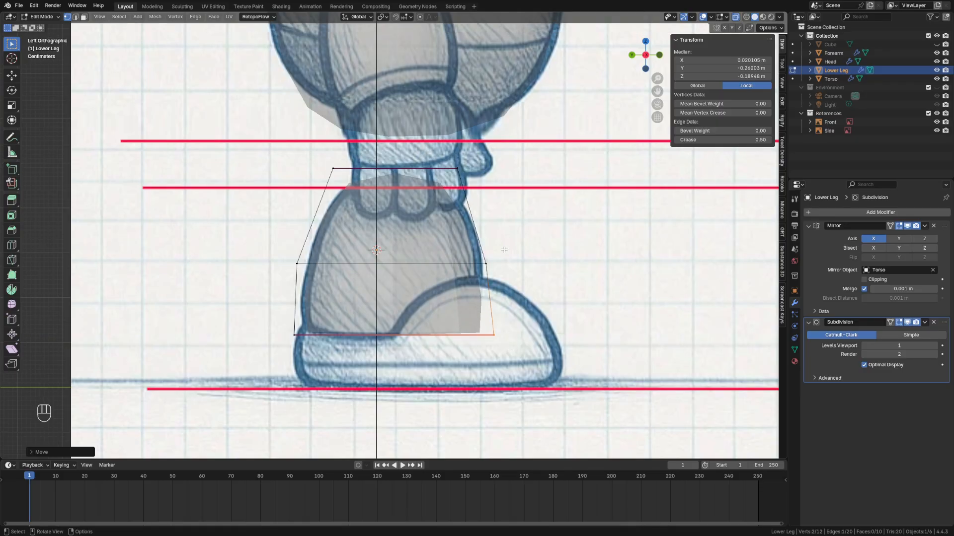
# Select all the front vertices of the Lower Leg and move them forward along Y by about 0.006 m
pyautogui.hotkey('ctrl', 'l')
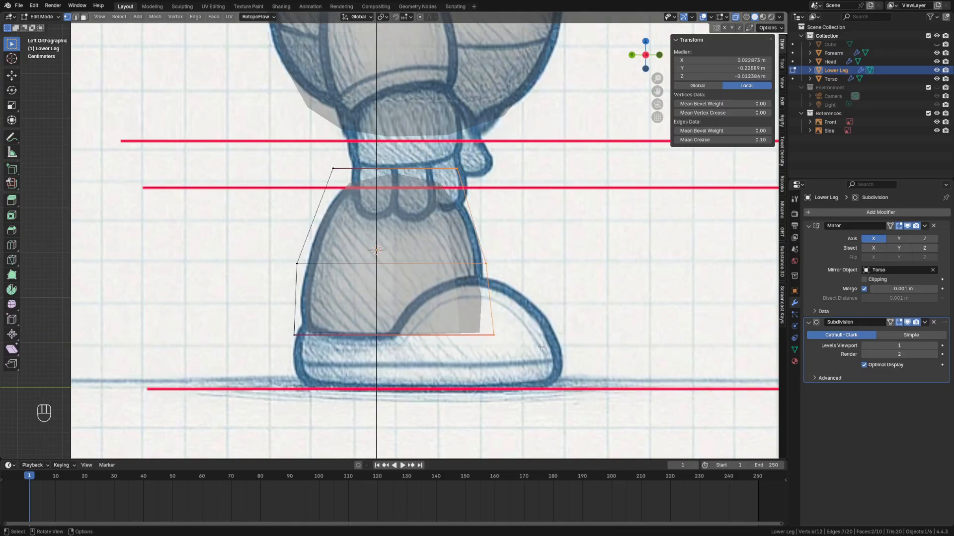
pyautogui.press('g')
pyautogui.press('y')
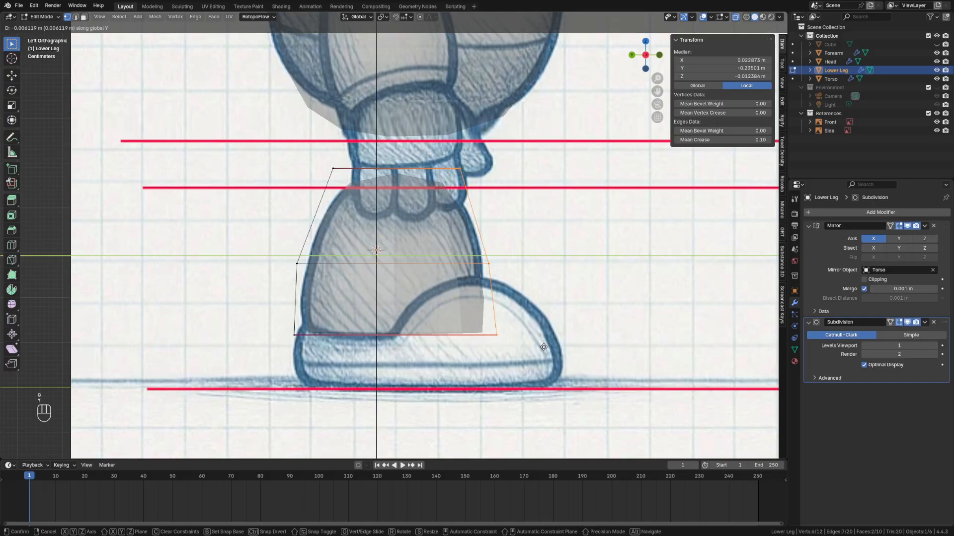
pyautogui.click(543, 348)
# Move the top face's rear edge to a local Y of about 0.089 m and the middle loop's rear edge to about 0.168 m
pyautogui.click(348, 169)
pyautogui.press('g')
pyautogui.press('y')
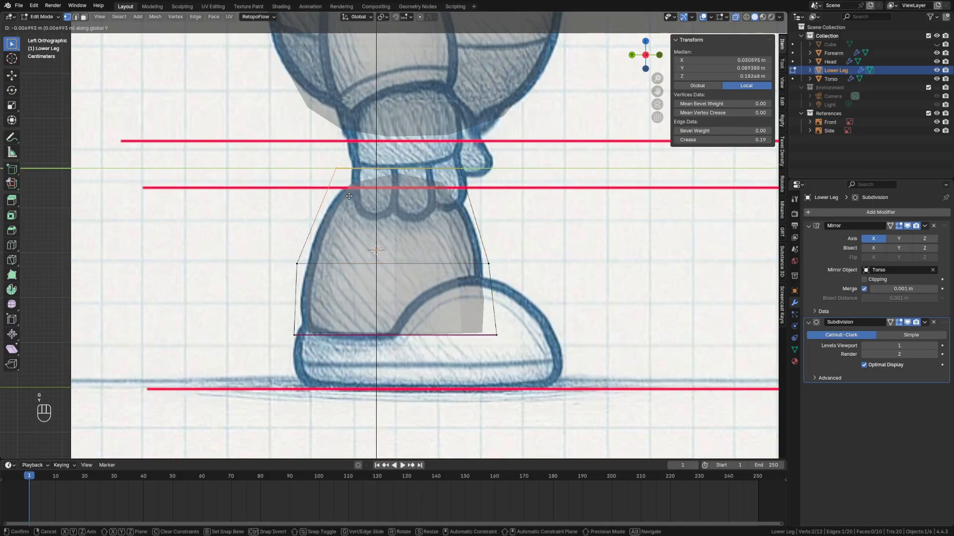
pyautogui.click(349, 198)
pyautogui.press('g')
pyautogui.press('y')
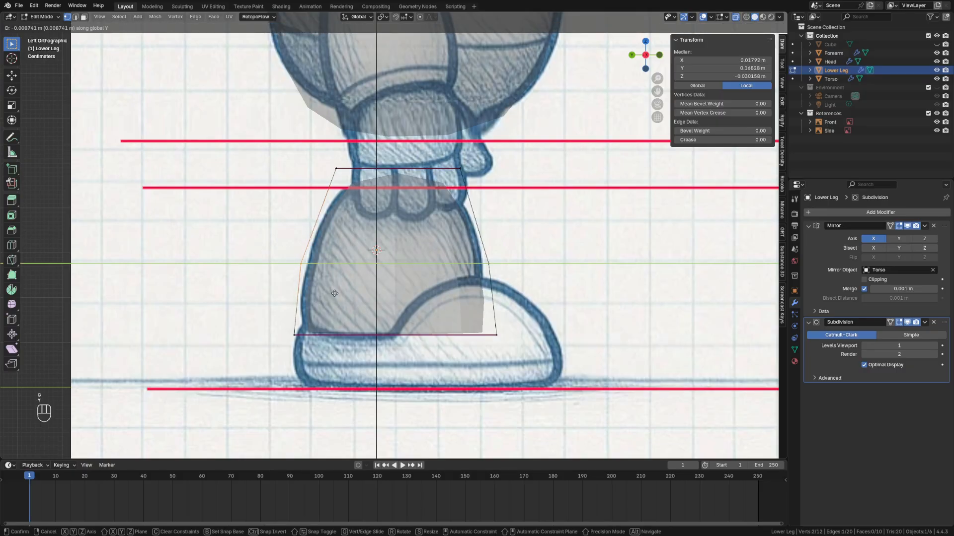
pyautogui.click(334, 293)
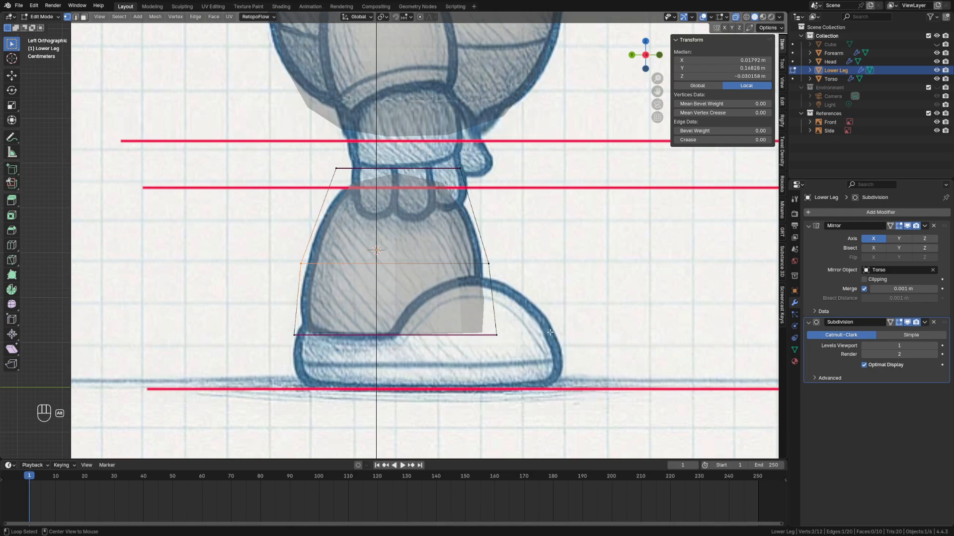
# Turn off X-ray and set the Subdivision modifier's viewport level to 2
pyautogui.hotkey('alt', 'z')
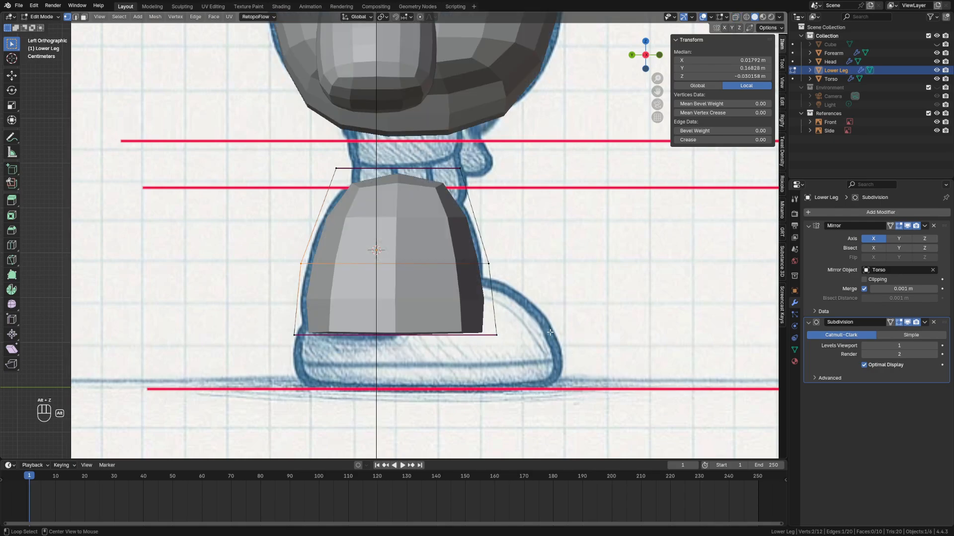
pyautogui.click(934, 346)
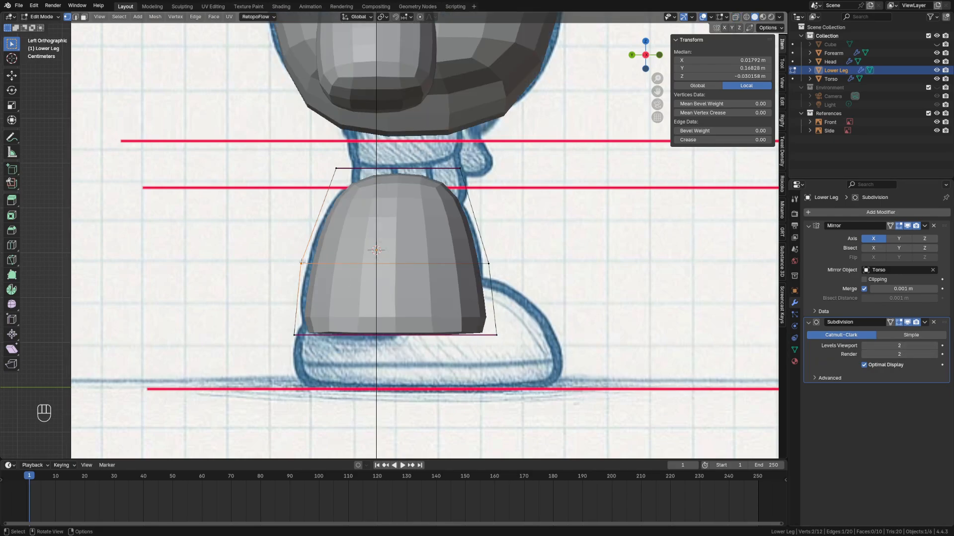
pyautogui.click(329, 276)
pyautogui.press('g')
pyautogui.press('y')
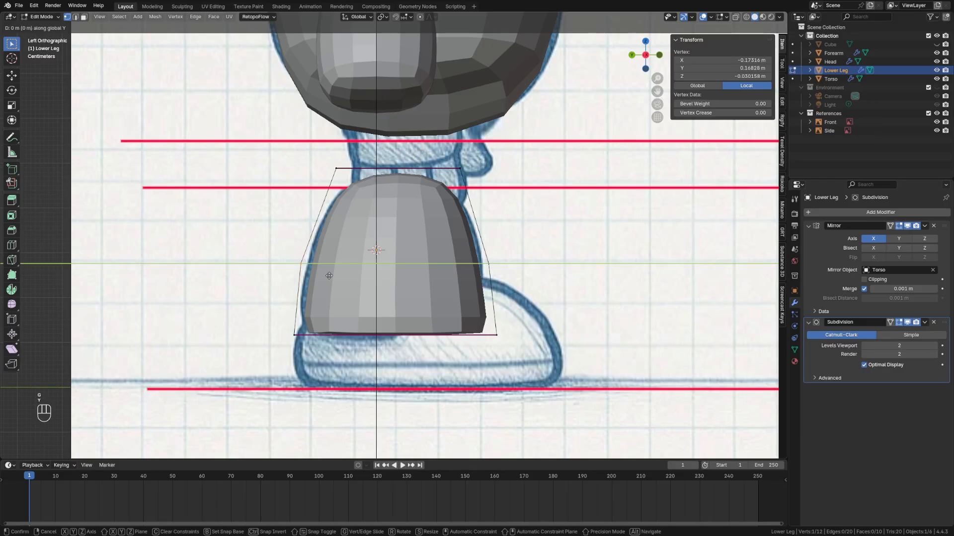
pyautogui.press('Escape')
# With X-ray on, move the middle loop's rear edge to a local Y of about 0.175 m and nudge its front edge forward along Y
pyautogui.hotkey('alt', 'z')
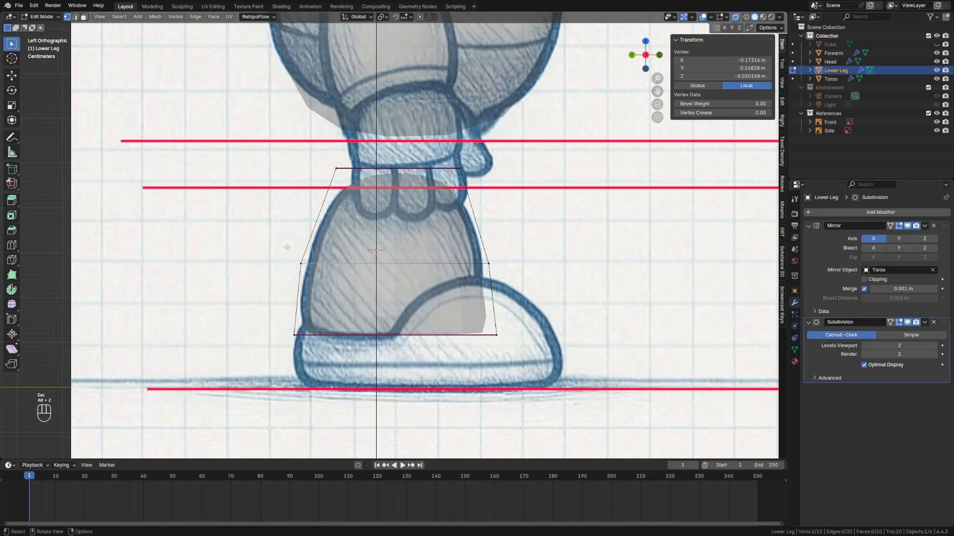
pyautogui.moveTo(287, 247); pyautogui.dragTo(313, 276)
pyautogui.press('g')
pyautogui.press('y')
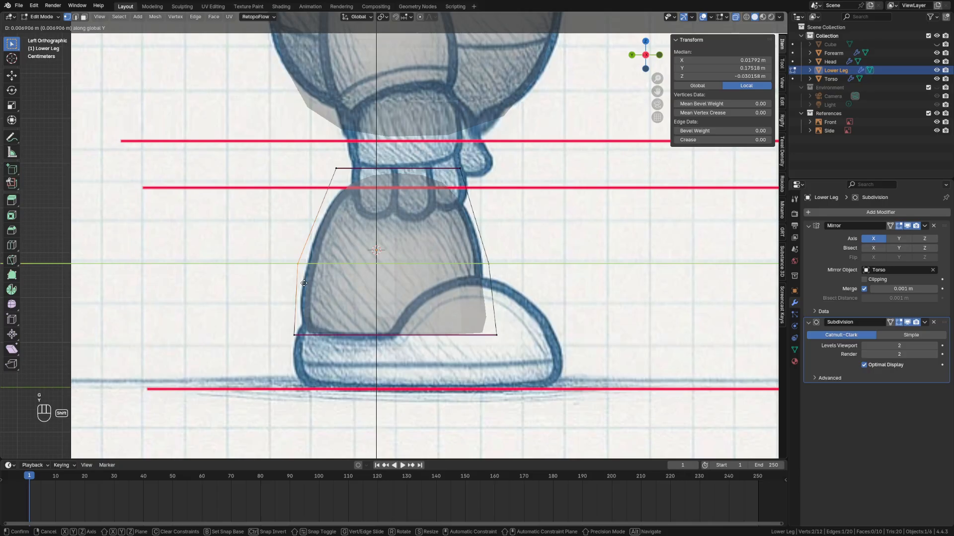
pyautogui.click(304, 283)
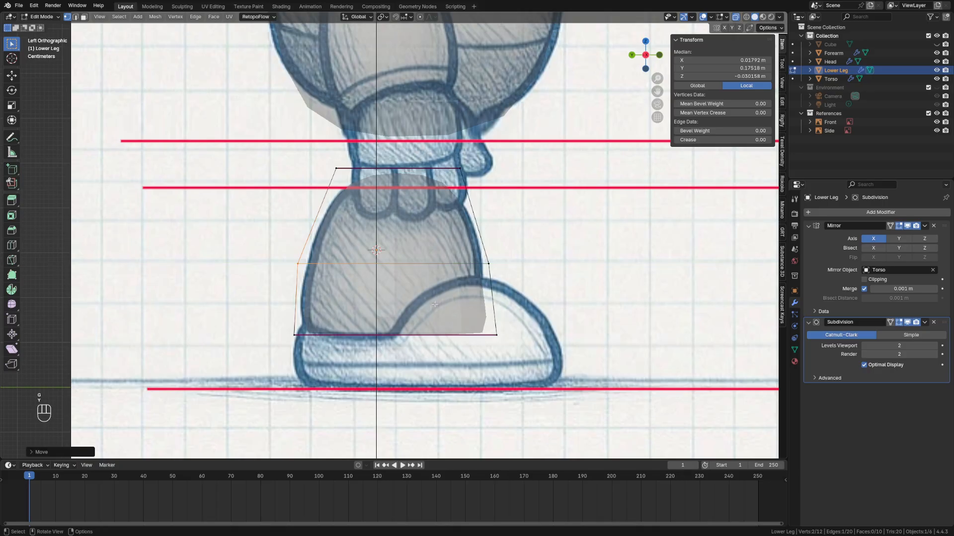
pyautogui.press('g')
pyautogui.press('y')
pyautogui.click(534, 279)
# Lower the Lower Leg's top face along Z to a local height of about 0.176 m
pyautogui.moveTo(278, 134); pyautogui.dragTo(509, 189)
pyautogui.press('g')
pyautogui.press('z')
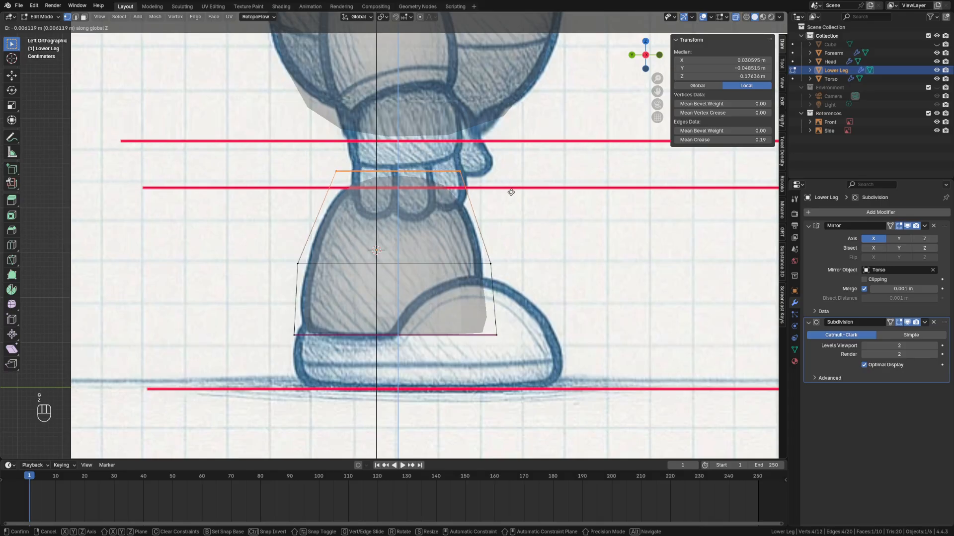
pyautogui.click(511, 193)
# In the front orthographic view, move the bottom face's side edges inward along X, the outer one to a local position of about -0.188 m
pyautogui.press('`')
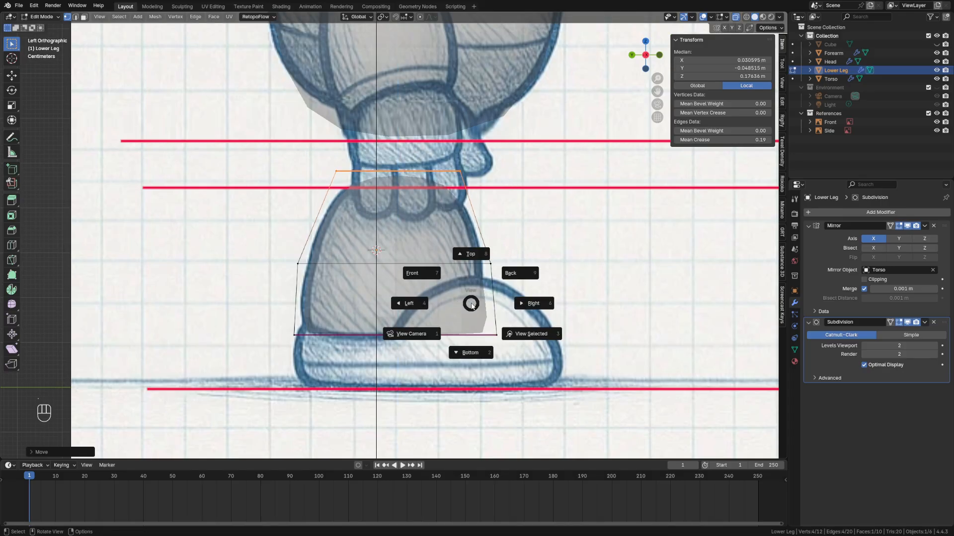
pyautogui.click(423, 274)
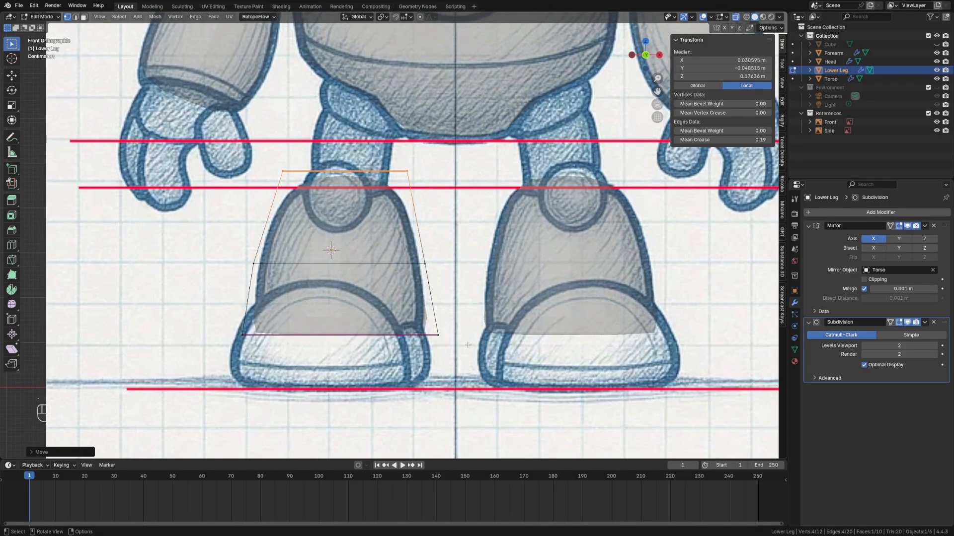
pyautogui.moveTo(411, 305); pyautogui.dragTo(478, 361)
pyautogui.press('g')
pyautogui.press('x')
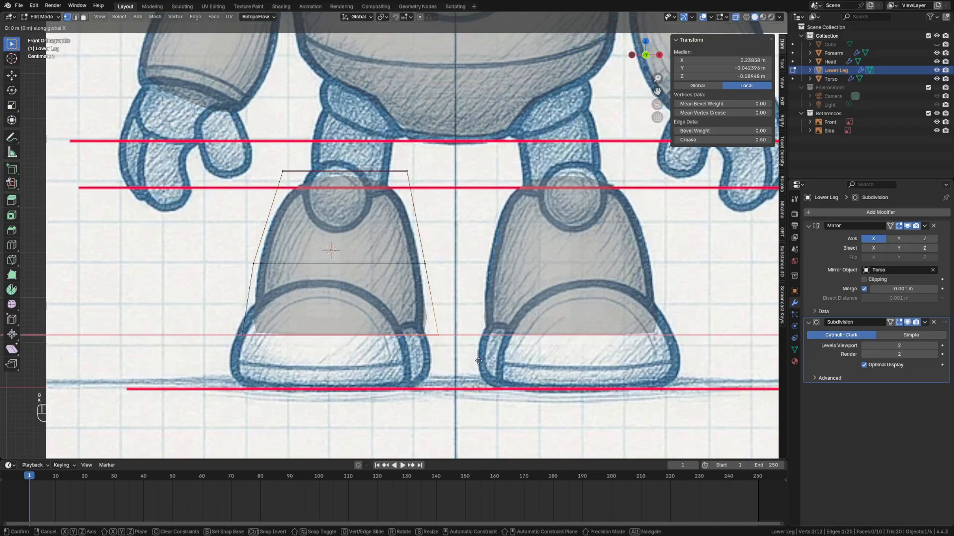
pyautogui.click(295, 352)
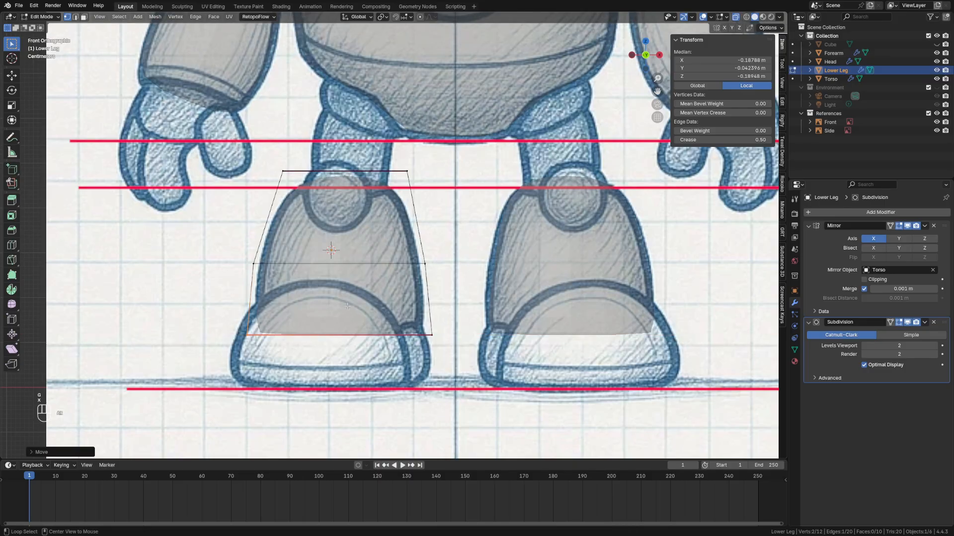
# Move the top face's inner edge along X to a local position of about 0.162 m and check the solid shape
pyautogui.click(444, 196)
pyautogui.press('g')
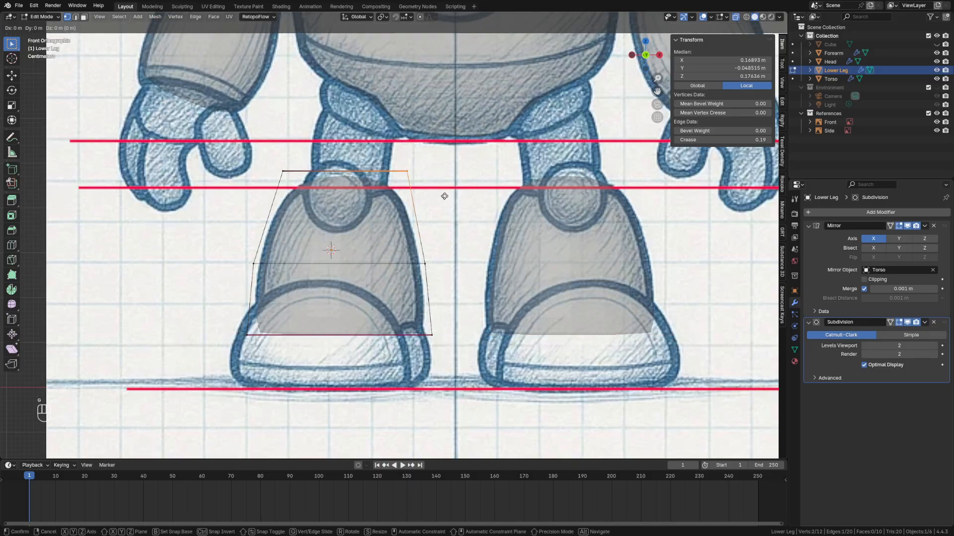
pyautogui.press('x')
pyautogui.click(441, 196)
pyautogui.hotkey('alt', 'z')
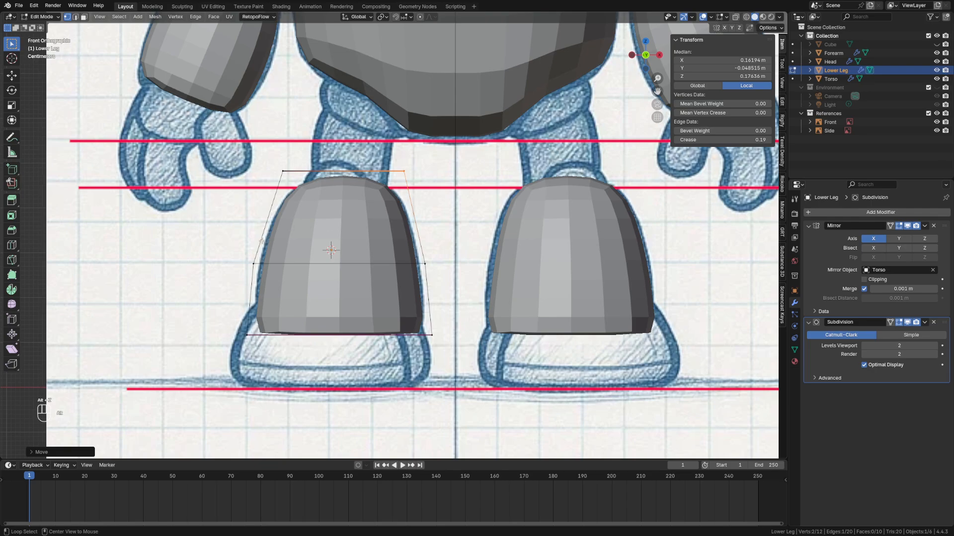
# Move the middle loop's outer edge along X to a local position of about -0.178 m and check the solid shape
pyautogui.hotkey('alt', 'z')
pyautogui.click(292, 288)
pyautogui.press('g')
pyautogui.press('x')
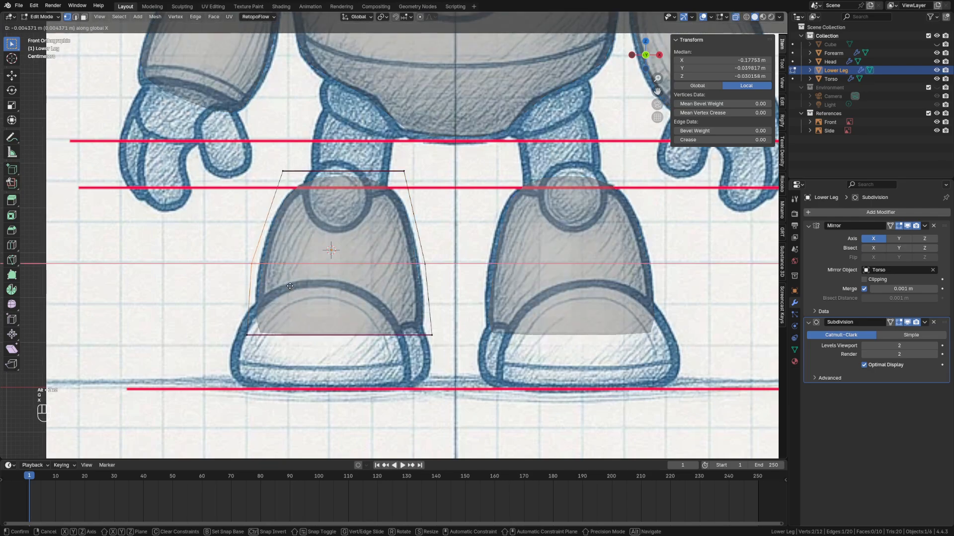
pyautogui.click(290, 286)
pyautogui.hotkey('alt', 'z')
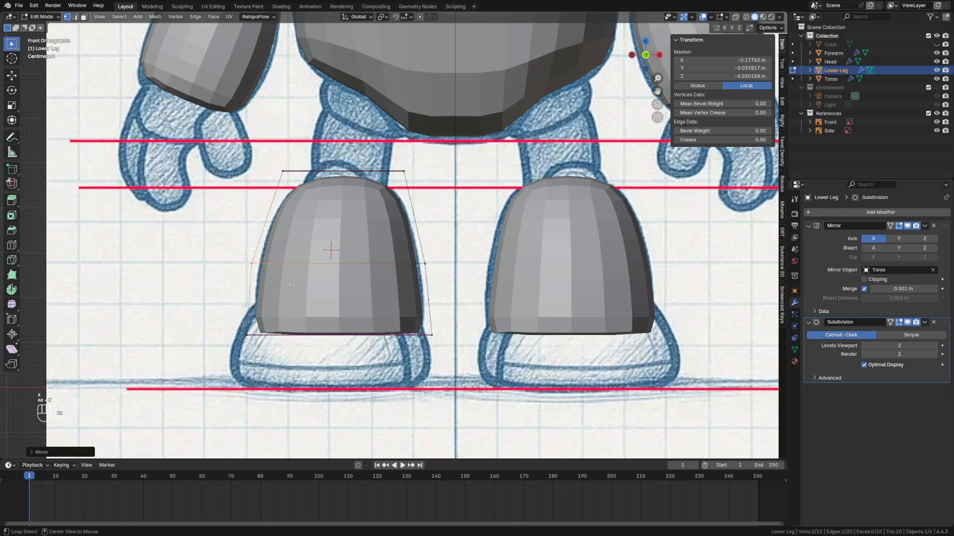
# Move the bottom face's inner edge along X to a local position of about 0.220 m and return to solid display
pyautogui.hotkey('alt', 'z')
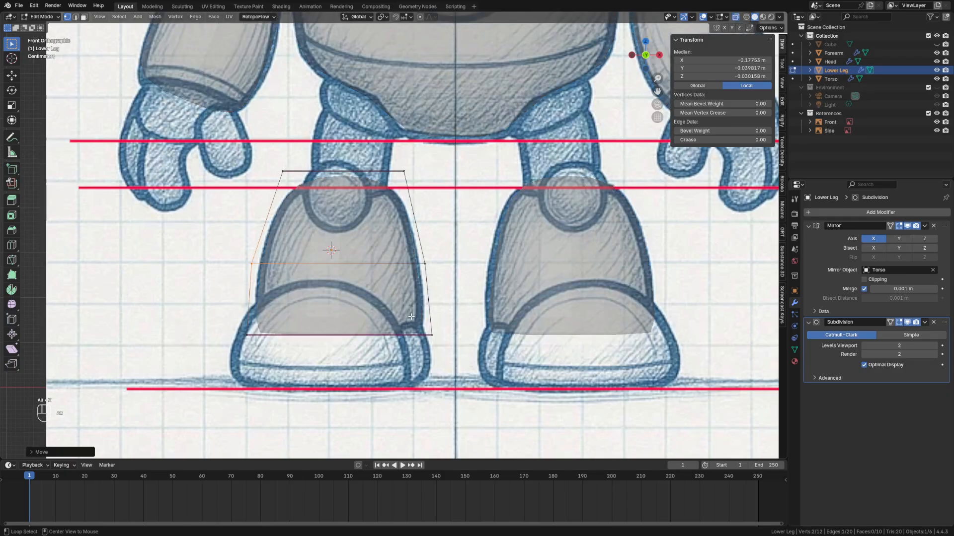
pyautogui.click(414, 317)
pyautogui.press('g')
pyautogui.press('x')
pyautogui.click(474, 356)
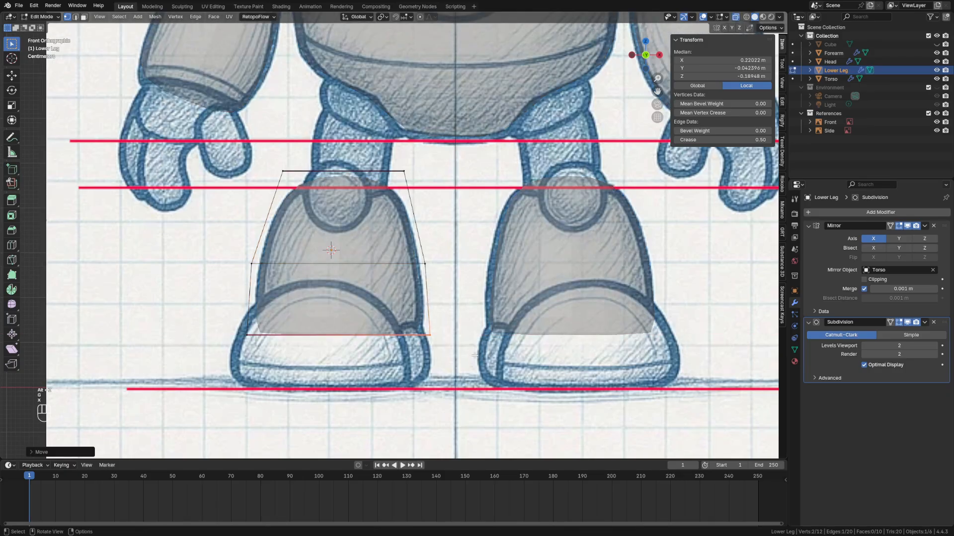
pyautogui.hotkey('alt', 'z')
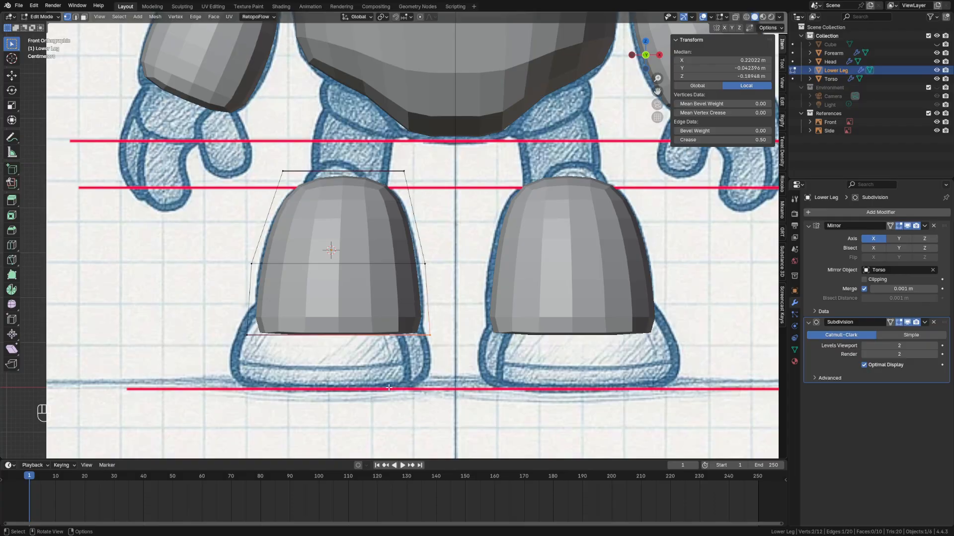
# Leave Edit Mode, place the 3D cursor on the foot drawing below the modelled leg, and add a cube there
pyautogui.press('Tab')
pyautogui.click(313, 389)
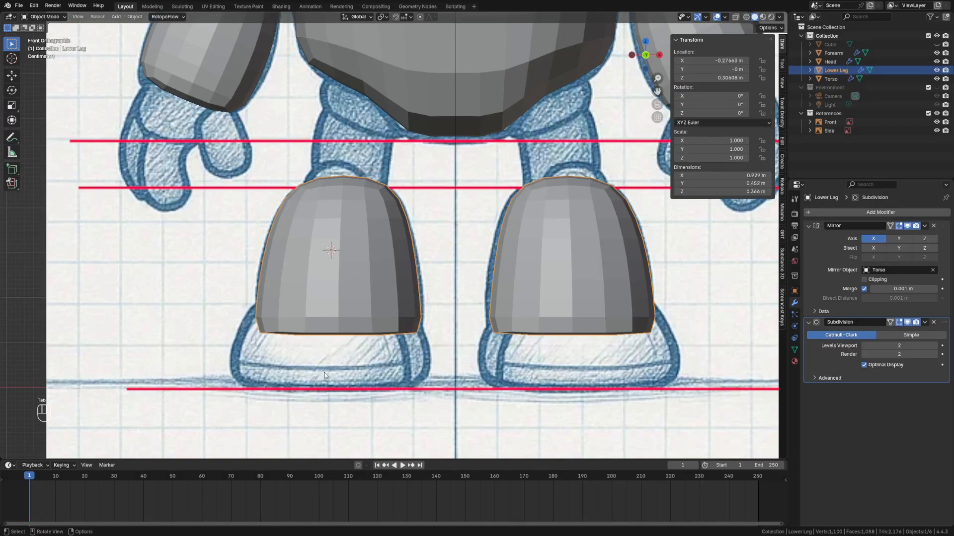
pyautogui.keyDown('shift'); pyautogui.rightClick(325, 365); pyautogui.keyUp('shift')
pyautogui.hotkey('shift', 'a')
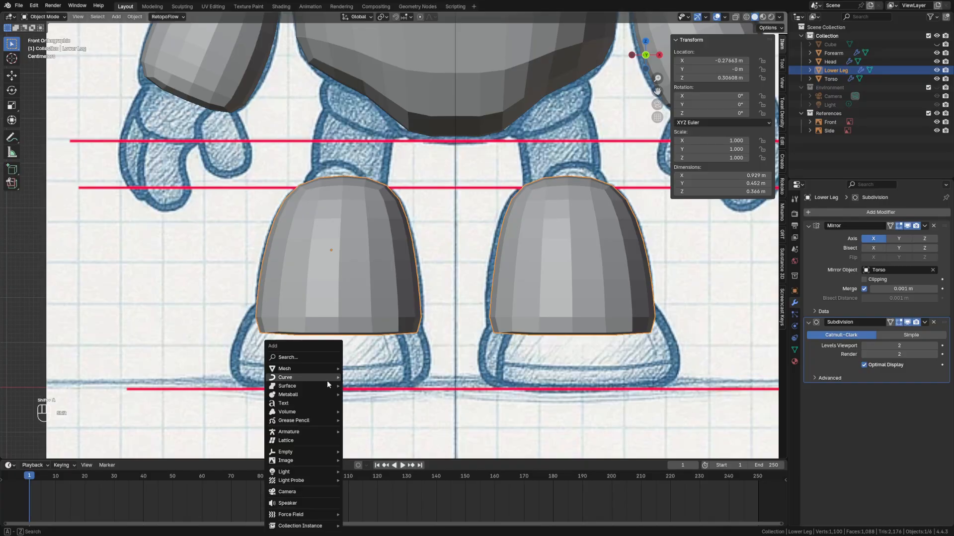
pyautogui.moveTo(325, 378)
pyautogui.click(378, 201)
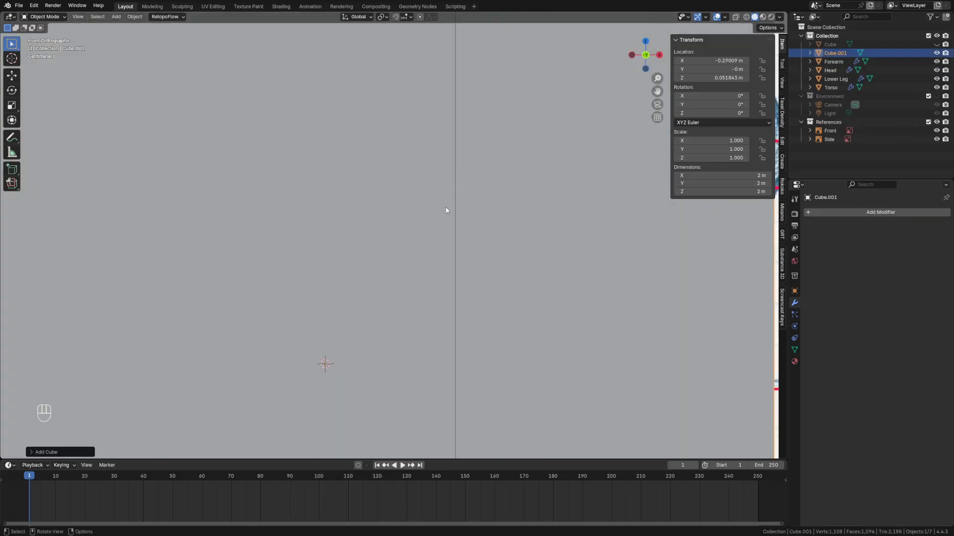
# Rename the new cube as Foot
pyautogui.doubleClick(835, 53)
pyautogui.write('Foot')
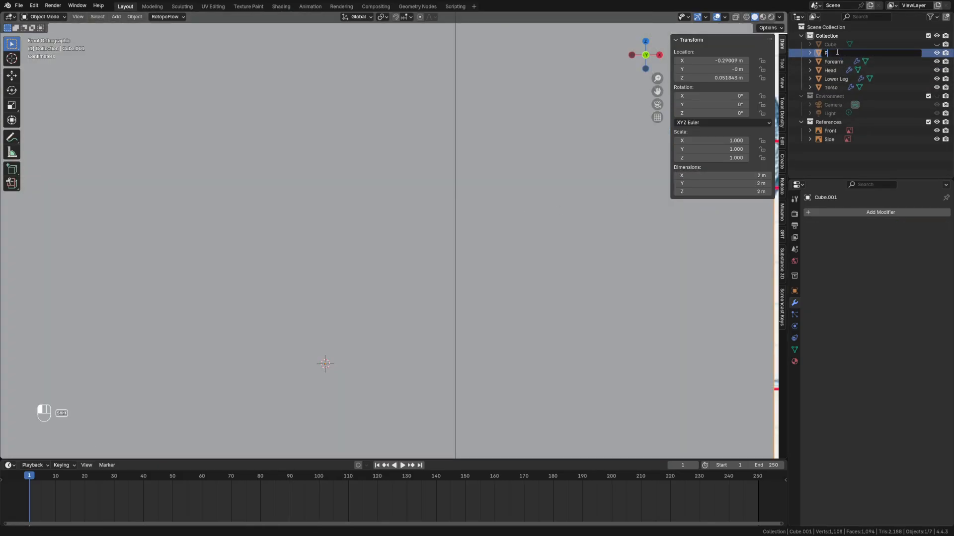
pyautogui.press('Return')
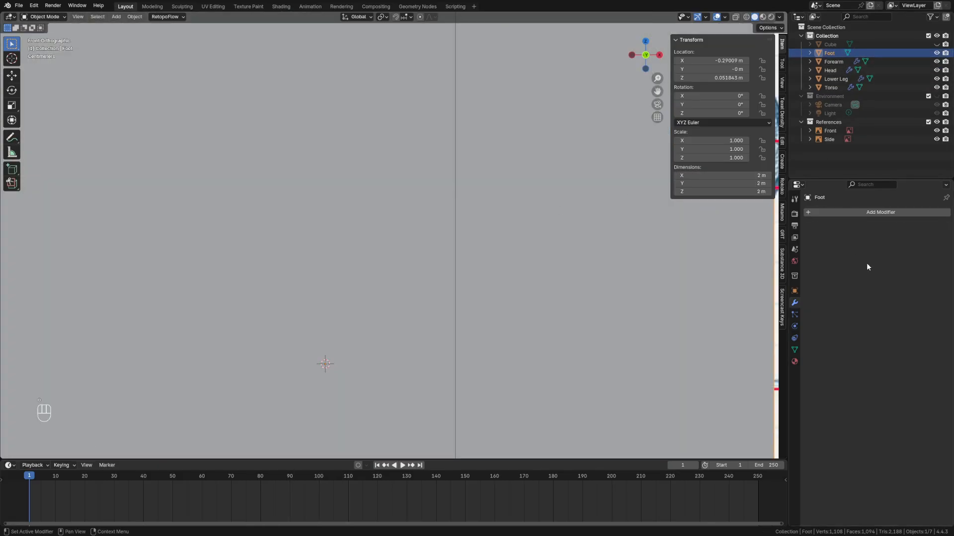
# Enter Edit Mode on the foot cube with see-through display and scale it uniformly to about 0.48 m wide around the foot drawing
pyautogui.press('Tab')
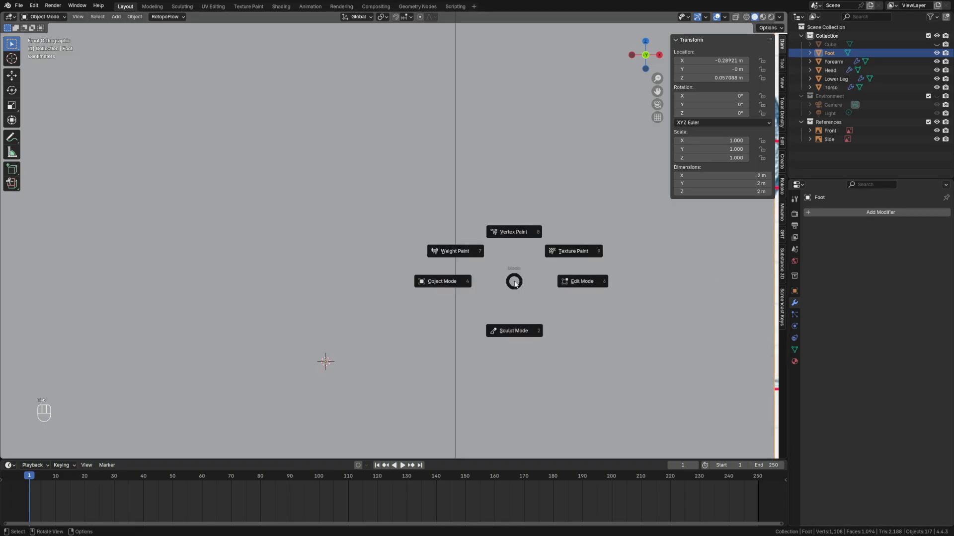
pyautogui.click(585, 282)
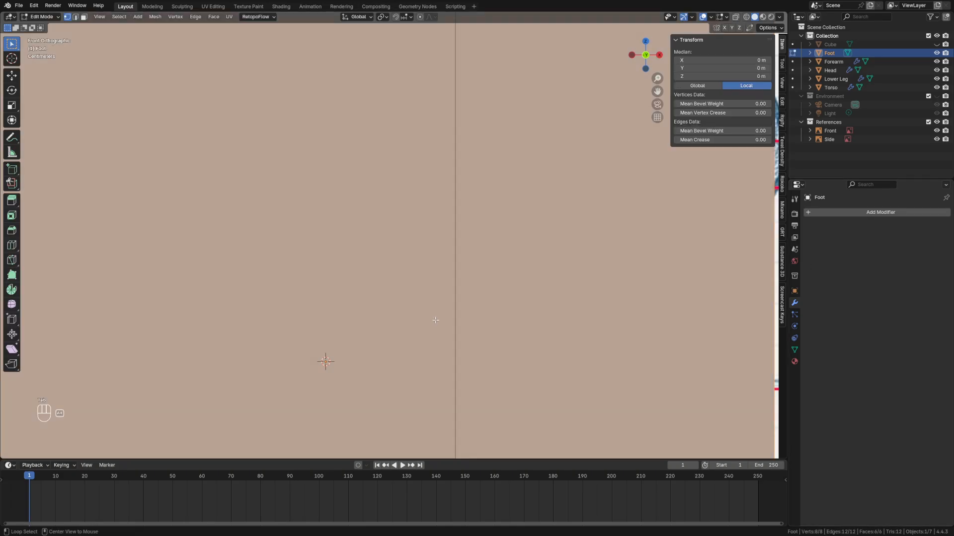
pyautogui.hotkey('alt', 'z')
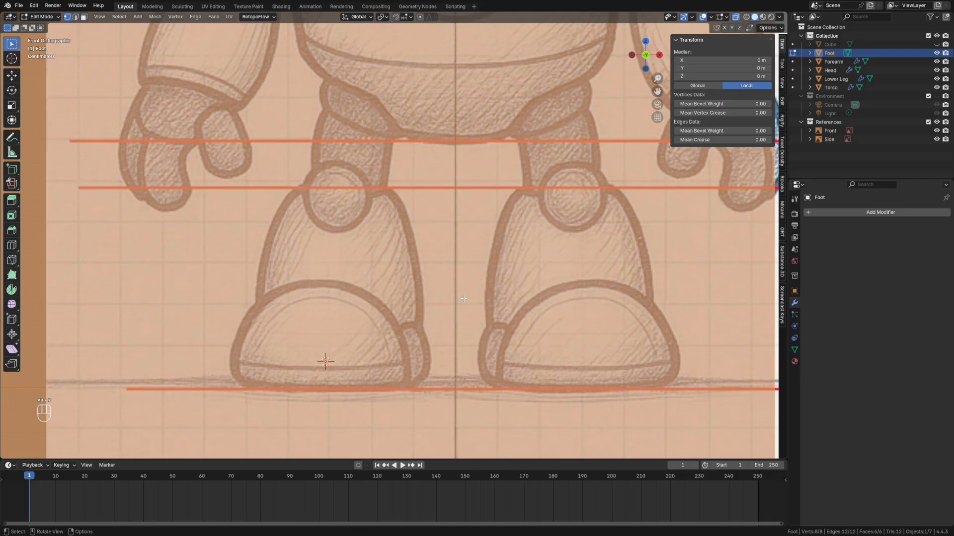
pyautogui.press('s')
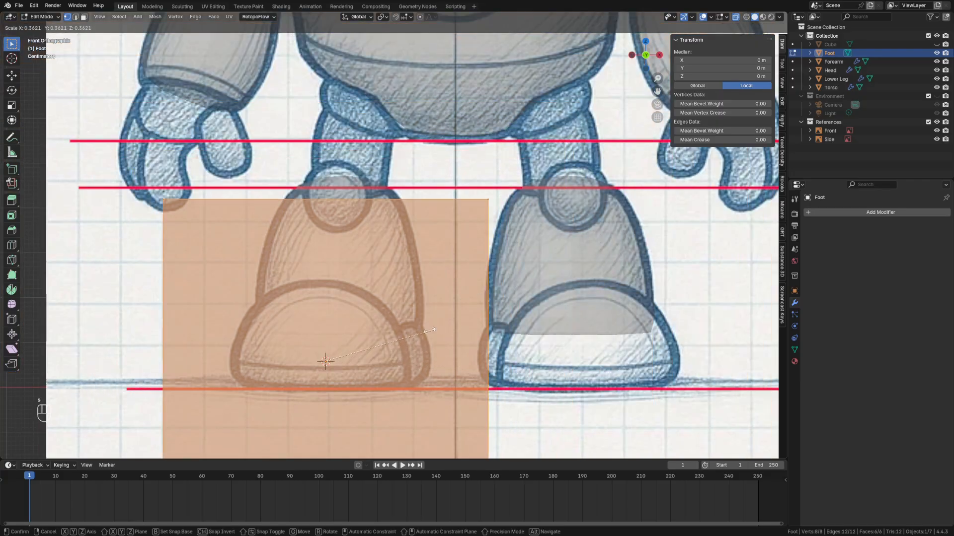
pyautogui.click(387, 323)
# Add a Mirror modifier and a Subdivision Surface modifier to the foot
pyautogui.click(835, 212)
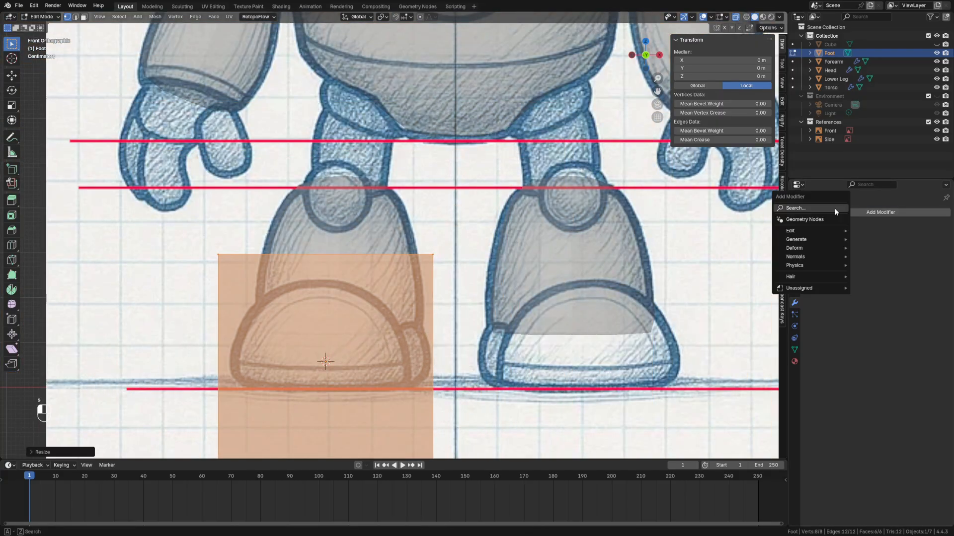
pyautogui.write('mir')
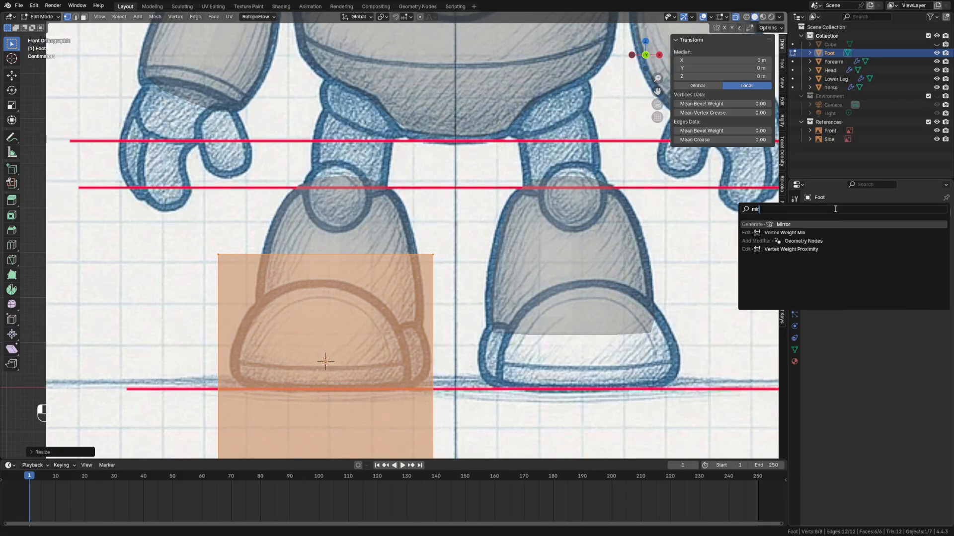
pyautogui.press('Return')
pyautogui.click(835, 212)
pyautogui.write('sub')
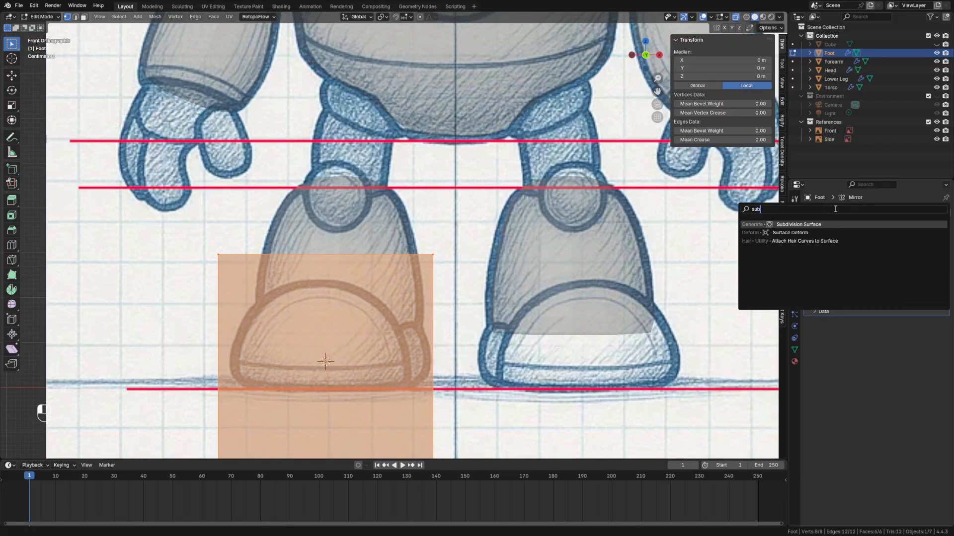
pyautogui.press('Return')
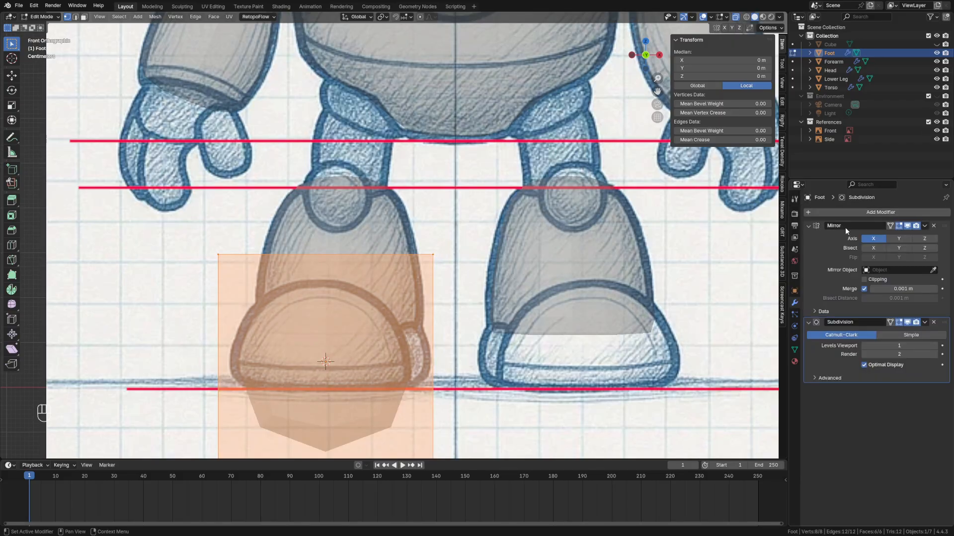
# Set Torso as the mirror object and raise the subdivision's viewport level to 2
pyautogui.click(933, 270)
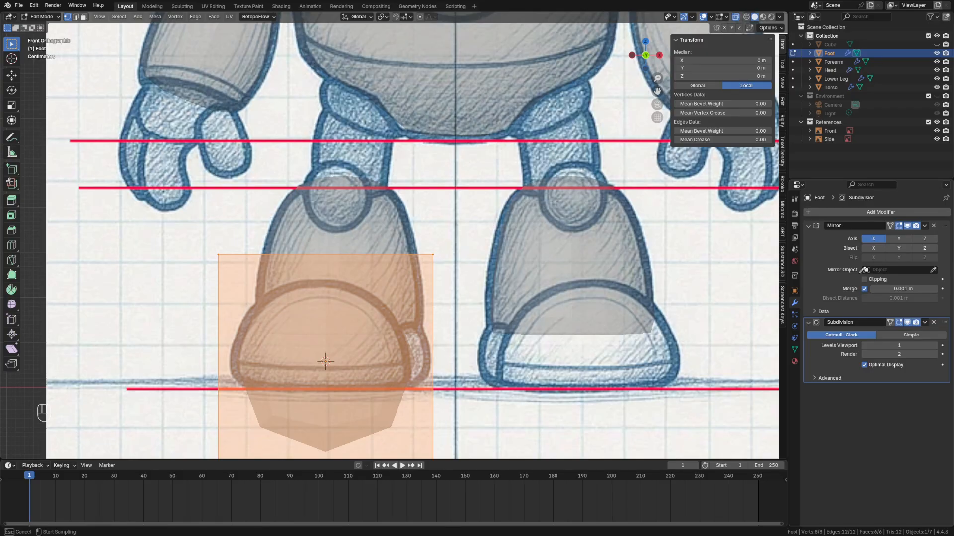
pyautogui.click(479, 82)
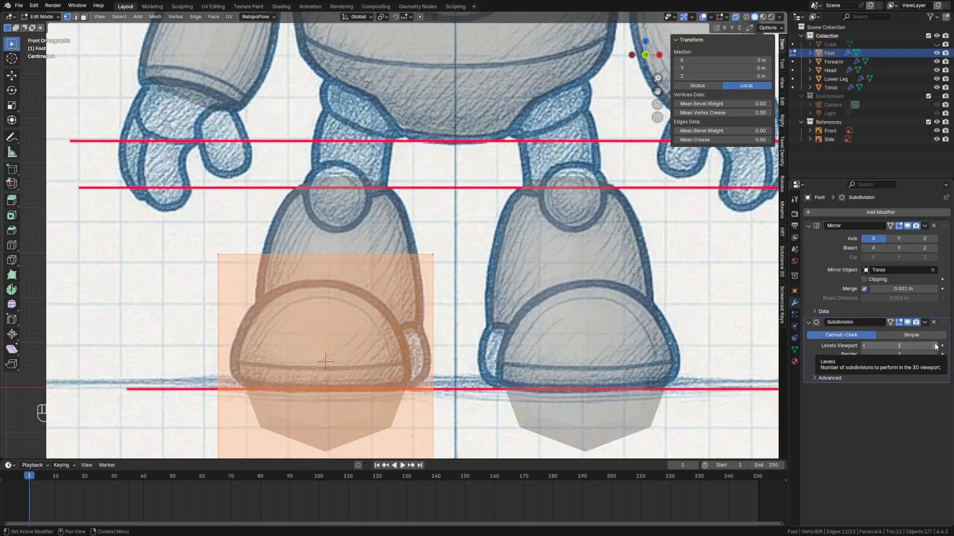
pyautogui.click(936, 346)
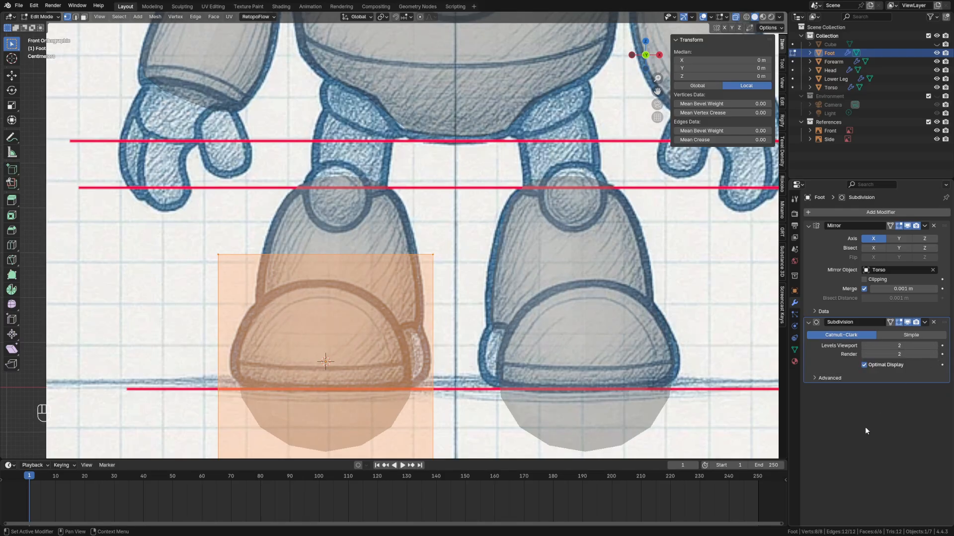
# Add a centred horizontal loop cut around the foot block at mid-height
pyautogui.hotkey('ctrl', 'r')
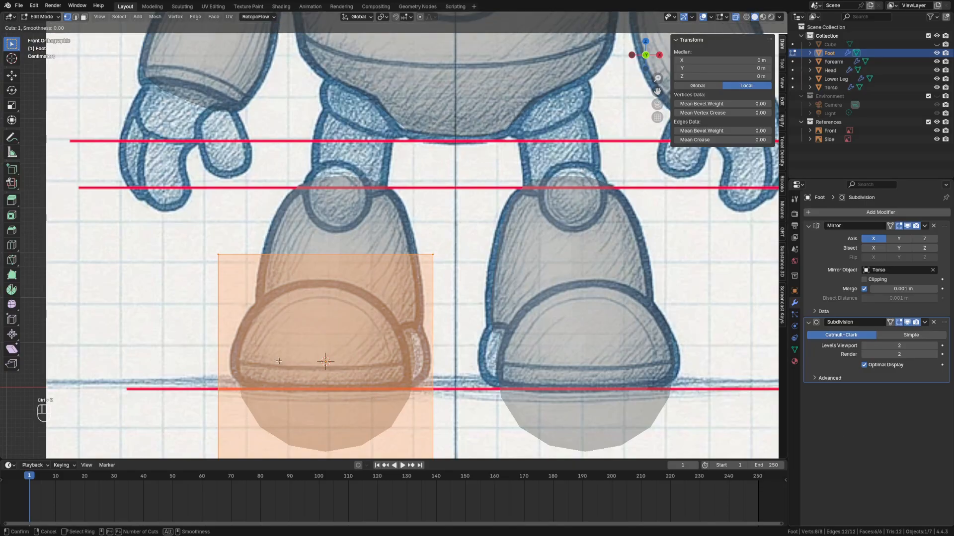
pyautogui.click(209, 355)
pyautogui.rightClick(254, 367)
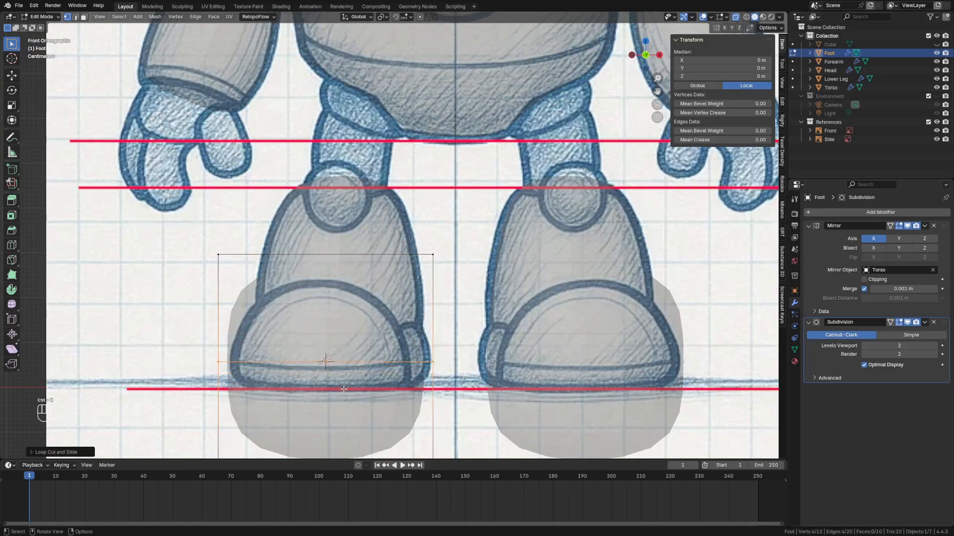
# Flatten the whole foot mesh by scaling it along Z to about 0.515
pyautogui.keyDown('shift'); pyautogui.moveTo(343, 389); pyautogui.dragTo(348, 309, button='middle'); pyautogui.keyUp('shift')
pyautogui.press('a')
pyautogui.press('s')
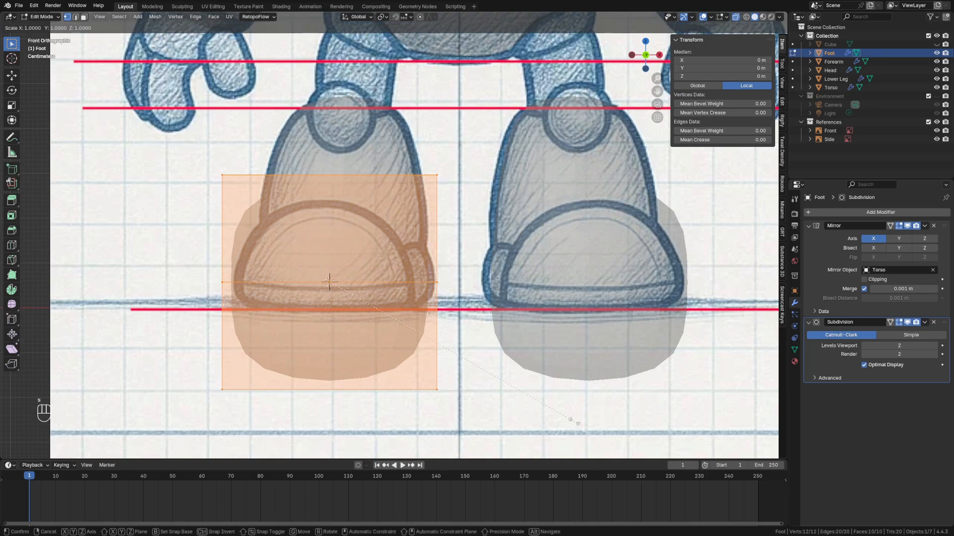
pyautogui.press('z')
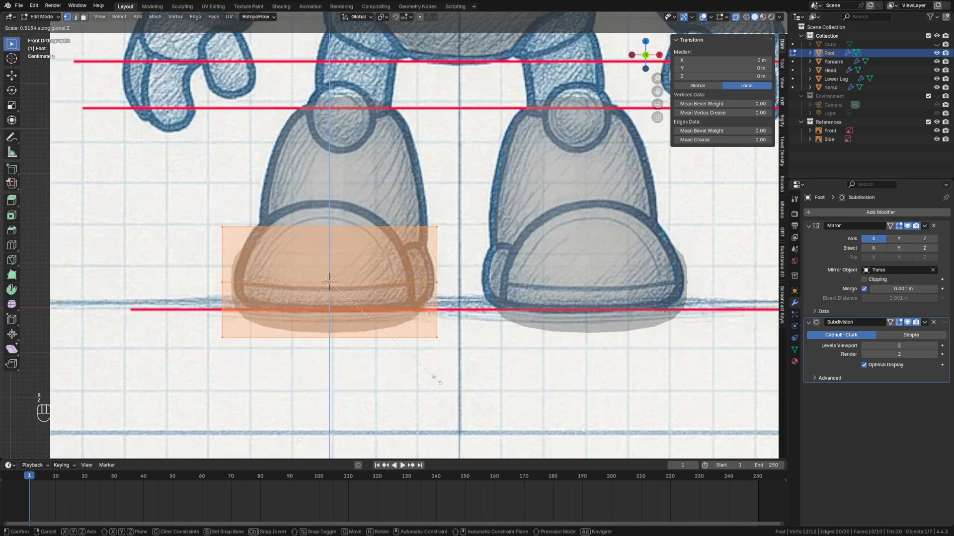
pyautogui.click(435, 379)
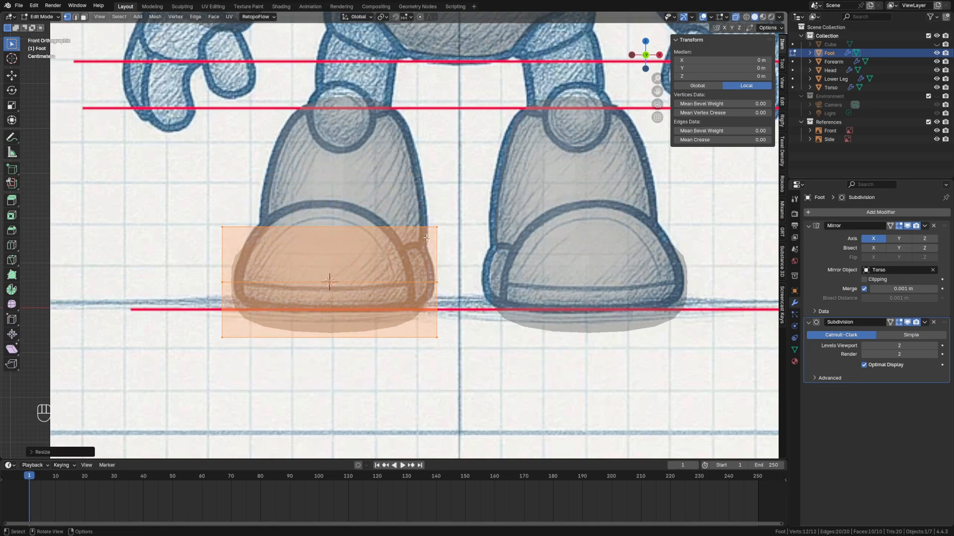
# Move the foot's inner side along X to a local position of about 0.250 m
pyautogui.moveTo(425, 216); pyautogui.dragTo(458, 359)
pyautogui.press('g')
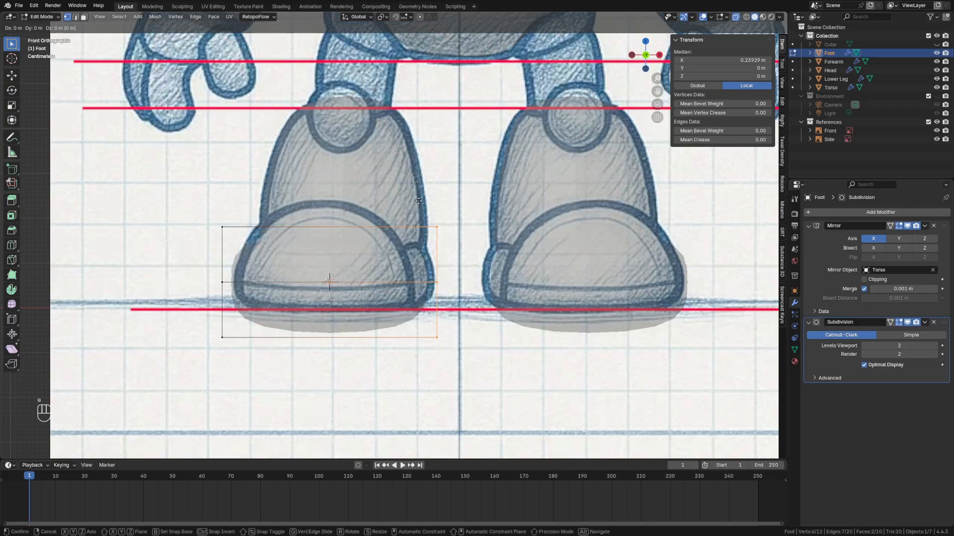
pyautogui.press('x')
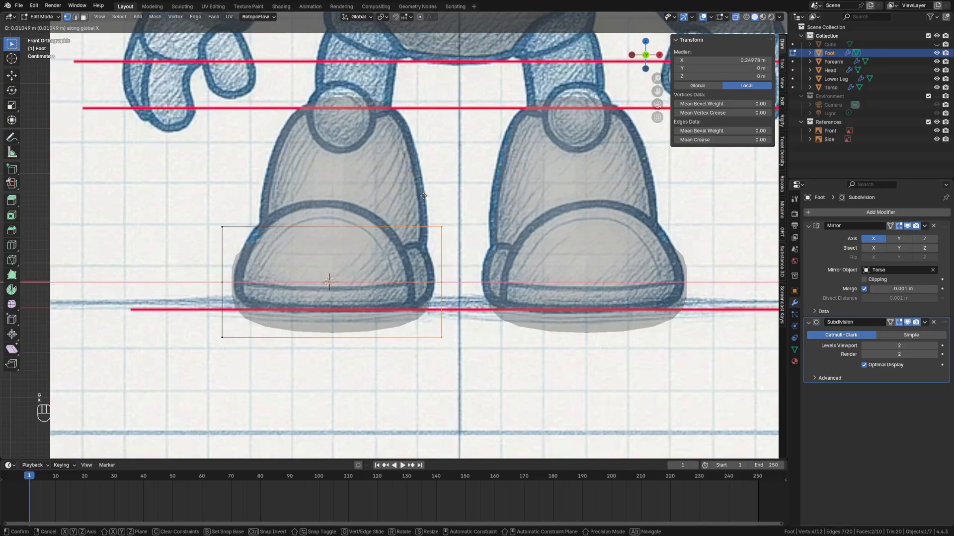
pyautogui.click(423, 199)
# Move the foot's outer side along X to a local position of about -0.233 m
pyautogui.moveTo(171, 171); pyautogui.dragTo(226, 370)
pyautogui.press('g')
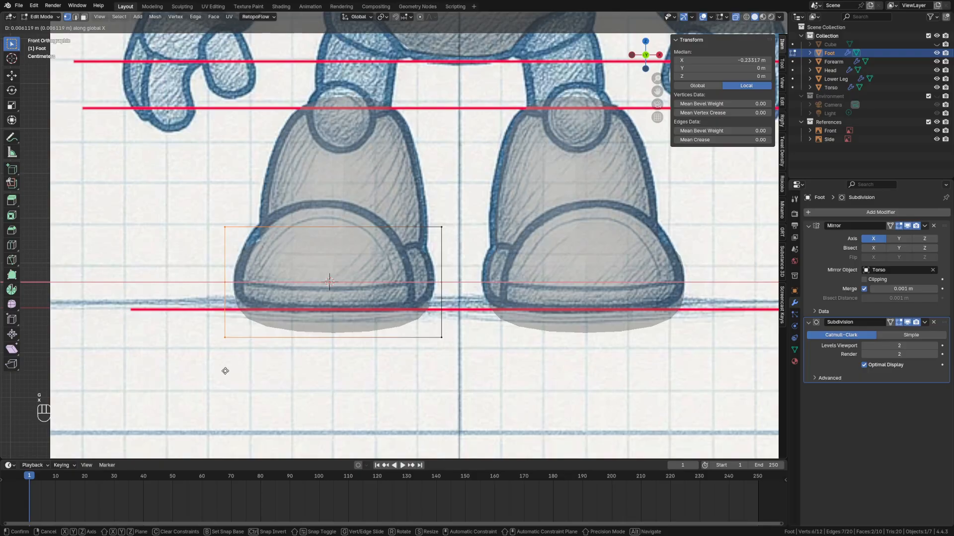
pyautogui.click(224, 372)
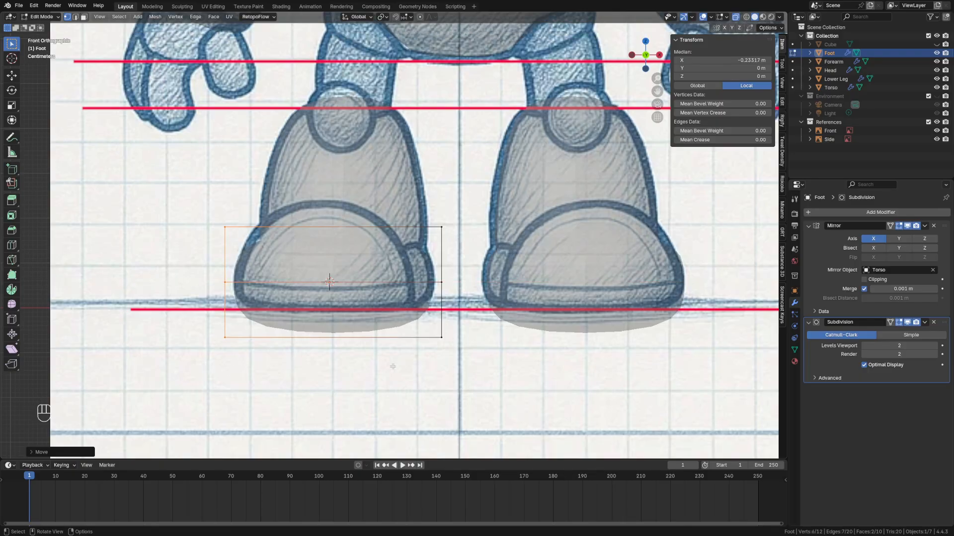
# In the left side view, move the foot's front end along Y to a local position of about -0.443 m
pyautogui.press('`')
pyautogui.click(331, 369)
pyautogui.moveTo(435, 196); pyautogui.dragTo(506, 330)
pyautogui.press('g')
pyautogui.press('y')
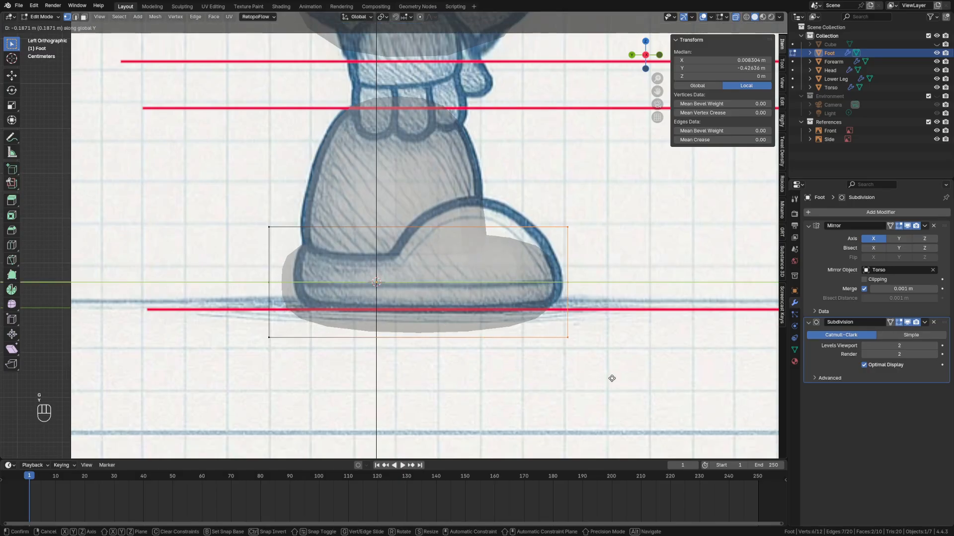
pyautogui.click(619, 378)
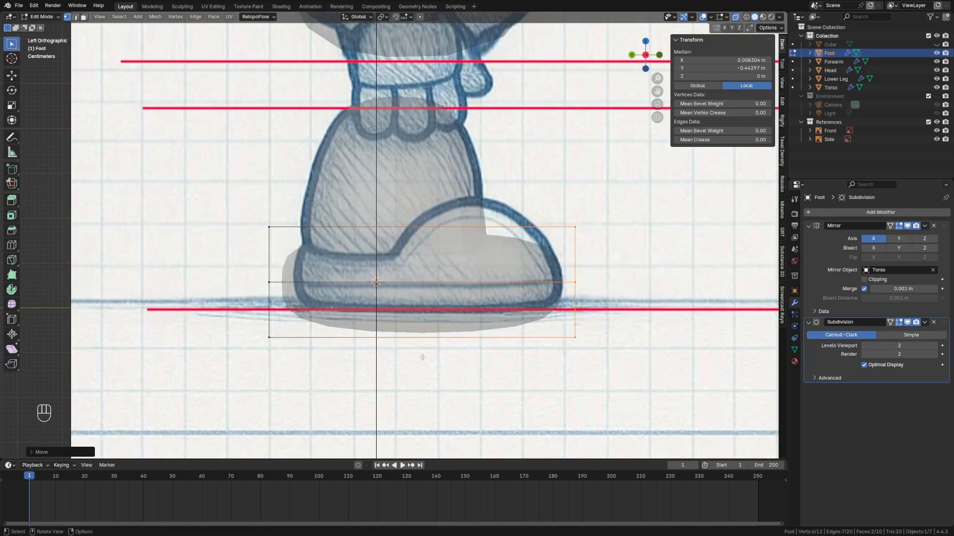
# Add a vertical loop cut across the foot at the ankle crease, at a local Y of about -0.047 m
pyautogui.hotkey('ctrl', 'r')
pyautogui.click(406, 306)
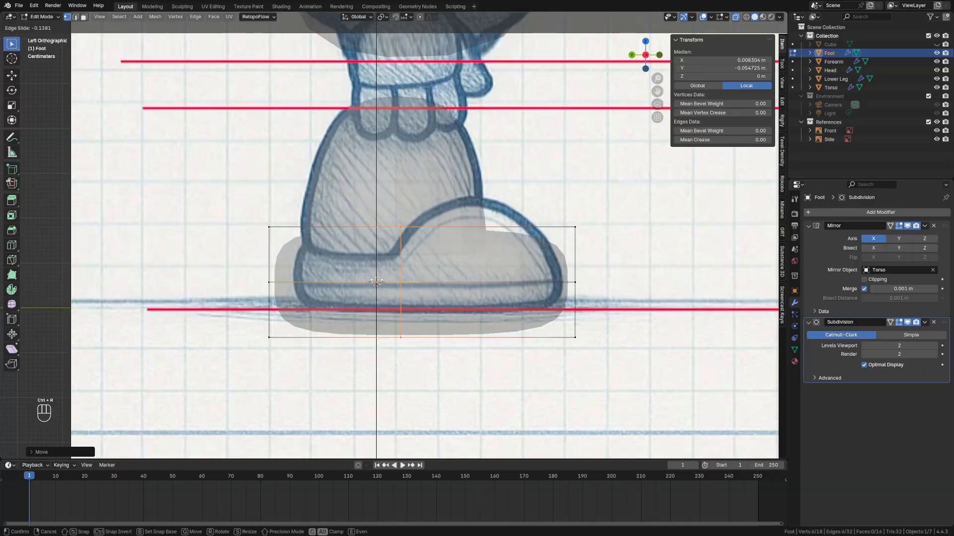
pyautogui.click(376, 280)
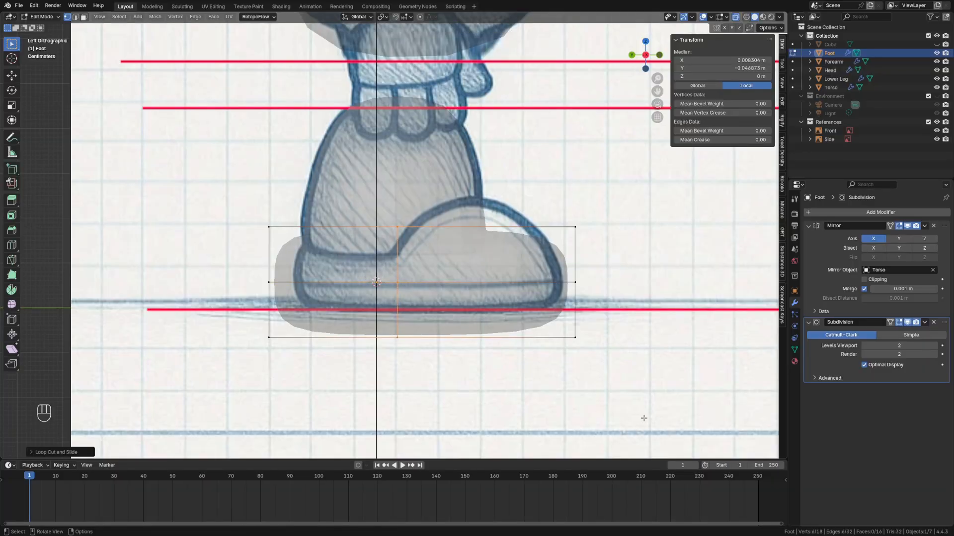
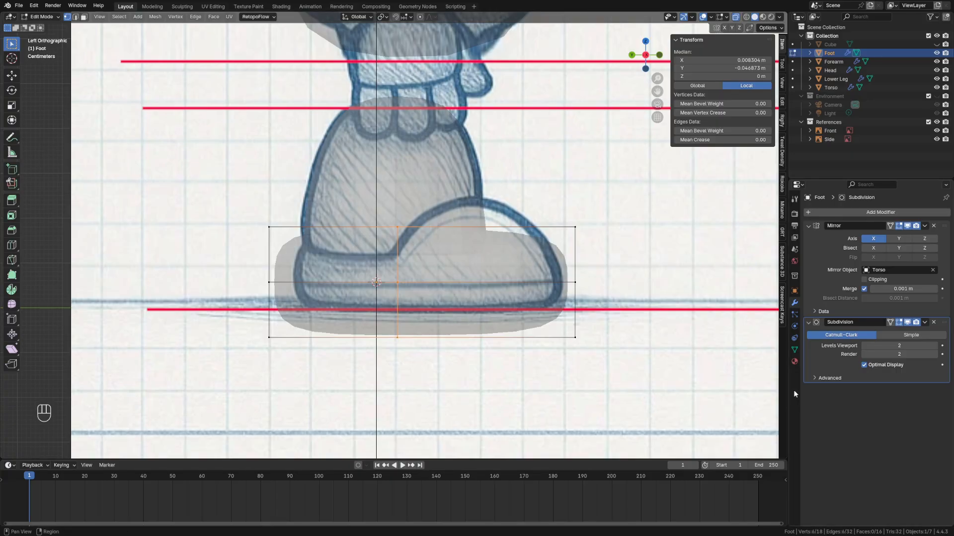
# Isolate the foot in Local View, hide its subdivision in the viewport, return to solid display and clear the selection
pyautogui.moveTo(634, 360); pyautogui.dragTo(606, 378, button='middle')
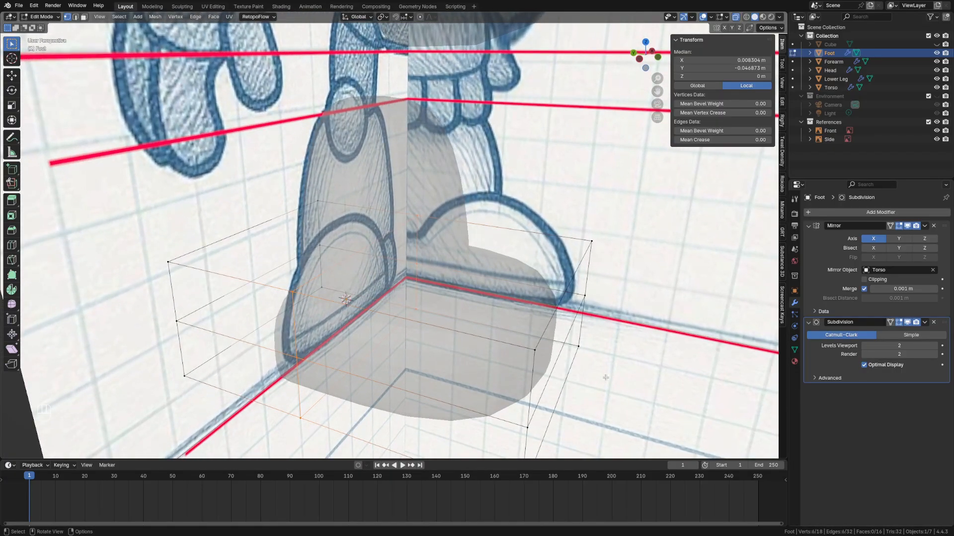
pyautogui.press('KP_Divide')
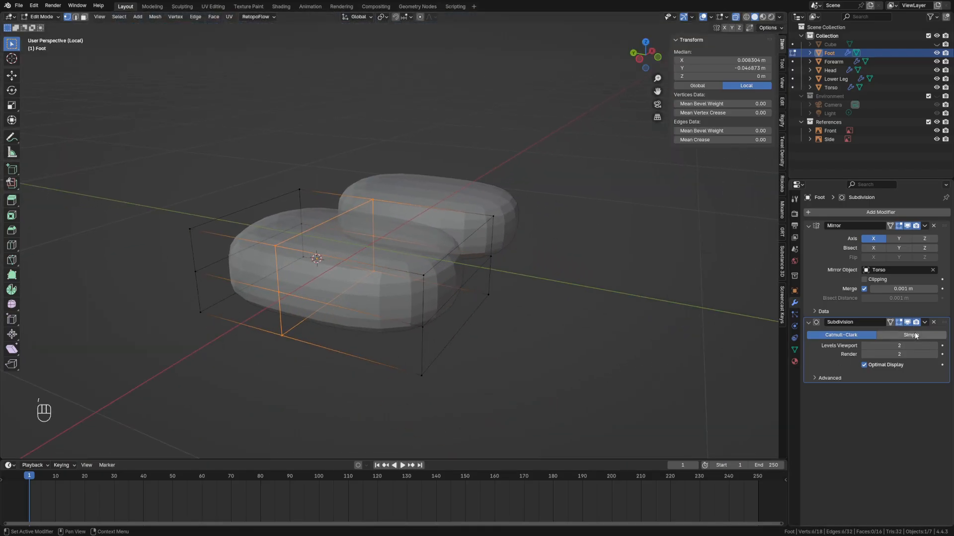
pyautogui.click(907, 322)
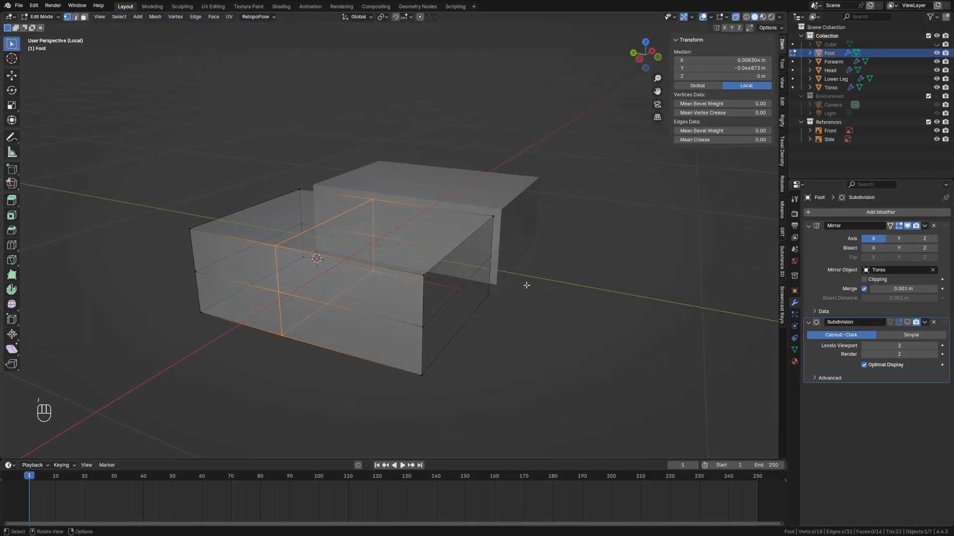
pyautogui.hotkey('alt', 'z')
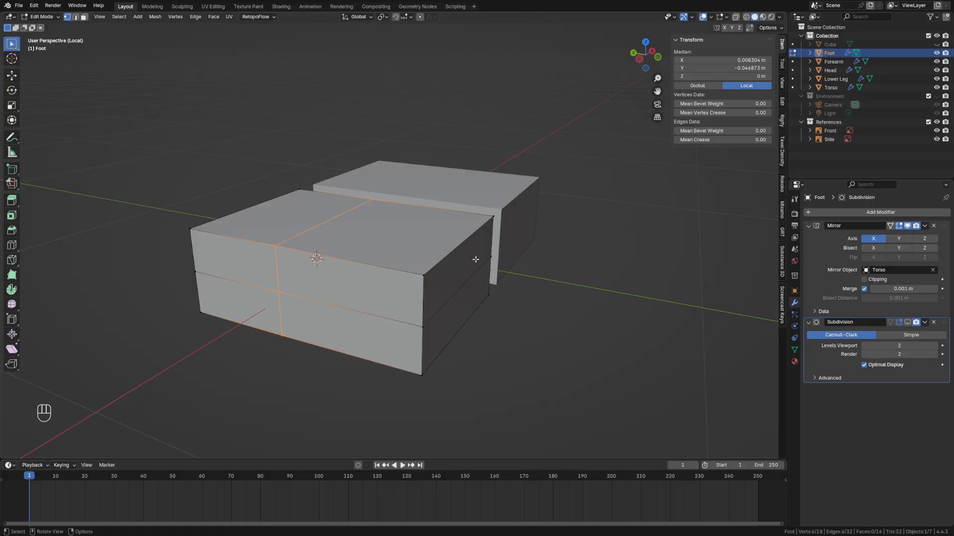
pyautogui.hotkey('alt', 'a')
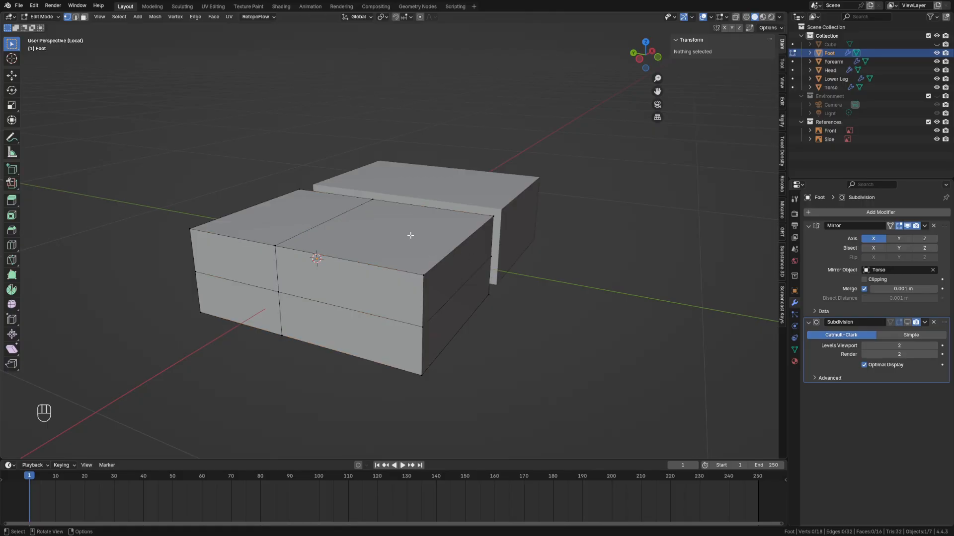
# Extrude the top face of the foot's front section upward about 0.141 m and briefly preview the subdivided shape
pyautogui.press('3')
pyautogui.click(402, 237)
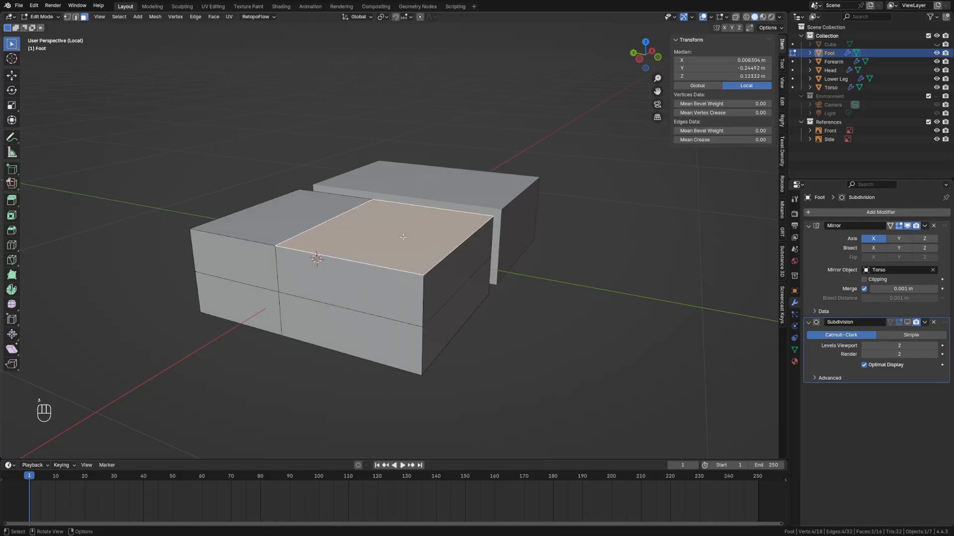
pyautogui.press('e')
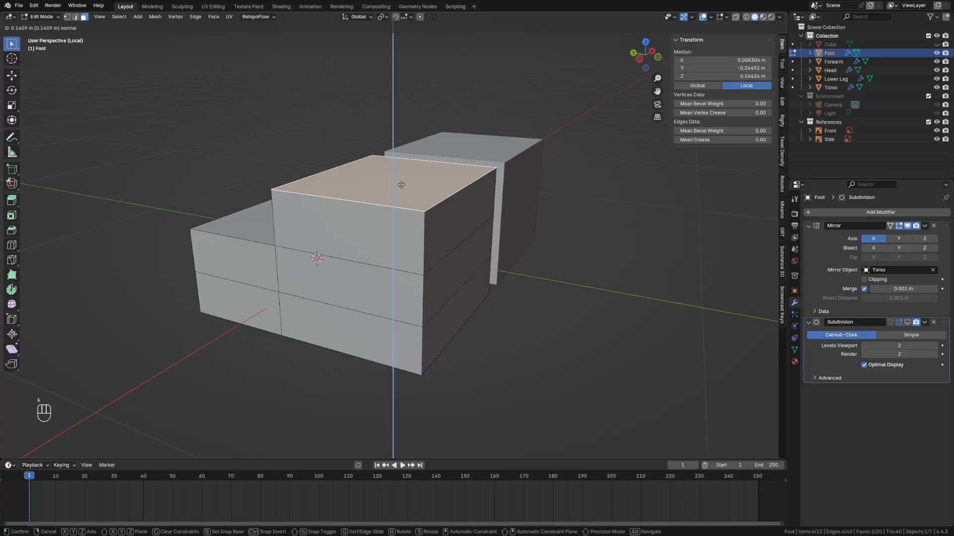
pyautogui.click(401, 185)
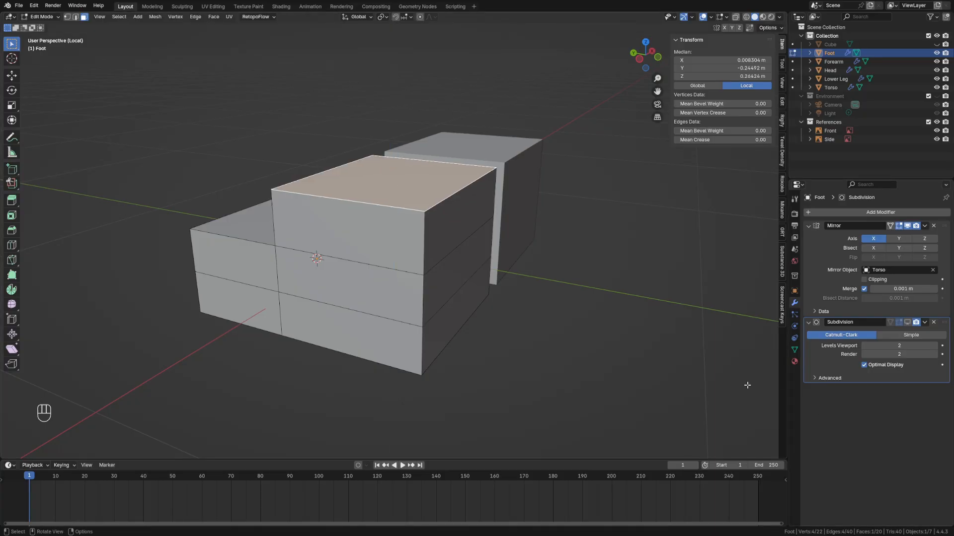
pyautogui.click(907, 322)
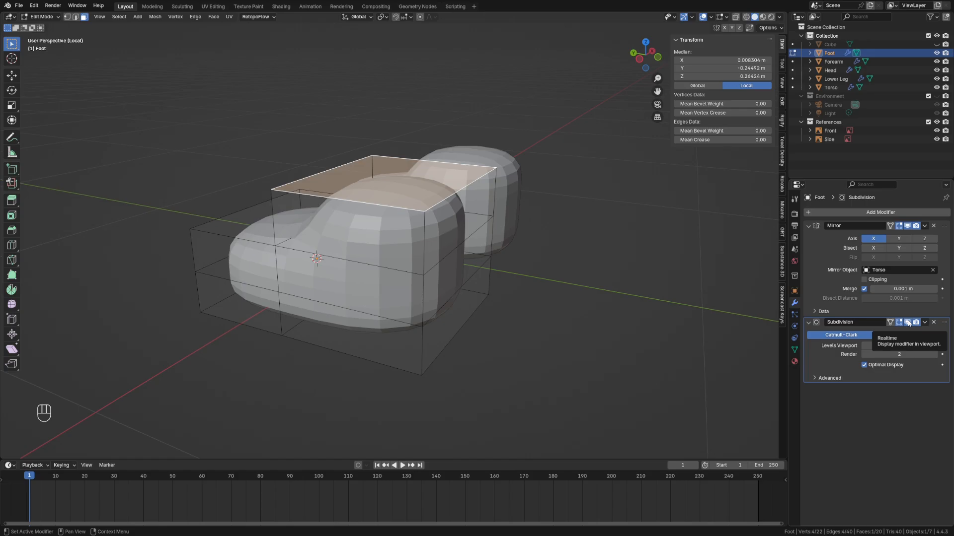
pyautogui.click(907, 323)
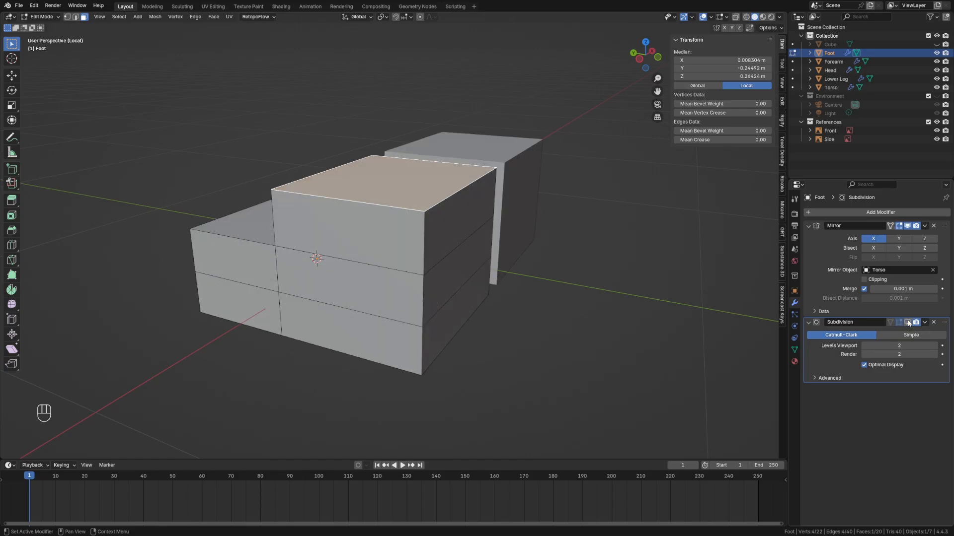
# Show the foot's subdivision in the viewport again and scale the raised top face inward uniformly to taper the toe block
pyautogui.click(907, 322)
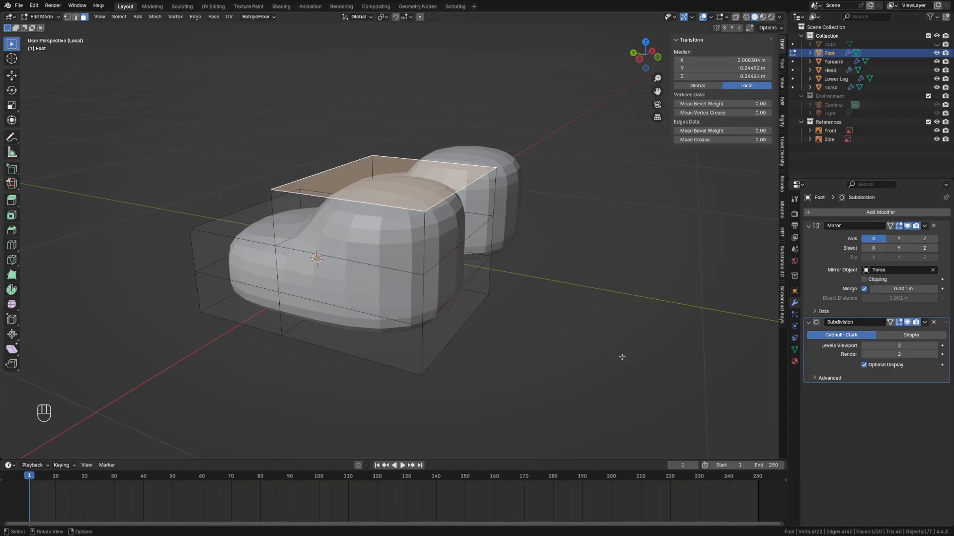
pyautogui.press('s')
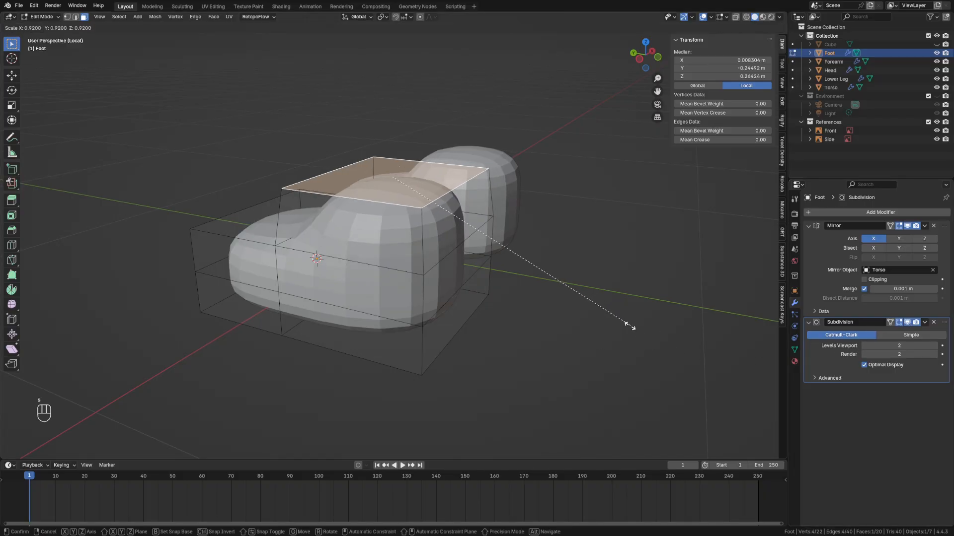
pyautogui.click(546, 286)
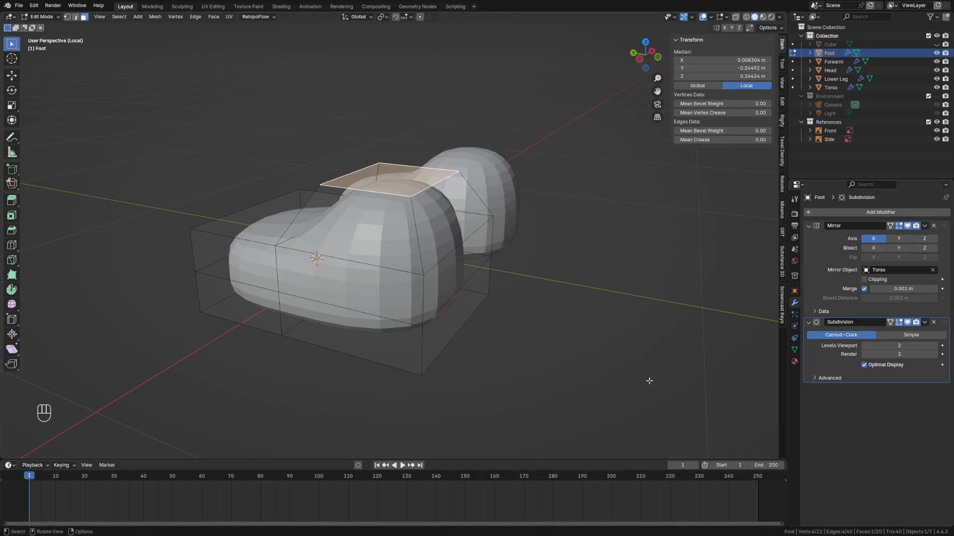
# Exit Local View and, in the left side view, raise the foot's bottom vertices along Z to a local height of about -0.067 m
pyautogui.press('/')
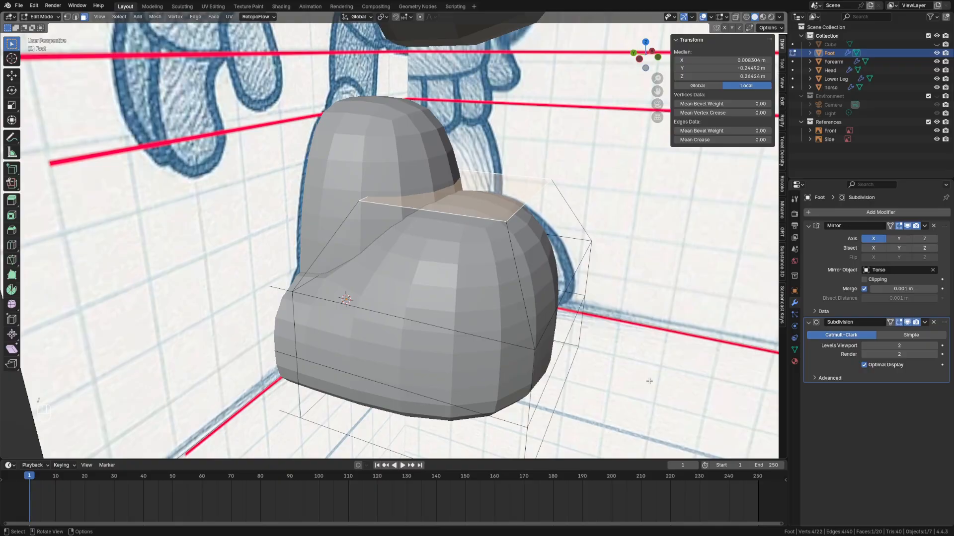
pyautogui.scroll(-3, 650, 380)
pyautogui.press('`')
pyautogui.click(567, 372)
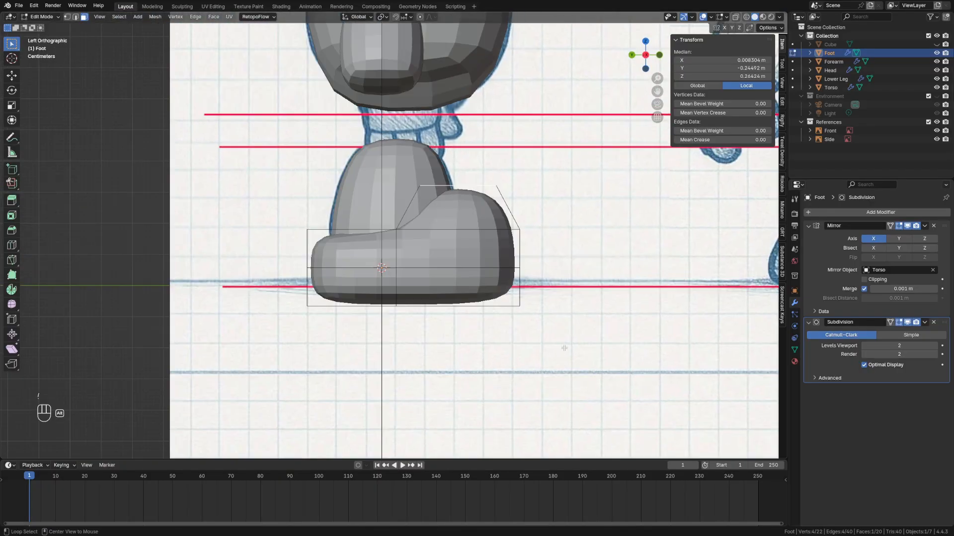
pyautogui.hotkey('alt', 'z')
pyautogui.press('b')
pyautogui.moveTo(265, 297); pyautogui.dragTo(560, 315)
pyautogui.press('g')
pyautogui.press('z')
pyautogui.click(568, 298)
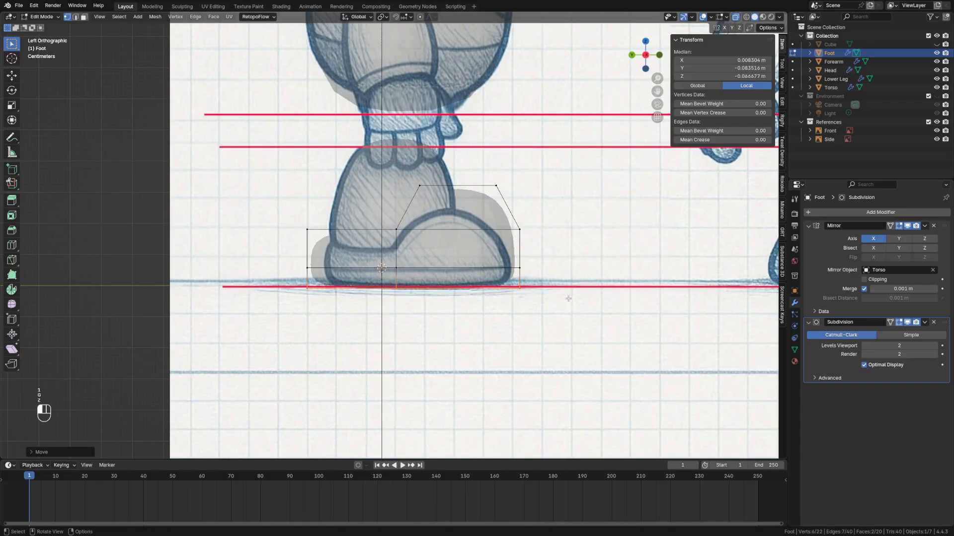
# Lower the foot's middle horizontal edge loop along Z to a local height of about -0.034 m and return to the left side view
pyautogui.moveTo(246, 254); pyautogui.dragTo(588, 304)
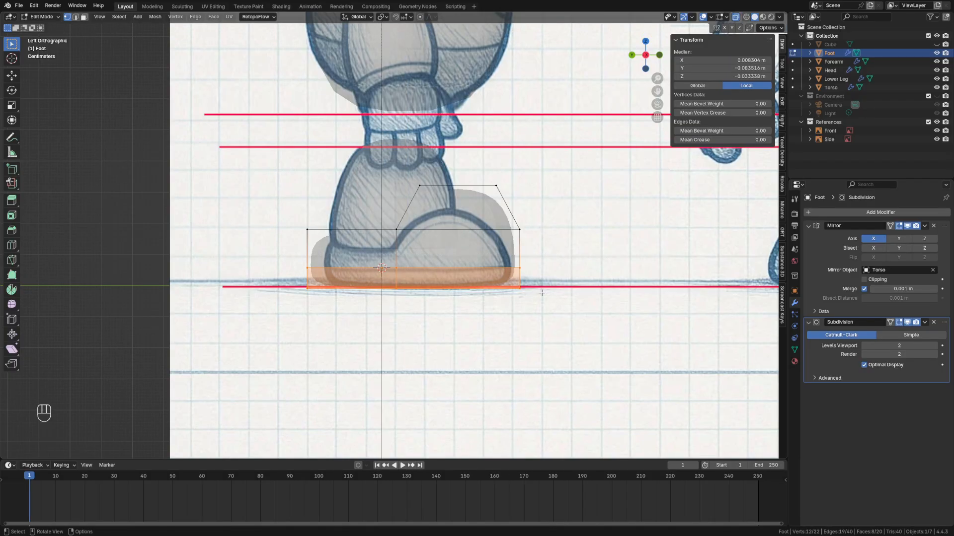
pyautogui.scroll(4, 289, 271)
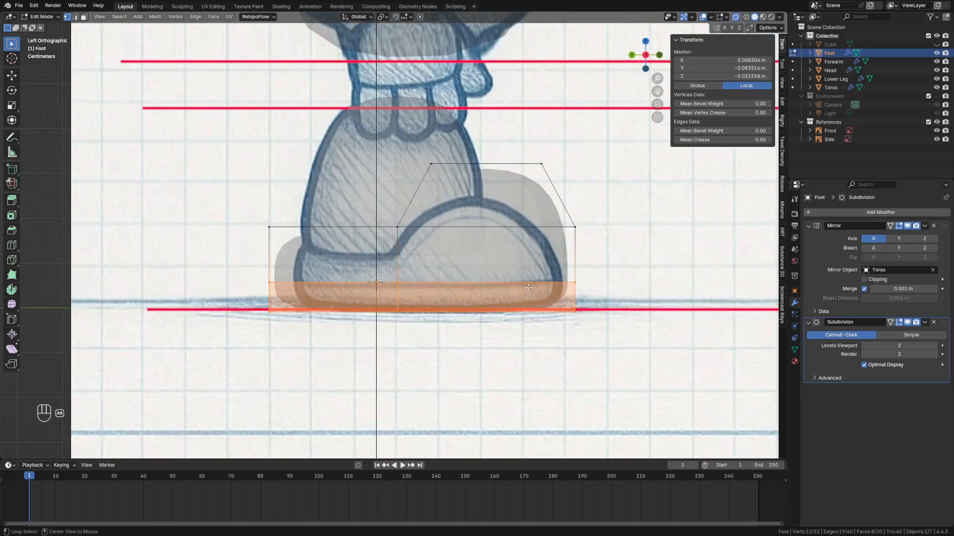
pyautogui.hotkey('alt', 'z')
pyautogui.hotkey('alt', 'z')
pyautogui.moveTo(239, 269); pyautogui.dragTo(643, 294)
pyautogui.moveTo(644, 294); pyautogui.dragTo(568, 275, button='middle')
pyautogui.hotkey('alt', 'z')
pyautogui.press('g')
pyautogui.press('z')
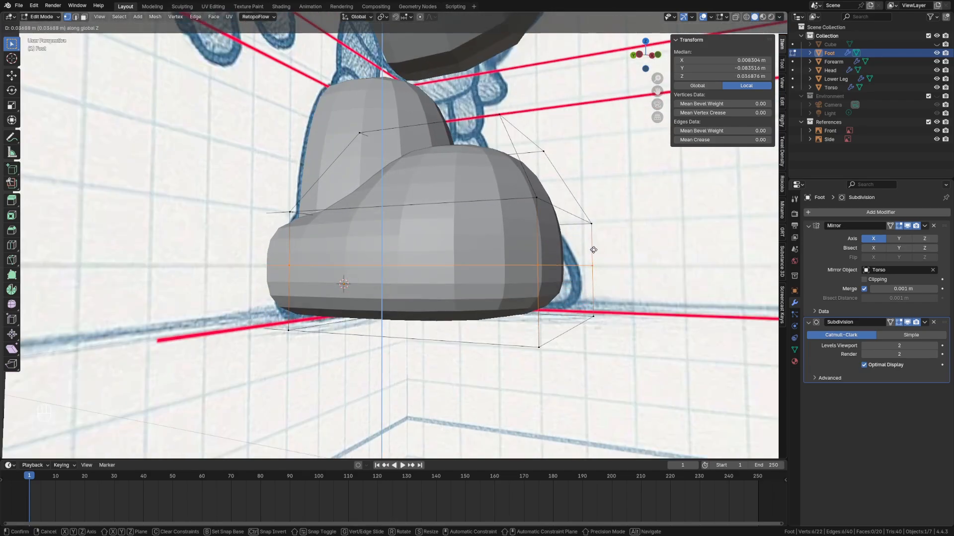
pyautogui.click(594, 287)
pyautogui.moveTo(594, 287); pyautogui.dragTo(663, 404, button='middle')
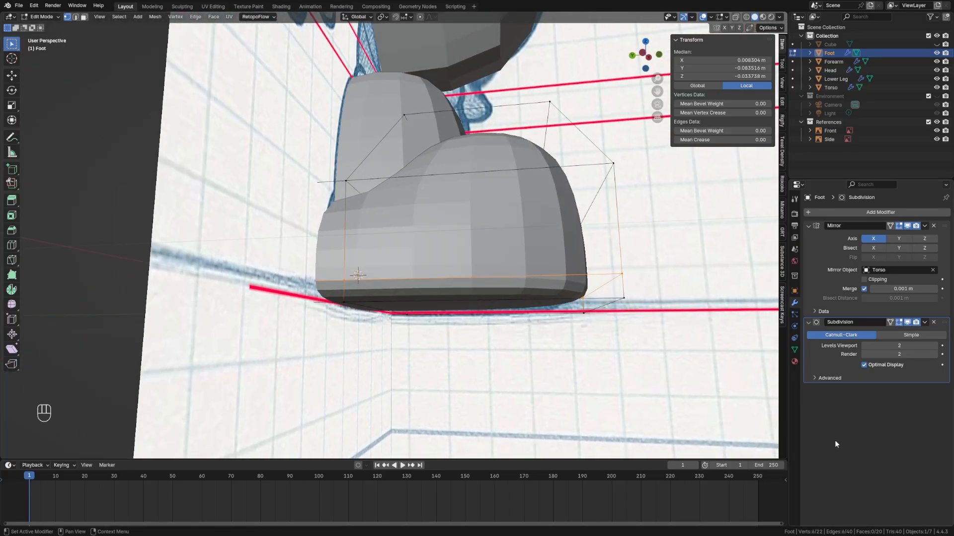
pyautogui.press('`')
pyautogui.click(521, 353)
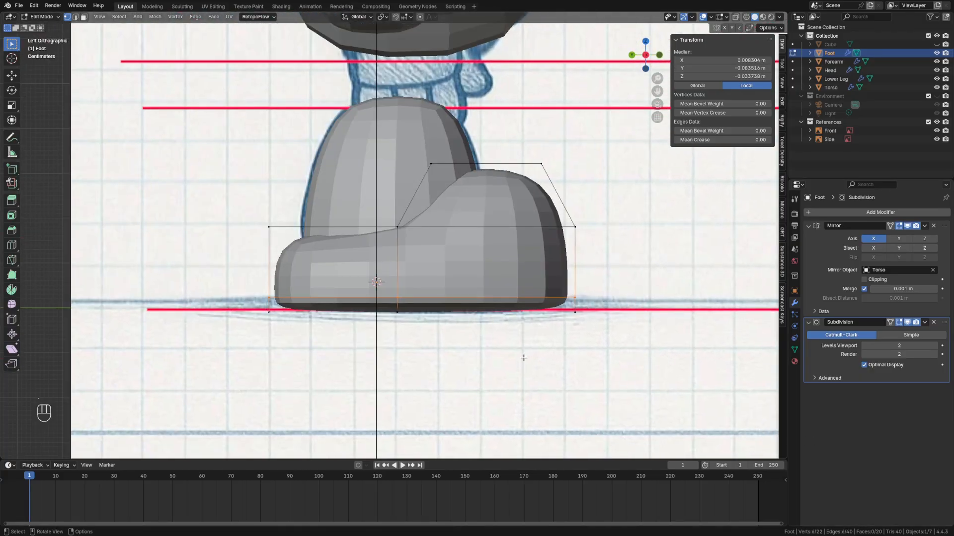
# Select all vertices of the foot's front section through the mesh and move them forward about -0.1 m along Y
pyautogui.hotkey('alt', 'z')
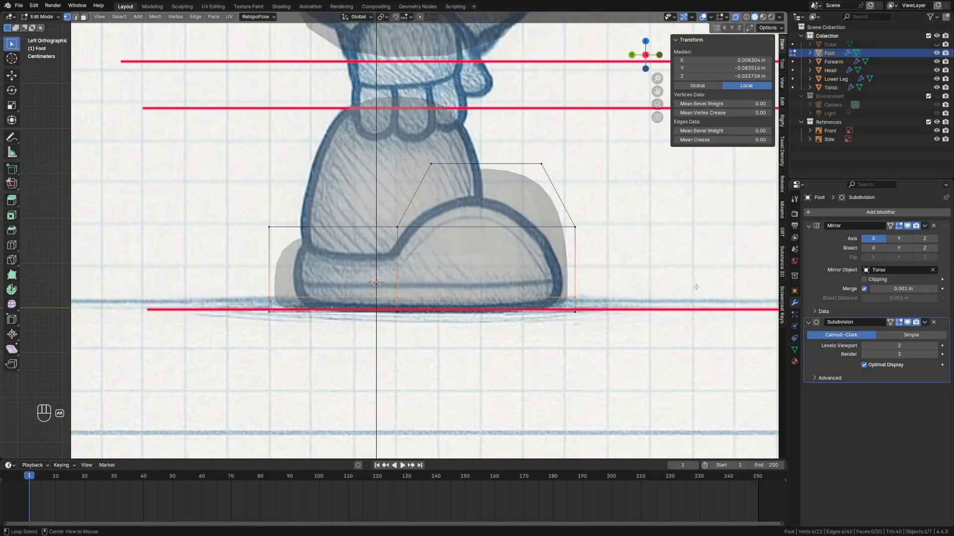
pyautogui.hotkey('alt', 'z')
pyautogui.hotkey('alt', 'z')
pyautogui.moveTo(383, 169); pyautogui.dragTo(602, 316)
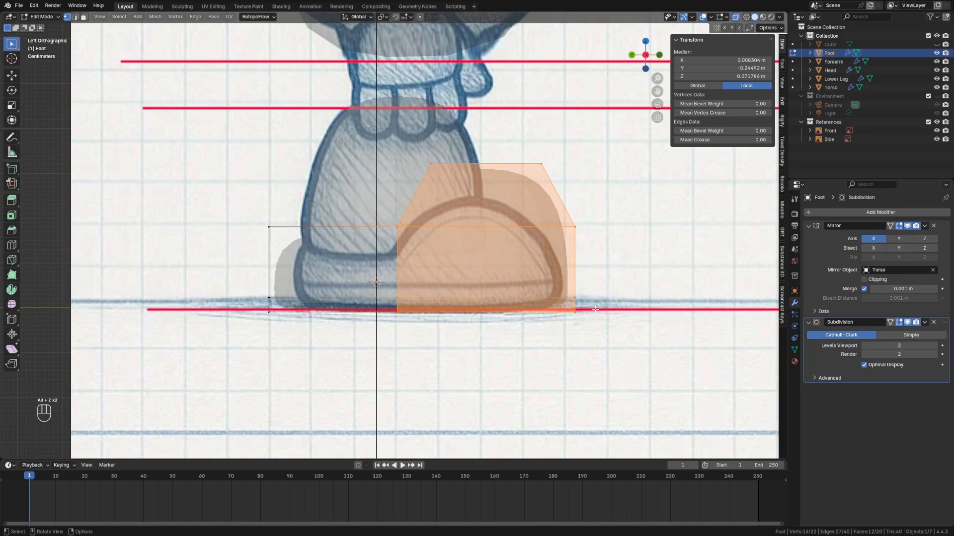
pyautogui.press('g')
pyautogui.press('y')
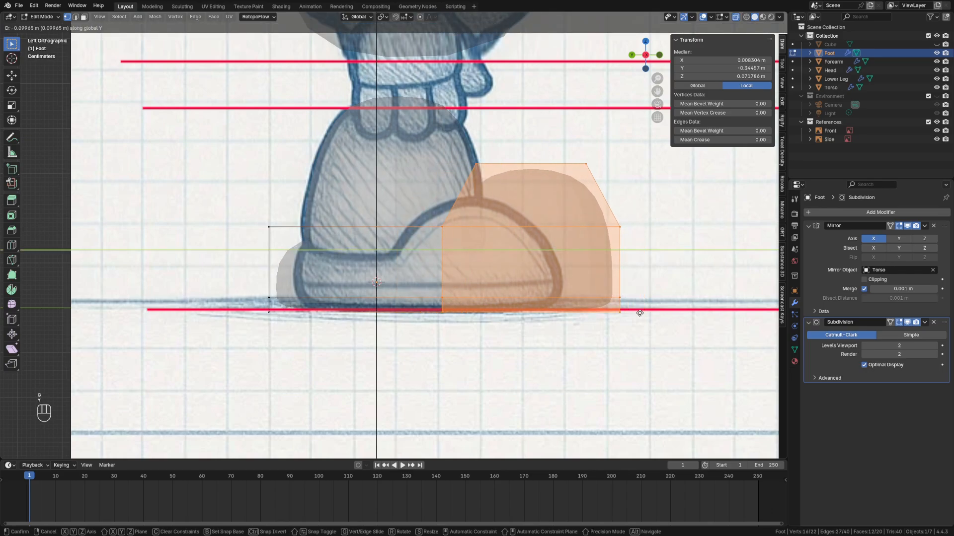
pyautogui.click(640, 314)
# Lower the upper vertices of the foot's front section about 0.036 m along Z
pyautogui.moveTo(402, 136); pyautogui.dragTo(651, 254)
pyautogui.press('g')
pyautogui.press('z')
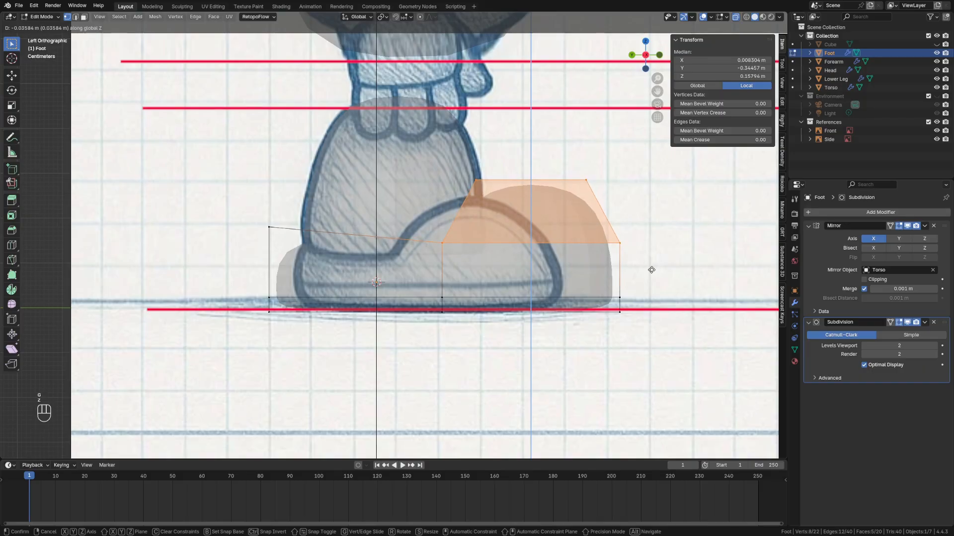
pyautogui.click(651, 269)
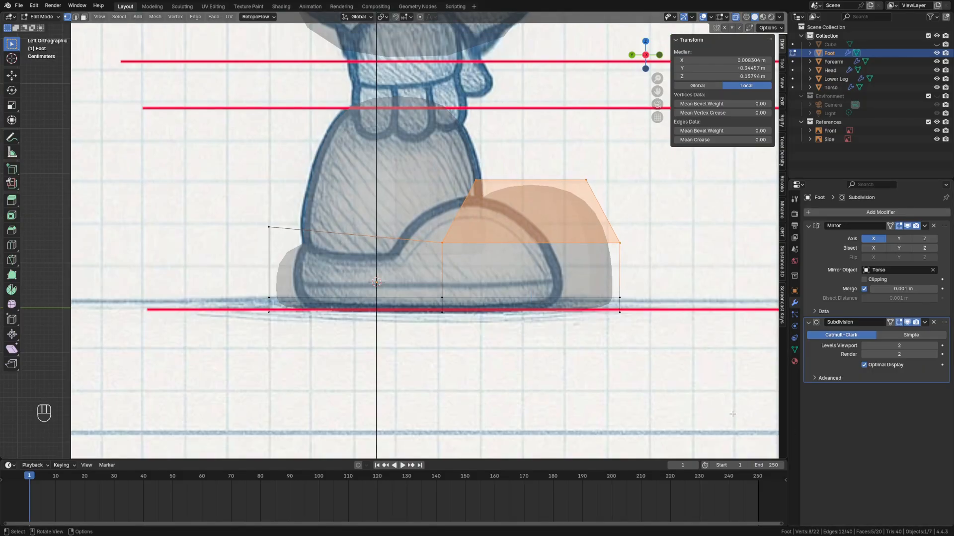
# Select the heel section's top face and set the mean crease of its edges to 0.36
pyautogui.moveTo(651, 269); pyautogui.dragTo(598, 373, button='middle')
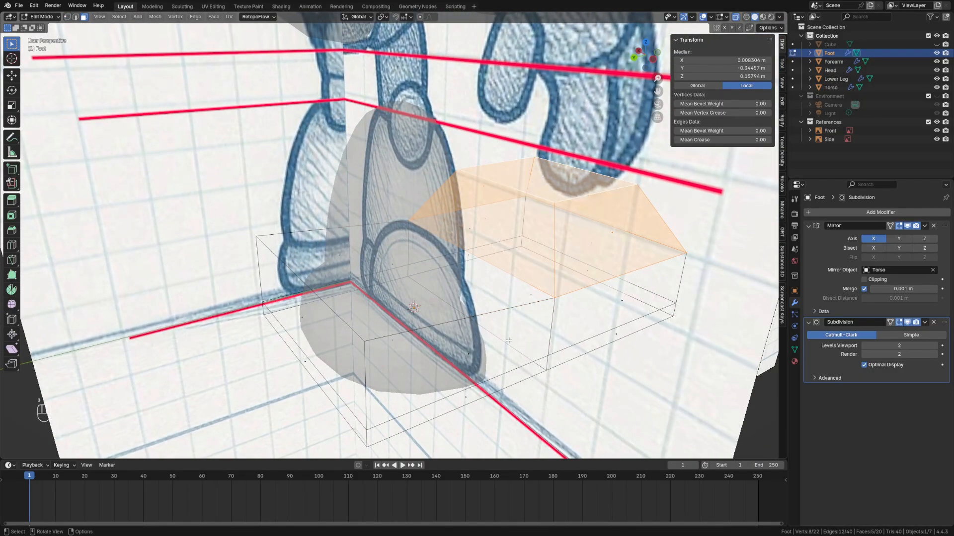
pyautogui.click(393, 265)
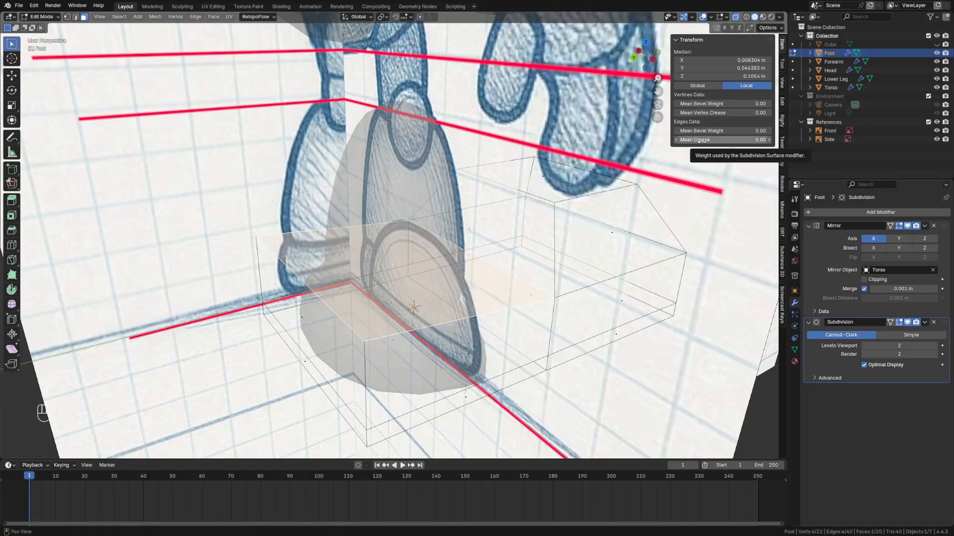
pyautogui.moveTo(701, 140); pyautogui.dragTo(730, 141)
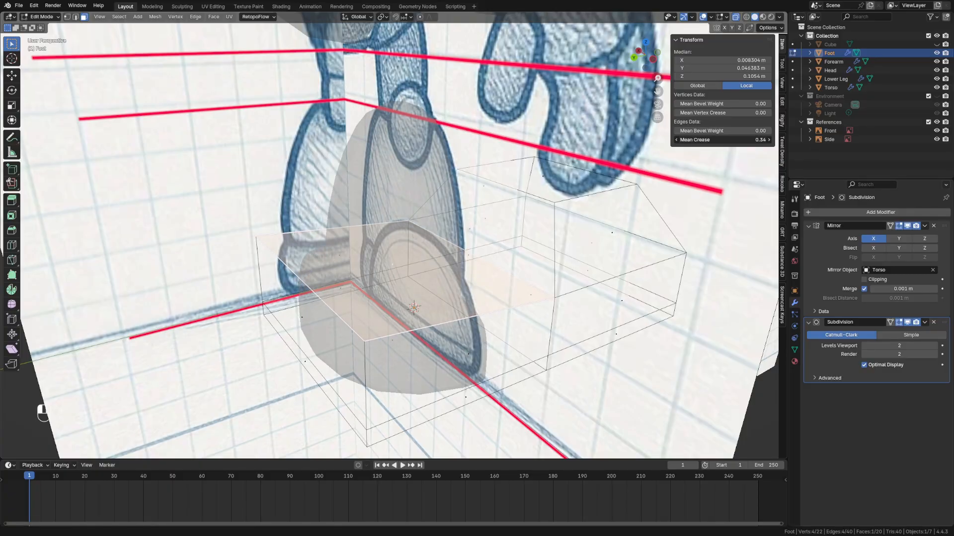
pyautogui.hotkey('alt', 'z')
pyautogui.moveTo(447, 283); pyautogui.dragTo(571, 234, button='middle')
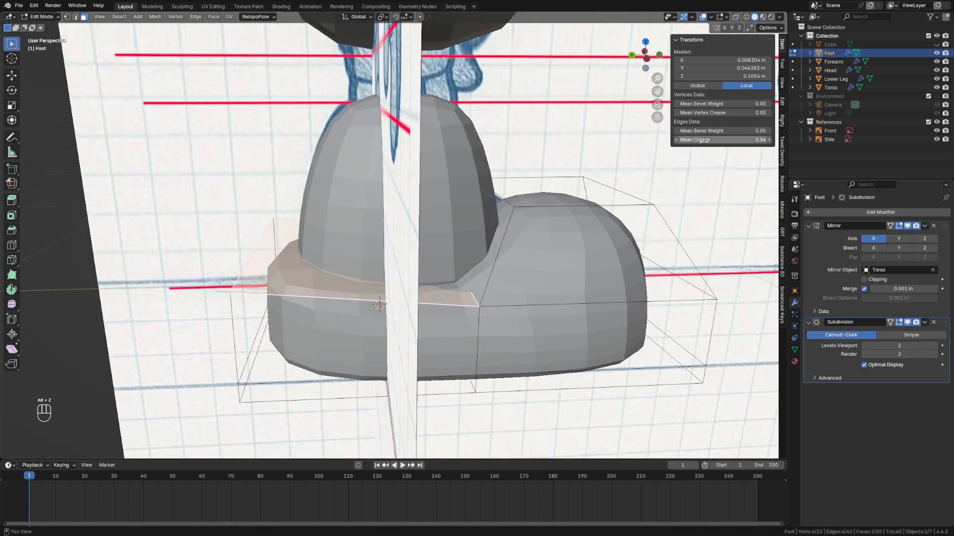
pyautogui.moveTo(720, 140); pyautogui.dragTo(723, 140)
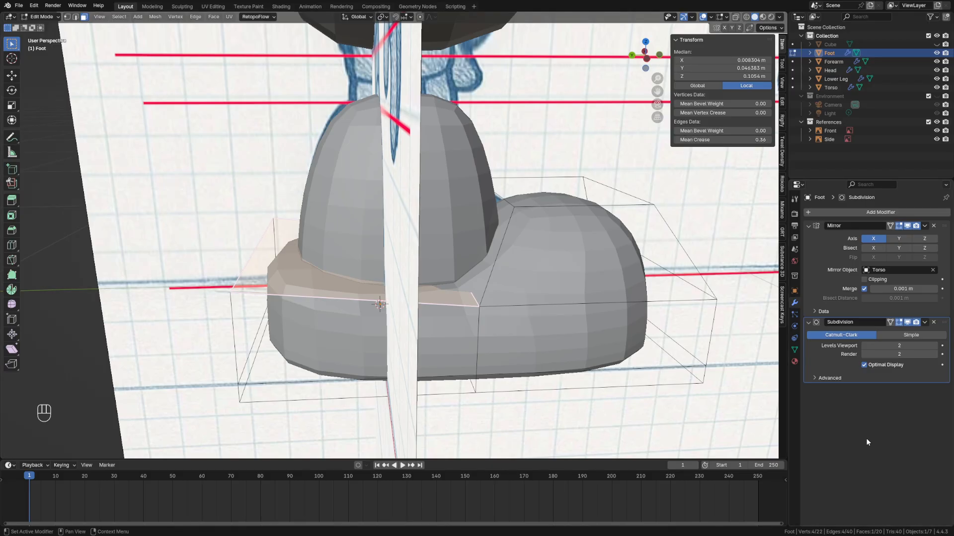
# Leave mesh editing of the foot and frame the whole robot in the front orthographic view
pyautogui.press('`')
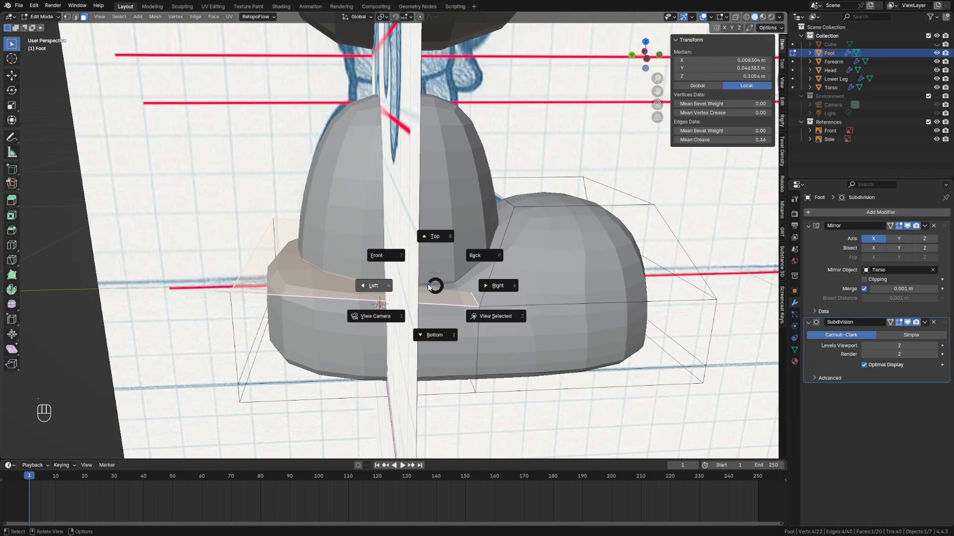
pyautogui.click(380, 256)
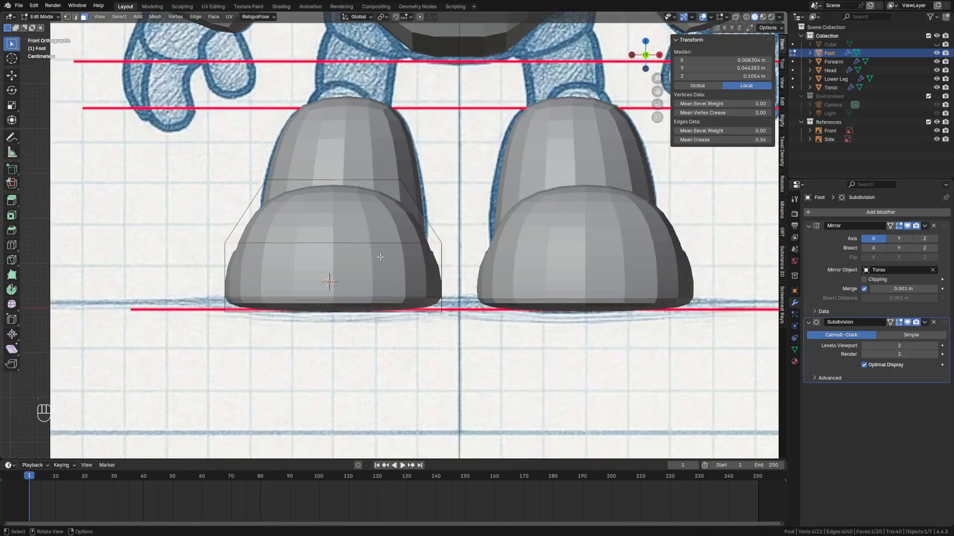
pyautogui.press('Tab')
pyautogui.click(309, 258)
pyautogui.scroll(-4, 437, 303)
pyautogui.keyDown('shift'); pyautogui.moveTo(450, 236); pyautogui.dragTo(439, 404, button='middle'); pyautogui.keyUp('shift')
pyautogui.scroll(-2, 420, 274)
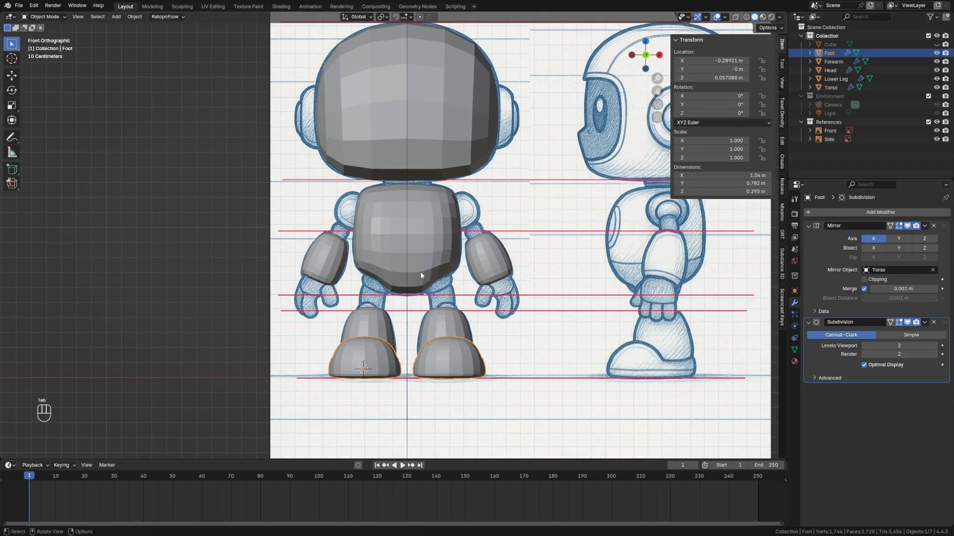
# Place the 3D cursor on the shoulder joint at the torso's negative X side and add a UV sphere with a 0.129 m radius there
pyautogui.keyDown('shift'); pyautogui.rightClick(350, 210); pyautogui.keyUp('shift')
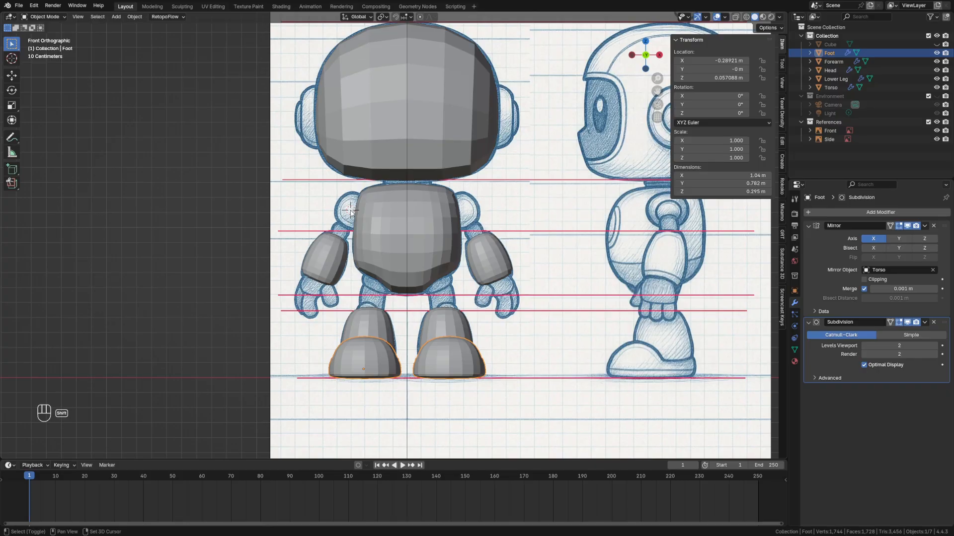
pyautogui.hotkey('shift', 'a')
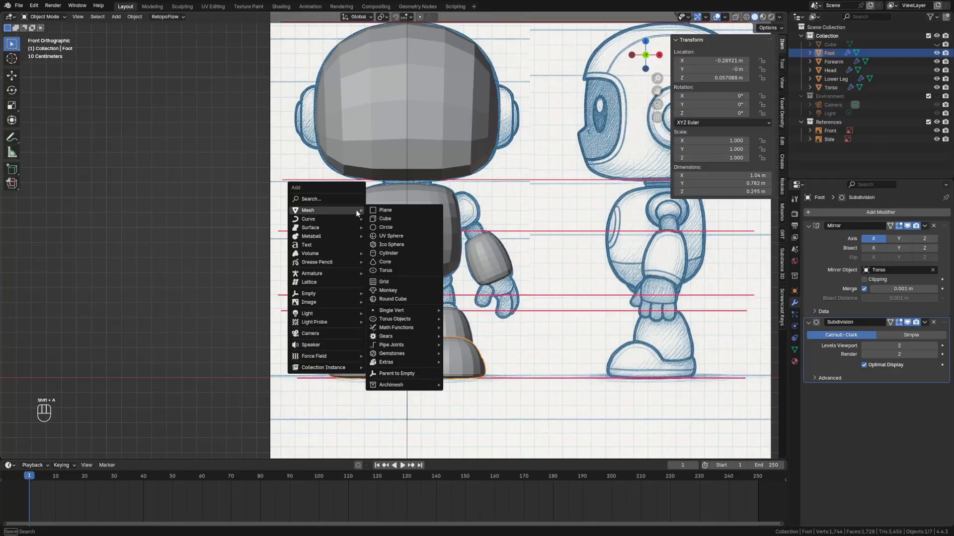
pyautogui.click(390, 236)
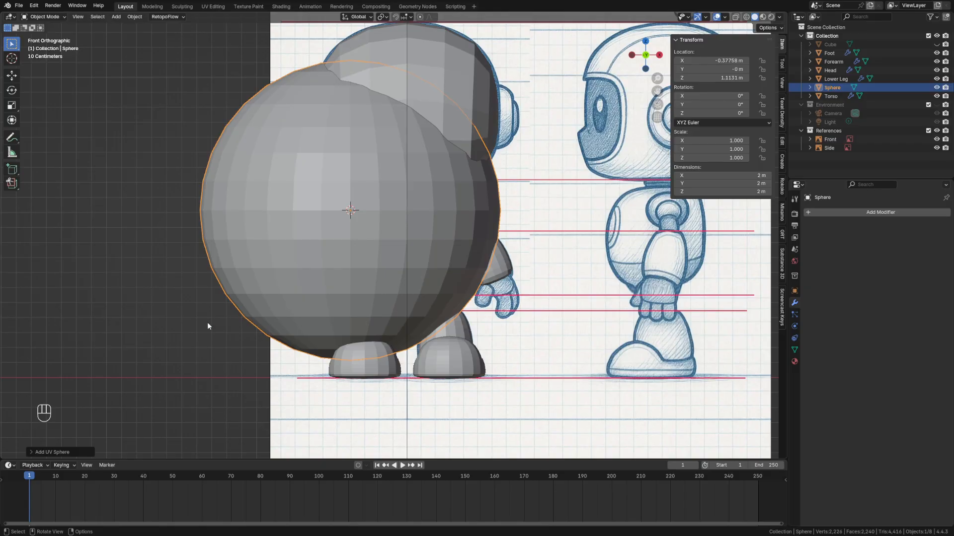
pyautogui.click(31, 453)
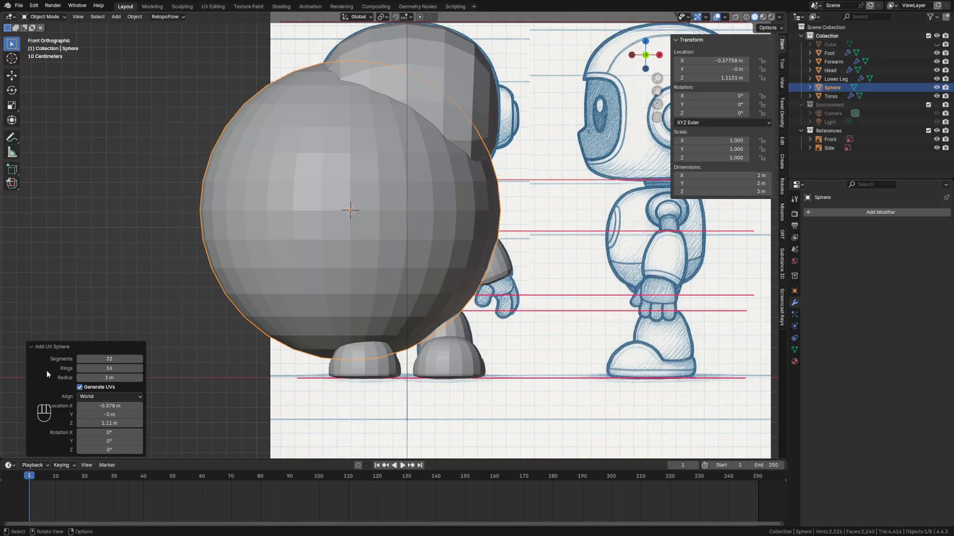
pyautogui.keyDown('shift'); pyautogui.moveTo(97, 377); pyautogui.dragTo(527, 379); pyautogui.keyUp('shift')
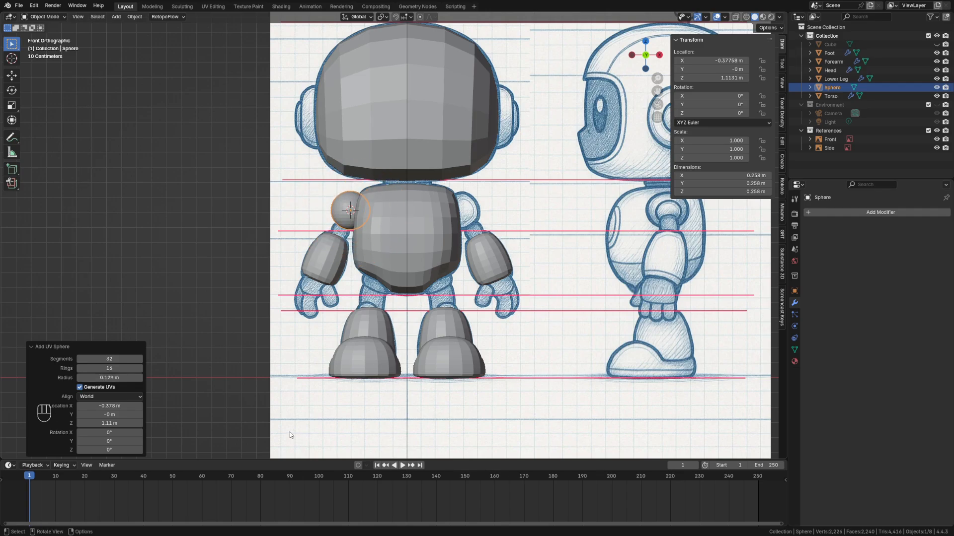
# Reduce the new shoulder sphere's resolution to 16 segments and 6 rings
pyautogui.scroll(7, 348, 214)
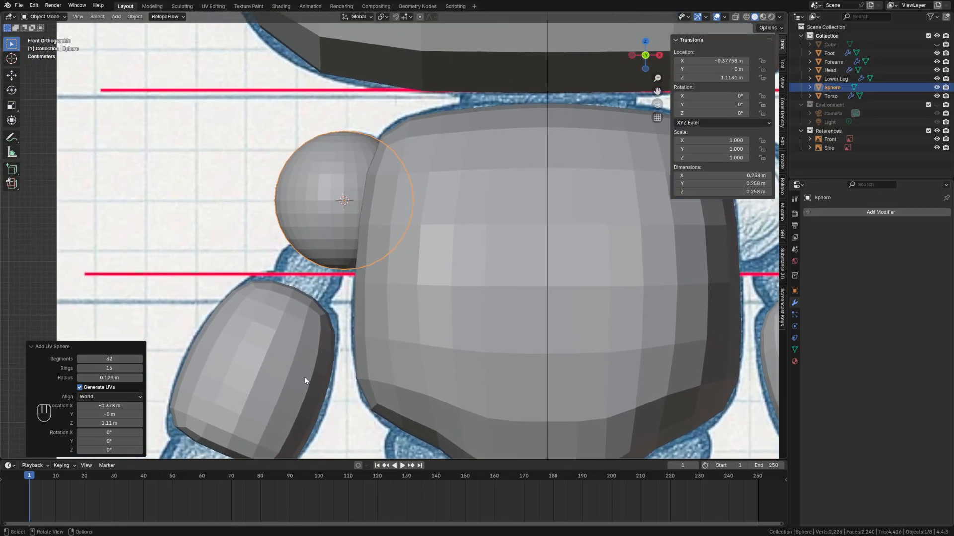
pyautogui.click(78, 359)
pyautogui.click(78, 359)
pyautogui.click(78, 359)
pyautogui.click(78, 359)
pyautogui.click(78, 358)
pyautogui.click(78, 359)
pyautogui.click(78, 359)
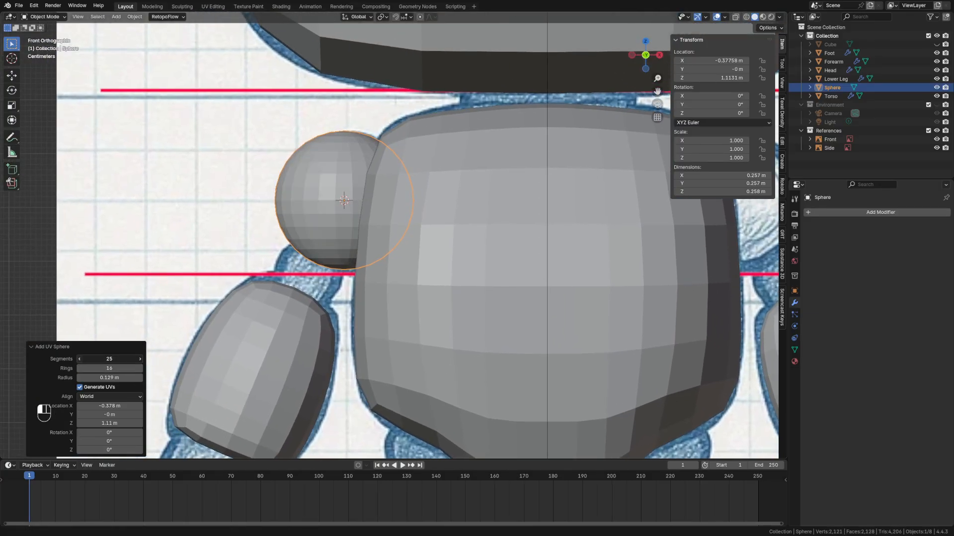
pyautogui.click(78, 358)
pyautogui.click(78, 359)
pyautogui.click(78, 359)
pyautogui.click(78, 359)
pyautogui.click(78, 359)
pyautogui.moveTo(107, 361)
pyautogui.mouseDown()
pyautogui.moveTo(116, 371)
pyautogui.moveTo(107, 373)
pyautogui.mouseUp()
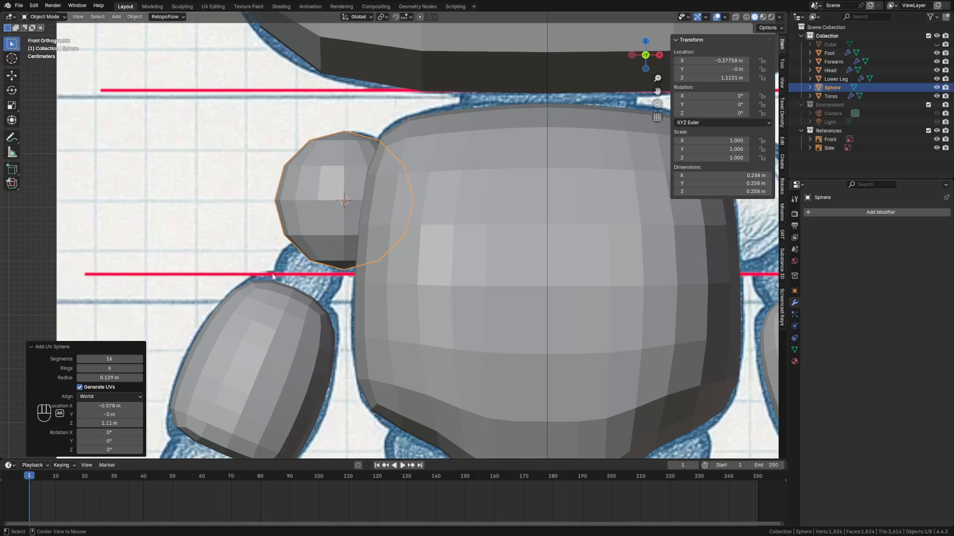
# Set the shoulder sphere's X location to about -0.351 m, matching the reference drawing seen through the meshes
pyautogui.hotkey('alt', 'z')
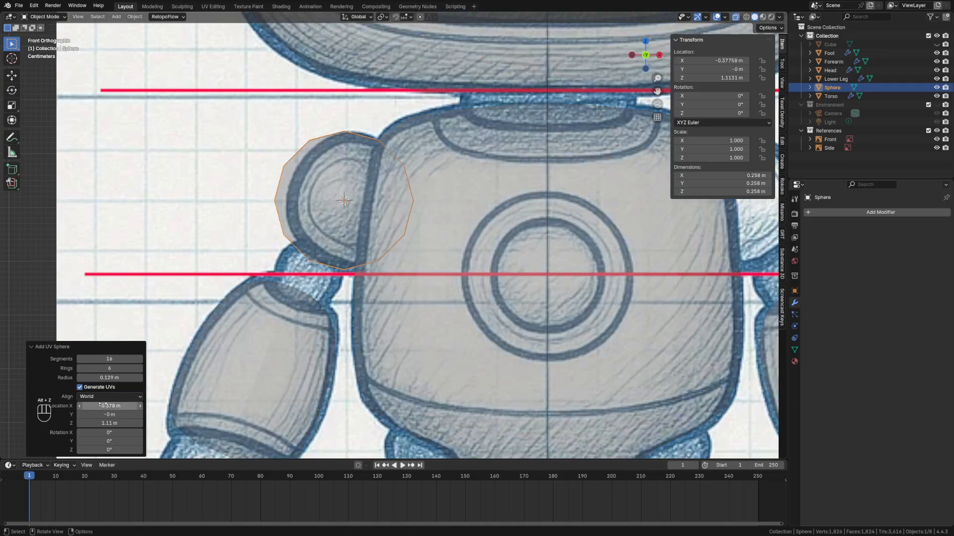
pyautogui.keyDown('shift'); pyautogui.moveTo(103, 406); pyautogui.dragTo(116, 406); pyautogui.keyUp('shift')
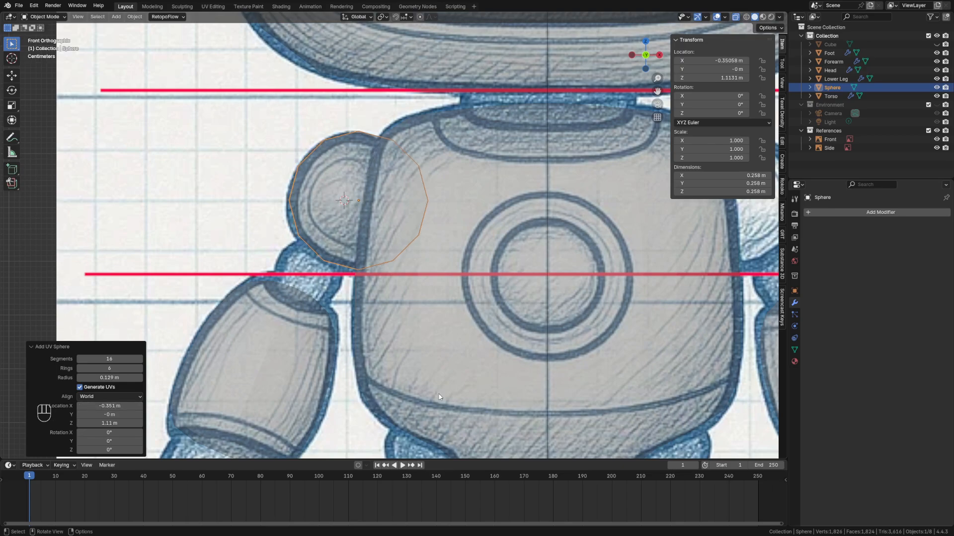
pyautogui.hotkey('alt', 'z')
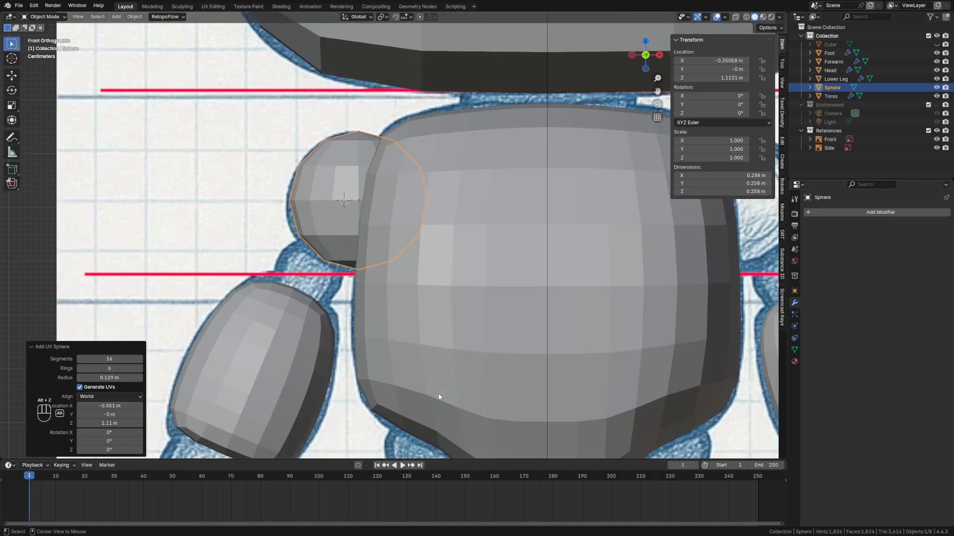
# Raise the shoulder sphere's ring count to 8 and lower its Z location to about 1.110 m to match the reference
pyautogui.click(140, 368)
pyautogui.click(140, 368)
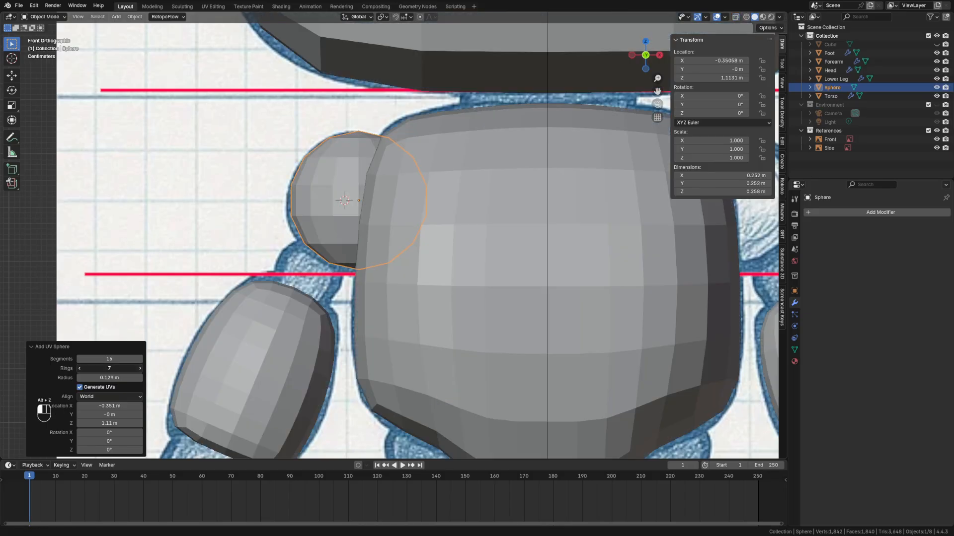
pyautogui.hotkey('alt', 'z')
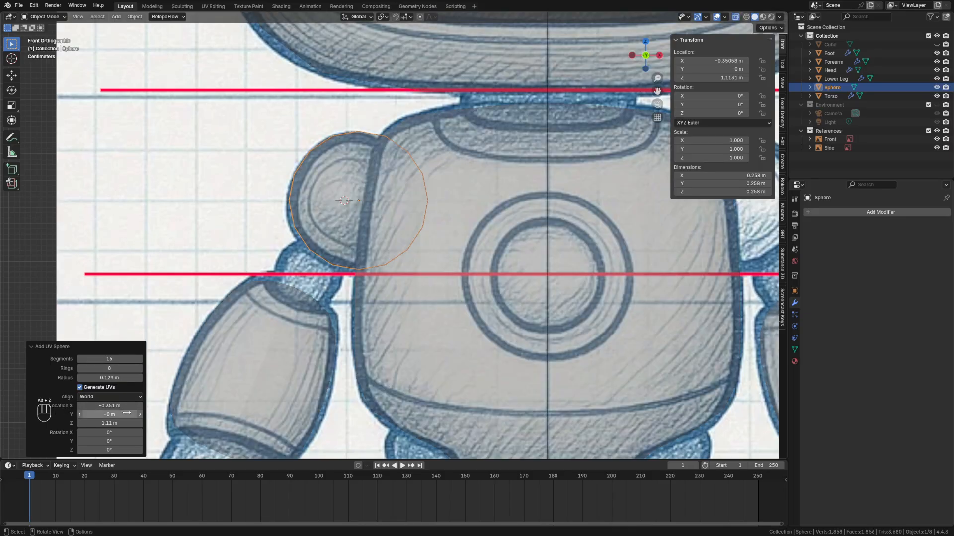
pyautogui.keyDown('shift'); pyautogui.moveTo(115, 422); pyautogui.dragTo(110, 423); pyautogui.keyUp('shift')
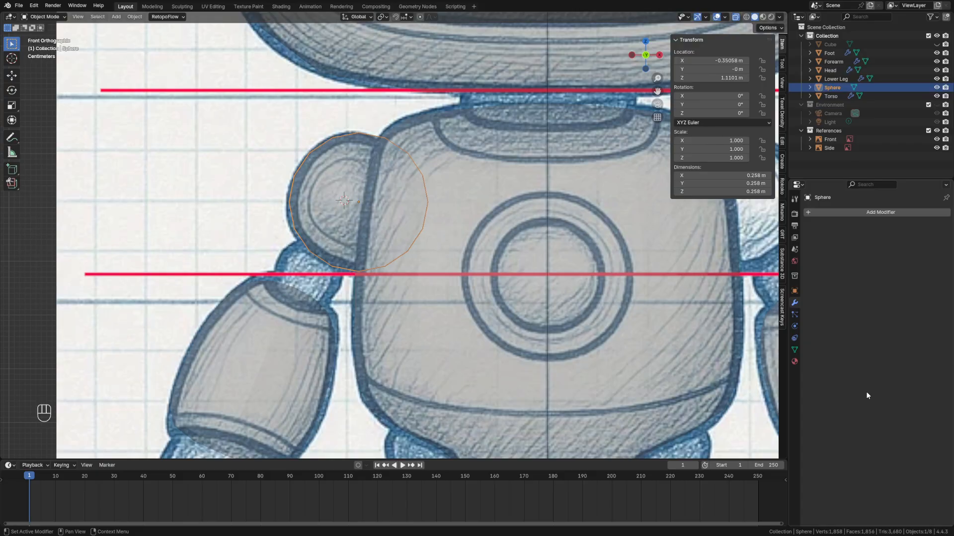
# Add a Mirror modifier to the shoulder sphere on the X axis, using the Torso as the mirror object
pyautogui.click(849, 212)
pyautogui.write('mirror')
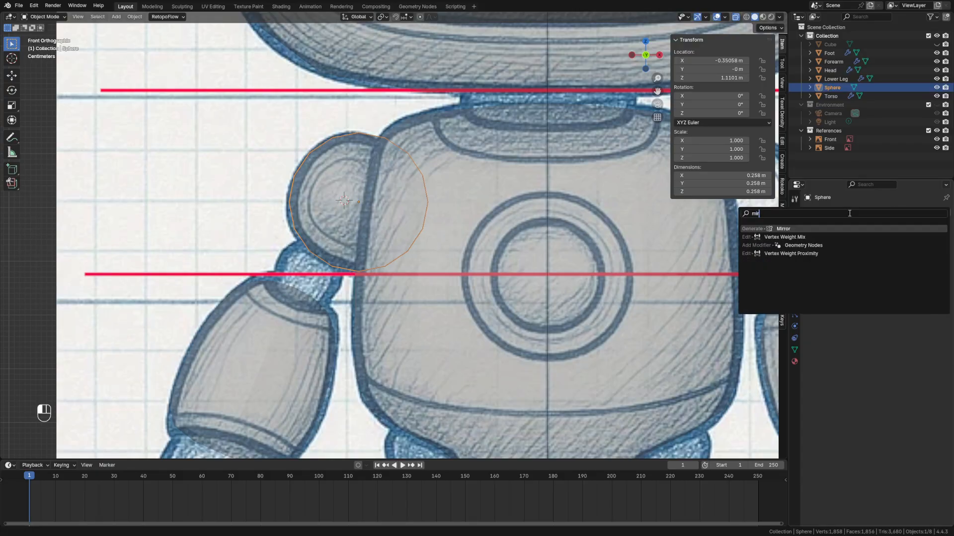
pyautogui.press('Return')
pyautogui.click(933, 270)
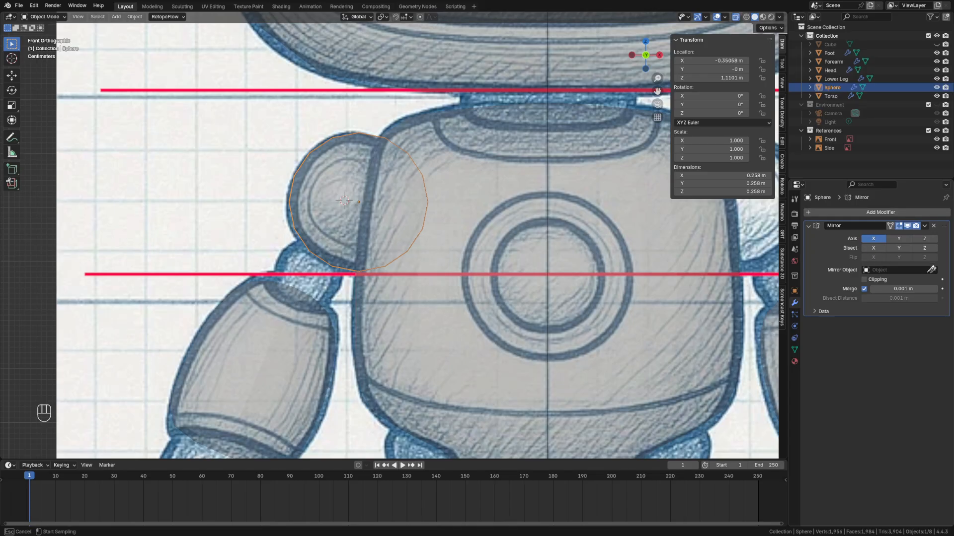
pyautogui.click(534, 283)
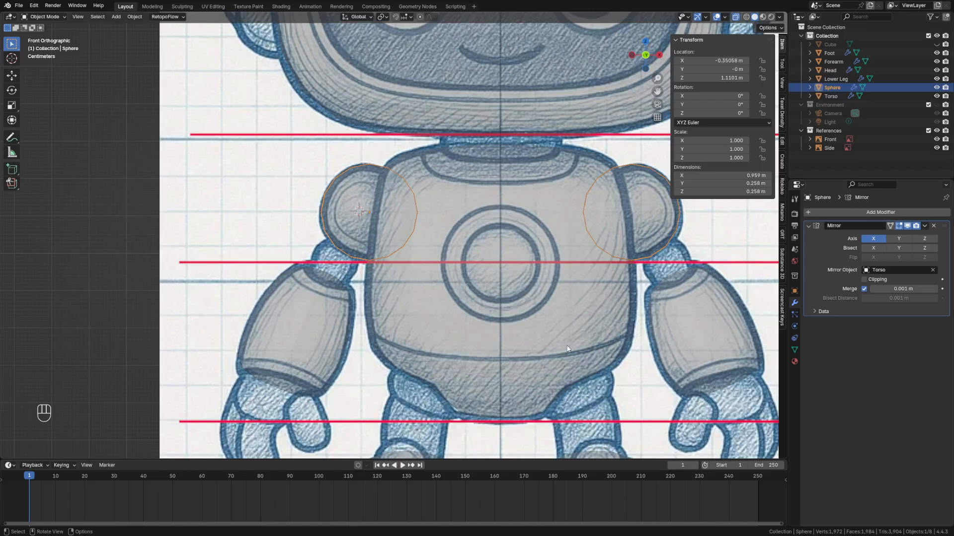
# Place the 3D cursor at the upper arm joint below the negative X shoulder and add a cylinder with 12 vertices there
pyautogui.keyDown('shift'); pyautogui.rightClick(333, 266); pyautogui.keyUp('shift')
pyautogui.hotkey('shift', 'a')
pyautogui.moveTo(333, 261)
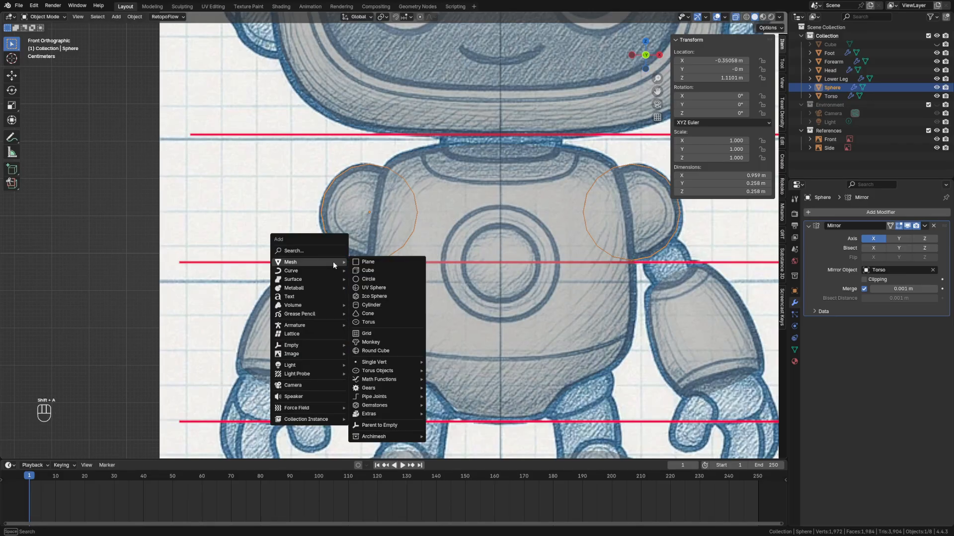
pyautogui.click(382, 305)
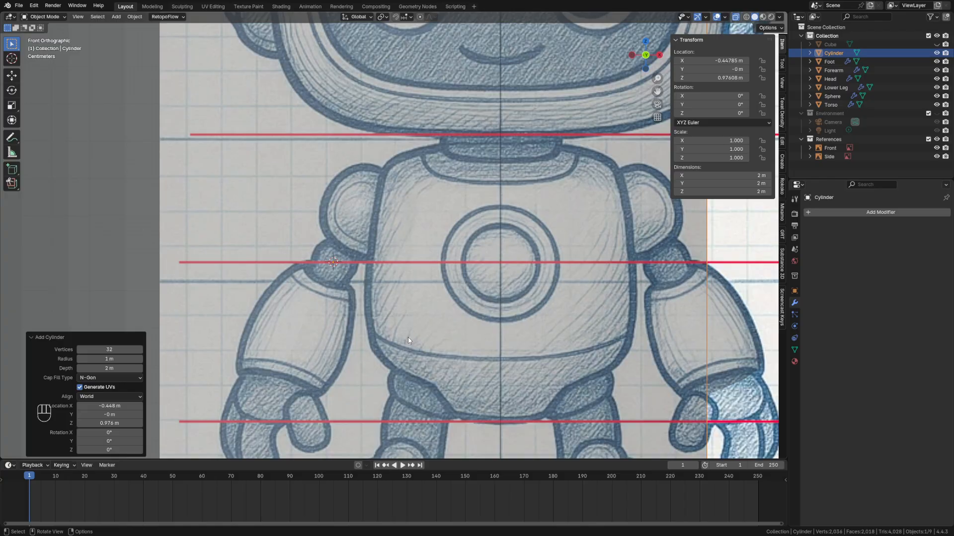
pyautogui.click(119, 350)
pyautogui.write('12')
pyautogui.press('Return')
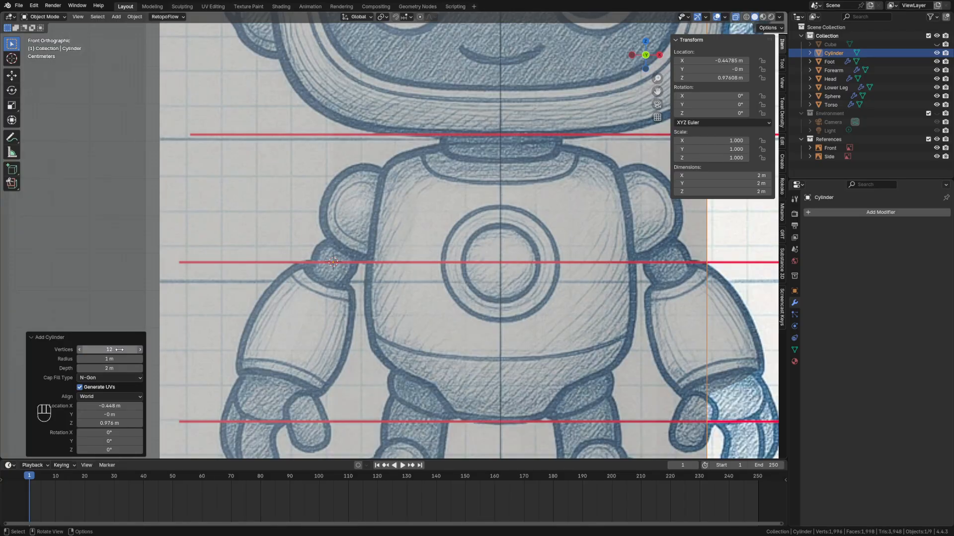
# Size the upper arm cylinder to about 0.112 m in diameter and 0.15 m in depth, and set its Y rotation to 25.1°
pyautogui.moveTo(117, 368); pyautogui.dragTo(807, 371)
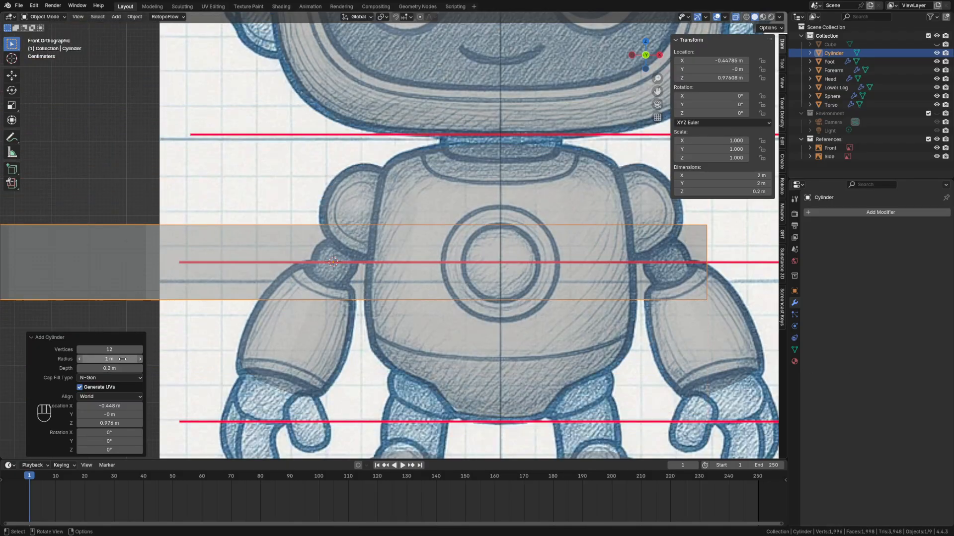
pyautogui.moveTo(123, 359); pyautogui.dragTo(840, 364)
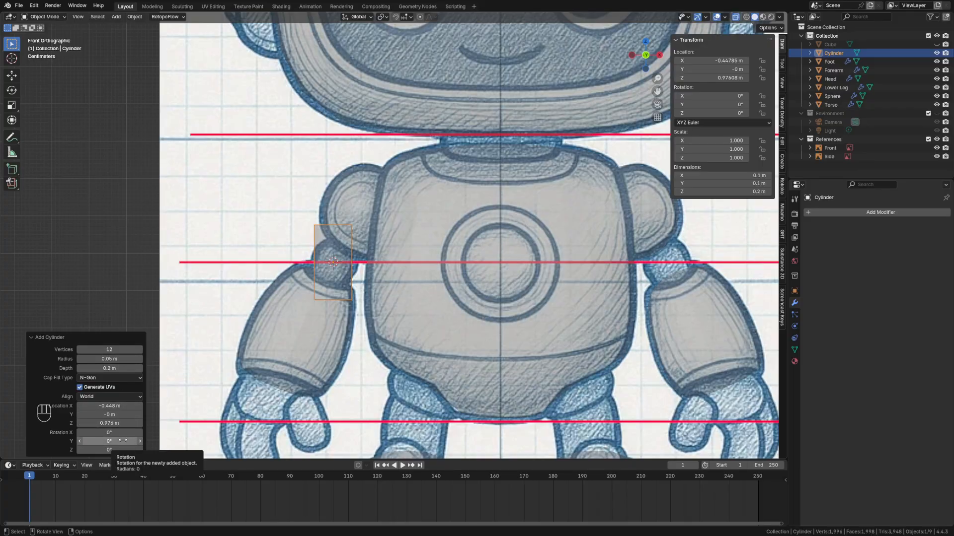
pyautogui.moveTo(123, 440); pyautogui.dragTo(236, 122)
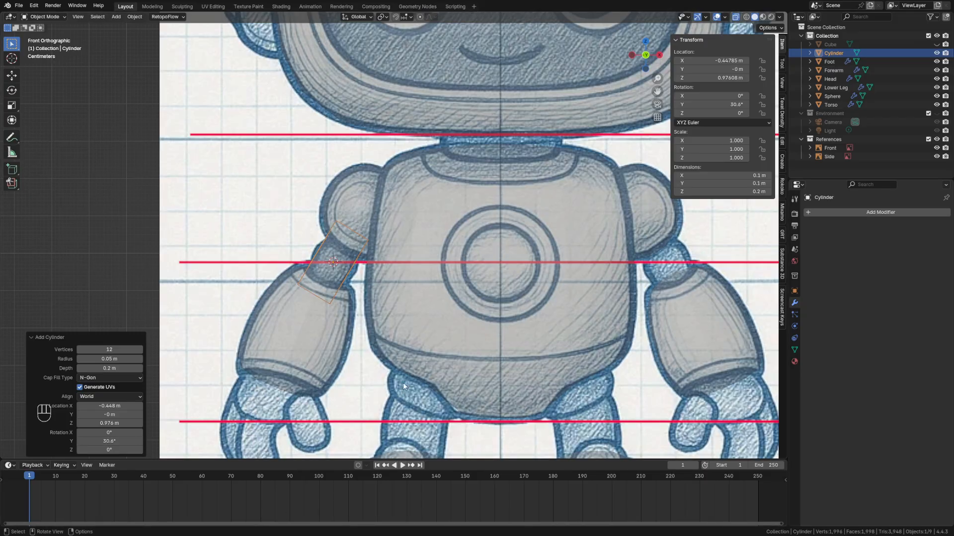
pyautogui.hotkey('alt', 'z')
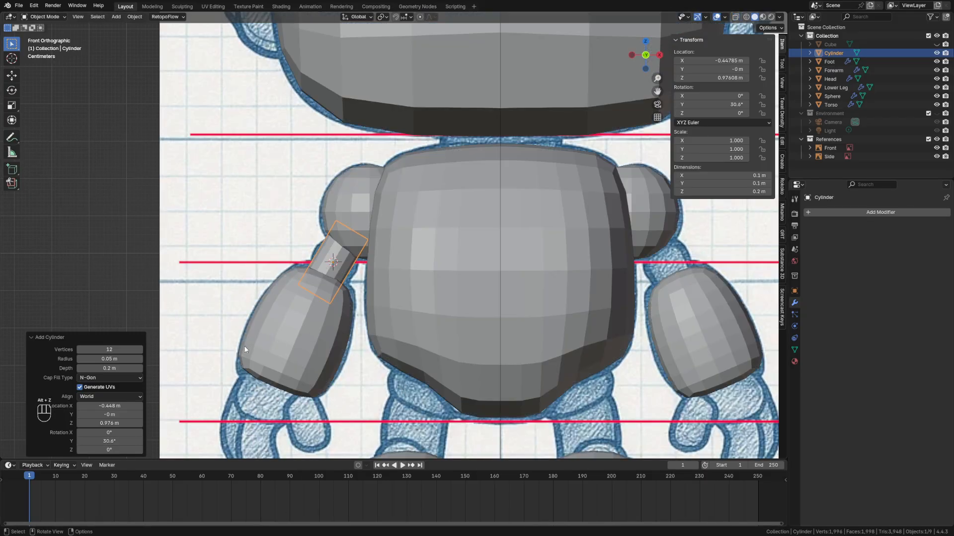
pyautogui.moveTo(111, 441); pyautogui.dragTo(862, 97)
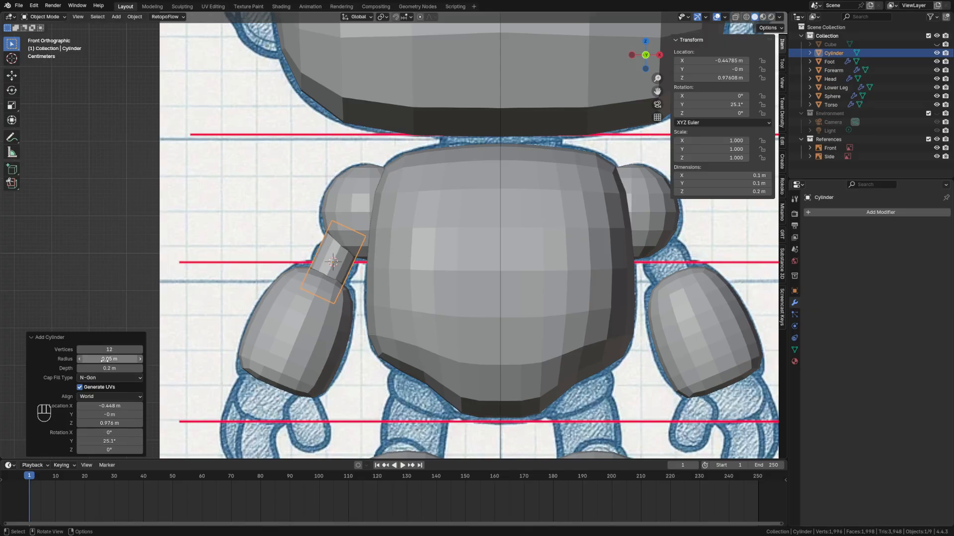
pyautogui.keyDown('shift'); pyautogui.moveTo(104, 360); pyautogui.dragTo(852, 373); pyautogui.keyUp('shift')
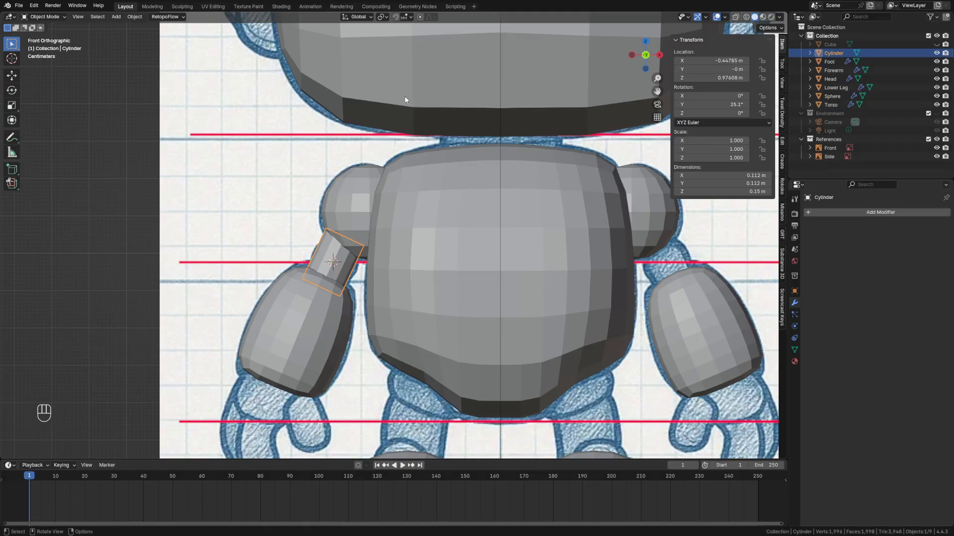
# Isolate the upper arm cylinder in local view and enable the Move object gizmo for the viewport
pyautogui.click(372, 19)
pyautogui.press('/')
pyautogui.moveTo(606, 326); pyautogui.dragTo(584, 363, button='middle')
pyautogui.scroll(-3, 584, 362)
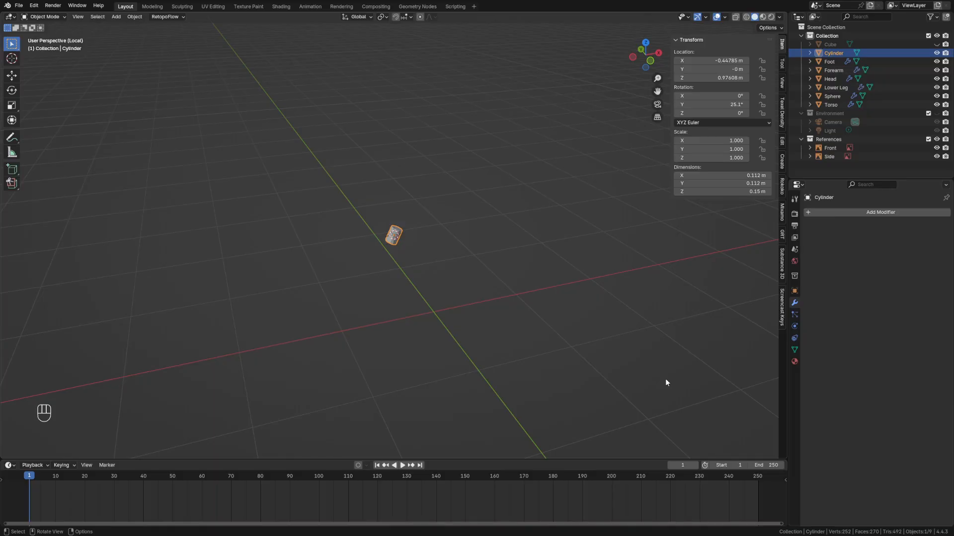
pyautogui.click(706, 17)
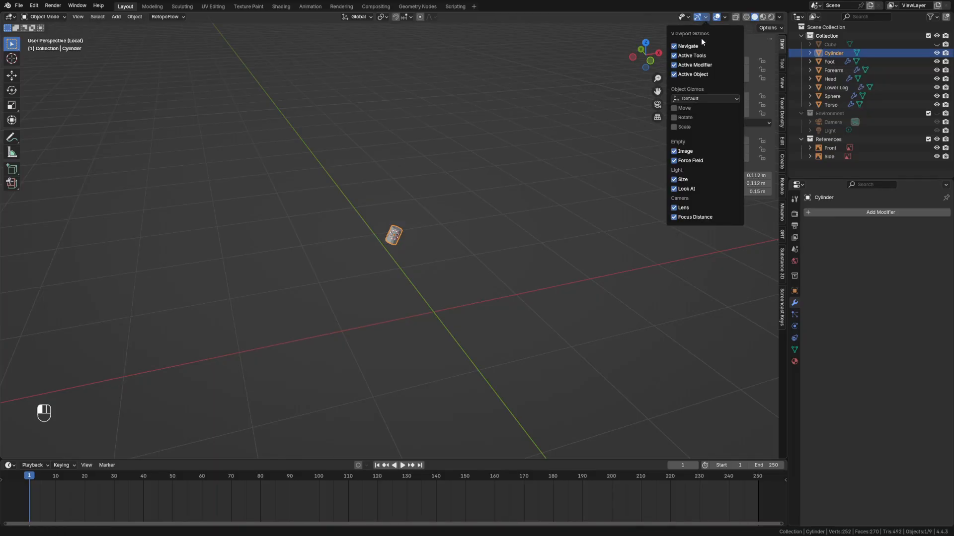
pyautogui.click(688, 109)
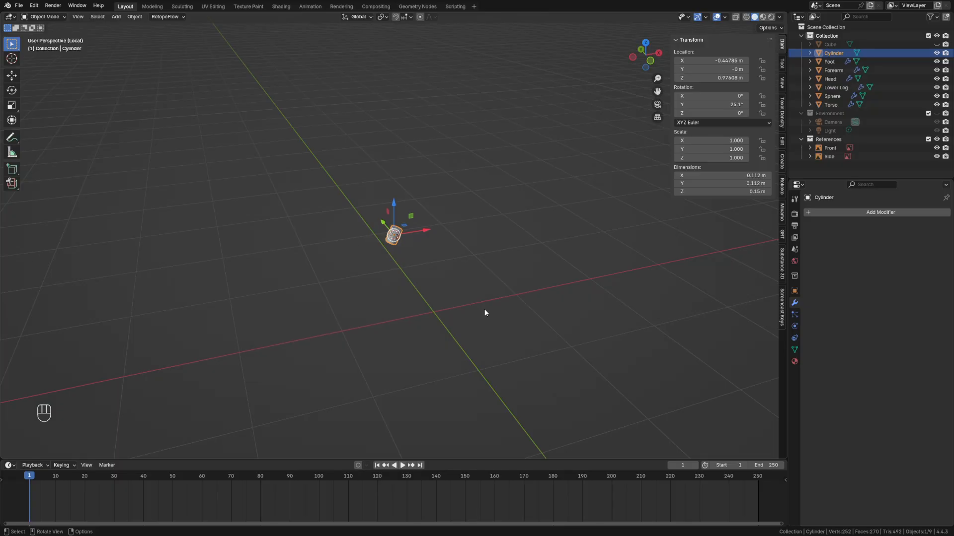
# Set the transform orientation to Local and look at the isolated cylinder in the front orthographic view
pyautogui.click(370, 18)
pyautogui.click(357, 17)
pyautogui.click(360, 52)
pyautogui.press('`')
pyautogui.click(543, 273)
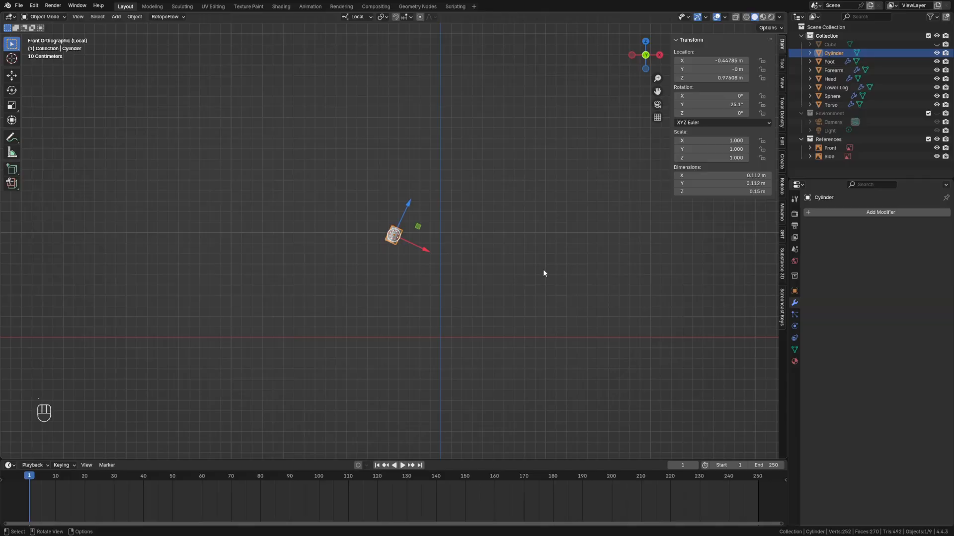
# Try moving the tilted cylinder along its local Z axis and cancel the move
pyautogui.press('g')
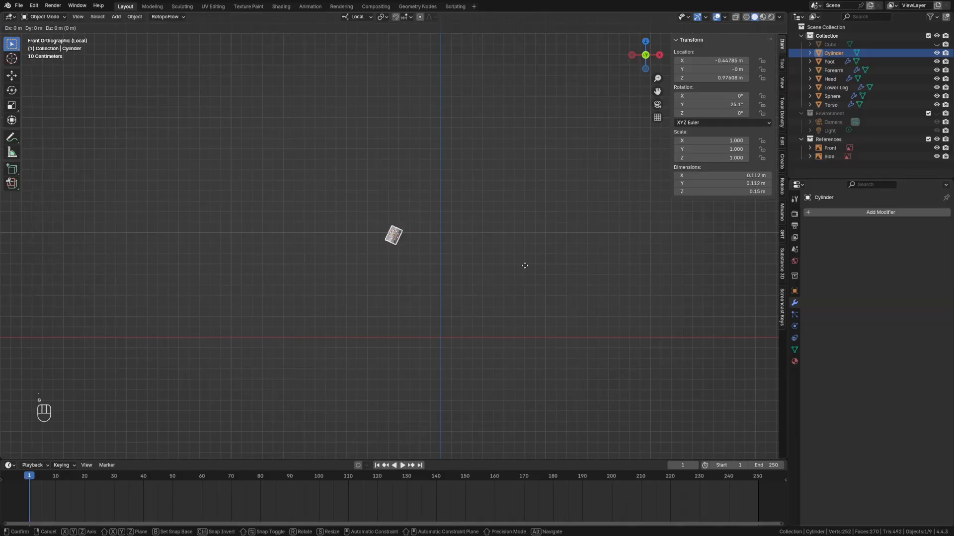
pyautogui.press('z')
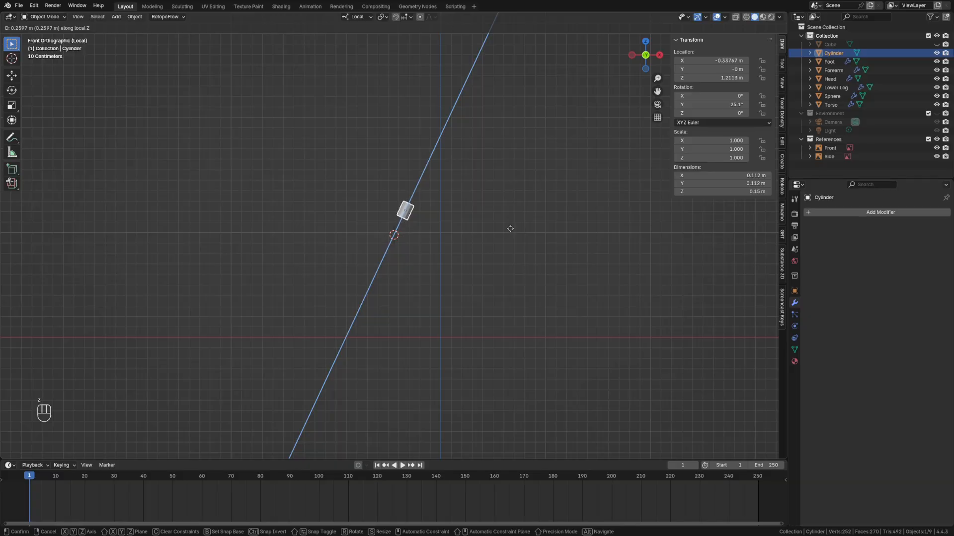
pyautogui.press('Escape')
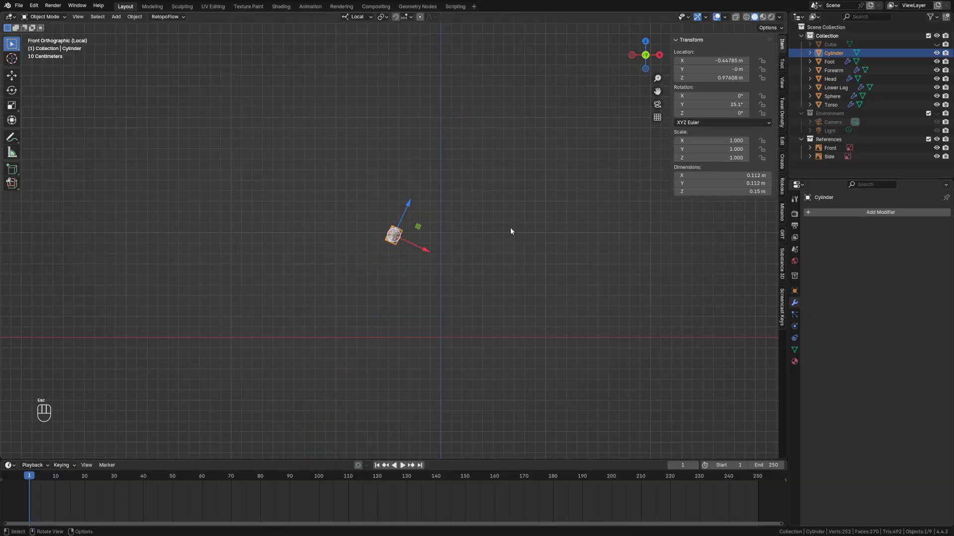
# Switch the transform orientation to Global, try moving the cylinder along the global Z axis and cancel the move
pyautogui.click(370, 17)
pyautogui.click(356, 43)
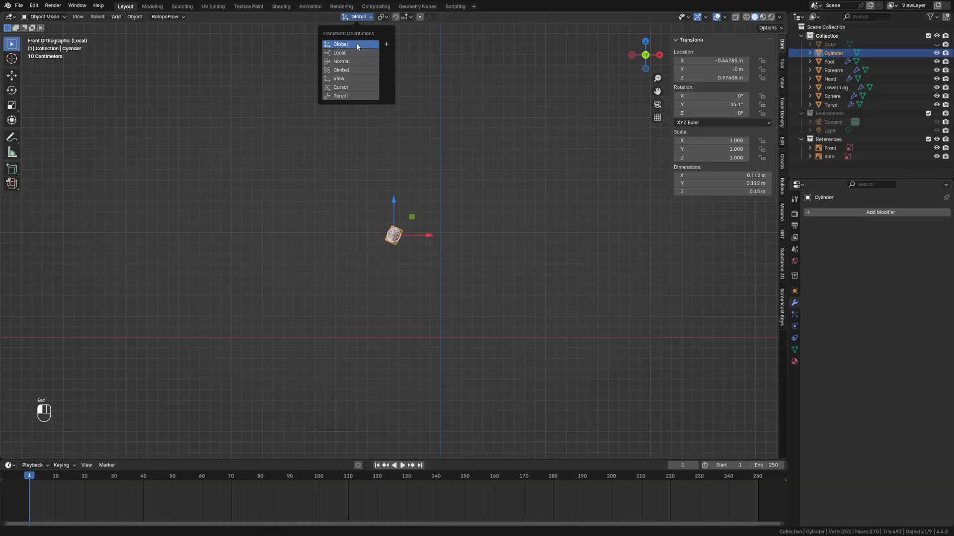
pyautogui.press('g')
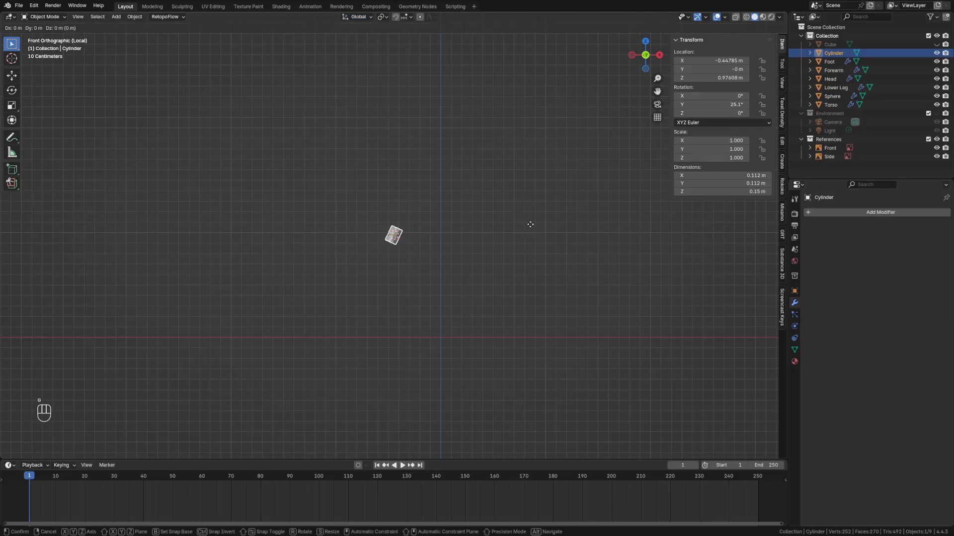
pyautogui.press('z')
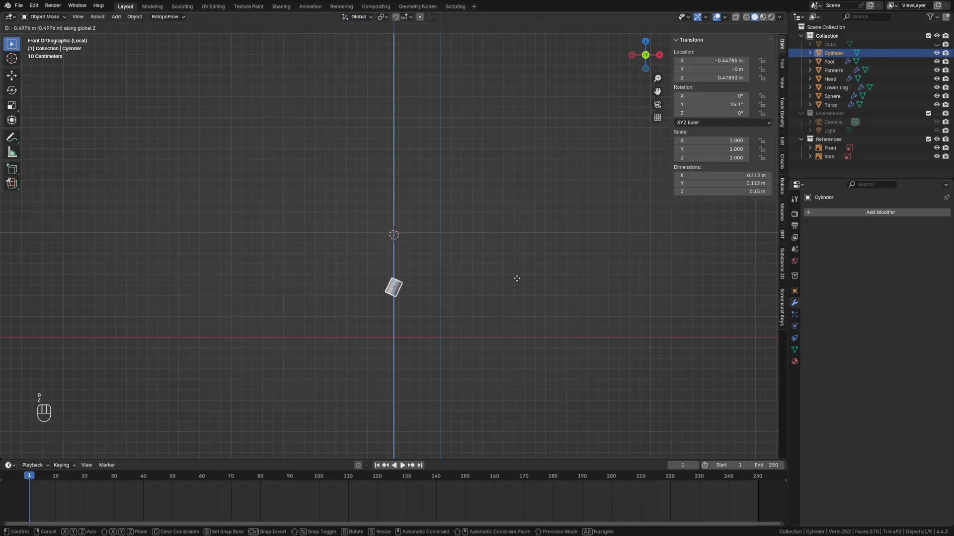
pyautogui.rightClick(521, 192)
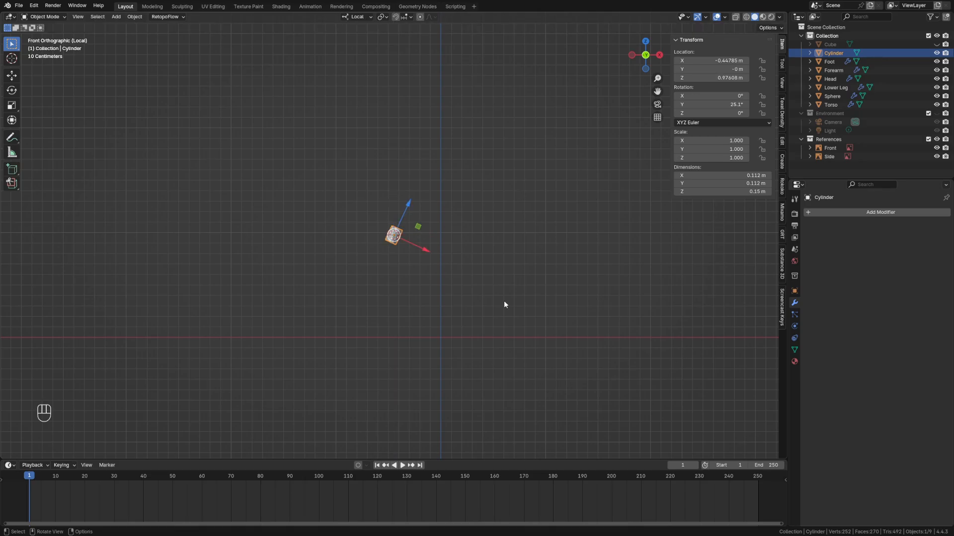
# Try moving the cylinder with the Z constraint toggled from local to global, cancel it and leave local view
pyautogui.press('g')
pyautogui.press('z')
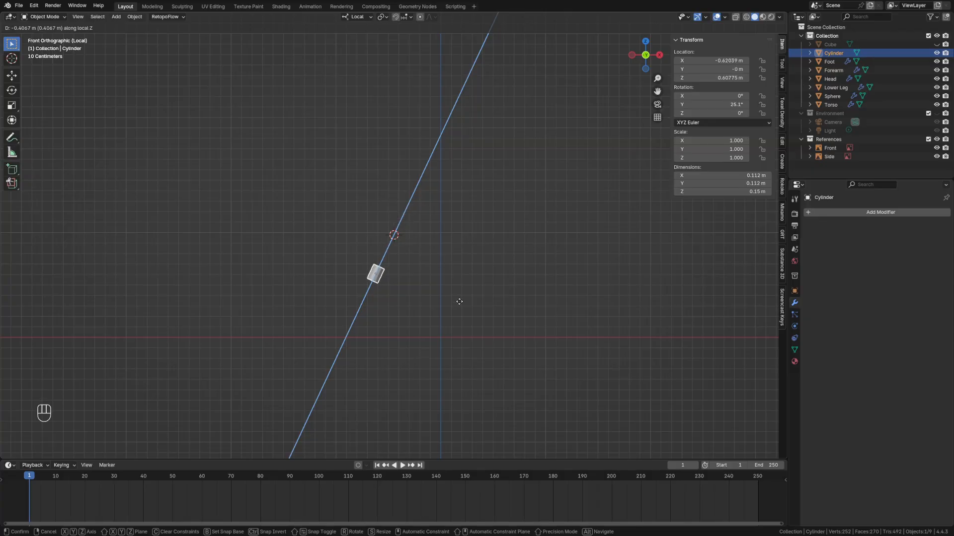
pyautogui.press('z')
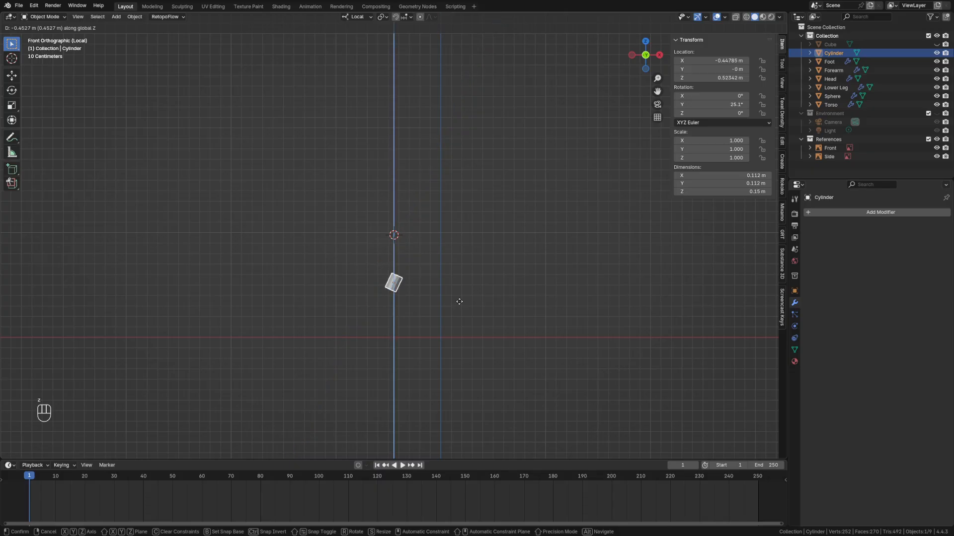
pyautogui.press('Escape')
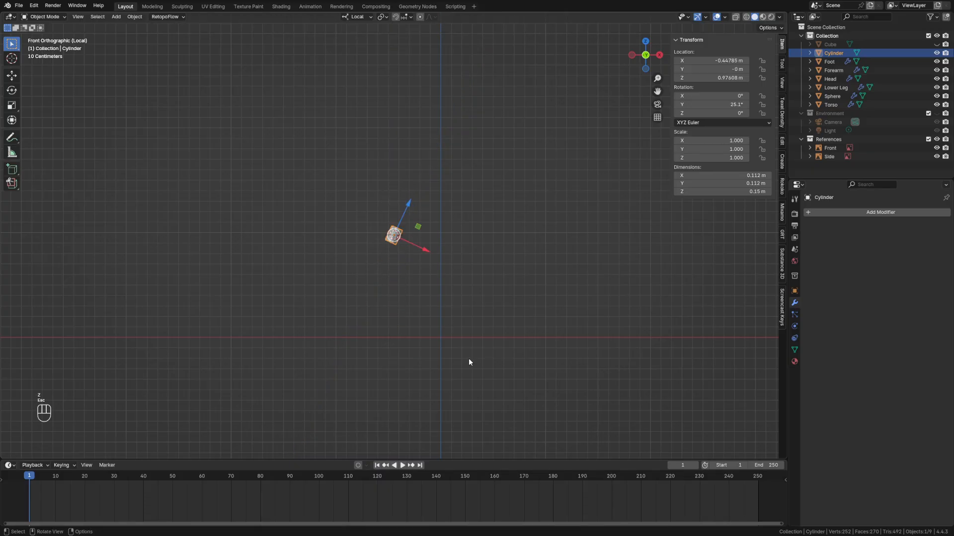
pyautogui.press('KP_Divide')
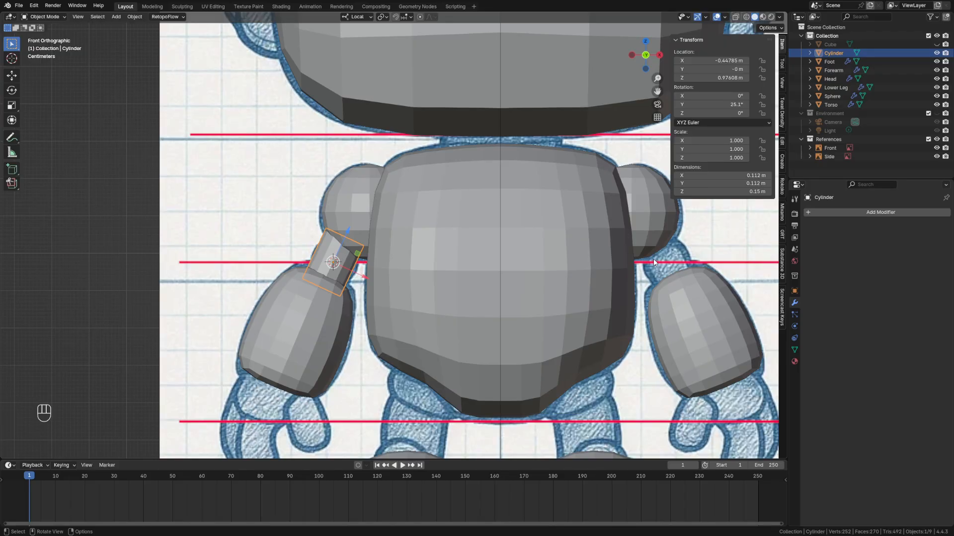
# Try rotating the upper arm cylinder freely in the front view three times and undo all the rotations
pyautogui.press('r')
pyautogui.click(648, 187)
pyautogui.press('r')
pyautogui.click(587, 103)
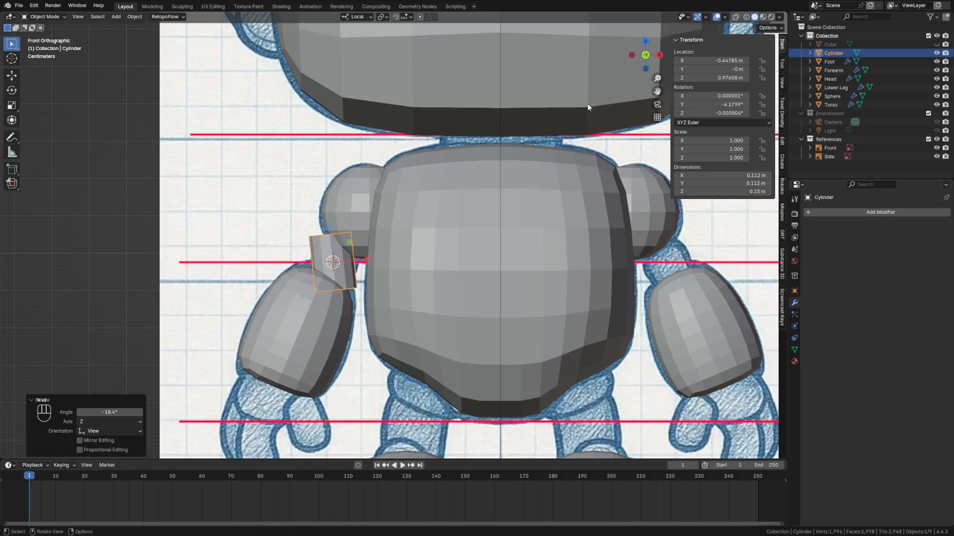
pyautogui.press('r')
pyautogui.click(483, 48)
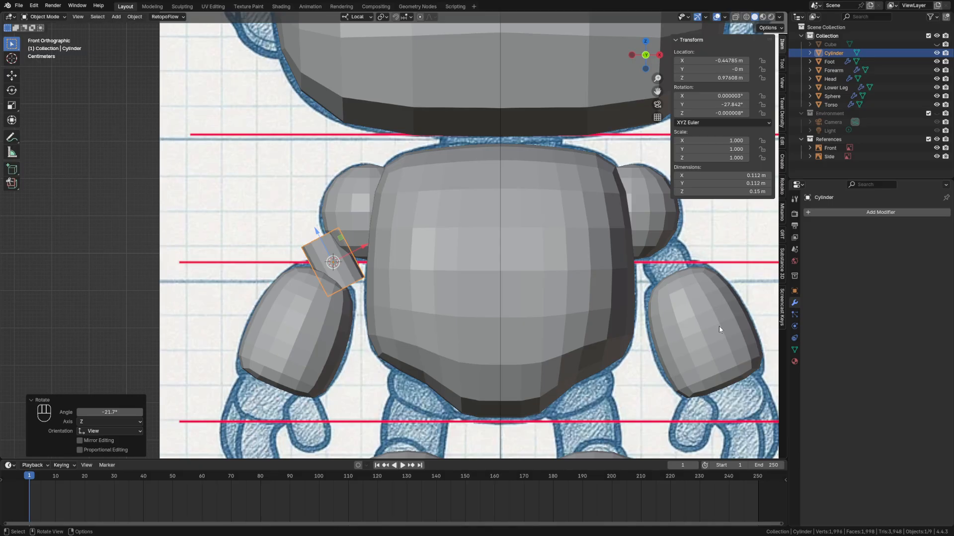
pyautogui.hotkey('ctrl', 'z')
pyautogui.hotkey('ctrl', 'z')
pyautogui.hotkey('ctrl', 'z')
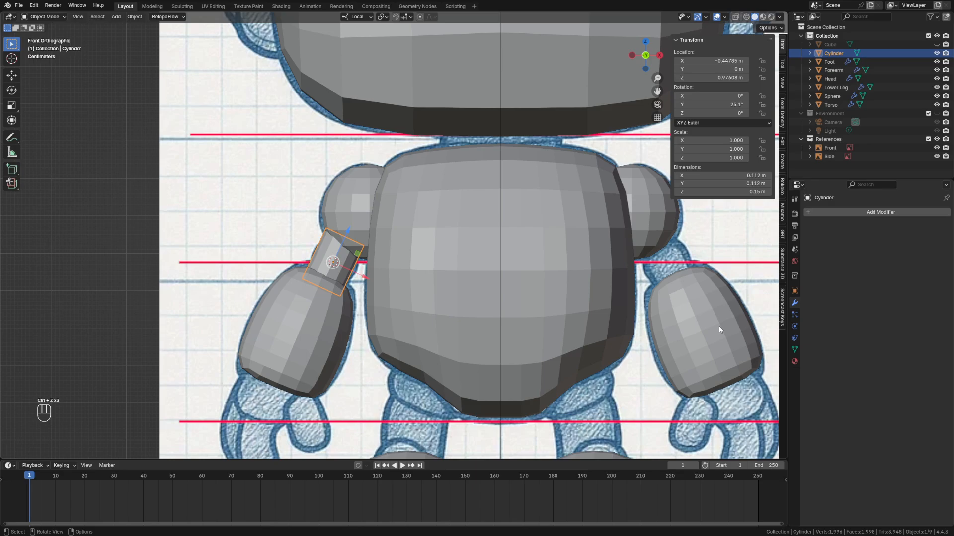
# Move the tilted upper arm cylinder about 0.004 m along its local X axis and slightly up its local Z axis toward the shoulder
pyautogui.press('g')
pyautogui.press('x')
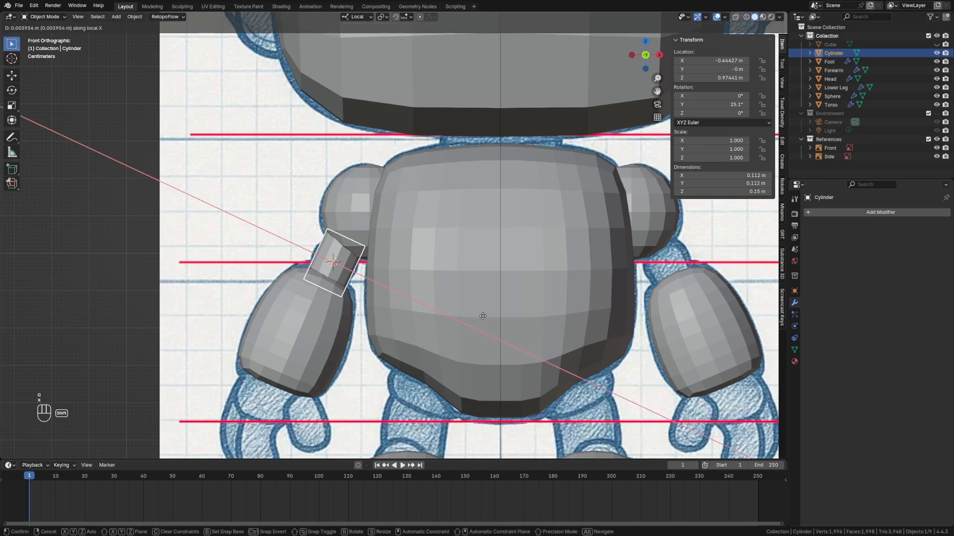
pyautogui.click(485, 321)
pyautogui.press('g')
pyautogui.press('z')
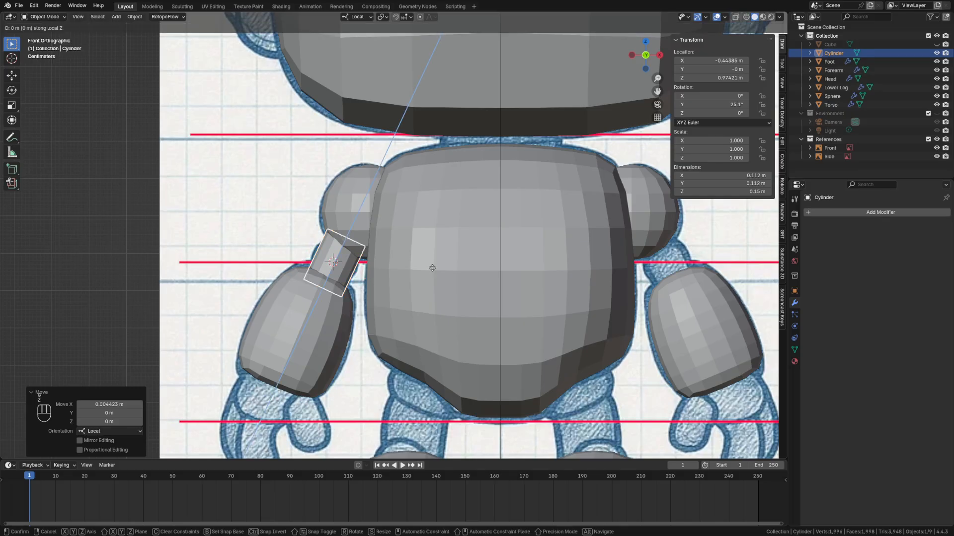
pyautogui.click(456, 250)
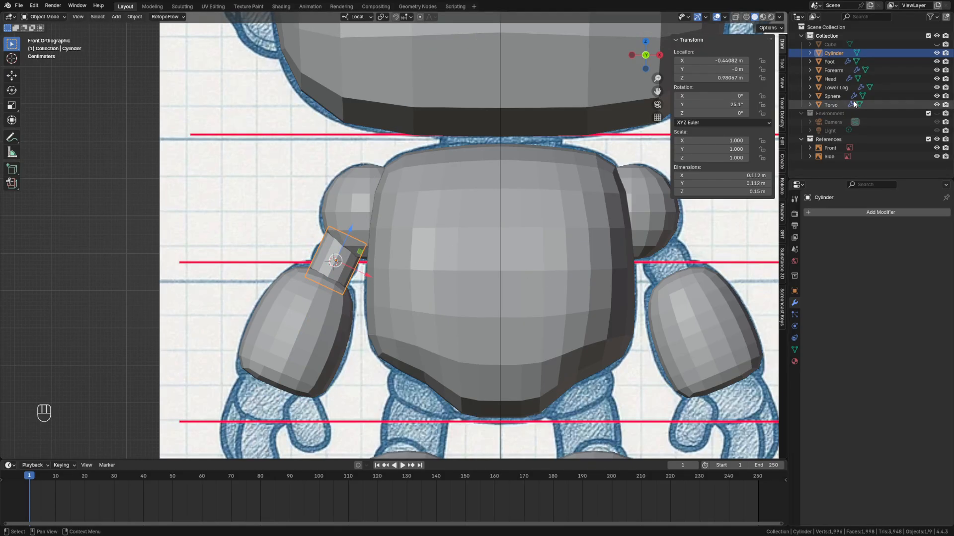
# Rename the tilted arm cylinder as Upper Arm
pyautogui.doubleClick(836, 53)
pyautogui.write('Up')
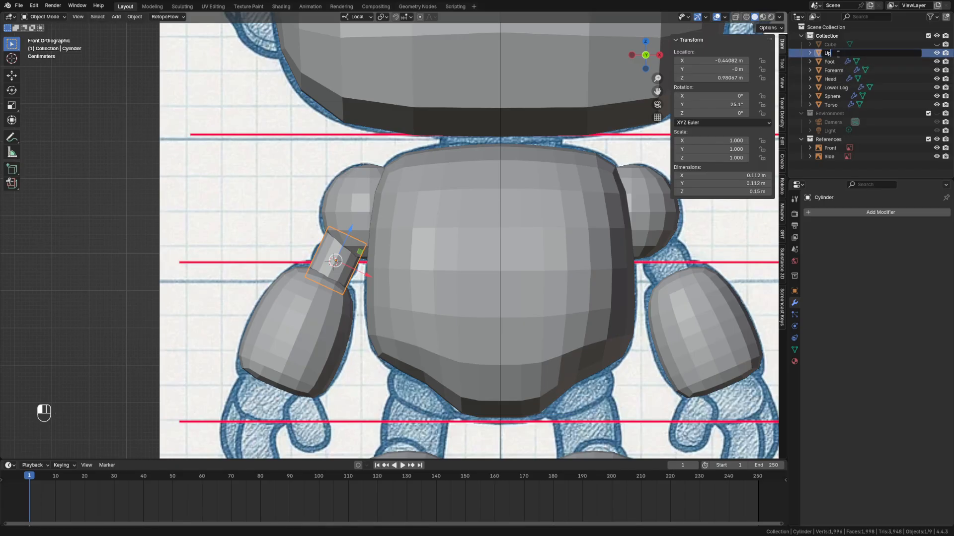
pyautogui.write('per Arm')
pyautogui.press('Return')
# Add a Mirror modifier on the X axis to the upper arm, using Torso as the mirror object
pyautogui.click(874, 212)
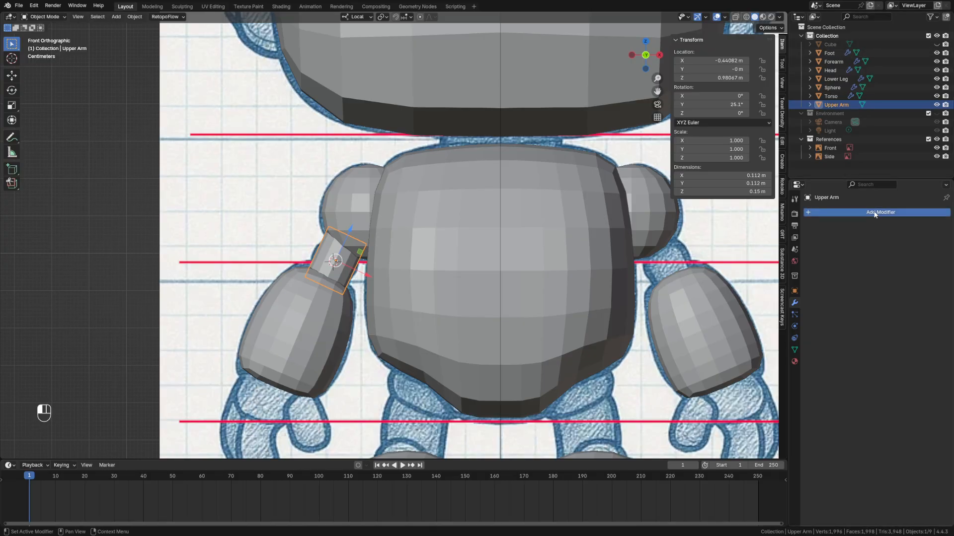
pyautogui.write('mi')
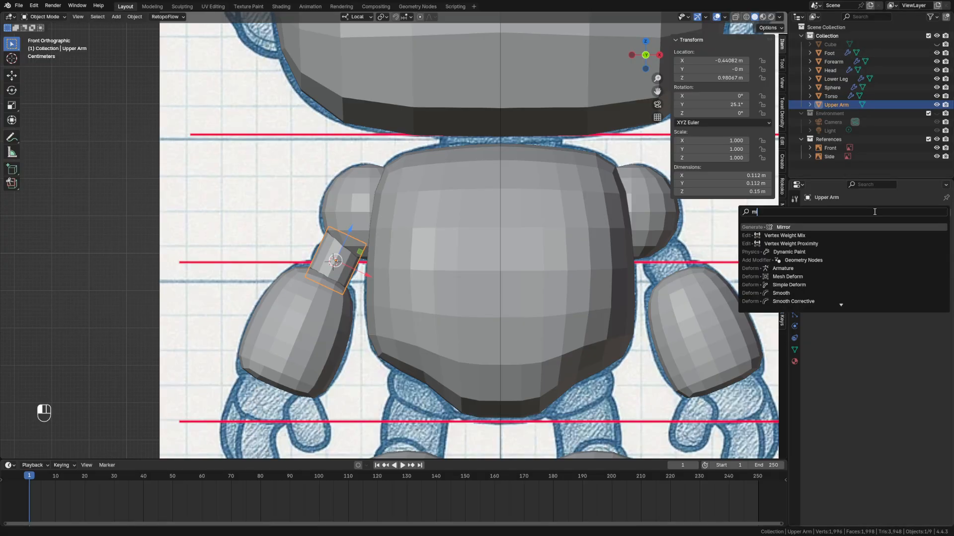
pyautogui.click(783, 227)
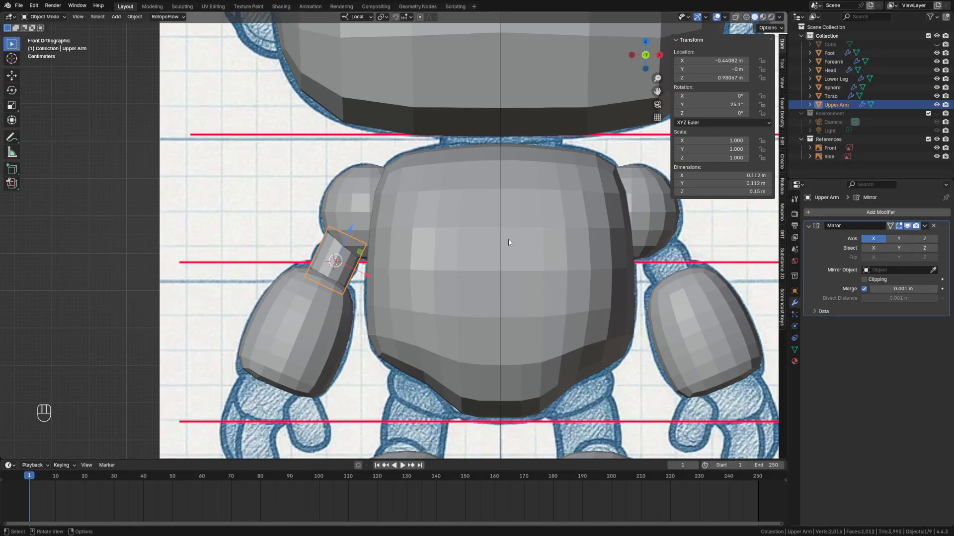
pyautogui.click(932, 270)
pyautogui.click(482, 258)
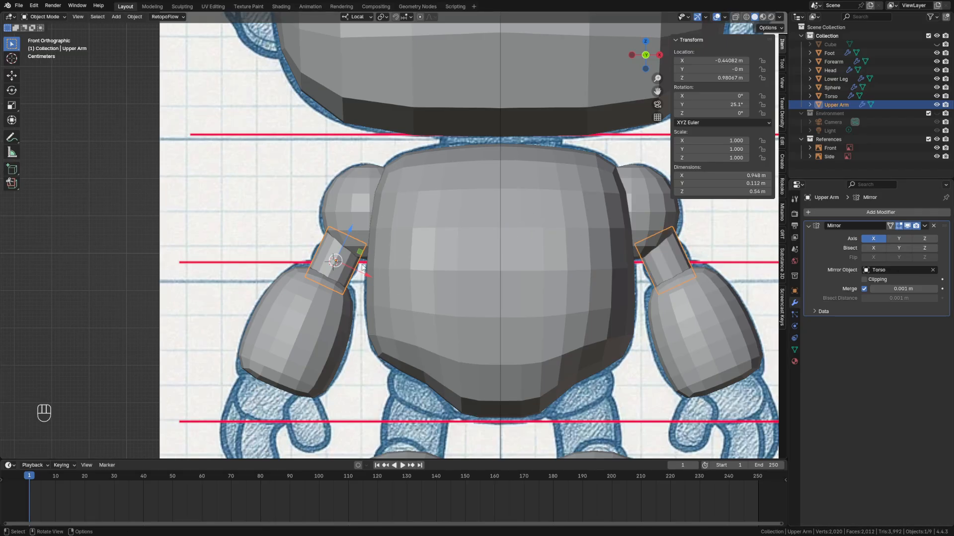
# Isolate the upper arm mesh, add four evenly spaced loop cuts along its length, and return to the full model in Object Mode
pyautogui.press('Tab')
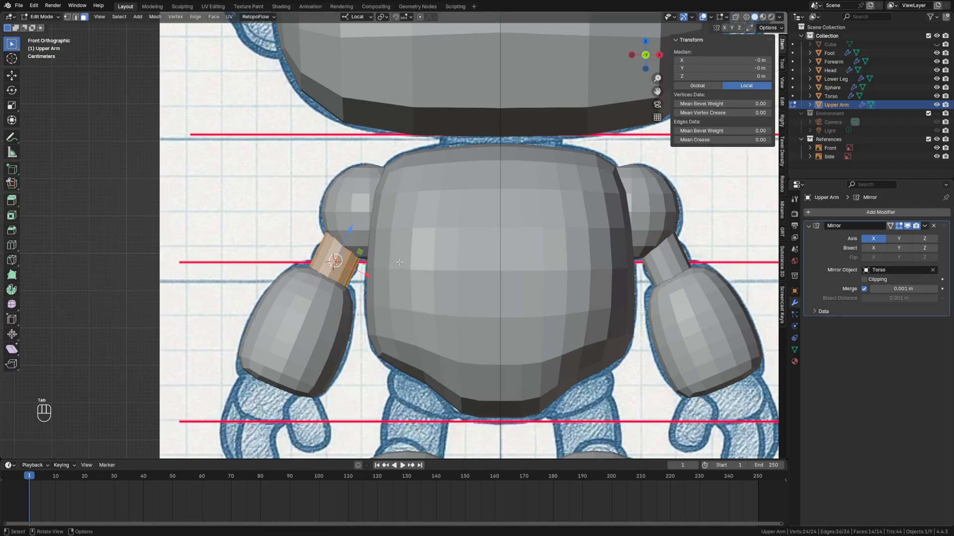
pyautogui.press('KP_Divide')
pyautogui.hotkey('ctrl', 'r')
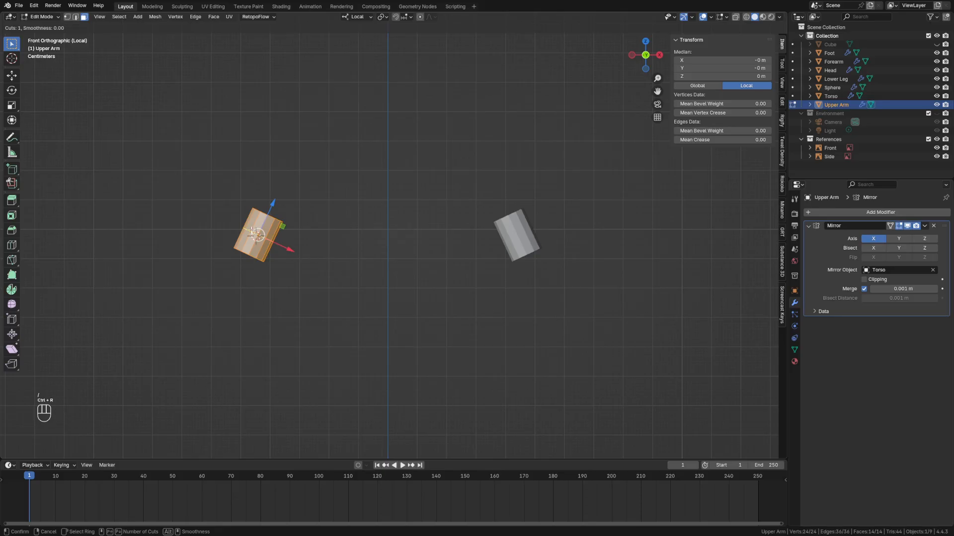
pyautogui.scroll(3, 253, 232)
pyautogui.click(257, 234)
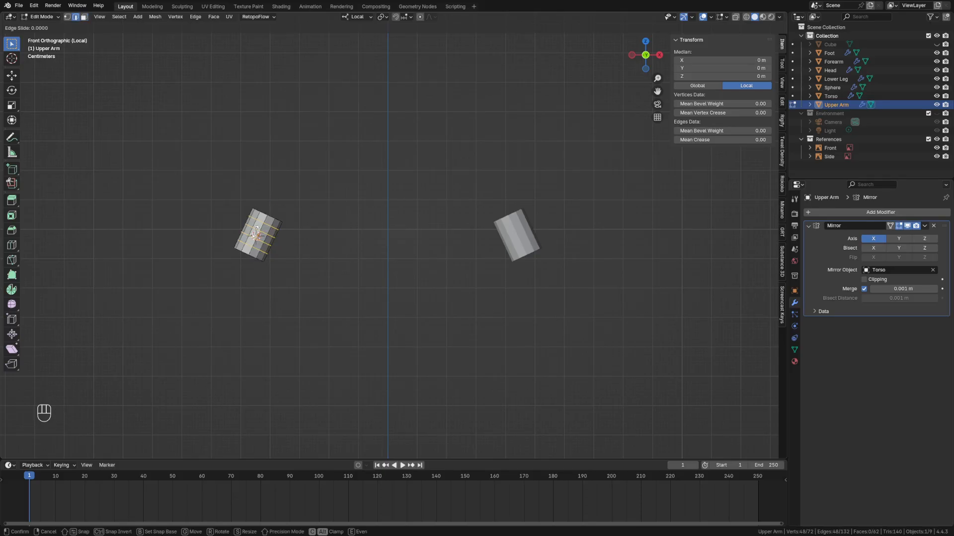
pyautogui.rightClick(309, 234)
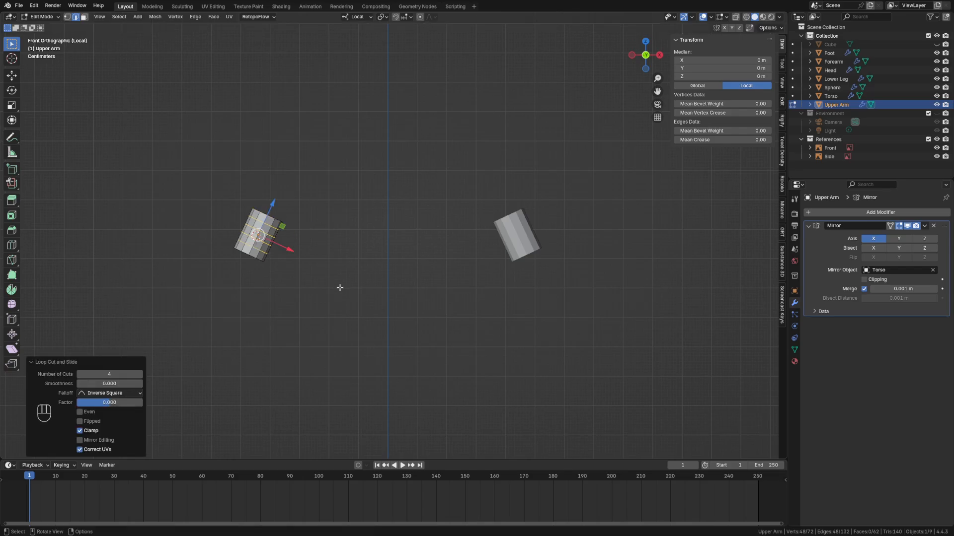
pyautogui.press('/')
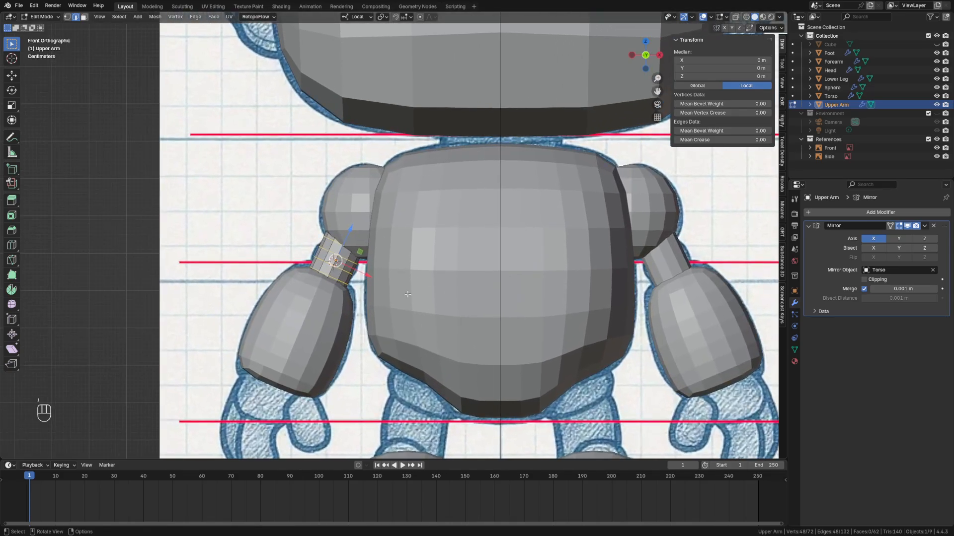
pyautogui.press('Tab')
pyautogui.click(366, 305)
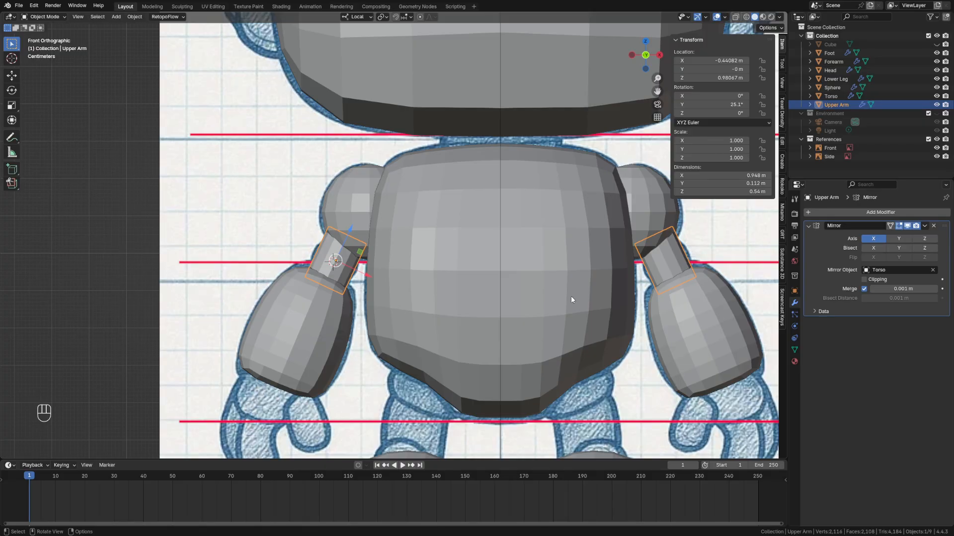
# Place the 3D cursor at the neck between head and torso and add a cylinder there with radius 0.16 m and depth 0.075 m
pyautogui.keyDown('shift'); pyautogui.rightClick(500, 141); pyautogui.keyUp('shift')
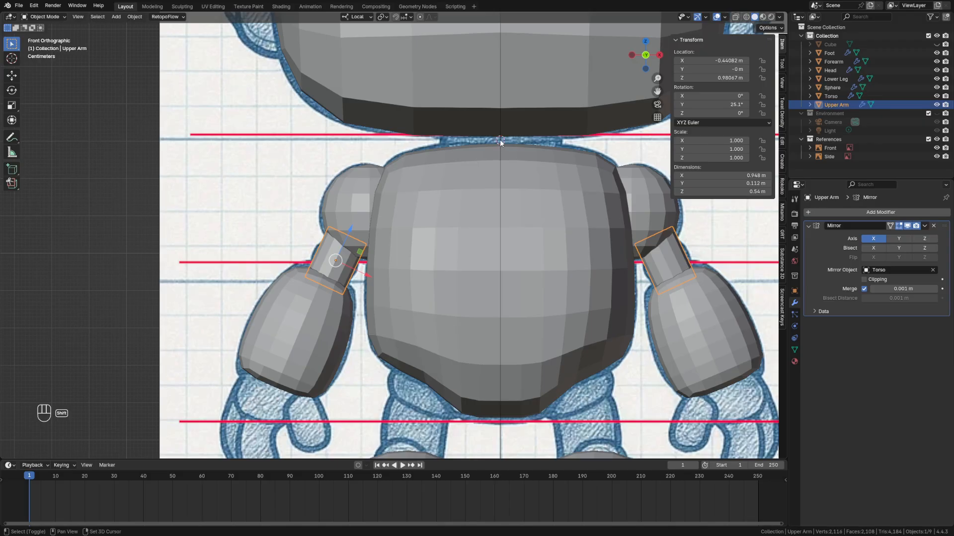
pyautogui.hotkey('shift', 'a')
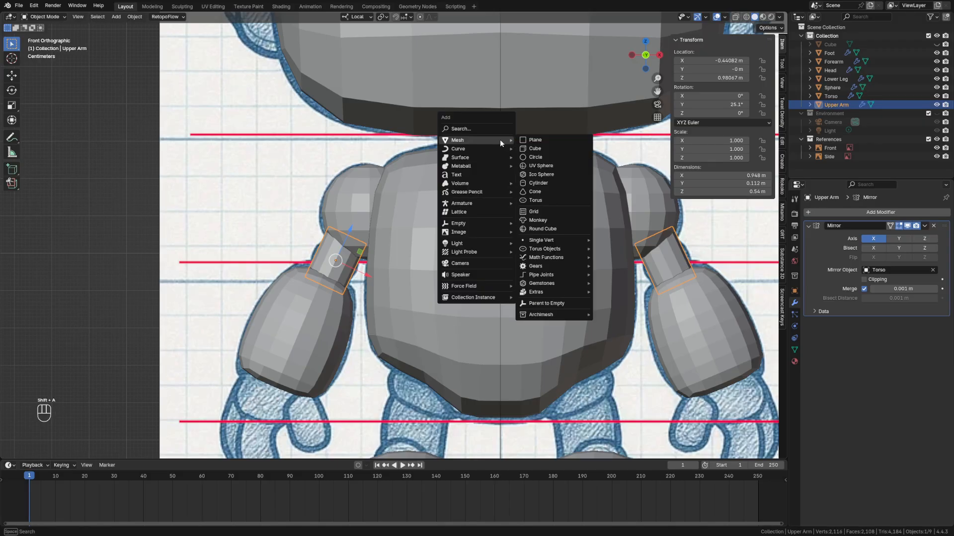
pyautogui.click(568, 185)
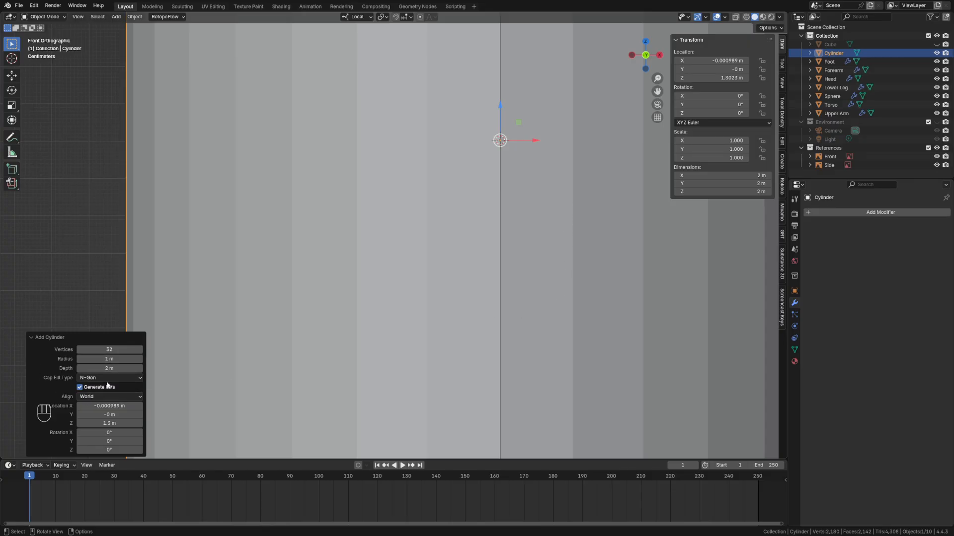
pyautogui.moveTo(128, 360); pyautogui.dragTo(914, 361)
pyautogui.keyDown('shift'); pyautogui.moveTo(107, 359); pyautogui.dragTo(835, 372); pyautogui.keyUp('shift')
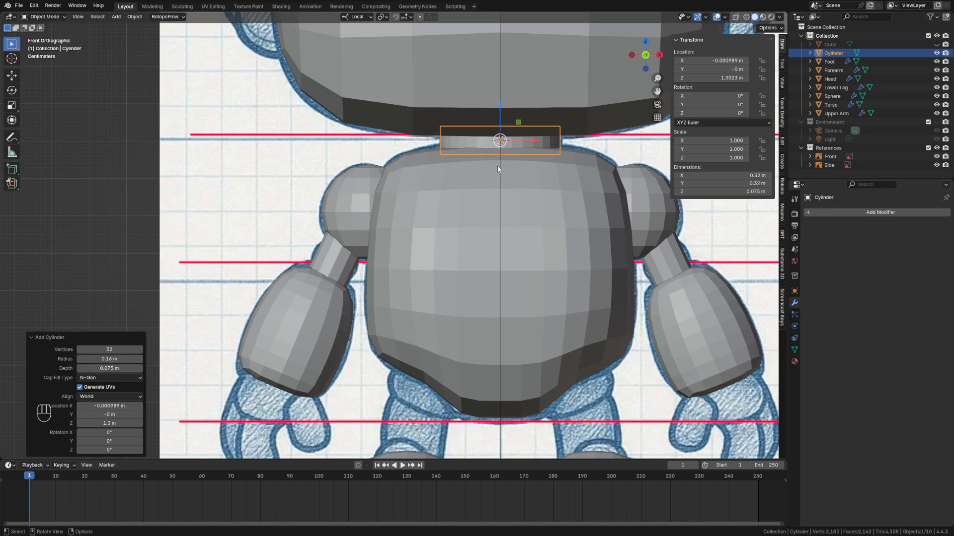
# Isolate the neck cylinder, add two evenly spaced horizontal loop cuts, and return to the full model in Object Mode with nothing selected
pyautogui.press('Tab')
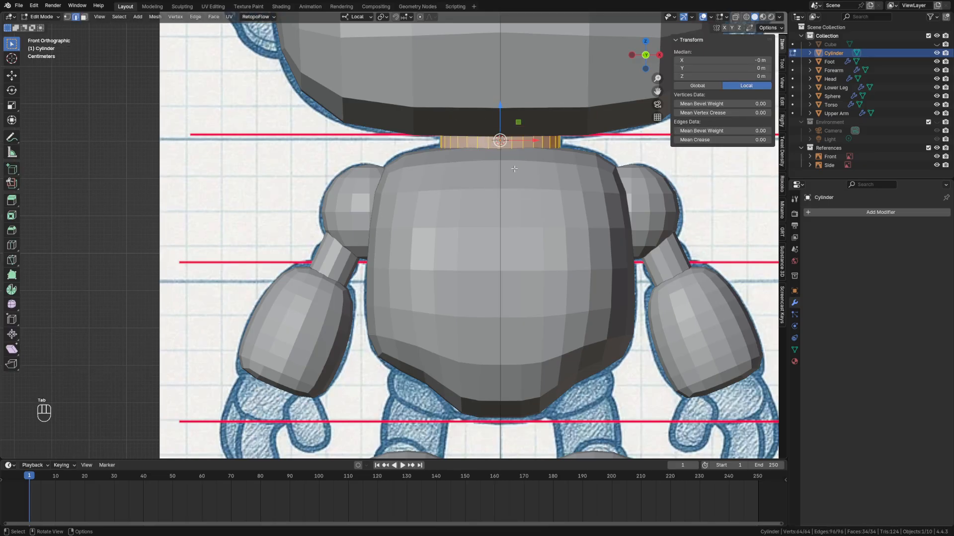
pyautogui.press('/')
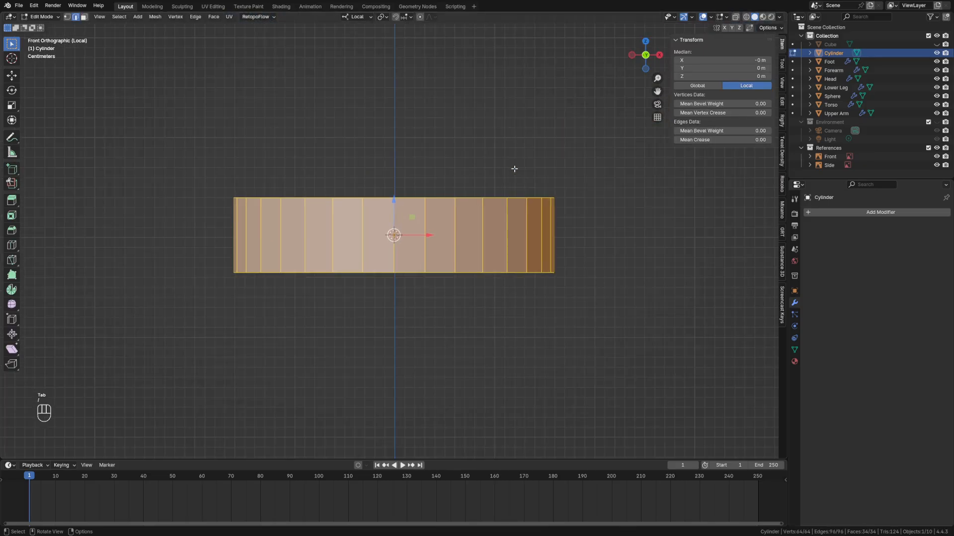
pyautogui.hotkey('ctrl', 'r')
pyautogui.scroll(1, 413, 230)
pyautogui.click(414, 230)
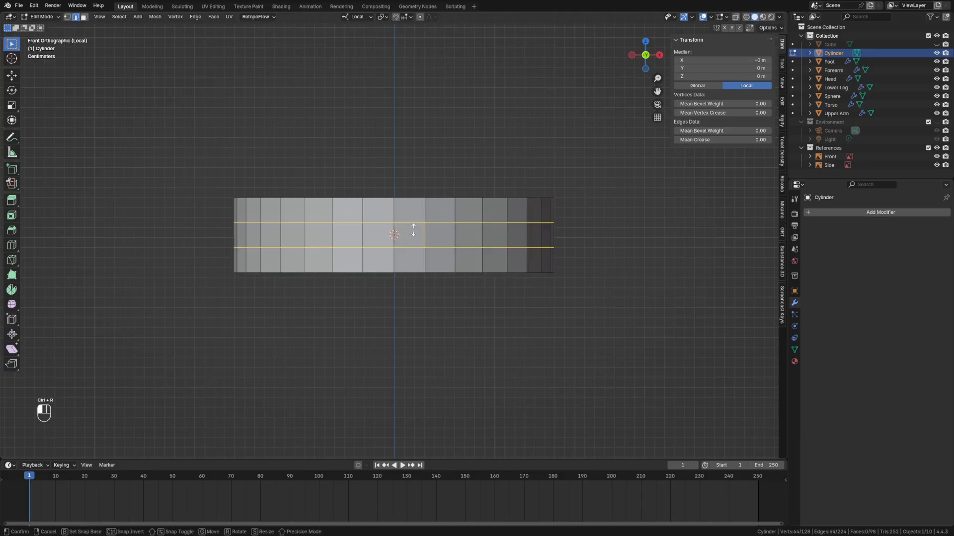
pyautogui.rightClick(432, 236)
pyautogui.press('/')
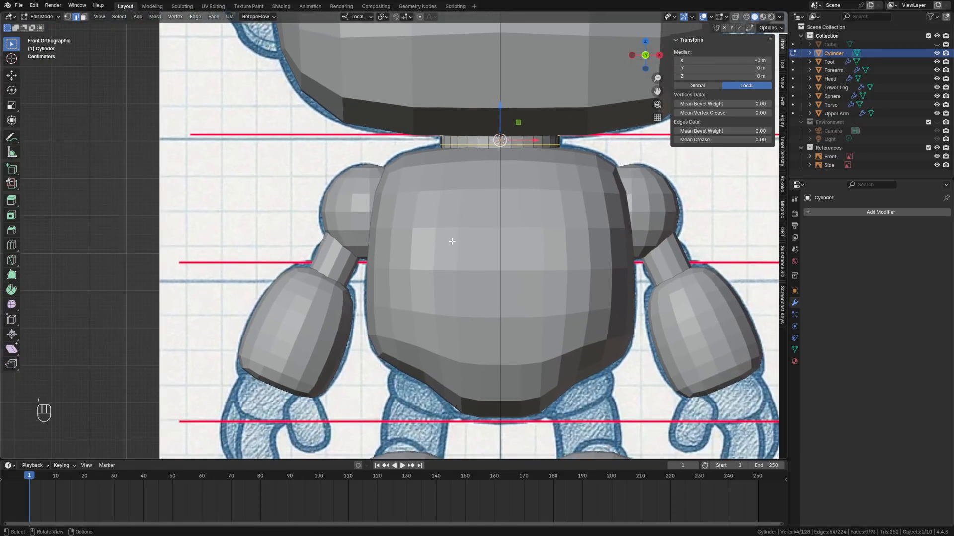
pyautogui.press('Tab')
pyautogui.click(280, 237)
pyautogui.click(71, 247)
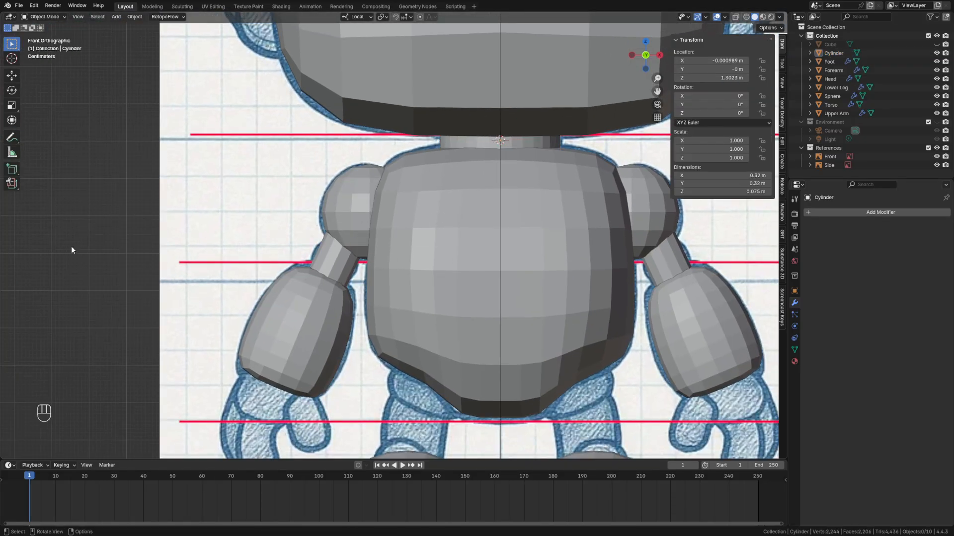
# Center the neck cylinder by setting its X location to 0 m
pyautogui.click(469, 145)
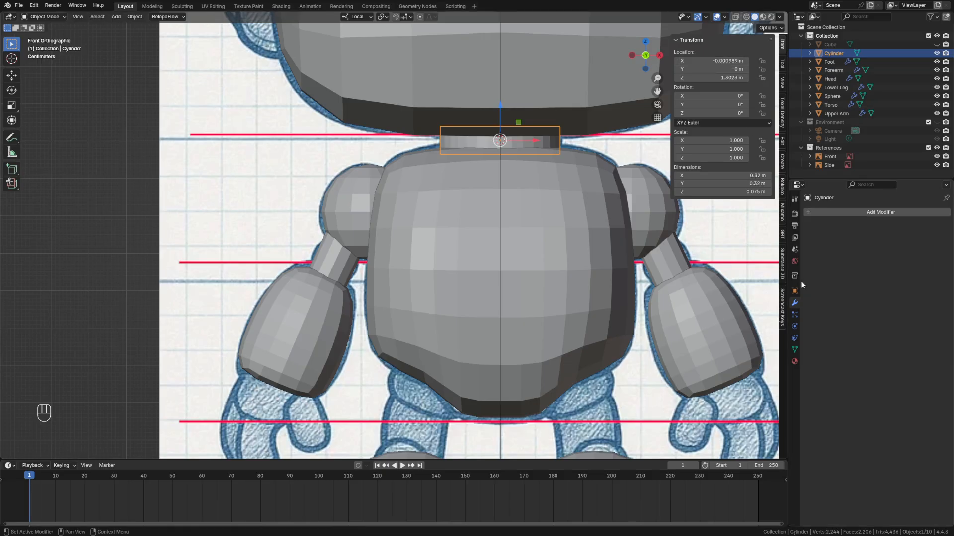
pyautogui.click(794, 291)
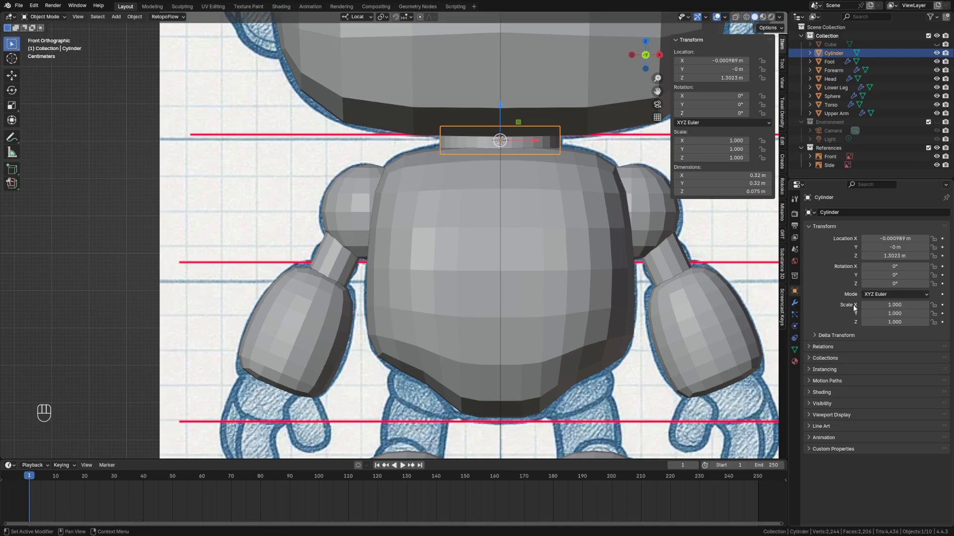
pyautogui.click(894, 239)
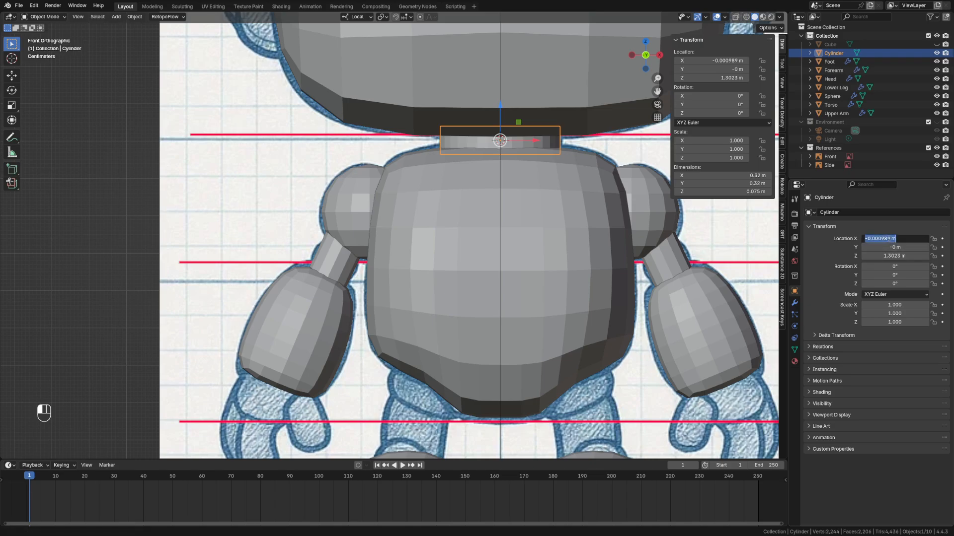
pyautogui.write('0')
pyautogui.press('Return')
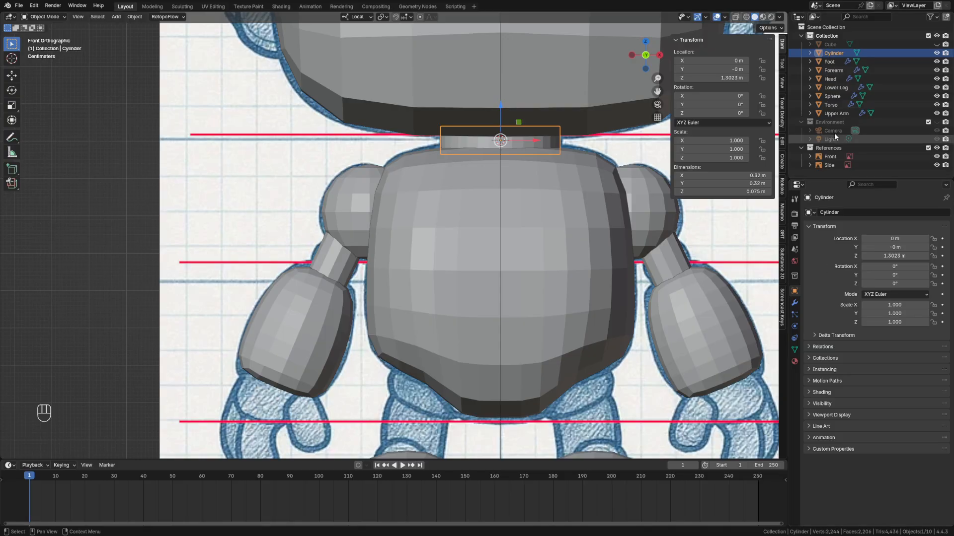
# Rename the neck cylinder as Neck
pyautogui.doubleClick(836, 52)
pyautogui.write('Neck')
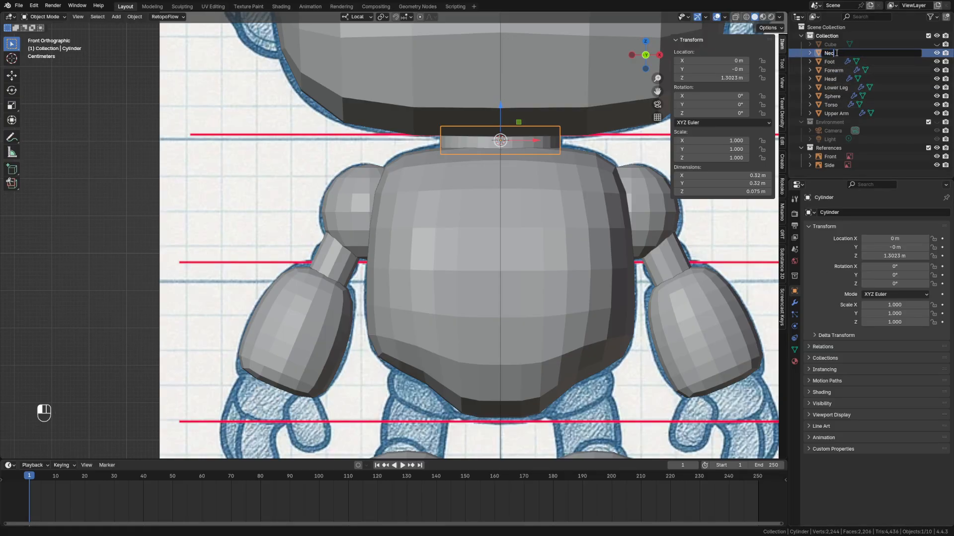
pyautogui.press('Return')
# Add a UV sphere with 16 segments at the ear on the negative X side of the head
pyautogui.scroll(-3, 745, 283)
pyautogui.keyDown('shift'); pyautogui.moveTo(753, 285); pyautogui.dragTo(592, 346, button='middle'); pyautogui.keyUp('shift')
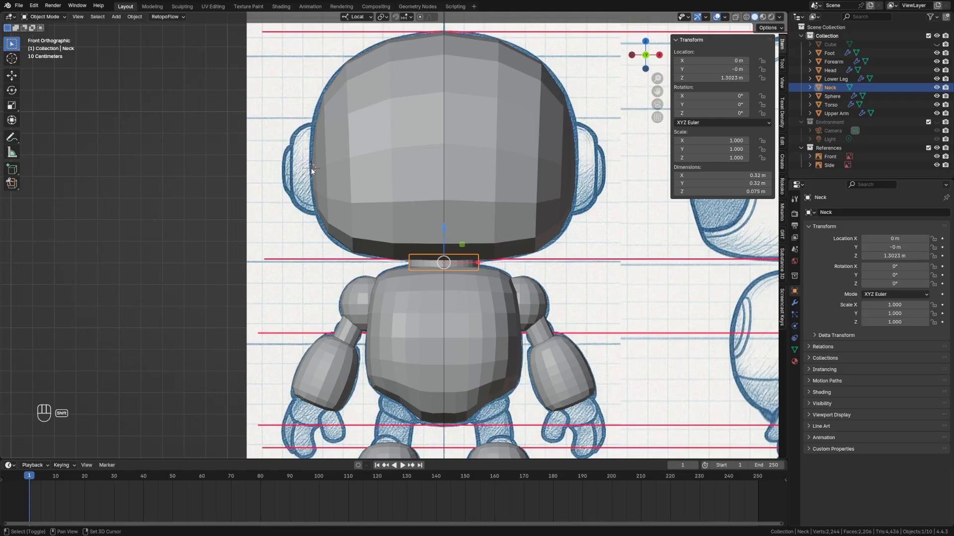
pyautogui.hotkey('shift', 'a')
pyautogui.moveTo(311, 168)
pyautogui.click(351, 194)
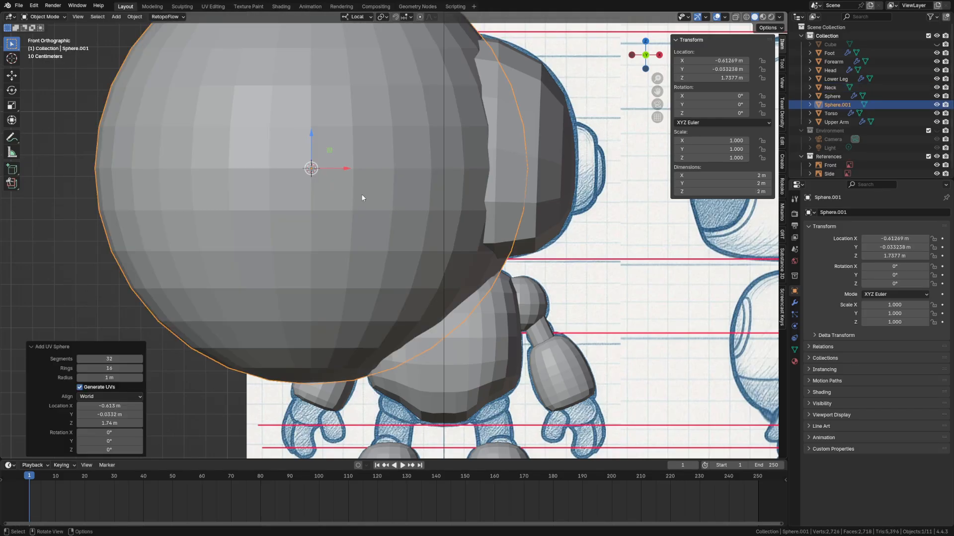
pyautogui.click(113, 359)
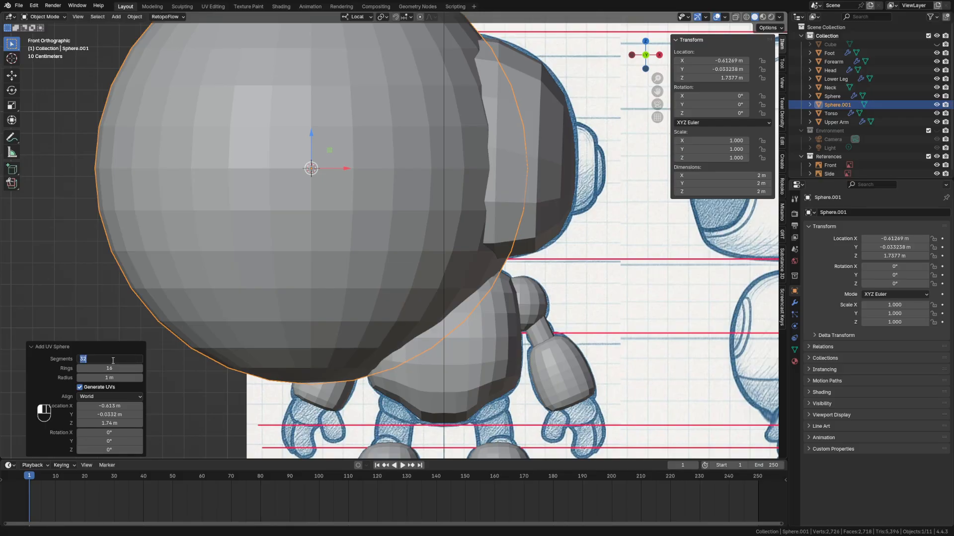
pyautogui.write('16')
pyautogui.press('Return')
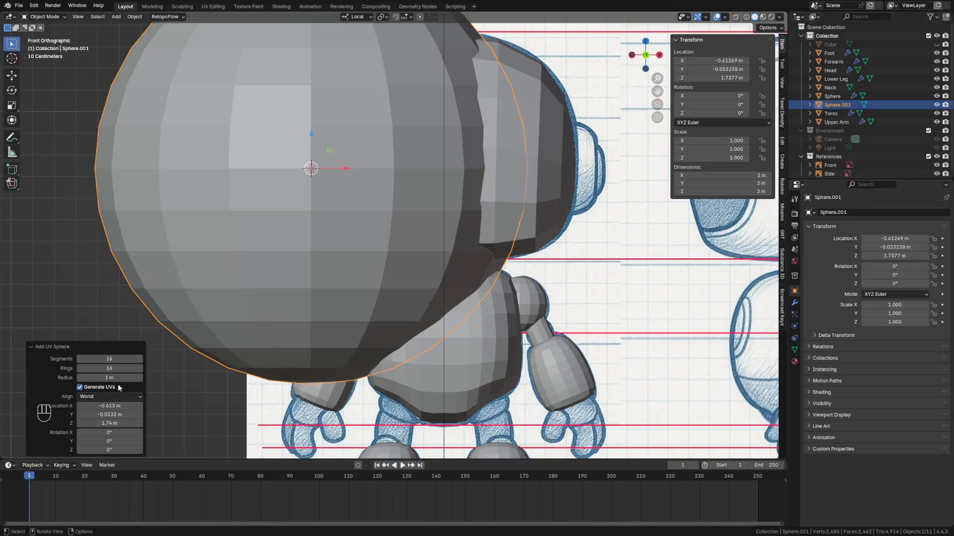
# Turn on X-ray and set the ear sphere's radius to 0.214 m to match the ear's height in the front reference
pyautogui.moveTo(109, 377); pyautogui.dragTo(853, 380)
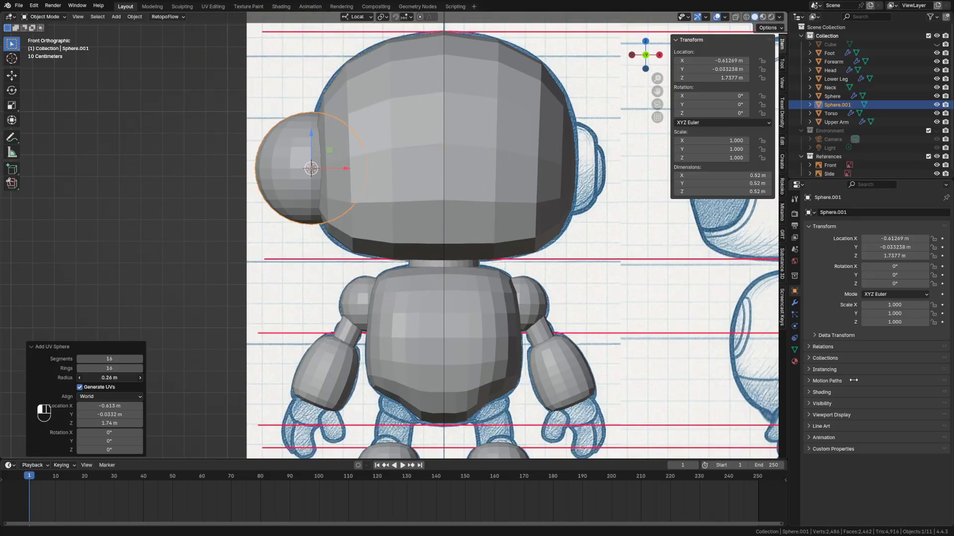
pyautogui.hotkey('alt', 'z')
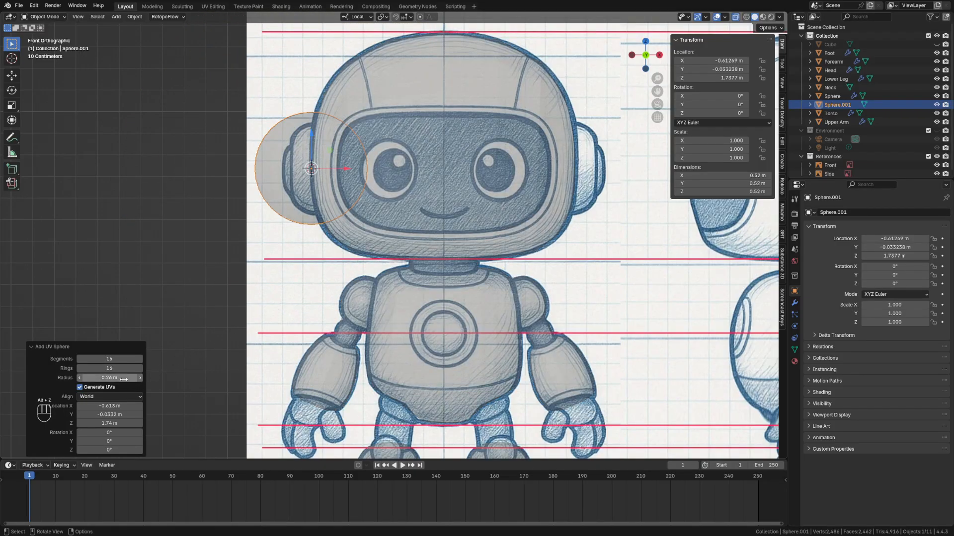
pyautogui.keyDown('shift'); pyautogui.moveTo(124, 379); pyautogui.dragTo(99, 382); pyautogui.keyUp('shift')
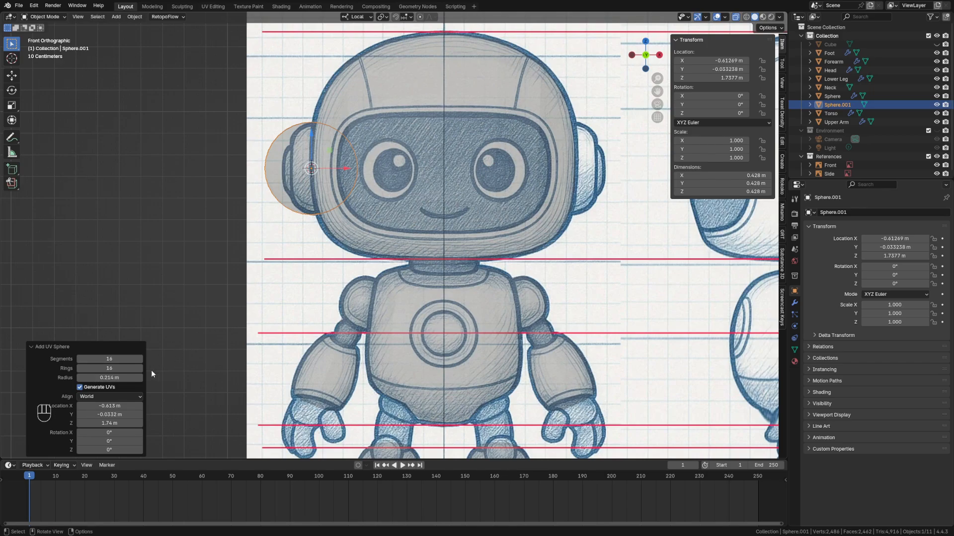
# Set the ear sphere to 9 rings and rotate it 90° about the Y axis
pyautogui.click(128, 368)
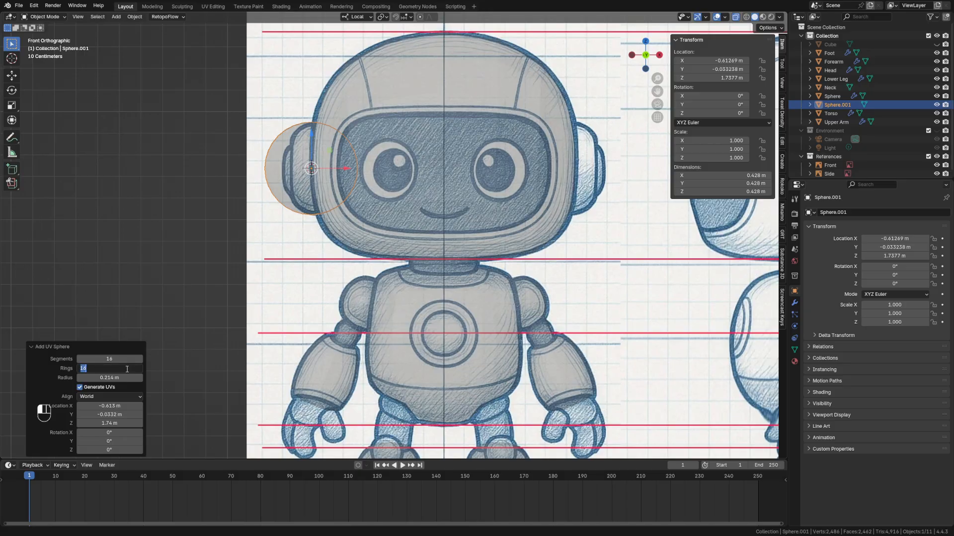
pyautogui.write('9')
pyautogui.press('Return')
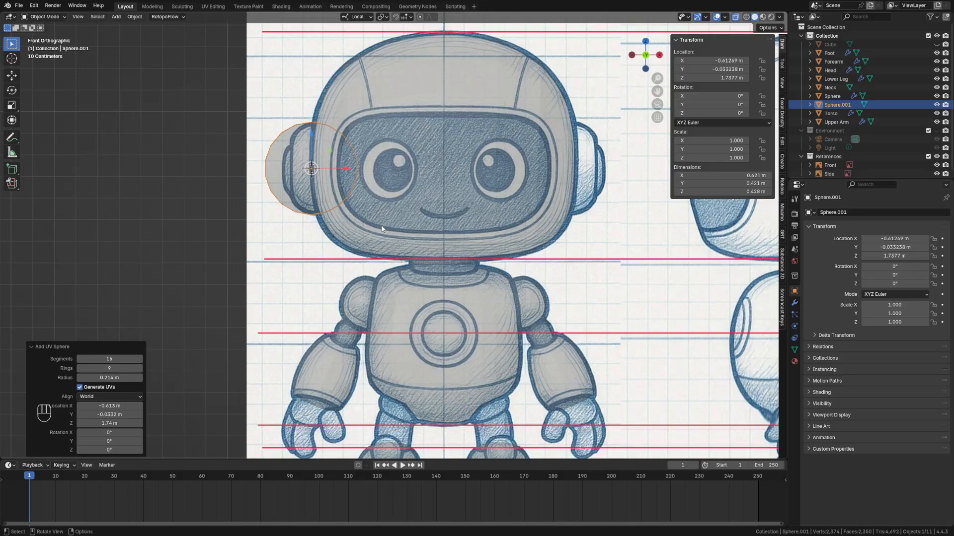
pyautogui.hotkey('alt', 'z')
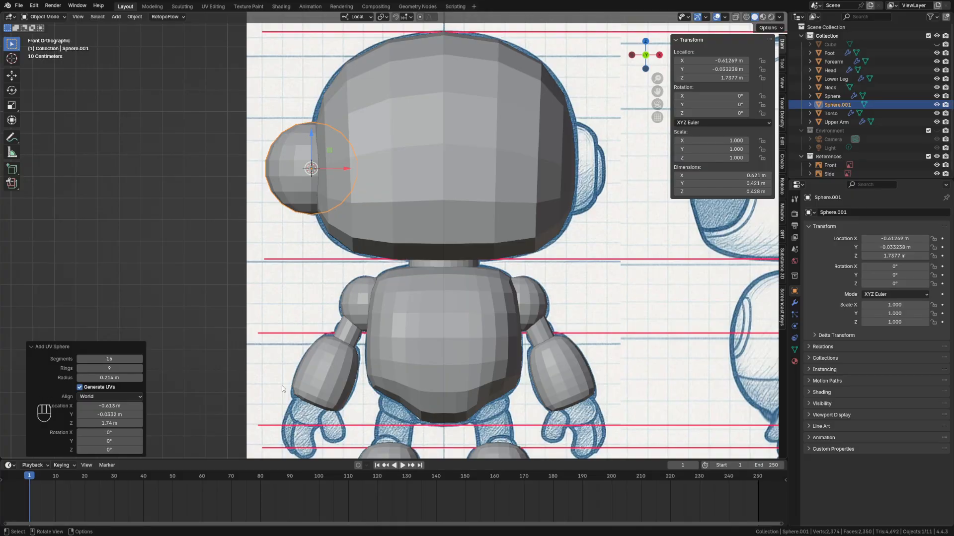
pyautogui.click(121, 439)
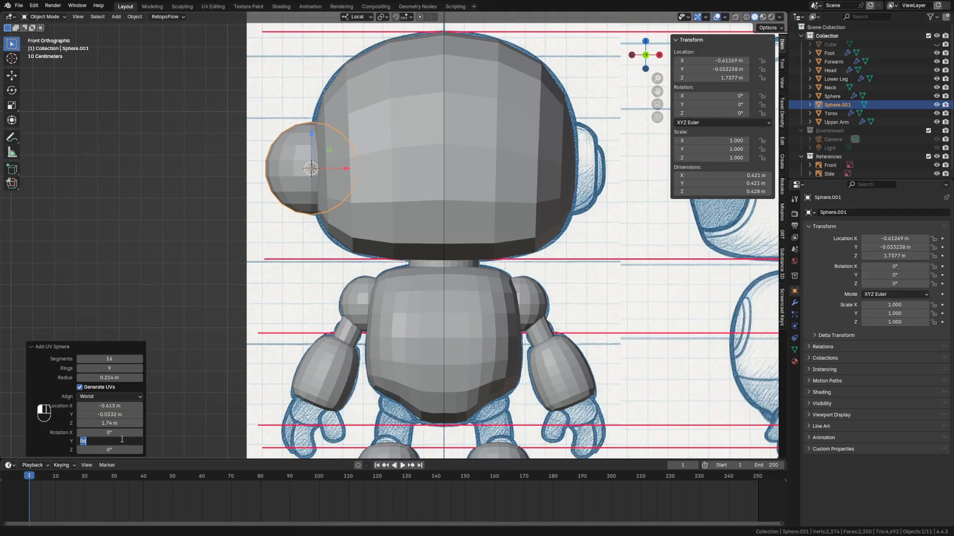
pyautogui.write('90')
pyautogui.press('Return')
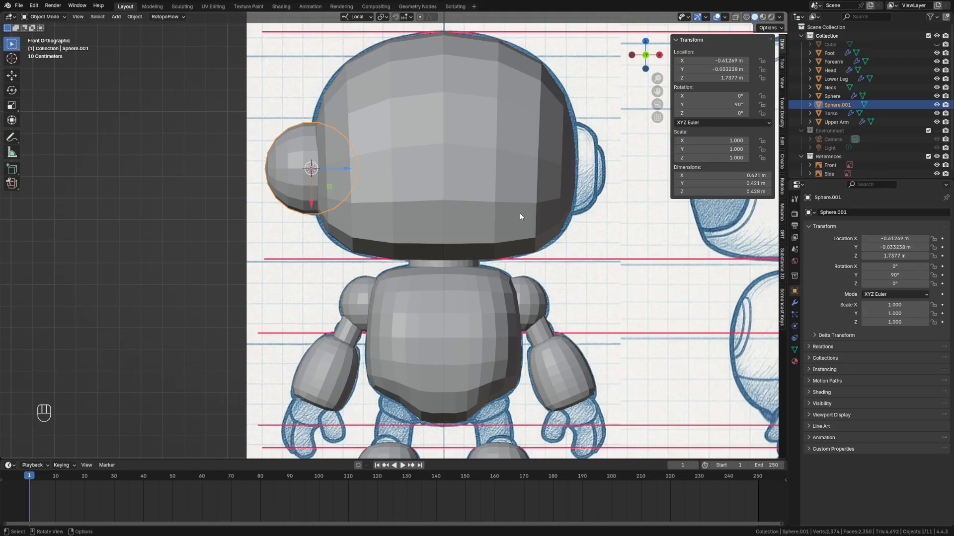
# In Edit Mode with X-ray on, delete the ear sphere's vertices on the side buried inside the head
pyautogui.press('Tab')
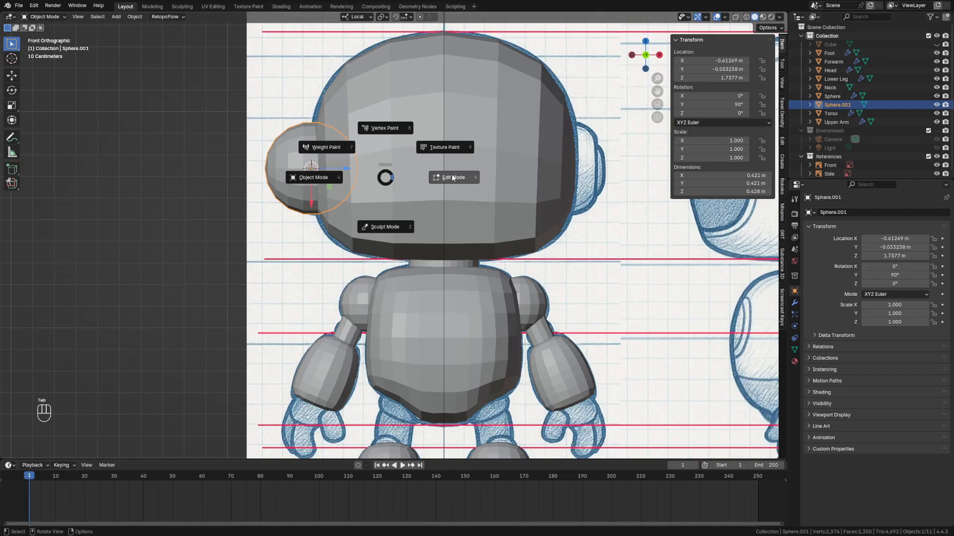
pyautogui.hotkey('alt', 'z')
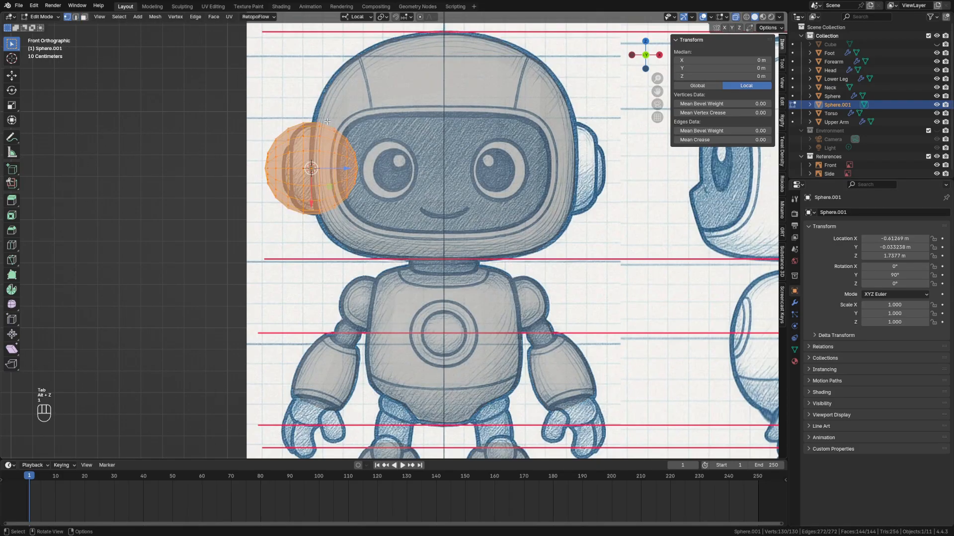
pyautogui.click(319, 122)
pyautogui.moveTo(326, 94); pyautogui.dragTo(402, 242)
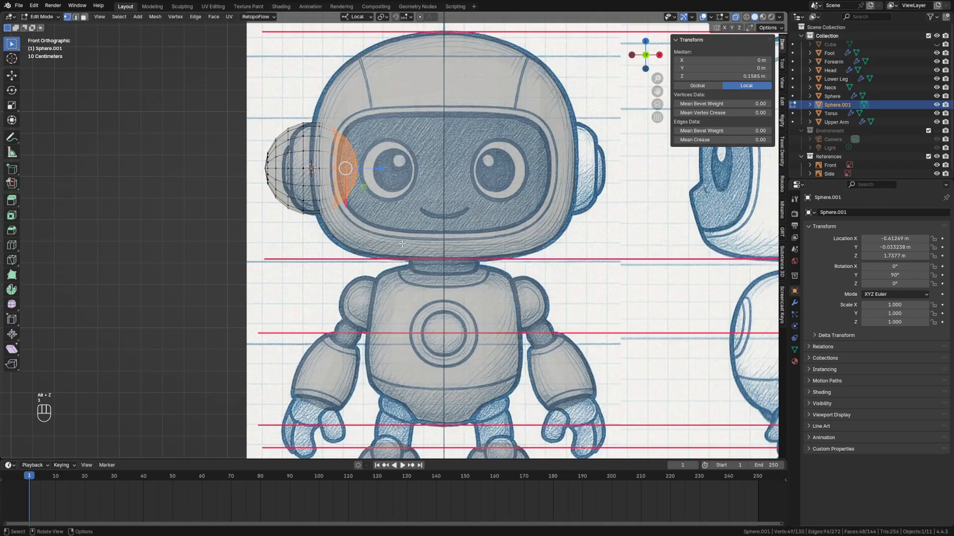
pyautogui.press('x')
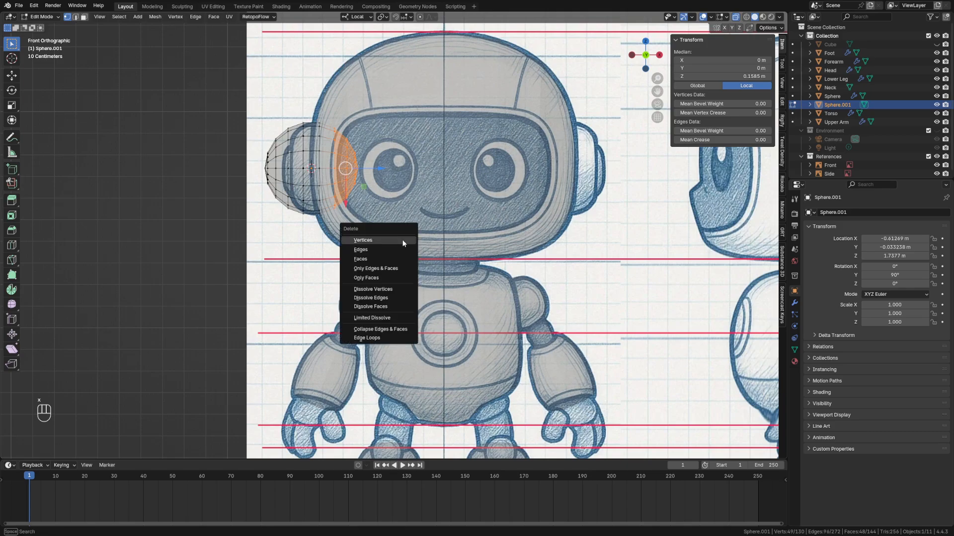
pyautogui.click(403, 242)
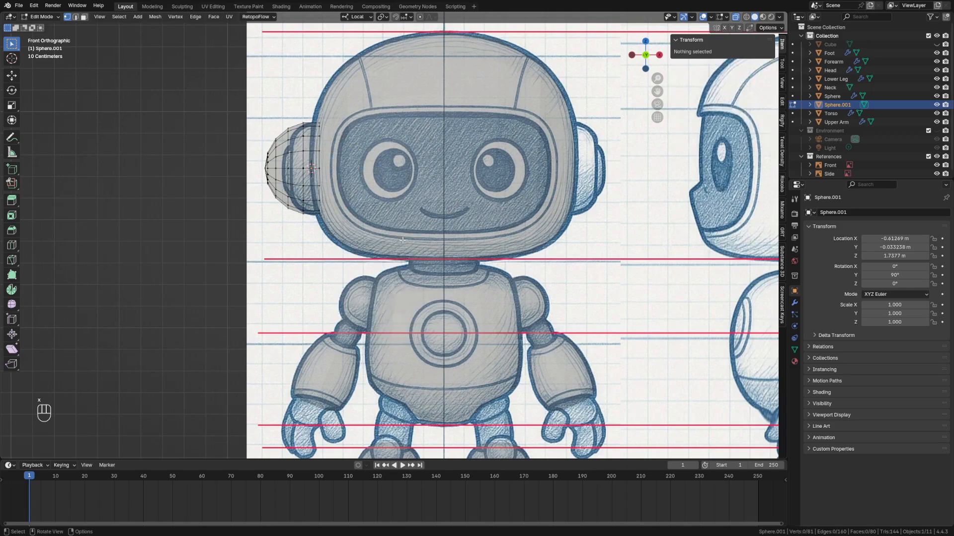
# Add a Mirror modifier to the ear sphere with the Torso as the mirror object
pyautogui.click(795, 302)
pyautogui.click(846, 210)
pyautogui.write('m')
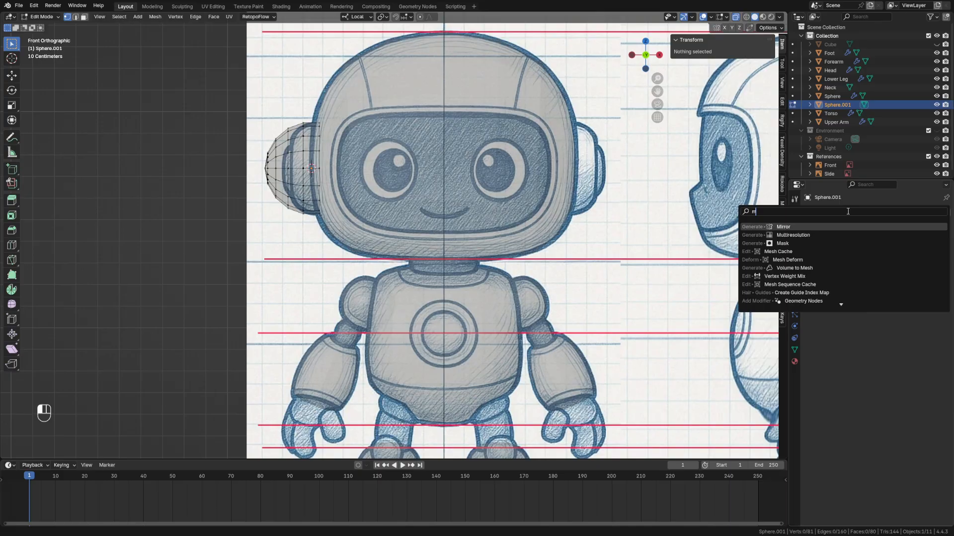
pyautogui.write('ir')
pyautogui.click(801, 227)
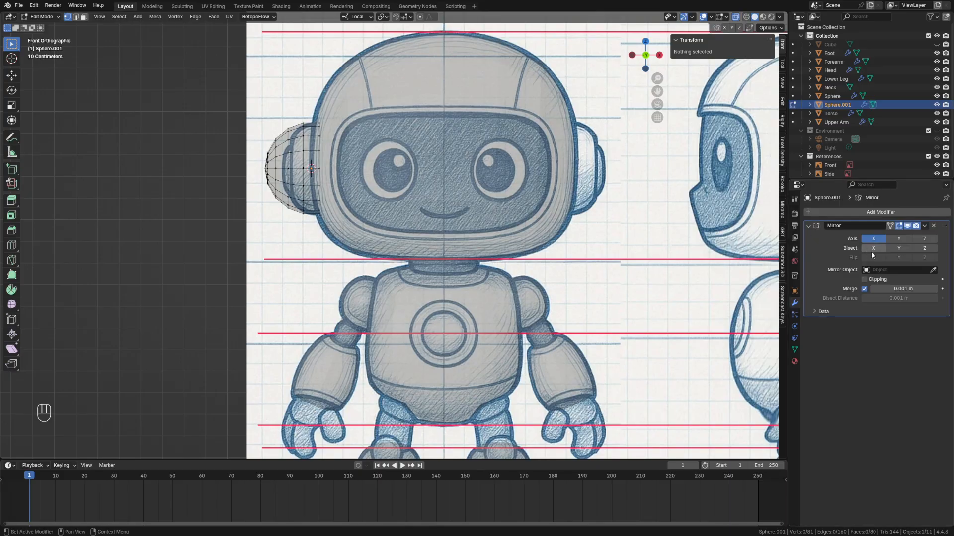
pyautogui.click(934, 271)
pyautogui.click(459, 328)
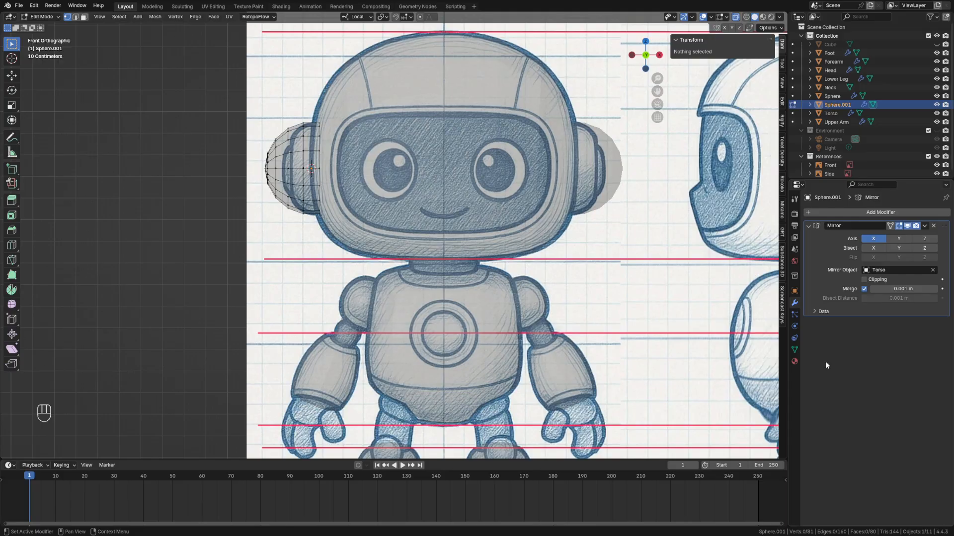
# Switch the transform orientation to Global and select the ear's outermost pole vertex
pyautogui.click(357, 16)
pyautogui.click(350, 30)
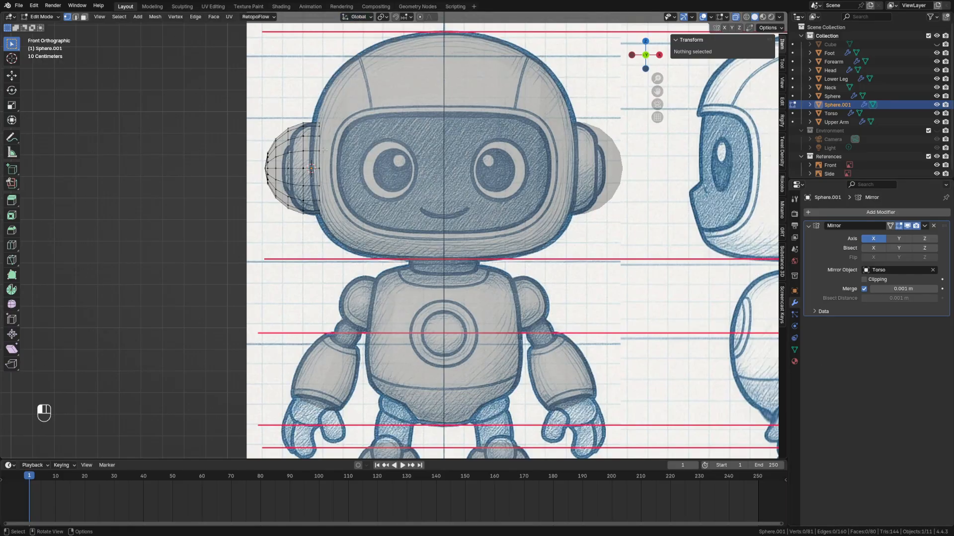
pyautogui.click(267, 168)
pyautogui.press('g')
pyautogui.press('x')
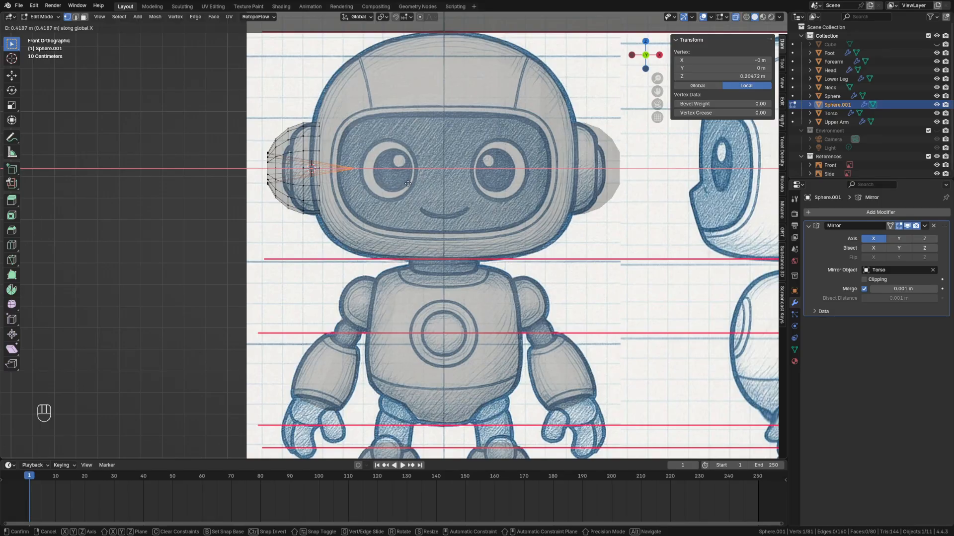
pyautogui.press('Escape')
# Flatten the ear by moving its outer pole vertex about 0.116 m along global X with Smooth proportional editing at size 0.35 m
pyautogui.press('o')
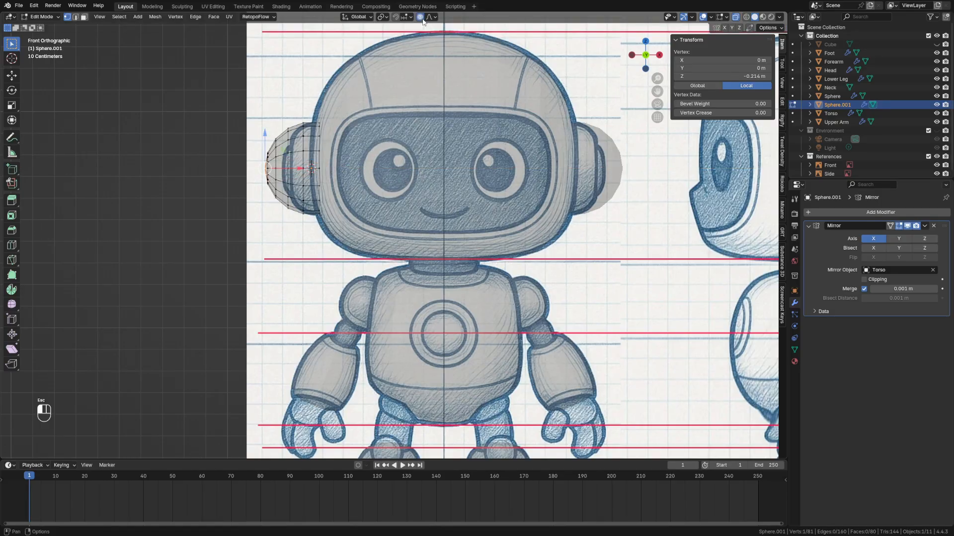
pyautogui.press('g')
pyautogui.press('x')
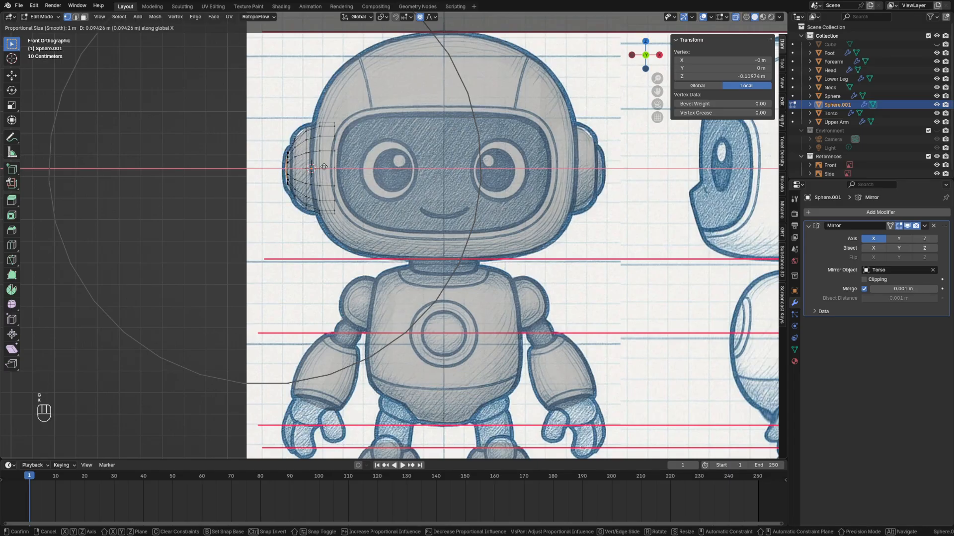
pyautogui.scroll(5, 324, 167)
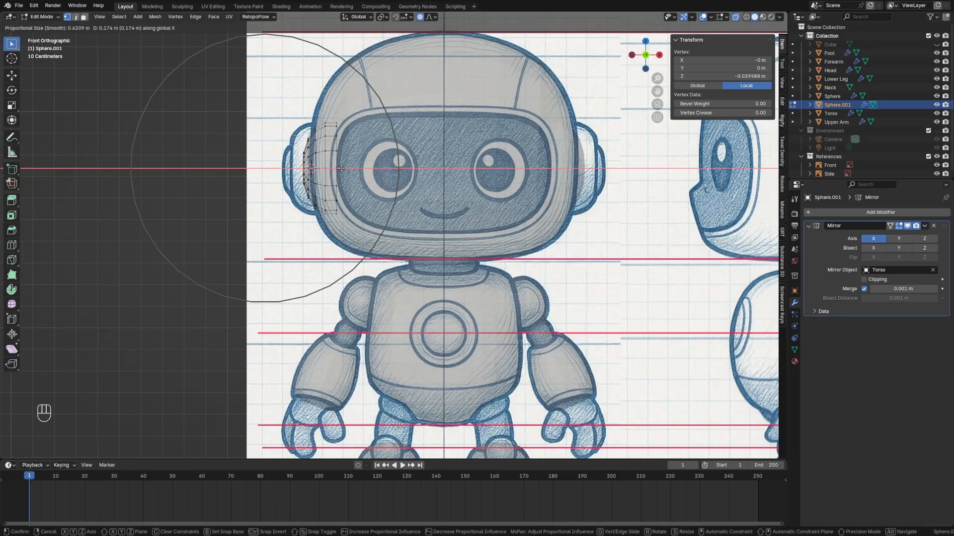
pyautogui.scroll(4, 335, 168)
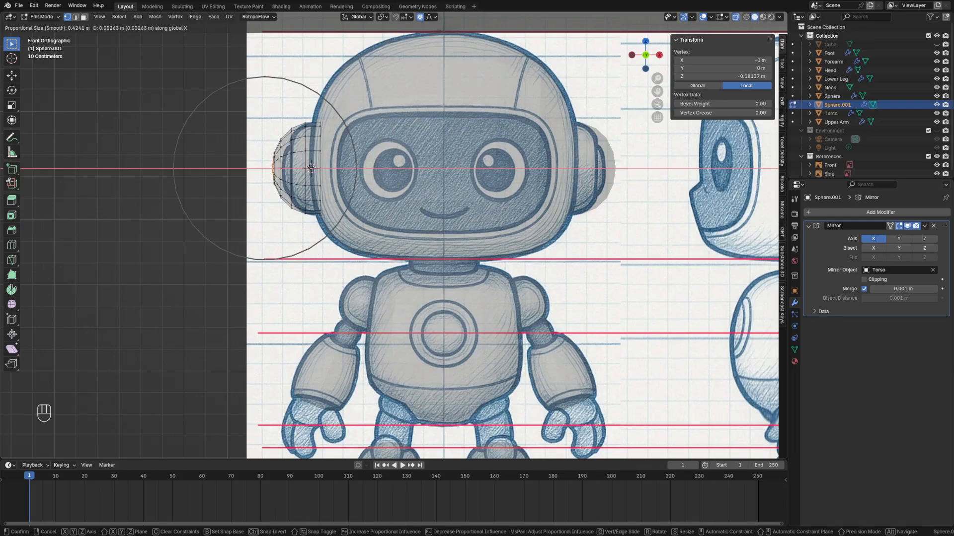
pyautogui.scroll(1, 325, 167)
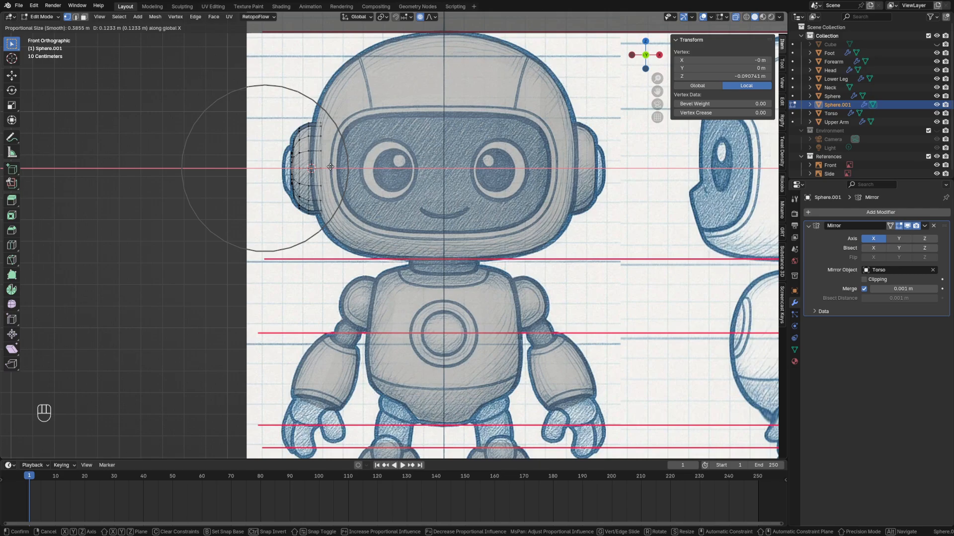
pyautogui.scroll(1, 328, 167)
pyautogui.click(329, 167)
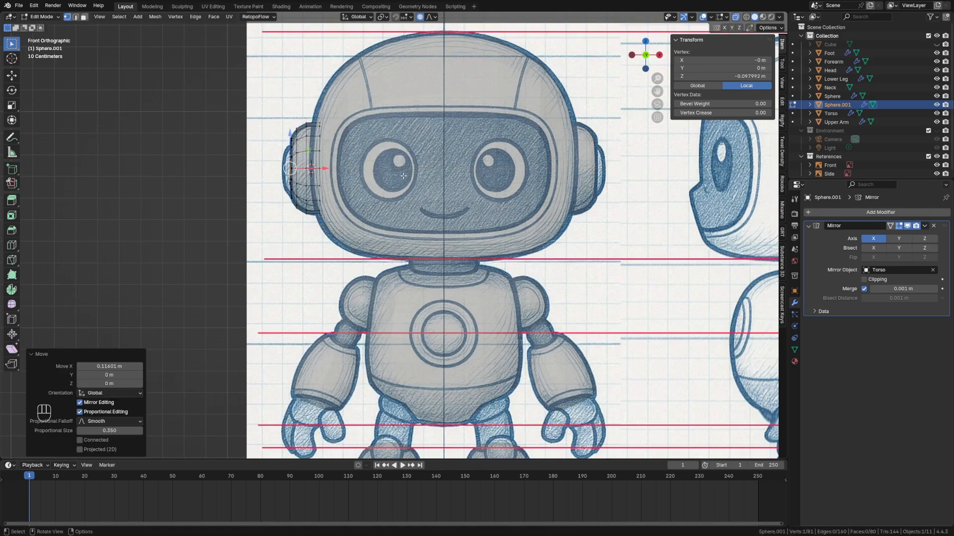
pyautogui.click(515, 171)
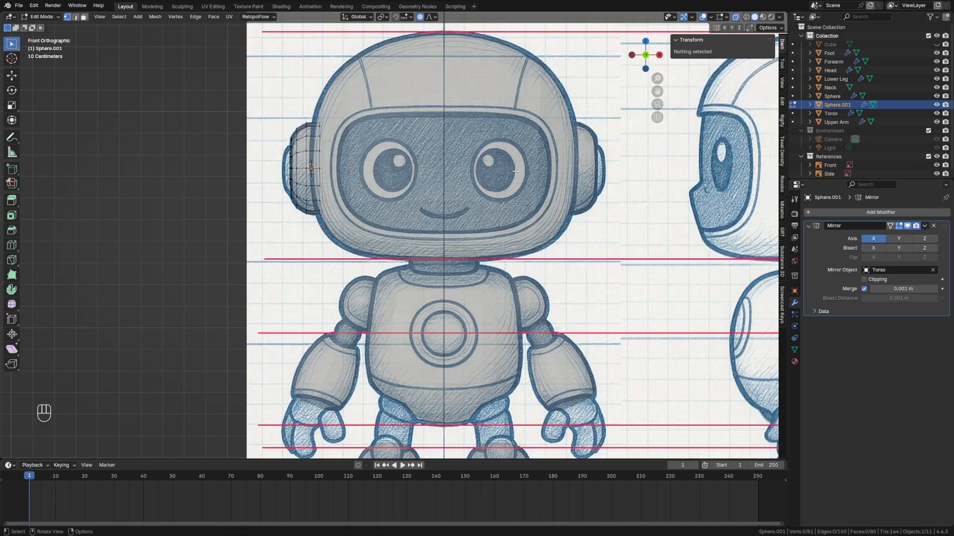
# Turn off proportional editing and X-ray, and inspect the flattened ear from an angled perspective
pyautogui.click(420, 17)
pyautogui.press('o')
pyautogui.press('o')
pyautogui.click(693, 18)
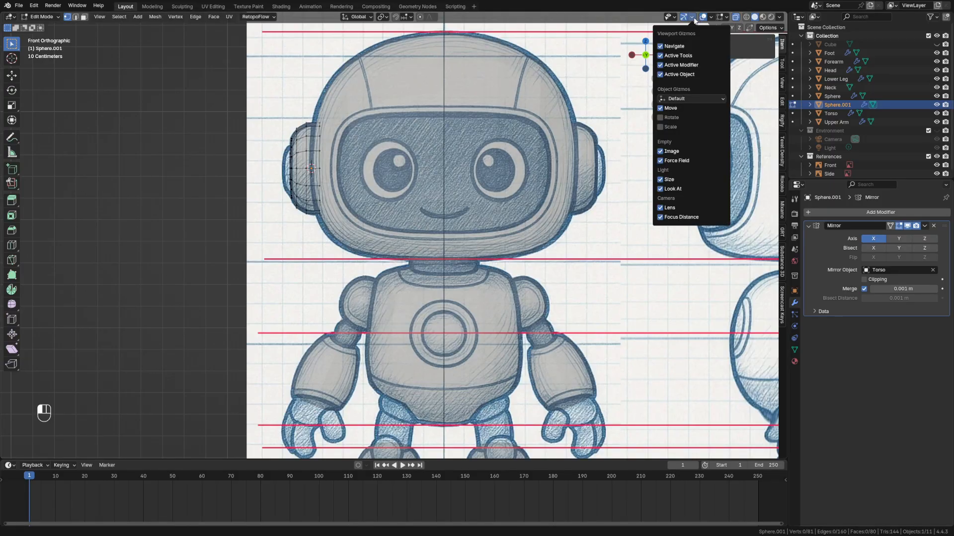
pyautogui.moveTo(361, 208); pyautogui.dragTo(355, 213, button='middle')
pyautogui.hotkey('alt', 'z')
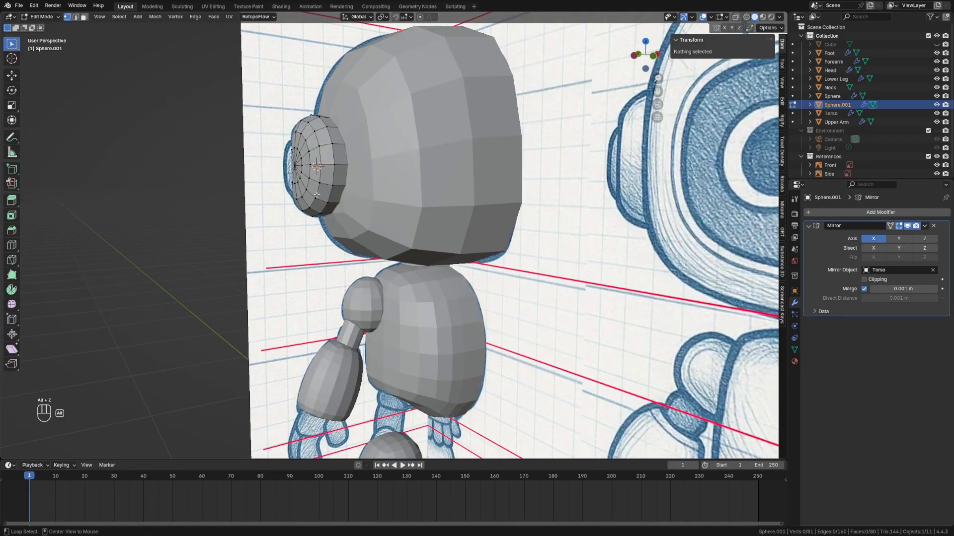
# Add one centered loop cut around the outer cap of the ear sphere, leaving it without any slide
pyautogui.hotkey('ctrl', 'r')
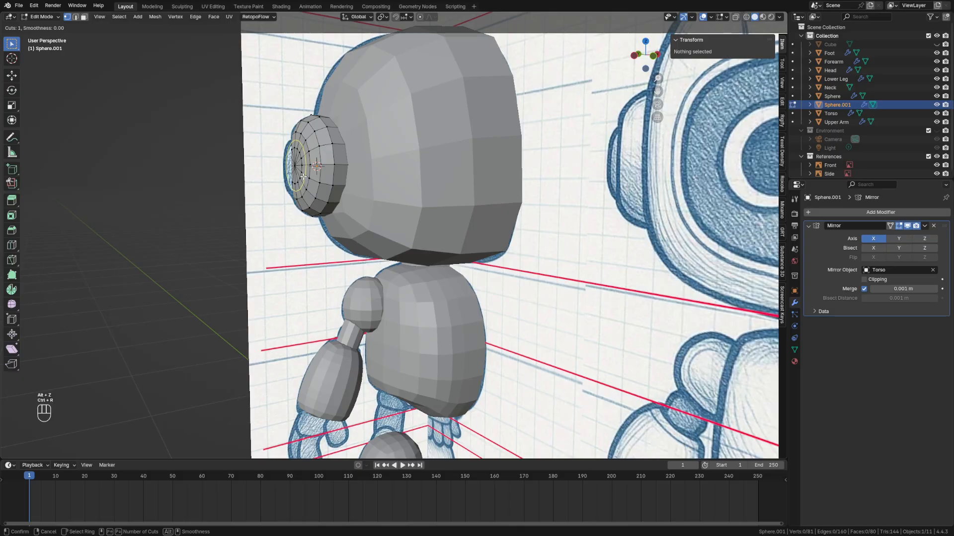
pyautogui.click(303, 176)
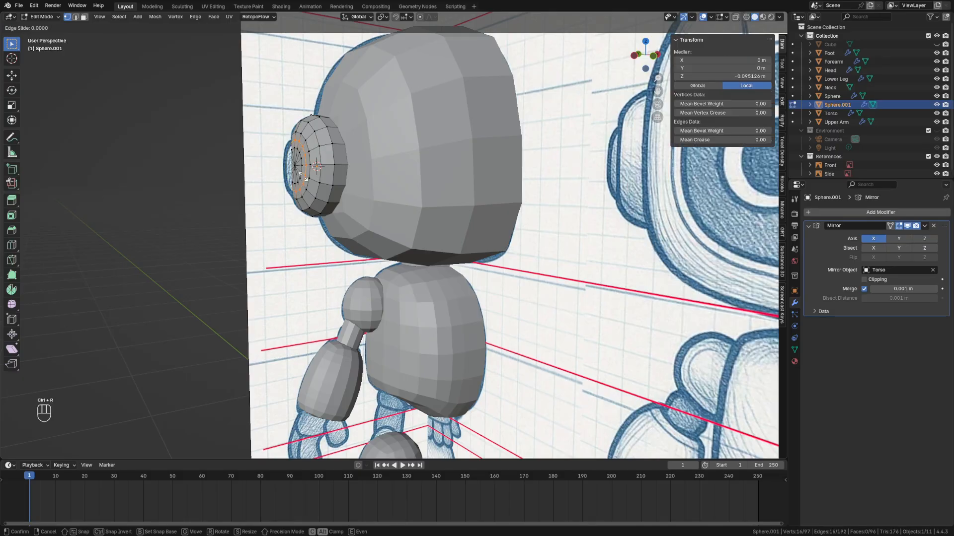
pyautogui.rightClick(304, 177)
# Move the ear's innermost ring and center vertex outward about 0.031 m along X to match the reference outline
pyautogui.scroll(2, 310, 178)
pyautogui.keyDown('shift'); pyautogui.moveTo(313, 162); pyautogui.dragTo(381, 230, button='middle'); pyautogui.keyUp('shift')
pyautogui.scroll(1, 381, 230)
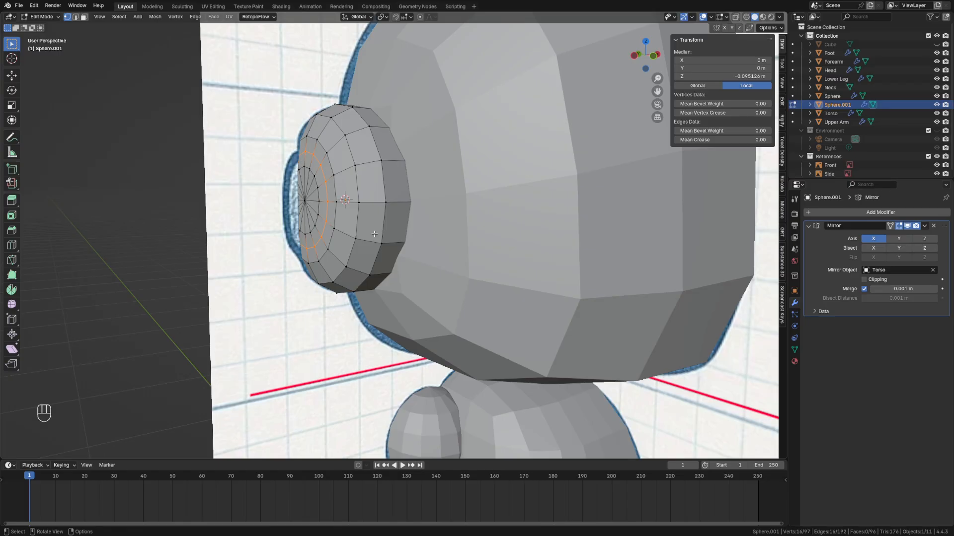
pyautogui.keyDown('alt'); pyautogui.click(318, 195); pyautogui.keyUp('alt')
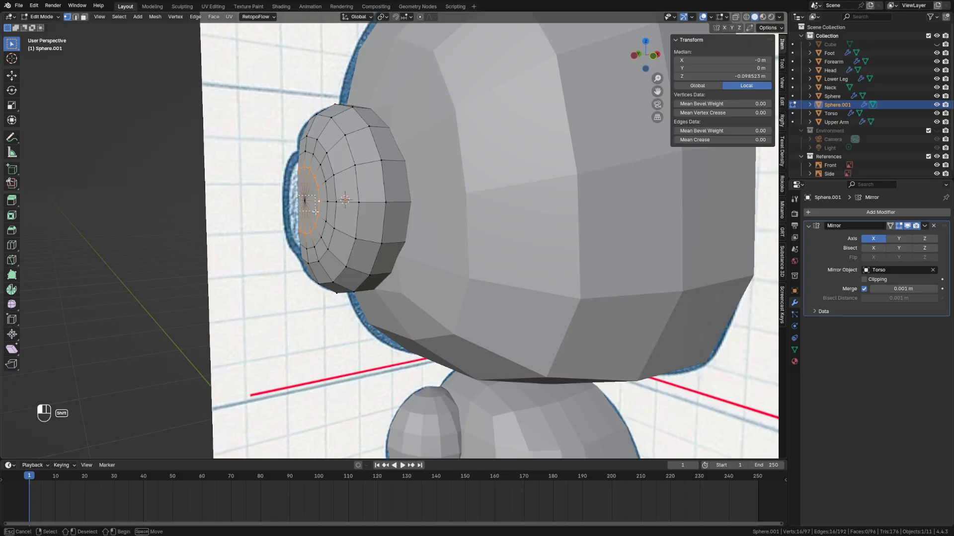
pyautogui.keyDown('shift'); pyautogui.click(304, 200); pyautogui.keyUp('shift')
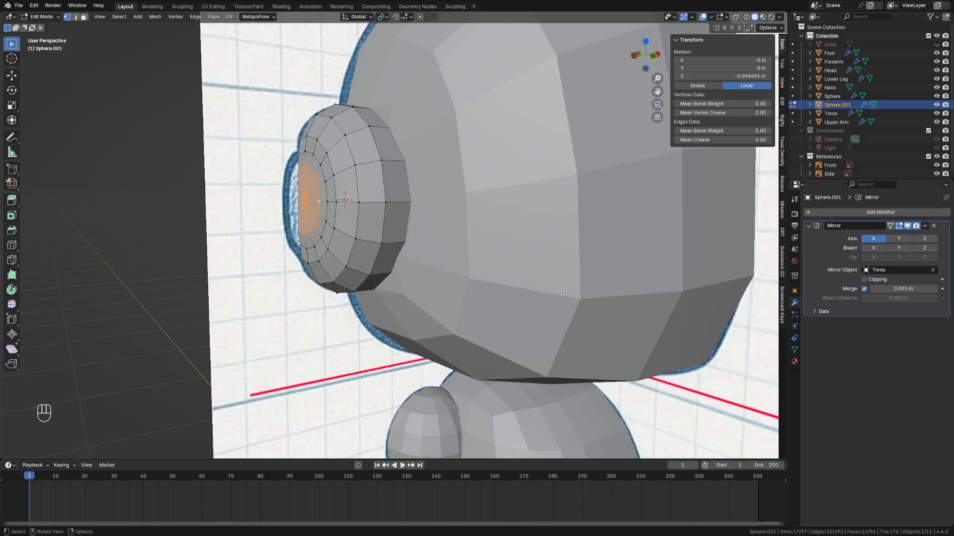
pyautogui.press('`')
pyautogui.click(433, 208)
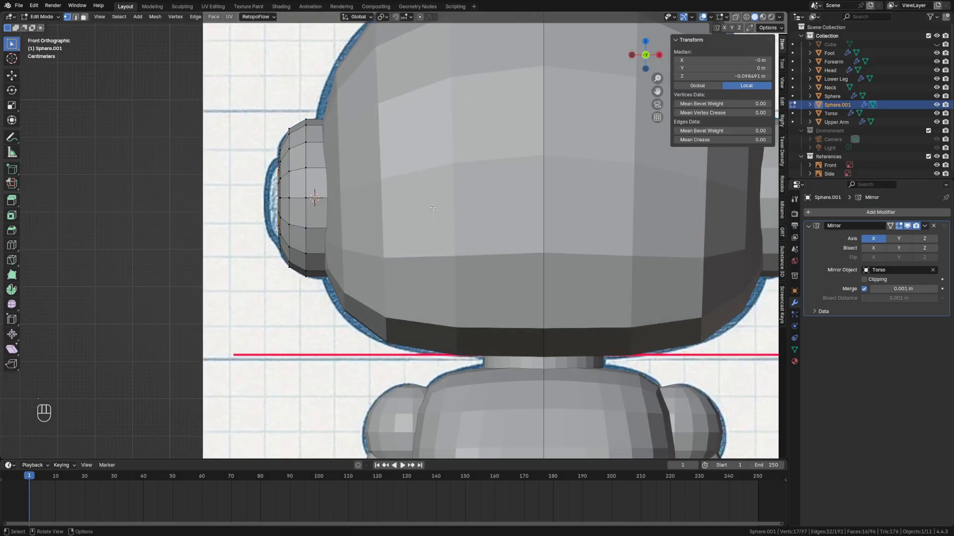
pyautogui.press('g')
pyautogui.press('x')
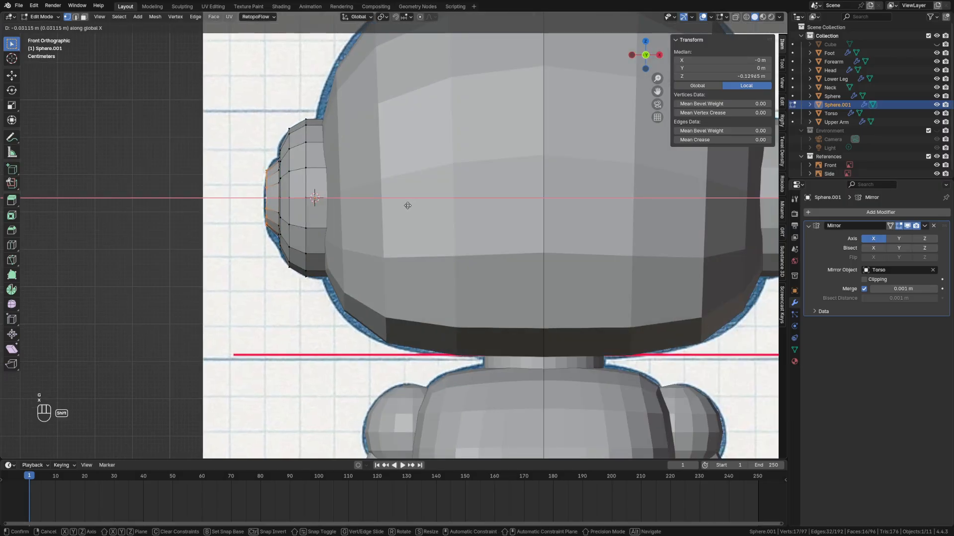
pyautogui.click(408, 207)
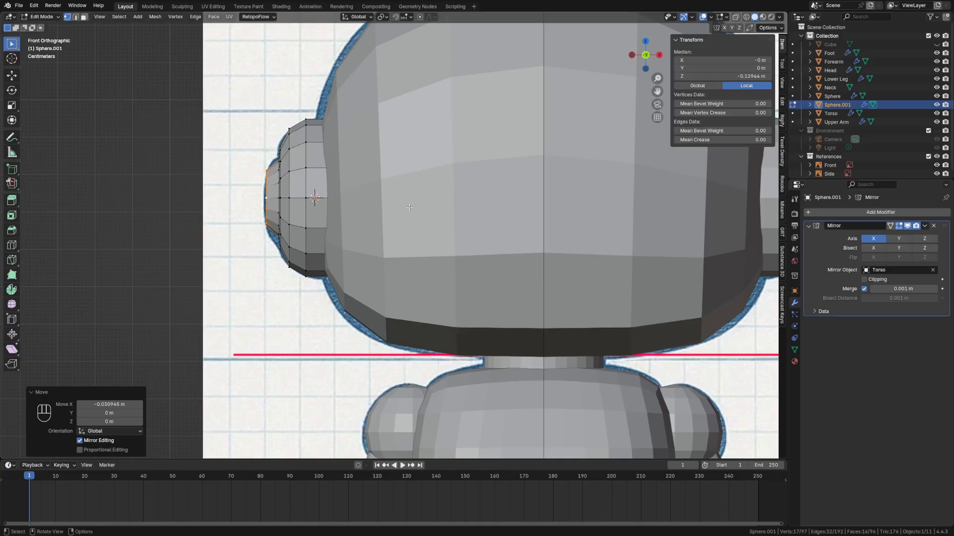
# Add a Subdivision Surface modifier to the ear mesh
pyautogui.click(845, 215)
pyautogui.write('su')
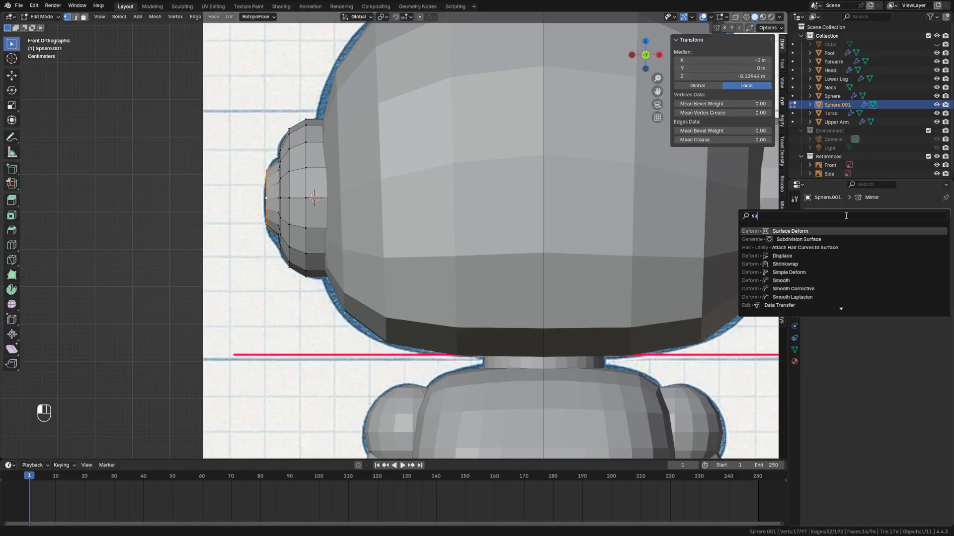
pyautogui.write('b')
pyautogui.press('Return')
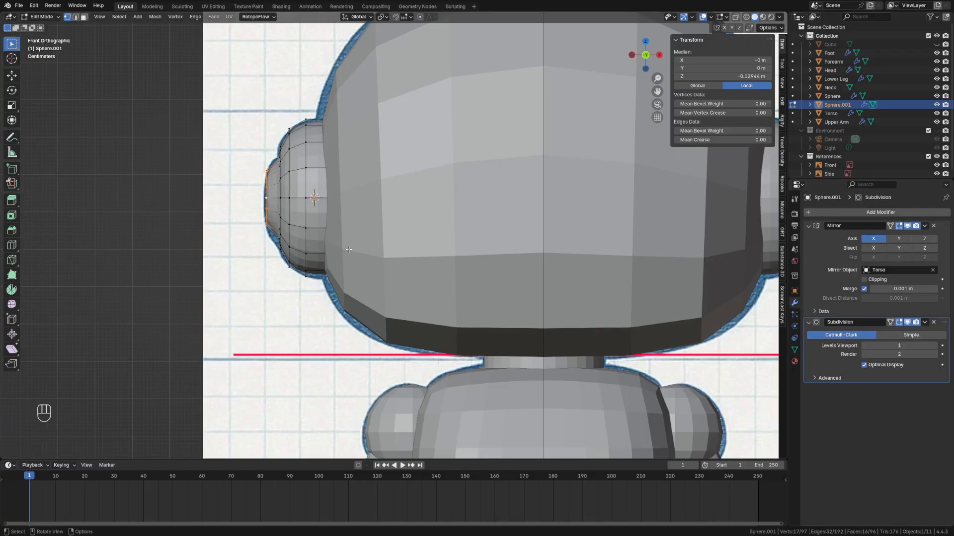
# Apply a full edge crease of 1.00 to the edge loop where the ear's raised cap meets its base
pyautogui.moveTo(347, 224); pyautogui.dragTo(385, 228, button='middle')
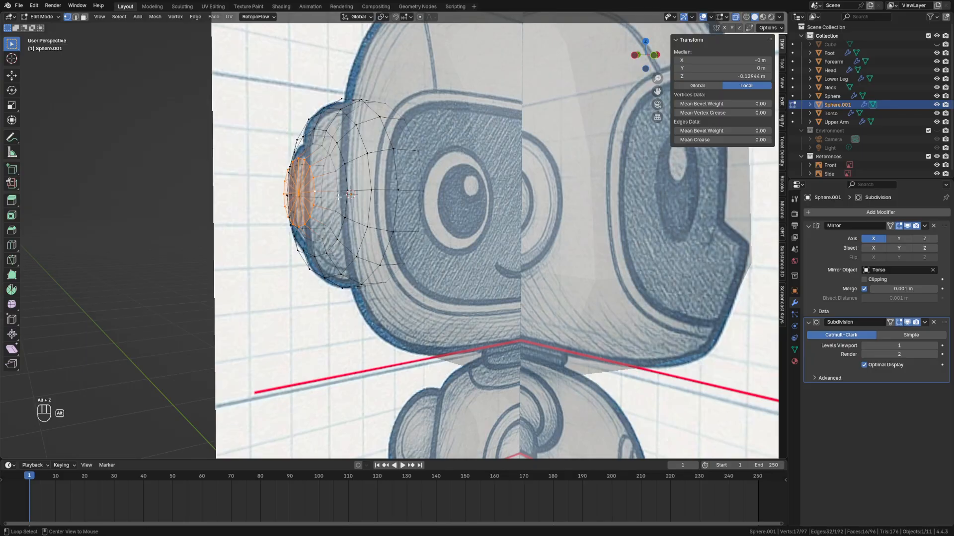
pyautogui.keyDown('alt'); pyautogui.click(338, 202); pyautogui.keyUp('alt')
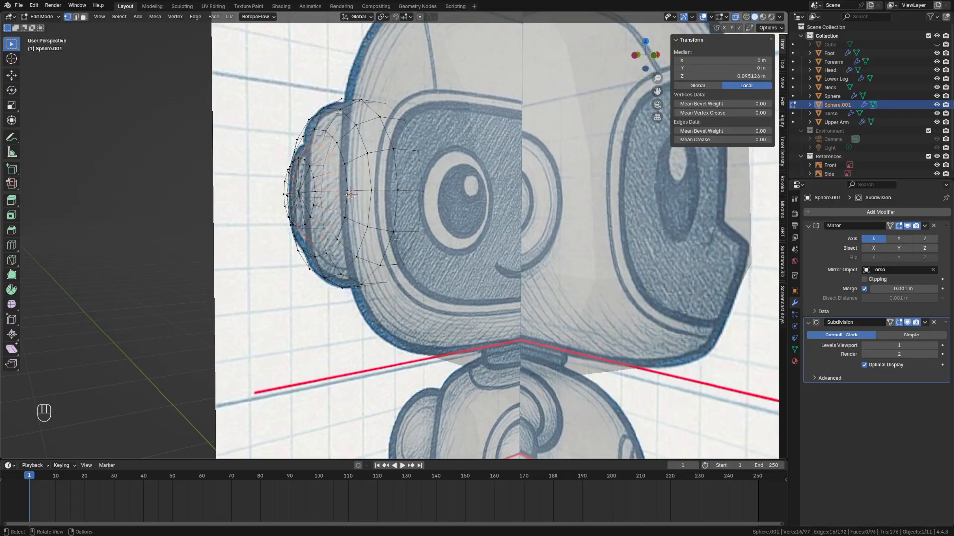
pyautogui.moveTo(396, 240); pyautogui.dragTo(393, 245, button='middle')
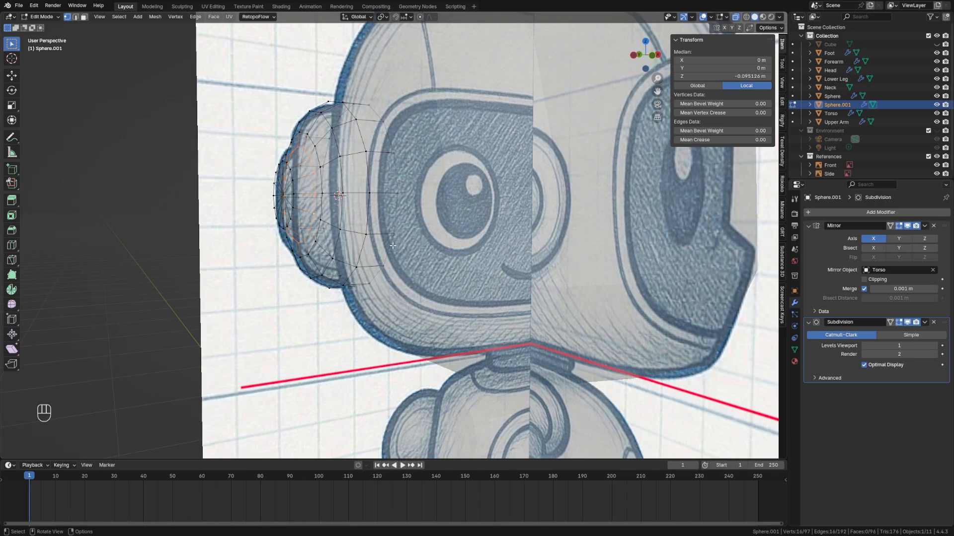
pyautogui.hotkey('shift', 'e')
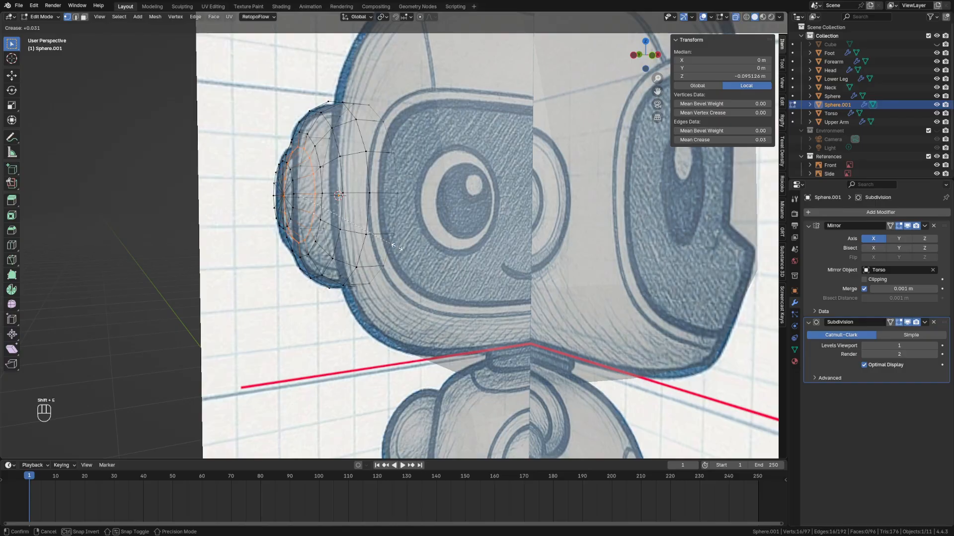
pyautogui.press('Escape')
pyautogui.hotkey('alt', 'z')
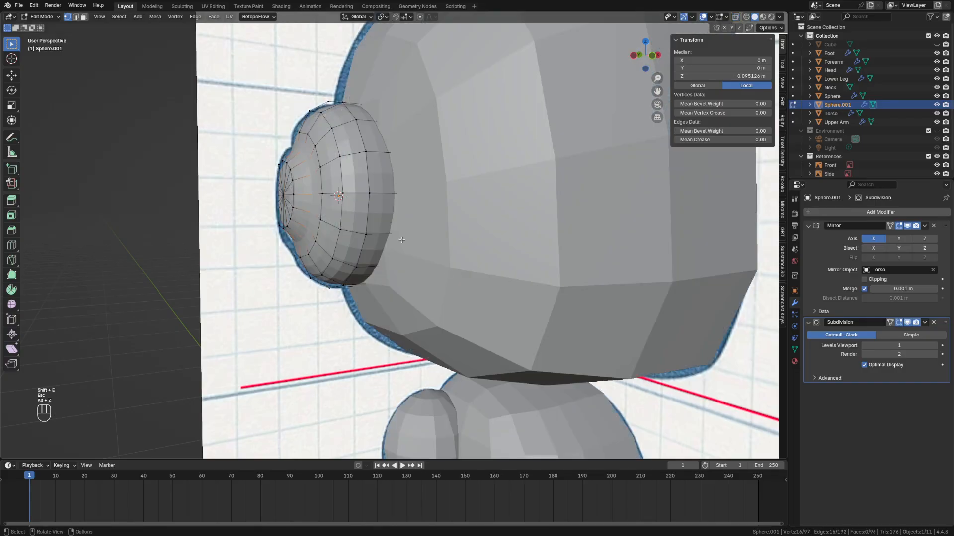
pyautogui.hotkey('shift', 'e')
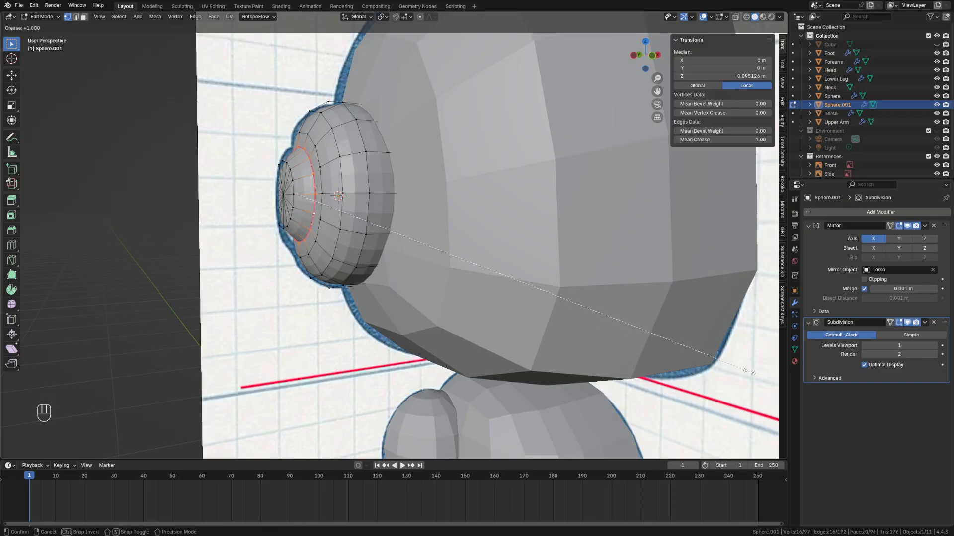
pyautogui.click(632, 321)
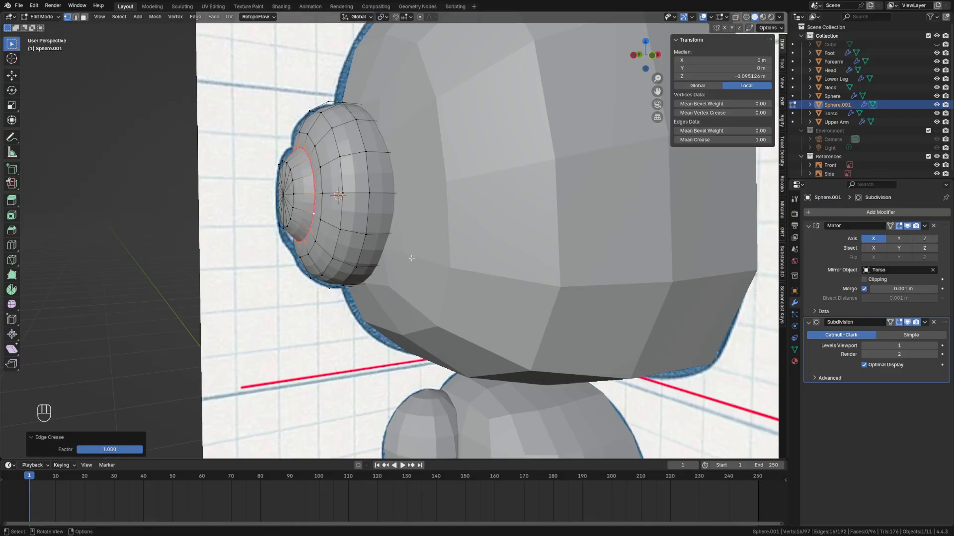
# Move the ear cap's center vertex outward about 0.0057 m along X in front view, and return to Object Mode
pyautogui.click(283, 194)
pyautogui.press('`')
pyautogui.click(461, 217)
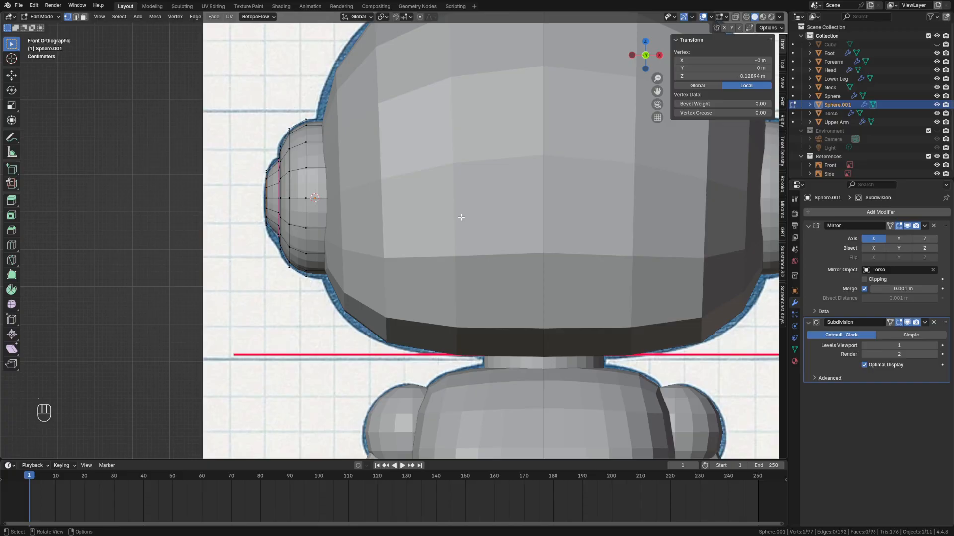
pyautogui.press('g')
pyautogui.press('x')
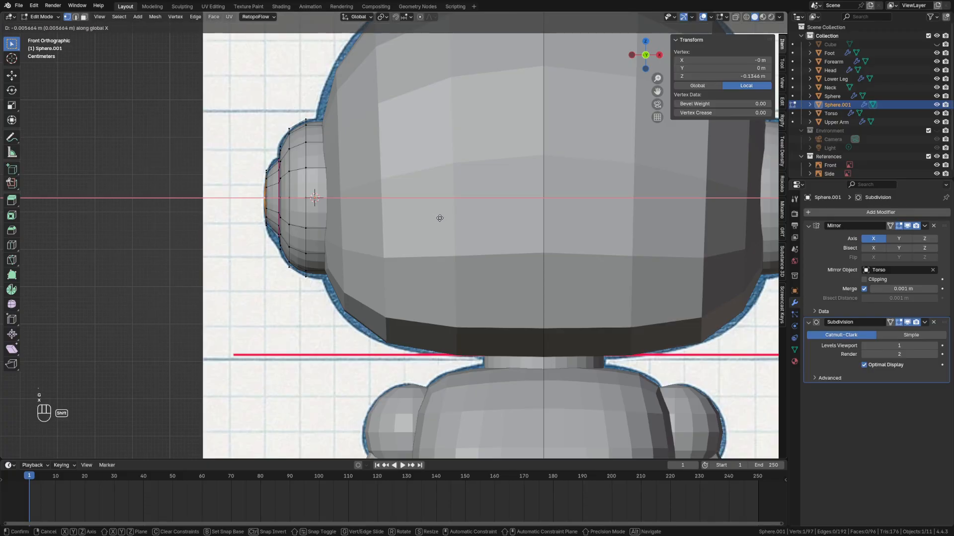
pyautogui.click(440, 218)
pyautogui.hotkey('alt', 'z')
pyautogui.hotkey('alt', 'z')
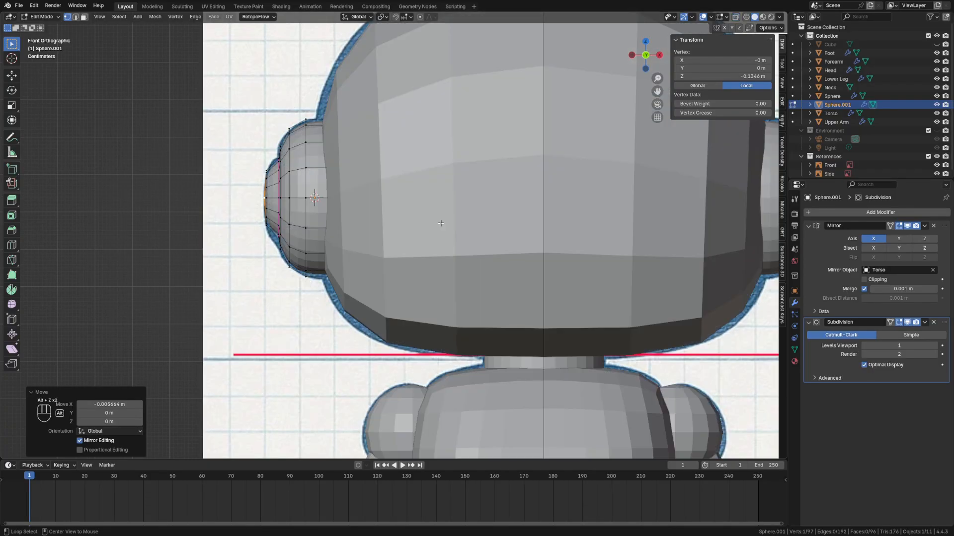
pyautogui.press('Tab')
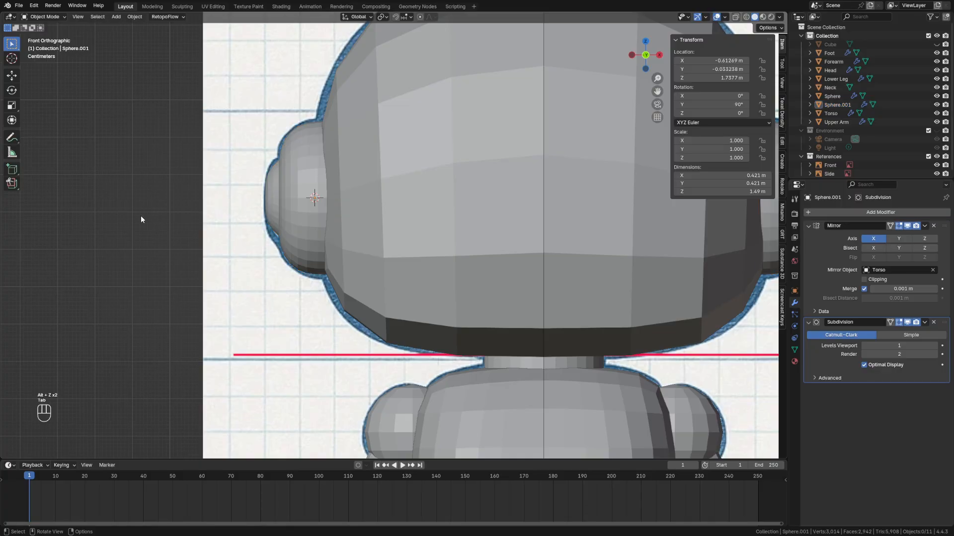
# Rename the ear object Sphere.001 as Ear
pyautogui.click(839, 105)
pyautogui.doubleClick(834, 104)
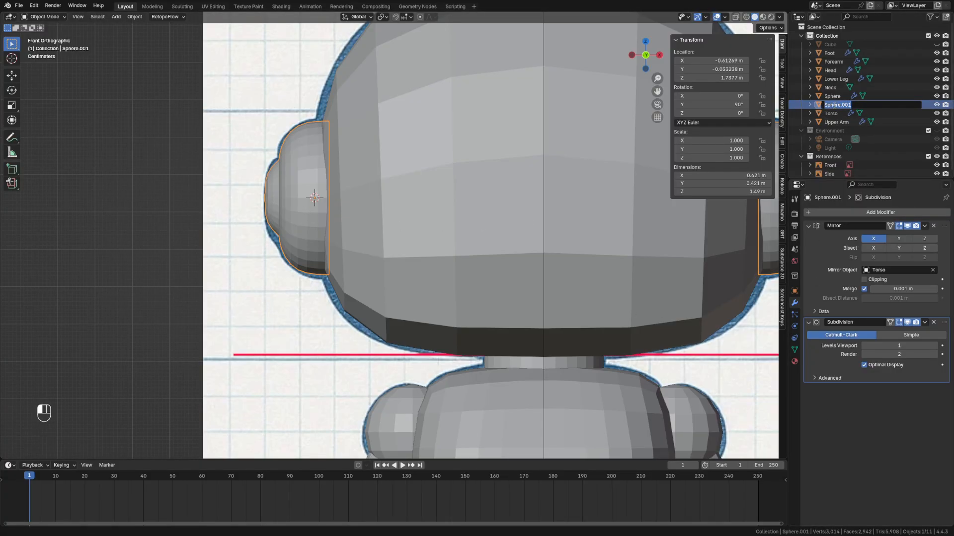
pyautogui.write('Ear')
pyautogui.press('Return')
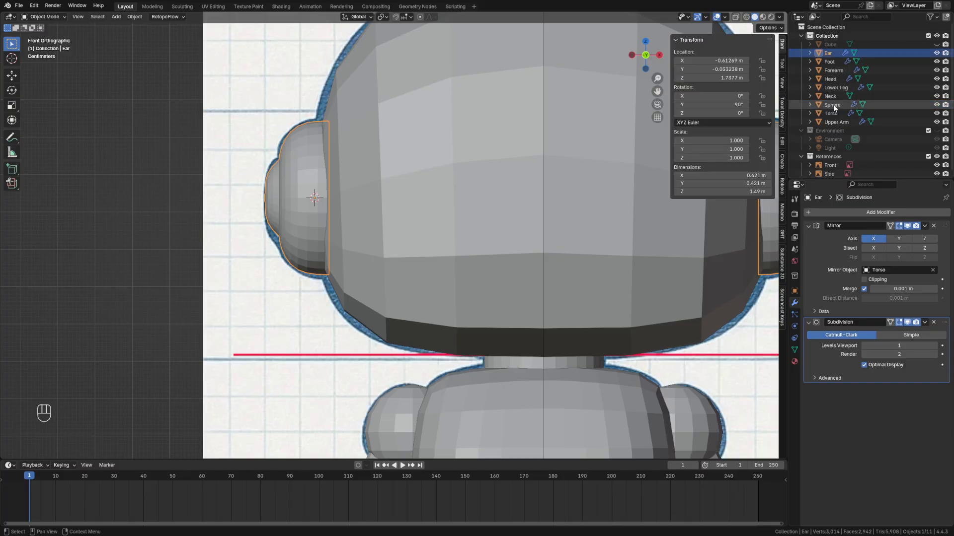
# Rename the Sphere object at the top of the arm as Shoulder
pyautogui.click(833, 105)
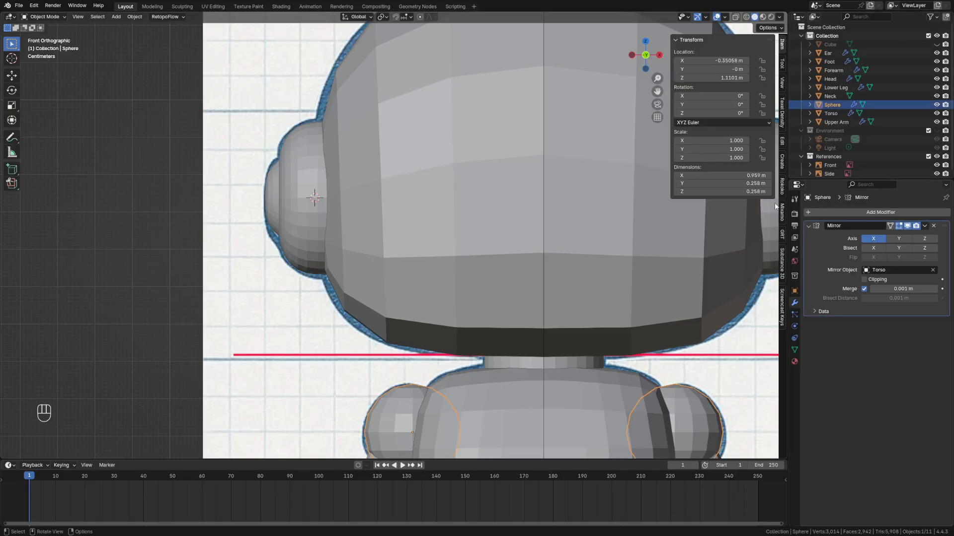
pyautogui.doubleClick(838, 105)
pyautogui.write('Sh')
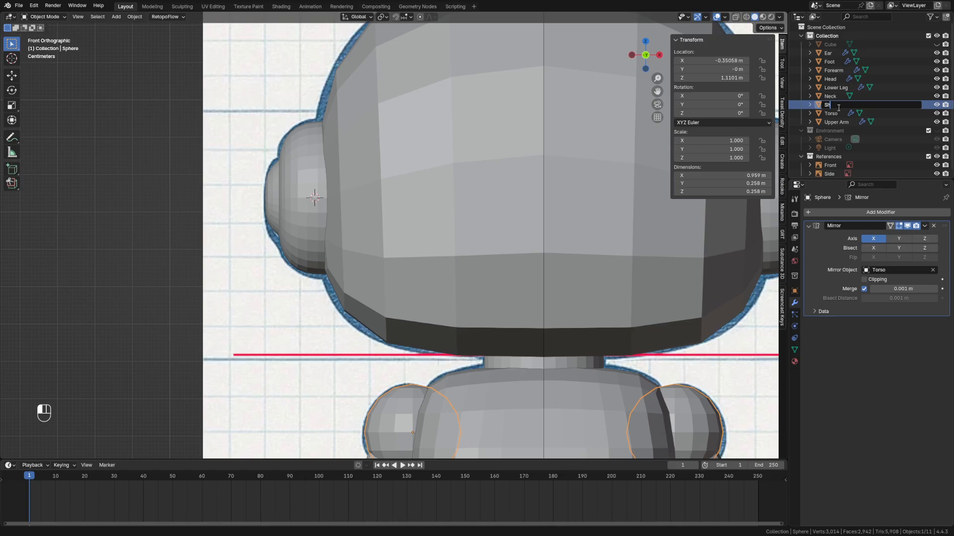
pyautogui.write('oulder')
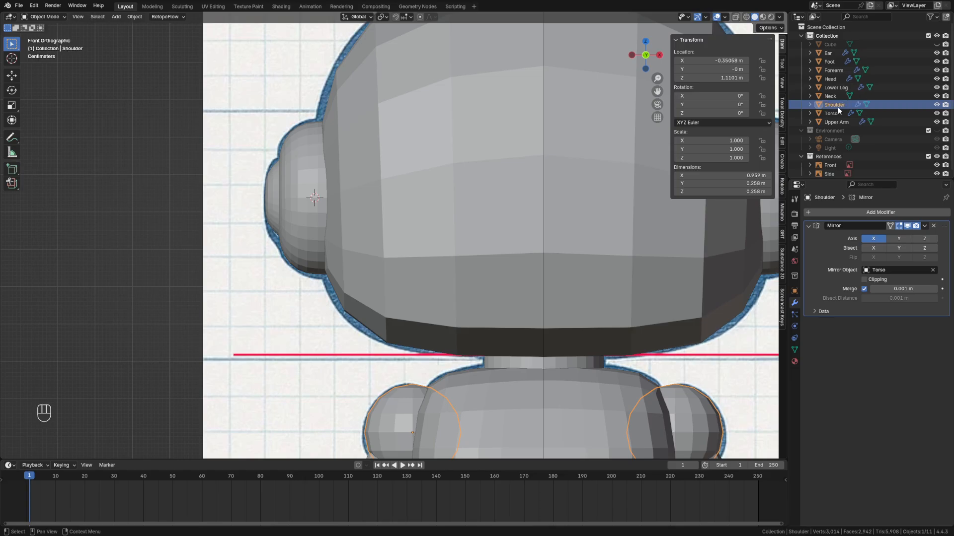
pyautogui.press('Return')
# Add a UV sphere with a radius of 0.086 m at the negative-X hip, just under the torso's edge
pyautogui.scroll(-5, 548, 301)
pyautogui.keyDown('shift'); pyautogui.moveTo(548, 299); pyautogui.dragTo(514, 218, button='middle'); pyautogui.keyUp('shift')
pyautogui.click(187, 236)
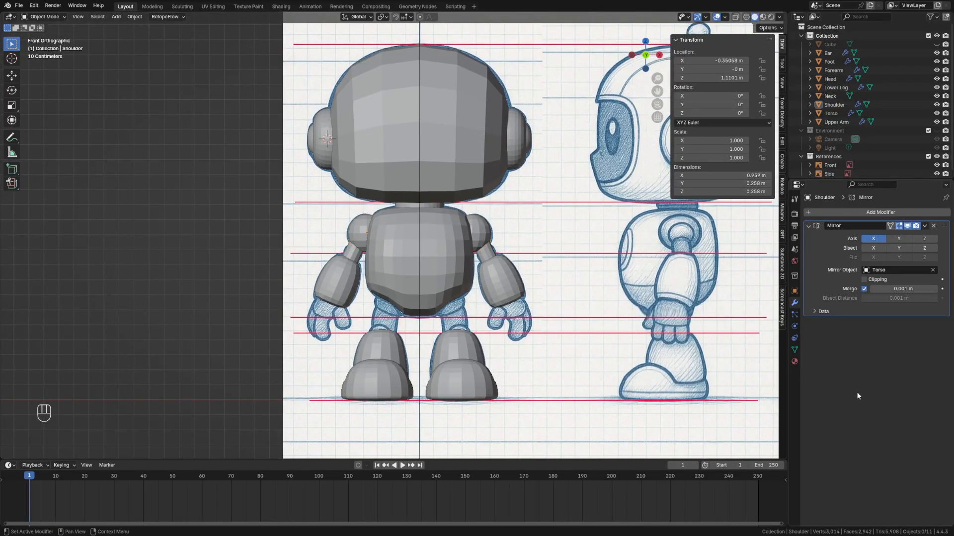
pyautogui.scroll(6, 389, 306)
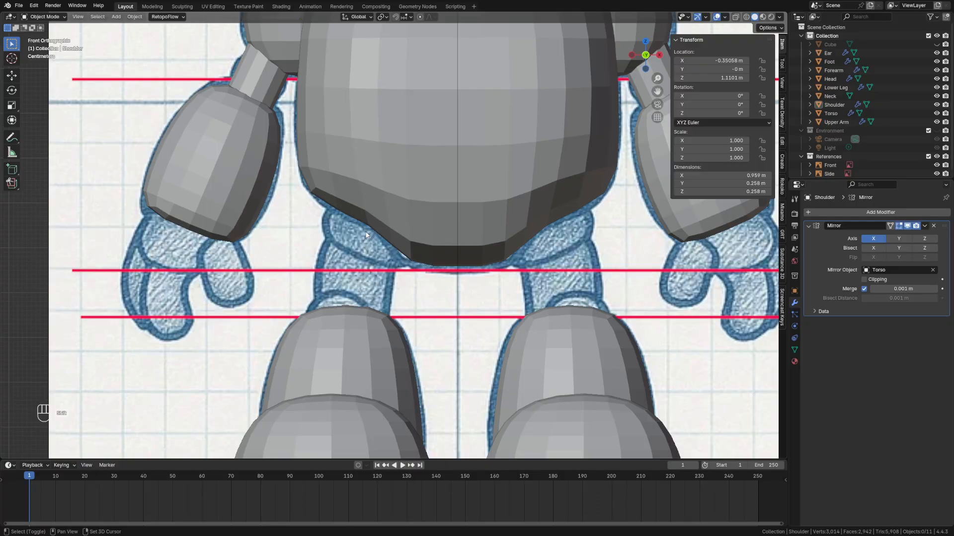
pyautogui.hotkey('shift', 'a')
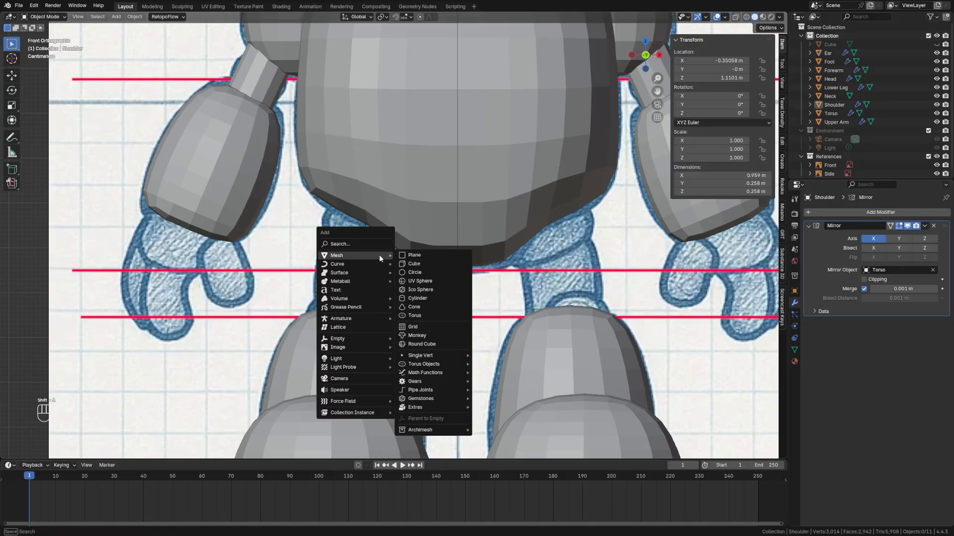
pyautogui.click(431, 276)
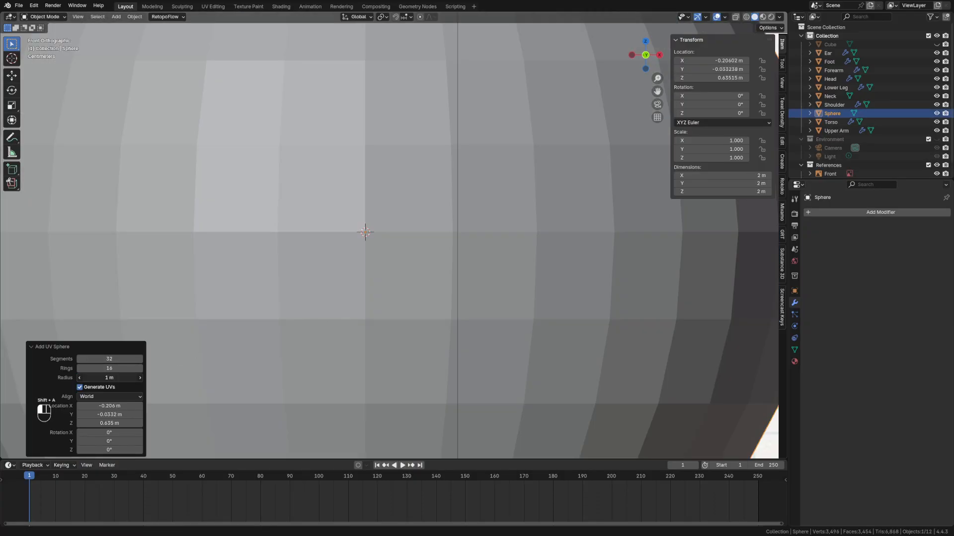
pyautogui.moveTo(109, 378); pyautogui.dragTo(109, 379)
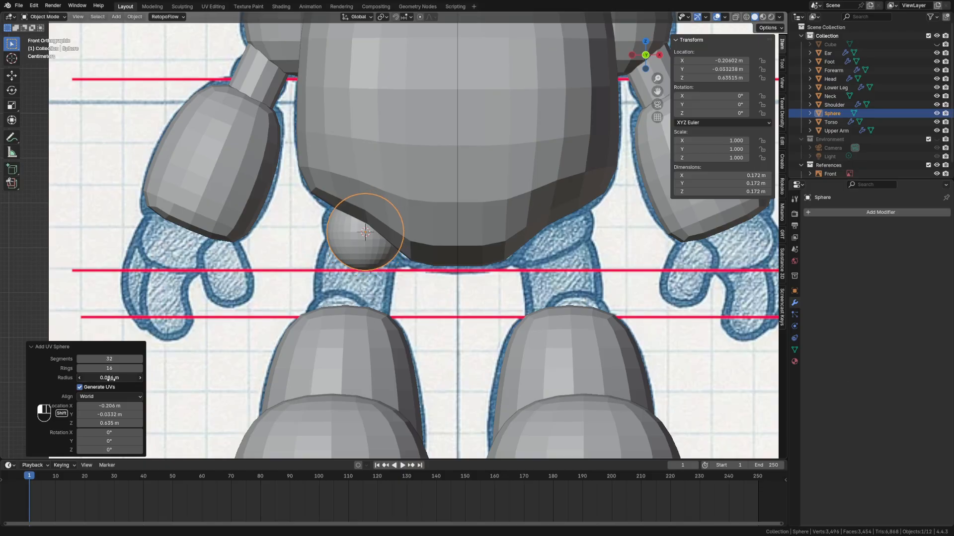
# Set the new hip sphere to 16 segments and 9 rings
pyautogui.click(113, 359)
pyautogui.write('16')
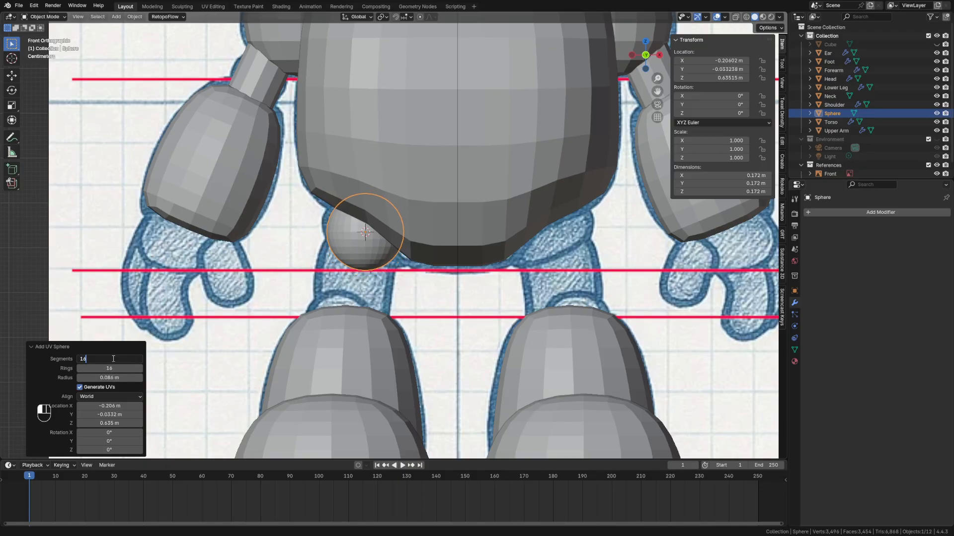
pyautogui.press('Return')
pyautogui.click(115, 368)
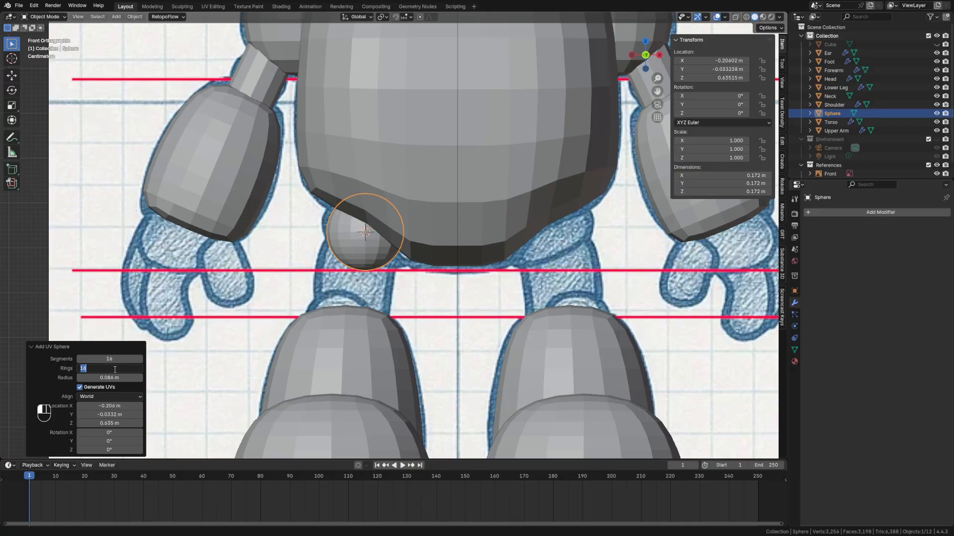
pyautogui.write('9')
pyautogui.press('Return')
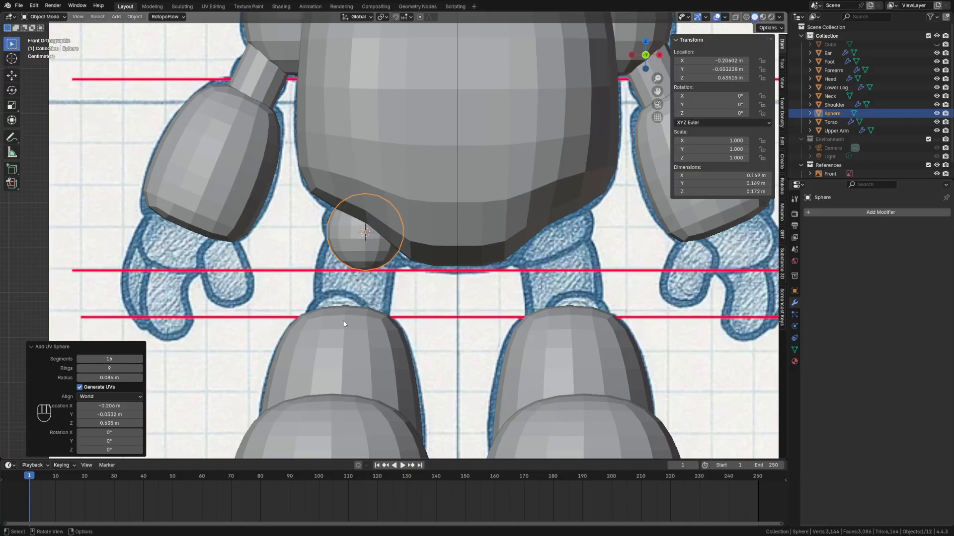
pyautogui.scroll(1, 406, 268)
pyautogui.scroll(4, 407, 268)
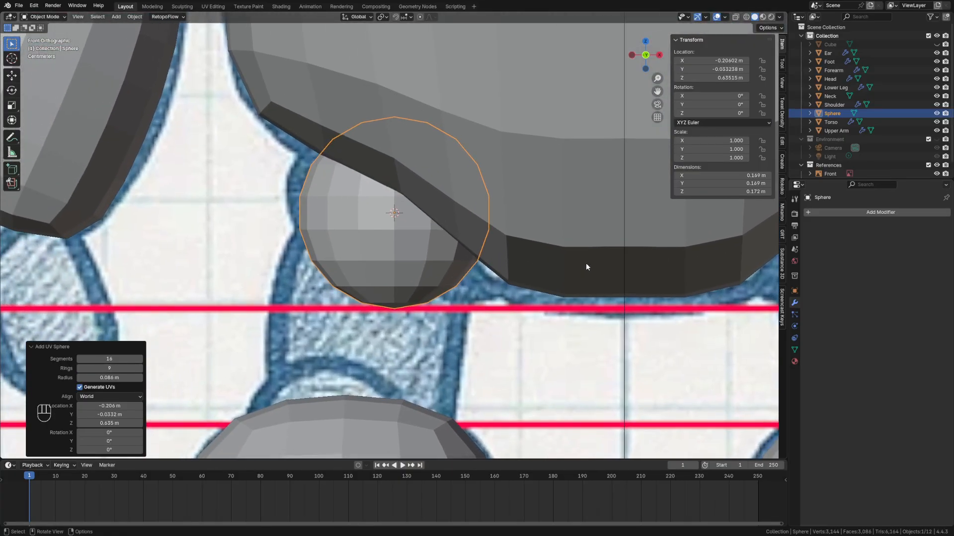
# Rotate the hip sphere about 25° in the front view and shift it to follow the torso's slanted lower edge
pyautogui.press('r')
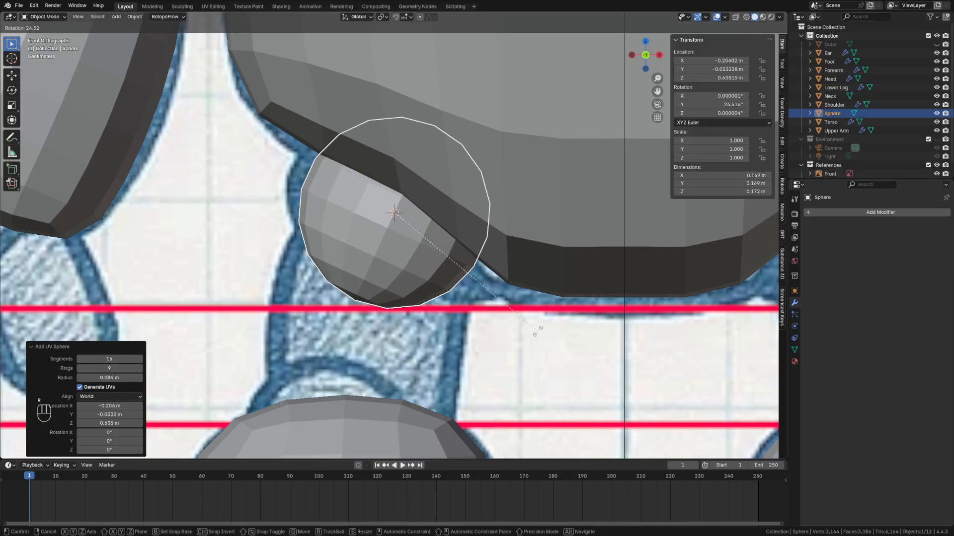
pyautogui.click(532, 330)
pyautogui.press('g')
pyautogui.click(538, 318)
# Scale the hip sphere's whole mesh by about 1.17, move it slightly up under the torso, and rotate it -1.41°
pyautogui.press('Tab')
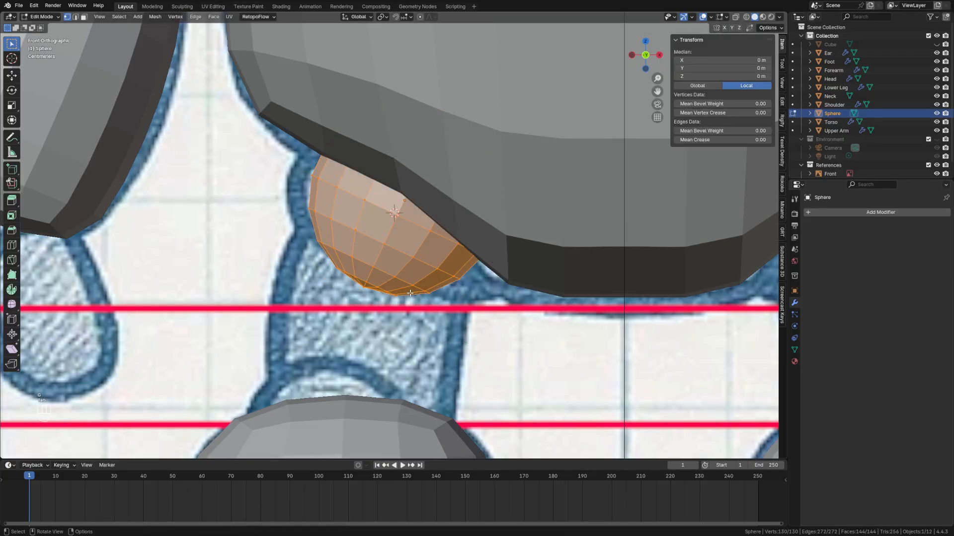
pyautogui.keyDown('alt'); pyautogui.click(364, 262); pyautogui.keyUp('alt')
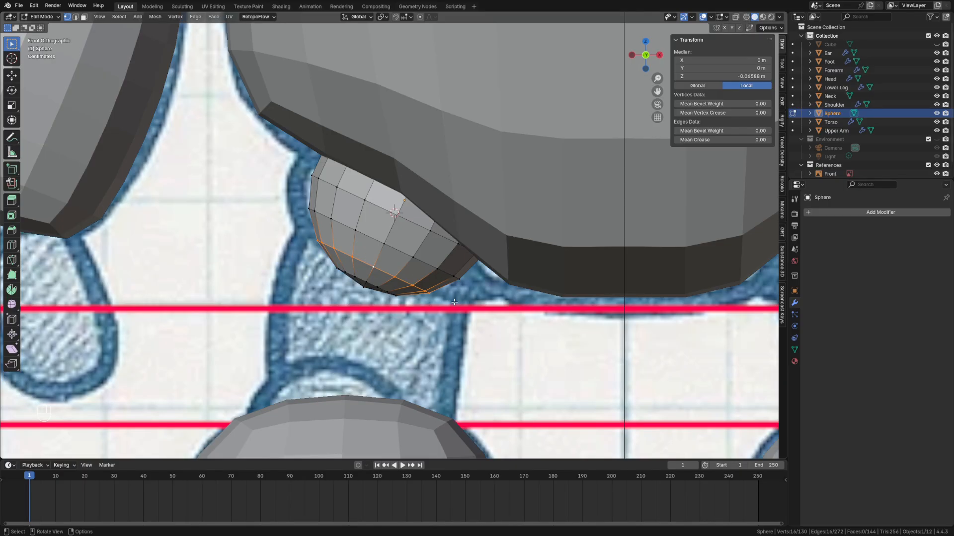
pyautogui.press('a')
pyautogui.press('s')
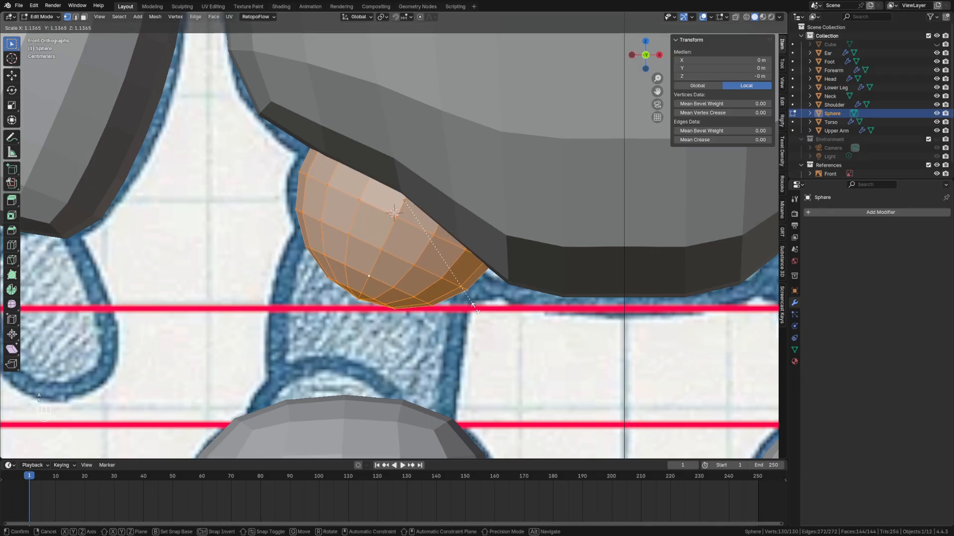
pyautogui.click(476, 308)
pyautogui.press('g')
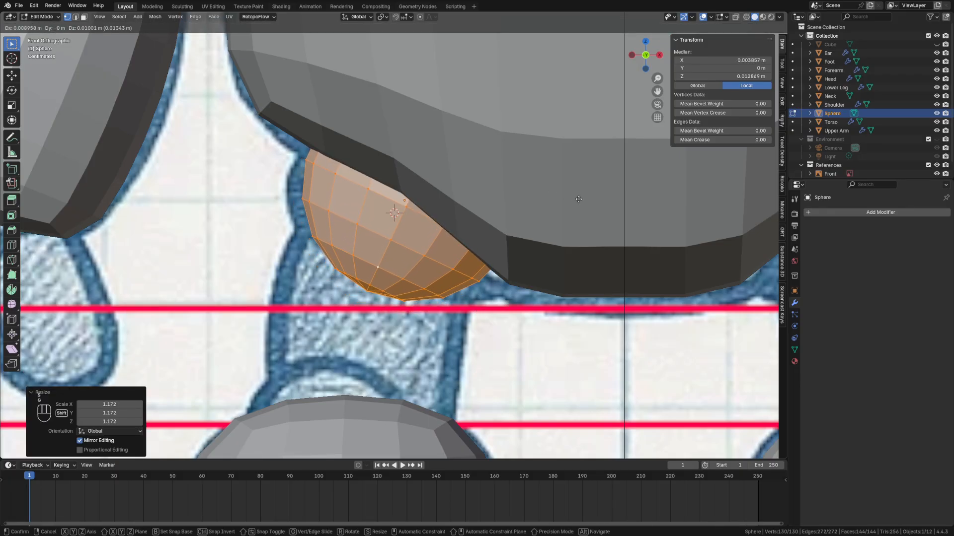
pyautogui.click(579, 201)
pyautogui.press('r')
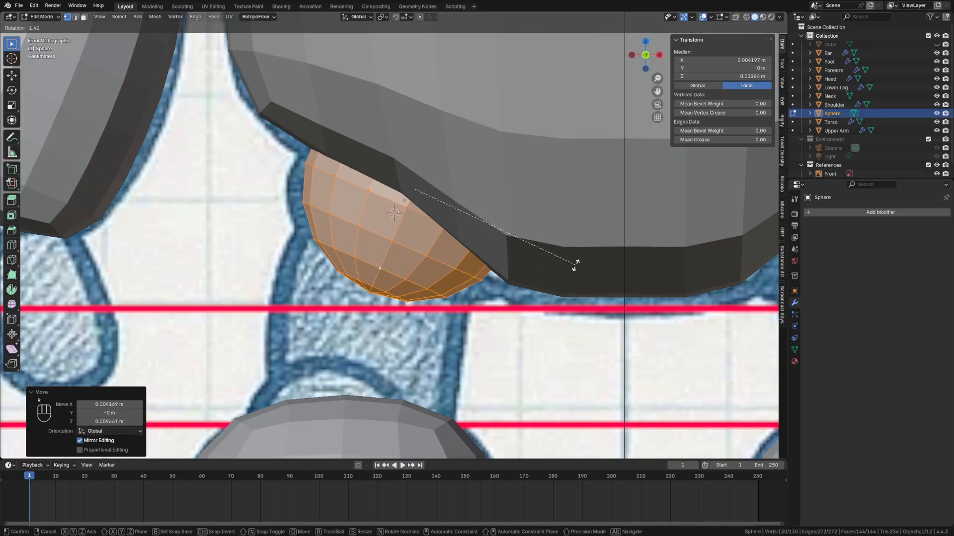
pyautogui.click(575, 265)
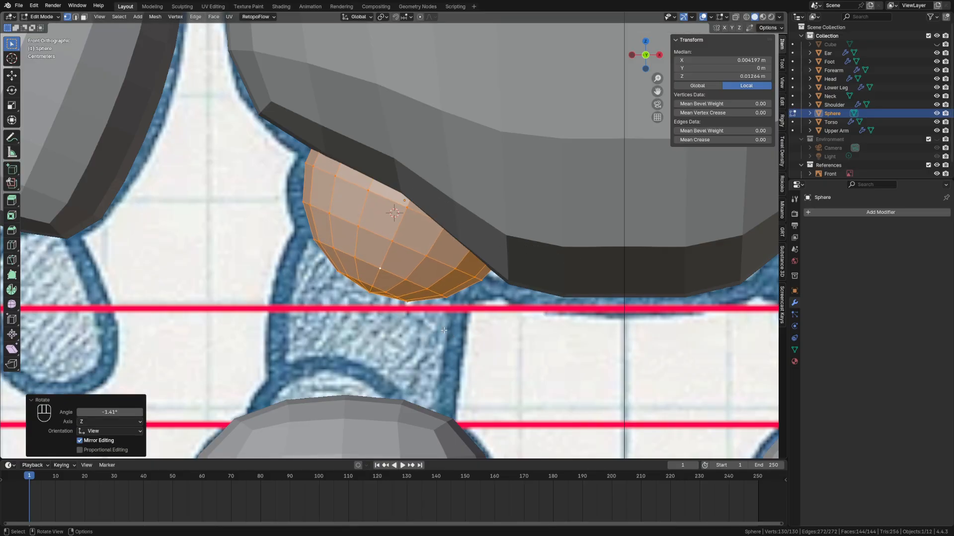
# Delete the vertices of the hip sphere's bottom cap, the pole and the ring around it, using see-through display
pyautogui.click(261, 325)
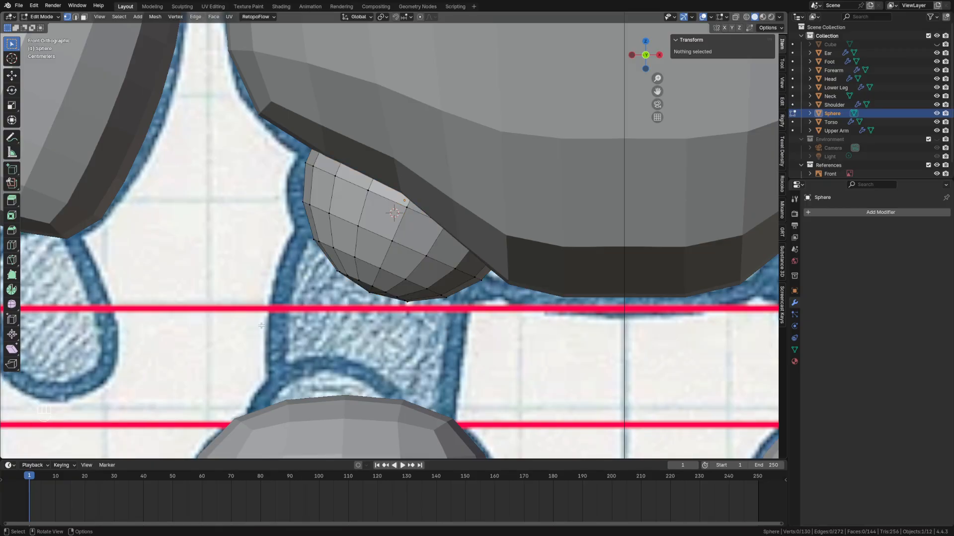
pyautogui.hotkey('alt', 'z')
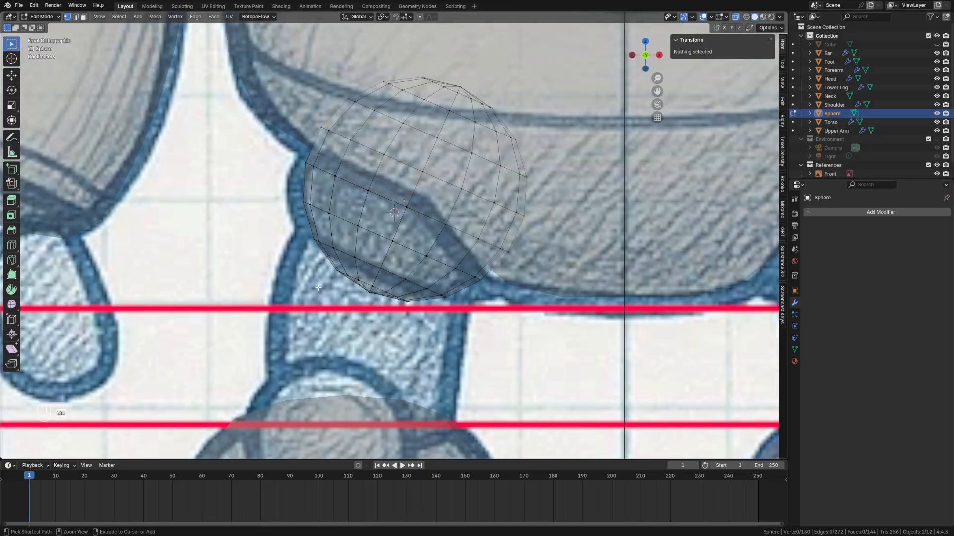
pyautogui.moveTo(319, 287)
pyautogui.keyDown('ctrl'); pyautogui.mouseDown(button='right')
pyautogui.moveTo(315, 258)
pyautogui.moveTo(342, 259)
pyautogui.moveTo(422, 311)
pyautogui.moveTo(325, 320)
pyautogui.moveTo(321, 292)
pyautogui.mouseUp(button='right'); pyautogui.keyUp('ctrl')
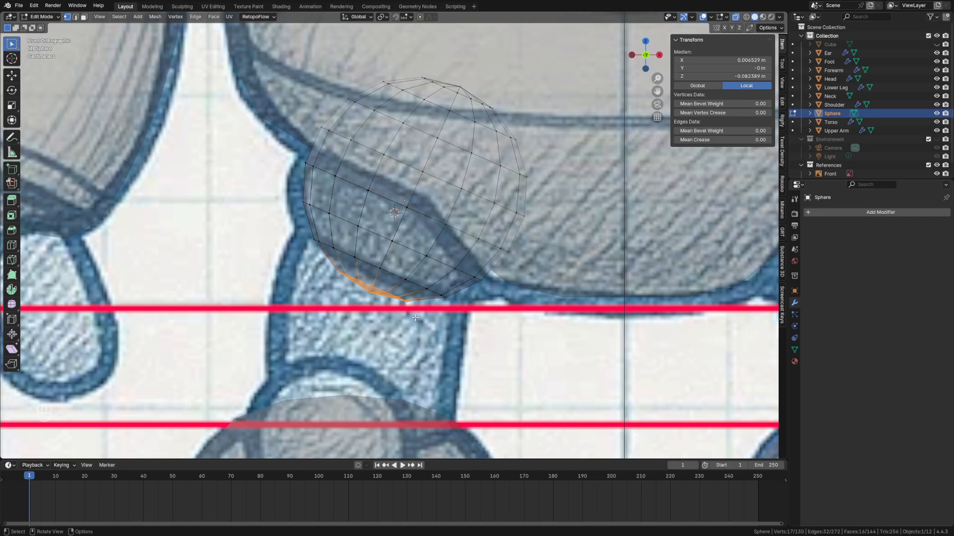
pyautogui.press('x')
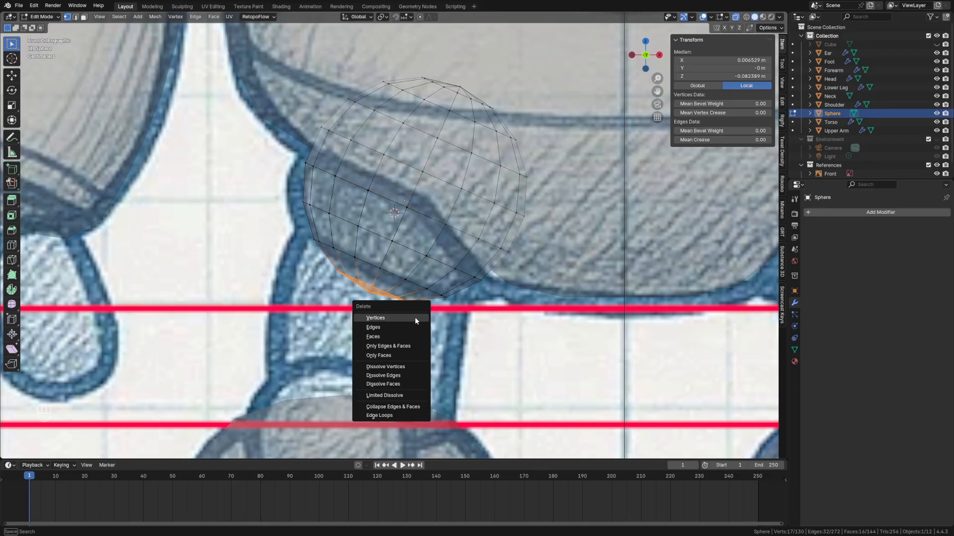
pyautogui.click(415, 318)
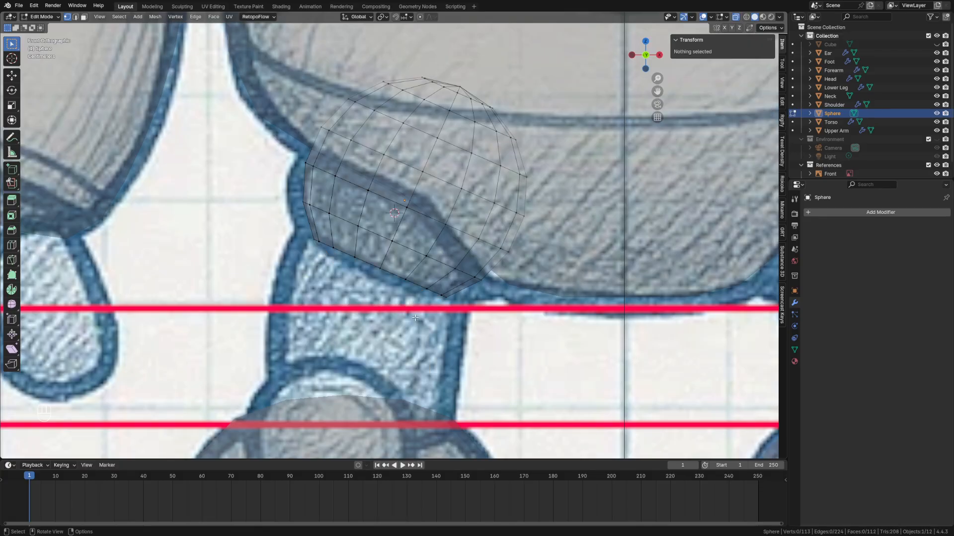
# Extrude the sphere's open bottom loop down to the knee, rotate it -24.8° to level it, and raise it about 0.021 m
pyautogui.keyDown('alt'); pyautogui.click(377, 273); pyautogui.keyUp('alt')
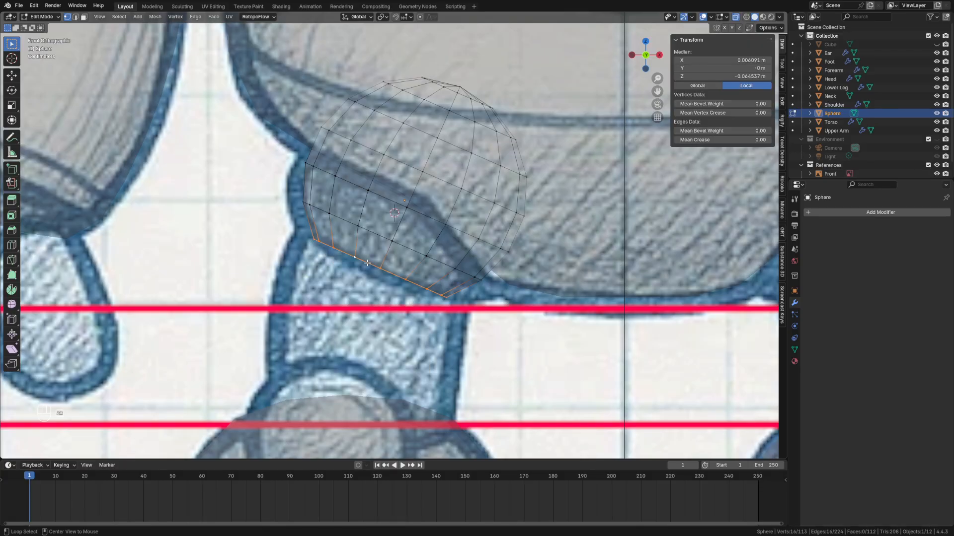
pyautogui.scroll(-3, 441, 310)
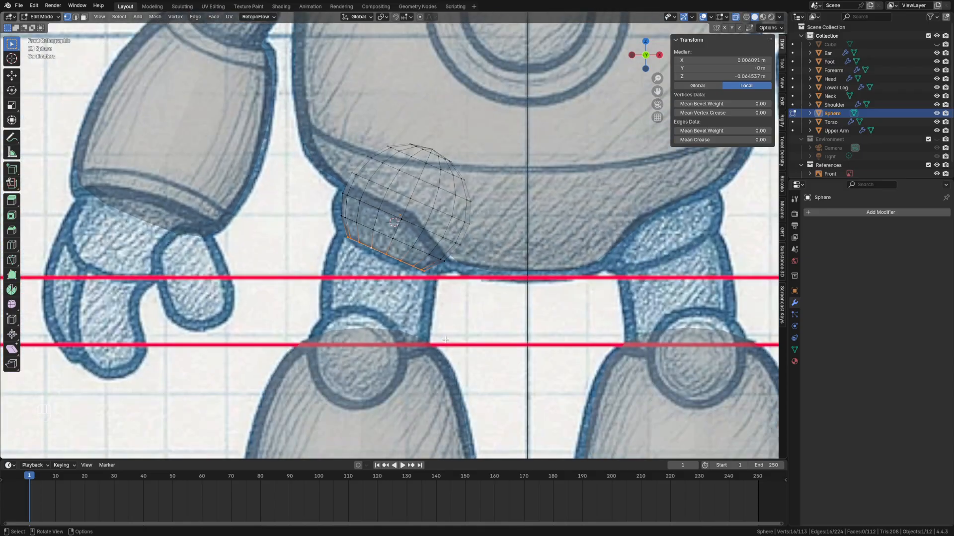
pyautogui.keyDown('shift'); pyautogui.scroll(-2, 447, 278); pyautogui.keyUp('shift')
pyautogui.press('e')
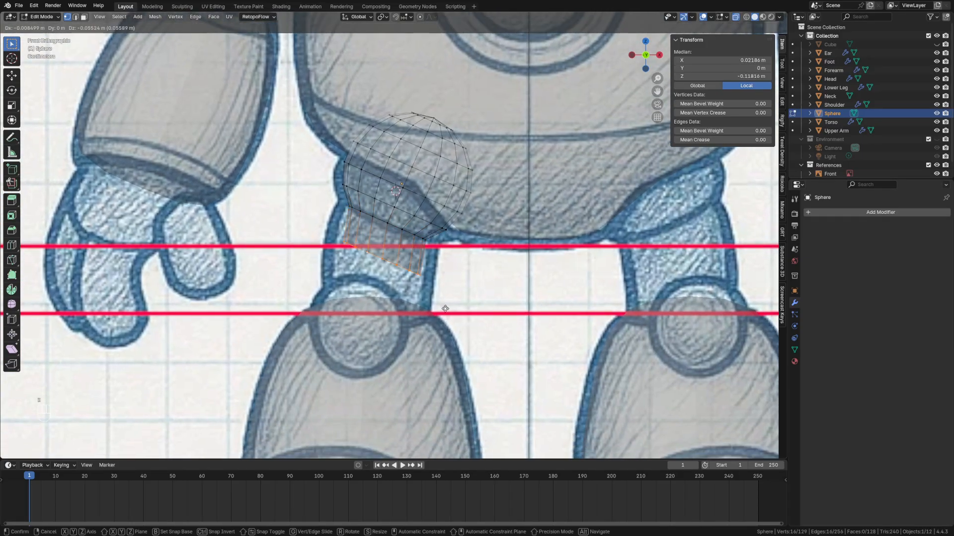
pyautogui.click(443, 387)
pyautogui.press('r')
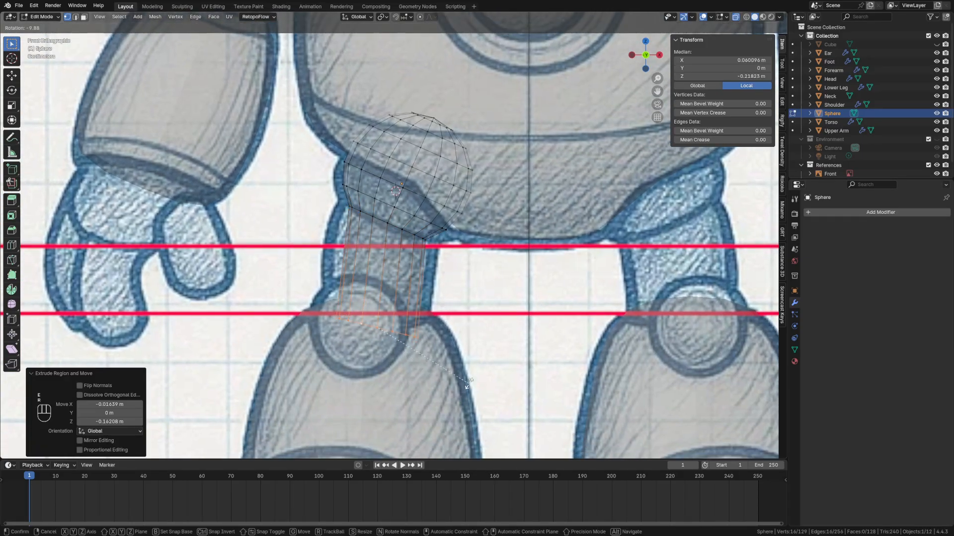
pyautogui.click(479, 358)
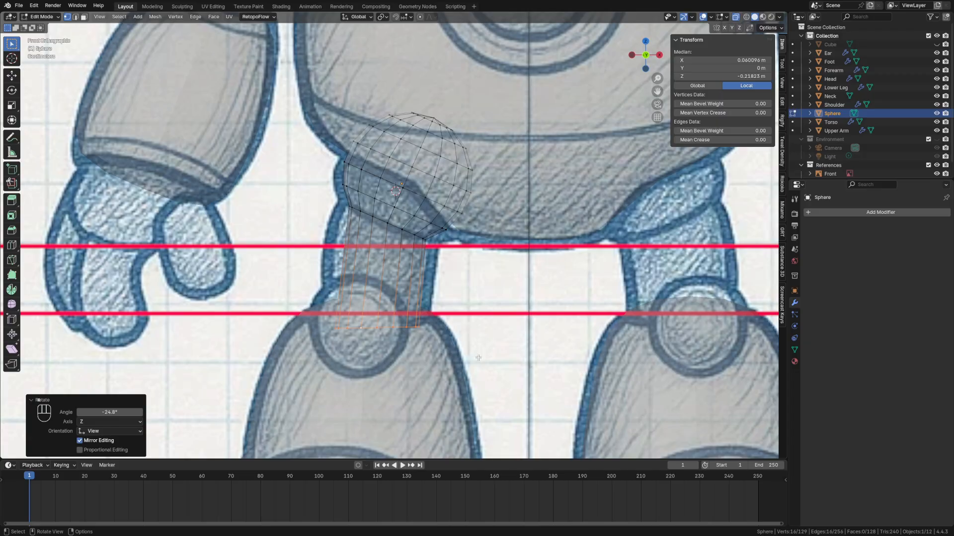
pyautogui.press('g')
pyautogui.click(441, 347)
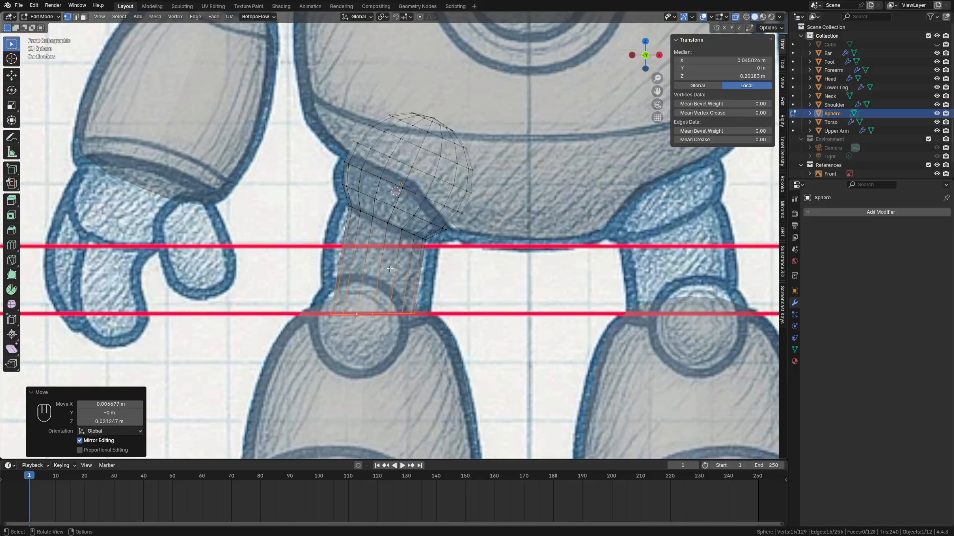
# Add three evenly spaced loop cuts around the extruded upper leg
pyautogui.hotkey('ctrl', 'r')
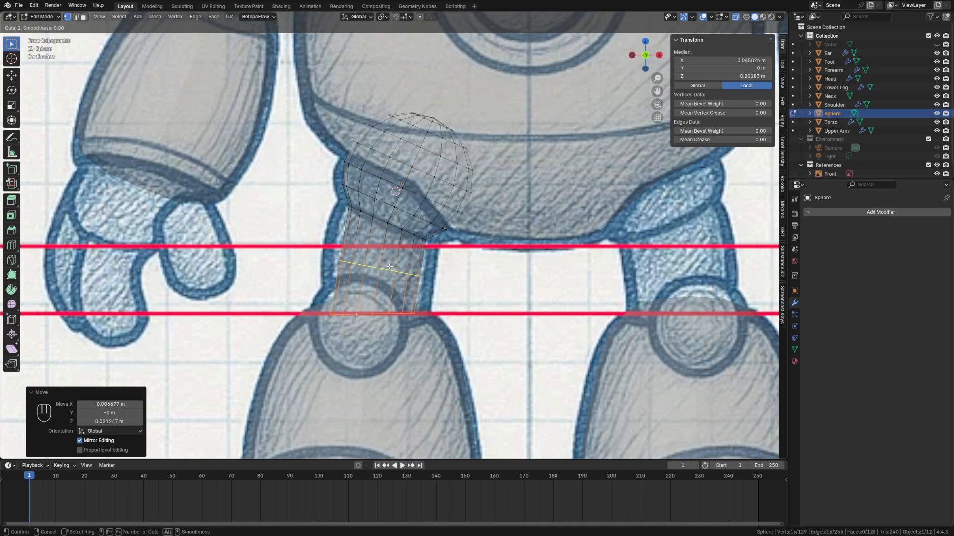
pyautogui.scroll(2, 389, 267)
pyautogui.scroll(-2, 389, 266)
pyautogui.scroll(2, 389, 266)
pyautogui.click(389, 266)
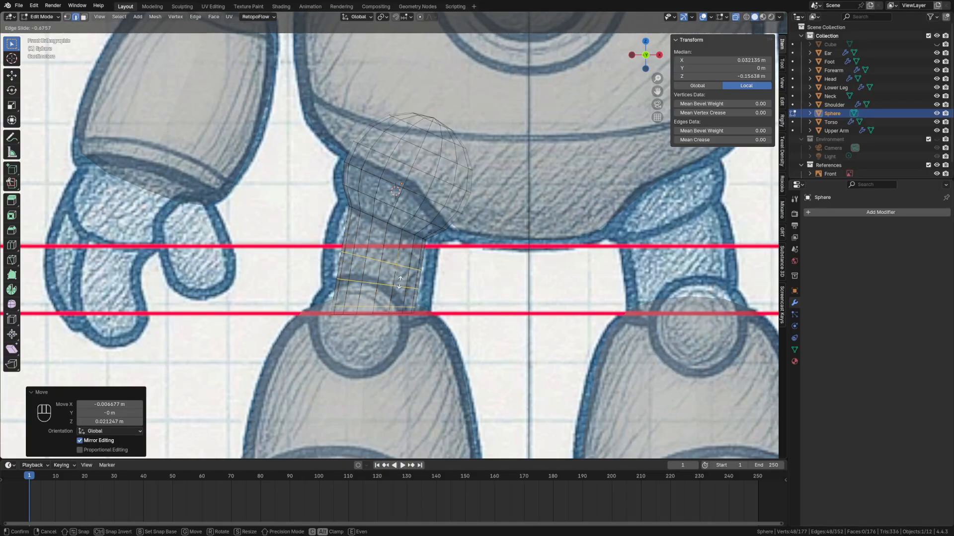
pyautogui.rightClick(450, 309)
# Widen the upper leg's upper, middle and lower loops toward the drawn outline, scaling the middle one by about 1.12
pyautogui.keyDown('alt'); pyautogui.click(382, 244); pyautogui.keyUp('alt')
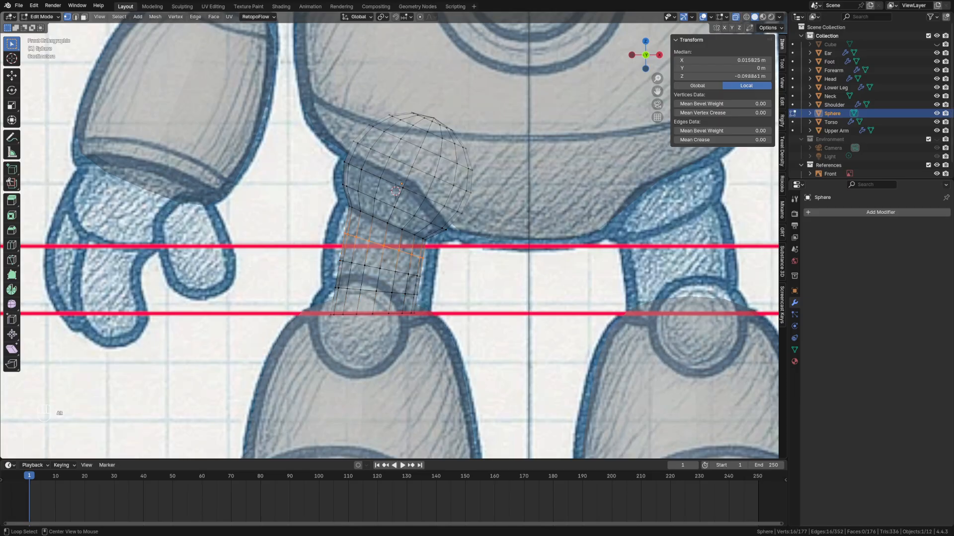
pyautogui.press('s')
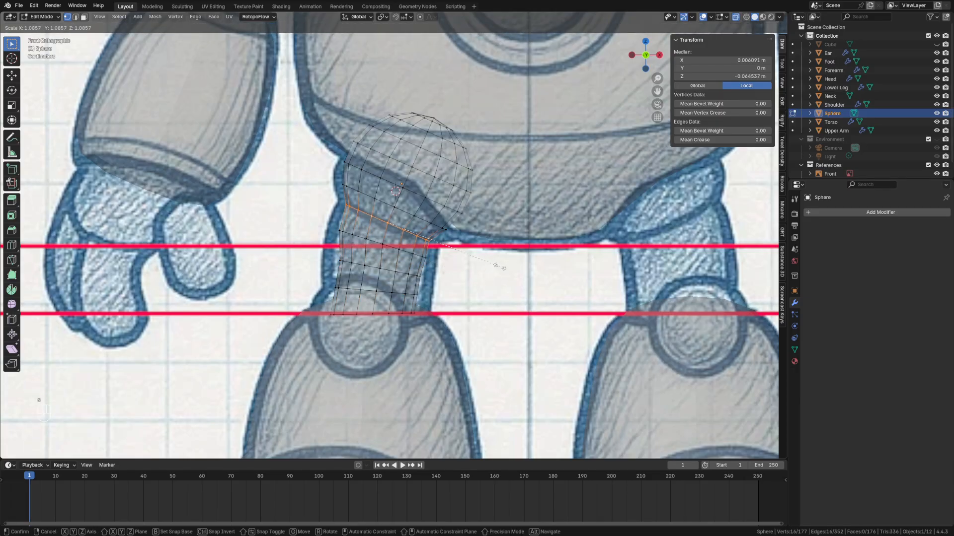
pyautogui.click(498, 266)
pyautogui.keyDown('alt'); pyautogui.click(478, 284); pyautogui.keyUp('alt')
pyautogui.press('s')
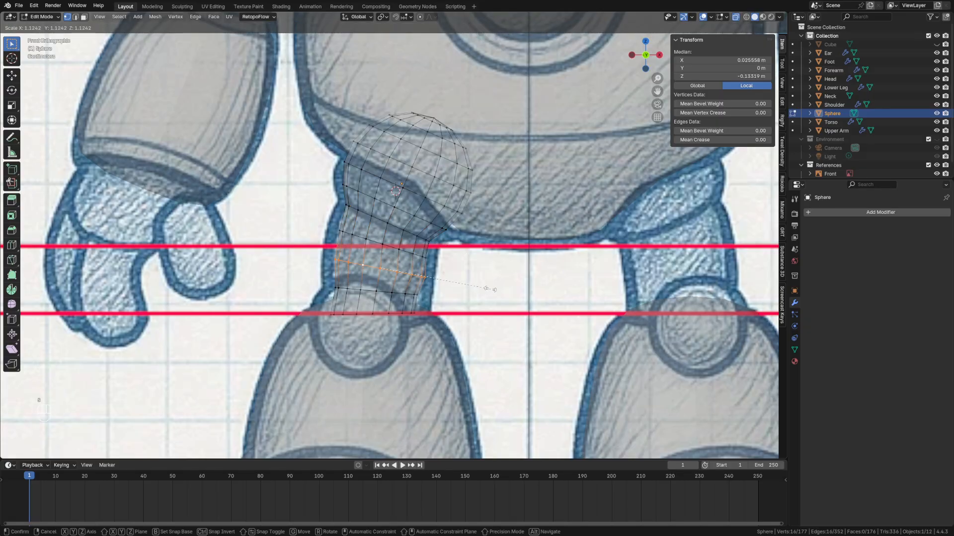
pyautogui.click(484, 288)
pyautogui.keyDown('alt'); pyautogui.click(386, 291); pyautogui.keyUp('alt')
pyautogui.press('s')
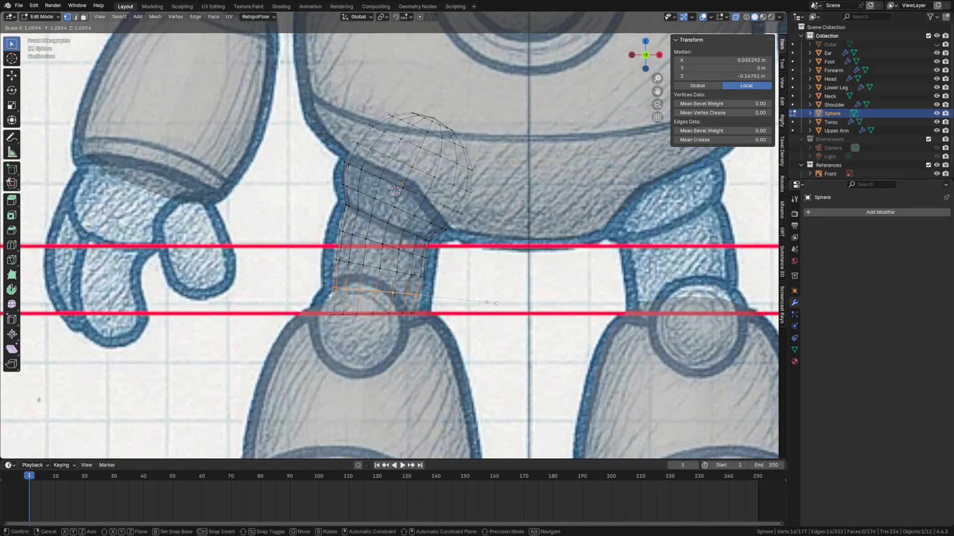
pyautogui.click(498, 304)
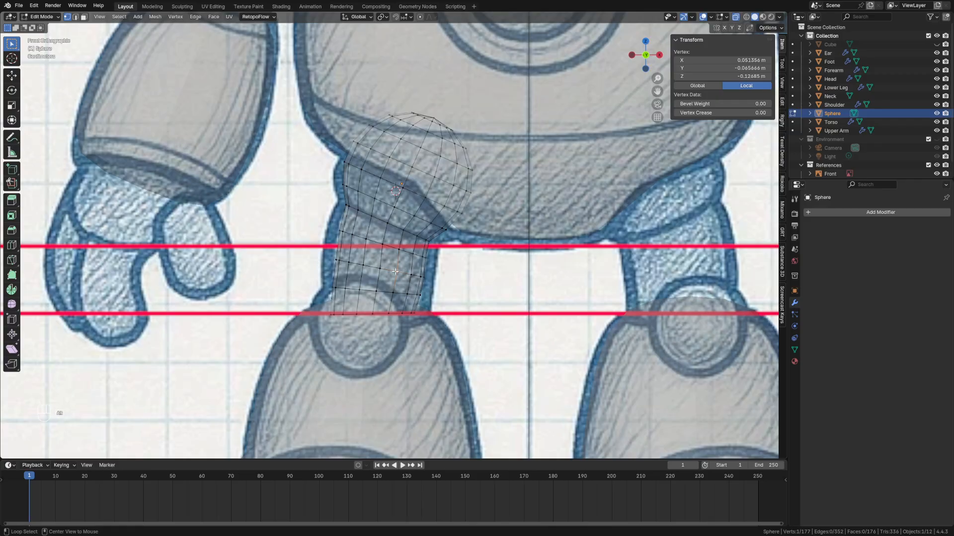
# Shift the upper leg's middle loop about 0.003 m toward negative X, then scale the bottom loop by 1.087 and nudge it toward positive X
pyautogui.keyDown('alt'); pyautogui.click(482, 289); pyautogui.keyUp('alt')
pyautogui.press('s')
pyautogui.click(470, 279)
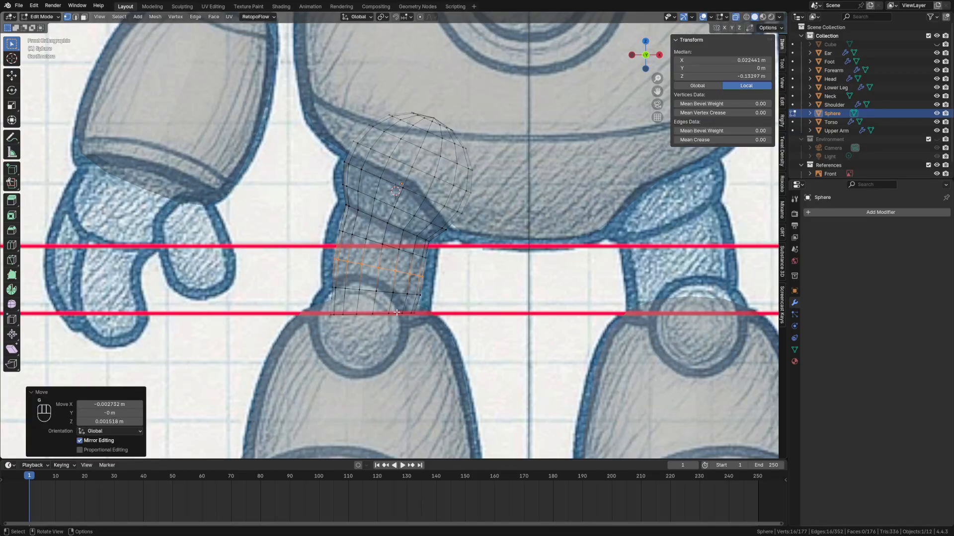
pyautogui.keyDown('alt'); pyautogui.click(421, 313); pyautogui.keyUp('alt')
pyautogui.press('s')
pyautogui.click(469, 314)
pyautogui.press('g')
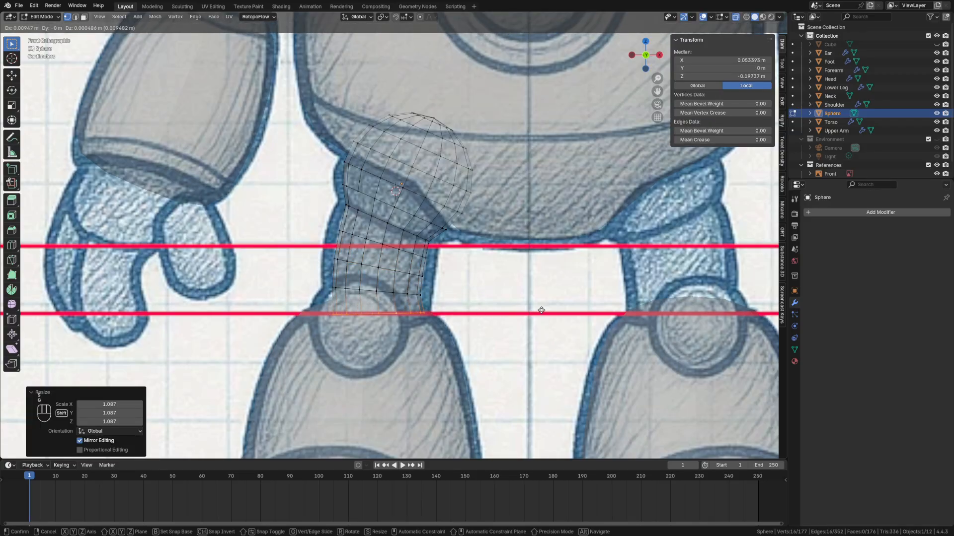
pyautogui.click(497, 310)
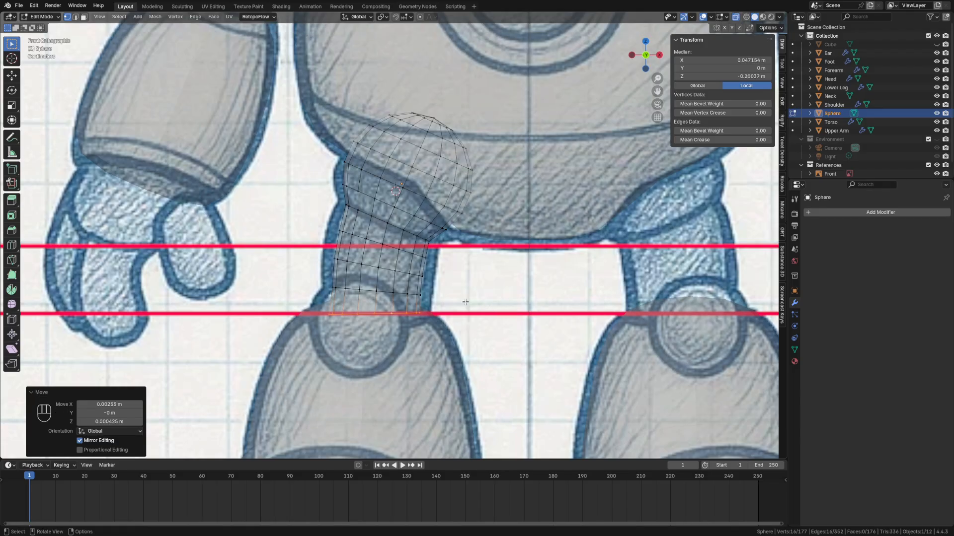
# Fit the loop above the knee to the drawn outline by moving and slightly enlarging it, and shift the bottom loop about 0.001 m along X
pyautogui.keyDown('alt'); pyautogui.click(366, 289); pyautogui.keyUp('alt')
pyautogui.press('g')
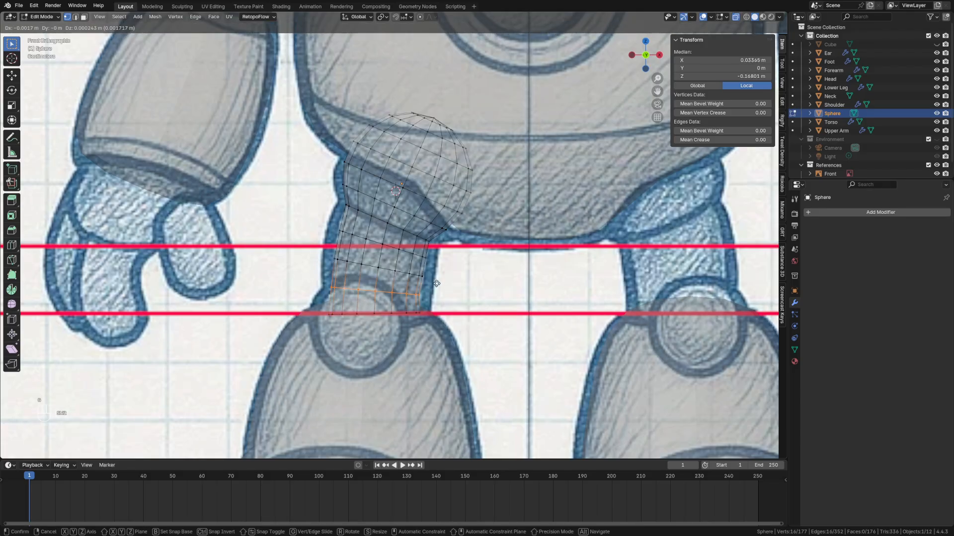
pyautogui.click(437, 284)
pyautogui.press('s')
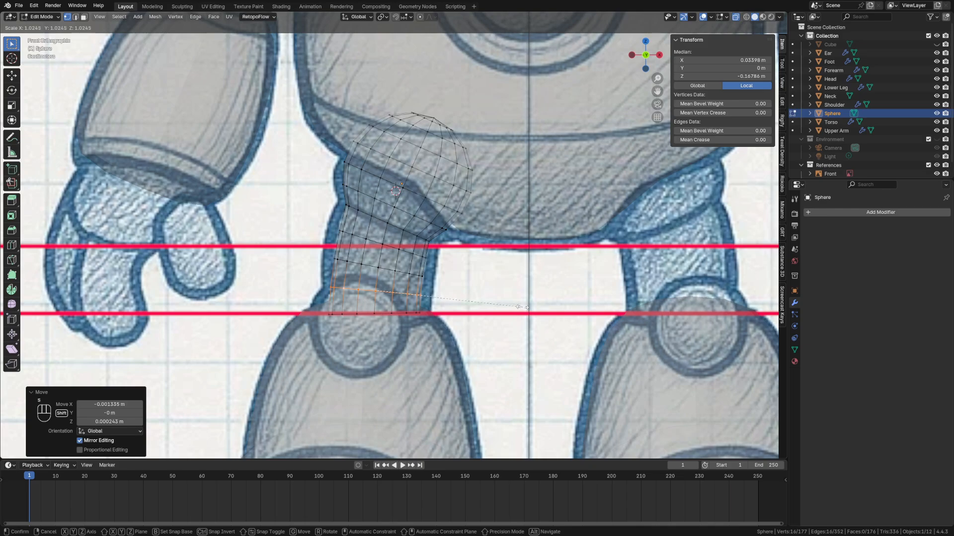
pyautogui.click(534, 312)
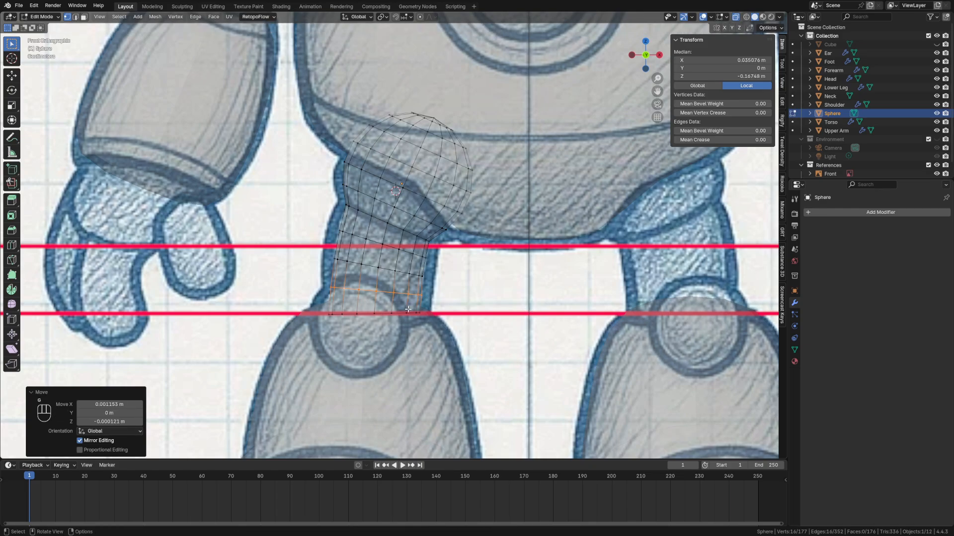
pyautogui.keyDown('alt'); pyautogui.click(441, 314); pyautogui.keyUp('alt')
pyautogui.press('g')
pyautogui.click(444, 314)
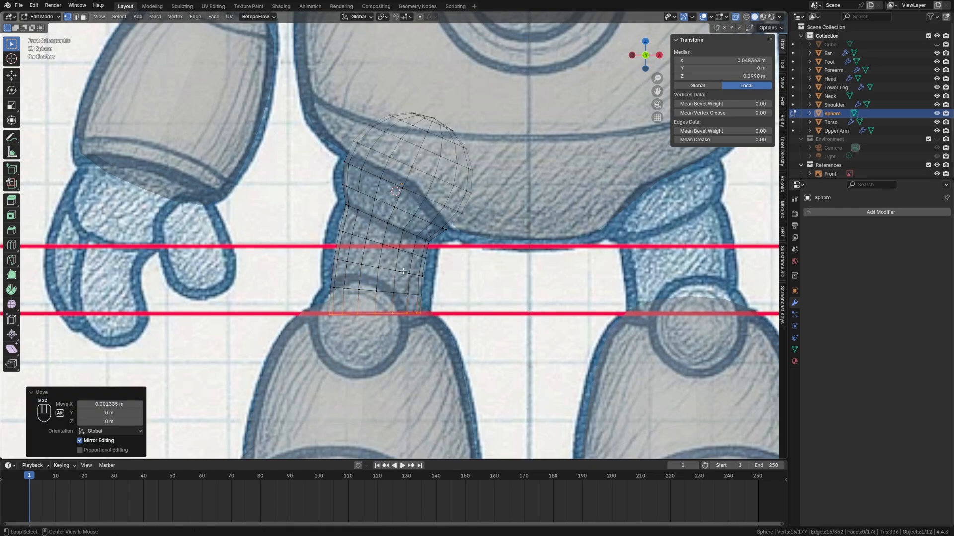
# Fit the upper leg's middle loop to the drawn outline, scaling it by 1.019 and shifting it about 0.001 m toward negative X
pyautogui.keyDown('alt'); pyautogui.click(440, 279); pyautogui.keyUp('alt')
pyautogui.press('g')
pyautogui.click(494, 288)
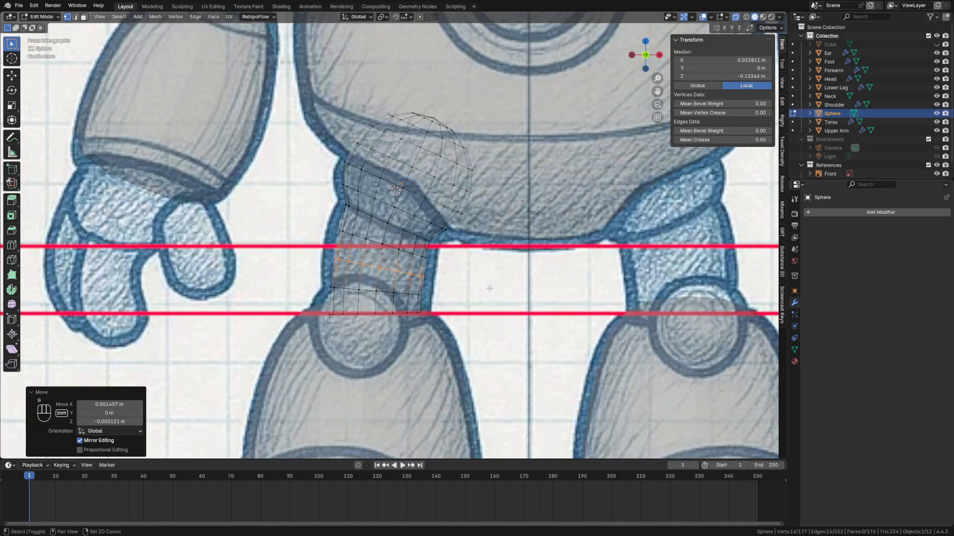
pyautogui.press('s')
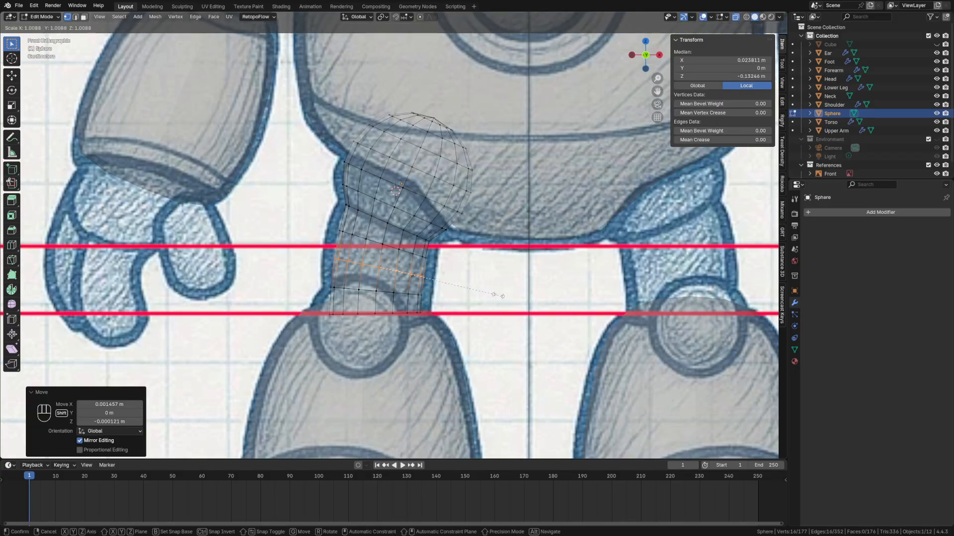
pyautogui.click(503, 298)
pyautogui.press('g')
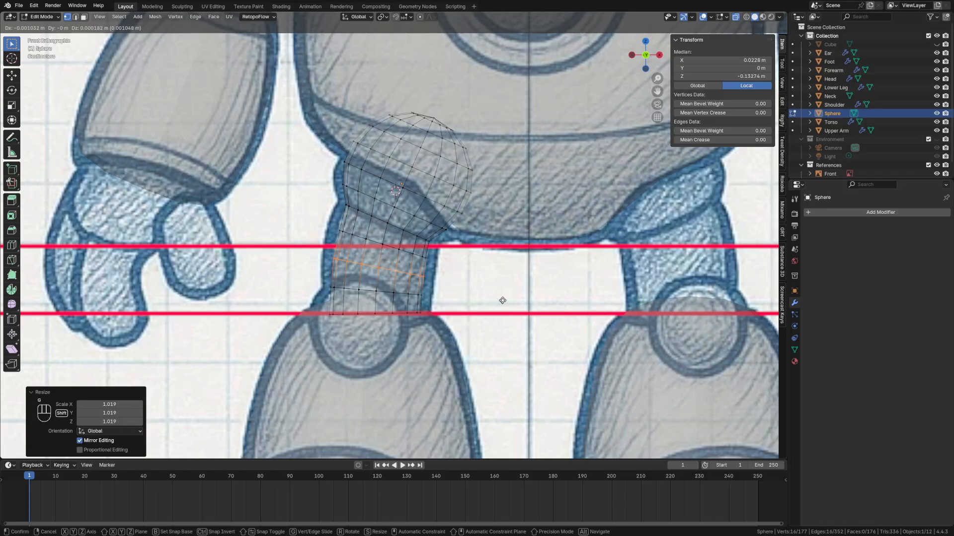
pyautogui.rightClick(503, 301)
# Slightly enlarge the upper leg's upper loop and shift it about 0.0007 m toward negative X to match the outline
pyautogui.keyDown('alt'); pyautogui.click(389, 246); pyautogui.keyUp('alt')
pyautogui.press('s')
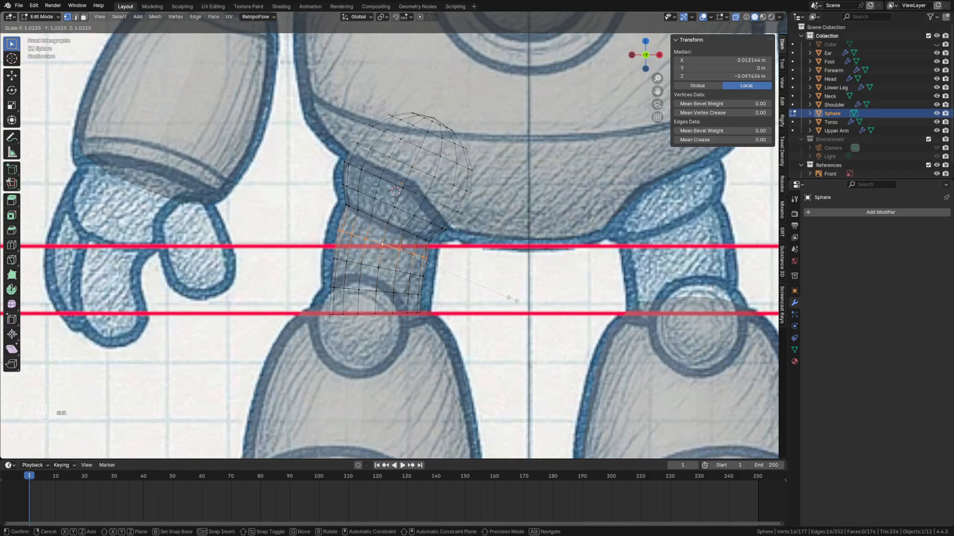
pyautogui.click(512, 298)
pyautogui.press('g')
pyautogui.click(507, 296)
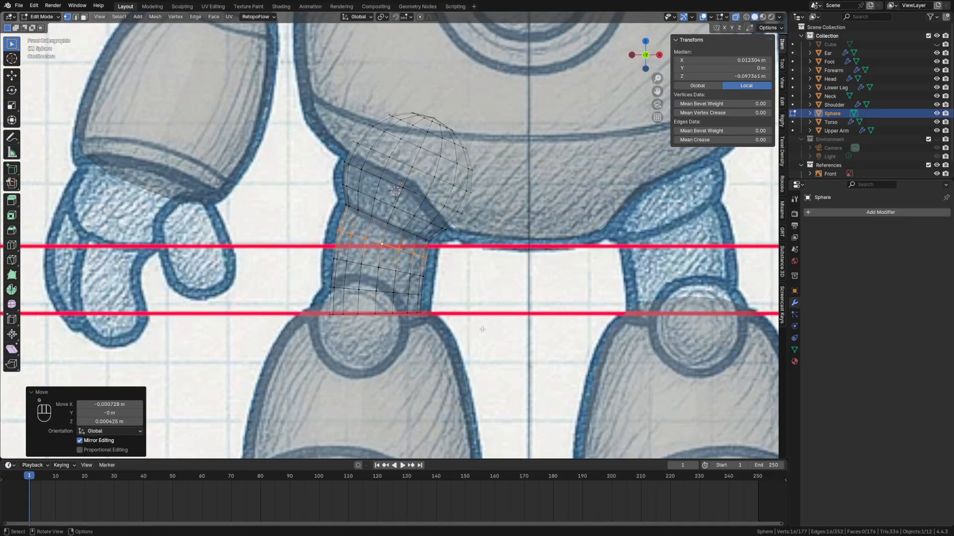
# In solid left view, move the whole hip and upper leg object about 0.012 m toward negative Y
pyautogui.press('Tab')
pyautogui.hotkey('alt', 'z')
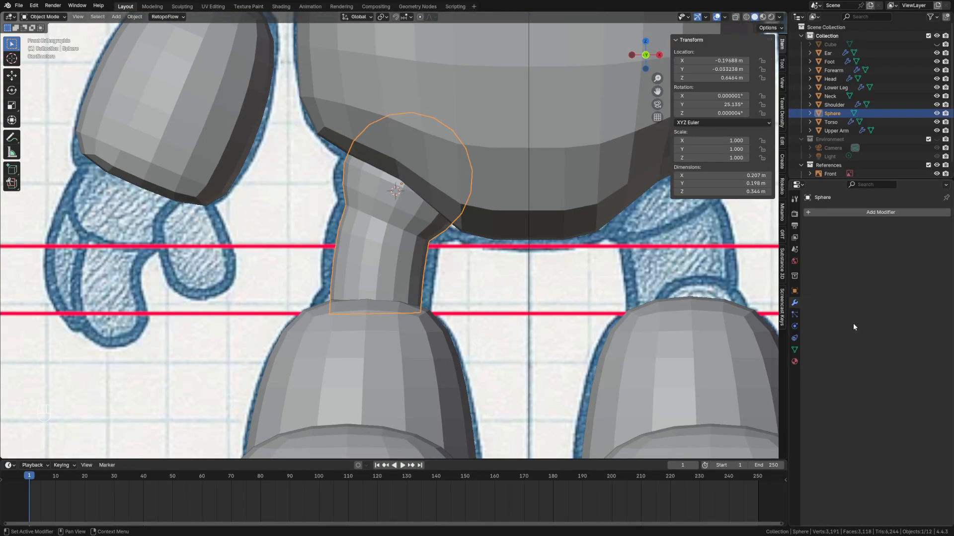
pyautogui.press('ctrl+KP_3')
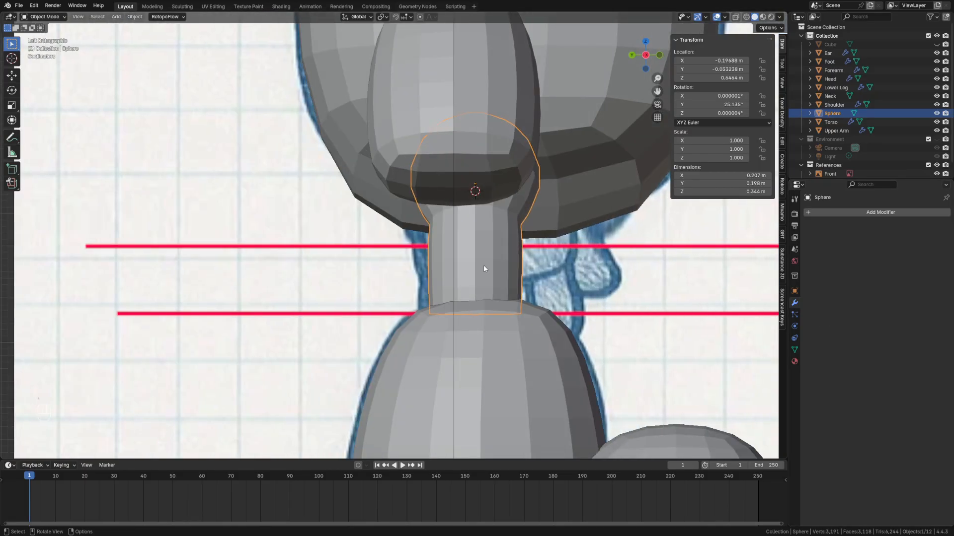
pyautogui.press('g')
pyautogui.press('y')
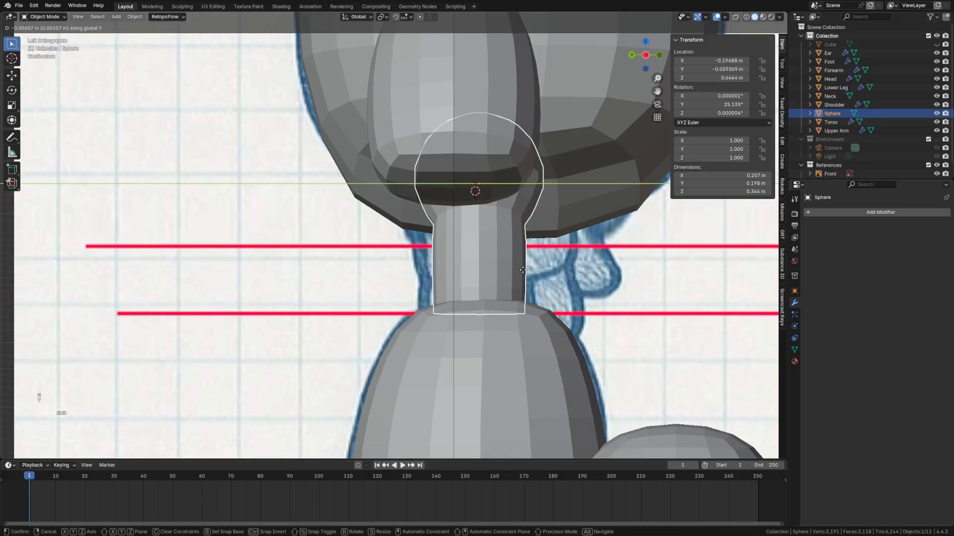
pyautogui.click(563, 272)
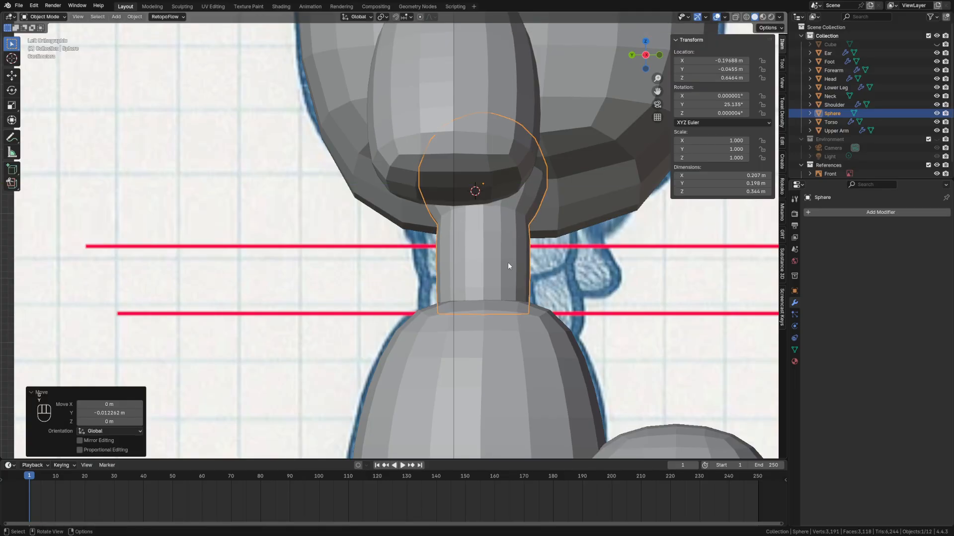
# Shift the upper leg's middle loop about 0.009 m toward negative Y using proportional editing with a size of about 0.112 m
pyautogui.press('Tab')
pyautogui.keyDown('alt'); pyautogui.click(490, 259); pyautogui.keyUp('alt')
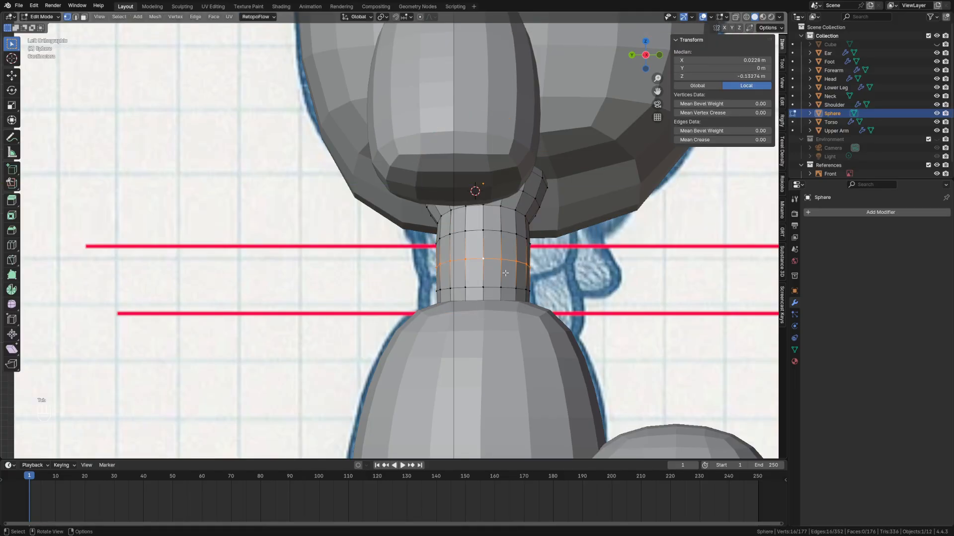
pyautogui.click(420, 17)
pyautogui.press('g')
pyautogui.press('y')
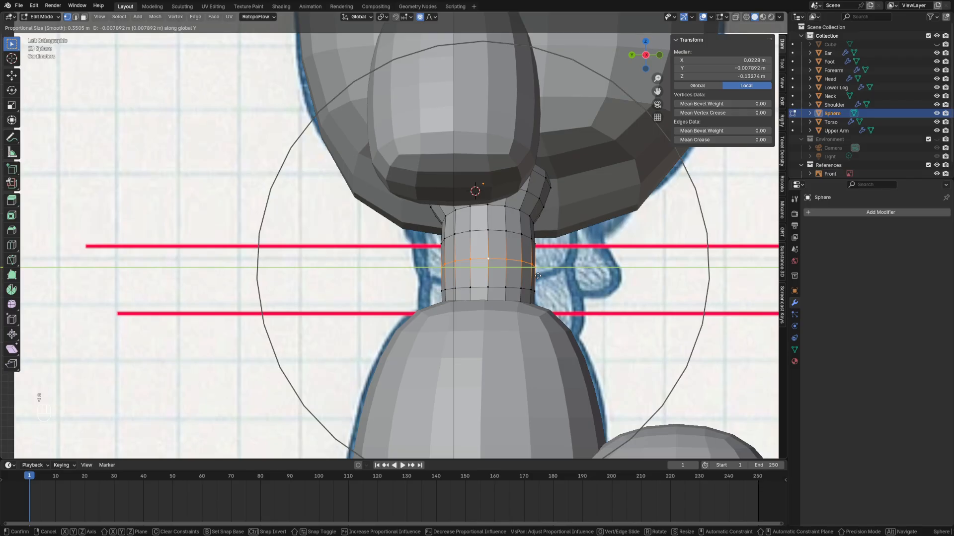
pyautogui.scroll(8, 540, 277)
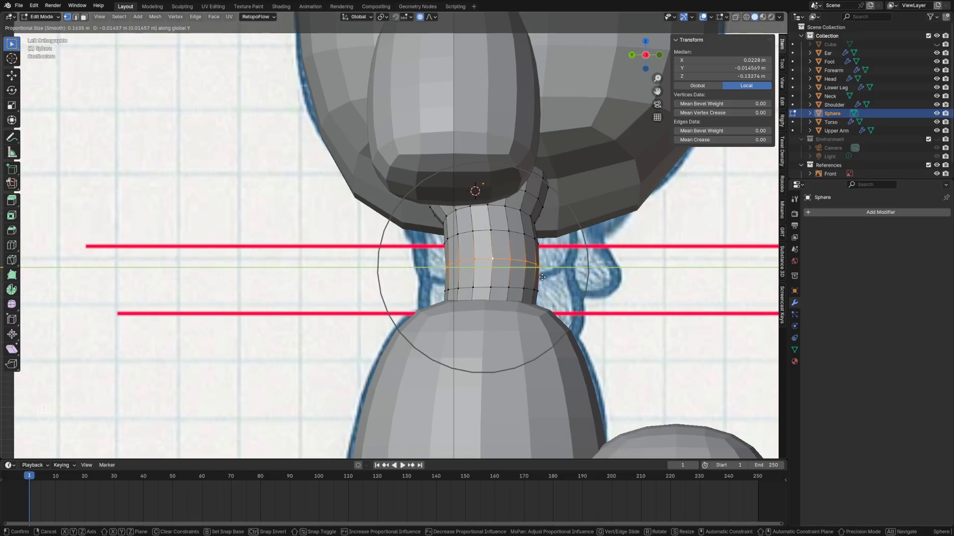
pyautogui.scroll(4, 541, 277)
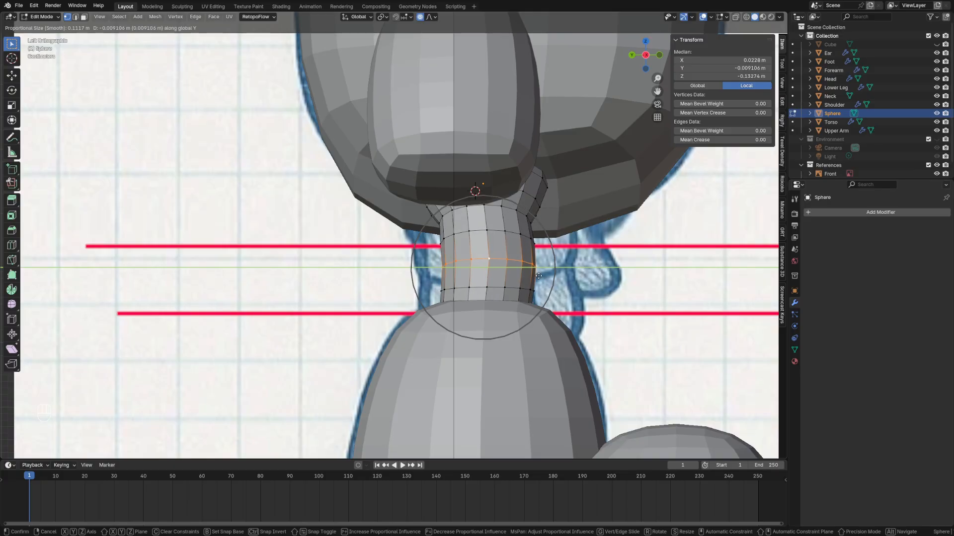
pyautogui.click(538, 276)
pyautogui.scroll(-5, 589, 310)
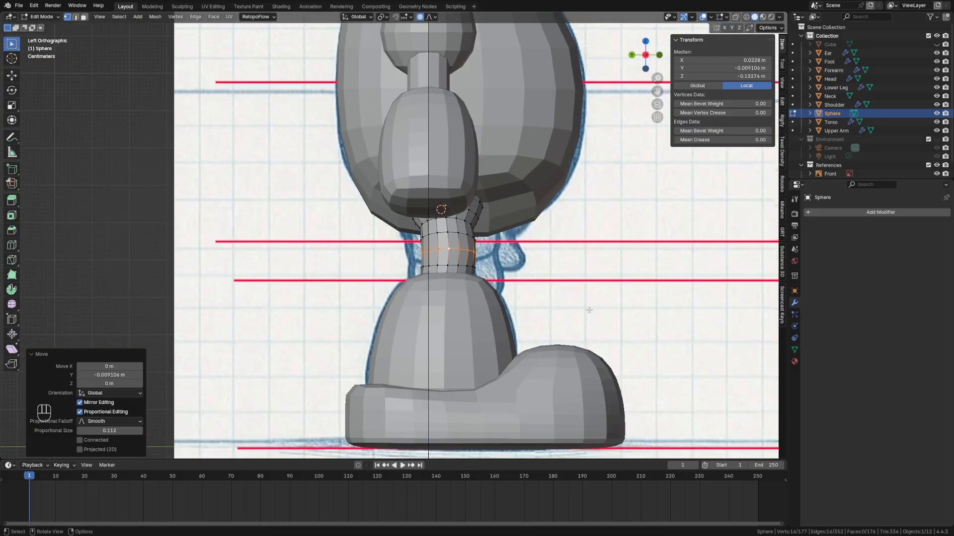
pyautogui.press('Tab')
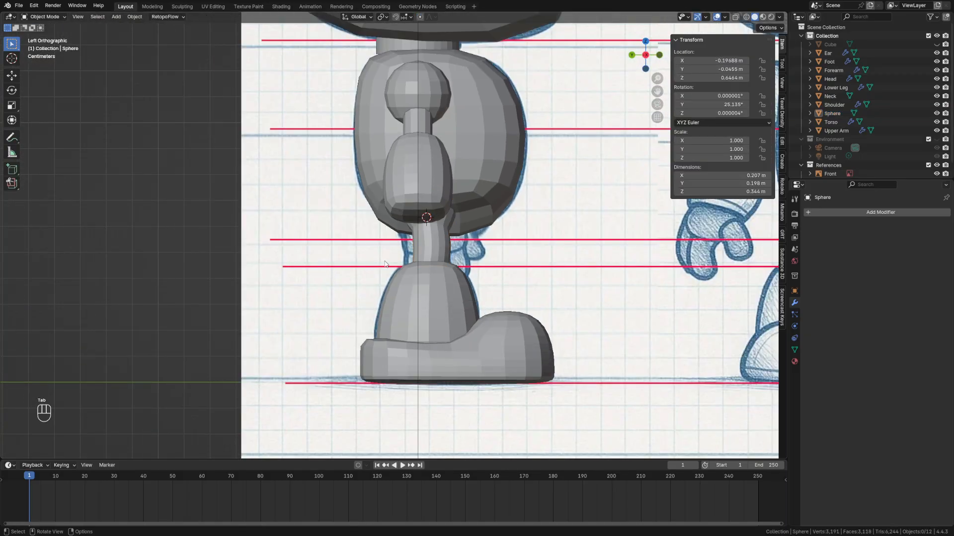
# Hide the reference drawings and move the neck about 0.036 m toward negative Y
pyautogui.click(936, 165)
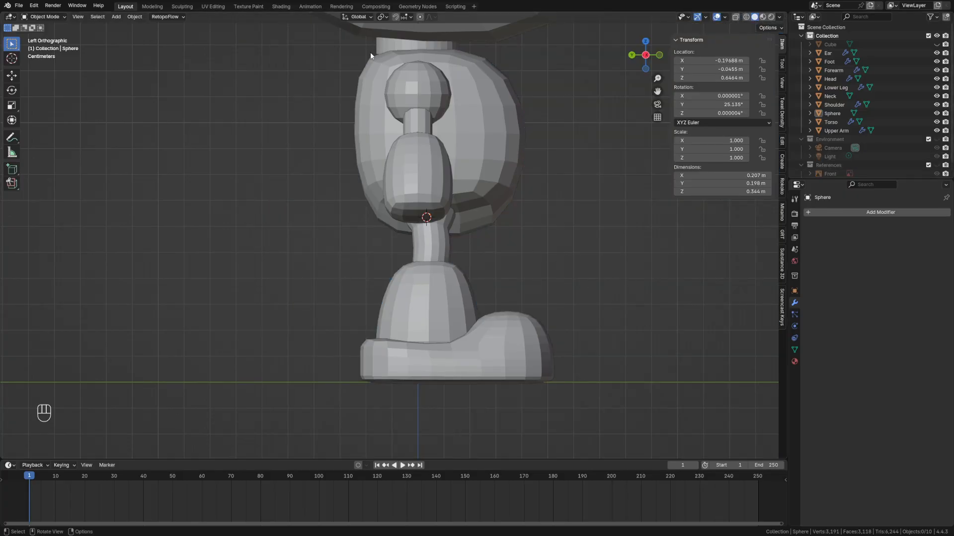
pyautogui.scroll(-2, 519, 109)
pyautogui.keyDown('shift'); pyautogui.moveTo(515, 135); pyautogui.dragTo(508, 257, button='middle'); pyautogui.keyUp('shift')
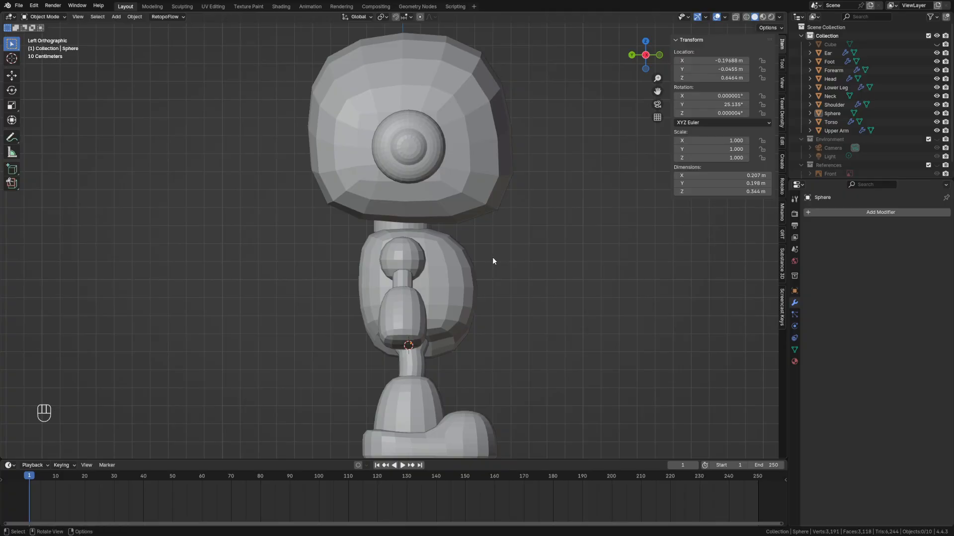
pyautogui.scroll(-1, 494, 256)
pyautogui.scroll(1, 493, 256)
pyautogui.click(420, 217)
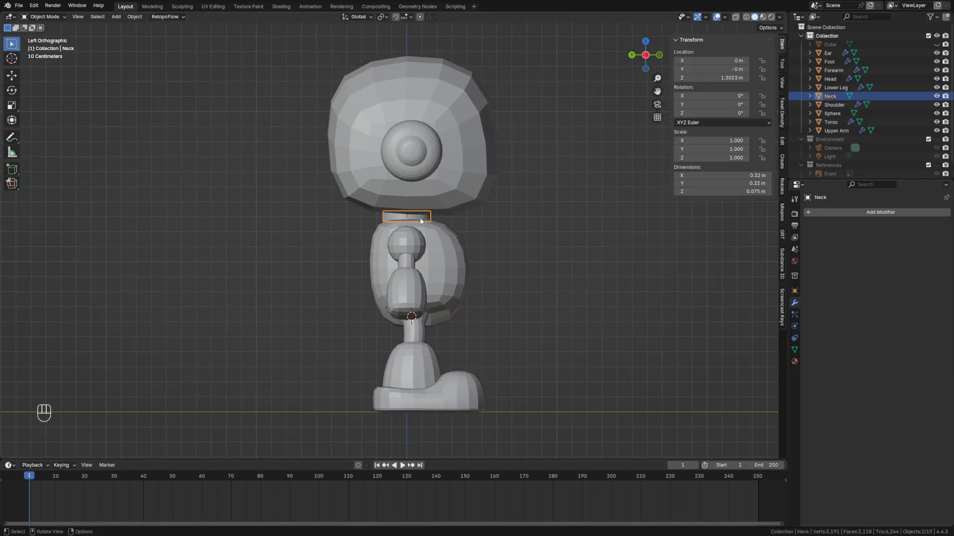
pyautogui.press('g')
pyautogui.press('y')
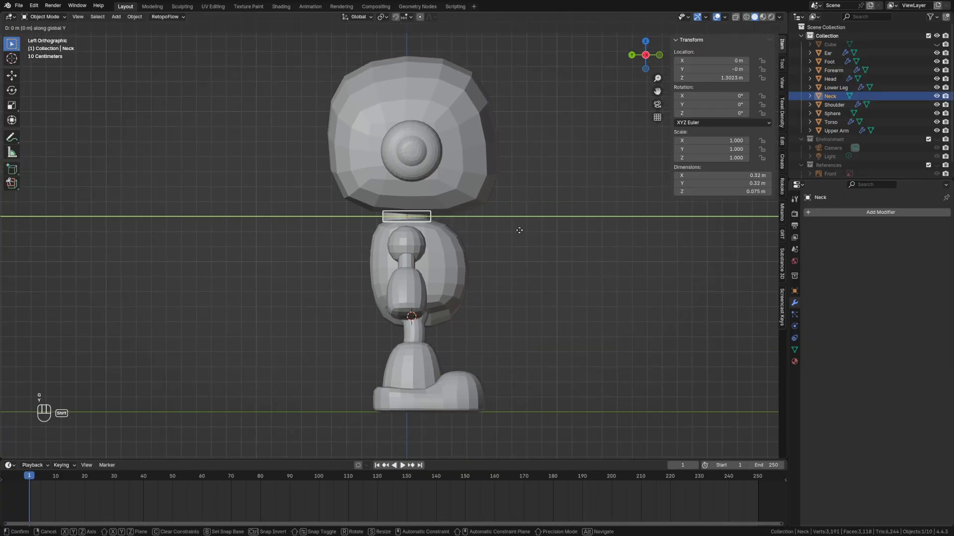
pyautogui.click(573, 235)
pyautogui.click(547, 266)
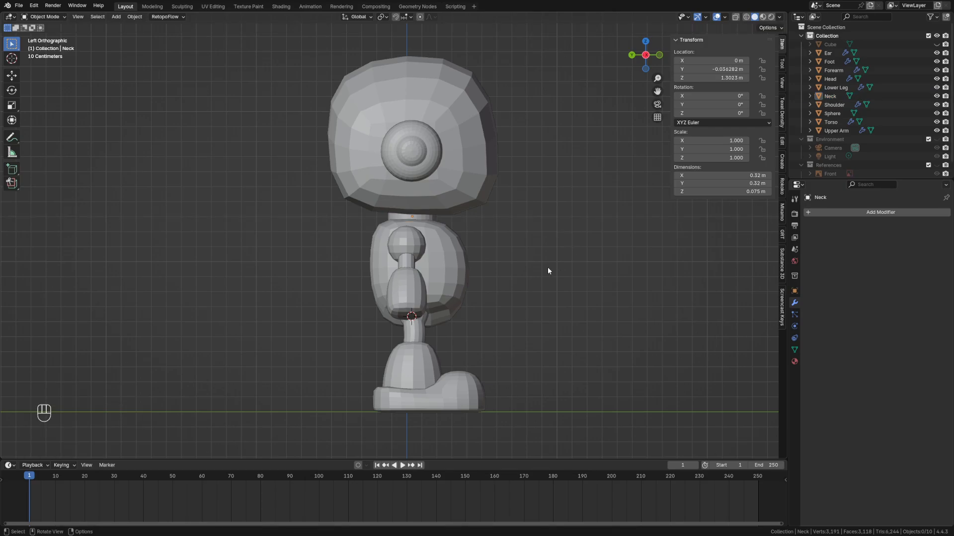
# Nudge the neck about 0.004 m further toward negative Y
pyautogui.click(419, 215)
pyautogui.click(419, 216)
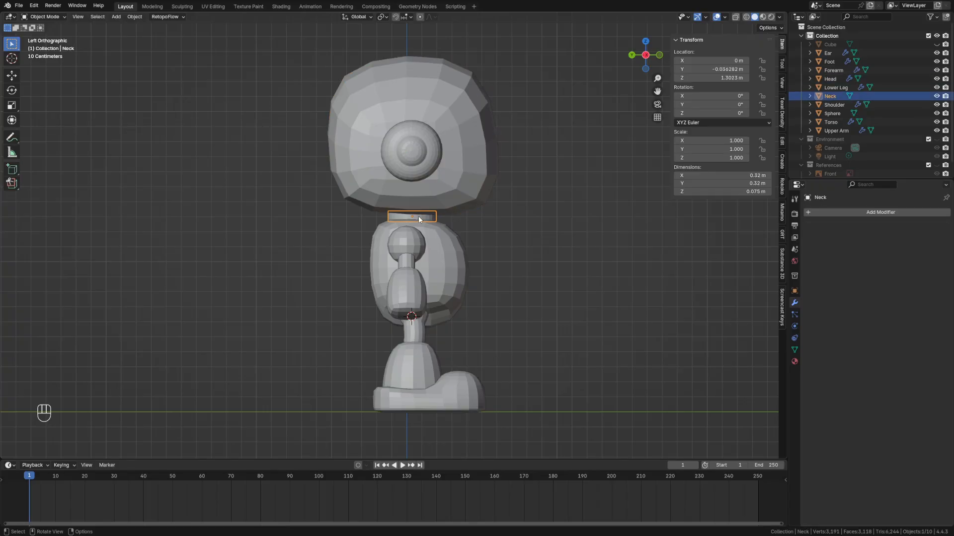
pyautogui.press('g')
pyautogui.press('y')
pyautogui.click(419, 216)
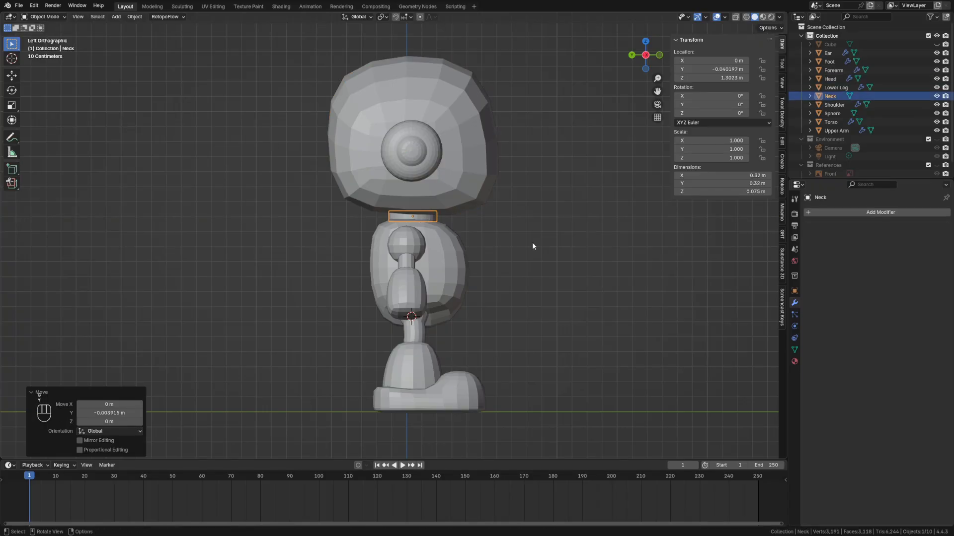
pyautogui.click(532, 242)
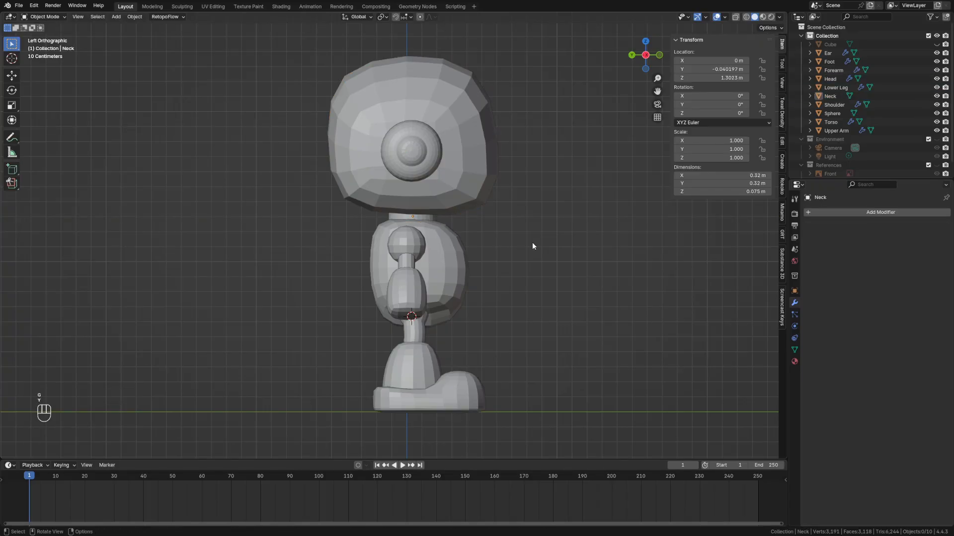
# Show the reference drawings and move the ear about 0.087 m along positive Y onto its drawn position, using X-ray for alignment
pyautogui.click(413, 176)
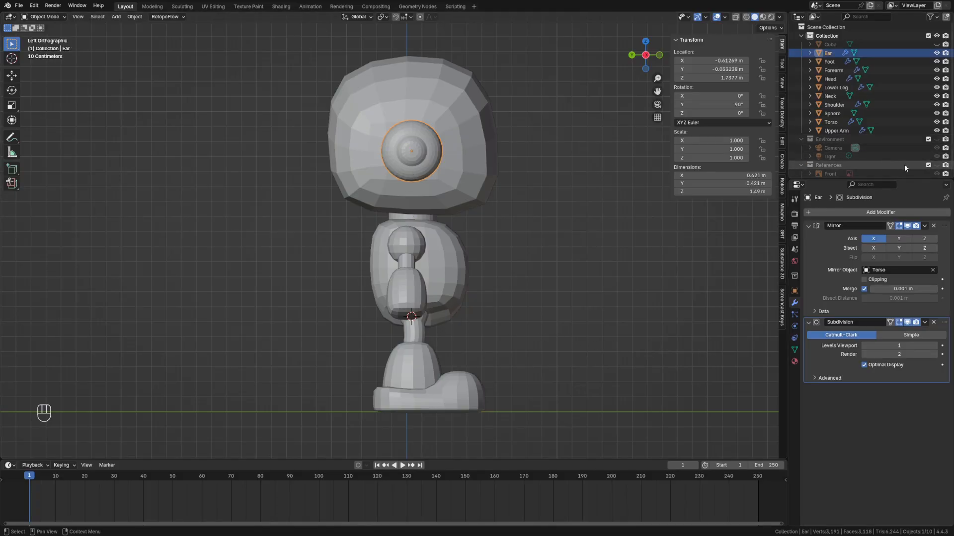
pyautogui.click(936, 174)
pyautogui.hotkey('alt', 'z')
pyautogui.press('g')
pyautogui.press('y')
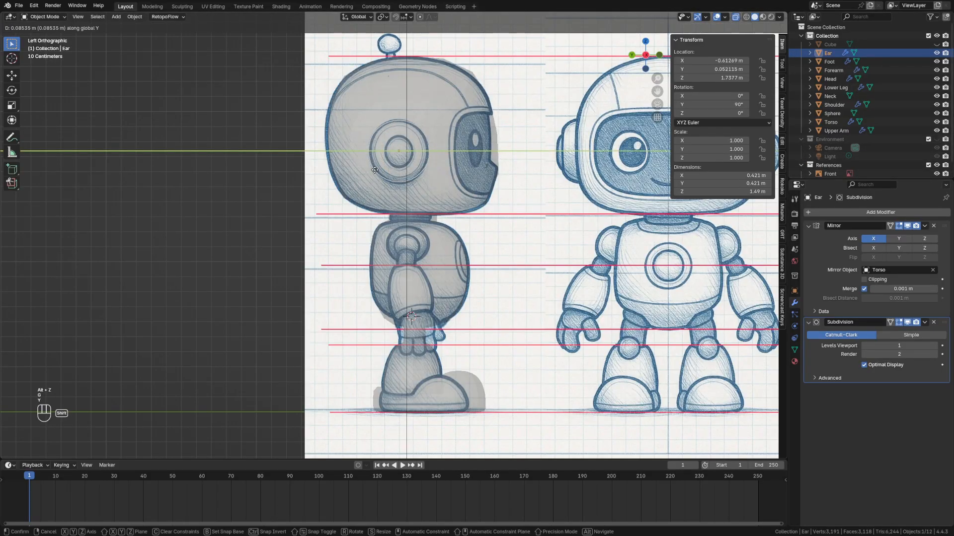
pyautogui.click(371, 174)
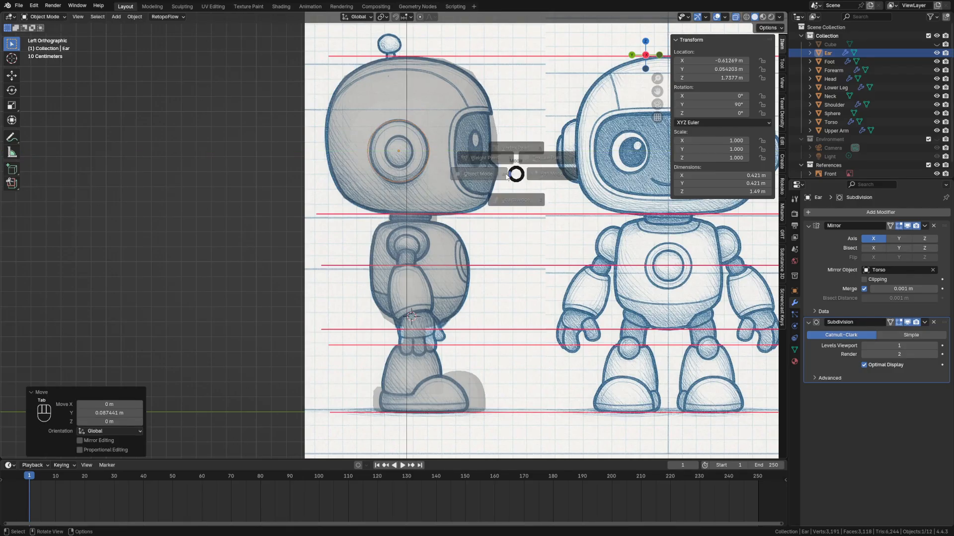
pyautogui.hotkey('alt', 'z')
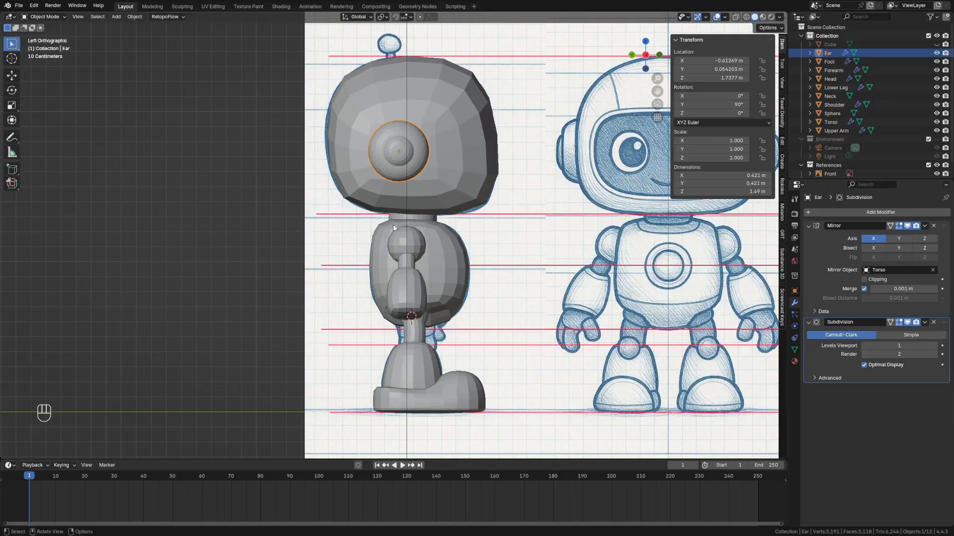
# Add a UV sphere with a radius of 0.072 m on the drawn antenna ball above the head
pyautogui.keyDown('shift'); pyautogui.moveTo(450, 188); pyautogui.dragTo(467, 338, button='middle'); pyautogui.keyUp('shift')
pyautogui.scroll(2, 439, 257)
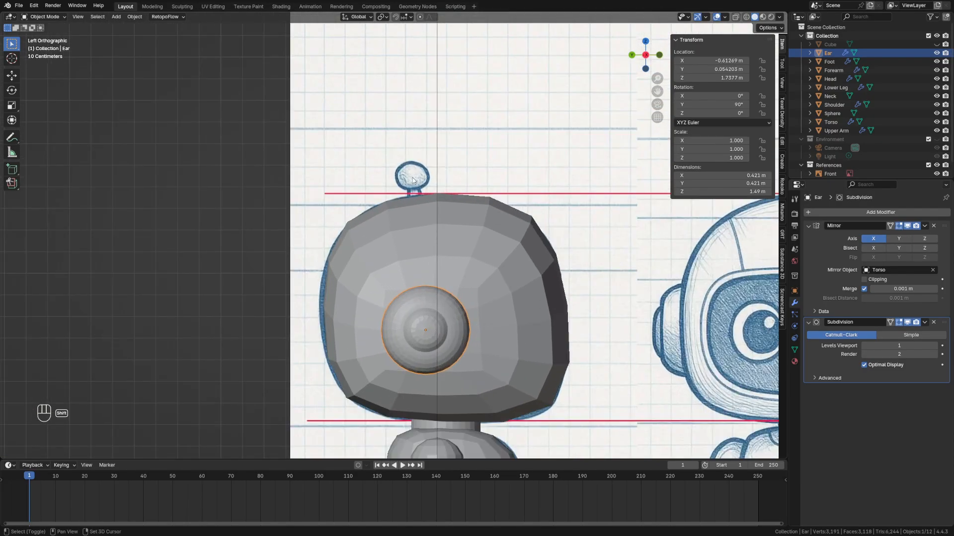
pyautogui.hotkey('shift', 'a')
pyautogui.moveTo(447, 196)
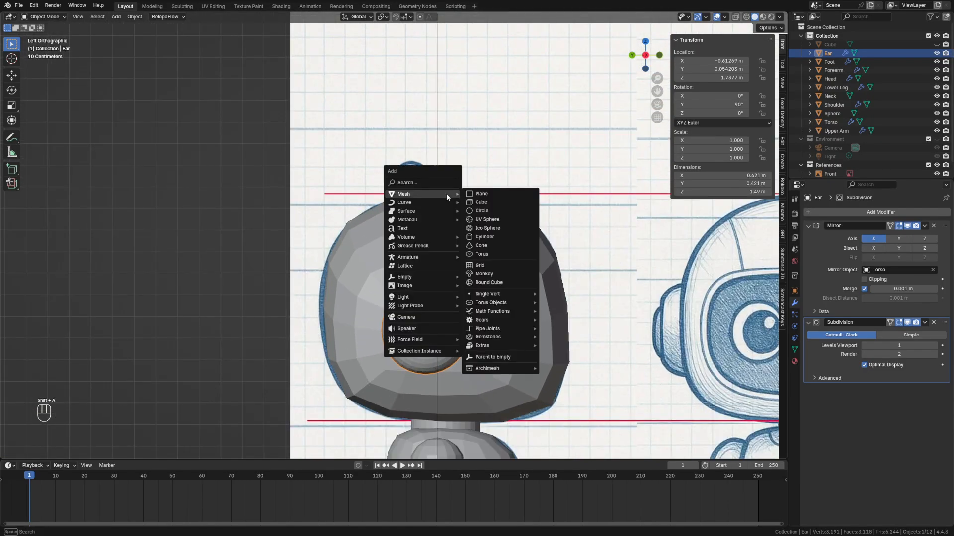
pyautogui.click(499, 225)
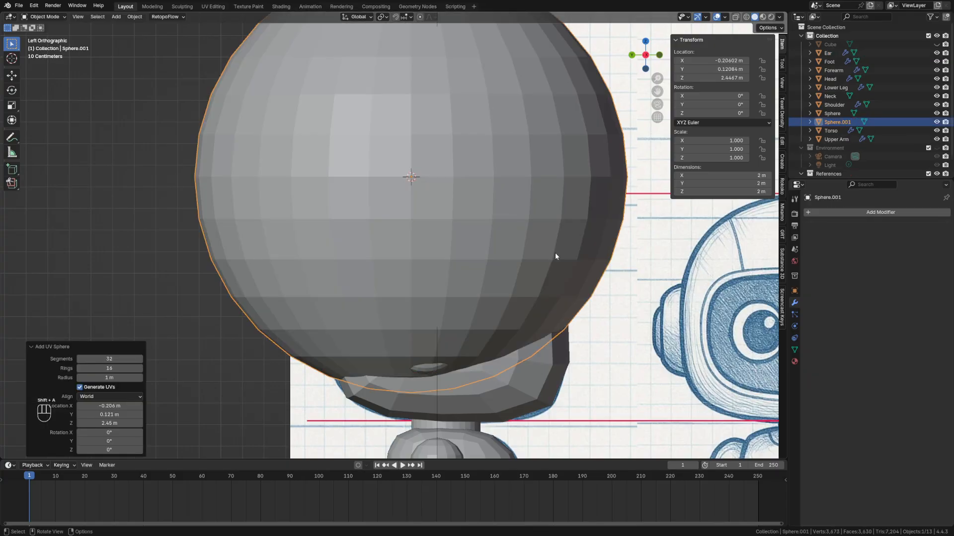
pyautogui.keyDown('shift'); pyautogui.moveTo(109, 378); pyautogui.dragTo(517, 396); pyautogui.keyUp('shift')
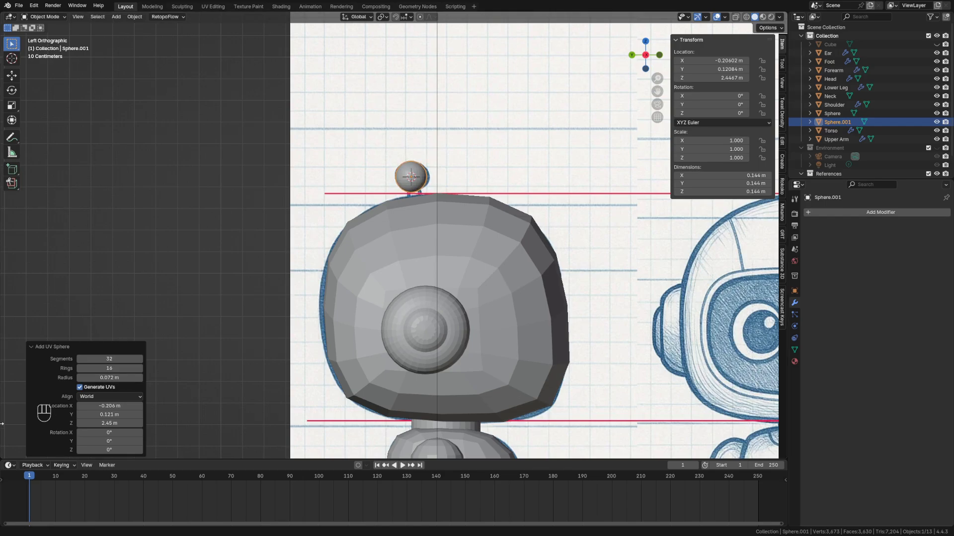
# Set the antenna sphere to 16 segments and 9 rings
pyautogui.click(111, 358)
pyautogui.write('16')
pyautogui.click(114, 368)
pyautogui.write('9')
pyautogui.press('Return')
pyautogui.press('Tab')
pyautogui.press('Tab')
pyautogui.scroll(4, 426, 201)
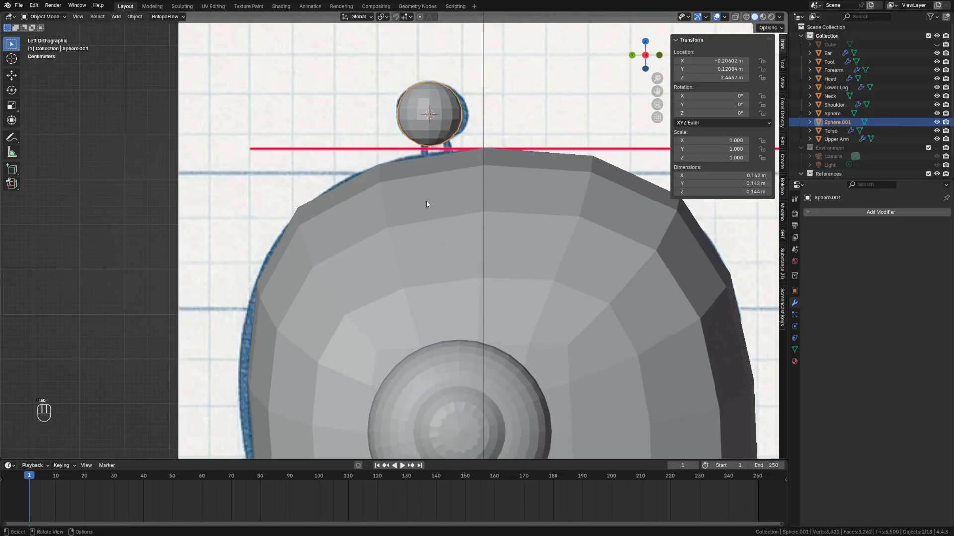
# Turn off proportional editing and delete the bottom pole vertex of the antenna sphere
pyautogui.keyDown('shift'); pyautogui.moveTo(490, 158); pyautogui.dragTo(470, 229, button='middle'); pyautogui.keyUp('shift')
pyautogui.press('Tab')
pyautogui.click(418, 261)
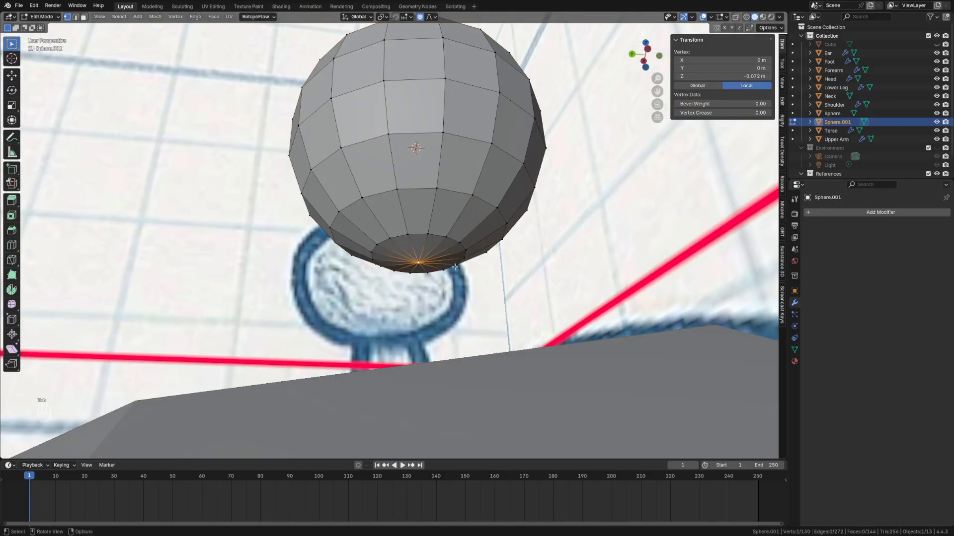
pyautogui.click(421, 17)
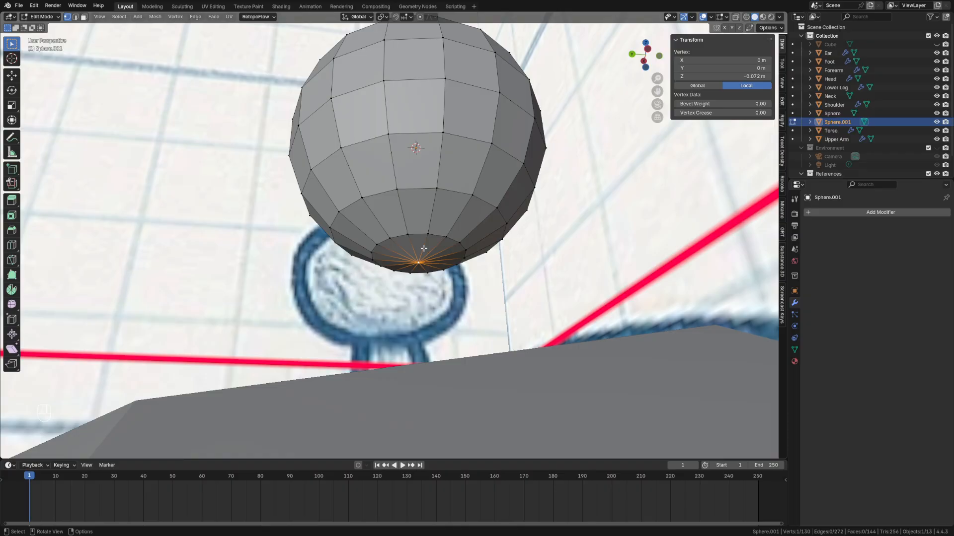
pyautogui.press('x')
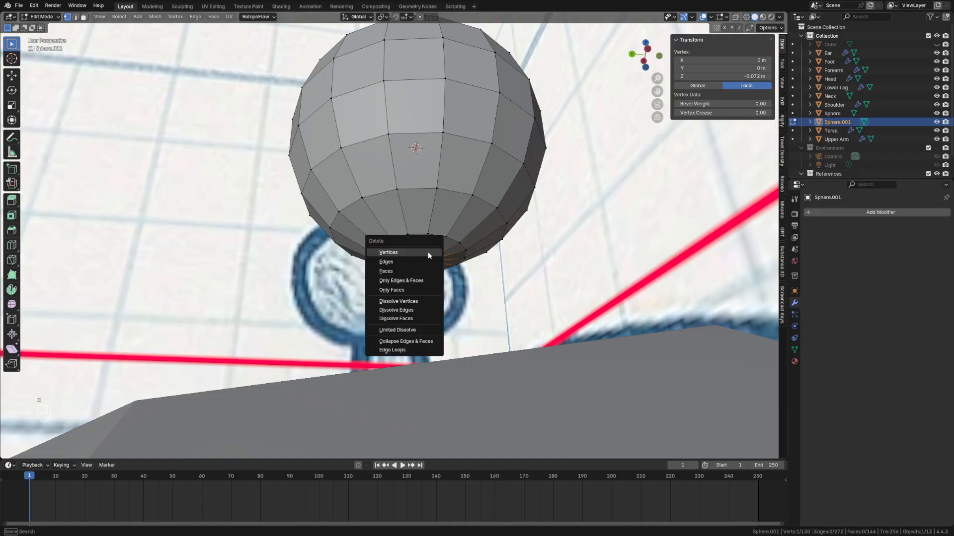
pyautogui.click(430, 252)
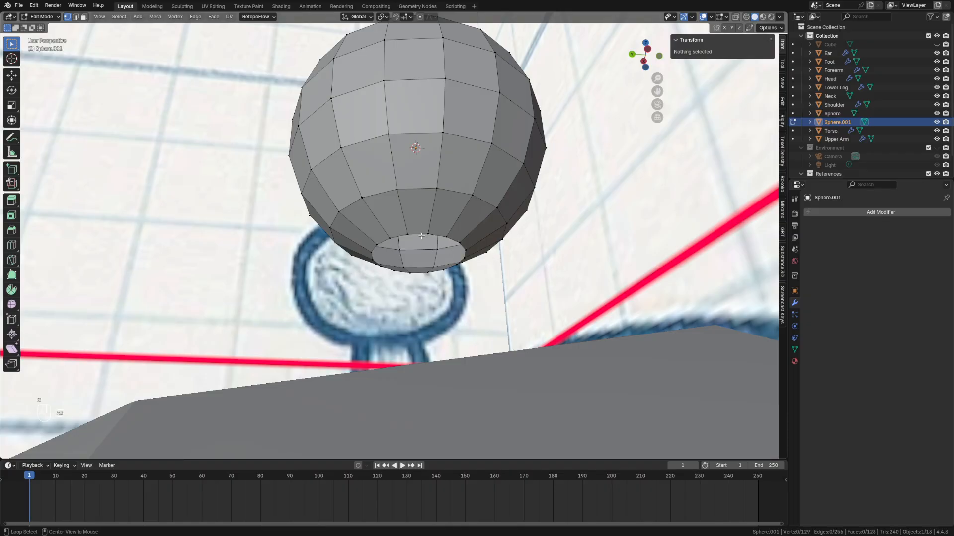
# Extrude the edge loop around the sphere's bottom opening about 0.087 m down along Z as the antenna stem
pyautogui.keyDown('alt'); pyautogui.click(438, 243); pyautogui.keyUp('alt')
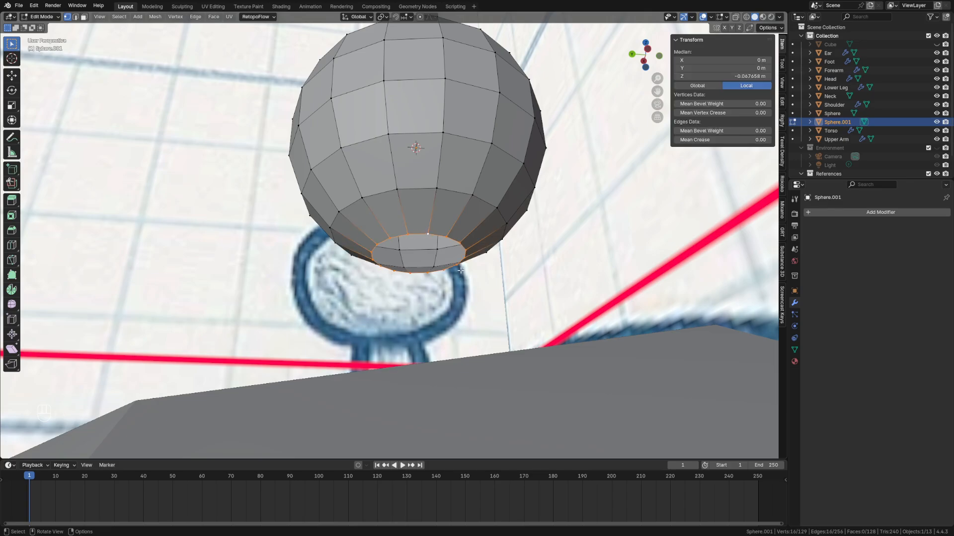
pyautogui.press('e')
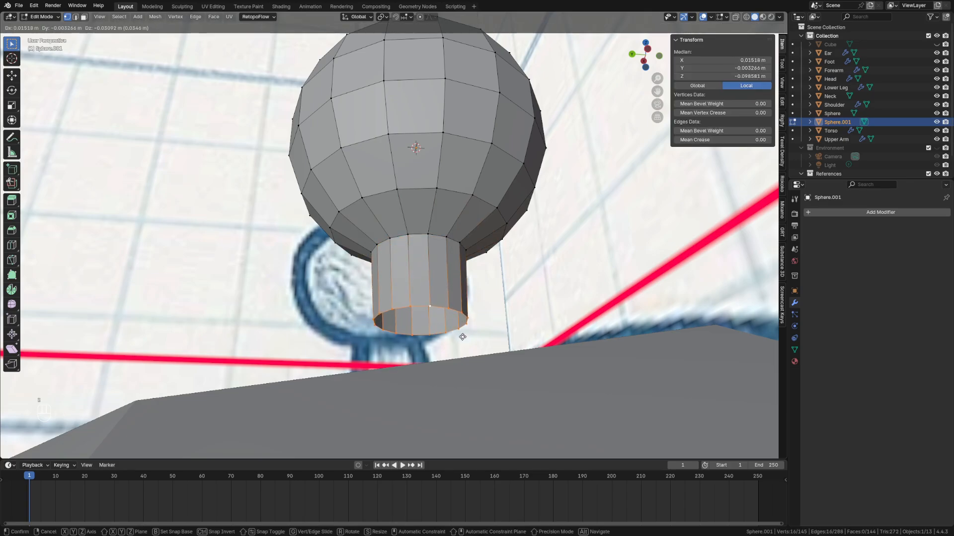
pyautogui.press('z')
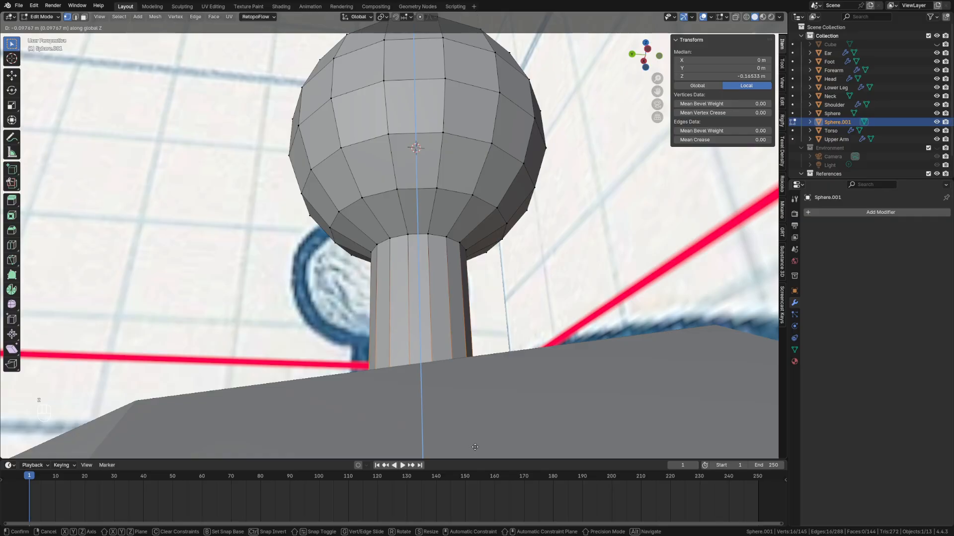
pyautogui.click(475, 427)
# Check the stem in X-ray and raise its bottom edge loop about 0.009 m along Z, keeping it inside the head
pyautogui.hotkey('alt', 'z')
pyautogui.scroll(-2, 487, 407)
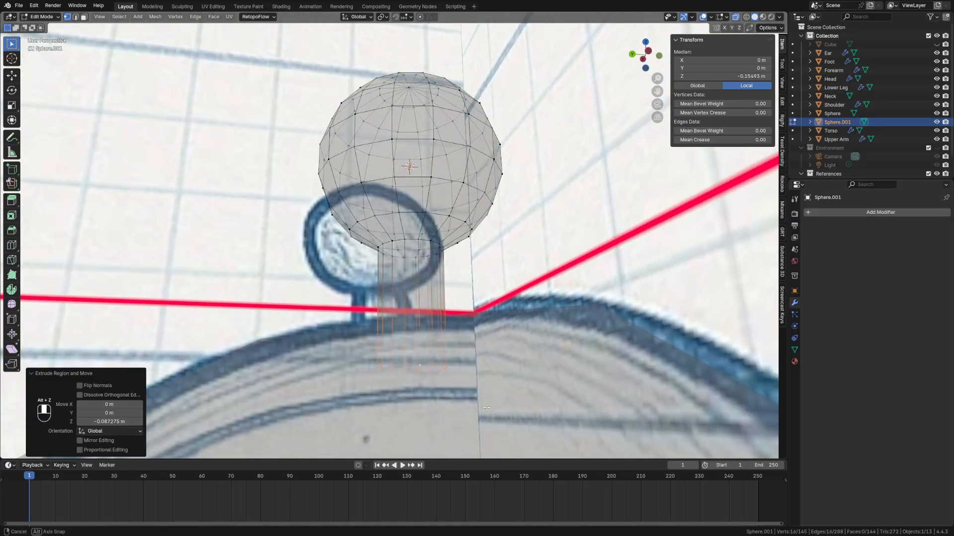
pyautogui.moveTo(487, 407); pyautogui.dragTo(497, 424, button='middle')
pyautogui.hotkey('alt', 'z')
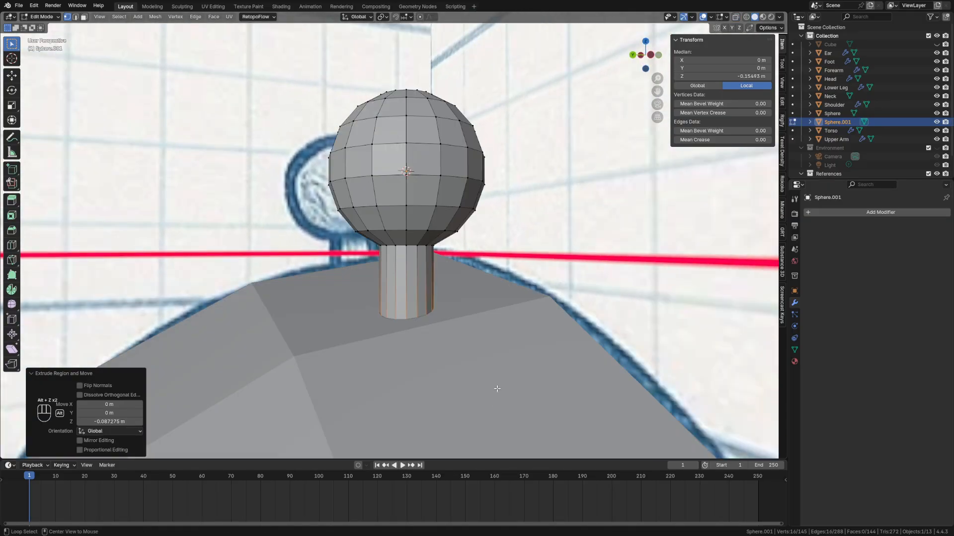
pyautogui.press('g')
pyautogui.press('z')
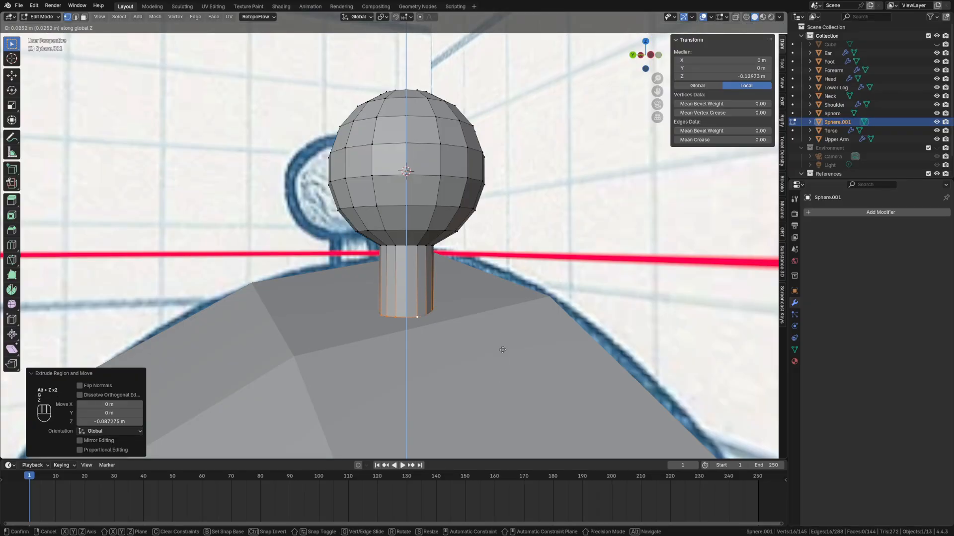
pyautogui.click(504, 367)
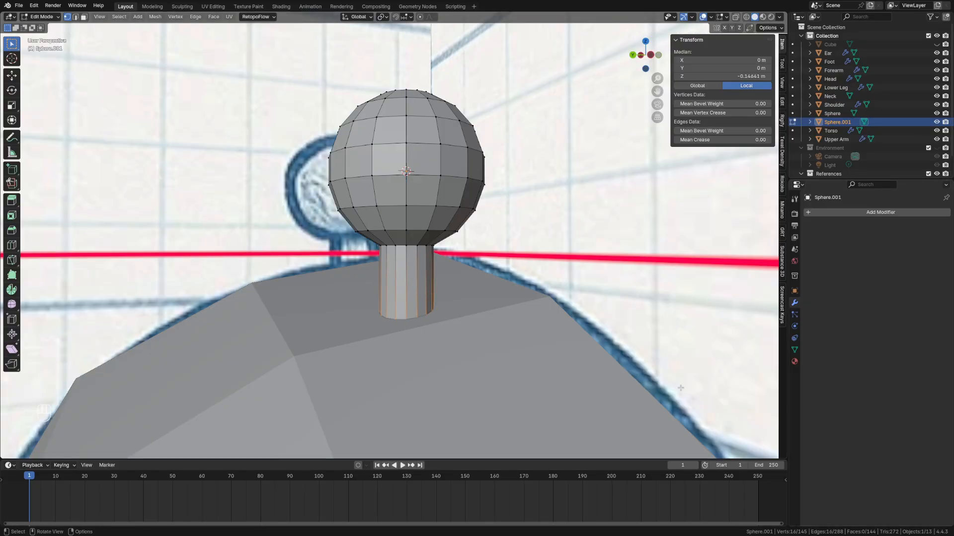
# Return to Object Mode and rotate the antenna about -13.5° in the left view
pyautogui.press('Tab')
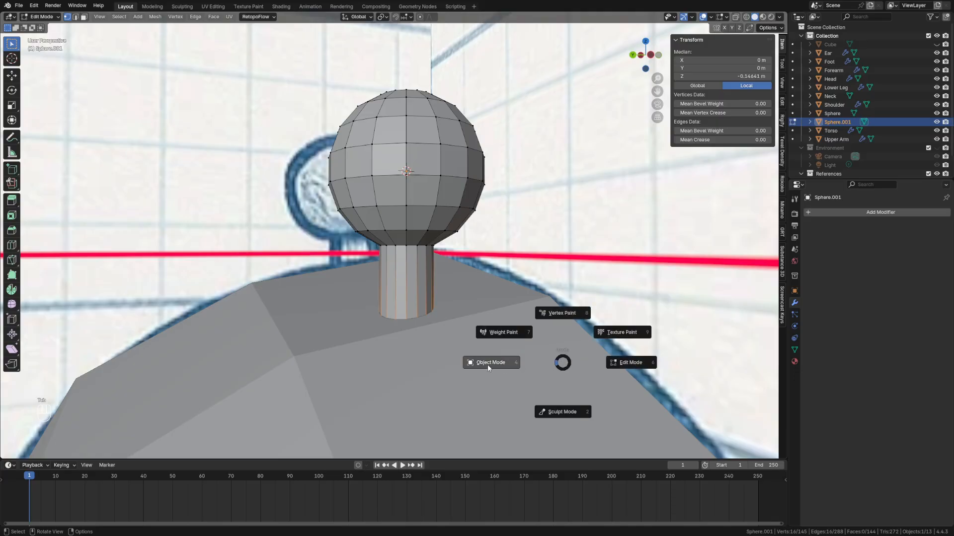
pyautogui.click(488, 364)
pyautogui.press('`')
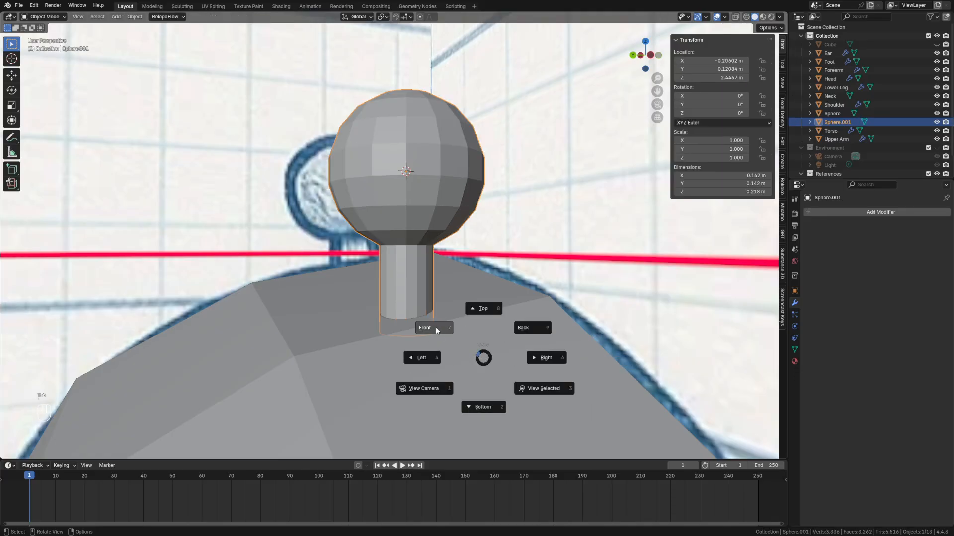
pyautogui.click(420, 356)
pyautogui.press('r')
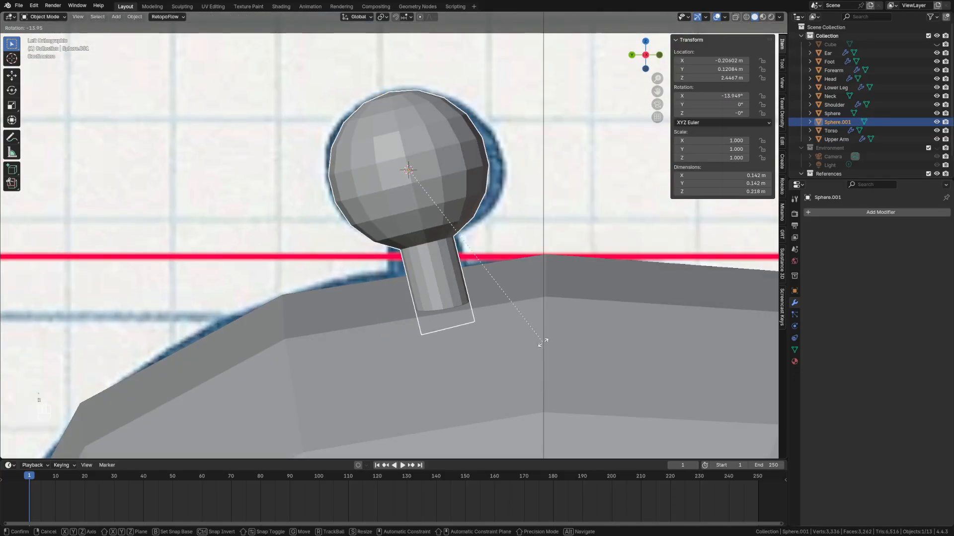
pyautogui.click(541, 347)
# Rotate the antenna about -14.8° in the front view
pyautogui.press('`')
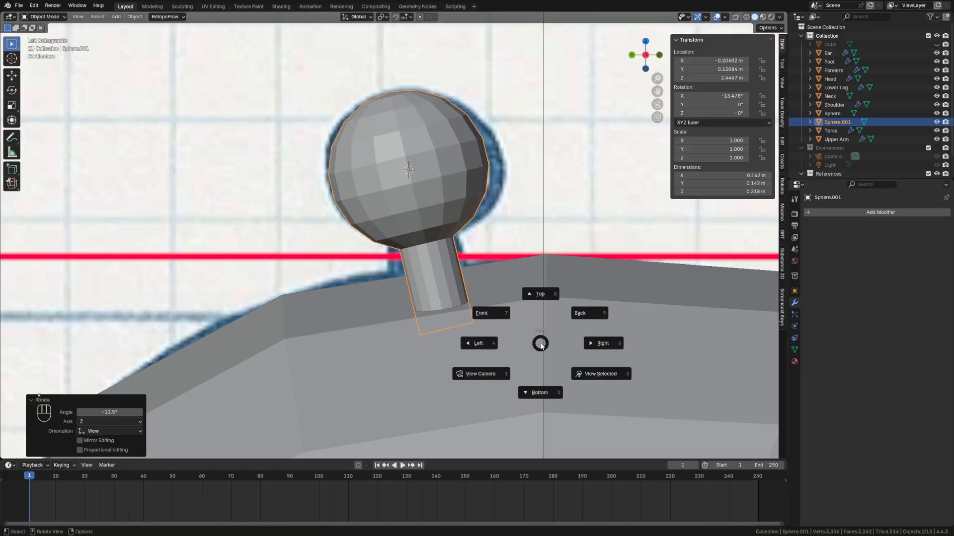
pyautogui.click(488, 311)
pyautogui.press('r')
pyautogui.click(536, 310)
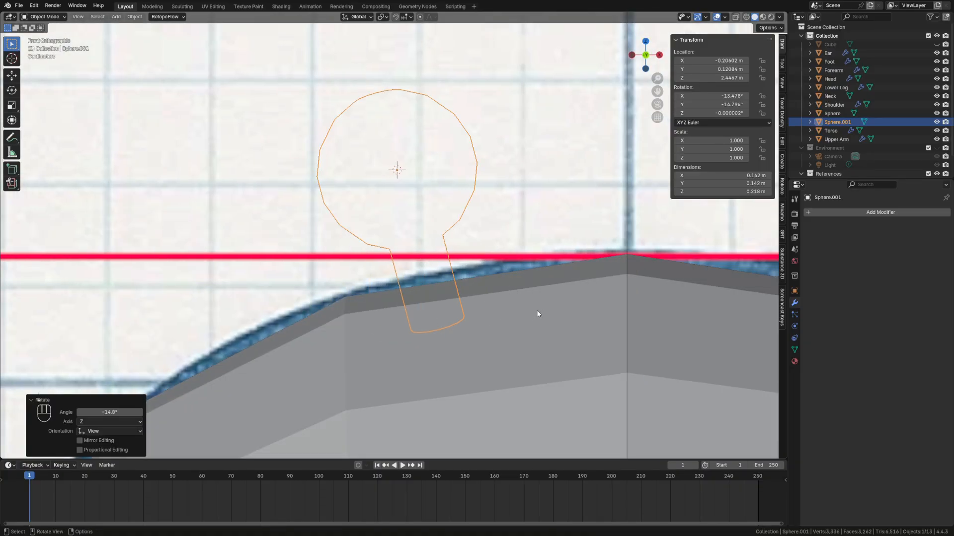
# Move the antenna about -0.24 m in X and -0.118 m in Z onto the head's upper corner, and hide the References collection
pyautogui.scroll(-5, 537, 310)
pyautogui.press('g')
pyautogui.click(451, 366)
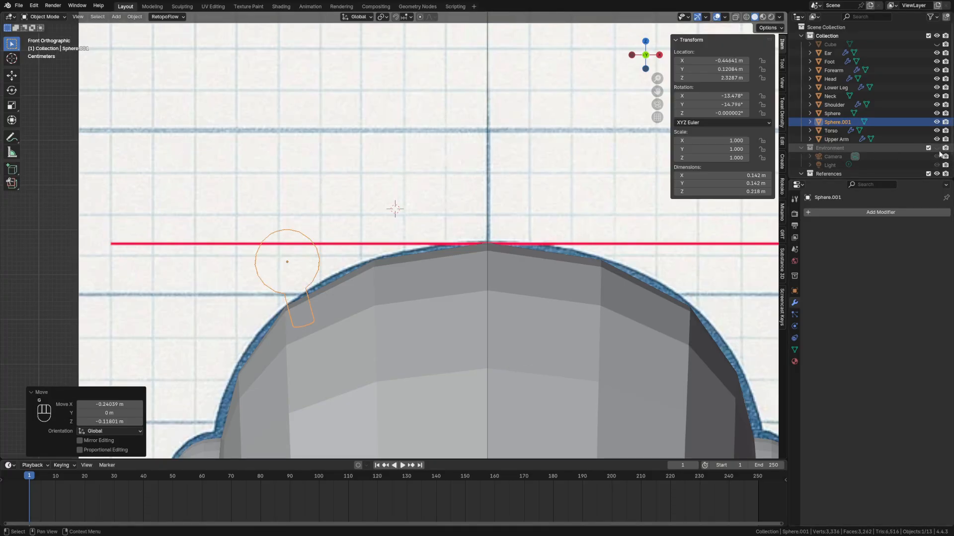
pyautogui.scroll(-2, 939, 150)
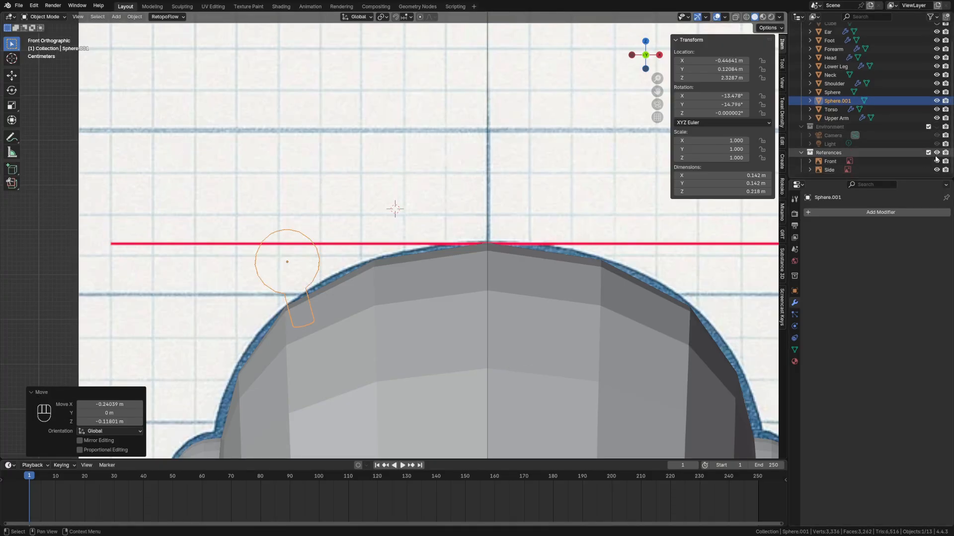
pyautogui.click(936, 153)
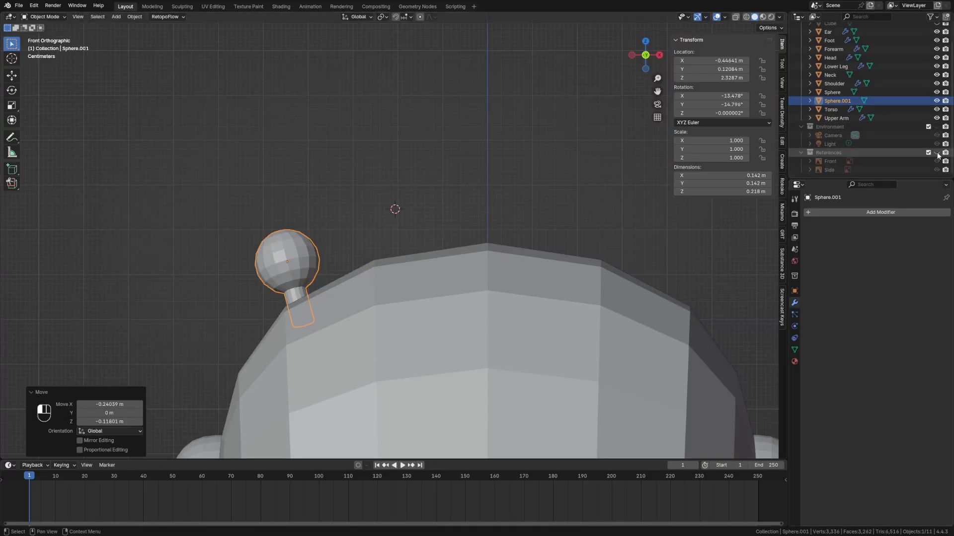
# Add a Mirror modifier on X to the antenna with Head as the mirror object, and check the whole robot
pyautogui.click(878, 212)
pyautogui.click(878, 211)
pyautogui.write('mir')
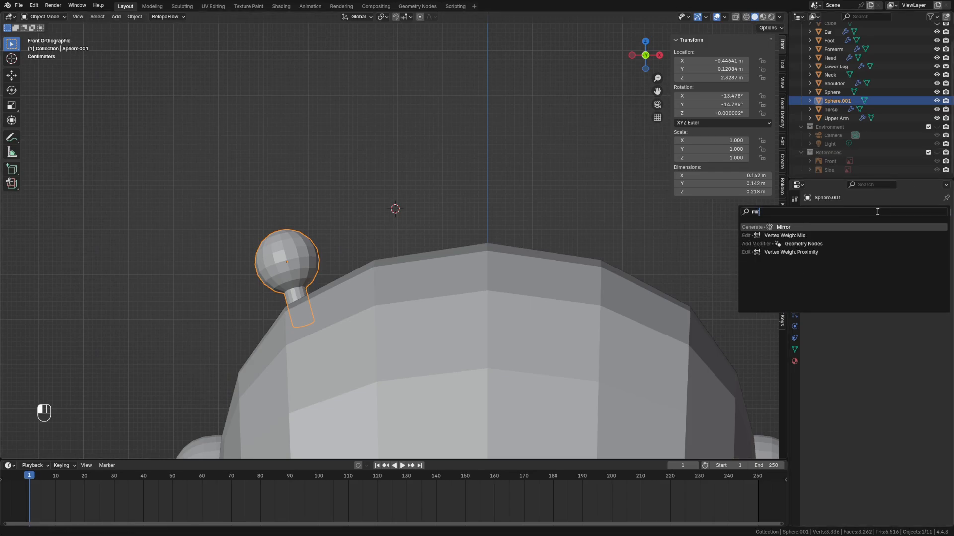
pyautogui.click(785, 228)
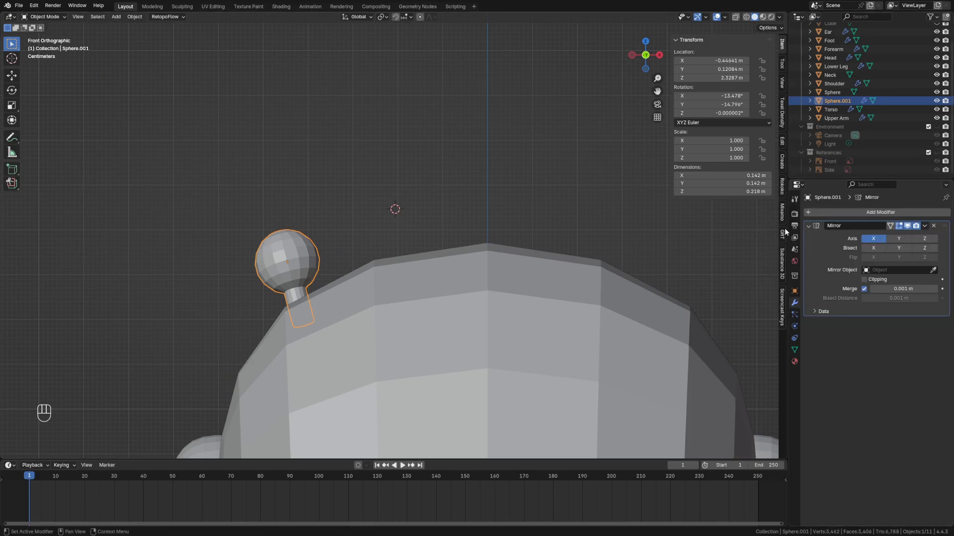
pyautogui.click(933, 270)
pyautogui.click(531, 324)
pyautogui.scroll(-5, 537, 325)
pyautogui.moveTo(516, 334); pyautogui.dragTo(536, 348, button='middle')
pyautogui.scroll(-5, 576, 342)
pyautogui.click(595, 317)
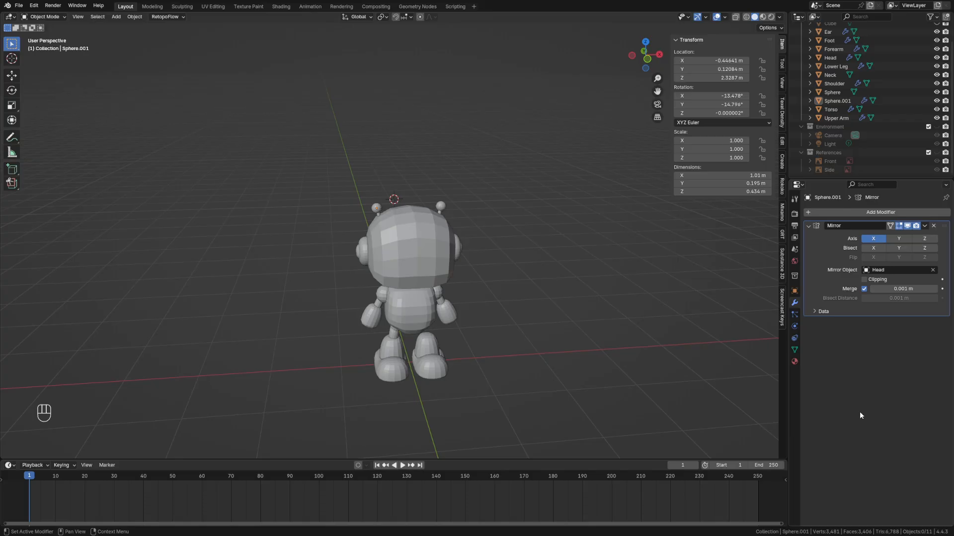
pyautogui.moveTo(737, 392); pyautogui.dragTo(582, 348, button='middle')
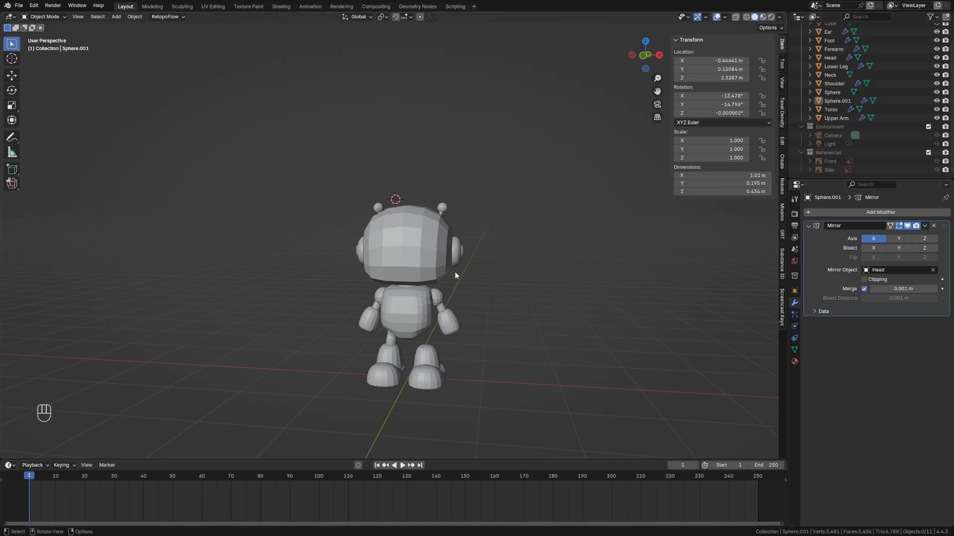
pyautogui.keyDown('shift'); pyautogui.click(410, 259); pyautogui.keyUp('shift')
pyautogui.keyDown('shift'); pyautogui.click(404, 332); pyautogui.keyUp('shift')
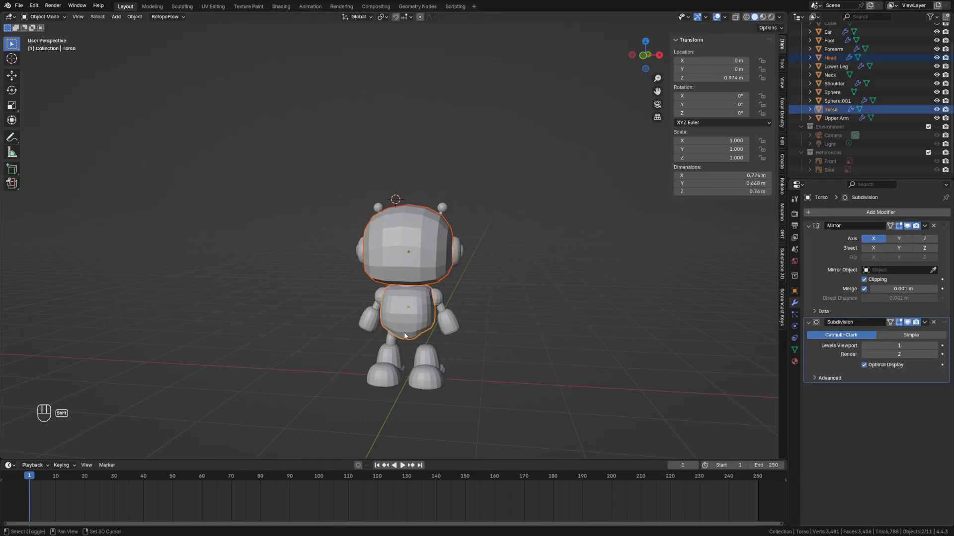
pyautogui.keyDown('shift'); pyautogui.click(402, 331); pyautogui.keyUp('shift')
pyautogui.keyDown('shift'); pyautogui.click(401, 327); pyautogui.keyUp('shift')
pyautogui.keyDown('shift'); pyautogui.click(402, 325); pyautogui.keyUp('shift')
pyautogui.keyDown('shift'); pyautogui.click(420, 317); pyautogui.keyUp('shift')
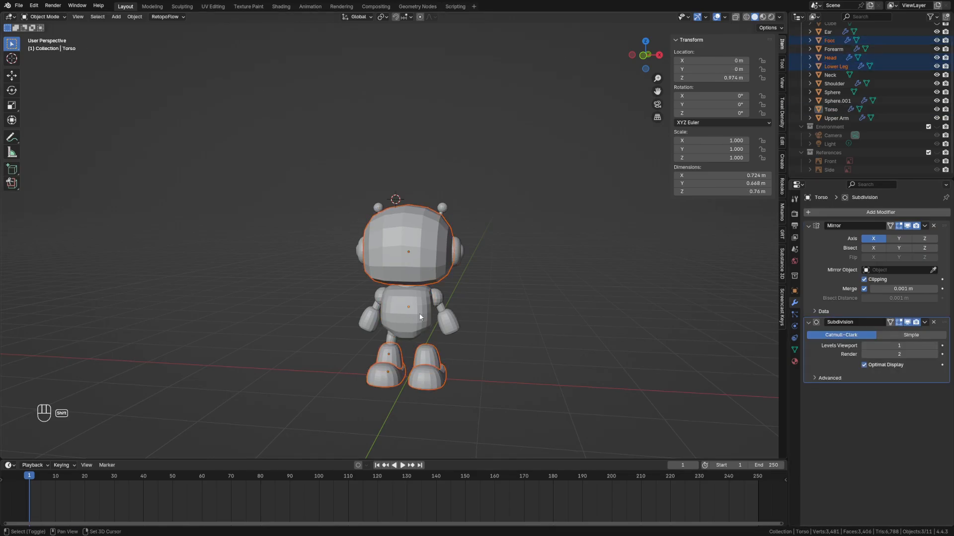
pyautogui.keyDown('shift'); pyautogui.click(420, 316); pyautogui.keyUp('shift')
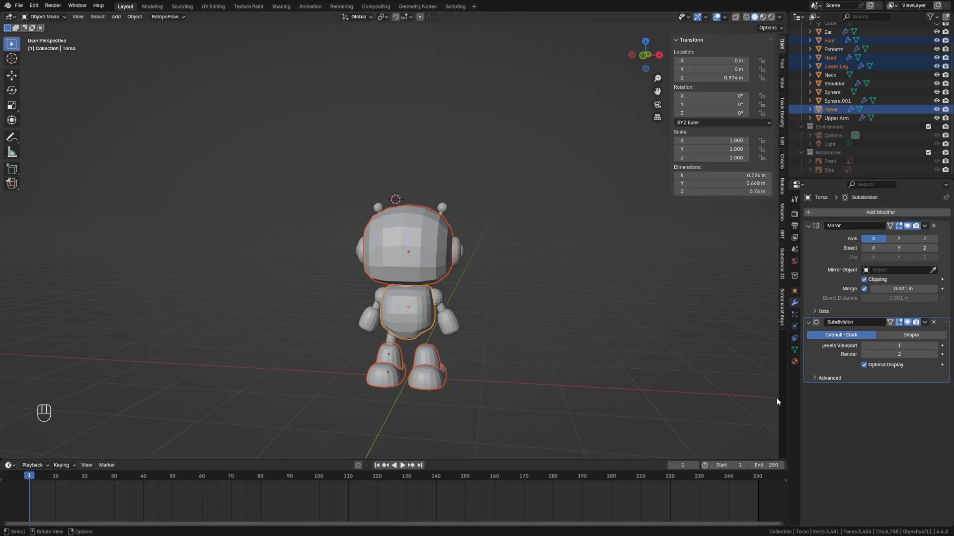
pyautogui.click(801, 187)
pyautogui.click(802, 185)
# Copy the shoulder's Mirror modifier to the unmirrored upper-leg sphere with Link/Transfer Data
pyautogui.click(377, 296)
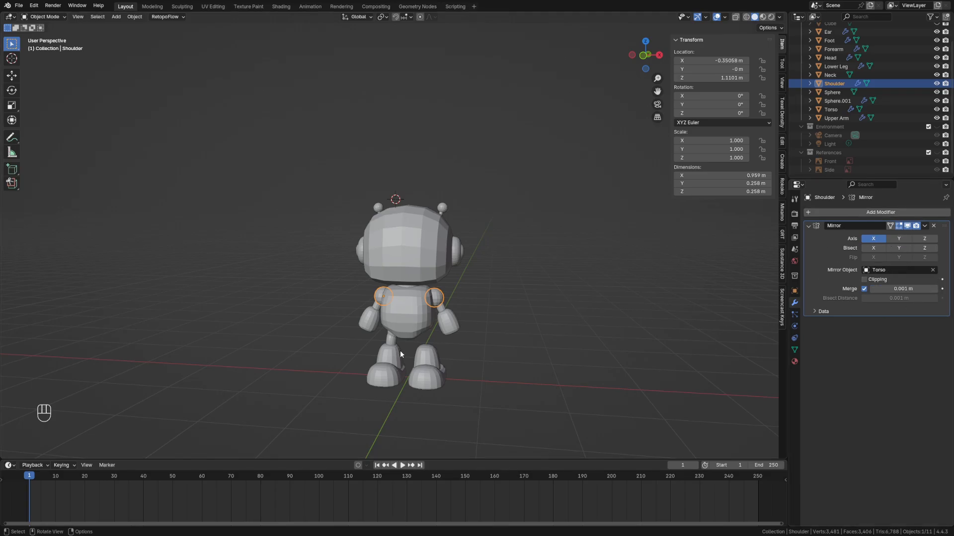
pyautogui.click(389, 338)
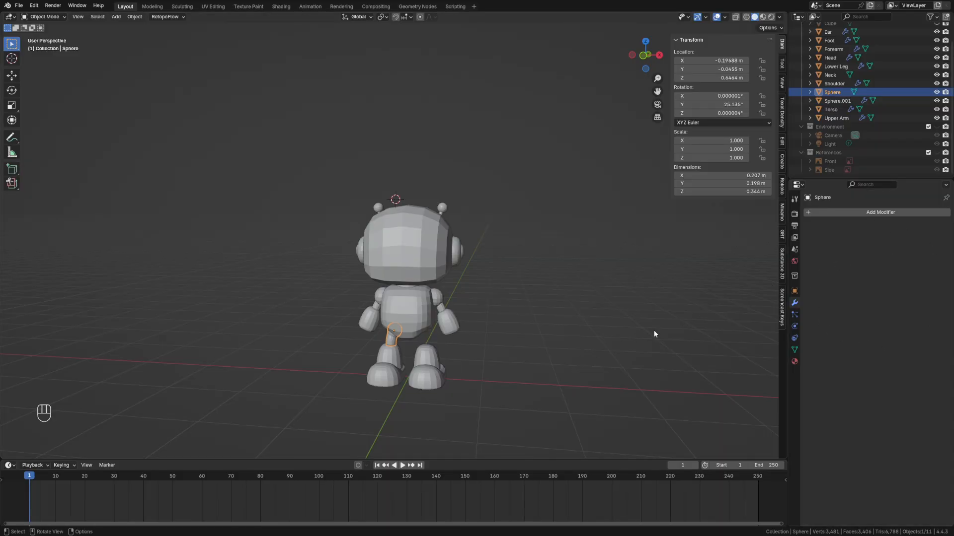
pyautogui.keyDown('shift'); pyautogui.click(377, 298); pyautogui.keyUp('shift')
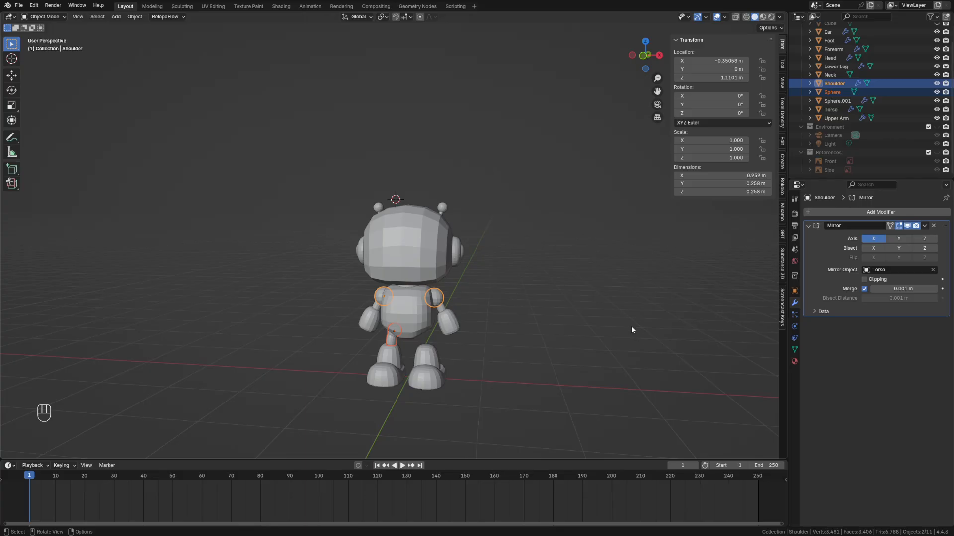
pyautogui.click(135, 17)
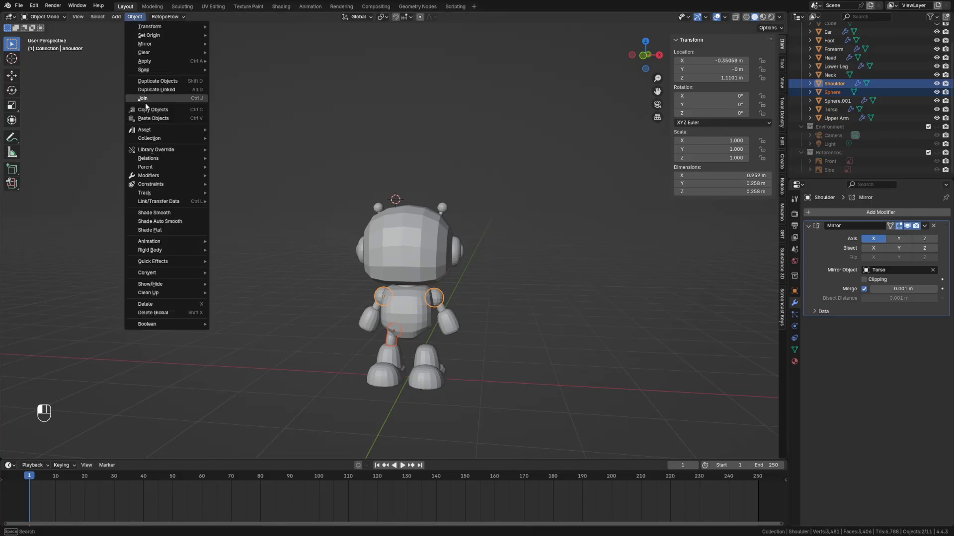
pyautogui.moveTo(180, 201)
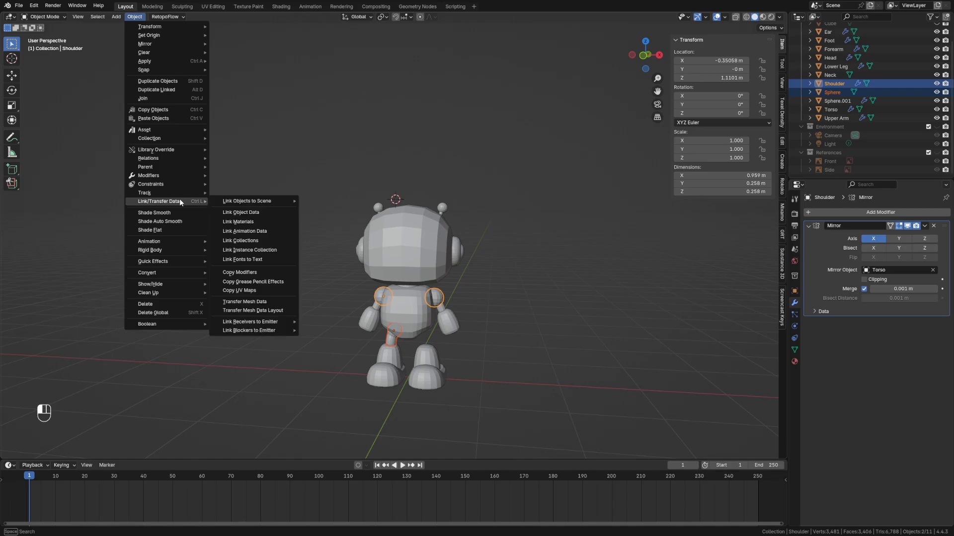
pyautogui.click(239, 273)
pyautogui.hotkey('ctrl', 'l')
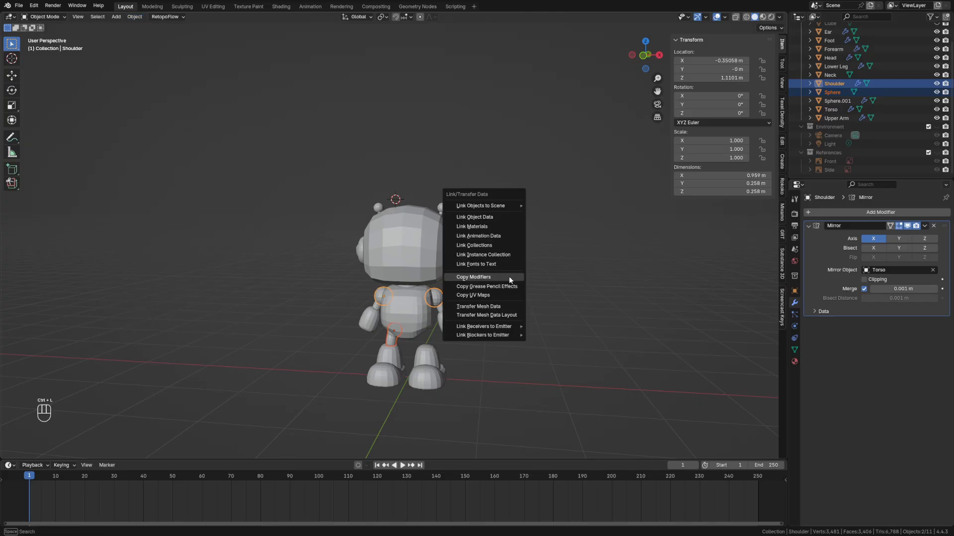
pyautogui.click(509, 276)
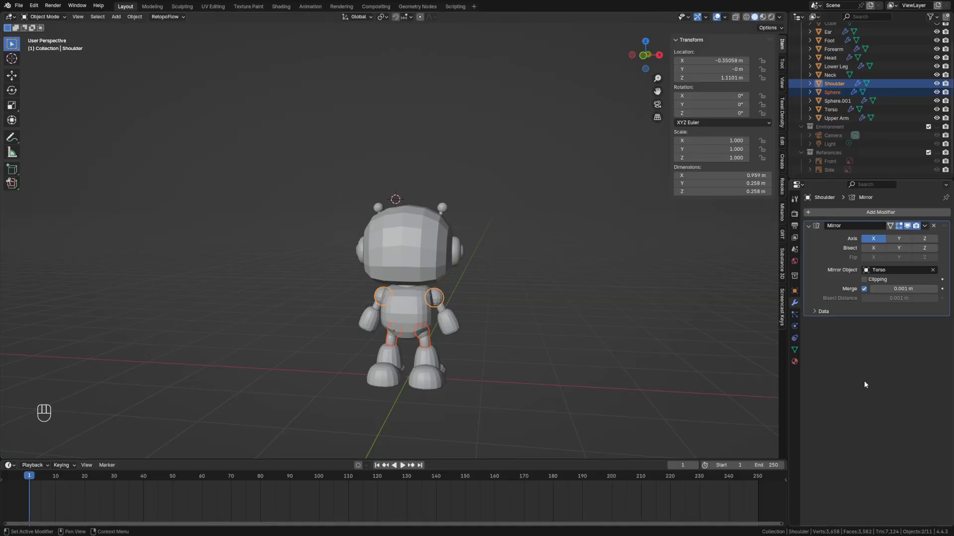
# Select the mirrored upper-leg sphere and rename it Upper Leg
pyautogui.click(395, 339)
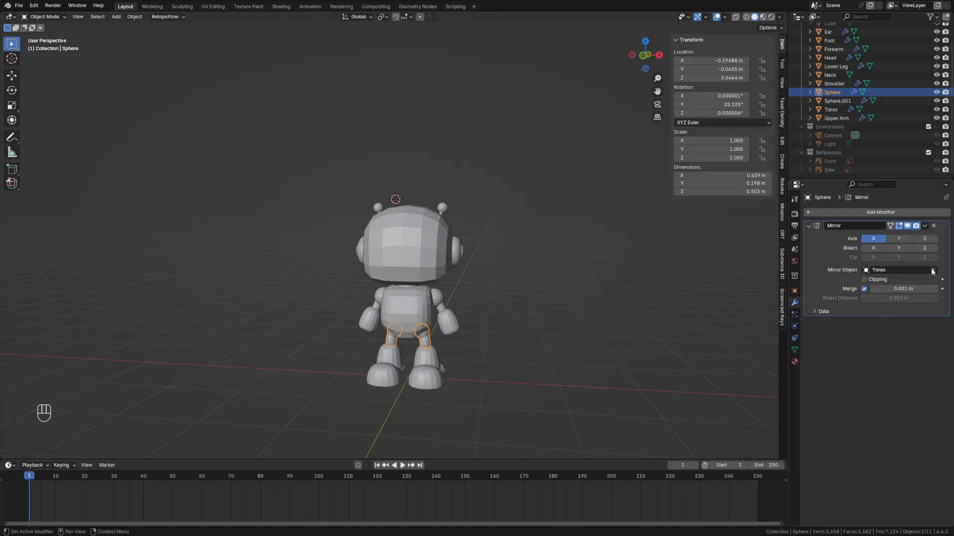
pyautogui.scroll(1, 824, 104)
pyautogui.doubleClick(832, 95)
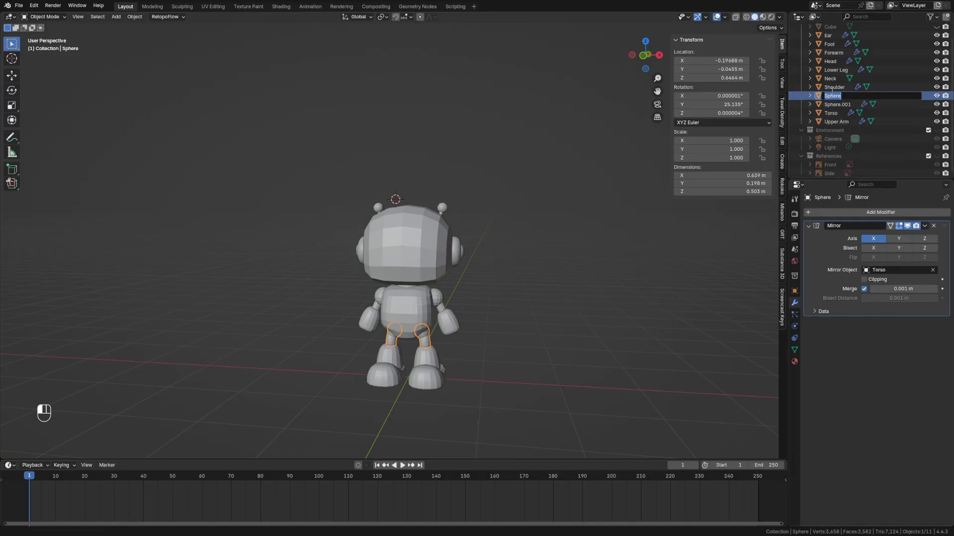
pyautogui.write('Upper Leg')
pyautogui.press('Return')
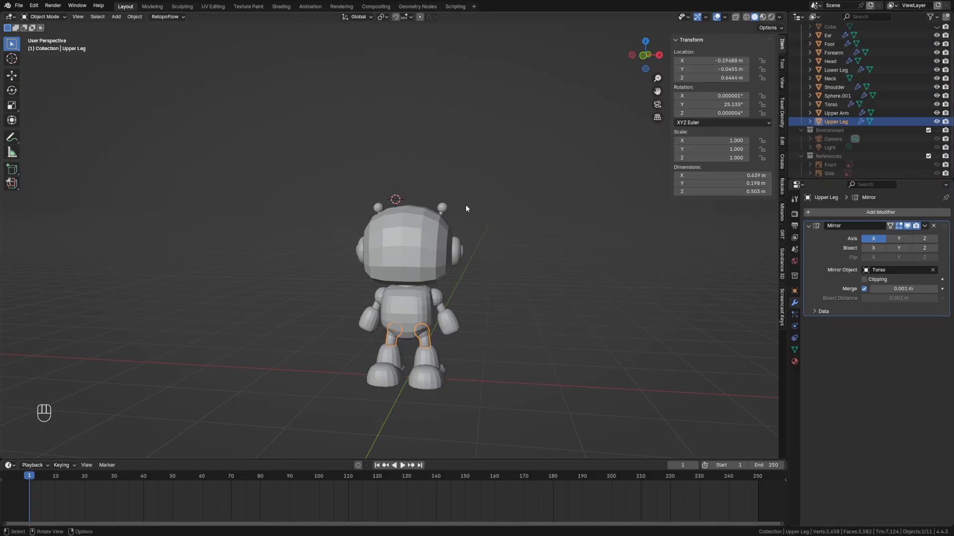
# Select the mirrored antenna object on the head and rename it Antenna
pyautogui.click(442, 208)
pyautogui.doubleClick(844, 96)
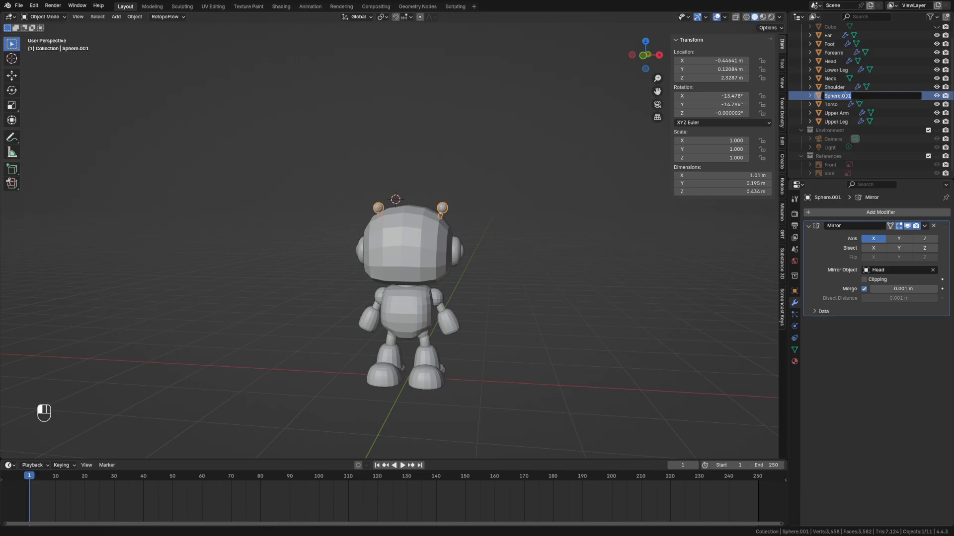
pyautogui.write('Antenna')
pyautogui.press('Return')
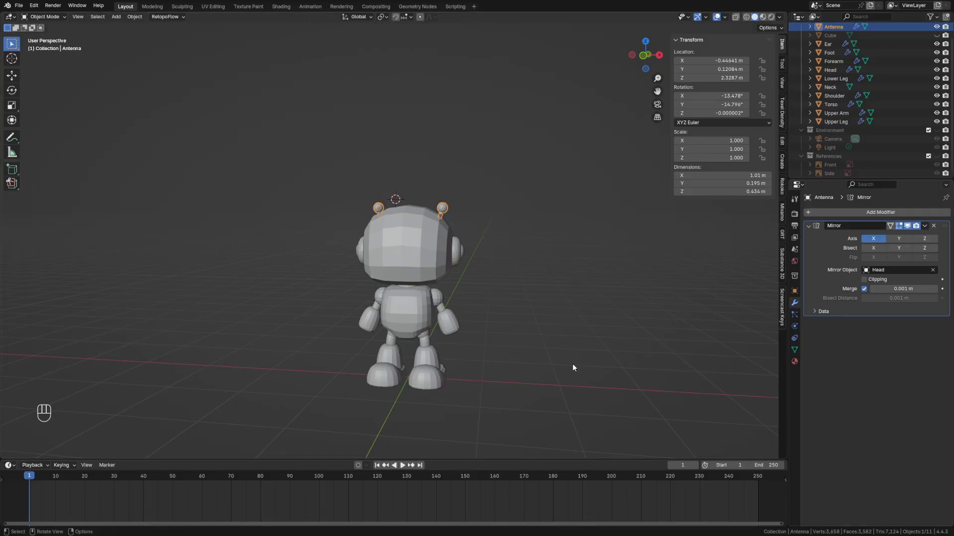
# In the front view, place the 3D cursor just below the forearm's lower end and add a single vertex there
pyautogui.press('`')
pyautogui.click(451, 323)
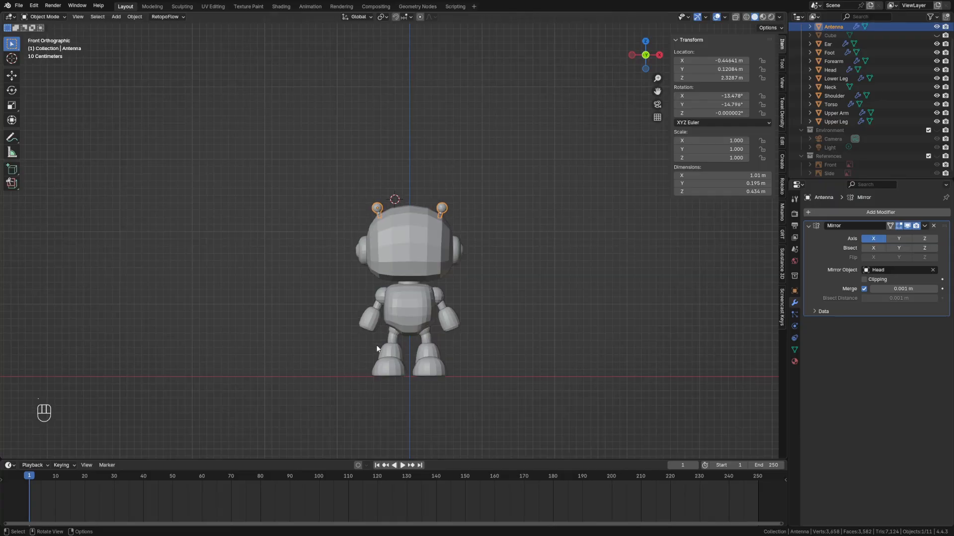
pyautogui.keyDown('shift'); pyautogui.moveTo(366, 339); pyautogui.dragTo(362, 278, button='middle'); pyautogui.keyUp('shift')
pyautogui.scroll(5, 362, 269)
pyautogui.keyDown('shift'); pyautogui.moveTo(334, 329); pyautogui.dragTo(361, 270, button='middle'); pyautogui.keyUp('shift')
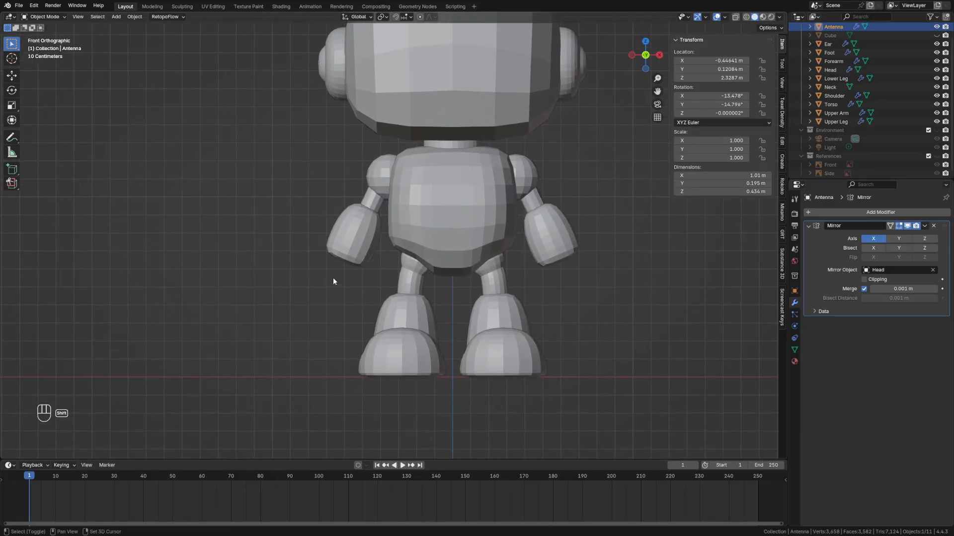
pyautogui.keyDown('shift'); pyautogui.rightClick(334, 273); pyautogui.keyUp('shift')
pyautogui.hotkey('shift', 'a')
pyautogui.moveTo(368, 294)
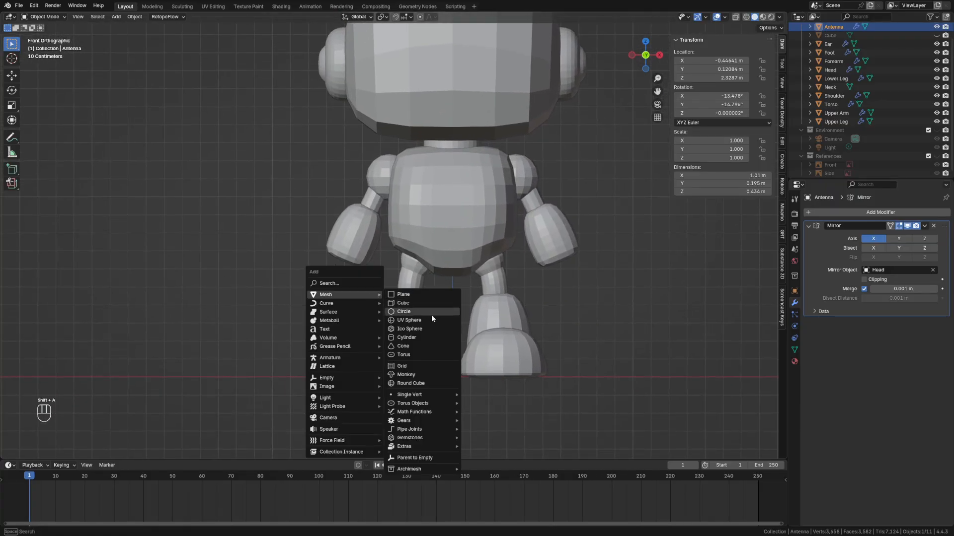
pyautogui.moveTo(438, 400)
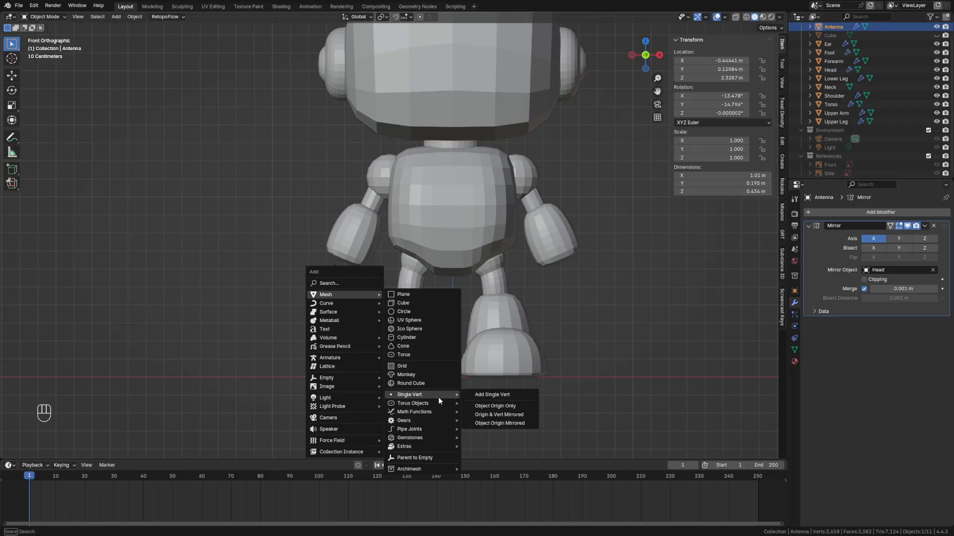
pyautogui.click(493, 396)
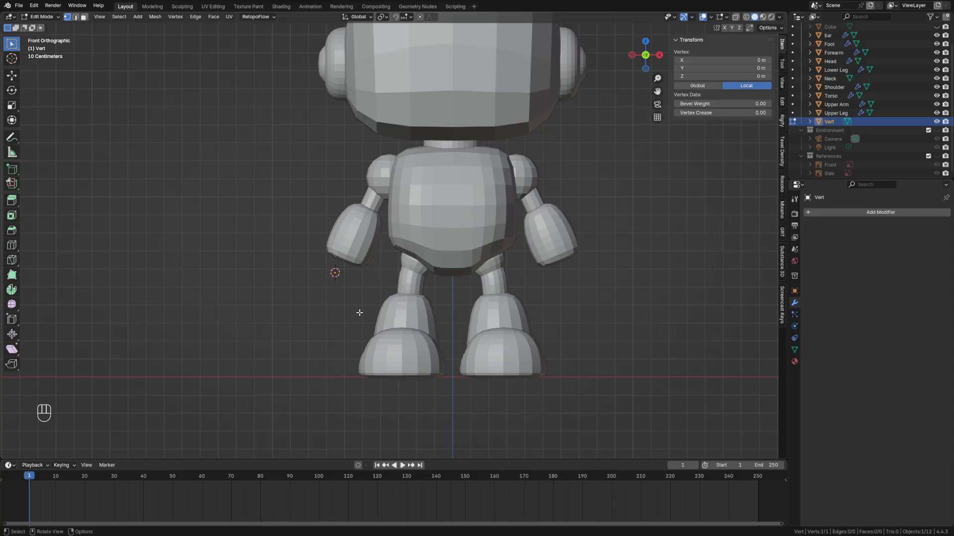
# Extrude the vertex about 0.21 m straight down along Z
pyautogui.press('e')
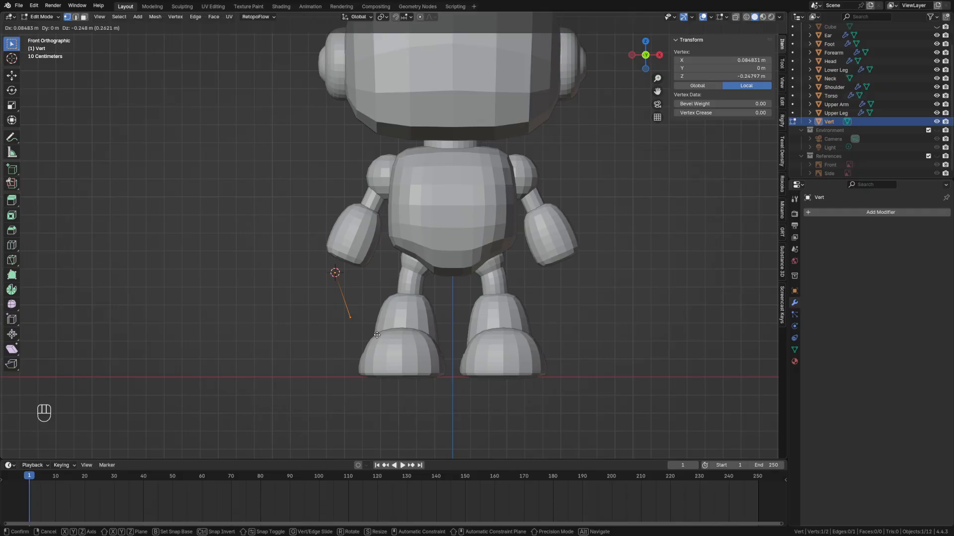
pyautogui.press('z')
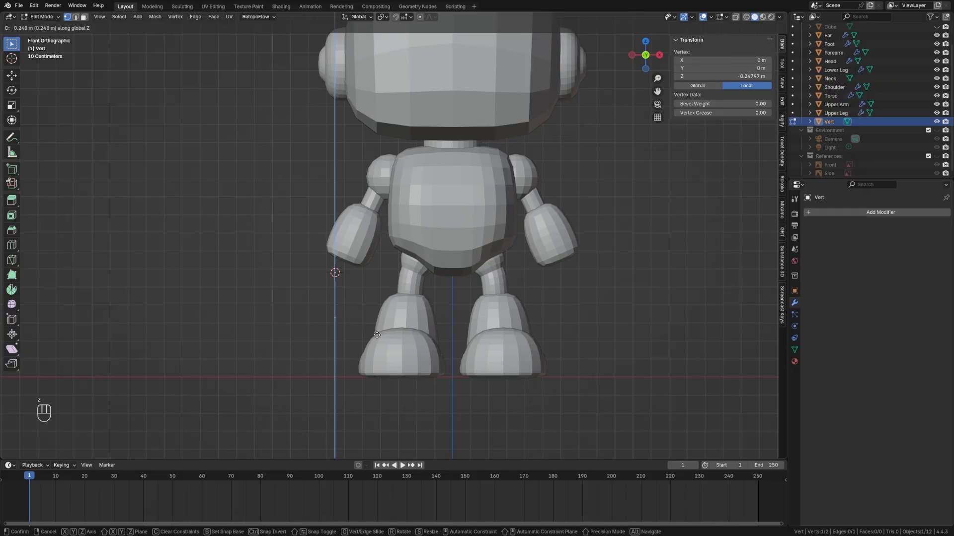
pyautogui.click(369, 330)
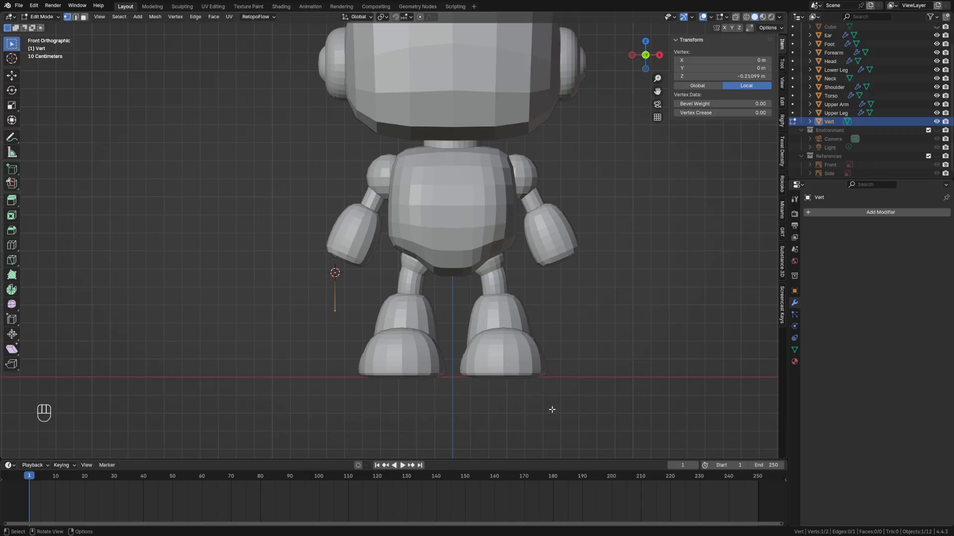
# Extrude three edges of about 0.2 m horizontally outward from the vertical edge's lower vertex, keeping Z locked and spreading them in different directions
pyautogui.moveTo(551, 410); pyautogui.dragTo(587, 436, button='middle')
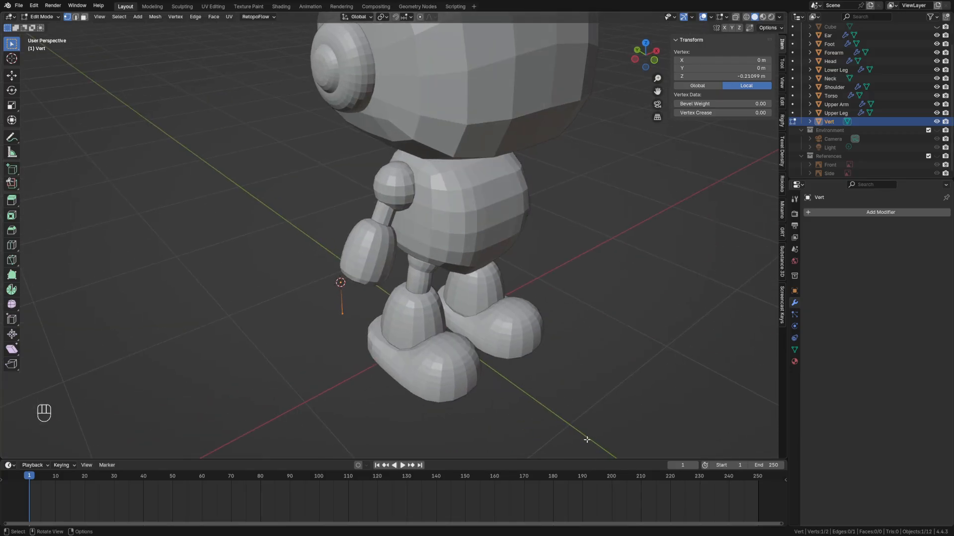
pyautogui.press('e')
pyautogui.hotkey('shift', 'z')
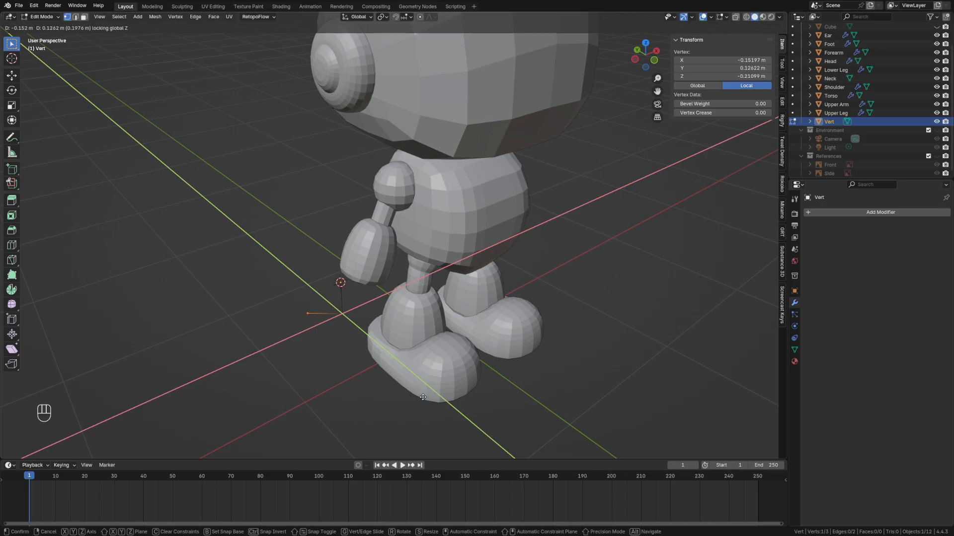
pyautogui.click(423, 398)
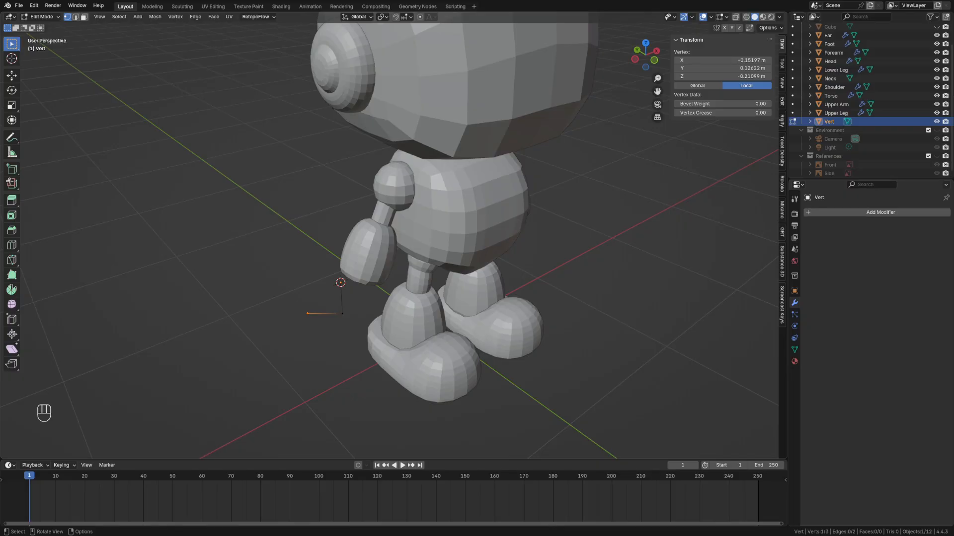
pyautogui.click(344, 316)
pyautogui.press('e')
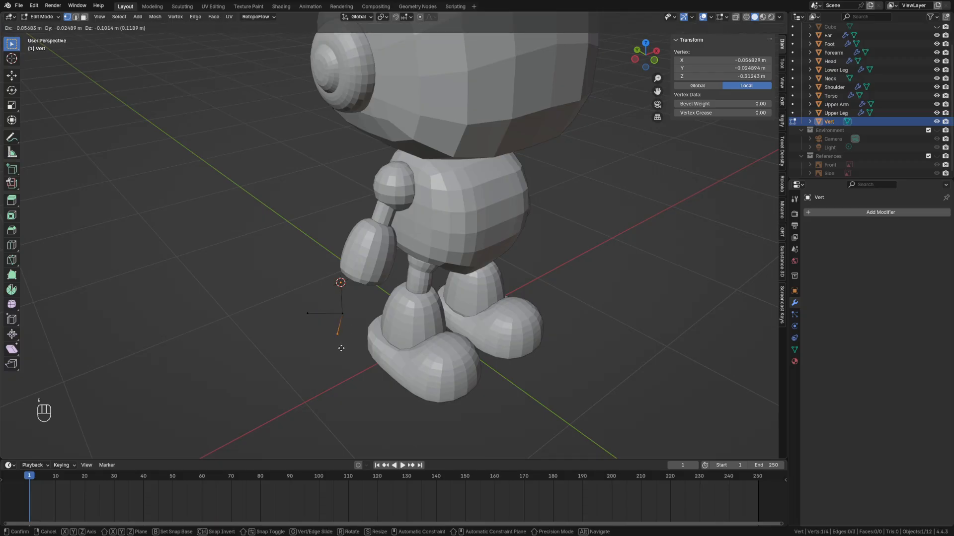
pyautogui.hotkey('shift', 'z')
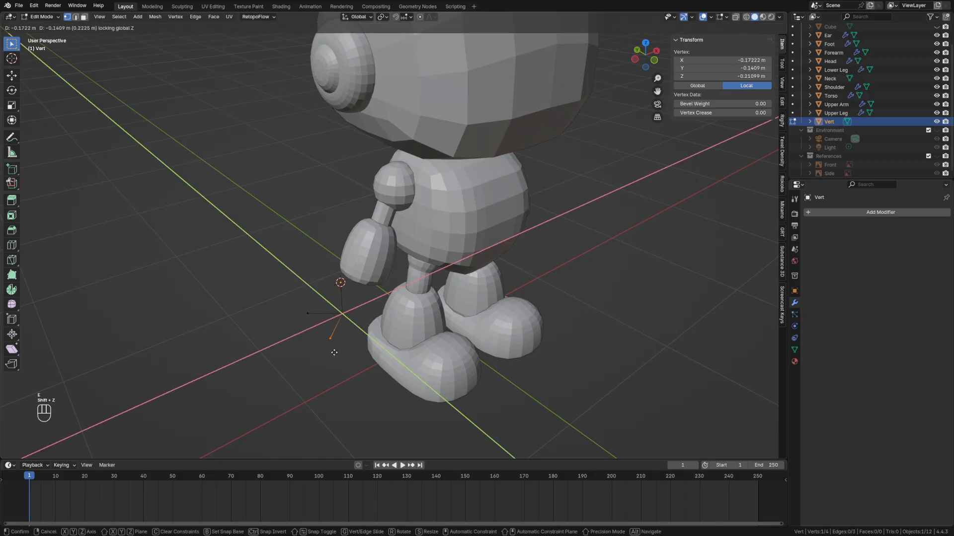
pyautogui.rightClick(345, 326)
pyautogui.press('e')
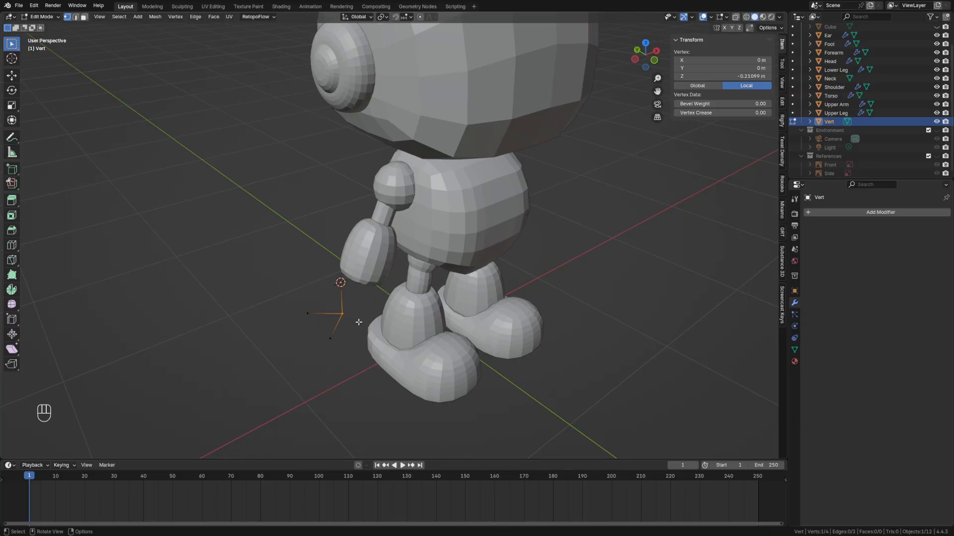
pyautogui.hotkey('shift', 'z')
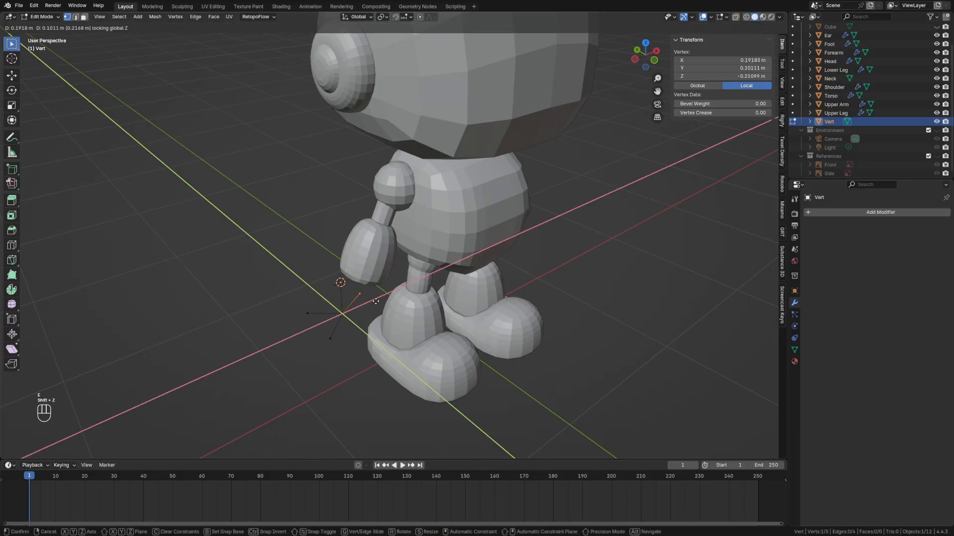
pyautogui.click(380, 310)
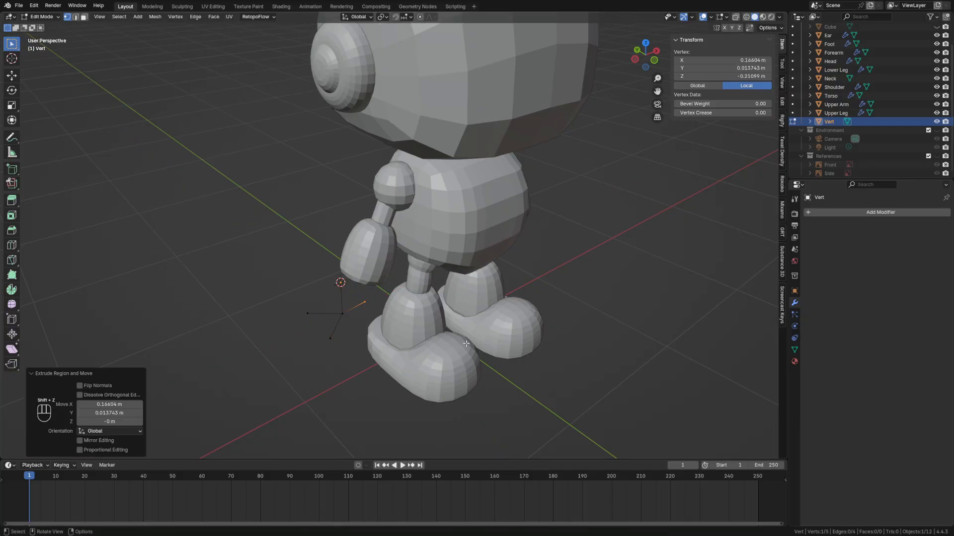
pyautogui.click(607, 324)
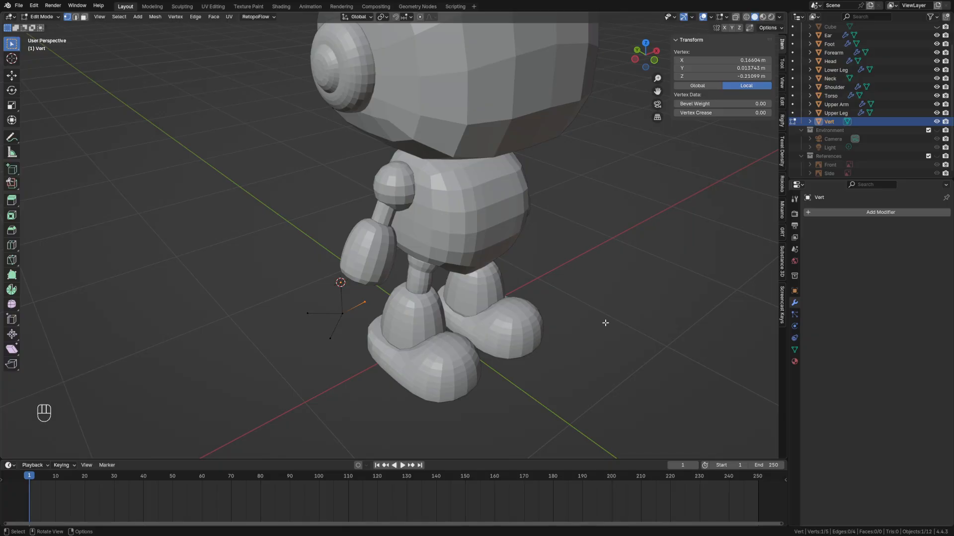
# In the top view with X-ray enabled, move the three outer vertices so the branches are spaced roughly evenly around the centre
pyautogui.press('`')
pyautogui.click(517, 267)
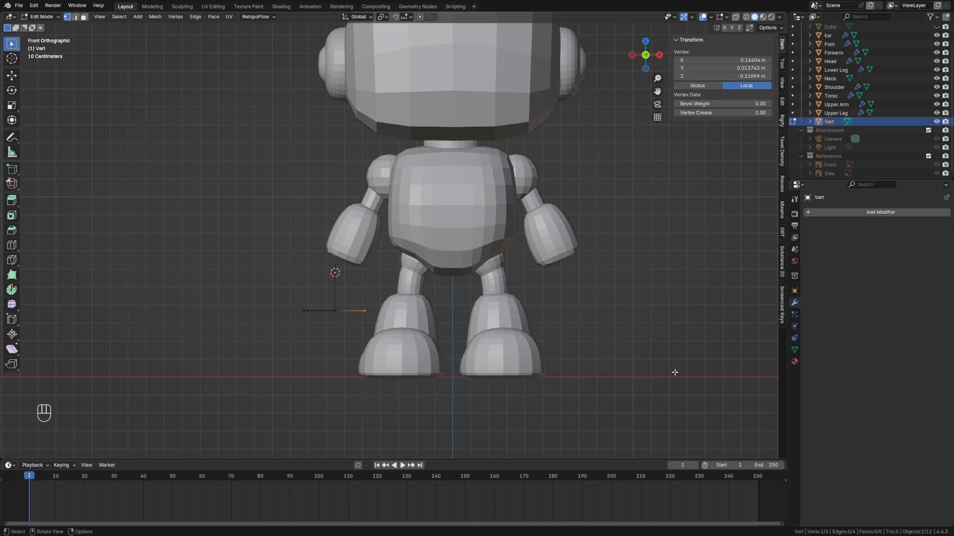
pyautogui.press('`')
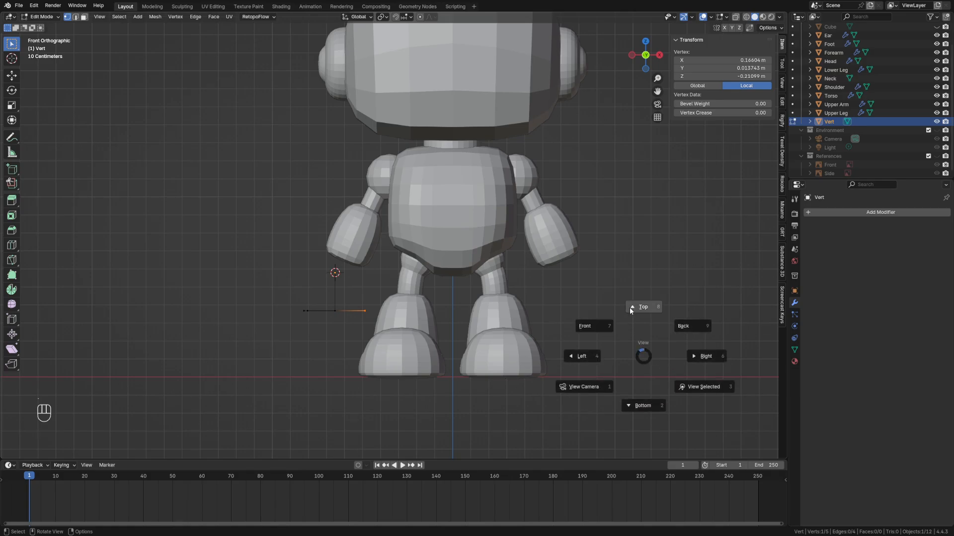
pyautogui.click(629, 309)
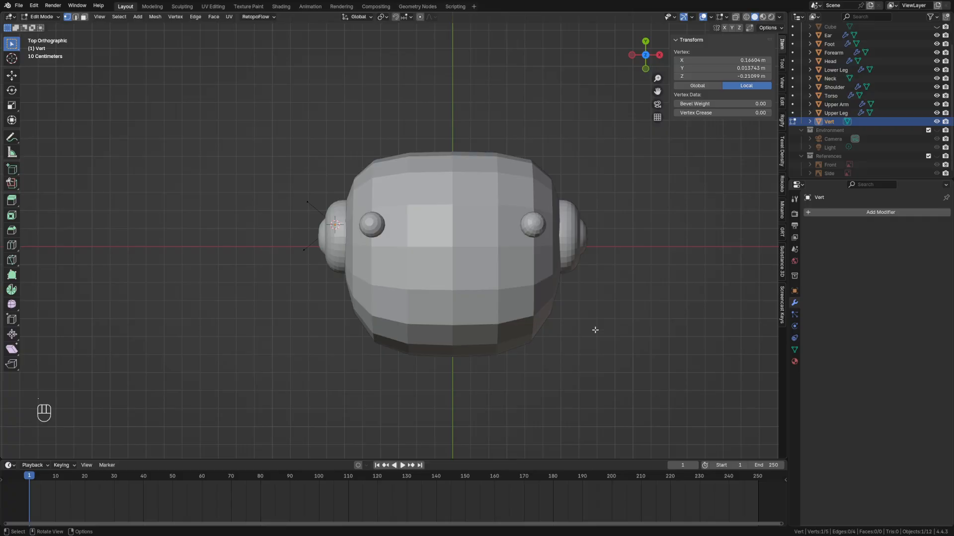
pyautogui.hotkey('alt', 'z')
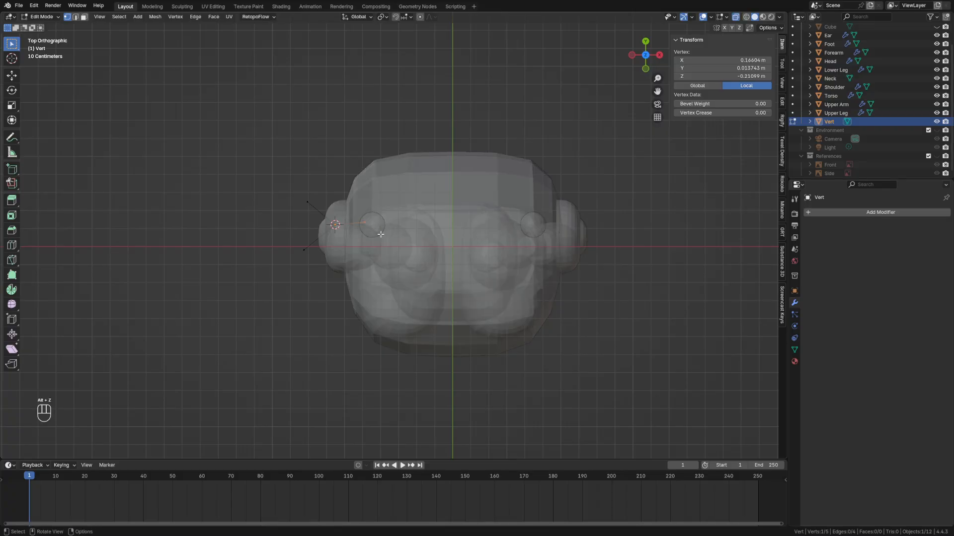
pyautogui.press('g')
pyautogui.press('g')
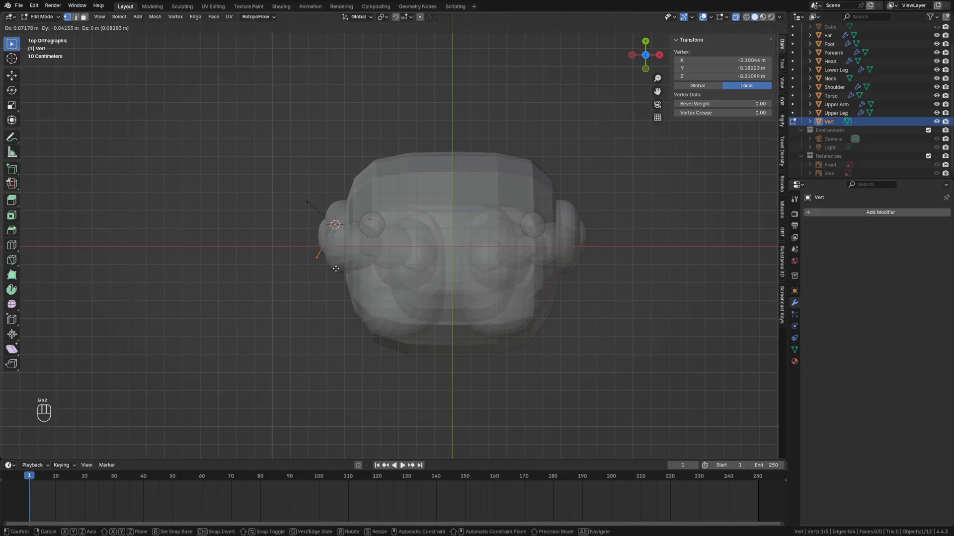
pyautogui.press('g')
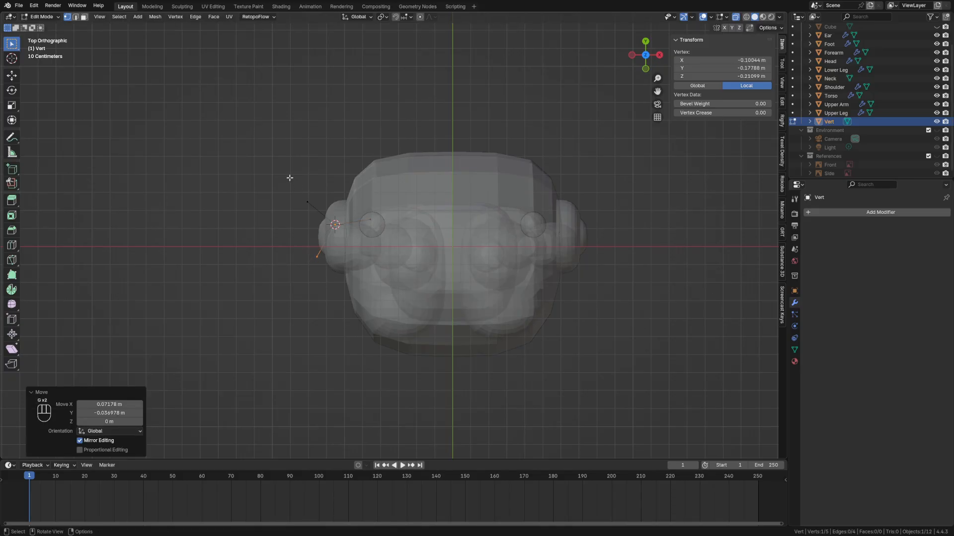
pyautogui.click(339, 198)
pyautogui.click(385, 234)
pyautogui.press('g')
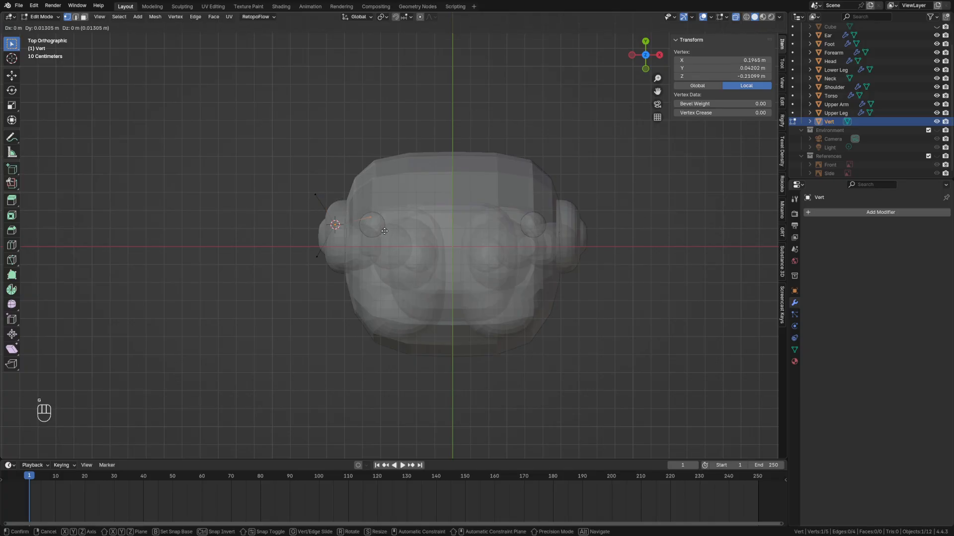
pyautogui.click(386, 231)
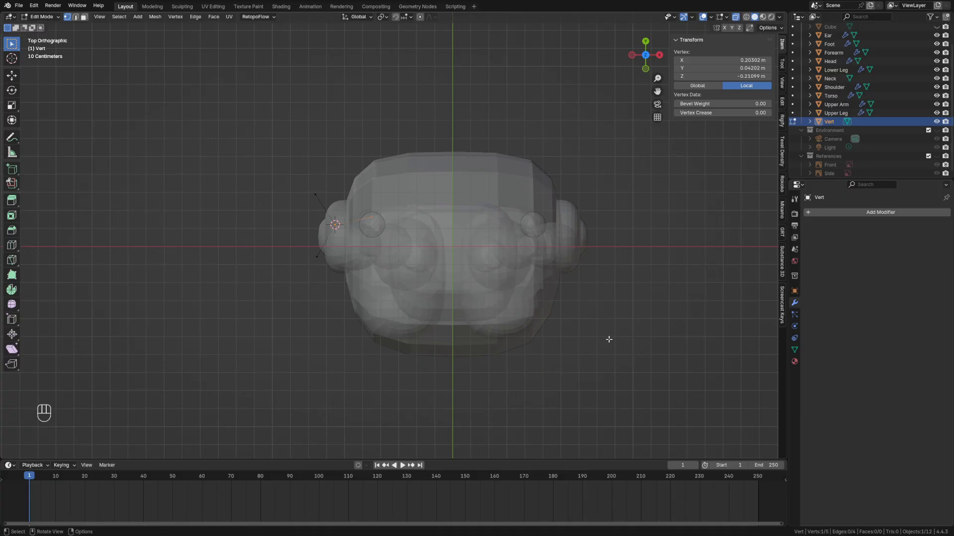
# Select only the three outer branch vertices and extrude them straight down twice along Z, by about 0.19 m and about 0.21 m
pyautogui.press('a')
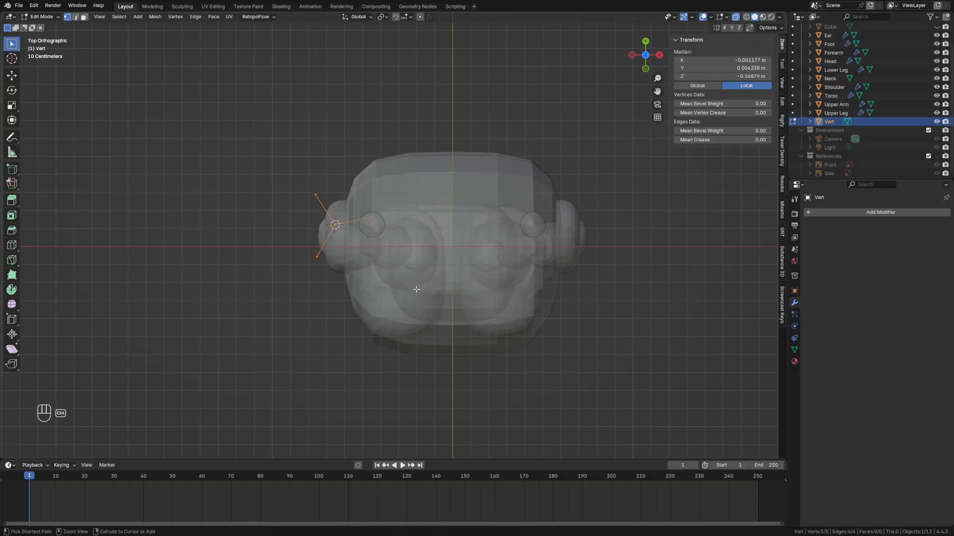
pyautogui.keyDown('ctrl'); pyautogui.moveTo(313, 217); pyautogui.dragTo(348, 235); pyautogui.keyUp('ctrl')
pyautogui.moveTo(348, 235); pyautogui.dragTo(414, 269, button='middle')
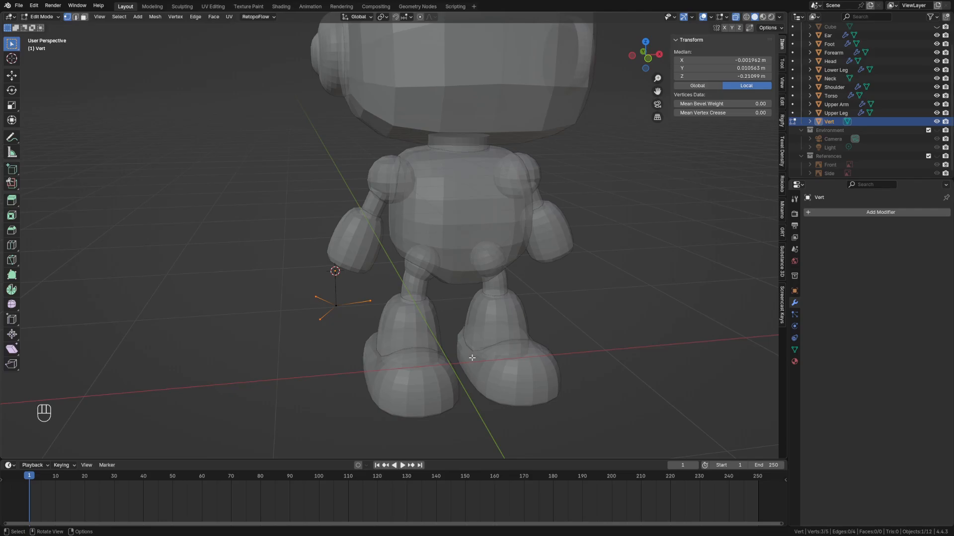
pyautogui.press('e')
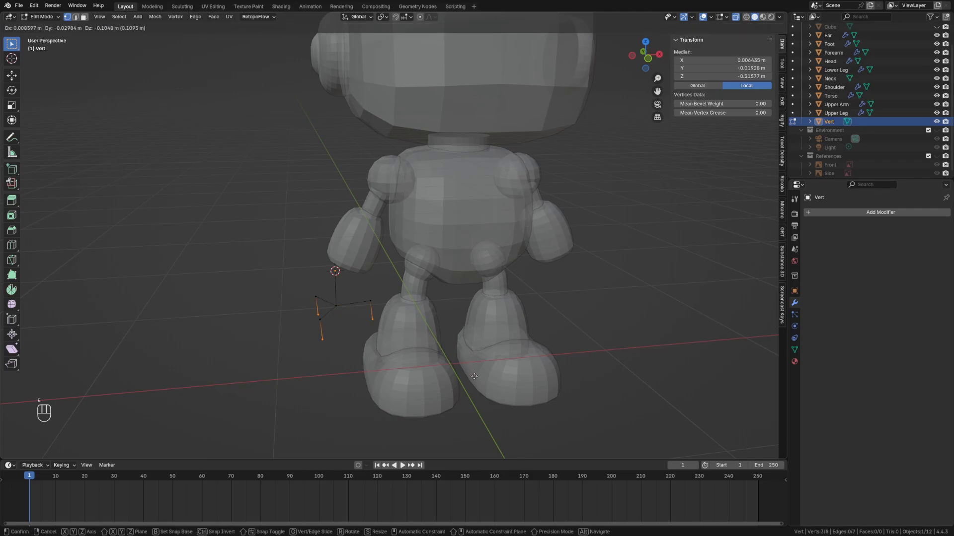
pyautogui.press('z')
pyautogui.click(471, 387)
pyautogui.press('e')
pyautogui.press('z')
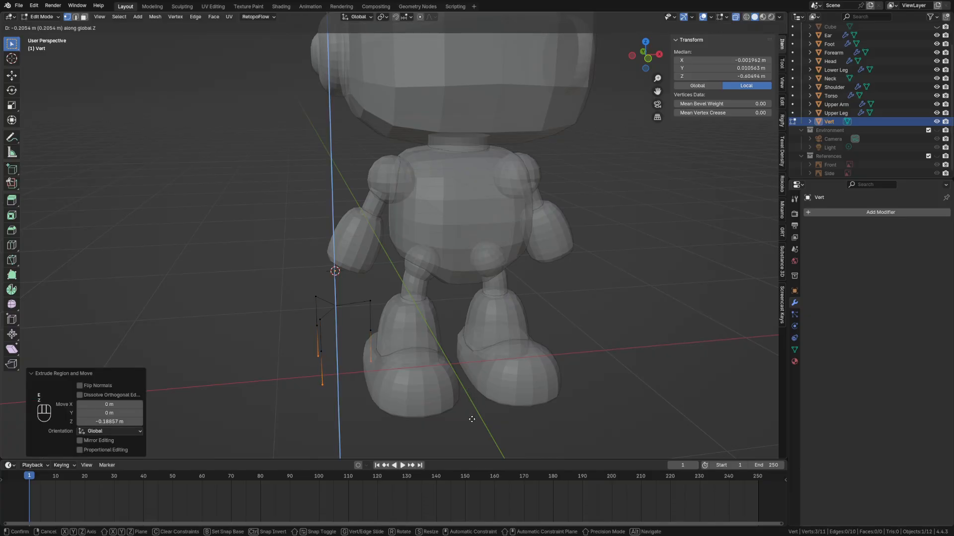
pyautogui.click(472, 419)
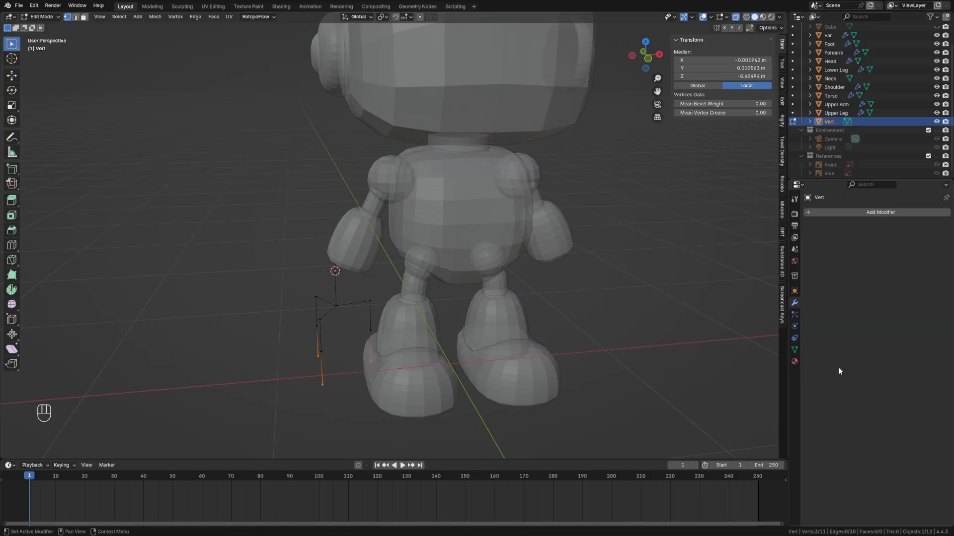
# Add a Skin modifier to the hand skeleton
pyautogui.click(884, 213)
pyautogui.write('sin')
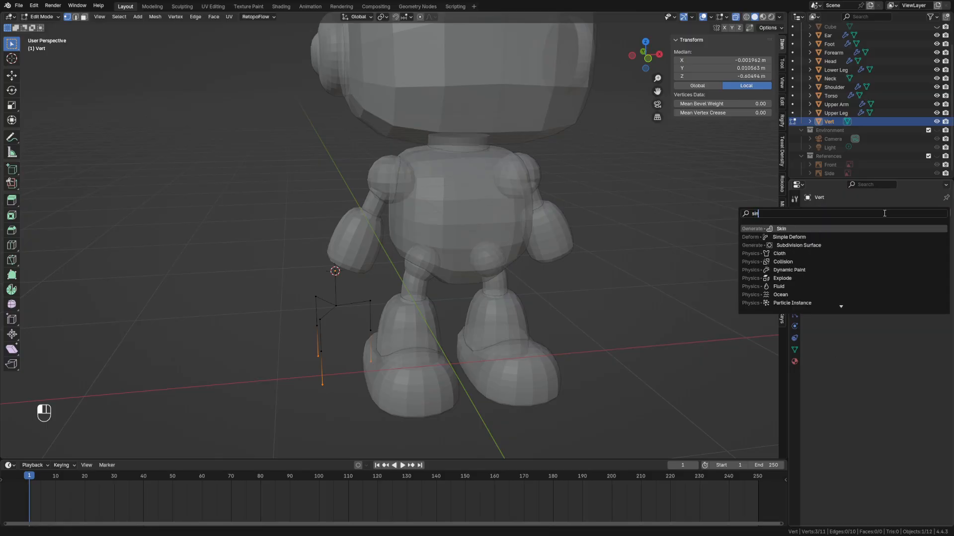
pyautogui.press('Return')
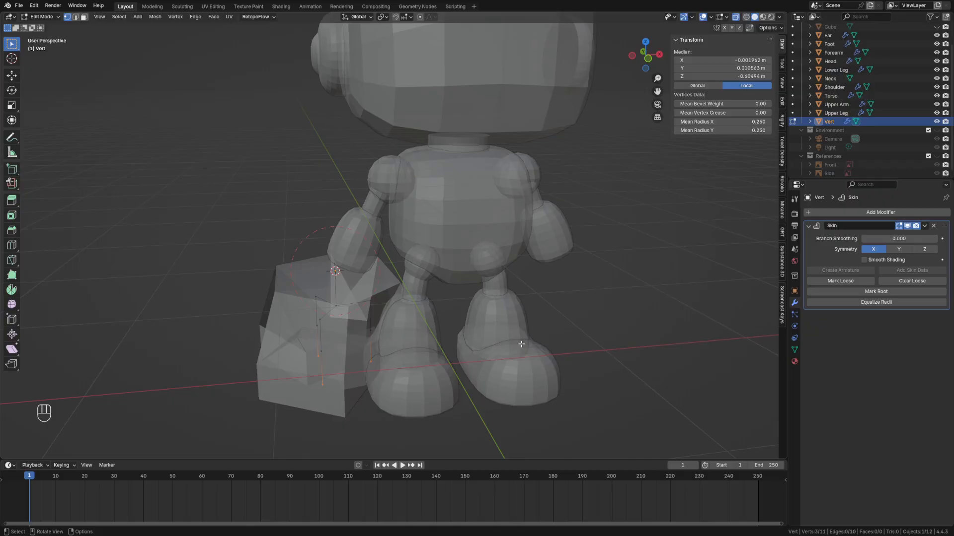
# Select all vertices of the hand skeleton and shrink their skin radius to about 0.028
pyautogui.hotkey('ctrl', 'a')
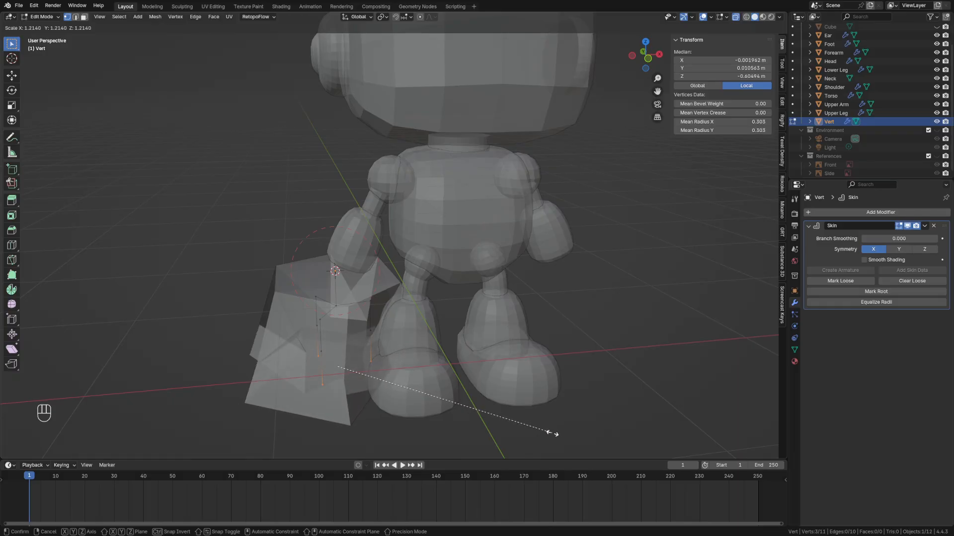
pyautogui.press('Escape')
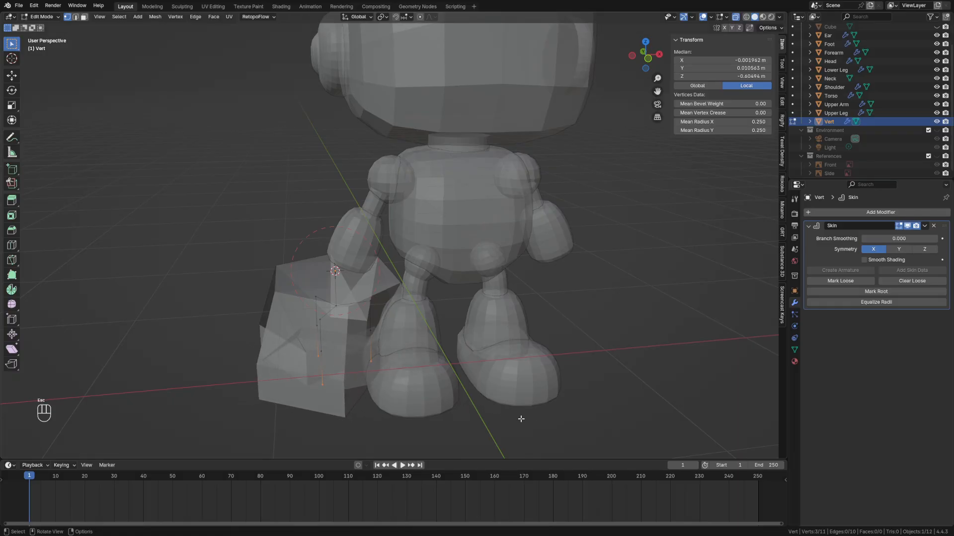
pyautogui.press('a')
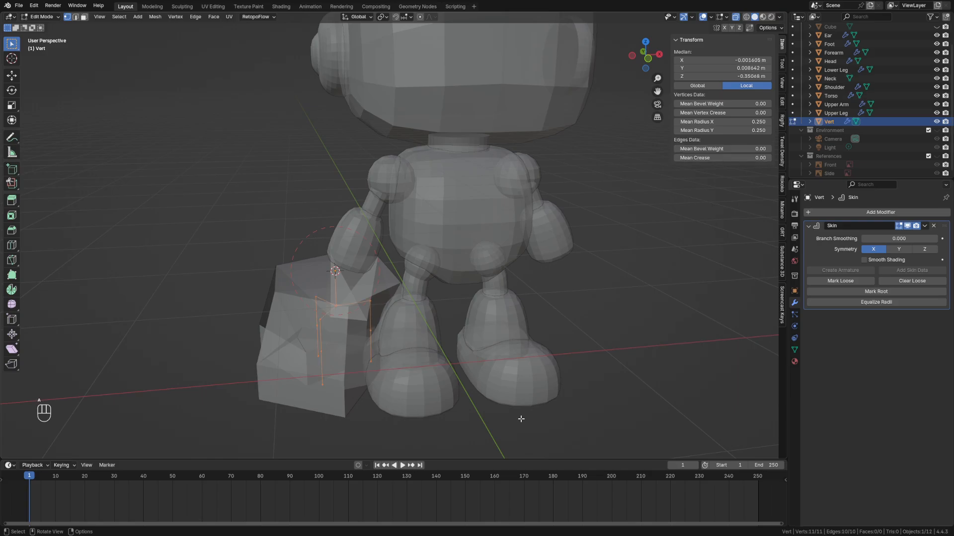
pyautogui.hotkey('ctrl', 'a')
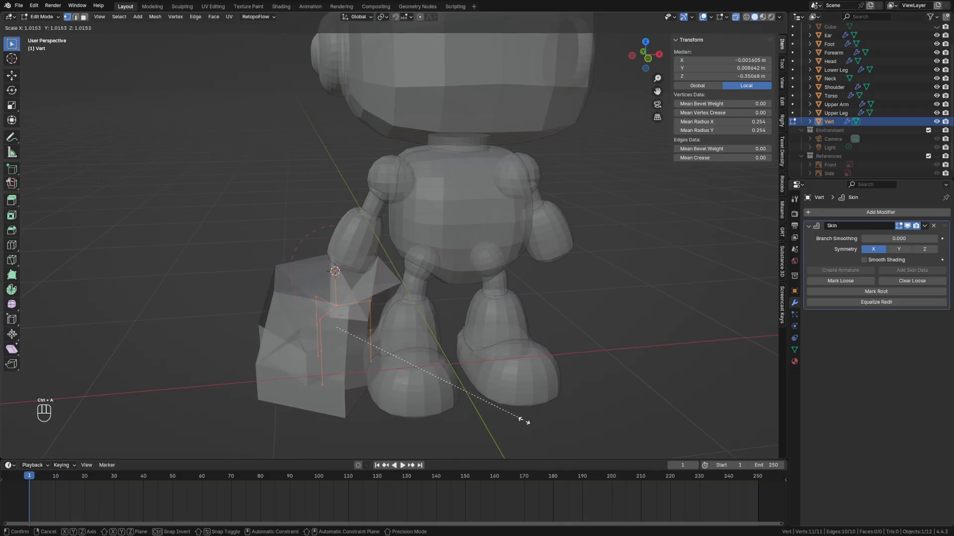
pyautogui.click(348, 348)
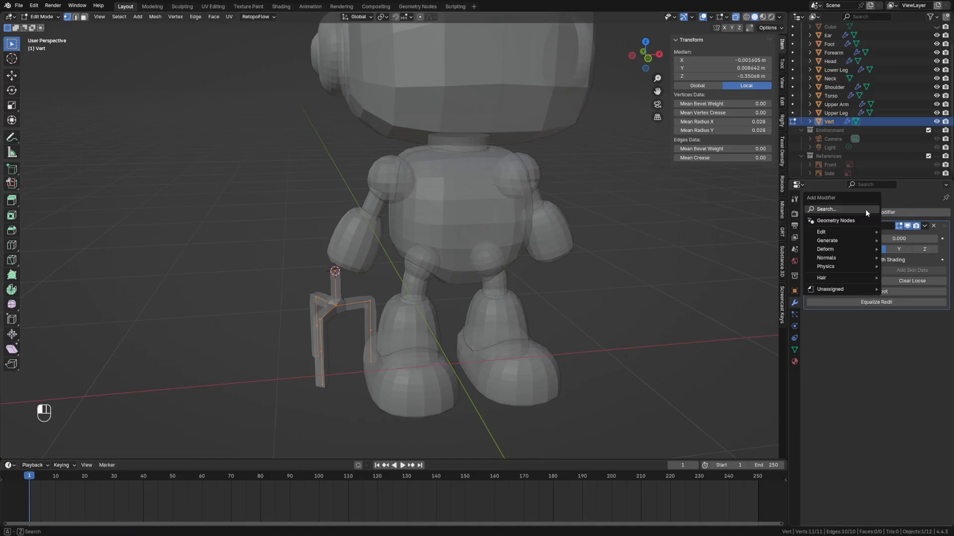
# Add a Subdivision Surface modifier to the hand with viewport level 2, and turn off X-ray
pyautogui.write('sub')
pyautogui.press('Return')
pyautogui.hotkey('alt', 'z')
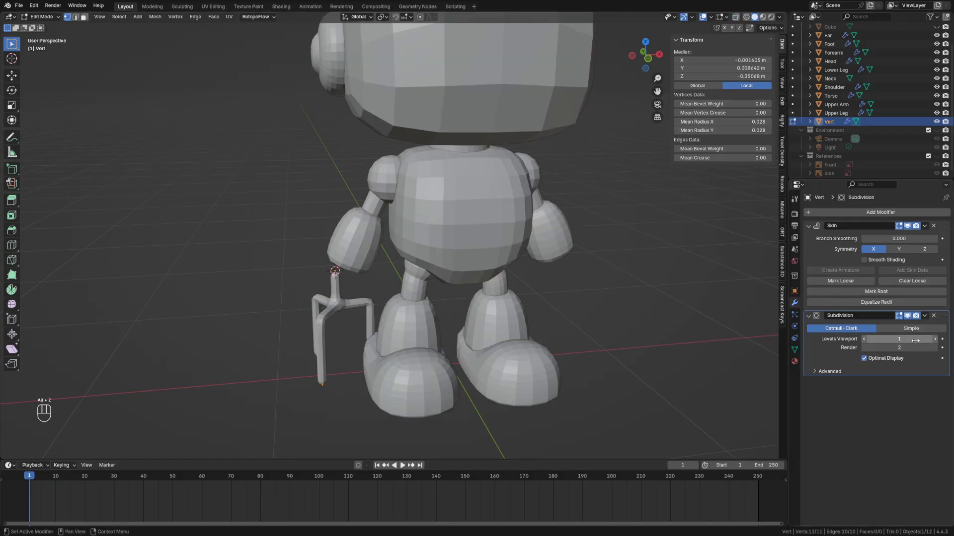
pyautogui.click(933, 339)
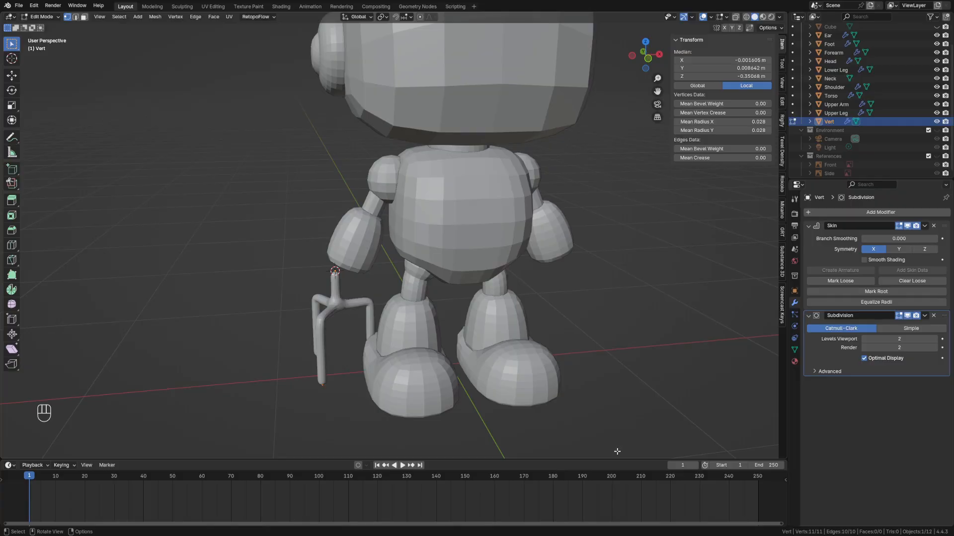
# In the front view, scale the whole hand skeleton down to about 0.4 of its size
pyautogui.press('`')
pyautogui.click(567, 424)
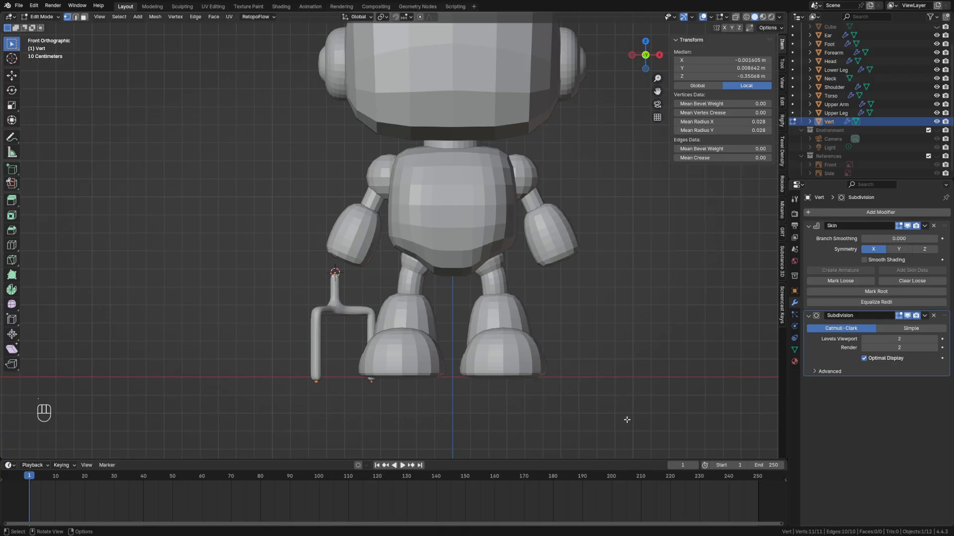
pyautogui.press('s')
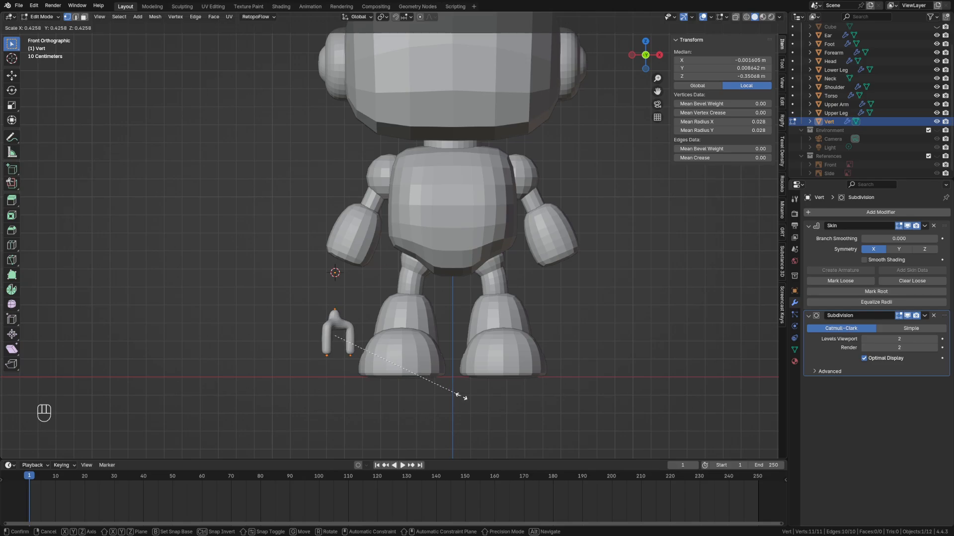
pyautogui.click(453, 390)
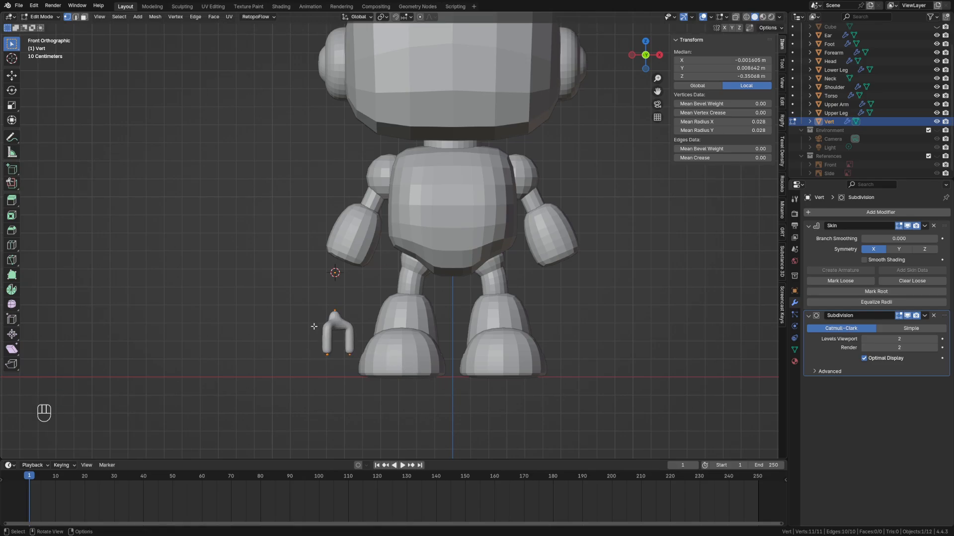
# Move the uppermost wrist vertex up about 0.13 m along Z and return to Object Mode
pyautogui.click(333, 309)
pyautogui.press('g')
pyautogui.press('z')
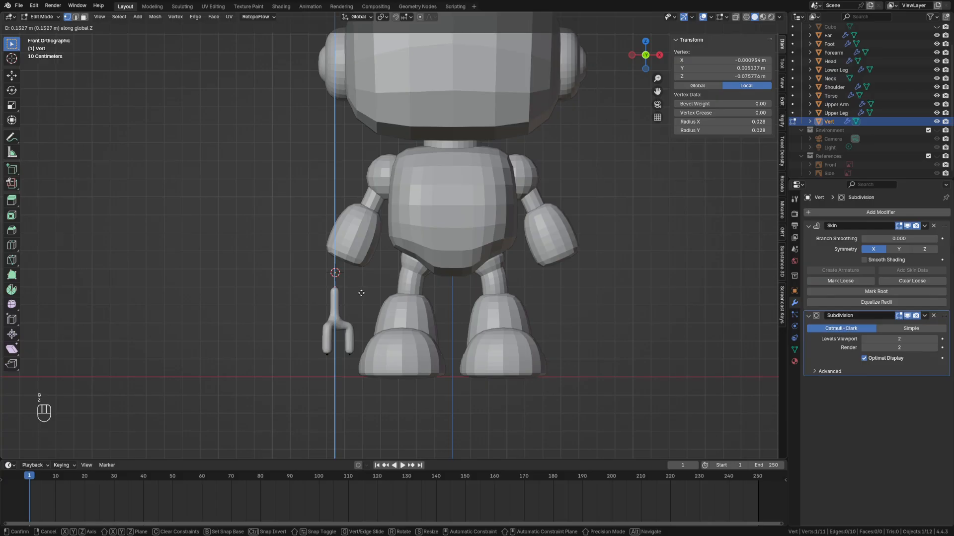
pyautogui.click(360, 294)
pyautogui.press('Tab')
pyautogui.click(276, 296)
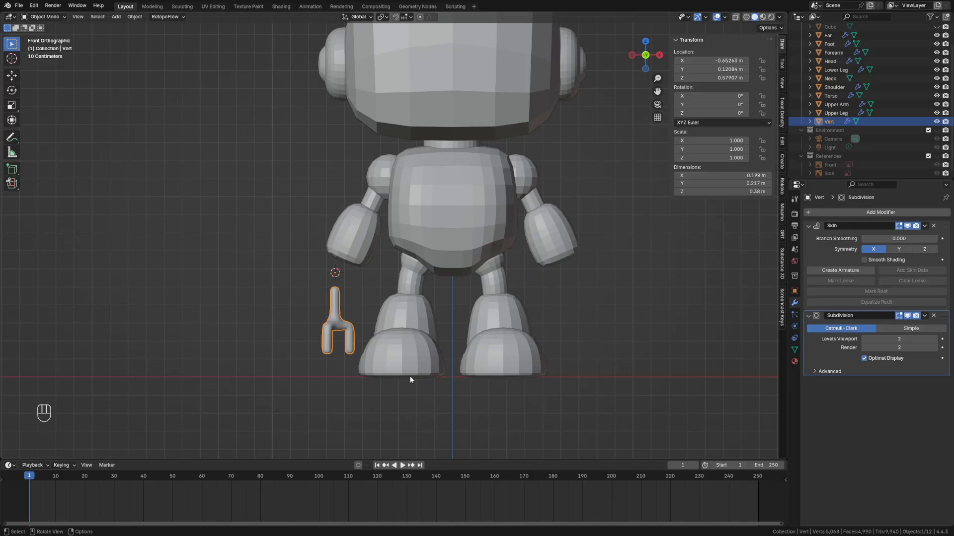
# Rotate the hand about 28.3° in the front view and move it so the wrist sits inside the forearm's lower end
pyautogui.press('r')
pyautogui.click(350, 380)
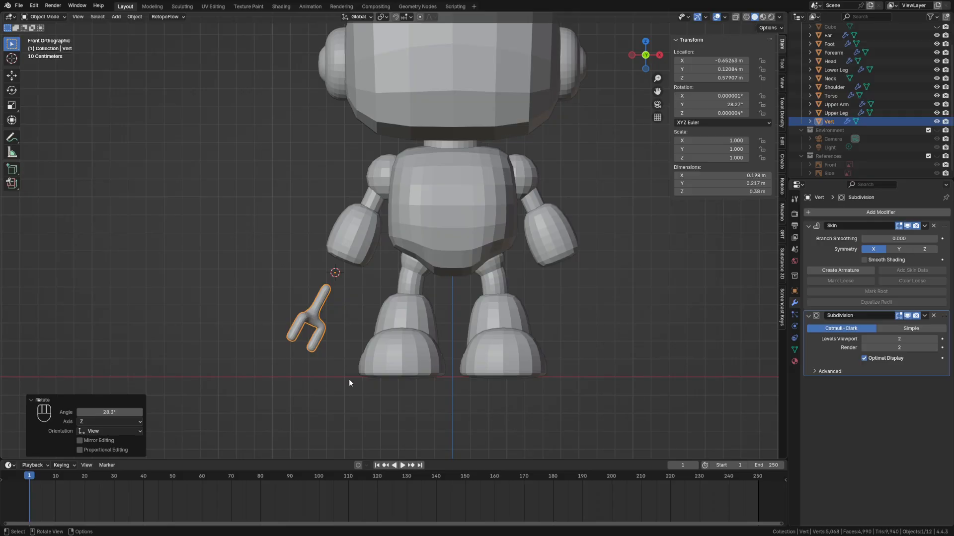
pyautogui.press('g')
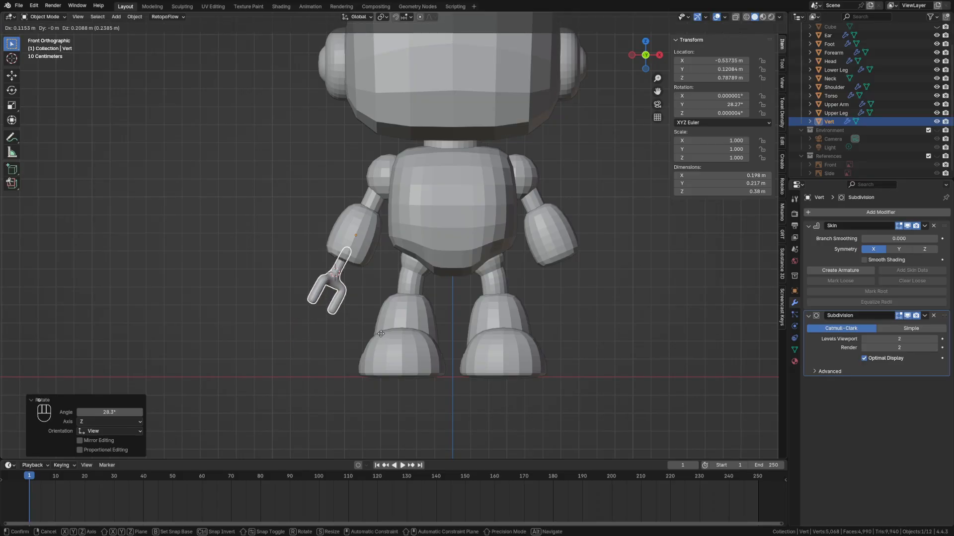
pyautogui.click(381, 334)
pyautogui.press('g')
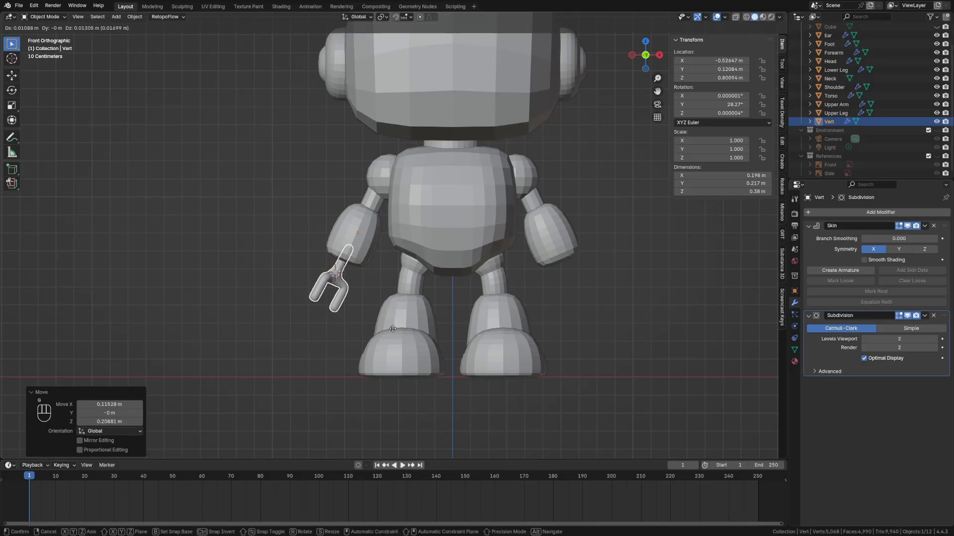
pyautogui.click(394, 326)
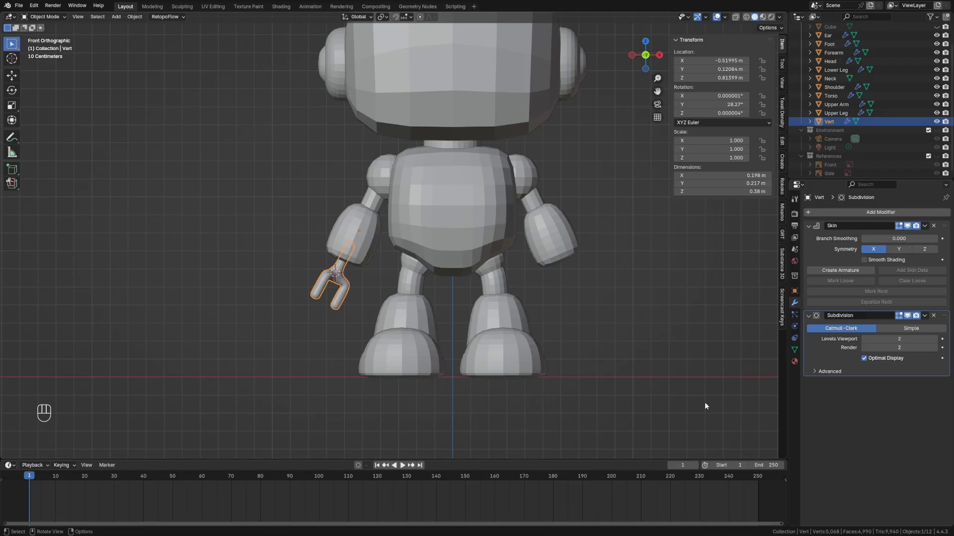
# Rotate the hand about 19.2° around its local Z axis
pyautogui.press('r')
pyautogui.press('z')
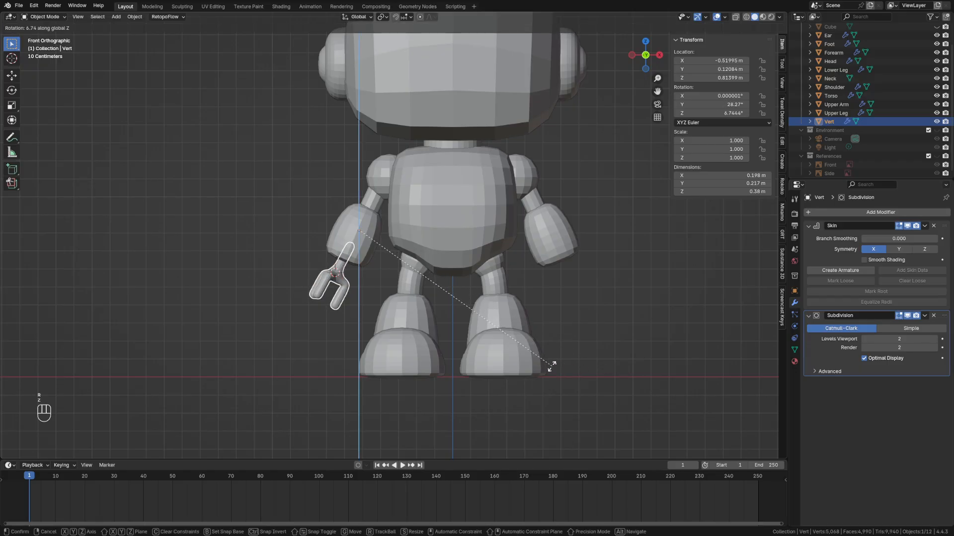
pyautogui.press('z')
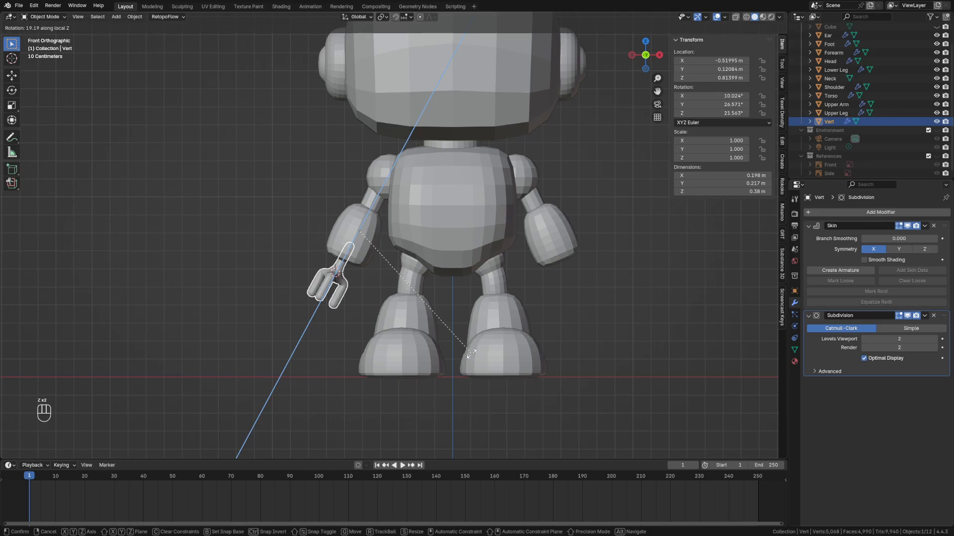
pyautogui.click(471, 354)
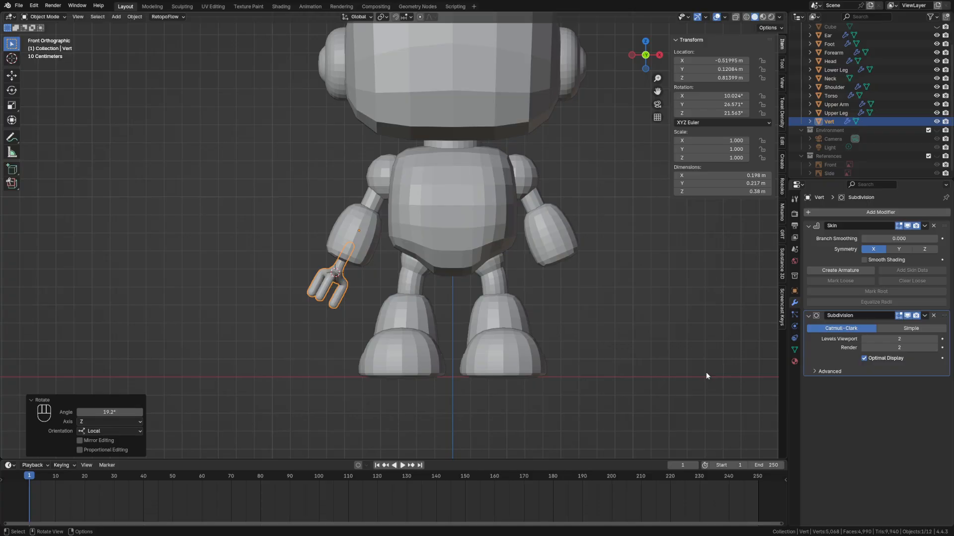
# In Edit Mode with X-ray enabled, select the three fingertip vertices, scale them inward to about 0.72, and turn X-ray off
pyautogui.moveTo(351, 353); pyautogui.dragTo(411, 365, button='middle')
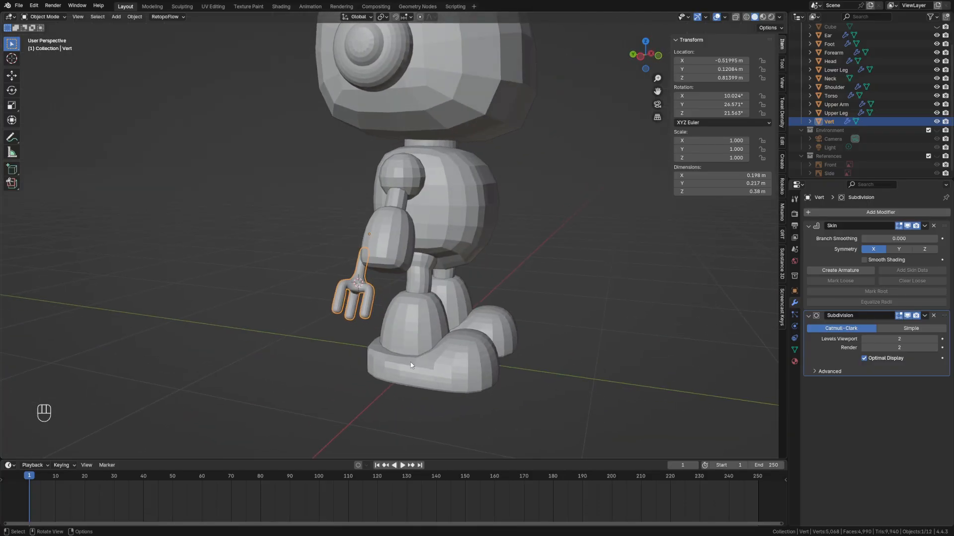
pyautogui.press('Tab')
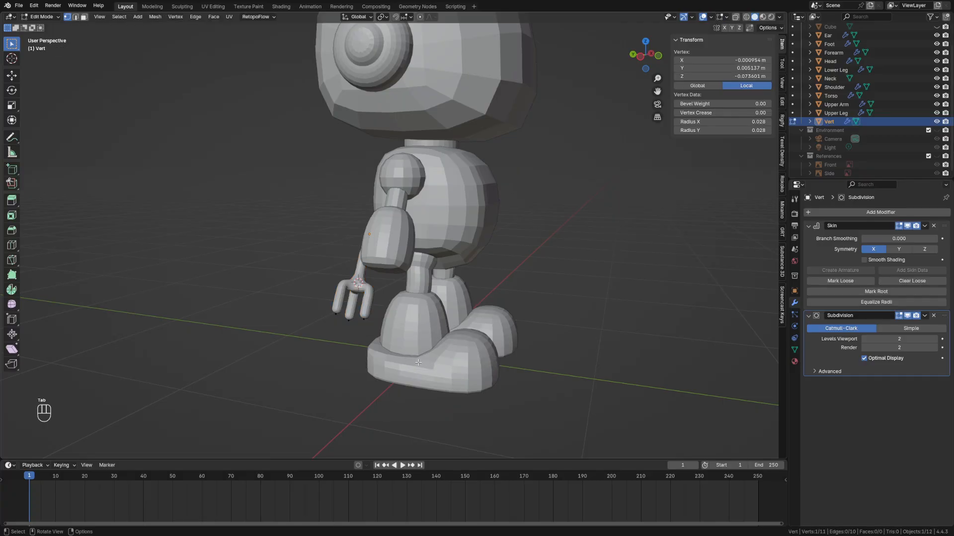
pyautogui.hotkey('alt', 'z')
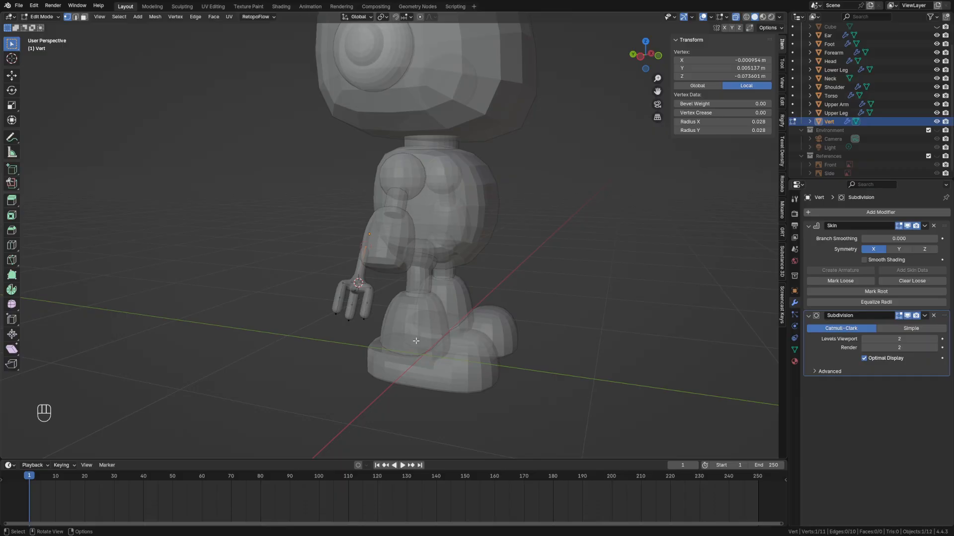
pyautogui.press('a')
pyautogui.press('a')
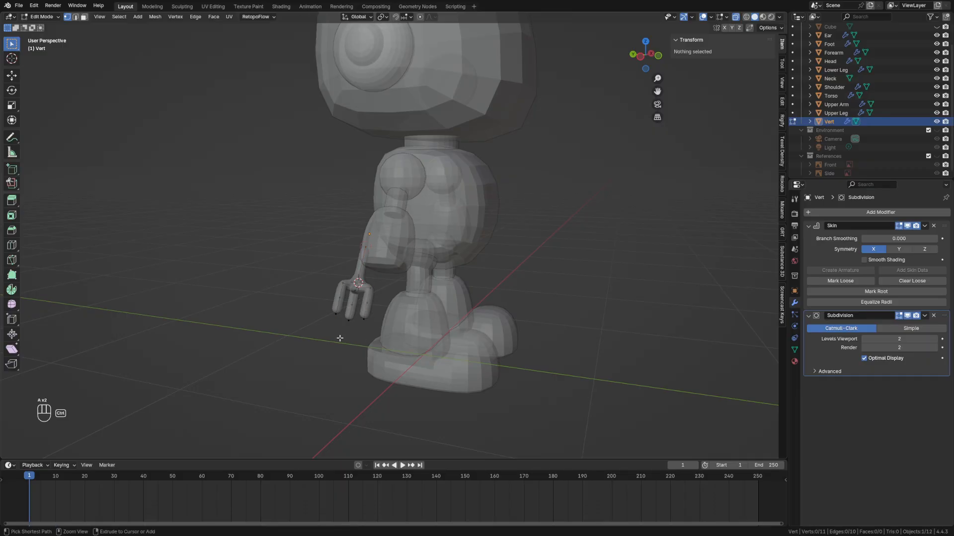
pyautogui.moveTo(340, 338)
pyautogui.keyDown('ctrl'); pyautogui.mouseDown(button='right')
pyautogui.moveTo(323, 308)
pyautogui.moveTo(368, 311)
pyautogui.moveTo(346, 338)
pyautogui.mouseUp(button='right'); pyautogui.keyUp('ctrl')
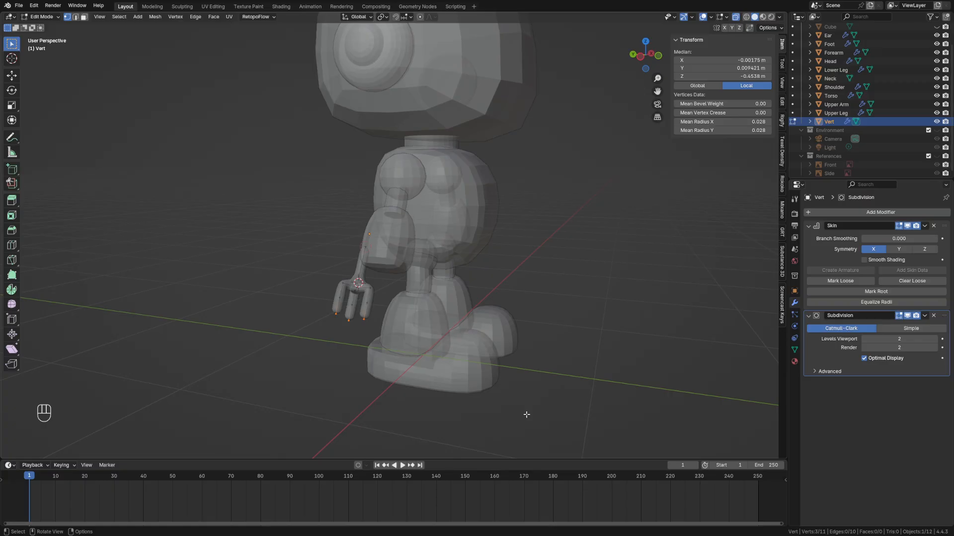
pyautogui.press('s')
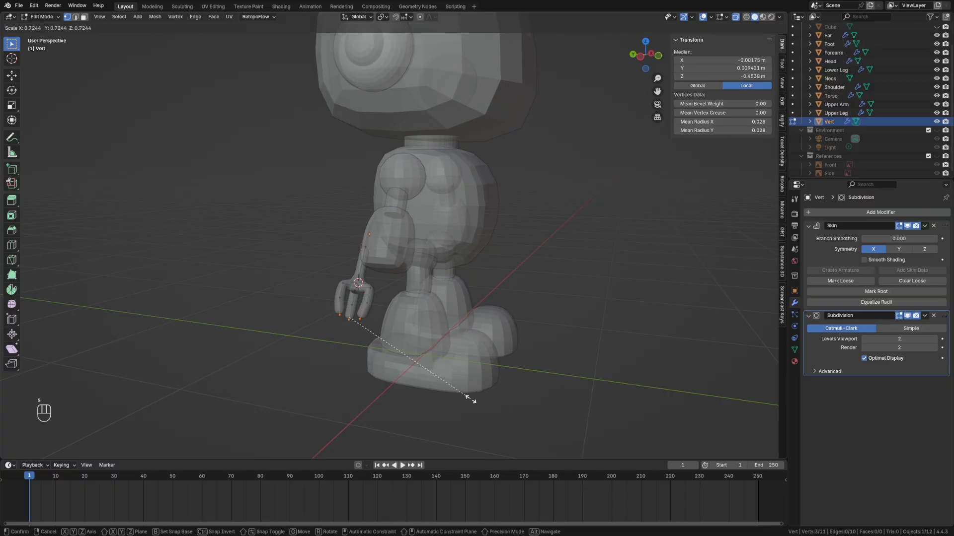
pyautogui.click(471, 400)
pyautogui.hotkey('alt', 'z')
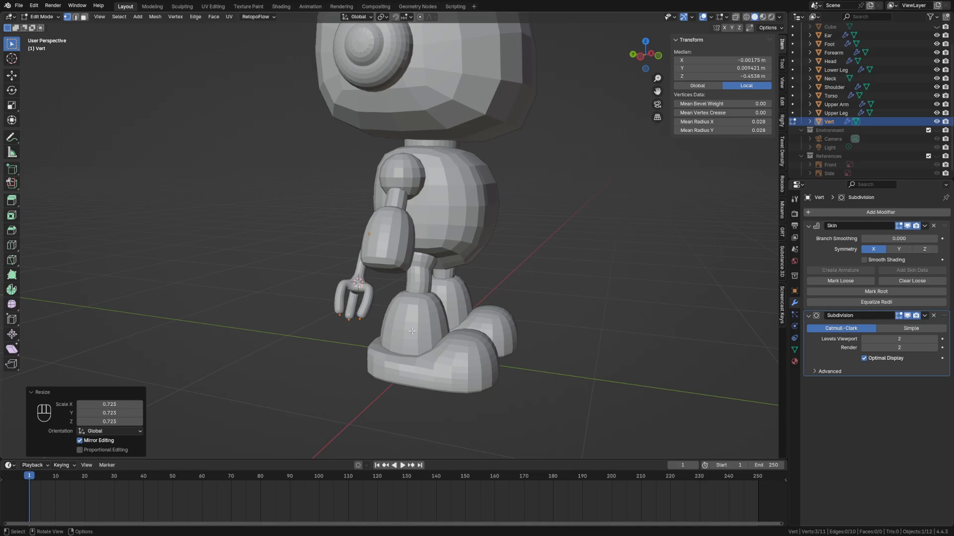
# Move the three fingertip vertices about 0.019 m outward along the hand's local Z axis
pyautogui.press('g')
pyautogui.press('z')
pyautogui.press('z')
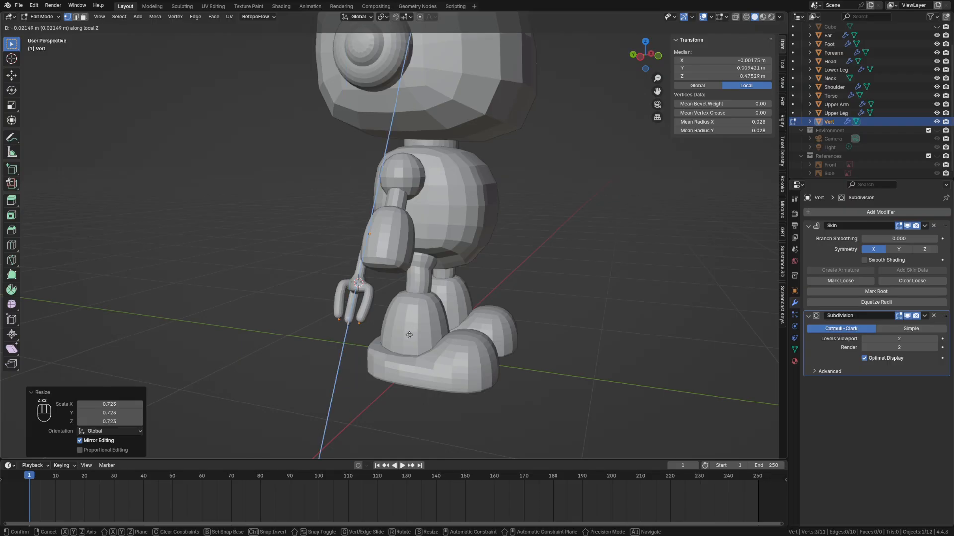
pyautogui.click(412, 337)
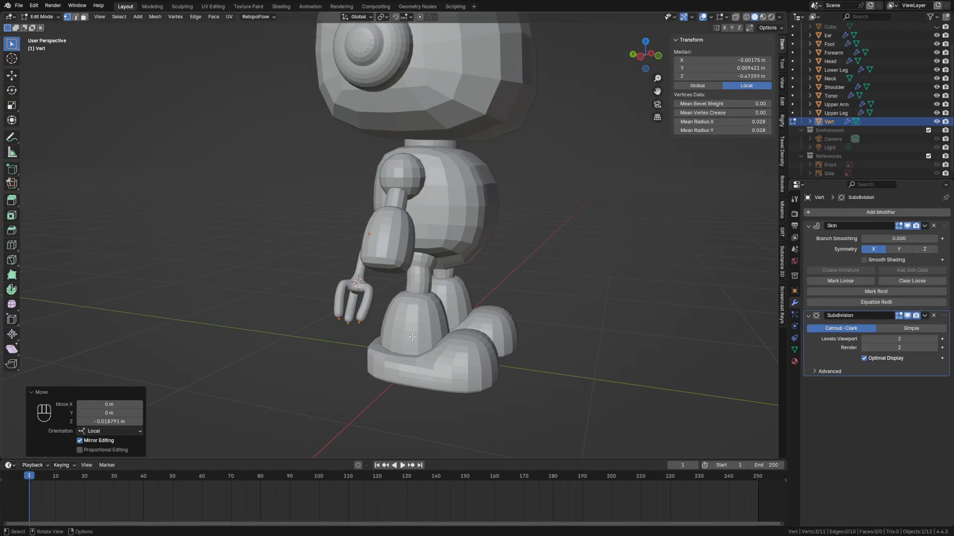
# Return to Object Mode and set the hand's Y location to 0 m
pyautogui.moveTo(411, 337); pyautogui.dragTo(511, 377, button='middle')
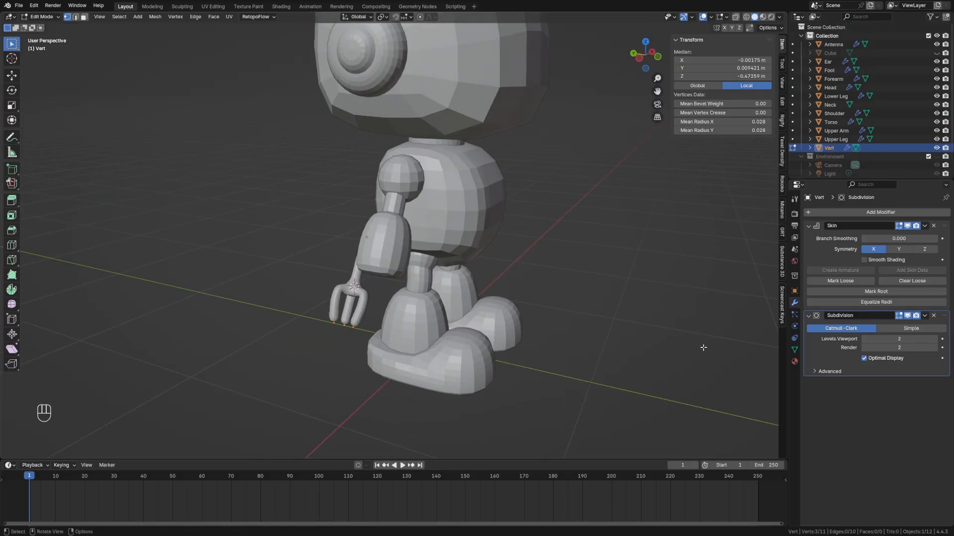
pyautogui.press('Tab')
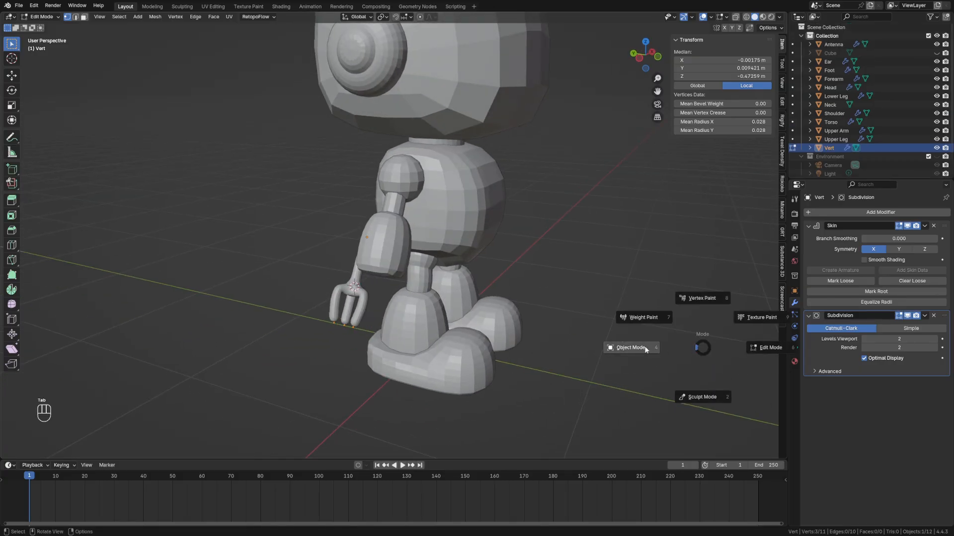
pyautogui.click(708, 69)
pyautogui.write('0')
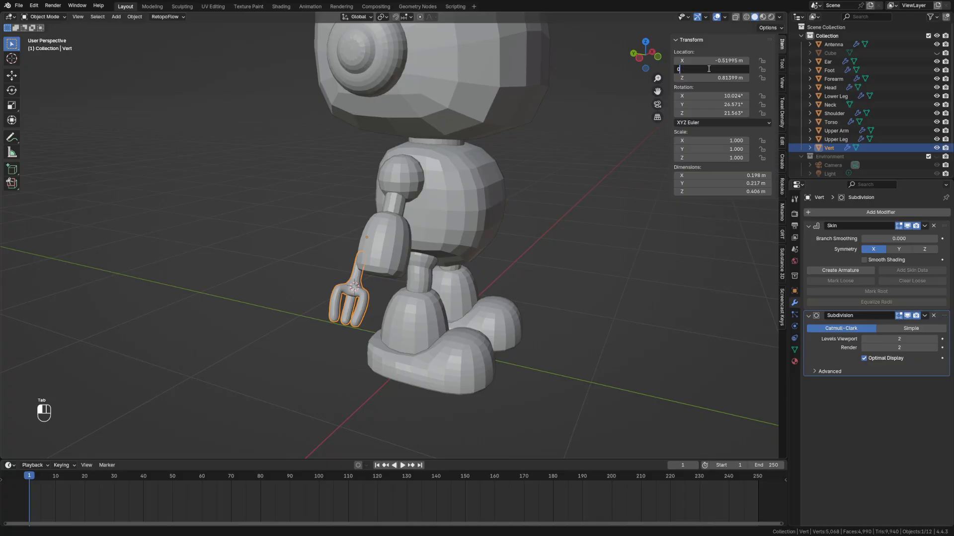
pyautogui.press('Return')
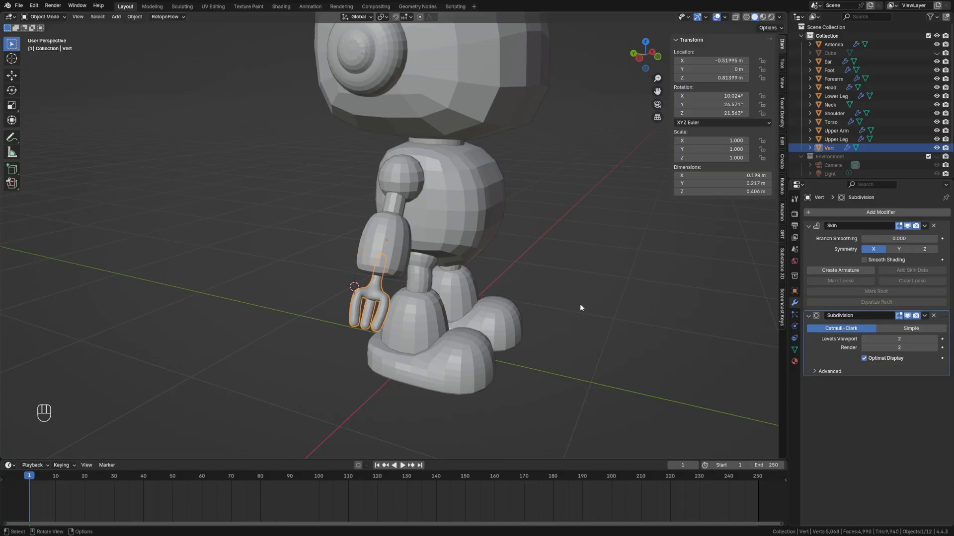
# Add a Mirror modifier to the hand on the X axis, using the Torso as the mirror object
pyautogui.click(858, 213)
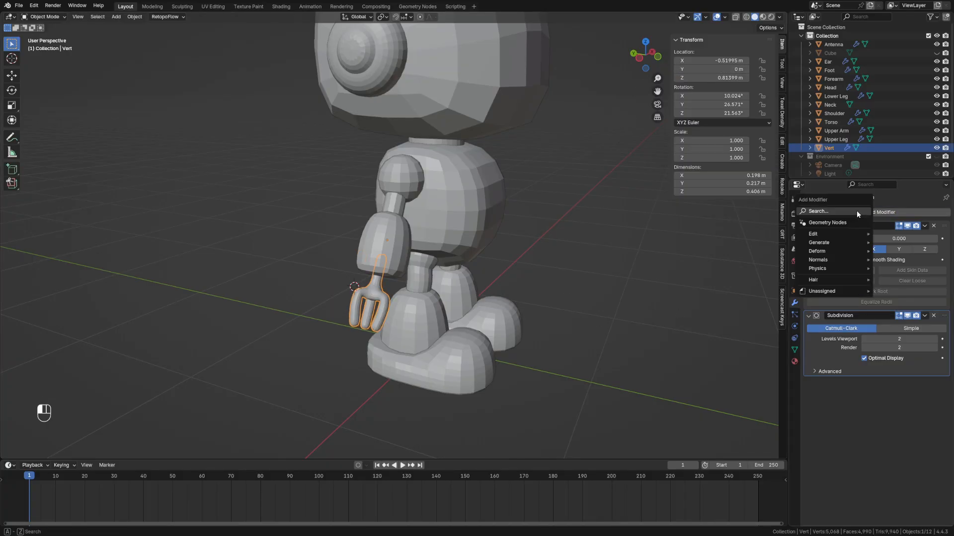
pyautogui.write('mi')
pyautogui.press('Return')
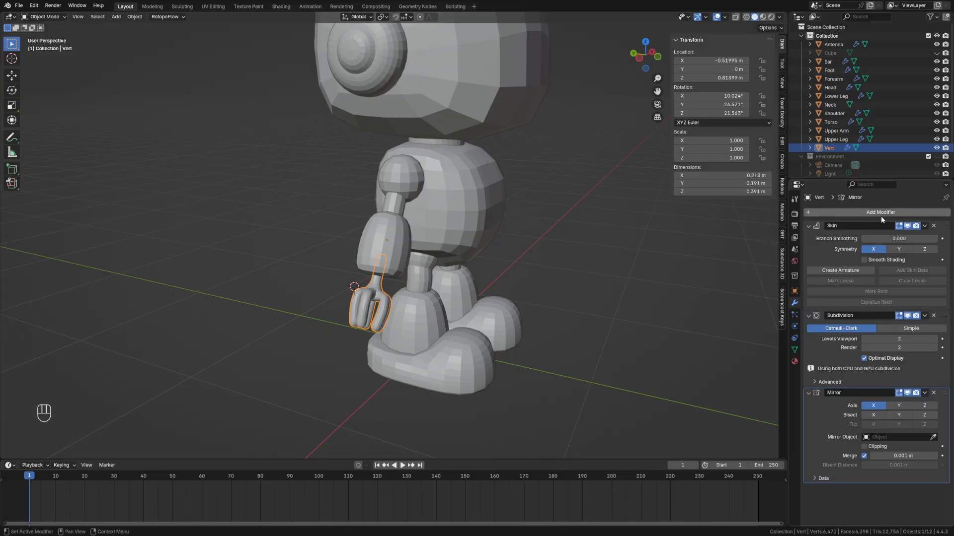
pyautogui.click(932, 437)
pyautogui.click(439, 204)
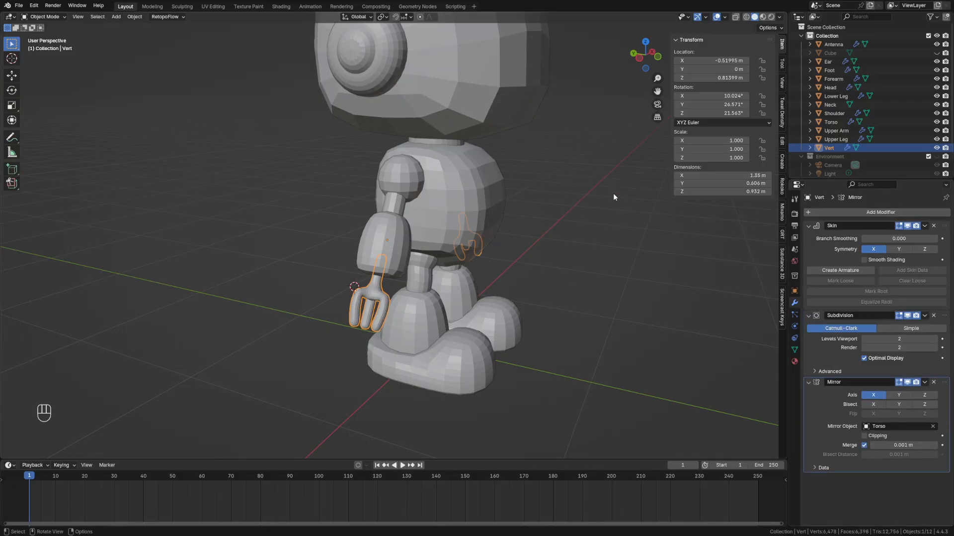
# Rename the Vert object to Hand
pyautogui.doubleClick(829, 147)
pyautogui.scroll(-3, 835, 148)
pyautogui.write('Hand')
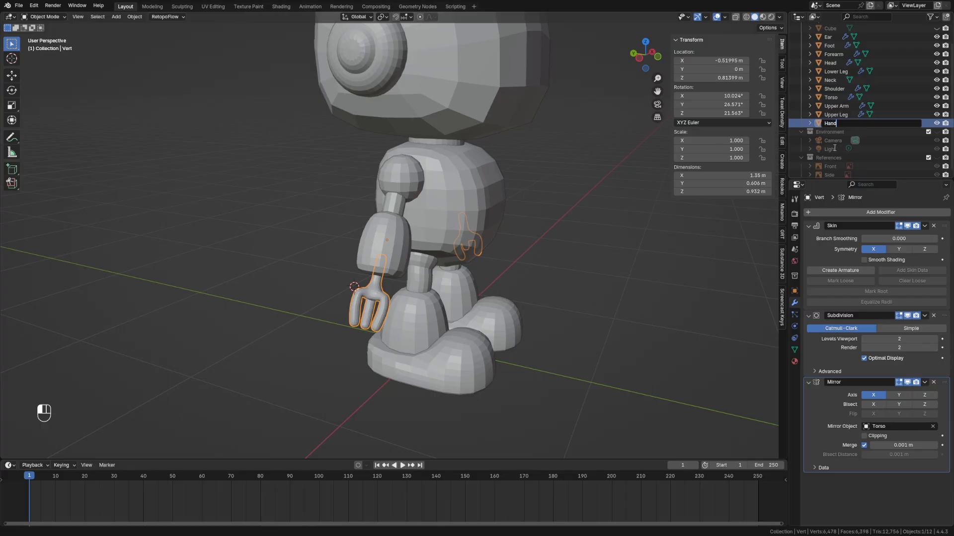
pyautogui.press('Return')
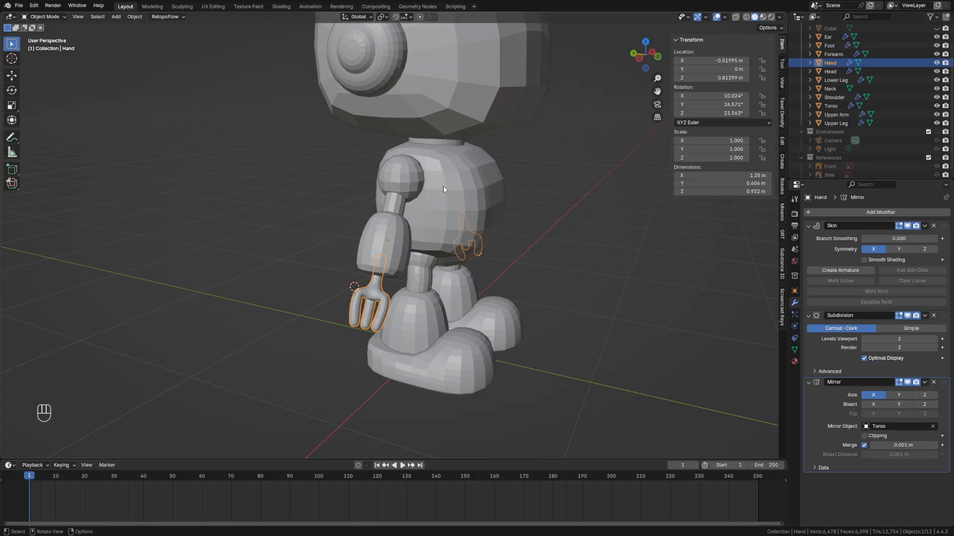
# Try smooth shading on the shoulder and return it to flat shading
pyautogui.click(397, 173)
pyautogui.rightClick(397, 174)
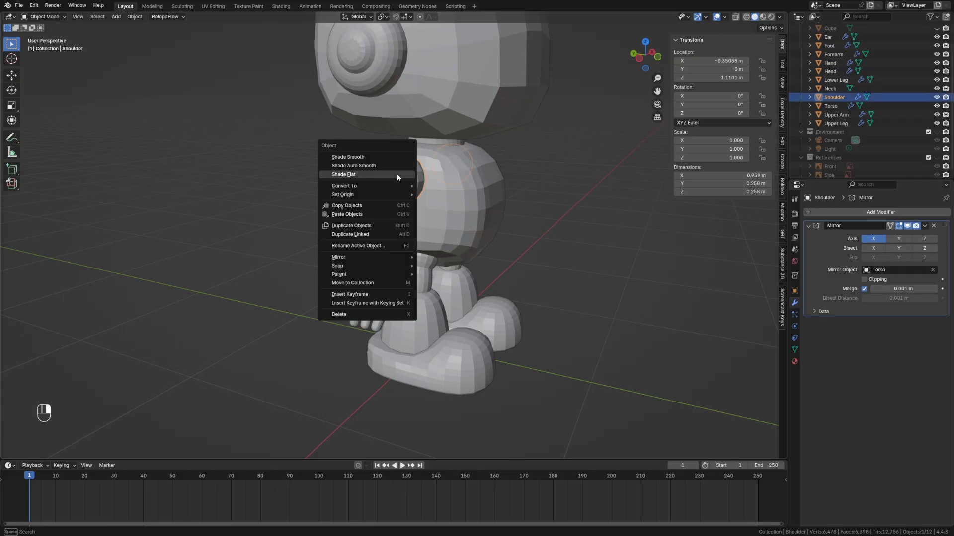
pyautogui.click(392, 157)
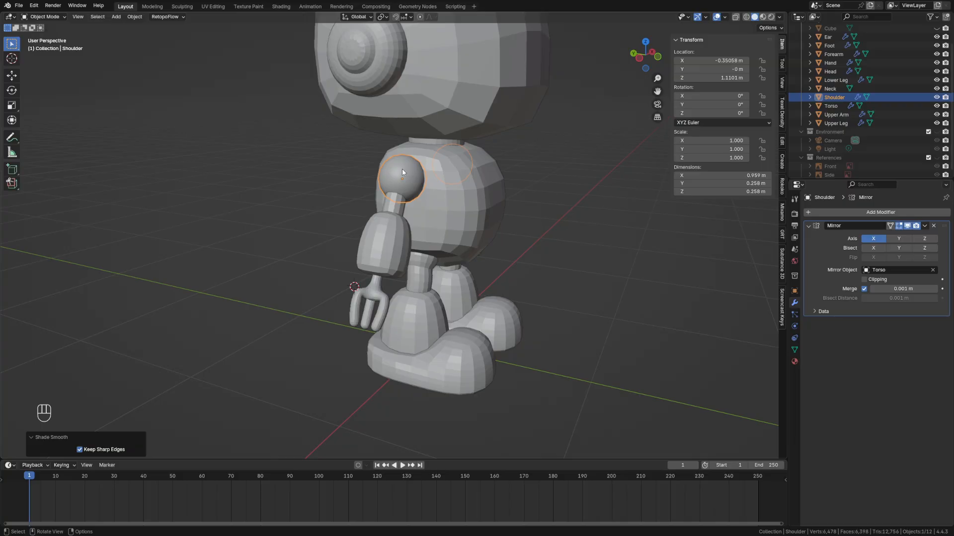
pyautogui.rightClick(403, 172)
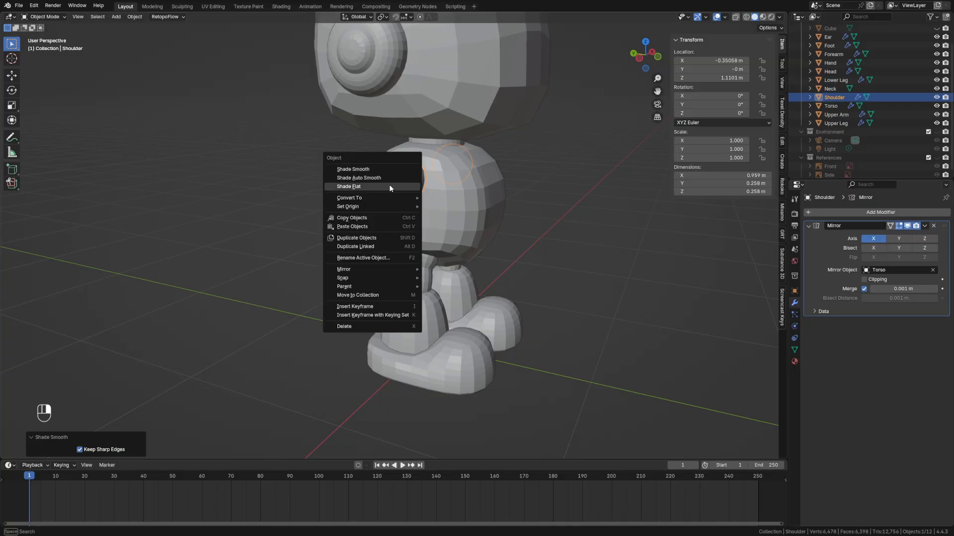
pyautogui.click(388, 186)
pyautogui.click(608, 242)
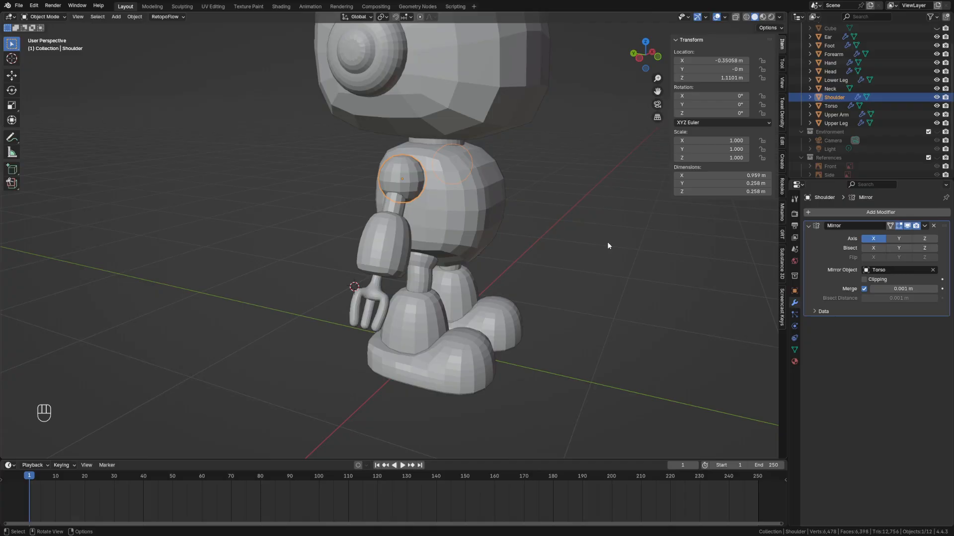
# Apply Shade Auto Smooth with a 30° angle to the ear
pyautogui.click(395, 82)
pyautogui.rightClick(382, 78)
pyautogui.click(372, 78)
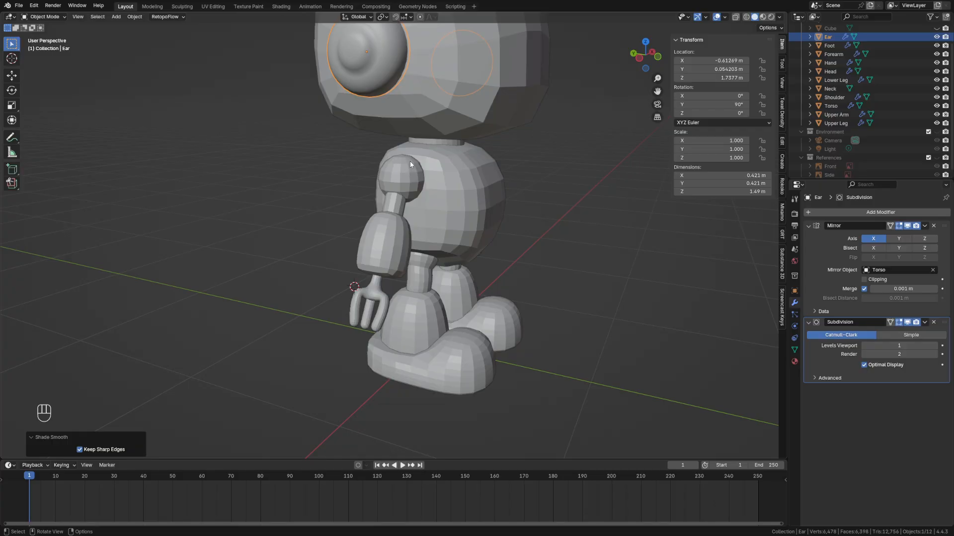
pyautogui.click(372, 67)
pyautogui.rightClick(373, 68)
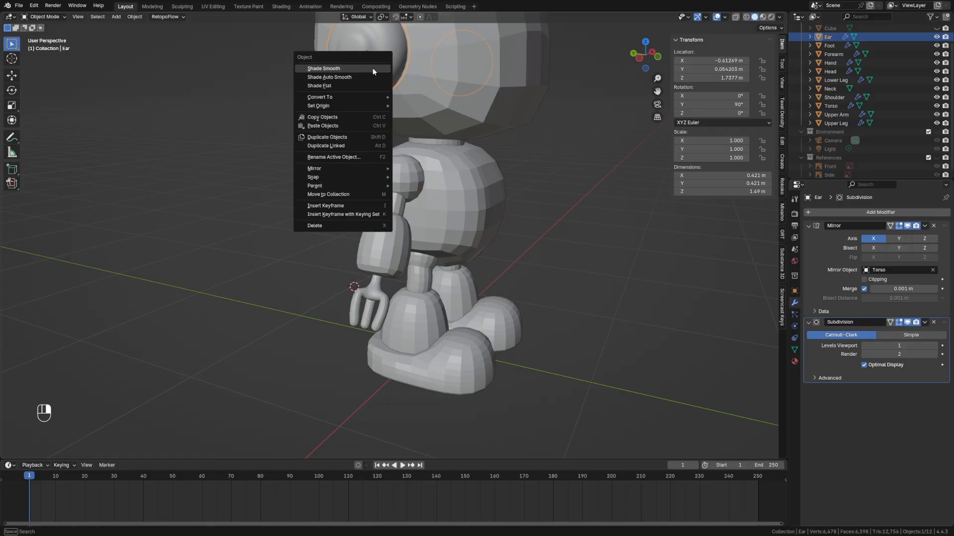
pyautogui.click(340, 78)
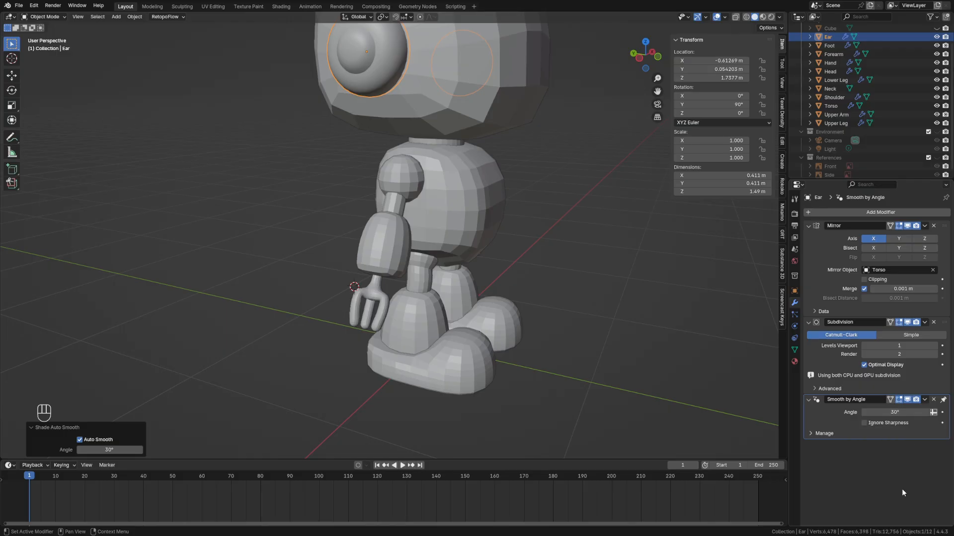
# Select every robot part except the ear and apply Shade Smooth to them all
pyautogui.scroll(-6, 389, 235)
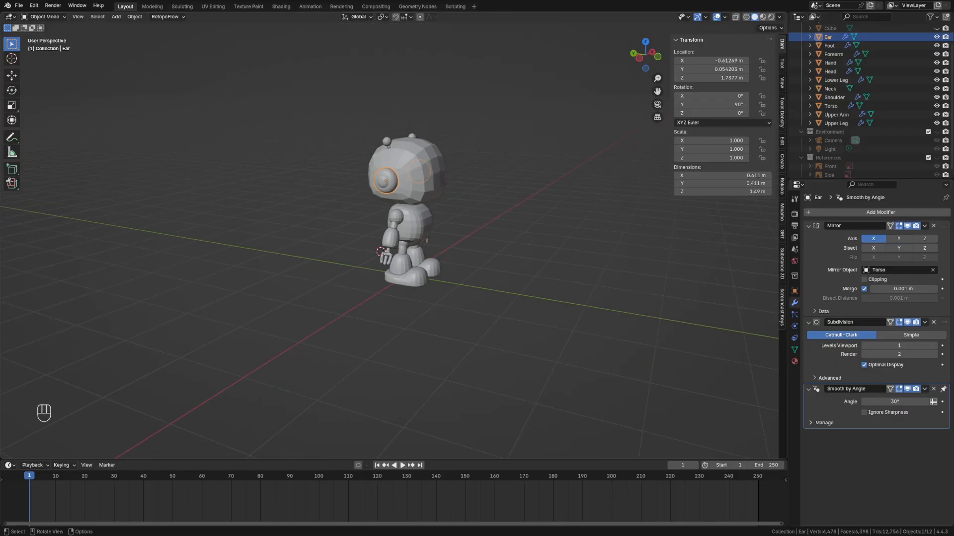
pyautogui.moveTo(297, 99); pyautogui.dragTo(505, 300)
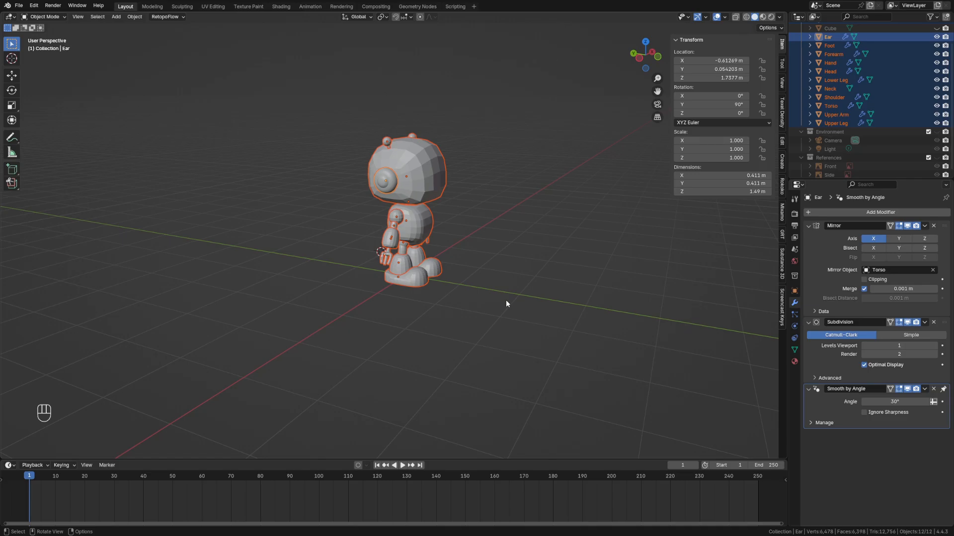
pyautogui.keyDown('shift'); pyautogui.click(386, 175); pyautogui.keyUp('shift')
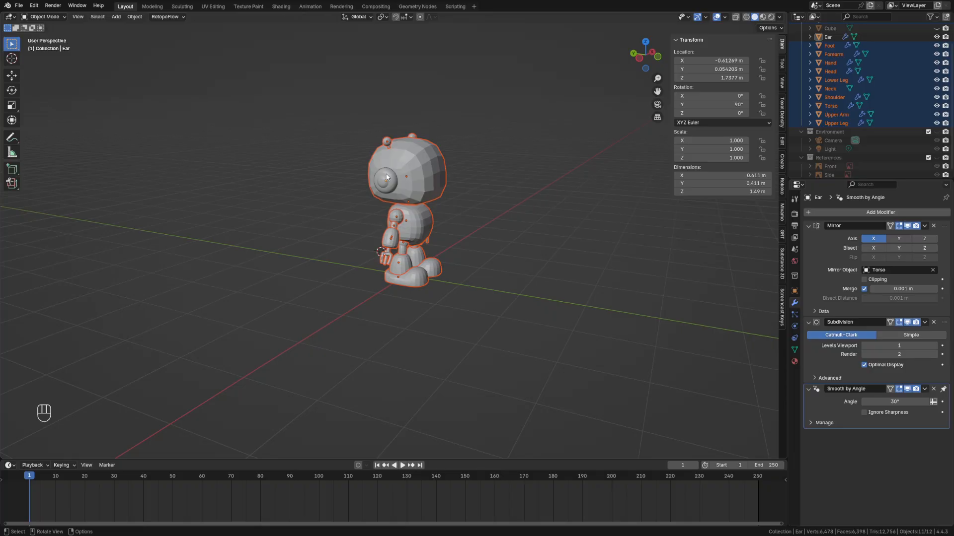
pyautogui.rightClick(400, 162)
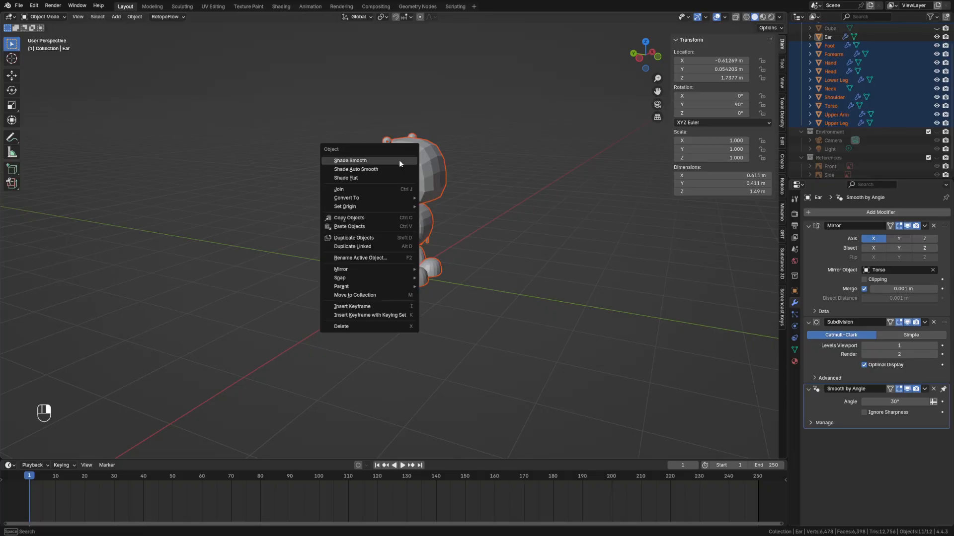
pyautogui.click(400, 162)
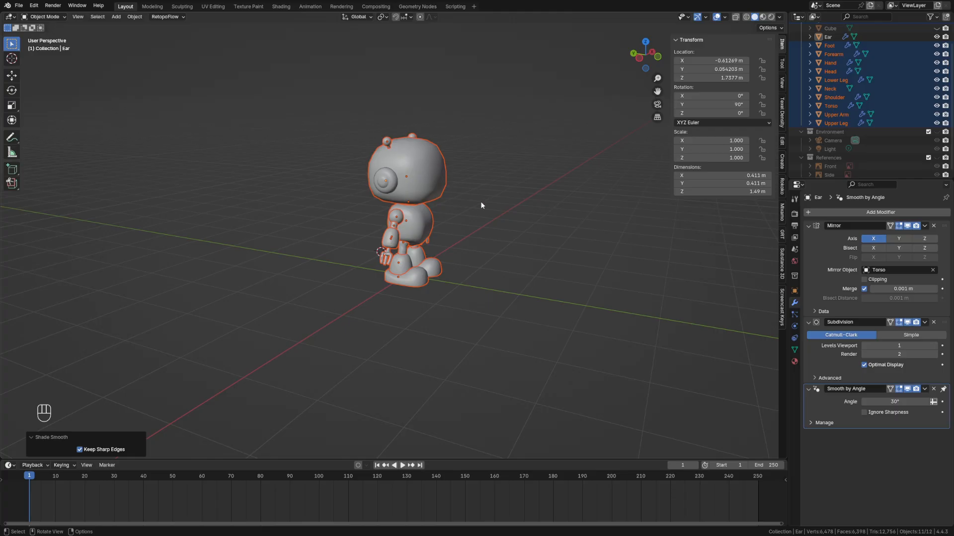
# Enable Smooth Shading in the hand's Skin modifier
pyautogui.scroll(5, 505, 217)
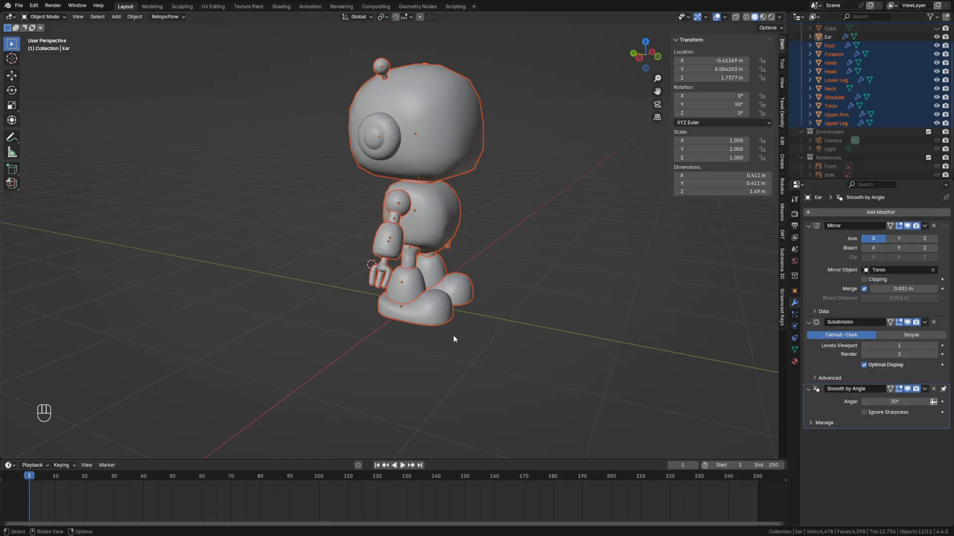
pyautogui.scroll(1, 454, 340)
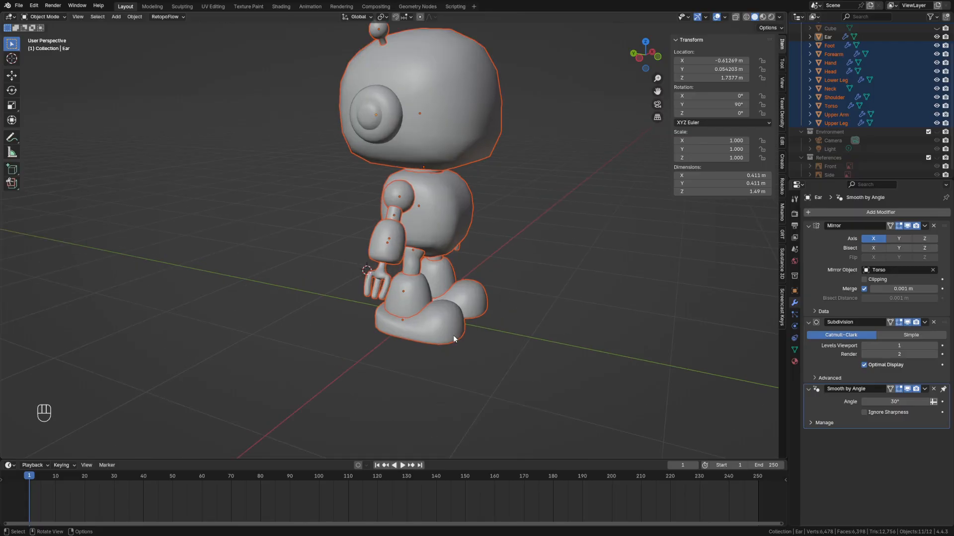
pyautogui.scroll(1, 453, 339)
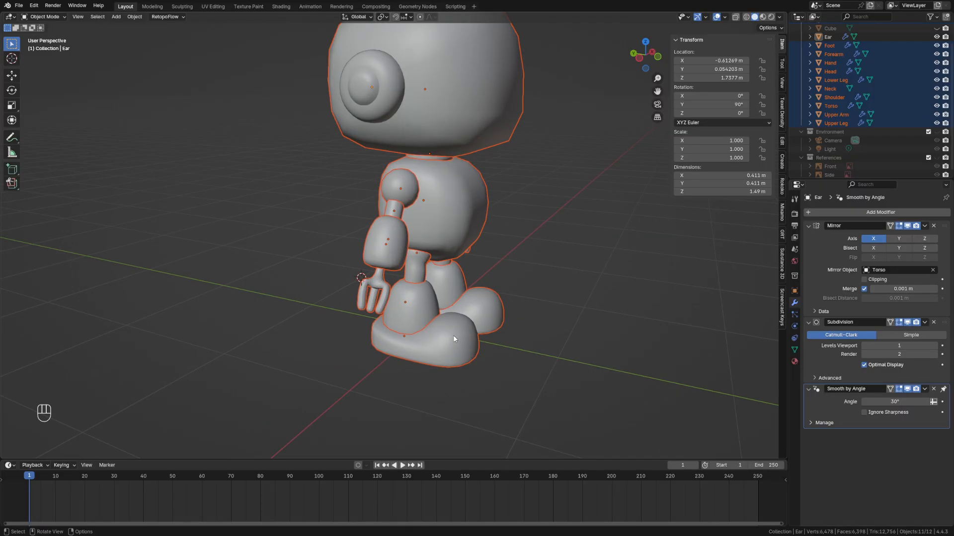
pyautogui.click(370, 287)
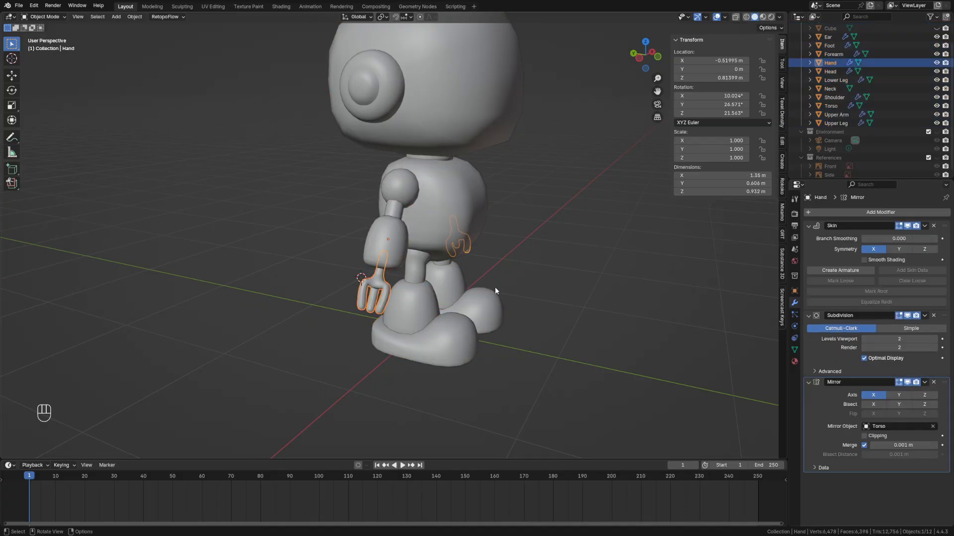
pyautogui.click(883, 260)
pyautogui.scroll(-2, 648, 304)
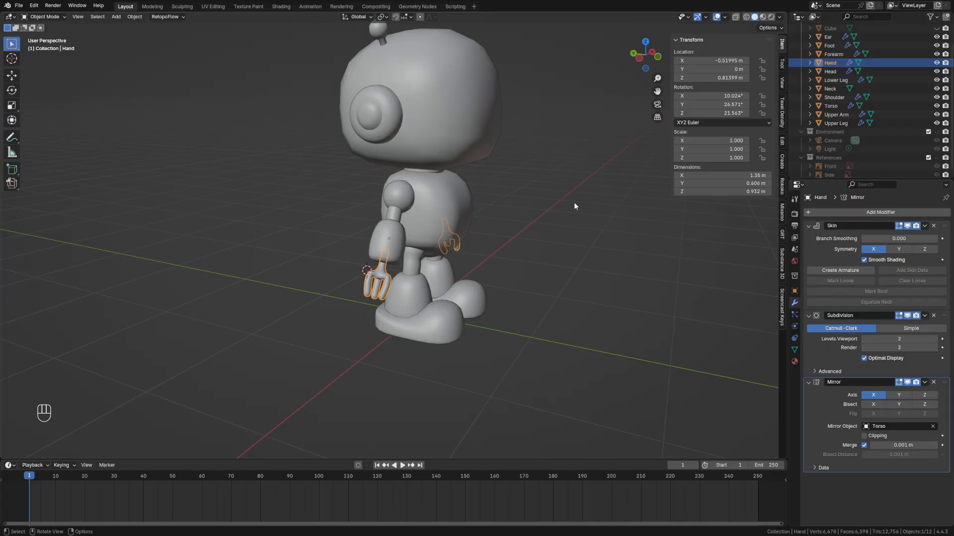
# Raise the Subdivision modifier's viewport level to 2 on both the head and the torso
pyautogui.click(460, 113)
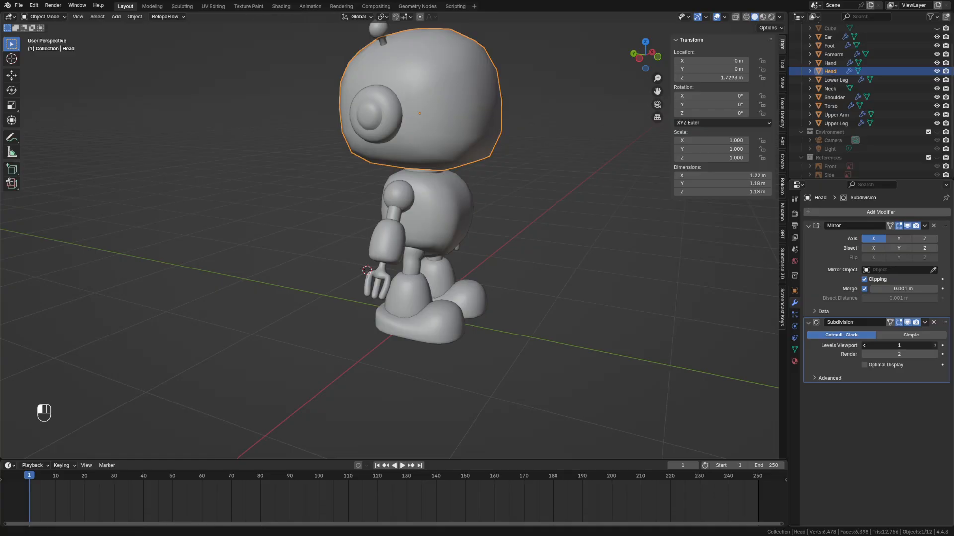
pyautogui.click(935, 345)
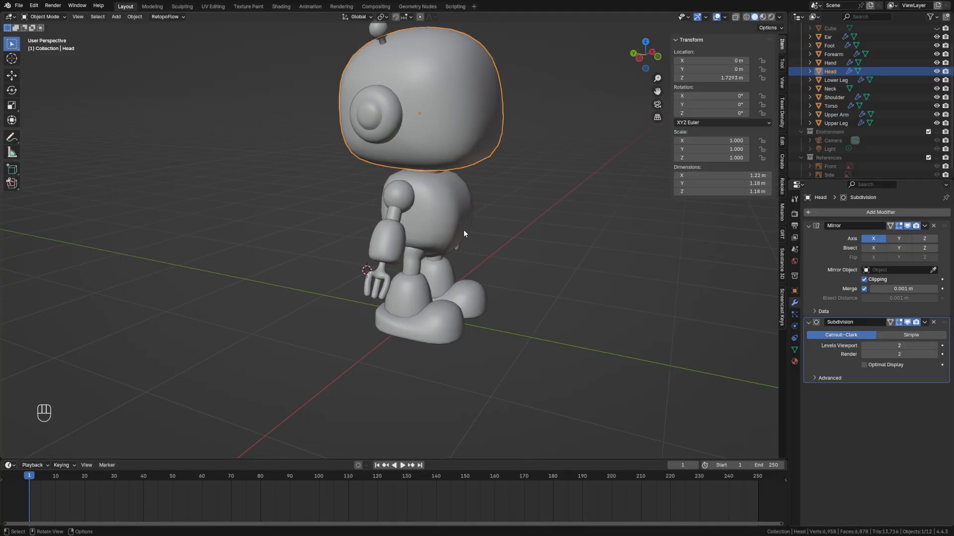
pyautogui.click(444, 213)
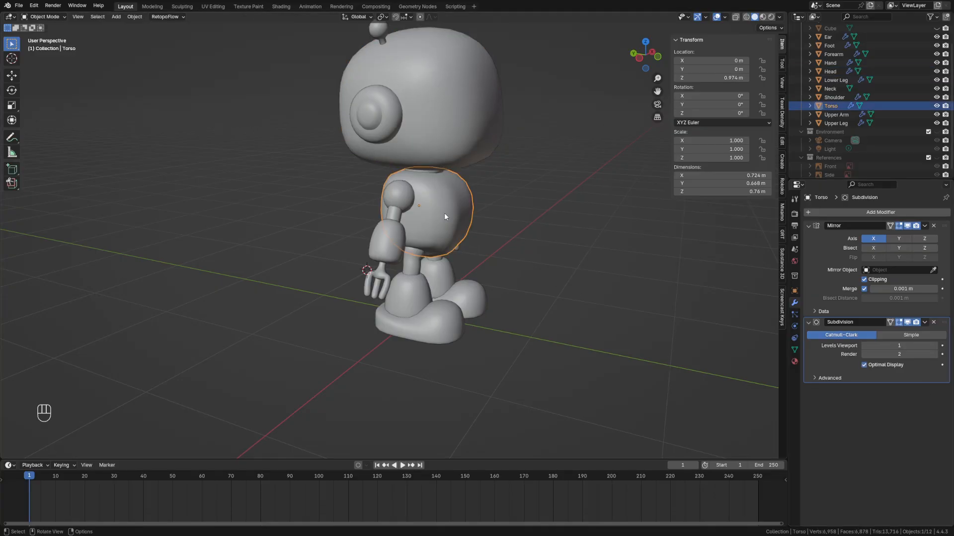
pyautogui.click(934, 345)
pyautogui.click(575, 289)
# Add a Subdivision Surface modifier to the shoulder, below its Mirror modifier
pyautogui.click(400, 196)
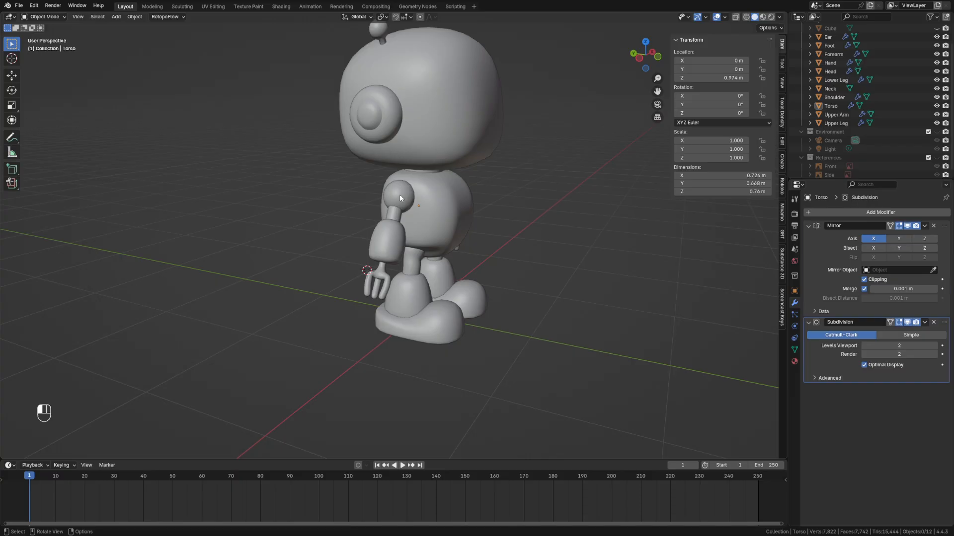
pyautogui.click(843, 211)
pyautogui.click(843, 212)
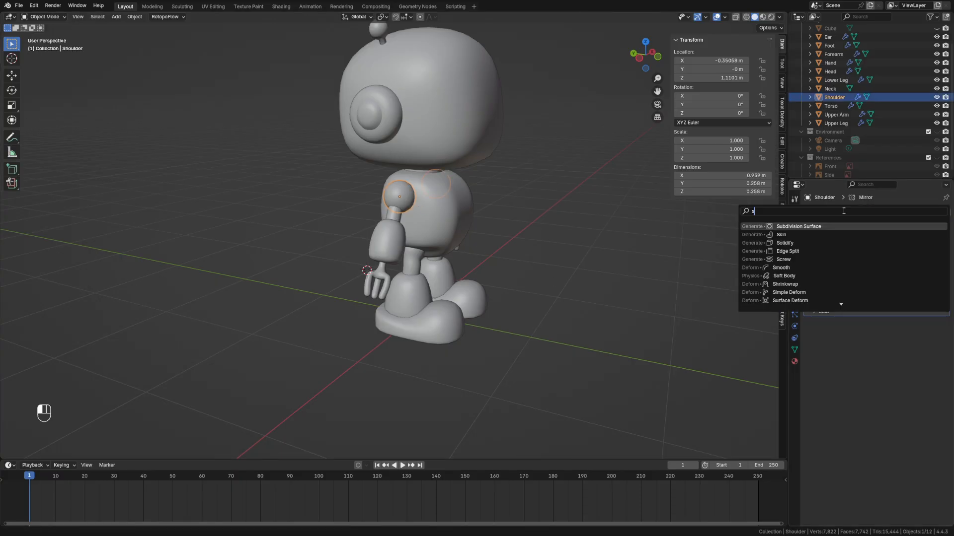
pyautogui.write('sub')
pyautogui.click(824, 227)
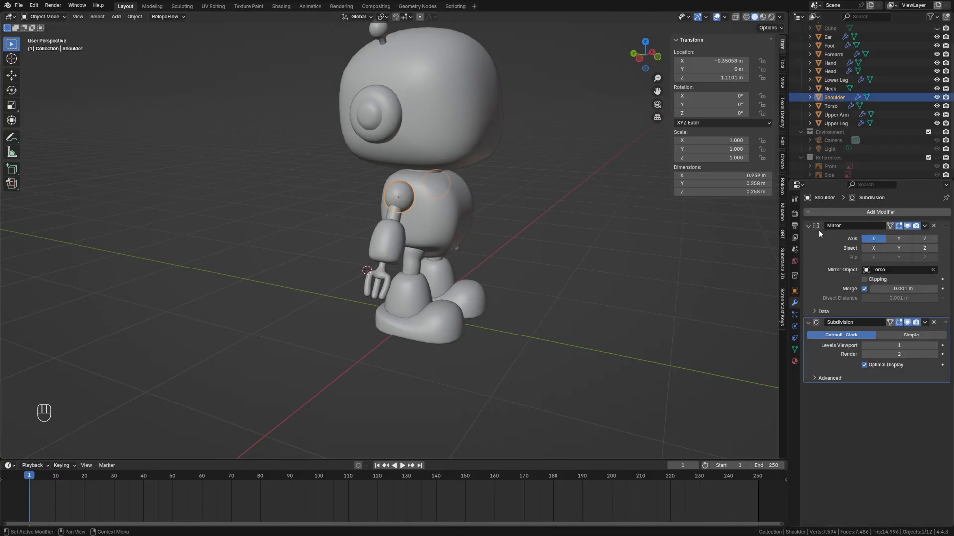
pyautogui.click(715, 338)
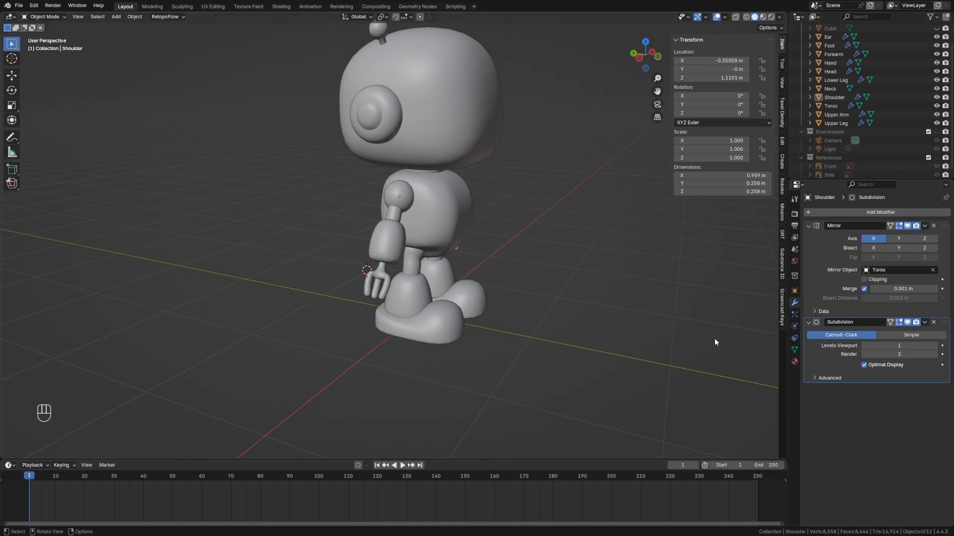
# Add a Subdivision Surface modifier to the Upper Leg and deselect it
pyautogui.moveTo(714, 338); pyautogui.dragTo(515, 266, button='middle')
pyautogui.scroll(5, 595, 336)
pyautogui.click(836, 123)
pyautogui.click(868, 214)
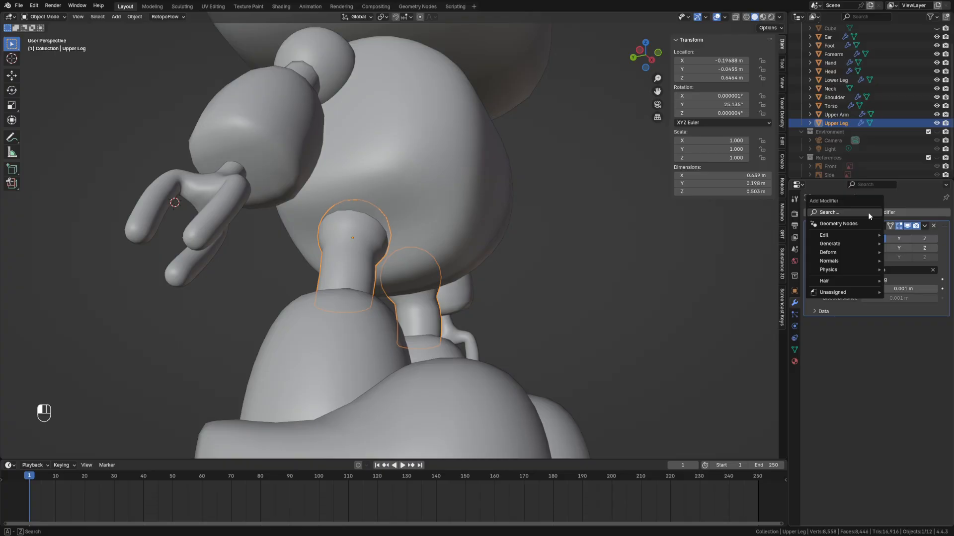
pyautogui.write('sub')
pyautogui.press('Return')
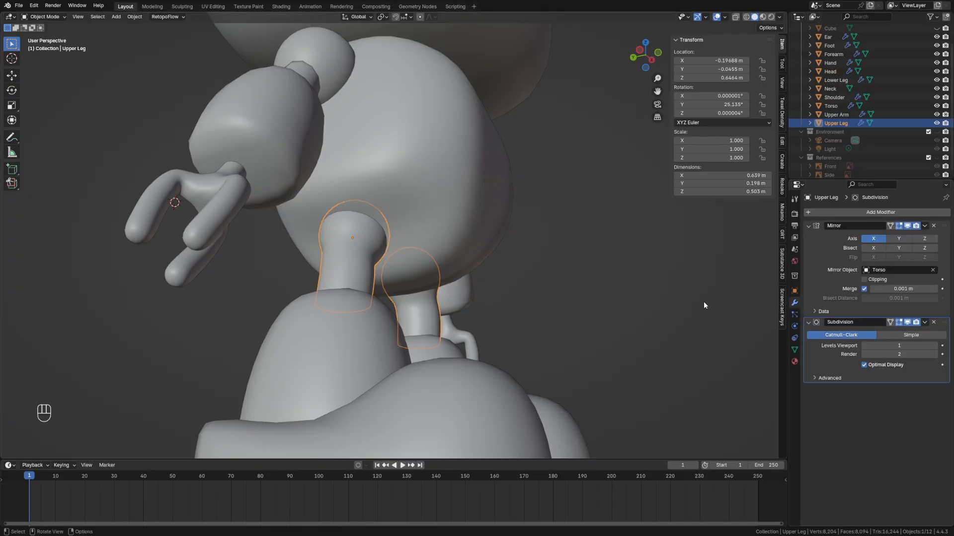
pyautogui.scroll(-5, 571, 248)
pyautogui.moveTo(571, 248); pyautogui.dragTo(571, 282, button='middle')
pyautogui.click(597, 271)
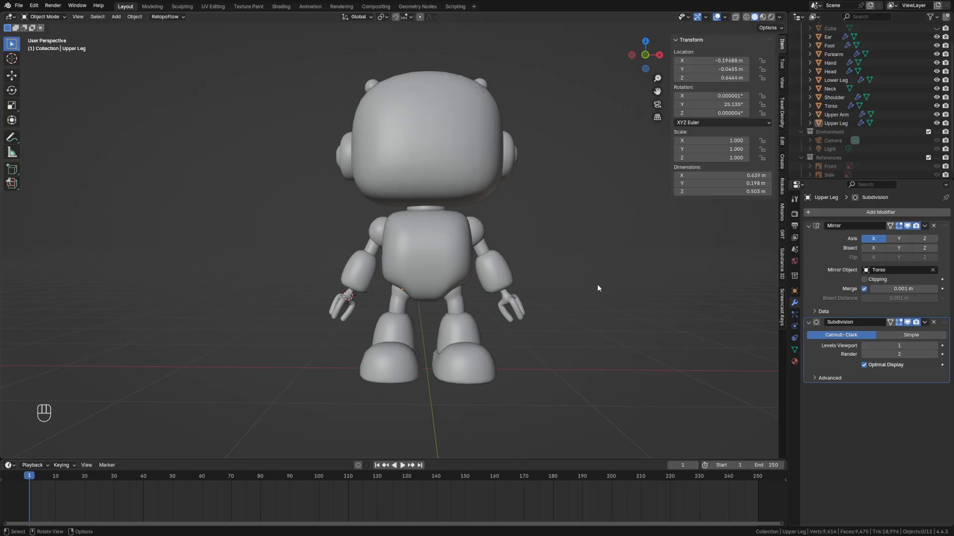
# Apply Shade Flat to the head
pyautogui.click(445, 175)
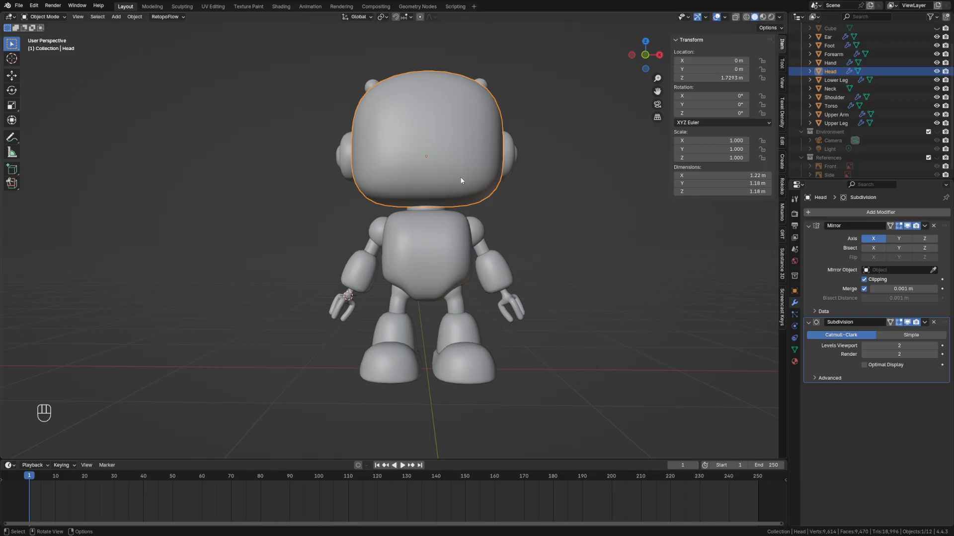
pyautogui.rightClick(406, 122)
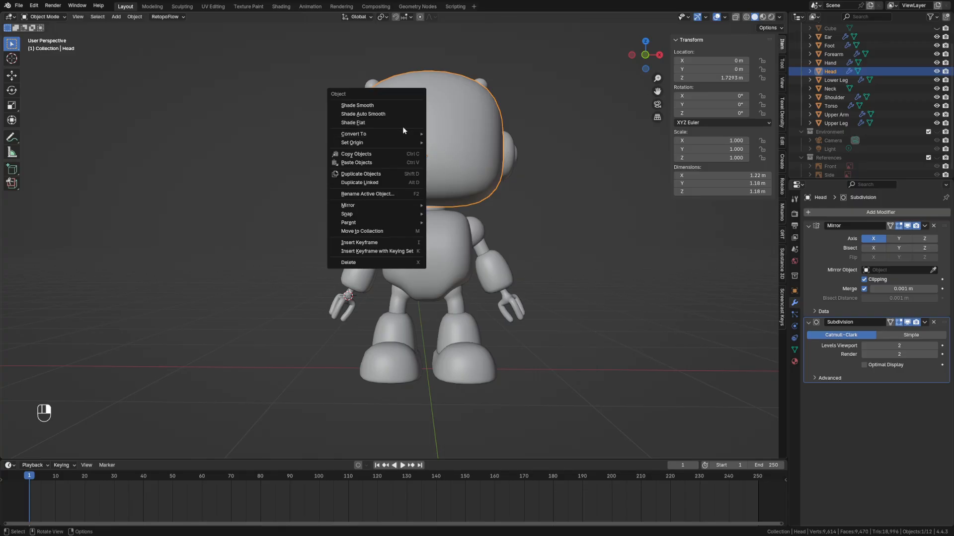
pyautogui.click(402, 125)
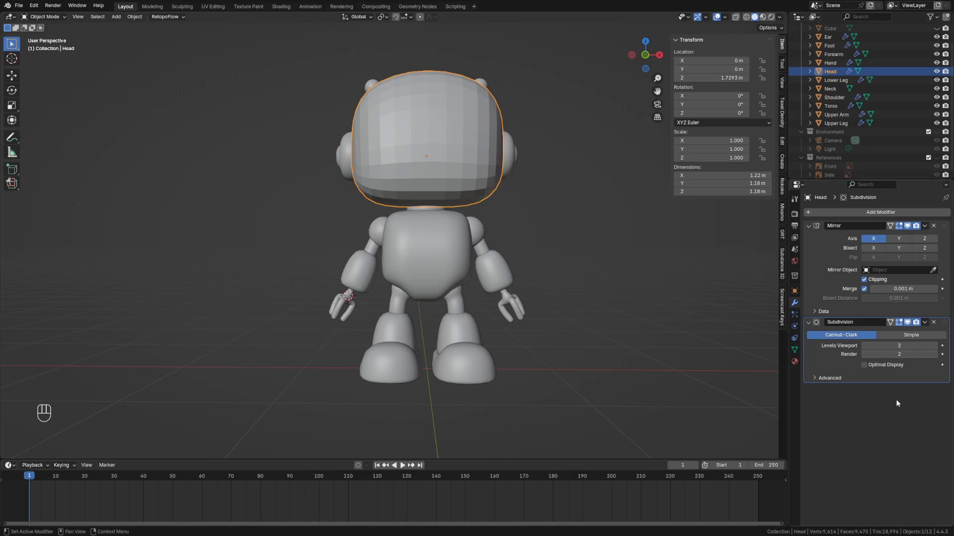
# Turn off the viewport display of the head's Subdivision and Mirror modifiers
pyautogui.click(907, 322)
pyautogui.click(907, 225)
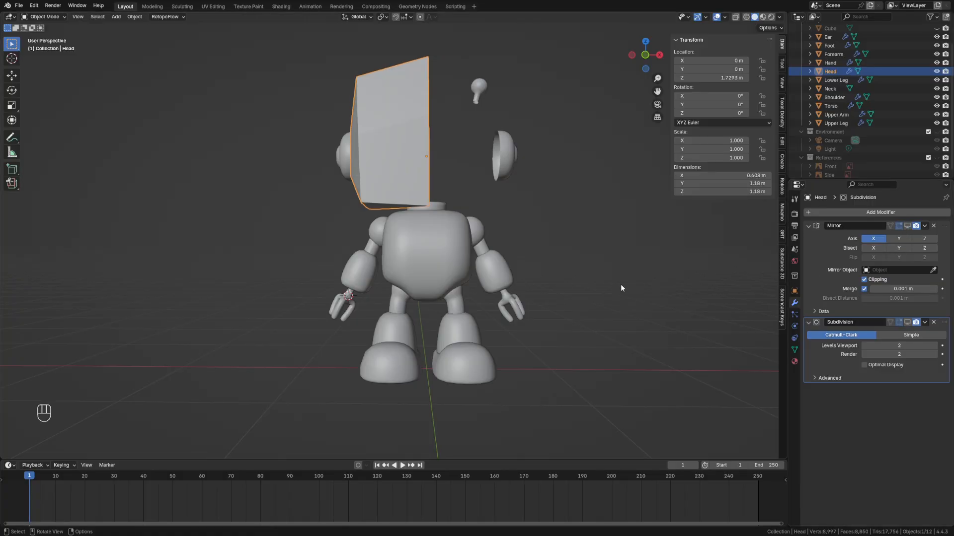
pyautogui.moveTo(621, 284); pyautogui.dragTo(557, 296, button='middle')
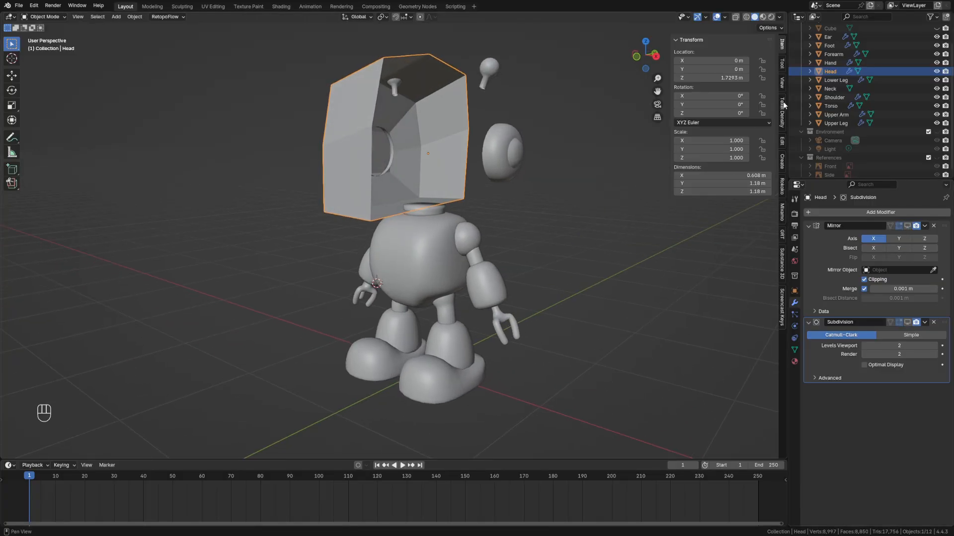
# Expand the Head object's hierarchy and examine its mesh data and modifier stack
pyautogui.click(809, 71)
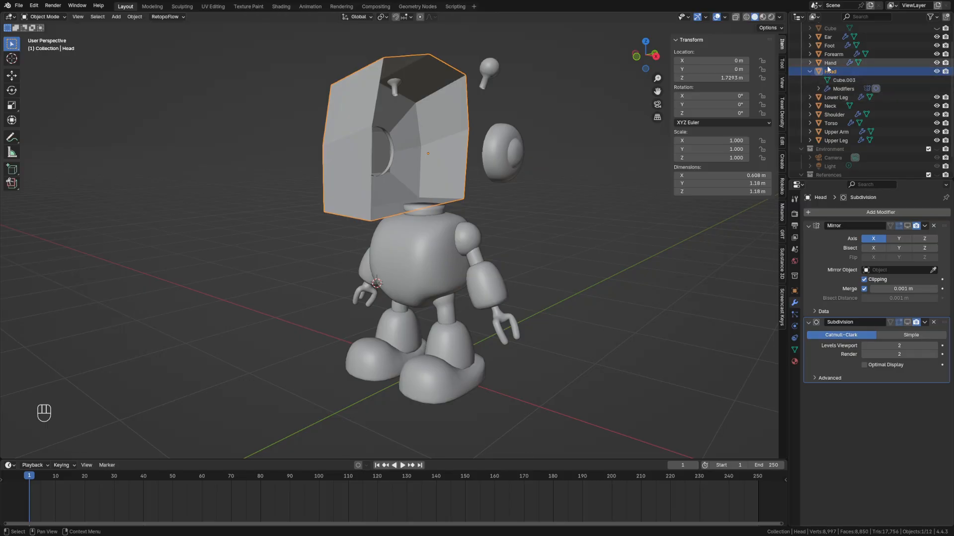
pyautogui.click(842, 90)
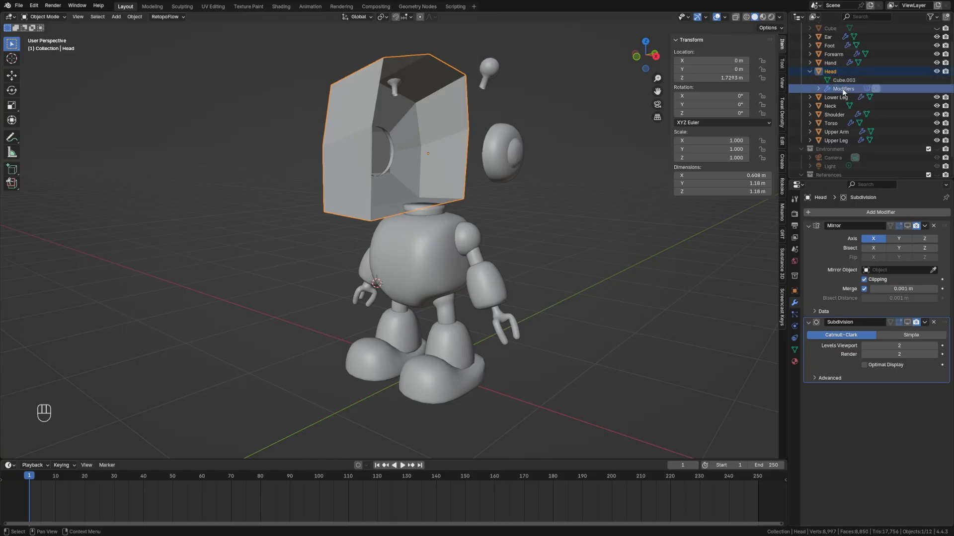
pyautogui.click(847, 82)
pyautogui.click(818, 89)
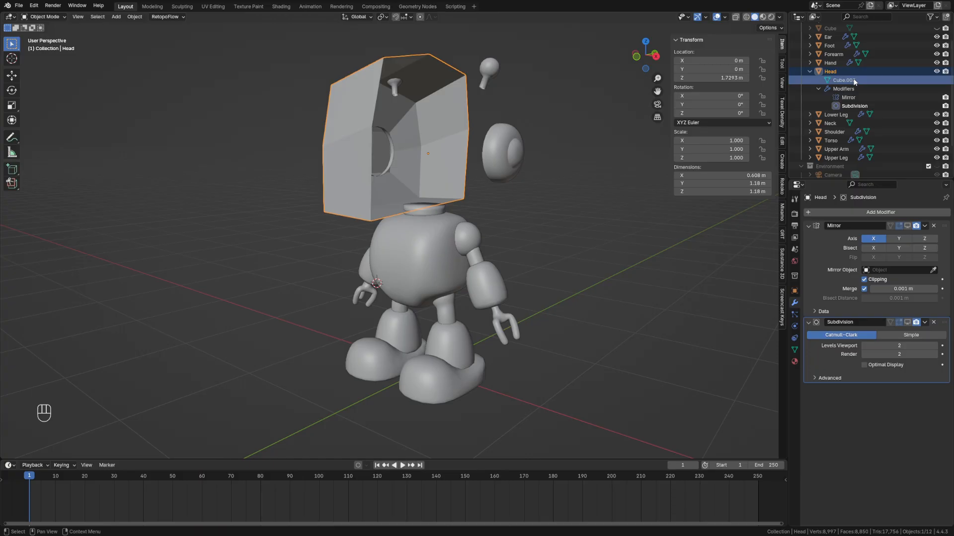
pyautogui.click(853, 70)
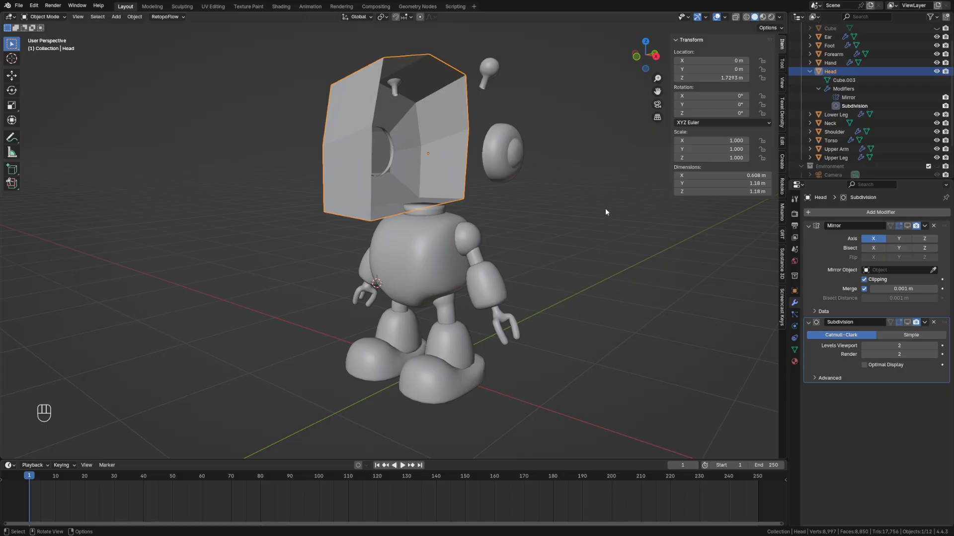
# Turn the viewport display of the head's Mirror and Subdivision modifiers back on
pyautogui.click(907, 226)
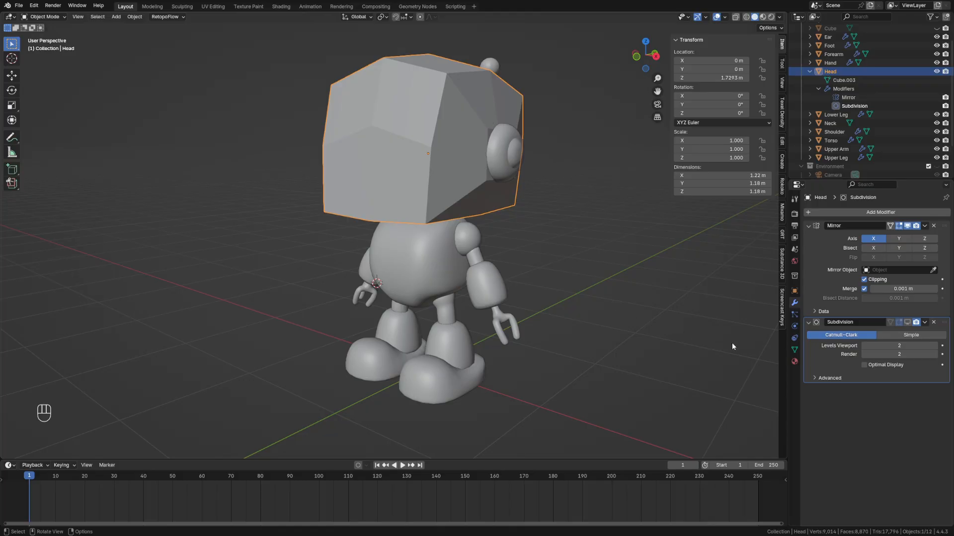
pyautogui.click(908, 323)
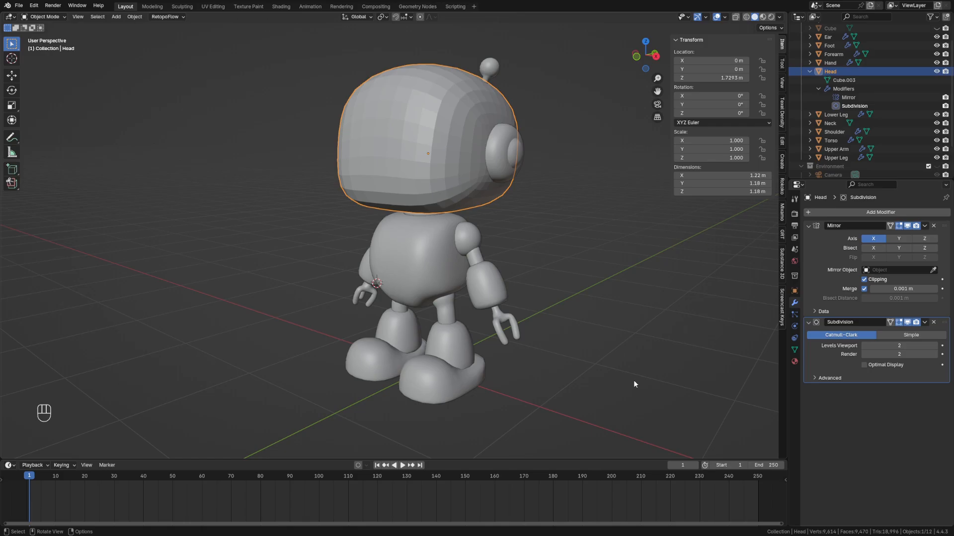
# Try to move the head's lower front corner vertex in Edit Mode
pyautogui.press('Tab')
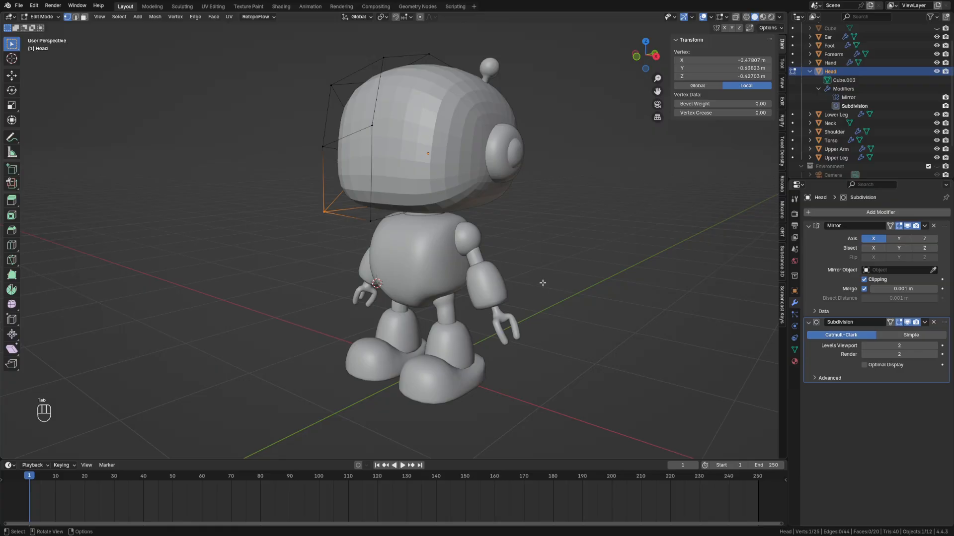
pyautogui.press('g')
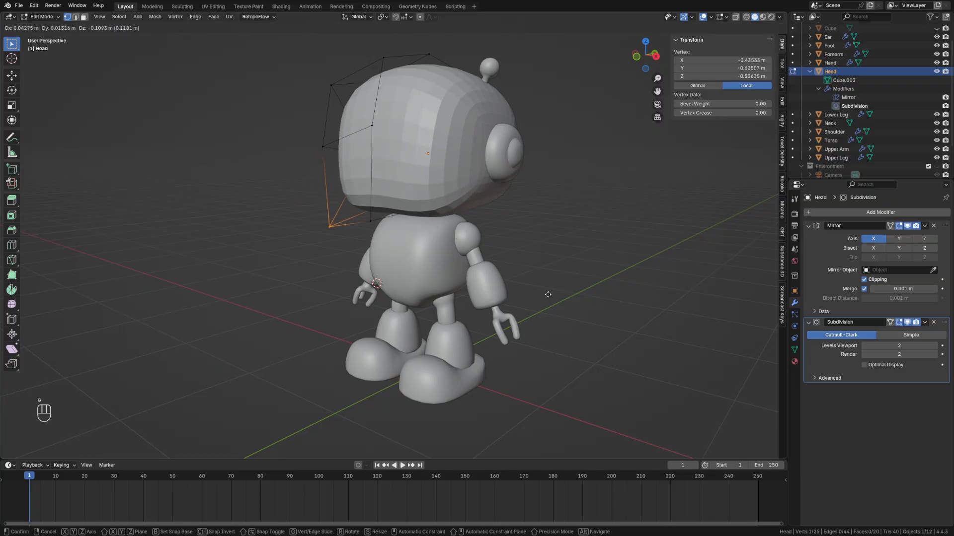
pyautogui.press('Escape')
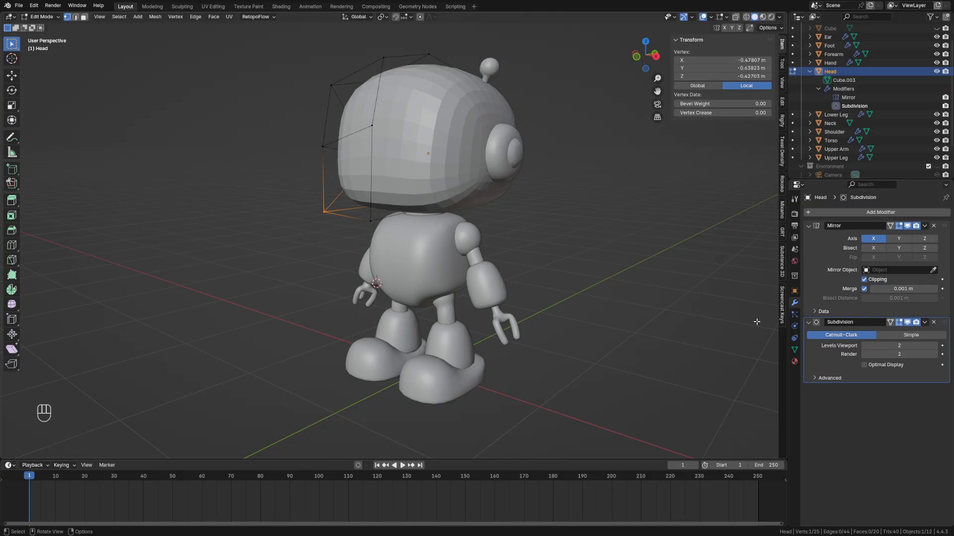
# Try the Subdivision modifier's On Cage display while moving the head's corner vertex, and switch the display off again
pyautogui.click(890, 322)
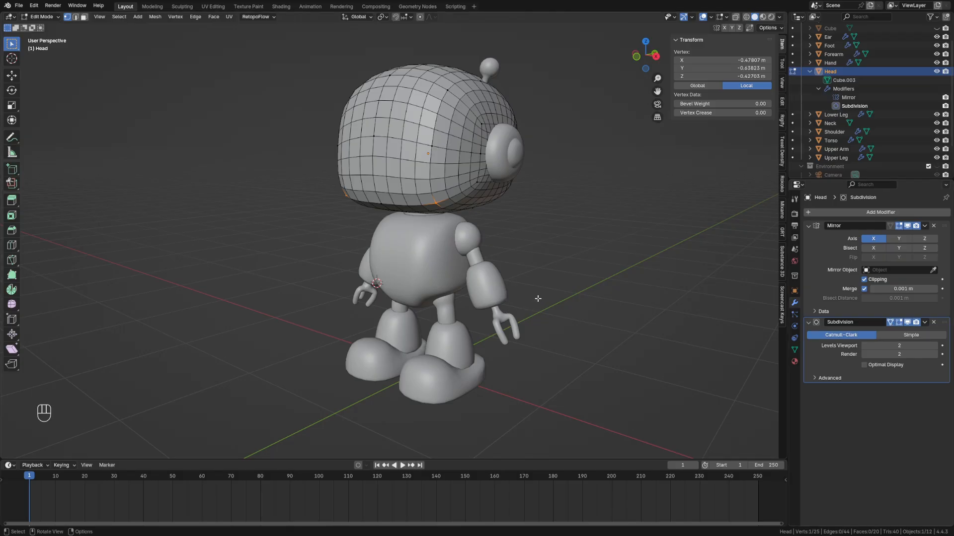
pyautogui.press('g')
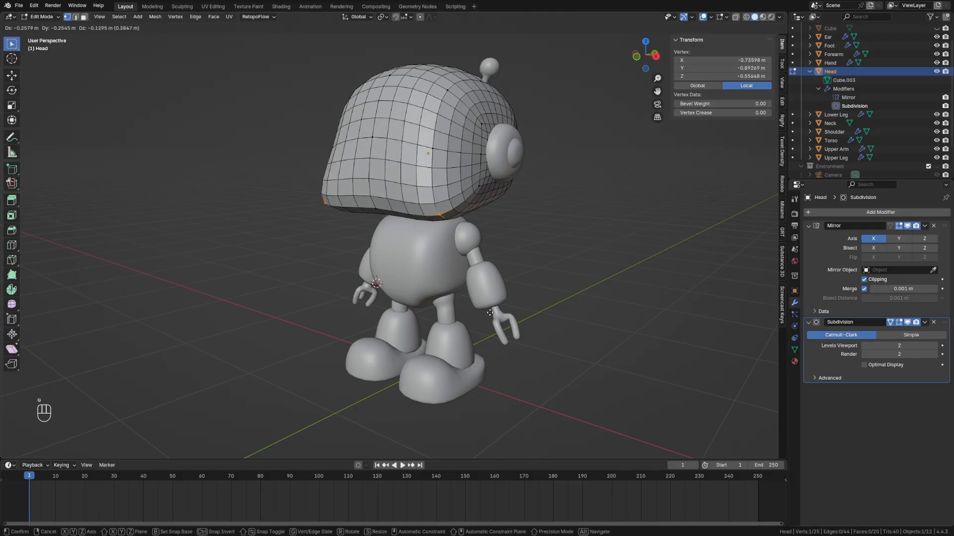
pyautogui.press('Escape')
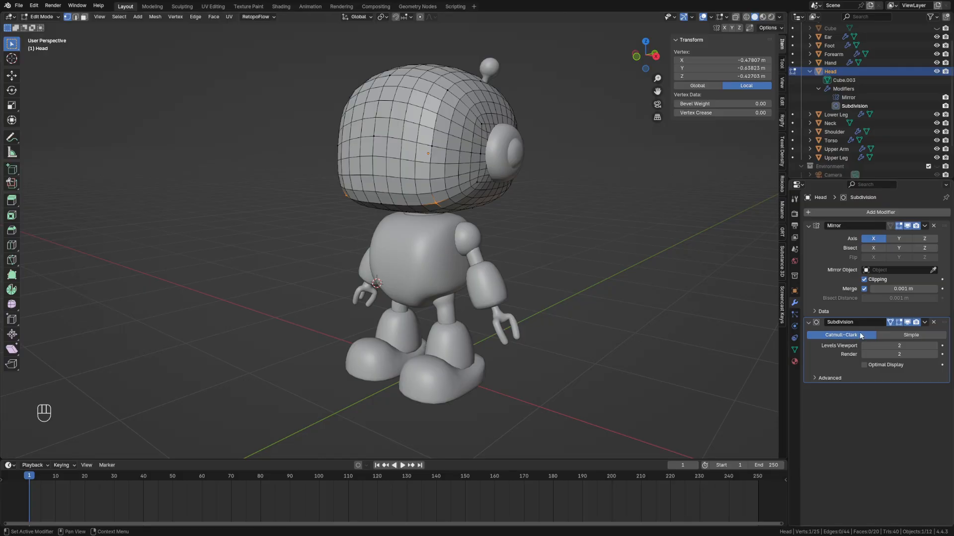
pyautogui.click(890, 322)
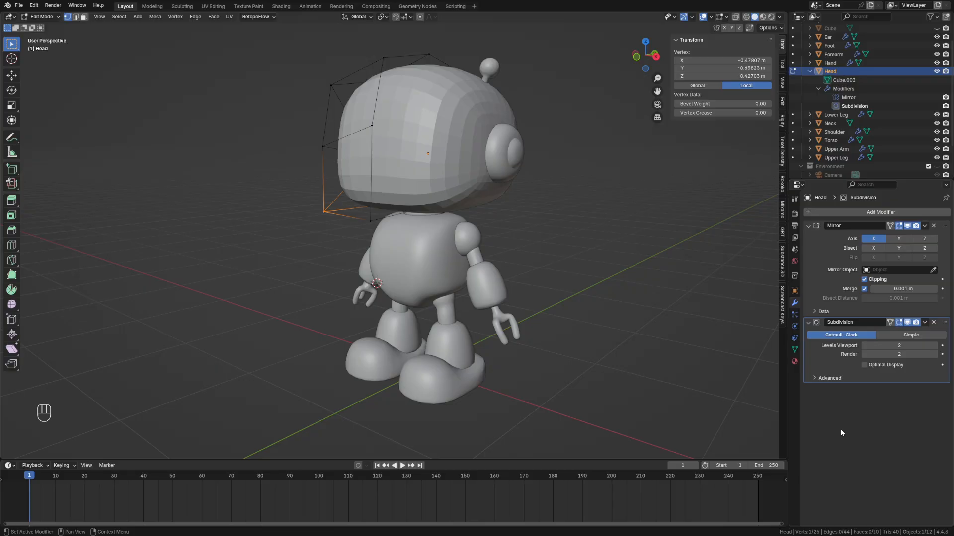
# Try the Subdivision modifier above Mirror in the head's stack, and move it back below
pyautogui.moveTo(944, 322); pyautogui.dragTo(945, 224)
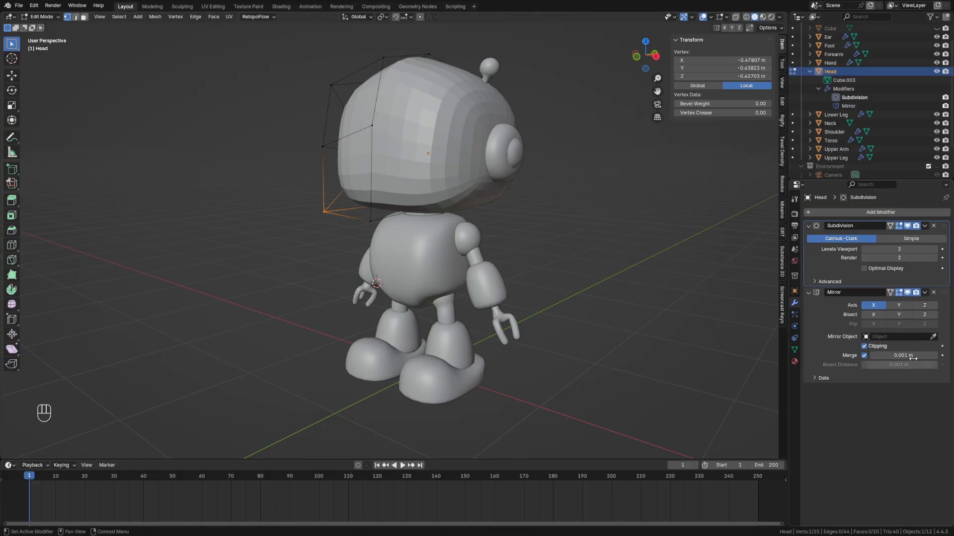
pyautogui.moveTo(945, 226); pyautogui.dragTo(944, 333)
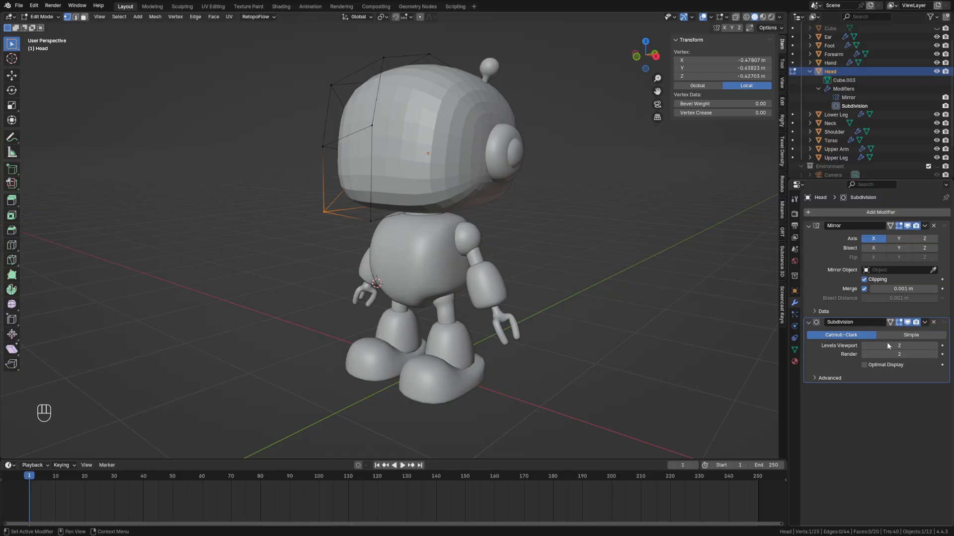
# Return to Object Mode and apply the head's Mirror and Subdivision modifiers
pyautogui.click(925, 226)
pyautogui.press('Tab')
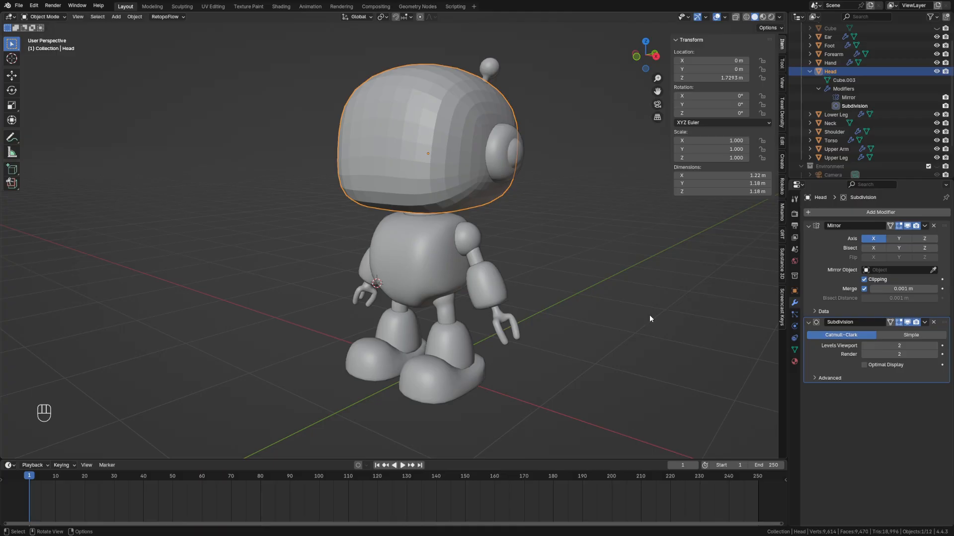
pyautogui.click(925, 225)
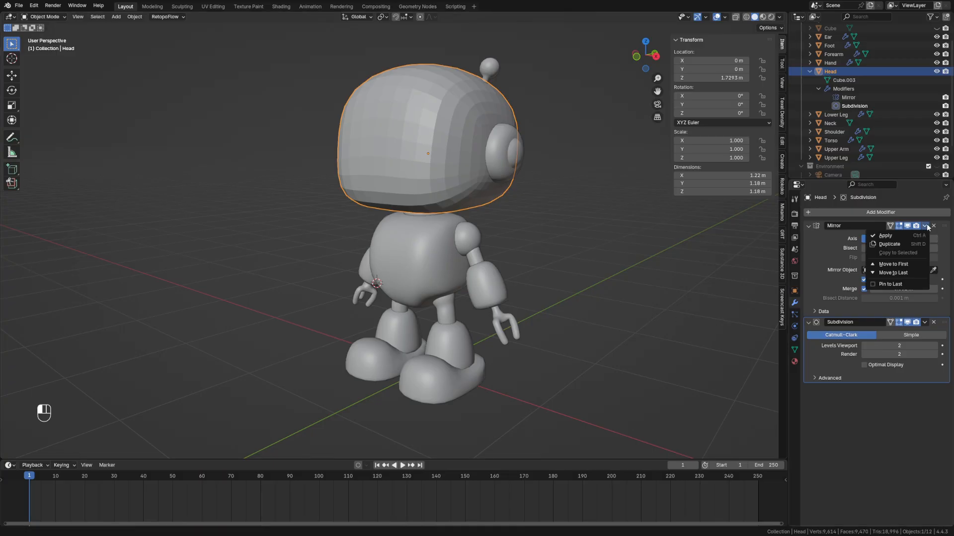
pyautogui.click(898, 235)
pyautogui.click(924, 226)
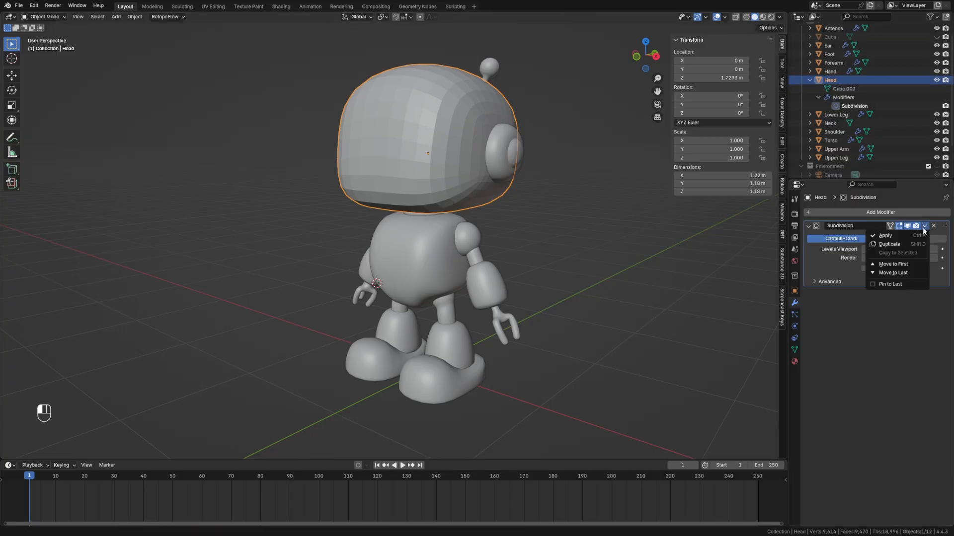
pyautogui.click(898, 235)
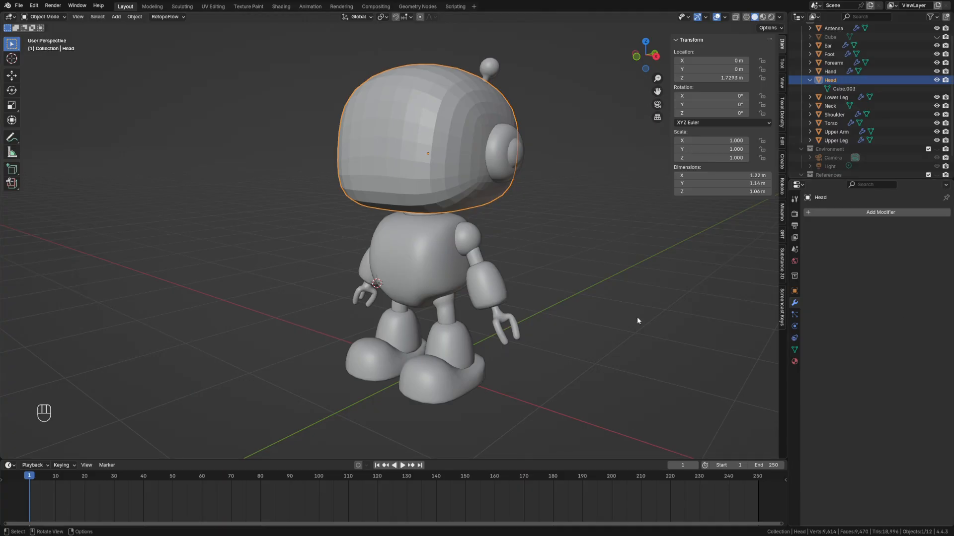
# Enter Edit Mode on the head, show the References collection and enable X-ray in the front view
pyautogui.press('Tab')
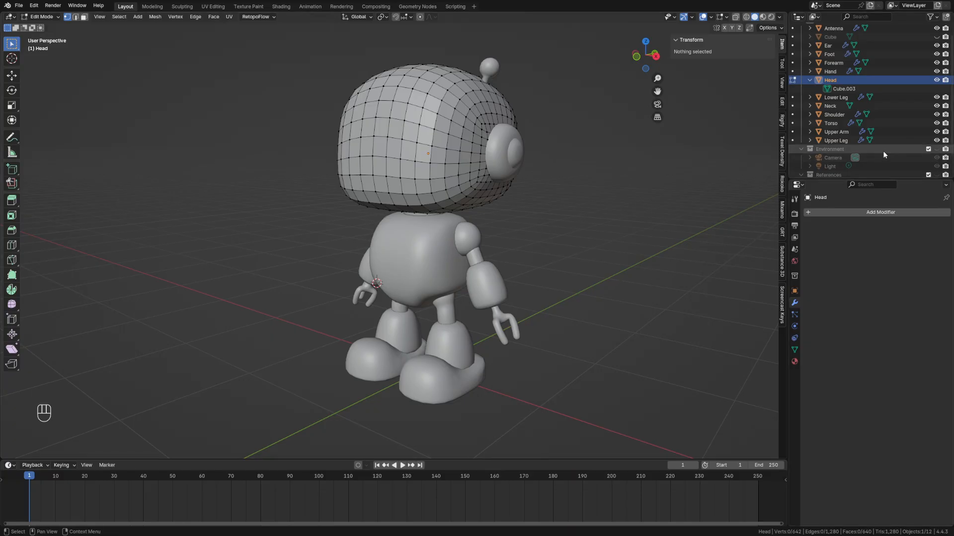
pyautogui.scroll(-2, 883, 151)
pyautogui.click(937, 153)
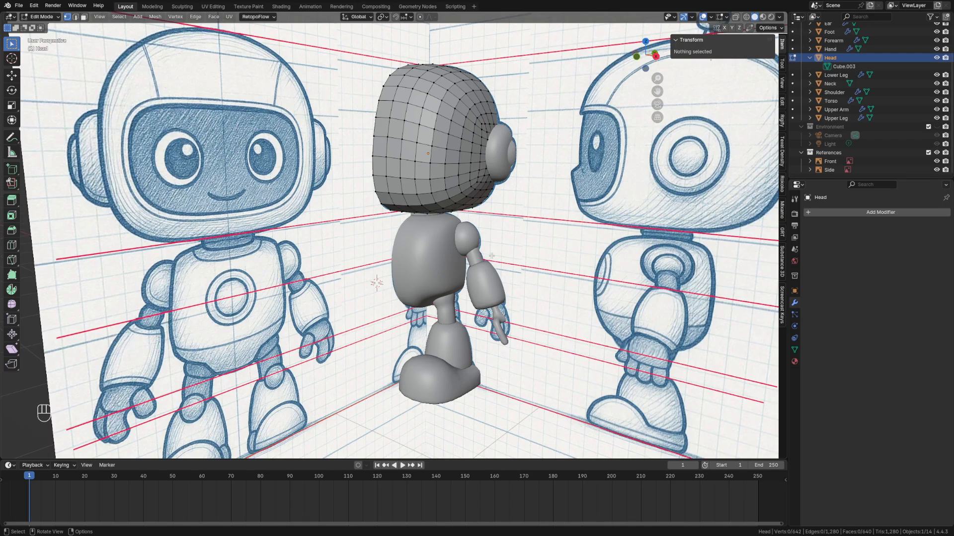
pyautogui.hotkey('alt', 'z')
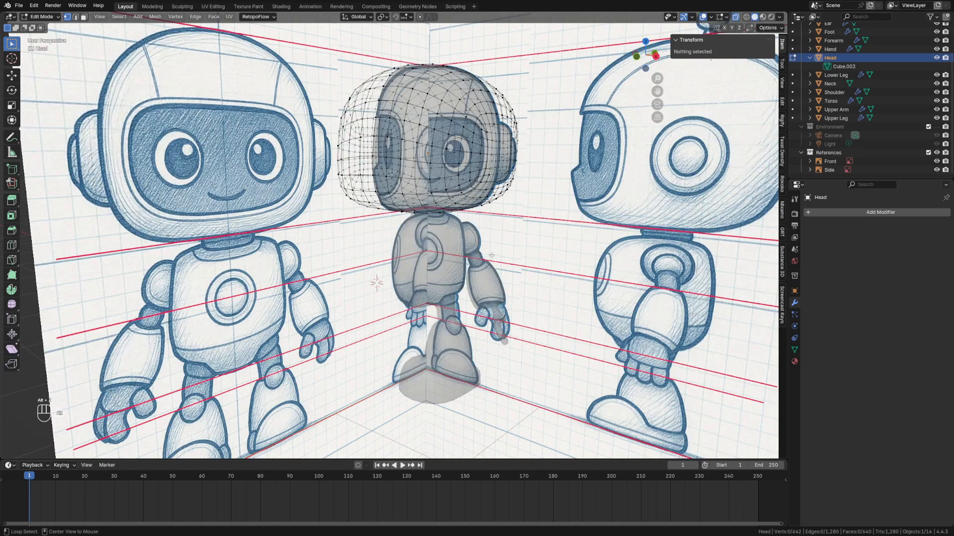
pyautogui.press('KP_1')
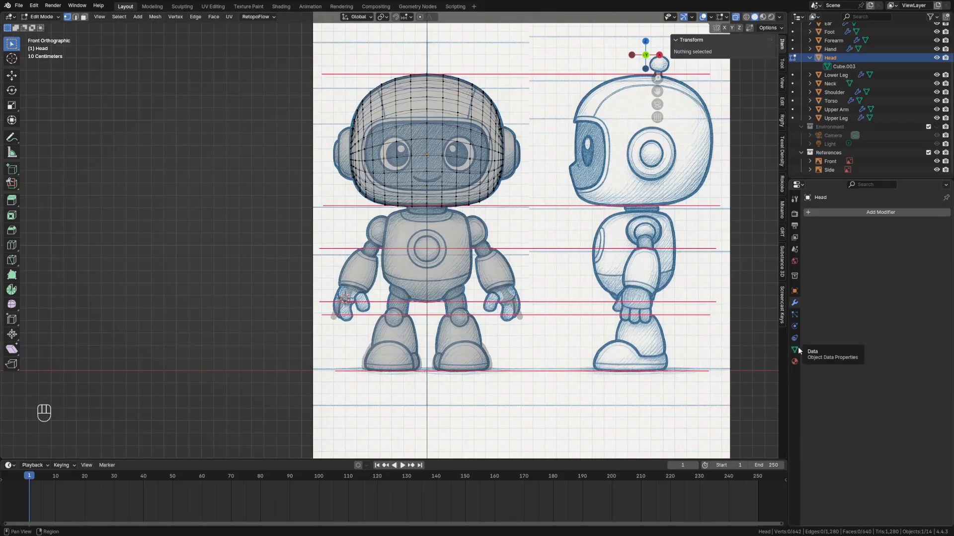
# Delete the head's vertices on the positive X side, keeping the centre line
pyautogui.moveTo(435, 61); pyautogui.dragTo(592, 279)
pyautogui.press('x')
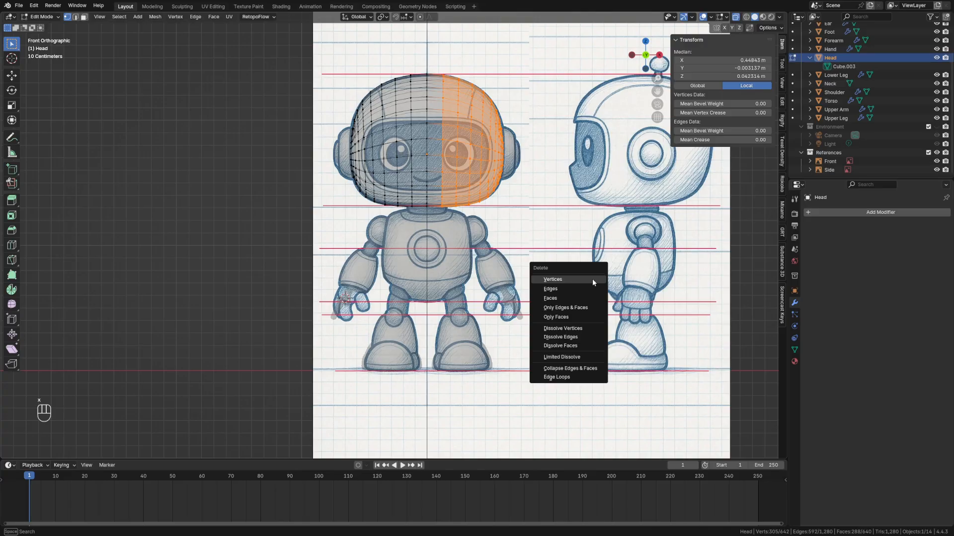
pyautogui.click(592, 278)
# Add a Mirror modifier on the X axis to the half head
pyautogui.click(829, 212)
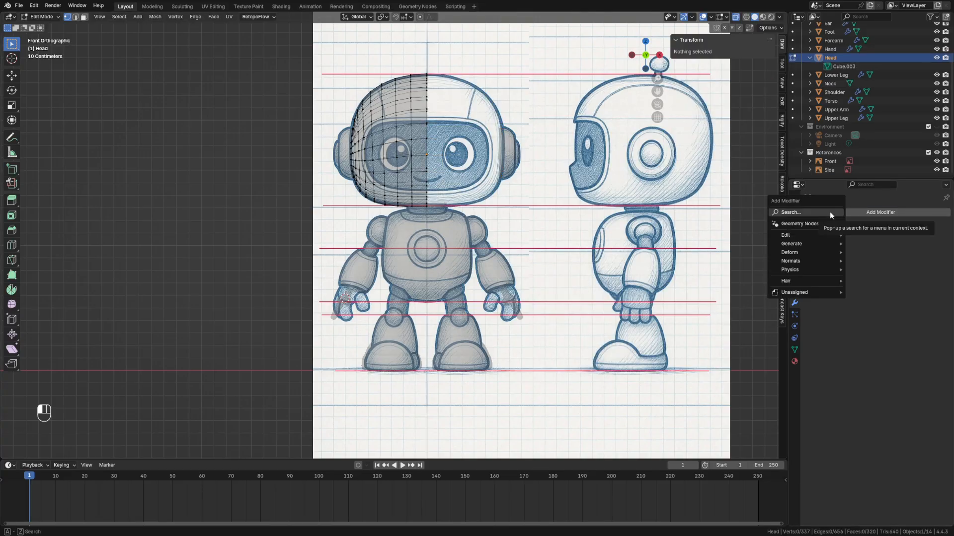
pyautogui.write('mi')
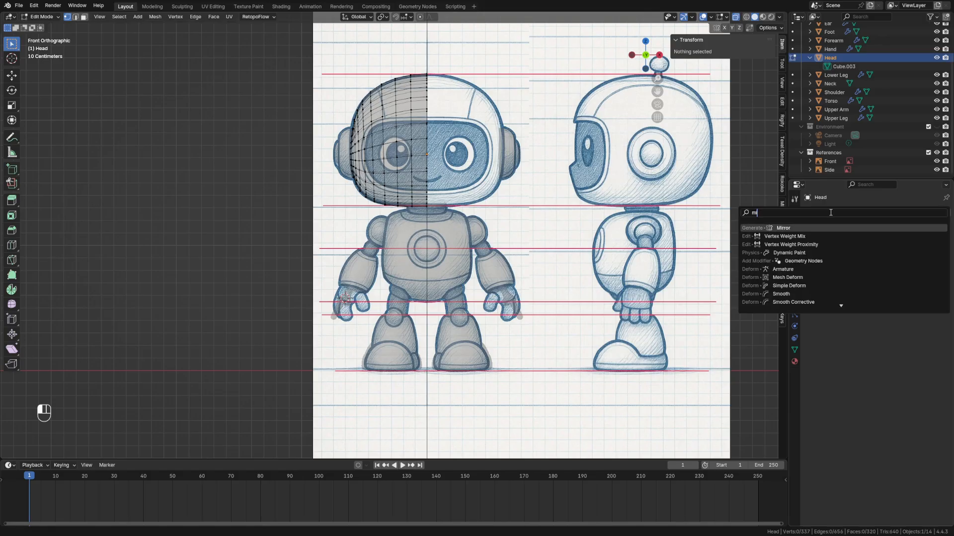
pyautogui.press('Return')
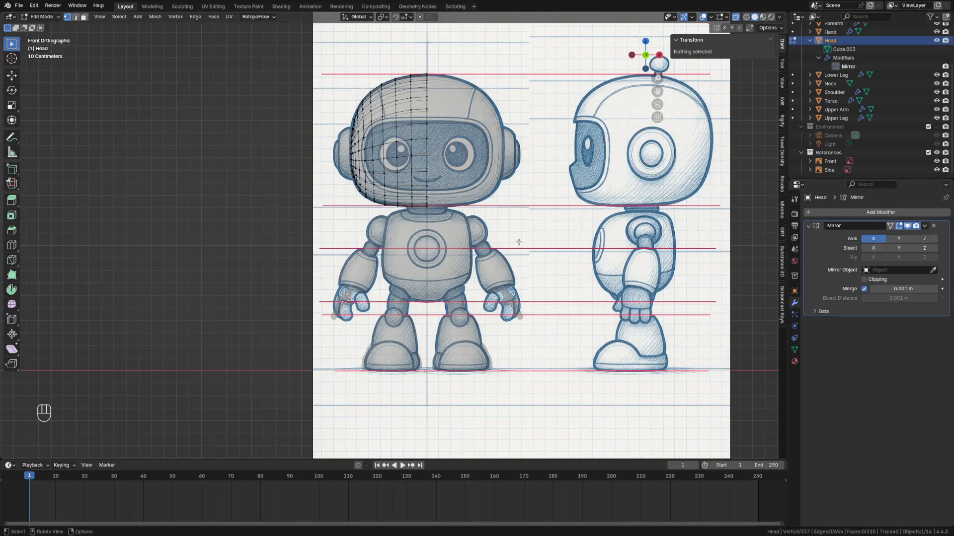
pyautogui.scroll(3, 518, 242)
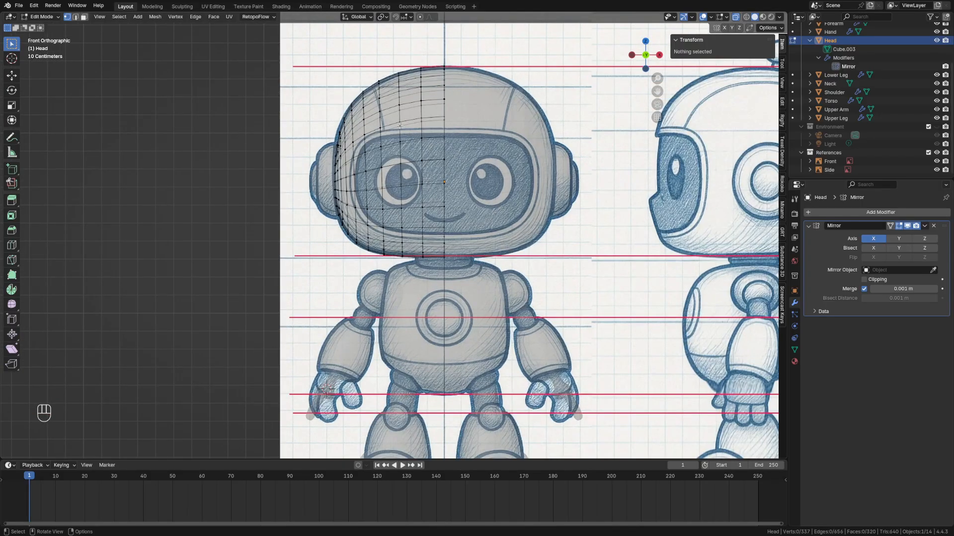
pyautogui.click(542, 175)
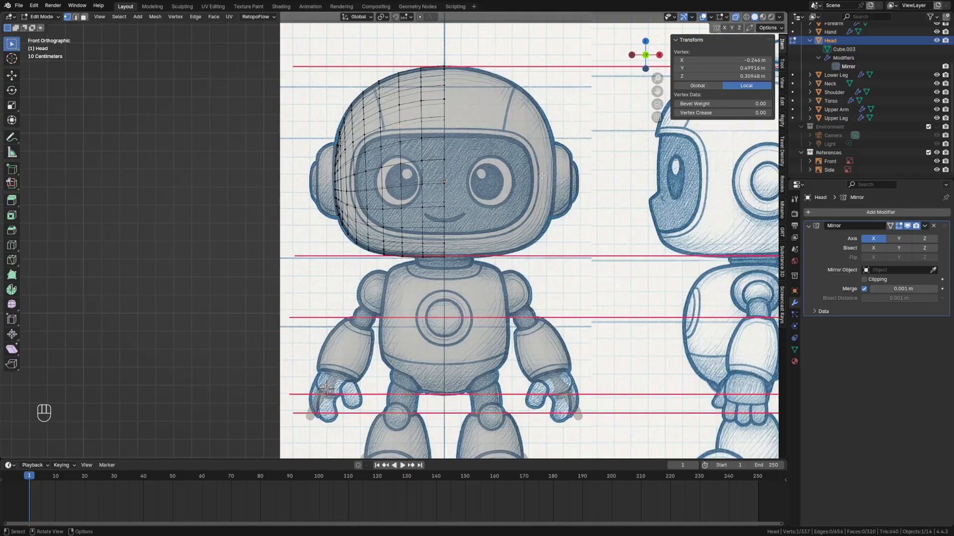
# Hide the rear half of the head mesh from the top view, leaving the front vertices
pyautogui.keyDown('shift'); pyautogui.moveTo(508, 240); pyautogui.dragTo(501, 286, button='middle'); pyautogui.keyUp('shift')
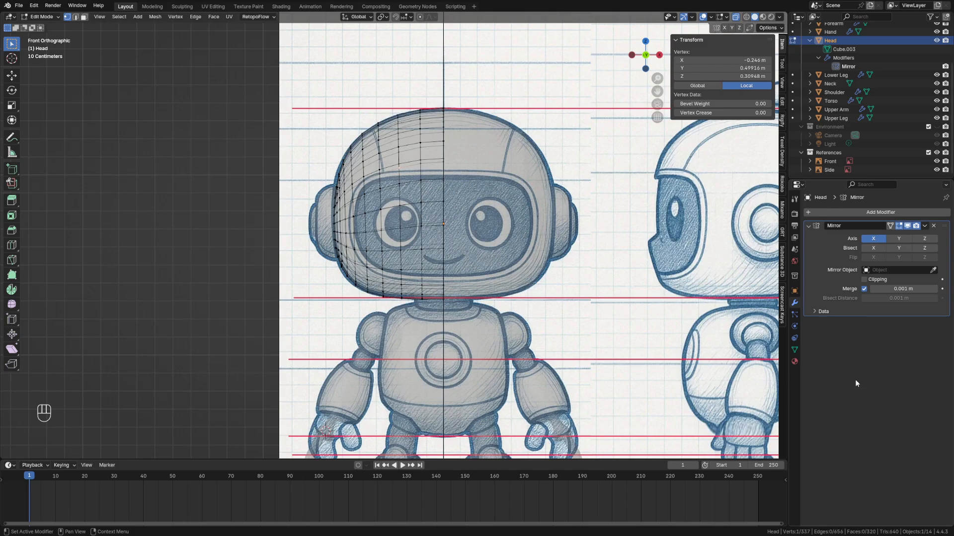
pyautogui.press('`')
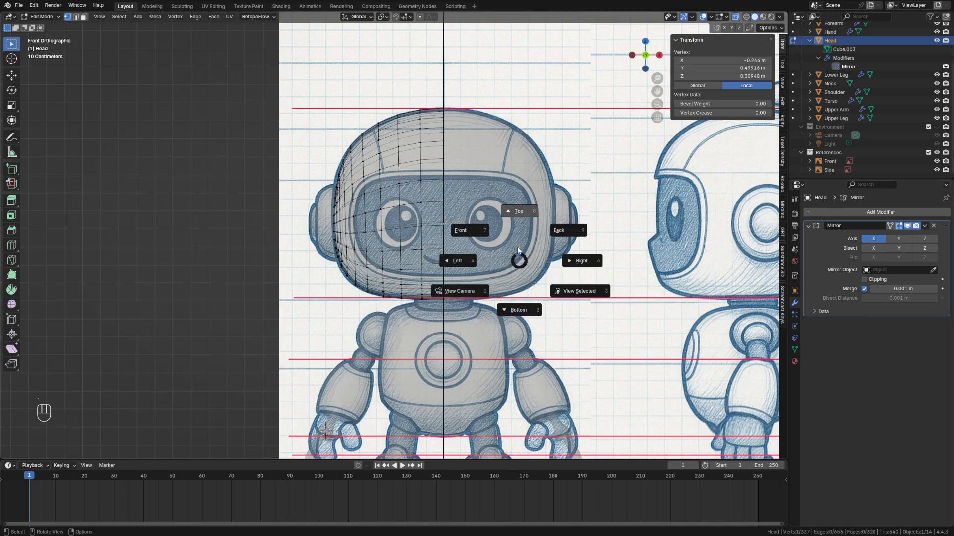
pyautogui.click(516, 212)
pyautogui.moveTo(252, 91); pyautogui.dragTo(527, 210)
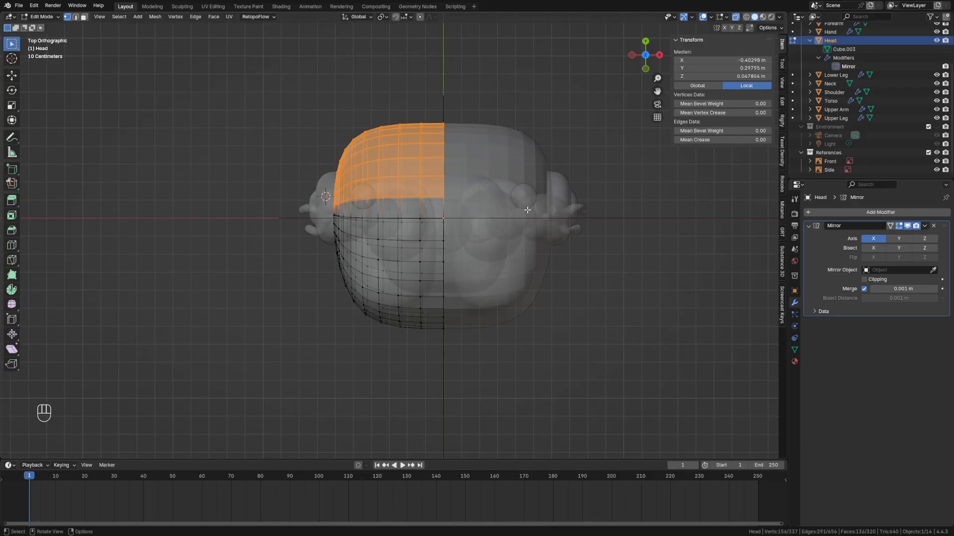
pyautogui.press('h')
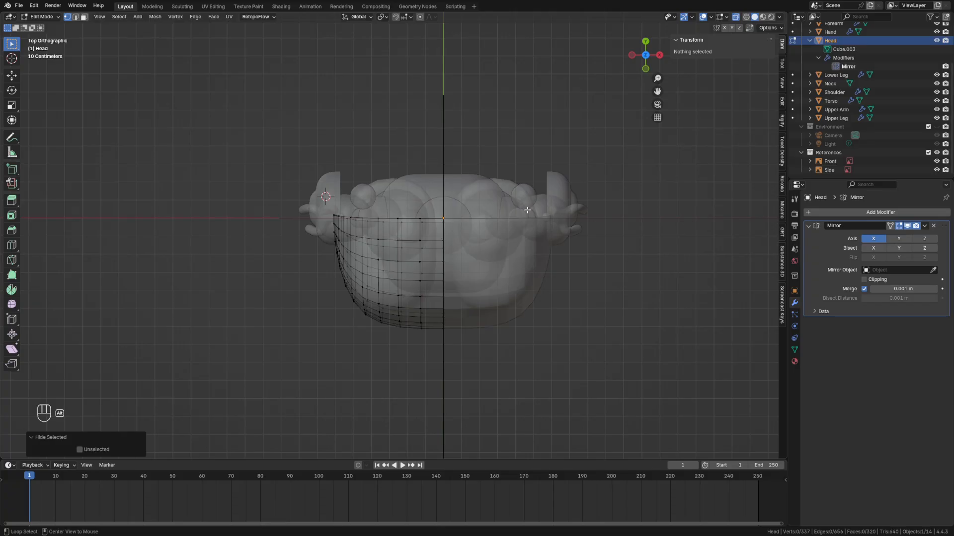
# With the rear half hidden, use the Knife in the front view to trace the visor outline from the top centre line down its side
pyautogui.hotkey('alt', 'h')
pyautogui.press('h')
pyautogui.press('`')
pyautogui.click(481, 183)
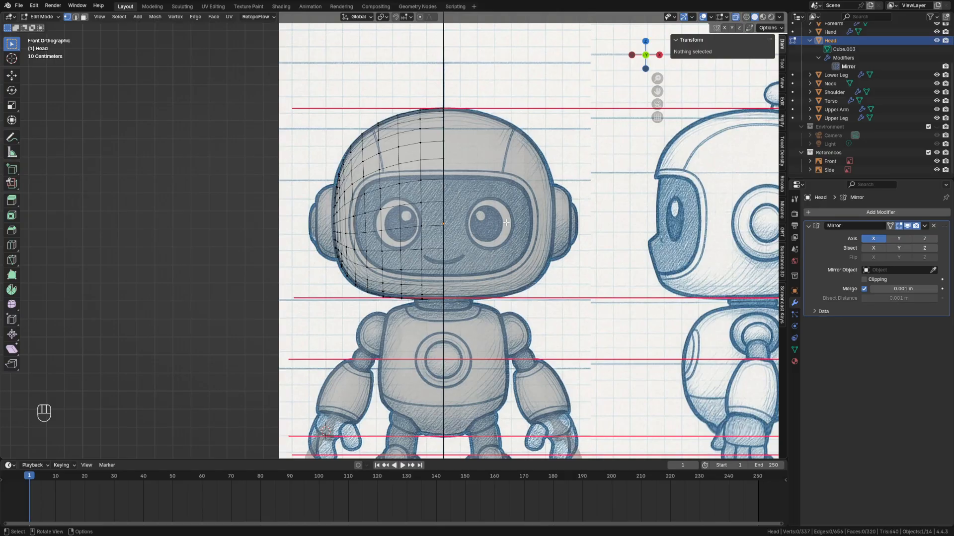
pyautogui.press('k')
pyautogui.scroll(5, 497, 201)
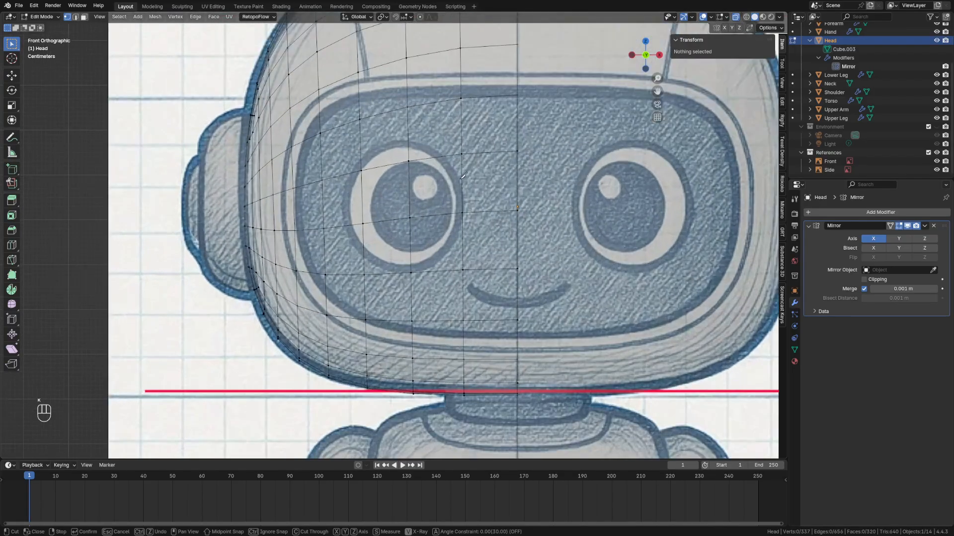
pyautogui.click(517, 90)
pyautogui.click(458, 92)
pyautogui.click(407, 92)
pyautogui.click(358, 98)
pyautogui.click(320, 121)
pyautogui.click(308, 139)
pyautogui.click(299, 186)
pyautogui.click(301, 230)
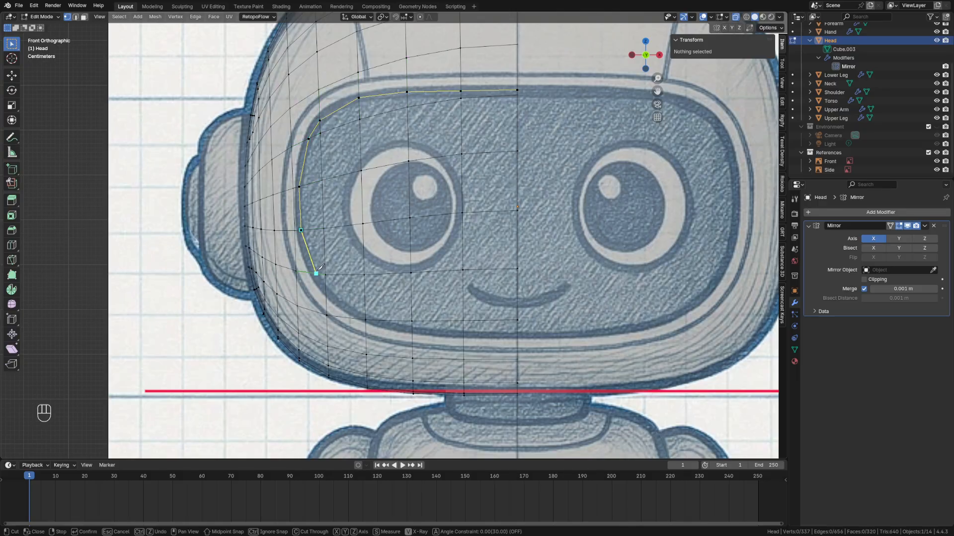
# Continue the knife cut around the visor's lower corner to the bottom centre line and apply it
pyautogui.click(316, 273)
pyautogui.click(325, 291)
pyautogui.click(366, 319)
pyautogui.click(412, 329)
pyautogui.click(463, 335)
pyautogui.click(517, 334)
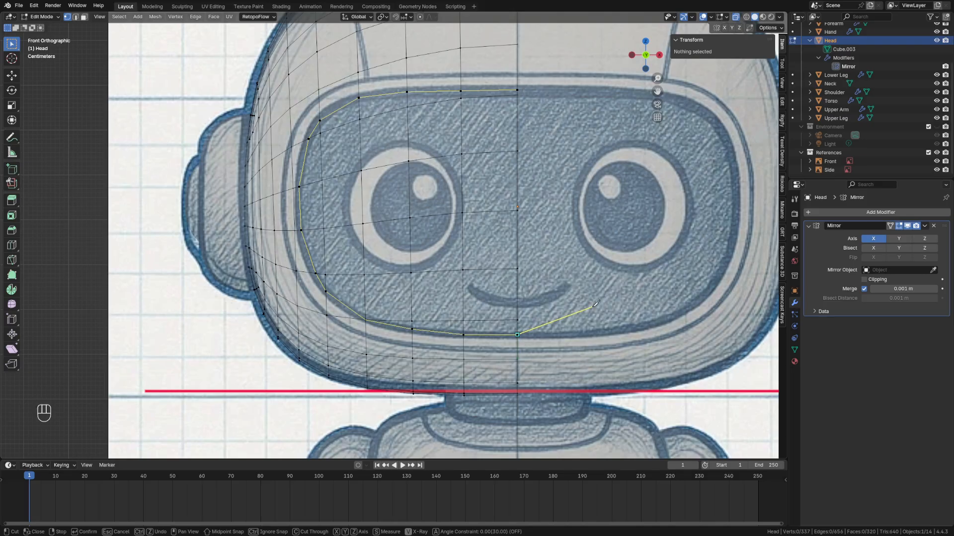
pyautogui.press('Return')
pyautogui.scroll(-3, 671, 343)
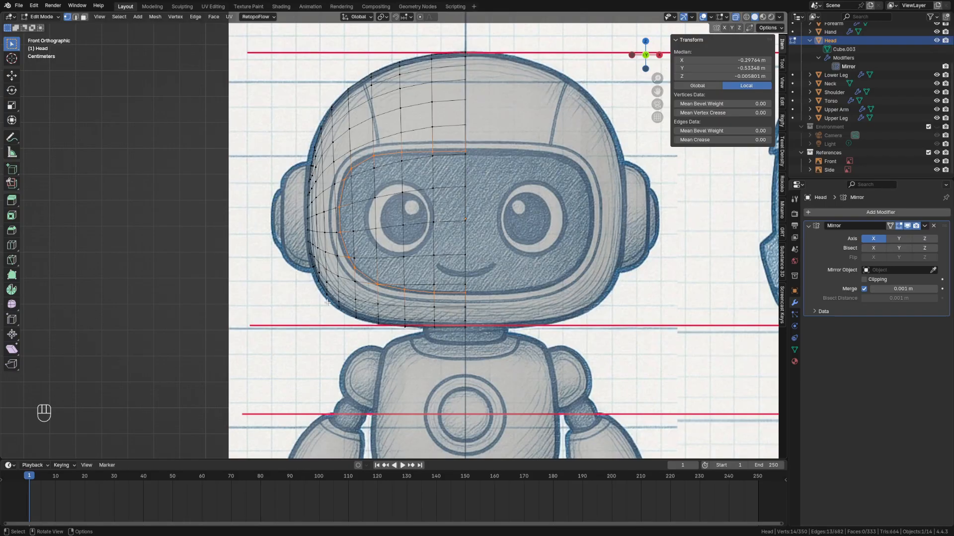
pyautogui.press('k')
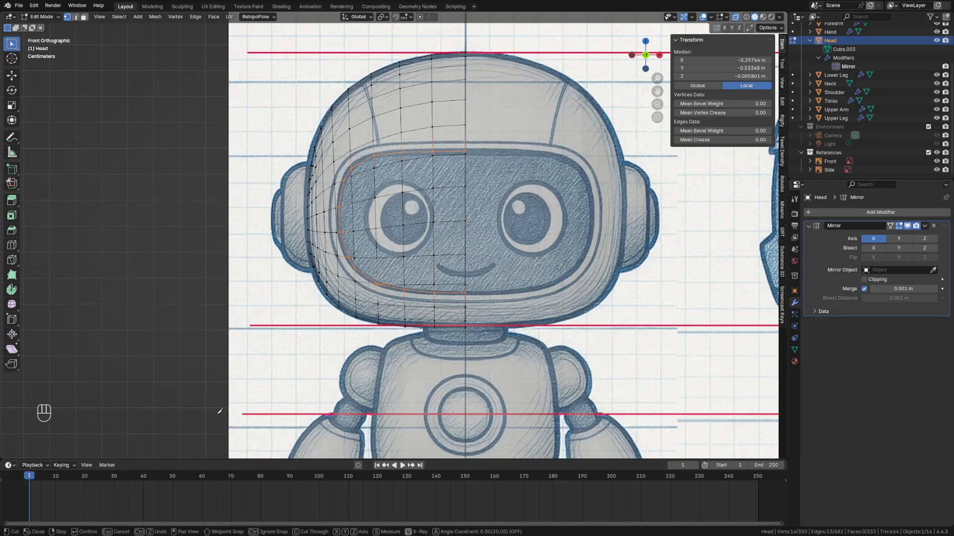
pyautogui.press('Escape')
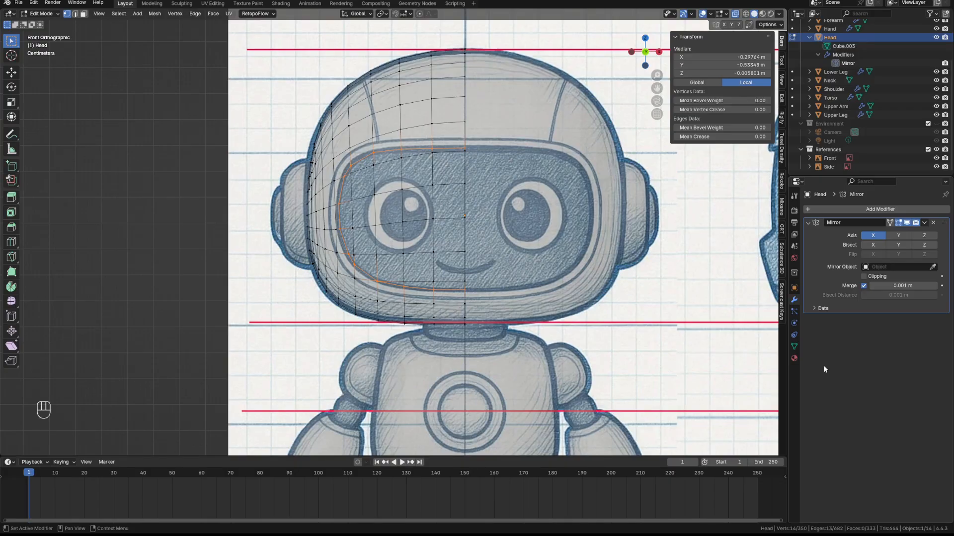
# Turn off X-ray and slide two vertices at the visor outline's outer side along their edges
pyautogui.hotkey('alt', 'z')
pyautogui.moveTo(546, 229); pyautogui.dragTo(402, 179, button='middle')
pyautogui.click(392, 180)
pyautogui.press('g')
pyautogui.press('g')
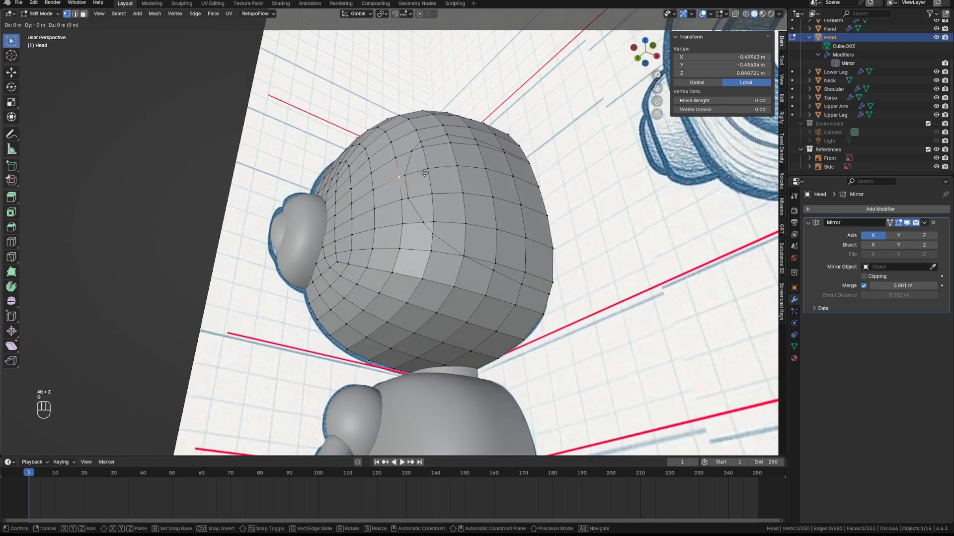
pyautogui.click(414, 174)
pyautogui.press('g')
pyautogui.press('g')
pyautogui.click(438, 198)
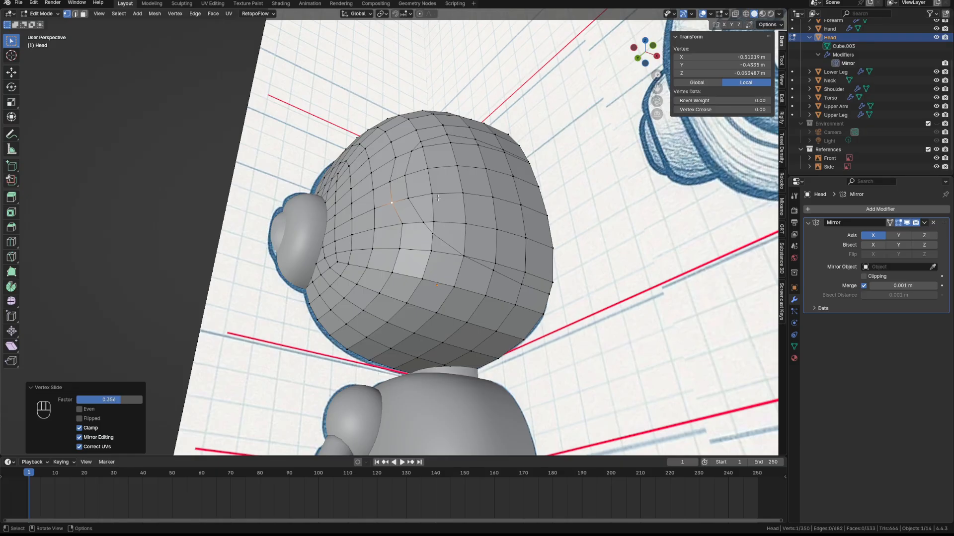
# In the front view with X-ray, slide the vertices along the visor's top edge downward to form a separate row inside the cut
pyautogui.press('`')
pyautogui.click(506, 177)
pyautogui.hotkey('alt', 'z')
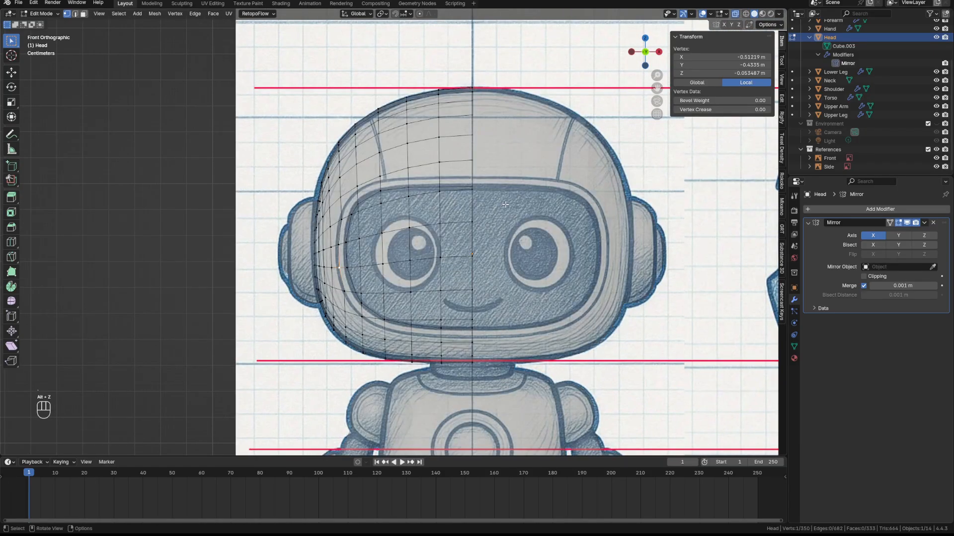
pyautogui.scroll(1, 506, 204)
pyautogui.click(500, 180)
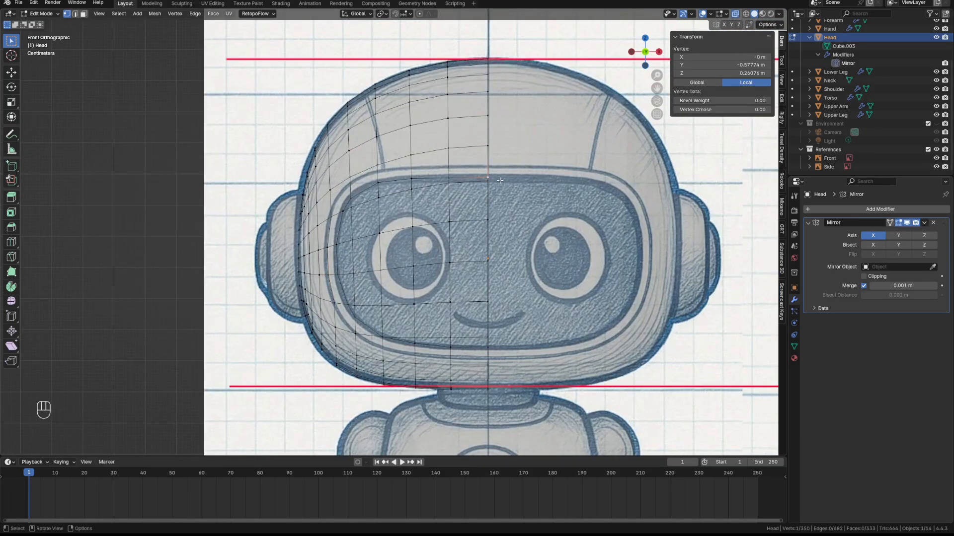
pyautogui.press('g')
pyautogui.press('g')
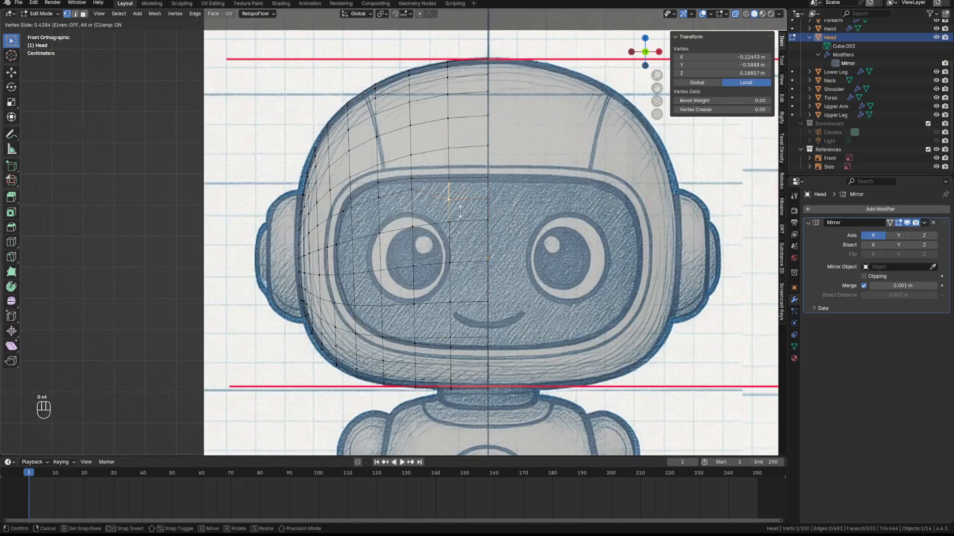
pyautogui.click(460, 211)
pyautogui.press('g')
pyautogui.press('g')
pyautogui.click(377, 204)
pyautogui.press('g')
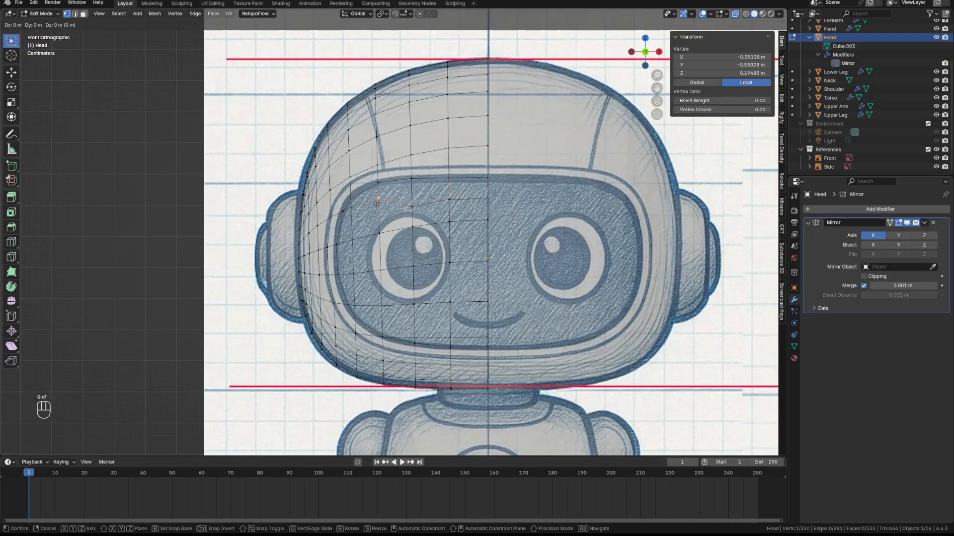
pyautogui.press('g')
pyautogui.click(378, 226)
pyautogui.press('g')
pyautogui.press('g')
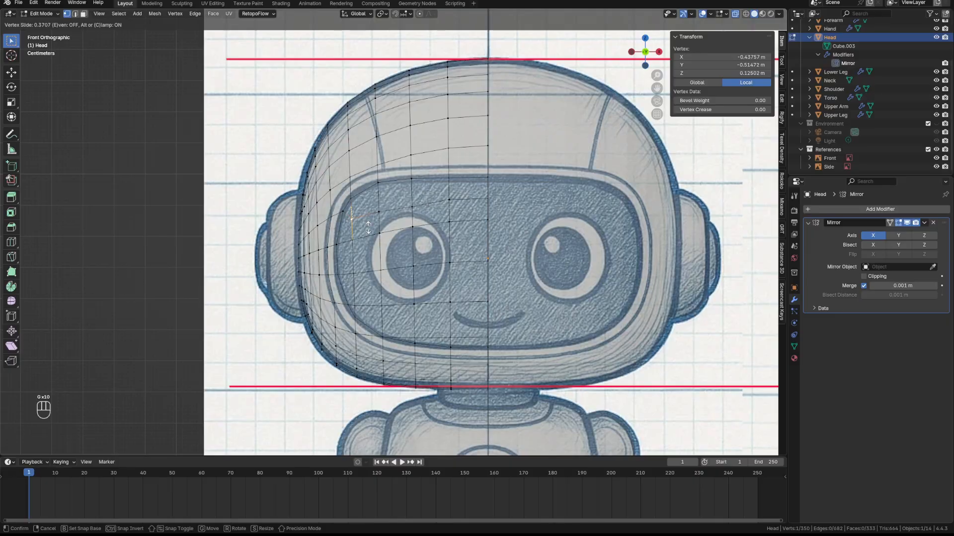
pyautogui.click(369, 227)
# Slide the vertex above the eye and the row's outer corner vertex upward to smooth the row inside the visor's top edge
pyautogui.scroll(3, 368, 227)
pyautogui.click(448, 190)
pyautogui.press('g')
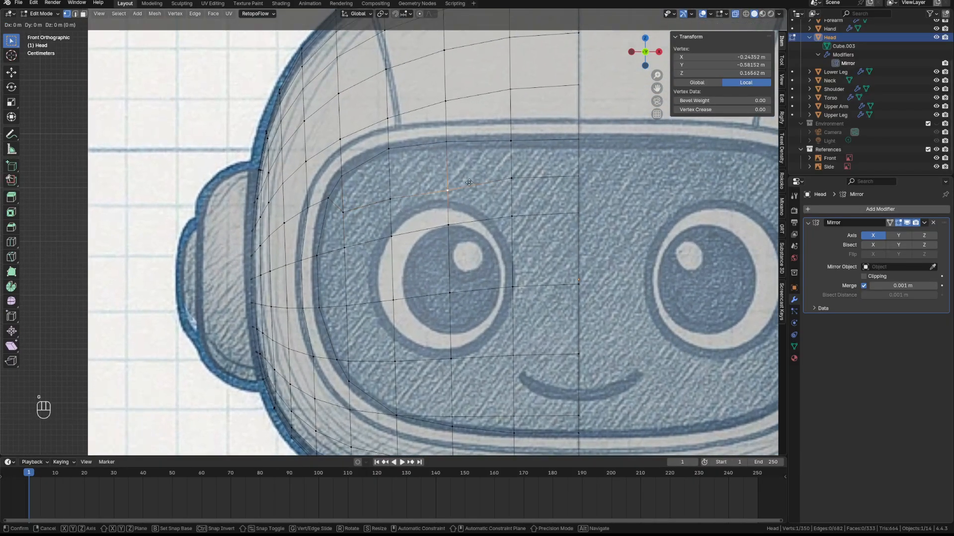
pyautogui.press('g')
pyautogui.click(472, 178)
pyautogui.keyDown('shift'); pyautogui.moveTo(474, 216); pyautogui.dragTo(508, 212, button='middle'); pyautogui.keyUp('shift')
pyautogui.click(381, 208)
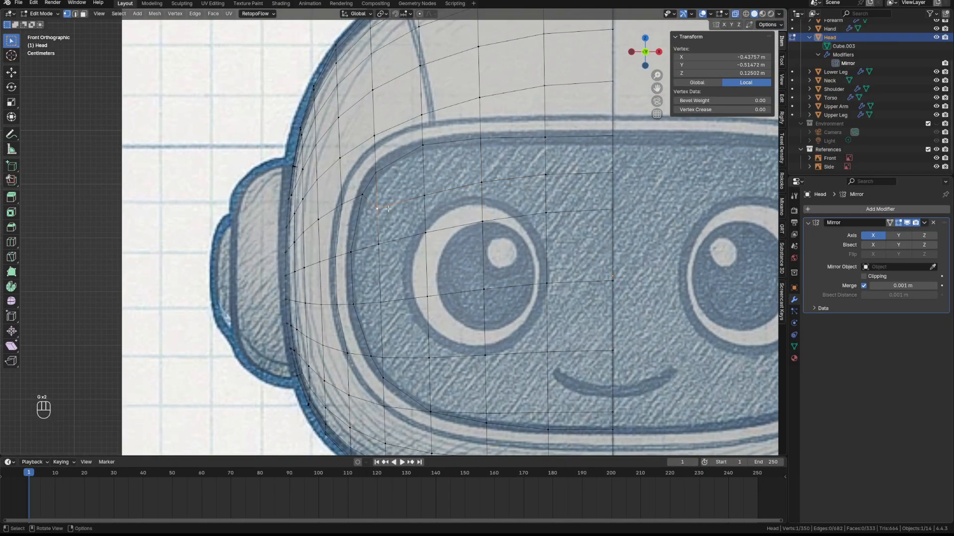
pyautogui.press('g')
pyautogui.press('g')
pyautogui.click(415, 201)
pyautogui.press('g')
pyautogui.press('g')
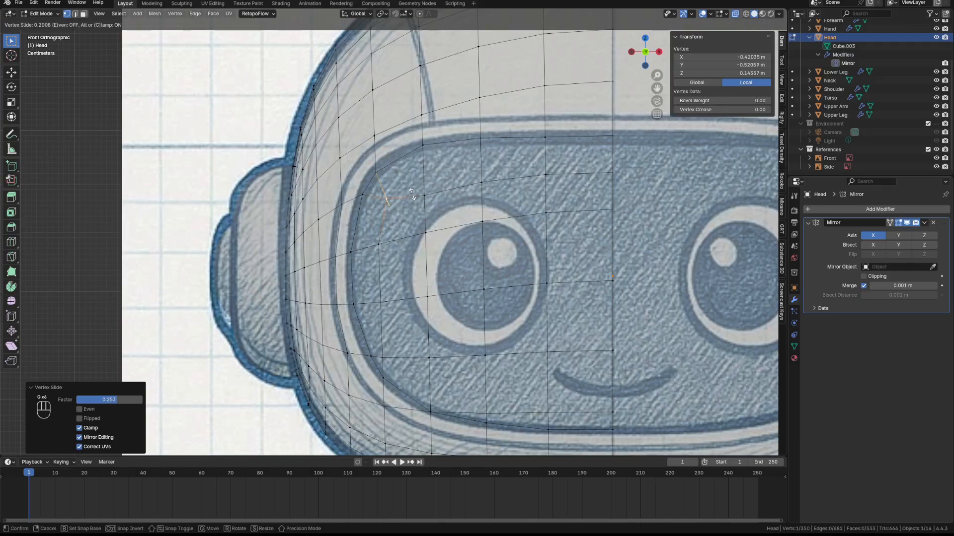
pyautogui.click(412, 198)
# Turn off X-ray and slide the outer vertex one row below the visor's upper corner slightly inward
pyautogui.moveTo(438, 227)
pyautogui.keyDown('shift'); pyautogui.mouseDown(button='middle')
pyautogui.moveTo(430, 211)
pyautogui.moveTo(451, 224)
pyautogui.mouseUp(button='middle'); pyautogui.keyUp('shift')
pyautogui.hotkey('alt', 'z')
pyautogui.click(452, 250)
pyautogui.press('g')
pyautogui.press('g')
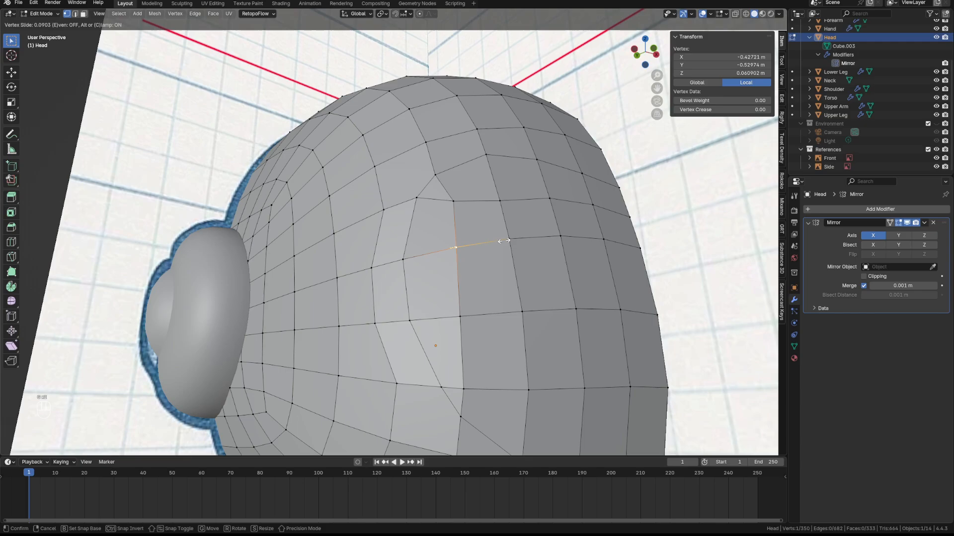
pyautogui.click(459, 250)
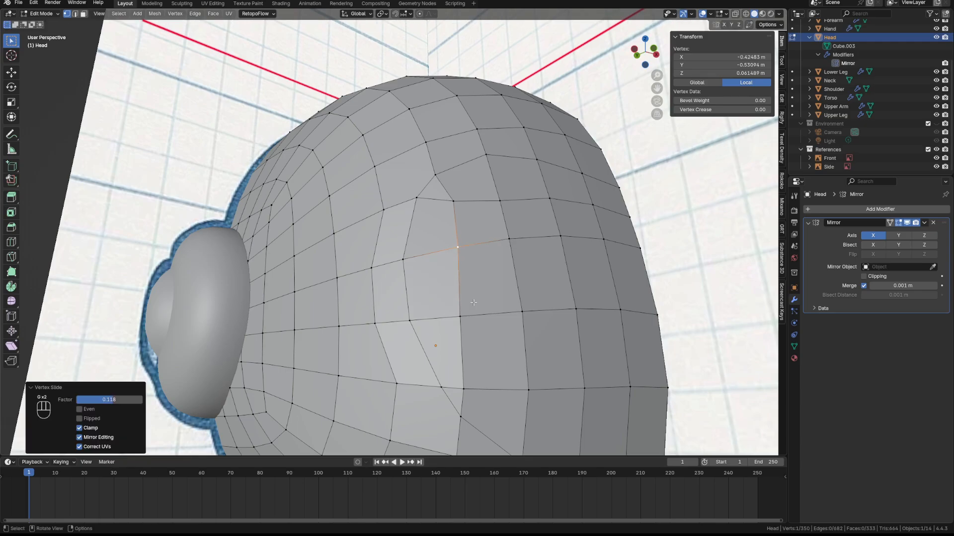
# In the front view, slide the three vertices nearest the centre line upward, away from the visor's bottom cut
pyautogui.click(510, 315)
pyautogui.moveTo(511, 315); pyautogui.dragTo(469, 276, button='middle')
pyautogui.press('`')
pyautogui.click(415, 249)
pyautogui.keyDown('shift'); pyautogui.moveTo(416, 249); pyautogui.dragTo(491, 236, button='middle'); pyautogui.keyUp('shift')
pyautogui.click(443, 305)
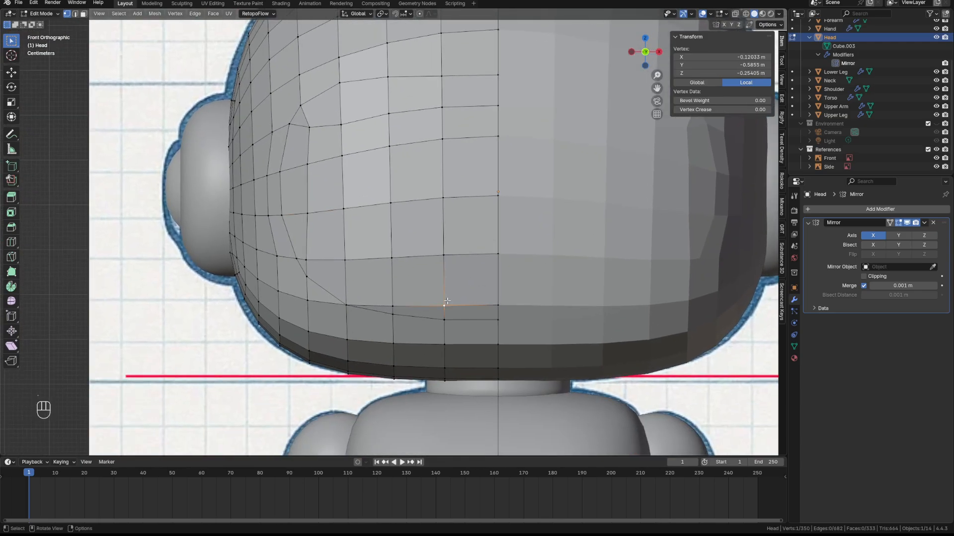
pyautogui.press('g')
pyautogui.press('g')
pyautogui.click(442, 288)
pyautogui.click(394, 306)
pyautogui.press('g')
pyautogui.press('g')
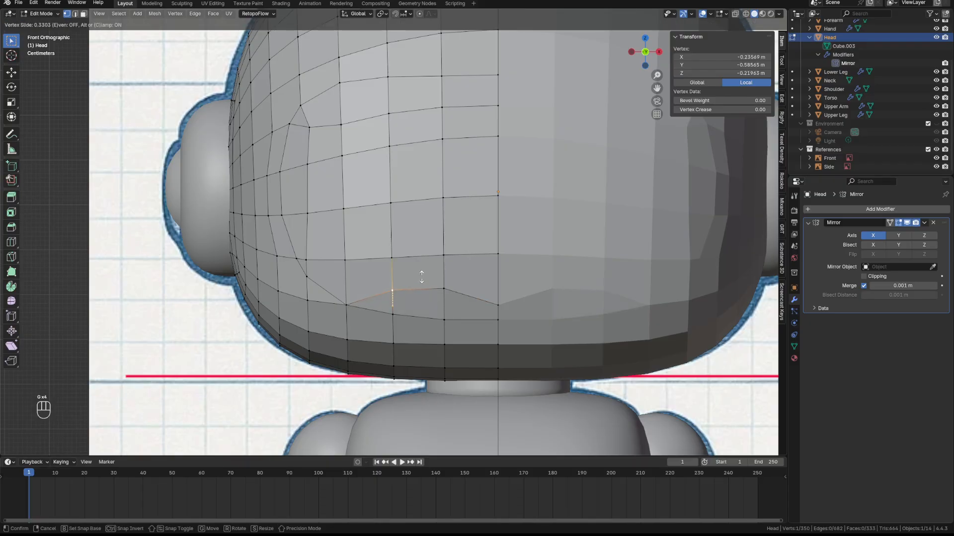
pyautogui.click(422, 273)
pyautogui.keyDown('shift'); pyautogui.moveTo(480, 302); pyautogui.dragTo(478, 285, button='middle'); pyautogui.keyUp('shift')
pyautogui.click(495, 287)
pyautogui.press('g')
pyautogui.press('g')
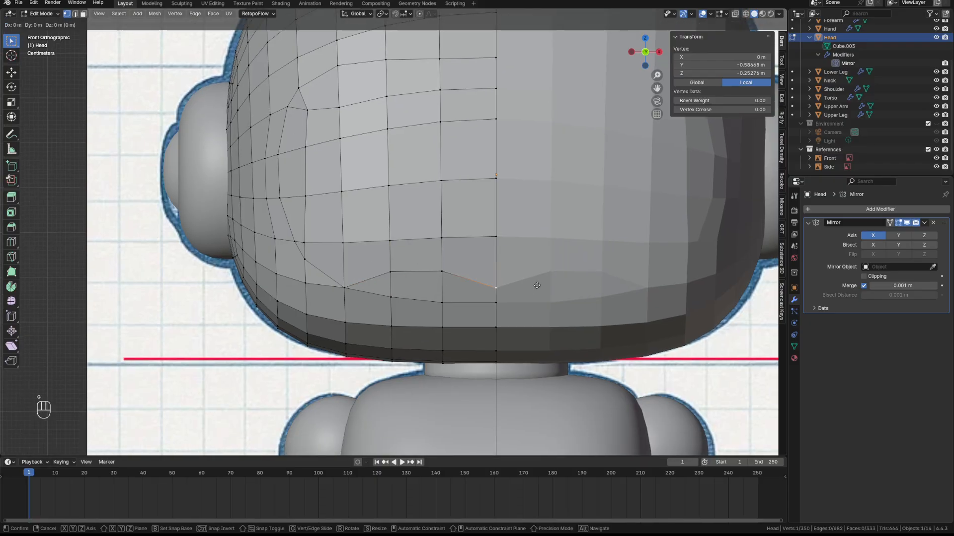
pyautogui.click(536, 268)
# Isolate the head in Local View and slide two vertices beside the centre line down in the row across the eyes
pyautogui.moveTo(380, 289); pyautogui.dragTo(456, 210, button='middle')
pyautogui.press('KP_Divide')
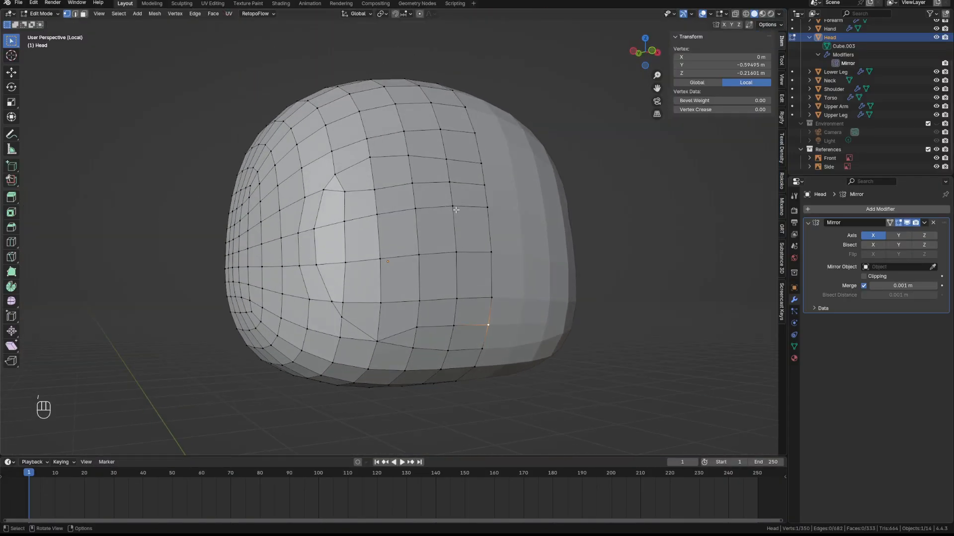
pyautogui.click(456, 211)
pyautogui.press('g')
pyautogui.press('g')
pyautogui.click(467, 224)
pyautogui.click(421, 212)
pyautogui.press('g')
pyautogui.press('g')
pyautogui.click(420, 222)
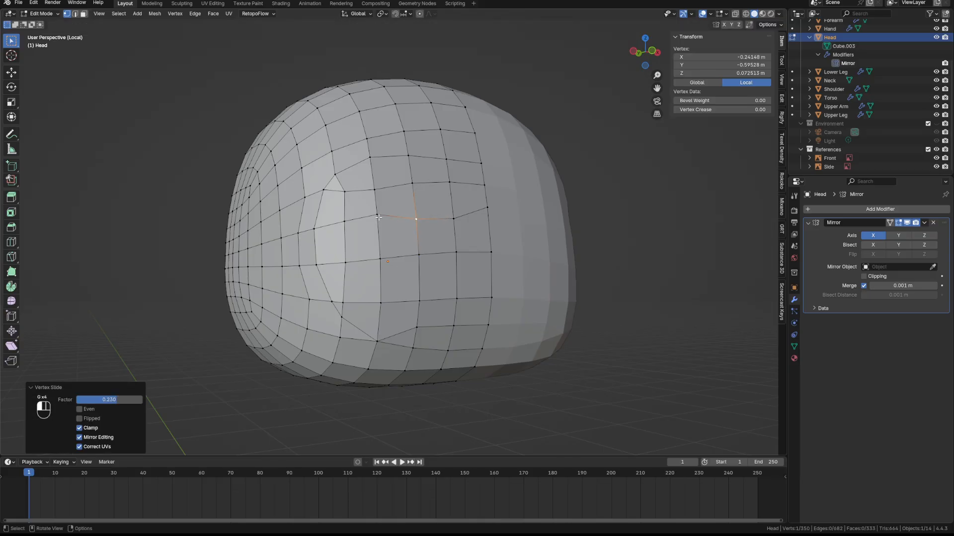
# Slide the same row's two outer vertices and its centre-line vertex down to even out the spacing
pyautogui.click(379, 218)
pyautogui.press('g')
pyautogui.press('g')
pyautogui.click(379, 226)
pyautogui.click(345, 223)
pyautogui.press('g')
pyautogui.press('g')
pyautogui.click(347, 228)
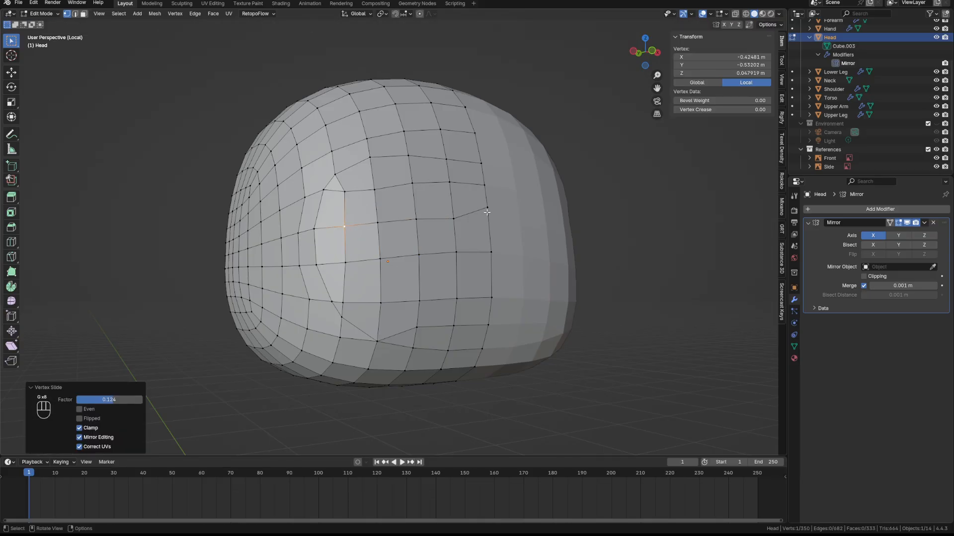
pyautogui.click(487, 212)
pyautogui.press('g')
pyautogui.press('g')
pyautogui.click(496, 222)
# Slide the outer vertex near the visor's lower corner up and inward, and raise its neighbour in the same row
pyautogui.click(343, 302)
pyautogui.press('g')
pyautogui.press('g')
pyautogui.click(354, 289)
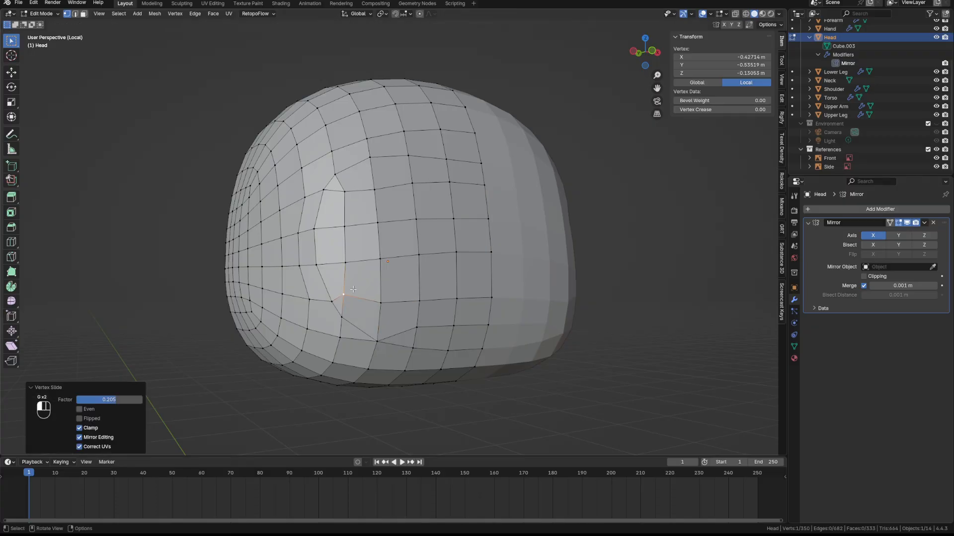
pyautogui.press('g')
pyautogui.press('g')
pyautogui.click(358, 292)
pyautogui.click(390, 298)
pyautogui.press('g')
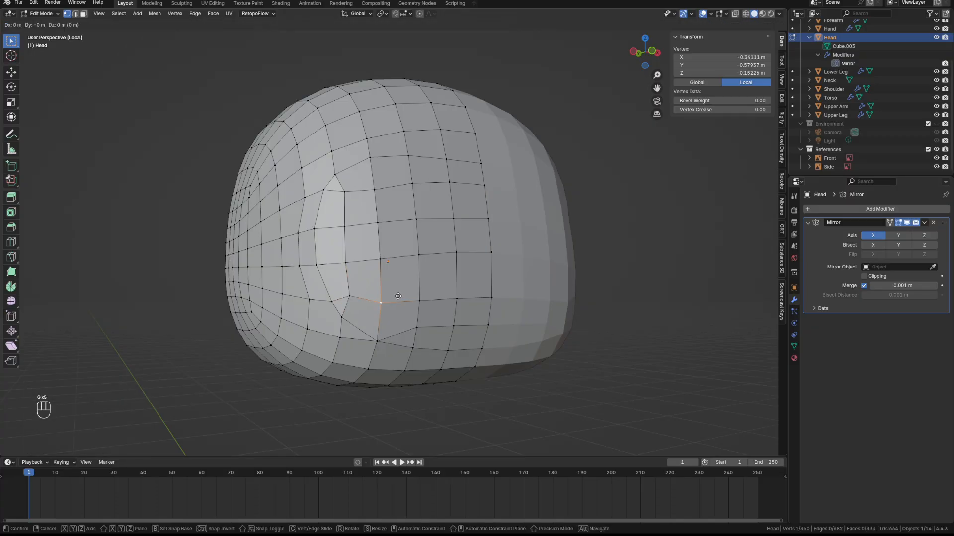
pyautogui.press('g')
pyautogui.click(396, 290)
# Slide the lower row's remaining vertices up as far as the centre line to level the row
pyautogui.click(431, 298)
pyautogui.press('g')
pyautogui.press('g')
pyautogui.click(440, 290)
pyautogui.click(468, 298)
pyautogui.press('g')
pyautogui.press('g')
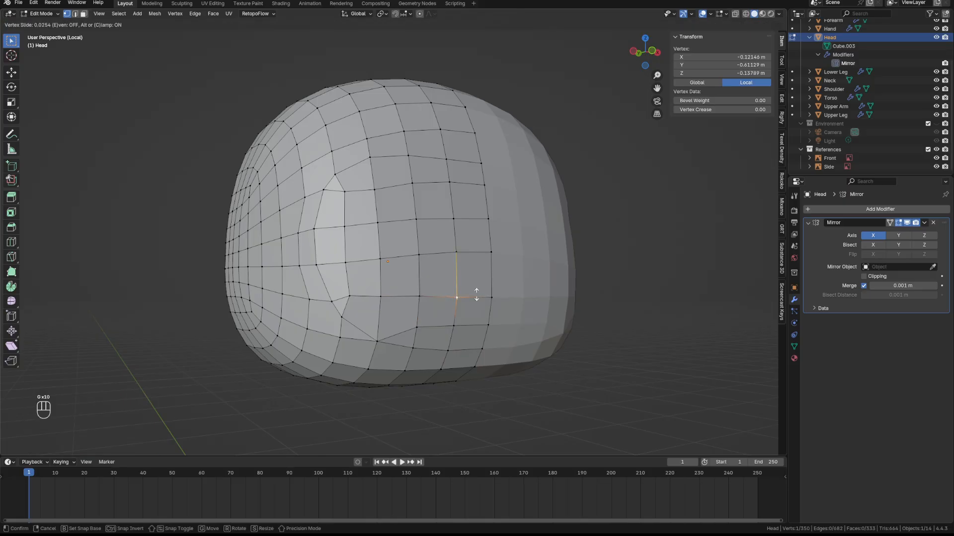
pyautogui.click(476, 293)
pyautogui.click(505, 297)
pyautogui.press('g')
pyautogui.press('g')
pyautogui.click(509, 289)
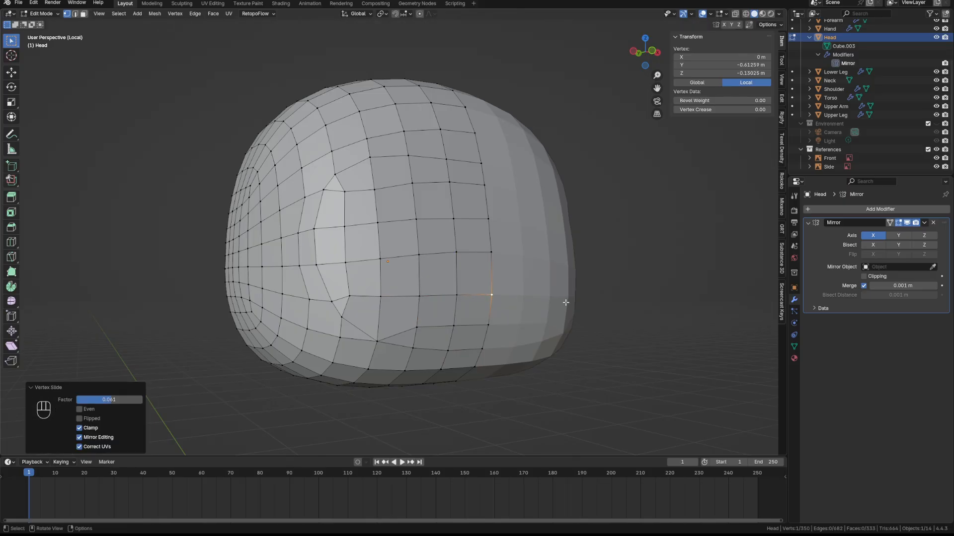
# Raise the lower row's vertices slightly more, sliding each one up from the centre line outward
pyautogui.press('g')
pyautogui.press('g')
pyautogui.click(571, 260)
pyautogui.click(465, 294)
pyautogui.press('g')
pyautogui.press('g')
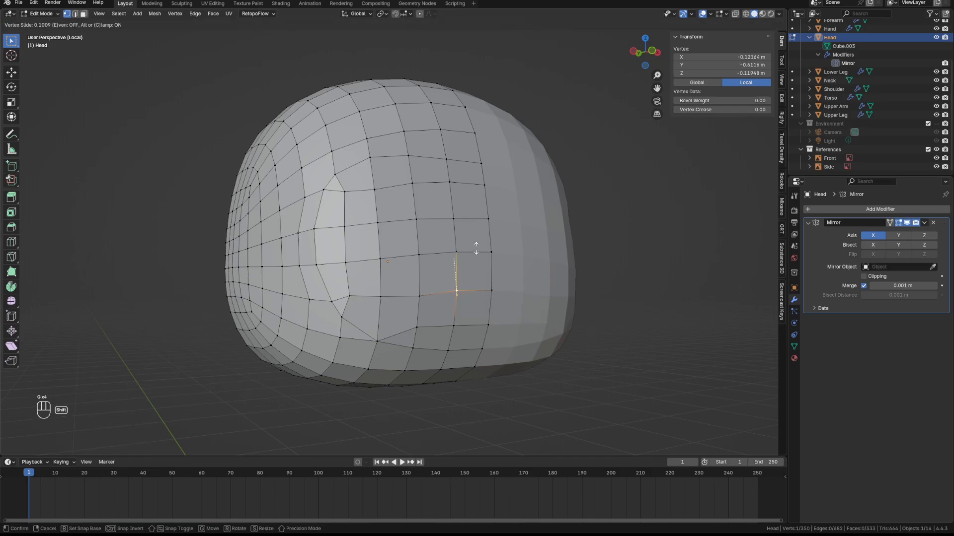
pyautogui.click(476, 247)
pyautogui.click(428, 295)
pyautogui.press('g')
pyautogui.press('g')
pyautogui.click(447, 242)
pyautogui.click(390, 295)
pyautogui.press('g')
pyautogui.press('g')
pyautogui.click(416, 260)
# Slide the visor's bottom-row centre-line vertex and the next two vertices outward up slightly to level the row
pyautogui.moveTo(432, 273)
pyautogui.mouseDown(button='middle')
pyautogui.moveTo(447, 281)
pyautogui.moveTo(419, 281)
pyautogui.mouseUp(button='middle')
pyautogui.click(416, 282)
pyautogui.press('g')
pyautogui.press('g')
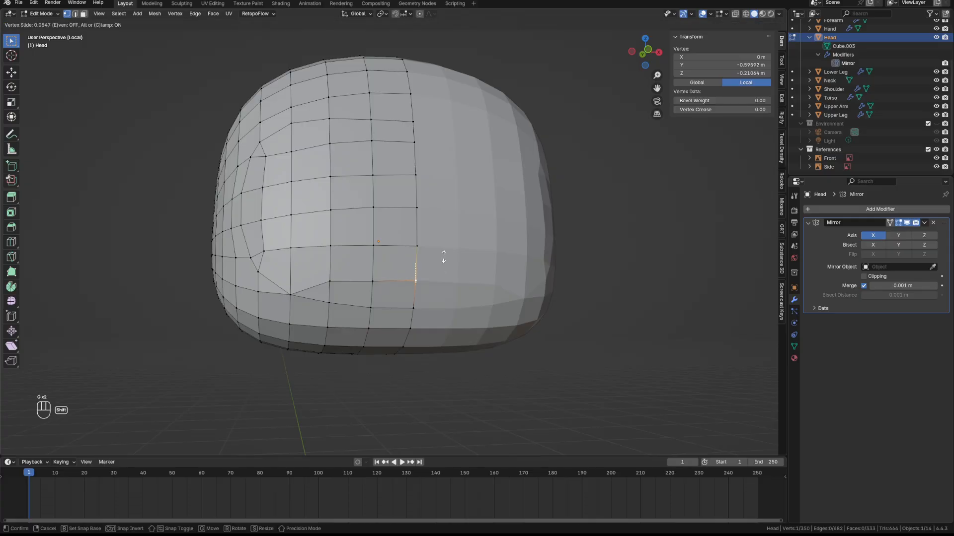
pyautogui.click(442, 249)
pyautogui.click(378, 280)
pyautogui.press('g')
pyautogui.press('g')
pyautogui.click(384, 264)
pyautogui.click(335, 281)
pyautogui.press('g')
pyautogui.press('g')
pyautogui.click(348, 264)
# Slide the centre-line vertex and its neighbour in the first row below the visor's upper edge down slightly
pyautogui.moveTo(348, 264); pyautogui.dragTo(427, 233, button='middle')
pyautogui.click(430, 227)
pyautogui.press('g')
pyautogui.press('g')
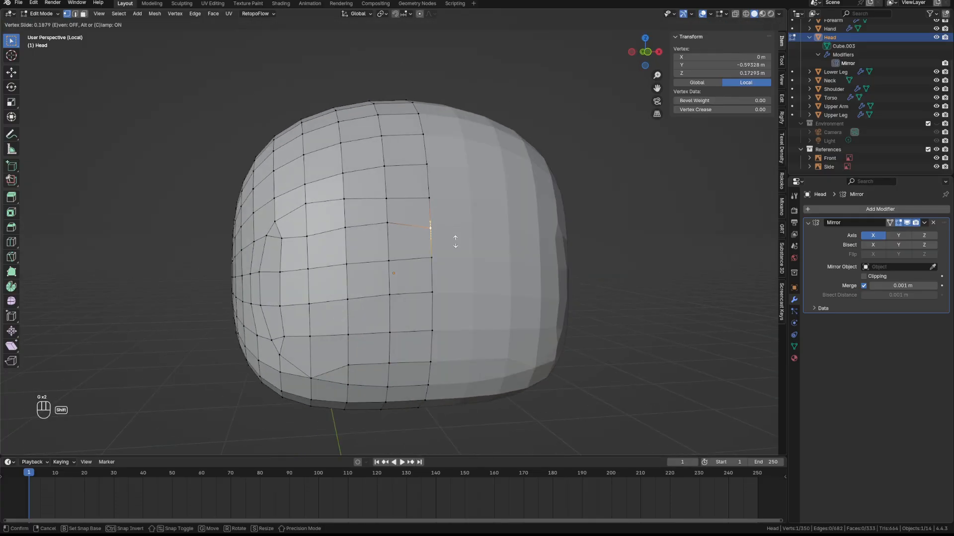
pyautogui.click(455, 243)
pyautogui.click(390, 225)
pyautogui.press('g')
pyautogui.press('g')
pyautogui.click(395, 283)
# Slide the next two vertices outward in that upper row down slightly to continue the even spacing
pyautogui.click(346, 229)
pyautogui.press('g')
pyautogui.press('g')
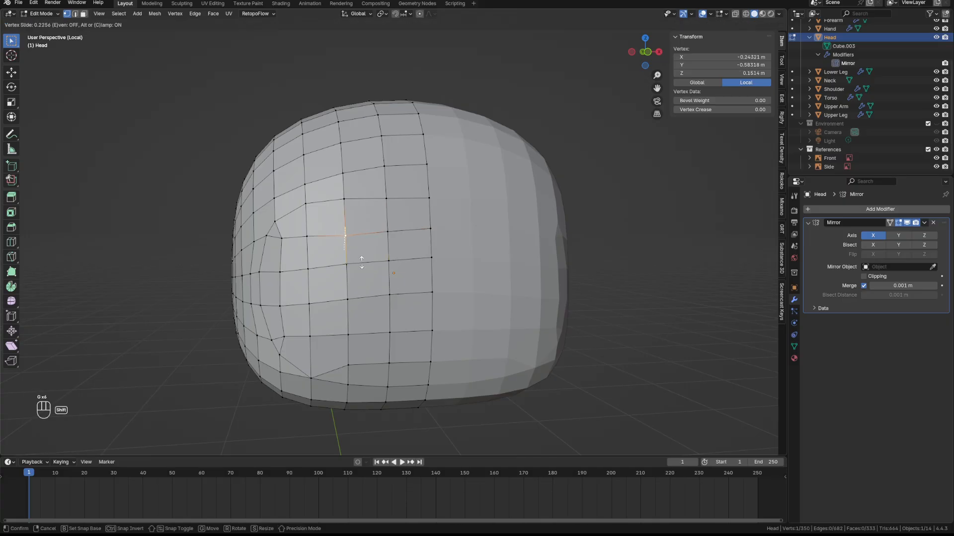
pyautogui.click(354, 258)
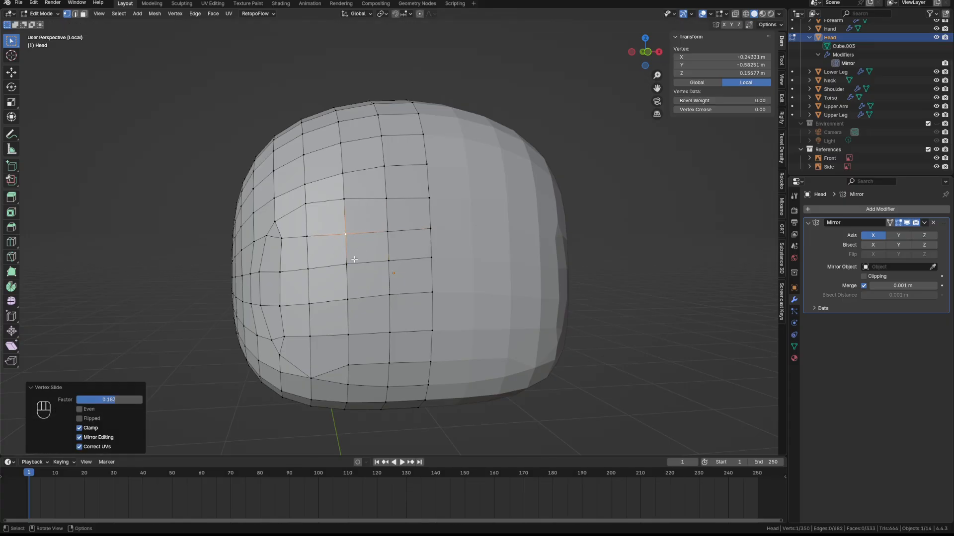
pyautogui.click(306, 236)
pyautogui.press('g')
pyautogui.press('g')
pyautogui.click(310, 249)
# Slide the vertex beside the centre line in the visor's middle row down slightly
pyautogui.click(309, 304)
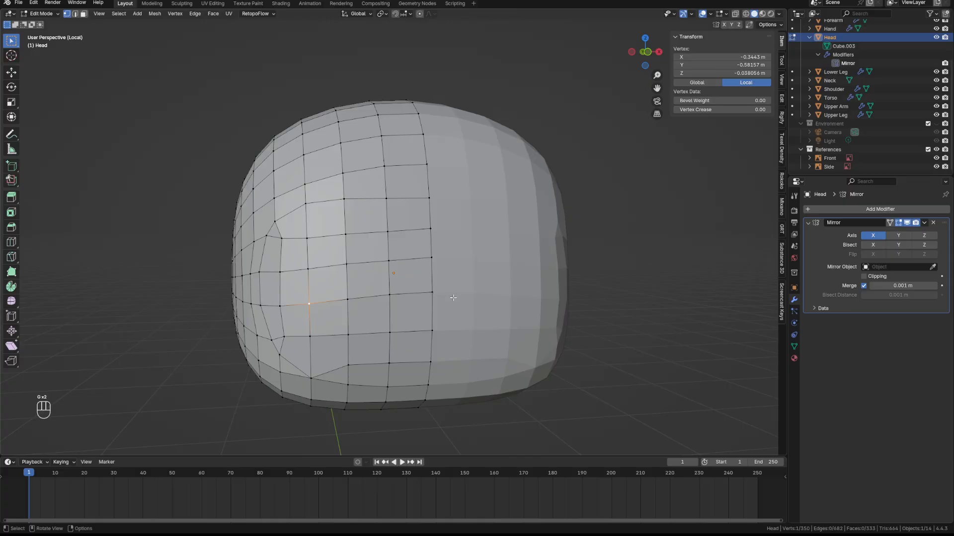
pyautogui.moveTo(453, 298); pyautogui.dragTo(492, 282, button='middle')
pyautogui.moveTo(479, 243); pyautogui.dragTo(447, 248, button='middle')
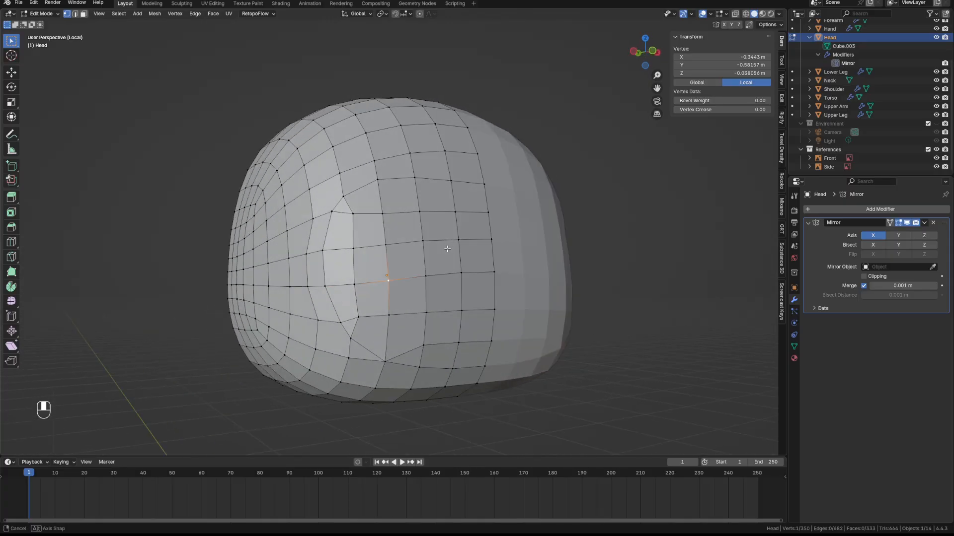
pyautogui.click(461, 273)
pyautogui.press('g')
pyautogui.press('g')
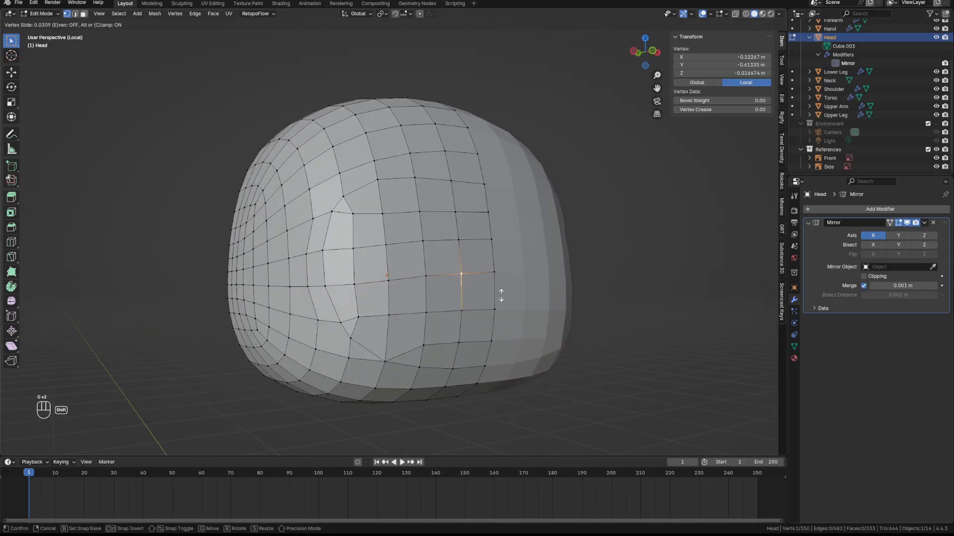
pyautogui.click(501, 295)
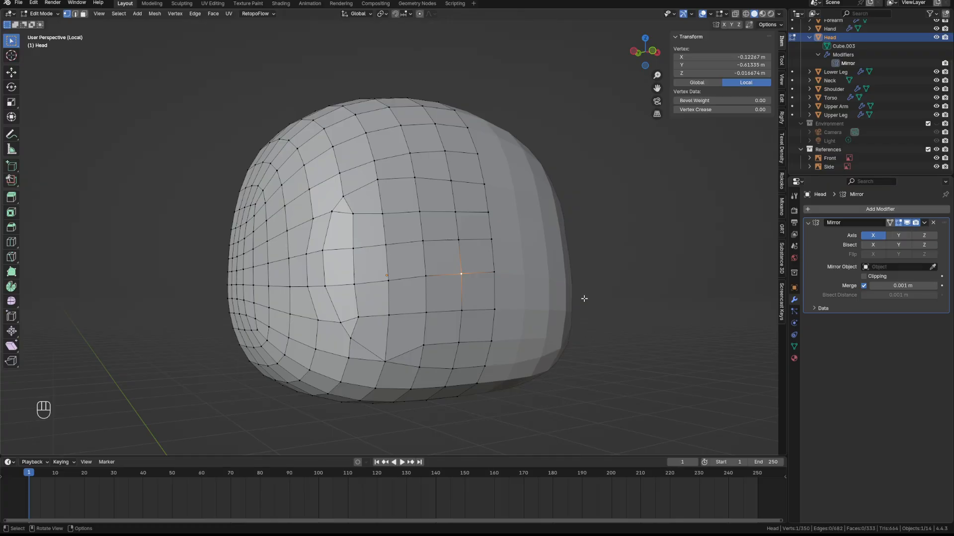
# Examine the visor's topology by selecting a quad, the two triangles at its outer corners and the lower-corner vertex where many edges meet
pyautogui.press('3')
pyautogui.click(451, 259)
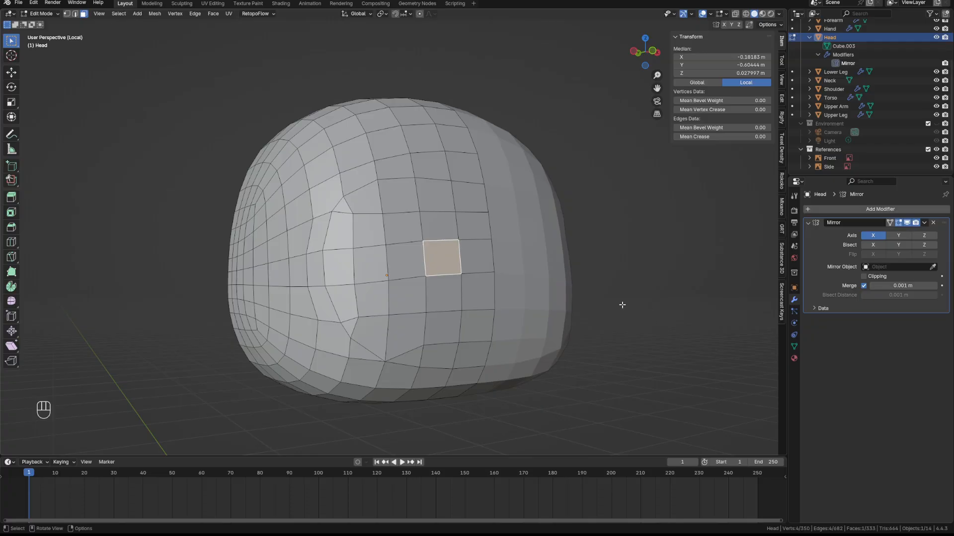
pyautogui.click(343, 208)
pyautogui.keyDown('shift'); pyautogui.click(349, 325); pyautogui.keyUp('shift')
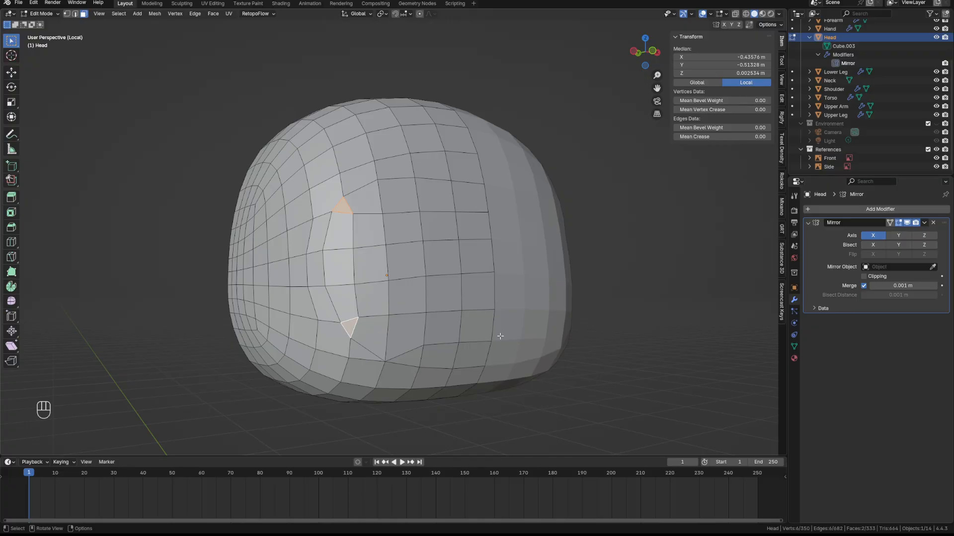
pyautogui.press('1')
pyautogui.click(408, 373)
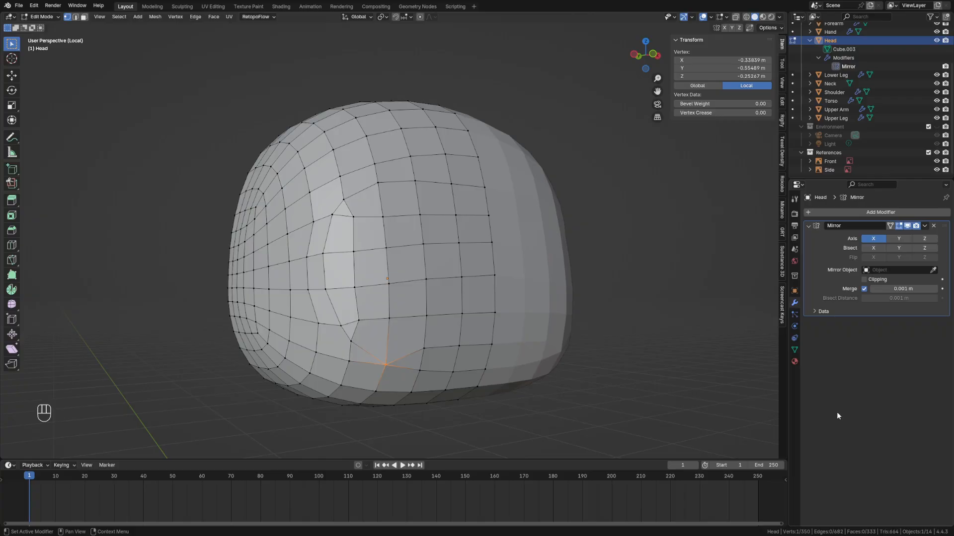
# Add a Subdivision Surface modifier to the head and enable Clipping on its Mirror modifier
pyautogui.click(848, 212)
pyautogui.write('su')
pyautogui.press('Down')
pyautogui.press('Return')
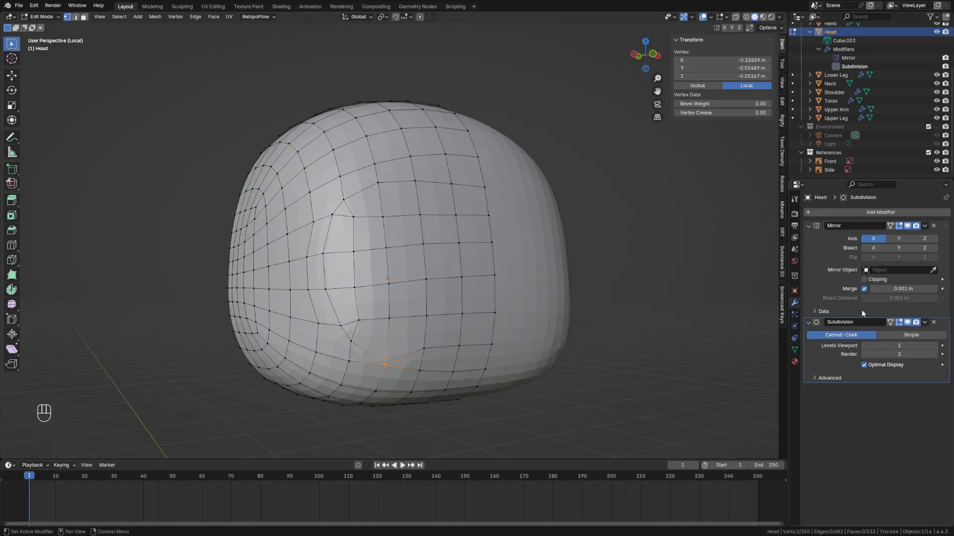
pyautogui.click(864, 280)
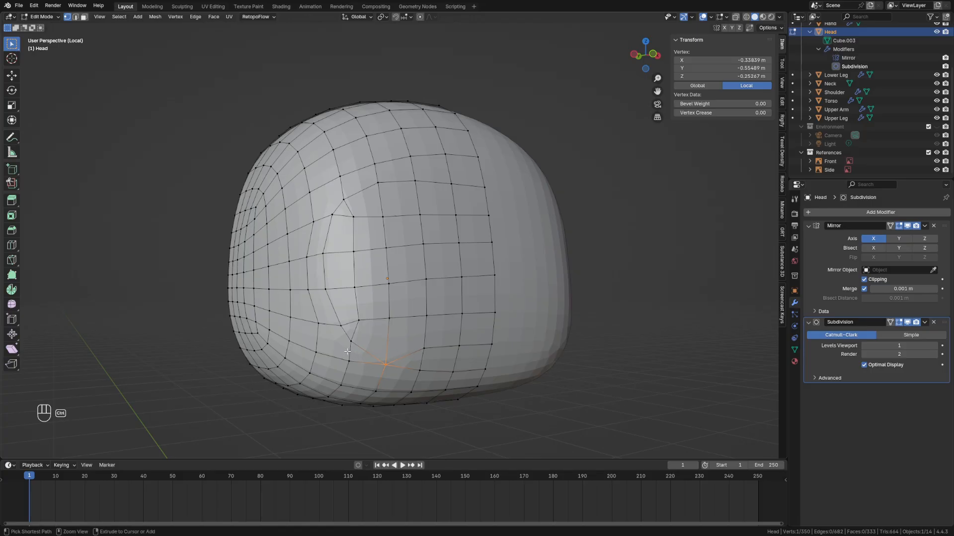
# Lasso-select the visor faces, duplicate them in place and separate the copy into its own object
pyautogui.moveTo(343, 349)
pyautogui.keyDown('ctrl'); pyautogui.mouseDown(button='right')
pyautogui.moveTo(318, 225)
pyautogui.moveTo(390, 175)
pyautogui.moveTo(509, 181)
pyautogui.moveTo(529, 340)
pyautogui.moveTo(475, 385)
pyautogui.moveTo(344, 349)
pyautogui.mouseUp(button='right'); pyautogui.keyUp('ctrl')
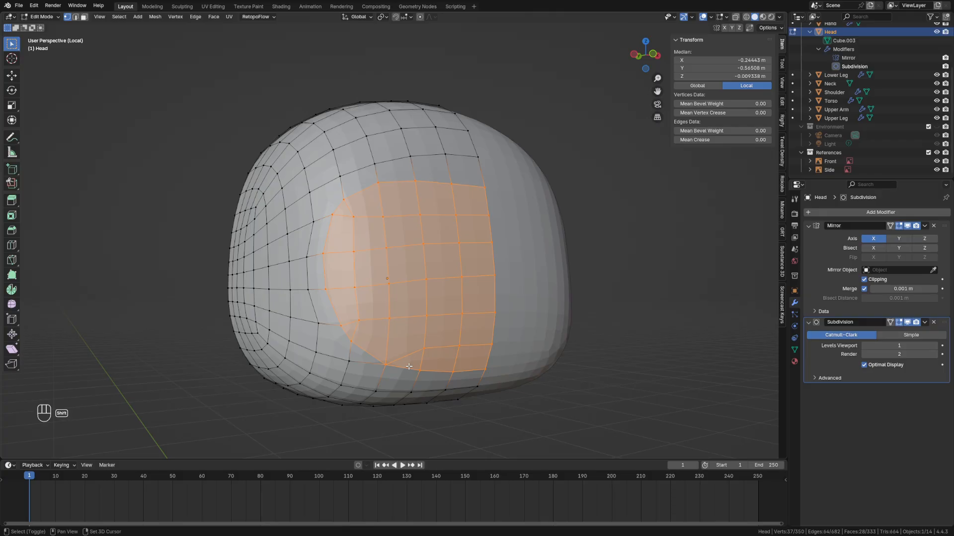
pyautogui.hotkey('shift', 'd')
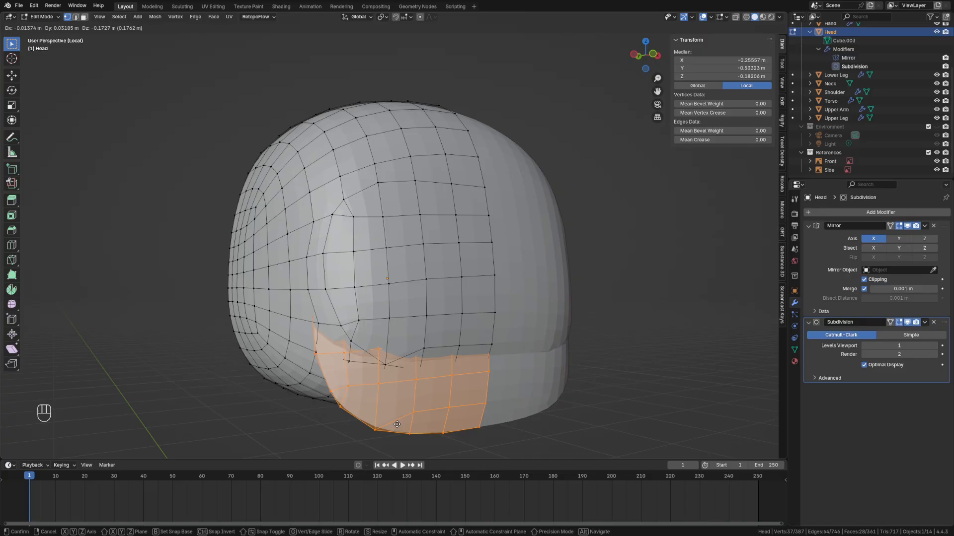
pyautogui.rightClick(397, 425)
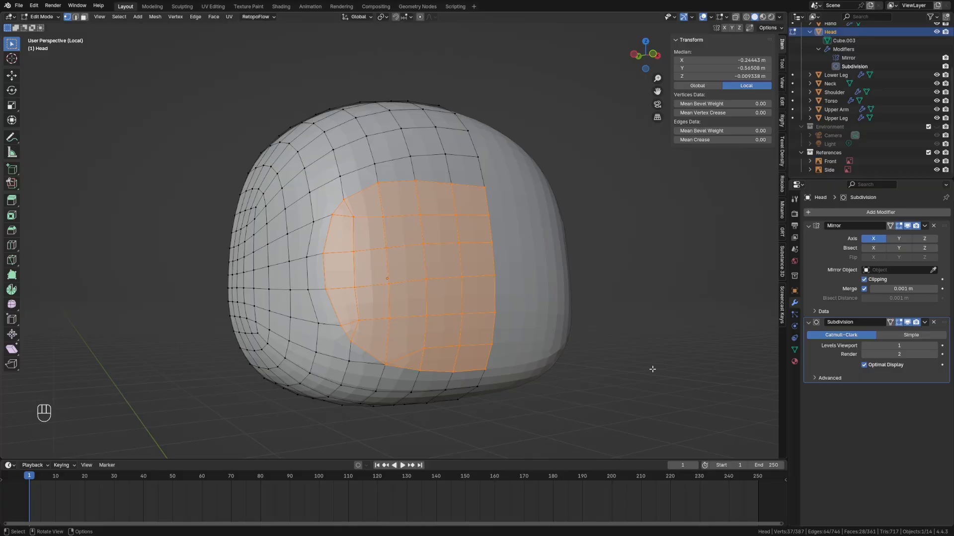
pyautogui.press('p')
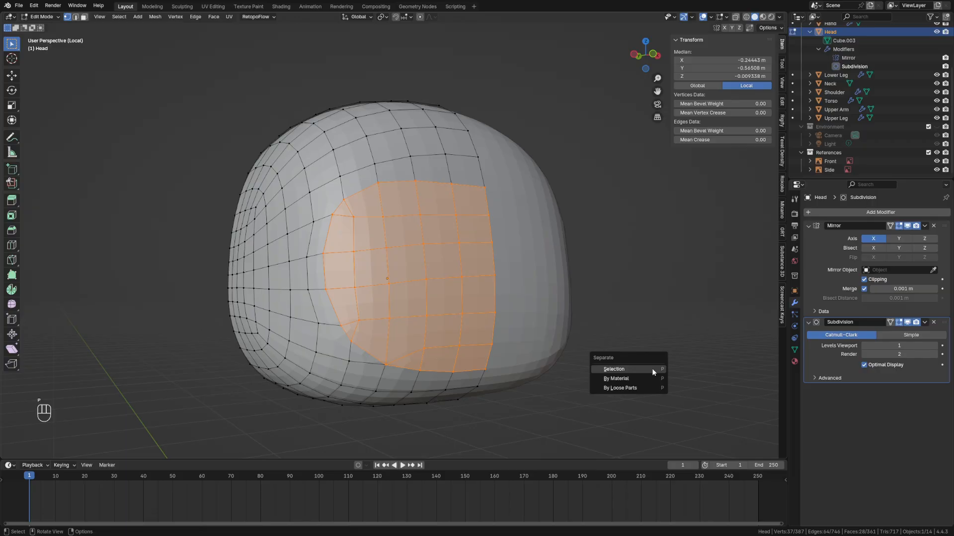
pyautogui.click(614, 370)
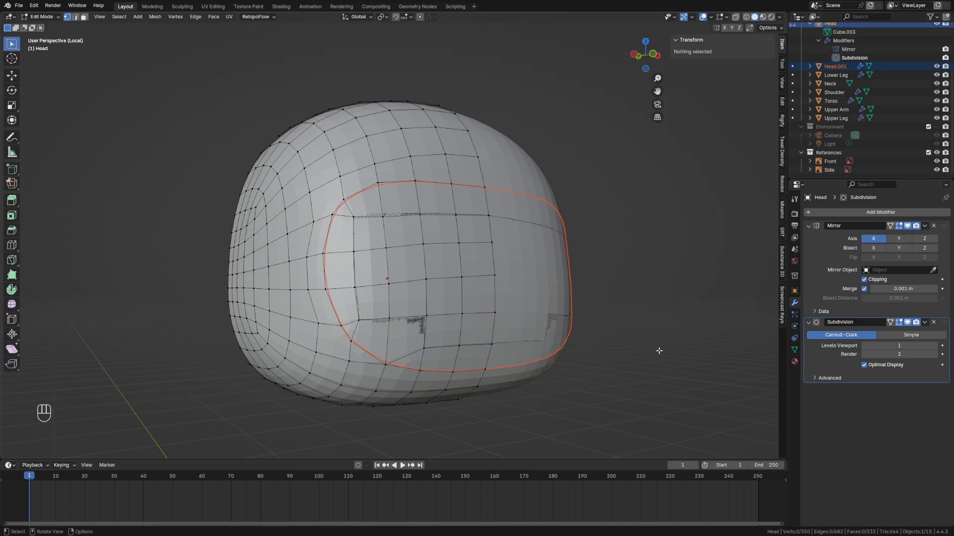
# Rename the separated visor object as Screen Glass
pyautogui.doubleClick(839, 66)
pyautogui.scroll(3, 843, 65)
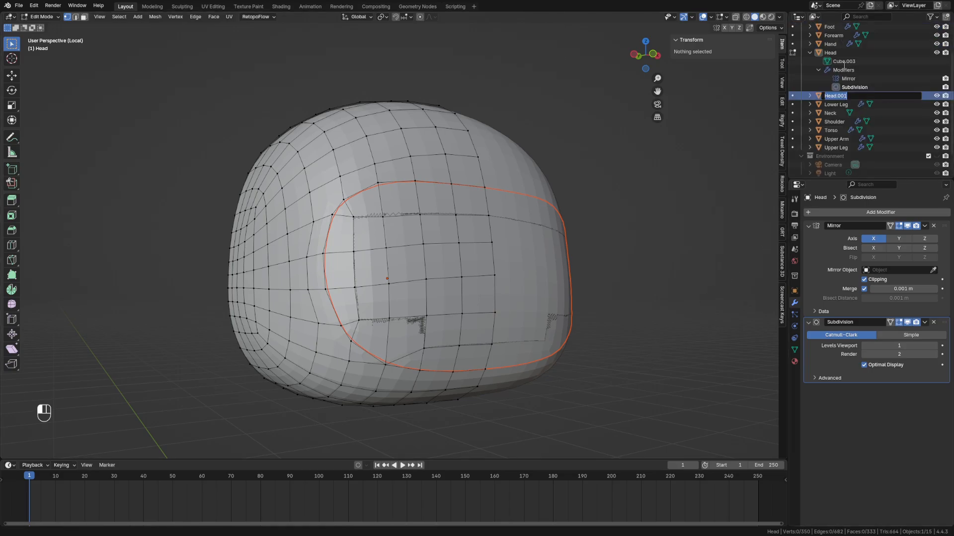
pyautogui.write('Screen Glass')
pyautogui.press('Return')
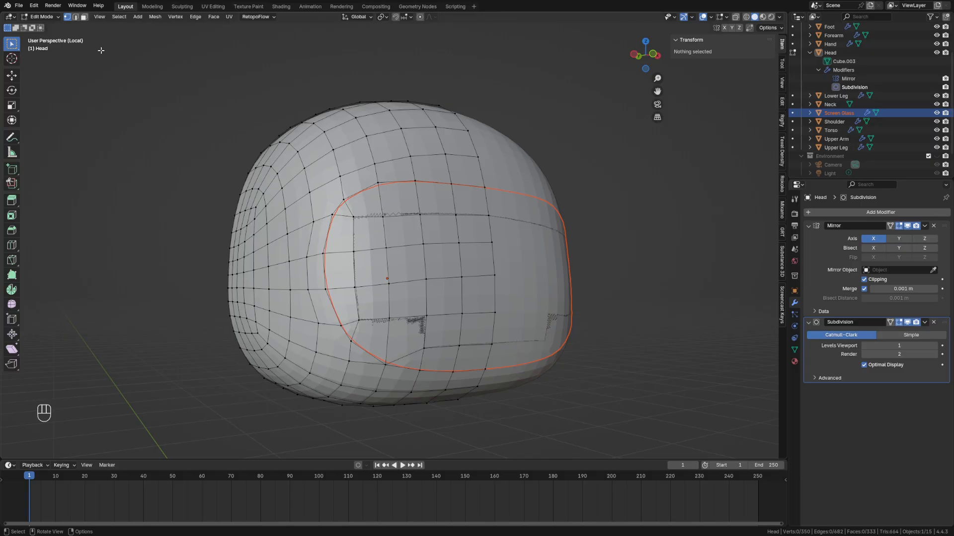
# Isolate the head without the glass object and extrude its visor faces inward by about 0.103 m
pyautogui.press('KP_Divide')
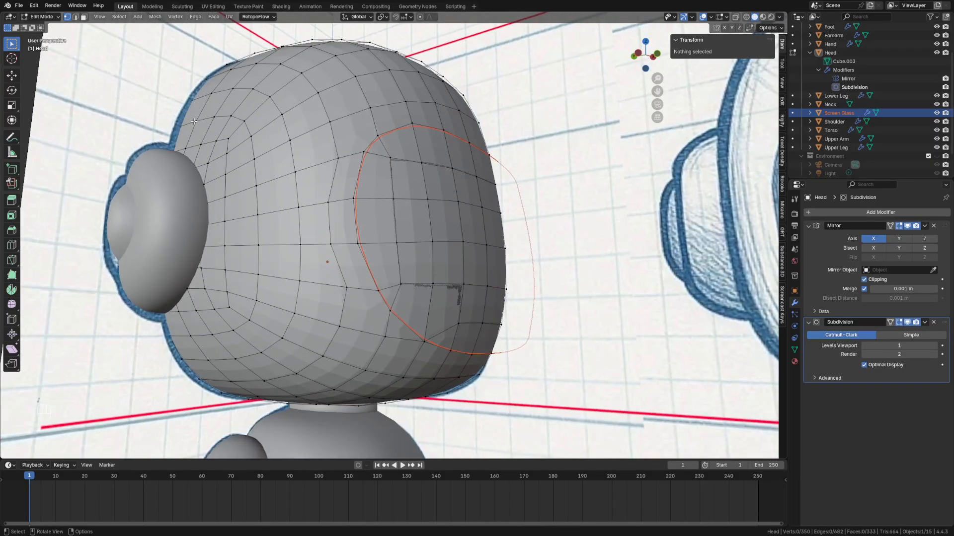
pyautogui.press('KP_Divide')
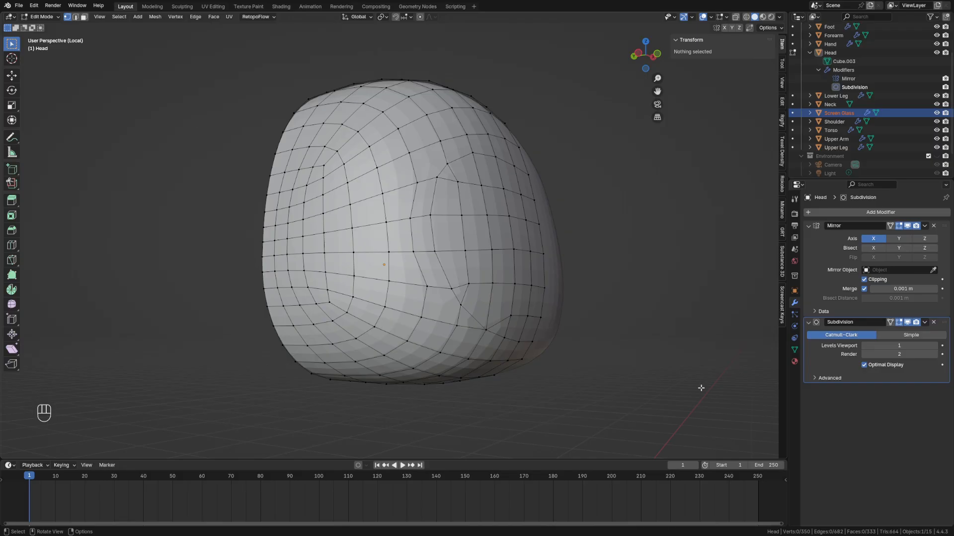
pyautogui.moveTo(582, 357)
pyautogui.keyDown('ctrl'); pyautogui.mouseDown(button='right')
pyautogui.moveTo(486, 334)
pyautogui.moveTo(430, 258)
pyautogui.moveTo(435, 171)
pyautogui.moveTo(477, 144)
pyautogui.moveTo(550, 179)
pyautogui.moveTo(576, 214)
pyautogui.mouseUp(button='right'); pyautogui.keyUp('ctrl')
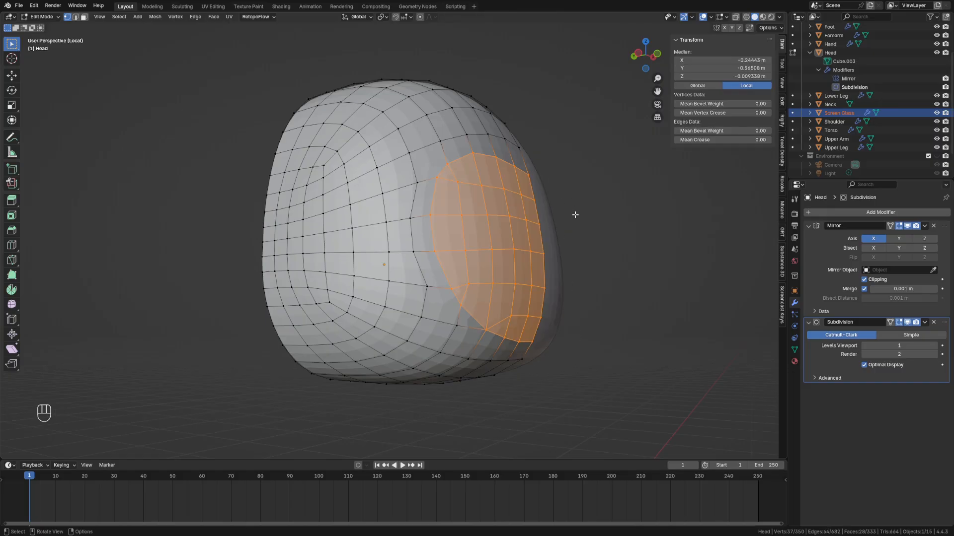
pyautogui.press('e')
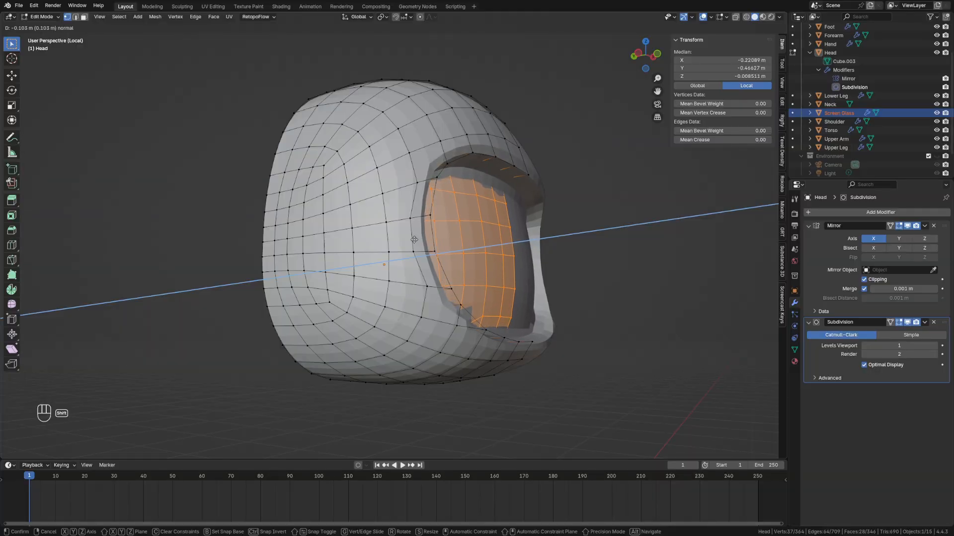
pyautogui.click(413, 239)
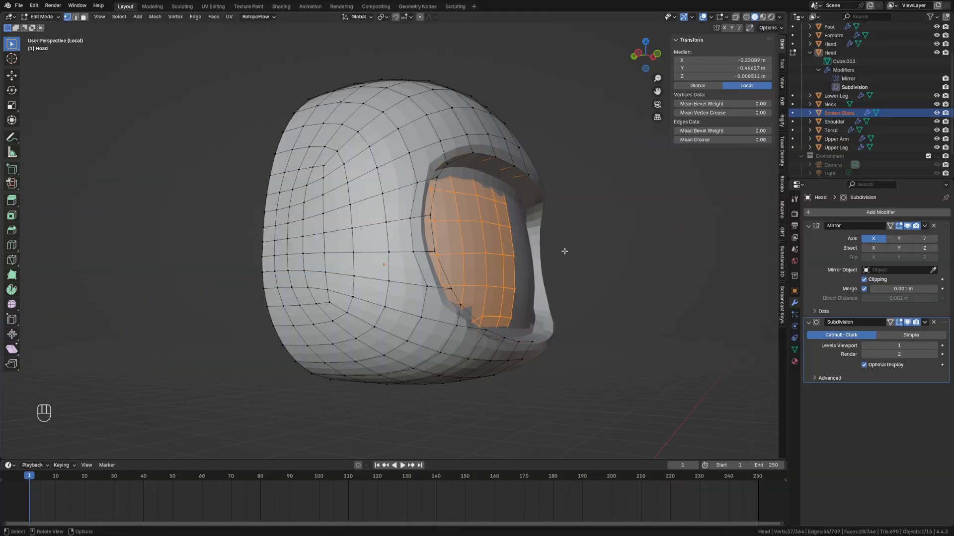
# Select the edge loop around the recessed visor panel, including its lower edge, and crease it to 1.000
pyautogui.hotkey('alt', 'z')
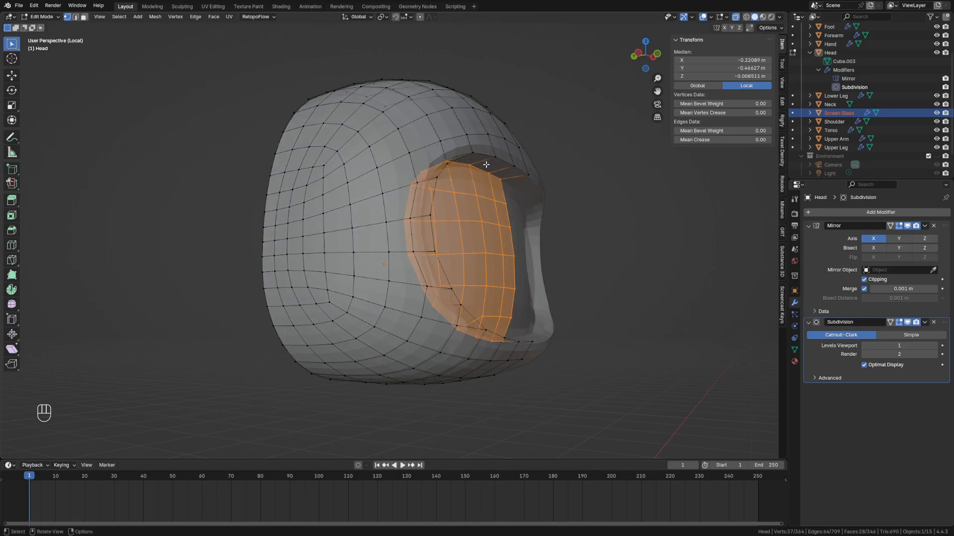
pyautogui.keyDown('alt'); pyautogui.click(485, 167); pyautogui.keyUp('alt')
pyautogui.moveTo(500, 341); pyautogui.dragTo(427, 385, button='middle')
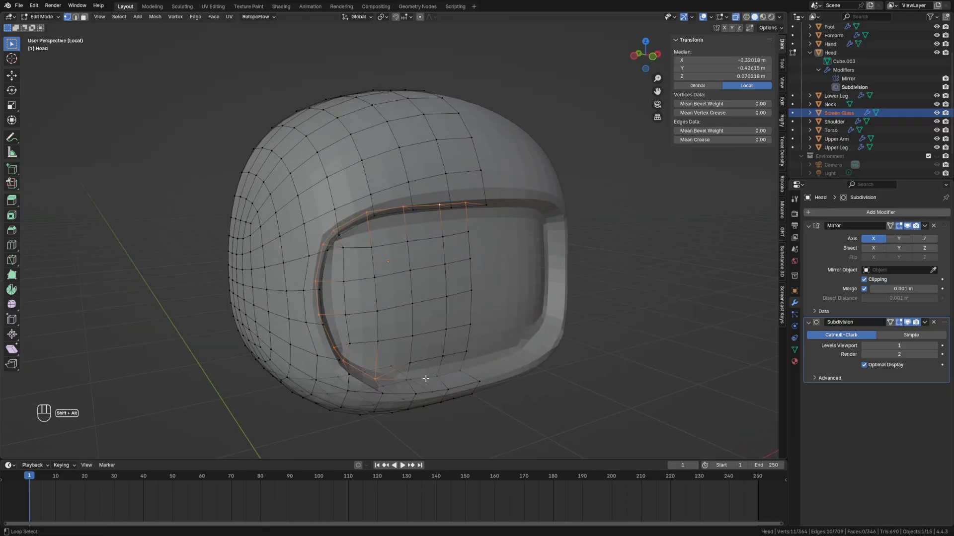
pyautogui.keyDown('alt'); pyautogui.keyDown('shift'); pyautogui.click(425, 378); pyautogui.keyUp('shift'); pyautogui.keyUp('alt')
pyautogui.moveTo(481, 336); pyautogui.dragTo(491, 323, button='middle')
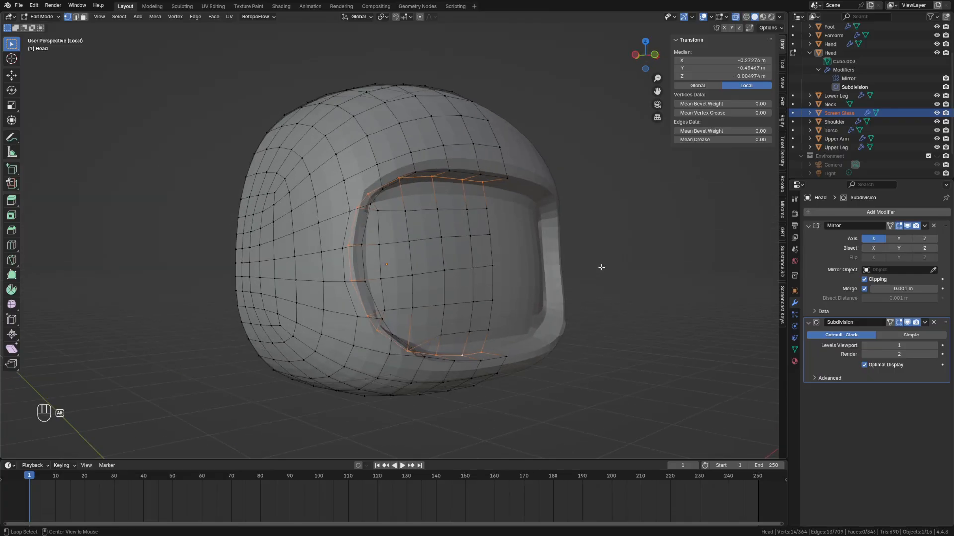
pyautogui.hotkey('alt', 'z')
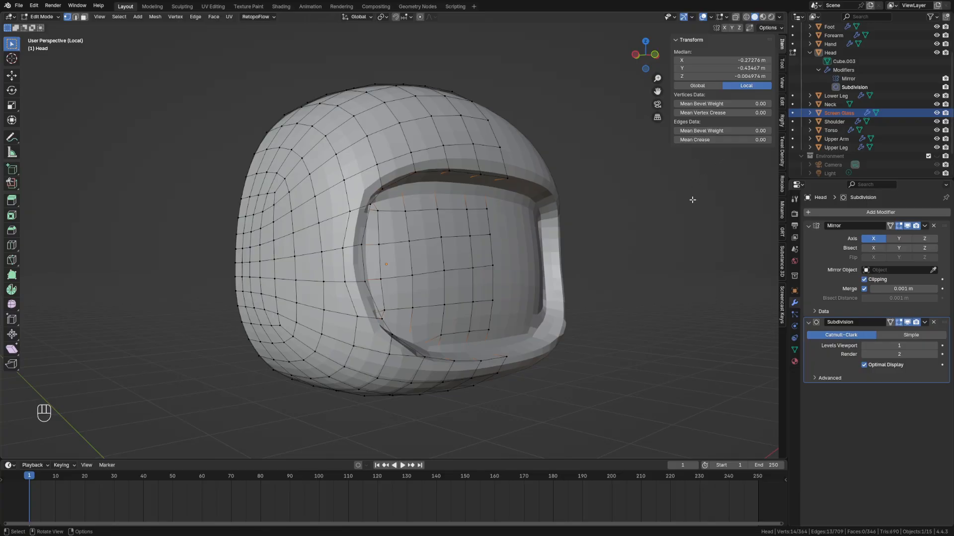
pyautogui.hotkey('shift', 'e')
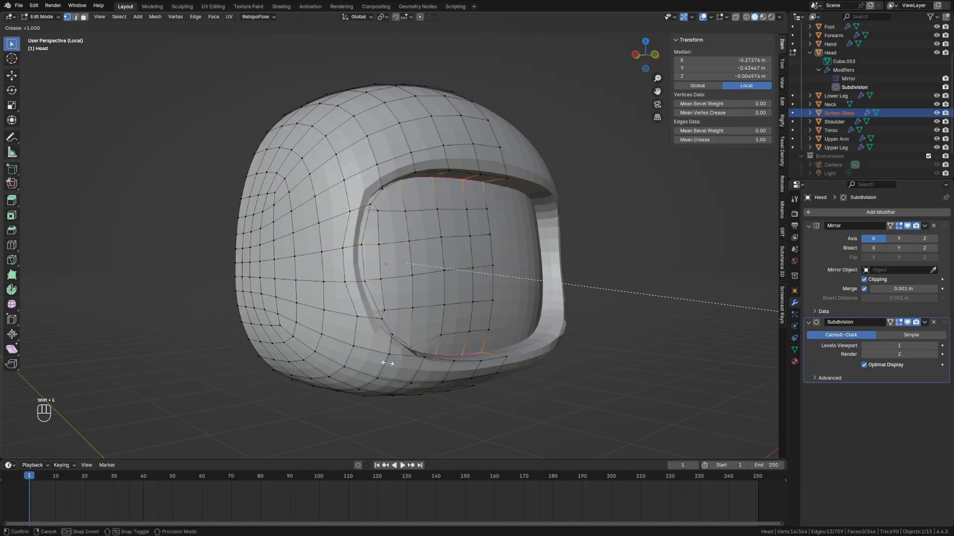
pyautogui.click(599, 398)
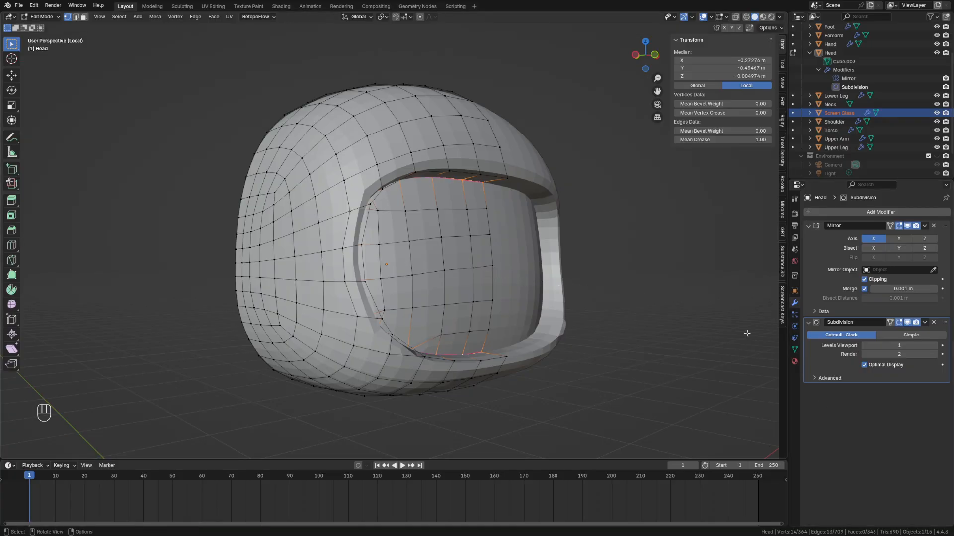
# Bevel the visor opening's entire outer rim loop with two segments and an offset of about 0.035 m
pyautogui.keyDown('alt'); pyautogui.click(471, 173); pyautogui.keyUp('alt')
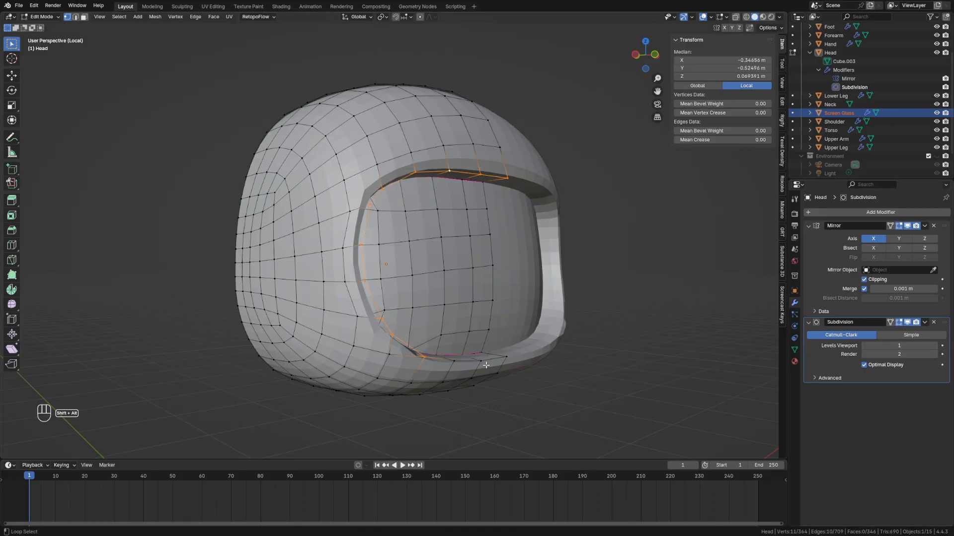
pyautogui.keyDown('alt'); pyautogui.keyDown('shift'); pyautogui.click(467, 361); pyautogui.keyUp('shift'); pyautogui.keyUp('alt')
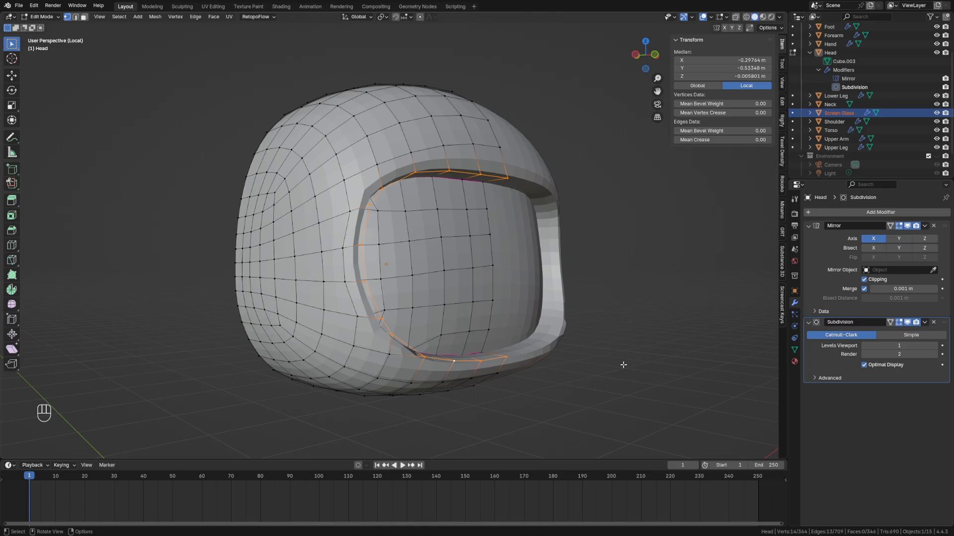
pyautogui.press('ctrl')
pyautogui.hotkey('ctrl', 'b')
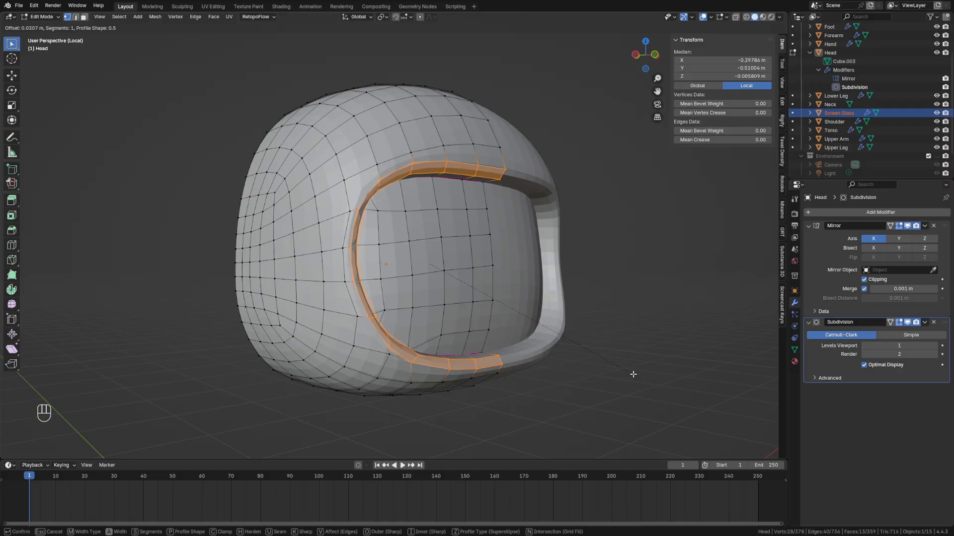
pyautogui.scroll(1, 633, 374)
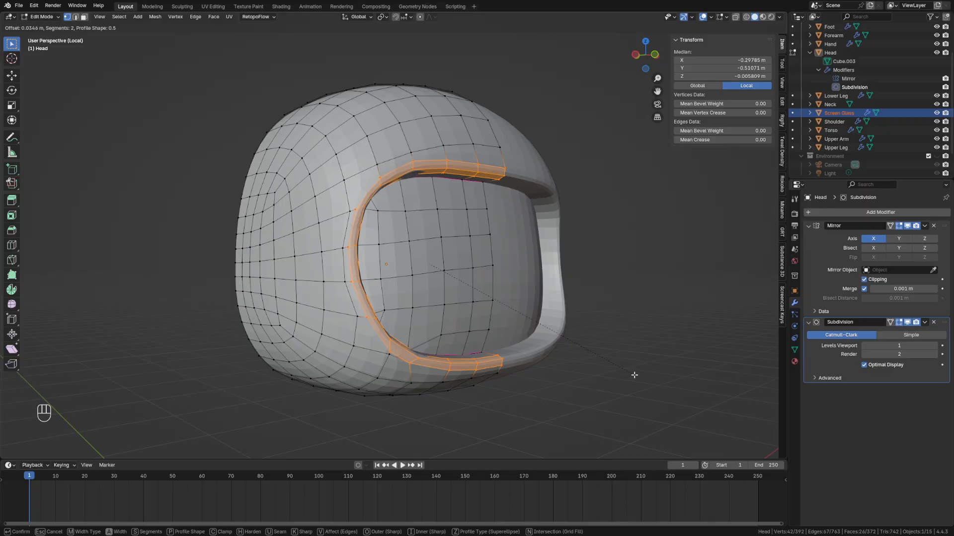
pyautogui.click(634, 375)
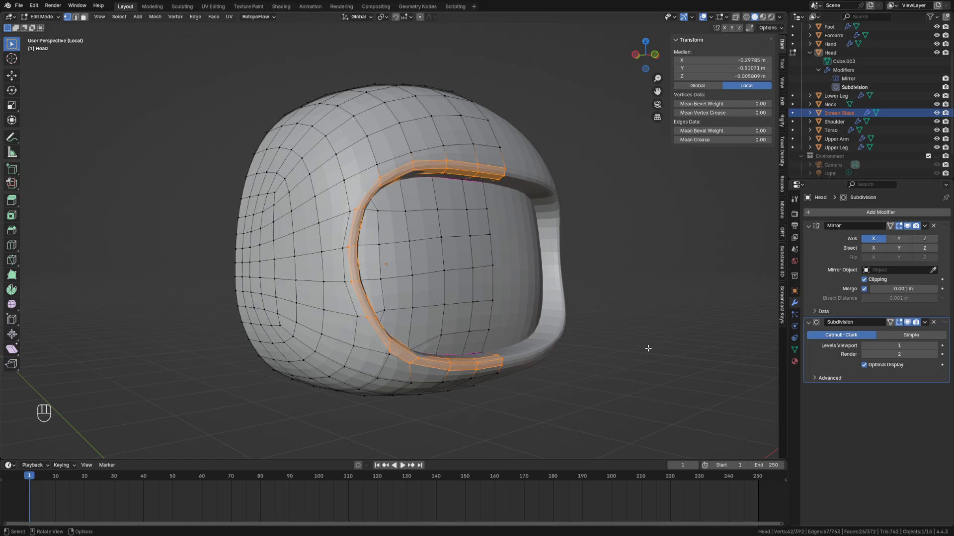
# Merge the edge's two vertices at their center on the lower corner of the face opening's rim
pyautogui.click(390, 353)
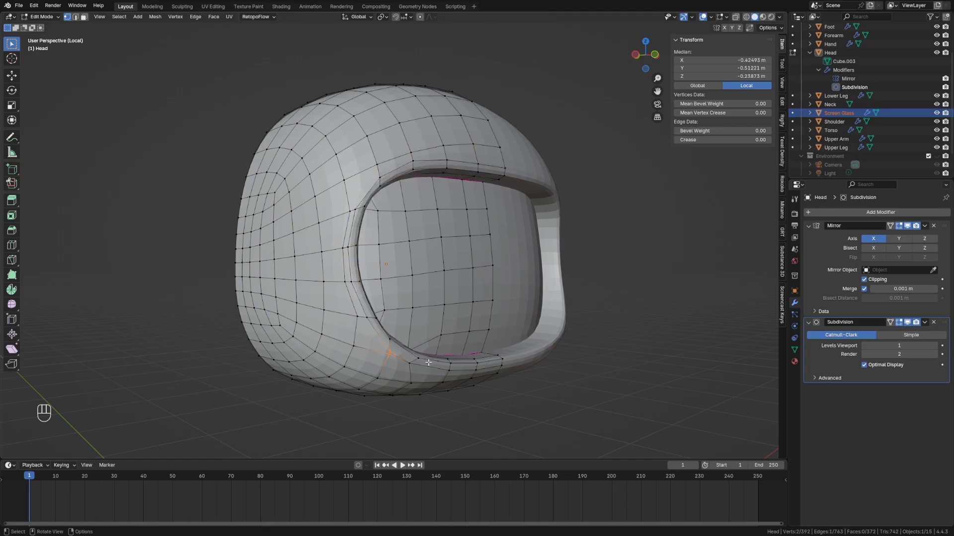
pyautogui.press('m')
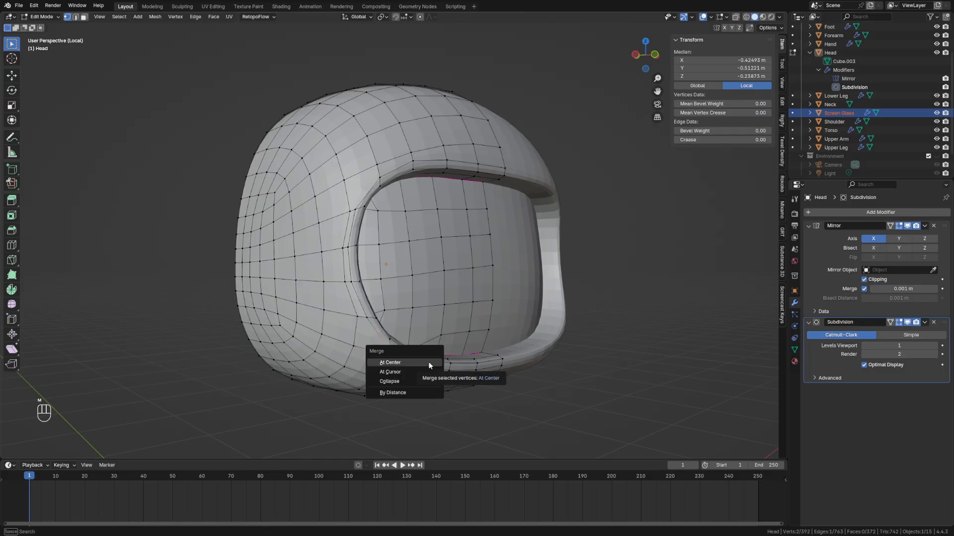
pyautogui.click(429, 363)
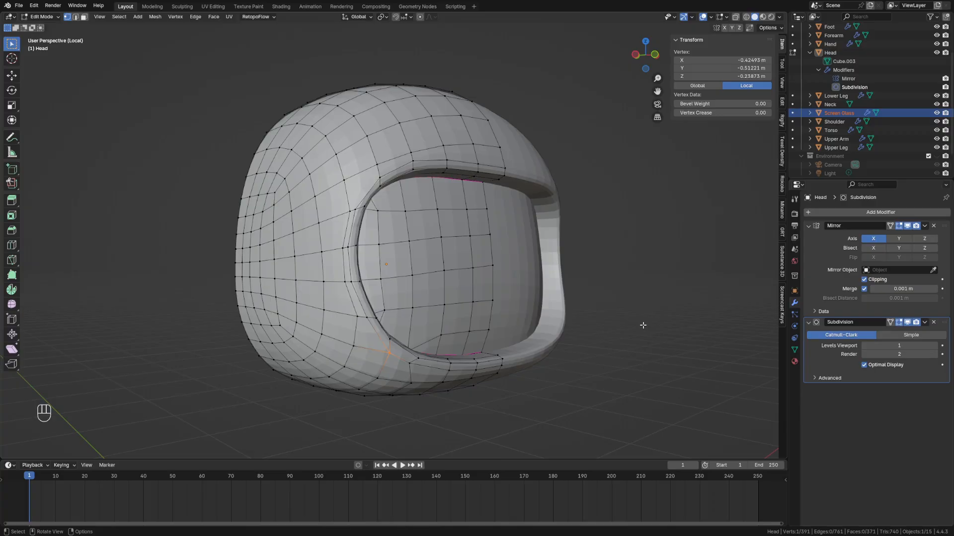
# Return to Object Mode, apply Shade Auto Smooth to the head and set its smoothing angle to 57°
pyautogui.press('Tab')
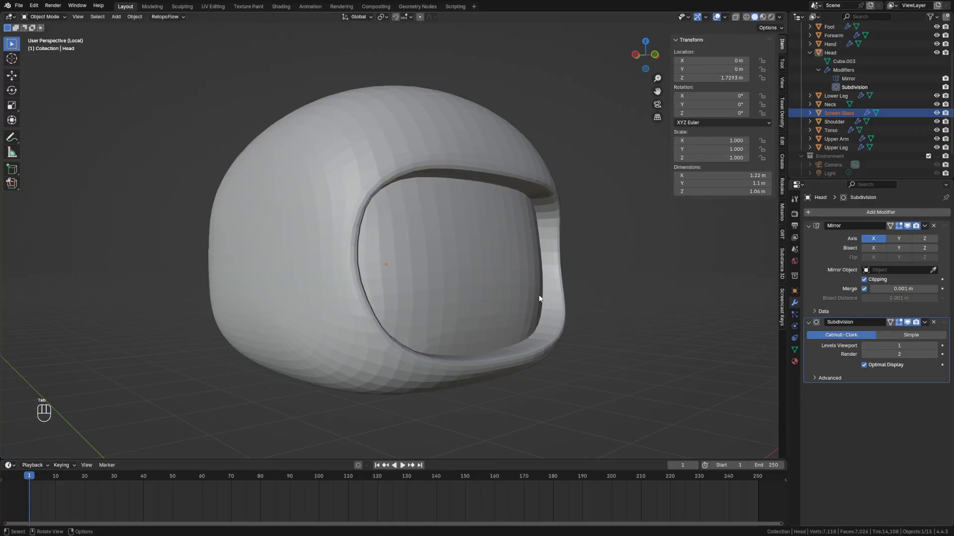
pyautogui.click(377, 156)
pyautogui.rightClick(377, 156)
pyautogui.click(377, 157)
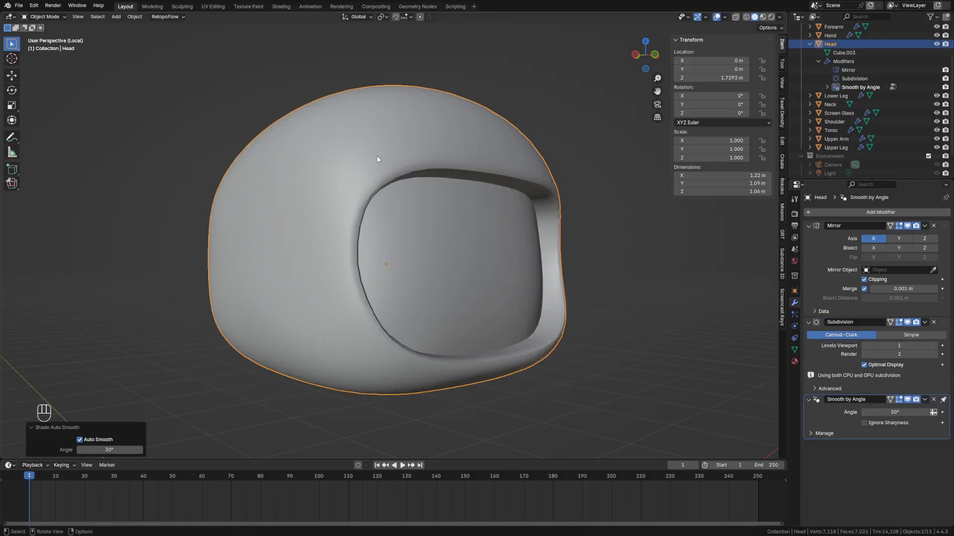
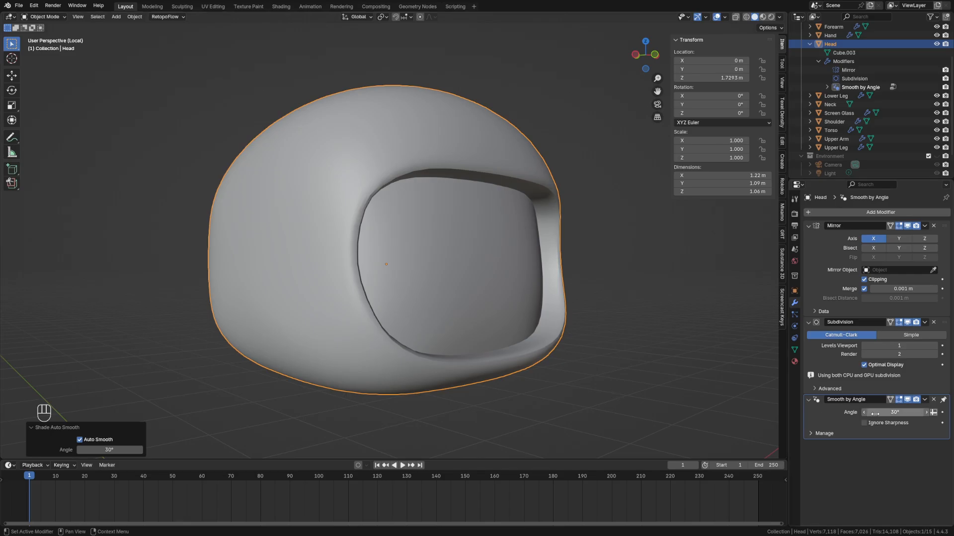
pyautogui.moveTo(894, 412)
pyautogui.mouseDown()
pyautogui.moveTo(933, 412)
pyautogui.moveTo(882, 409)
pyautogui.moveTo(891, 403)
pyautogui.mouseUp()
pyautogui.moveTo(571, 406)
pyautogui.mouseDown(button='middle')
pyautogui.moveTo(495, 401)
pyautogui.moveTo(517, 374)
pyautogui.moveTo(565, 408)
pyautogui.mouseUp(button='middle')
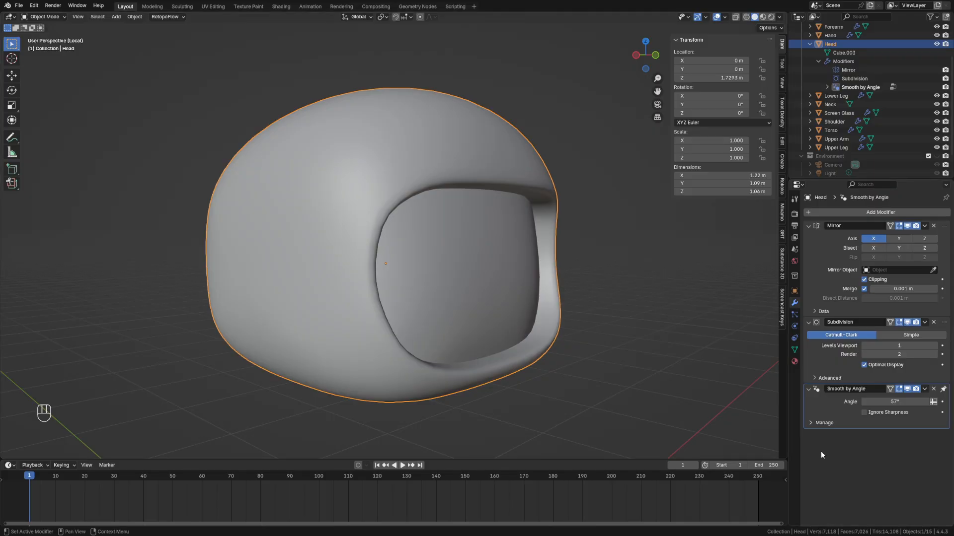
# Edit the head mesh in face mode and circle-select the central faces of the recessed screen surface
pyautogui.press('Tab')
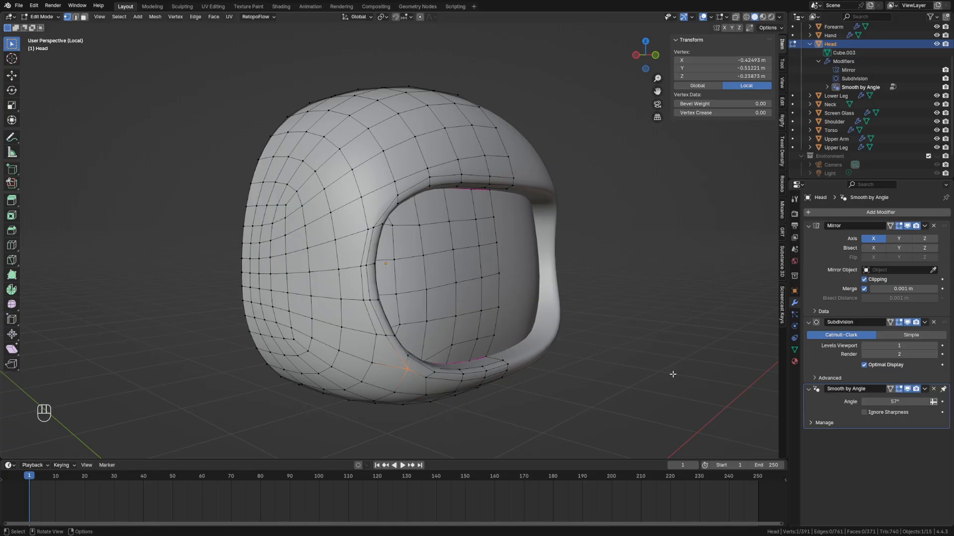
pyautogui.click(84, 17)
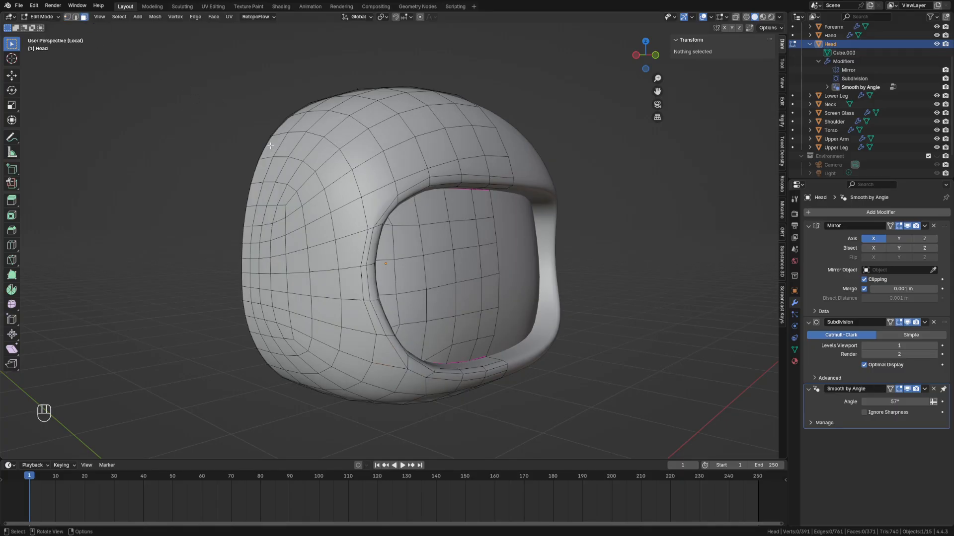
pyautogui.press('c')
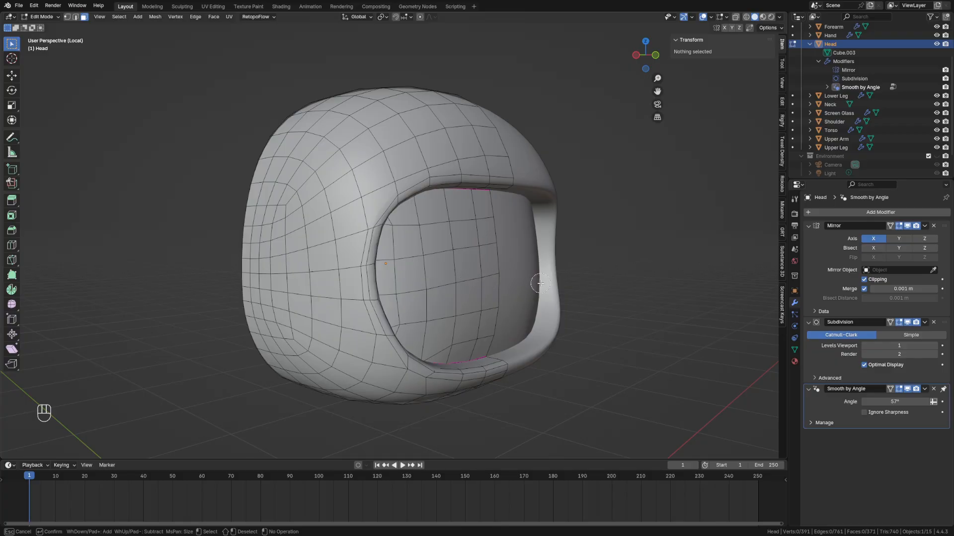
pyautogui.moveTo(450, 245)
pyautogui.mouseDown()
pyautogui.moveTo(447, 268)
pyautogui.moveTo(421, 273)
pyautogui.mouseUp()
pyautogui.moveTo(287, 209)
pyautogui.mouseDown()
pyautogui.moveTo(316, 231)
pyautogui.moveTo(310, 353)
pyautogui.moveTo(339, 358)
pyautogui.mouseUp()
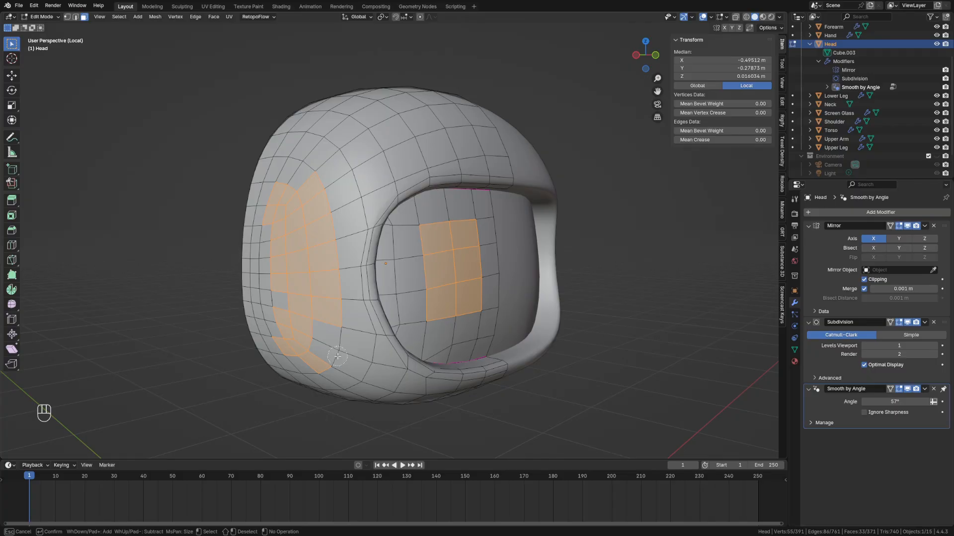
pyautogui.scroll(-2, 338, 358)
pyautogui.moveTo(338, 370)
pyautogui.keyDown('shift'); pyautogui.mouseDown()
pyautogui.moveTo(291, 318)
pyautogui.moveTo(334, 274)
pyautogui.mouseUp(); pyautogui.keyUp('shift')
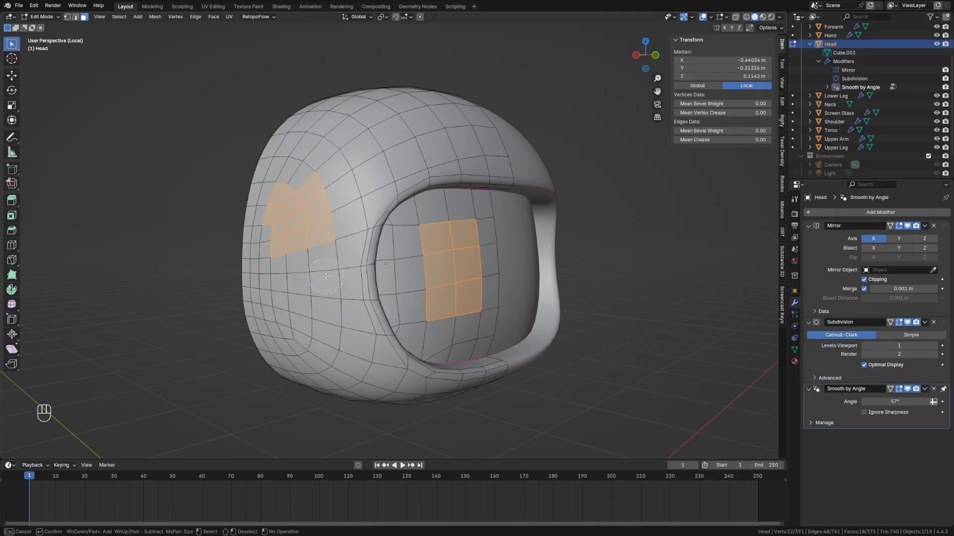
pyautogui.moveTo(266, 267)
pyautogui.keyDown('shift'); pyautogui.mouseDown()
pyautogui.moveTo(244, 213)
pyautogui.moveTo(320, 187)
pyautogui.mouseUp(); pyautogui.keyUp('shift')
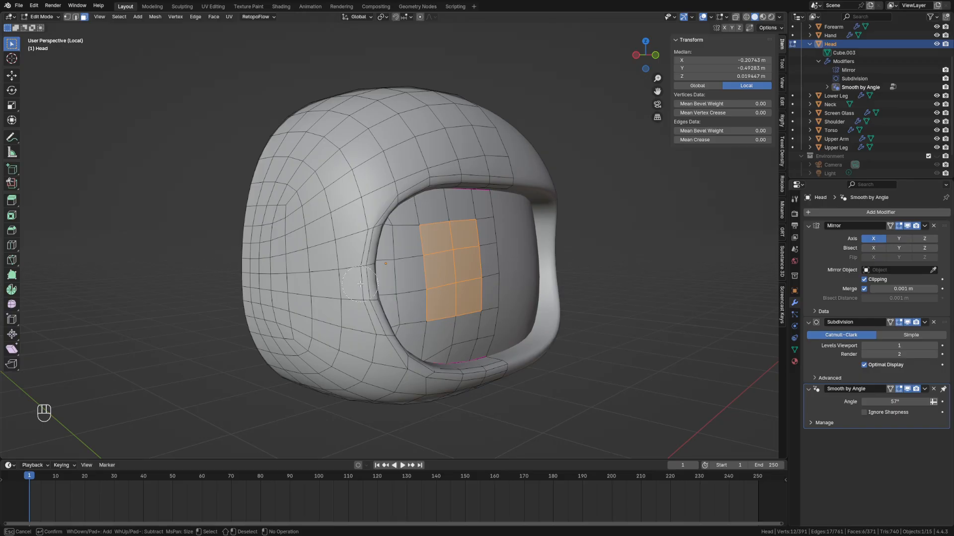
pyautogui.press('Return')
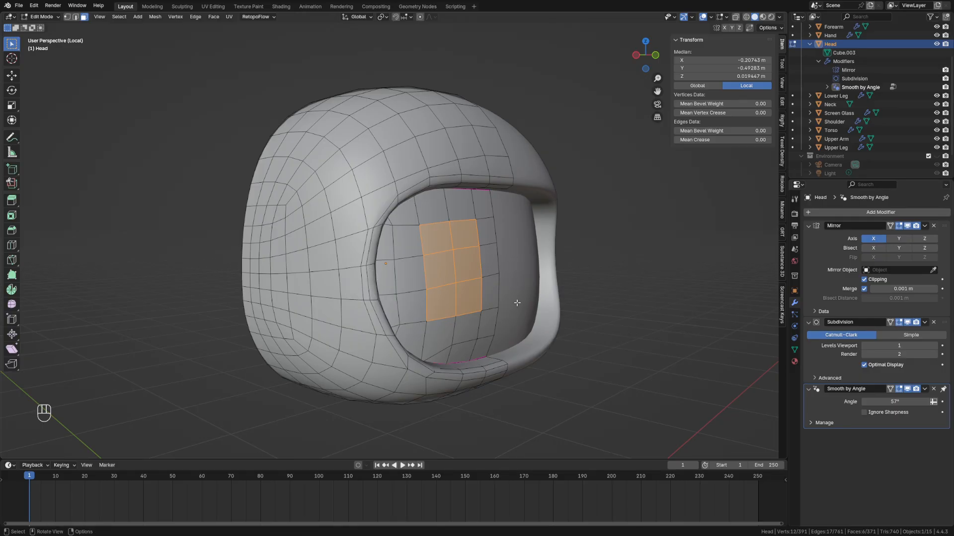
# Extend the selection to all faces of the screen surface inside the opening and separate them into their own object
pyautogui.press('c')
pyautogui.scroll(2, 466, 298)
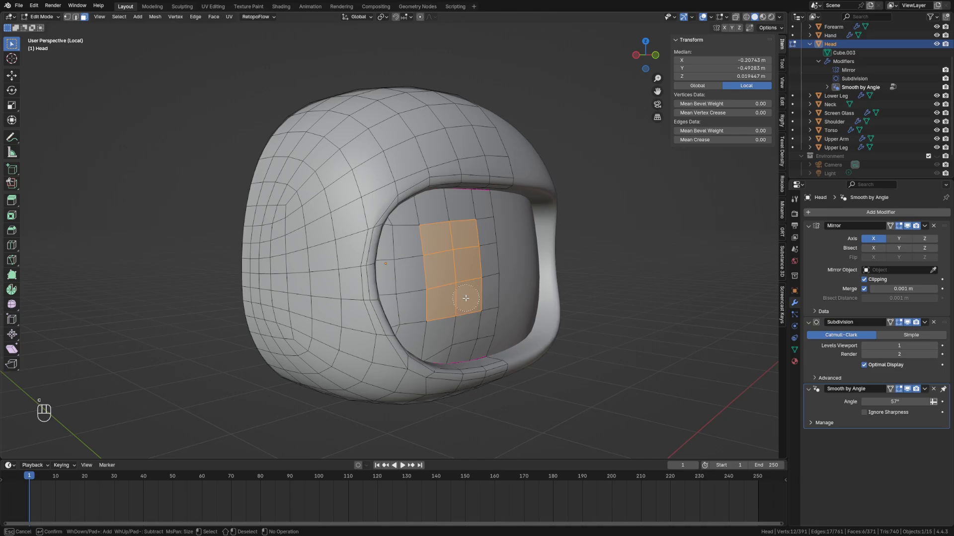
pyautogui.moveTo(410, 227)
pyautogui.mouseDown()
pyautogui.moveTo(402, 228)
pyautogui.moveTo(433, 211)
pyautogui.moveTo(485, 218)
pyautogui.moveTo(474, 325)
pyautogui.moveTo(440, 343)
pyautogui.moveTo(413, 338)
pyautogui.moveTo(404, 276)
pyautogui.mouseUp()
pyautogui.press('Escape')
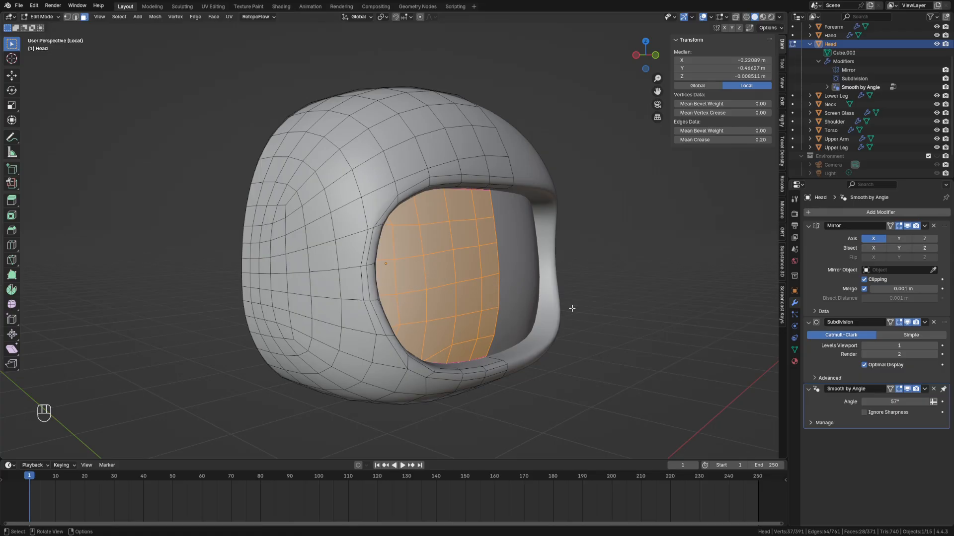
pyautogui.press('p')
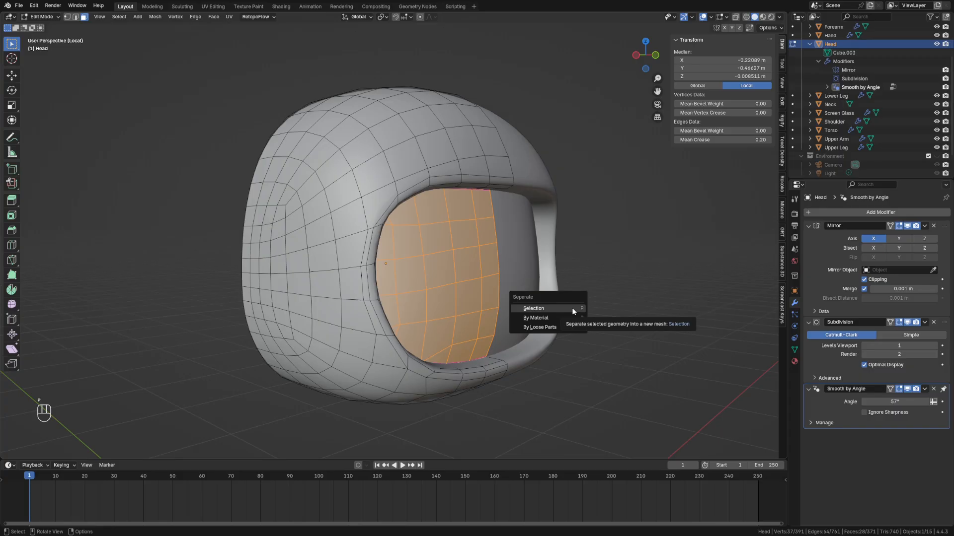
pyautogui.click(573, 310)
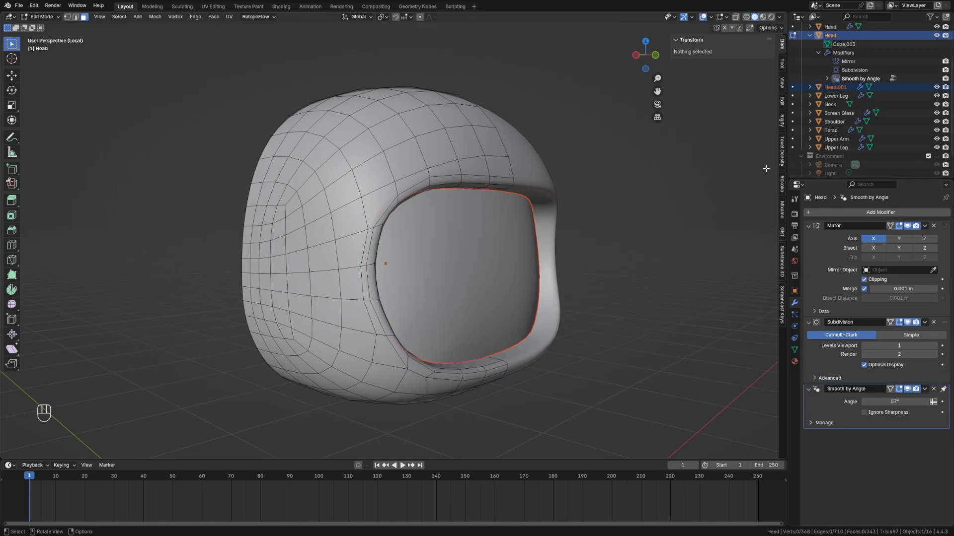
# Rename the separated object as Screen
pyautogui.scroll(1, 844, 94)
pyautogui.doubleClick(835, 95)
pyautogui.write('S')
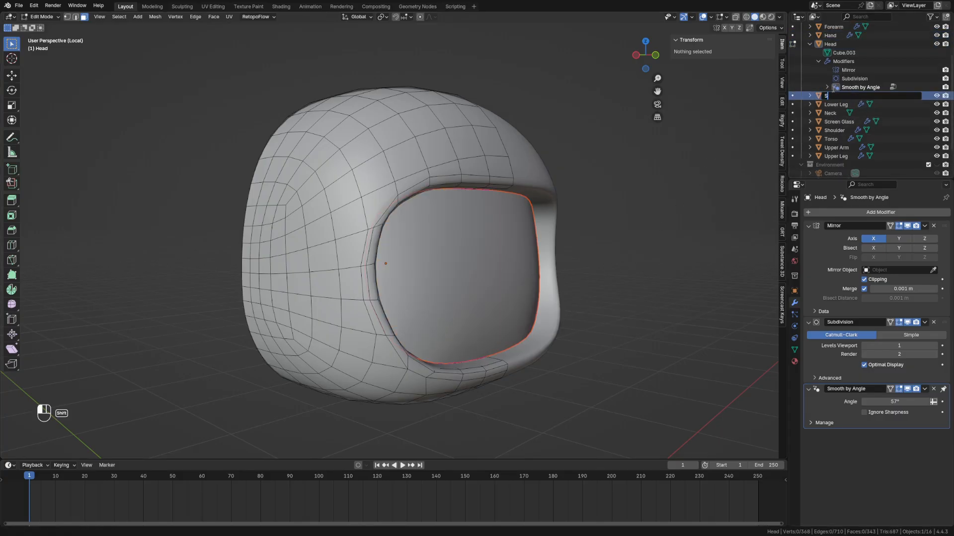
pyautogui.write('creen')
pyautogui.press('Return')
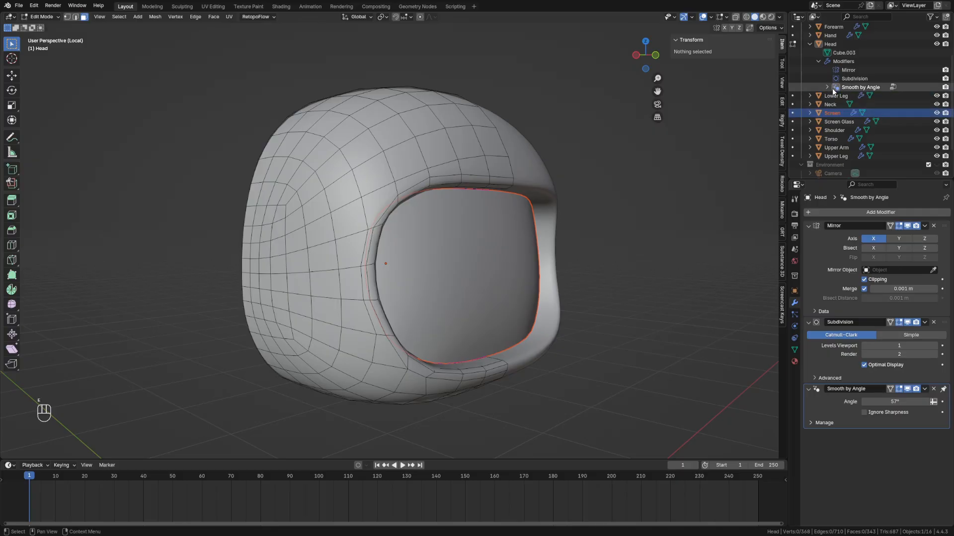
pyautogui.scroll(-2, 833, 88)
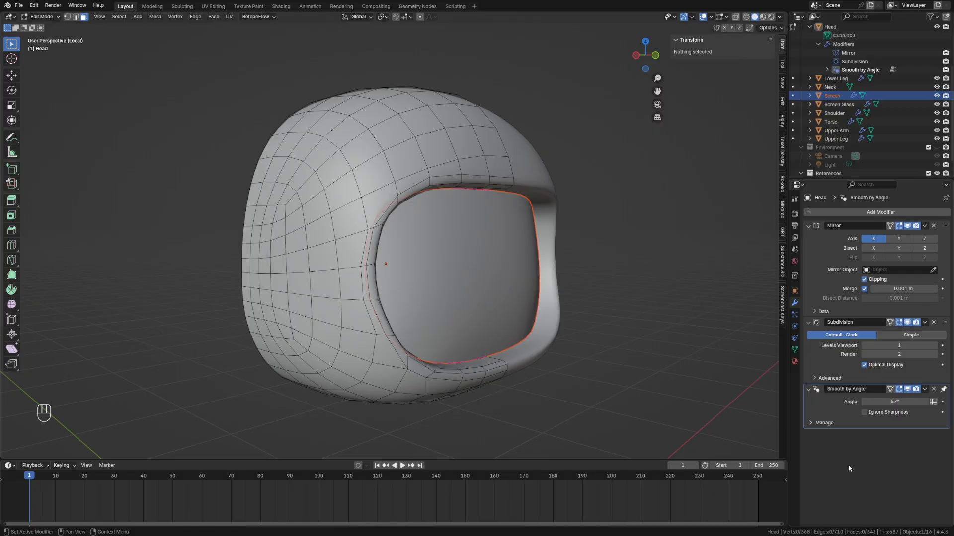
# Exit local view to show the whole robot and hide the References collection
pyautogui.press('/')
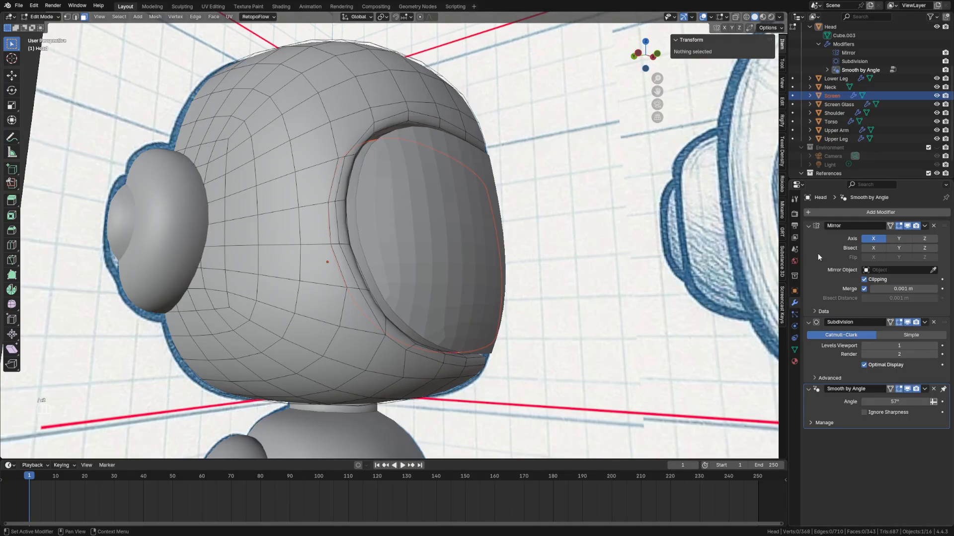
pyautogui.scroll(-2, 872, 139)
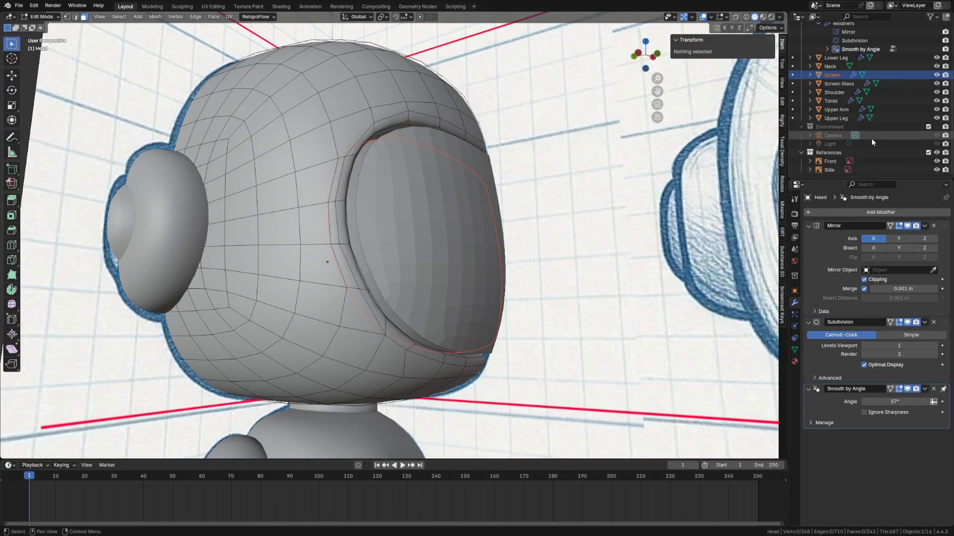
pyautogui.click(936, 152)
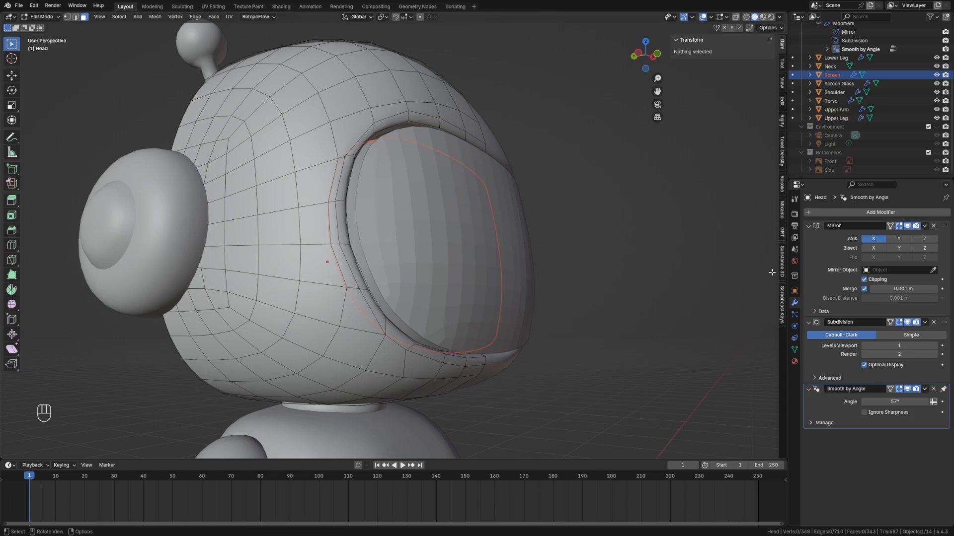
# Switch Edit Mode from the head to the Screen Glass object
pyautogui.scroll(8, 854, 129)
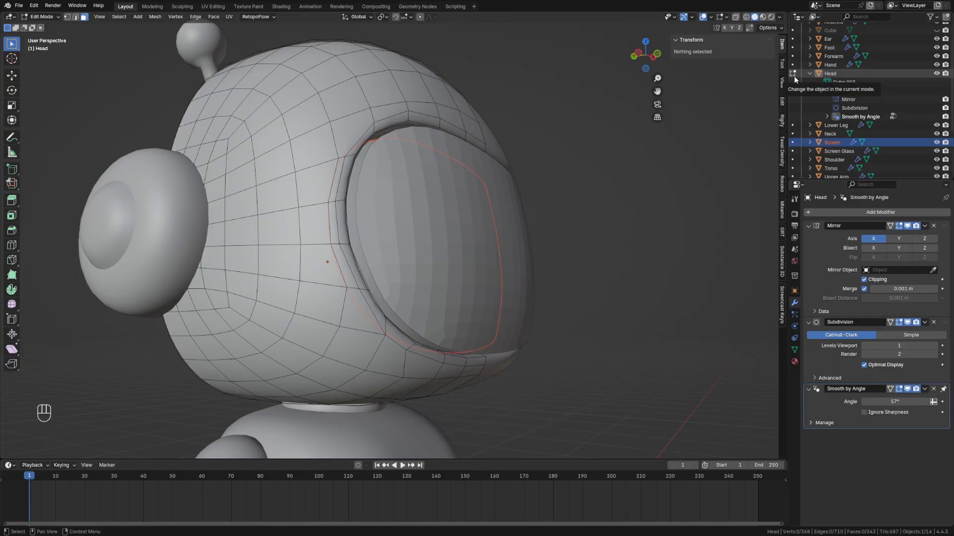
pyautogui.click(793, 152)
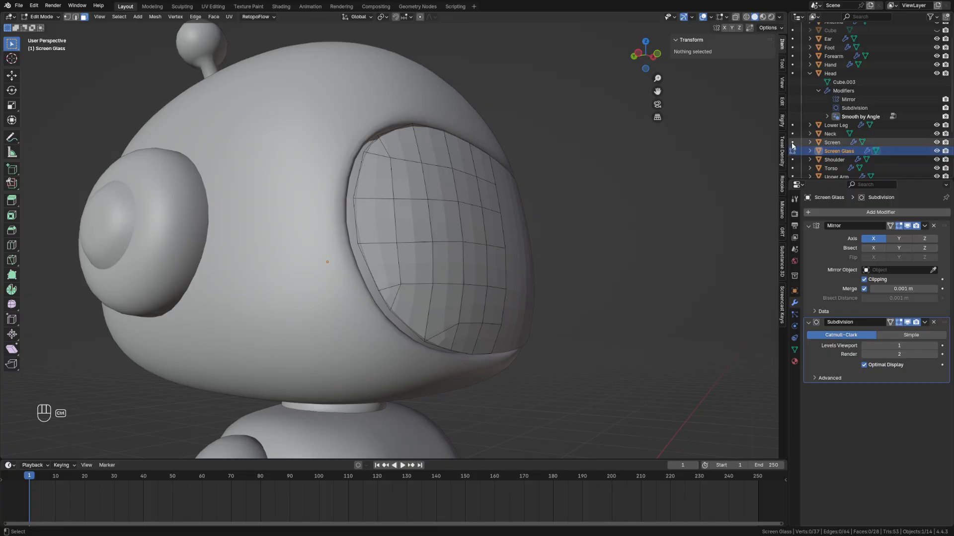
pyautogui.keyDown('ctrl'); pyautogui.click(793, 143); pyautogui.keyUp('ctrl')
pyautogui.keyDown('ctrl'); pyautogui.click(793, 73); pyautogui.keyUp('ctrl')
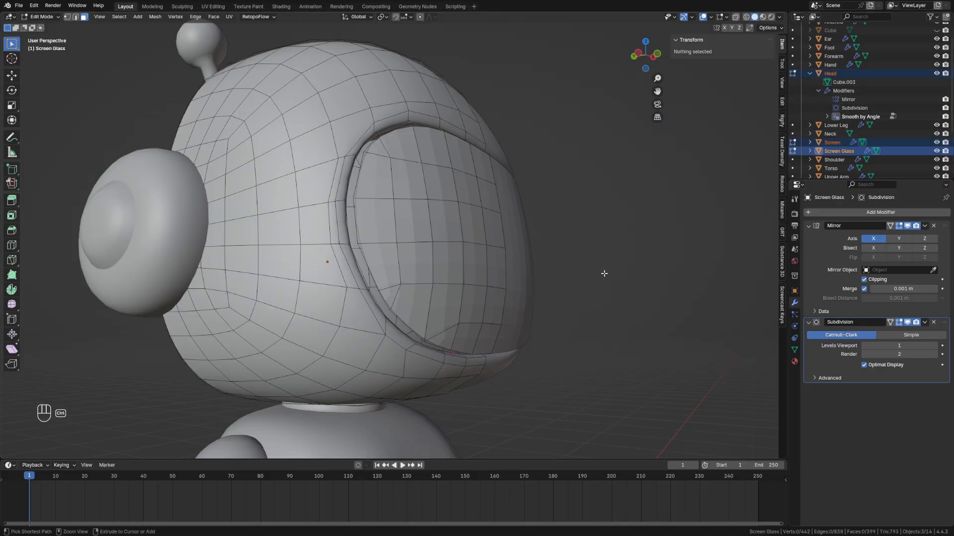
pyautogui.keyDown('ctrl'); pyautogui.click(793, 73); pyautogui.keyUp('ctrl')
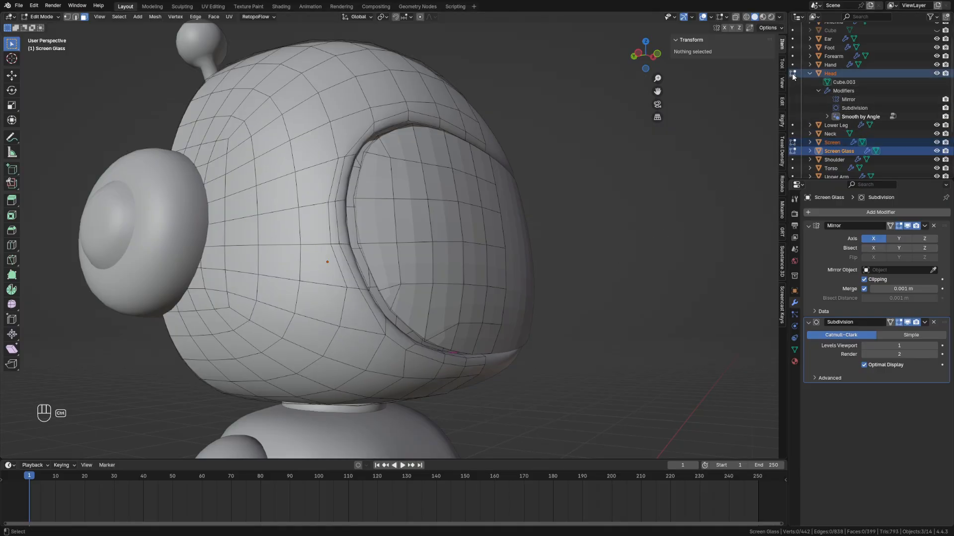
pyautogui.keyDown('ctrl'); pyautogui.click(793, 143); pyautogui.keyUp('ctrl')
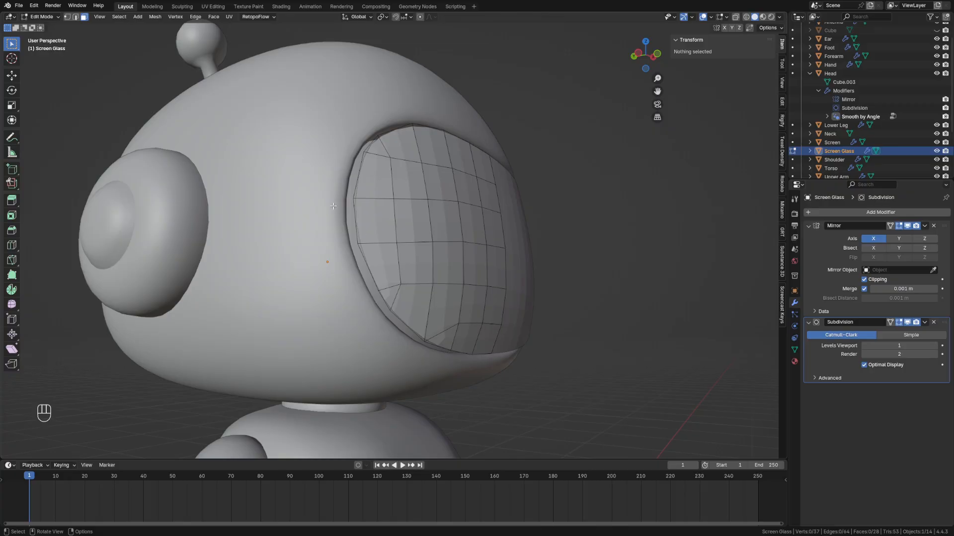
# Select the outer boundary edge loop of Screen Glass and extrude it about 0.0185 m backward along the Y axis
pyautogui.press('2')
pyautogui.keyDown('alt'); pyautogui.click(381, 130); pyautogui.keyUp('alt')
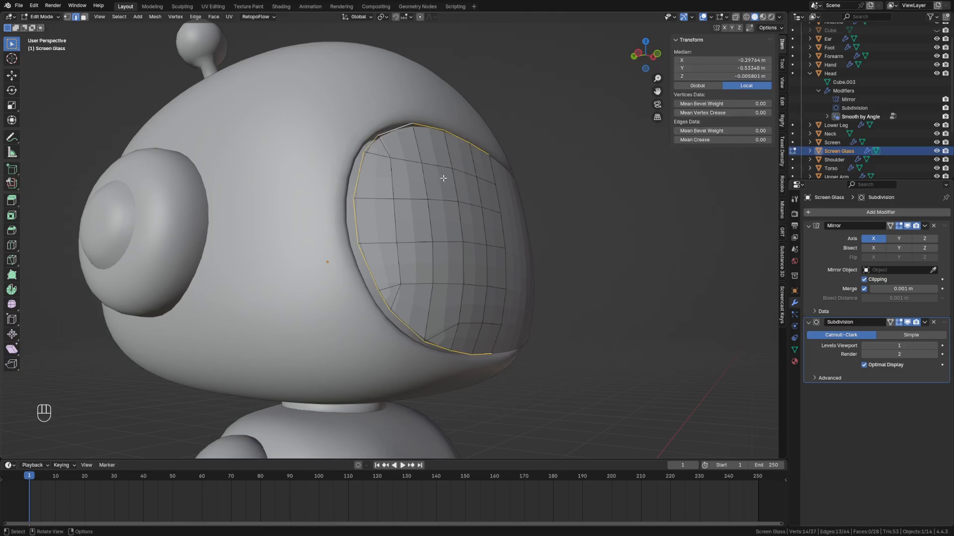
pyautogui.press('e')
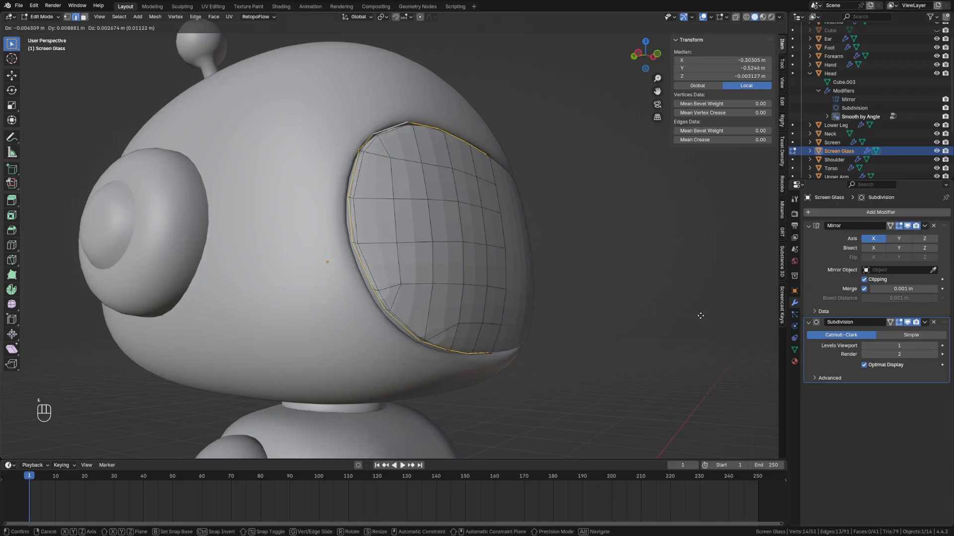
pyautogui.press('y')
pyautogui.press('shift')
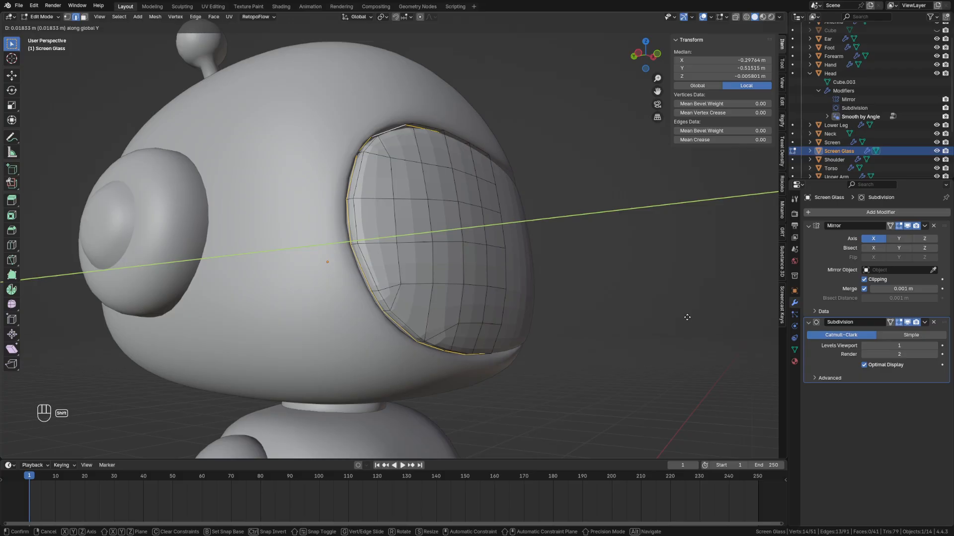
pyautogui.click(685, 315)
# Scale the extruded outer edge loop of Screen Glass along Z by about 1.03
pyautogui.moveTo(685, 315); pyautogui.dragTo(584, 287, button='middle')
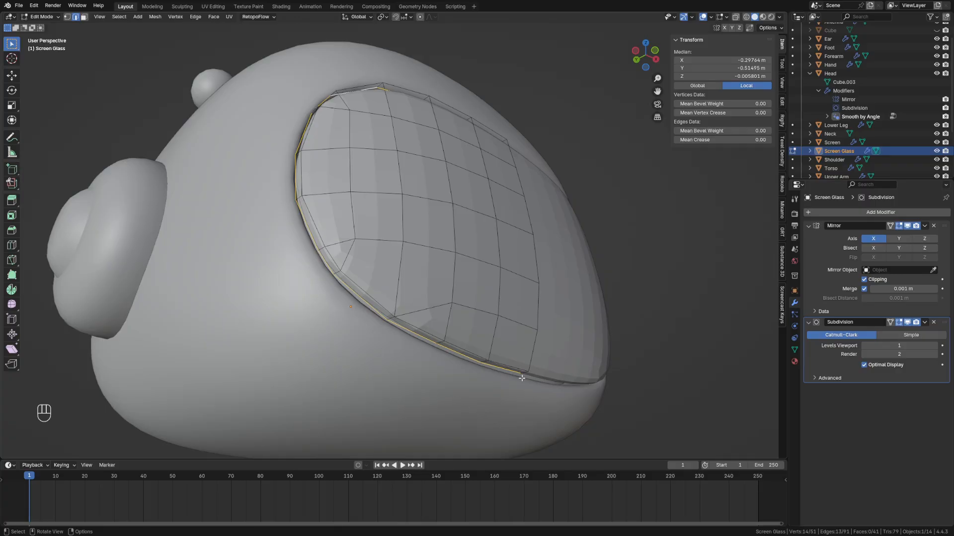
pyautogui.press('s')
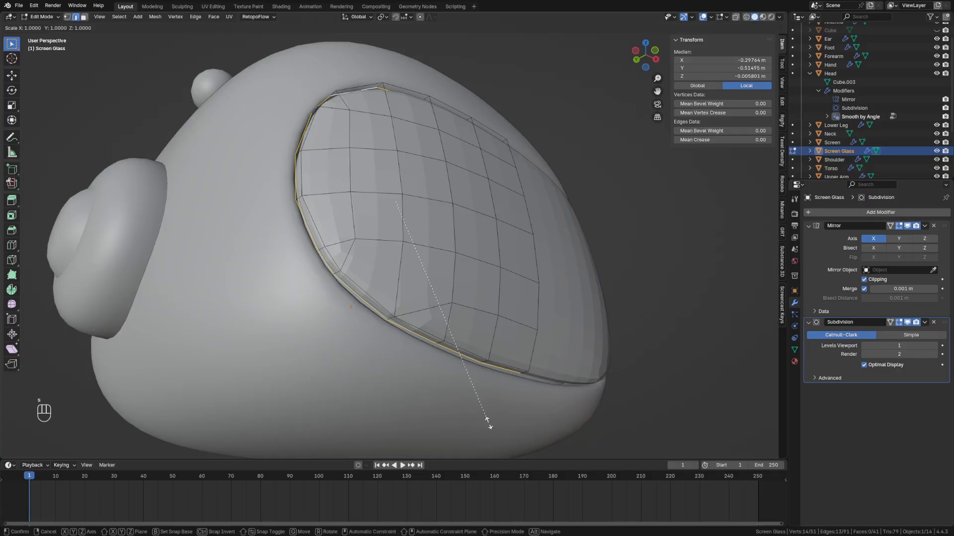
pyautogui.press('z')
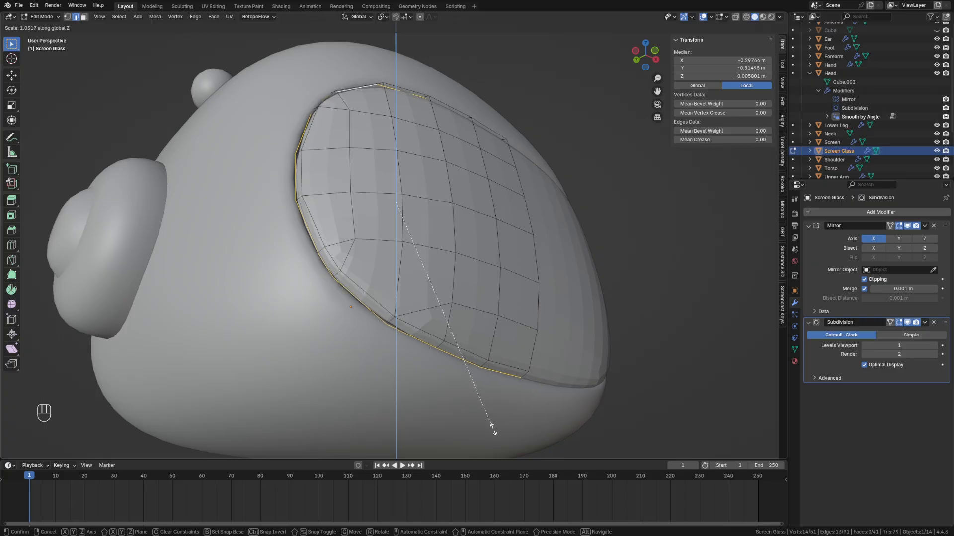
pyautogui.click(493, 430)
pyautogui.moveTo(493, 431); pyautogui.dragTo(499, 325, button='middle')
pyautogui.scroll(6, 490, 432)
pyautogui.scroll(-3, 498, 325)
pyautogui.keyDown('shift'); pyautogui.moveTo(528, 223); pyautogui.dragTo(542, 298, button='middle'); pyautogui.keyUp('shift')
pyautogui.scroll(-3, 513, 268)
pyautogui.moveTo(513, 268); pyautogui.dragTo(533, 295, button='middle')
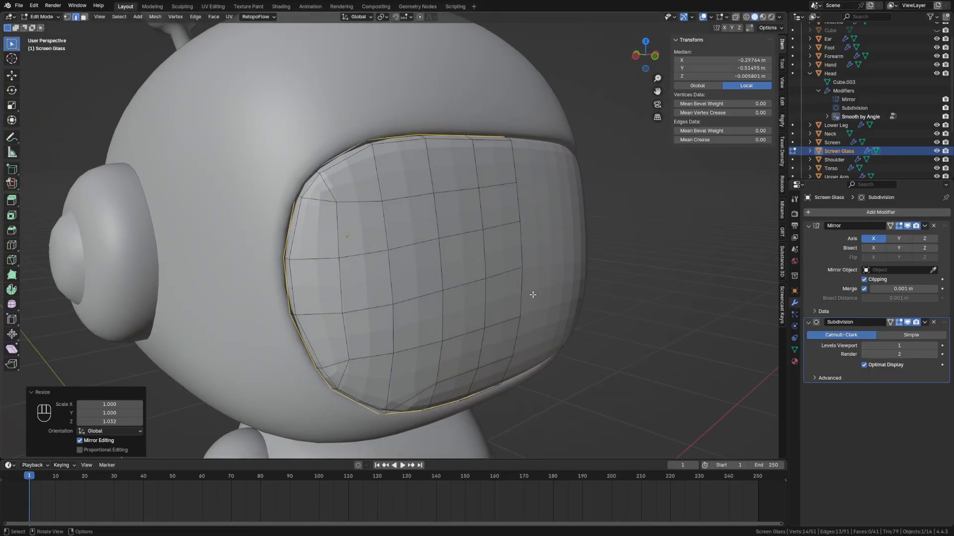
# Select all of the Screen Glass geometry and move it about 0.0106 m backward along the Y axis
pyautogui.moveTo(639, 319); pyautogui.dragTo(469, 303, button='middle')
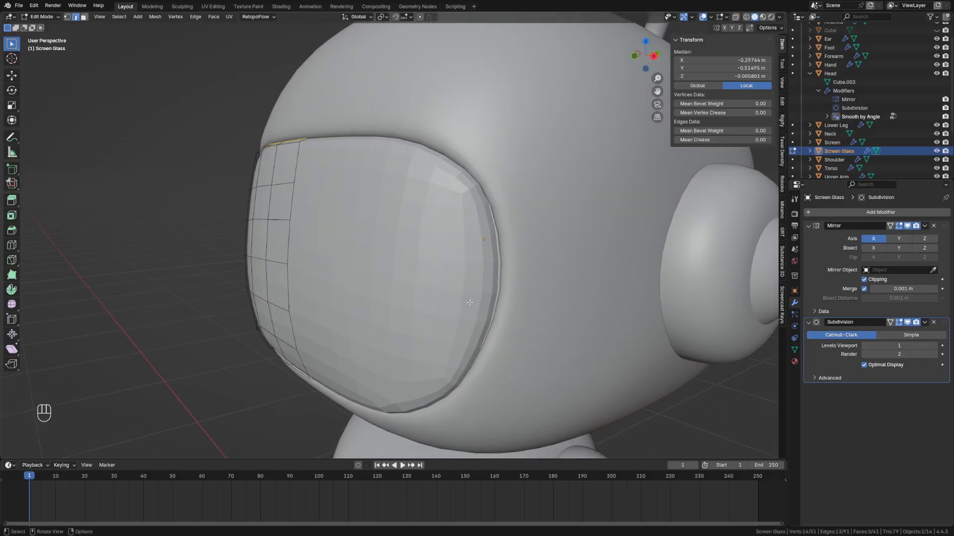
pyautogui.press('a')
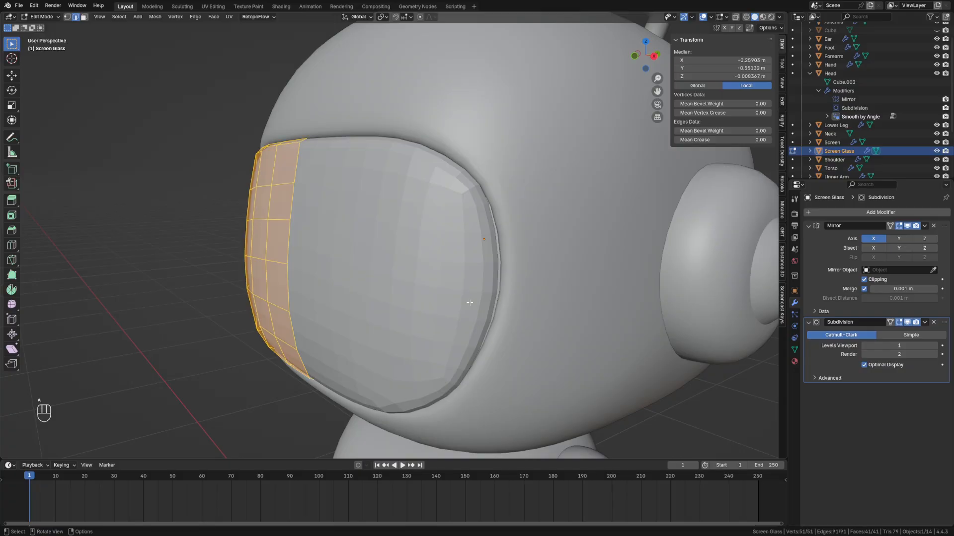
pyautogui.press('g')
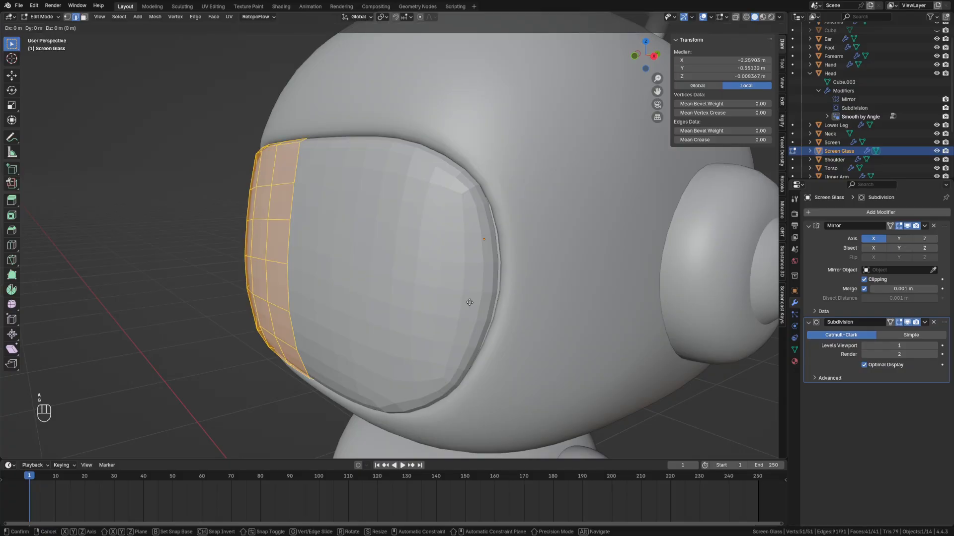
pyautogui.press('y')
pyautogui.press('shift')
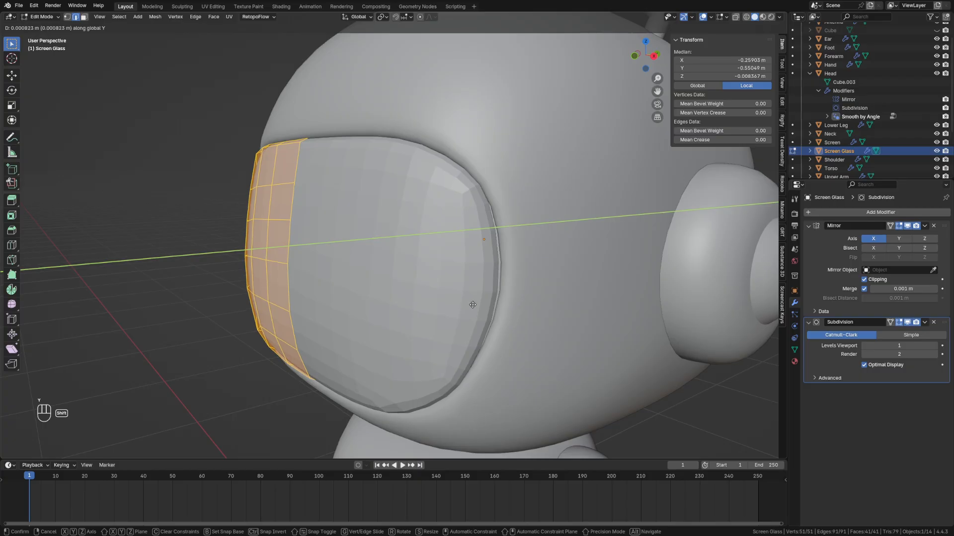
pyautogui.click(507, 312)
pyautogui.moveTo(508, 312); pyautogui.dragTo(743, 396, button='middle')
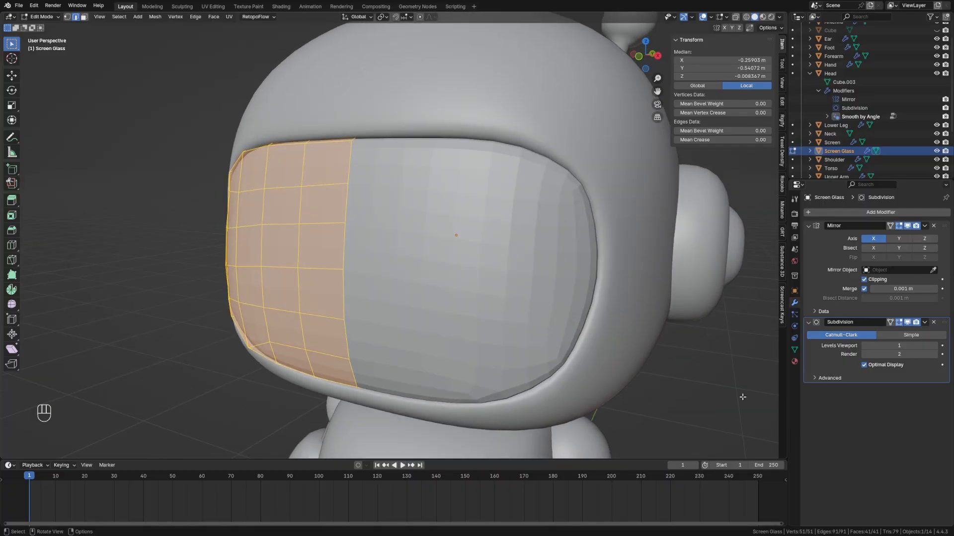
# Return to Object Mode, shade Screen Glass smooth, and set its Subdivision viewport level to 2
pyautogui.press('Tab')
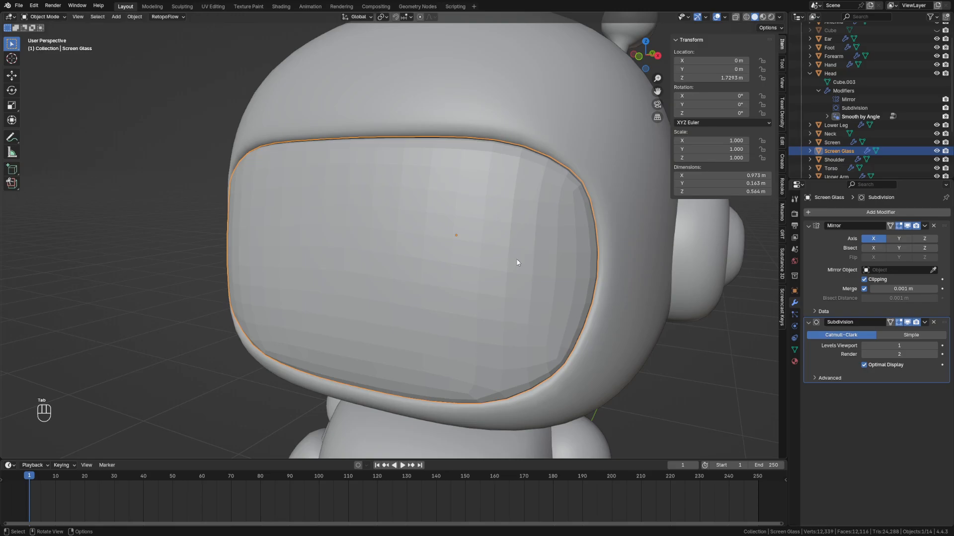
pyautogui.rightClick(498, 258)
pyautogui.click(498, 259)
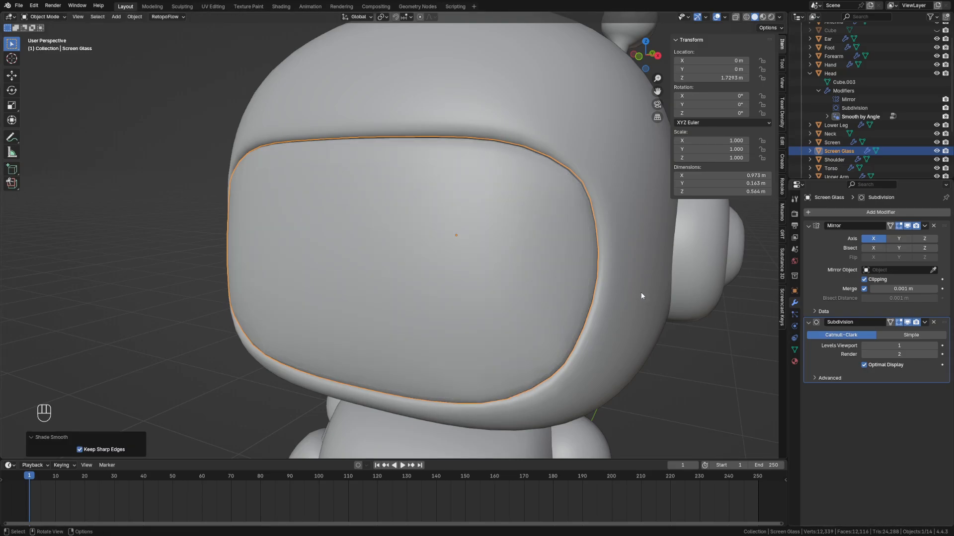
pyautogui.click(935, 346)
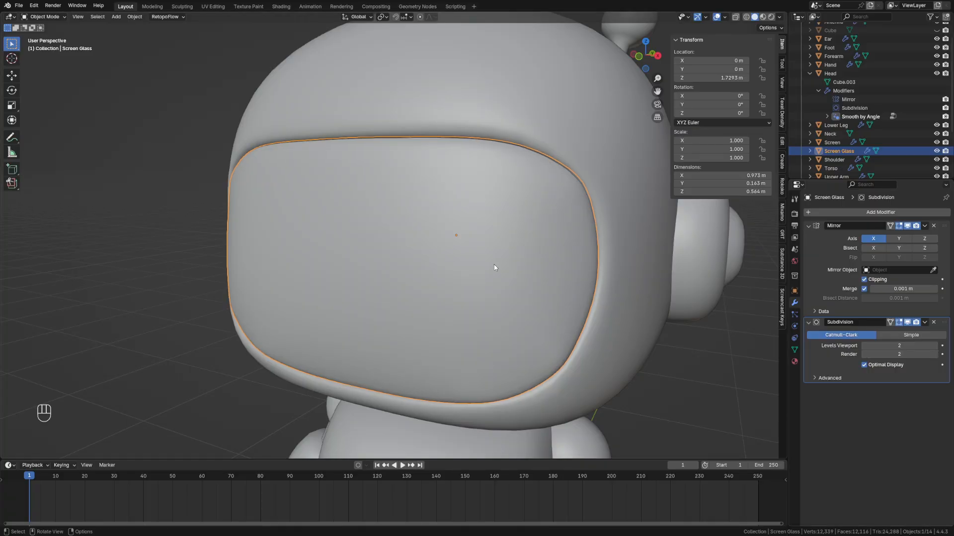
# Set the Head's Subdivision viewport level to 3, then deselect it
pyautogui.click(519, 105)
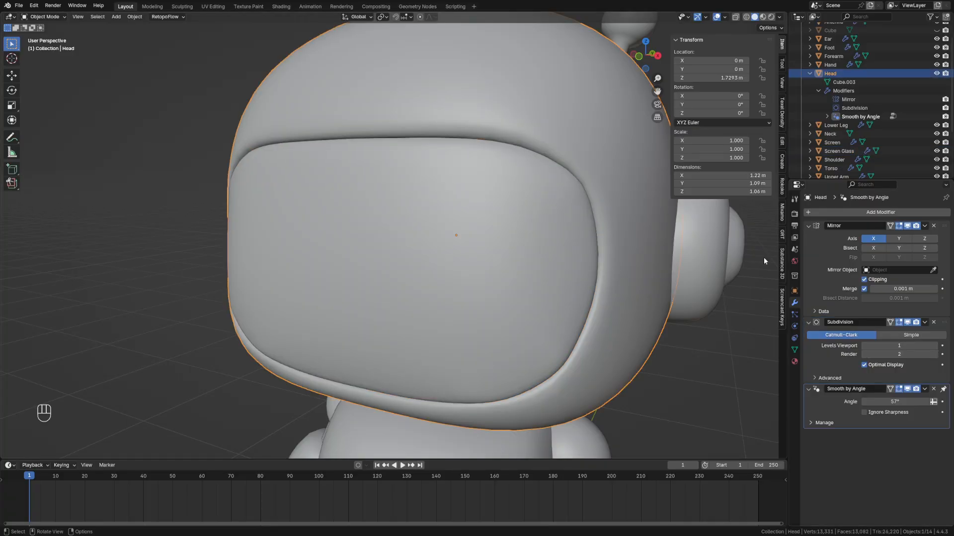
pyautogui.click(935, 345)
pyautogui.scroll(-5, 612, 381)
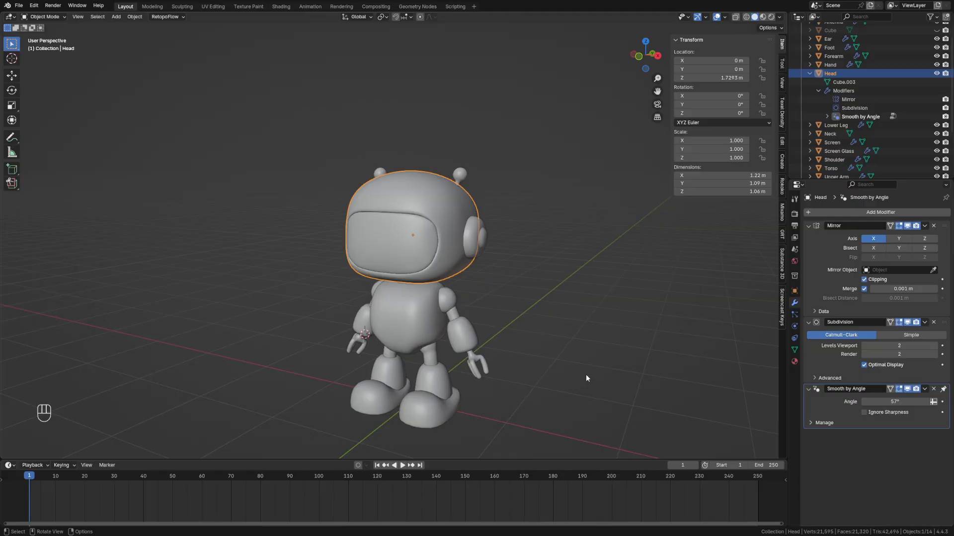
pyautogui.moveTo(586, 378); pyautogui.dragTo(584, 303, button='middle')
pyautogui.click(626, 305)
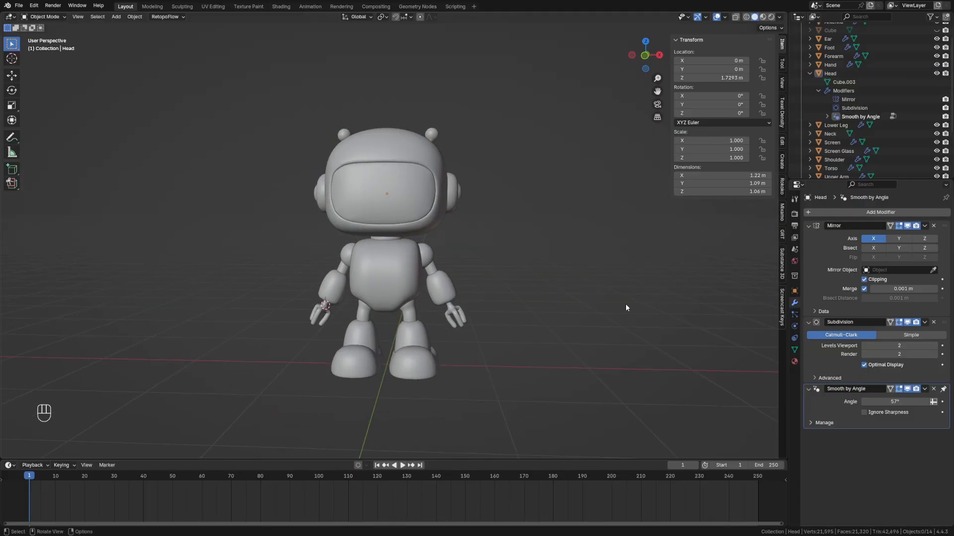
# Set the Subdivision viewport level to 3 on the Foot, Lower Leg and Forearm objects
pyautogui.moveTo(490, 367); pyautogui.dragTo(502, 334, button='middle')
pyautogui.scroll(2, 521, 378)
pyautogui.moveTo(503, 334)
pyautogui.mouseDown(button='middle')
pyautogui.moveTo(533, 338)
pyautogui.moveTo(509, 340)
pyautogui.mouseUp(button='middle')
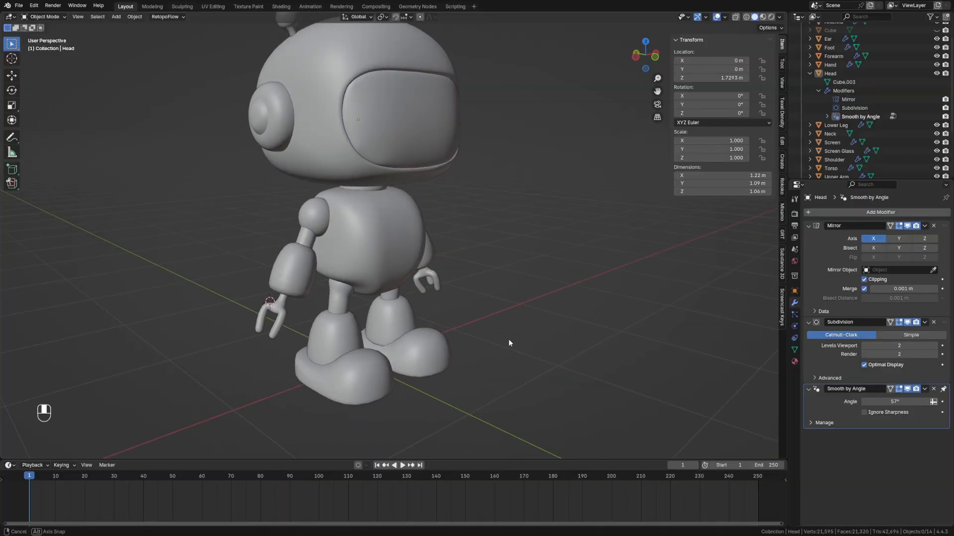
pyautogui.scroll(1, 509, 340)
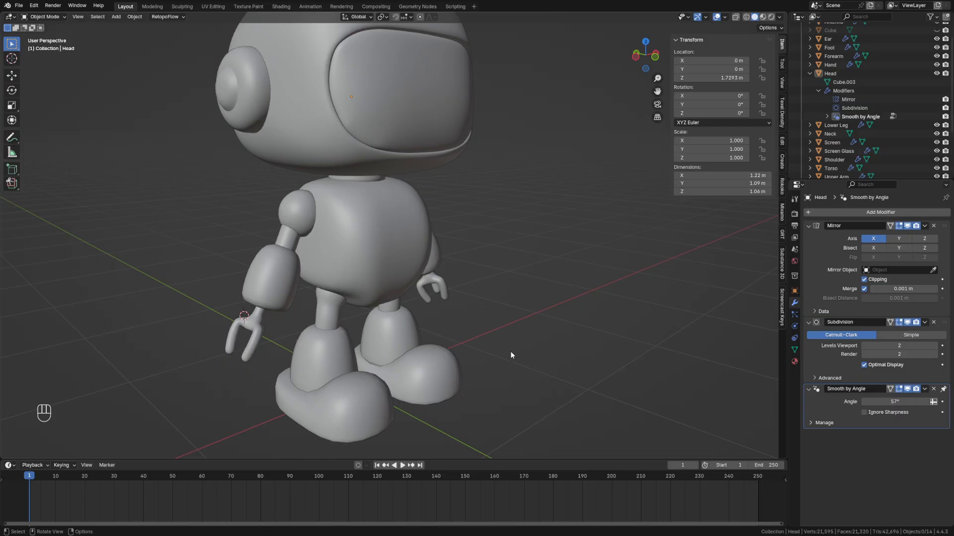
pyautogui.click(363, 347)
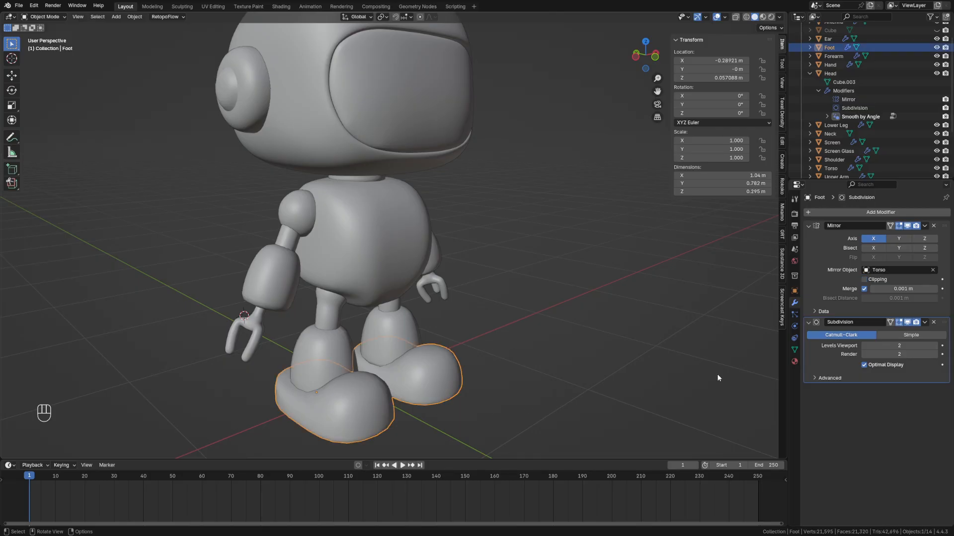
pyautogui.click(935, 346)
pyautogui.click(333, 347)
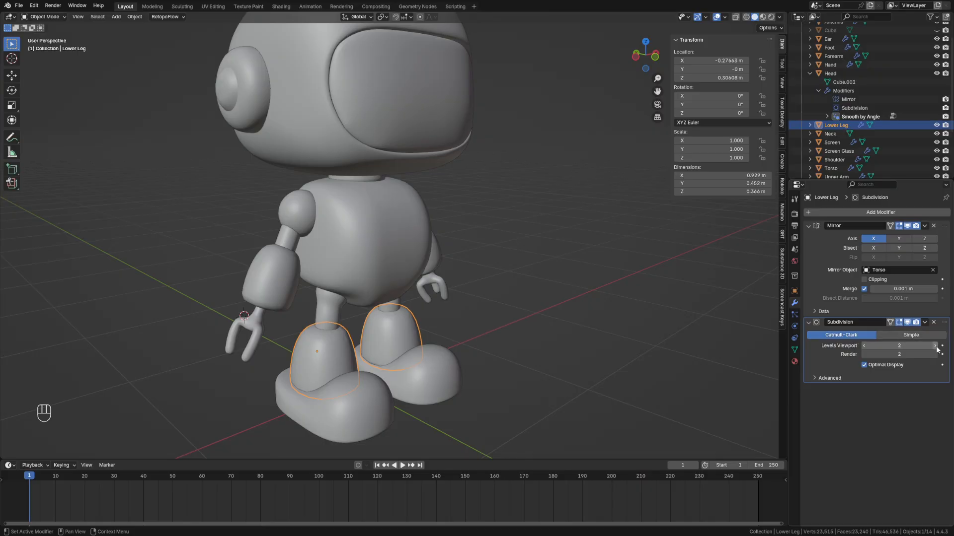
pyautogui.click(264, 282)
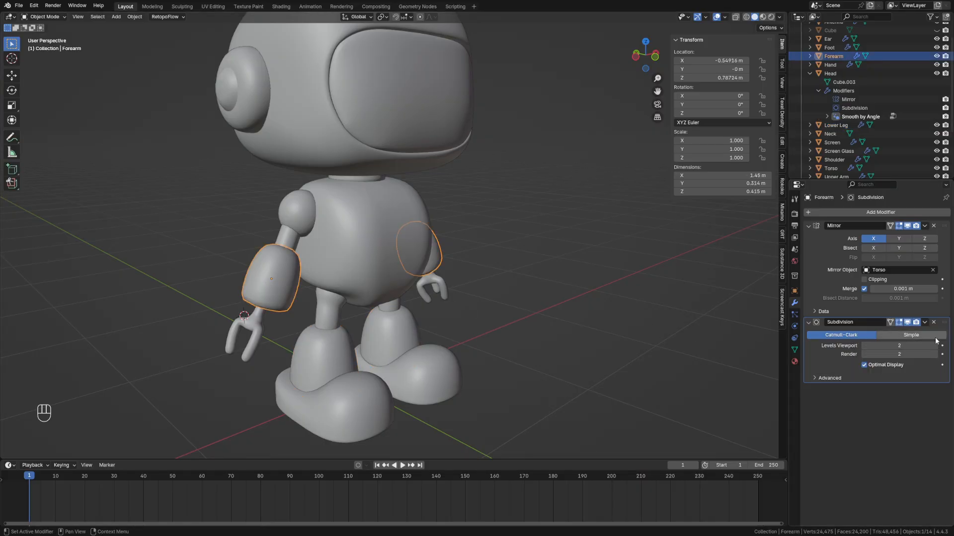
pyautogui.click(935, 346)
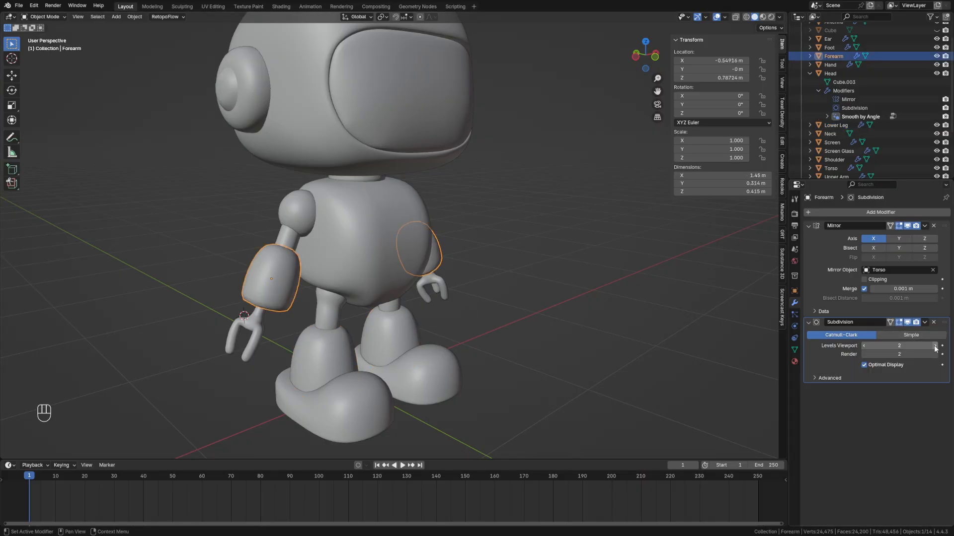
# Isolate the Upper Arm in local view and add a Subdivision modifier to it
pyautogui.click(297, 241)
pyautogui.press('KP_Divide')
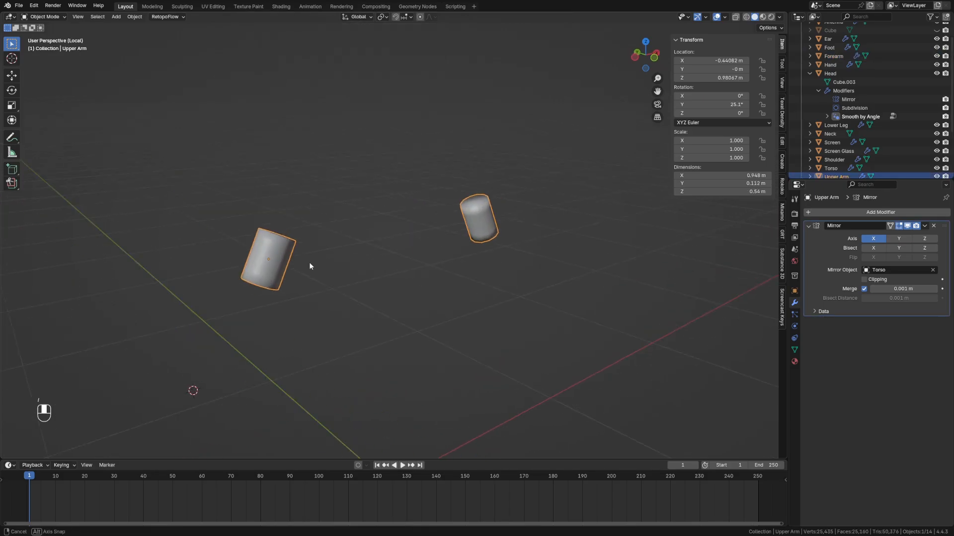
pyautogui.click(842, 211)
pyautogui.write('sub')
pyautogui.press('Return')
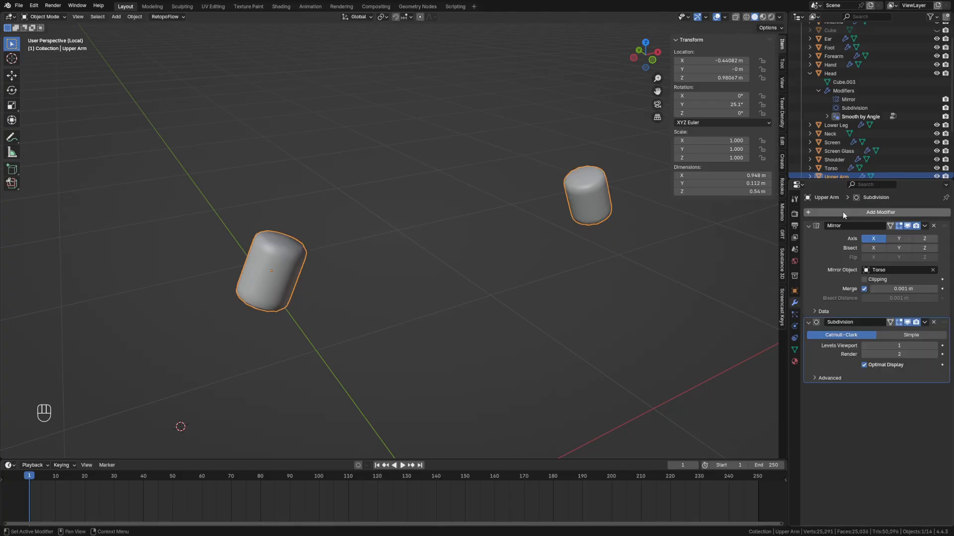
# Select the edge loops at both ends of the Upper Arm cylinder in Edit Mode and crease them to 1
pyautogui.press('Tab')
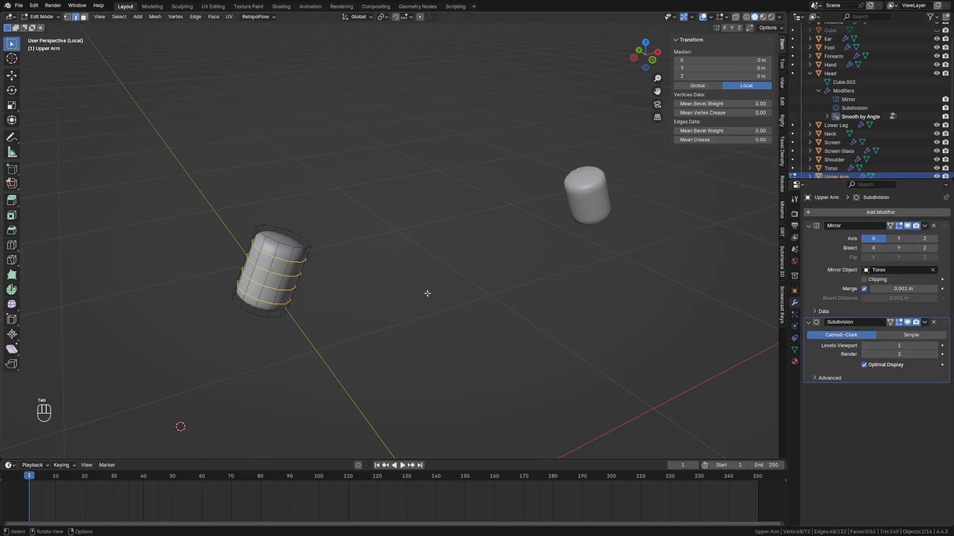
pyautogui.press('2')
pyautogui.click(286, 244)
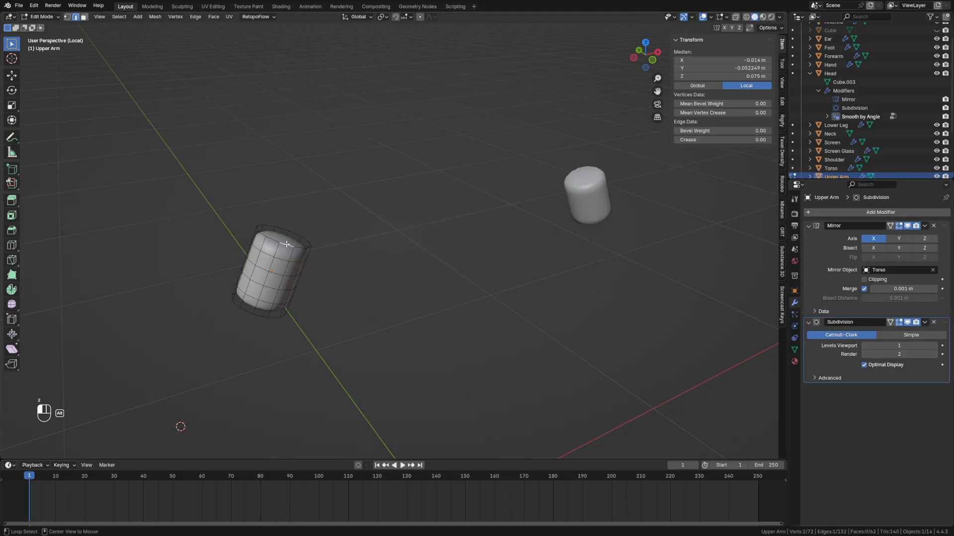
pyautogui.keyDown('alt'); pyautogui.click(287, 244); pyautogui.keyUp('alt')
pyautogui.keyDown('alt'); pyautogui.click(248, 313); pyautogui.keyUp('alt')
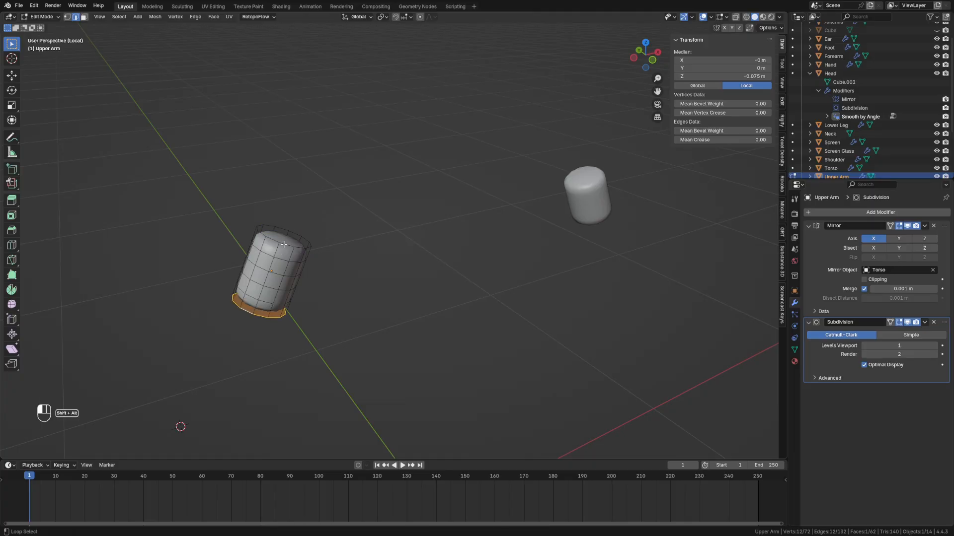
pyautogui.keyDown('alt'); pyautogui.keyDown('shift'); pyautogui.click(285, 244); pyautogui.keyUp('shift'); pyautogui.keyUp('alt')
pyautogui.hotkey('shift', 'e')
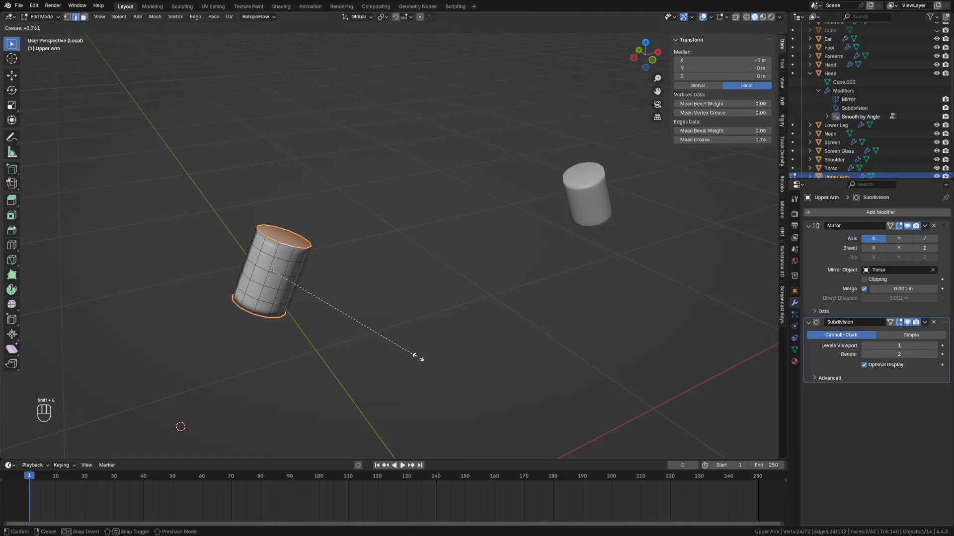
pyautogui.click(678, 437)
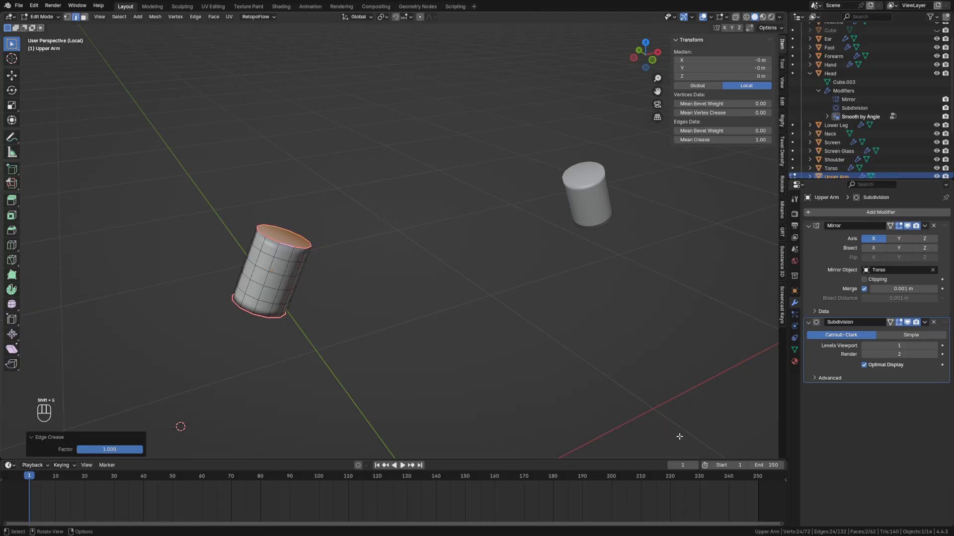
# Apply Shade Auto Smooth at 30° to the Upper Arm in Object Mode and exit local view
pyautogui.press('Tab')
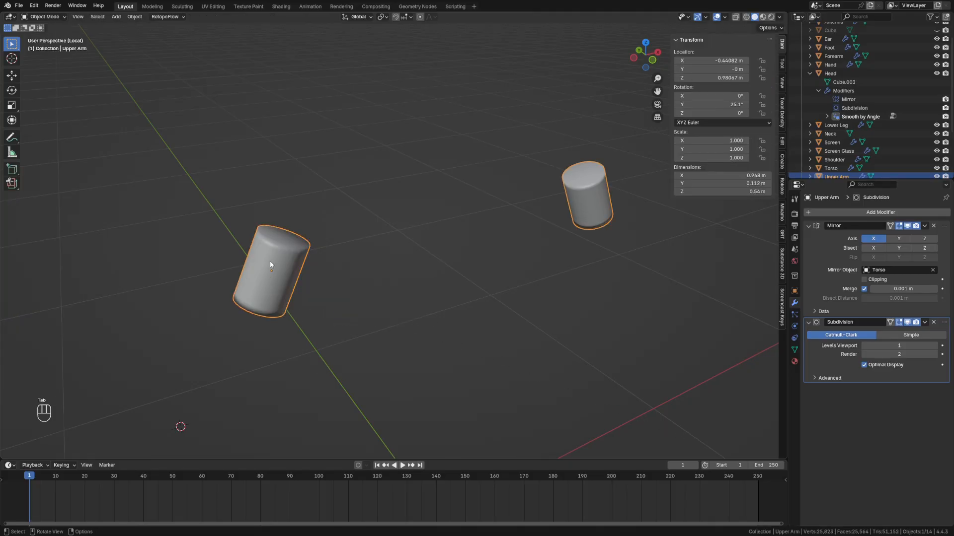
pyautogui.rightClick(271, 264)
pyautogui.click(224, 262)
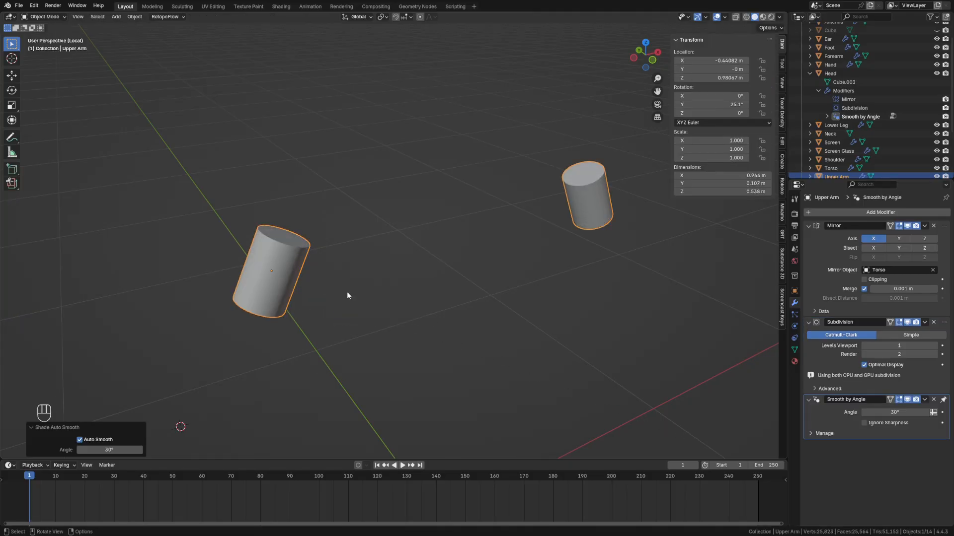
pyautogui.click(378, 296)
pyautogui.press('KP_Divide')
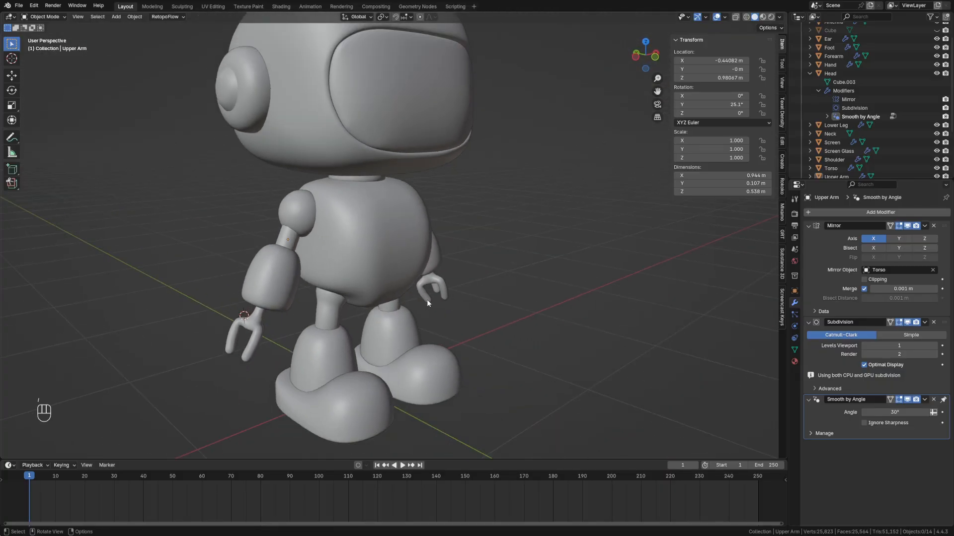
# Set the Shoulder's Subdivision viewport level to 3 and deselect it
pyautogui.click(298, 208)
pyautogui.click(935, 346)
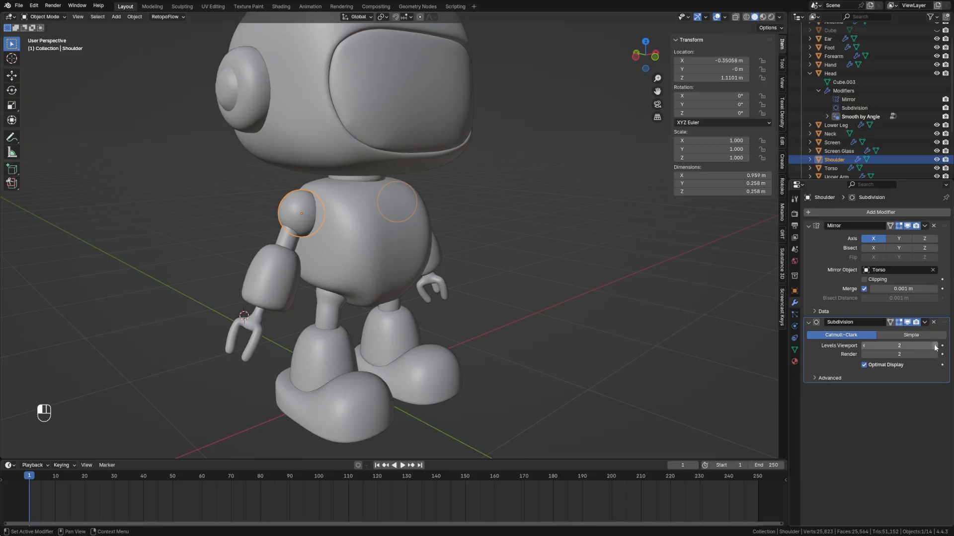
pyautogui.click(506, 264)
# Move the Foot object along the X axis by about 0.012 m to bring the mirrored feet closer together
pyautogui.keyDown('shift'); pyautogui.moveTo(580, 317); pyautogui.dragTo(514, 313, button='middle'); pyautogui.keyUp('shift')
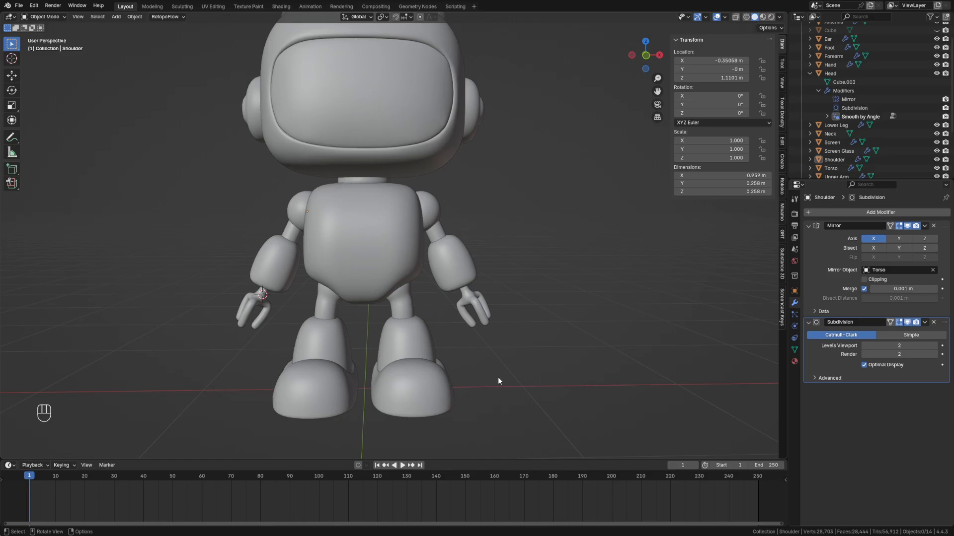
pyautogui.moveTo(498, 380); pyautogui.dragTo(454, 435, button='middle')
pyautogui.click(320, 381)
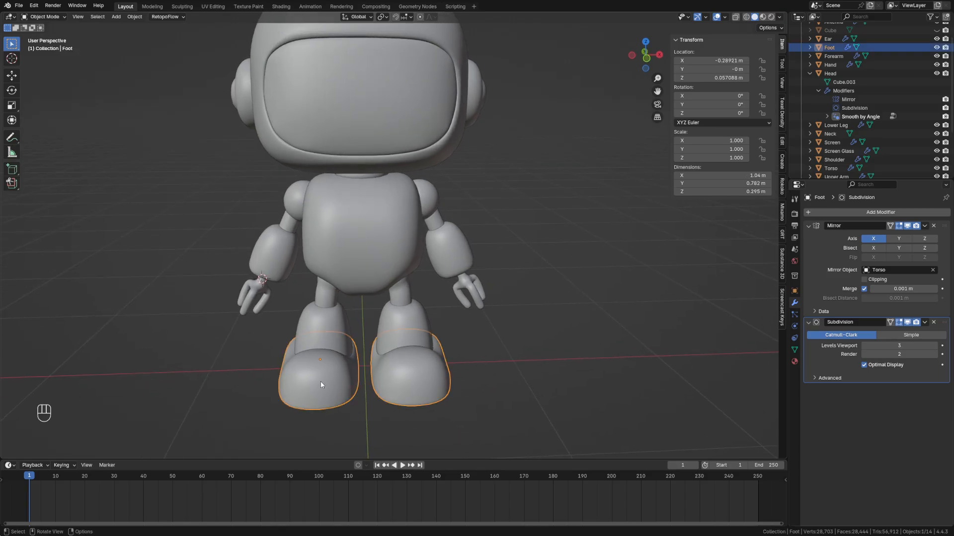
pyautogui.press('g')
pyautogui.press('x')
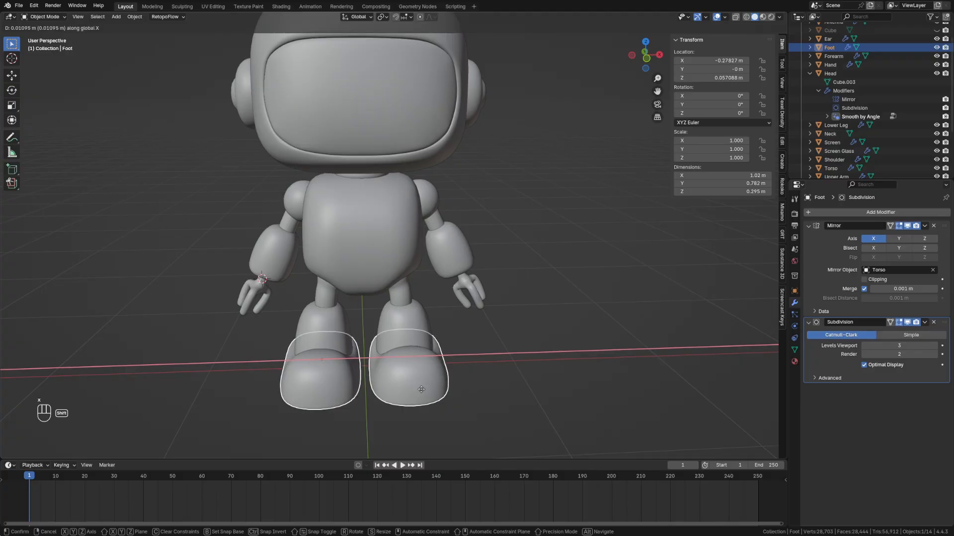
pyautogui.click(422, 389)
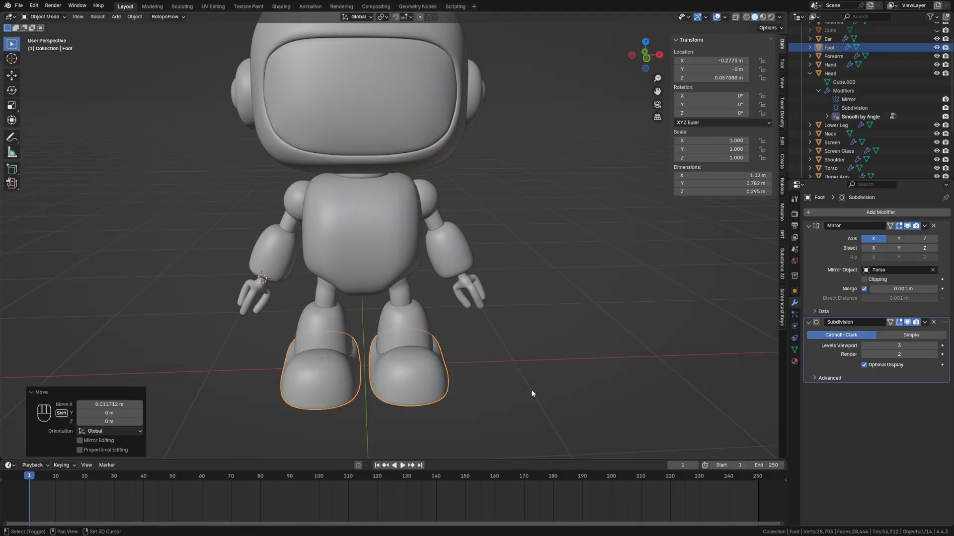
# Nudge the feet about 0.003 m further inward along X and deselect them
pyautogui.moveTo(532, 393); pyautogui.dragTo(540, 441, button='middle')
pyautogui.scroll(2, 540, 441)
pyautogui.press('g')
pyautogui.press('x')
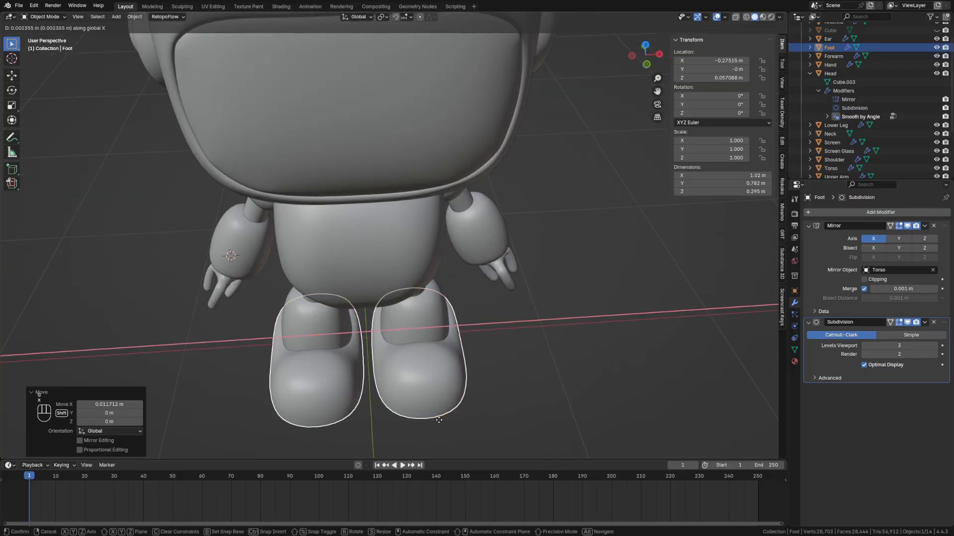
pyautogui.click(441, 424)
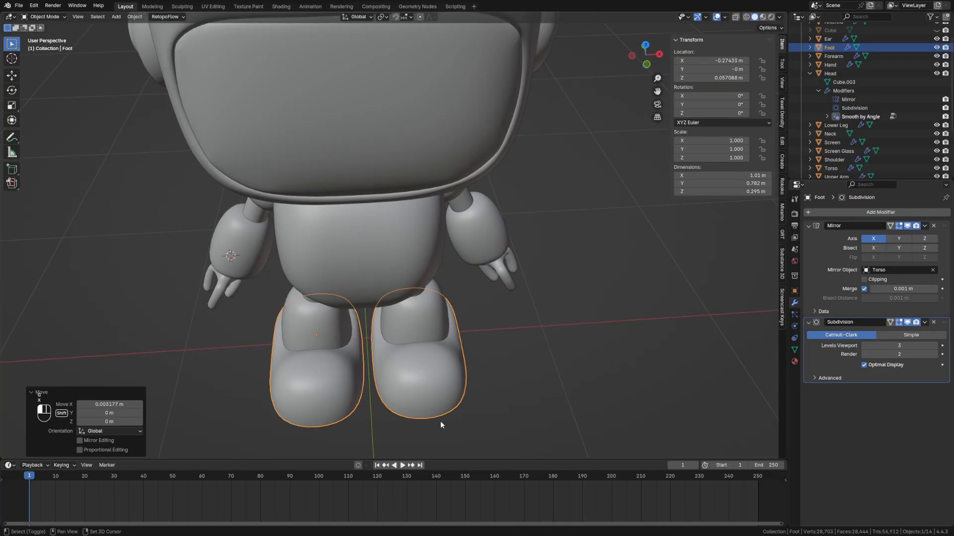
pyautogui.scroll(-2, 449, 420)
pyautogui.moveTo(462, 416); pyautogui.dragTo(471, 357, button='middle')
pyautogui.scroll(-1, 471, 356)
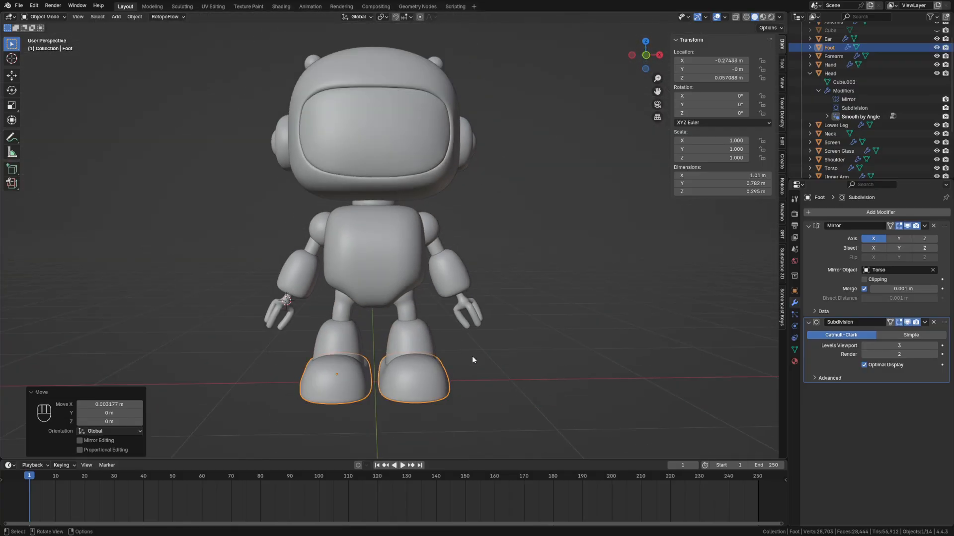
pyautogui.click(504, 376)
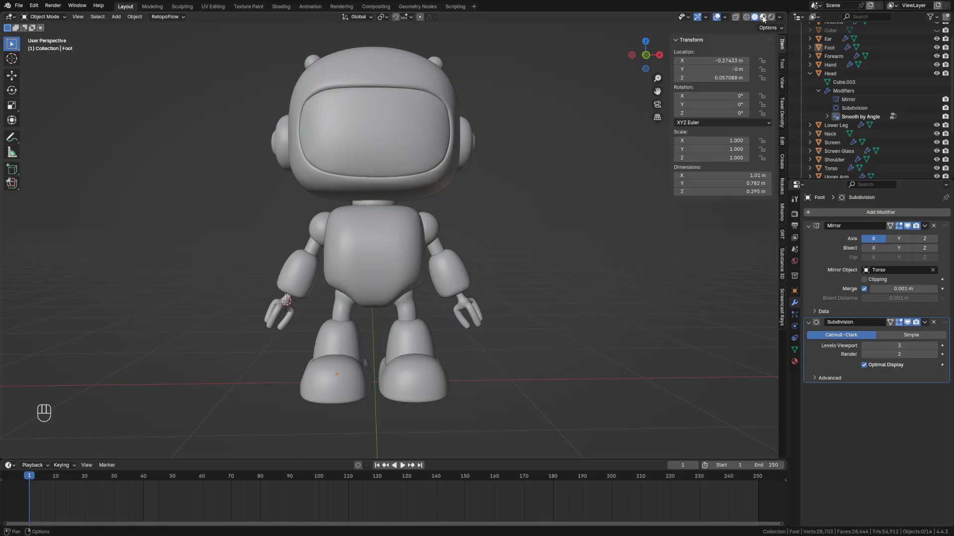
# Switch the viewport to Material Preview and give the Torso a new material named RobotMetal
pyautogui.click(763, 17)
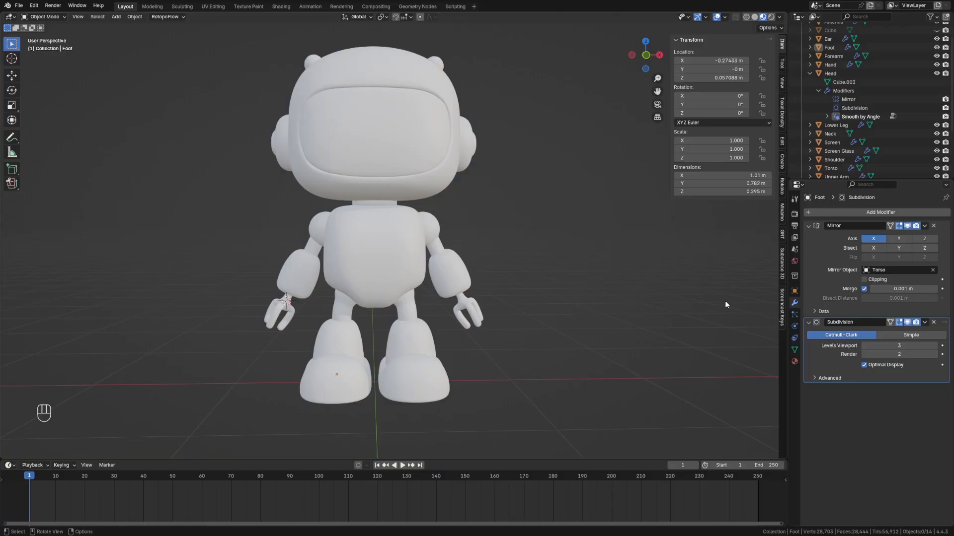
pyautogui.click(794, 362)
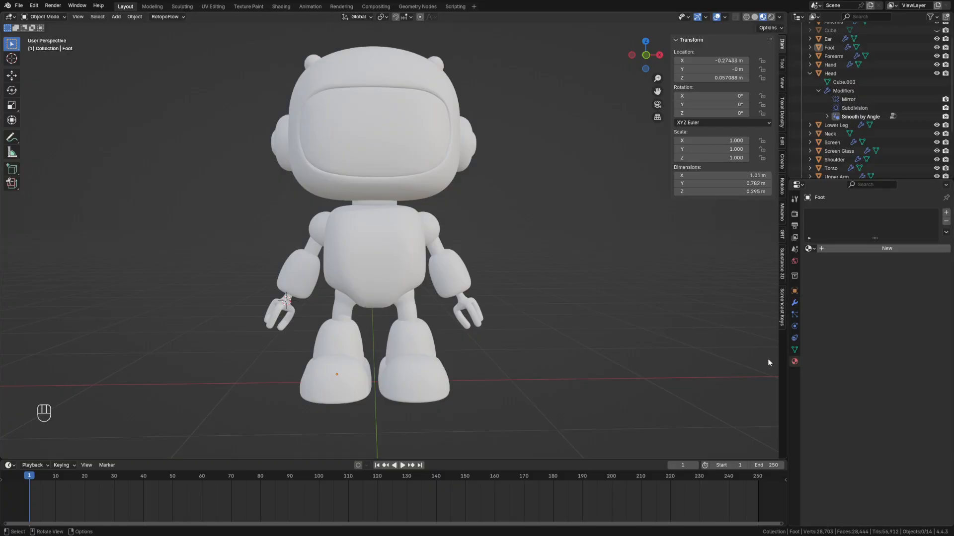
pyautogui.click(373, 260)
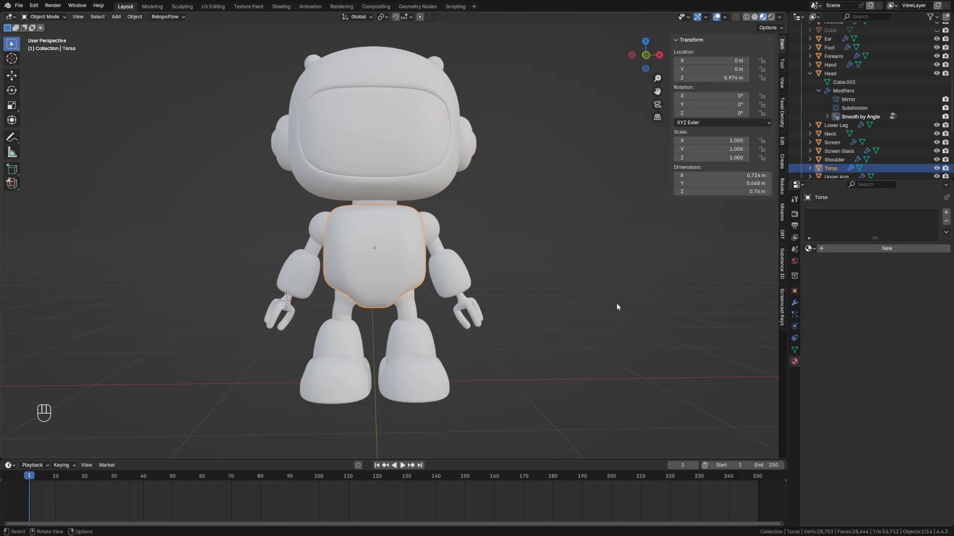
pyautogui.click(811, 249)
pyautogui.click(883, 248)
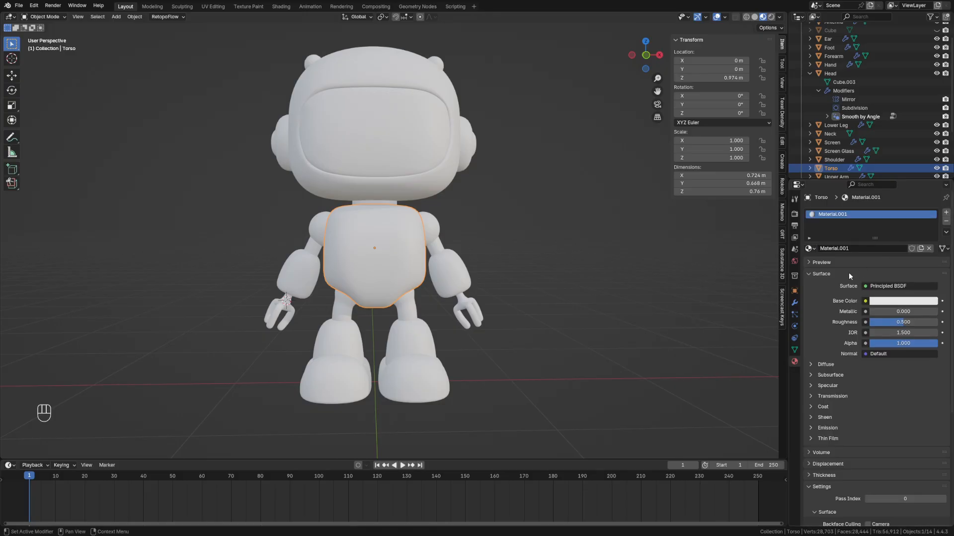
pyautogui.scroll(-2, 728, 279)
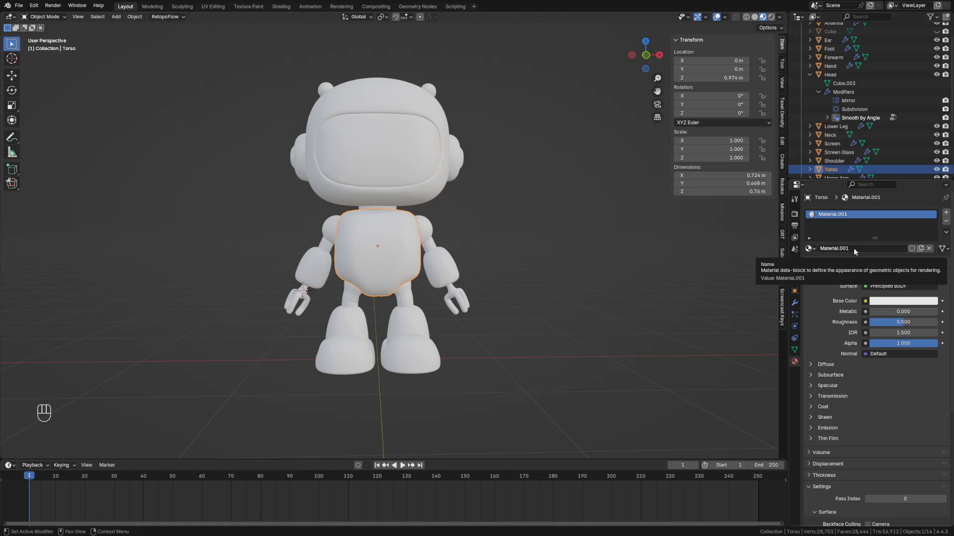
pyautogui.click(854, 248)
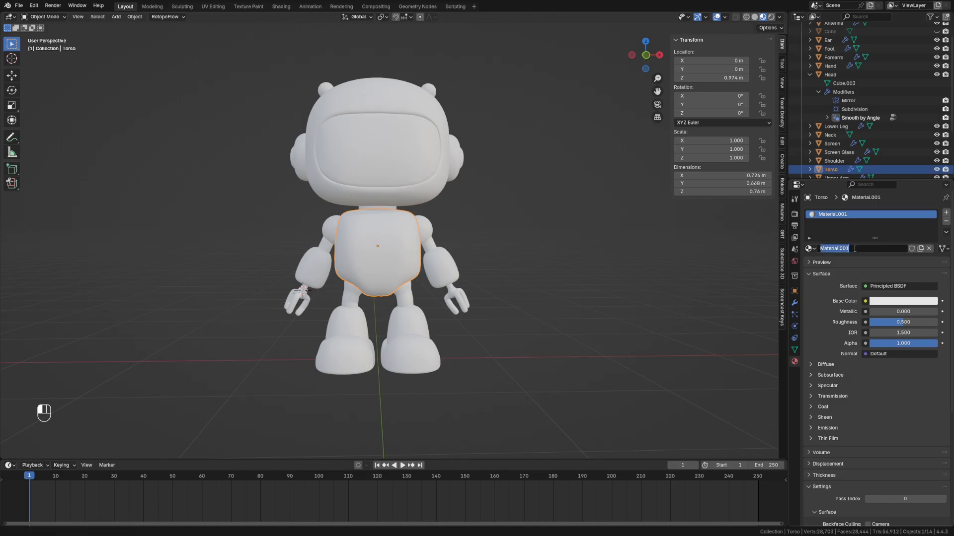
pyautogui.write('RobotMetal')
pyautogui.press('Return')
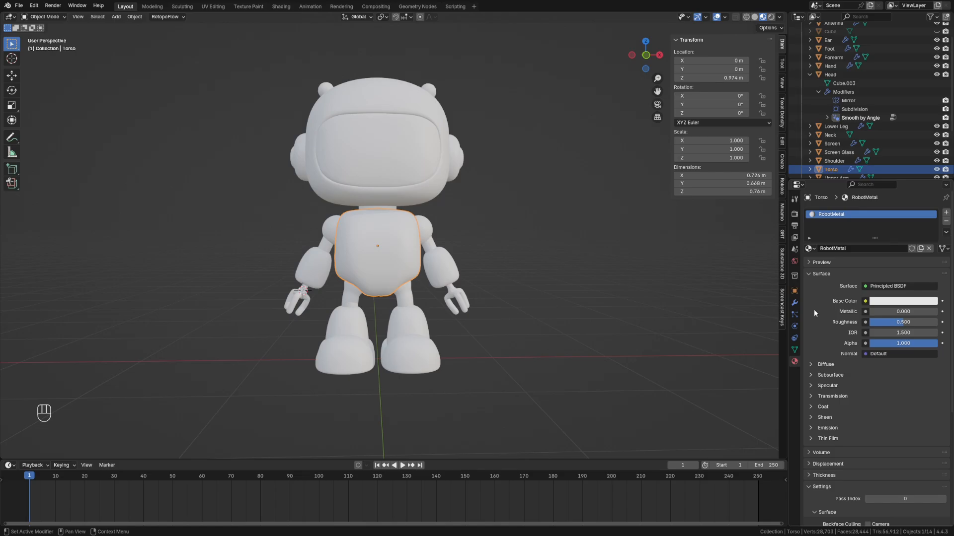
# Set the Torso material's base color to hex #CC9919
pyautogui.click(884, 301)
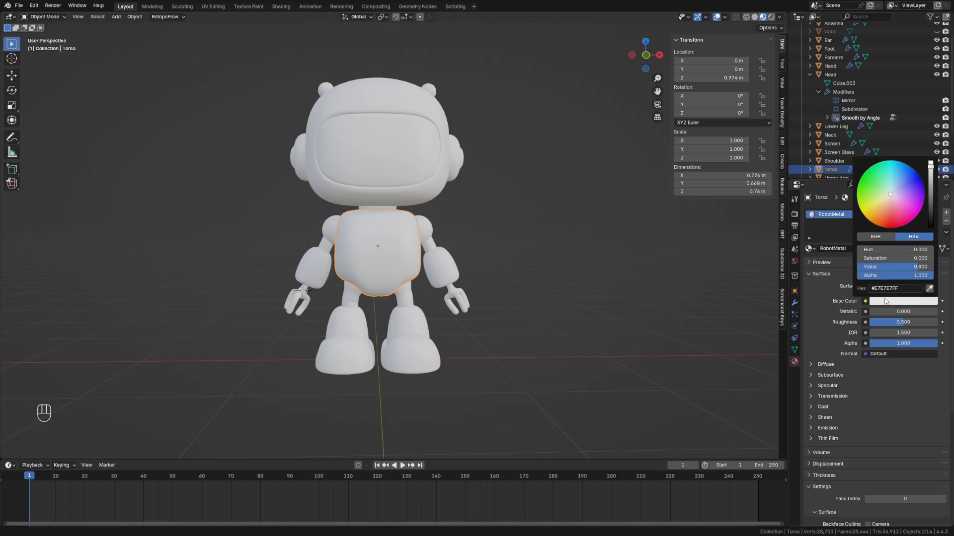
pyautogui.click(904, 287)
pyautogui.write('#CC9919')
pyautogui.press('Return')
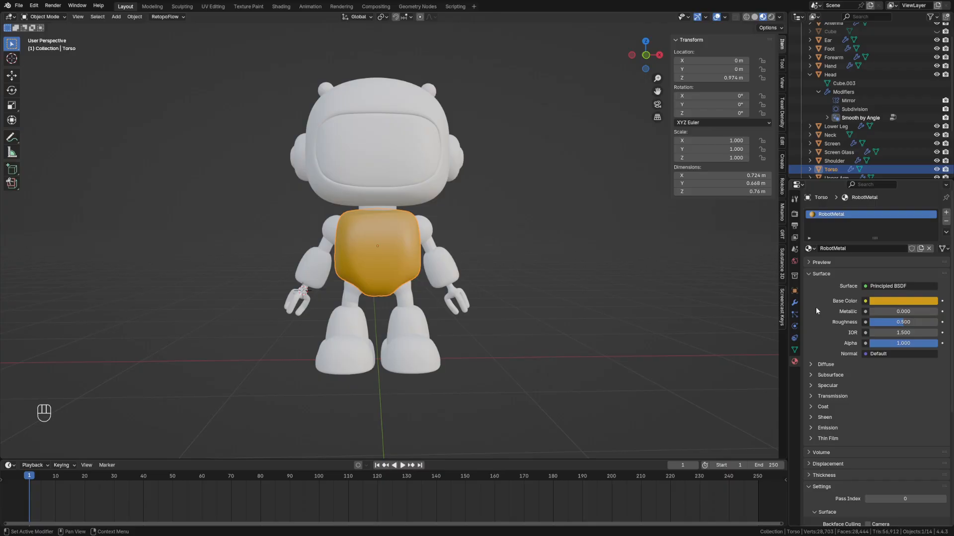
# Try the Torso material with Metallic at 1, return it to 0, and set Roughness to 0.2
pyautogui.moveTo(874, 311); pyautogui.dragTo(933, 313)
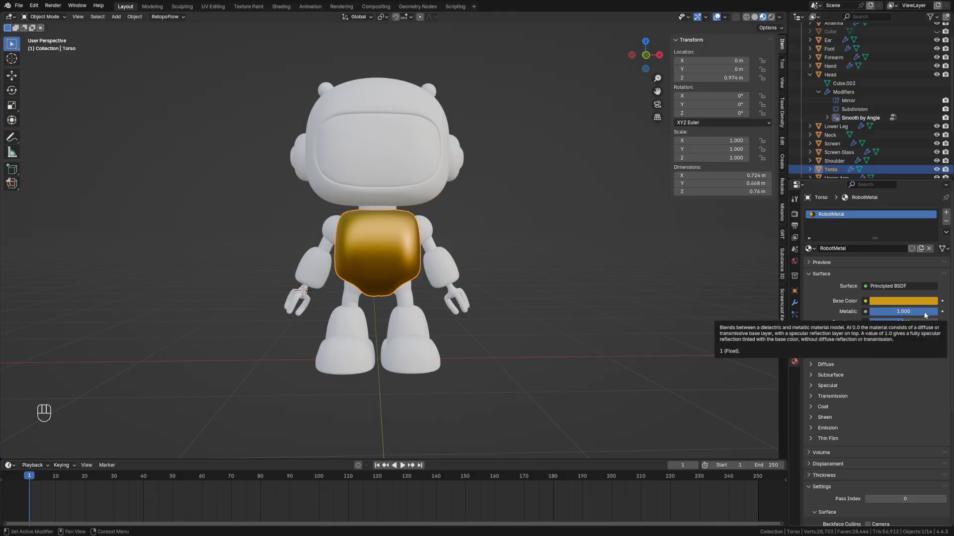
pyautogui.moveTo(925, 315); pyautogui.dragTo(822, 312)
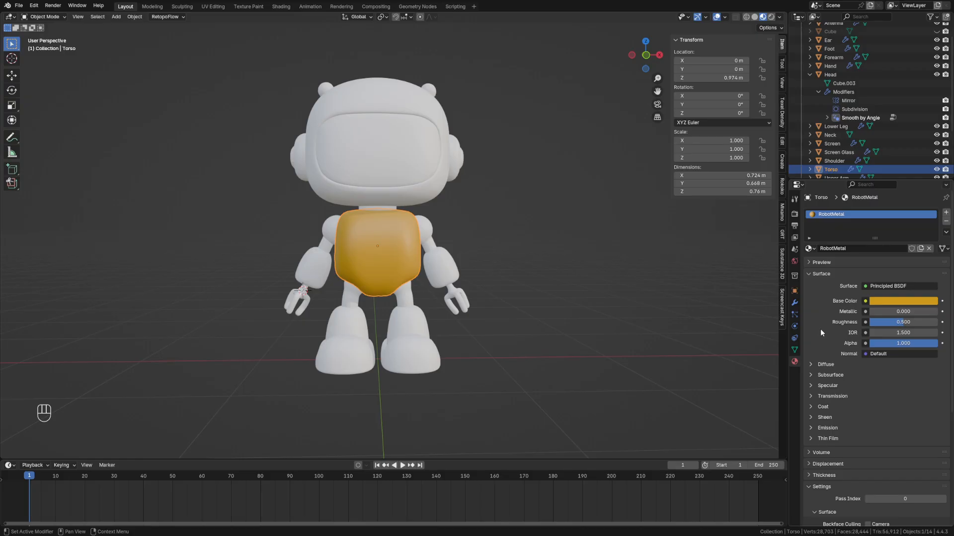
pyautogui.moveTo(889, 321)
pyautogui.mouseDown()
pyautogui.moveTo(939, 325)
pyautogui.moveTo(865, 323)
pyautogui.mouseUp()
pyautogui.hotkey('ctrl', 'v')
# Rename the Torso's material to RobotPaint
pyautogui.click(863, 249)
pyautogui.click(864, 247)
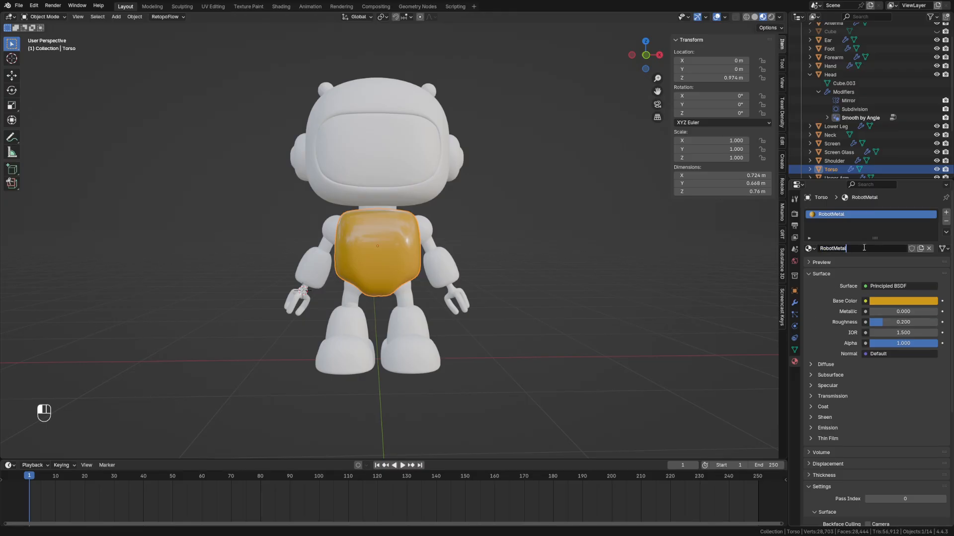
pyautogui.press('BackSpace')
pyautogui.press('BackSpace')
pyautogui.press('BackSpace')
pyautogui.press('BackSpace')
pyautogui.write('Paint')
pyautogui.press('Return')
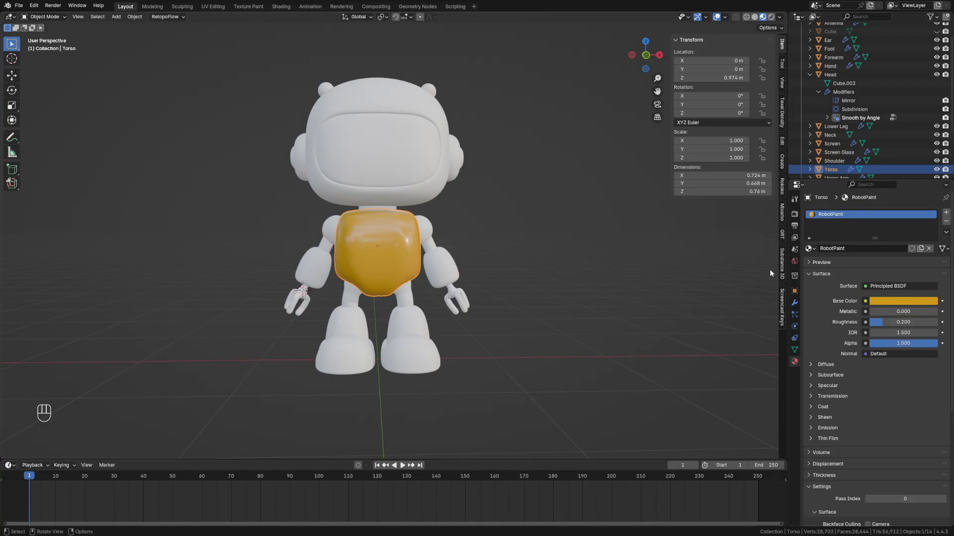
# Assign the existing RobotPaint material to the Head
pyautogui.click(397, 95)
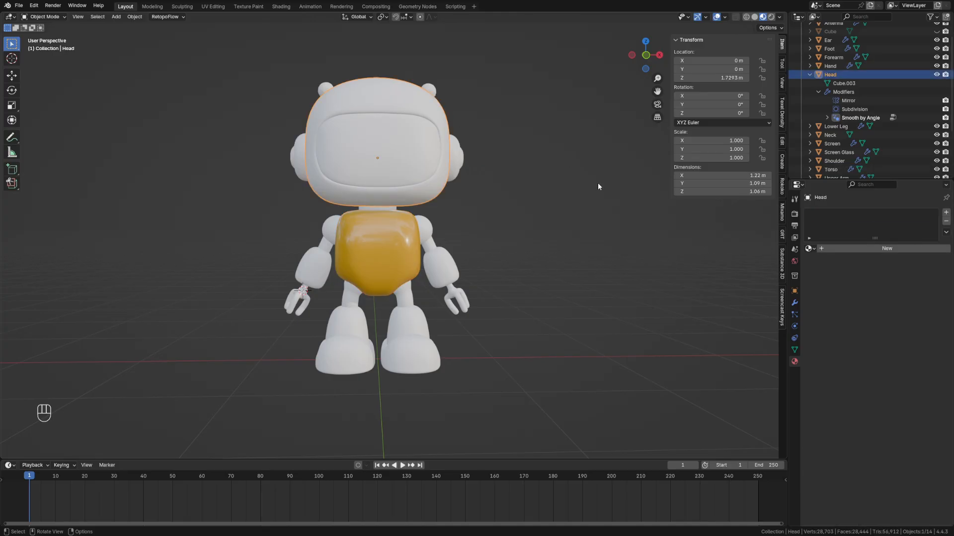
pyautogui.click(808, 249)
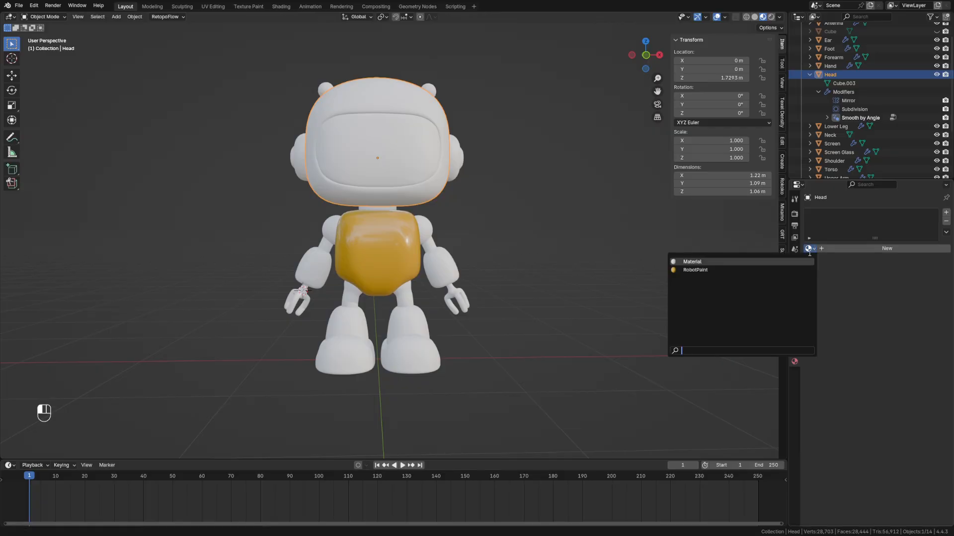
pyautogui.click(702, 268)
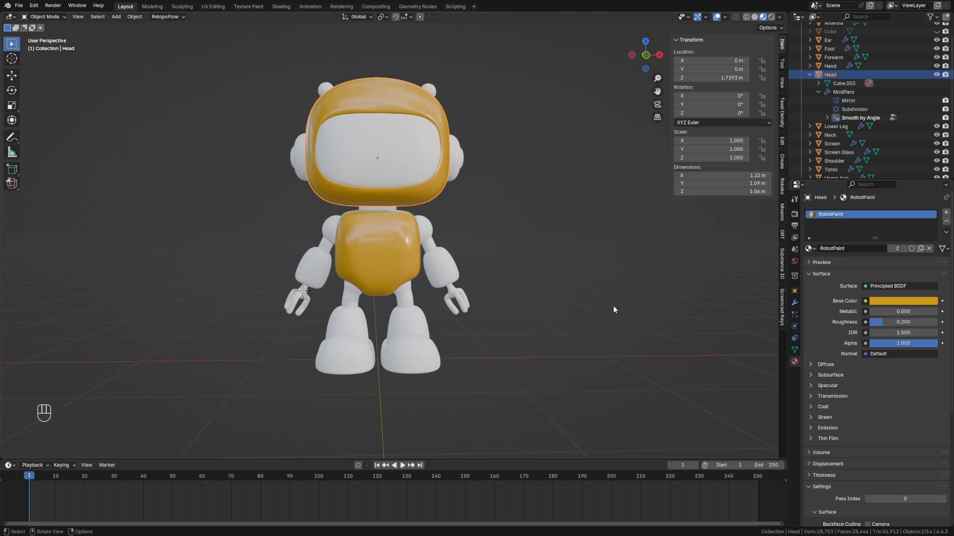
# Link the Head's material to the Lower Leg, Foot, Forearm and Ear, keeping the Head as the active object
pyautogui.click(350, 322)
pyautogui.keyDown('shift'); pyautogui.click(351, 348); pyautogui.keyUp('shift')
pyautogui.keyDown('shift'); pyautogui.click(451, 266); pyautogui.keyUp('shift')
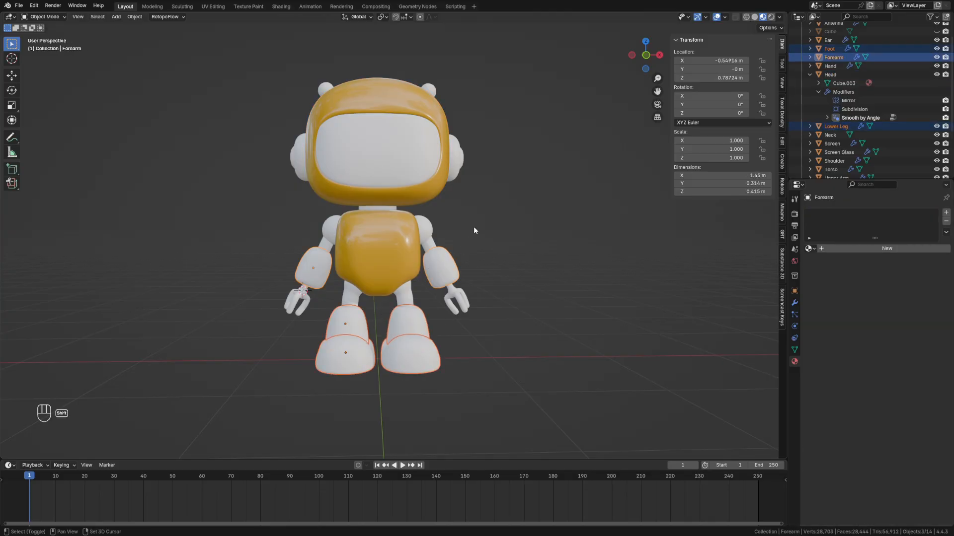
pyautogui.keyDown('shift'); pyautogui.click(456, 161); pyautogui.keyUp('shift')
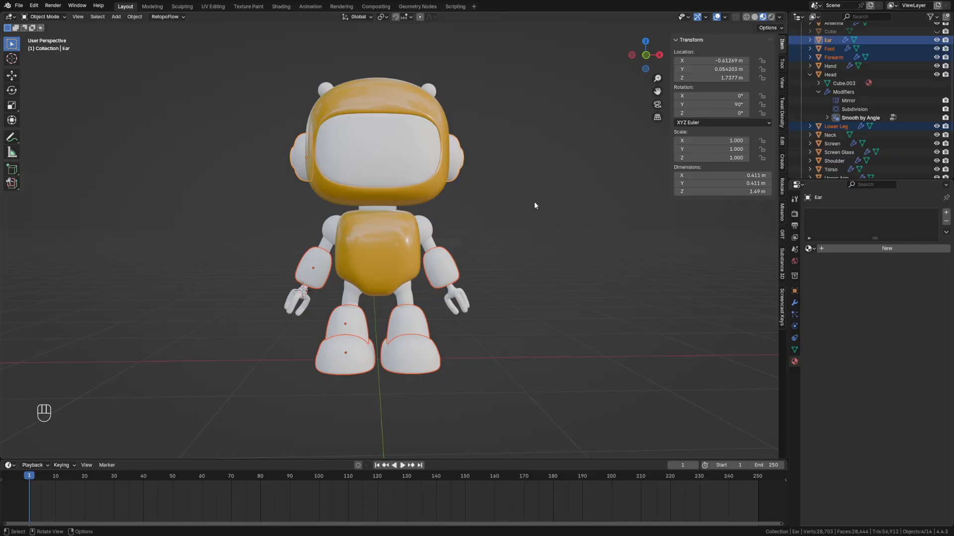
pyautogui.keyDown('shift'); pyautogui.click(396, 98); pyautogui.keyUp('shift')
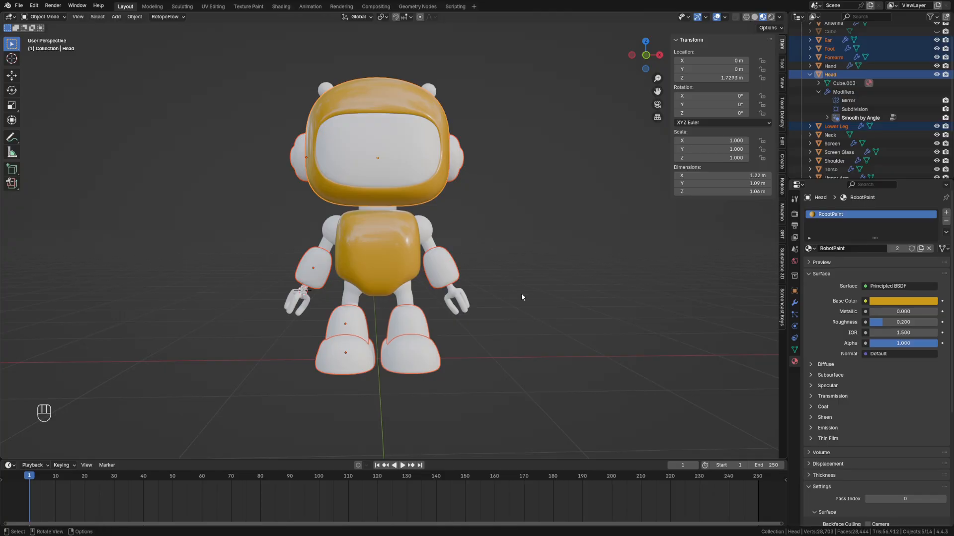
pyautogui.hotkey('ctrl', 'l')
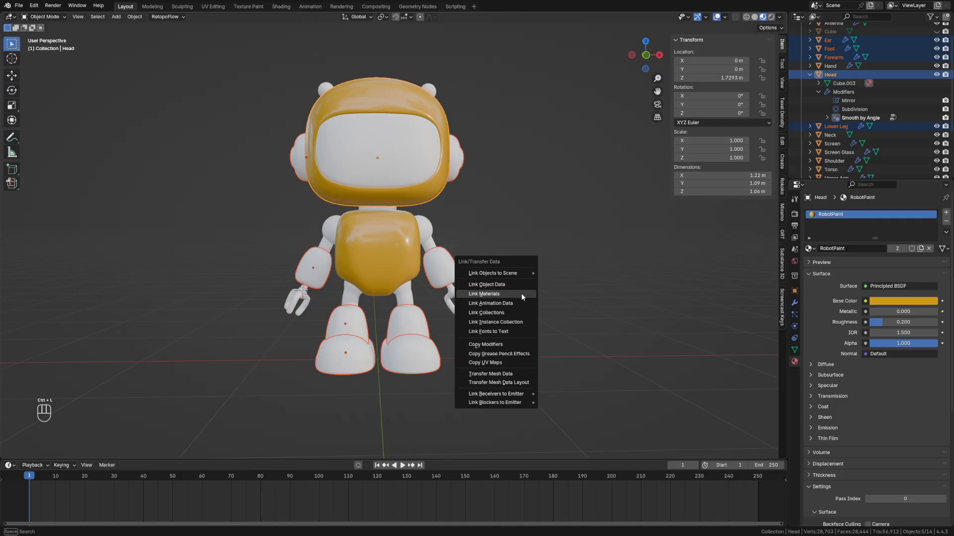
pyautogui.click(521, 295)
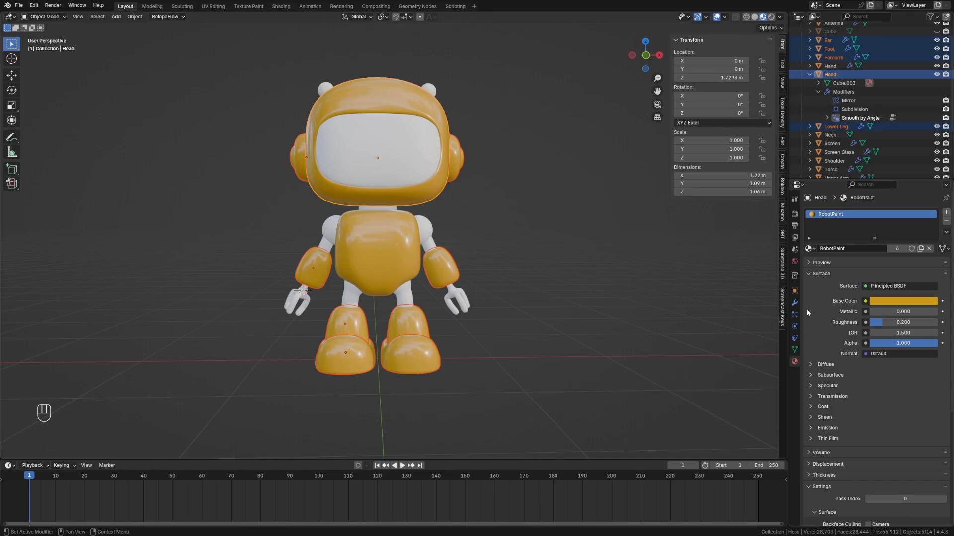
# Give the Shoulder its own separate copy of the RobotPaint material and name the copy RobotResin
pyautogui.click(428, 230)
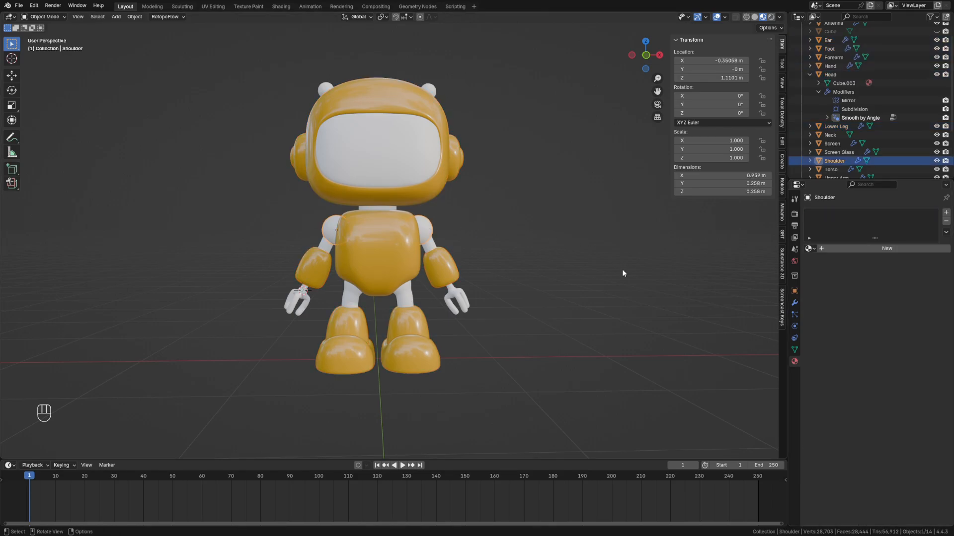
pyautogui.click(809, 249)
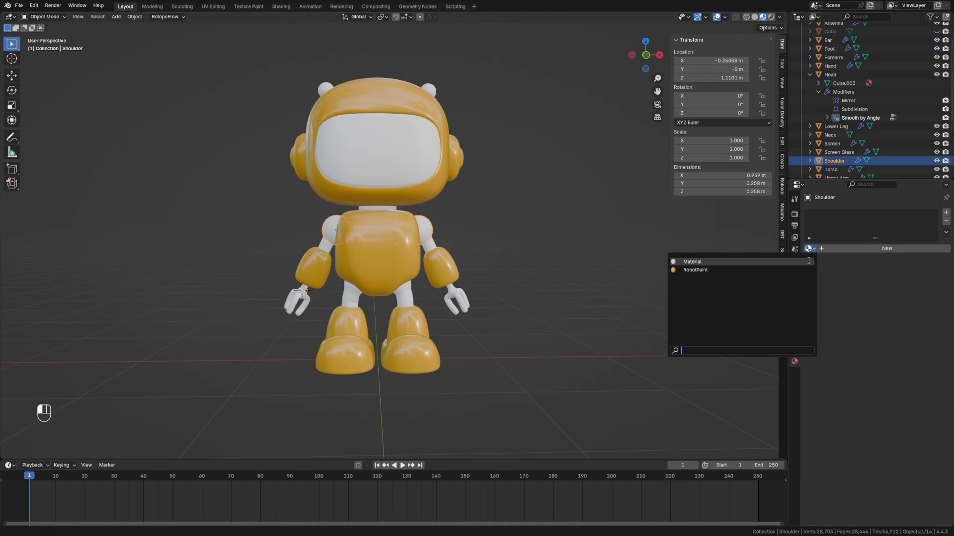
pyautogui.click(781, 271)
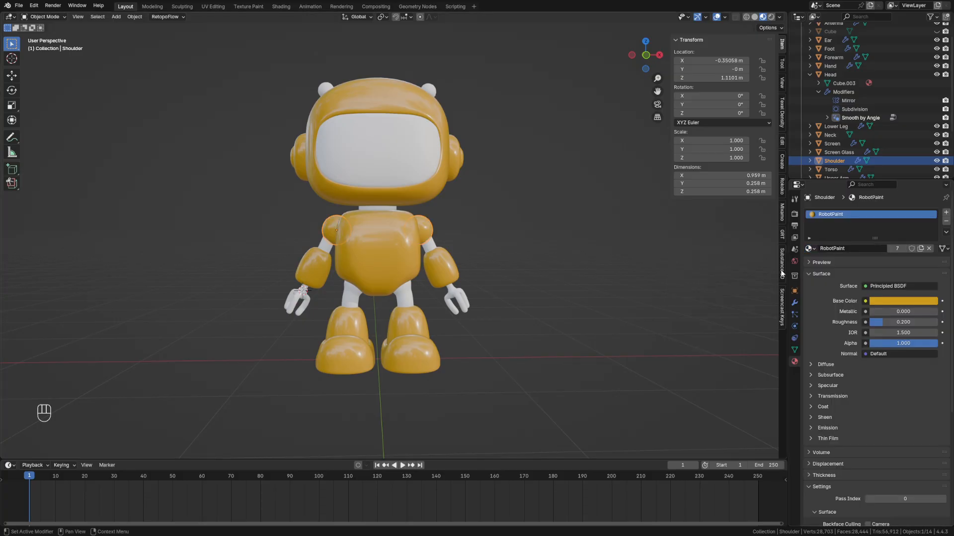
pyautogui.click(919, 249)
pyautogui.moveTo(856, 248); pyautogui.dragTo(833, 248)
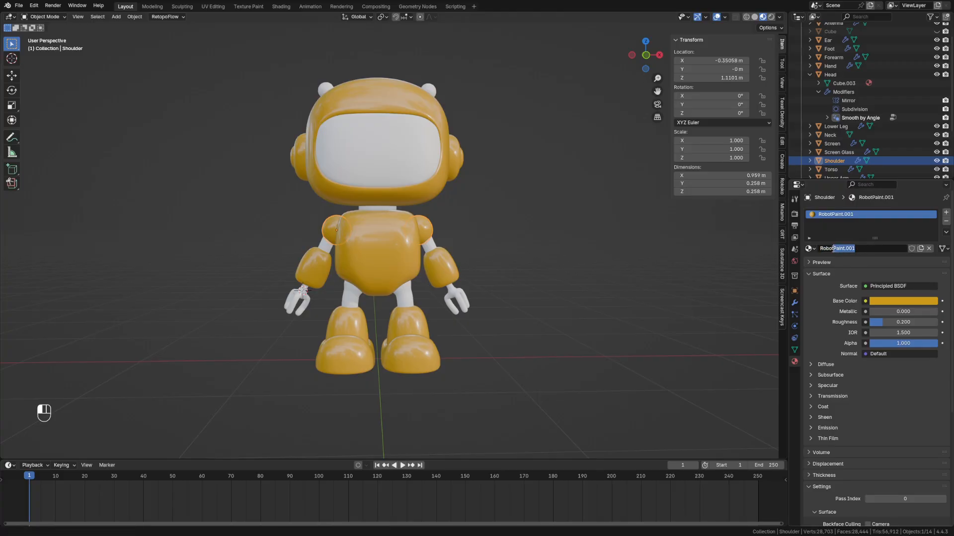
pyautogui.write('Resin')
pyautogui.press('Return')
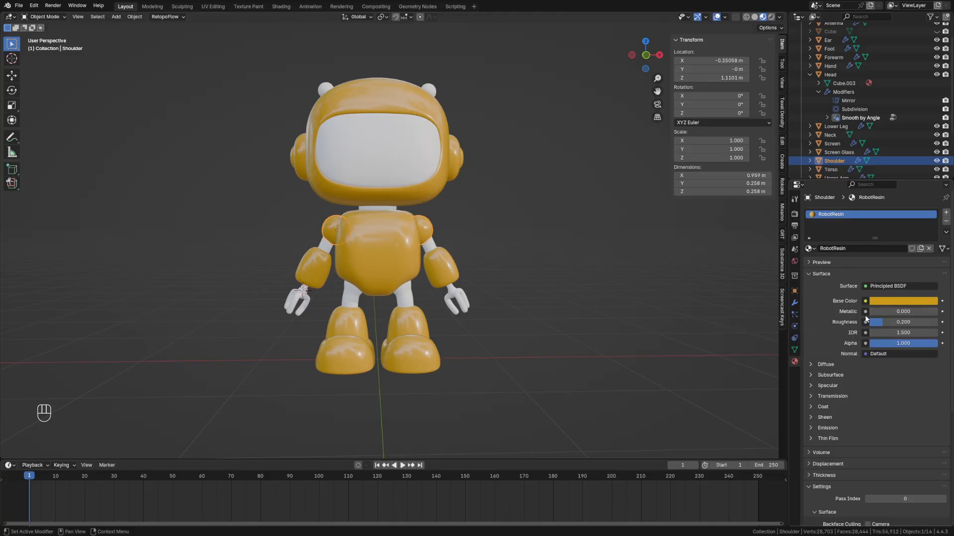
# Set the RobotResin material's base color to hex #101010FF
pyautogui.click(914, 302)
pyautogui.click(904, 289)
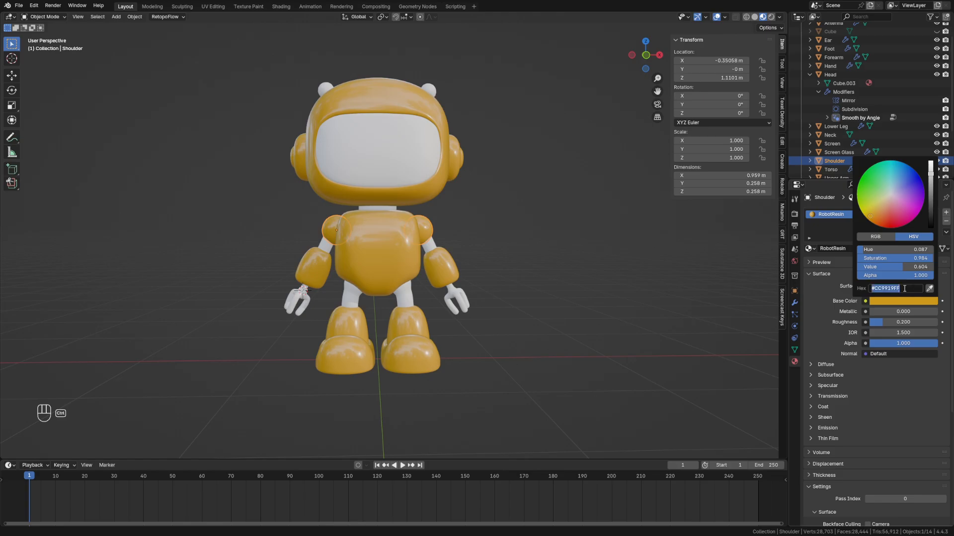
pyautogui.write('#101010FF')
pyautogui.press('Return')
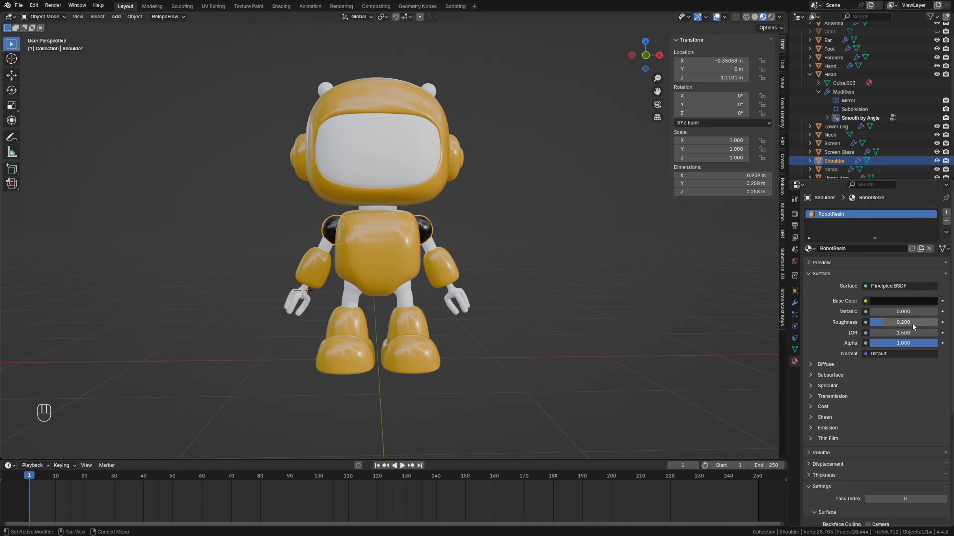
# Set the RobotResin material's roughness to 0.7 and its metallic value to 0.2
pyautogui.click(915, 324)
pyautogui.click(916, 323)
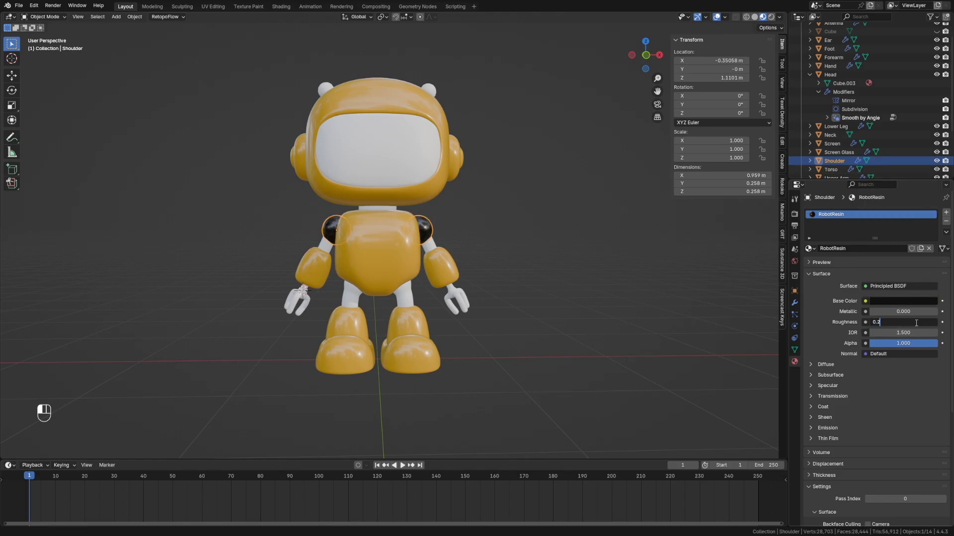
pyautogui.press('Return')
pyautogui.click(908, 312)
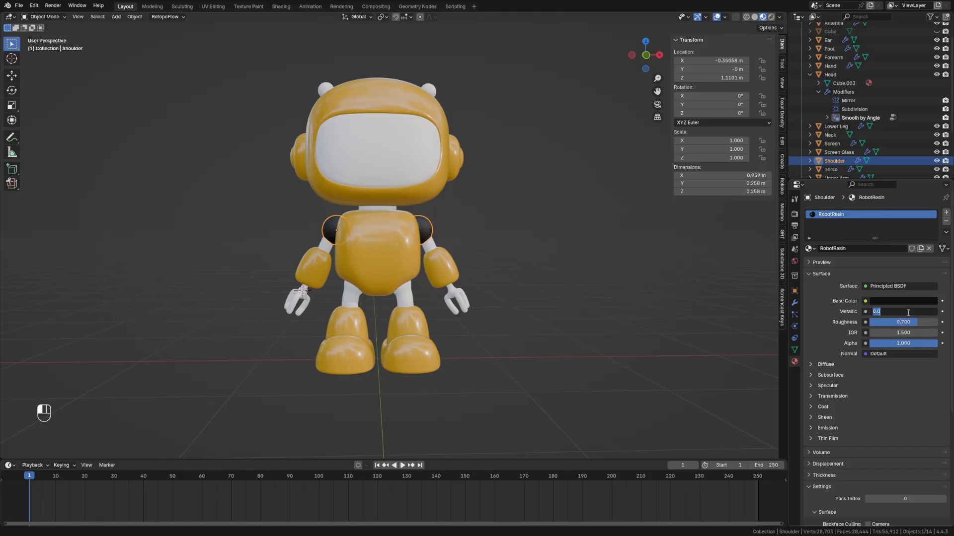
pyautogui.write('0.2')
pyautogui.press('Return')
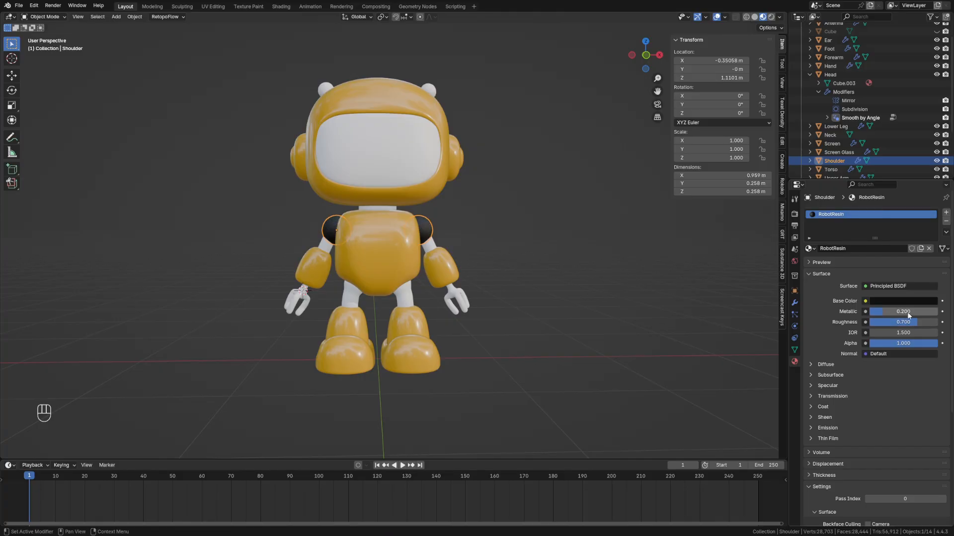
# Link the Shoulder's RobotResin material to the upper legs, Hand, Upper Arm, antennas and Neck, with the Shoulder as the active object
pyautogui.scroll(3, 606, 354)
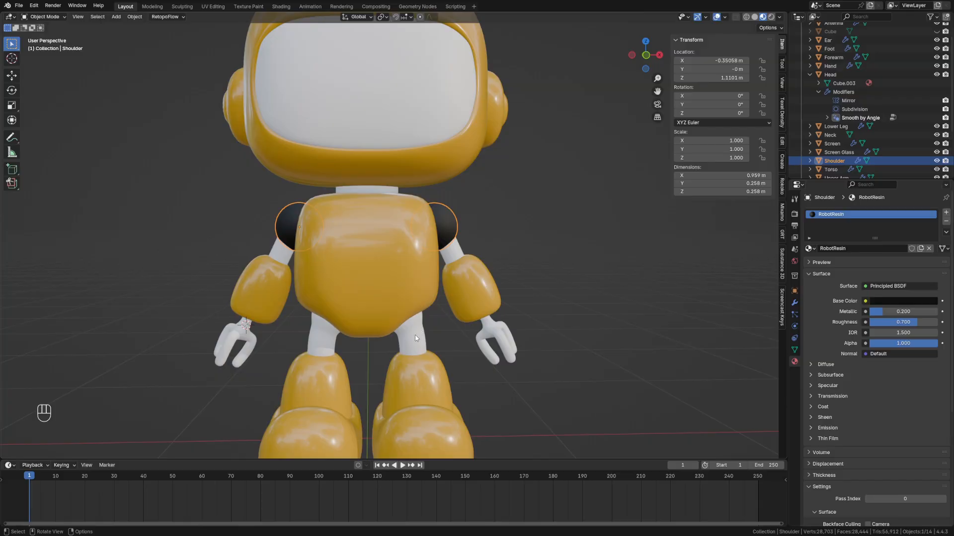
pyautogui.keyDown('shift'); pyautogui.click(378, 343); pyautogui.keyUp('shift')
pyautogui.keyDown('shift'); pyautogui.click(230, 341); pyautogui.keyUp('shift')
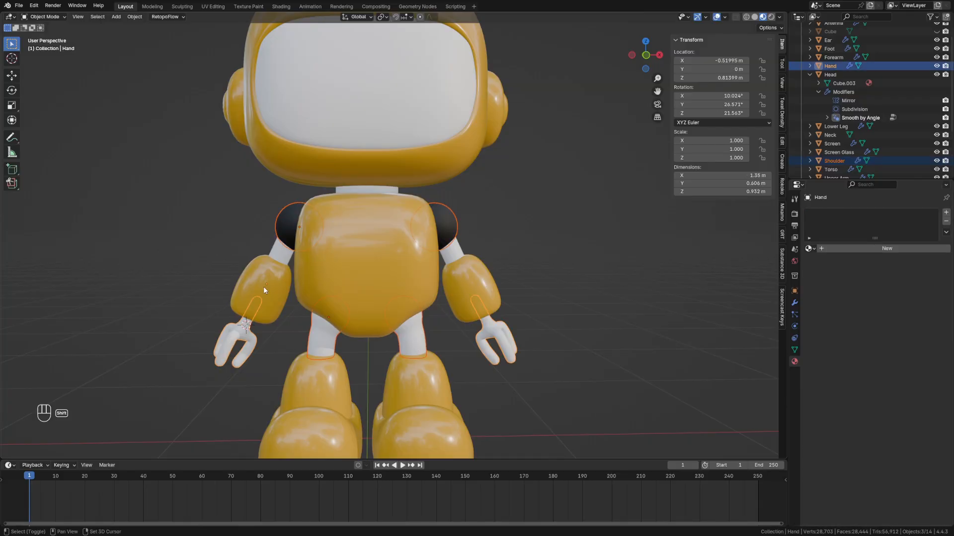
pyautogui.keyDown('shift'); pyautogui.click(277, 249); pyautogui.keyUp('shift')
pyautogui.scroll(-2, 284, 158)
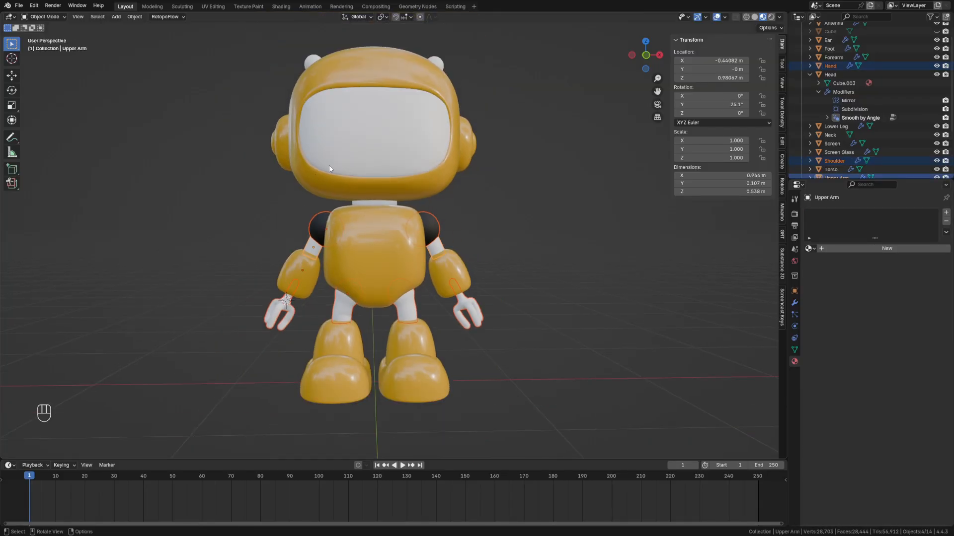
pyautogui.keyDown('shift'); pyautogui.click(311, 61); pyautogui.keyUp('shift')
pyautogui.scroll(3, 364, 206)
pyautogui.keyDown('shift'); pyautogui.click(362, 168); pyautogui.keyUp('shift')
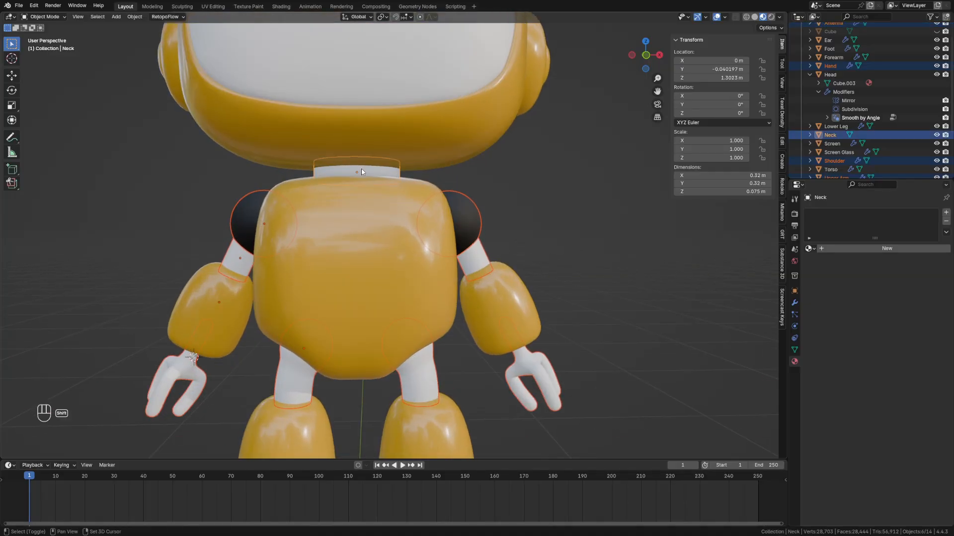
pyautogui.keyDown('shift'); pyautogui.click(239, 213); pyautogui.keyUp('shift')
pyautogui.scroll(-3, 344, 232)
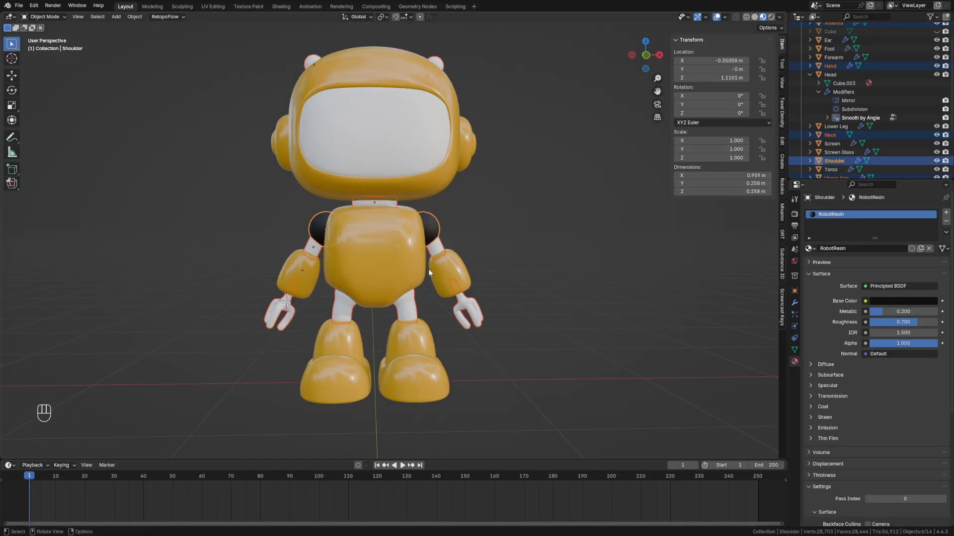
pyautogui.hotkey('ctrl', 'l')
pyautogui.click(497, 288)
pyautogui.click(611, 305)
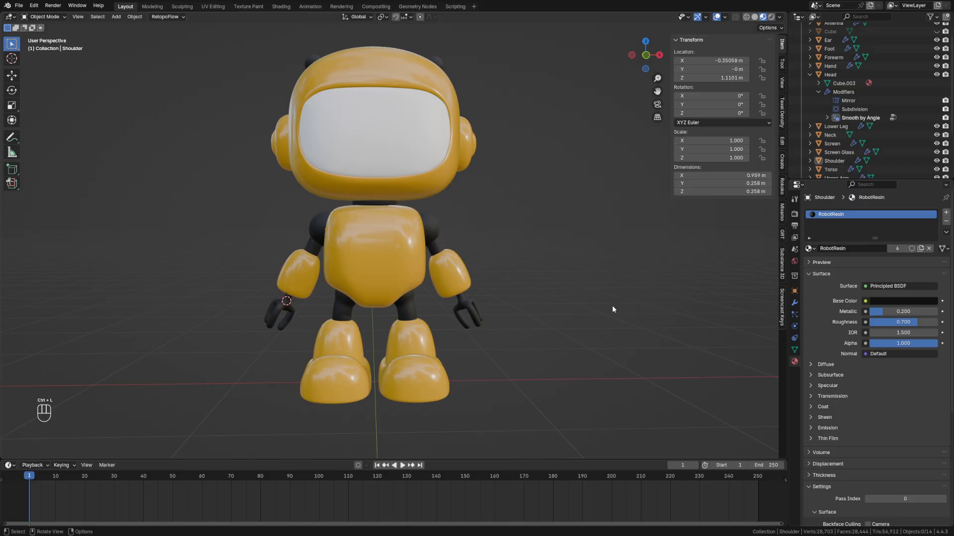
# Switch the scene's render engine to Cycles
pyautogui.scroll(-1, 612, 304)
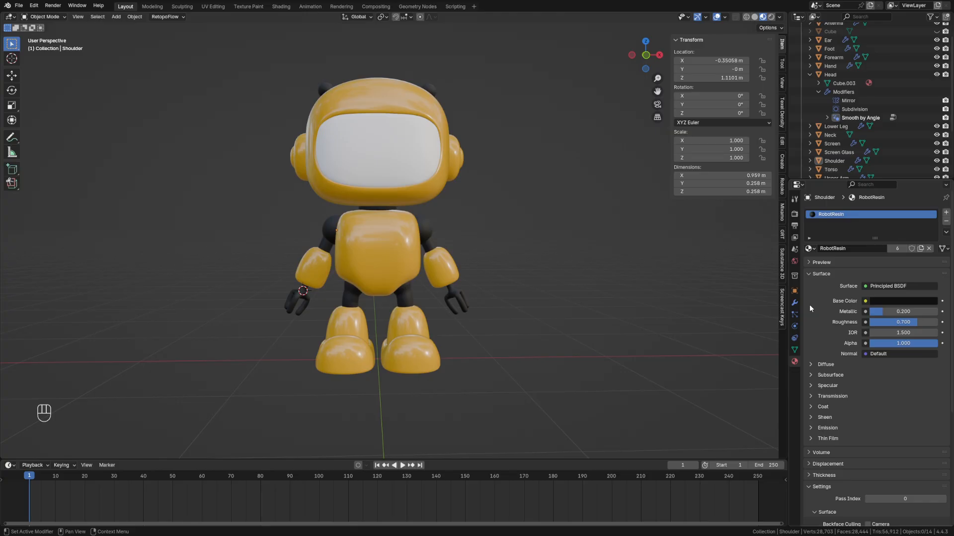
pyautogui.click(794, 215)
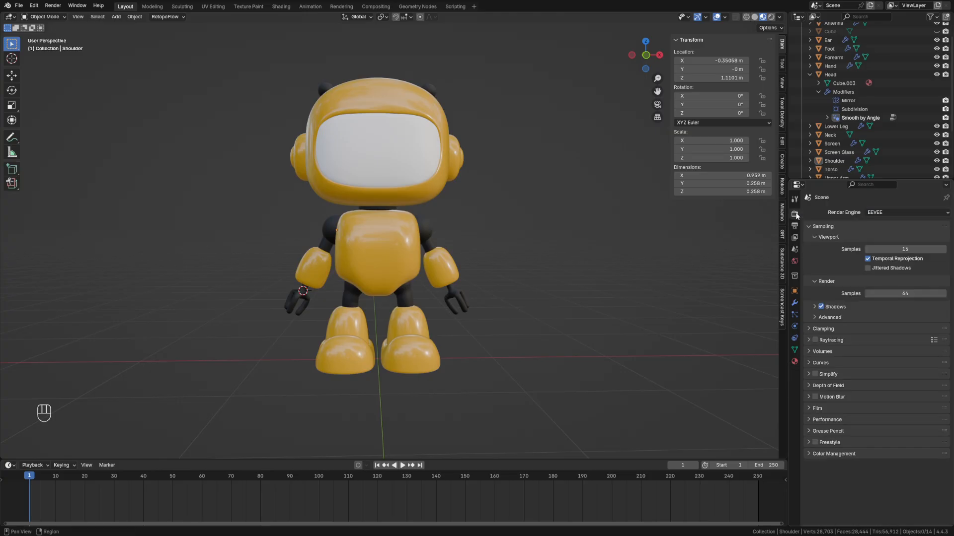
pyautogui.click(892, 214)
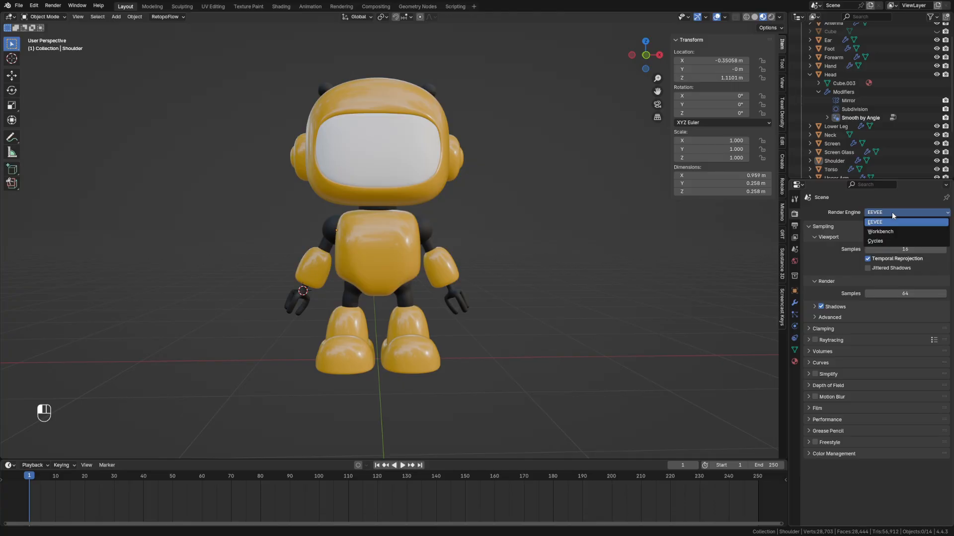
pyautogui.click(892, 212)
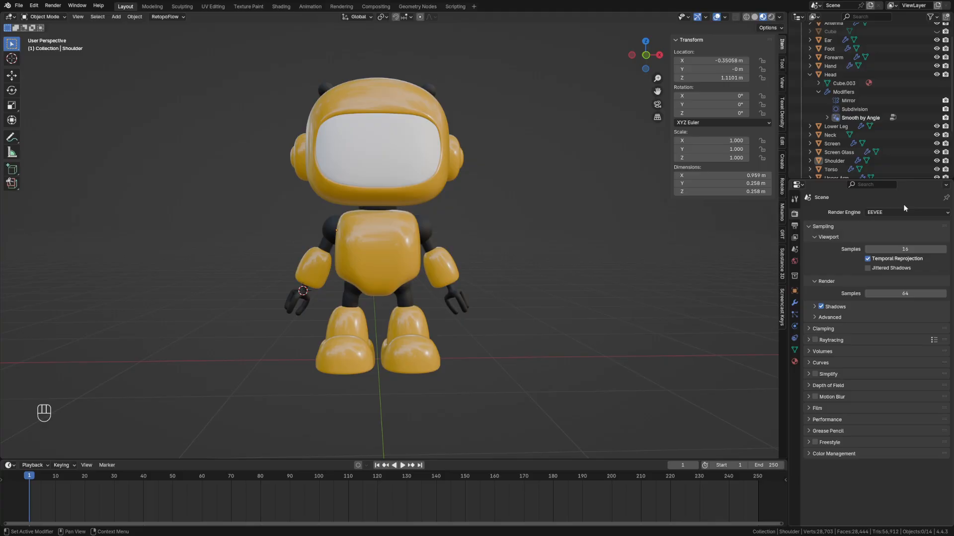
pyautogui.click(905, 209)
pyautogui.click(892, 238)
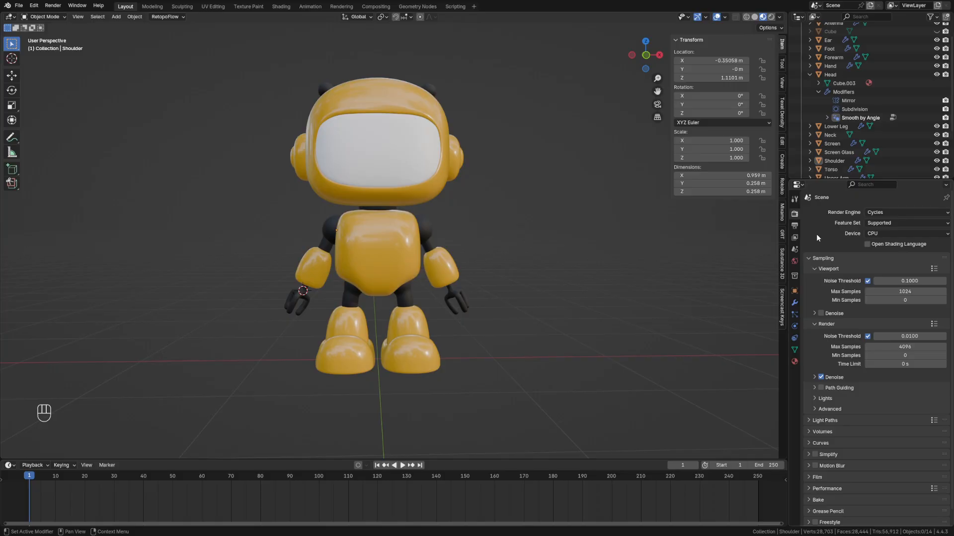
# Display the robot in Rendered viewport shading
pyautogui.click(771, 17)
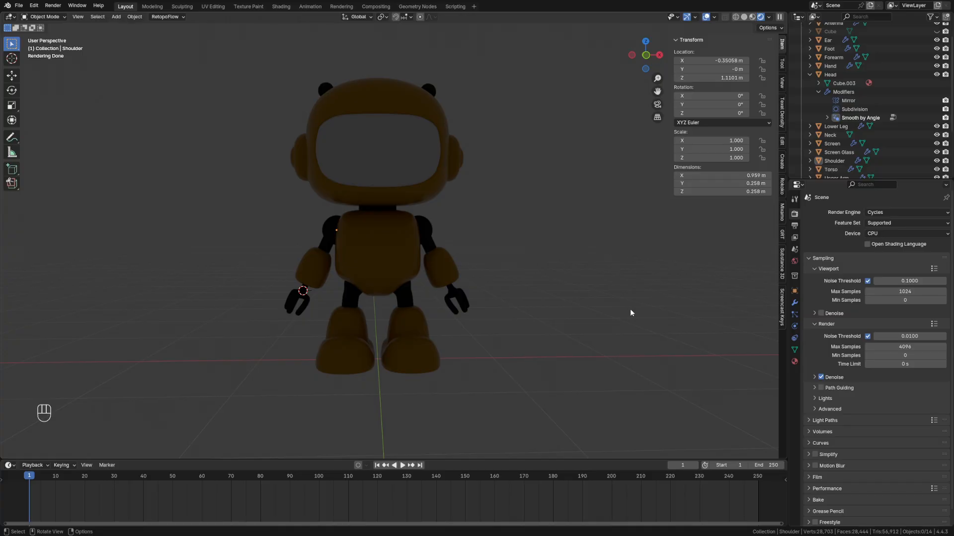
pyautogui.press('z')
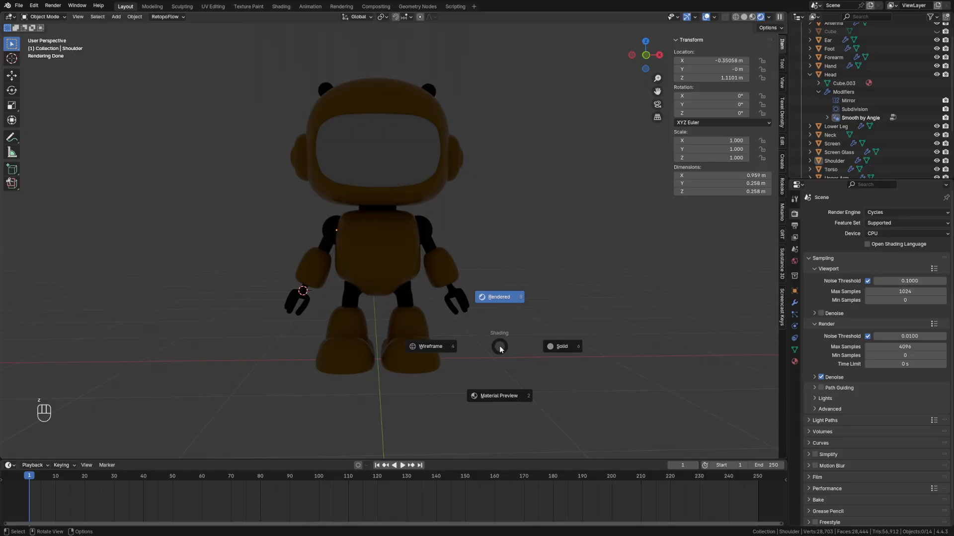
pyautogui.click(499, 295)
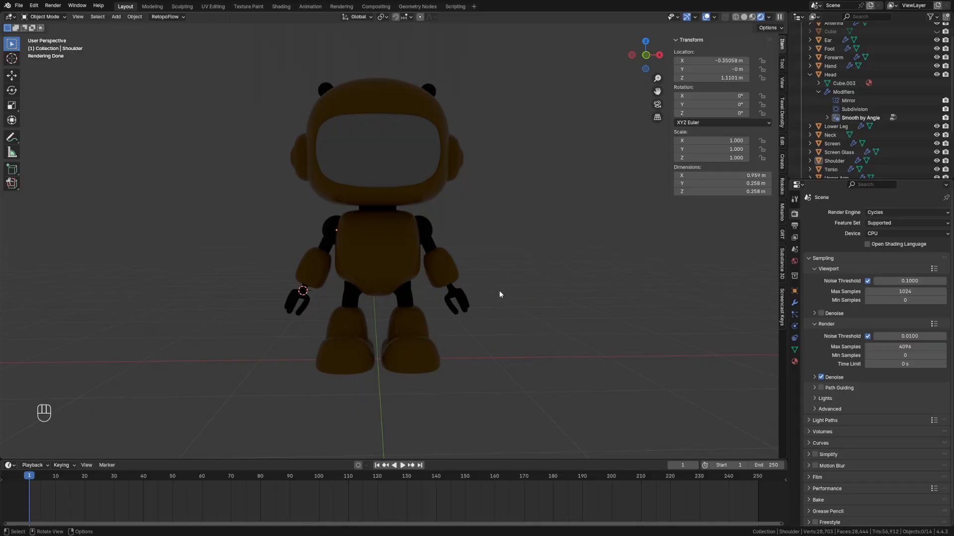
# Turn off Scene World lighting for the rendered viewport so the preview HDRI lights the robot
pyautogui.click(770, 17)
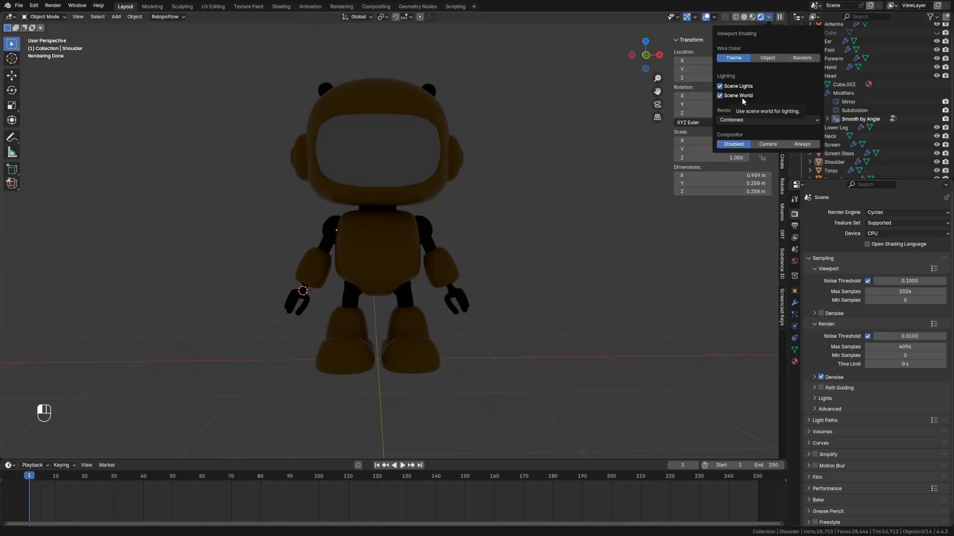
pyautogui.click(794, 261)
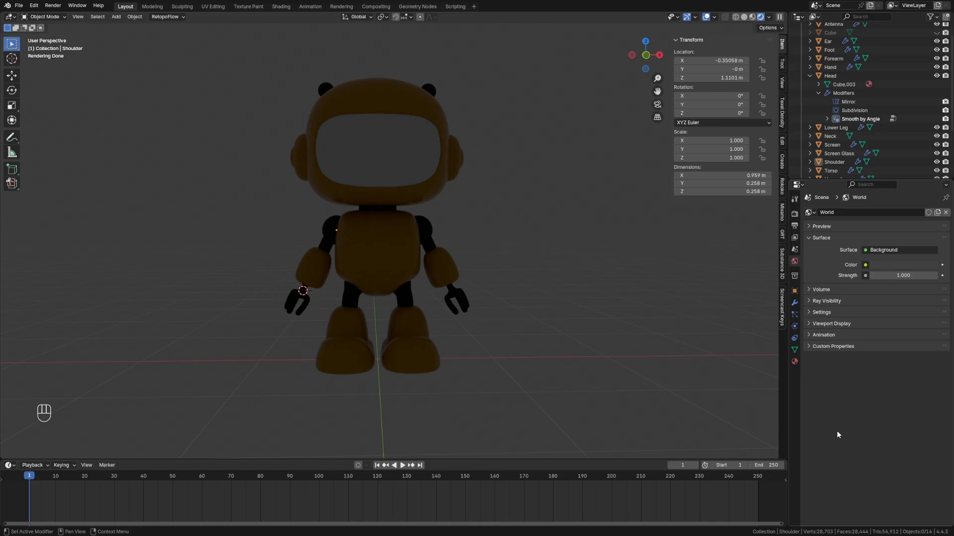
pyautogui.click(767, 17)
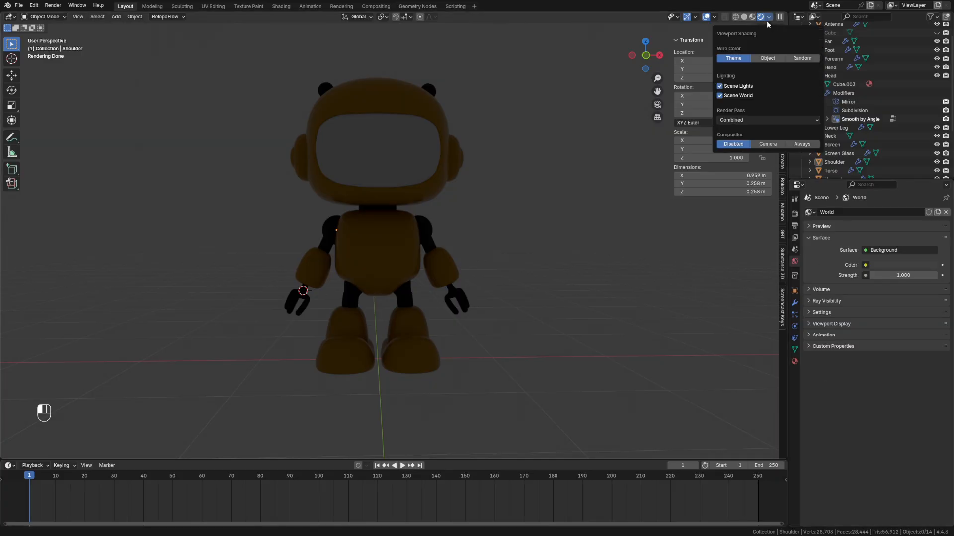
pyautogui.click(736, 95)
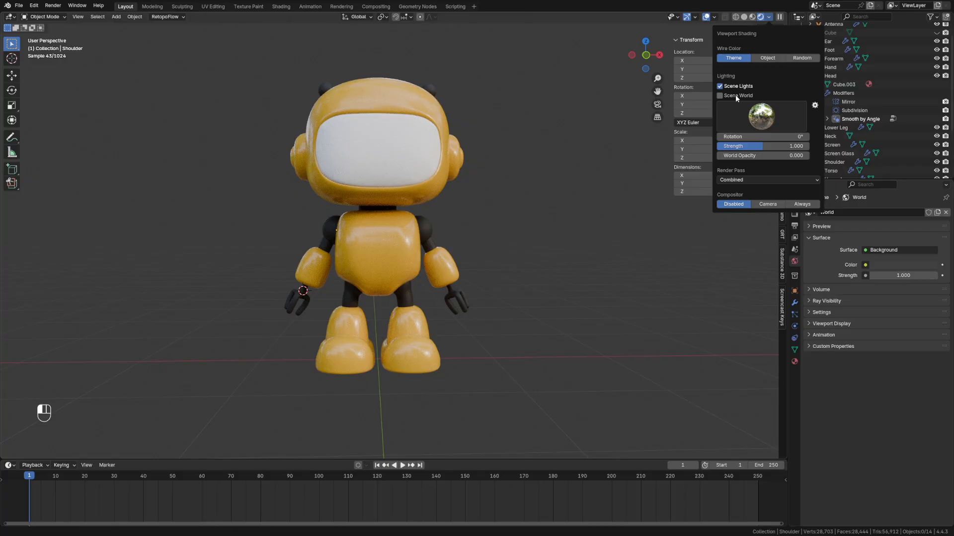
pyautogui.click(755, 114)
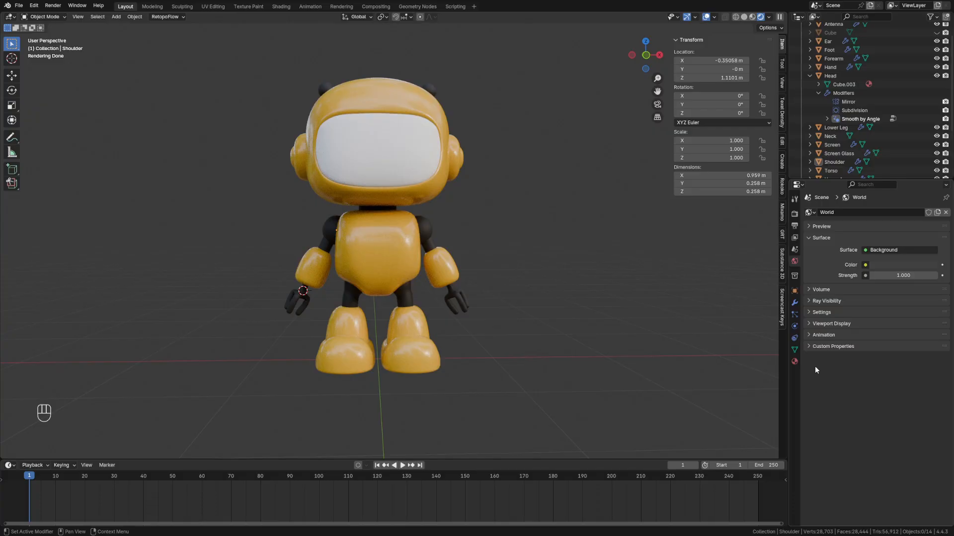
# Set the Cycles device to GPU Compute and enable denoising for the viewport
pyautogui.click(794, 214)
pyautogui.click(881, 233)
pyautogui.click(882, 253)
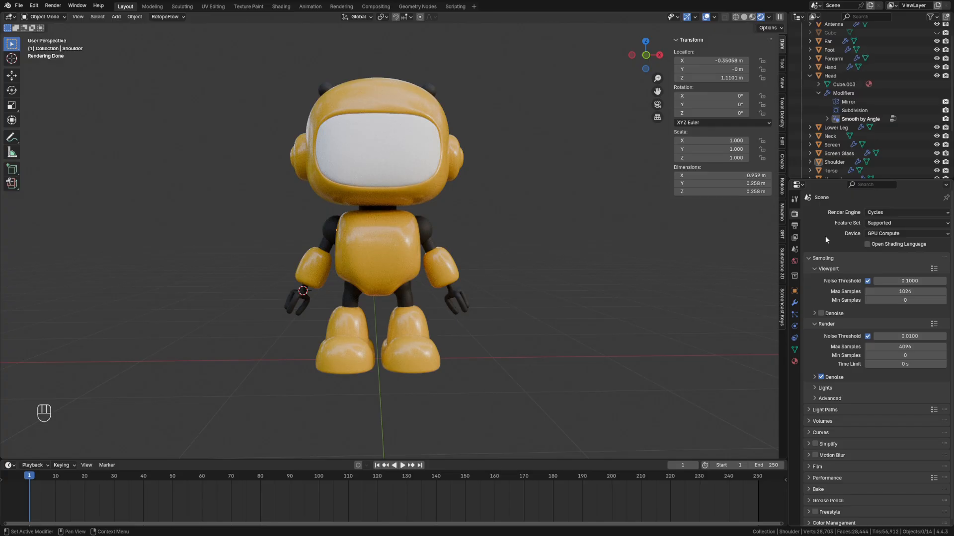
pyautogui.click(831, 313)
# Rename the Screen Glass object's material to ScreenGlass
pyautogui.click(362, 148)
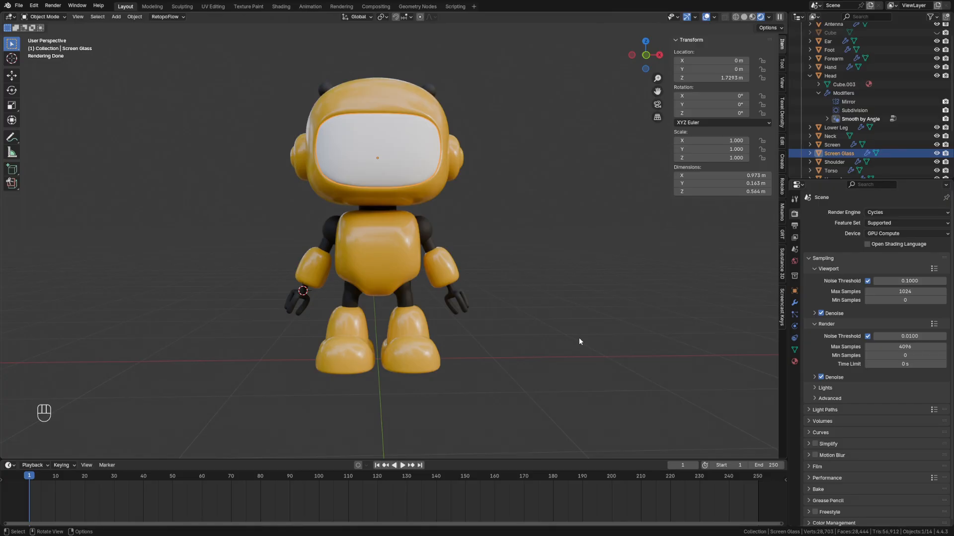
pyautogui.click(794, 362)
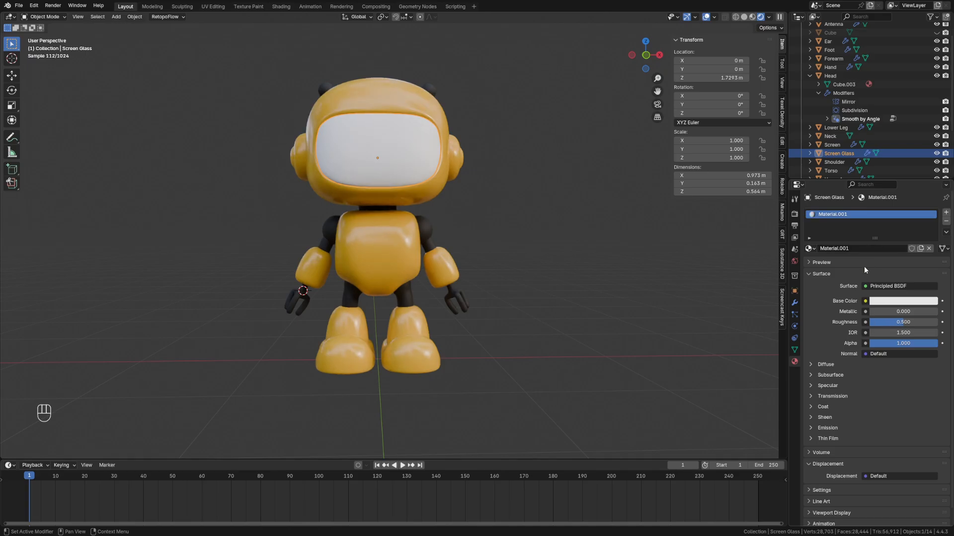
pyautogui.click(864, 246)
pyautogui.write('Sc')
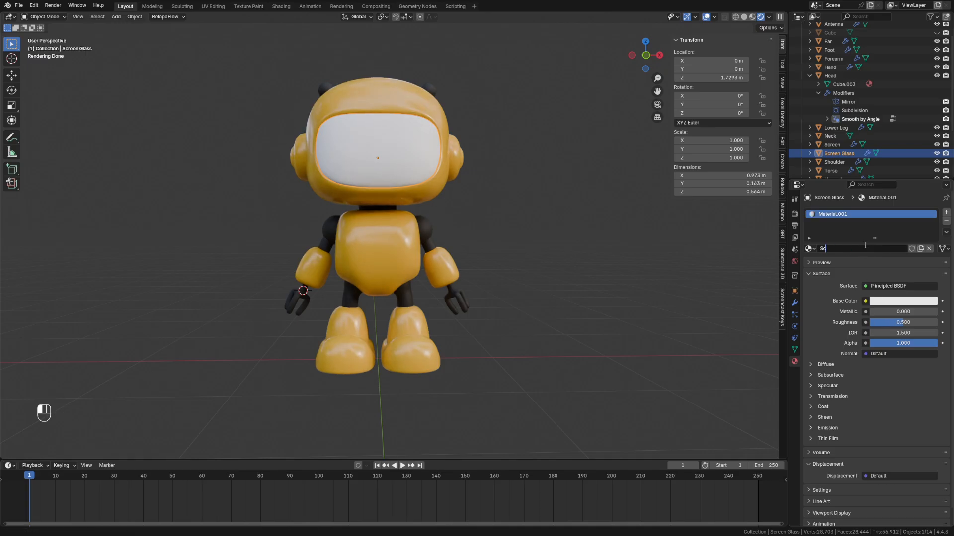
pyautogui.write('reenGlass')
pyautogui.press('Return')
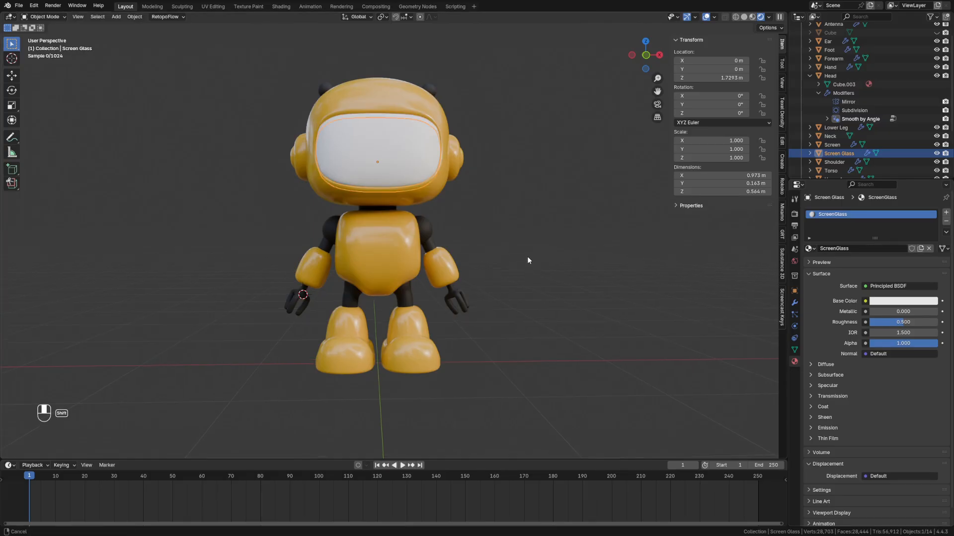
# Set the ScreenGlass material's transmission weight to 0.900
pyautogui.moveTo(526, 257); pyautogui.dragTo(607, 317, button='middle')
pyautogui.scroll(4, 574, 321)
pyautogui.moveTo(607, 317); pyautogui.dragTo(607, 358, button='middle')
pyautogui.scroll(2, 592, 325)
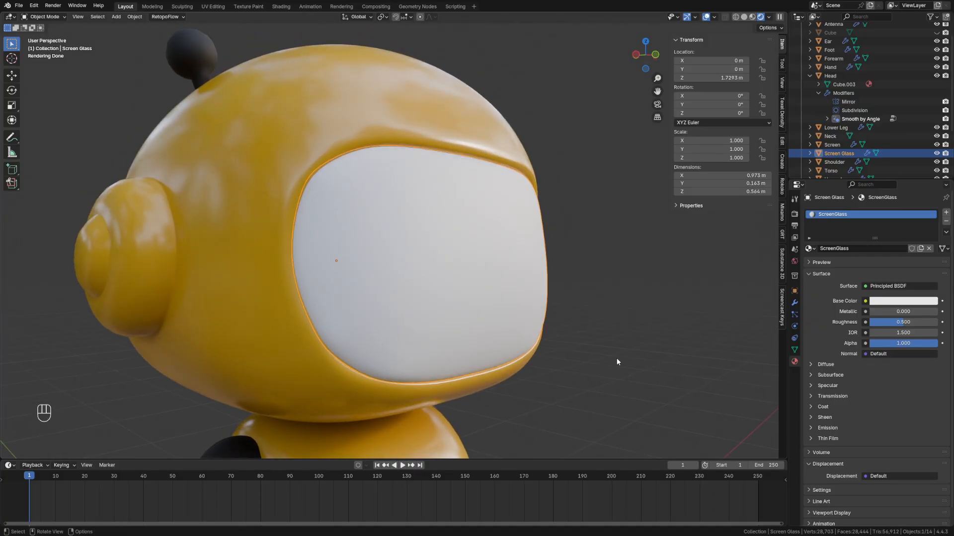
pyautogui.click(833, 396)
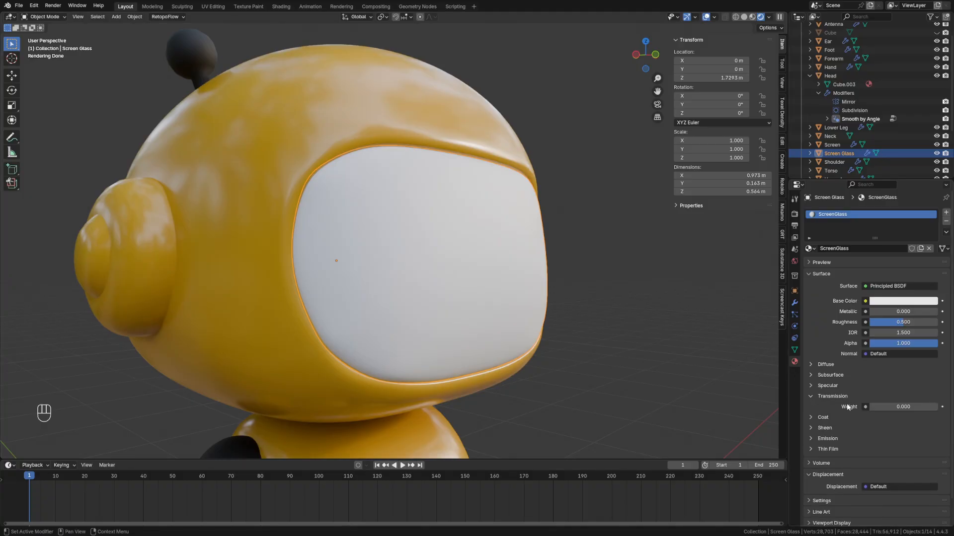
pyautogui.write('0.900')
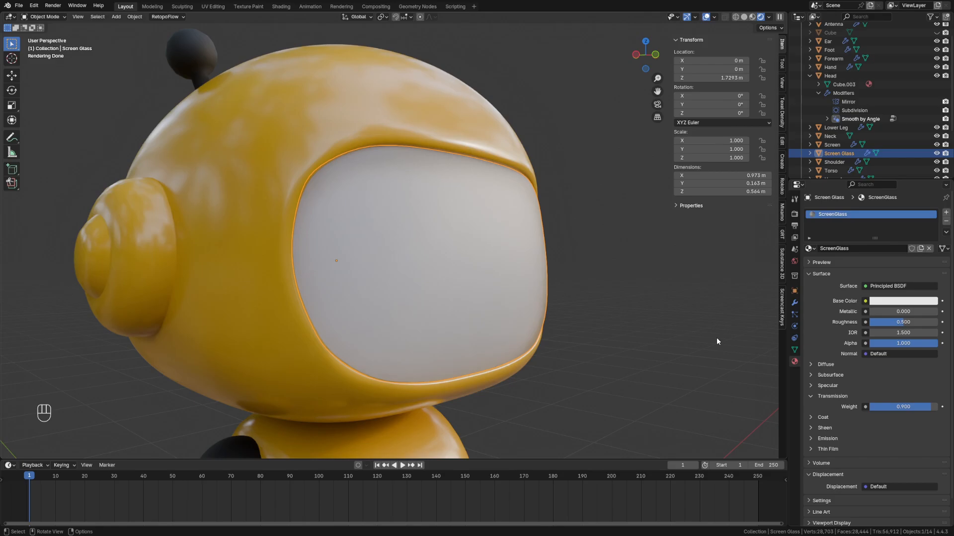
# Set the ScreenGlass material's IOR to 1.005 and its roughness to 0.100, and deselect the glass
pyautogui.moveTo(896, 333)
pyautogui.keyDown('shift'); pyautogui.mouseDown()
pyautogui.moveTo(858, 333)
pyautogui.moveTo(903, 333)
pyautogui.mouseUp(); pyautogui.keyUp('shift')
pyautogui.write('1.005')
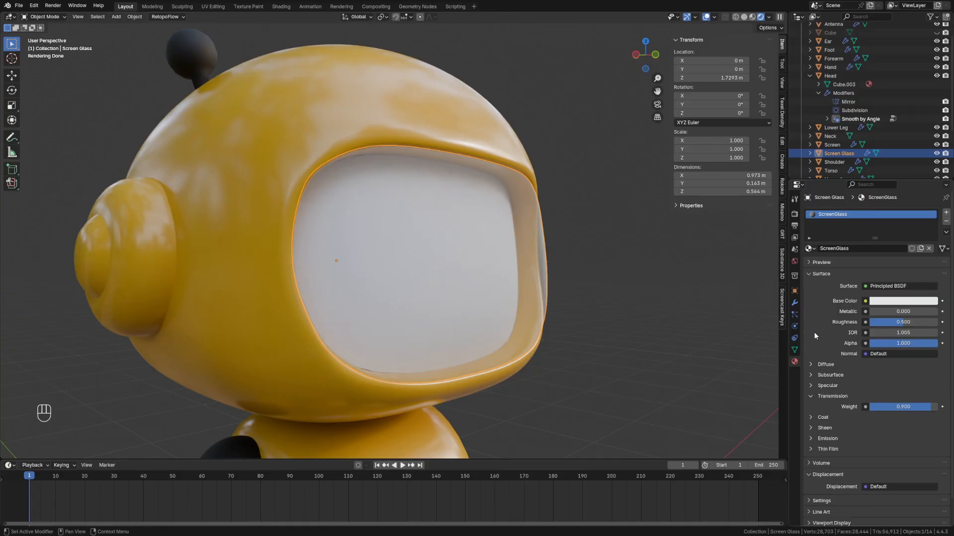
pyautogui.write('0.100')
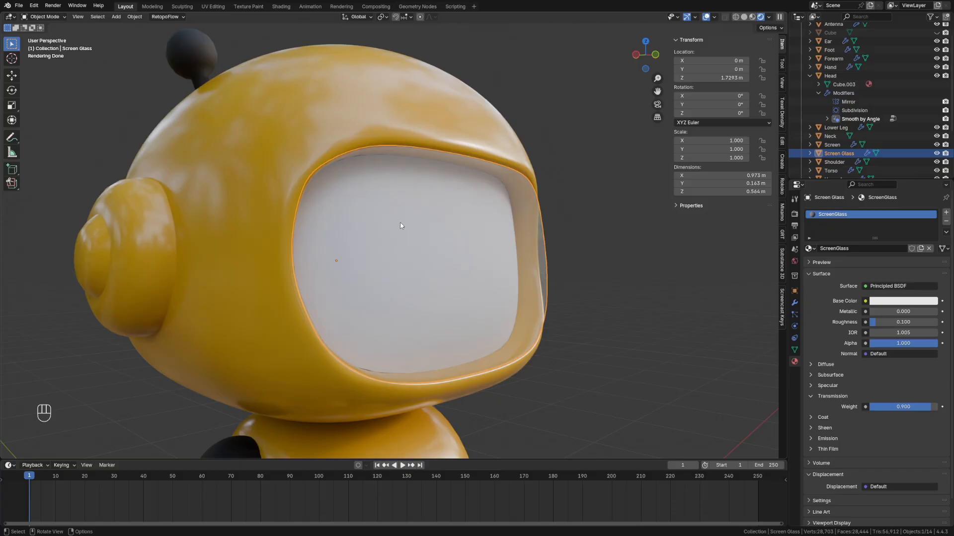
pyautogui.click(621, 238)
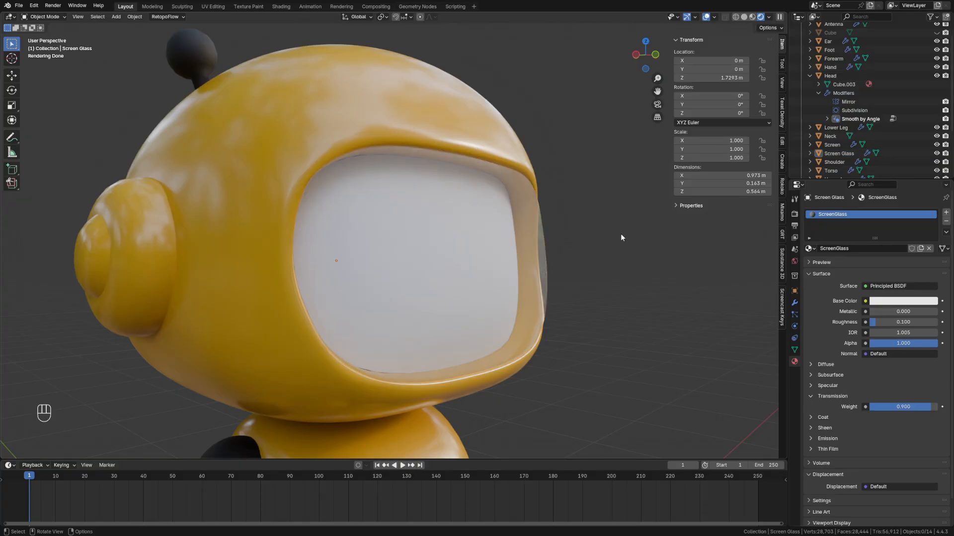
# Select the Screen object that lies behind the Screen Glass inside the robot's head
pyautogui.click(441, 267)
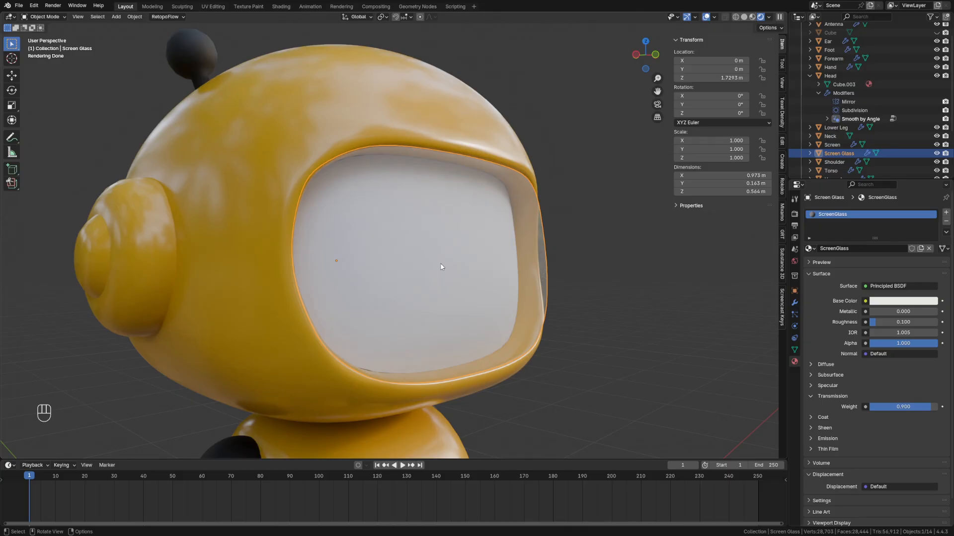
pyautogui.click(462, 266)
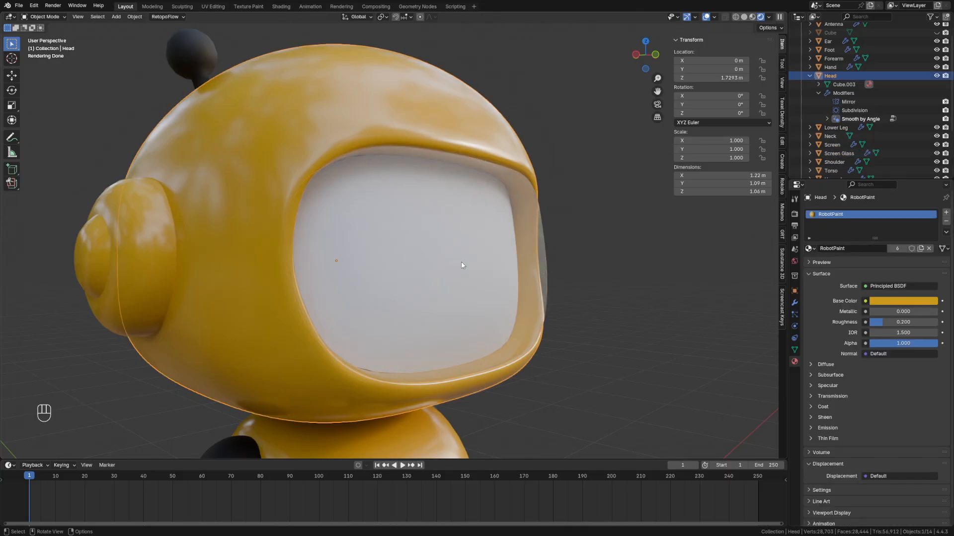
pyautogui.click(462, 265)
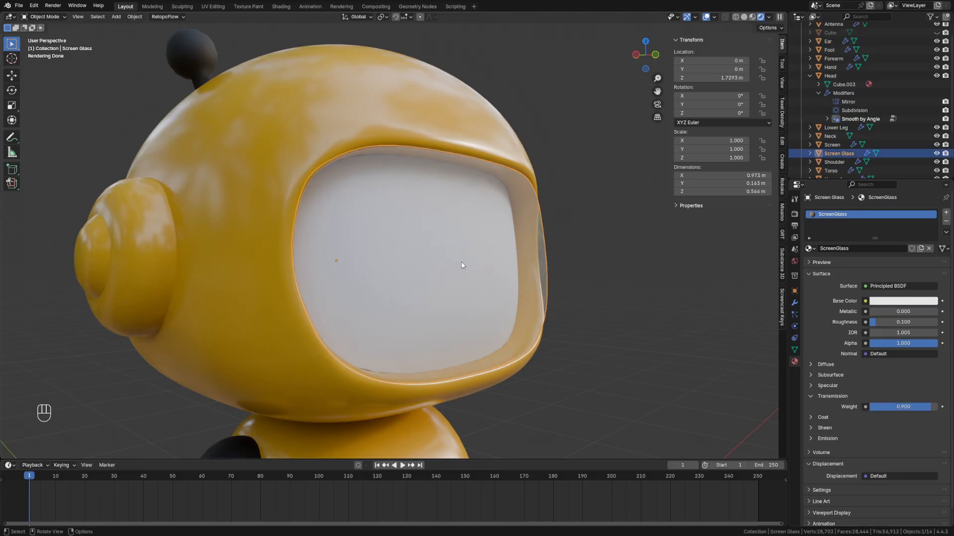
pyautogui.click(462, 265)
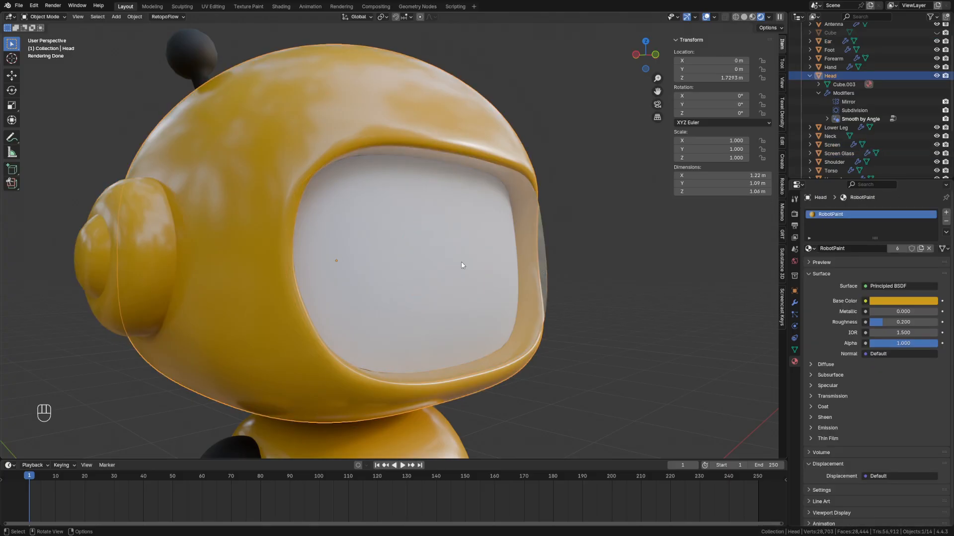
pyautogui.click(461, 265)
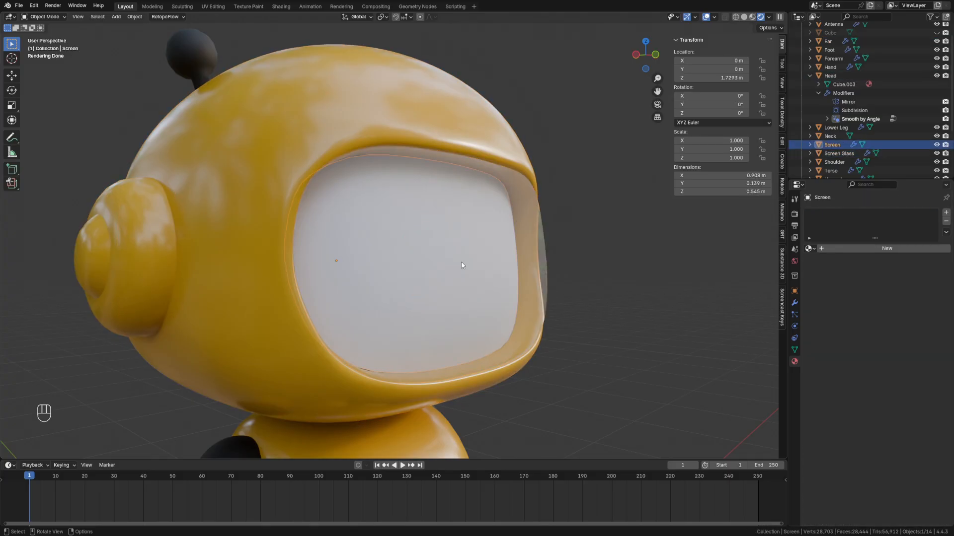
pyautogui.click(462, 265)
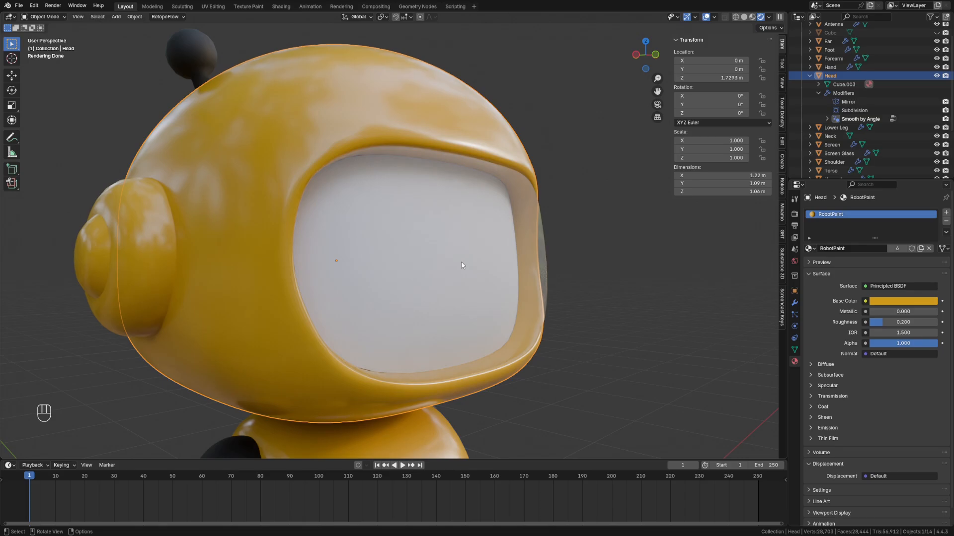
pyautogui.keyDown('alt'); pyautogui.click(462, 265); pyautogui.keyUp('alt')
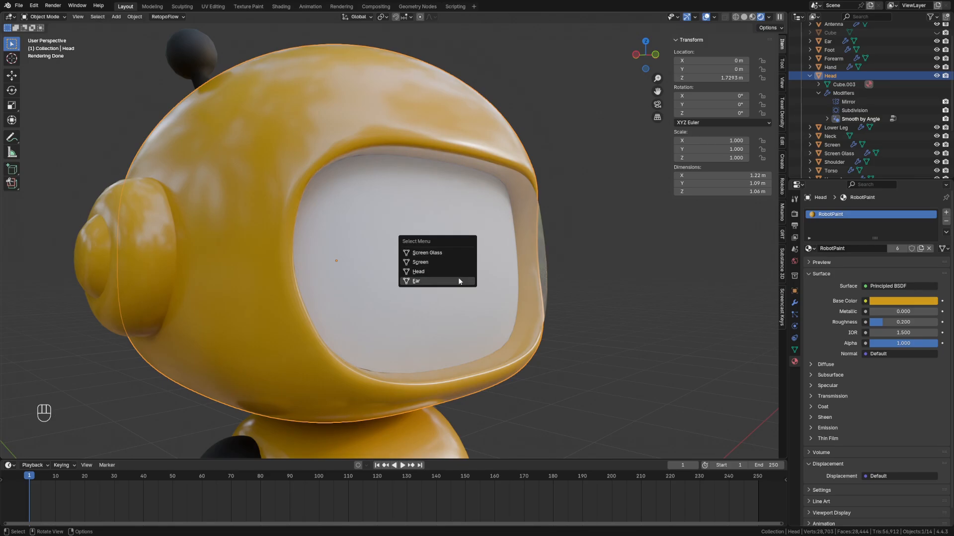
pyautogui.click(460, 261)
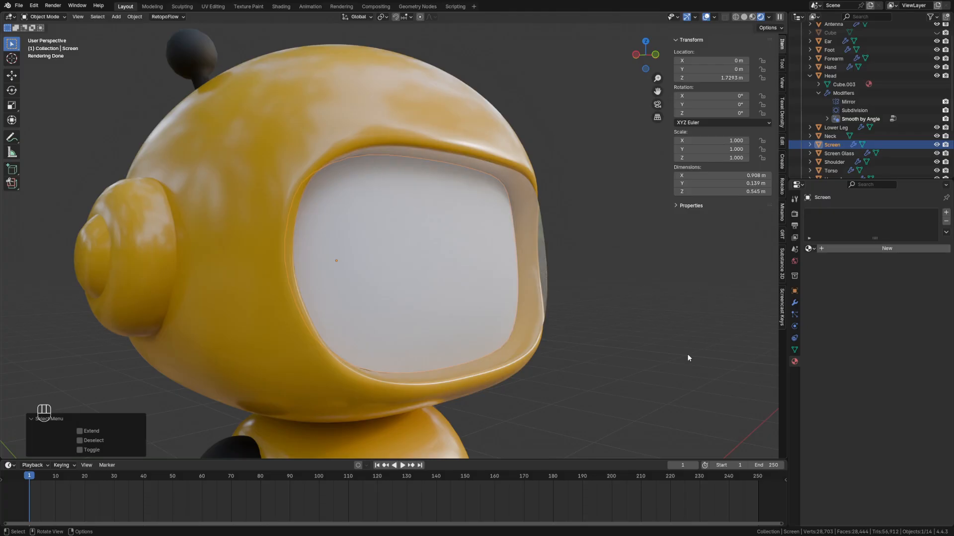
# Scale the Screen object up uniformly to about 1.022 and apply its scale
pyautogui.click(794, 291)
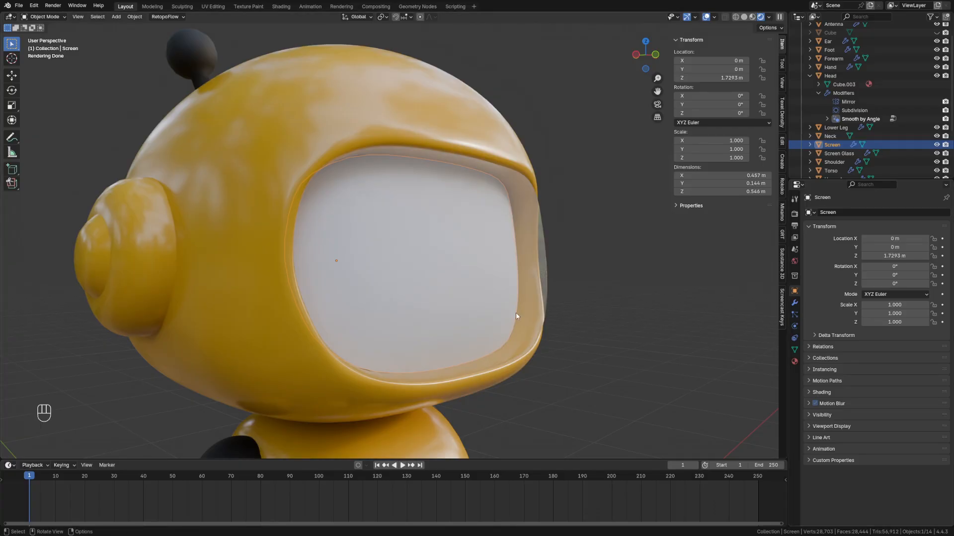
pyautogui.press('s')
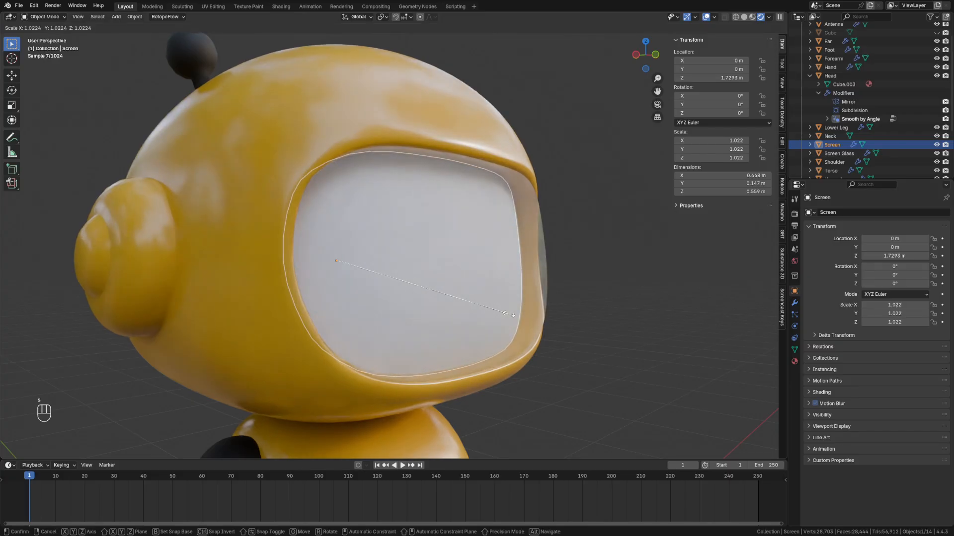
pyautogui.click(509, 313)
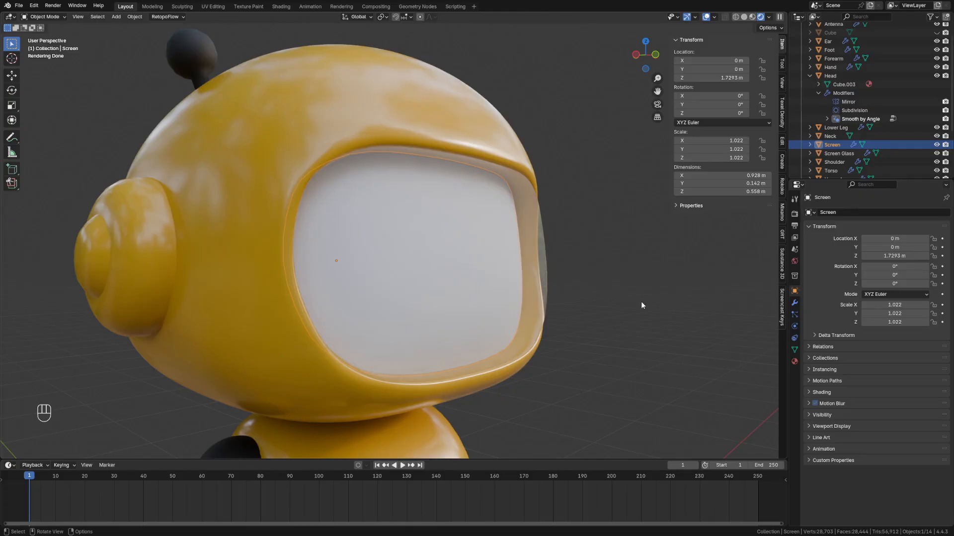
pyautogui.hotkey('ctrl', 'a')
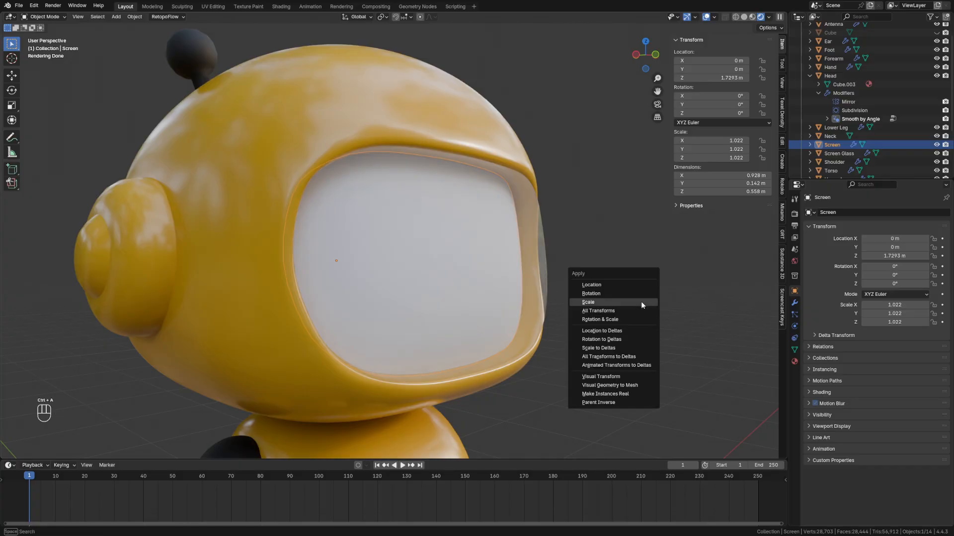
pyautogui.click(640, 302)
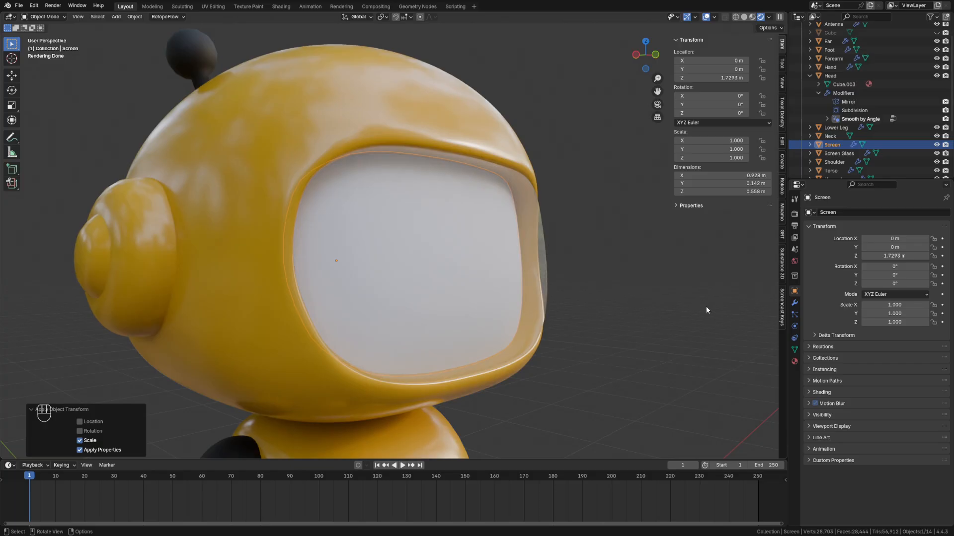
# Unhide the References collection and isolate the Screen with the Front reference image in local view, framed from the front
pyautogui.click(823, 307)
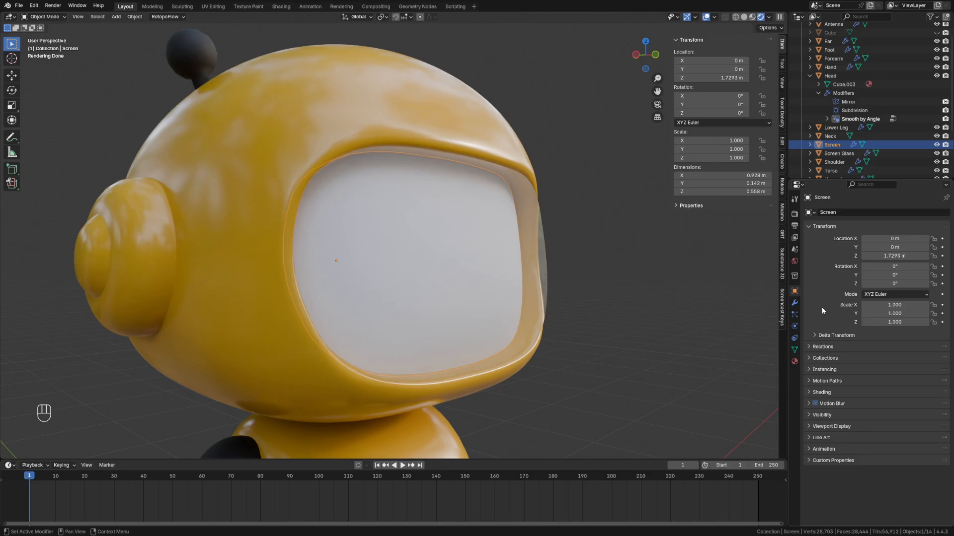
pyautogui.scroll(-4, 829, 155)
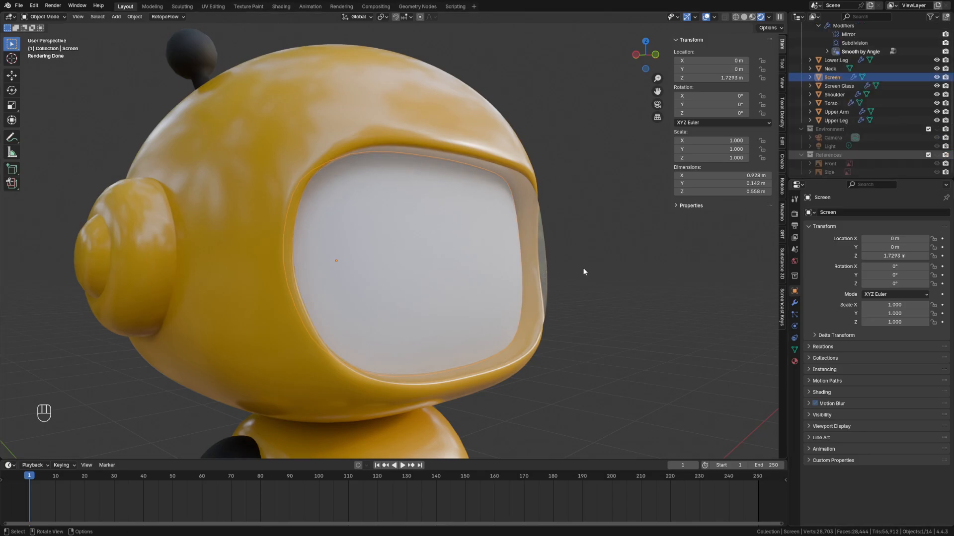
pyautogui.click(937, 155)
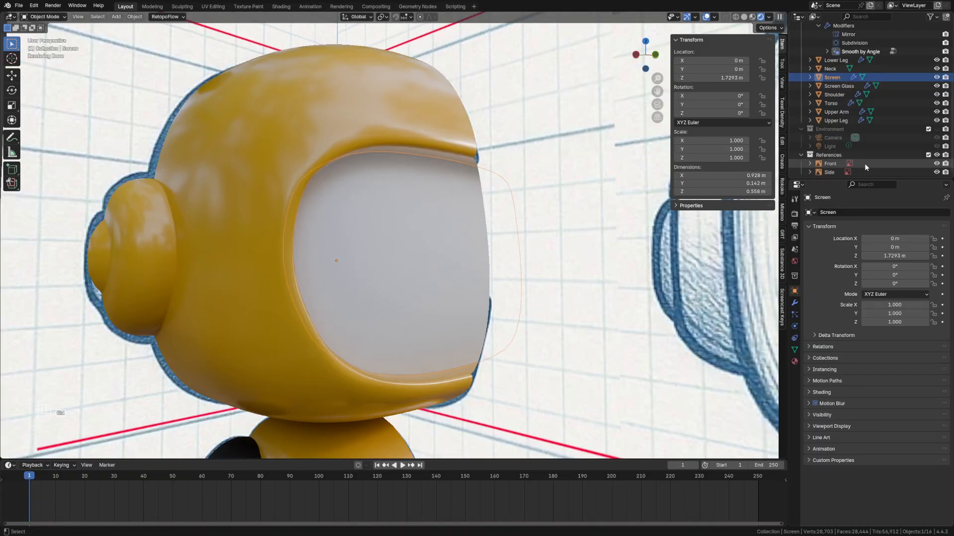
pyautogui.keyDown('ctrl'); pyautogui.click(865, 163); pyautogui.keyUp('ctrl')
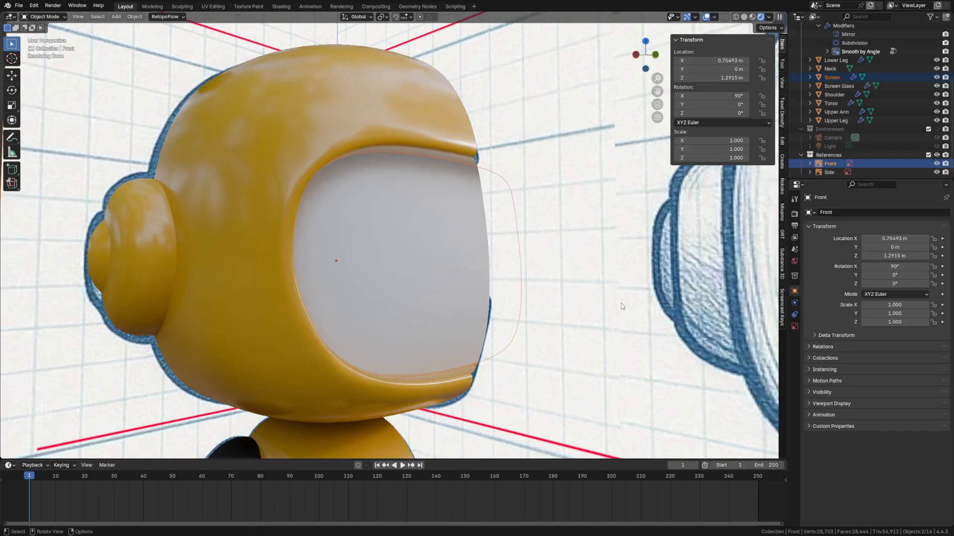
pyautogui.press('/')
pyautogui.press('`')
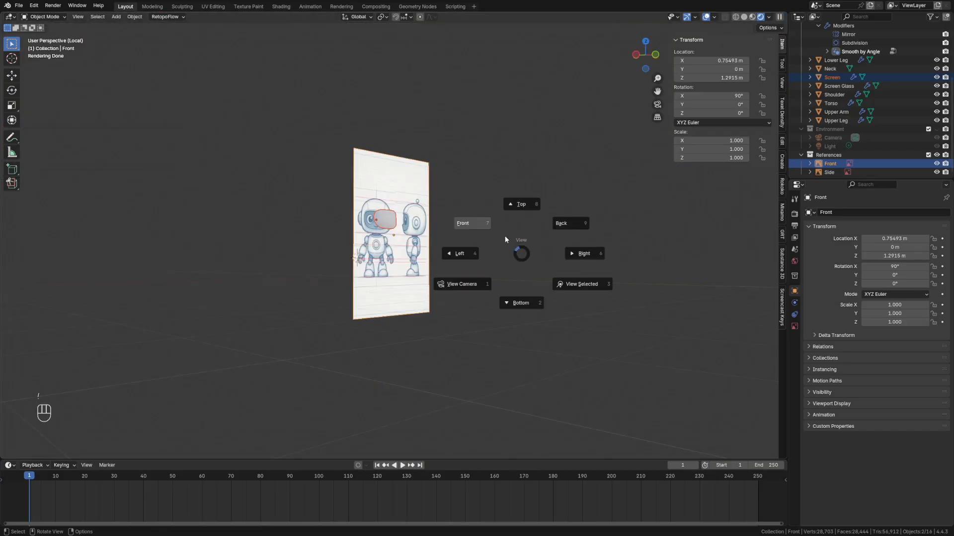
pyautogui.click(477, 218)
pyautogui.scroll(5, 478, 216)
pyautogui.keyDown('shift'); pyautogui.moveTo(479, 218); pyautogui.dragTo(539, 222, button='middle'); pyautogui.keyUp('shift')
pyautogui.scroll(6, 546, 306)
pyautogui.scroll(3, 527, 226)
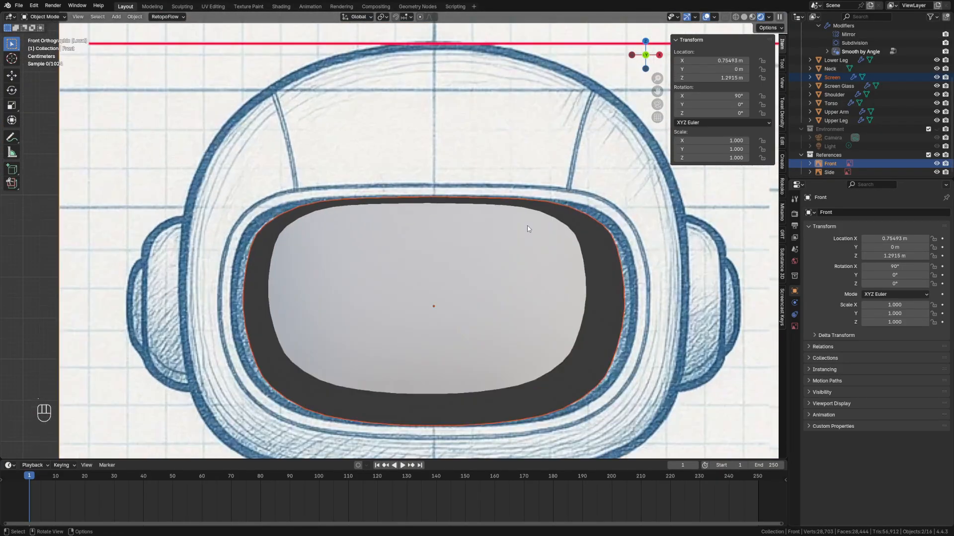
pyautogui.moveTo(502, 255)
pyautogui.keyDown('shift'); pyautogui.mouseDown(button='middle')
pyautogui.moveTo(533, 257)
pyautogui.moveTo(499, 243)
pyautogui.moveTo(497, 170)
pyautogui.mouseUp(button='middle'); pyautogui.keyUp('shift')
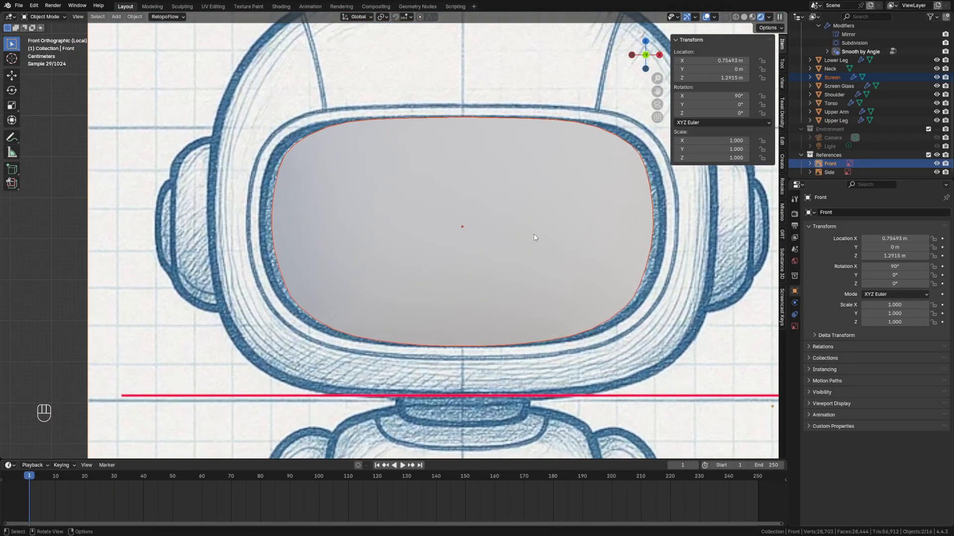
# Show the Screen as a see-through wireframe over the reference and turn off Optimal Display in its Subdivision modifier
pyautogui.press('z')
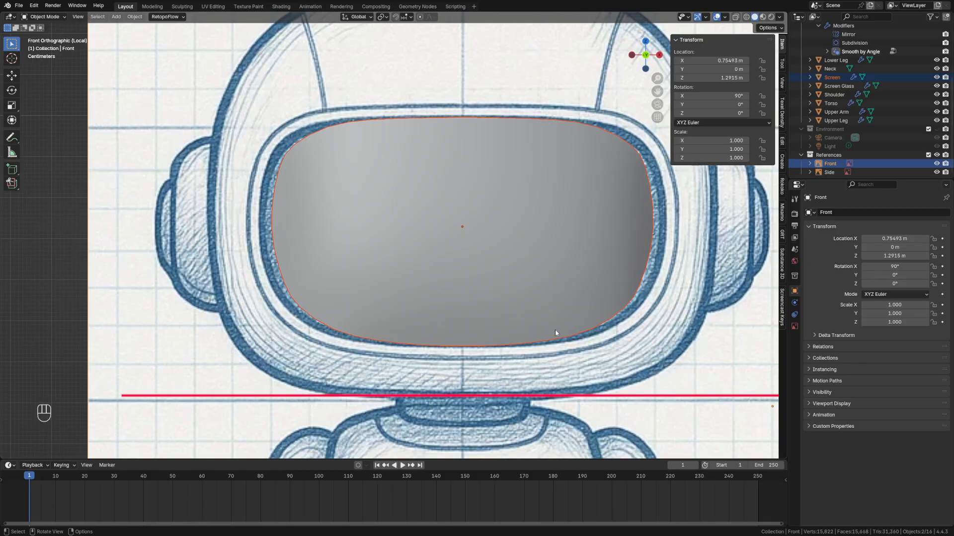
pyautogui.press('z')
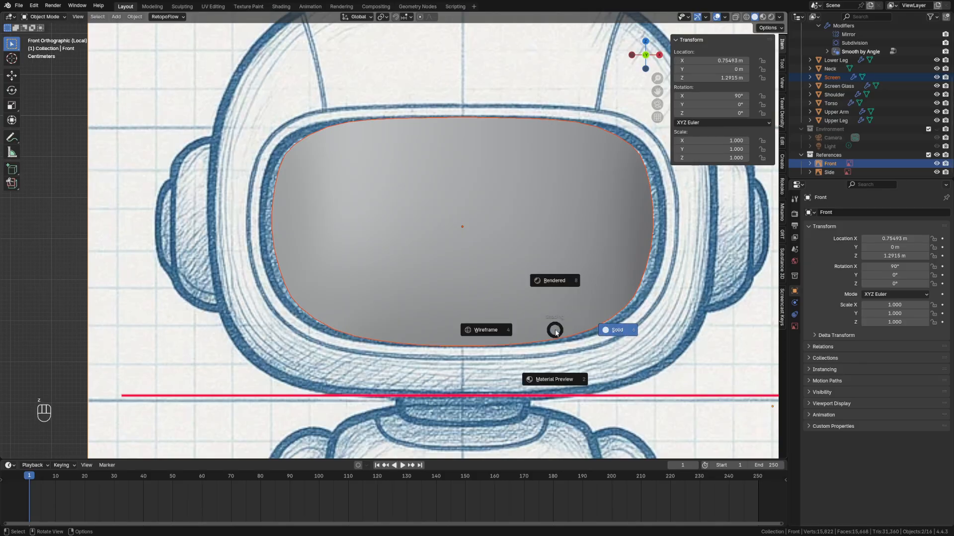
pyautogui.click(498, 330)
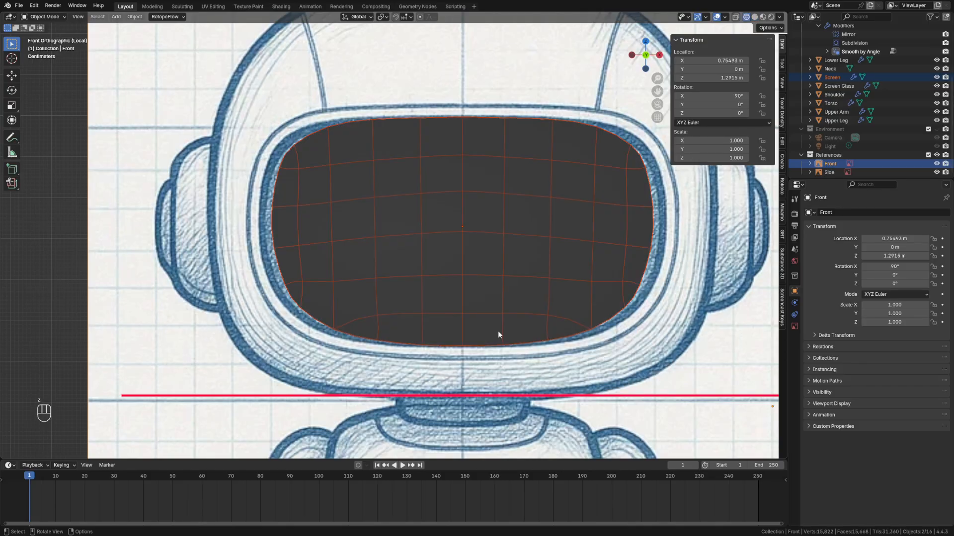
pyautogui.click(833, 77)
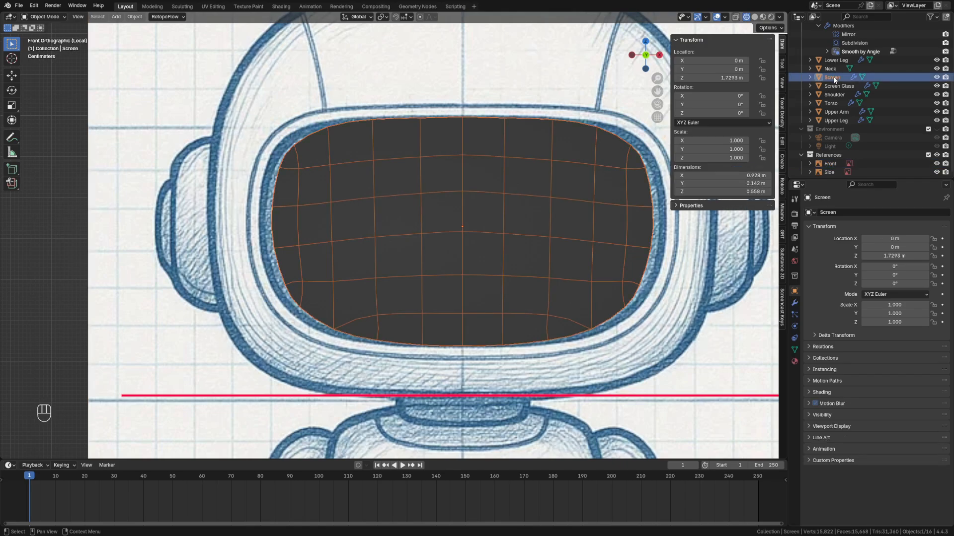
pyautogui.click(794, 302)
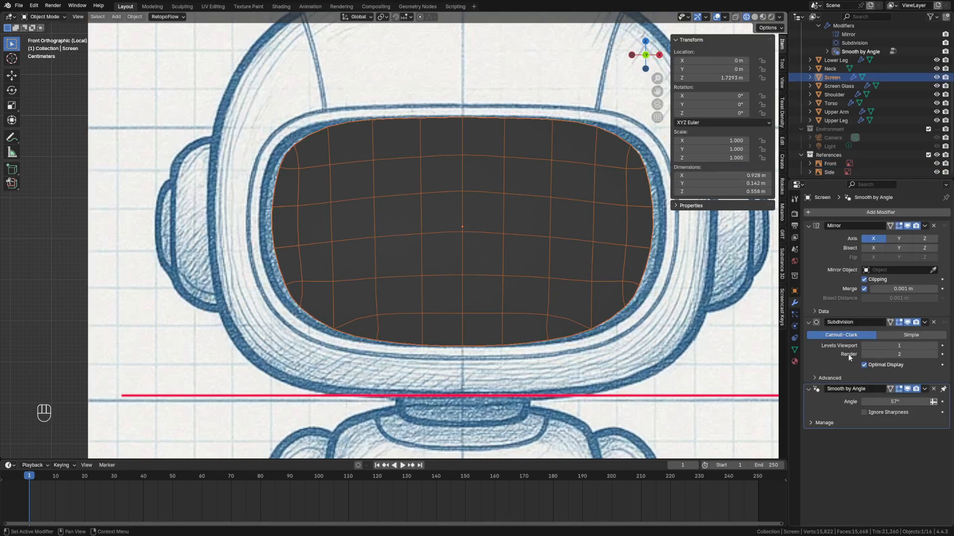
pyautogui.click(875, 364)
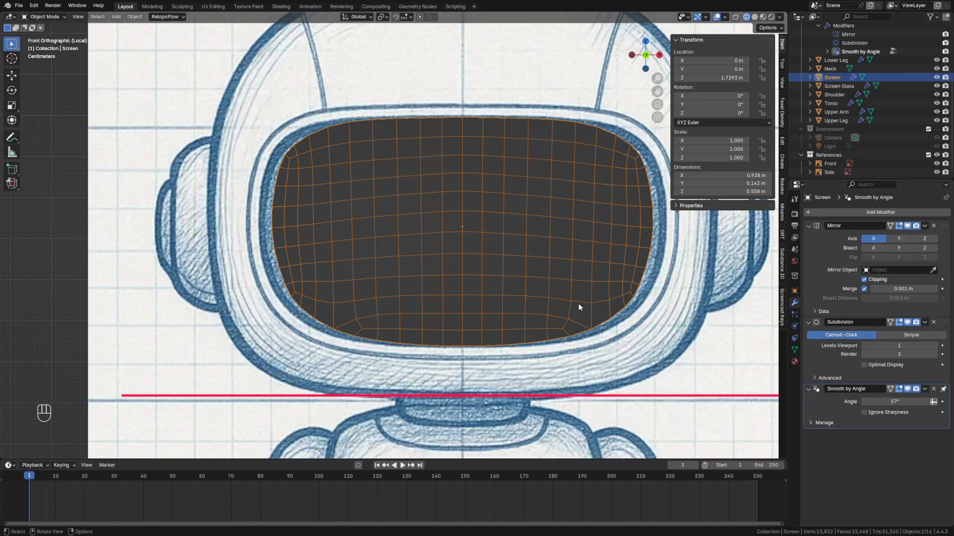
pyautogui.hotkey('alt', 'z')
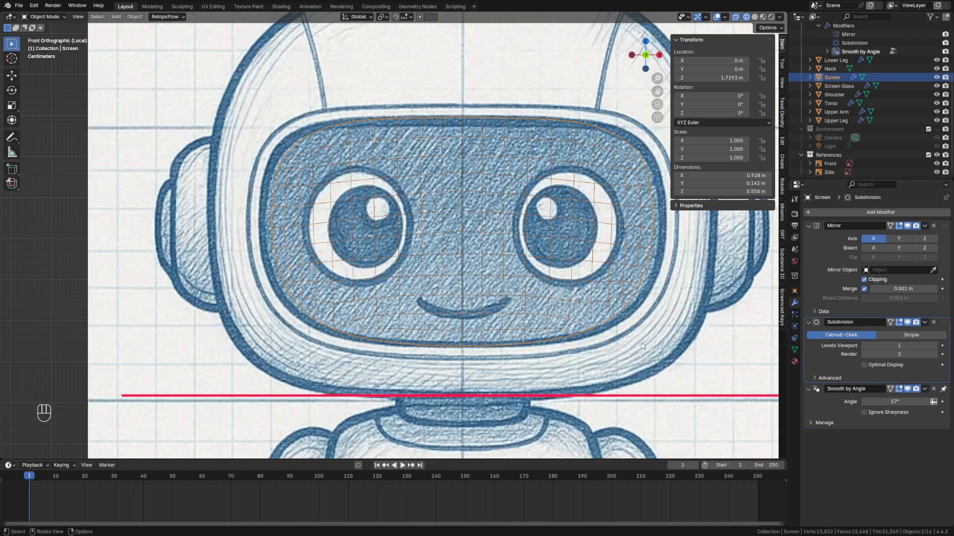
# Set the Screen's Subdivision viewport level to 3 and convert the object to a mesh
pyautogui.click(933, 347)
pyautogui.click(934, 347)
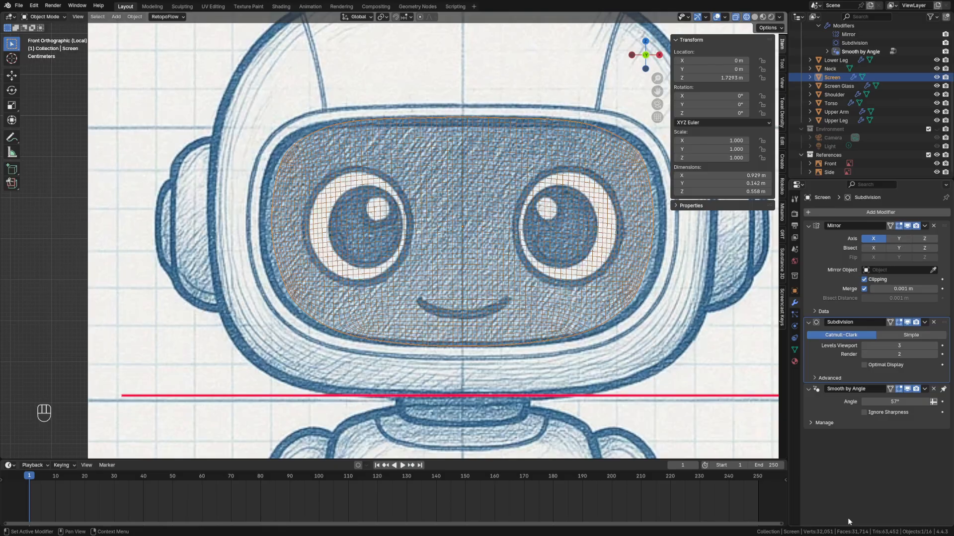
pyautogui.rightClick(539, 268)
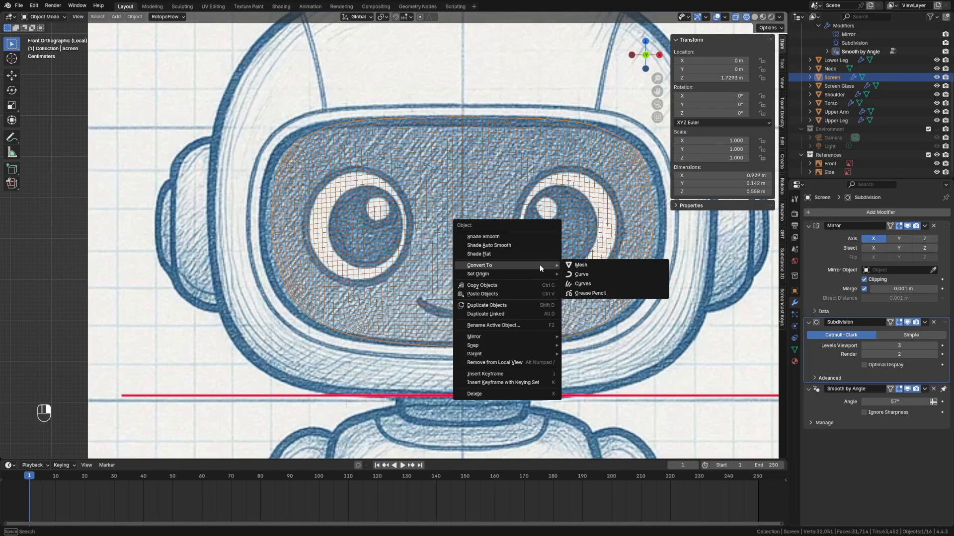
pyautogui.click(593, 264)
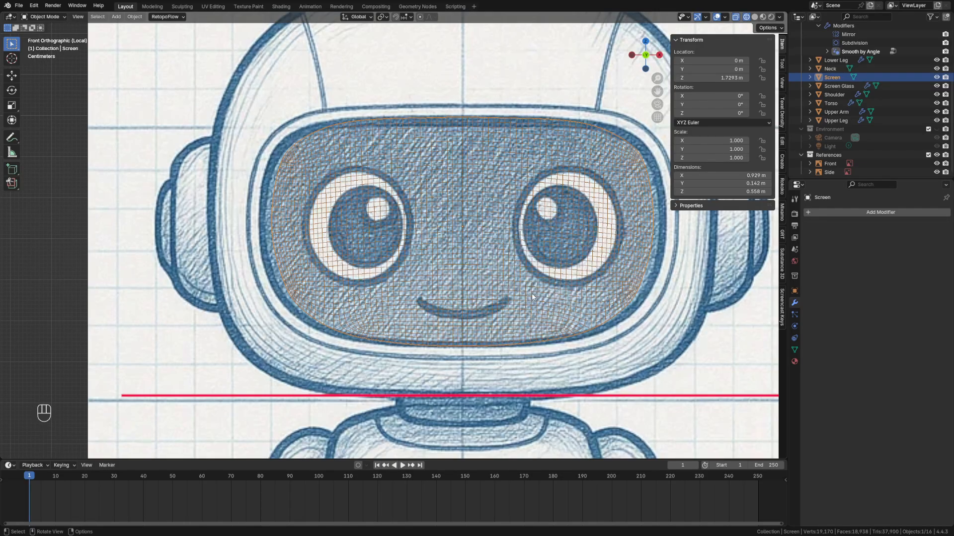
# Subdivide the Screen's entire mesh in Edit Mode
pyautogui.press('Tab')
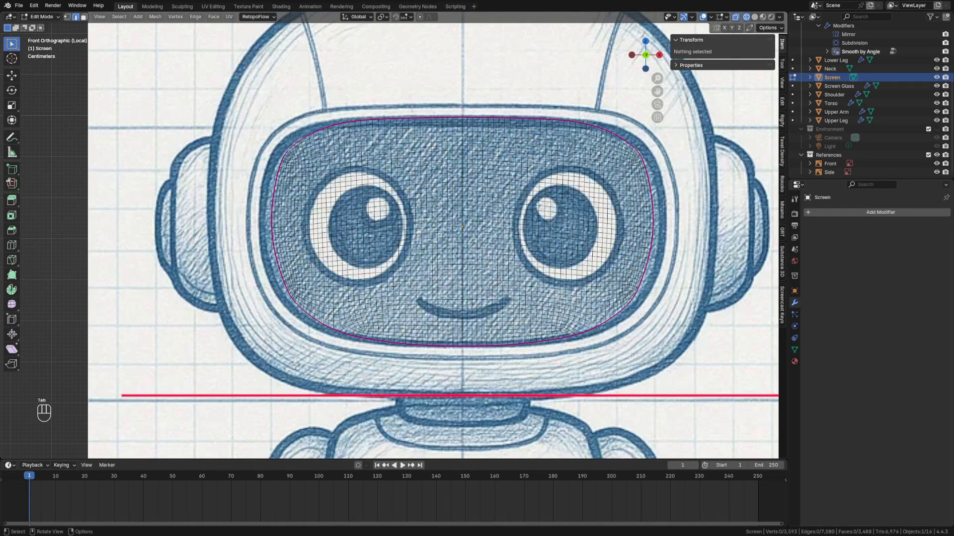
pyautogui.press('a')
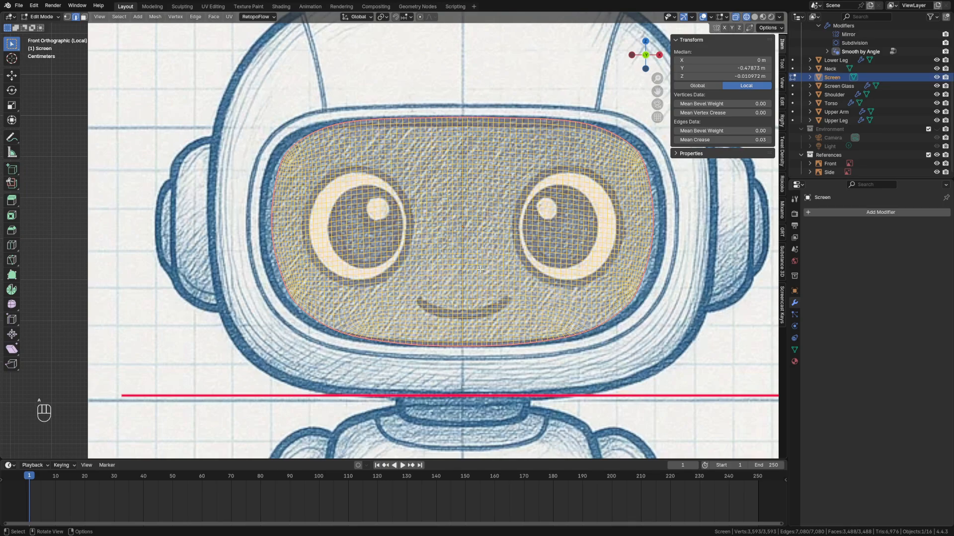
pyautogui.rightClick(491, 264)
pyautogui.click(491, 263)
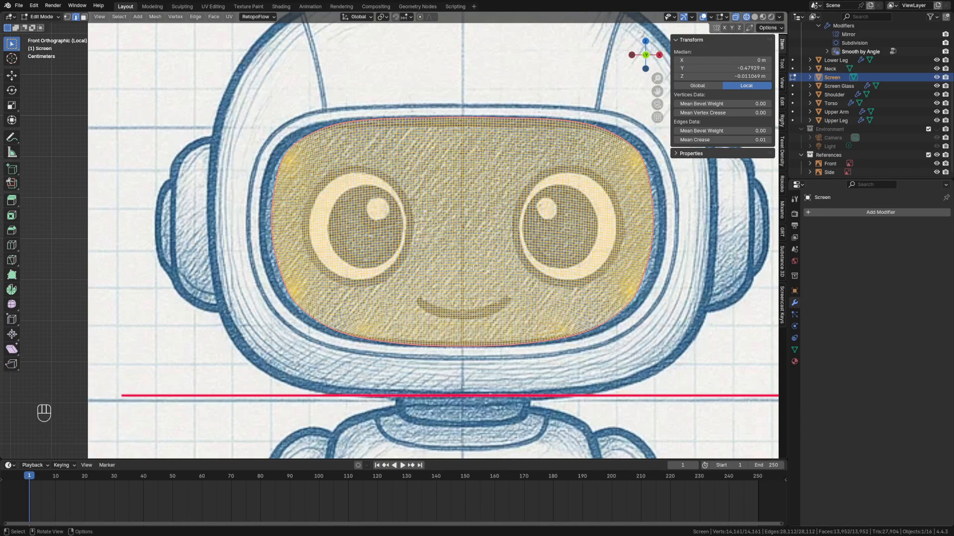
# Delete all vertices on the positive X half of the Screen and add a Mirror modifier on the X axis
pyautogui.press('1')
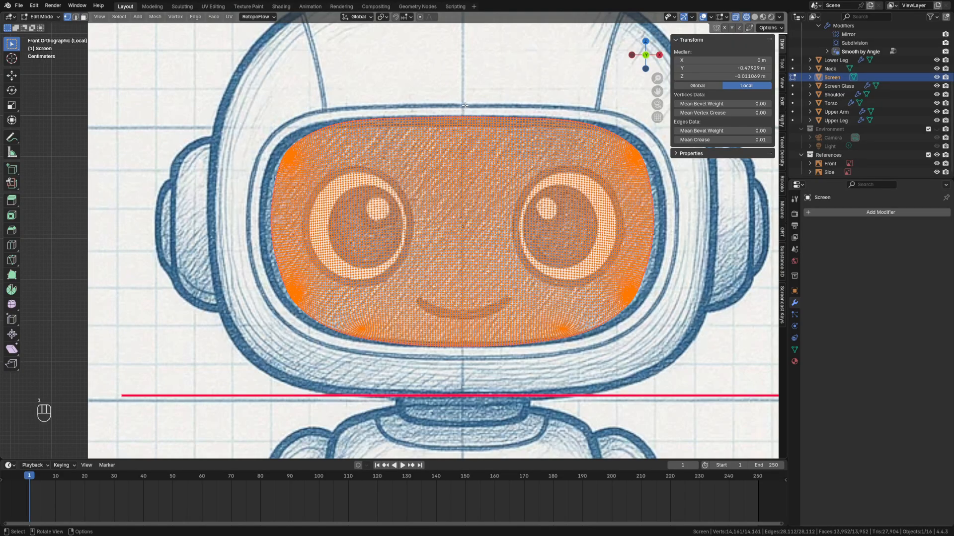
pyautogui.moveTo(463, 106); pyautogui.dragTo(688, 397)
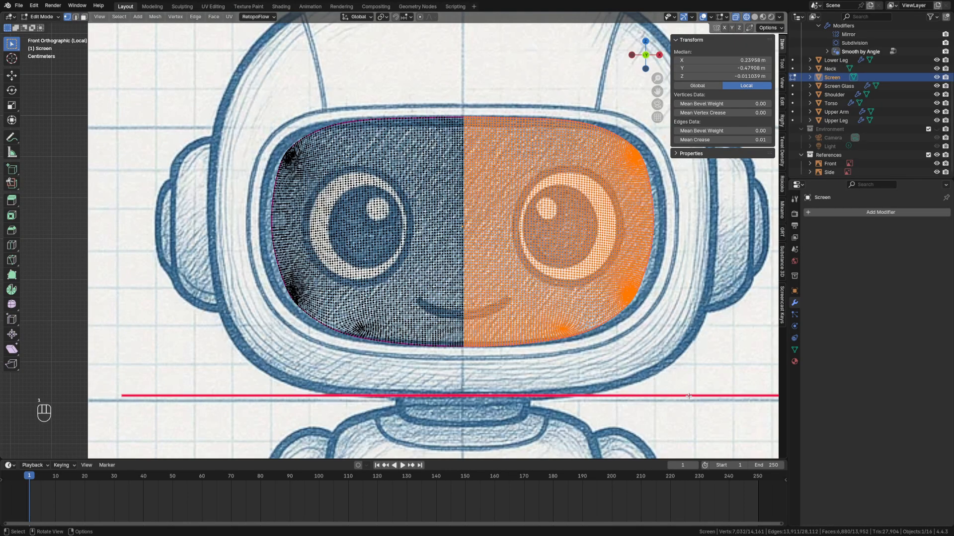
pyautogui.press('Delete')
pyautogui.click(688, 395)
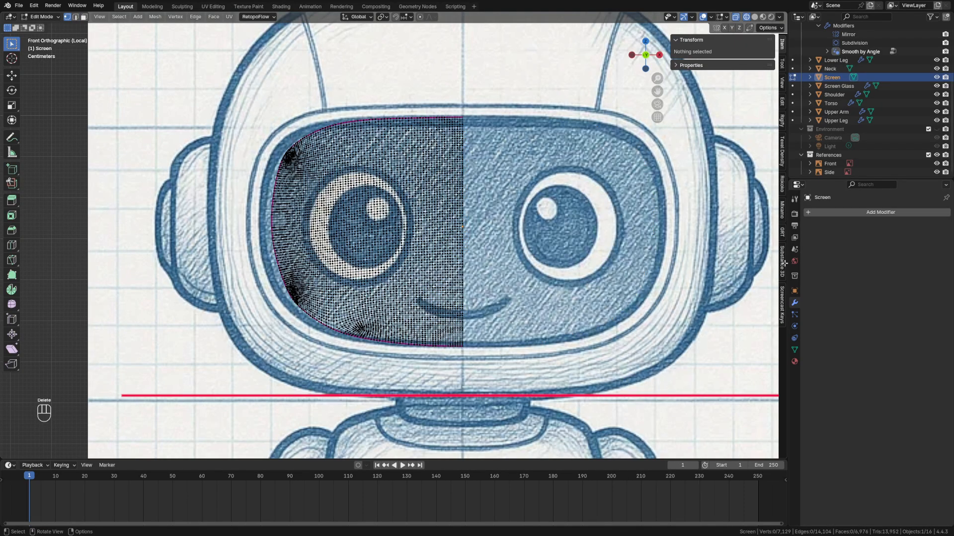
pyautogui.click(851, 212)
pyautogui.write('mirror')
pyautogui.press('Return')
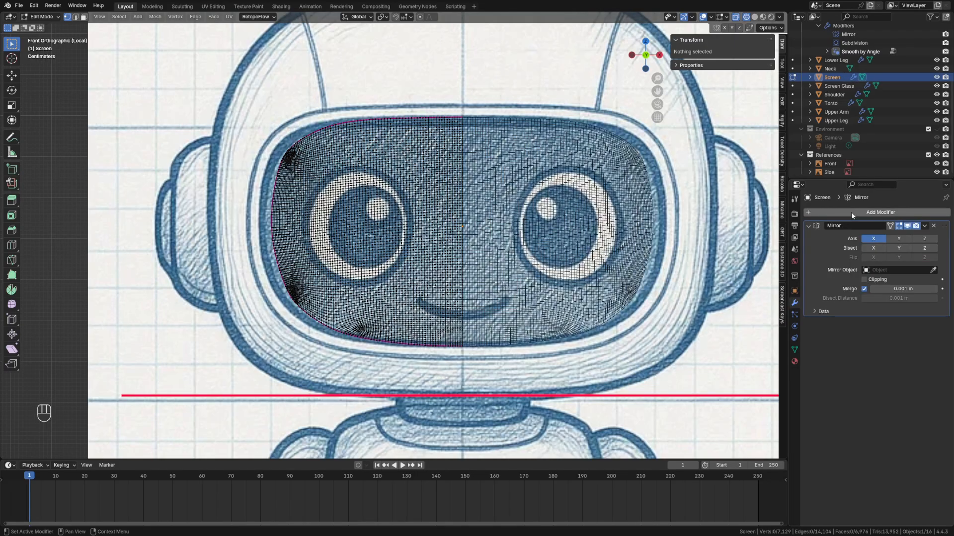
# Create a new material on the Screen and name it ScreenOff
pyautogui.click(794, 363)
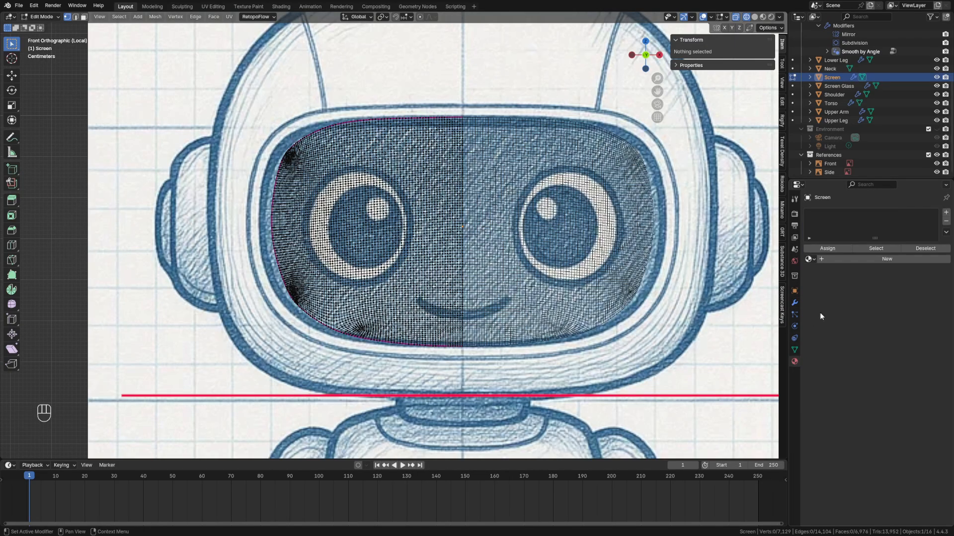
pyautogui.click(865, 258)
pyautogui.click(853, 259)
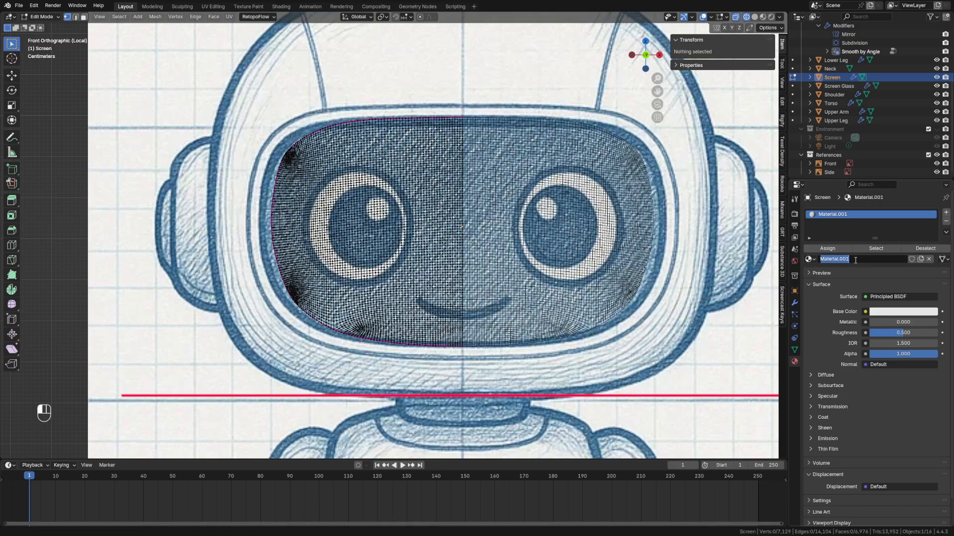
pyautogui.write('ScreenOff')
pyautogui.press('Return')
# Set the ScreenOff base color to black and its roughness to 0.8, and view the Screen in Material Preview
pyautogui.click(912, 313)
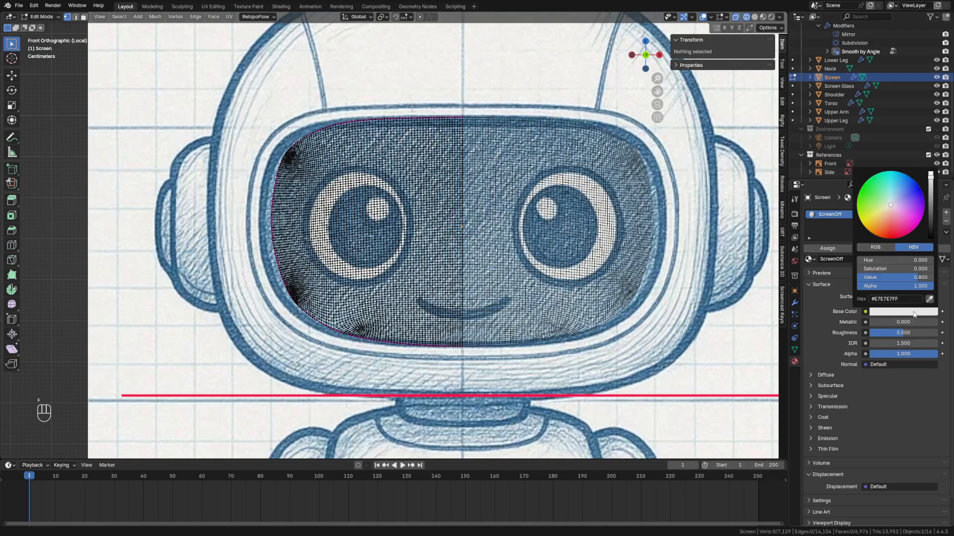
pyautogui.moveTo(925, 227); pyautogui.dragTo(927, 243)
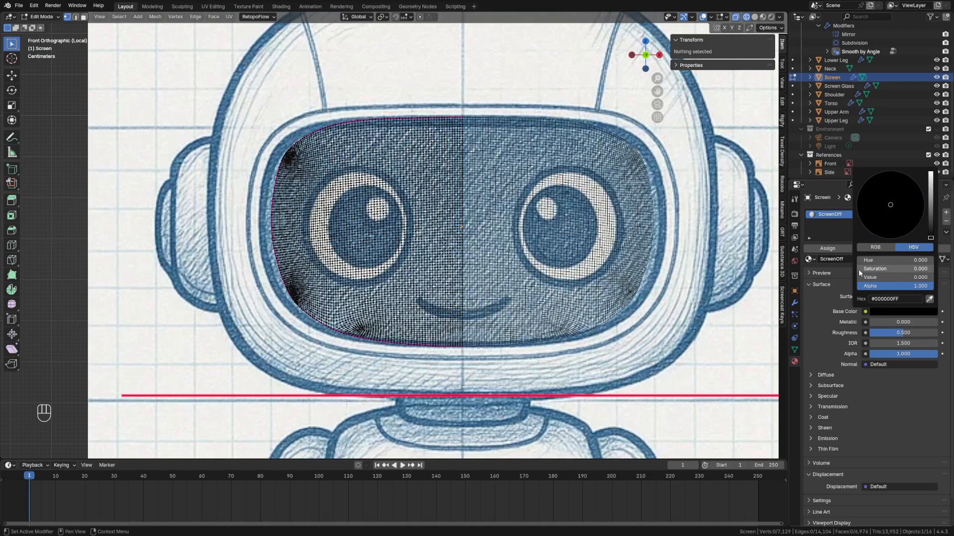
pyautogui.click(909, 333)
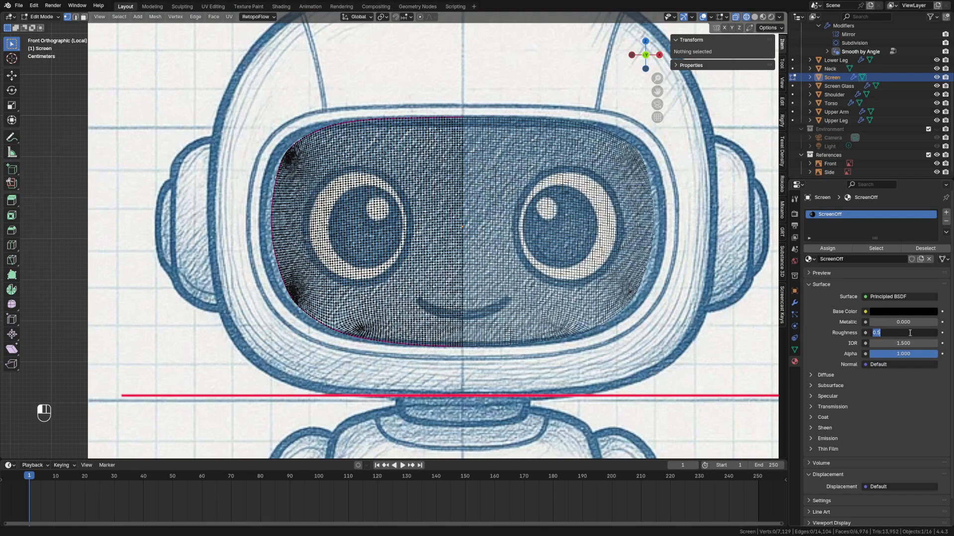
pyautogui.write('.8')
pyautogui.press('Return')
pyautogui.press('z')
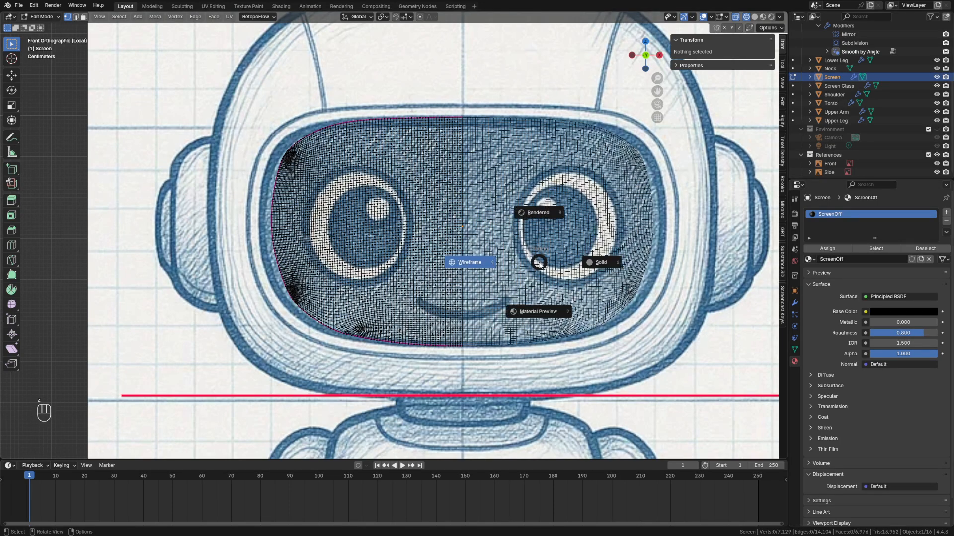
pyautogui.click(538, 312)
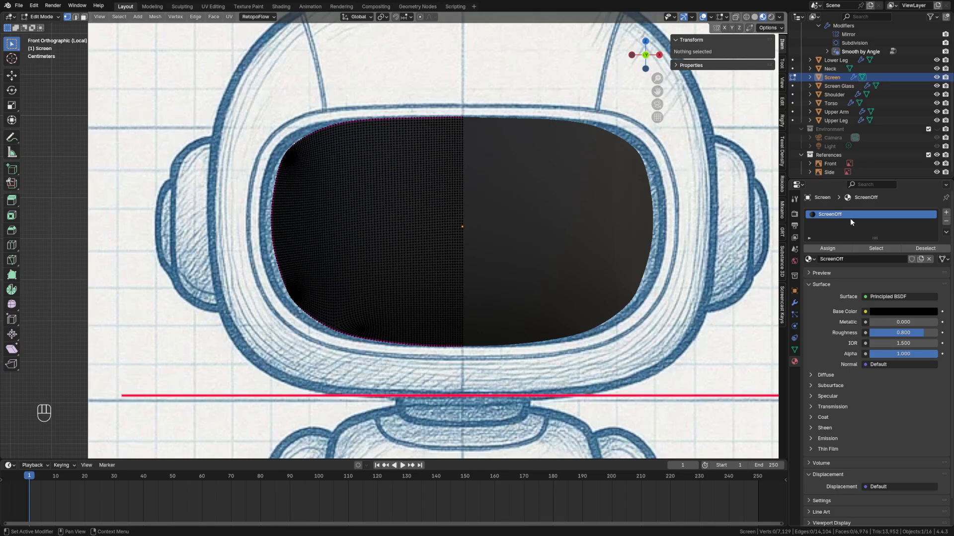
# Add a second material slot to the Screen with a new material named ScreenOn
pyautogui.click(946, 212)
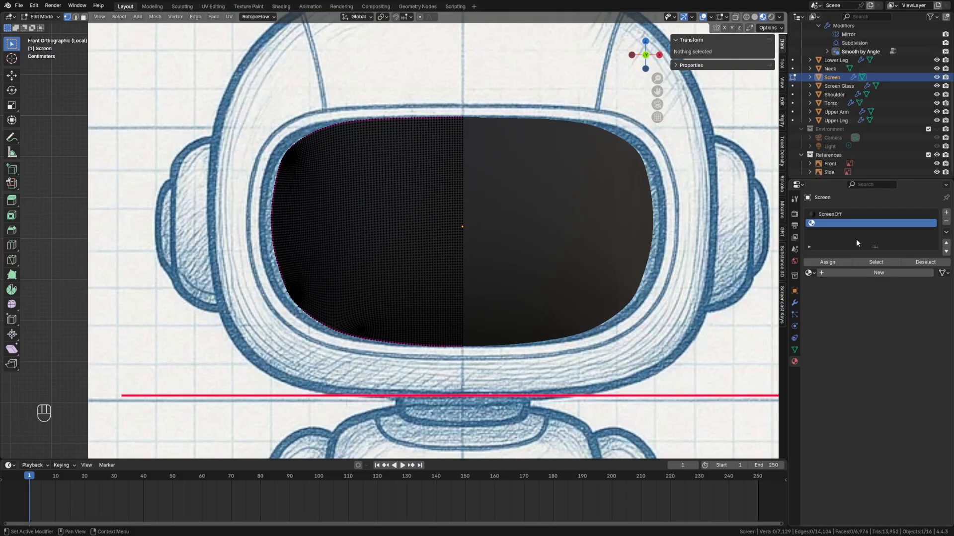
pyautogui.click(832, 216)
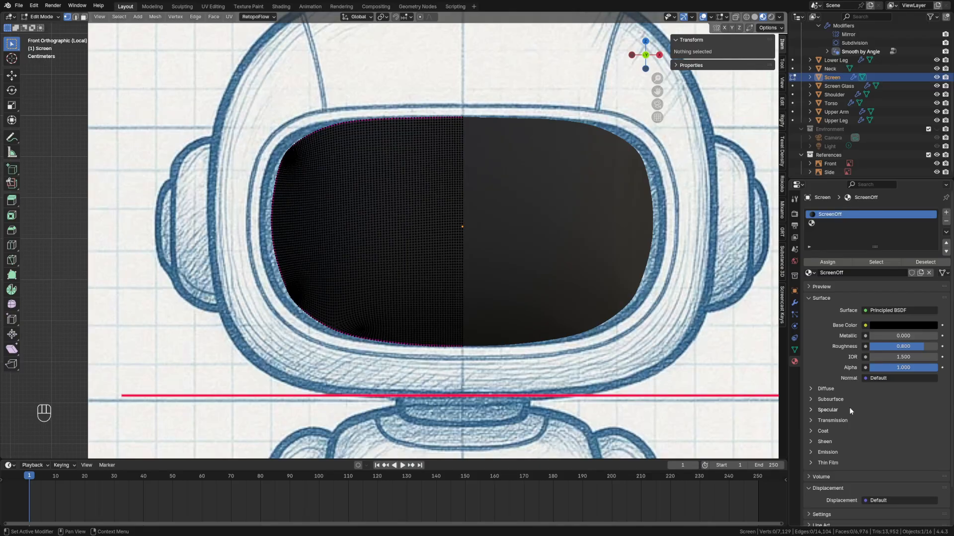
pyautogui.click(818, 225)
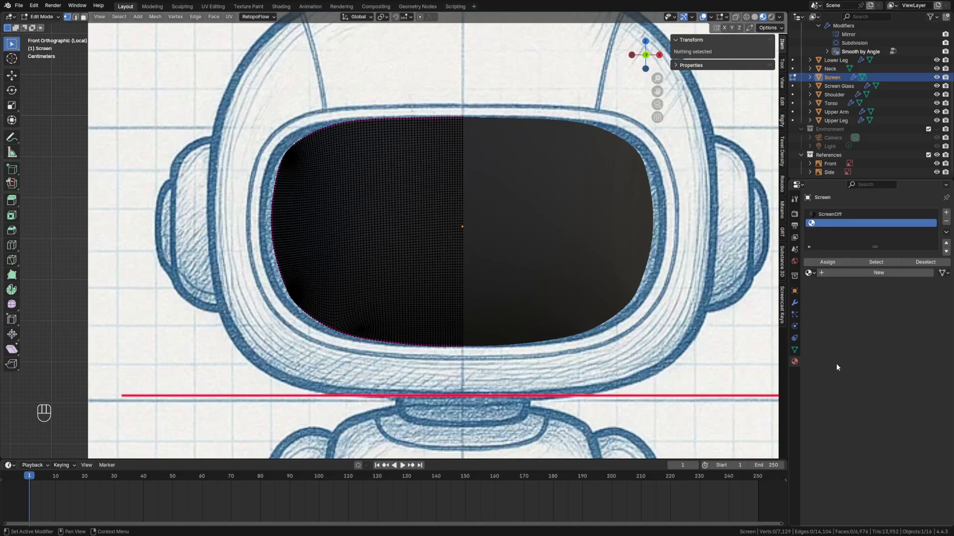
pyautogui.click(870, 273)
pyautogui.doubleClick(858, 272)
pyautogui.write('S')
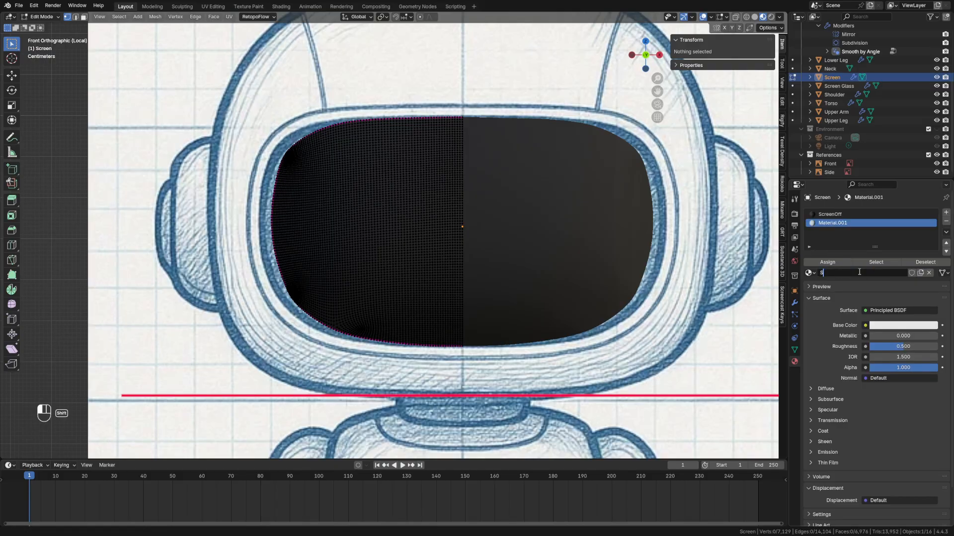
pyautogui.write('creenOn')
pyautogui.press('Return')
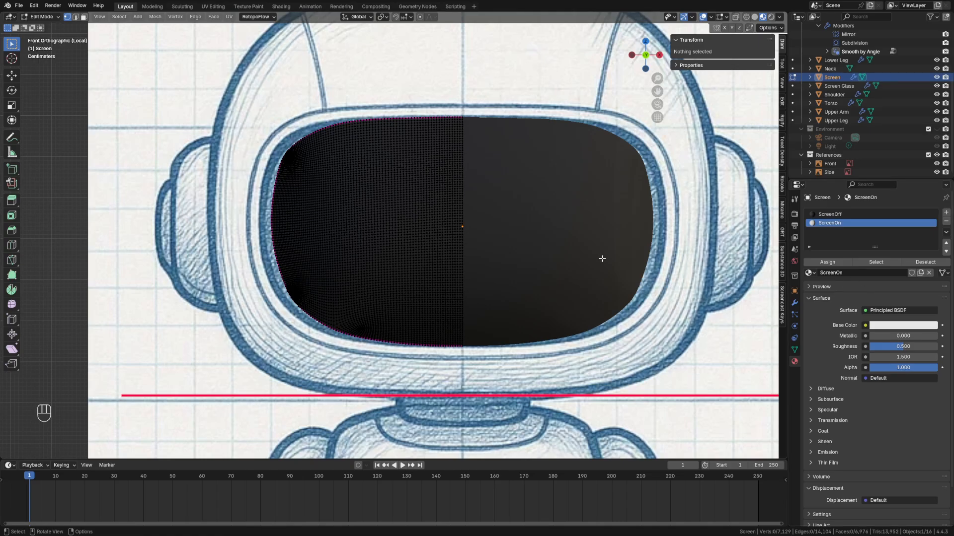
# Assign ScreenOn to a rectangular test patch in the eye area and a small patch at the mouth beside the centre line
pyautogui.moveTo(380, 196); pyautogui.dragTo(426, 268)
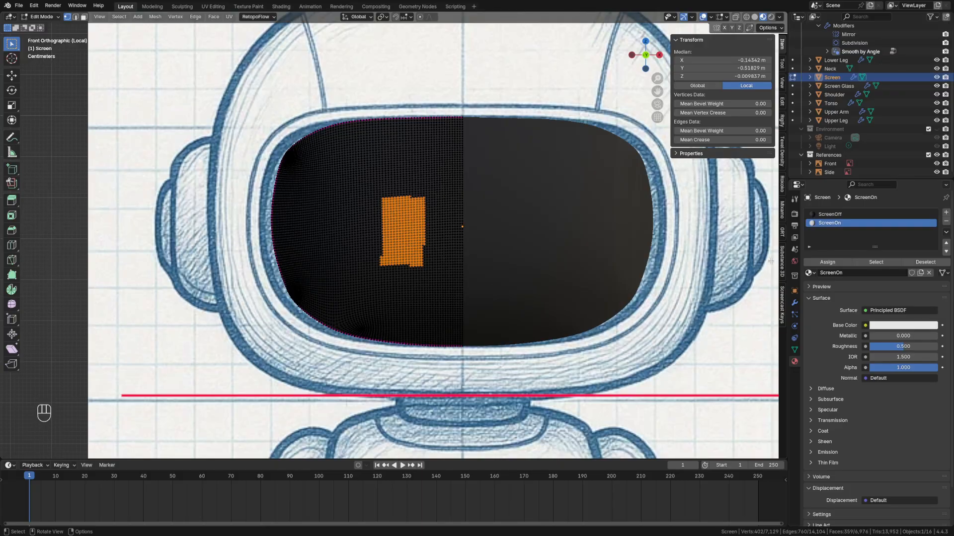
pyautogui.click(828, 263)
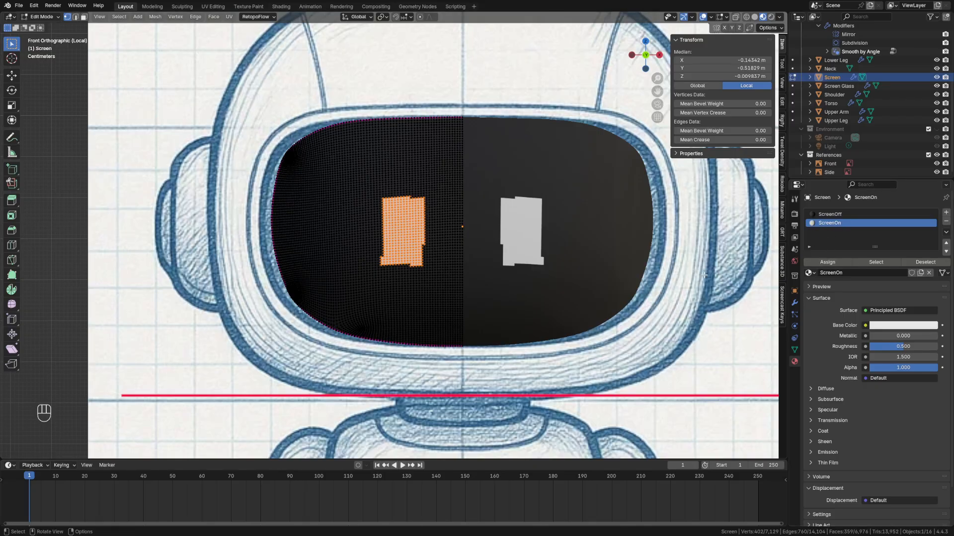
pyautogui.moveTo(444, 304); pyautogui.dragTo(503, 325)
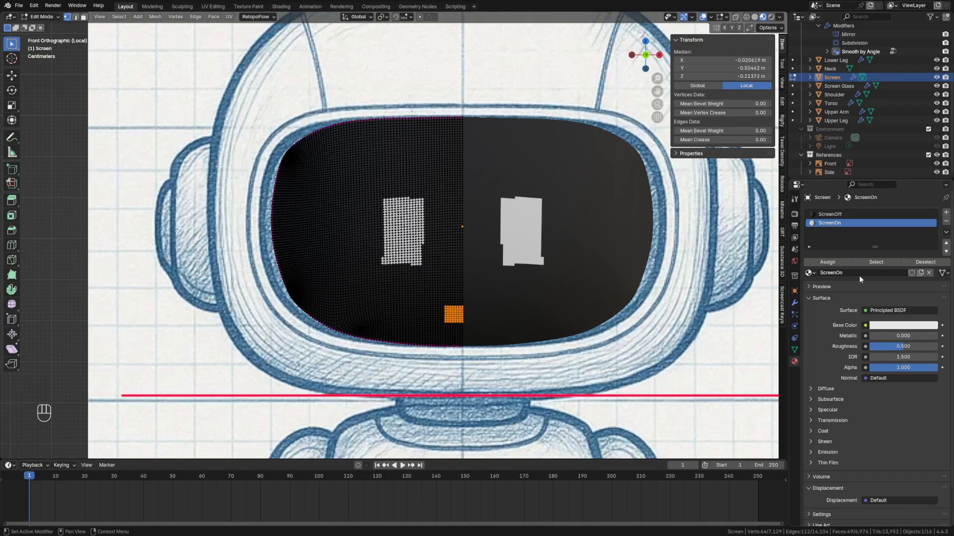
pyautogui.click(834, 265)
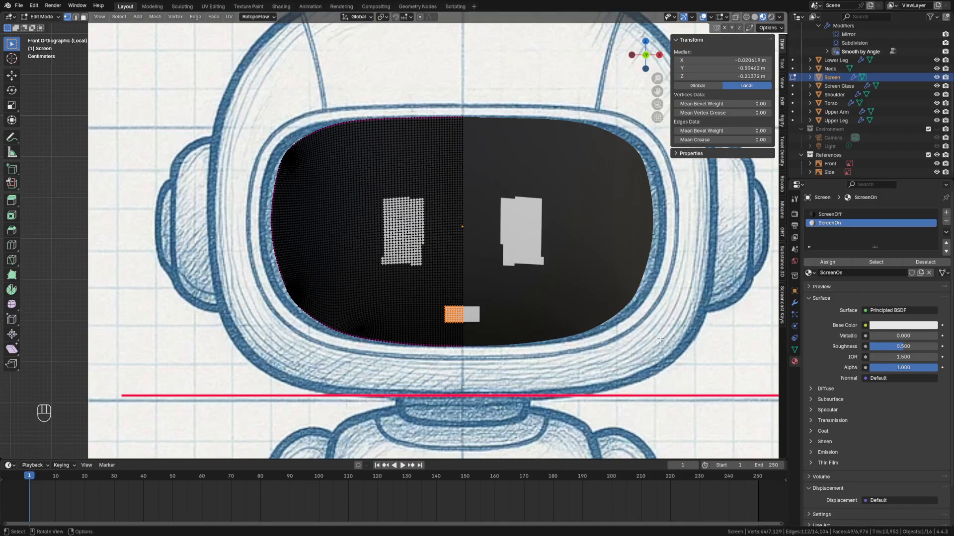
# Select the faces that use ScreenOn, then select the whole mesh and deselect the ScreenOn faces
pyautogui.click(877, 262)
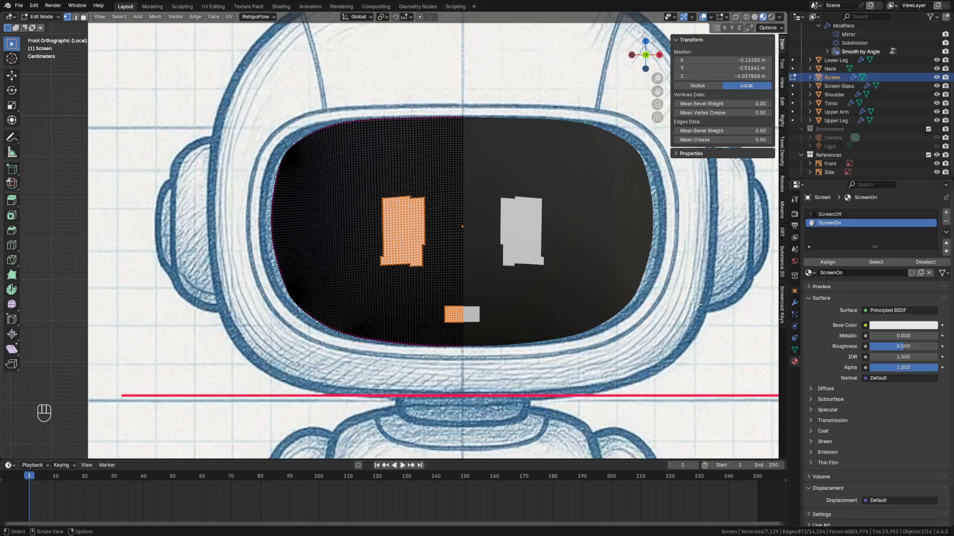
pyautogui.press('a')
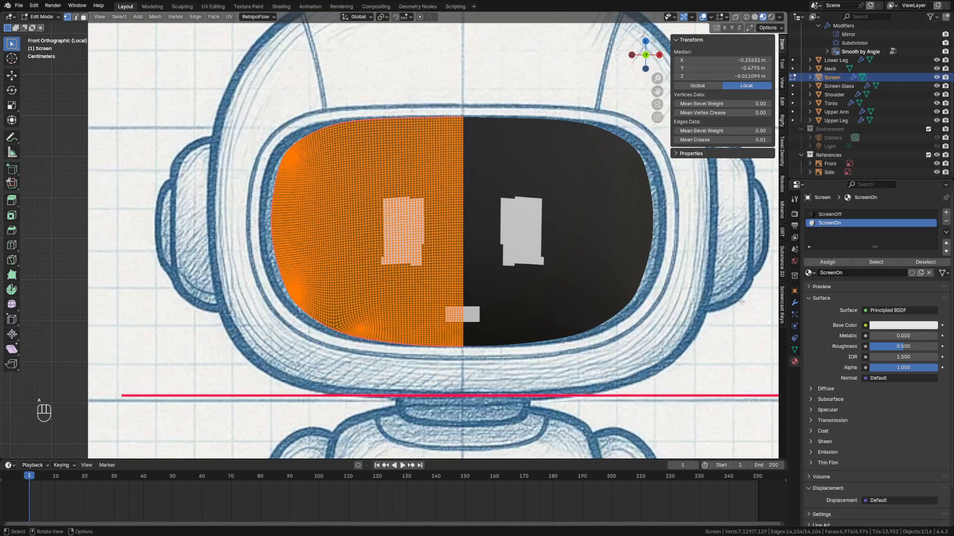
pyautogui.click(928, 262)
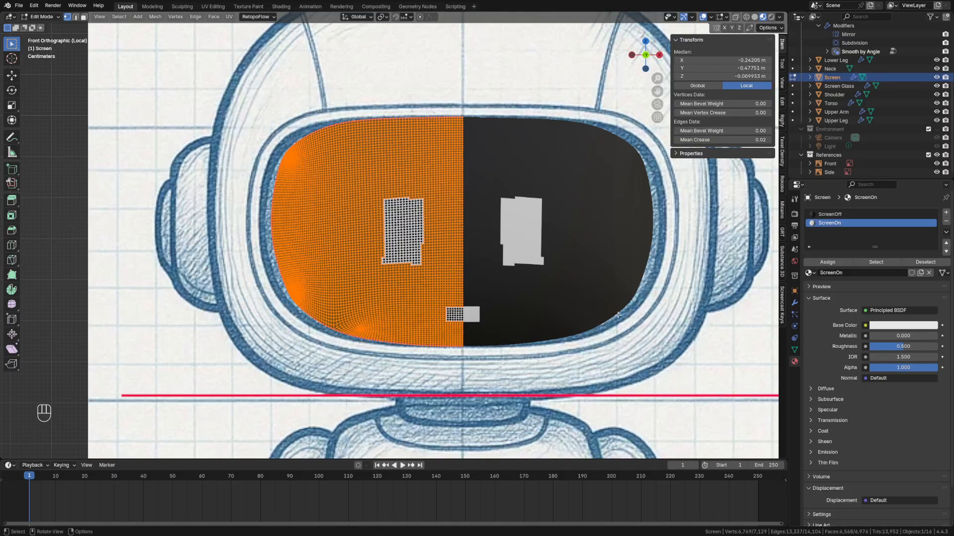
# Assign ScreenOff to the entire Screen mesh and clear the selection
pyautogui.press('a')
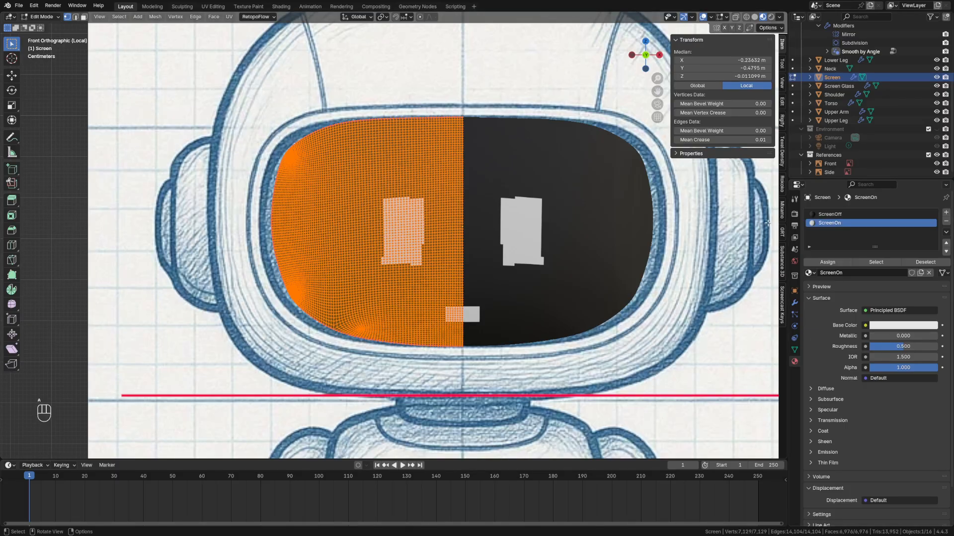
pyautogui.click(837, 215)
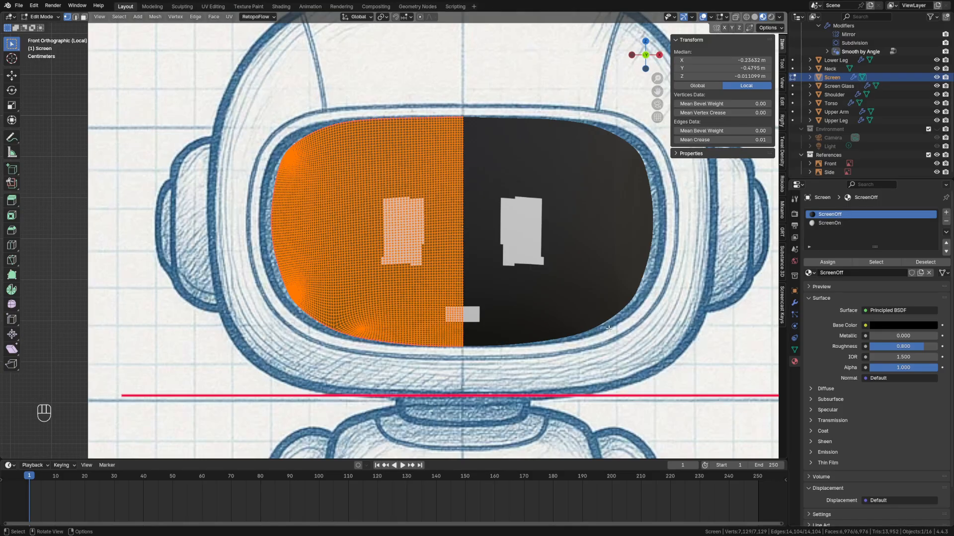
pyautogui.click(838, 262)
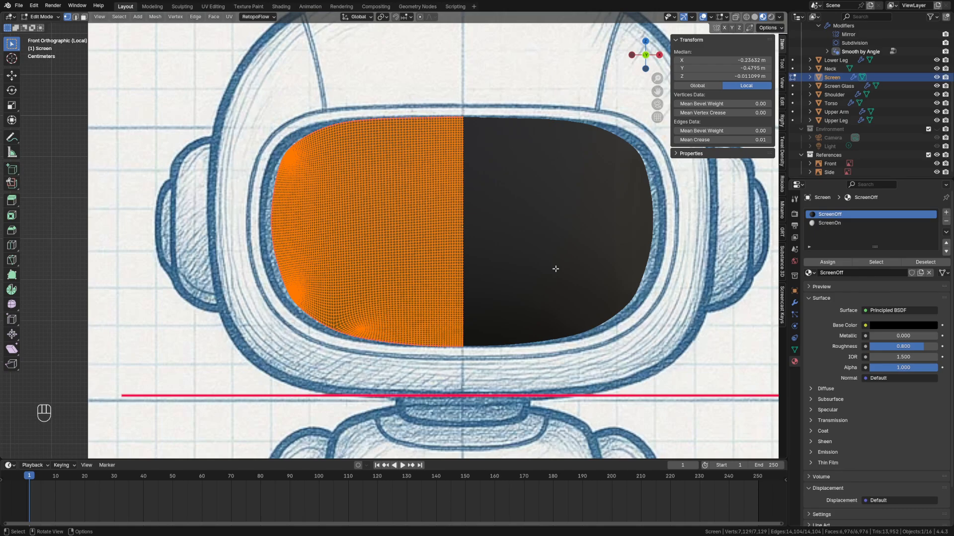
pyautogui.hotkey('alt', 'a')
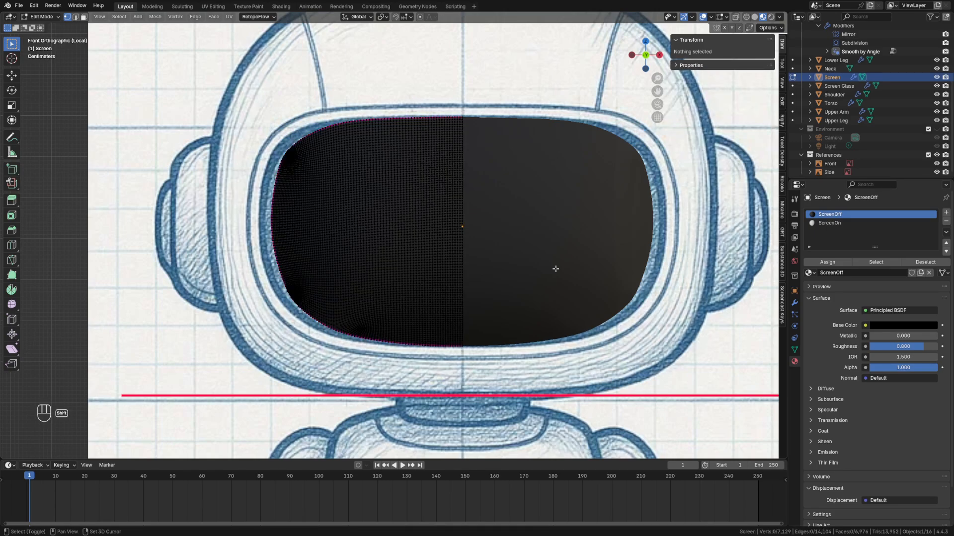
# Return the viewport to see-through wireframe so the reference face shows, and switch to face selection
pyautogui.hotkey('shift', 'z')
pyautogui.hotkey('shift', 'z')
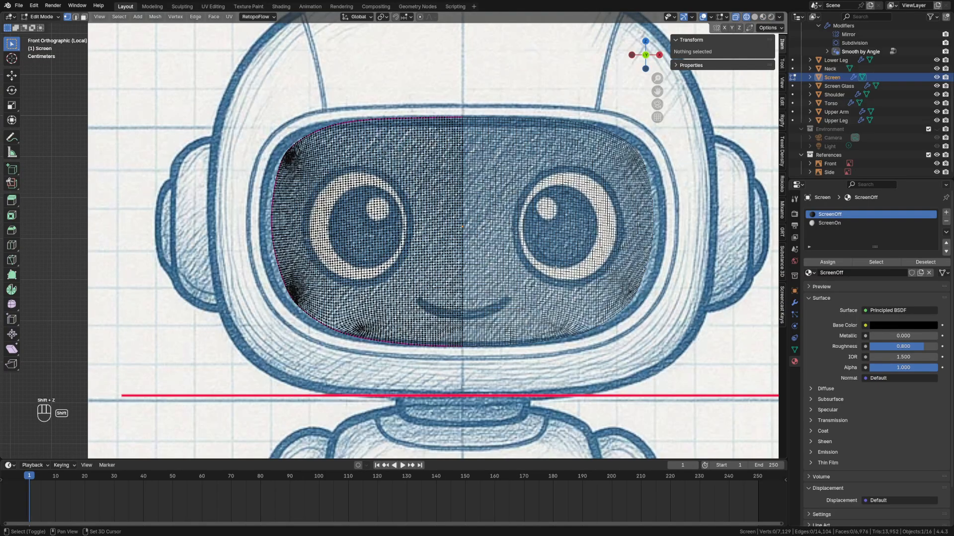
pyautogui.hotkey('shift', 'z')
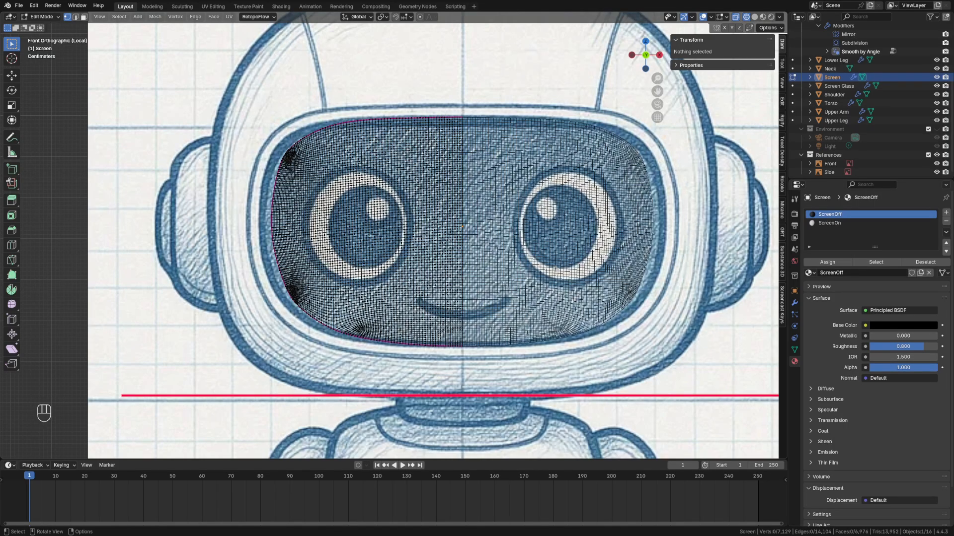
pyautogui.hotkey('alt', 'z')
pyautogui.hotkey('alt', 'z')
pyautogui.press('3')
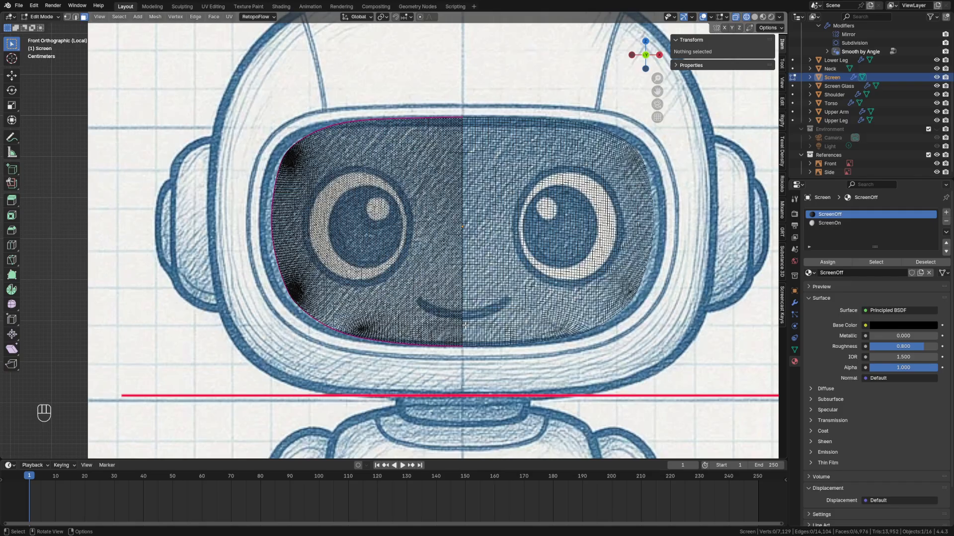
# Circle-select the faces covering the white ring of the reference eye on the Screen's remaining half
pyautogui.press('c')
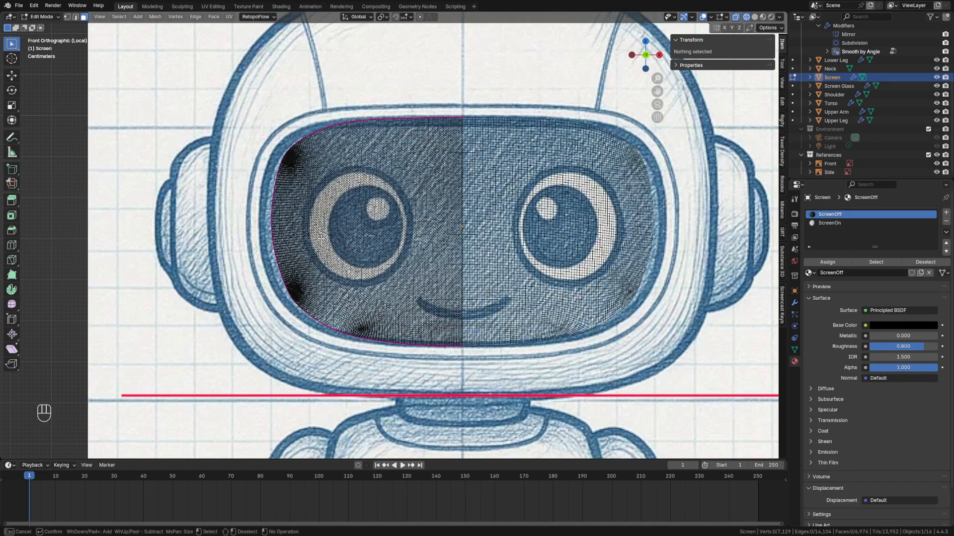
pyautogui.moveTo(323, 241); pyautogui.dragTo(318, 213)
pyautogui.press('Return')
pyautogui.scroll(3, 334, 229)
pyautogui.scroll(3, 334, 229)
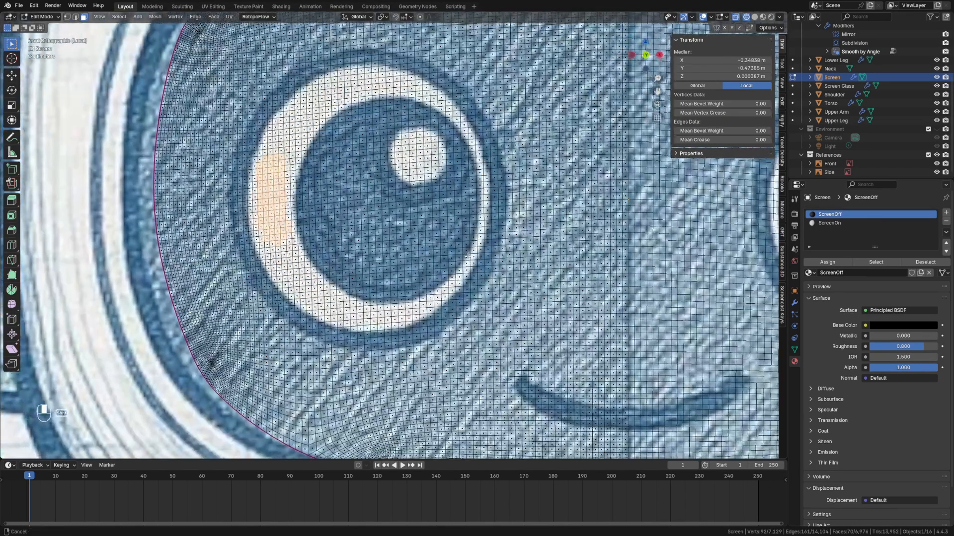
pyautogui.press('c')
pyautogui.moveTo(280, 176)
pyautogui.mouseDown()
pyautogui.moveTo(377, 97)
pyautogui.moveTo(422, 102)
pyautogui.moveTo(469, 139)
pyautogui.moveTo(492, 202)
pyautogui.moveTo(475, 288)
pyautogui.moveTo(440, 324)
pyautogui.moveTo(298, 282)
pyautogui.moveTo(283, 290)
pyautogui.moveTo(268, 202)
pyautogui.moveTo(305, 122)
pyautogui.moveTo(393, 86)
pyautogui.moveTo(297, 185)
pyautogui.moveTo(299, 233)
pyautogui.moveTo(342, 312)
pyautogui.moveTo(405, 337)
pyautogui.moveTo(313, 323)
pyautogui.moveTo(347, 344)
pyautogui.moveTo(432, 329)
pyautogui.moveTo(312, 172)
pyautogui.moveTo(297, 239)
pyautogui.moveTo(260, 206)
pyautogui.moveTo(282, 142)
pyautogui.moveTo(320, 102)
pyautogui.moveTo(383, 87)
pyautogui.moveTo(432, 100)
pyautogui.moveTo(455, 119)
pyautogui.moveTo(441, 95)
pyautogui.moveTo(392, 88)
pyautogui.moveTo(427, 98)
pyautogui.moveTo(361, 117)
pyautogui.moveTo(380, 114)
pyautogui.mouseUp()
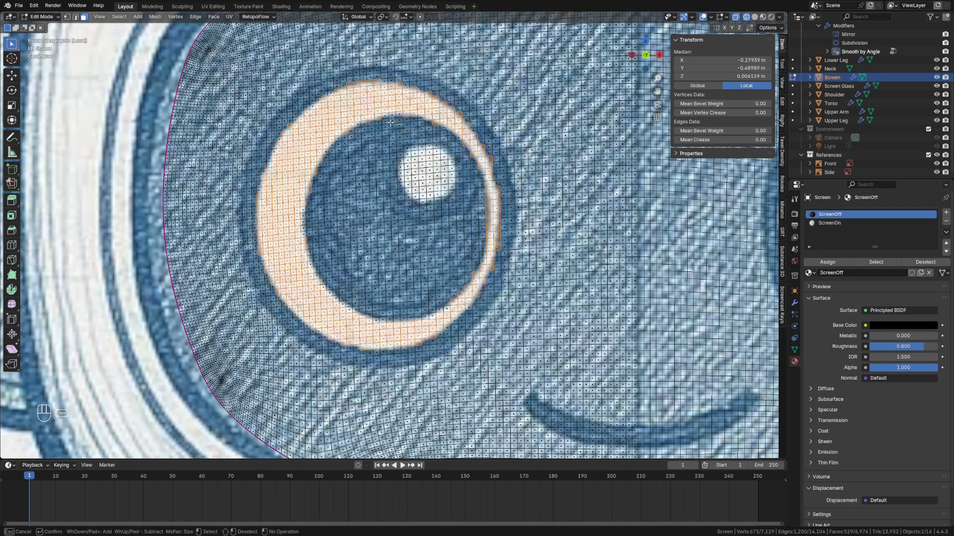
# Add the faces over the eye's round highlight and the half smile up to the centre line to the selection
pyautogui.moveTo(415, 189)
pyautogui.mouseDown()
pyautogui.moveTo(429, 162)
pyautogui.moveTo(437, 174)
pyautogui.moveTo(415, 188)
pyautogui.moveTo(442, 180)
pyautogui.moveTo(427, 201)
pyautogui.moveTo(422, 147)
pyautogui.moveTo(428, 159)
pyautogui.moveTo(447, 145)
pyautogui.mouseUp()
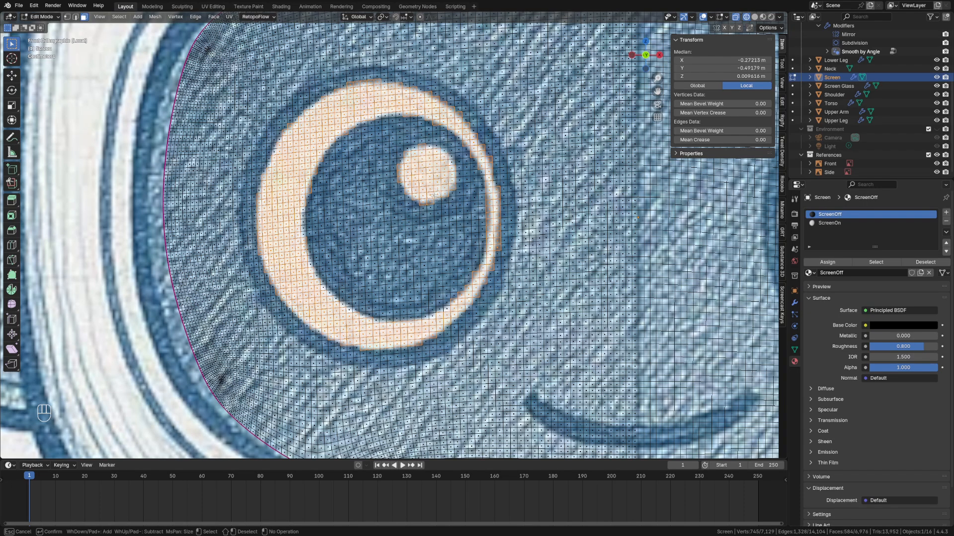
pyautogui.moveTo(630, 439)
pyautogui.mouseDown()
pyautogui.moveTo(580, 433)
pyautogui.moveTo(532, 405)
pyautogui.moveTo(585, 431)
pyautogui.moveTo(623, 435)
pyautogui.moveTo(550, 424)
pyautogui.moveTo(582, 437)
pyautogui.moveTo(627, 429)
pyautogui.moveTo(634, 418)
pyautogui.moveTo(600, 420)
pyautogui.mouseUp()
pyautogui.moveTo(531, 399); pyautogui.dragTo(536, 405)
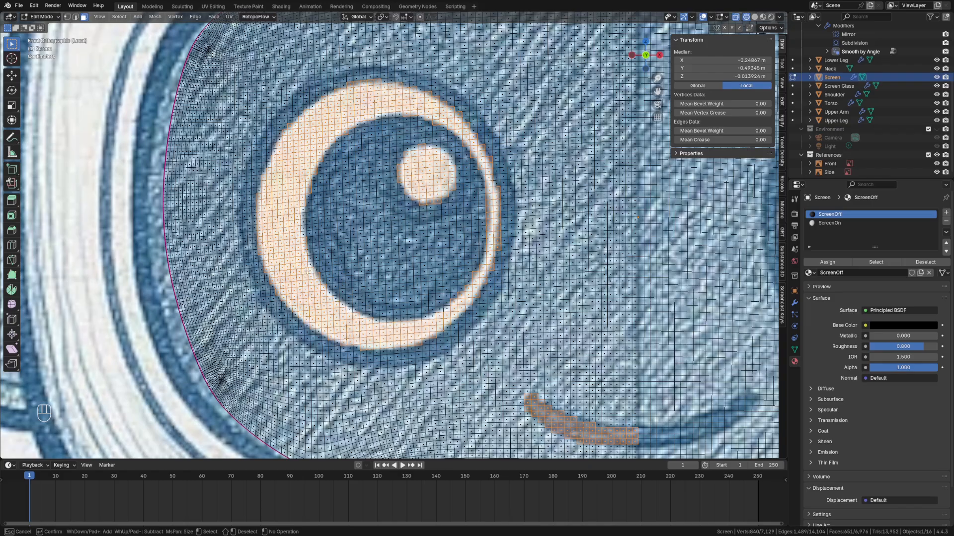
# Add the missed faces on the eye ring and along the half smile's lower edge up to the centre line to the selection
pyautogui.click(308, 271)
pyautogui.rightClick(345, 262)
pyautogui.scroll(-7, 393, 234)
pyautogui.scroll(8, 458, 289)
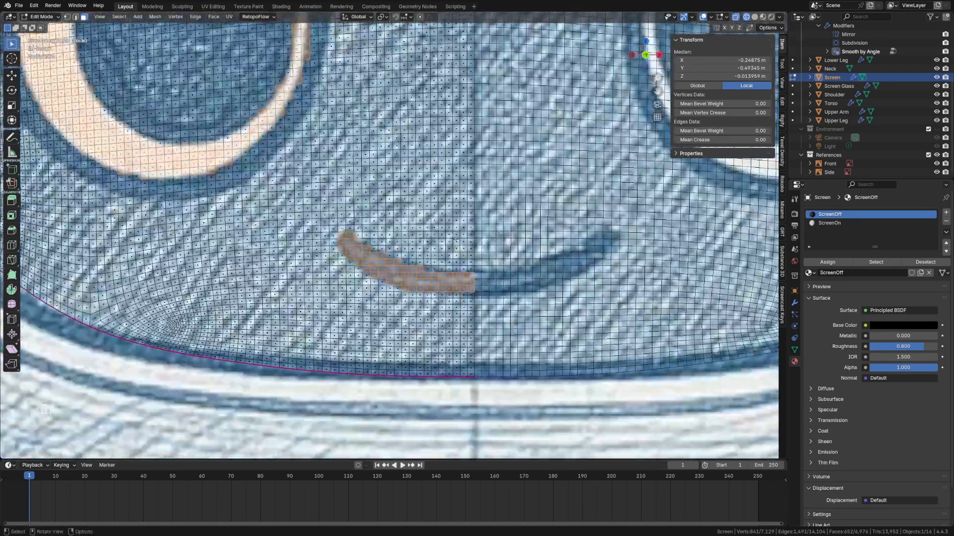
pyautogui.press('c')
pyautogui.moveTo(469, 294); pyautogui.dragTo(422, 297)
pyautogui.press('Return')
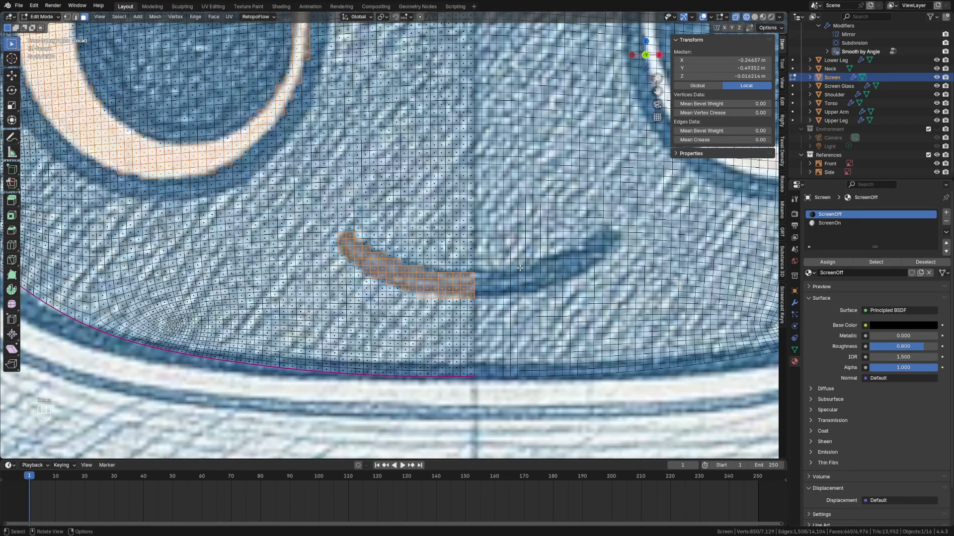
# Circle-select the remaining missed faces on the eye ring's thin side and along the inner edge of its thick side
pyautogui.scroll(-7, 519, 268)
pyautogui.scroll(5, 382, 164)
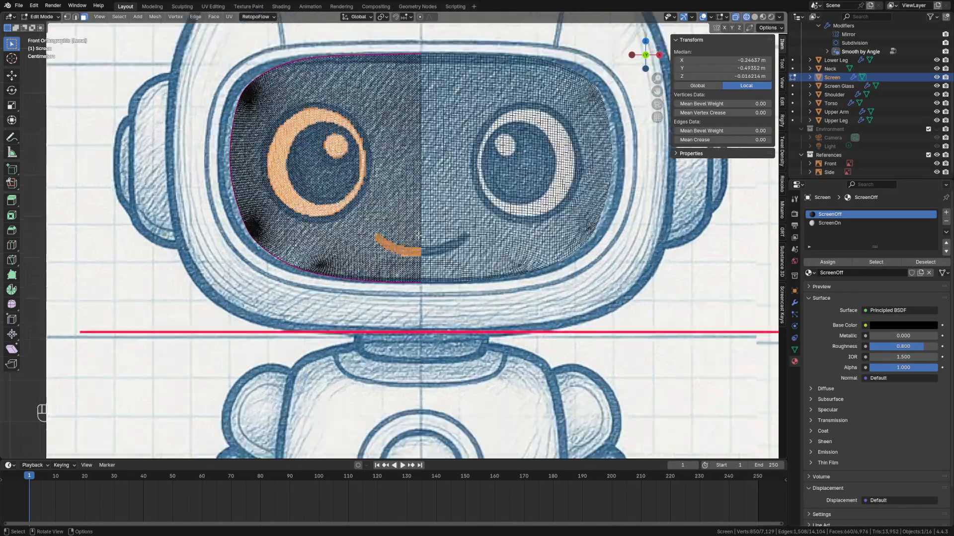
pyautogui.press('c')
pyautogui.scroll(5, 350, 184)
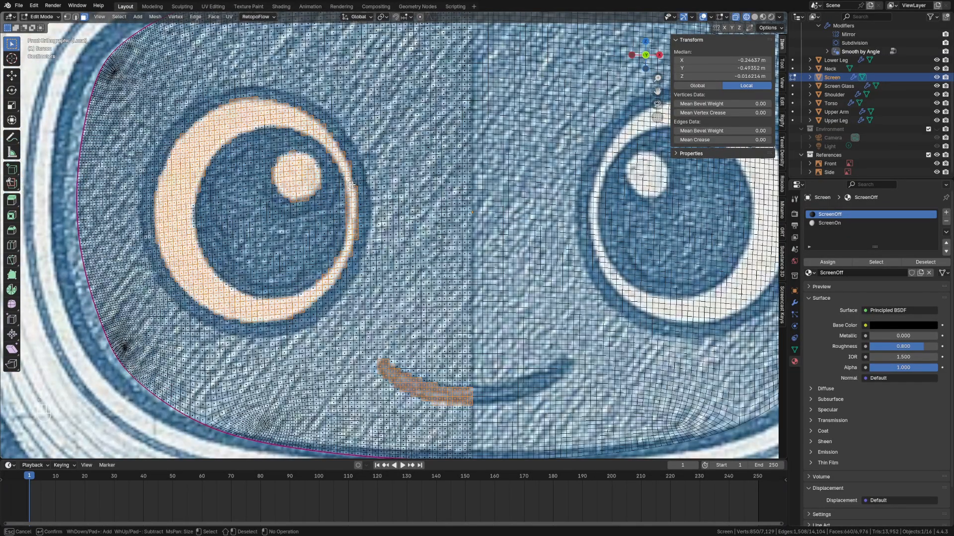
pyautogui.moveTo(353, 185); pyautogui.dragTo(354, 174)
pyautogui.moveTo(191, 228); pyautogui.dragTo(191, 206)
pyautogui.press('Escape')
pyautogui.scroll(-5, 318, 258)
pyautogui.keyDown('shift'); pyautogui.moveTo(312, 257); pyautogui.dragTo(301, 256, button='middle'); pyautogui.keyUp('shift')
pyautogui.scroll(7, 300, 256)
pyautogui.scroll(-8, 301, 256)
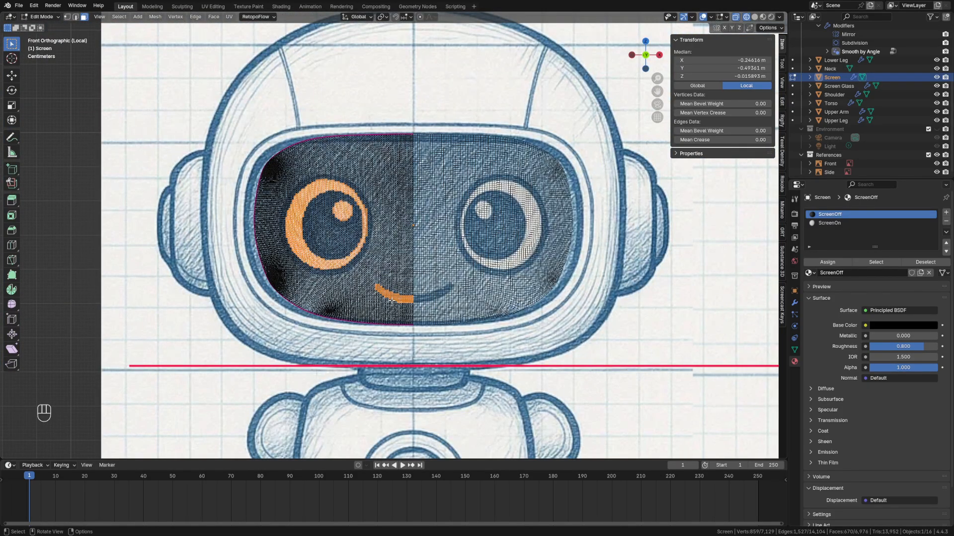
# Switch the viewport to Material Preview and assign the ScreenOn material to the selected eye and smile faces
pyautogui.press('z')
pyautogui.click(430, 348)
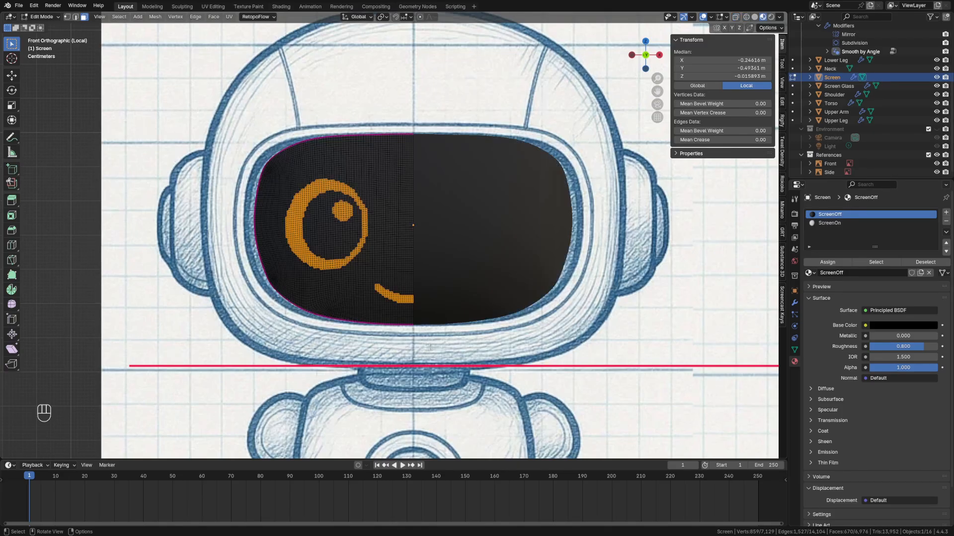
pyautogui.click(832, 227)
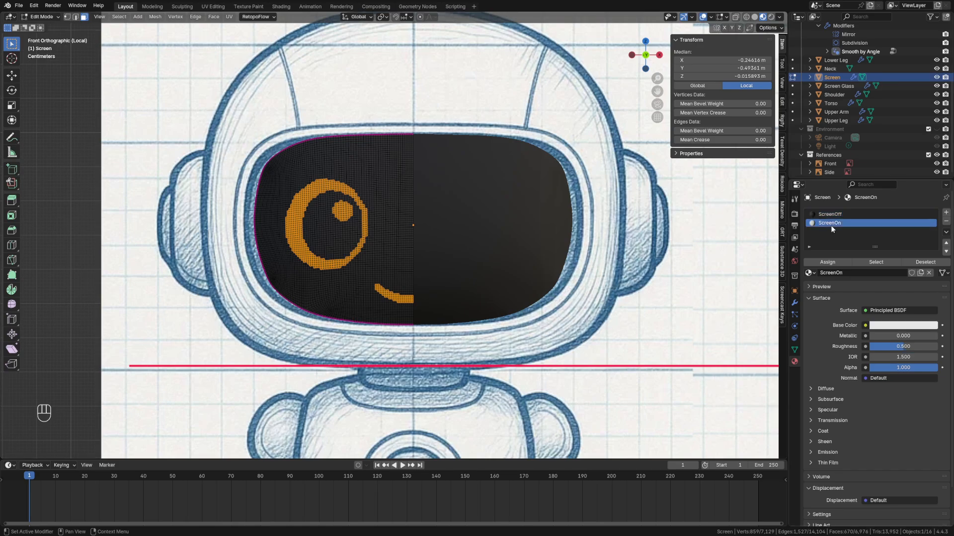
pyautogui.click(834, 262)
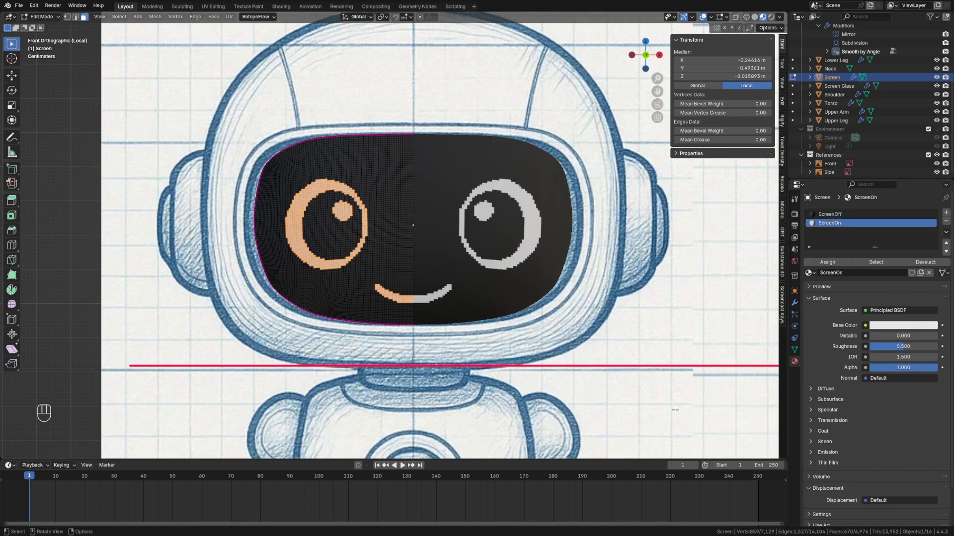
# Hide the References collection, return to Object Mode and show the robot in Rendered shading
pyautogui.moveTo(675, 410); pyautogui.dragTo(675, 410, button='middle')
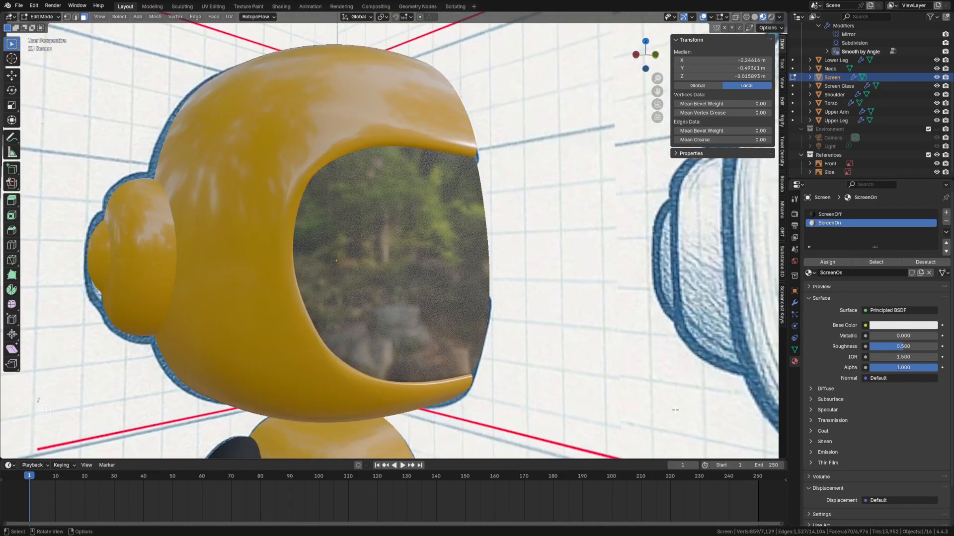
pyautogui.click(936, 154)
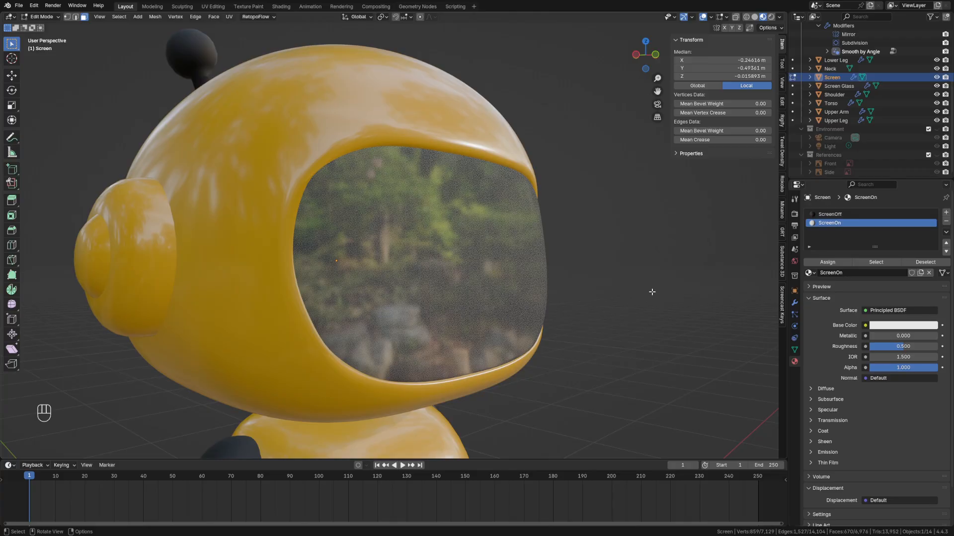
pyautogui.press('Tab')
pyautogui.press('z')
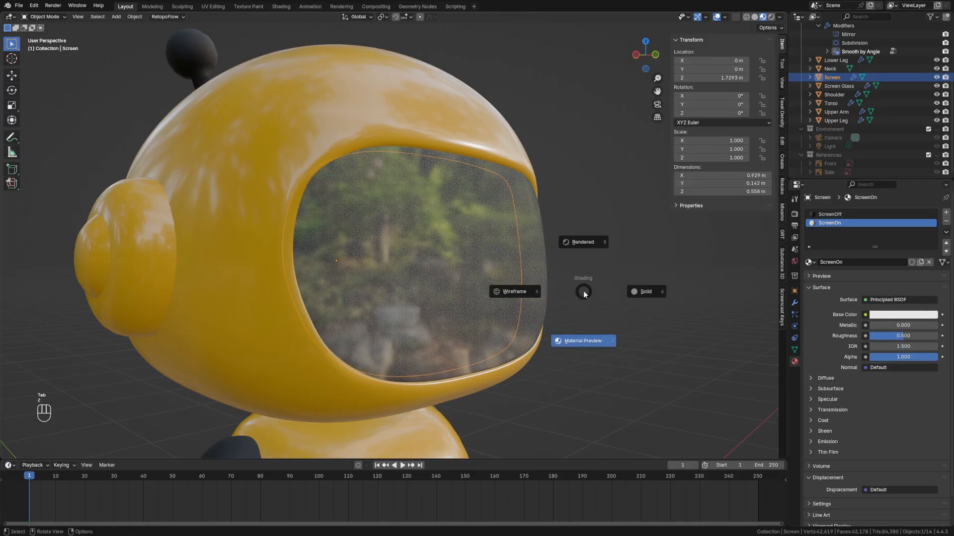
pyautogui.click(592, 242)
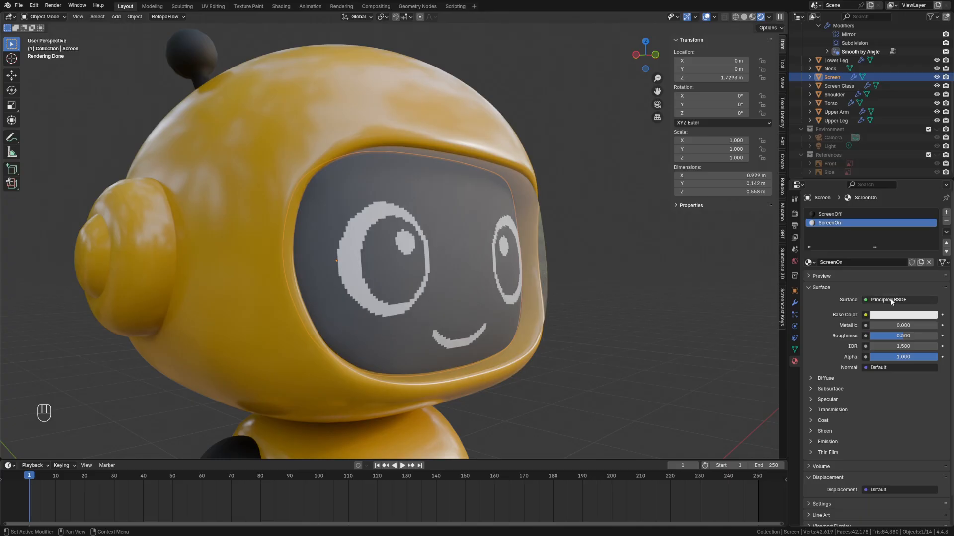
# Change the ScreenOn material's surface shader to Emission and set its strength to 100
pyautogui.click(918, 300)
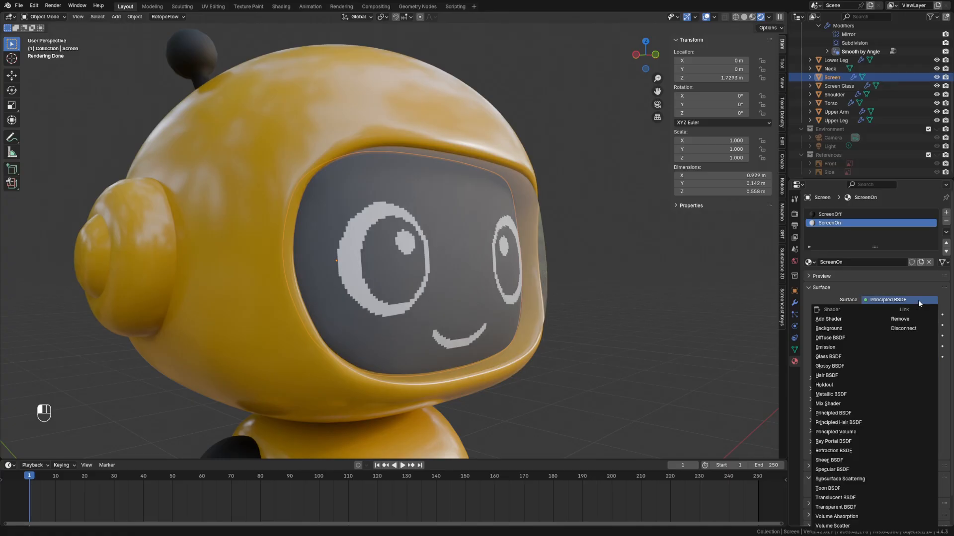
pyautogui.click(832, 346)
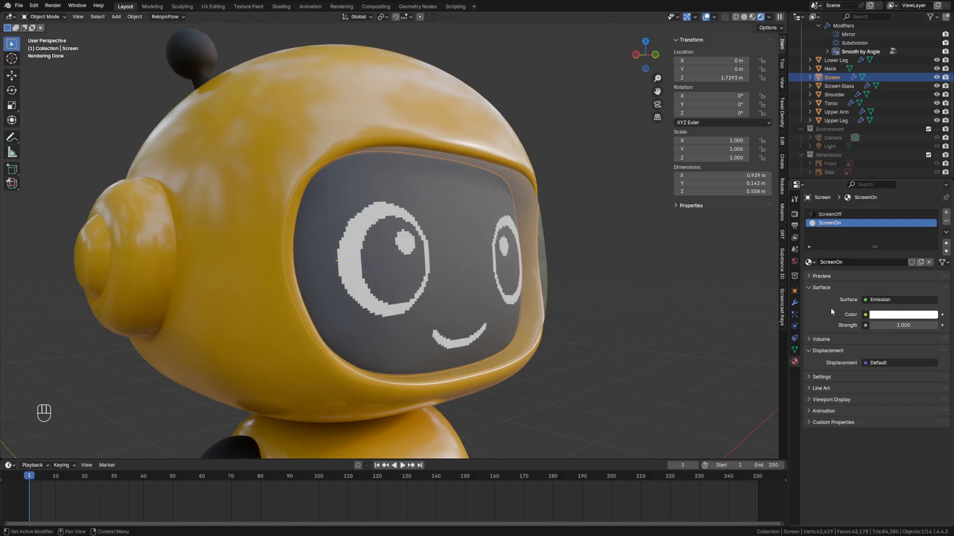
pyautogui.click(907, 326)
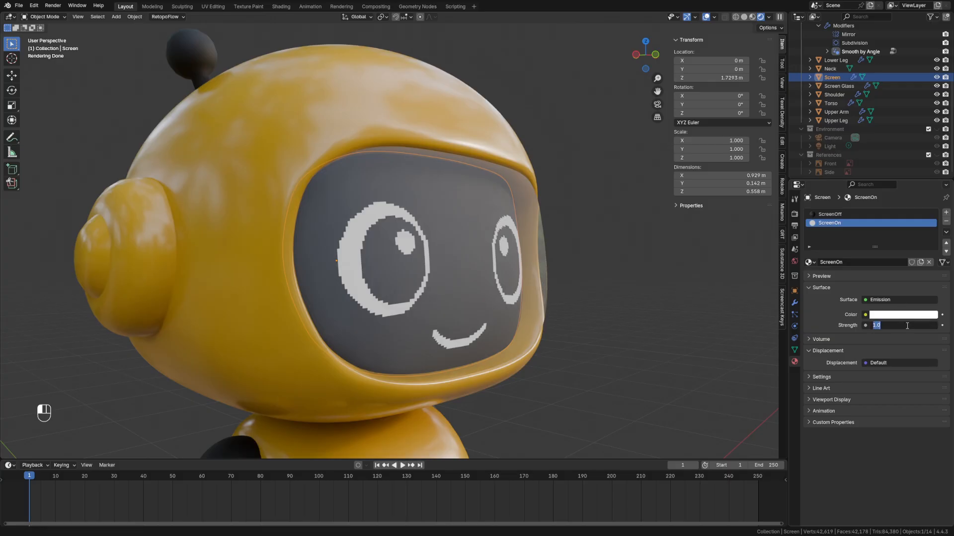
pyautogui.write('100')
pyautogui.press('Return')
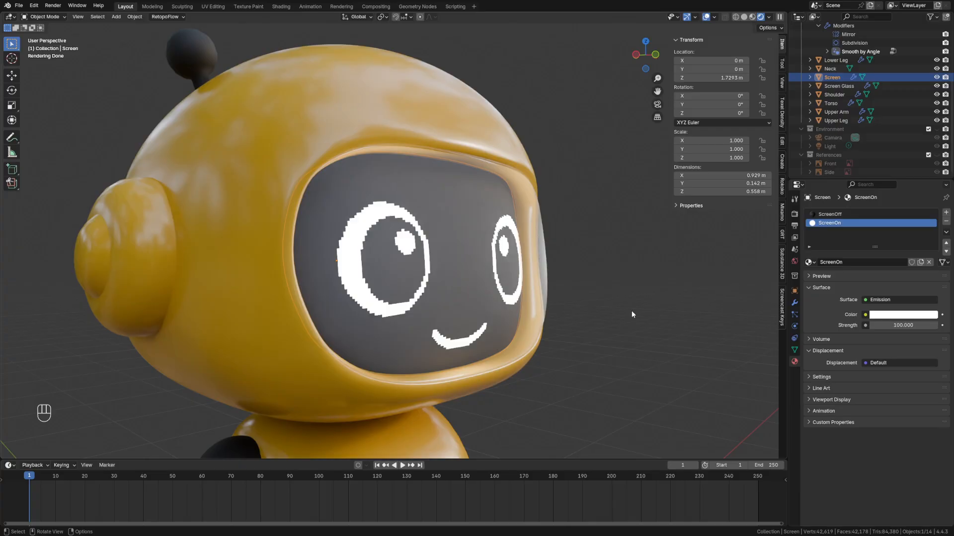
# Unhide the Environment collection, make it active and add a mesh plane to it under the robot's feet
pyautogui.hotkey('shift', 'c')
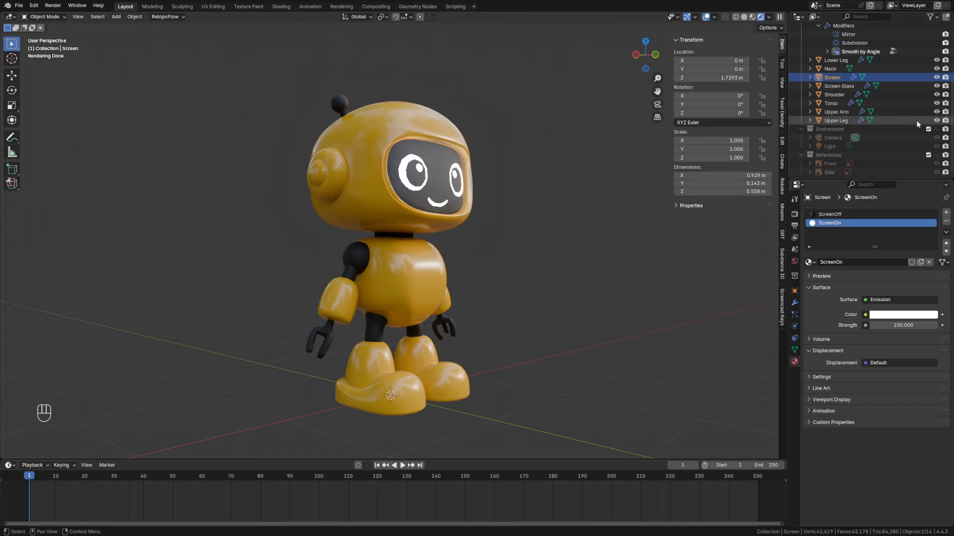
pyautogui.click(936, 128)
pyautogui.click(863, 127)
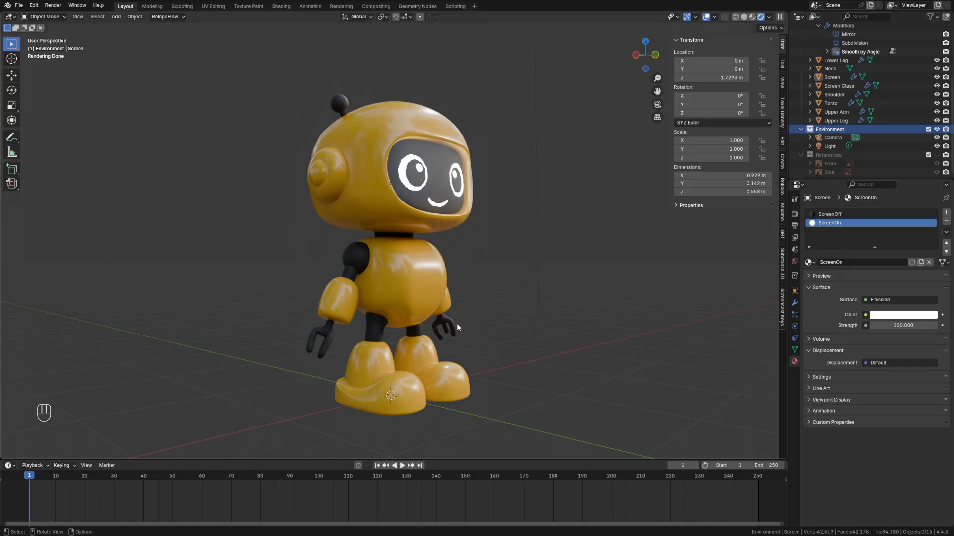
pyautogui.hotkey('shift', 'a')
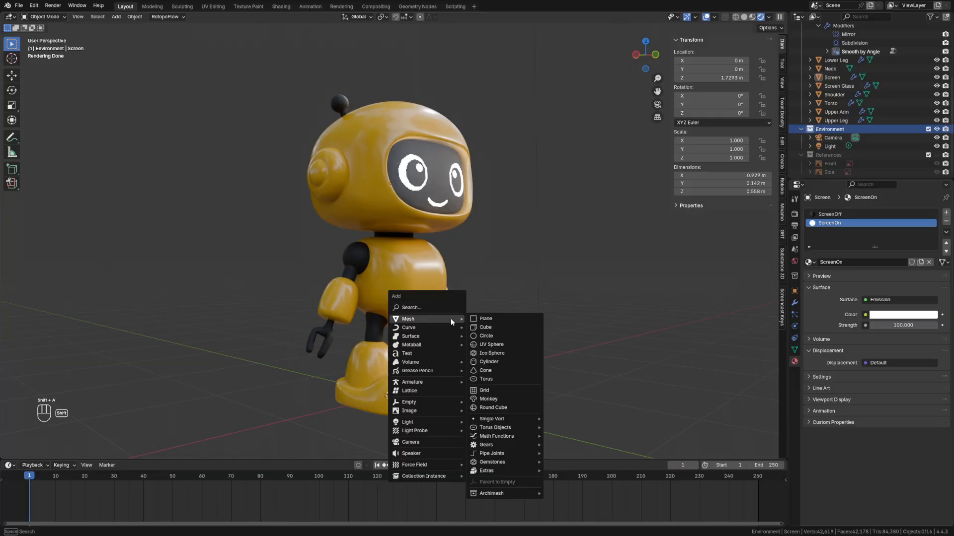
pyautogui.click(486, 319)
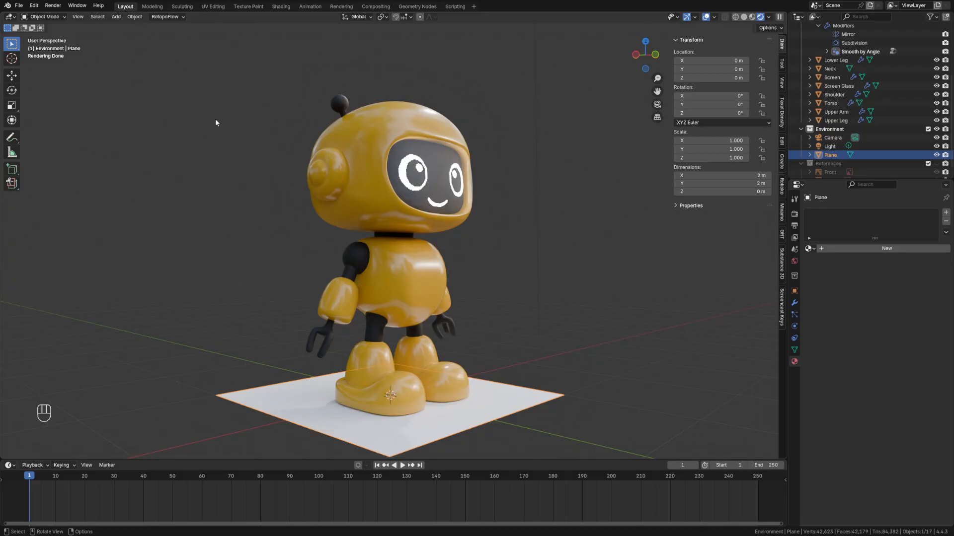
# Test-render the scene before and after excluding the hidden Cube from renders
pyautogui.click(53, 5)
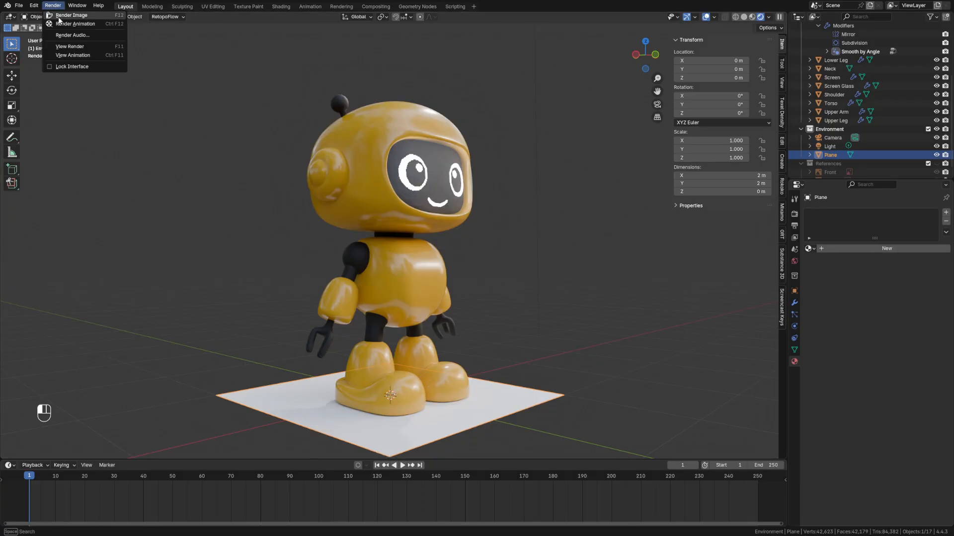
pyautogui.click(70, 15)
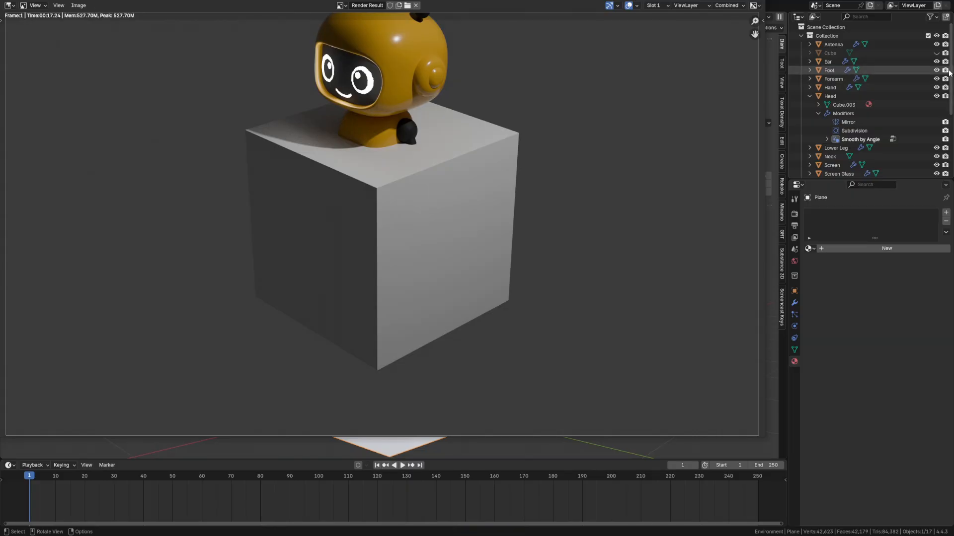
pyautogui.press('Escape')
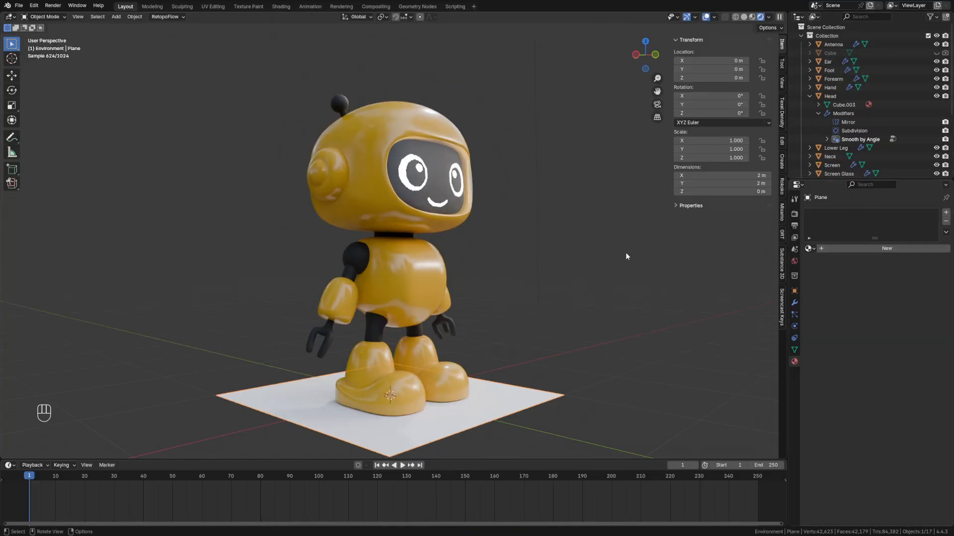
pyautogui.press('F12')
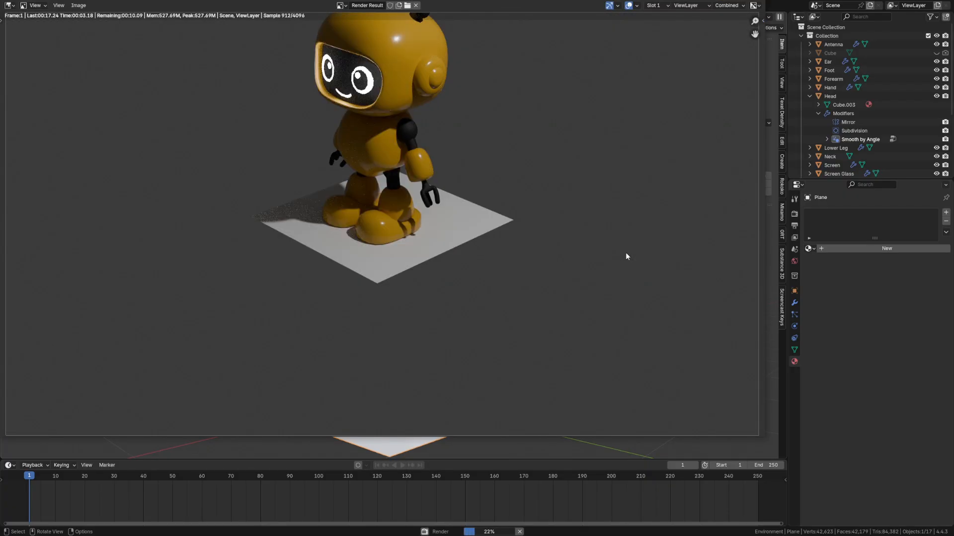
pyautogui.press('Escape')
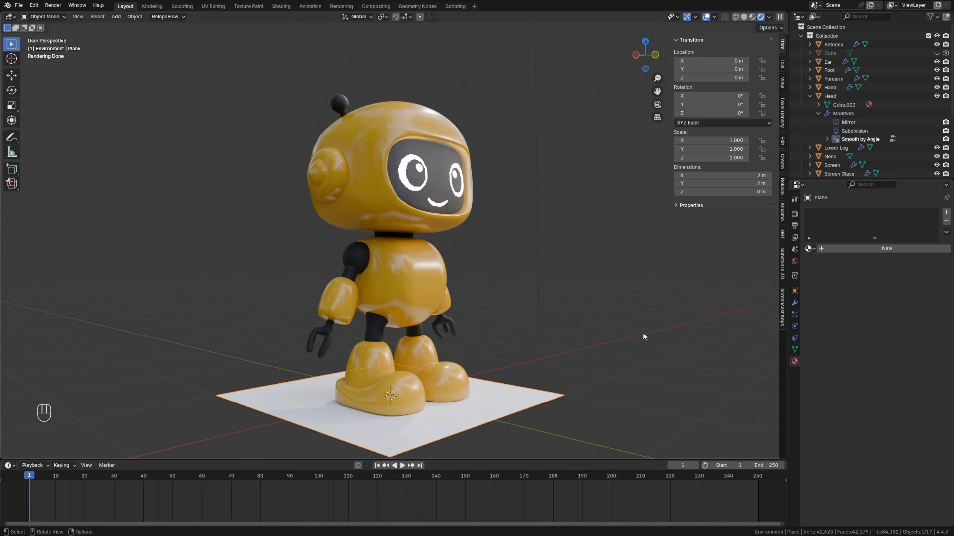
# Look through the camera, lock it to the view, and reframe it so the whole robot is seen from the front
pyautogui.click(658, 104)
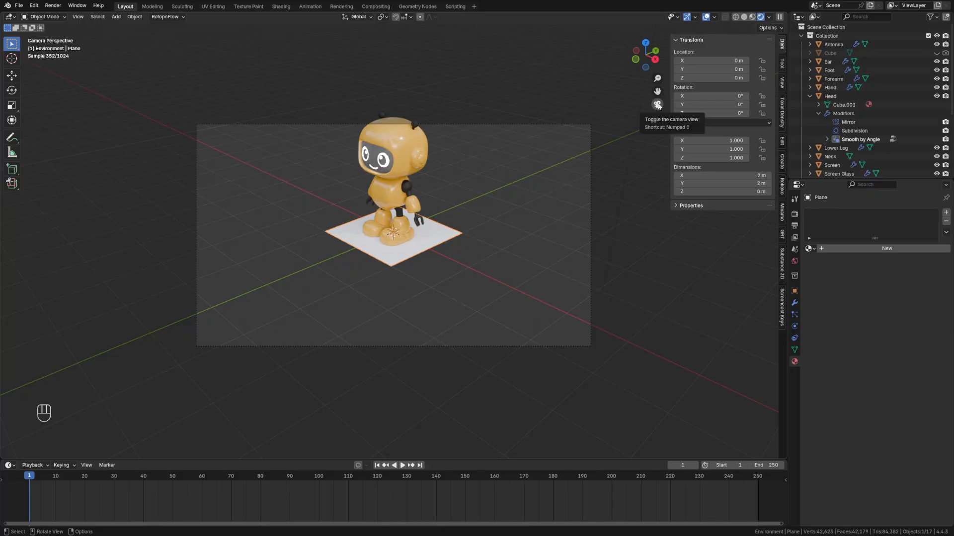
pyautogui.click(657, 104)
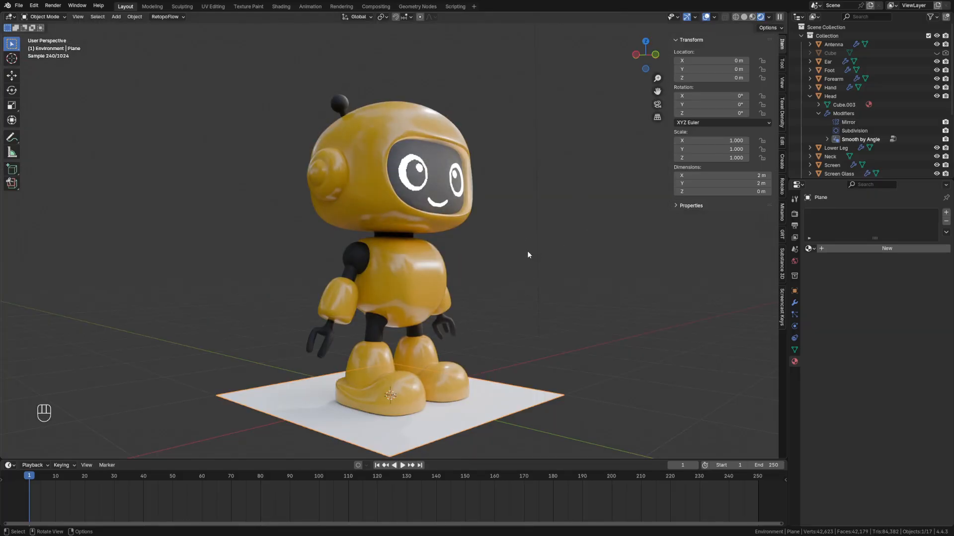
pyautogui.press('`')
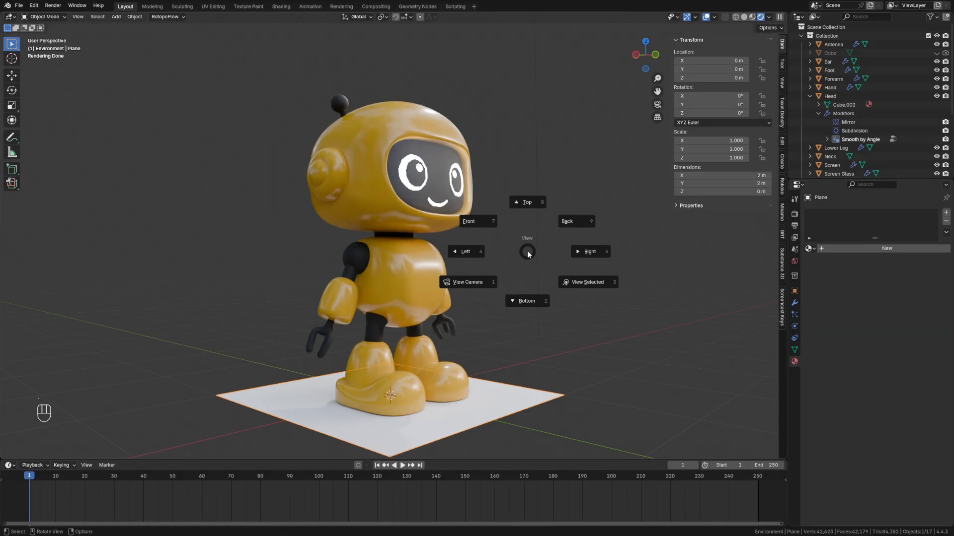
pyautogui.click(469, 284)
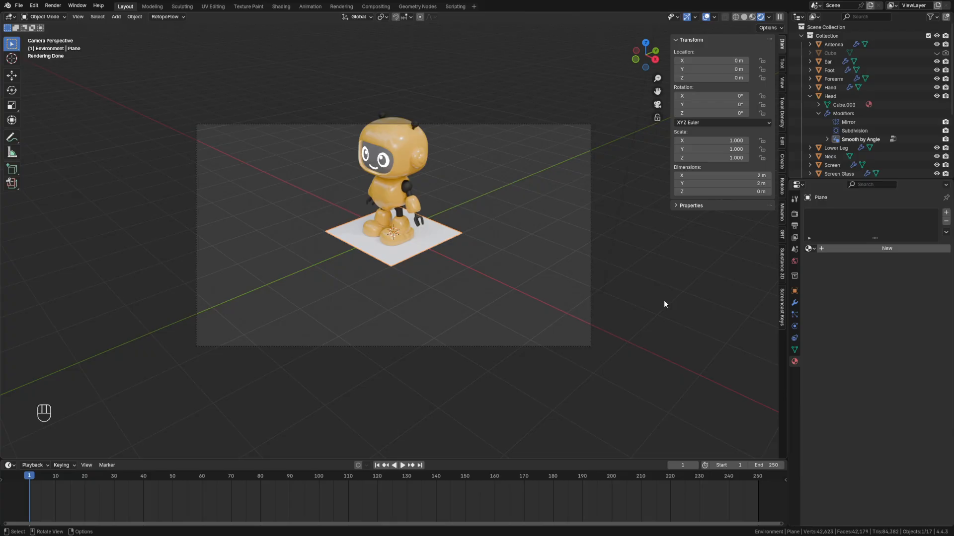
pyautogui.click(657, 117)
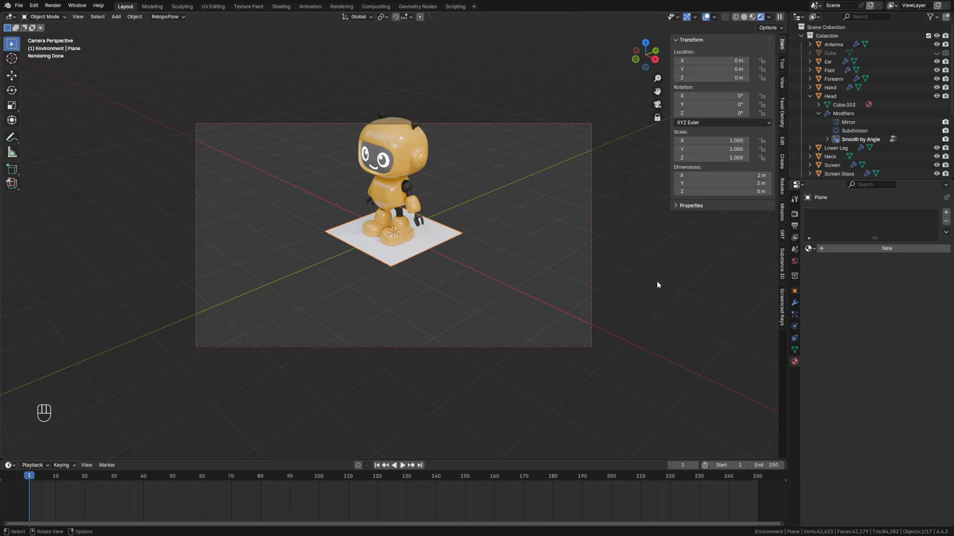
pyautogui.keyDown('shift'); pyautogui.moveTo(649, 365); pyautogui.dragTo(681, 387, button='middle'); pyautogui.keyUp('shift')
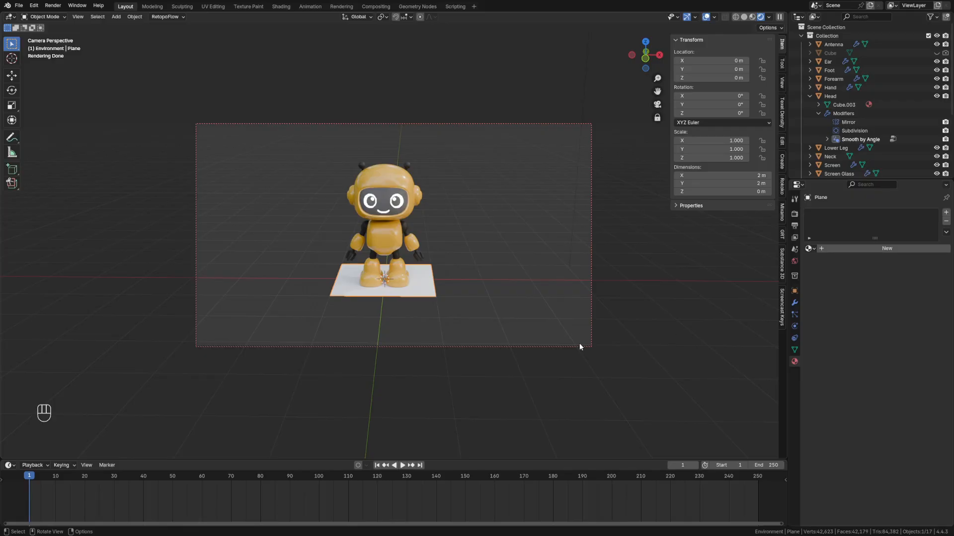
# Scale the ground plane's mesh by about 6.8 along X and about 5.2 along Y
pyautogui.press('Tab')
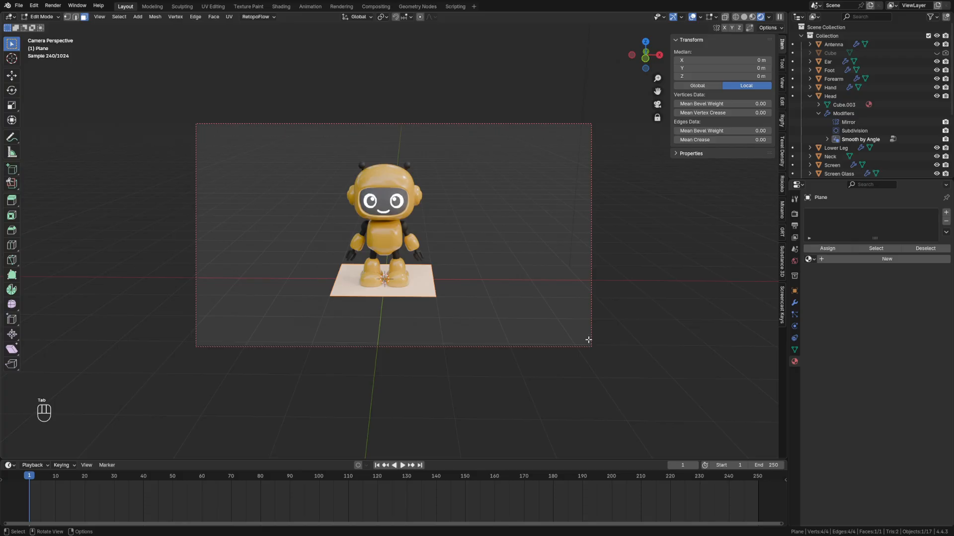
pyautogui.press('s')
pyautogui.press('x')
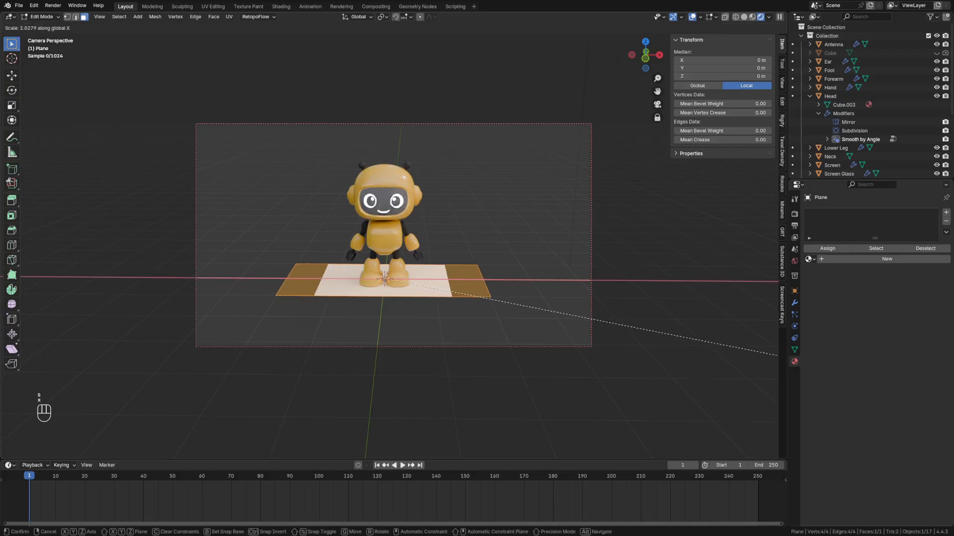
pyautogui.click(156, 408)
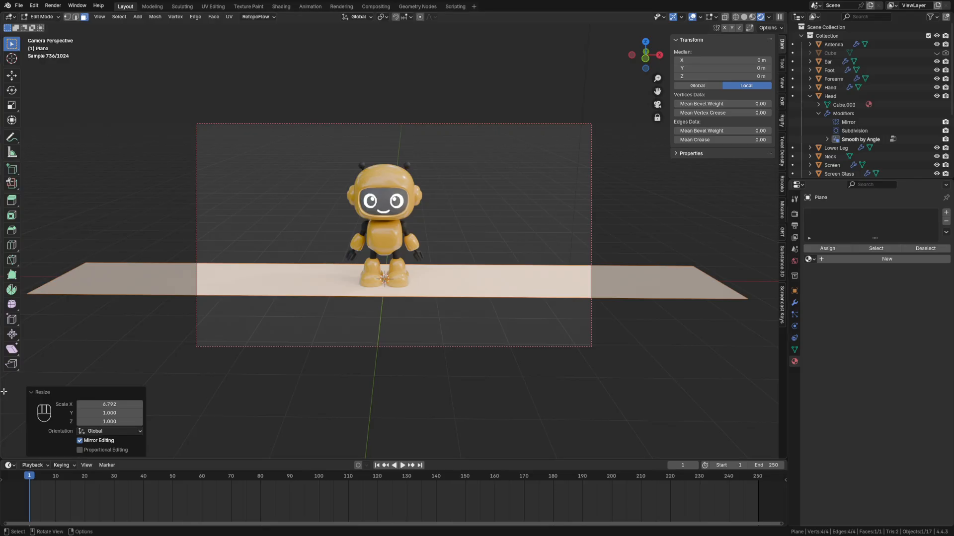
pyautogui.press('s')
pyautogui.press('y')
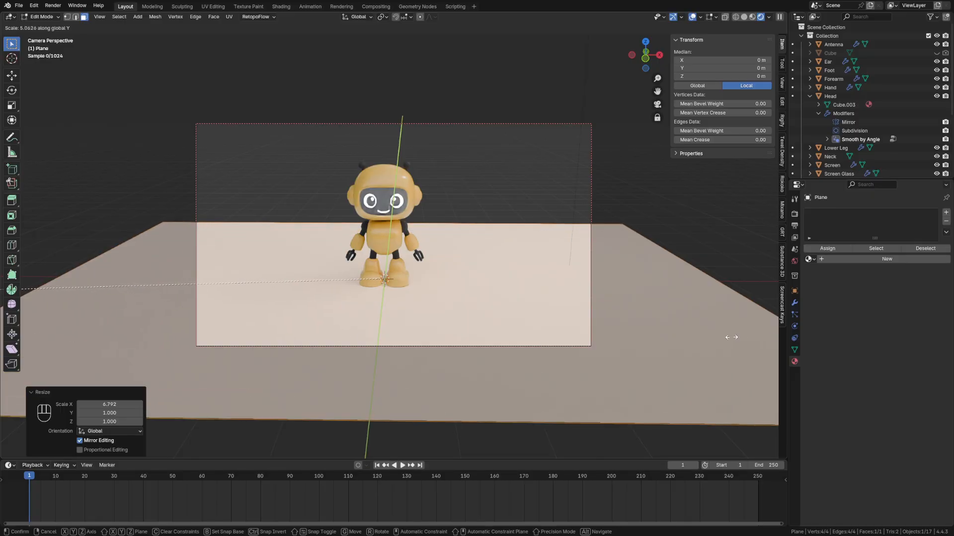
pyautogui.click(673, 338)
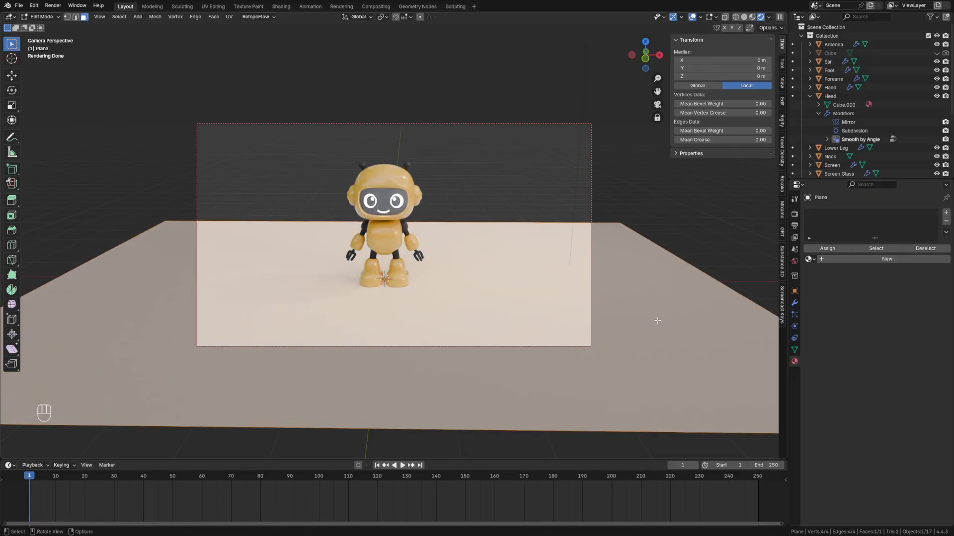
# Extrude the ground plane's rear edge about 4.92 m straight up along Z to form a back wall
pyautogui.press('shift')
pyautogui.hotkey('shift', 'z')
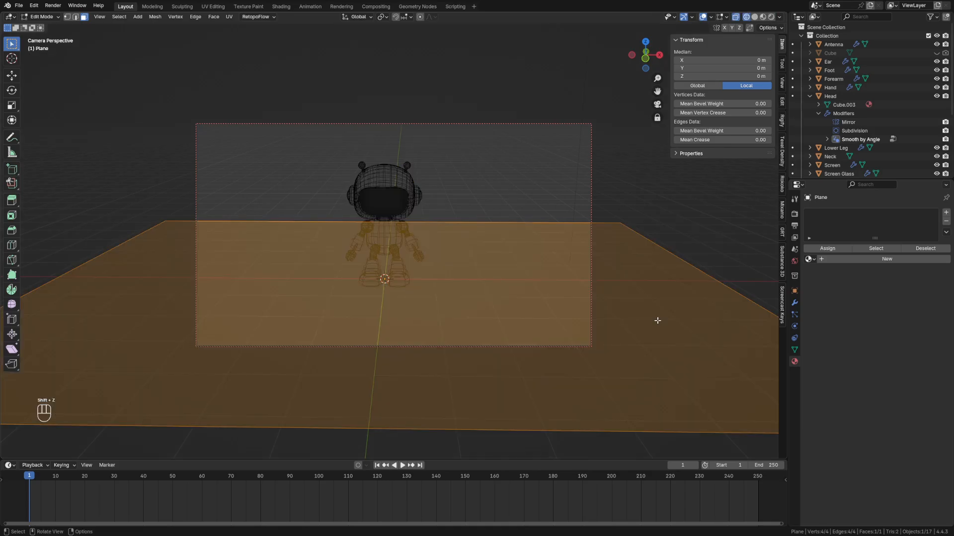
pyautogui.press('2')
pyautogui.click(562, 223)
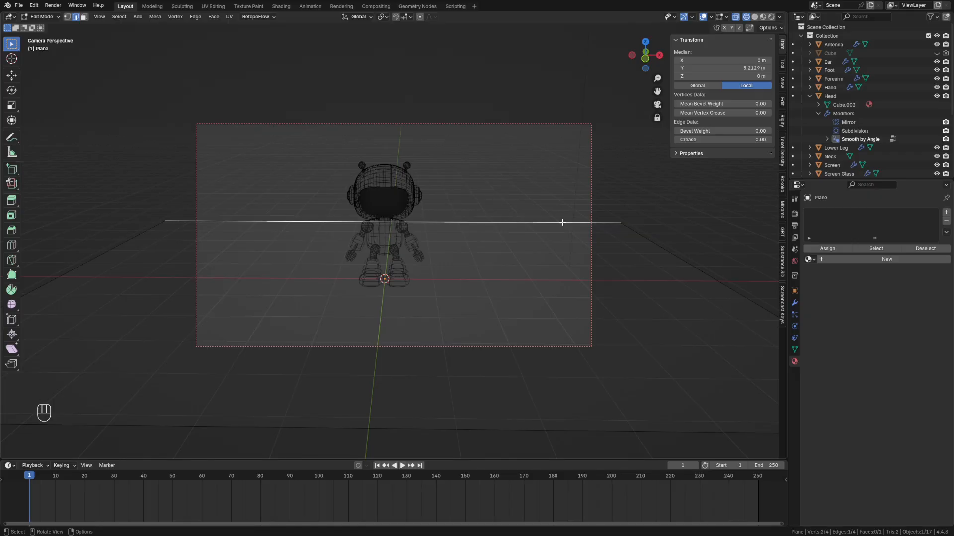
pyautogui.press('e')
pyautogui.press('z')
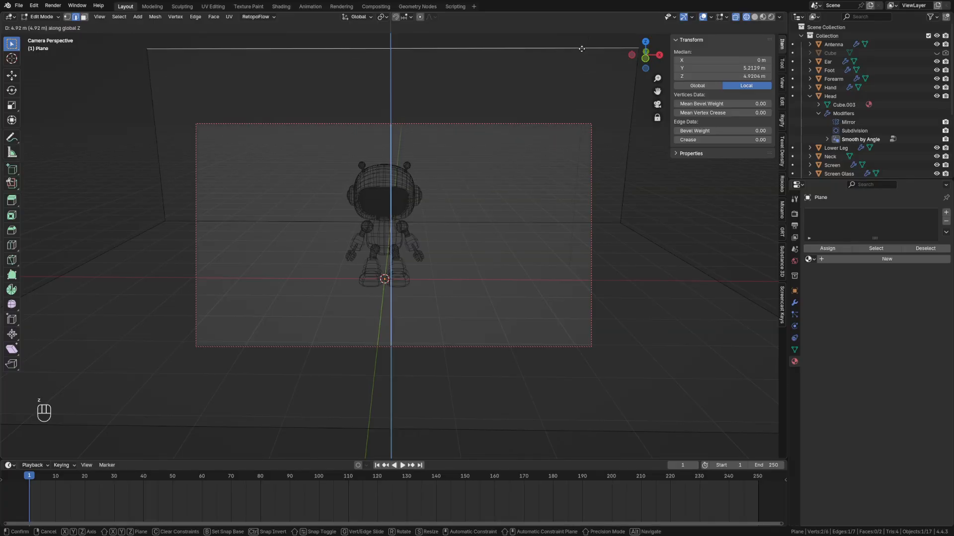
pyautogui.click(581, 49)
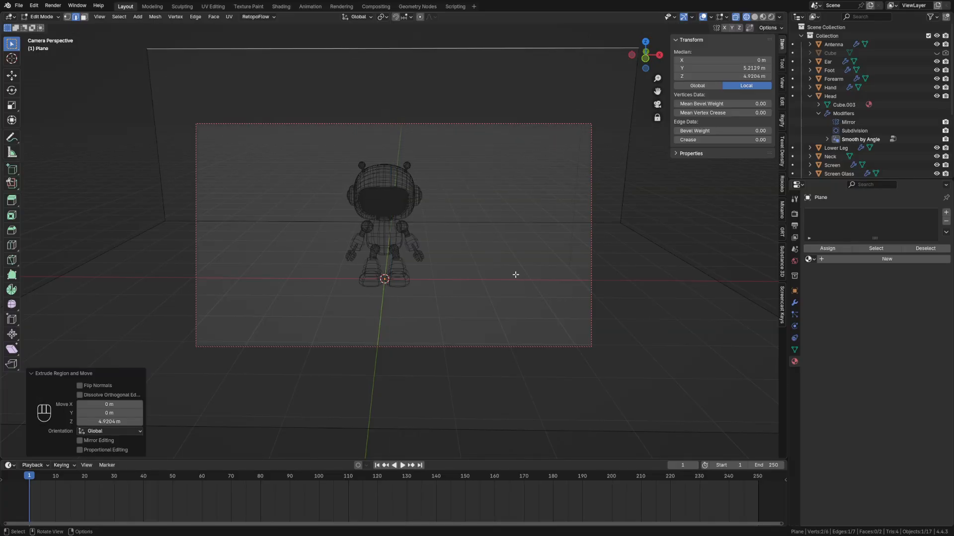
# Bevel the edge where the floor meets the back wall with 7 segments, about 0.9 m wide, and return to the rendered Object Mode view
pyautogui.hotkey('ctrl', 'z')
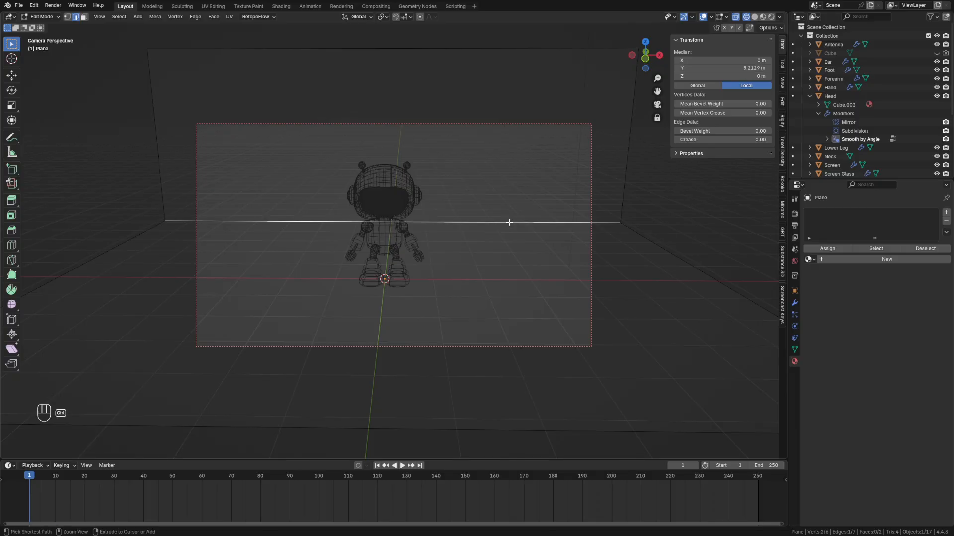
pyautogui.hotkey('ctrl', 'b')
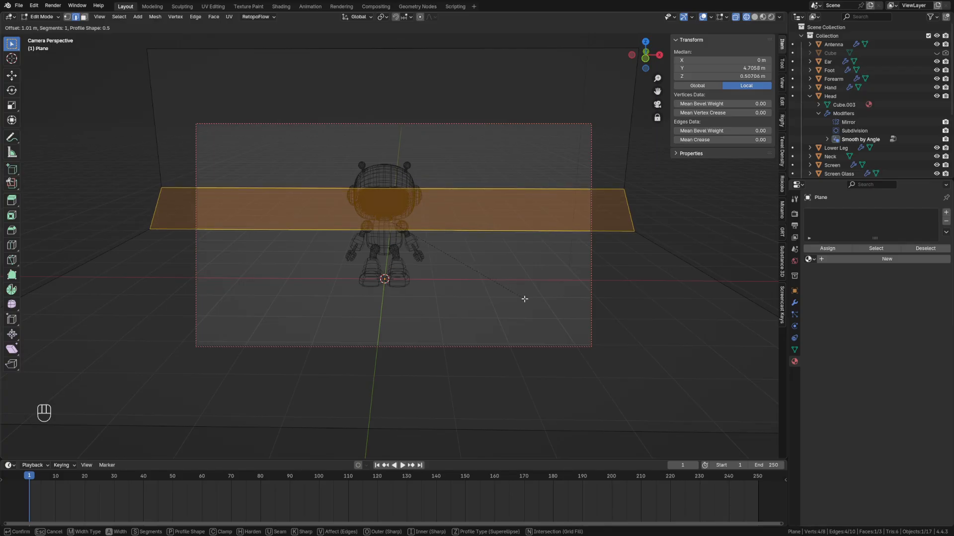
pyautogui.scroll(5, 525, 299)
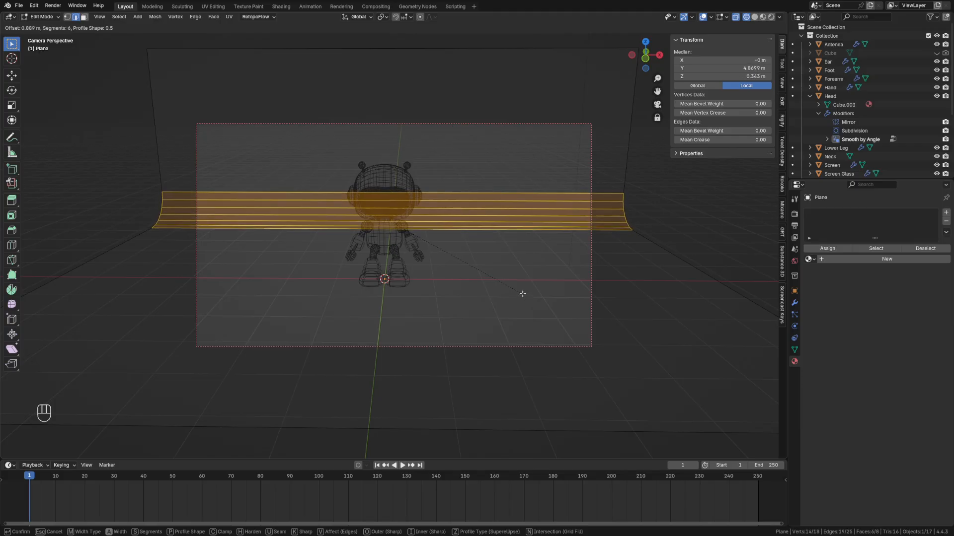
pyautogui.scroll(1, 522, 292)
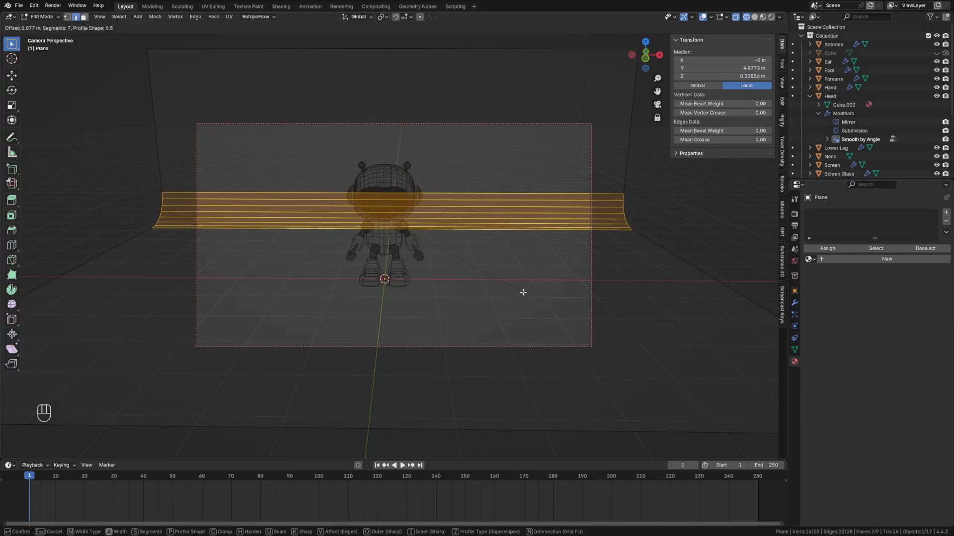
pyautogui.click(523, 290)
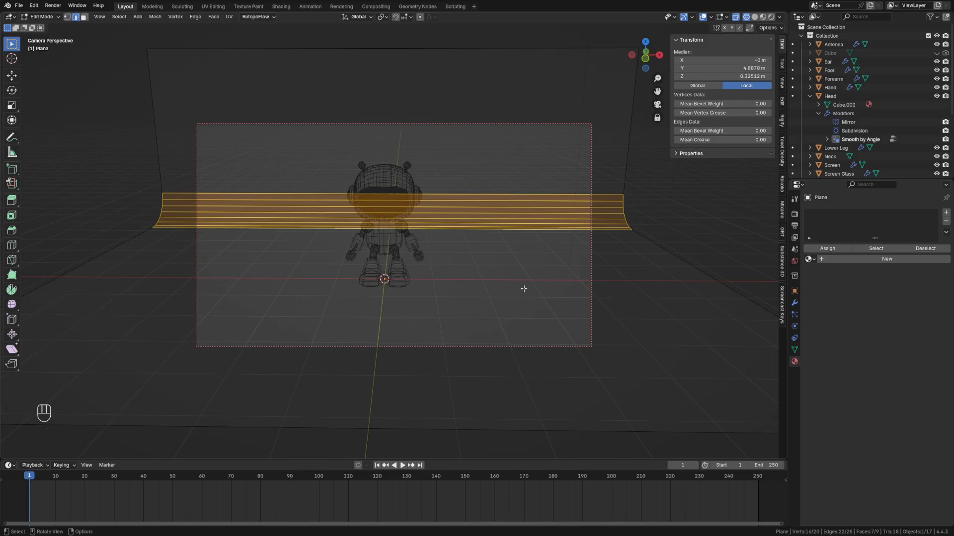
pyautogui.press('Tab')
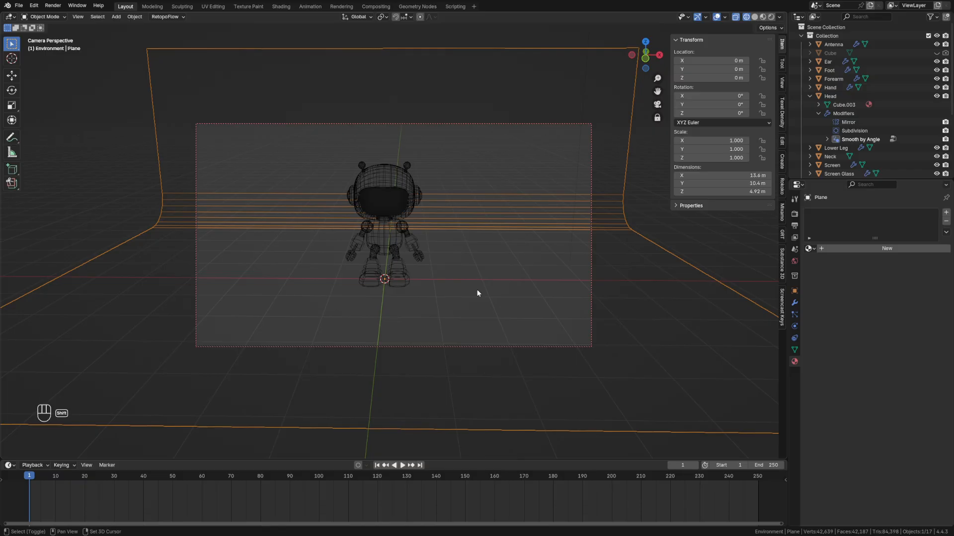
pyautogui.hotkey('shift', 'z')
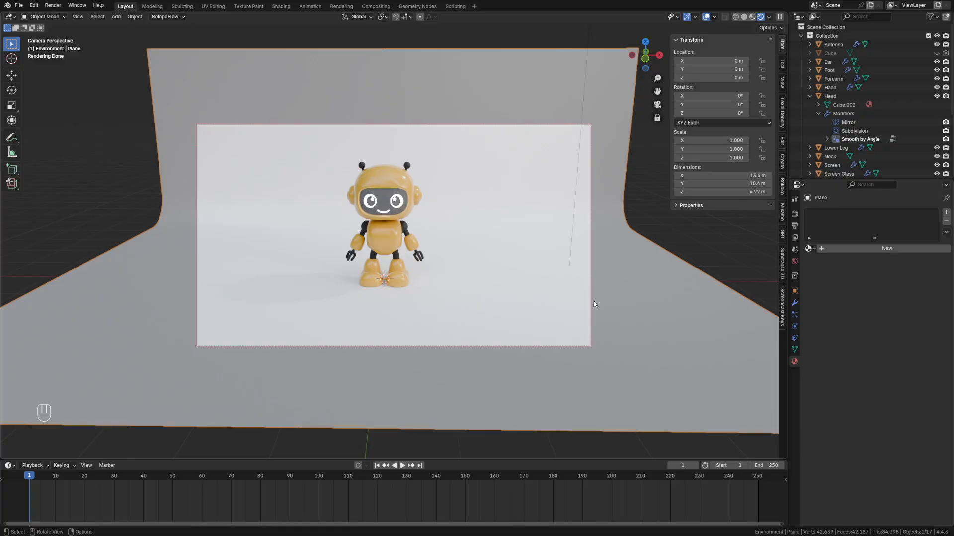
# Enable Scene World lighting for the rendered viewport and show the World settings
pyautogui.click(768, 16)
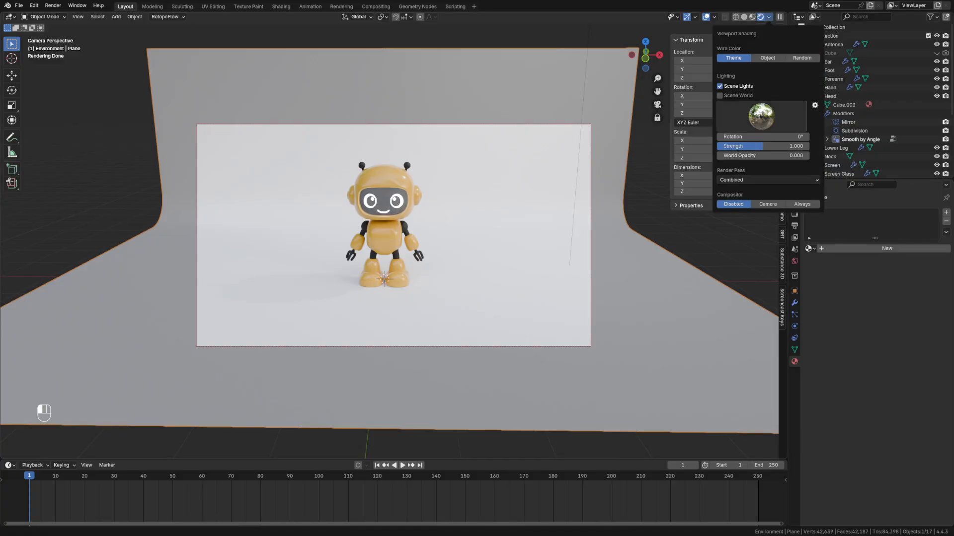
pyautogui.click(738, 124)
pyautogui.click(742, 96)
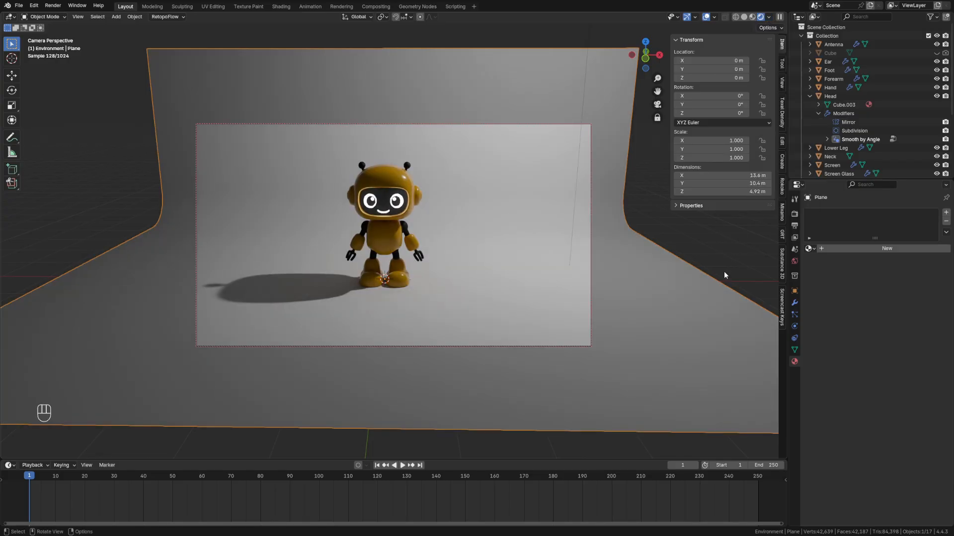
pyautogui.click(794, 261)
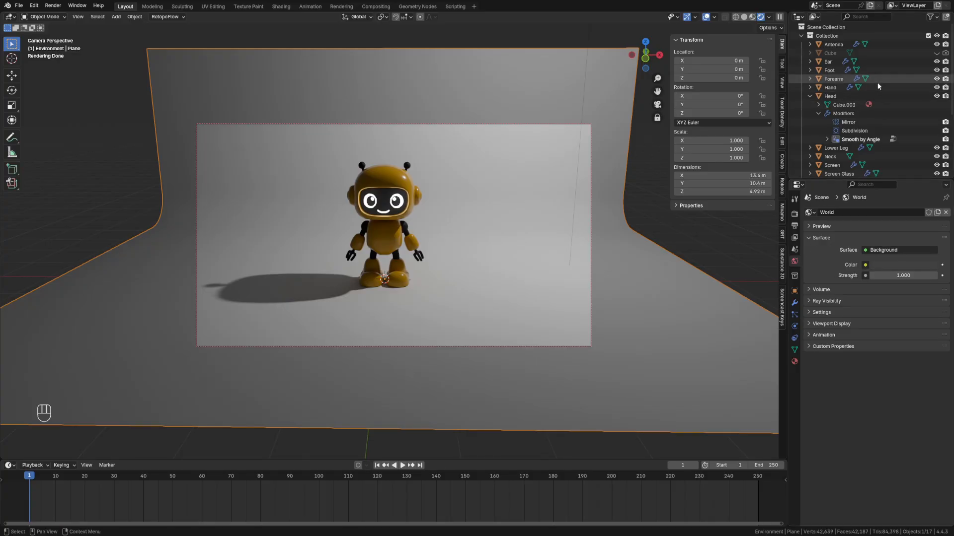
# Duplicate the Environment collection's Light and move the copy about 7 m in the negative X direction
pyautogui.scroll(-5, 877, 82)
pyautogui.click(828, 137)
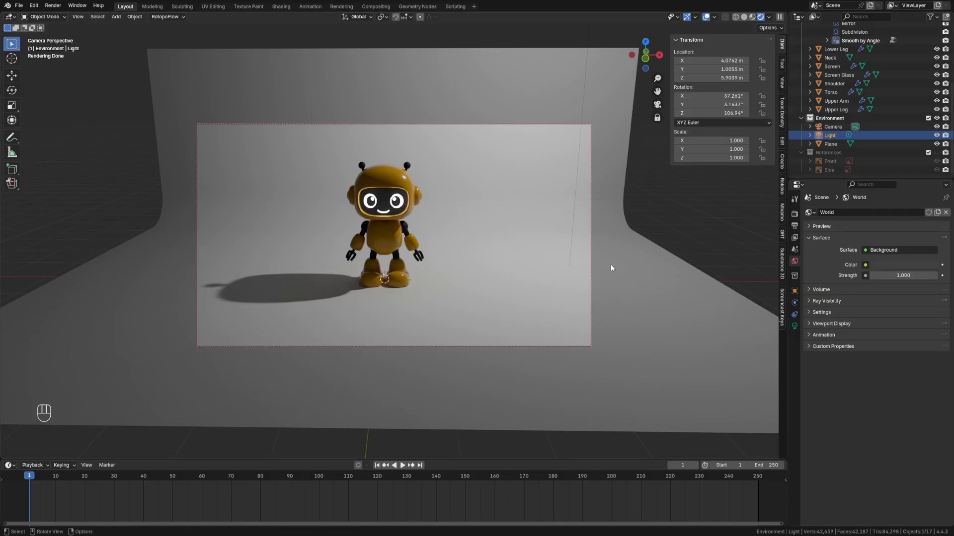
pyautogui.hotkey('shift', 'd')
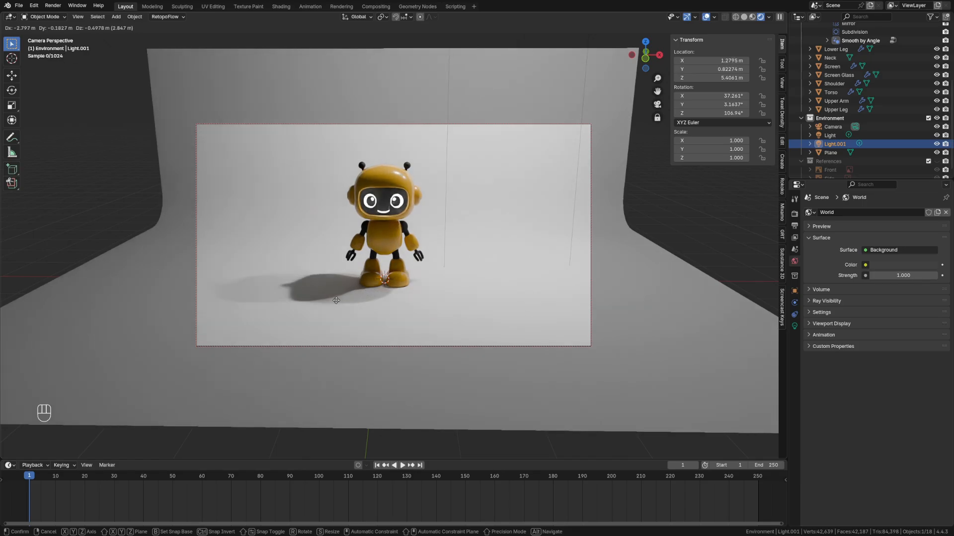
pyautogui.press('x')
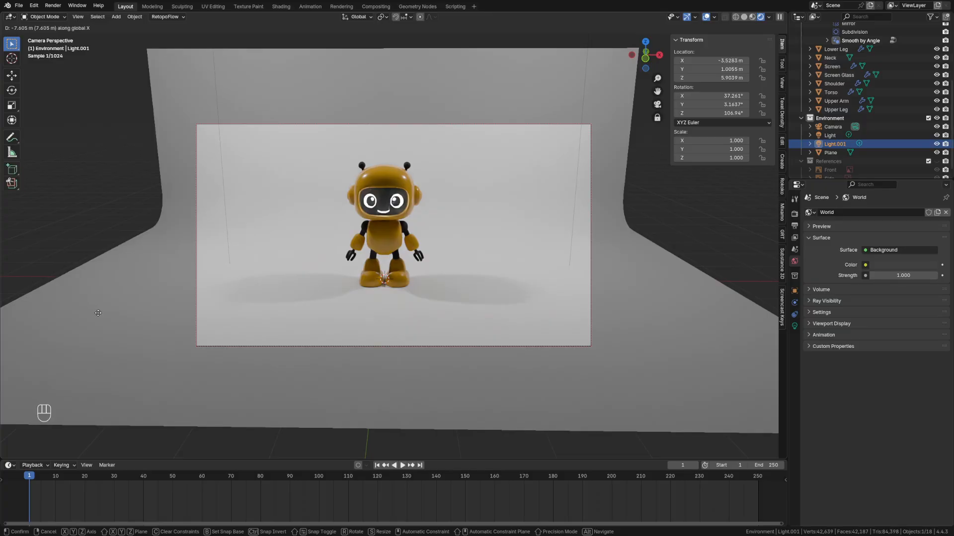
pyautogui.click(126, 317)
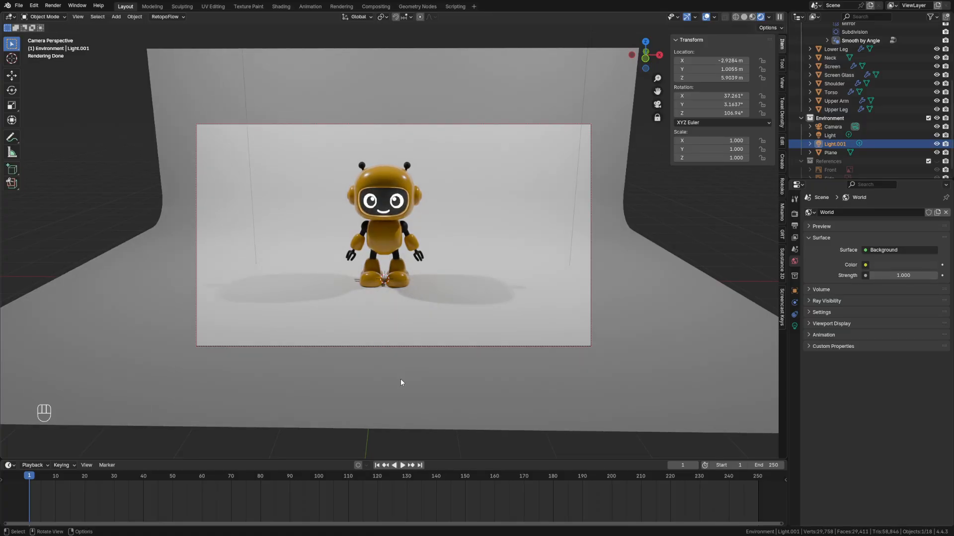
# Set the duplicated light's color to hex FF8ABD
pyautogui.click(794, 326)
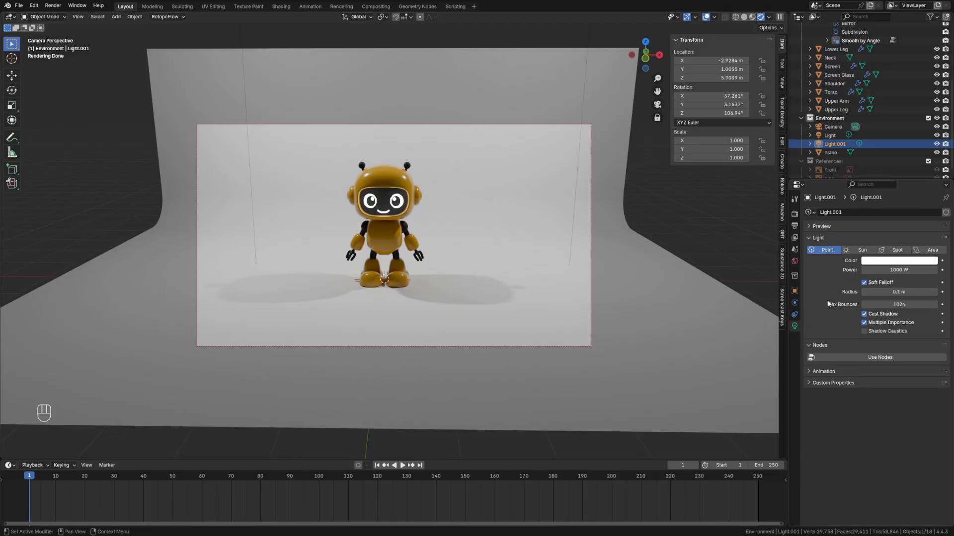
pyautogui.click(900, 261)
pyautogui.click(898, 248)
pyautogui.write('FF8ABD')
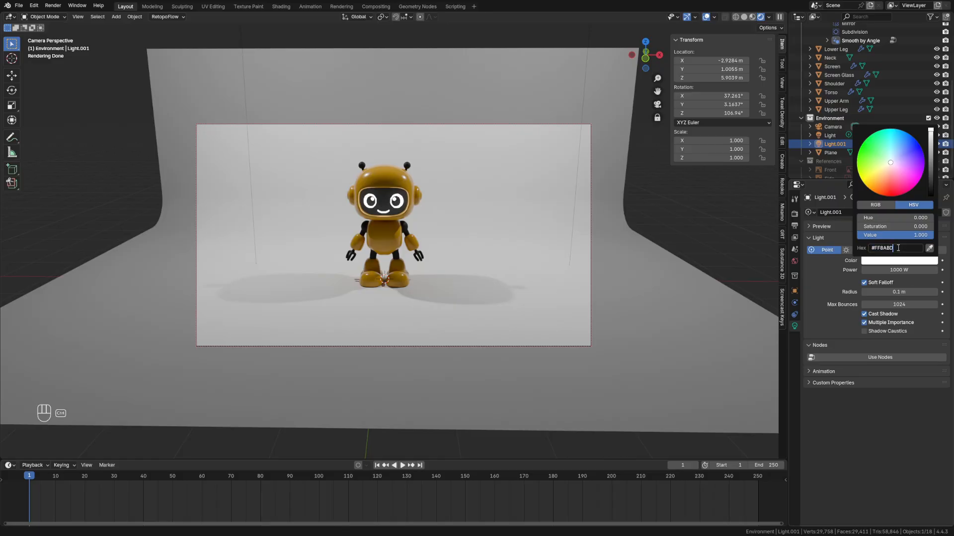
pyautogui.press('Return')
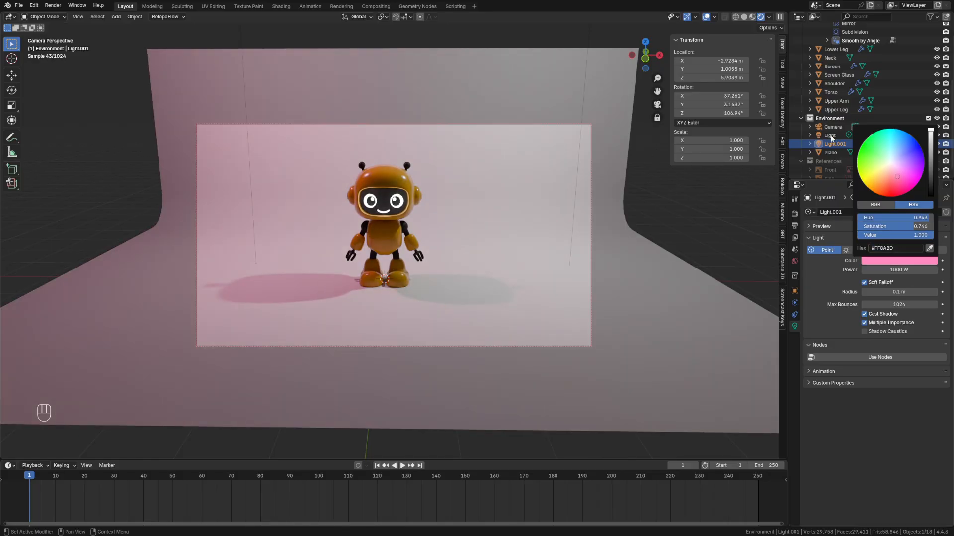
# Set the original Light's color to hex 8591FF
pyautogui.click(831, 137)
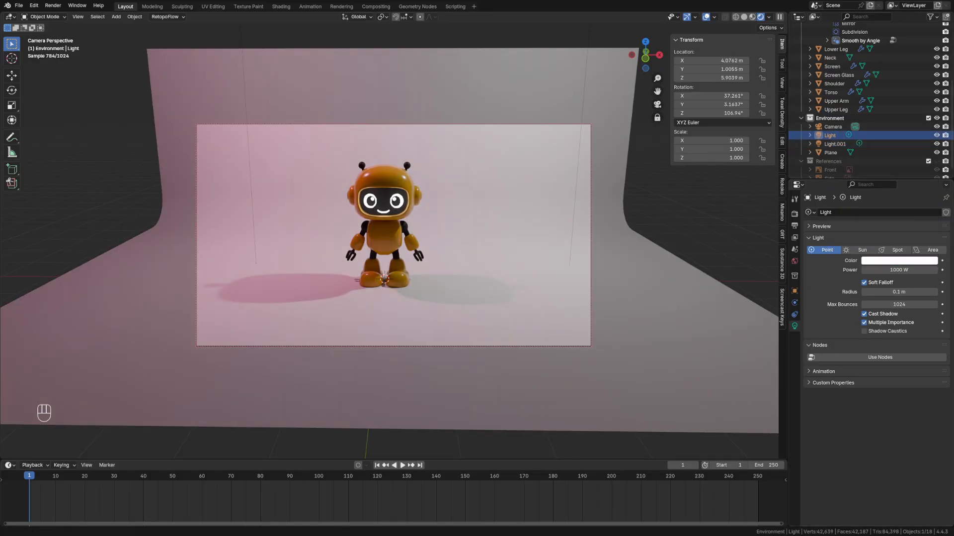
pyautogui.click(899, 261)
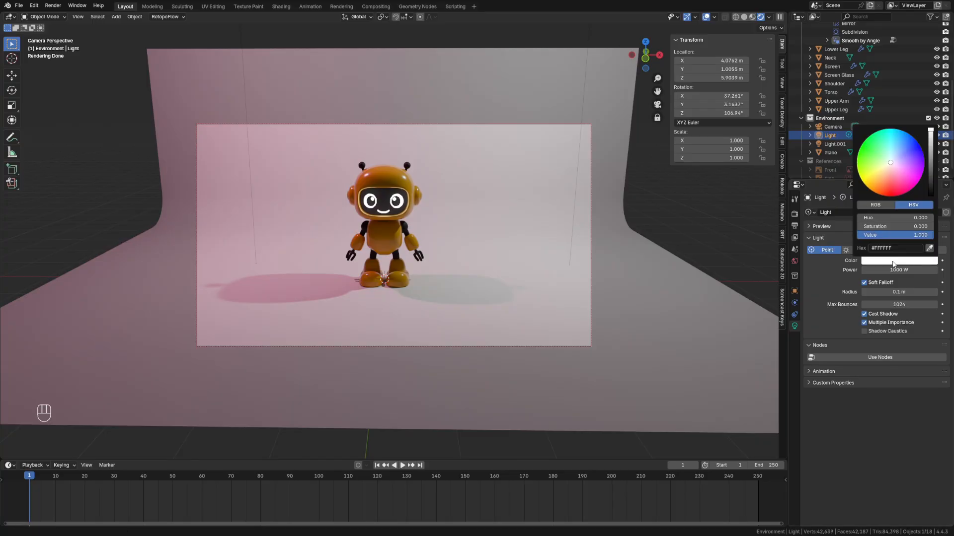
pyautogui.click(892, 247)
pyautogui.write('#8591FF')
pyautogui.press('Return')
# Switch the viewport to Solid shading and apply Shade Smooth to the curved backdrop plane
pyautogui.press('z')
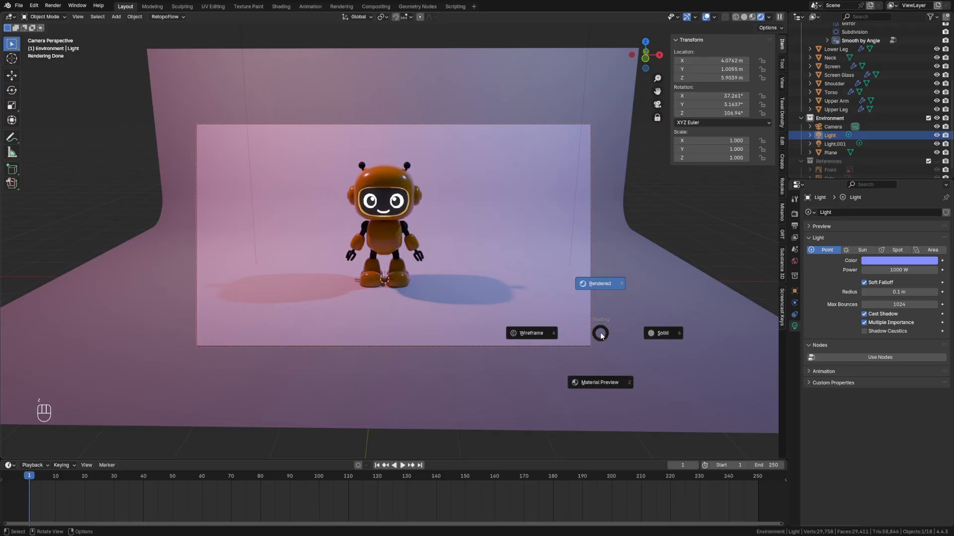
pyautogui.click(663, 333)
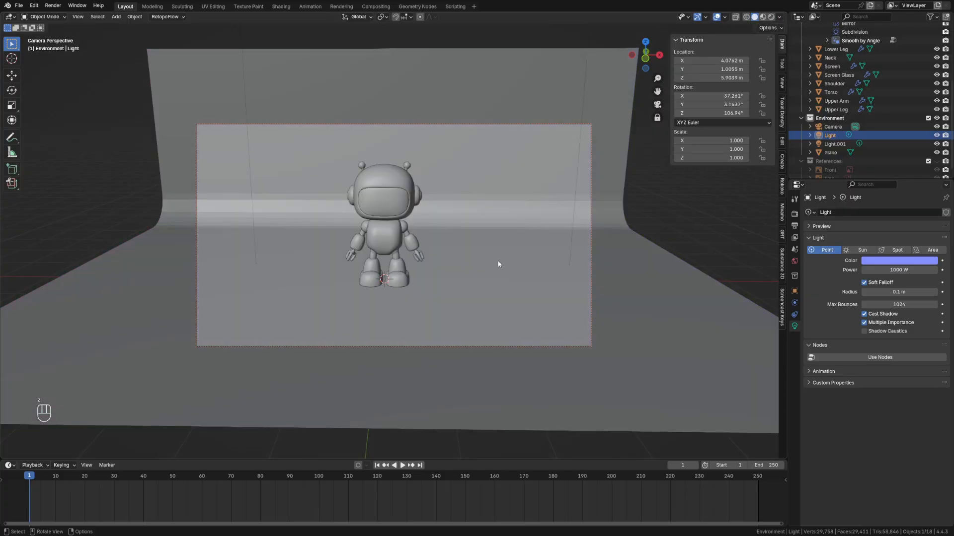
pyautogui.click(486, 222)
pyautogui.rightClick(494, 172)
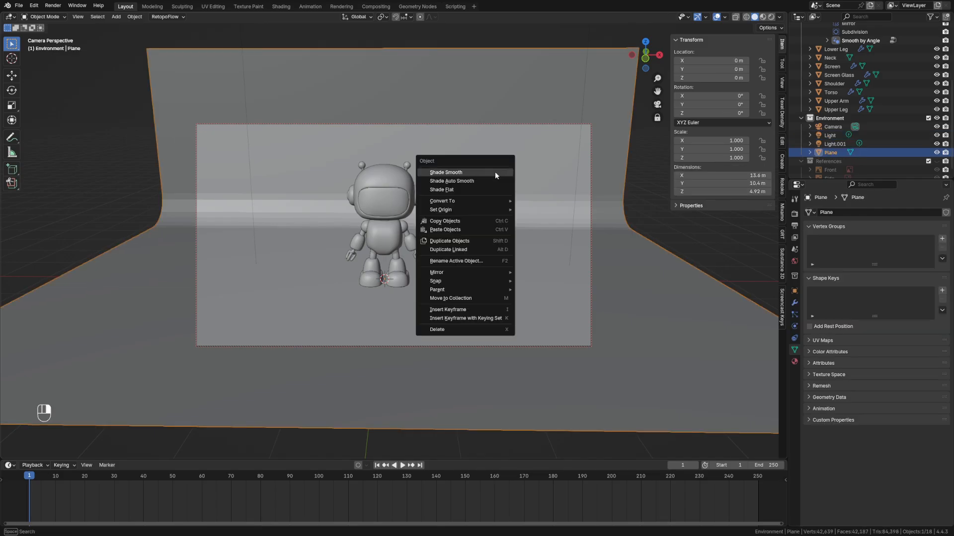
pyautogui.click(494, 173)
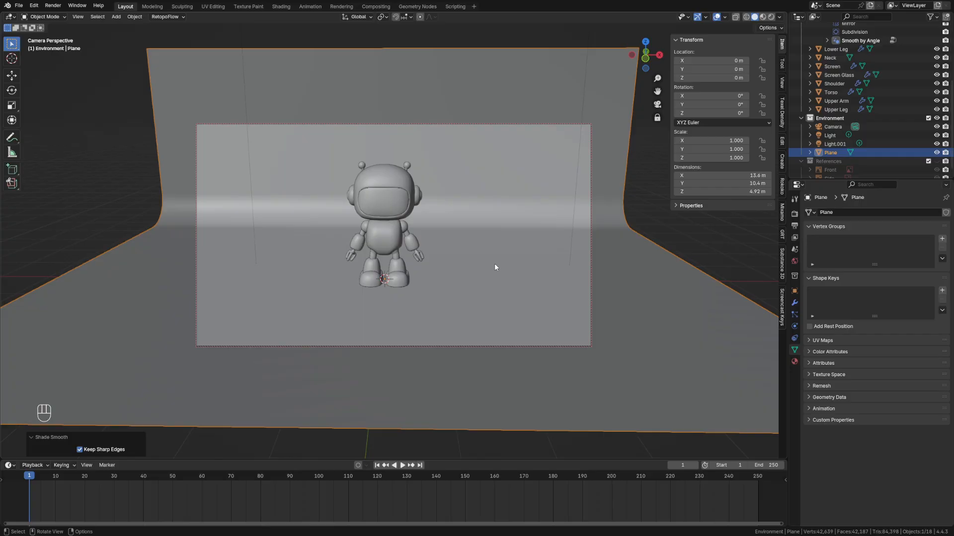
# Rename the backdrop plane as Background
pyautogui.doubleClick(836, 153)
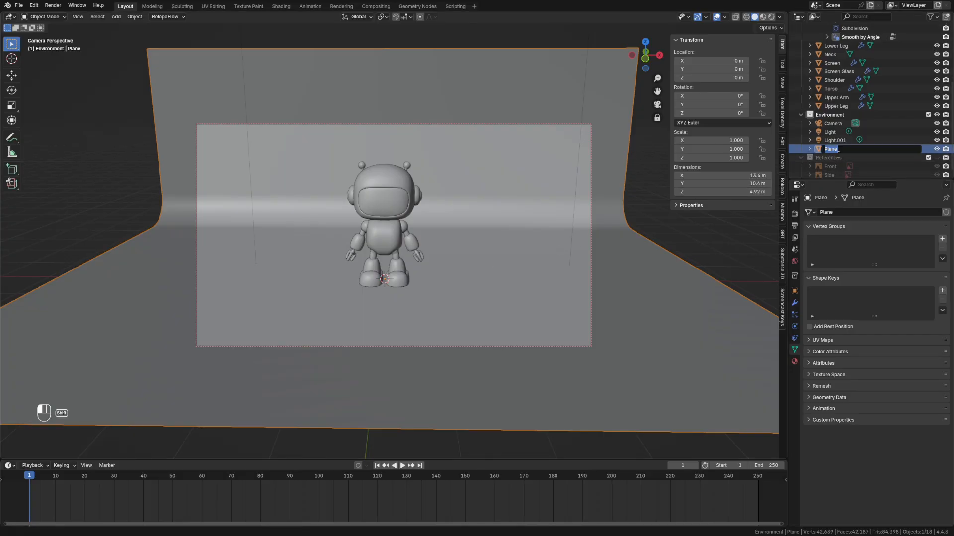
pyautogui.write('Background')
pyautogui.press('Return')
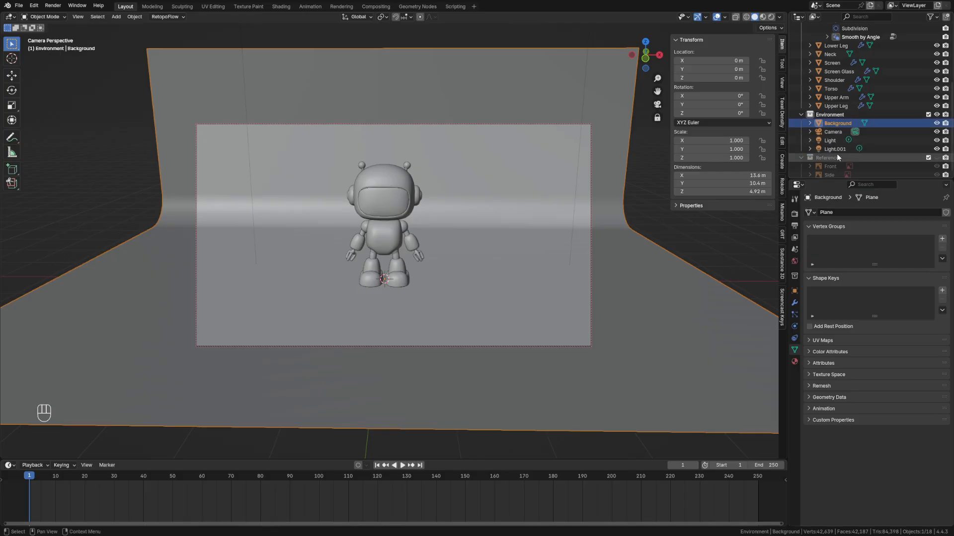
# Add a cube to the Environment collection and move it beside the robot, at about X -1.96 m, Y -0.16 m, Z 1.35 m
pyautogui.hotkey('shift', 'a')
pyautogui.moveTo(361, 288)
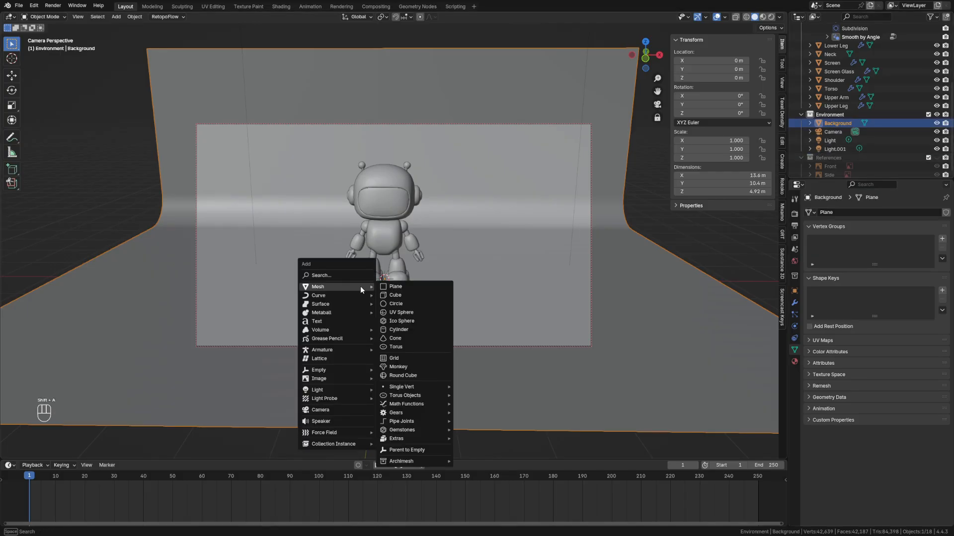
pyautogui.click(423, 296)
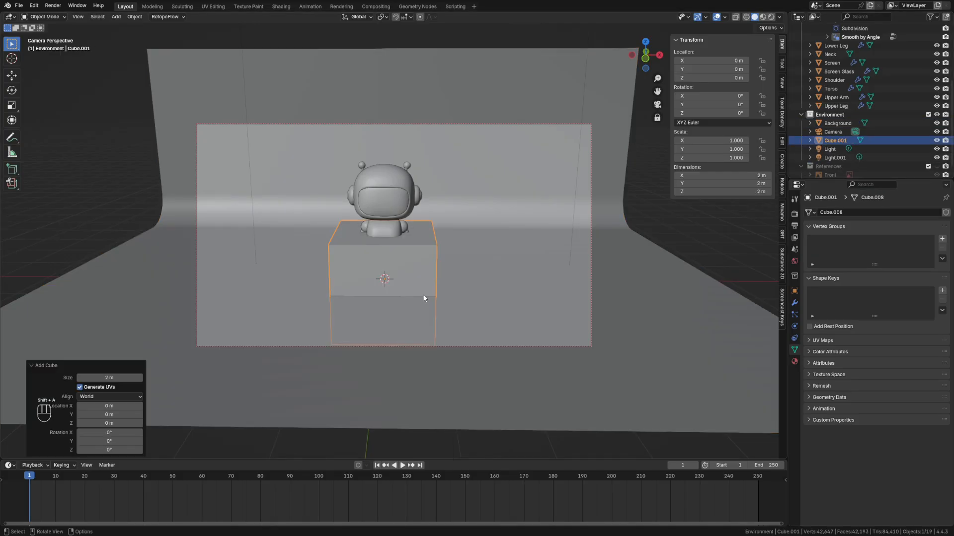
pyautogui.press('g')
pyautogui.press('z')
pyautogui.press('g')
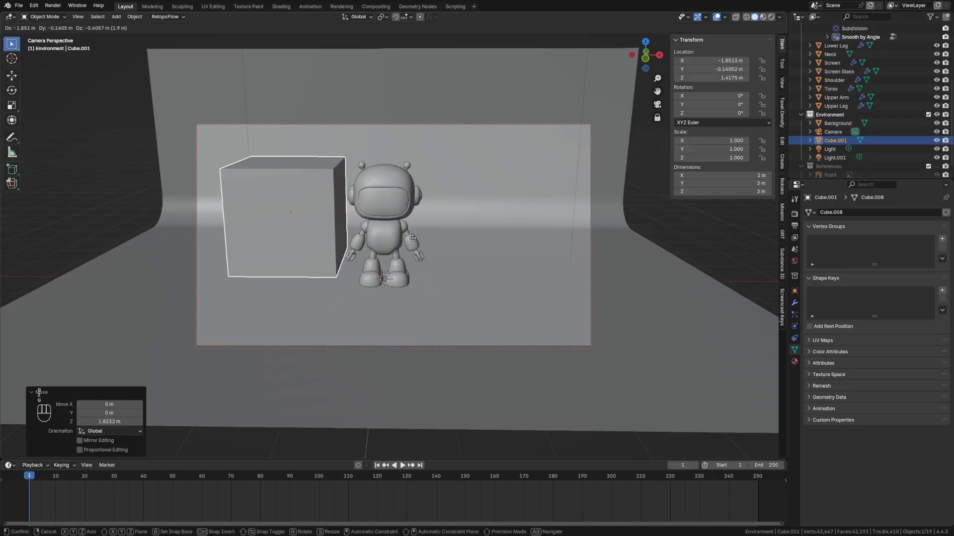
pyautogui.click(407, 243)
# In Edit Mode, scale the cube's mesh to about 0.389 and raise it about 0.76 m along Z above its origin
pyautogui.press('Tab')
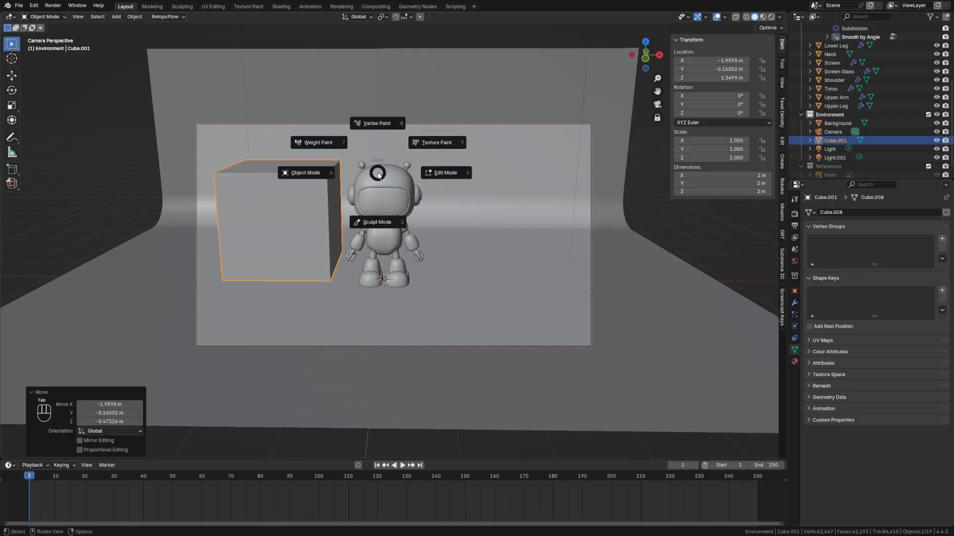
pyautogui.click(446, 173)
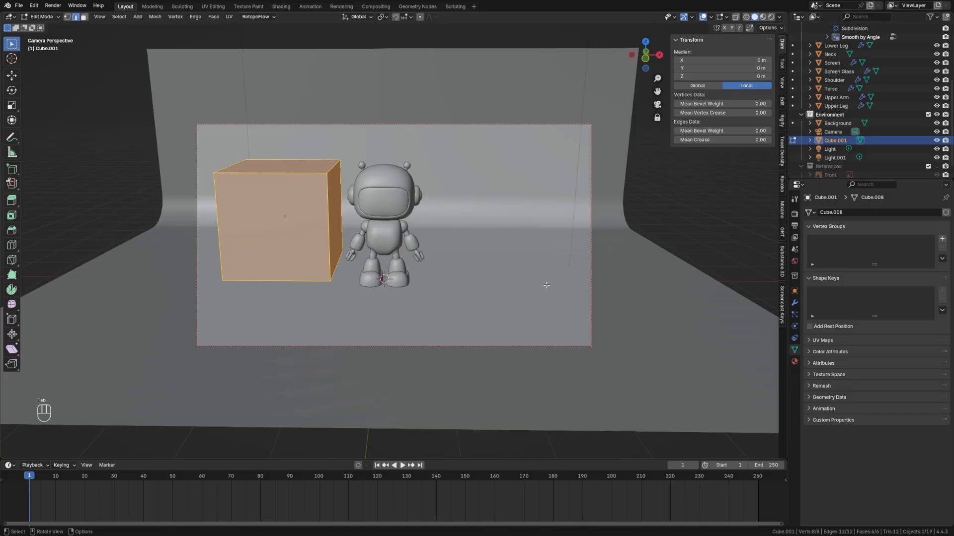
pyautogui.press('s')
pyautogui.click(407, 257)
pyautogui.press('g')
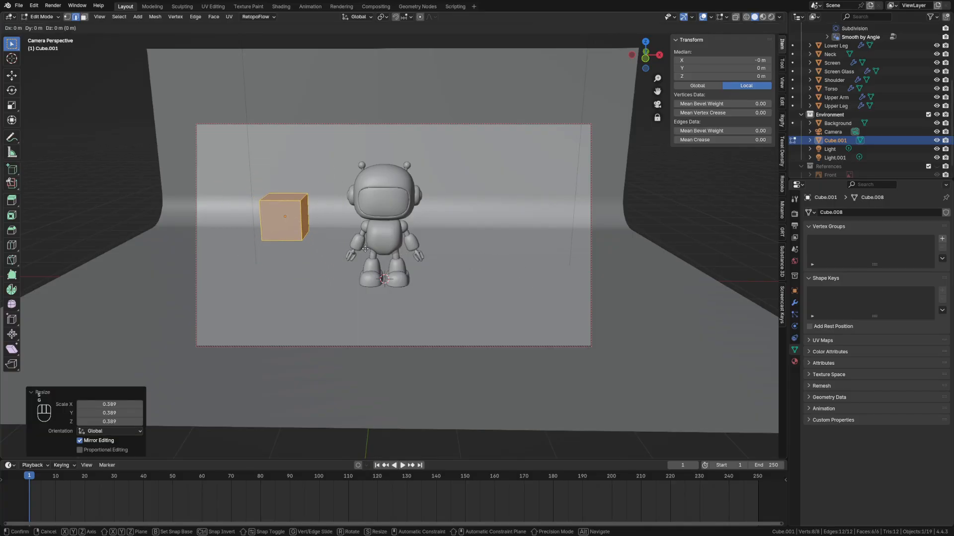
pyautogui.press('z')
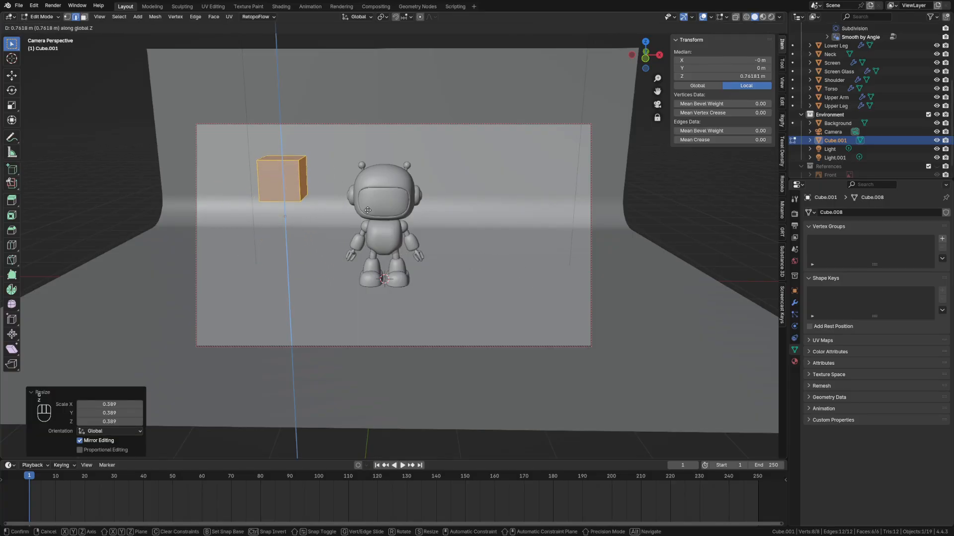
pyautogui.click(367, 211)
pyautogui.click(280, 213)
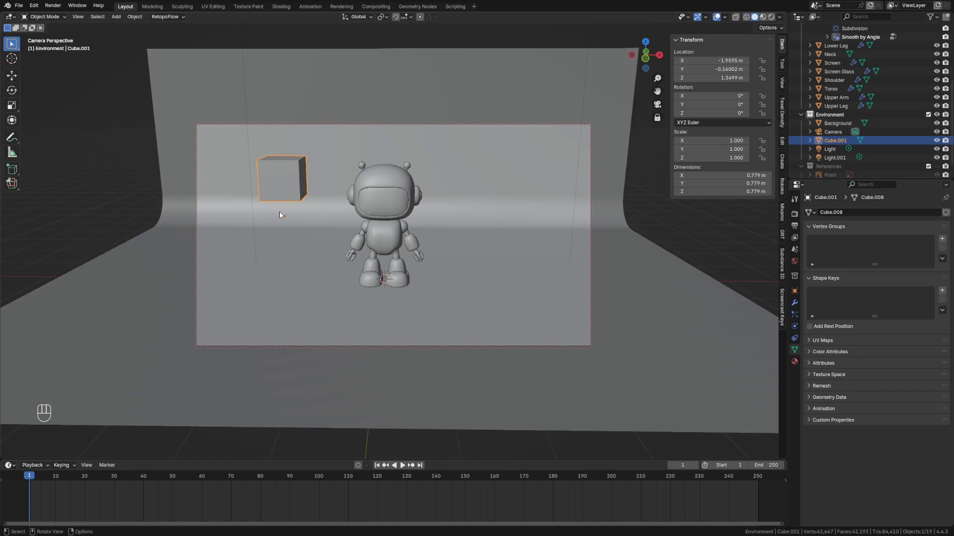
# Set the snap target to Face and snap the cube onto the backdrop floor, in front of the robot at about X -2.15 m, Y -2.06 m
pyautogui.click(396, 17)
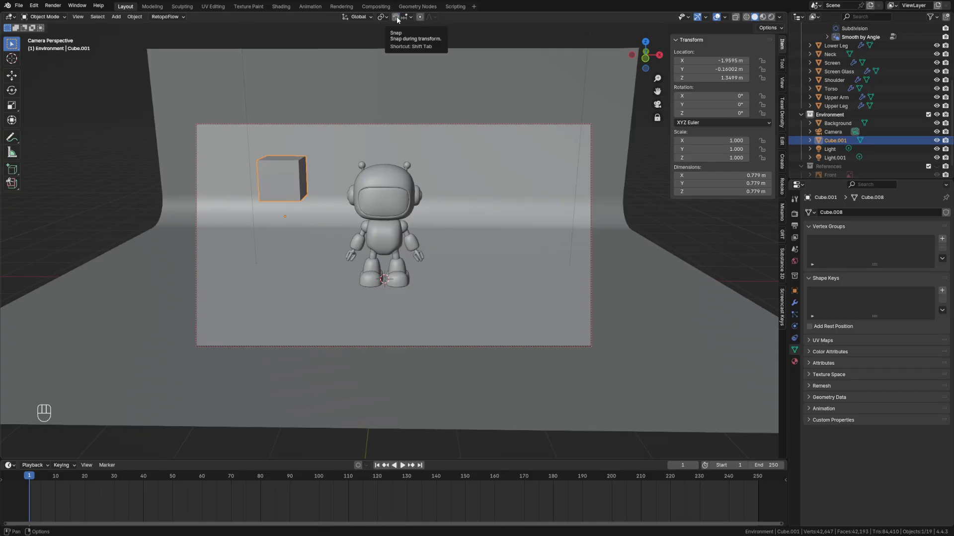
pyautogui.click(403, 18)
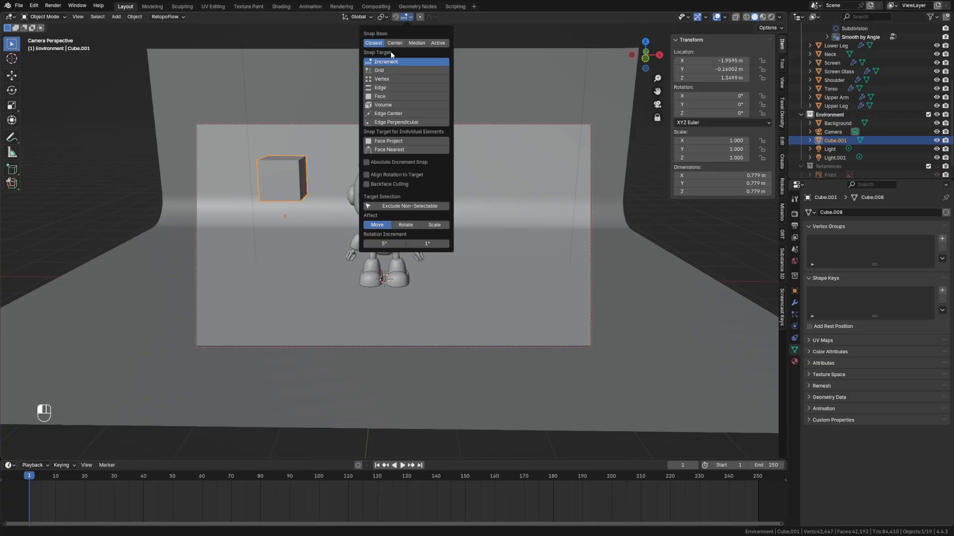
pyautogui.click(380, 96)
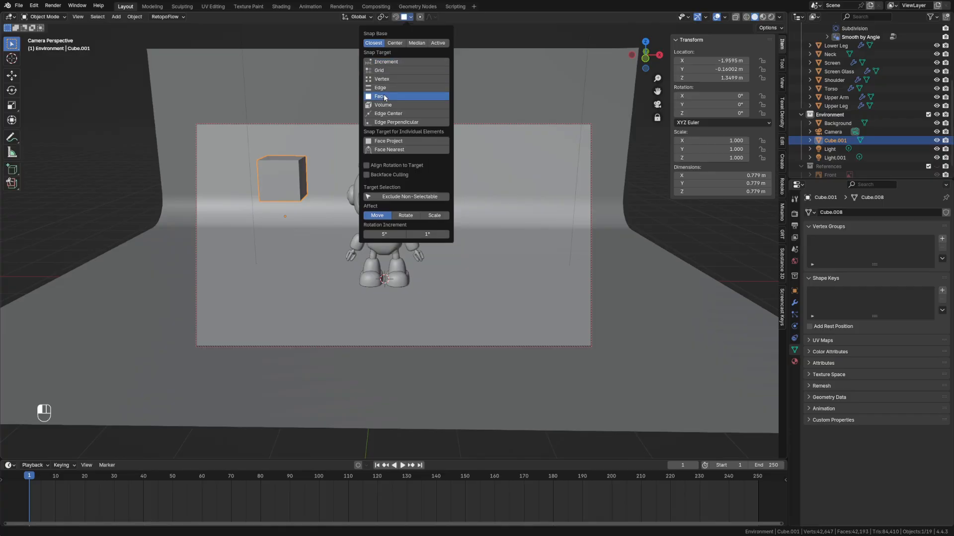
pyautogui.hotkey('ctrl', 'z')
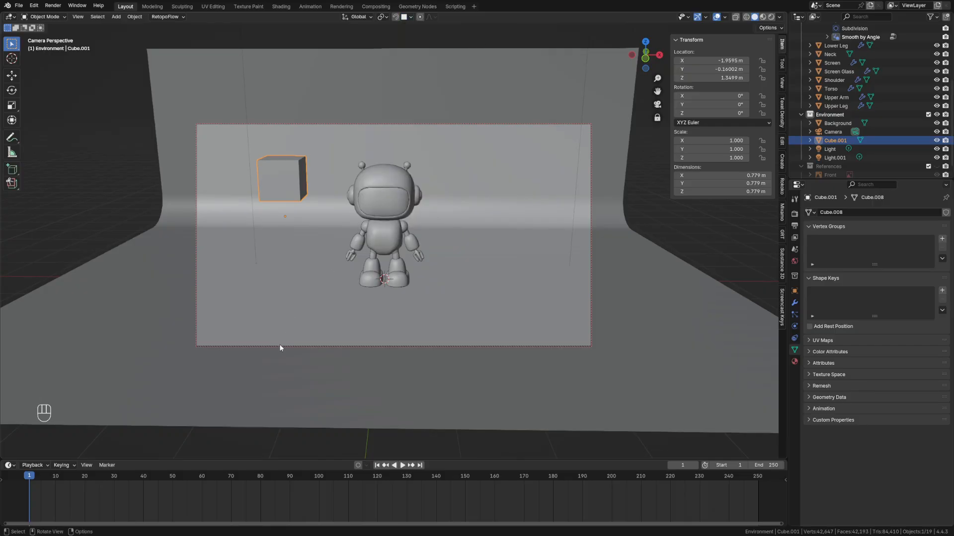
pyautogui.press('g')
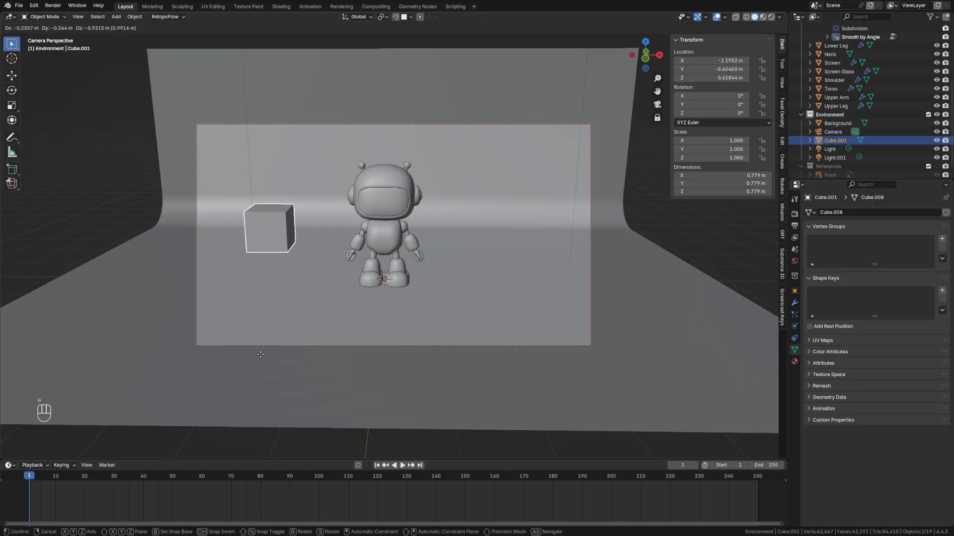
pyautogui.press('ctrl')
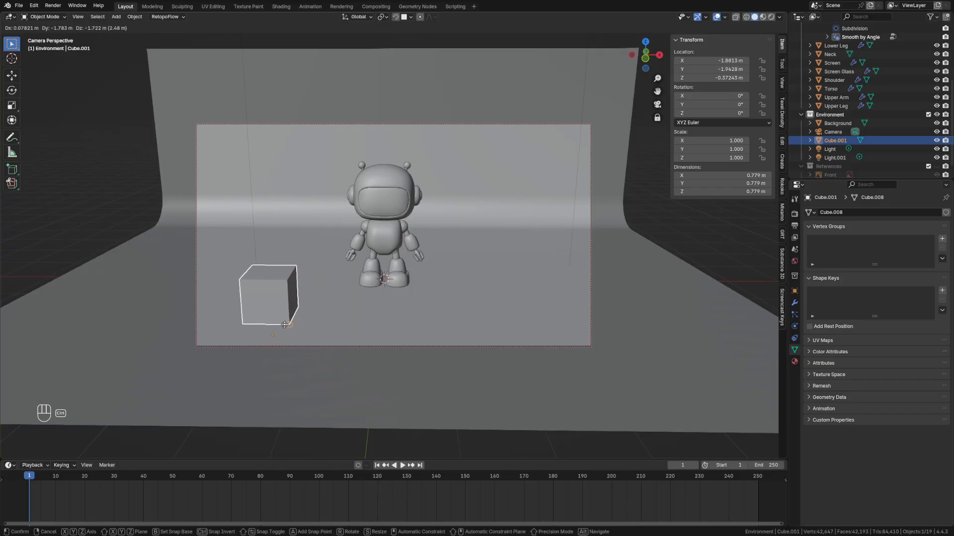
pyautogui.click(276, 326)
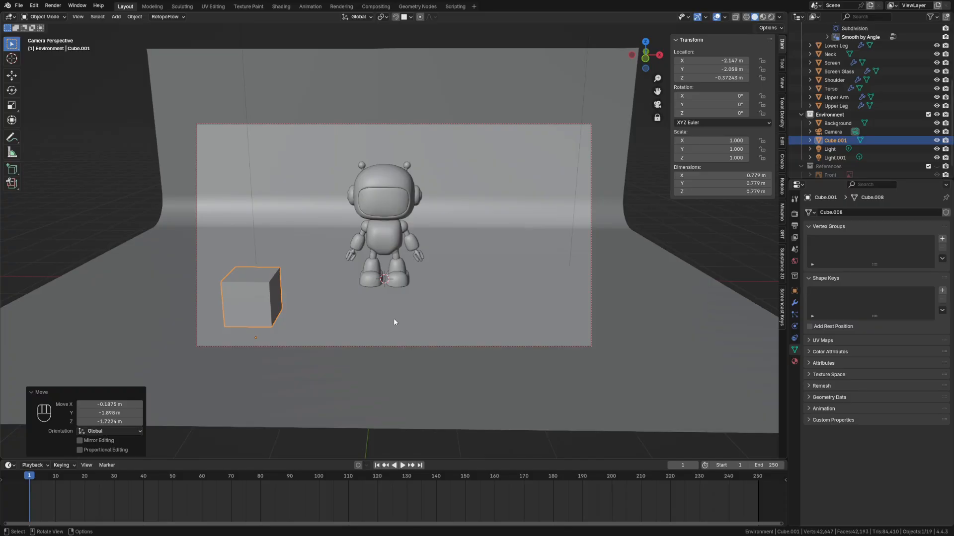
pyautogui.press('g')
pyautogui.press('Escape')
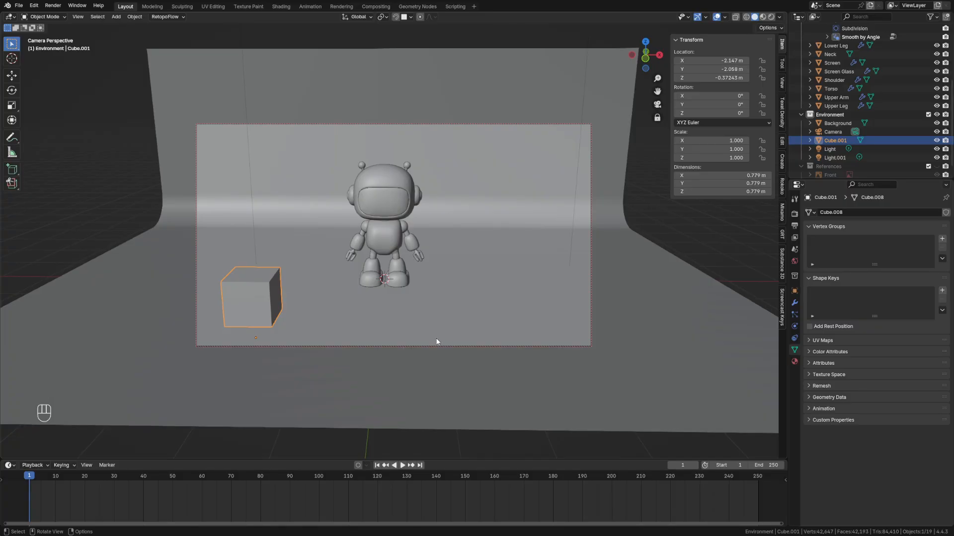
# Duplicate the cube and move the copy across the floor without changing Z, to about X 2.55 m, Y 2.16 m behind the robot
pyautogui.hotkey('shift', 'd')
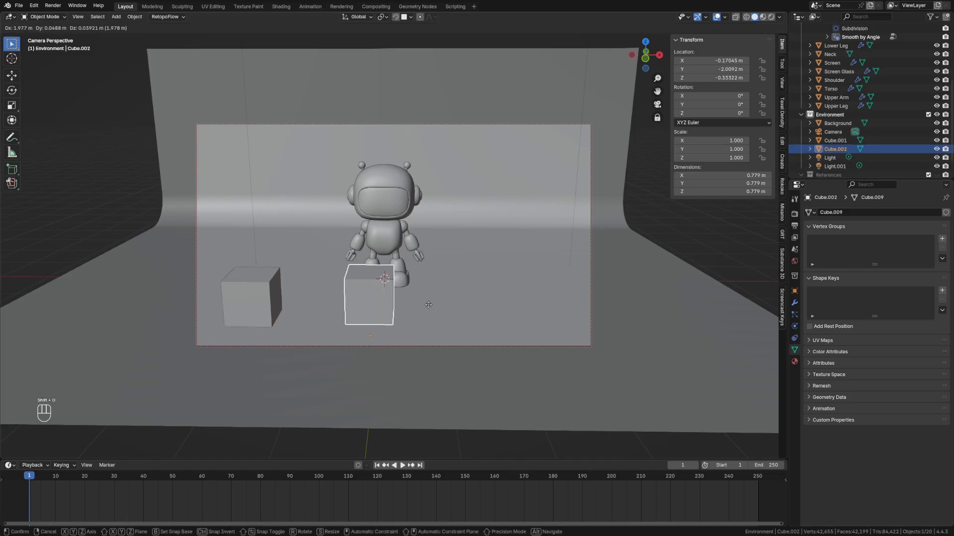
pyautogui.hotkey('shift', 'z')
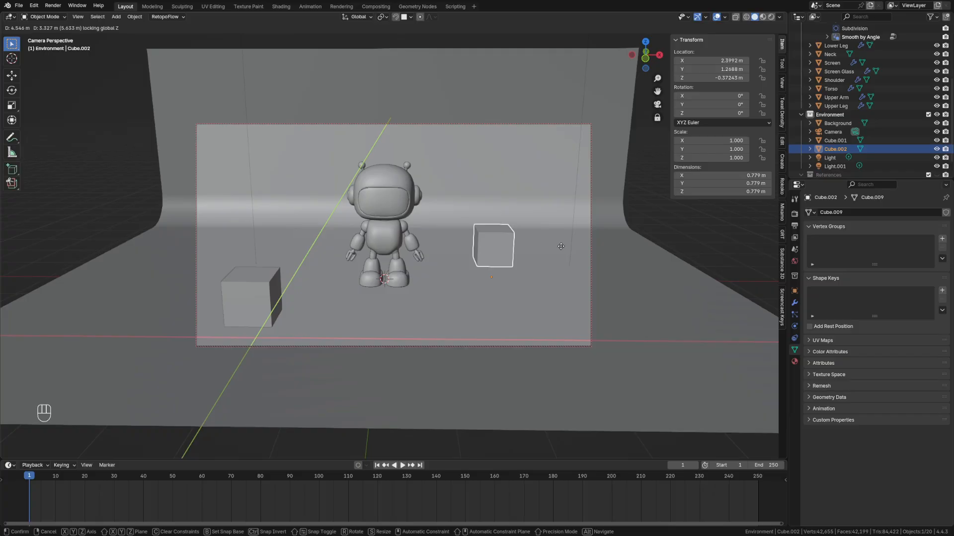
pyautogui.click(561, 234)
# Try scaling the duplicated cube about the 3D Cursor pivot and about the Median Point pivot
pyautogui.press('s')
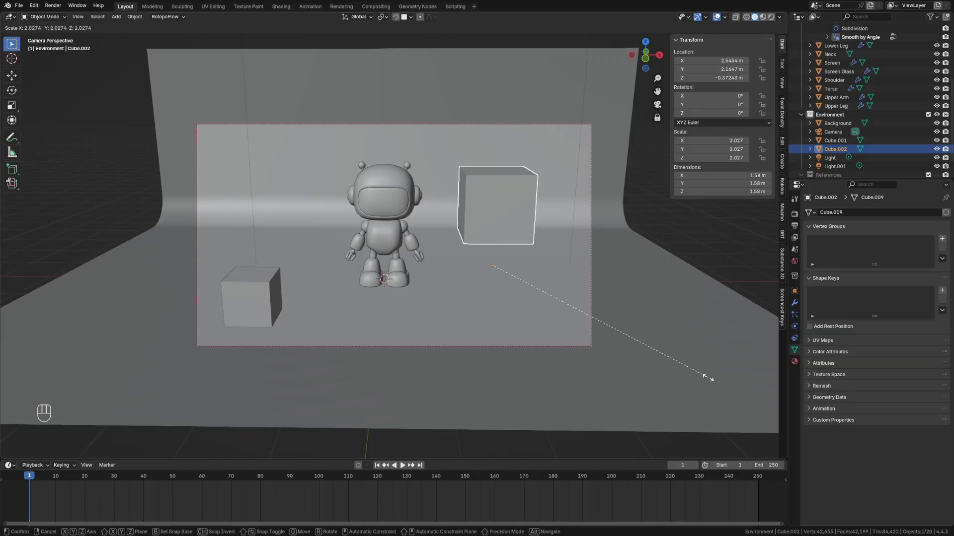
pyautogui.press('Escape')
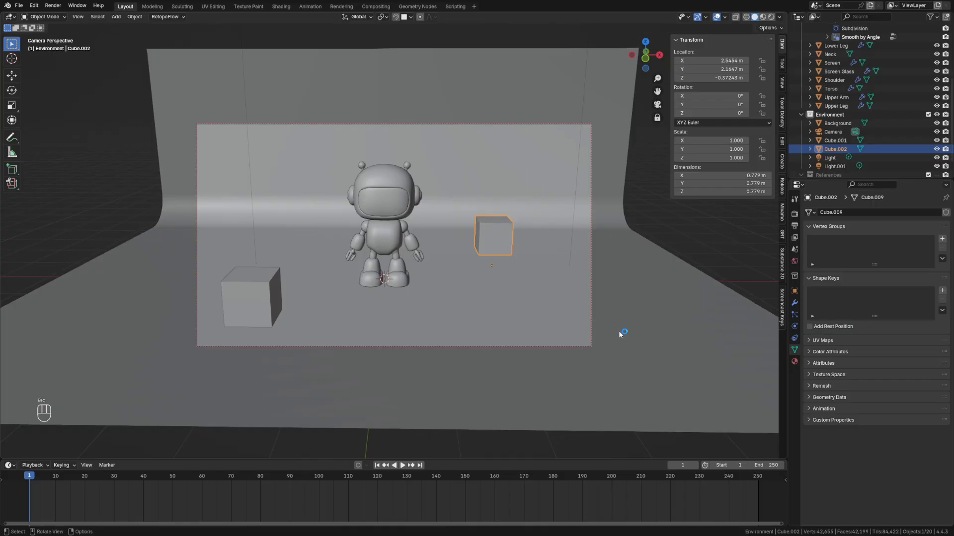
pyautogui.click(383, 16)
pyautogui.click(400, 49)
pyautogui.press('s')
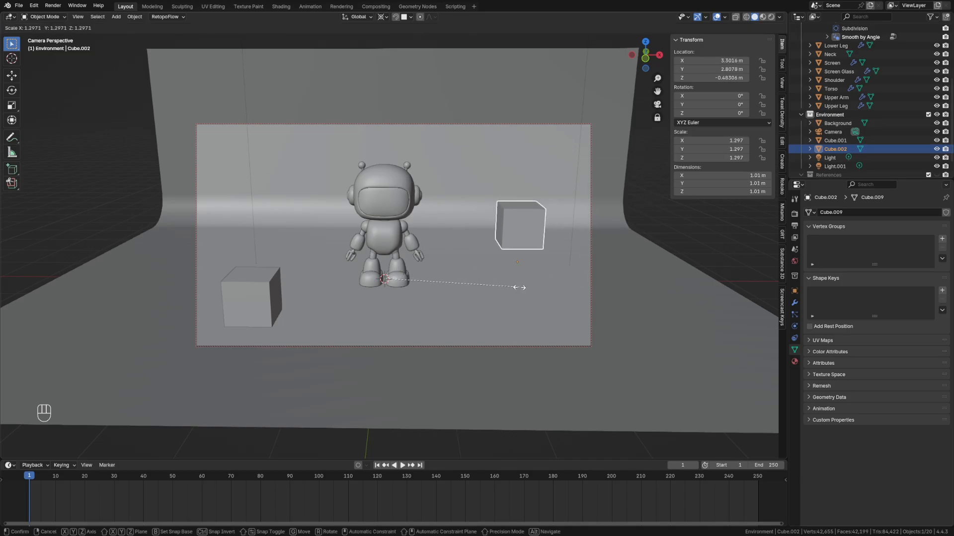
pyautogui.press('Escape')
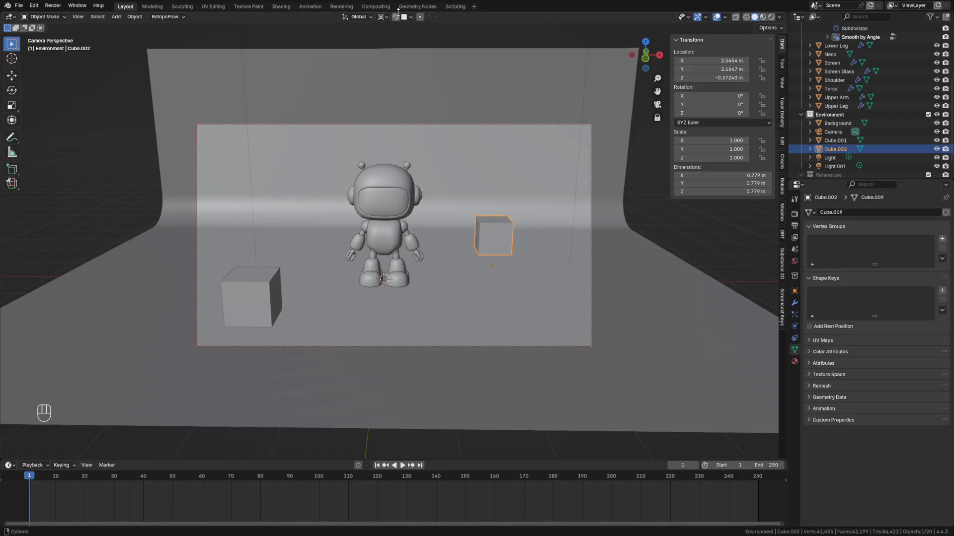
pyautogui.click(383, 18)
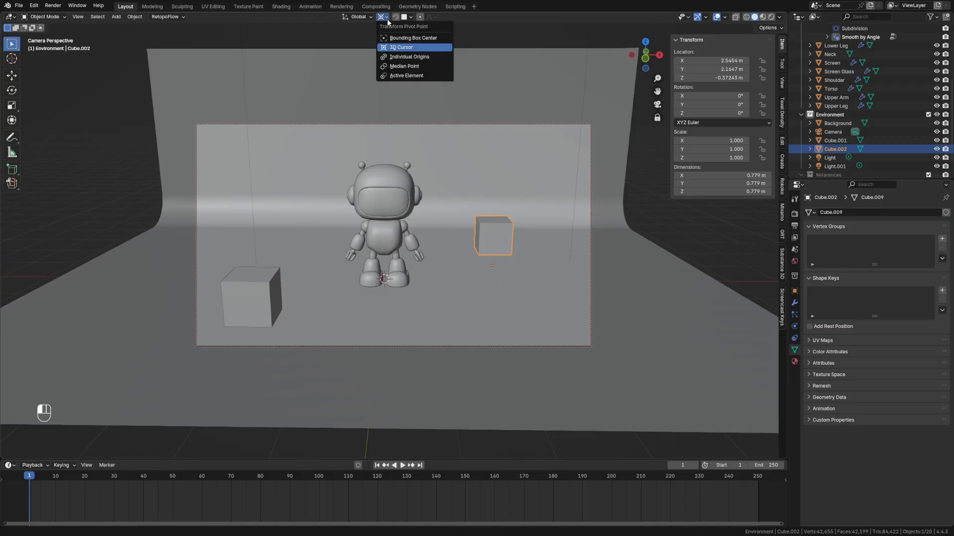
pyautogui.click(401, 66)
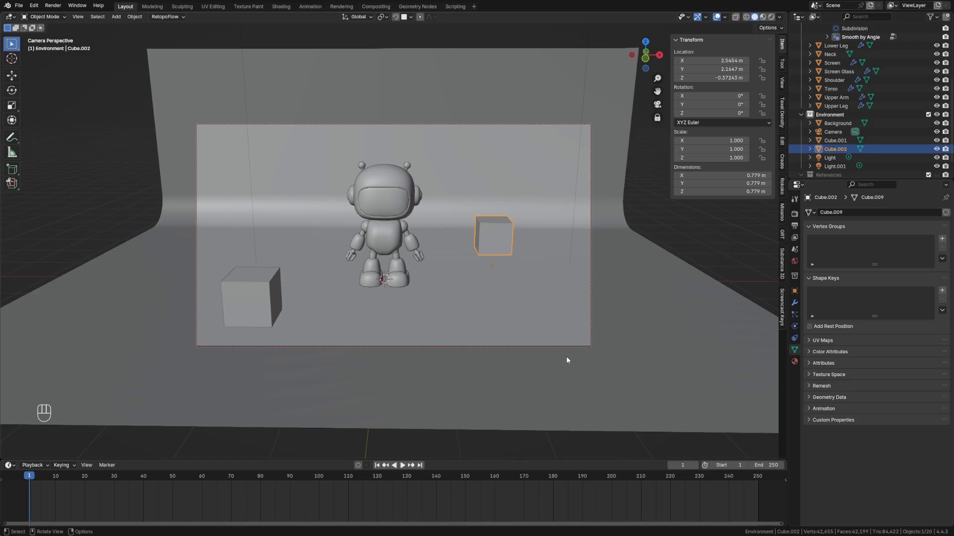
pyautogui.press('s')
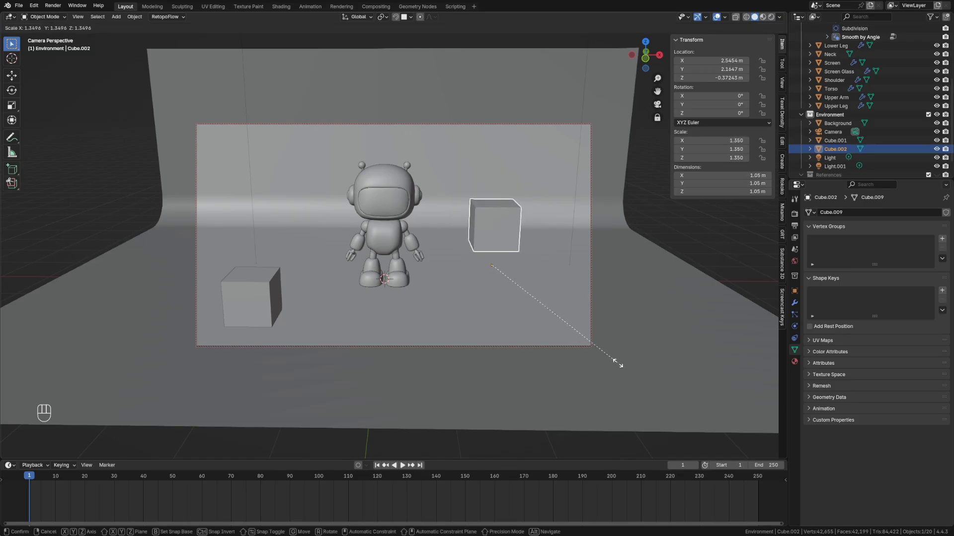
pyautogui.press('Escape')
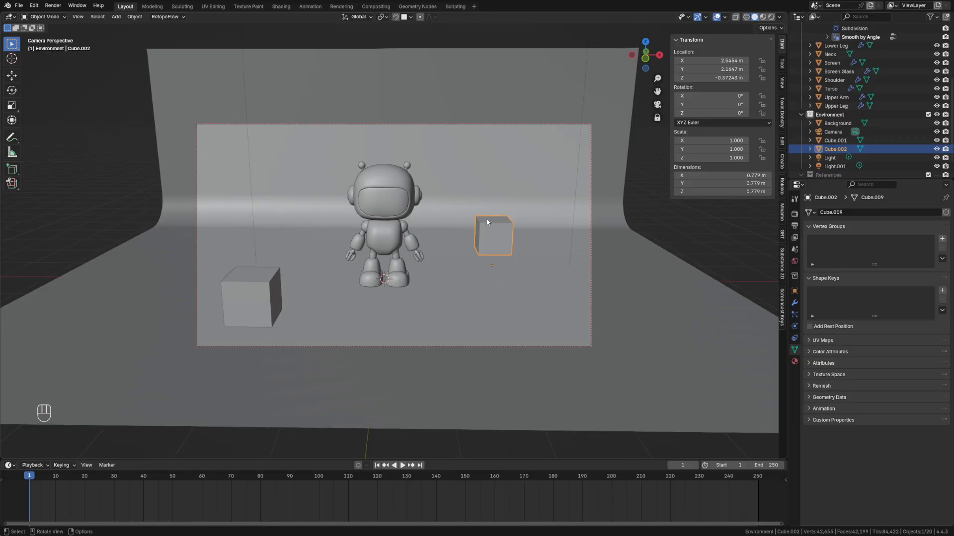
# Try setting the duplicated cube's origin to its geometry, and undo it
pyautogui.rightClick(494, 237)
pyautogui.moveTo(493, 240)
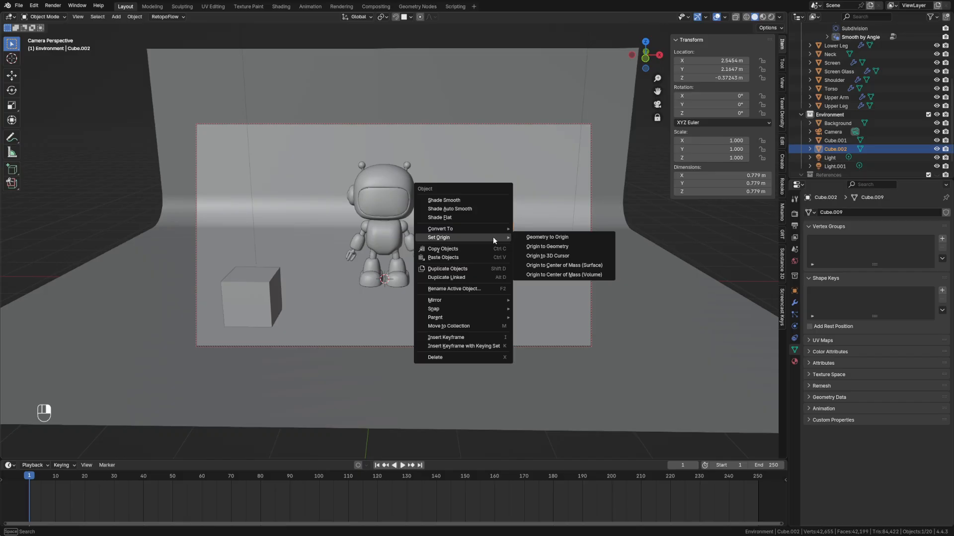
pyautogui.click(549, 247)
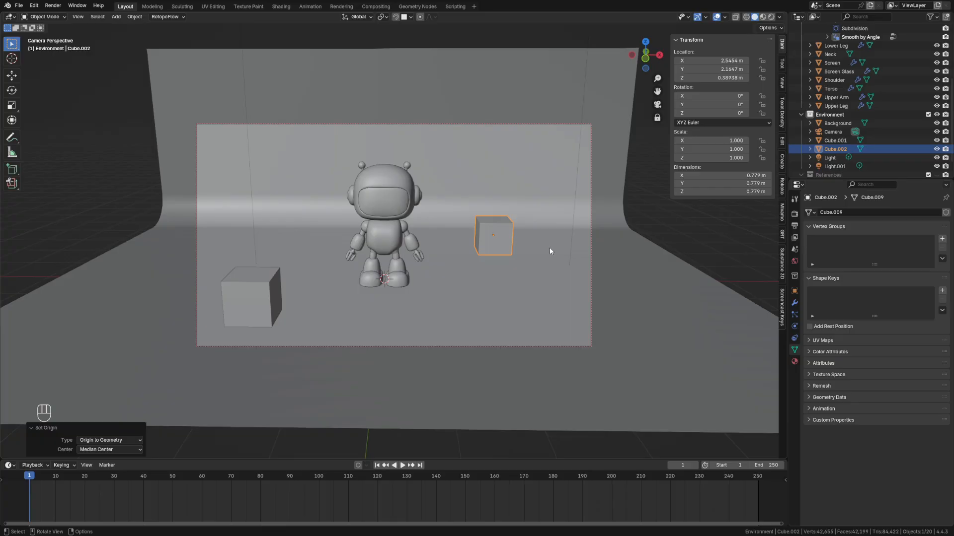
pyautogui.hotkey('ctrl', 'z')
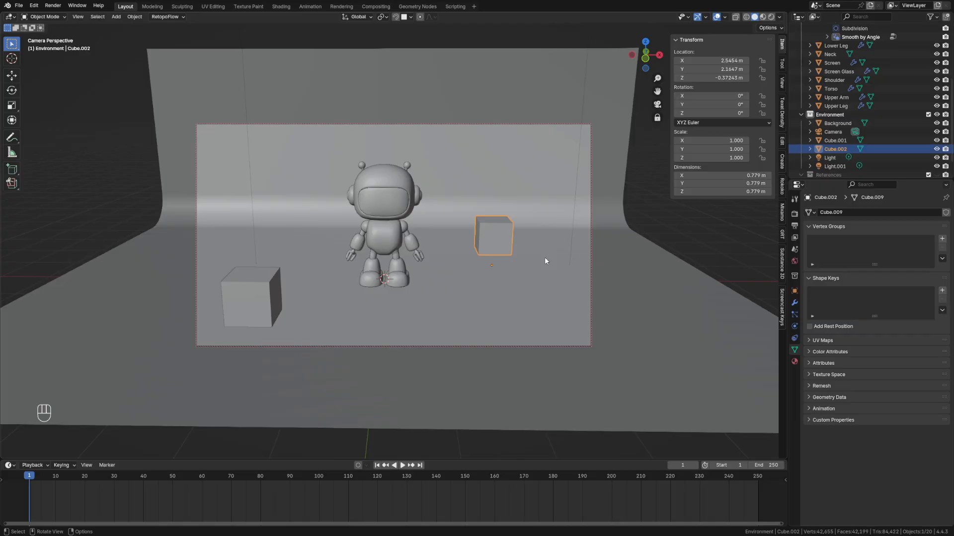
# In Edit Mode with X-ray on, select the duplicated cube's bottom face and snap the 3D cursor to it
pyautogui.press('Tab')
pyautogui.click(616, 257)
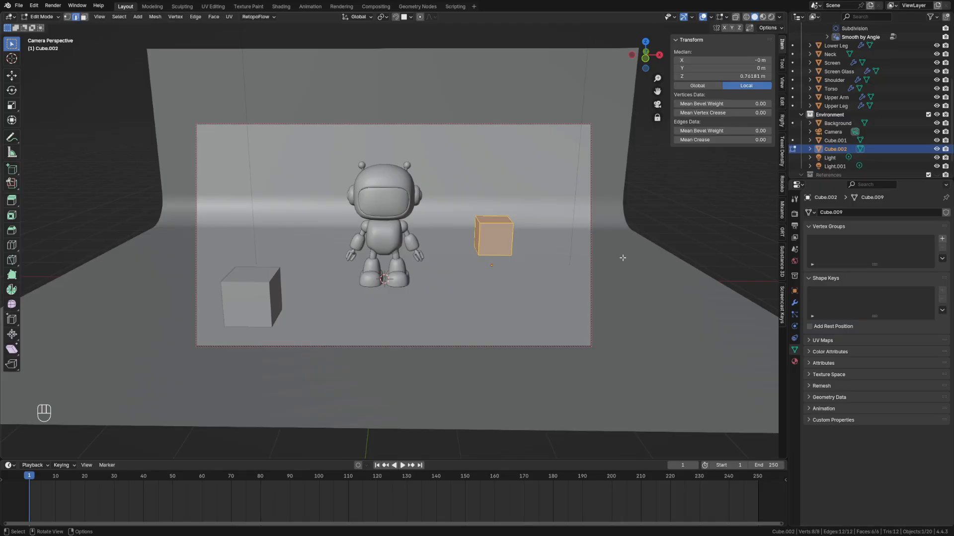
pyautogui.press('3')
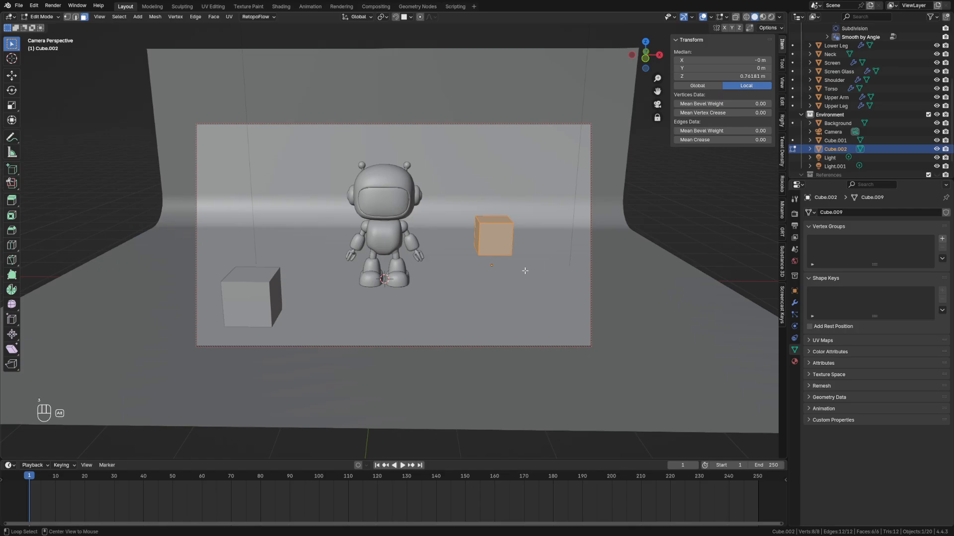
pyautogui.hotkey('alt', 'z')
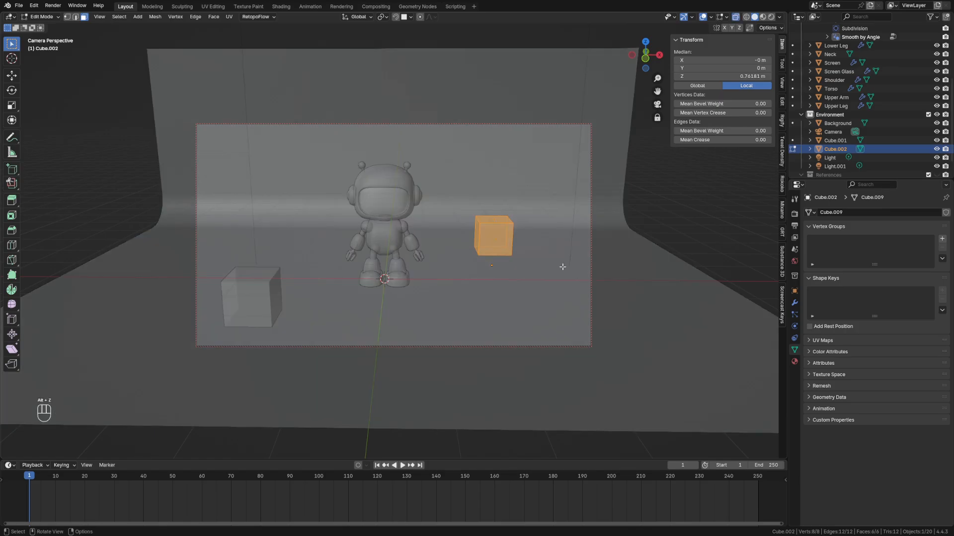
pyautogui.click(489, 252)
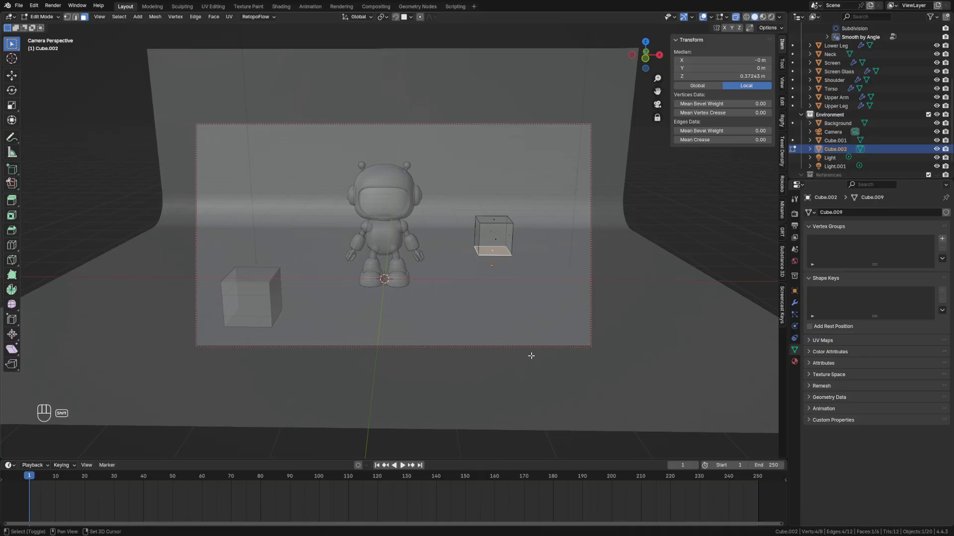
pyautogui.hotkey('shift', 's')
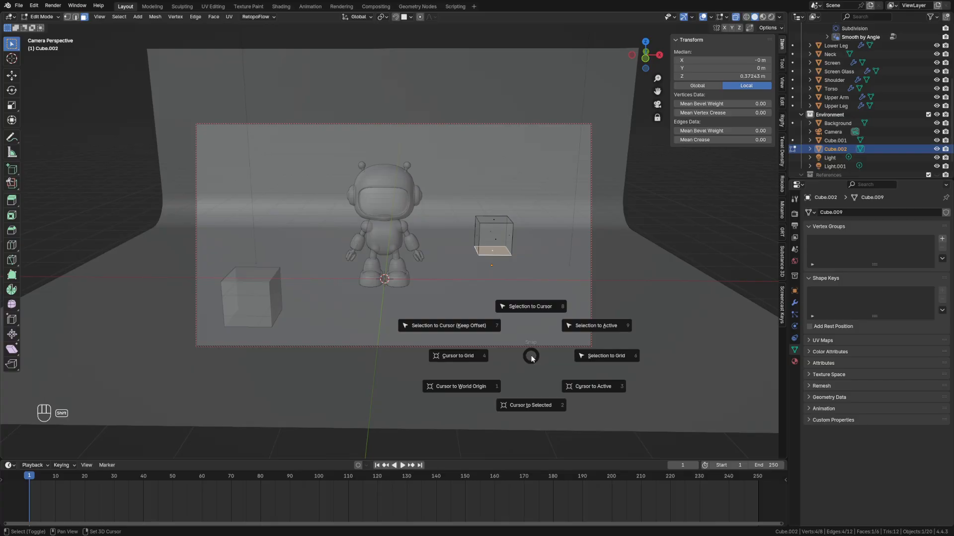
pyautogui.click(531, 405)
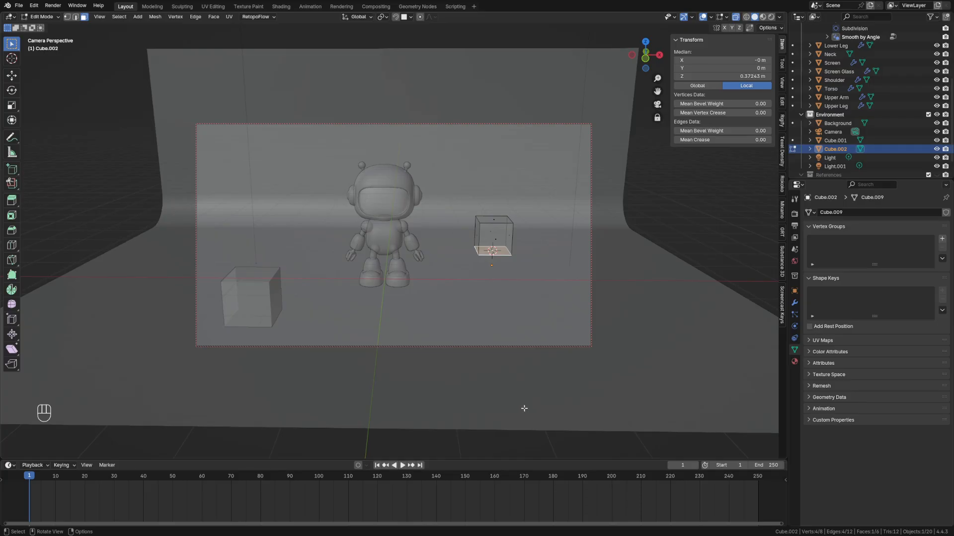
# Return to Object Mode and set the origin of the cube behind the robot to the 3D cursor
pyautogui.press('Tab')
pyautogui.click(407, 314)
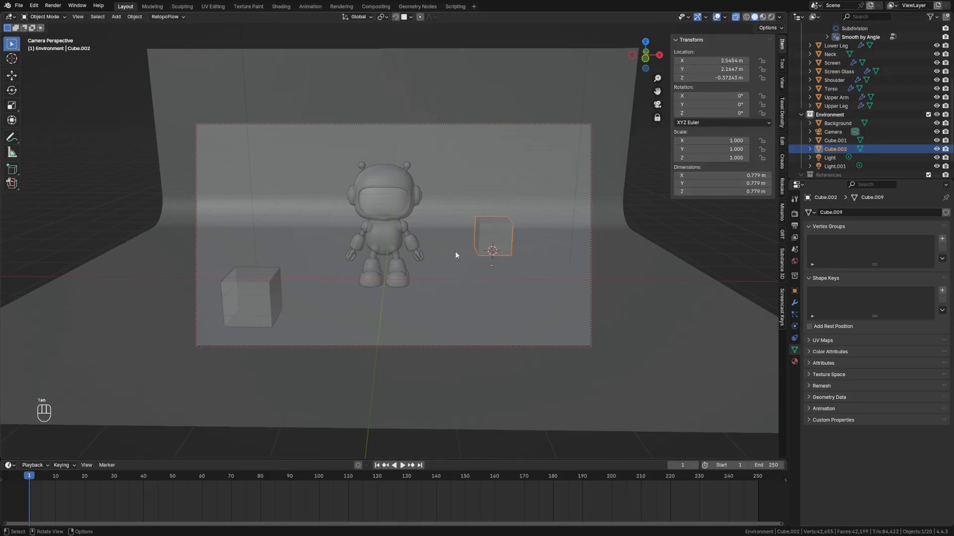
pyautogui.rightClick(486, 233)
pyautogui.moveTo(487, 234)
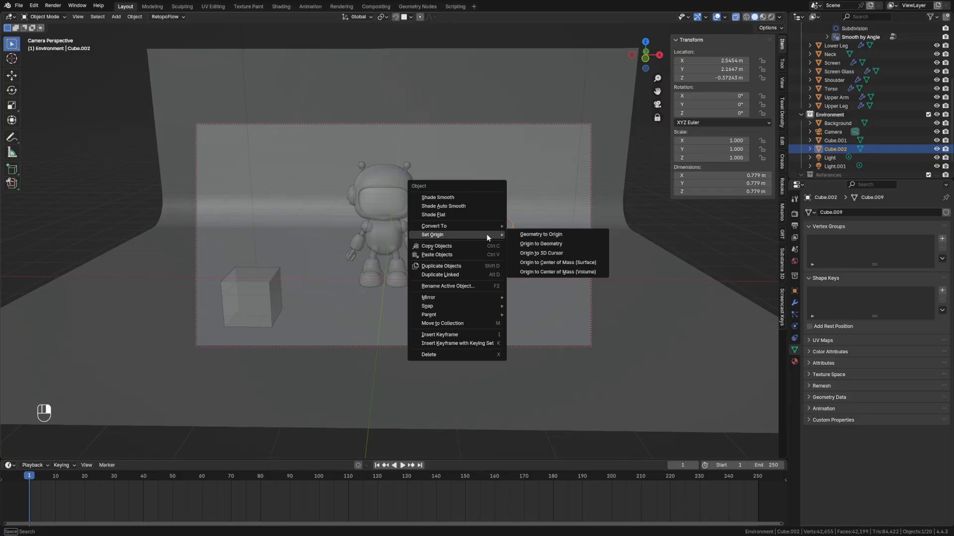
pyautogui.click(555, 253)
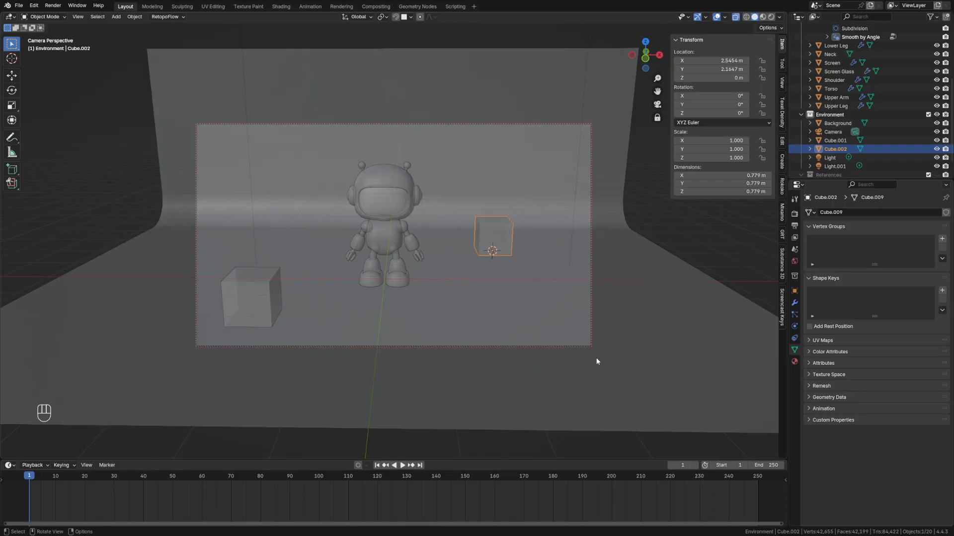
# Turn X-ray off, switch to Rendered shading, and scale the cube up uniformly to about 1.36, about 1.06 m per side
pyautogui.hotkey('alt', 'z')
pyautogui.press('z')
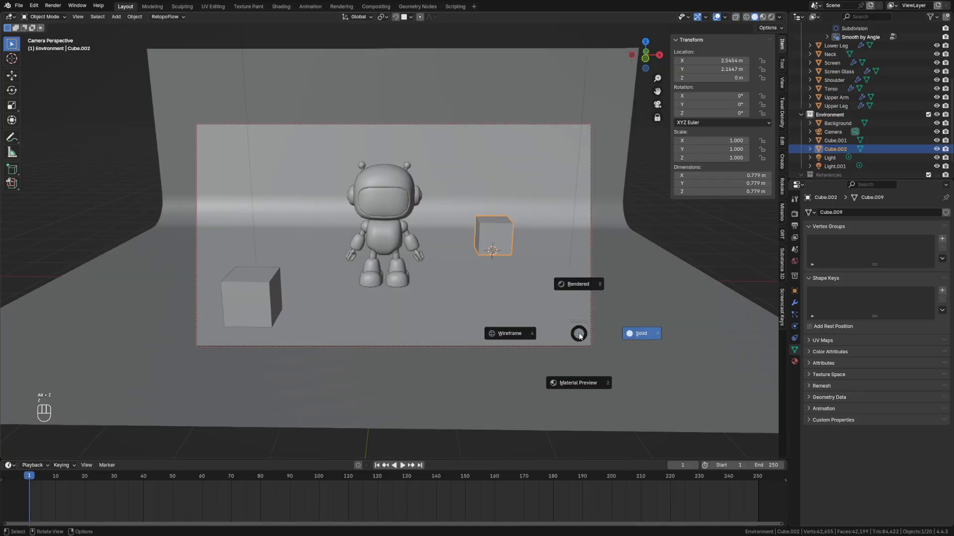
pyautogui.click(584, 291)
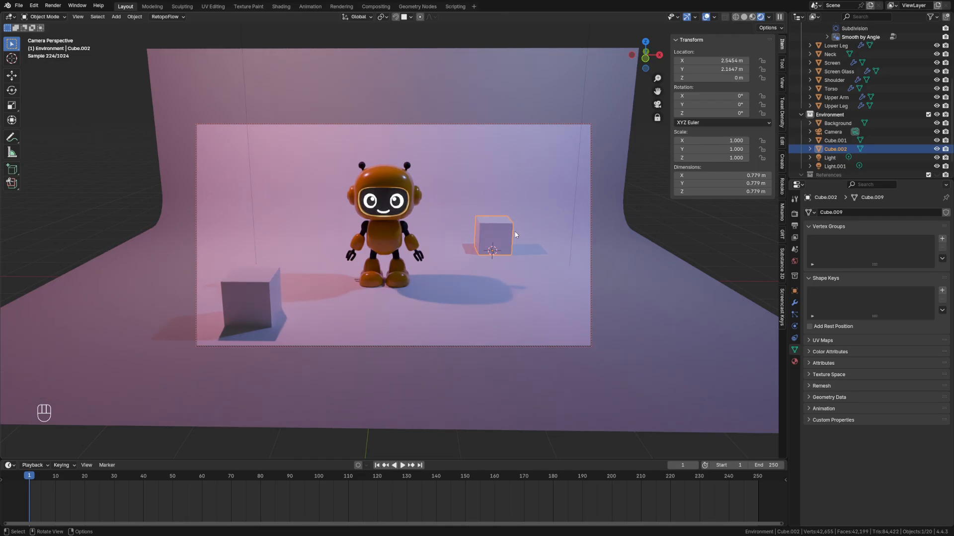
pyautogui.press('s')
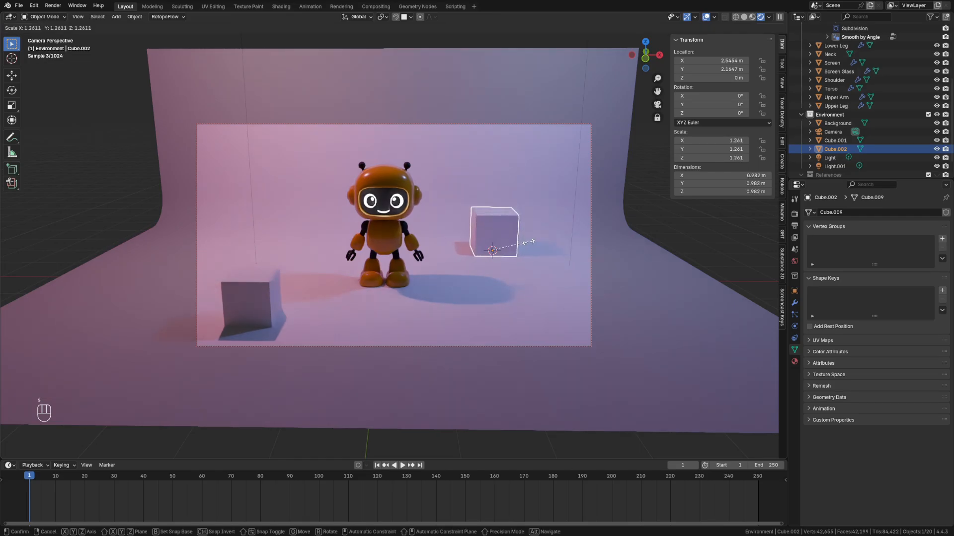
pyautogui.click(530, 244)
pyautogui.press('s')
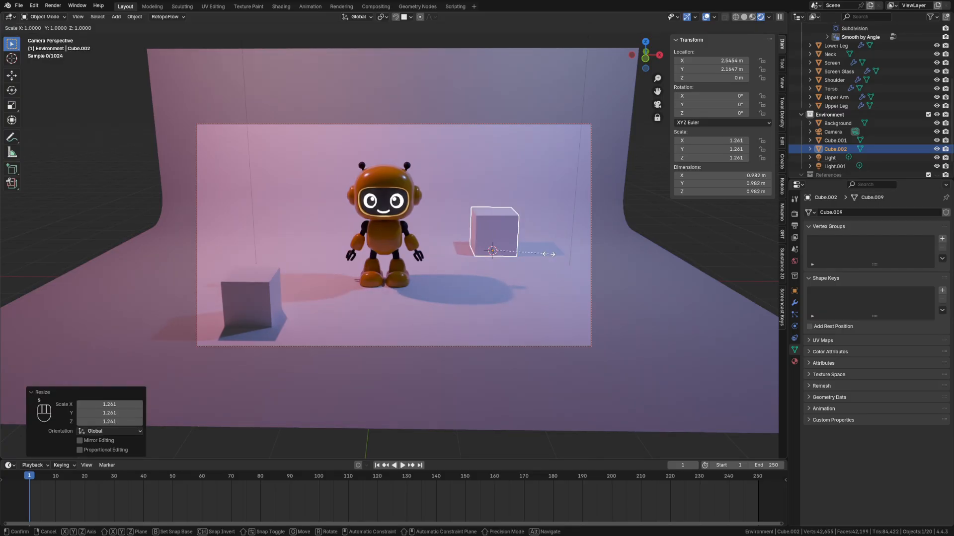
pyautogui.click(553, 257)
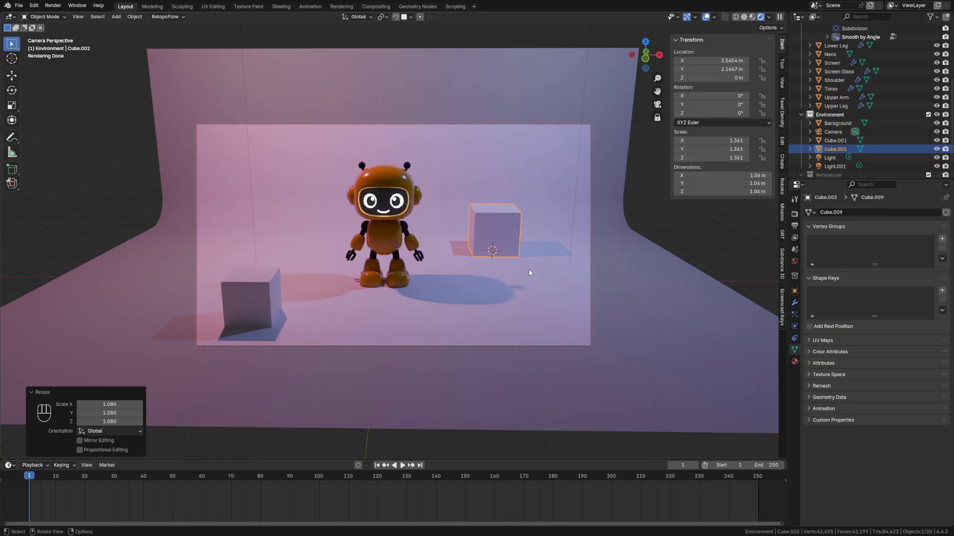
# Duplicate the cube along the floor to about X -3.12 m, Y 1.9 m, and stretch the copy along Z to about 1.84 m
pyautogui.hotkey('shift', 'd')
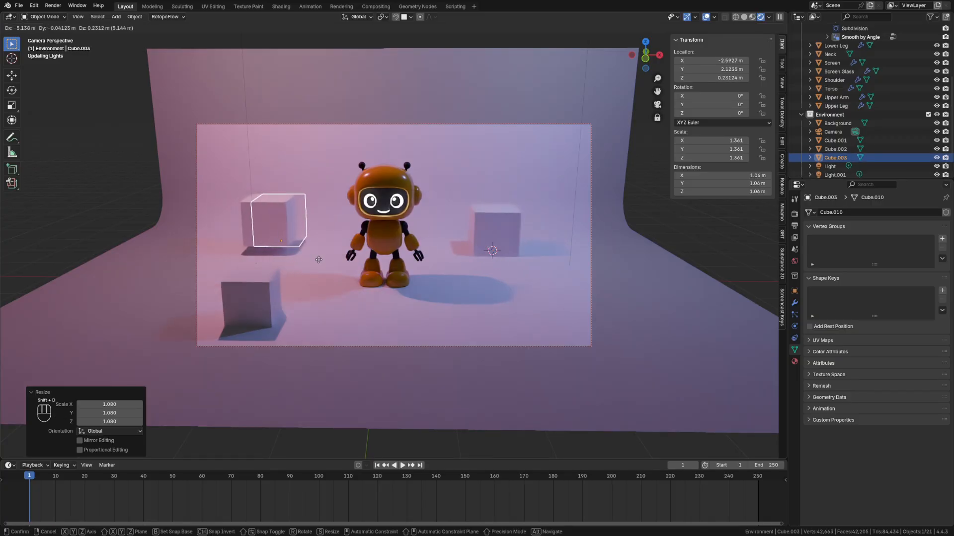
pyautogui.hotkey('shift', 'z')
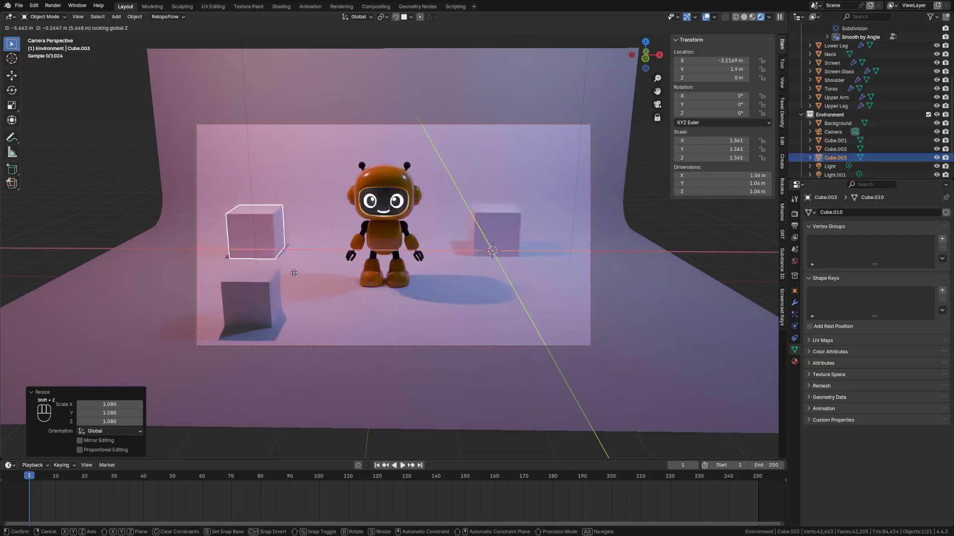
pyautogui.click(294, 273)
pyautogui.press('s')
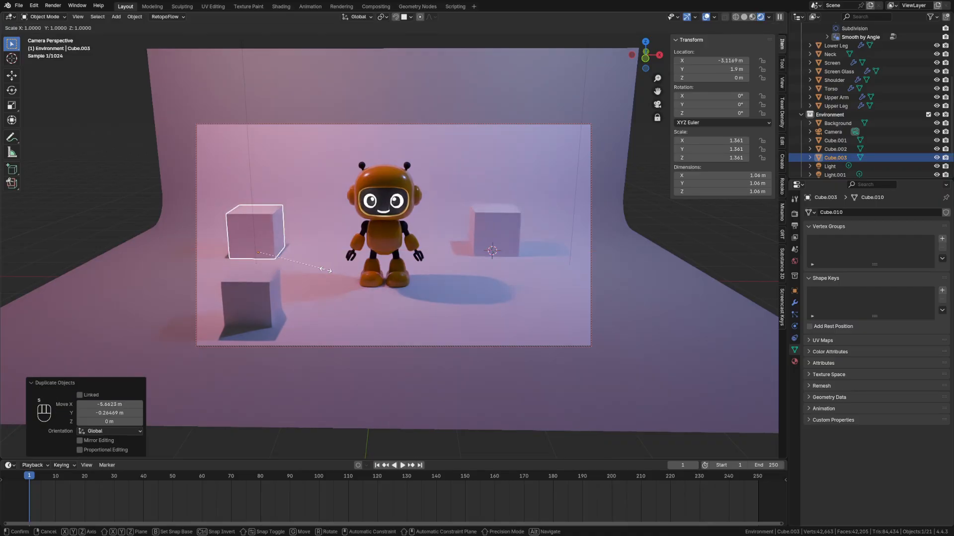
pyautogui.press('z')
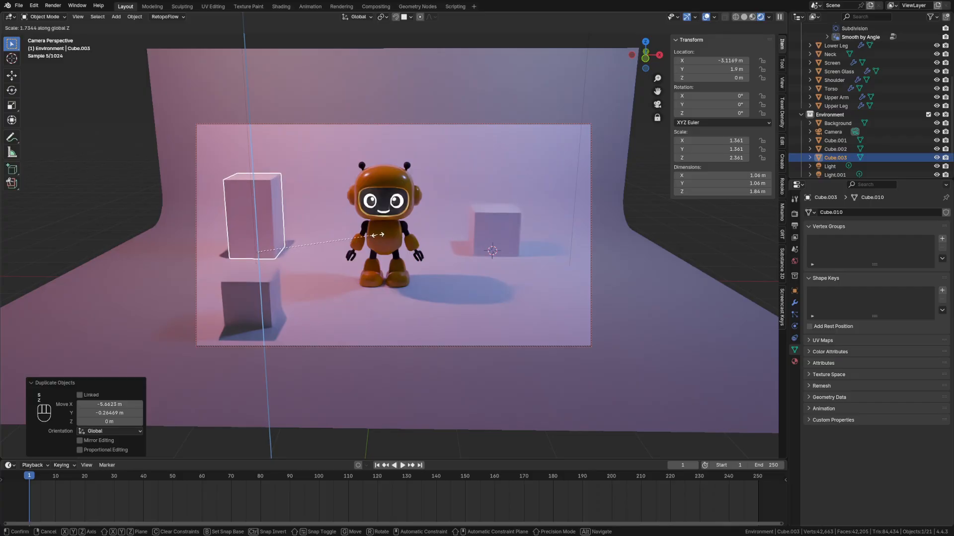
pyautogui.click(378, 235)
# Duplicate the tall box without changing Z, placing the copy farther back at about X -1.91 m, Y 3.01 m
pyautogui.hotkey('shift', 'd')
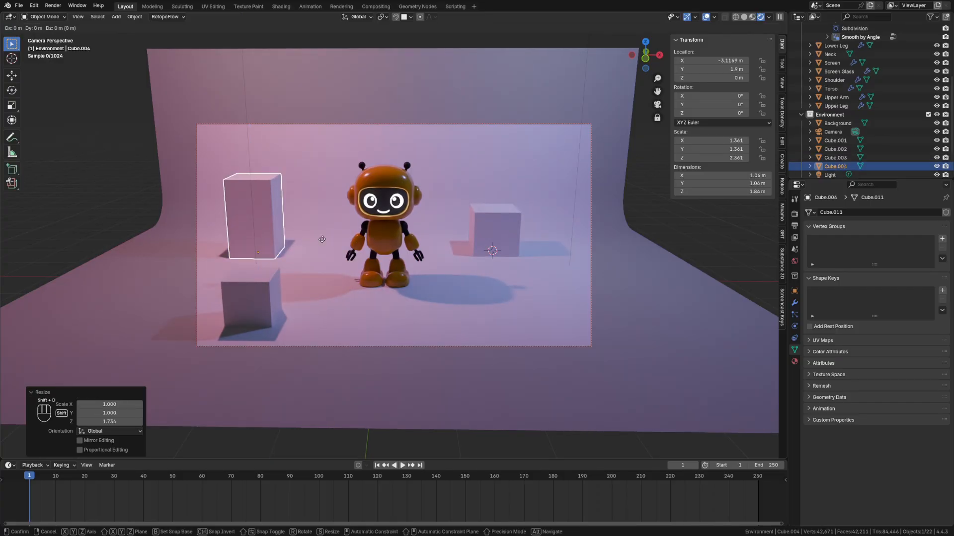
pyautogui.hotkey('shift', 'z')
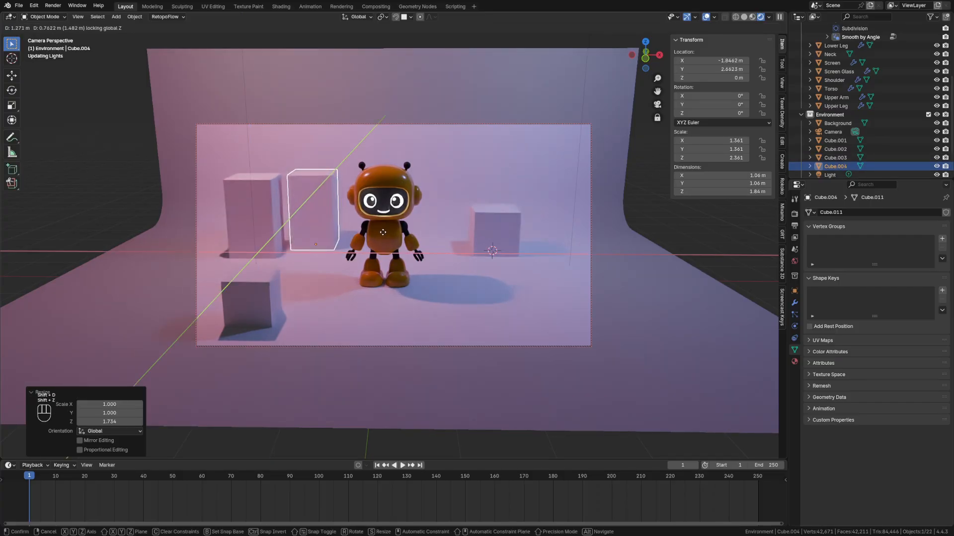
pyautogui.click(383, 229)
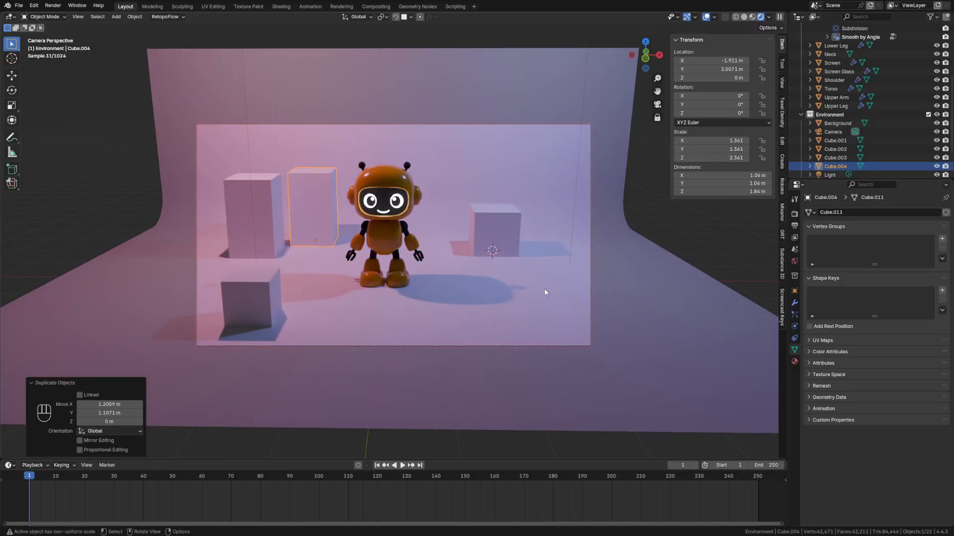
# Shorten the nearer tall box, Cube.003, along Z to about 1.5 m high
pyautogui.click(265, 216)
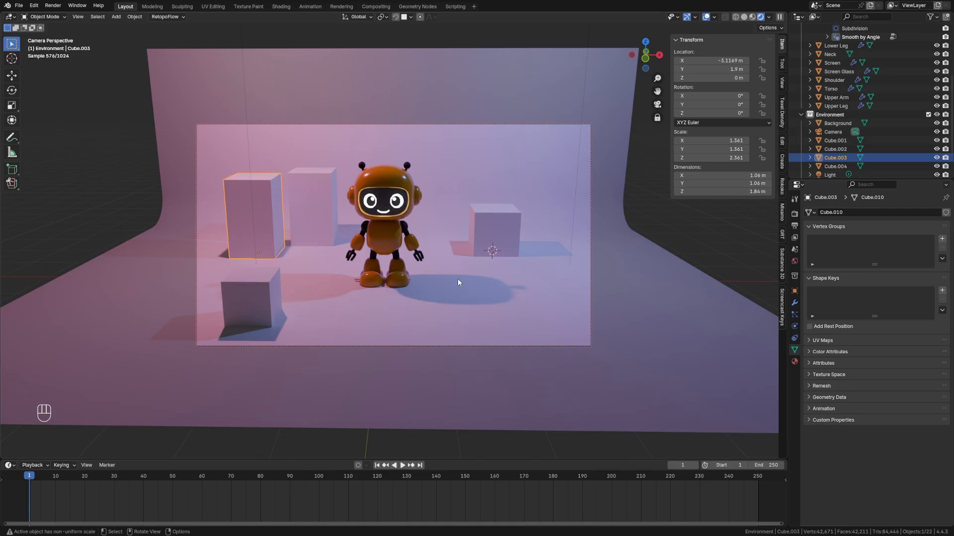
pyautogui.press('s')
pyautogui.press('z')
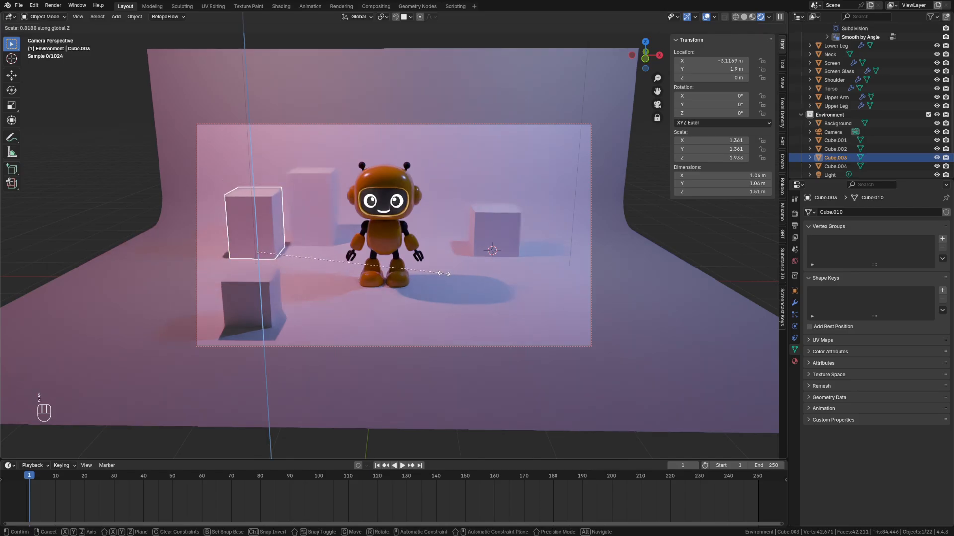
pyautogui.click(332, 225)
# Stretch the rear tall box, Cube.004, along Z to about 2.27 m high
pyautogui.click(324, 207)
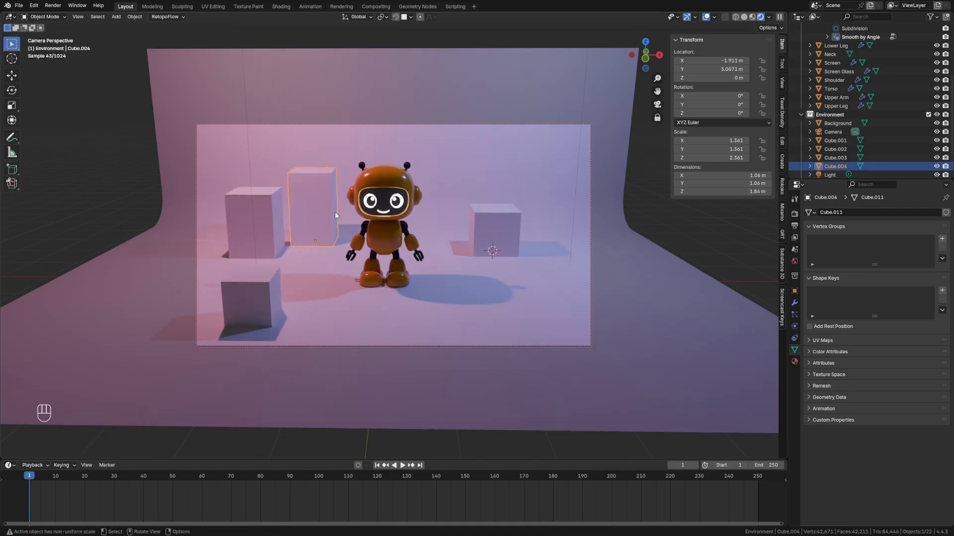
pyautogui.press('s')
pyautogui.press('z')
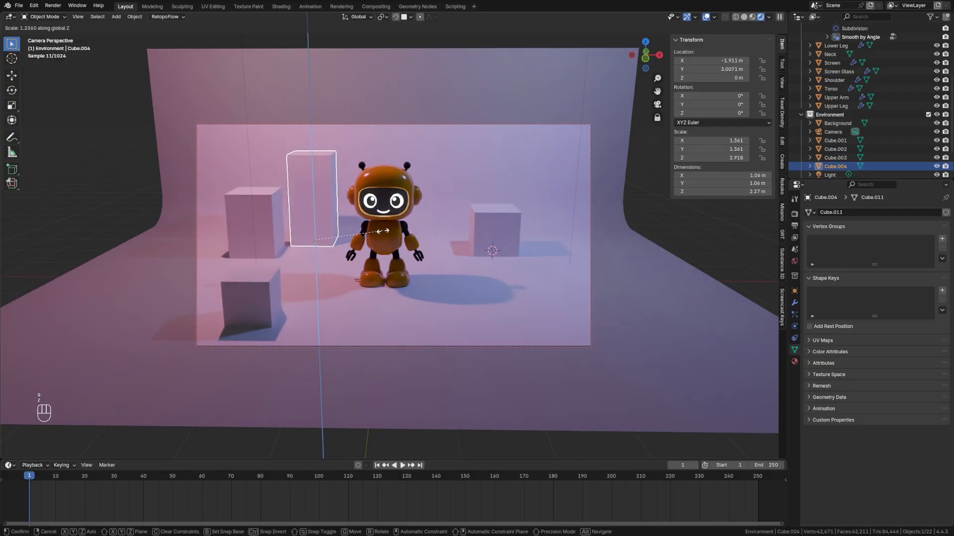
pyautogui.click(386, 234)
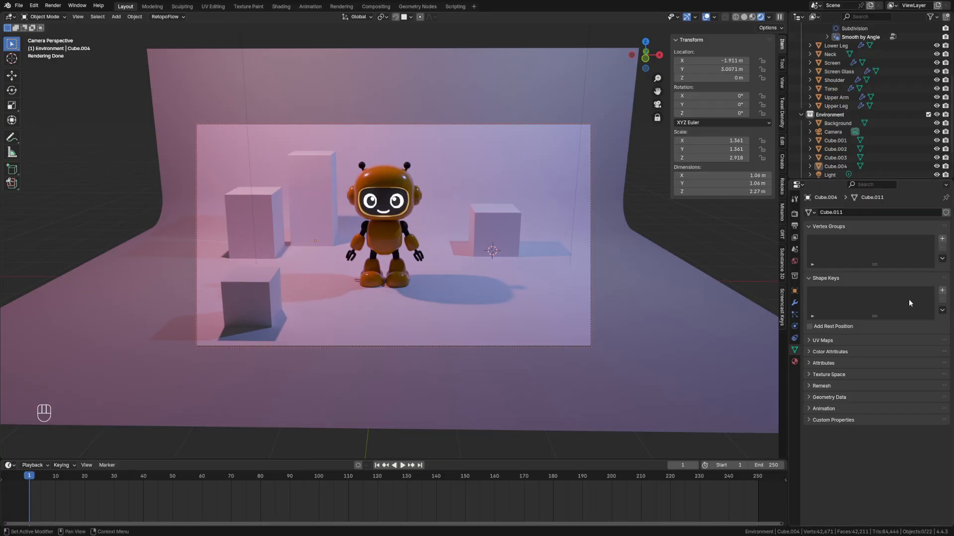
# Enable depth of field on the camera, with Head as the focus object and an F-Stop of 0.1
pyautogui.click(833, 133)
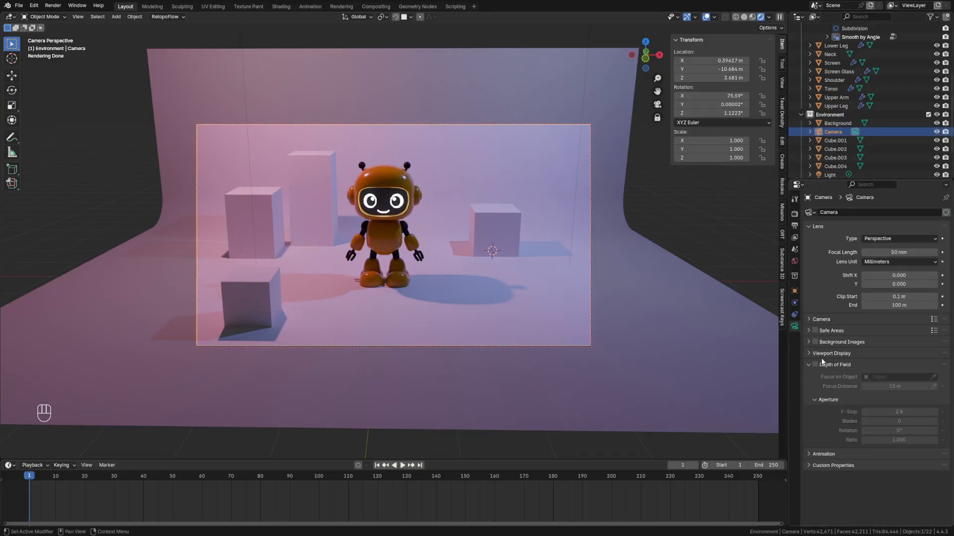
pyautogui.click(815, 364)
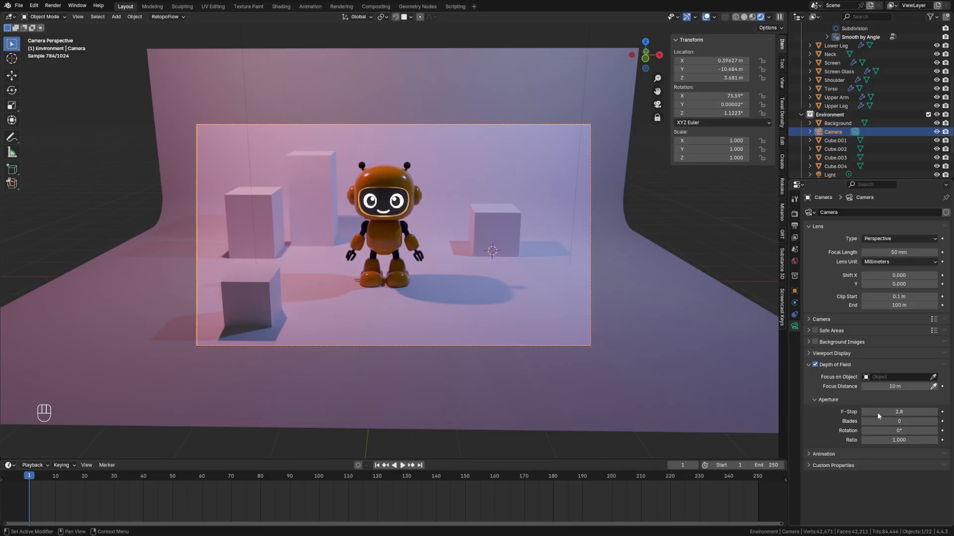
pyautogui.click(889, 377)
pyautogui.write('head')
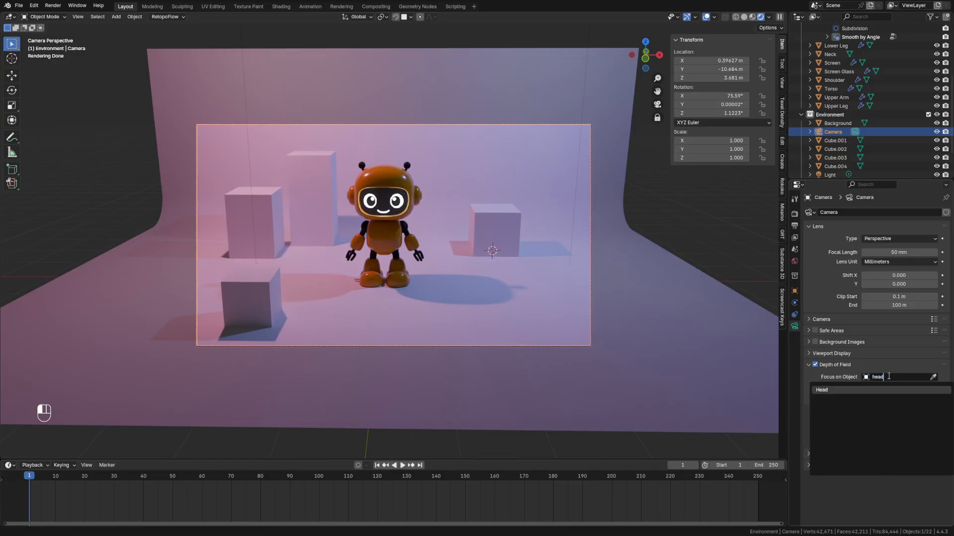
pyautogui.click(863, 389)
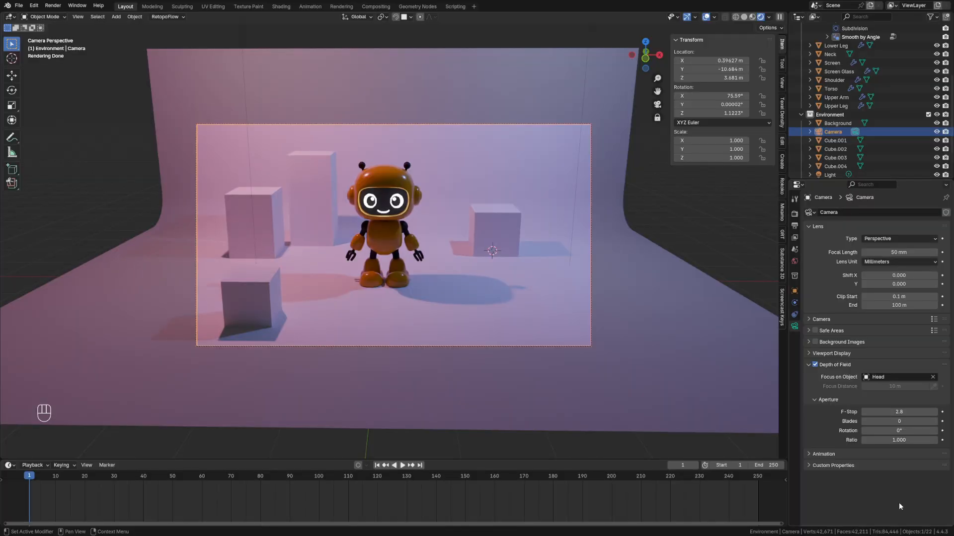
pyautogui.moveTo(909, 412); pyautogui.dragTo(867, 412)
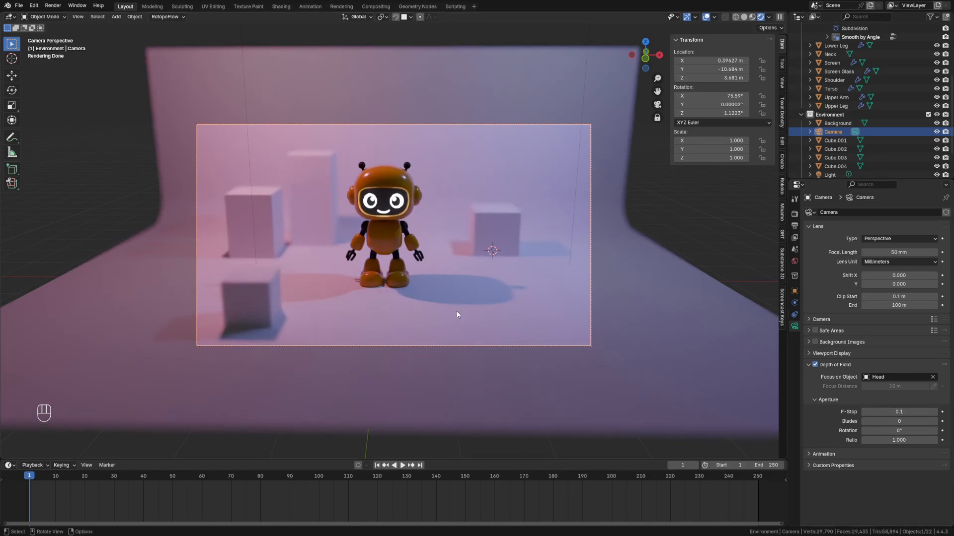
# Reframe the robot from a lower, more frontal camera angle, setting the camera's X to 0 m and moving Y back to about -11.2 m
pyautogui.moveTo(453, 297); pyautogui.dragTo(475, 277, button='middle')
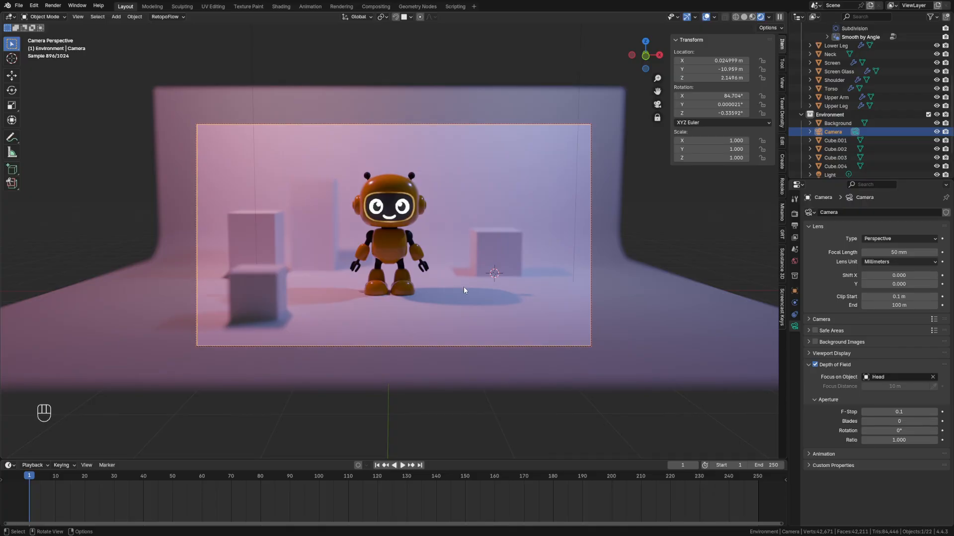
pyautogui.keyDown('shift'); pyautogui.moveTo(486, 283); pyautogui.dragTo(487, 291, button='middle'); pyautogui.keyUp('shift')
pyautogui.click(722, 61)
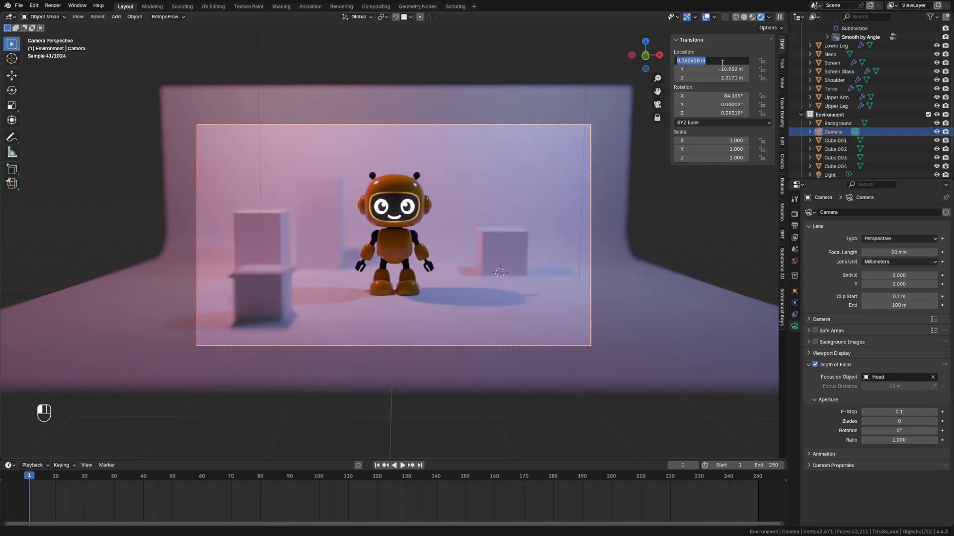
pyautogui.write('0')
pyautogui.press('Return')
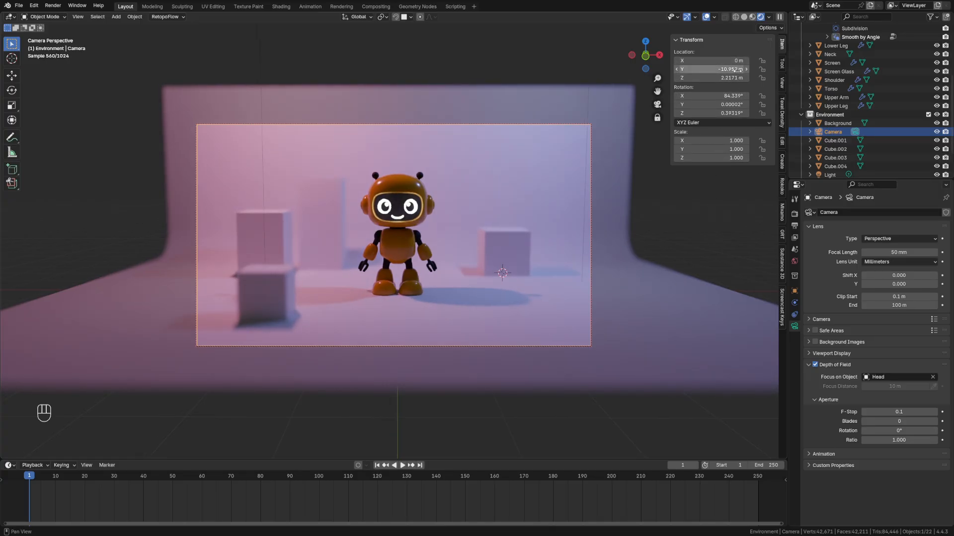
pyautogui.moveTo(711, 69)
pyautogui.mouseDown()
pyautogui.moveTo(692, 69)
pyautogui.moveTo(720, 69)
pyautogui.moveTo(698, 69)
pyautogui.mouseUp()
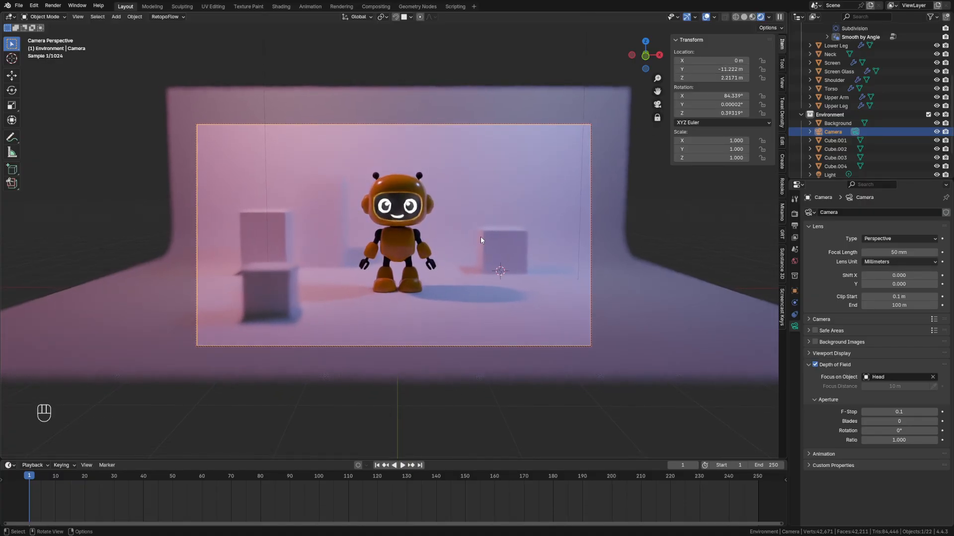
pyautogui.moveTo(480, 240); pyautogui.dragTo(481, 230, button='middle')
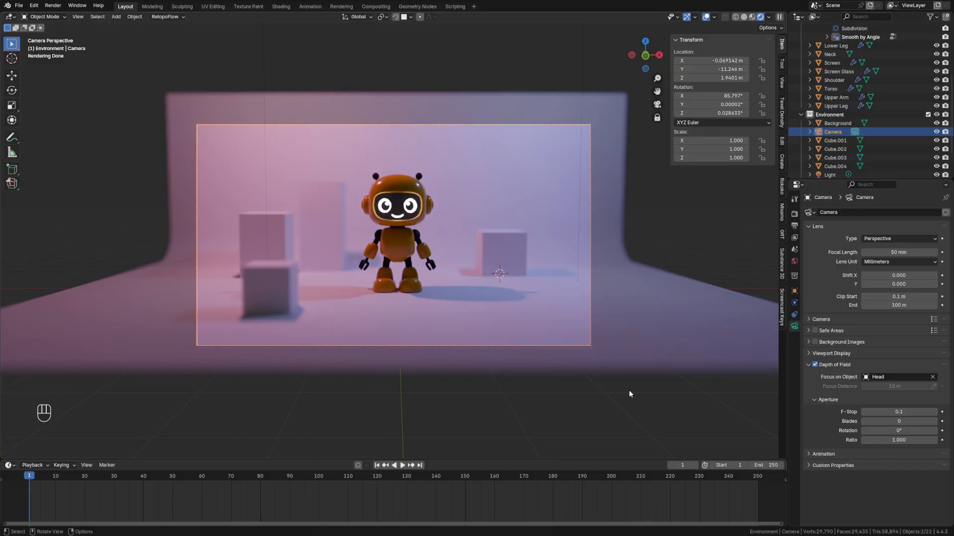
# Raise the robot's antennas along Z by about 0.03 m
pyautogui.click(419, 177)
pyautogui.press('g')
pyautogui.press('z')
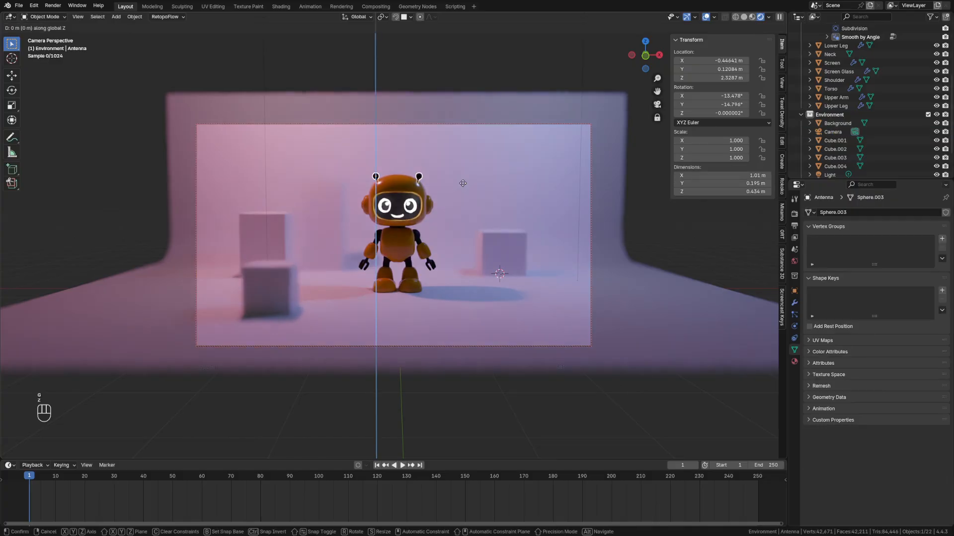
pyautogui.click(466, 174)
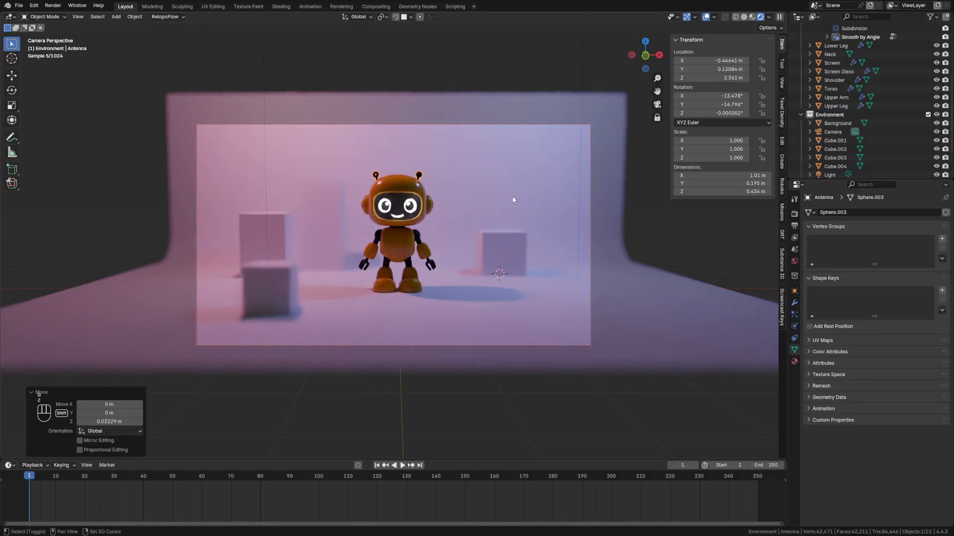
# Deselect everything, render the final image and start saving the render result
pyautogui.click(644, 293)
pyautogui.click(702, 250)
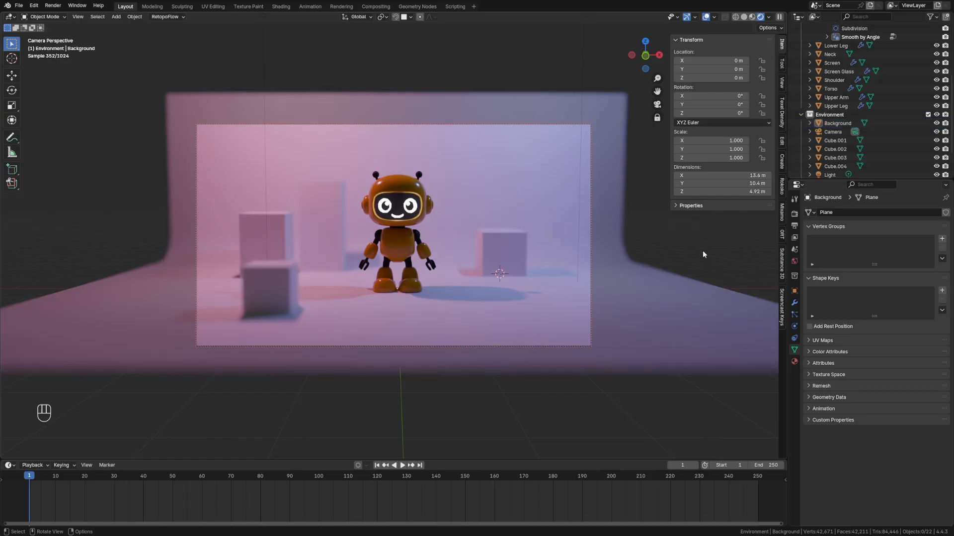
pyautogui.press('F12')
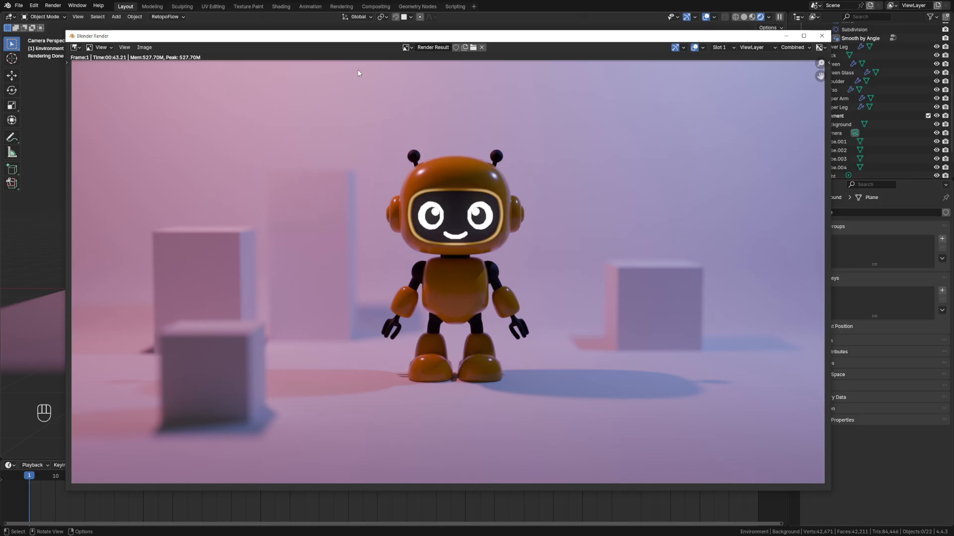
pyautogui.click(144, 47)
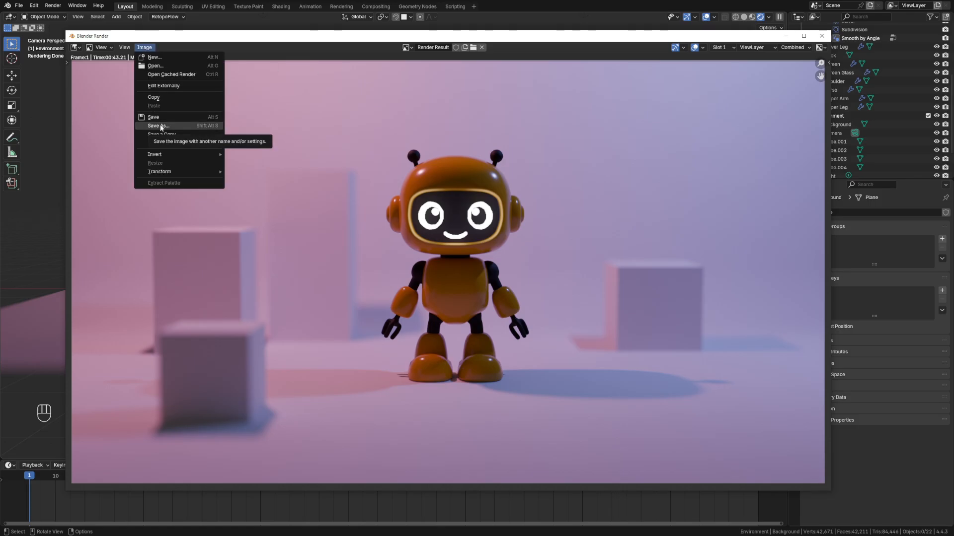